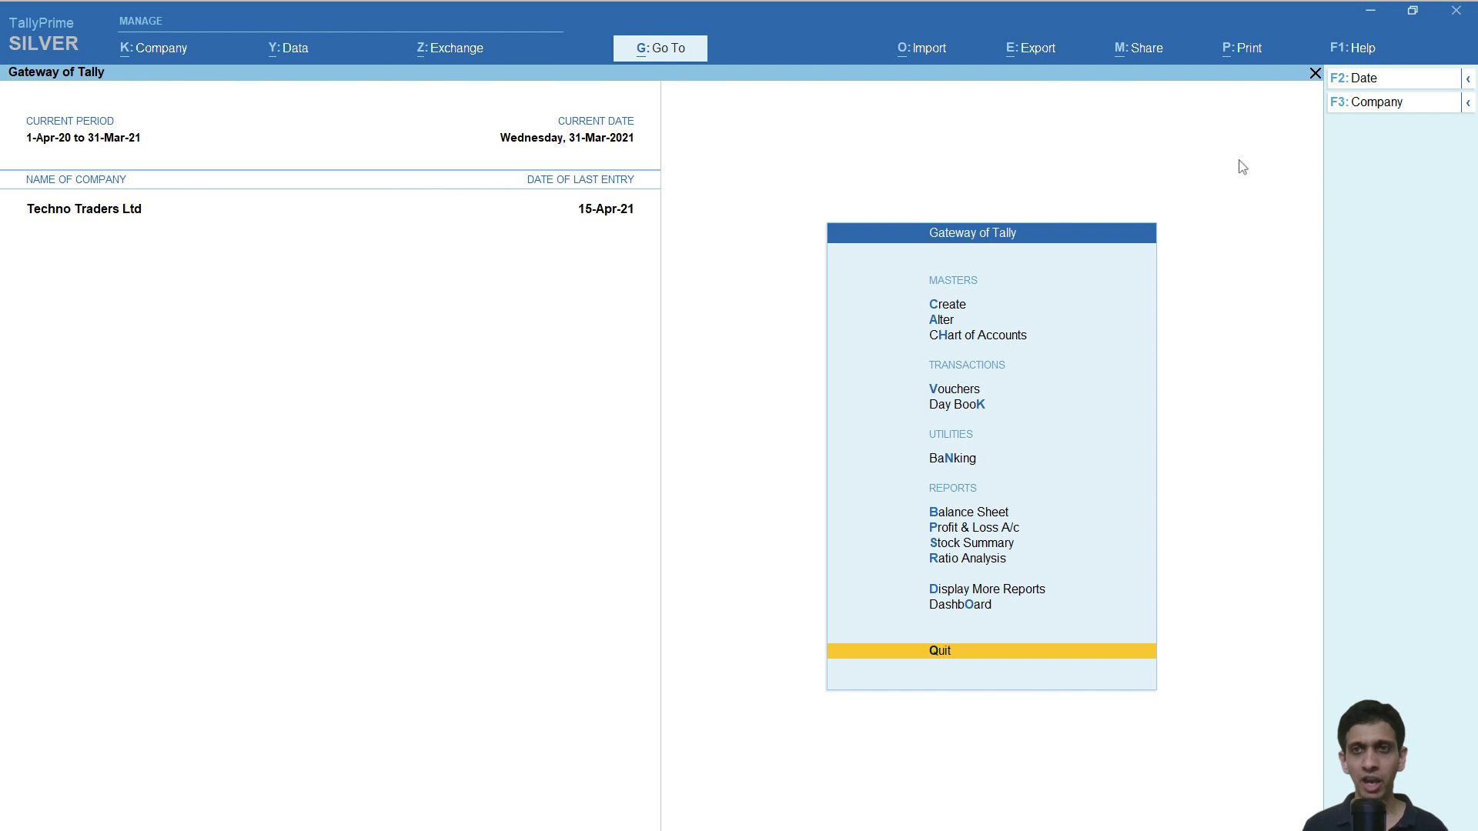
# Review the product, license and connectivity information on TallyPrime's About screen, and close it.
pyautogui.click(1343, 52)
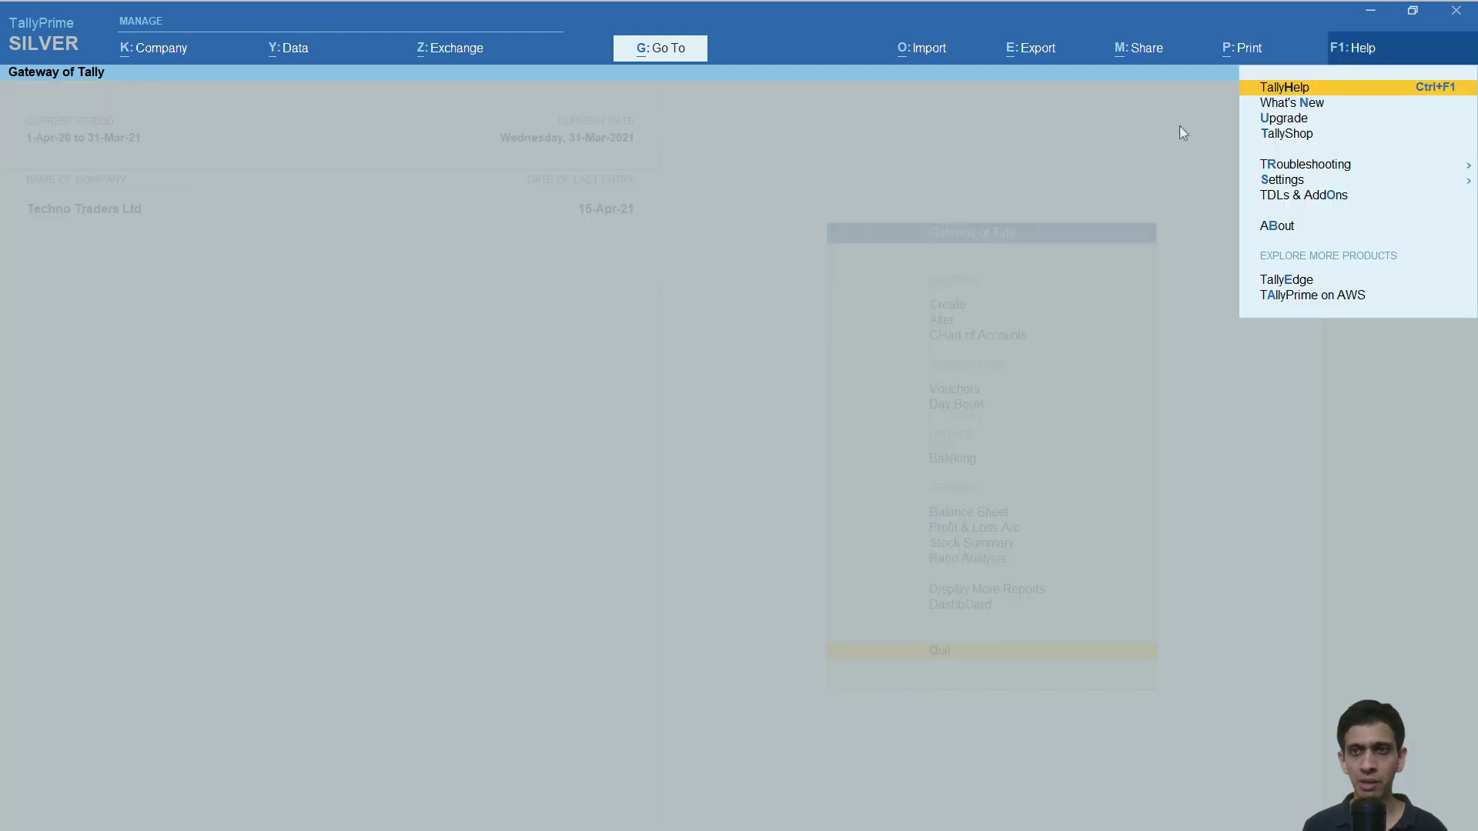
pyautogui.press('Up')
pyautogui.press('Up')
pyautogui.press('Up')
pyautogui.press('Return')
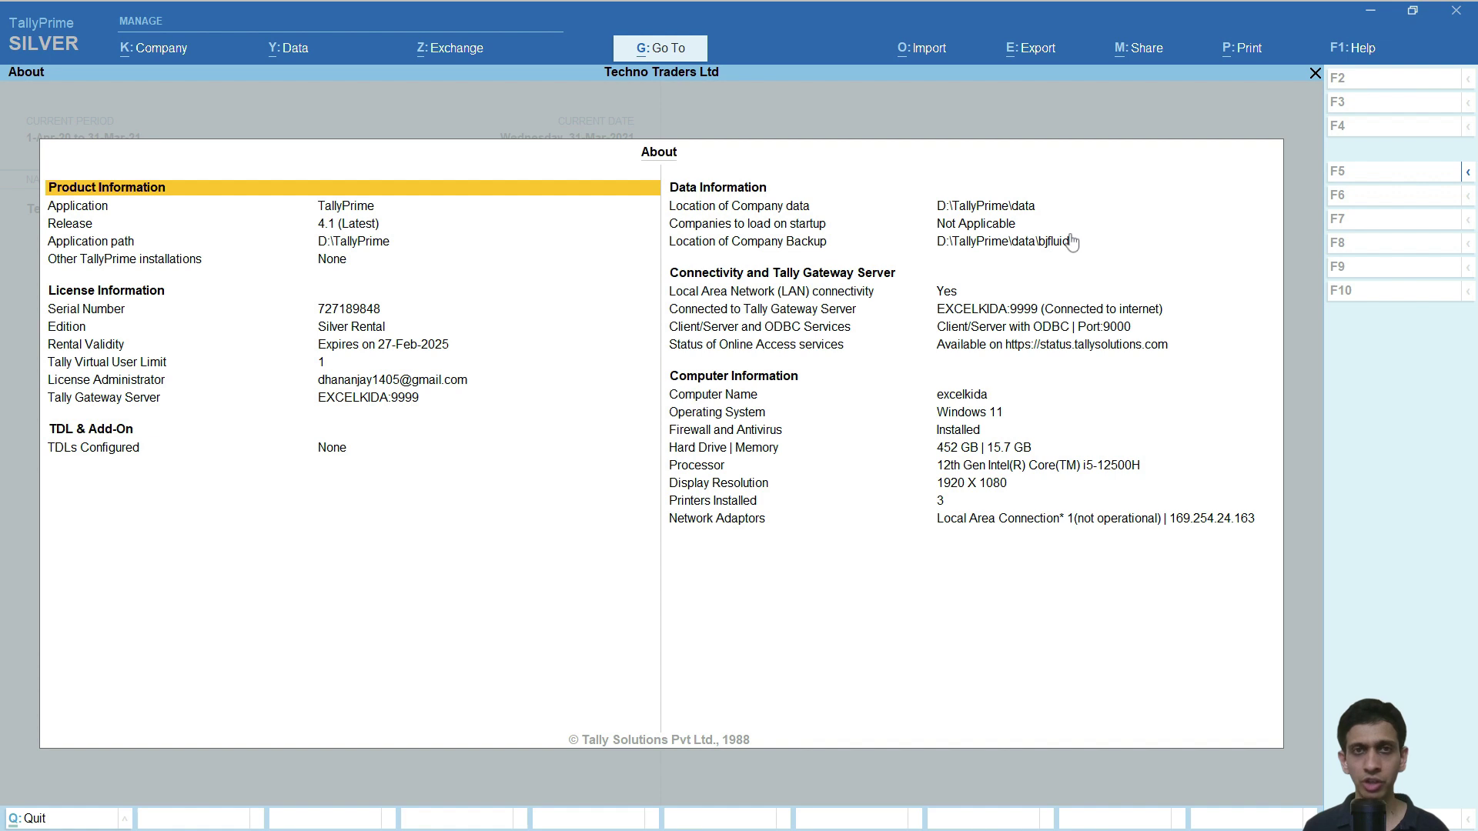
pyautogui.press('Escape')
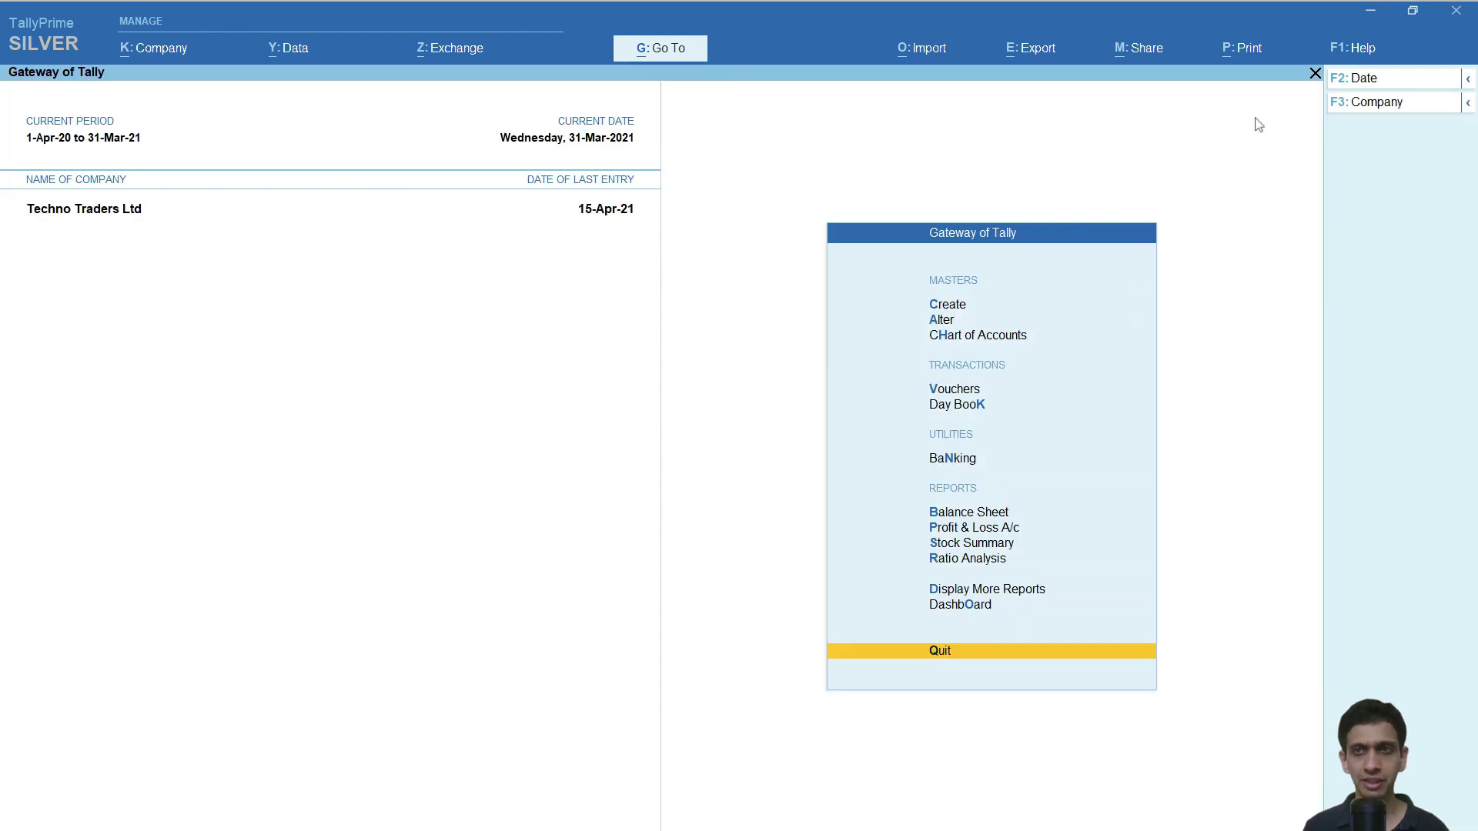
# Review the Client/Server configuration under the Connectivity settings, including the TallyPrime acts as options, and close it.
pyautogui.click(1344, 48)
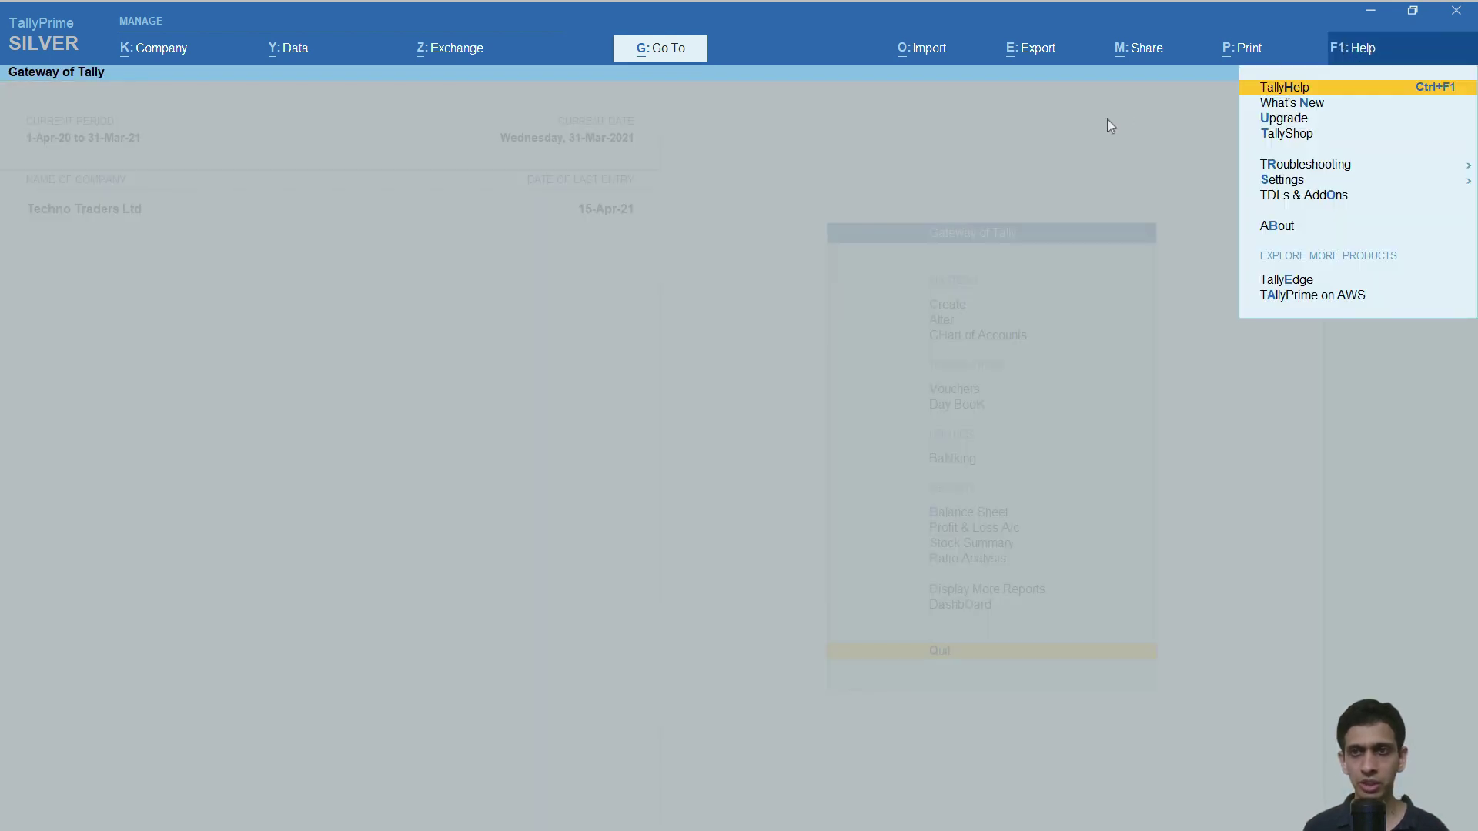
pyautogui.press('Down')
pyautogui.press('Down')
pyautogui.press('Down')
pyautogui.press('Down')
pyautogui.press('Down')
pyautogui.press('Return')
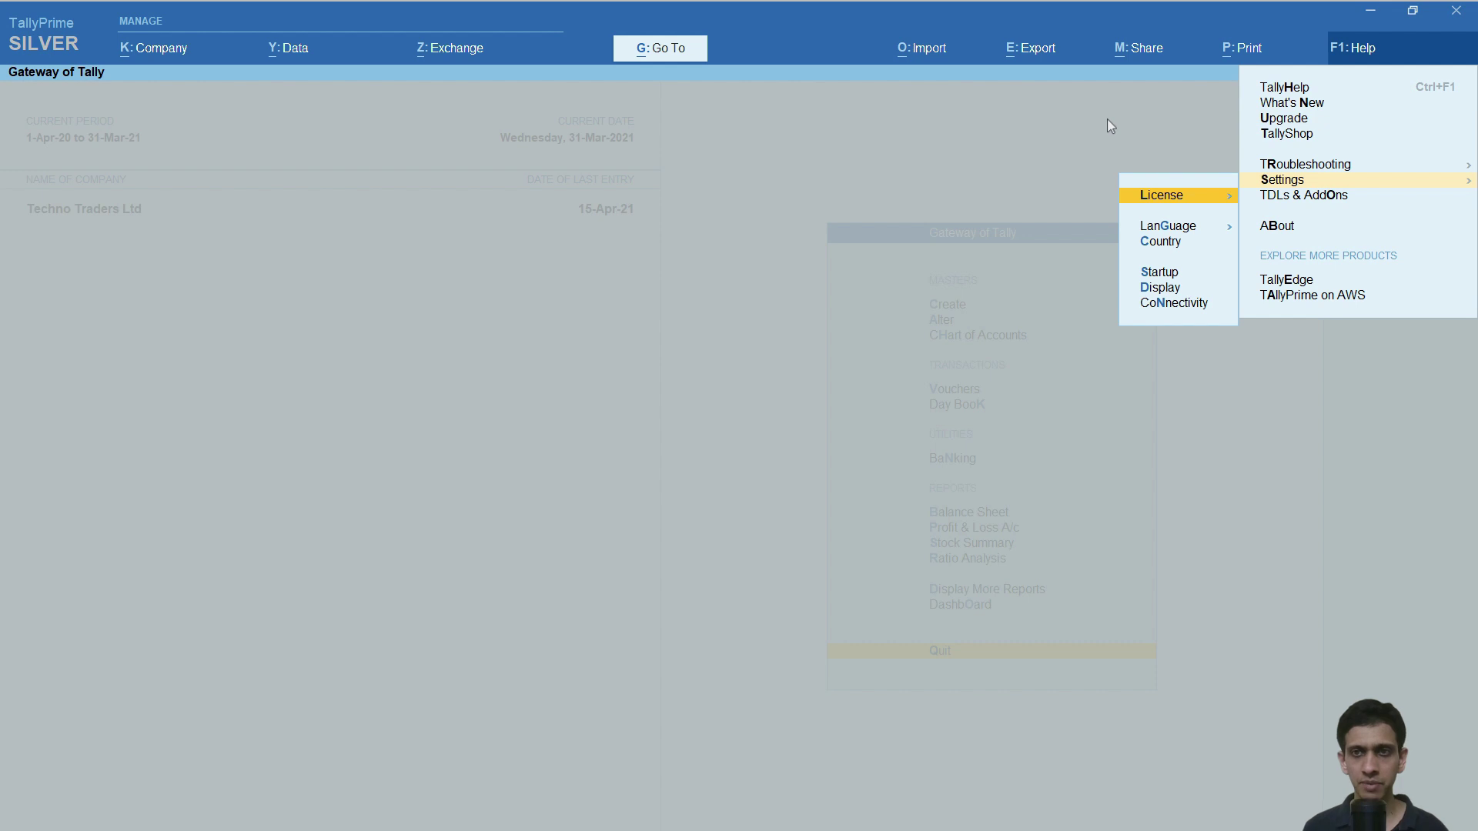
pyautogui.press('Down')
pyautogui.press('Down')
pyautogui.press('Down')
pyautogui.press('Down')
pyautogui.press('Down')
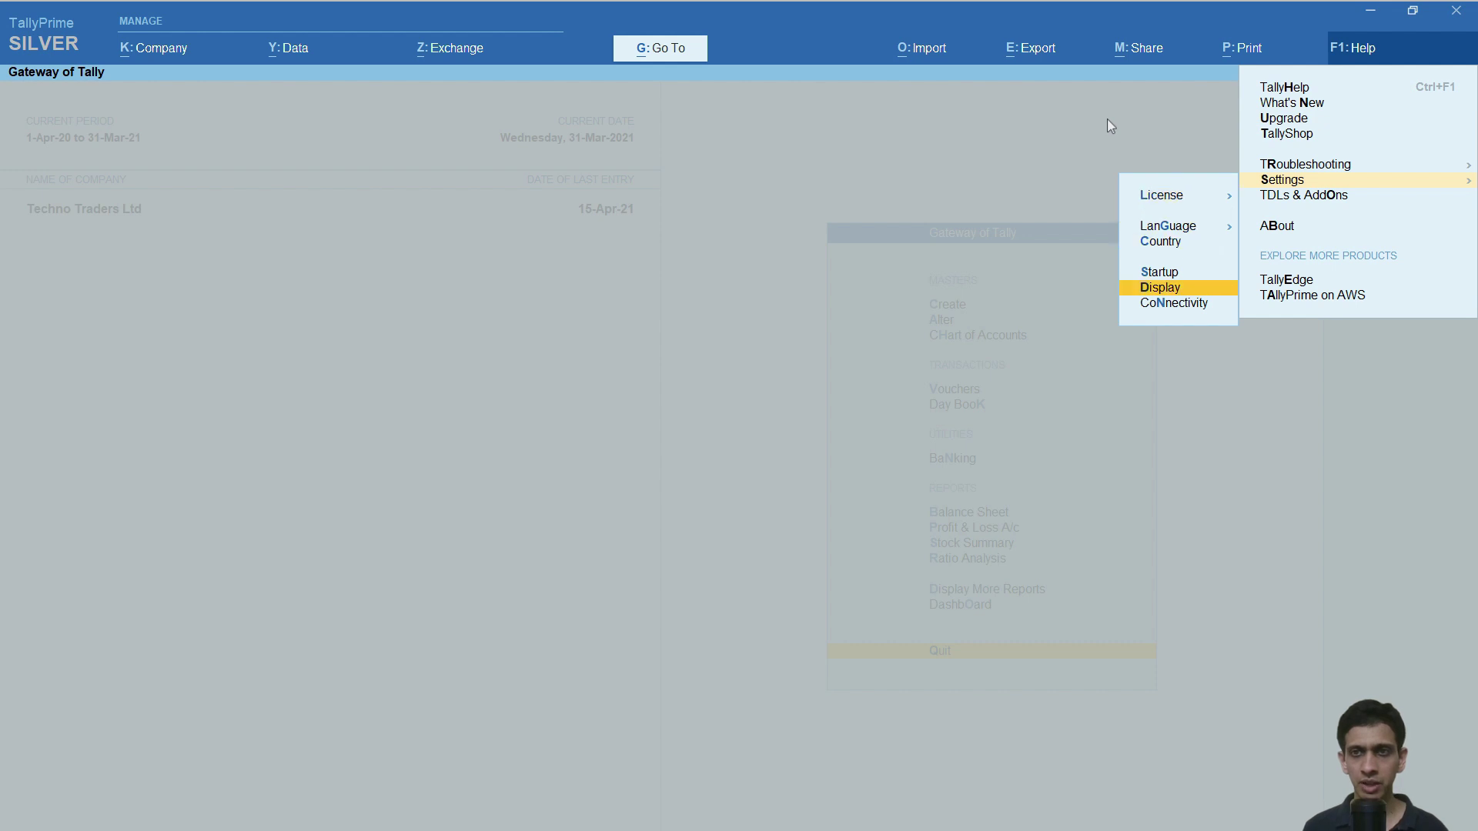
pyautogui.press('Return')
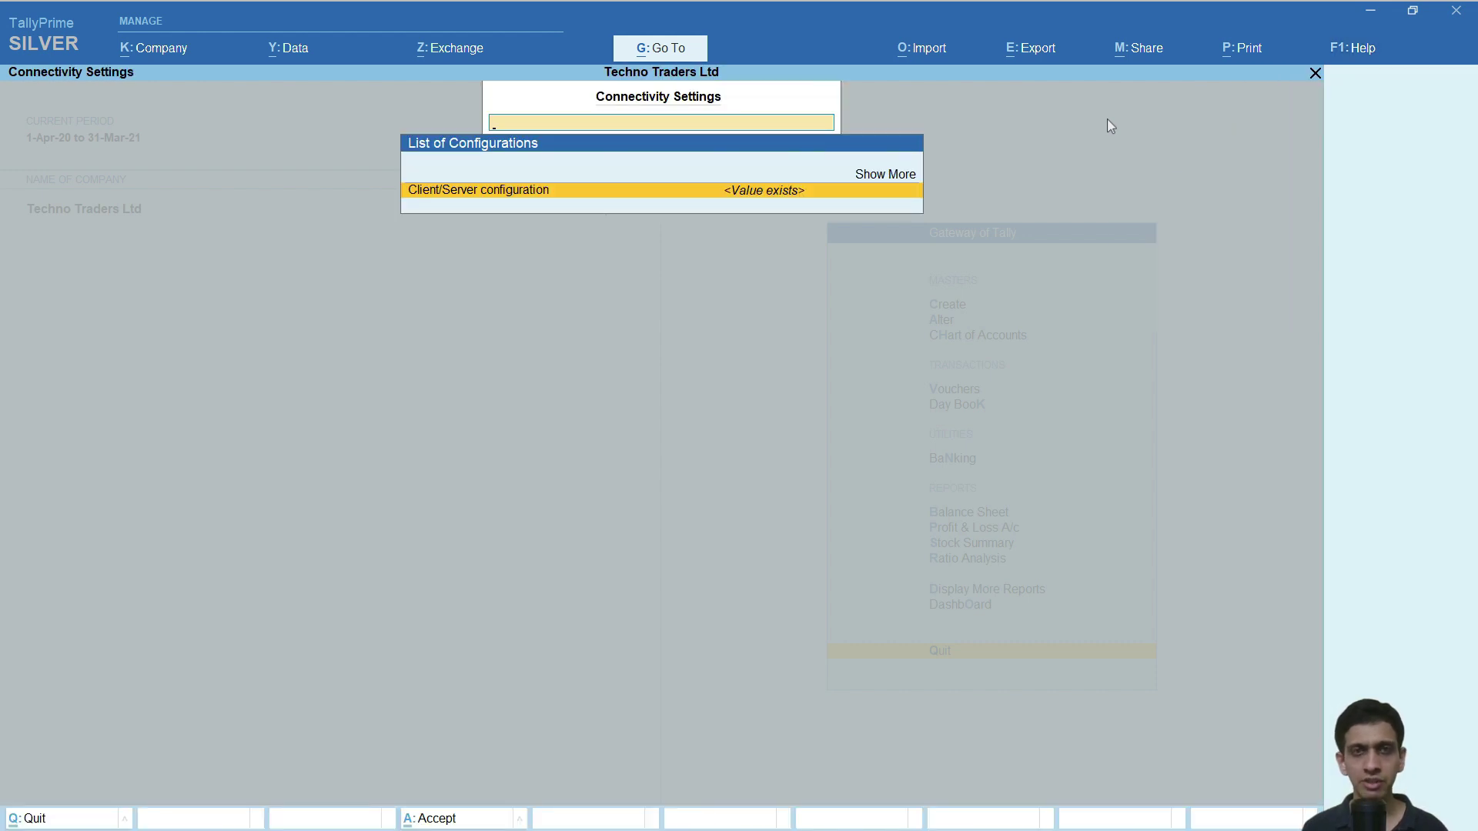
pyautogui.press('Return')
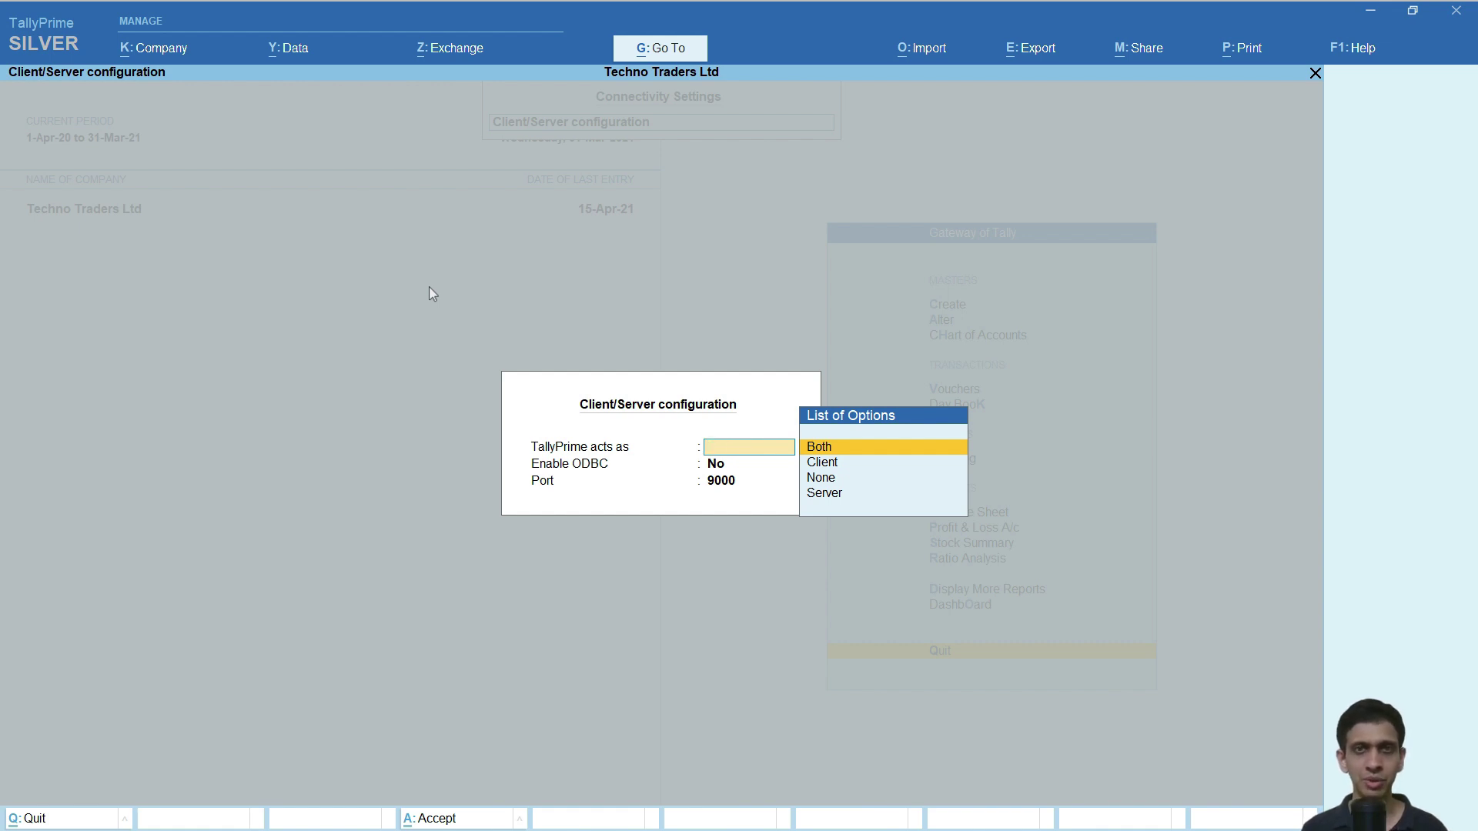
pyautogui.press('Escape')
pyautogui.press('Escape')
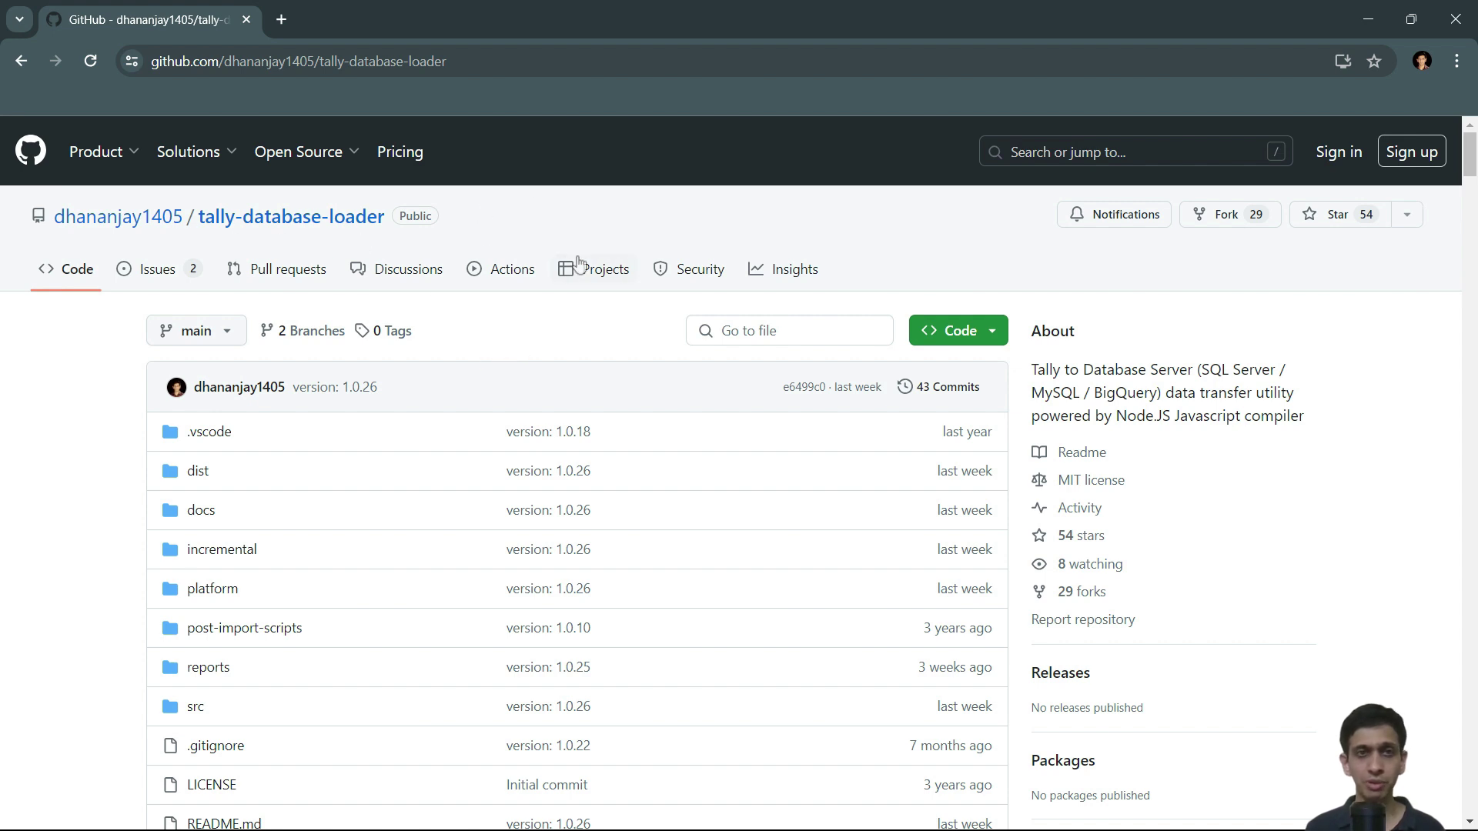
# Examine the tally-database-loader repository page on GitHub in Chrome, reading the README's Requirements and Download sections.
pyautogui.scroll(-1, 547, 313)
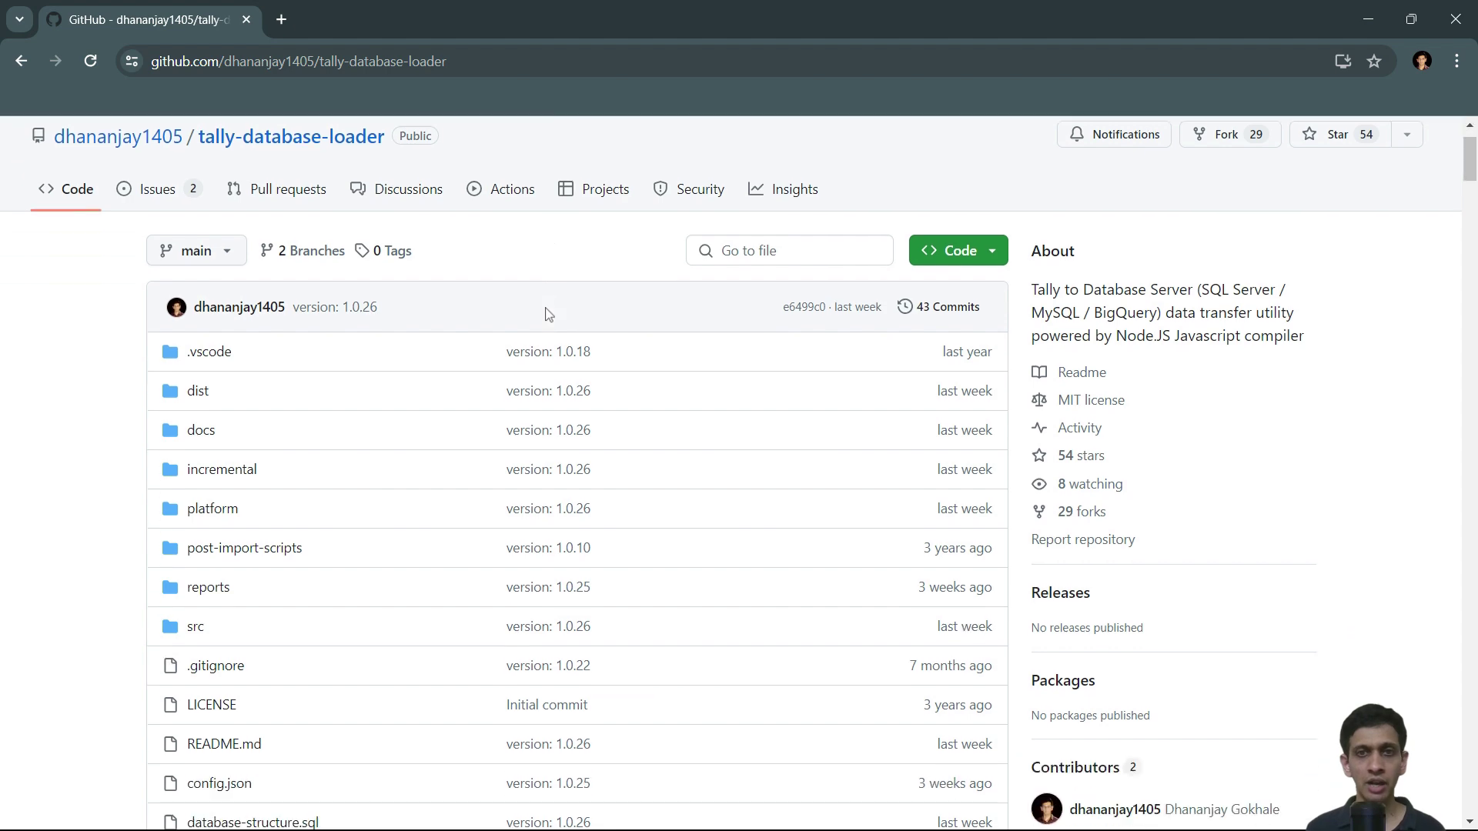
pyautogui.scroll(1, 547, 313)
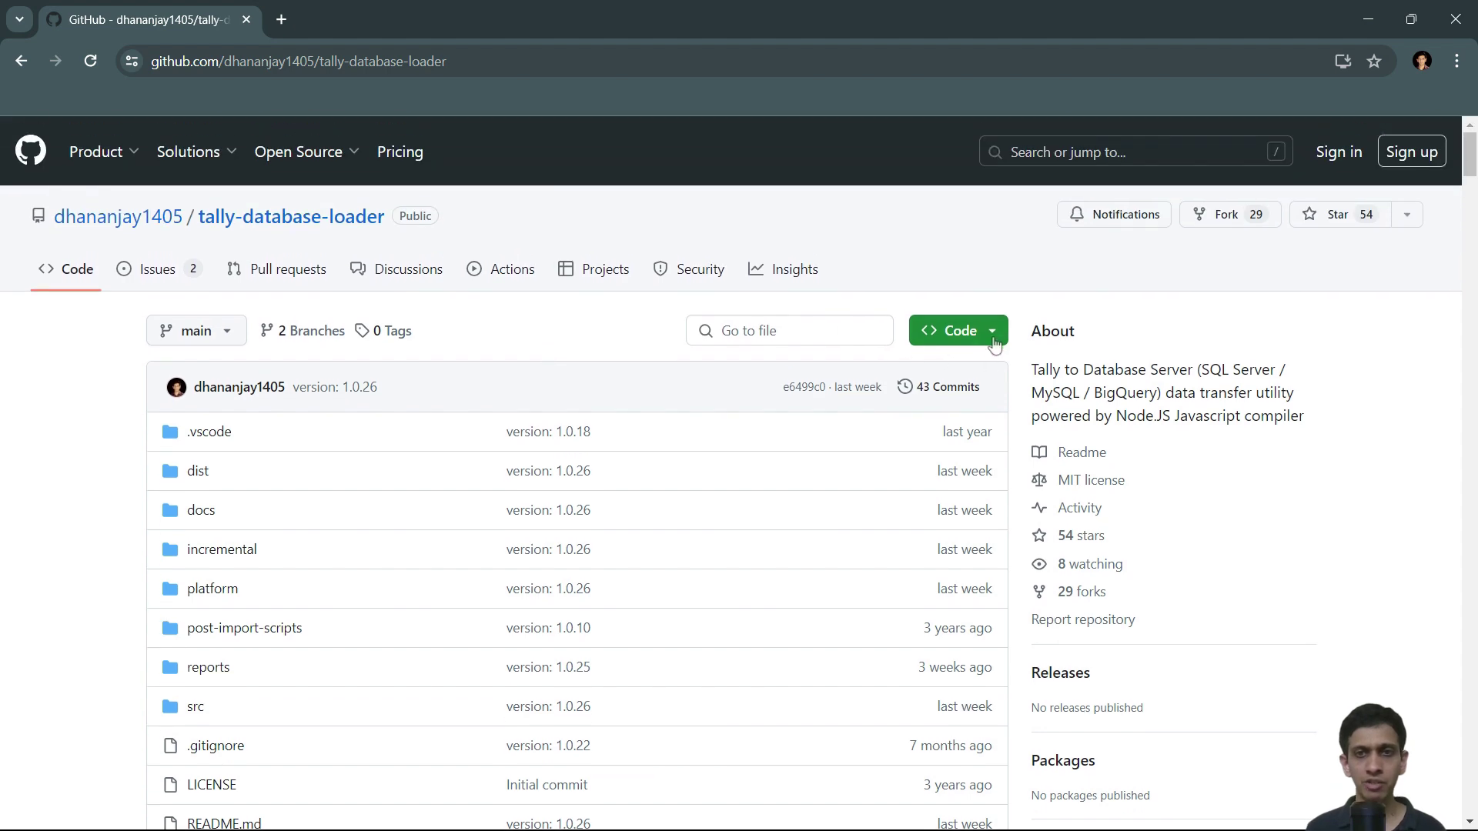
pyautogui.scroll(-3, 537, 333)
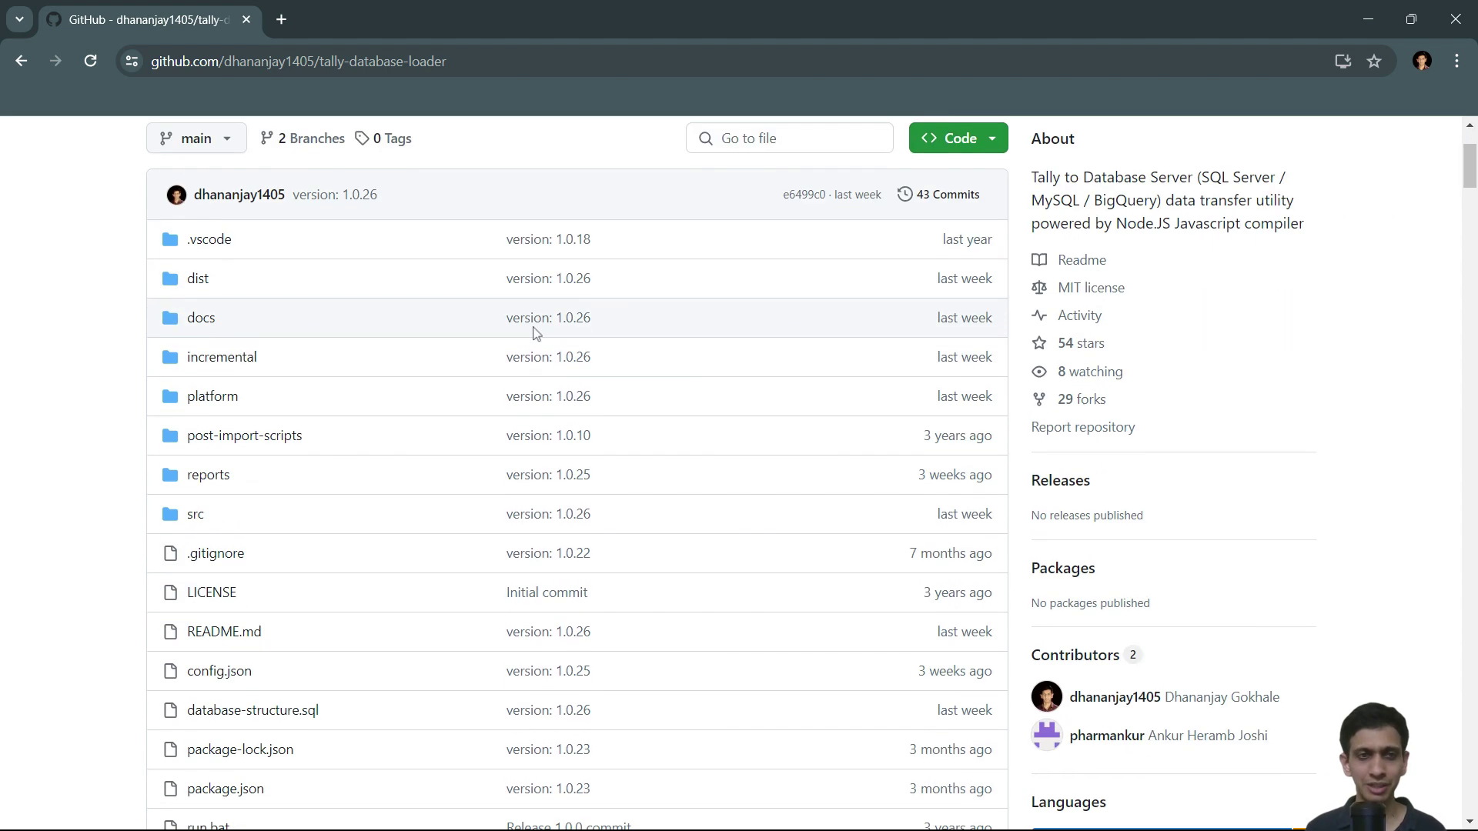
pyautogui.scroll(-10, 536, 333)
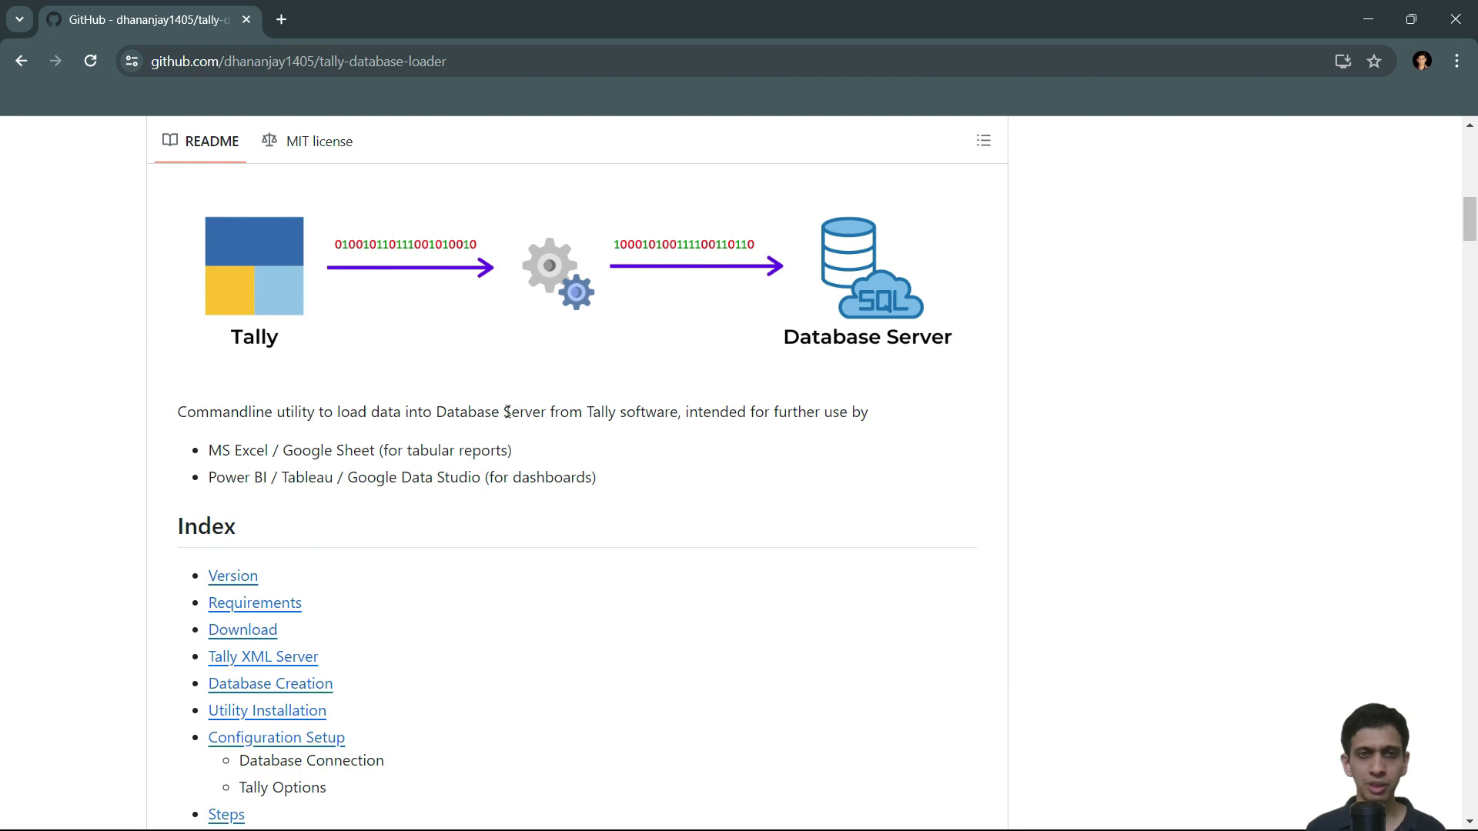
pyautogui.scroll(-15, 630, 408)
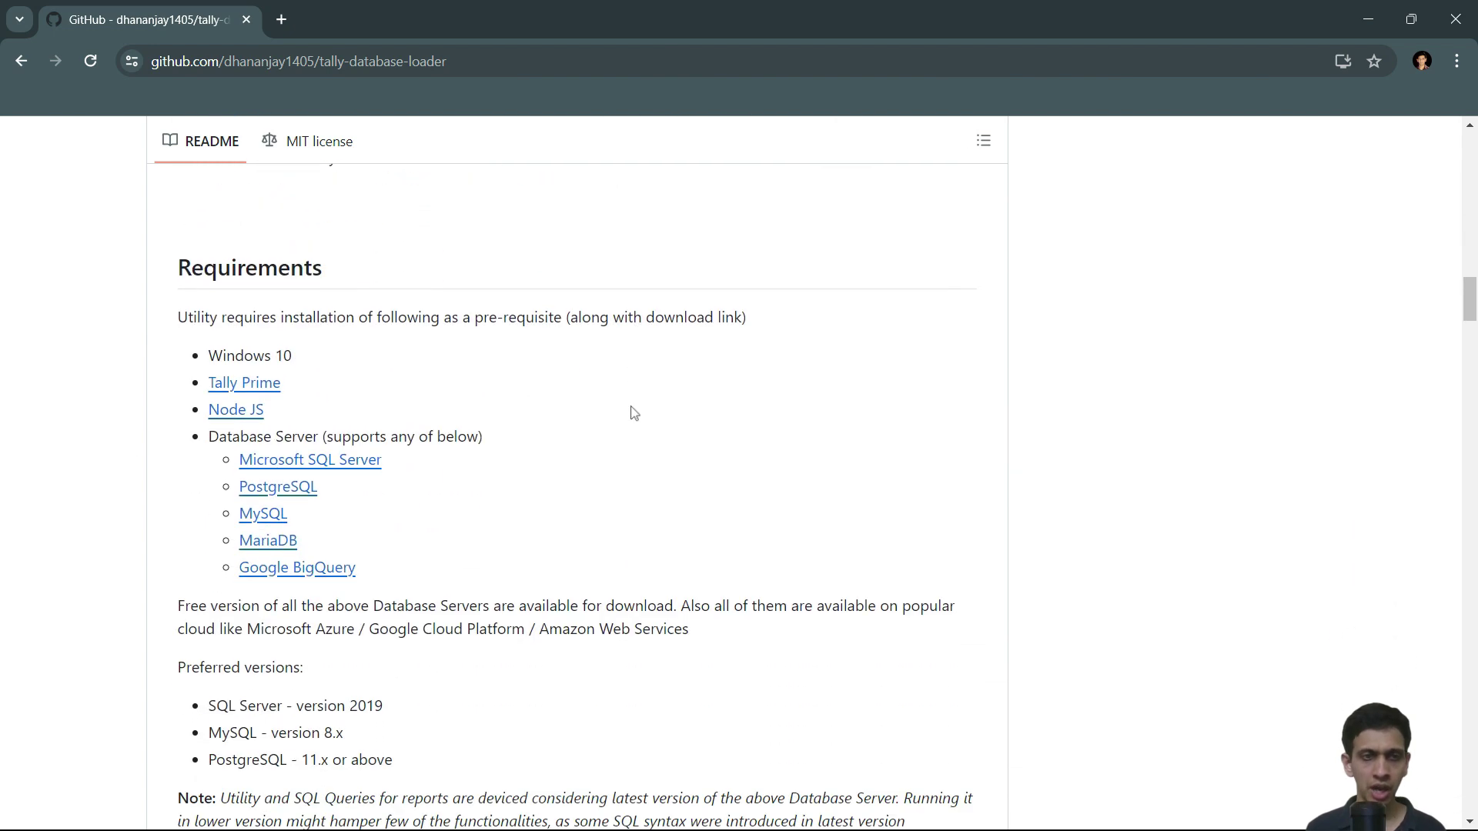
pyautogui.scroll(-8, 633, 414)
pyautogui.scroll(-1, 580, 423)
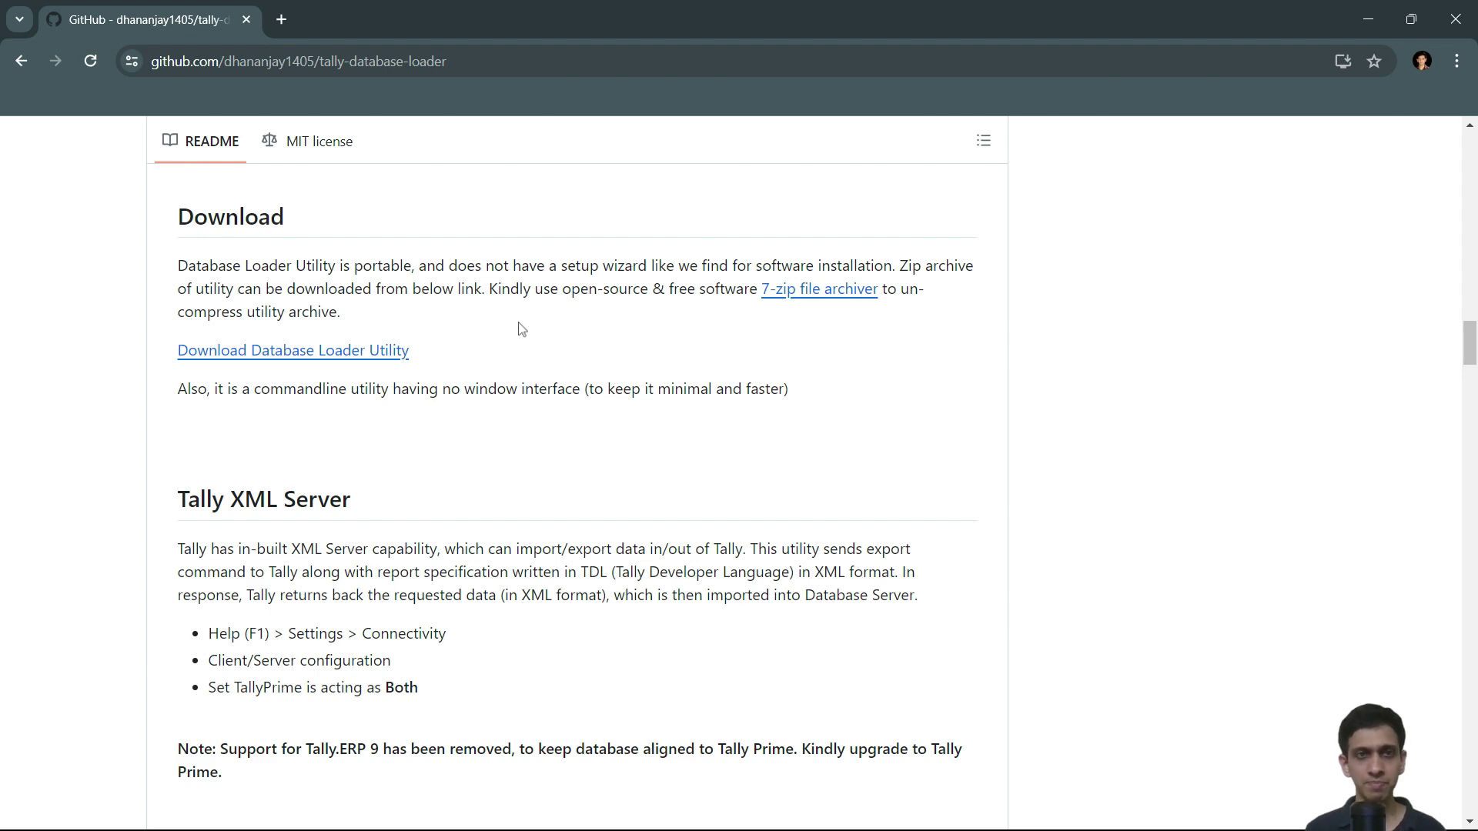
pyautogui.scroll(5, 585, 356)
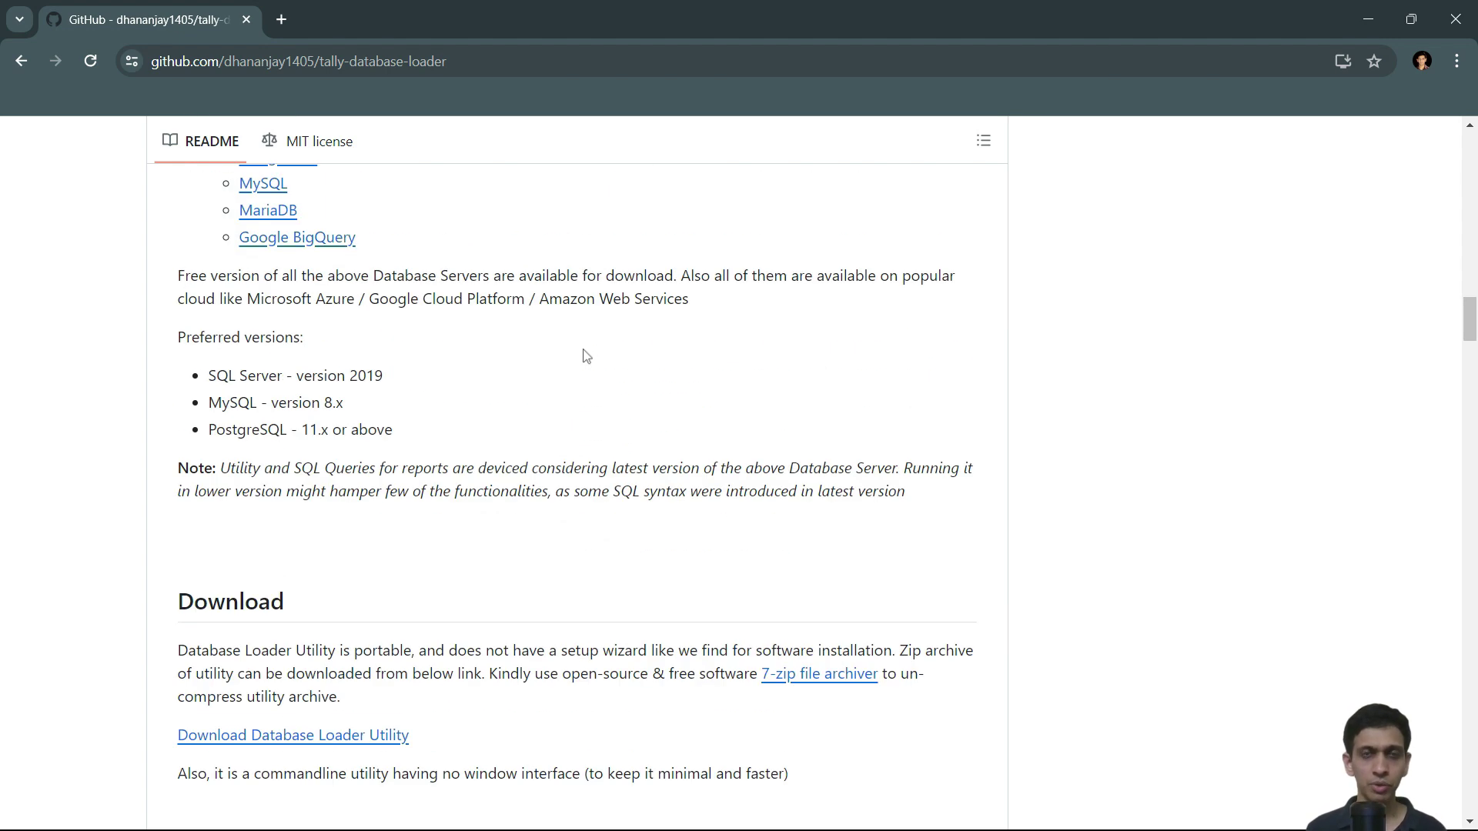
pyautogui.scroll(5, 584, 354)
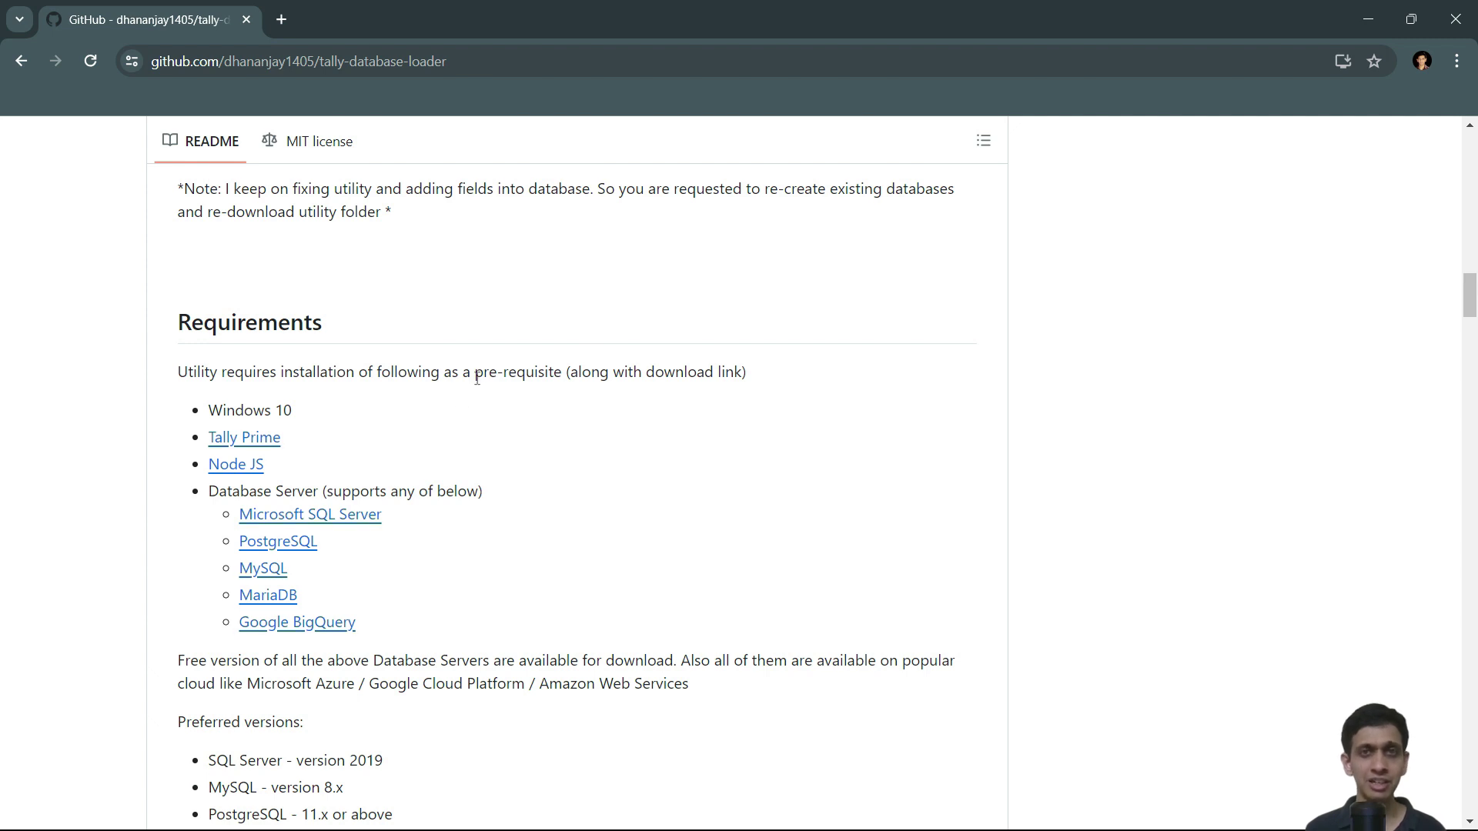
# Open the Node JS link from the README's requirements in a new tab and show the Node.js download page.
pyautogui.rightClick(243, 471)
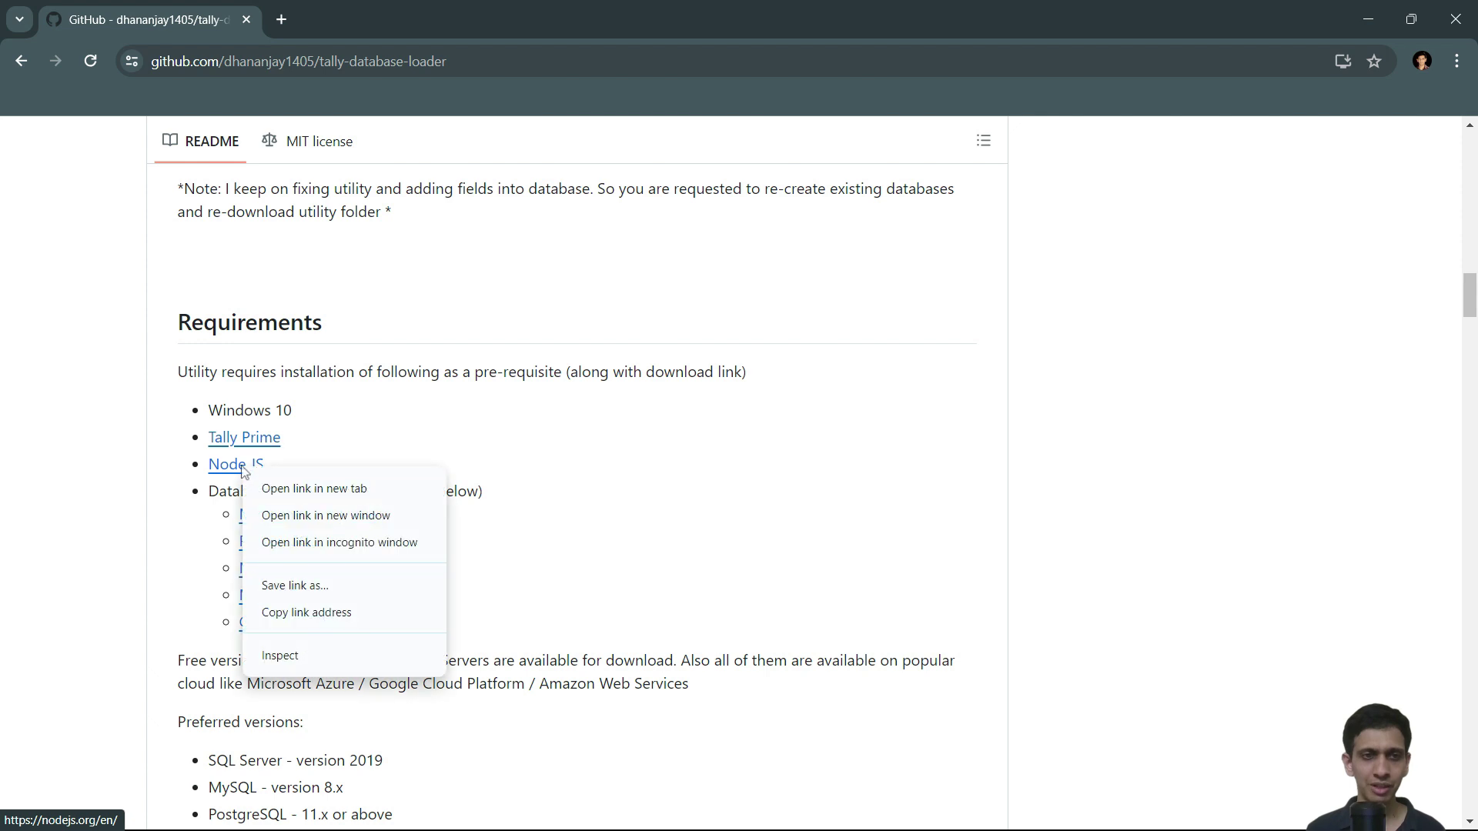
pyautogui.click(314, 488)
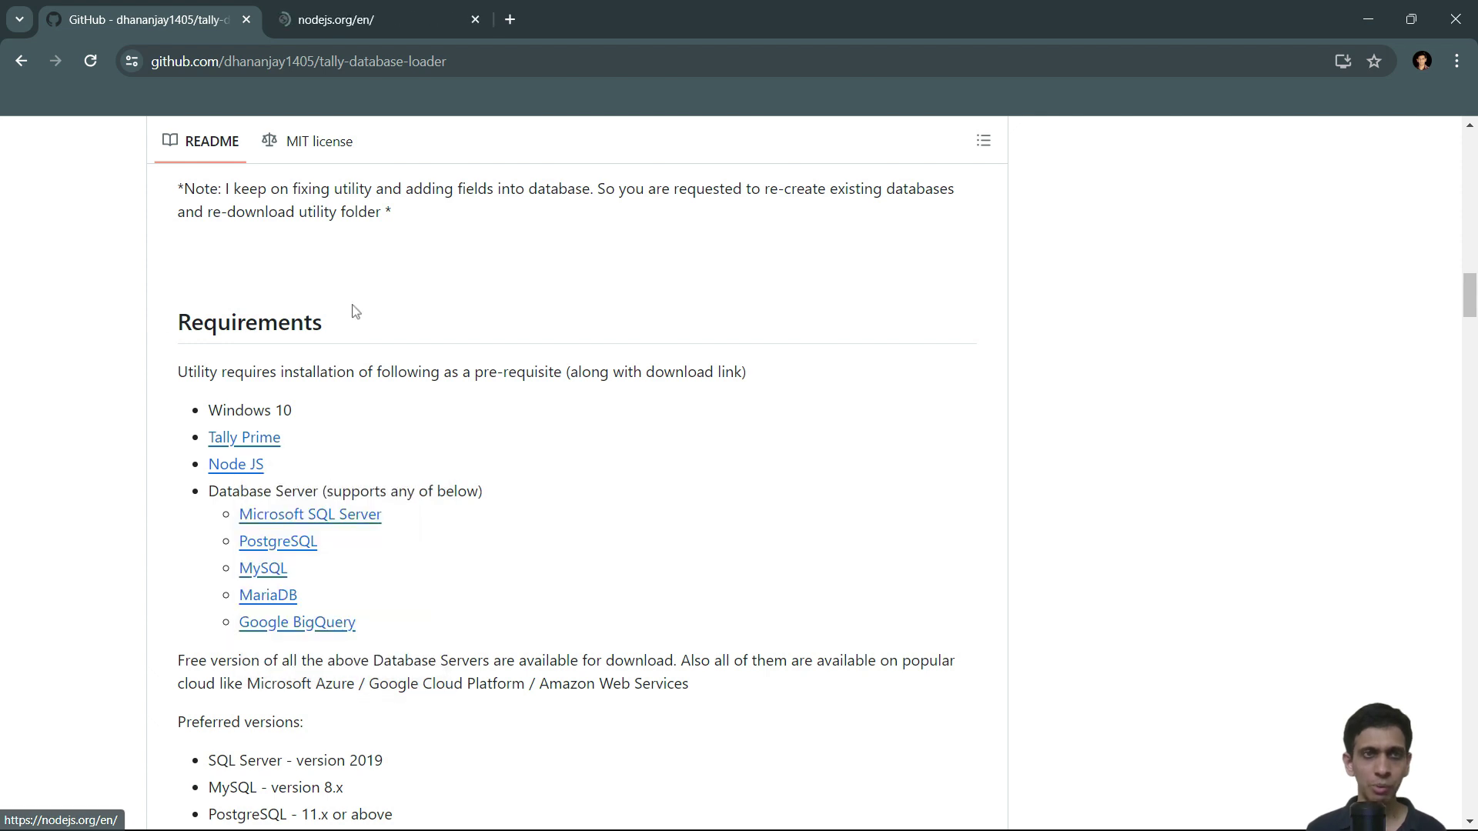
pyautogui.click(366, 23)
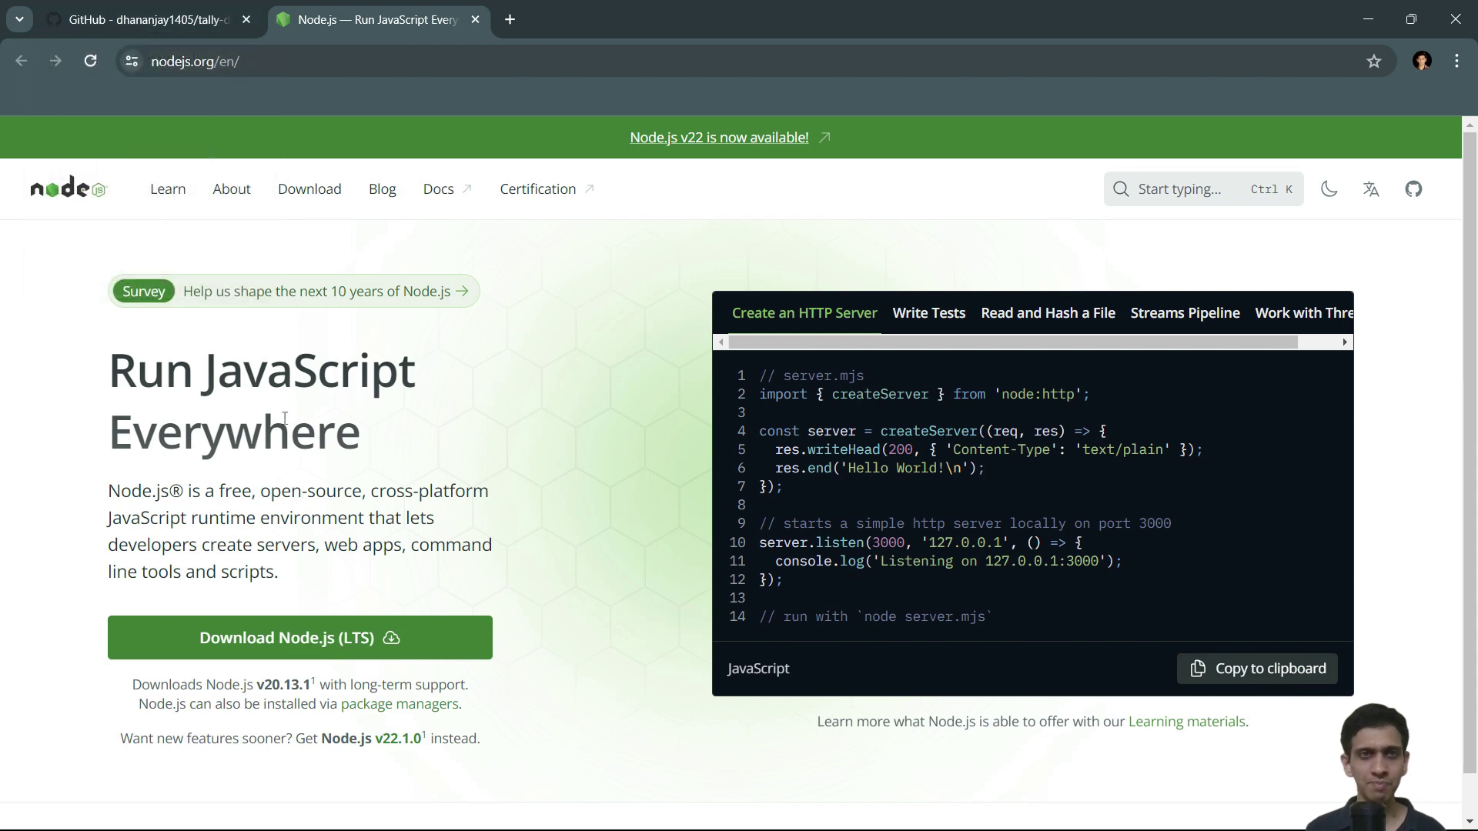
# Return to the GitHub README and download the Database Loader Utility archive tally-database-loader-utility-1.0.26.7z into the utility folder on drive D.
pyautogui.click(150, 19)
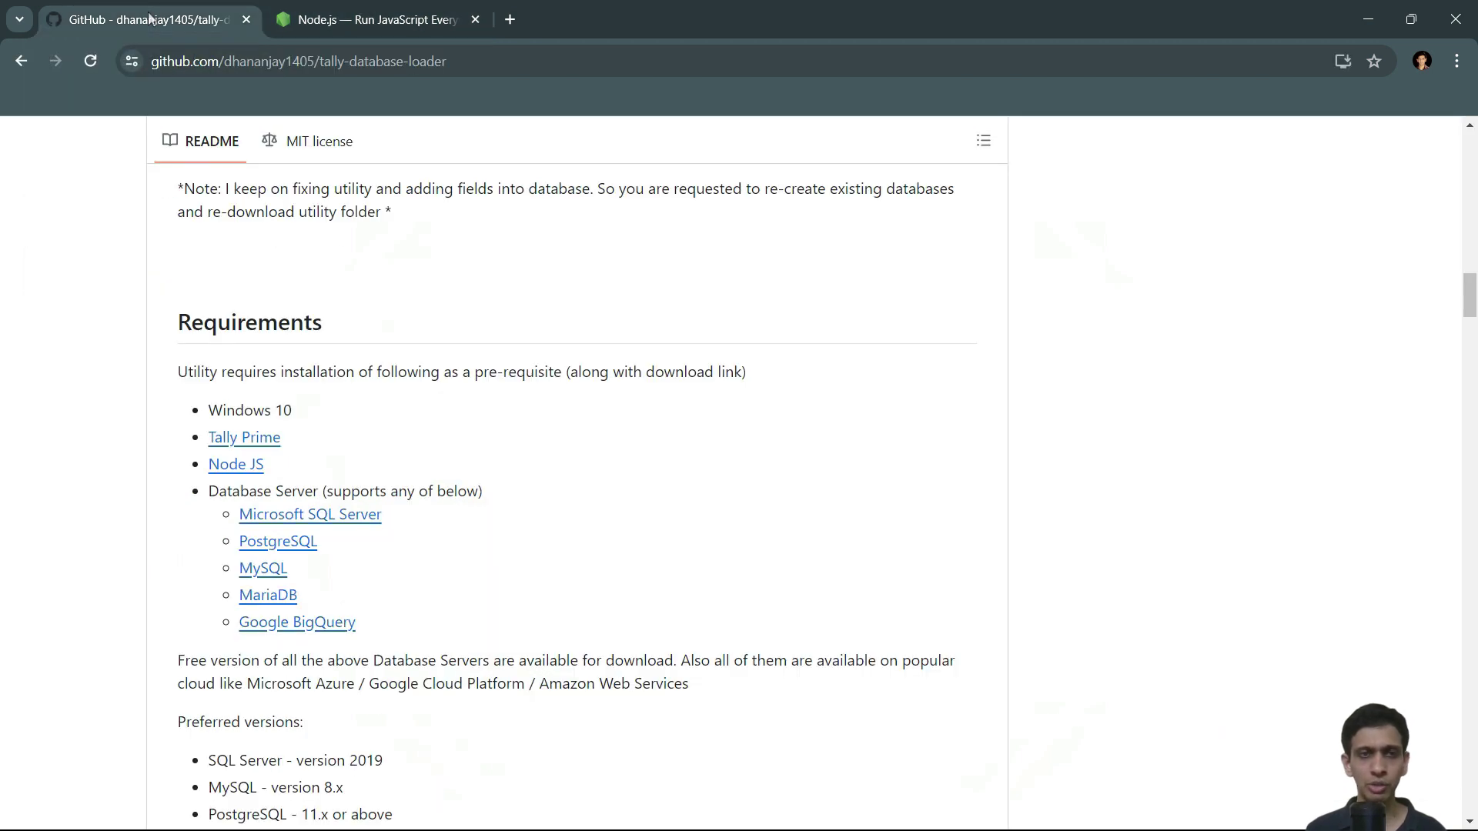
pyautogui.scroll(-5, 579, 437)
pyautogui.scroll(-2, 578, 362)
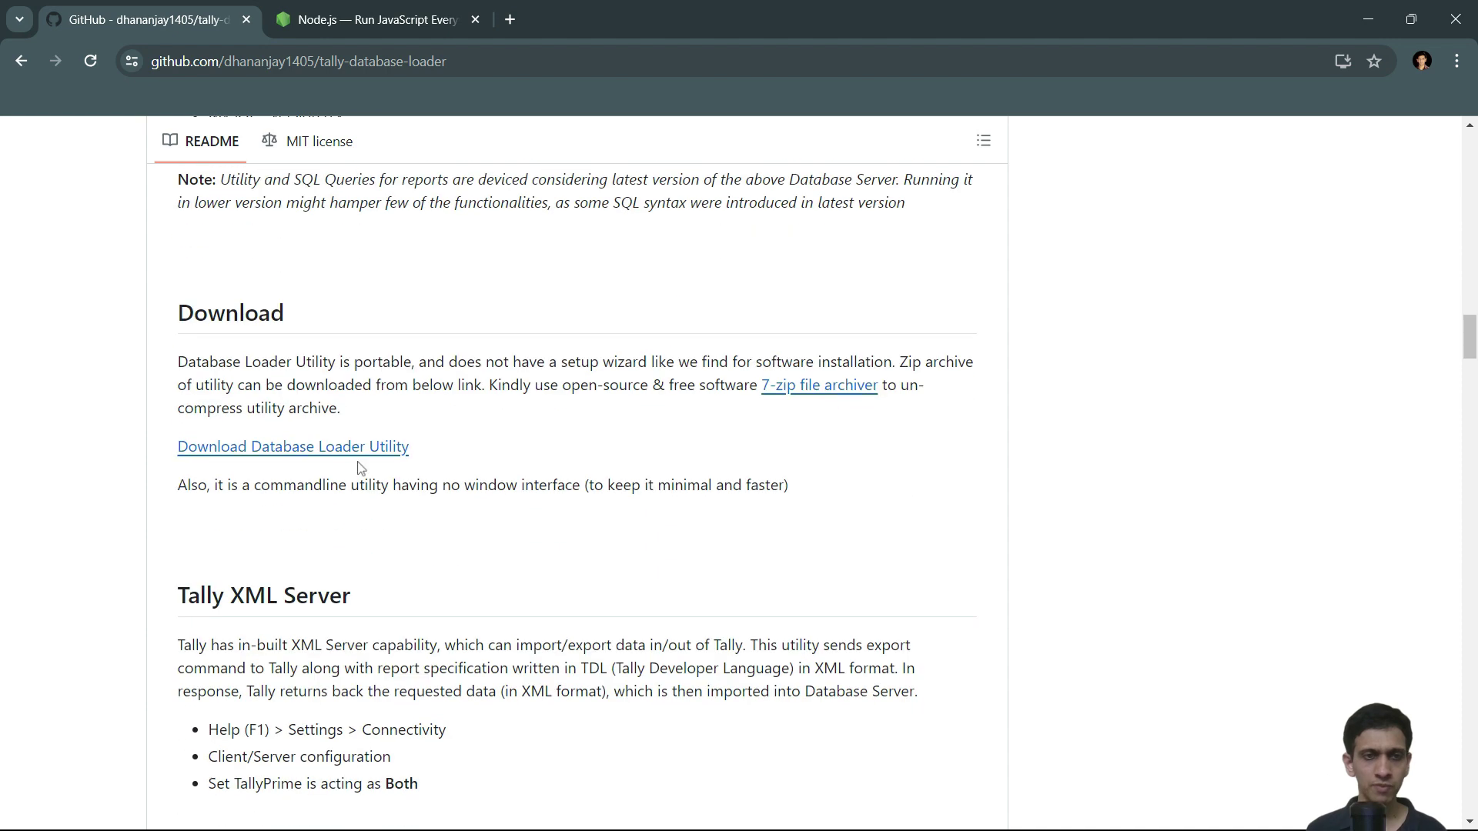
pyautogui.click(326, 453)
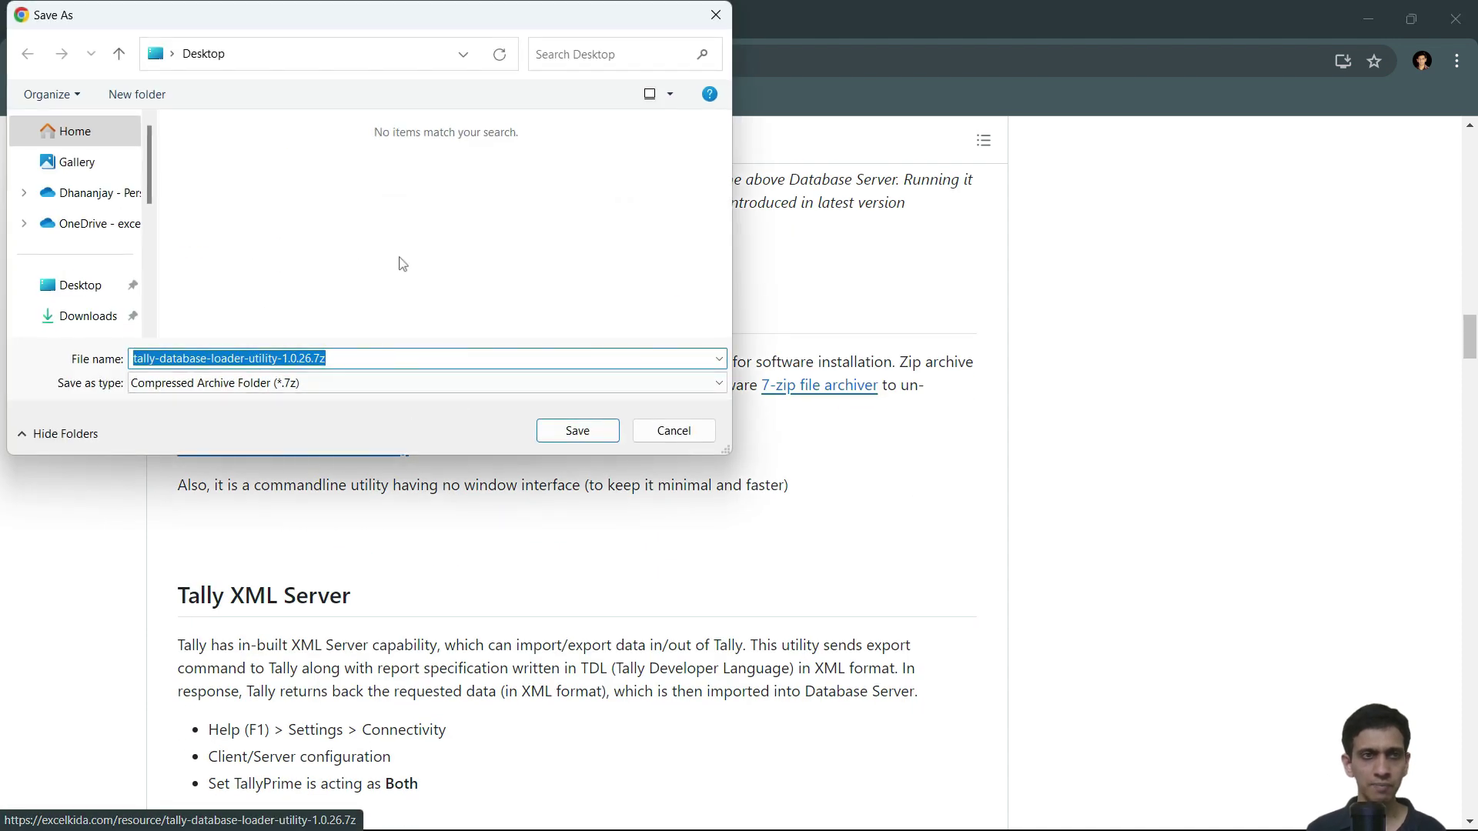
pyautogui.scroll(-5, 92, 253)
pyautogui.click(91, 248)
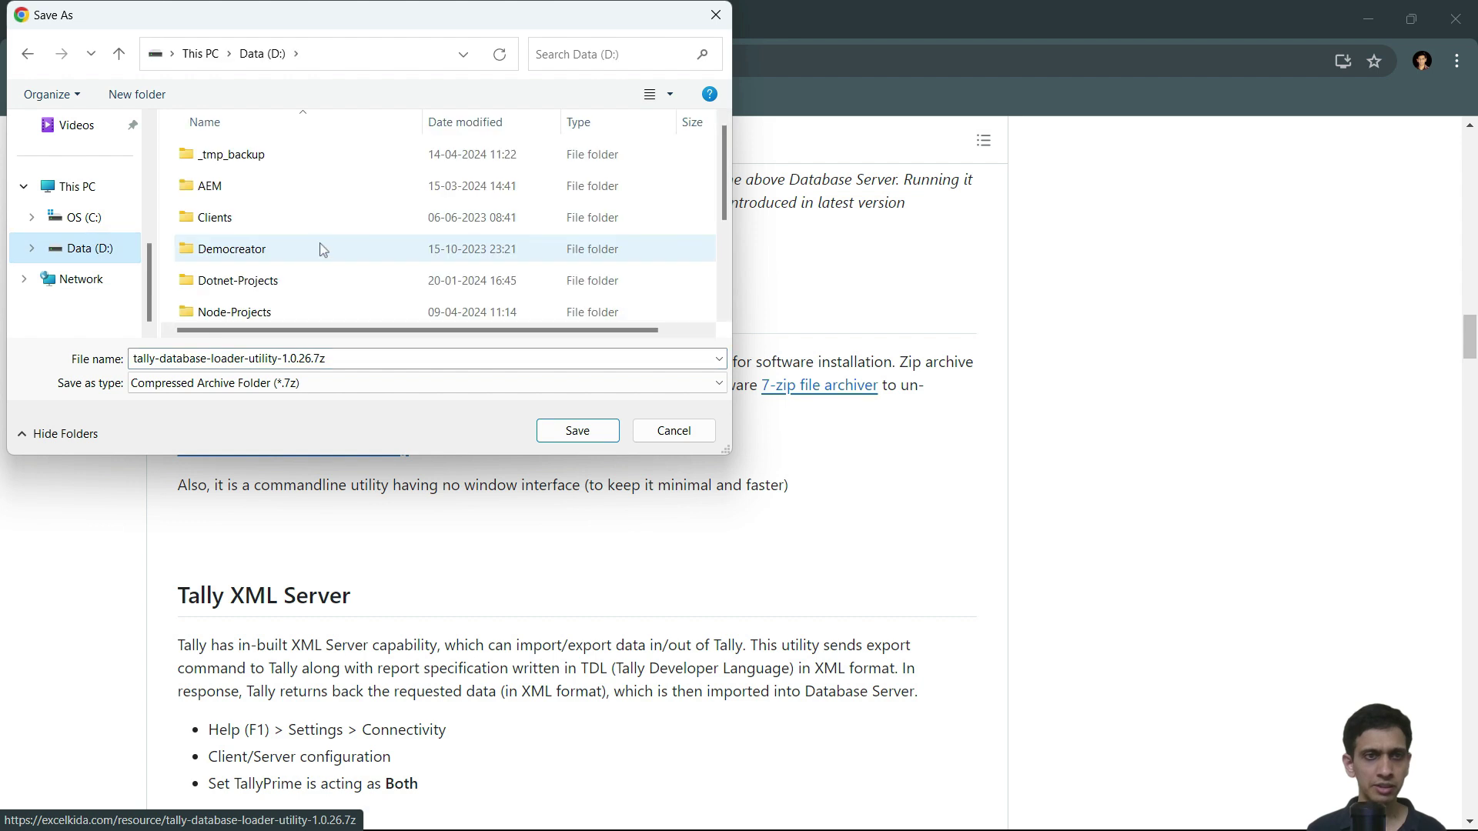
pyautogui.scroll(-2, 320, 247)
pyautogui.doubleClick(291, 278)
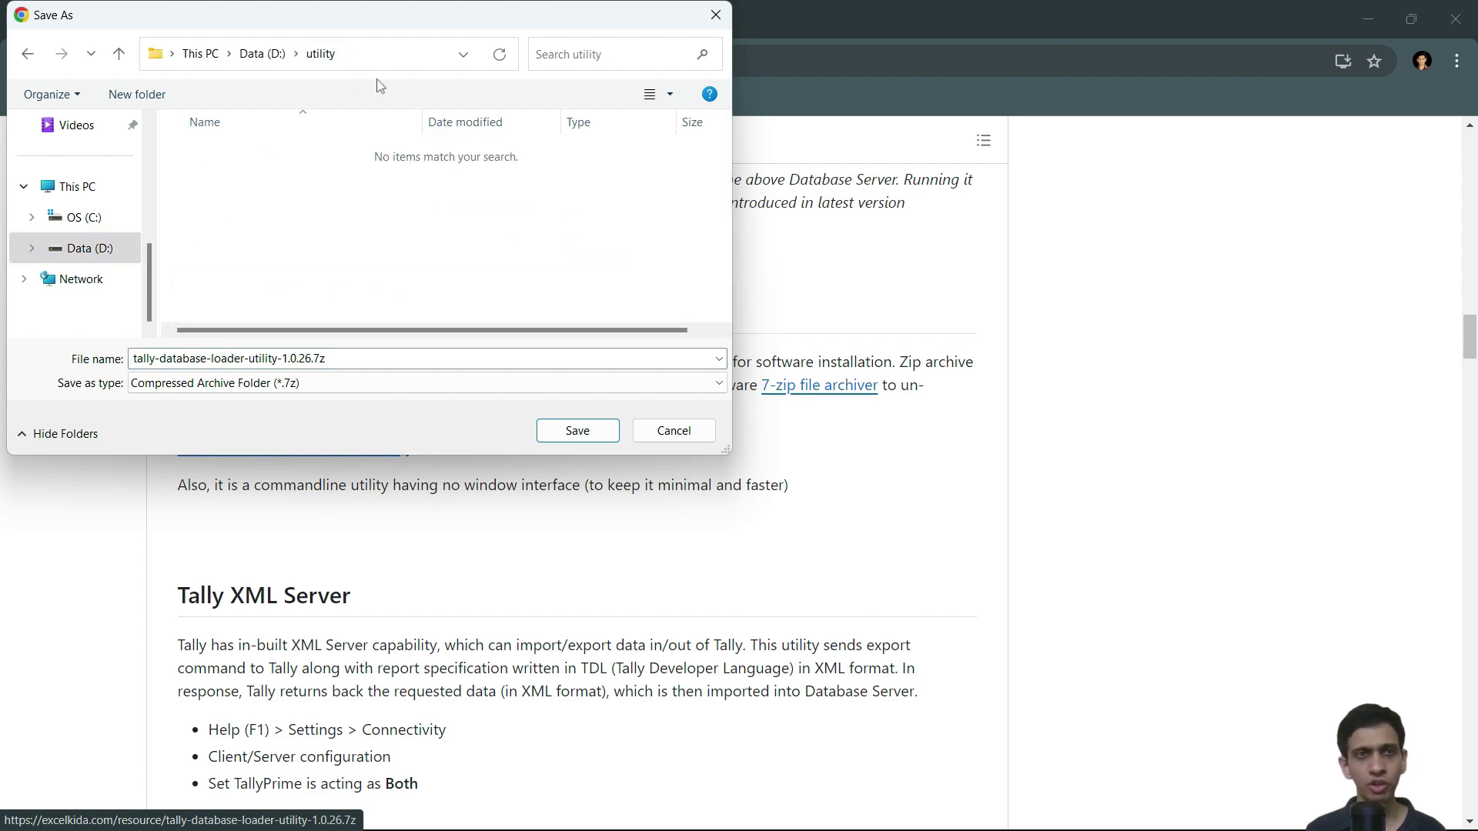
pyautogui.click(578, 431)
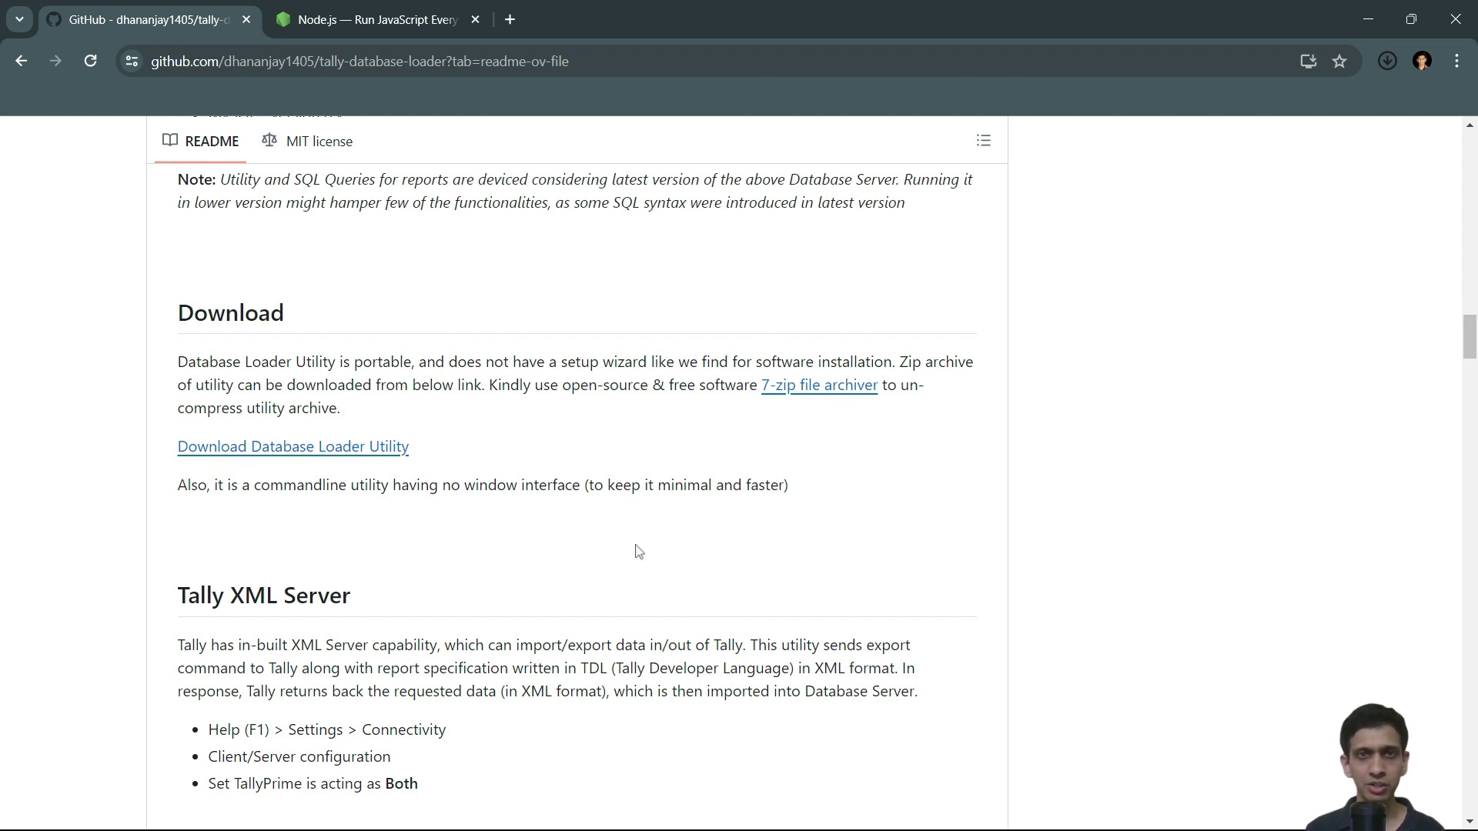
# Switch to the utility folder in File Explorer and extract tally-database-loader-utility-1.0.26.7z into that folder with 7-Zip.
pyautogui.hotkey('alt', 'Tab')
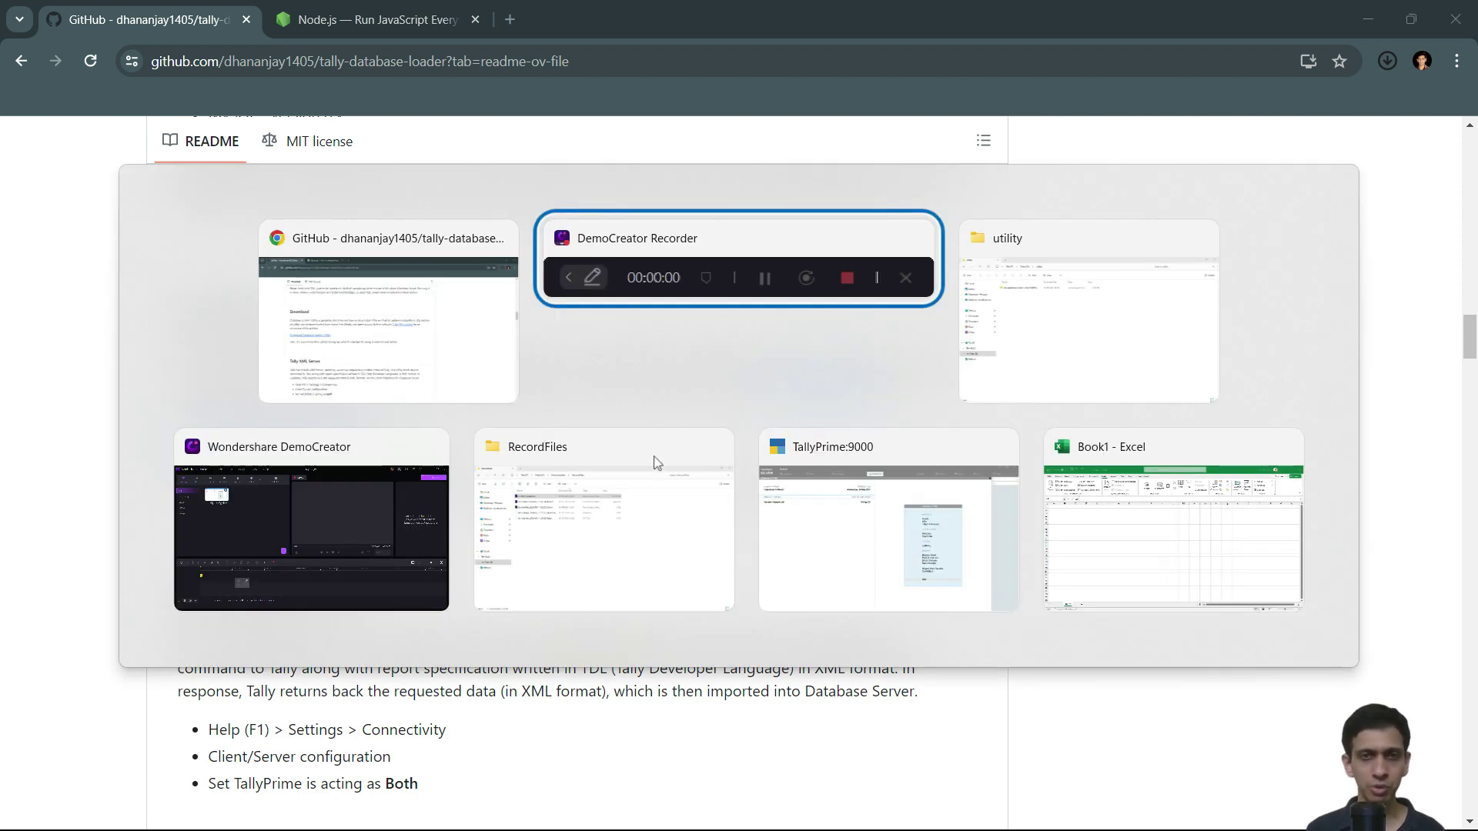
pyautogui.click(1116, 321)
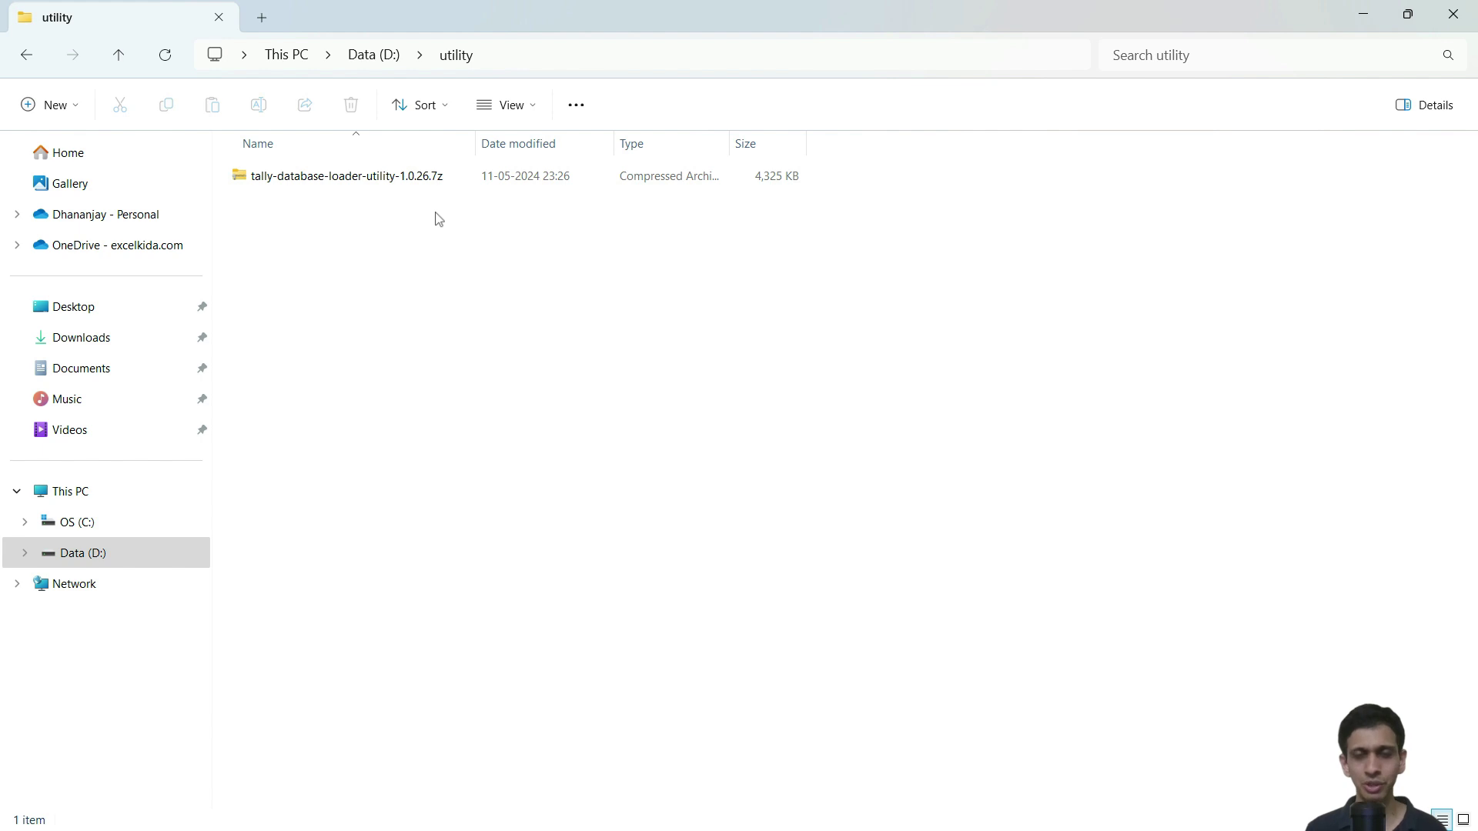
pyautogui.click(383, 184)
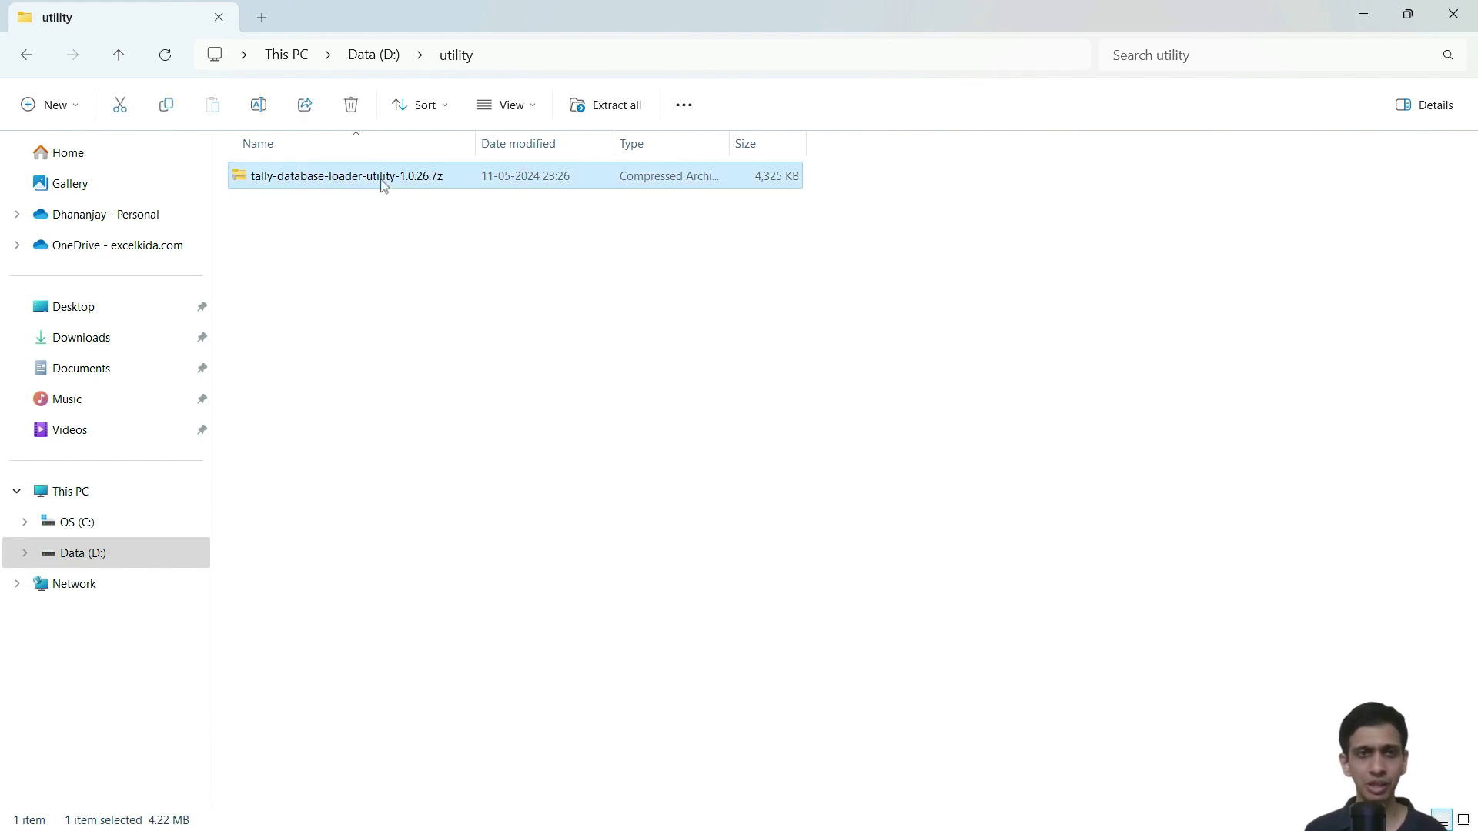
pyautogui.rightClick(382, 185)
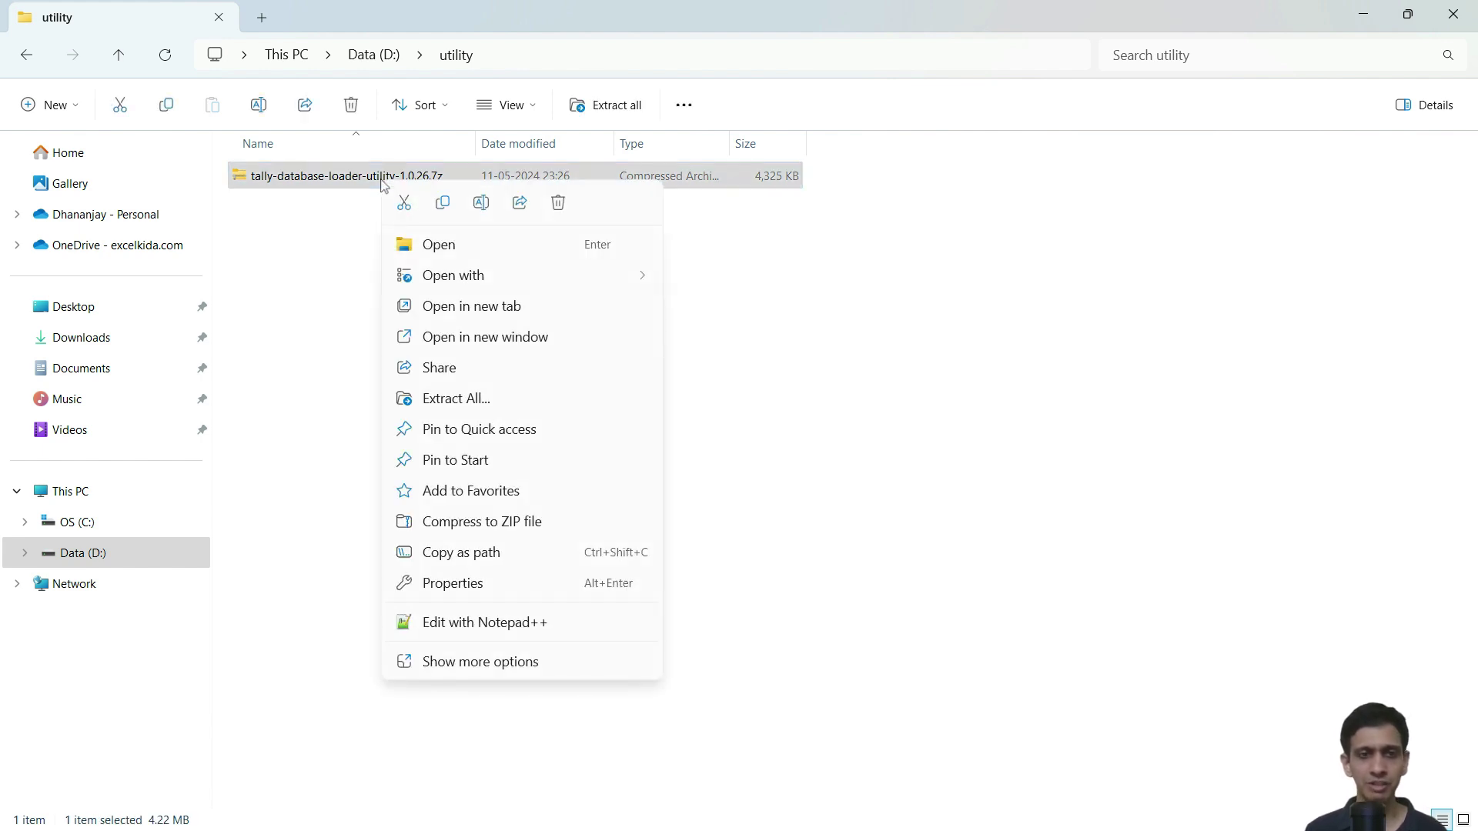
pyautogui.click(523, 663)
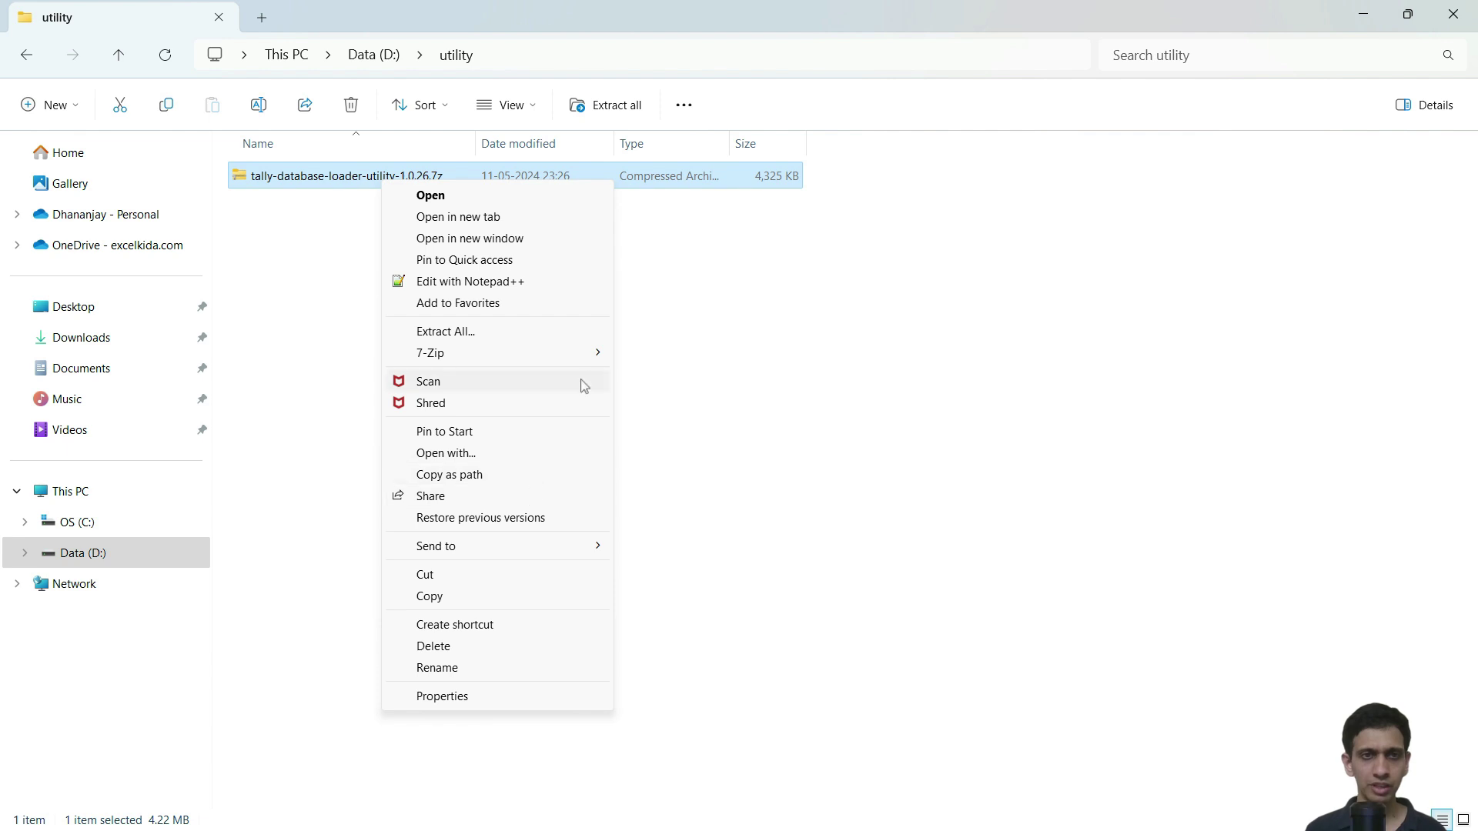
pyautogui.moveTo(495, 356)
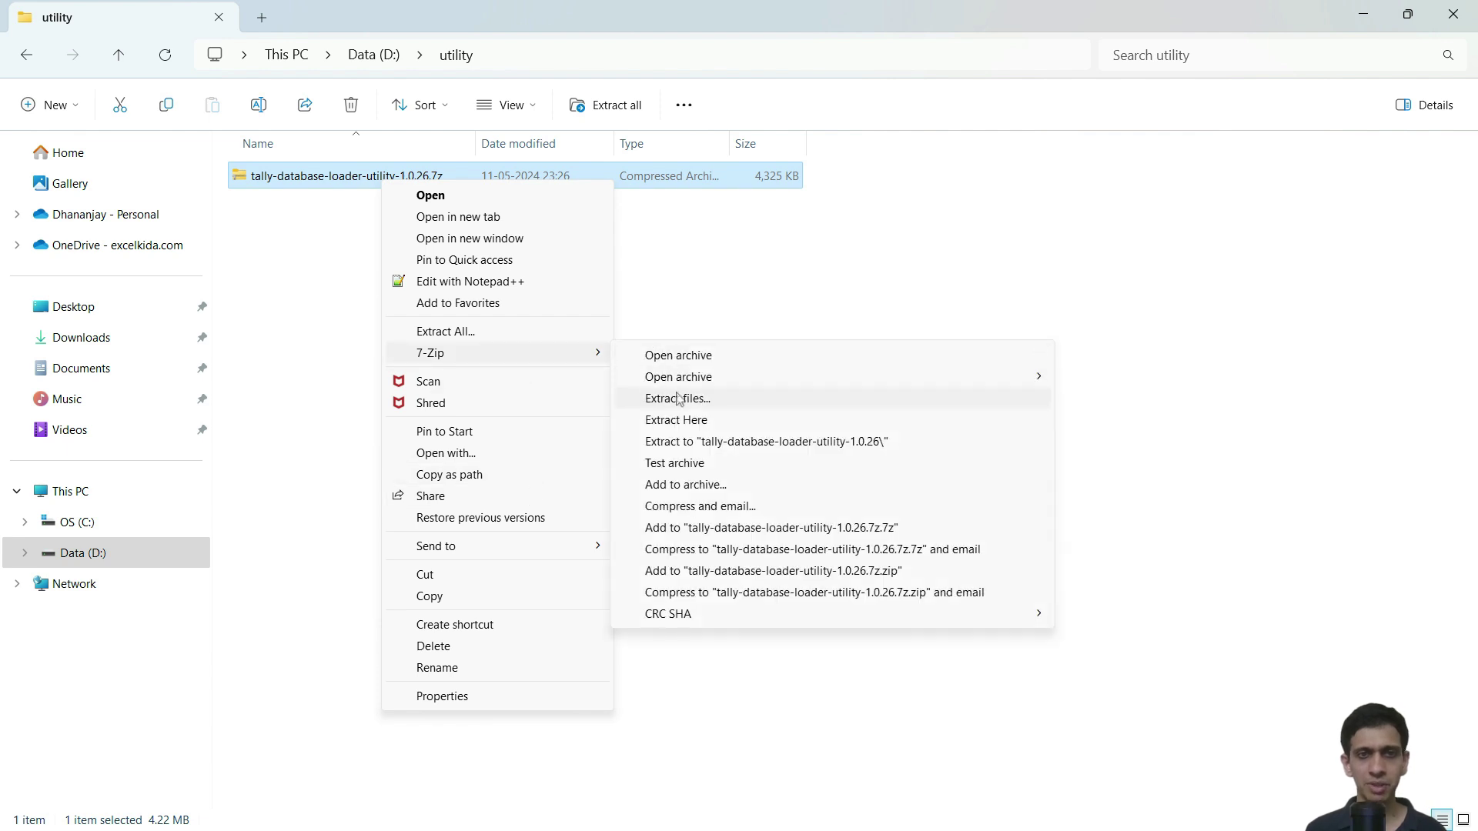
pyautogui.click(701, 425)
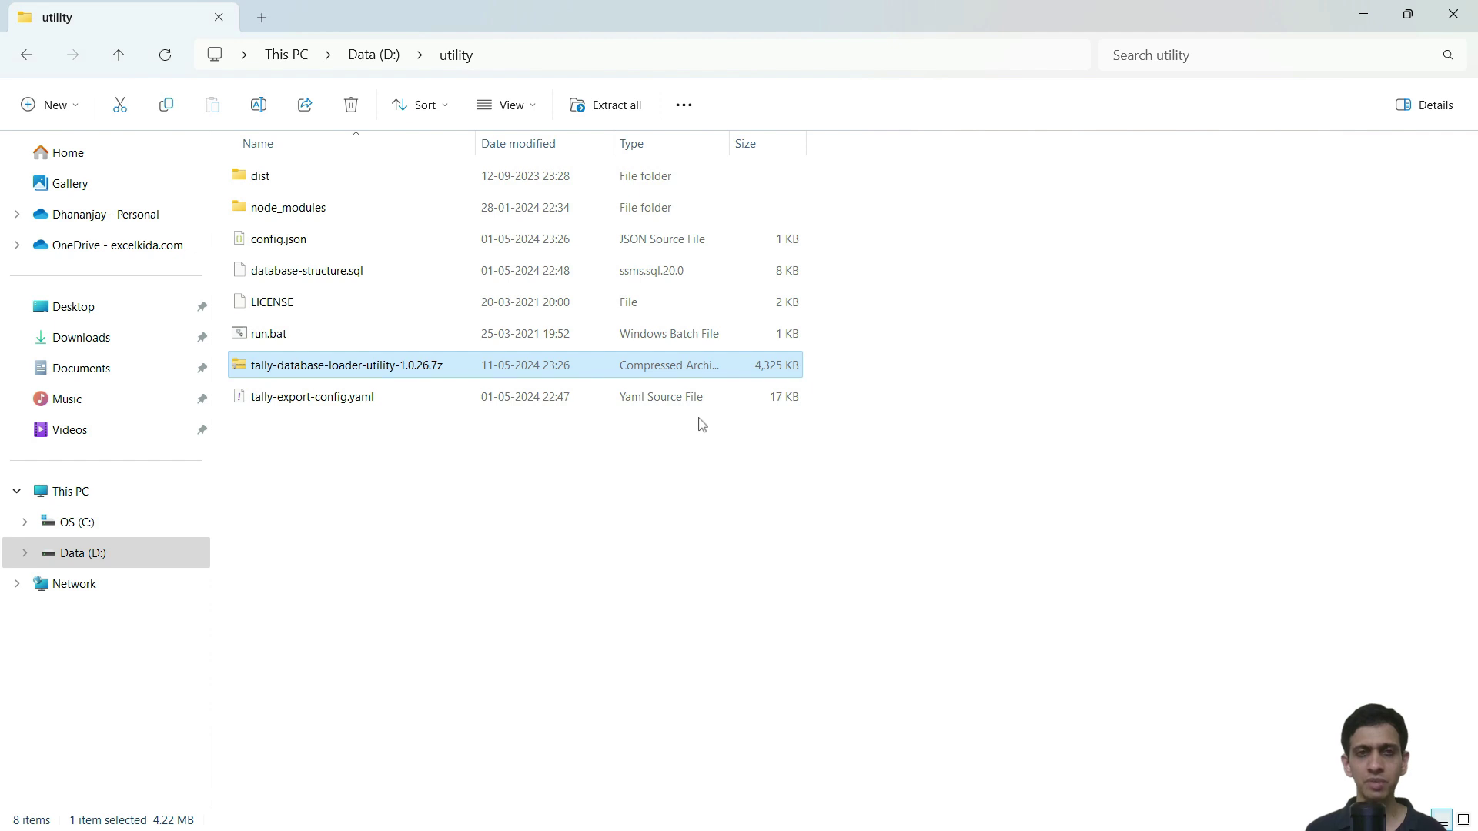
pyautogui.click(548, 483)
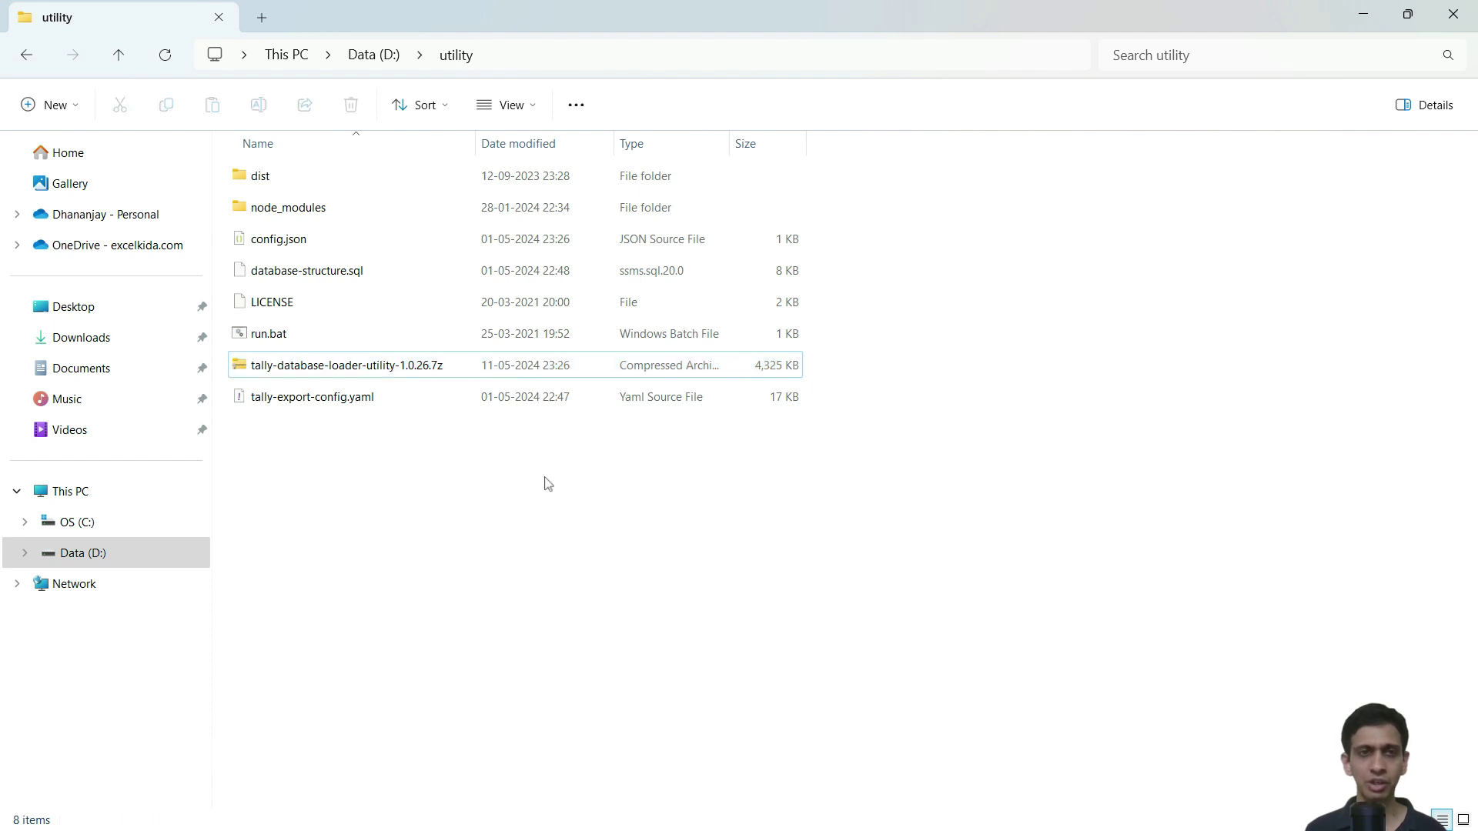
# Permanently delete the archive tally-database-loader-utility-1.0.26.7z from the utility folder.
pyautogui.click(398, 372)
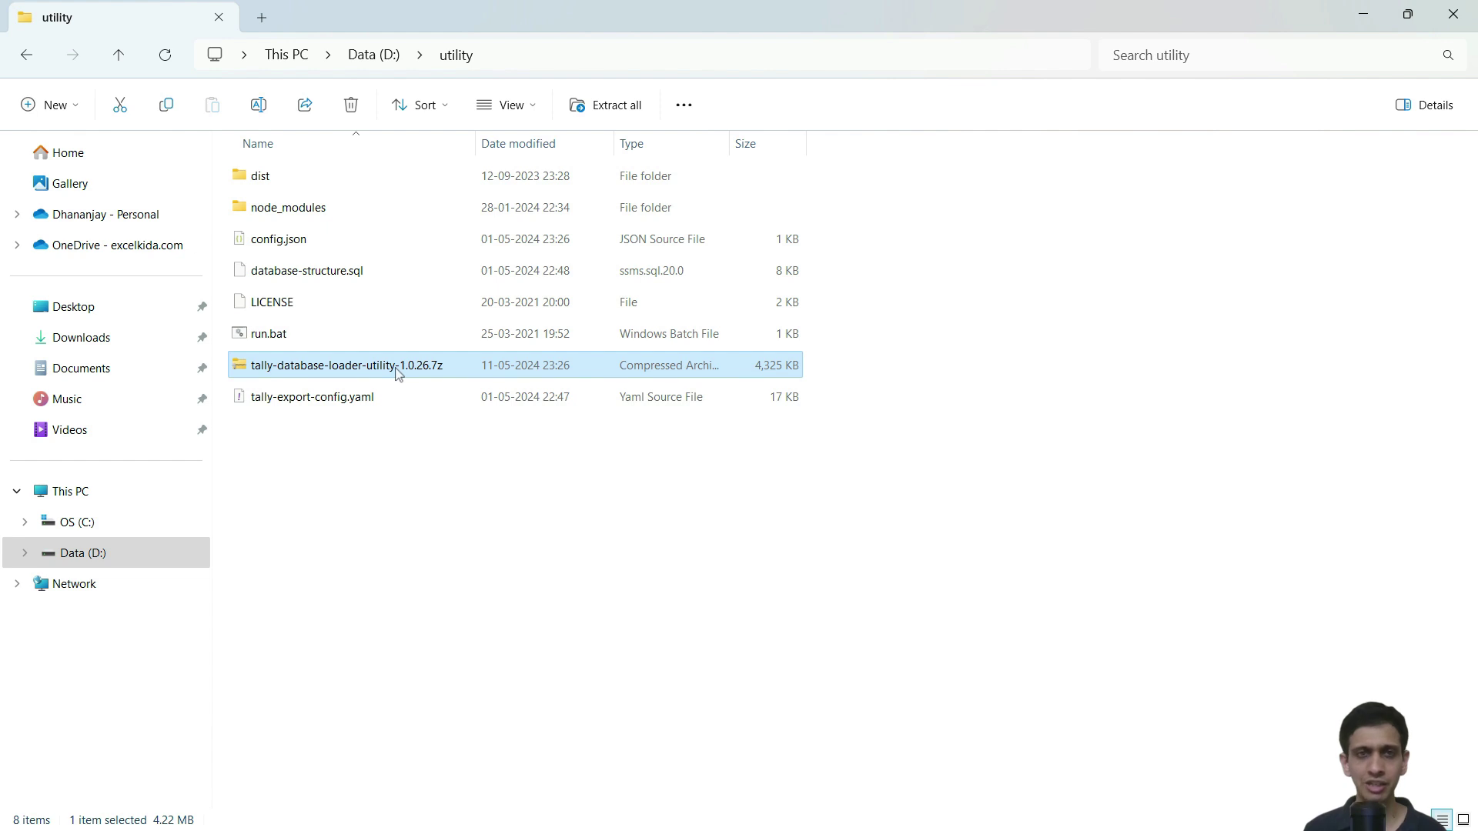
pyautogui.hotkey('shift', 'Delete')
pyautogui.click(839, 496)
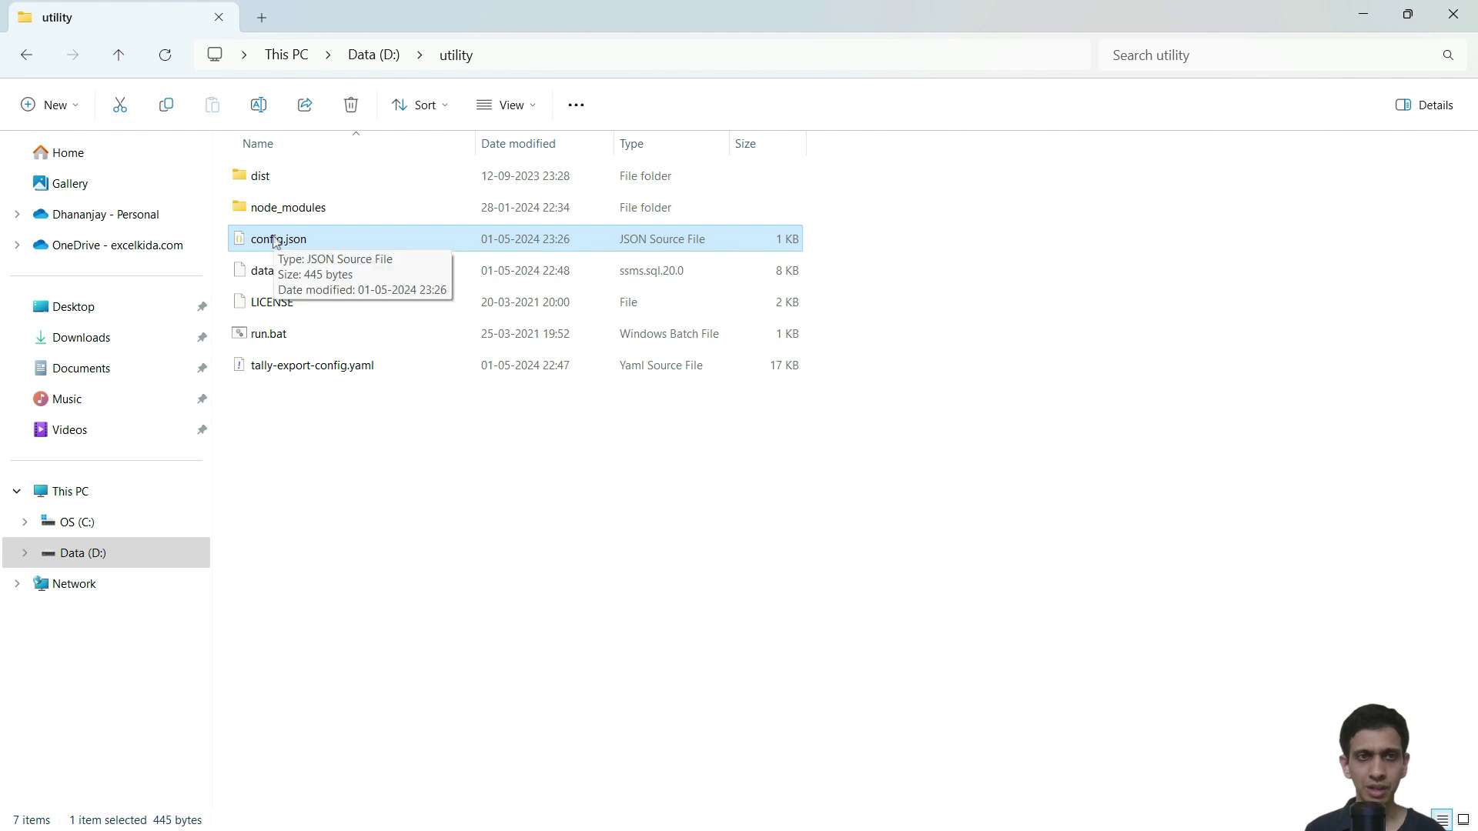
# Open config.json in Notepad++, set the database technology to csv and save the file.
pyautogui.rightClick(275, 241)
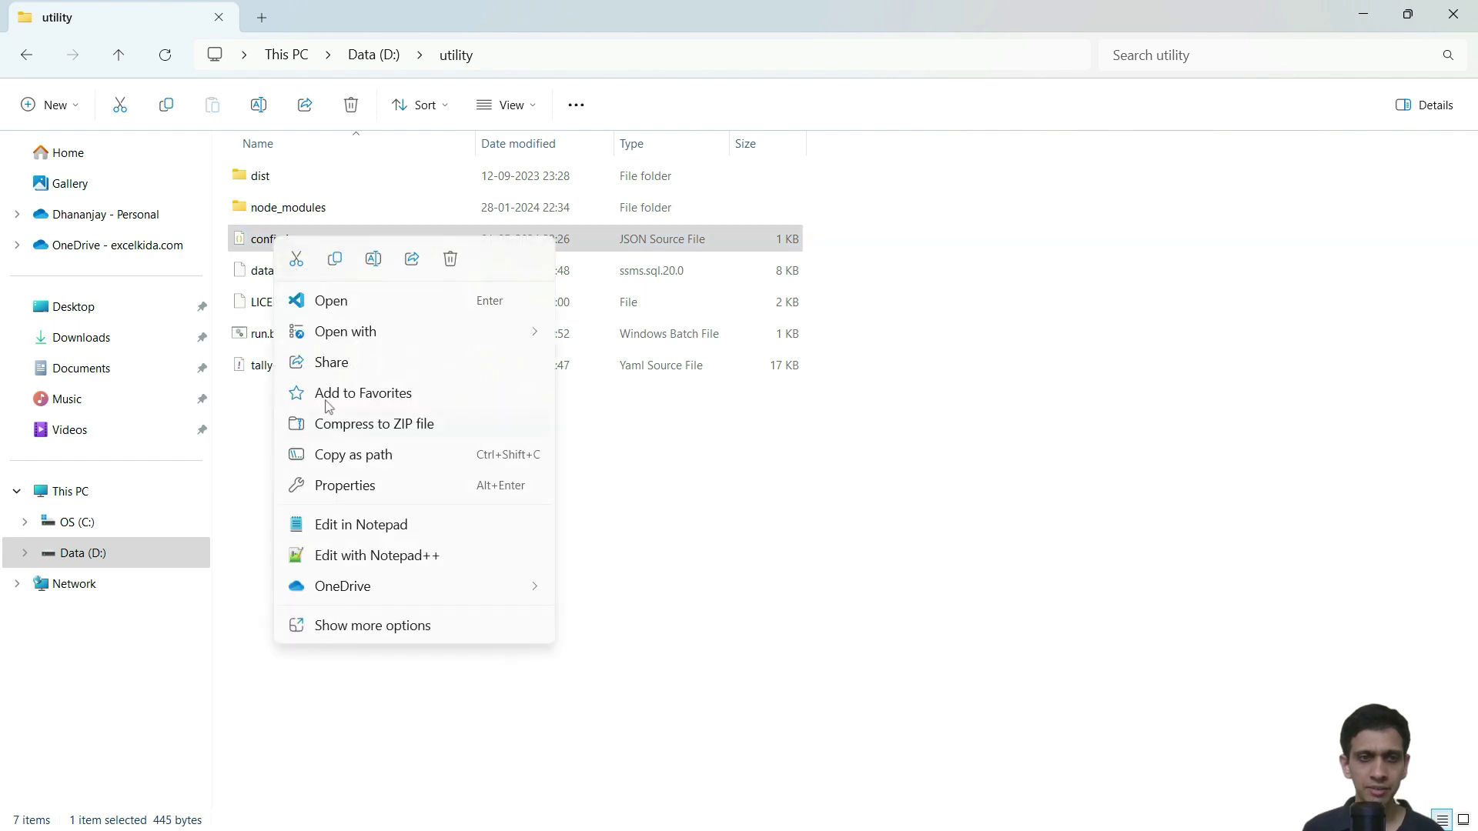
pyautogui.click(413, 564)
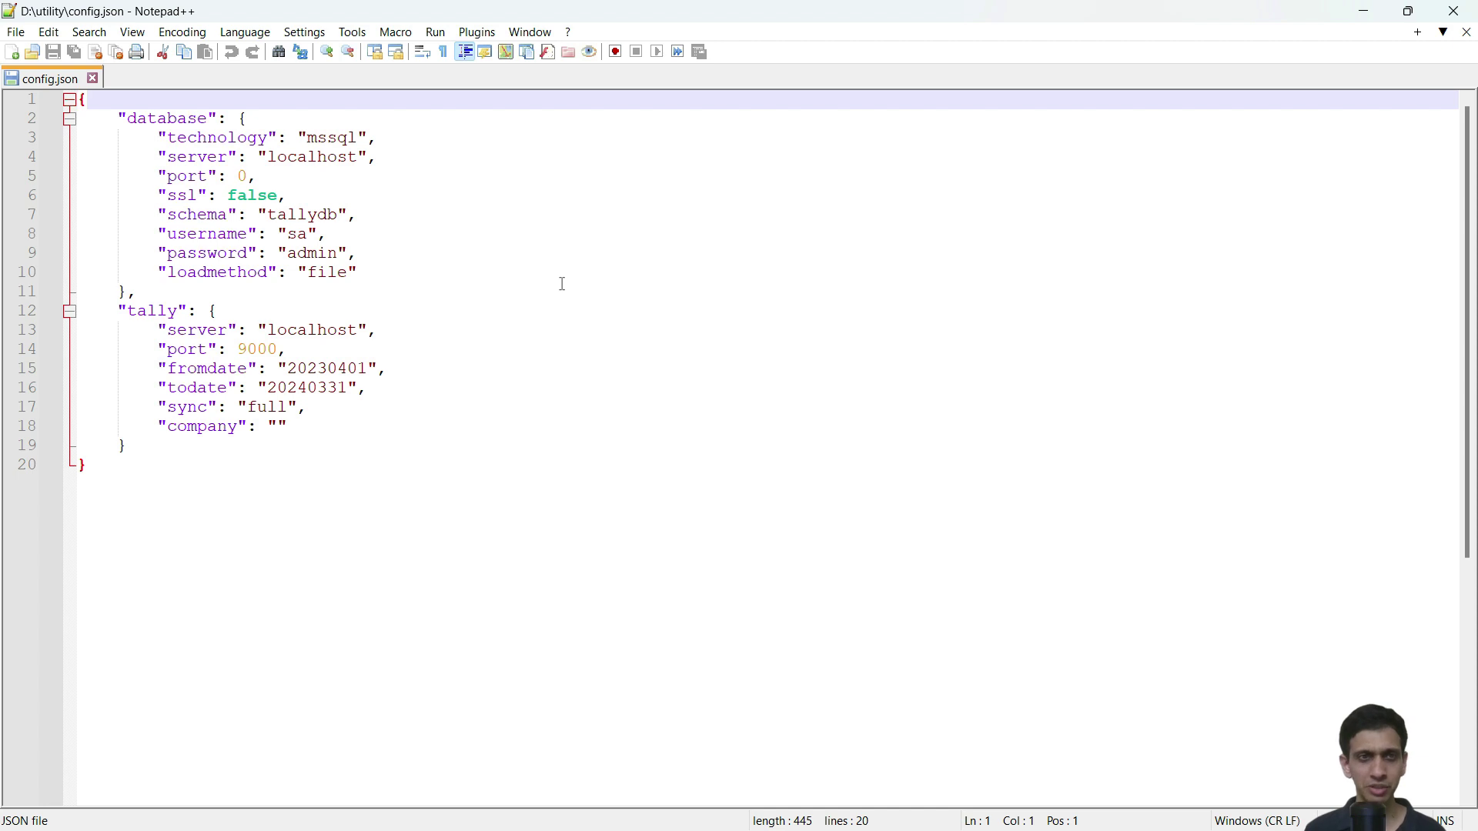
pyautogui.click(327, 138)
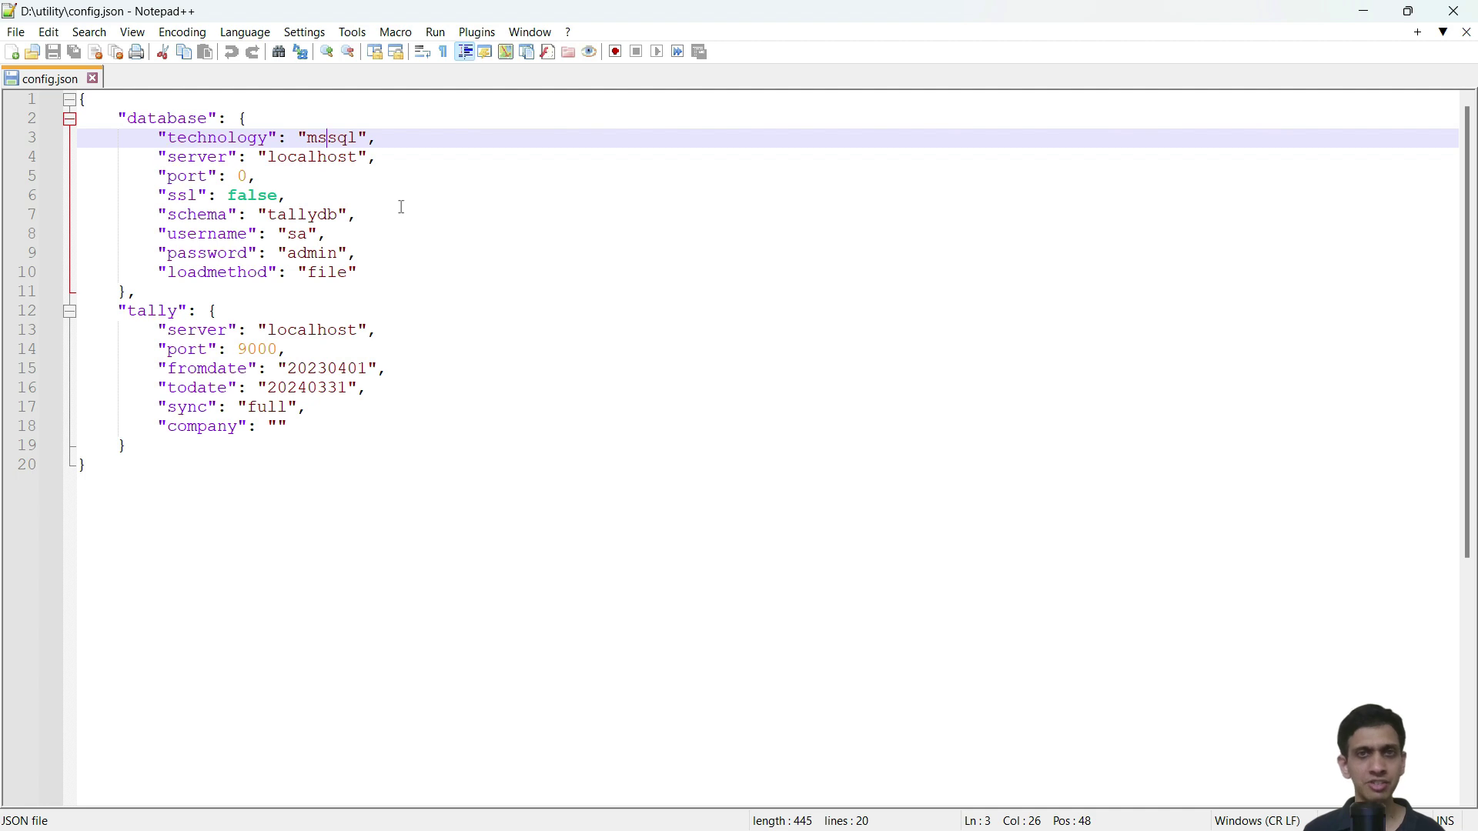
pyautogui.doubleClick(331, 143)
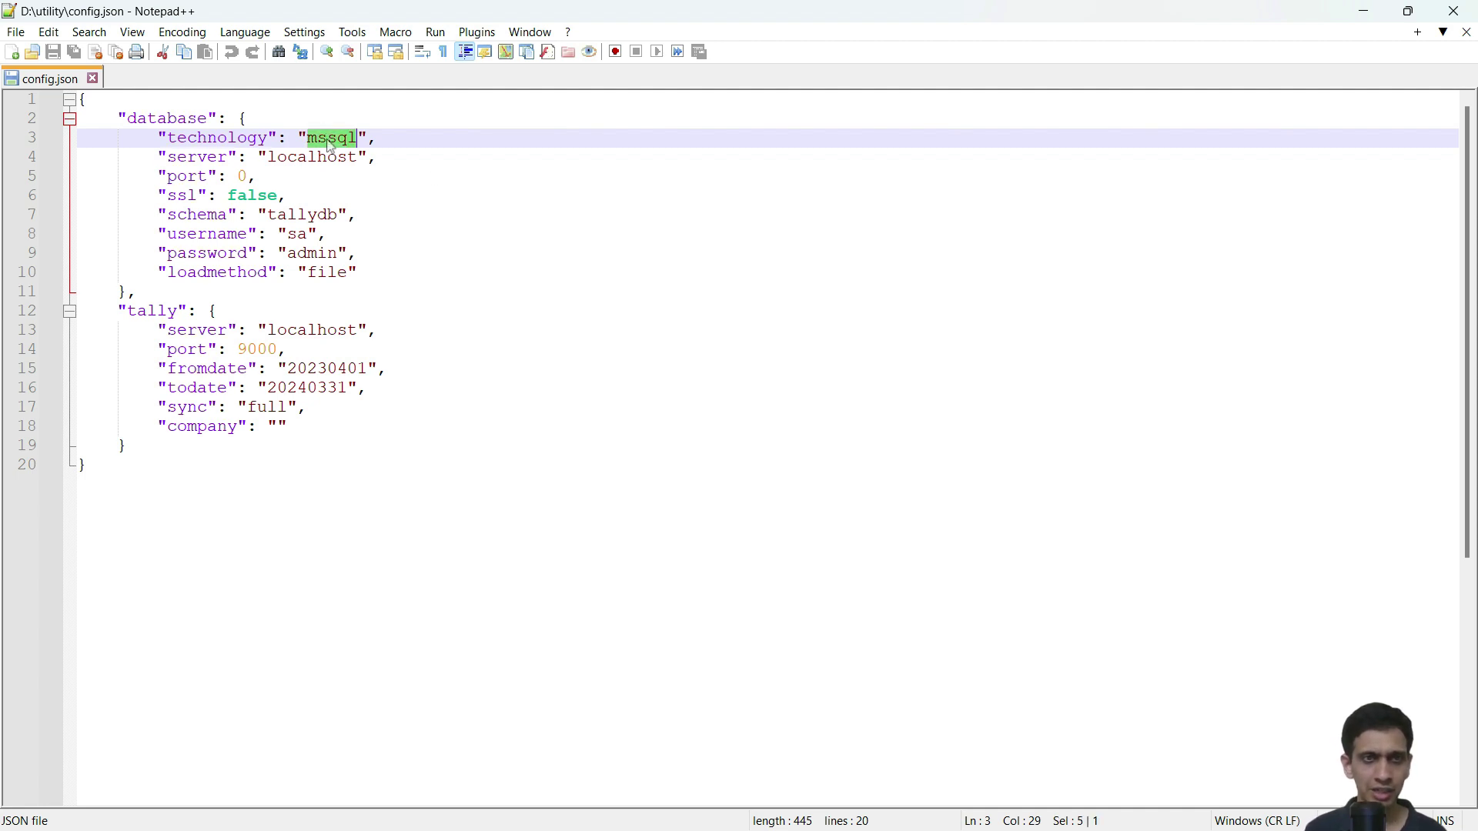
pyautogui.press('BackSpace')
pyautogui.write('csv')
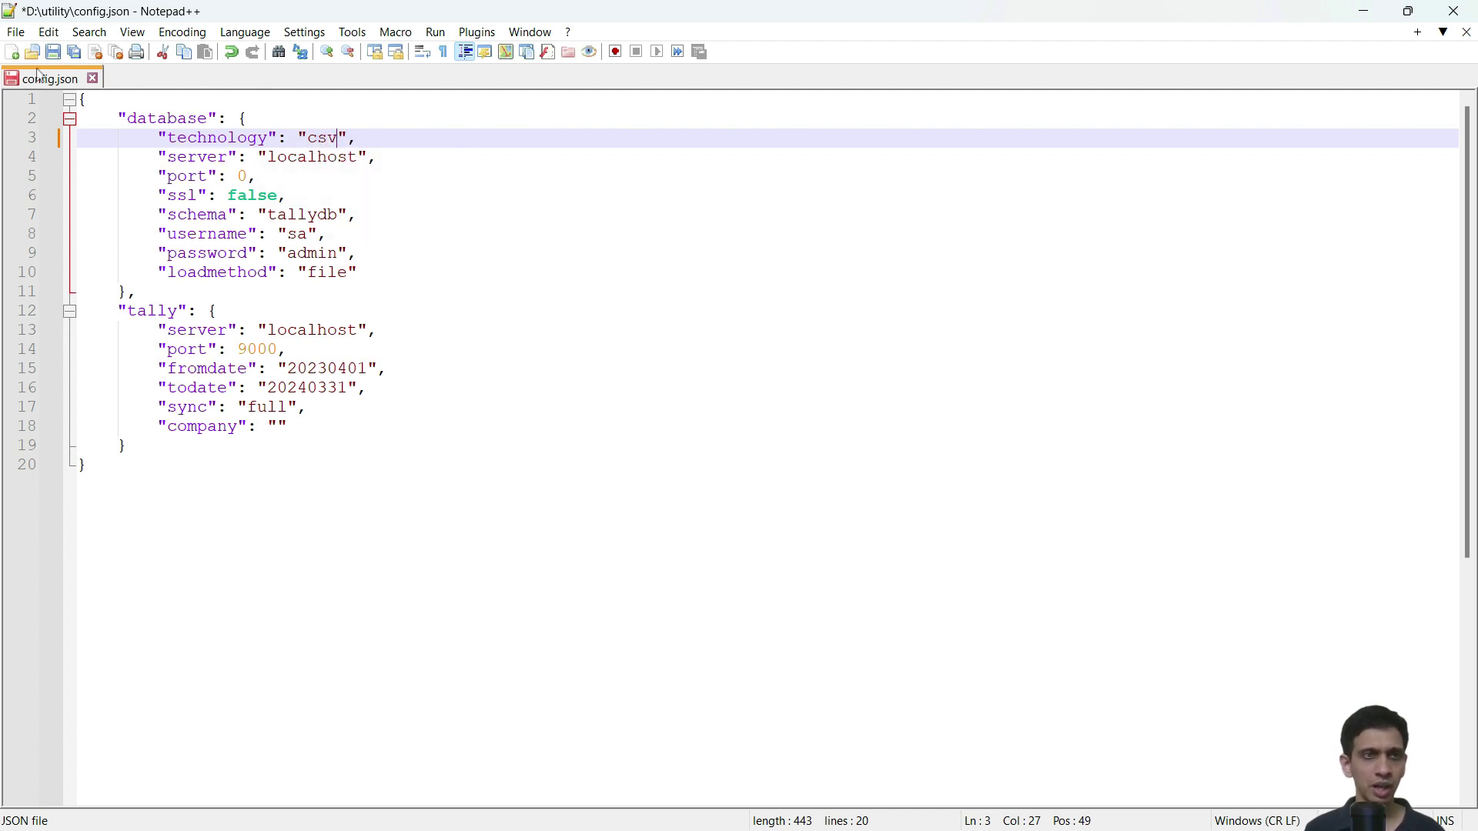
pyautogui.click(53, 52)
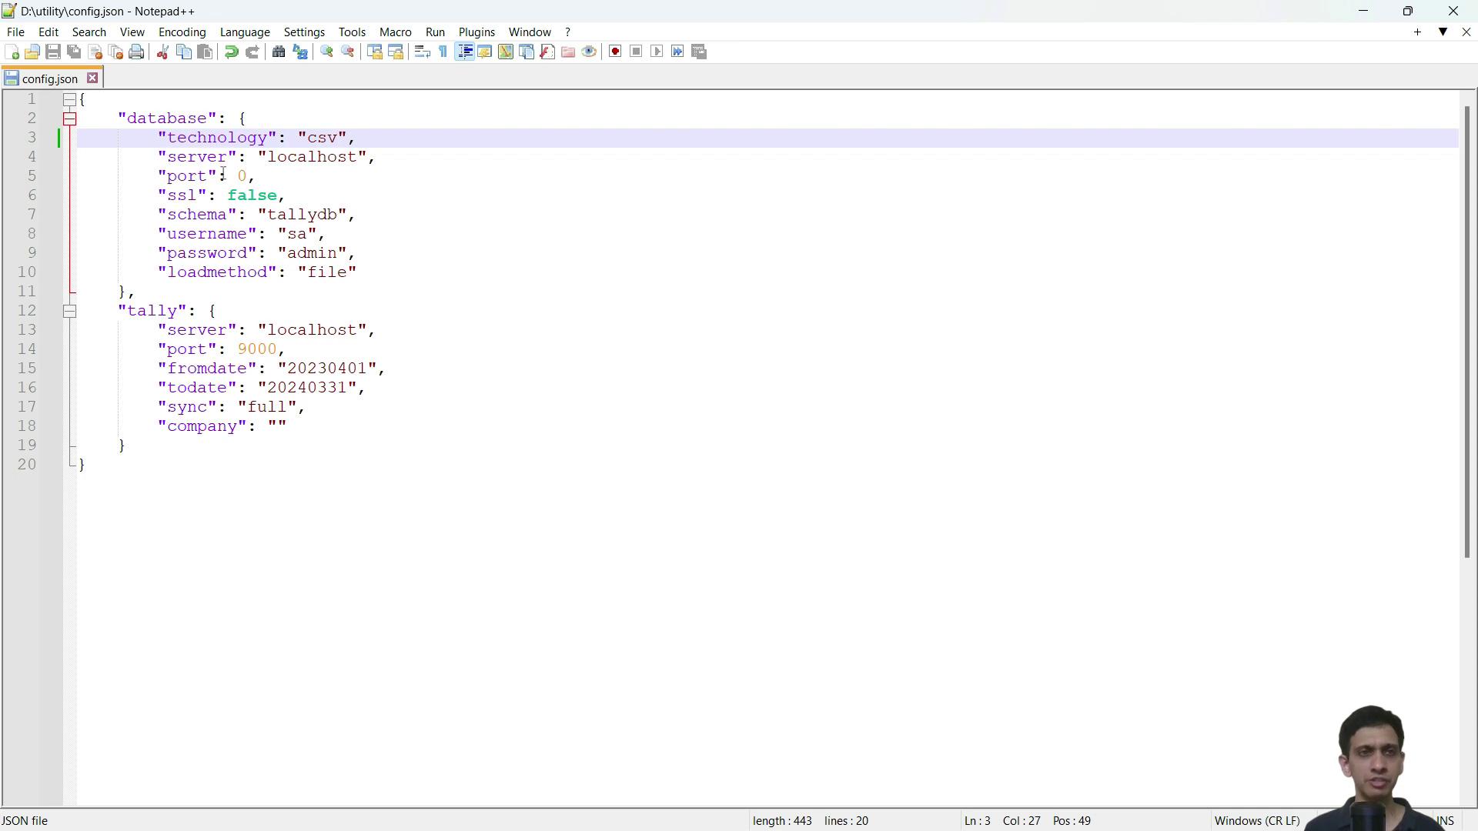
# Review the remaining database settings and the server and port values in the tally section of config.json.
pyautogui.moveTo(163, 157); pyautogui.dragTo(401, 274)
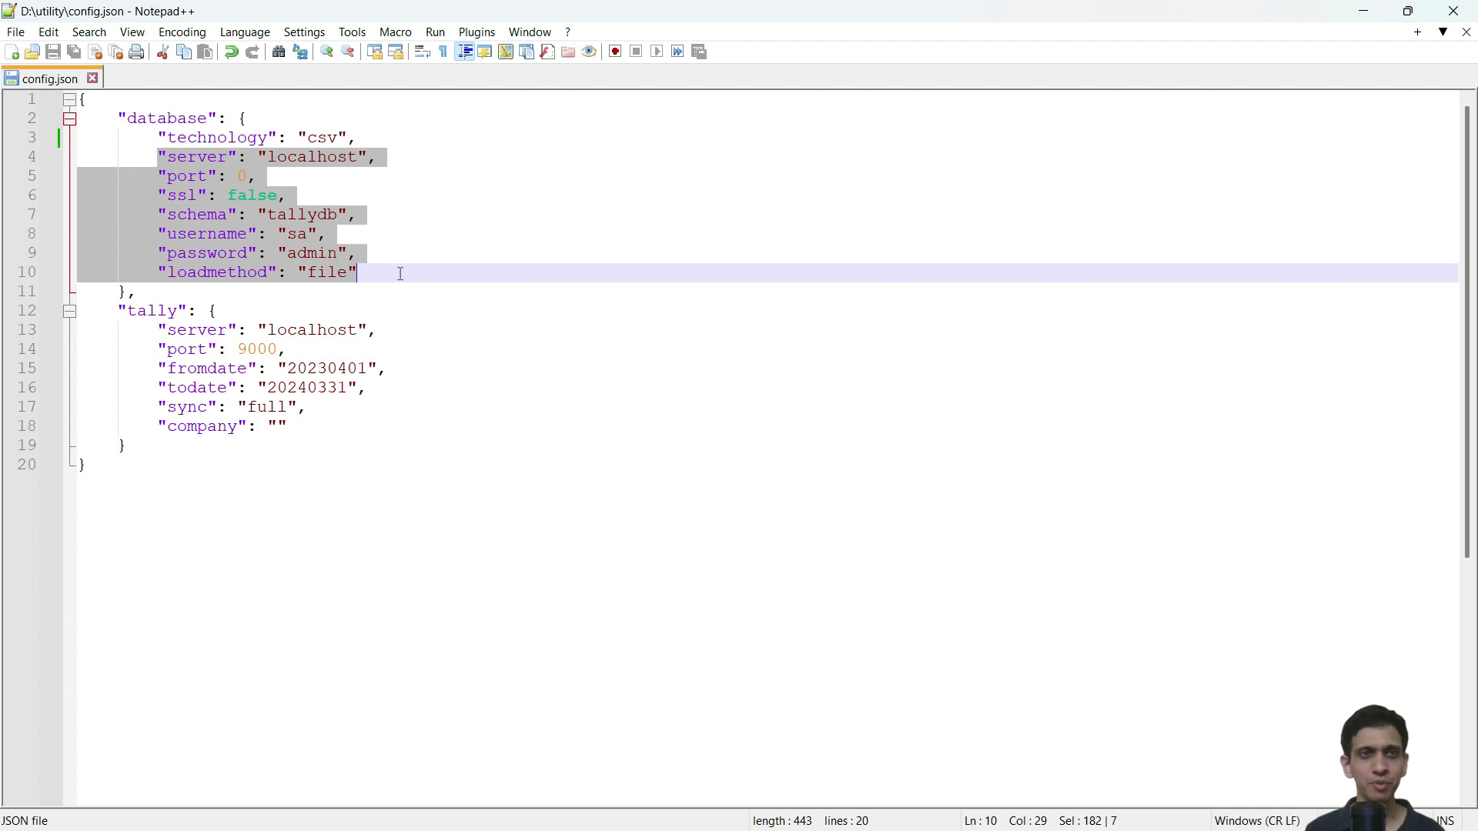
pyautogui.click(445, 265)
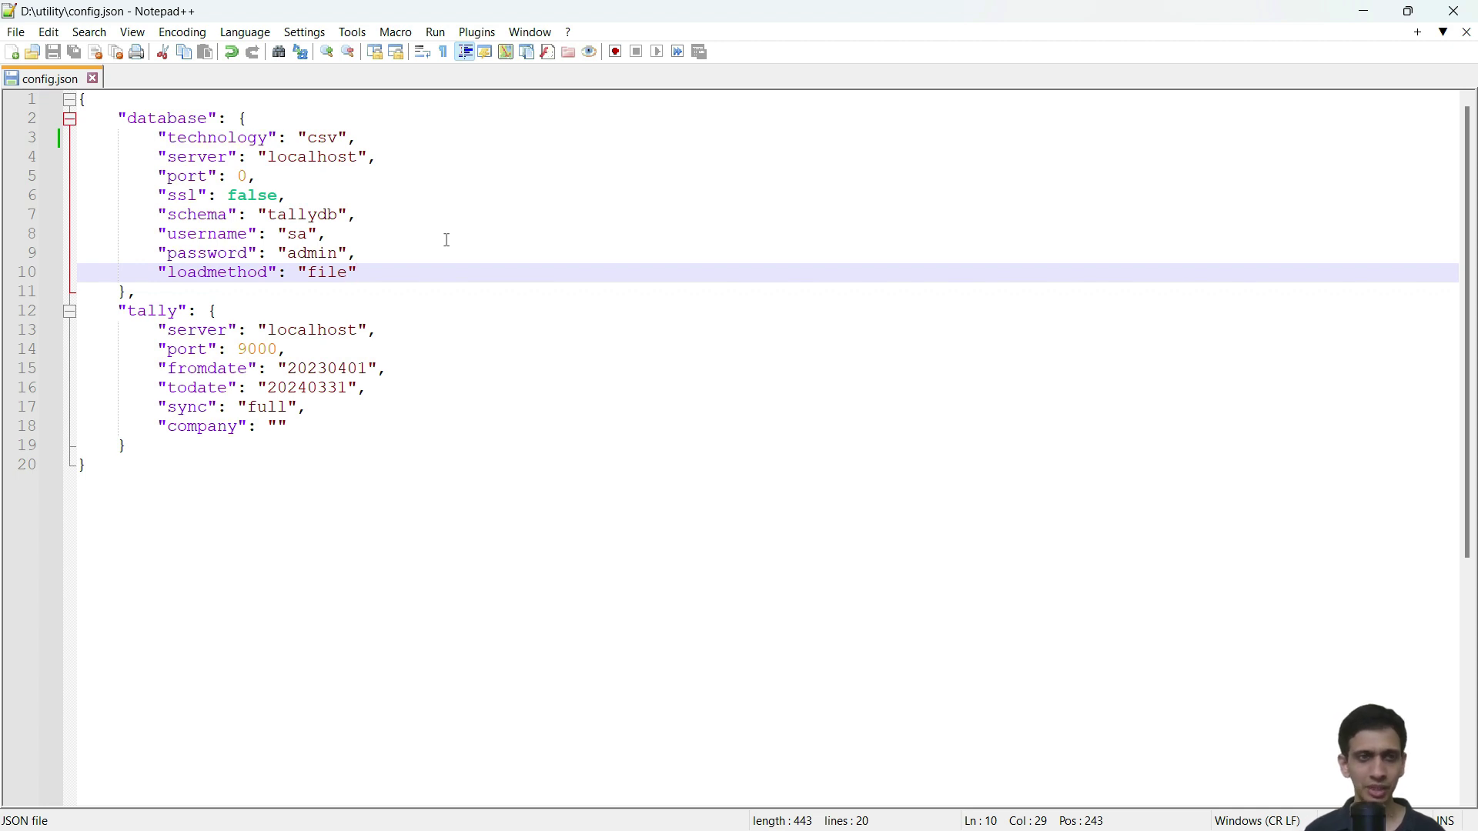
pyautogui.click(169, 330)
pyautogui.press('Left')
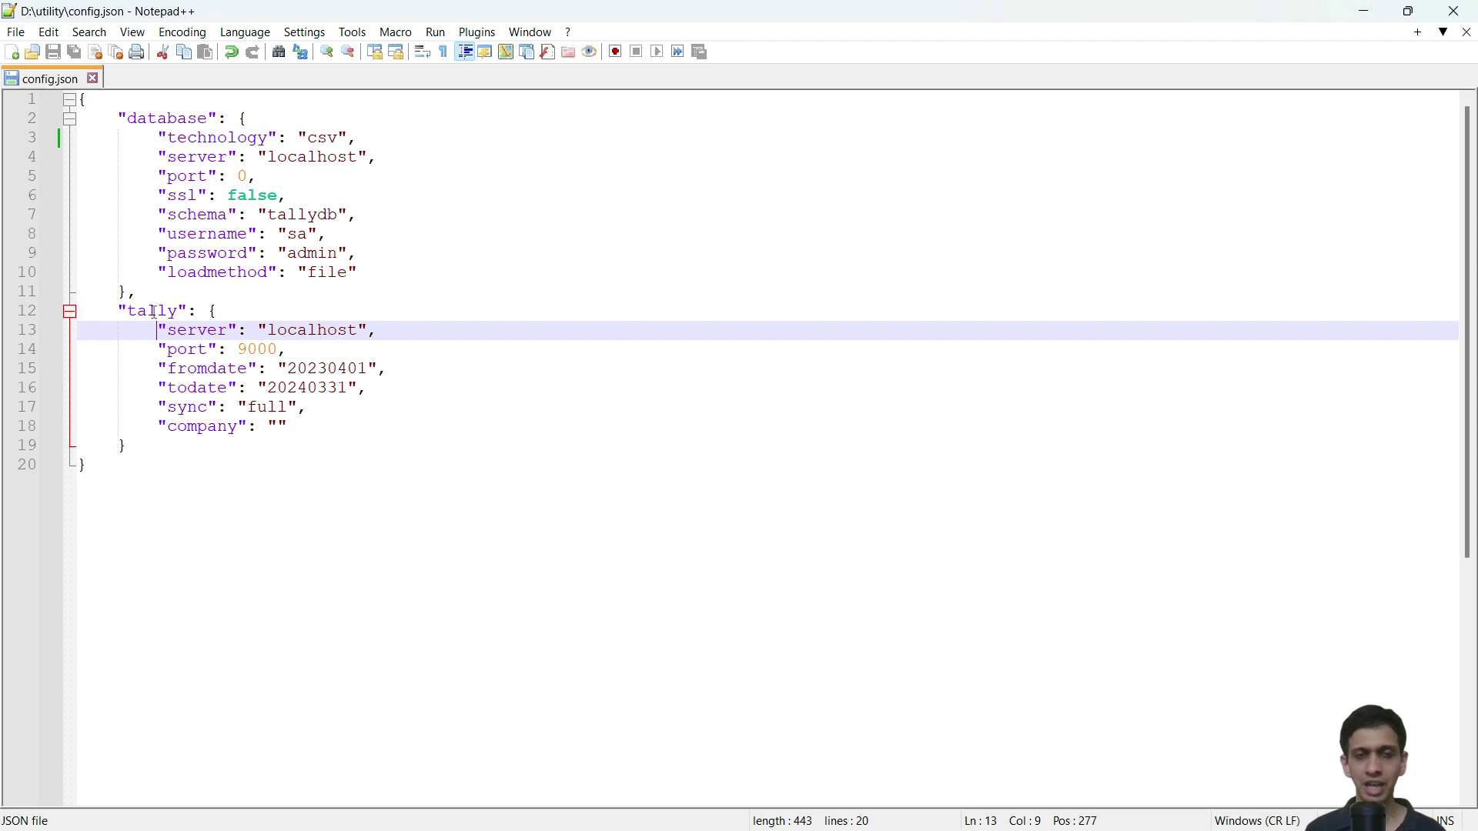
pyautogui.doubleClick(314, 330)
pyautogui.click(297, 366)
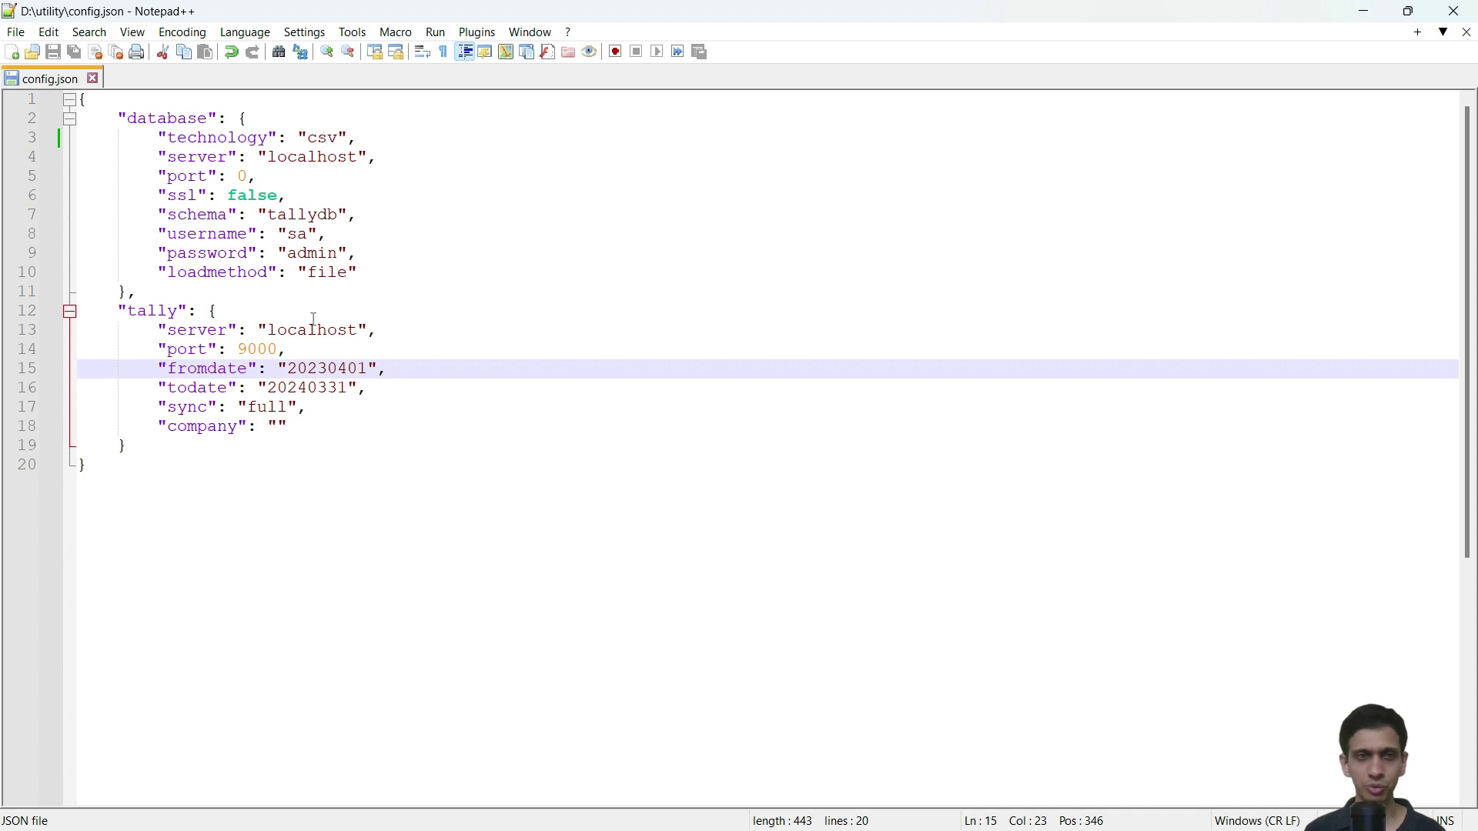
pyautogui.doubleClick(299, 331)
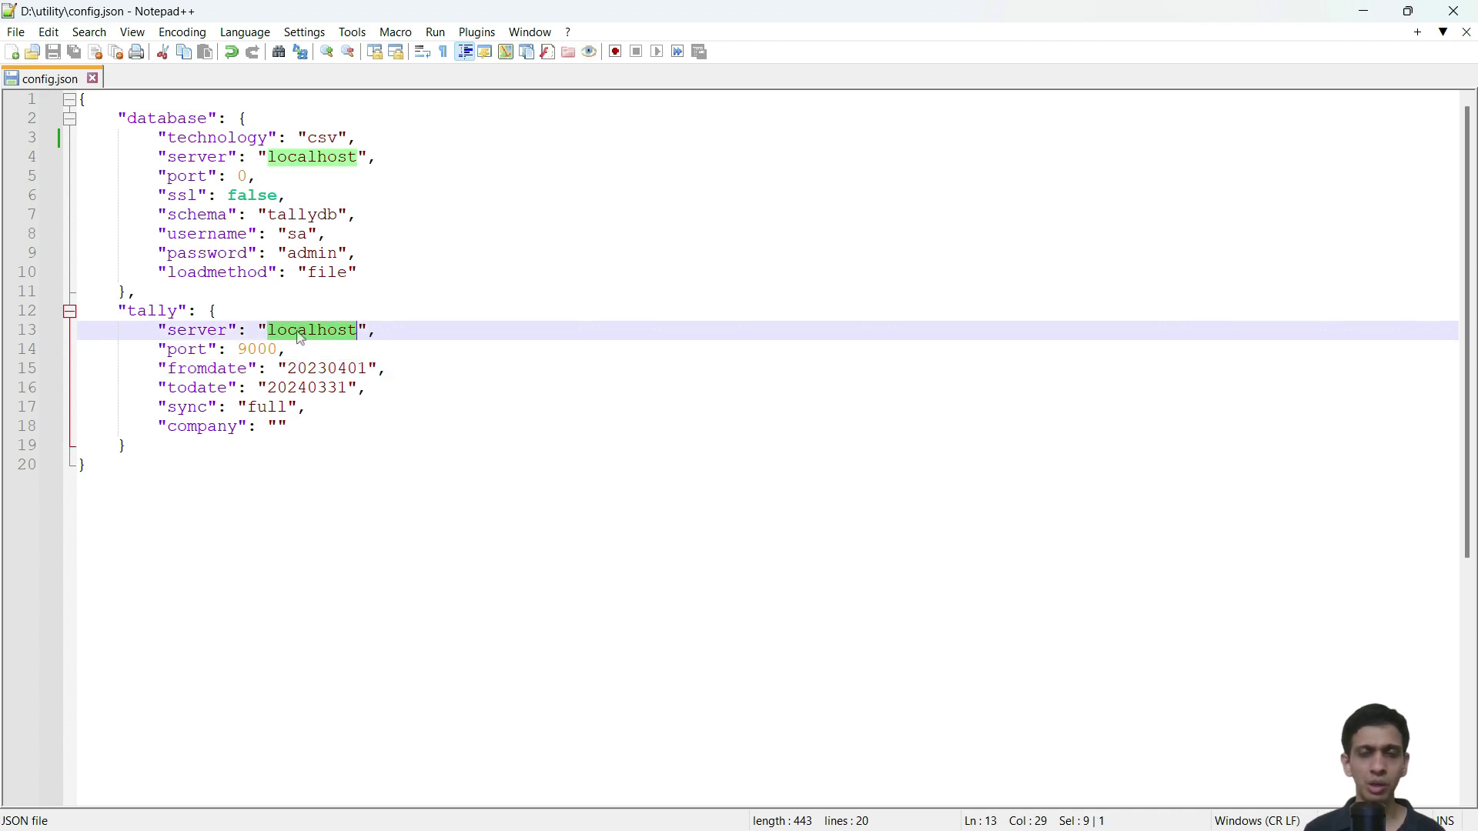
pyautogui.click(279, 366)
pyautogui.doubleClick(323, 339)
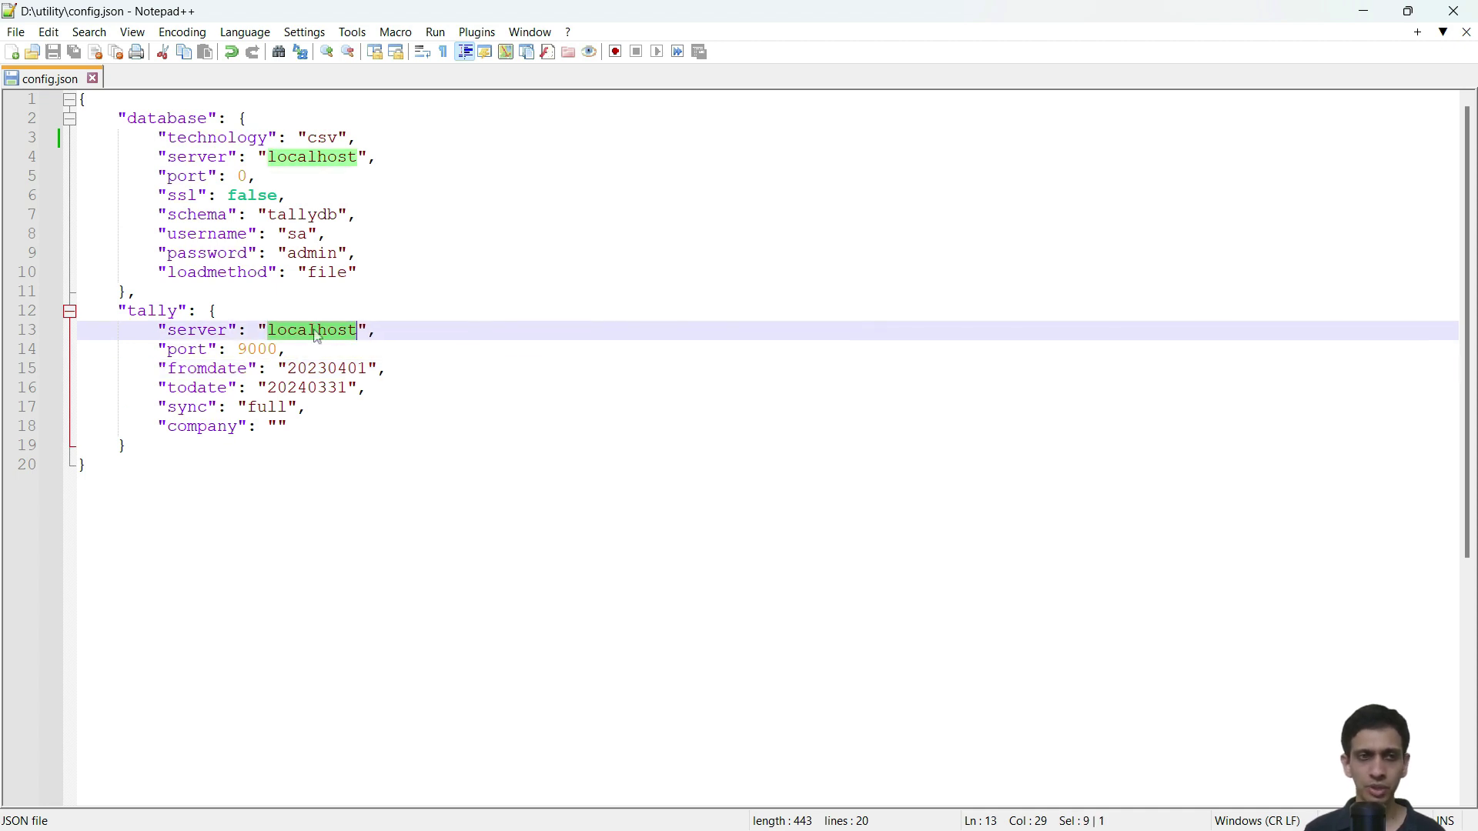
pyautogui.doubleClick(260, 350)
pyautogui.click(259, 367)
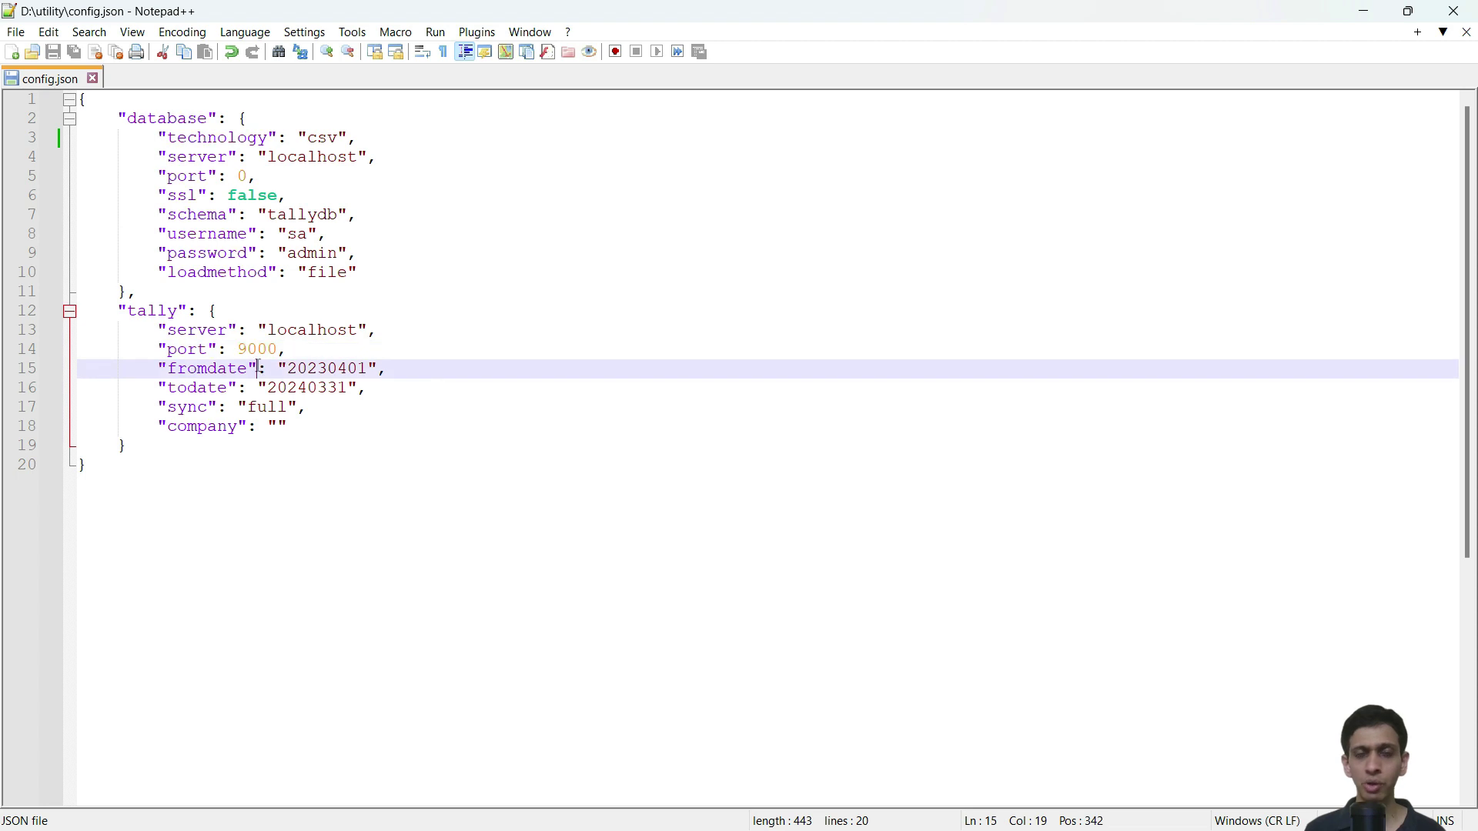
pyautogui.click(259, 352)
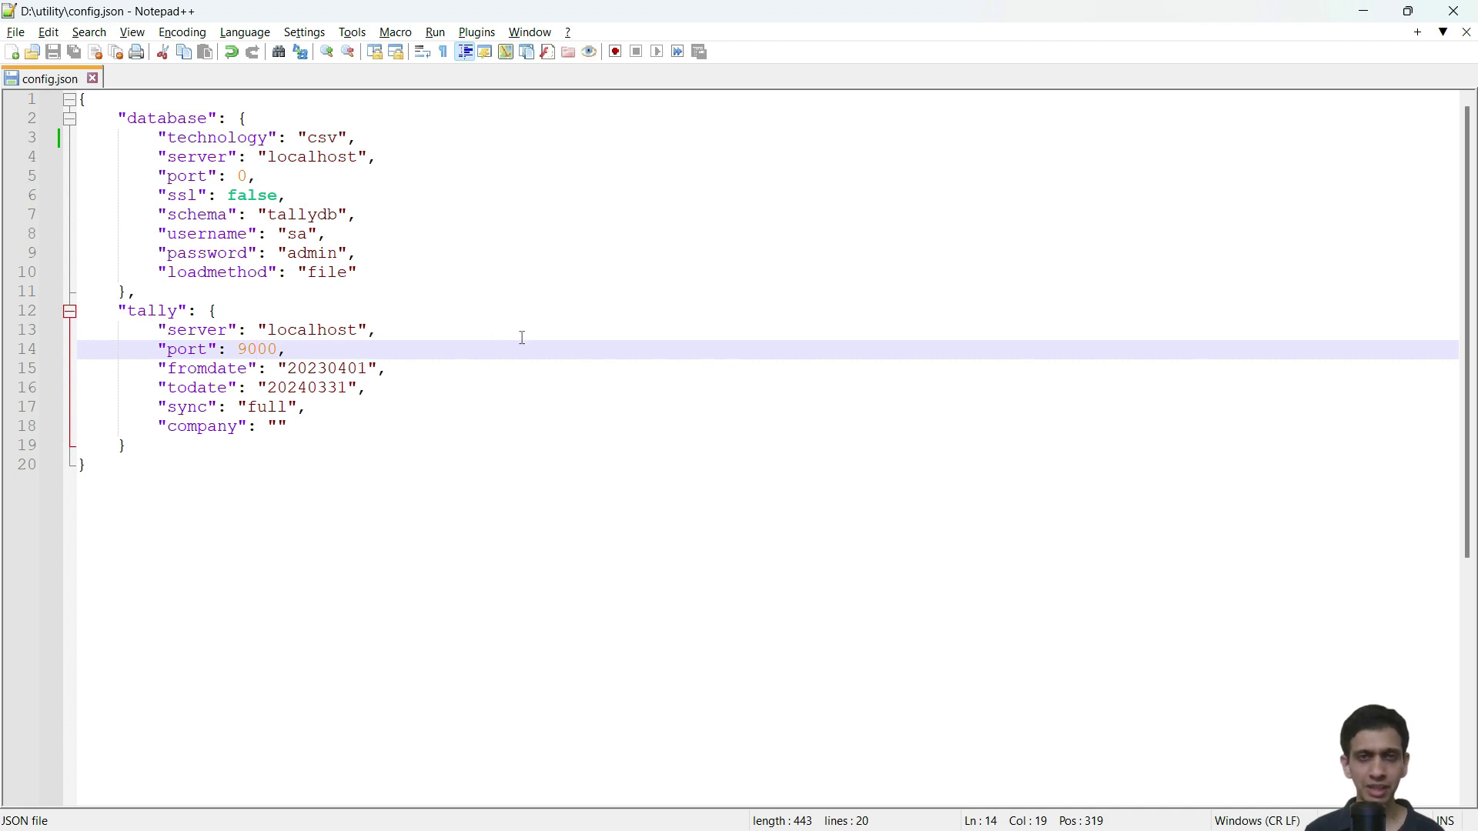
# Switch to TallyPrime to check the company's current period, and return to config.json in Notepad++.
pyautogui.hotkey('alt', 'Tab')
pyautogui.hotkey('alt', 'Tab')
pyautogui.hotkey('alt', 'Tab')
pyautogui.hotkey('alt', 'Tab')
pyautogui.hotkey('alt', 'Tab')
pyautogui.hotkey('alt', 'Tab')
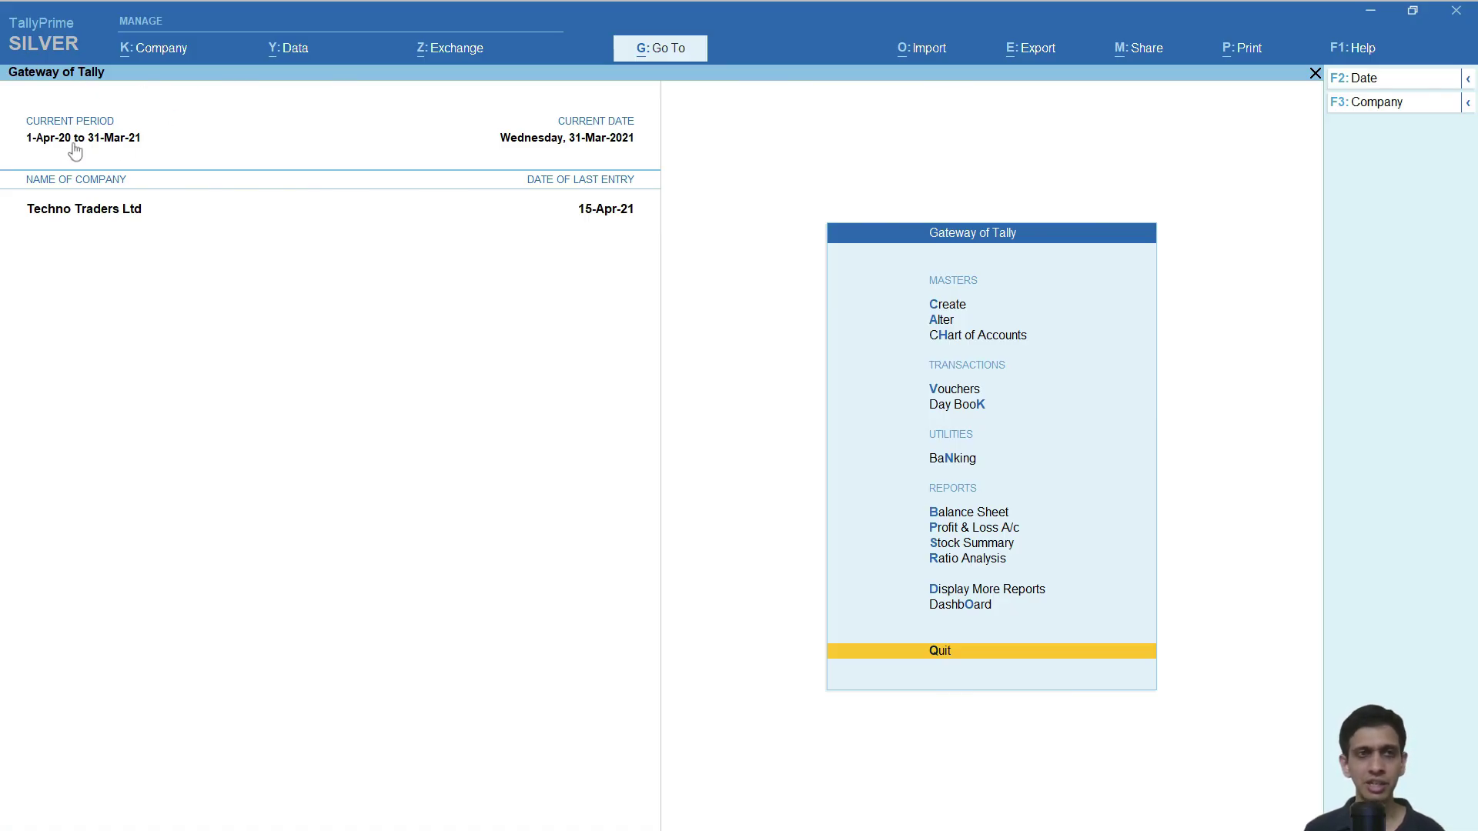
pyautogui.hotkey('alt', 'Tab')
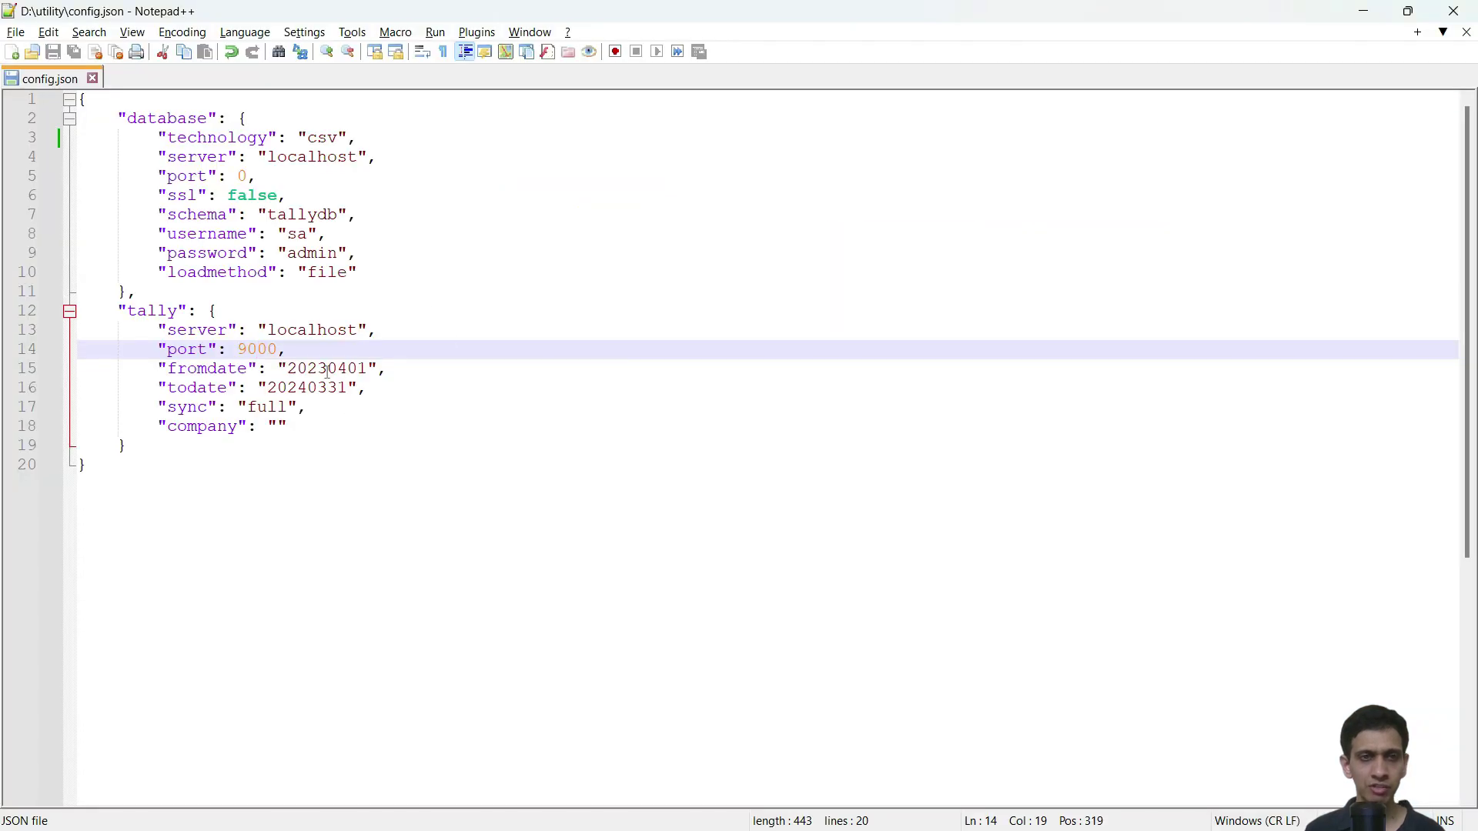
# Set fromdate to 20200401 and todate to 20210331 in the tally section and save config.json.
pyautogui.click(329, 371)
pyautogui.press('BackSpace')
pyautogui.write('0')
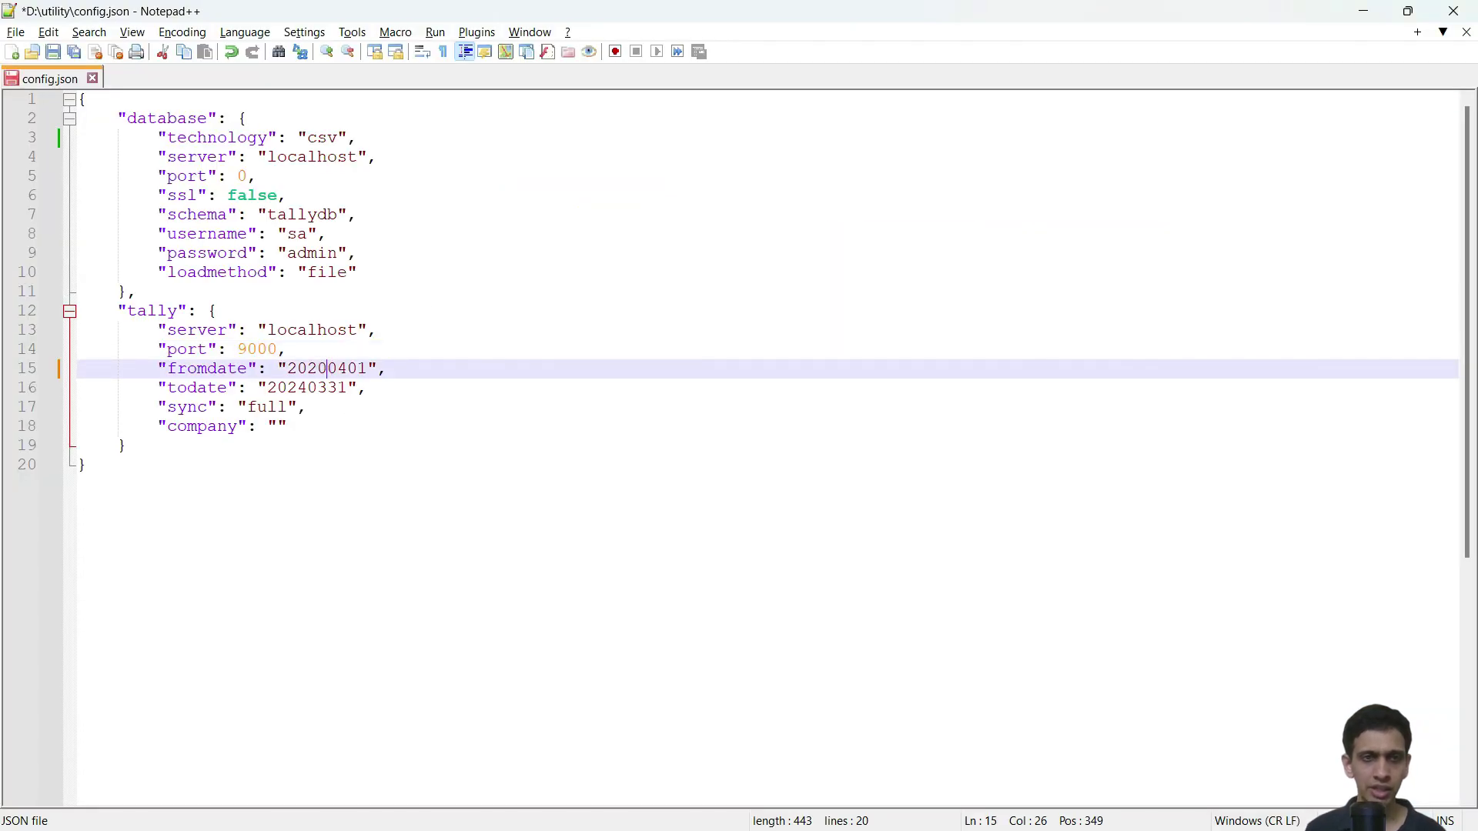
pyautogui.click(348, 391)
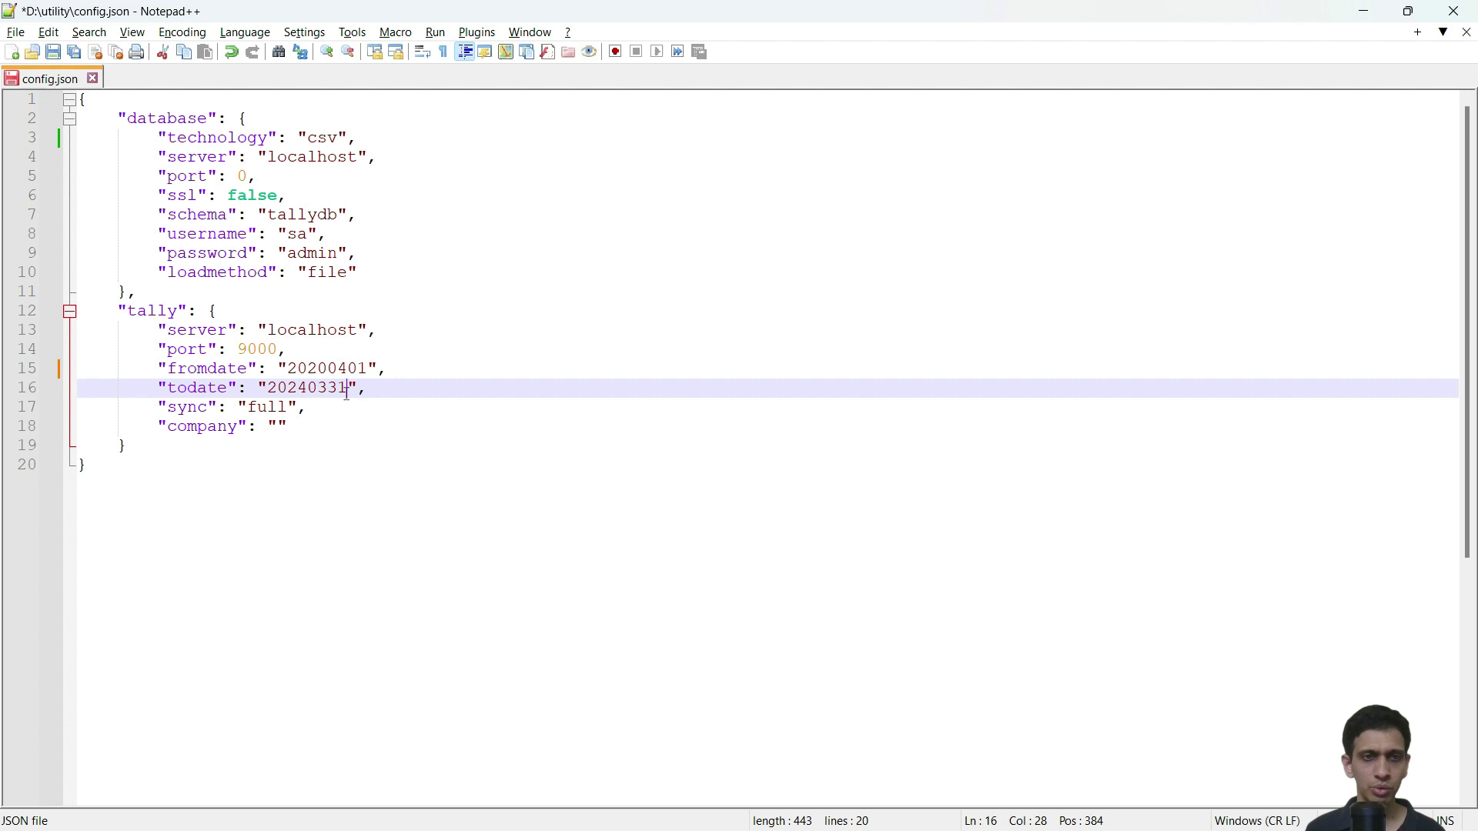
pyautogui.moveTo(307, 390)
pyautogui.mouseDown()
pyautogui.moveTo(328, 389)
pyautogui.moveTo(307, 390)
pyautogui.mouseUp()
pyautogui.click(298, 389)
pyautogui.write('1')
pyautogui.click(53, 52)
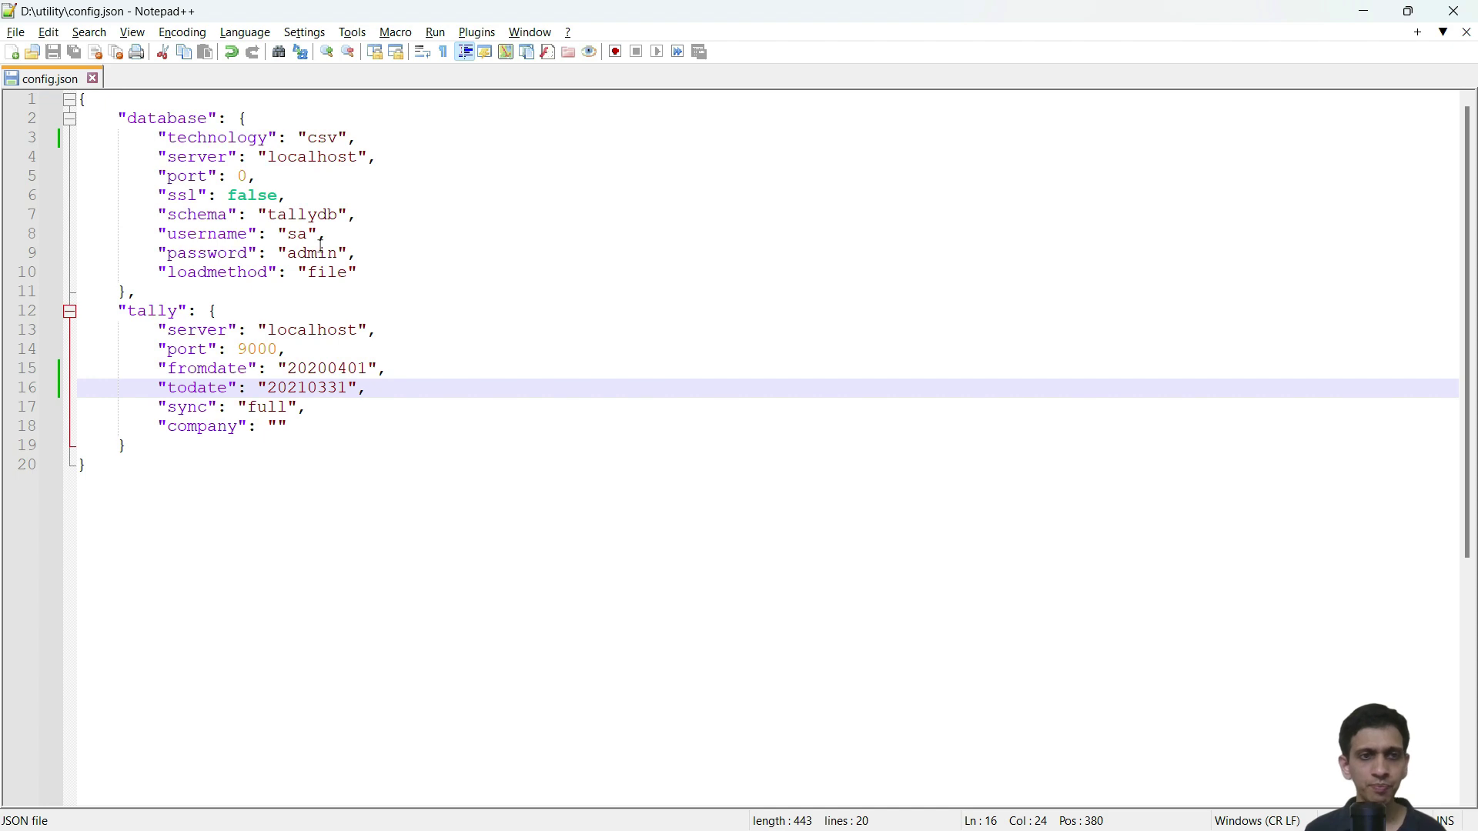
# Set the company value in the tally section to Techno Traders Ltd, matching the name in TallyPrime, and save config.json.
pyautogui.doubleClick(266, 410)
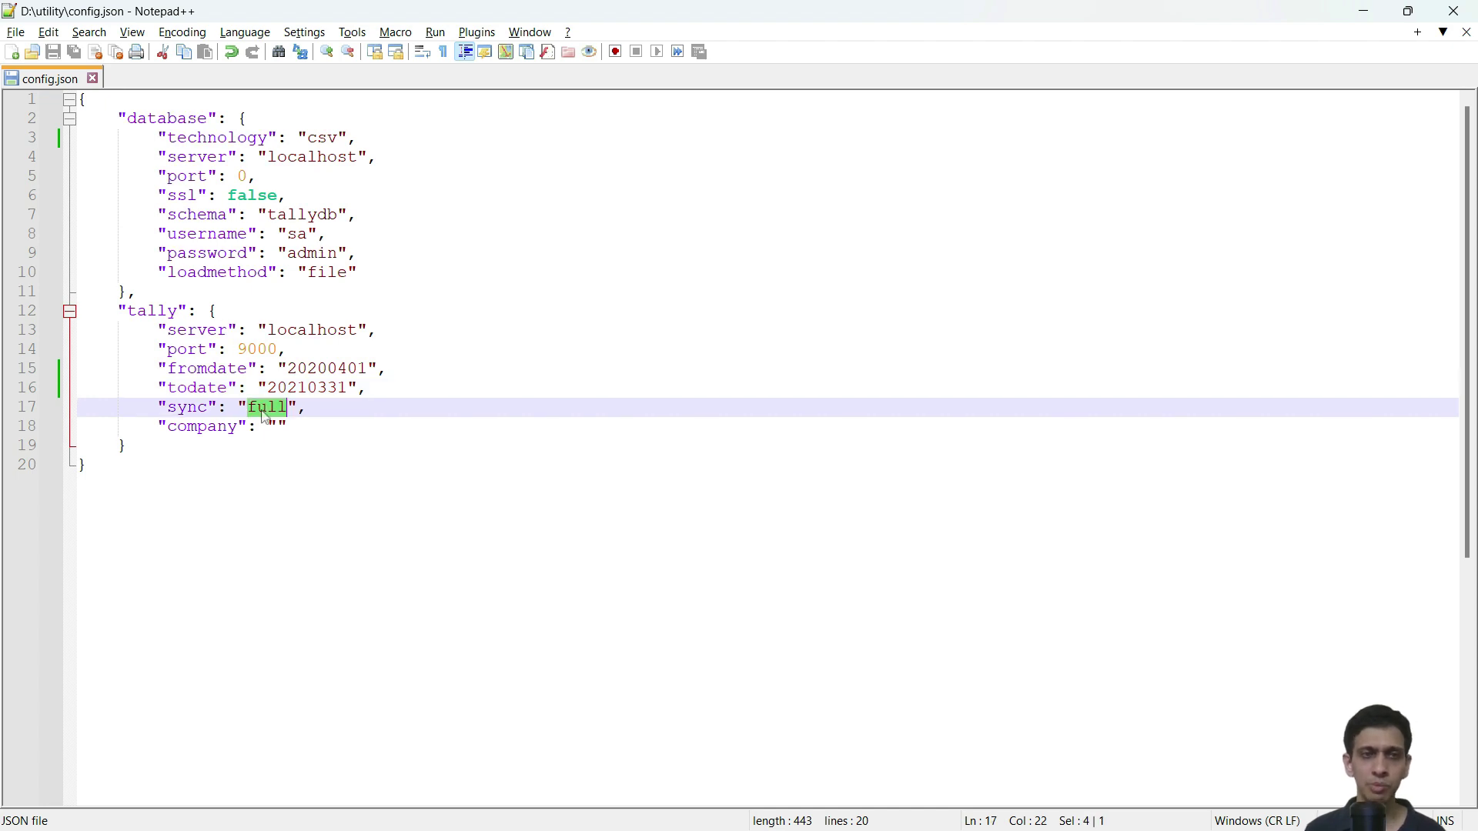
pyautogui.click(299, 369)
pyautogui.click(279, 428)
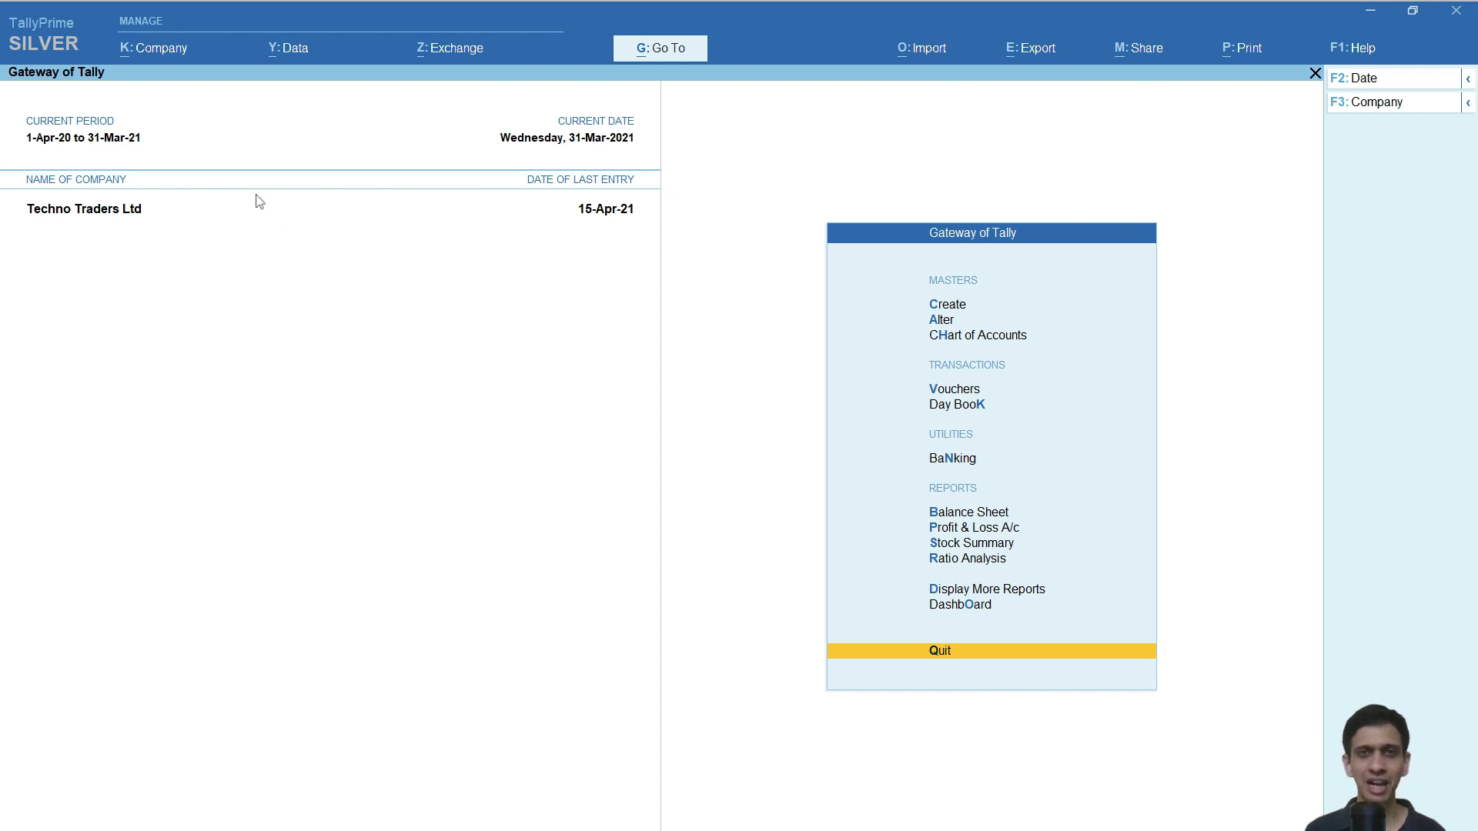
pyautogui.press('alt')
pyautogui.hotkey('alt', 'Tab')
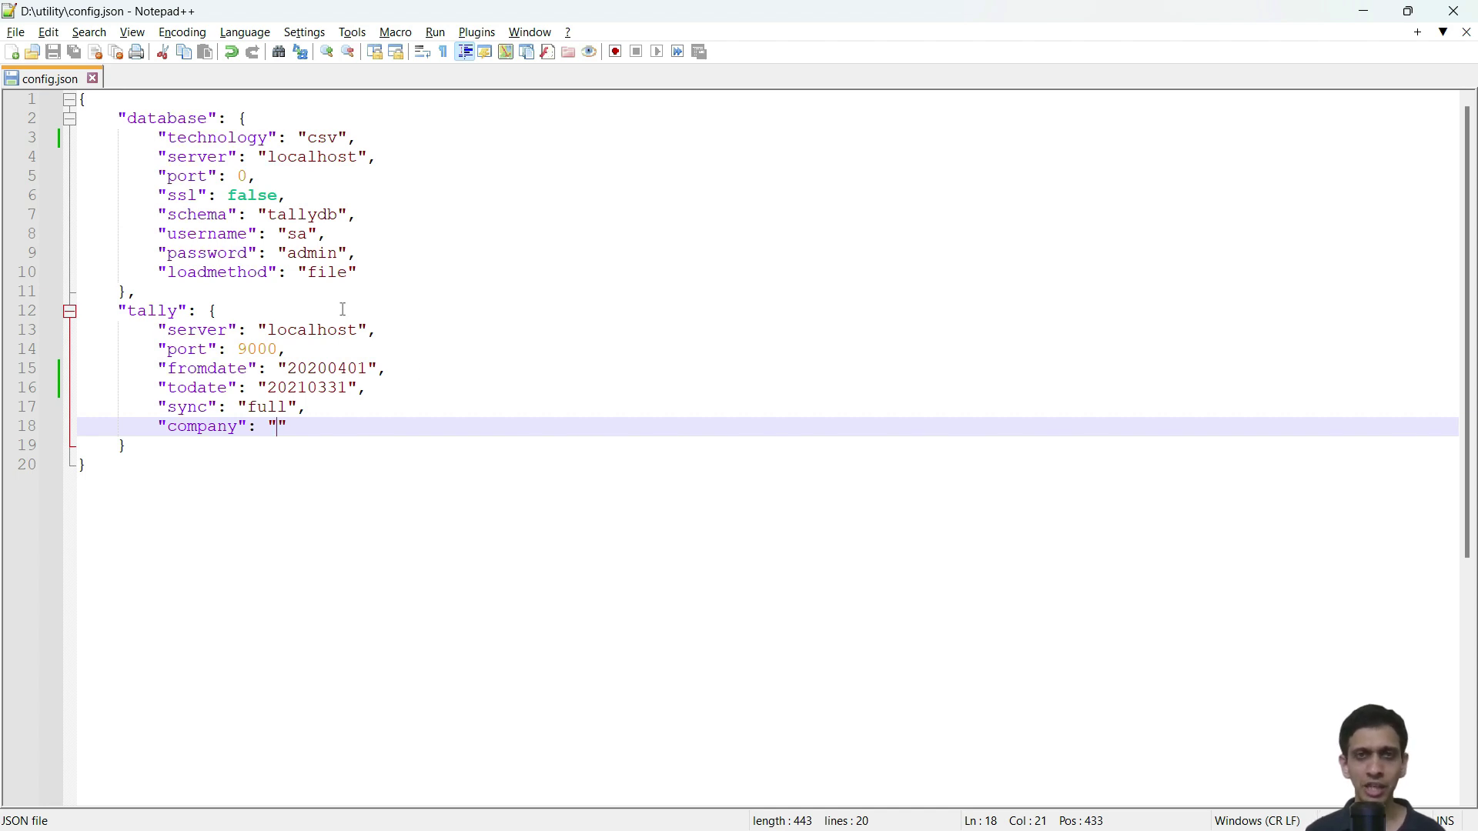
pyautogui.hotkey('alt', 'Tab')
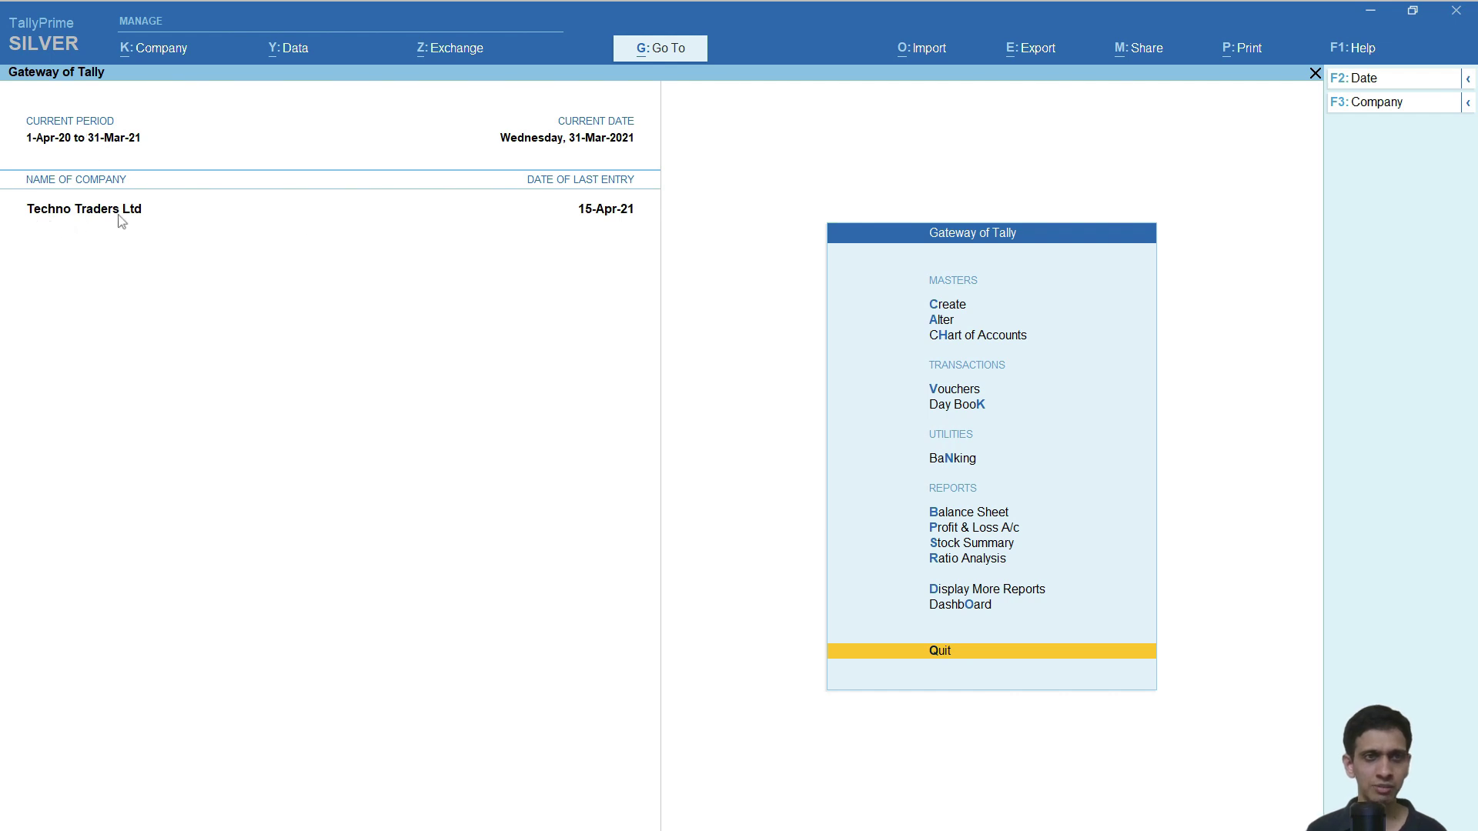
pyautogui.hotkey('alt', 'Tab')
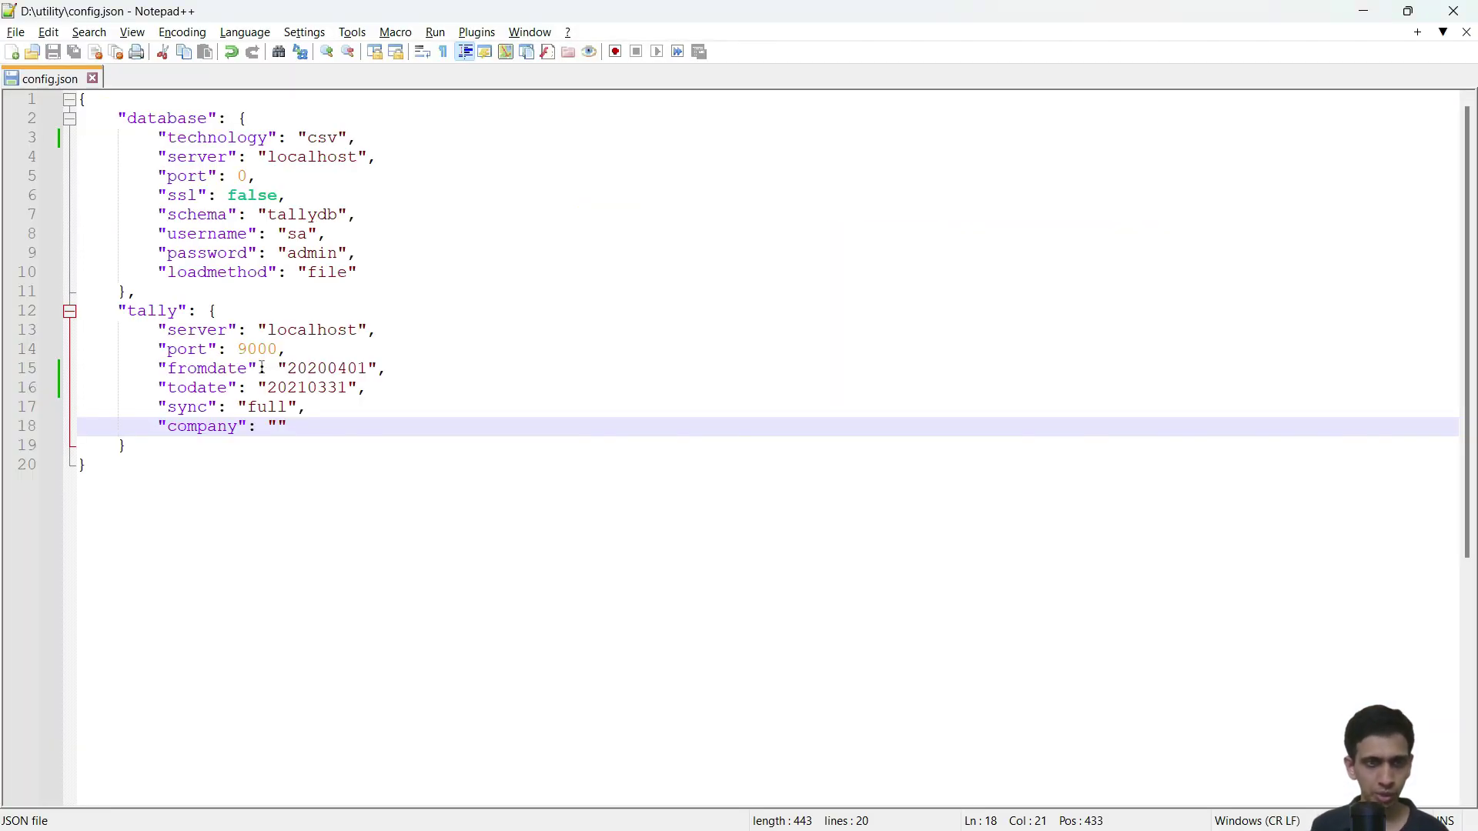
pyautogui.write('Tech')
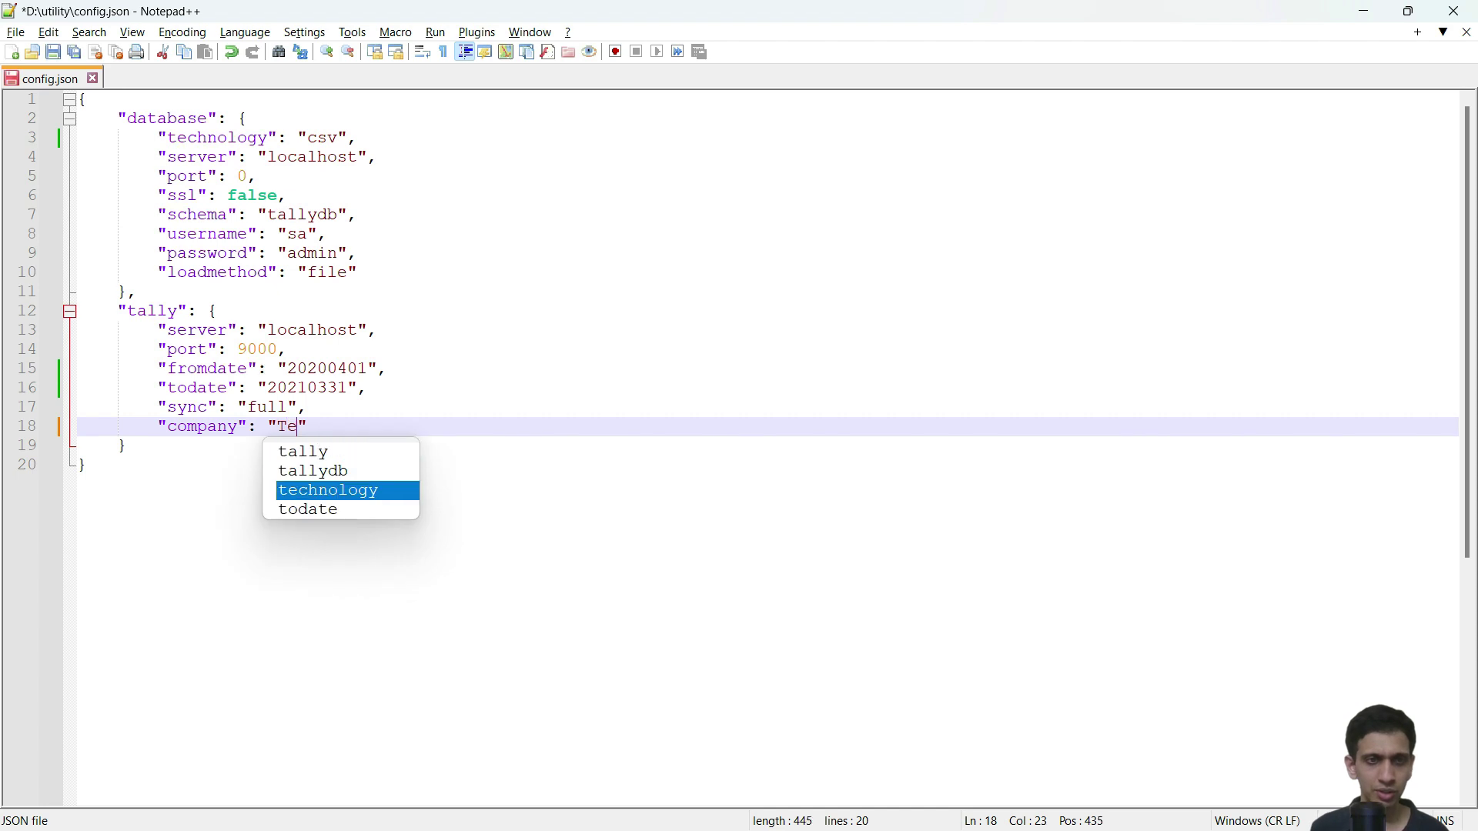
pyautogui.write('no Traders')
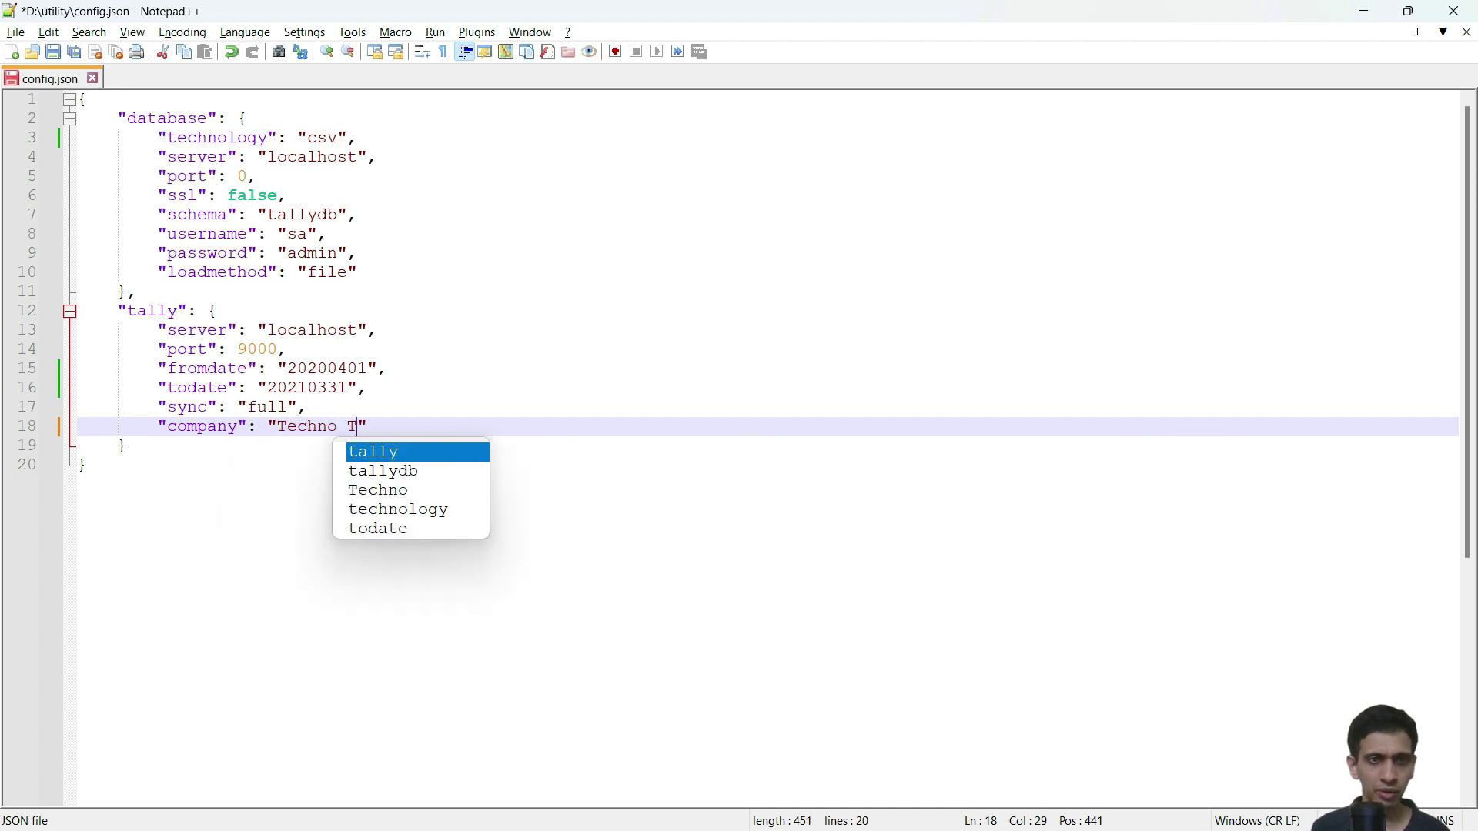
pyautogui.write('Ltd')
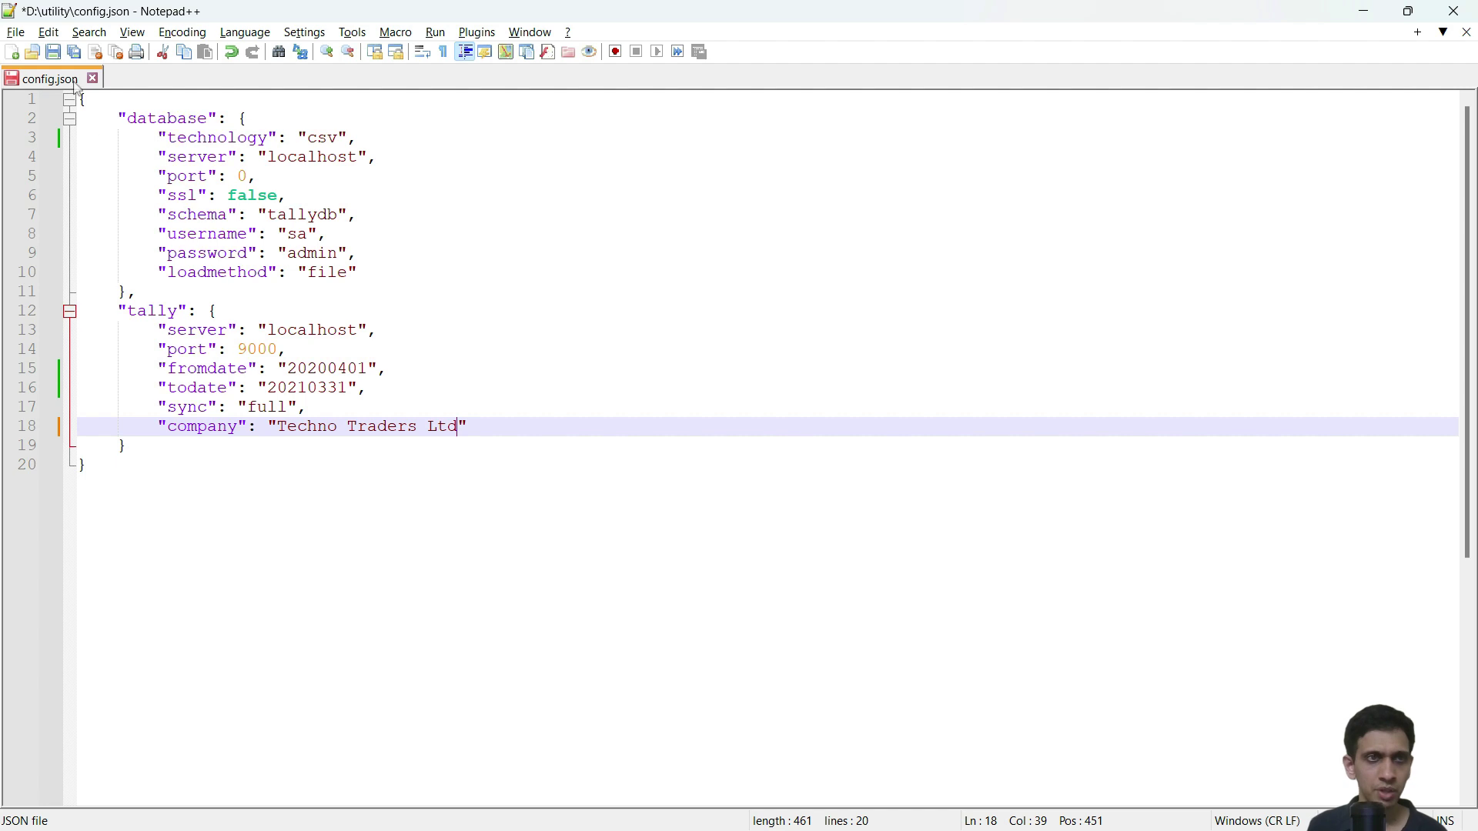
pyautogui.click(53, 53)
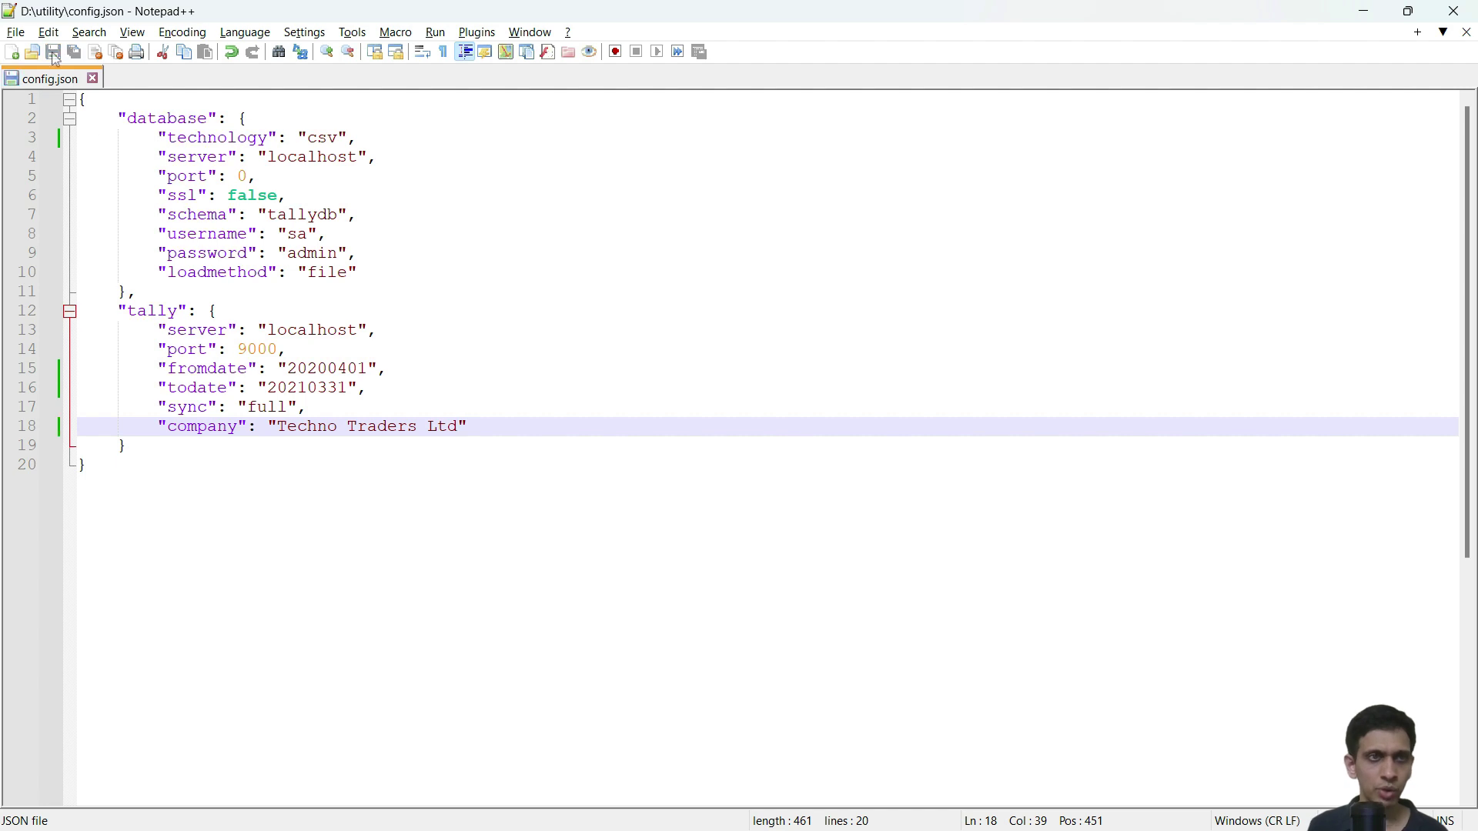
# Compare the company entry in config.json with the company name shown in TallyPrime.
pyautogui.click(282, 427)
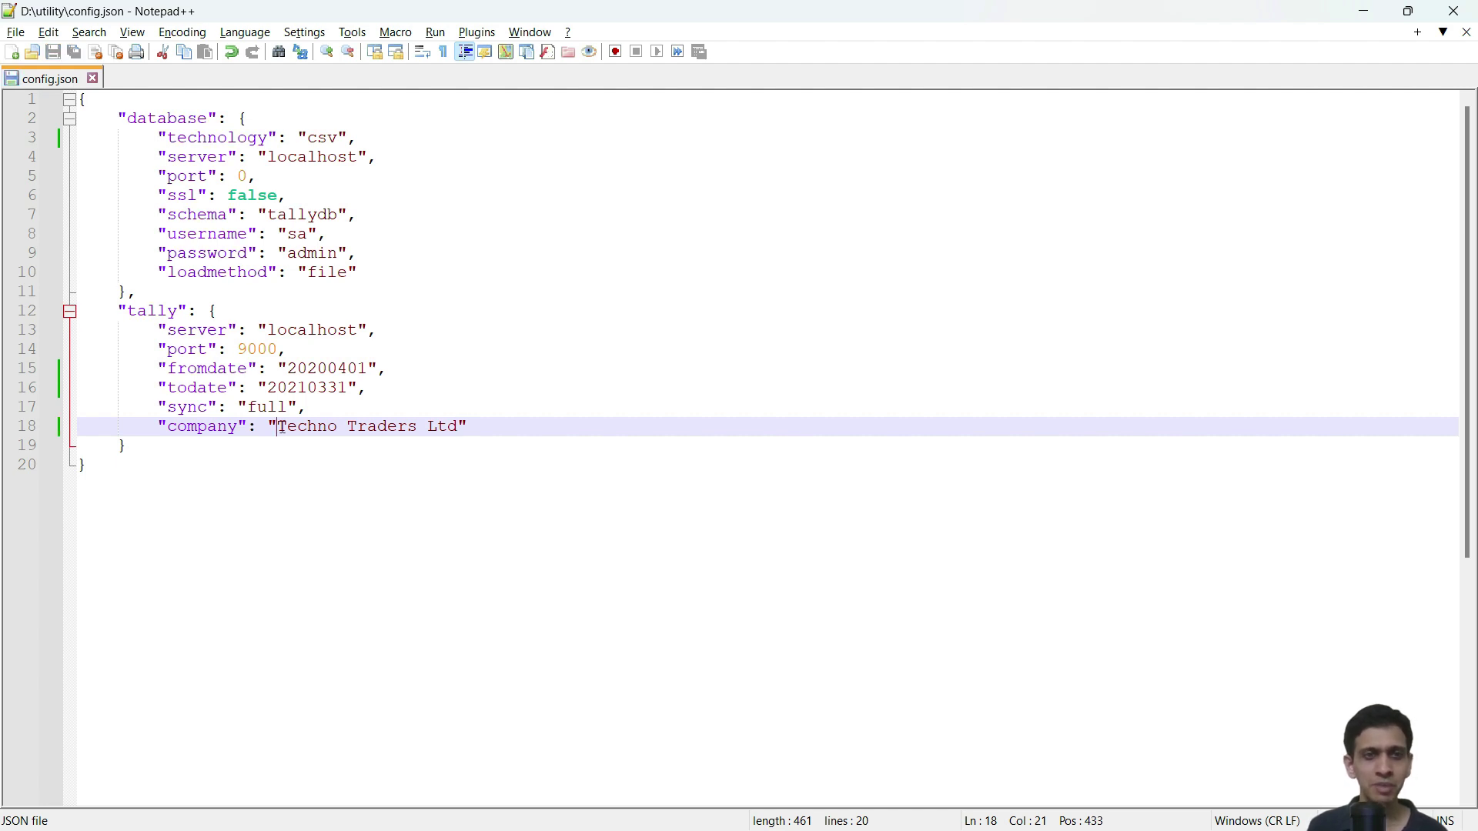
pyautogui.hotkey('alt', 'Tab')
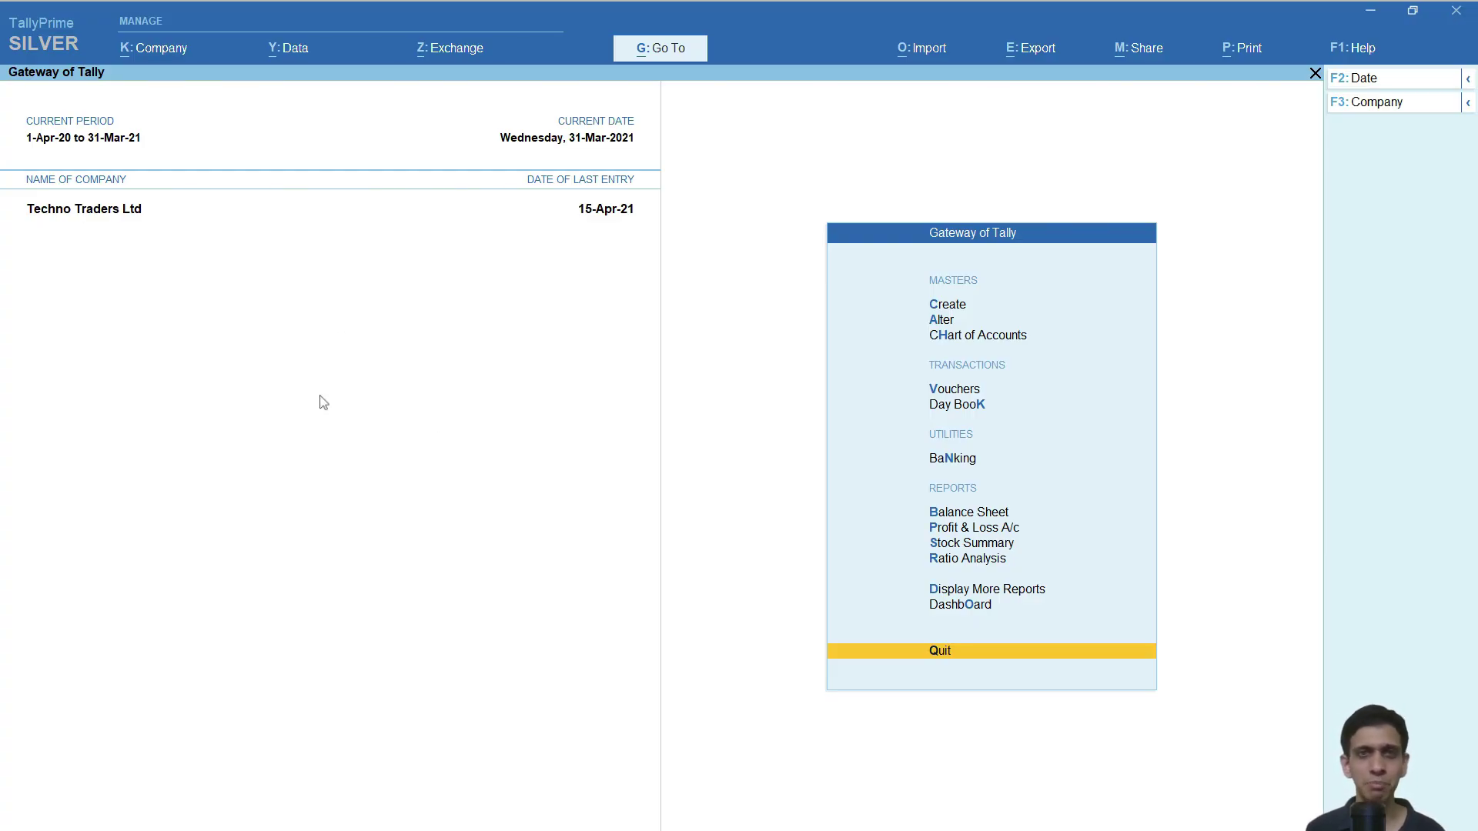
pyautogui.hotkey('alt', 'Tab')
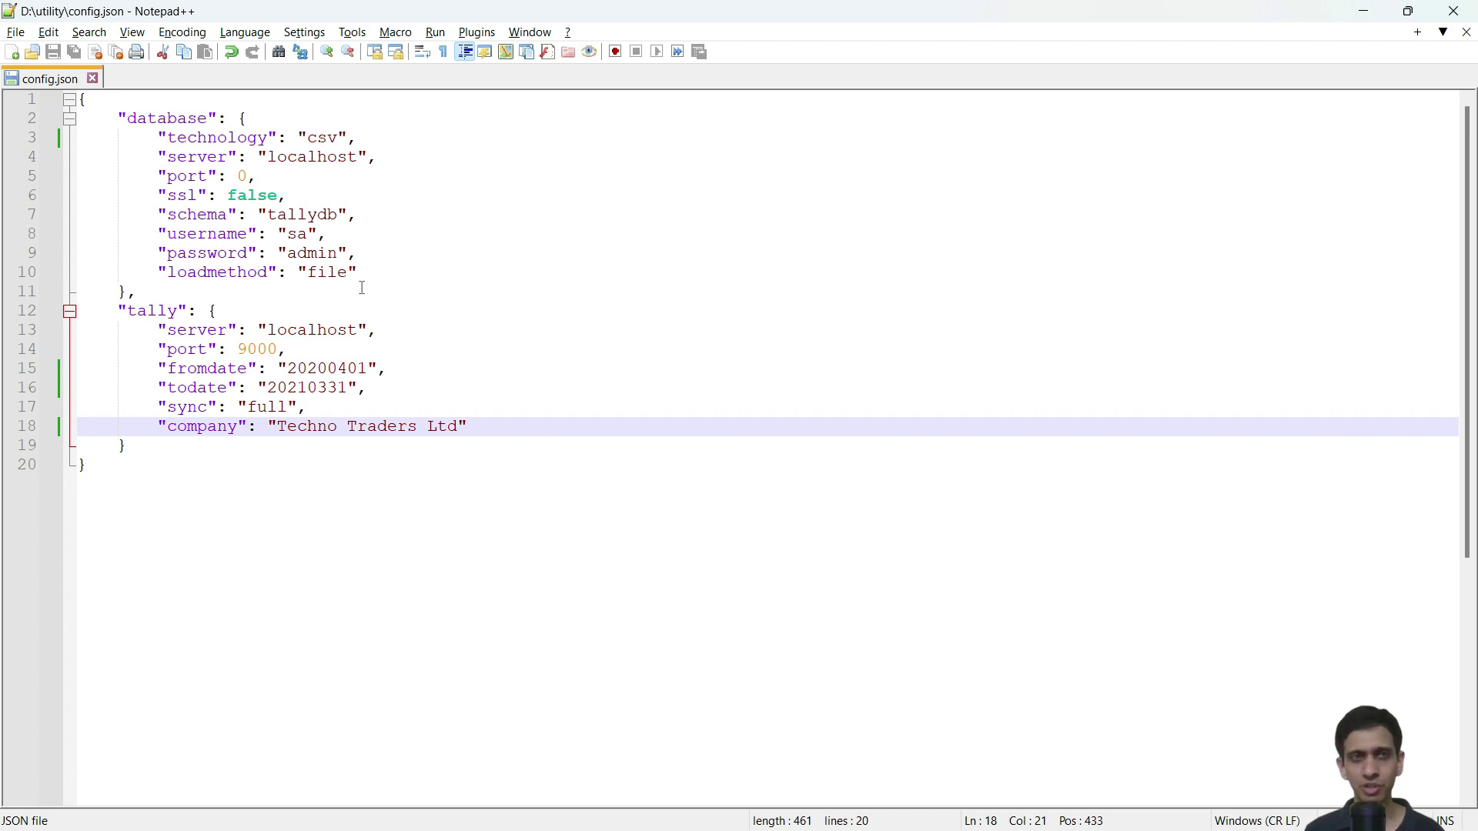
# Close config.json and Notepad++, and switch back to the utility folder in File Explorer.
pyautogui.click(1467, 33)
pyautogui.click(1456, 11)
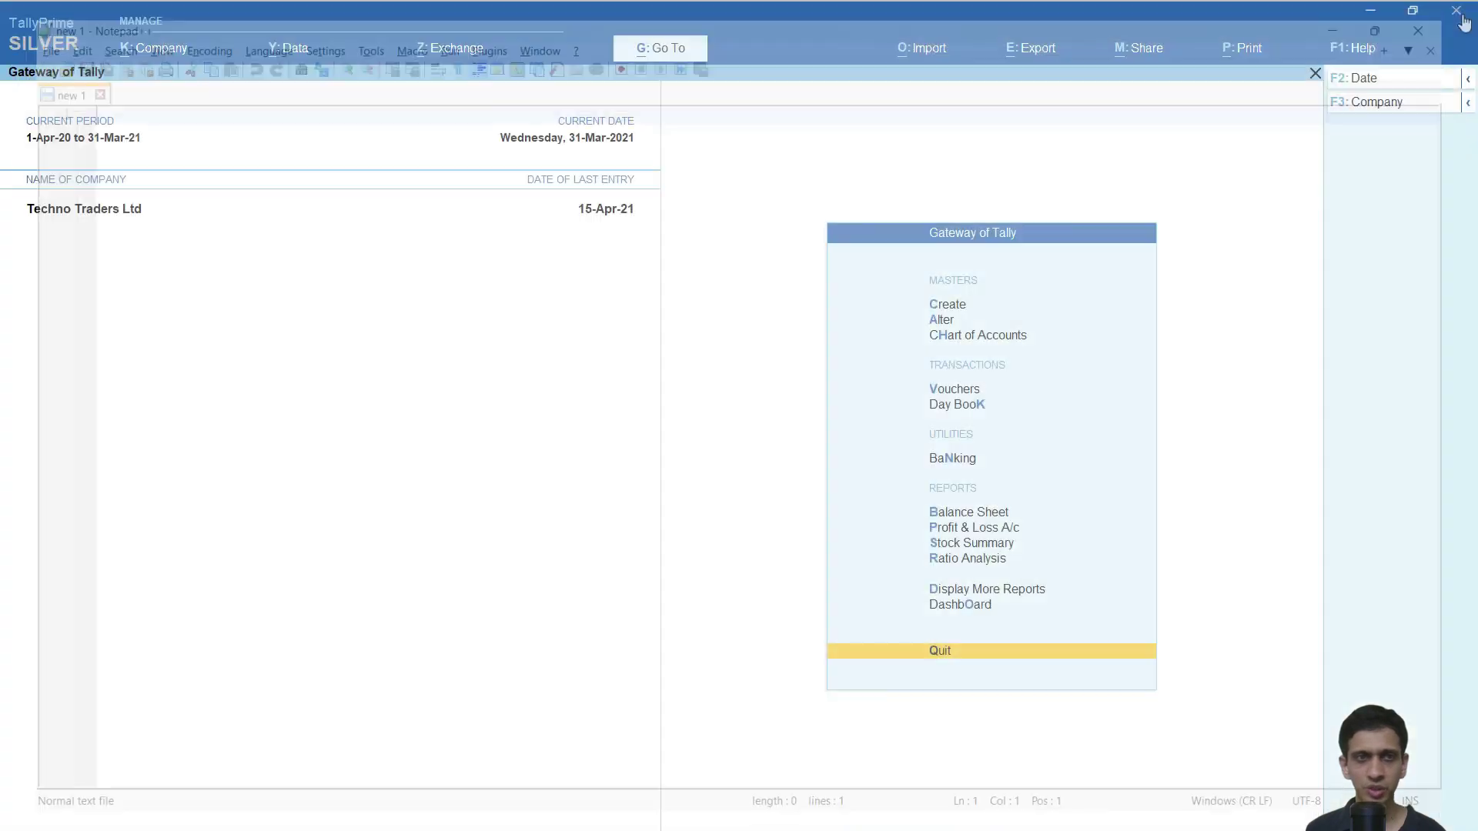
pyautogui.hotkey('alt', 'Tab')
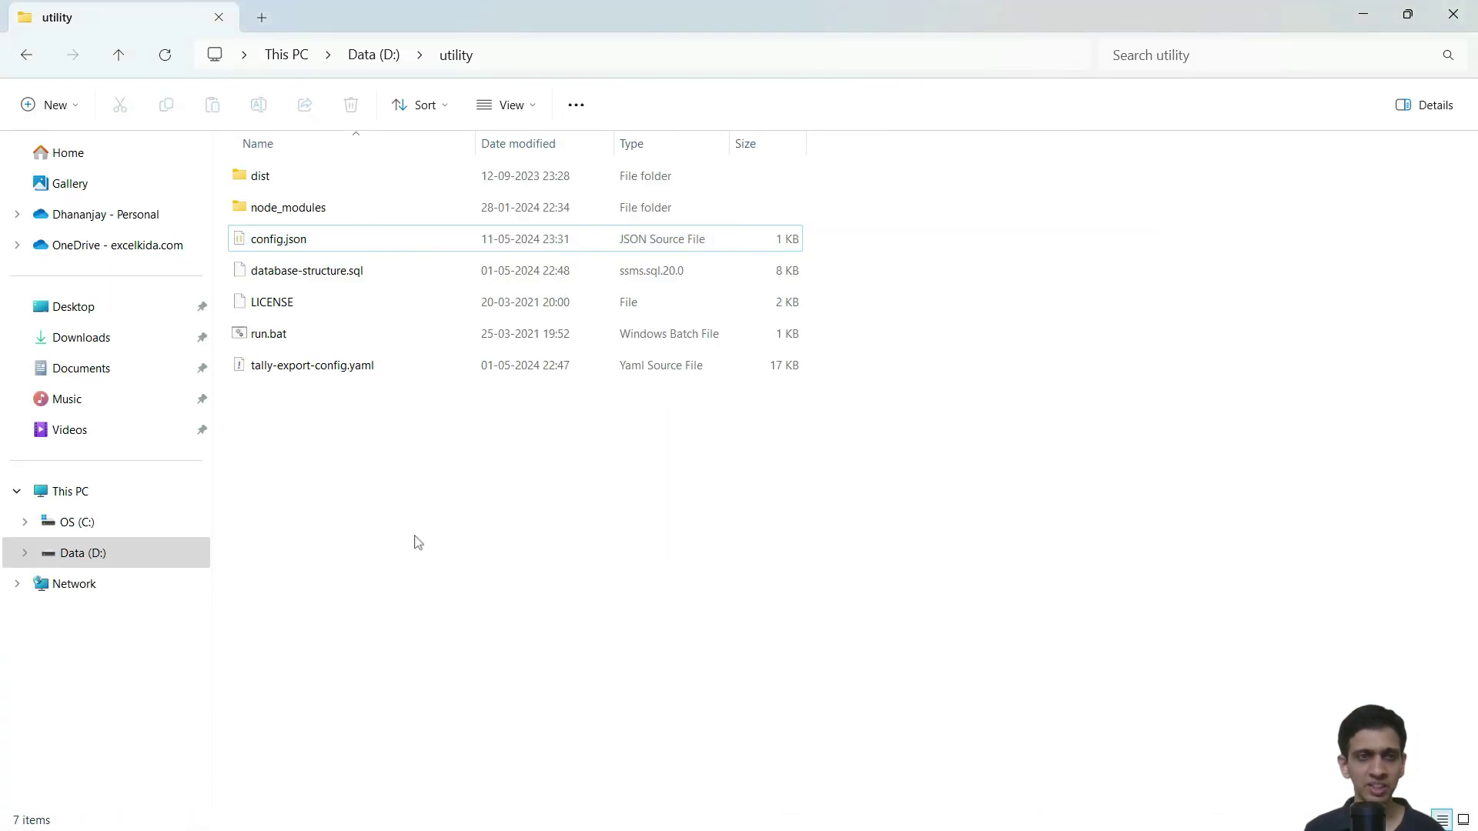
# Run run.bat from the utility folder to export the Tally data to CSV files.
pyautogui.click(324, 274)
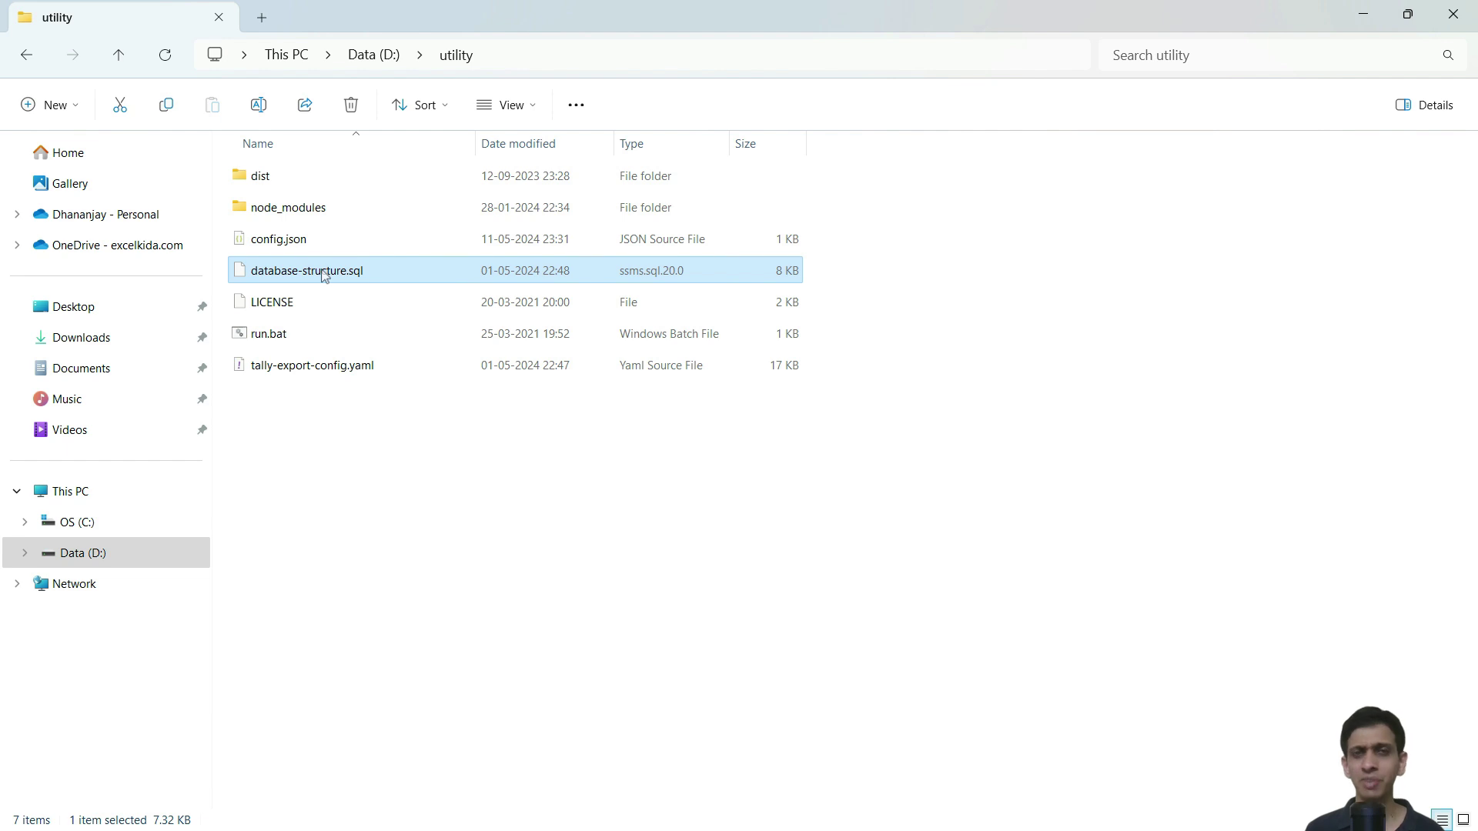
pyautogui.click(356, 469)
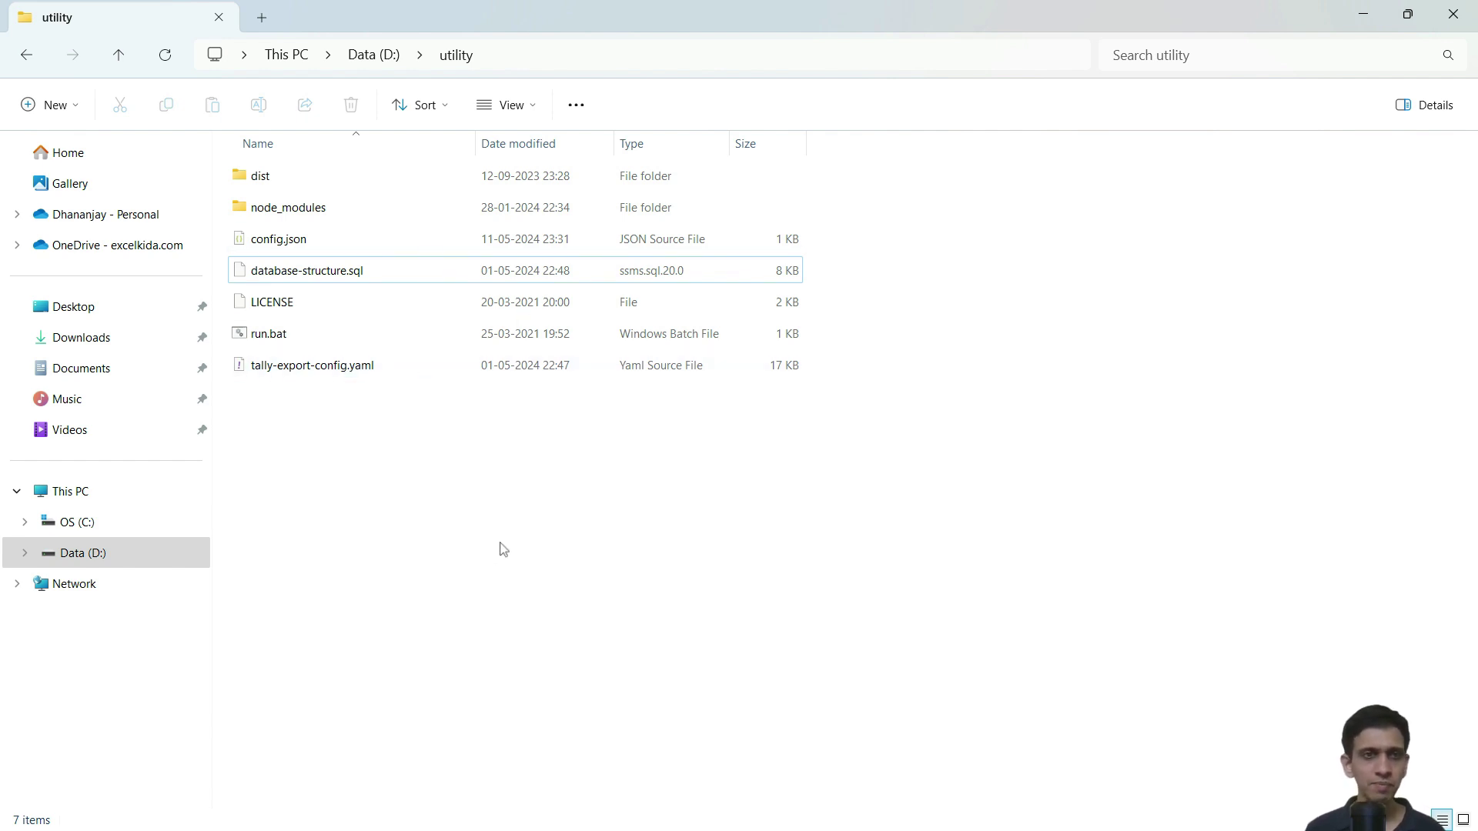
pyautogui.click(278, 341)
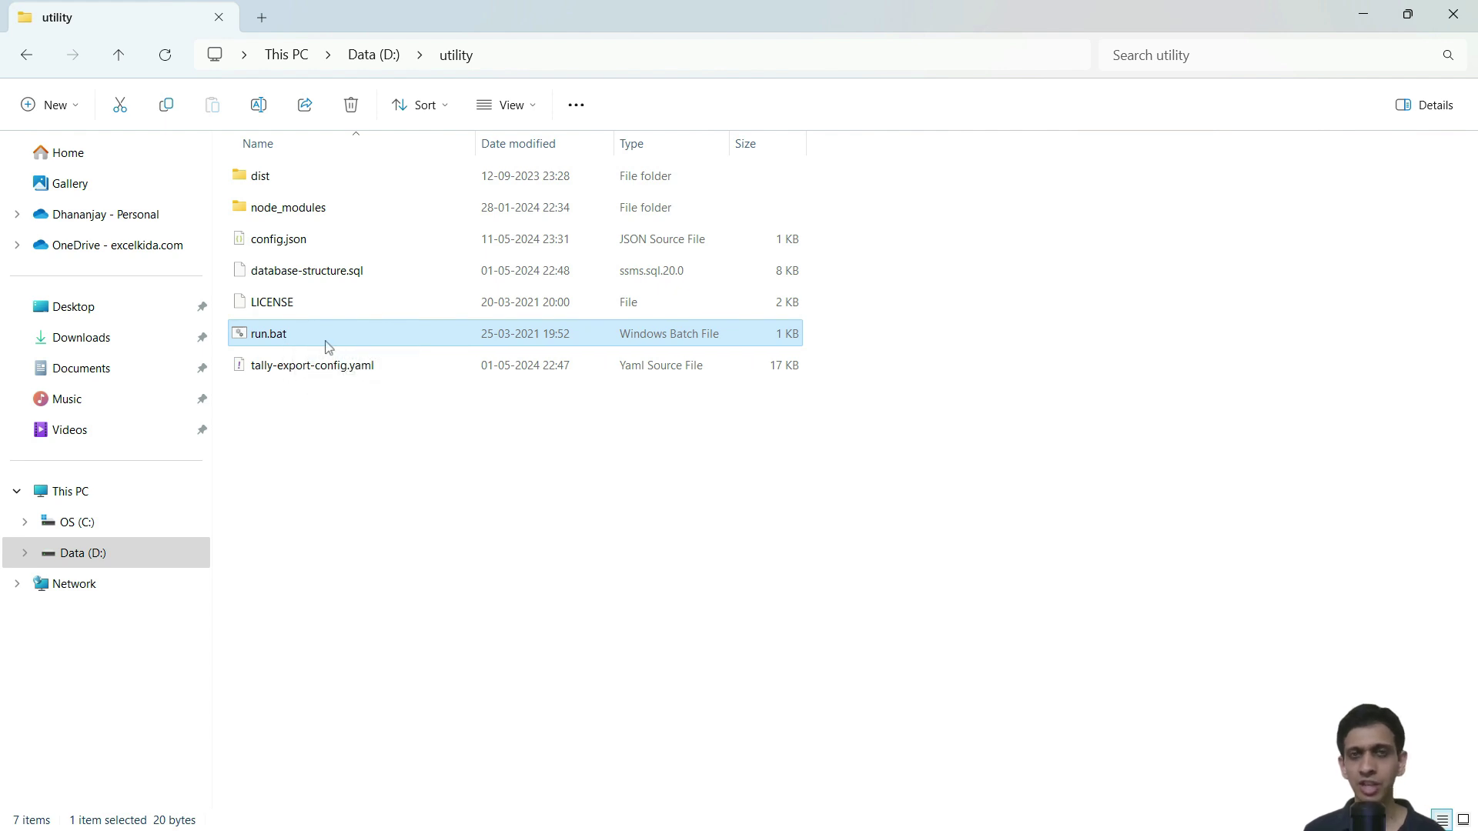
pyautogui.doubleClick(287, 337)
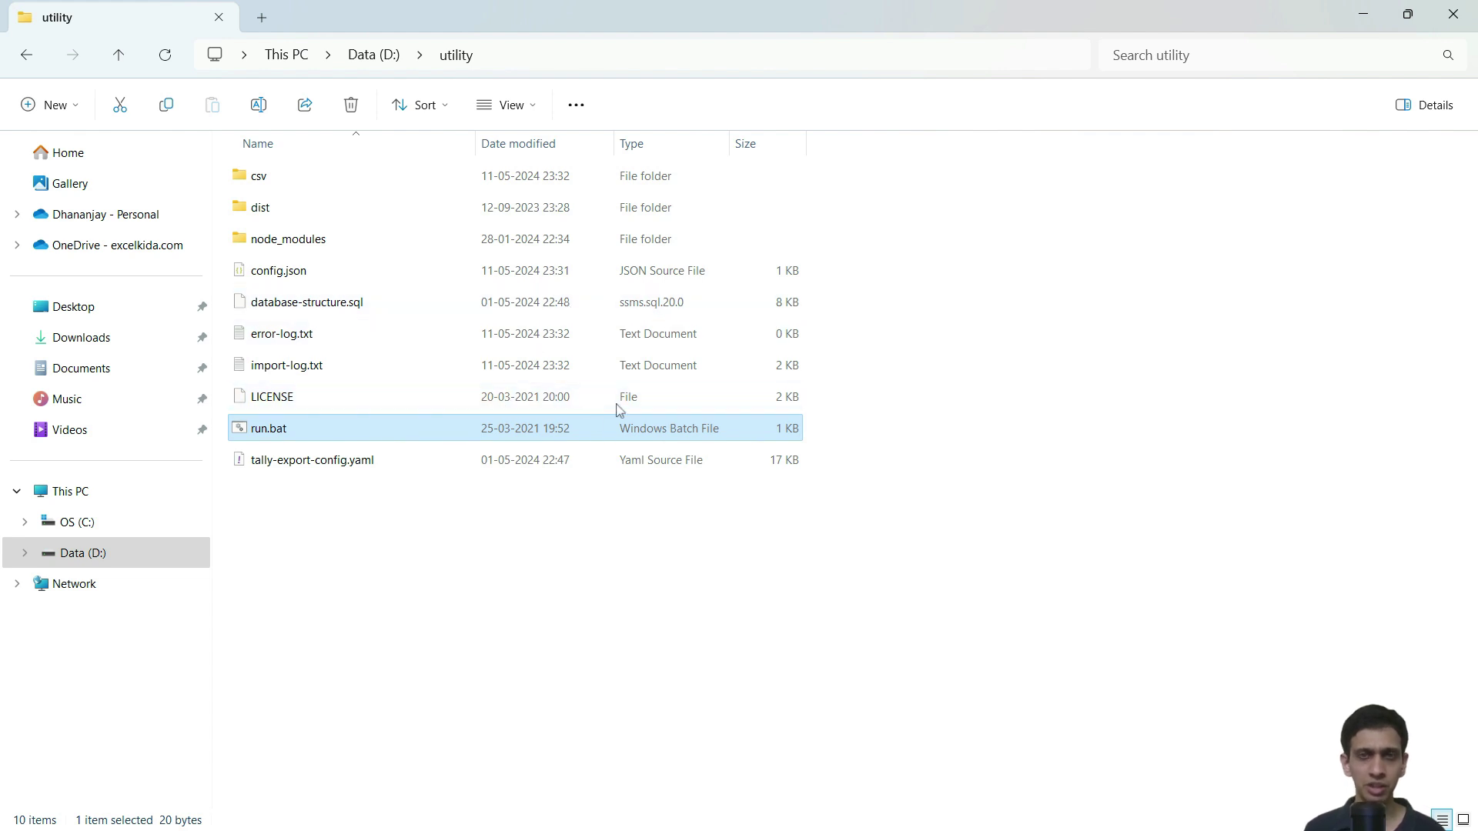
# Open import-log.txt, review the utility version and the list of exported files, and close the log.
pyautogui.click(291, 340)
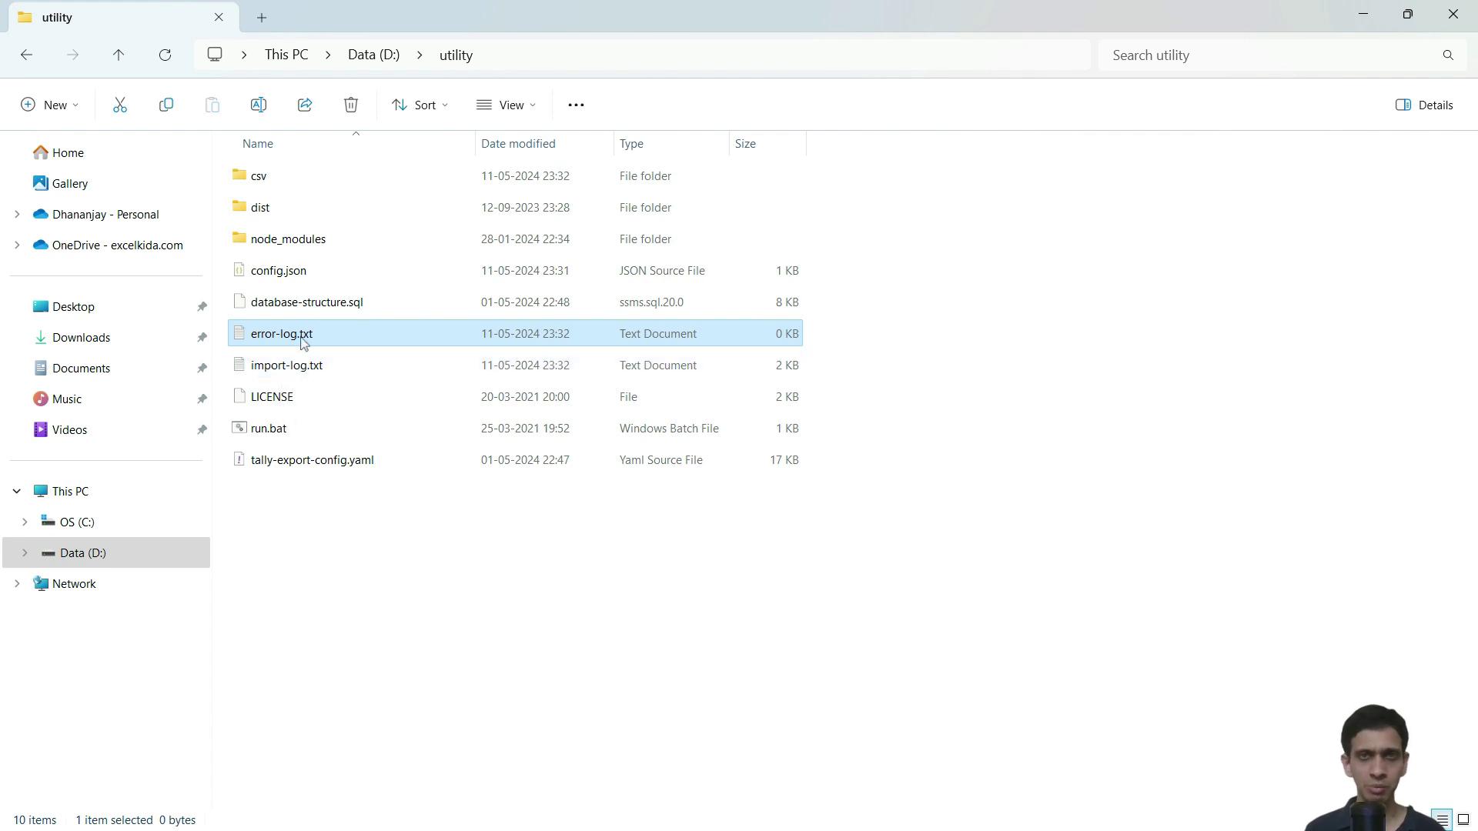
pyautogui.click(304, 365)
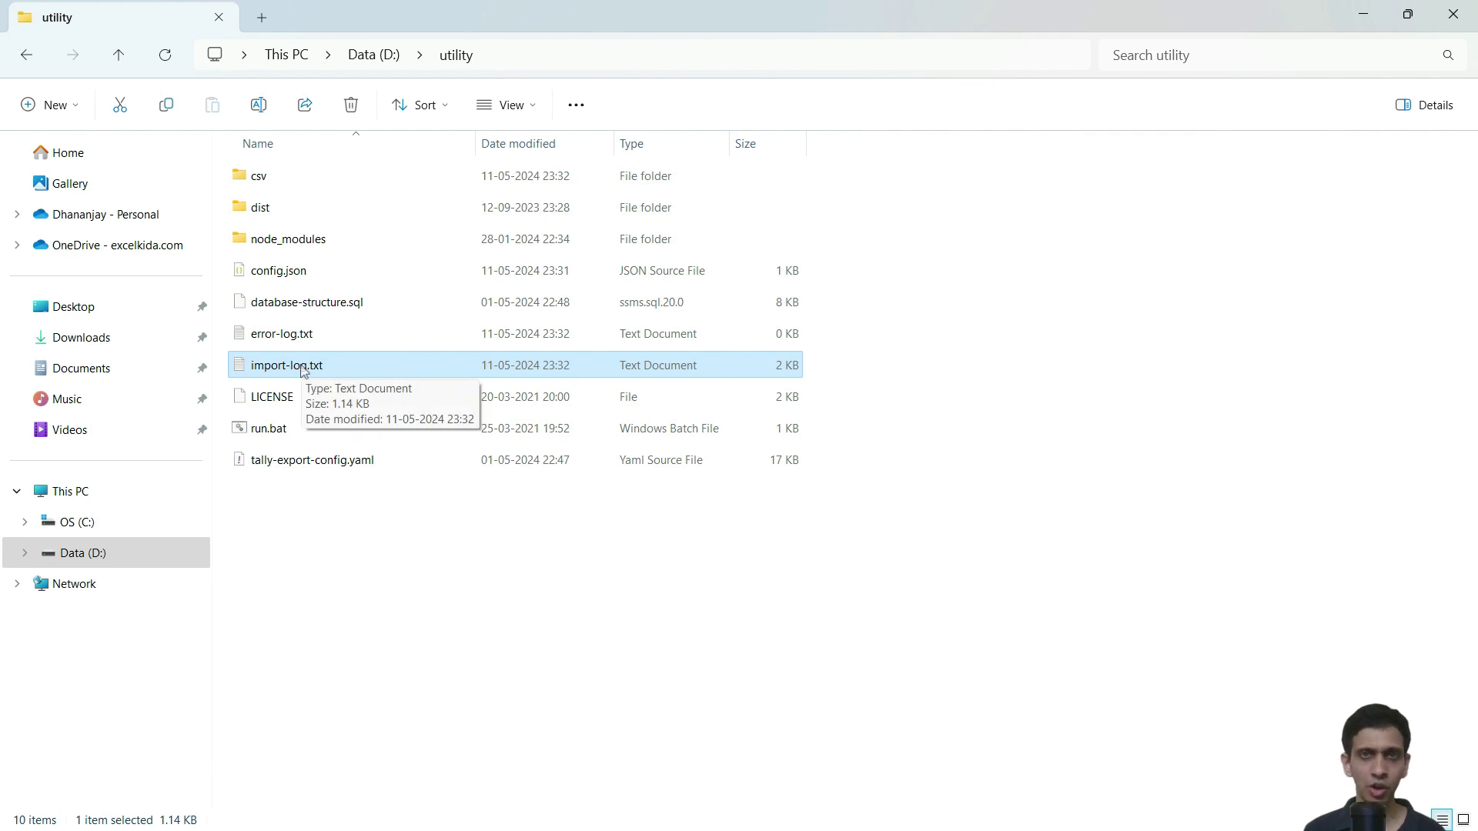
pyautogui.doubleClick(309, 367)
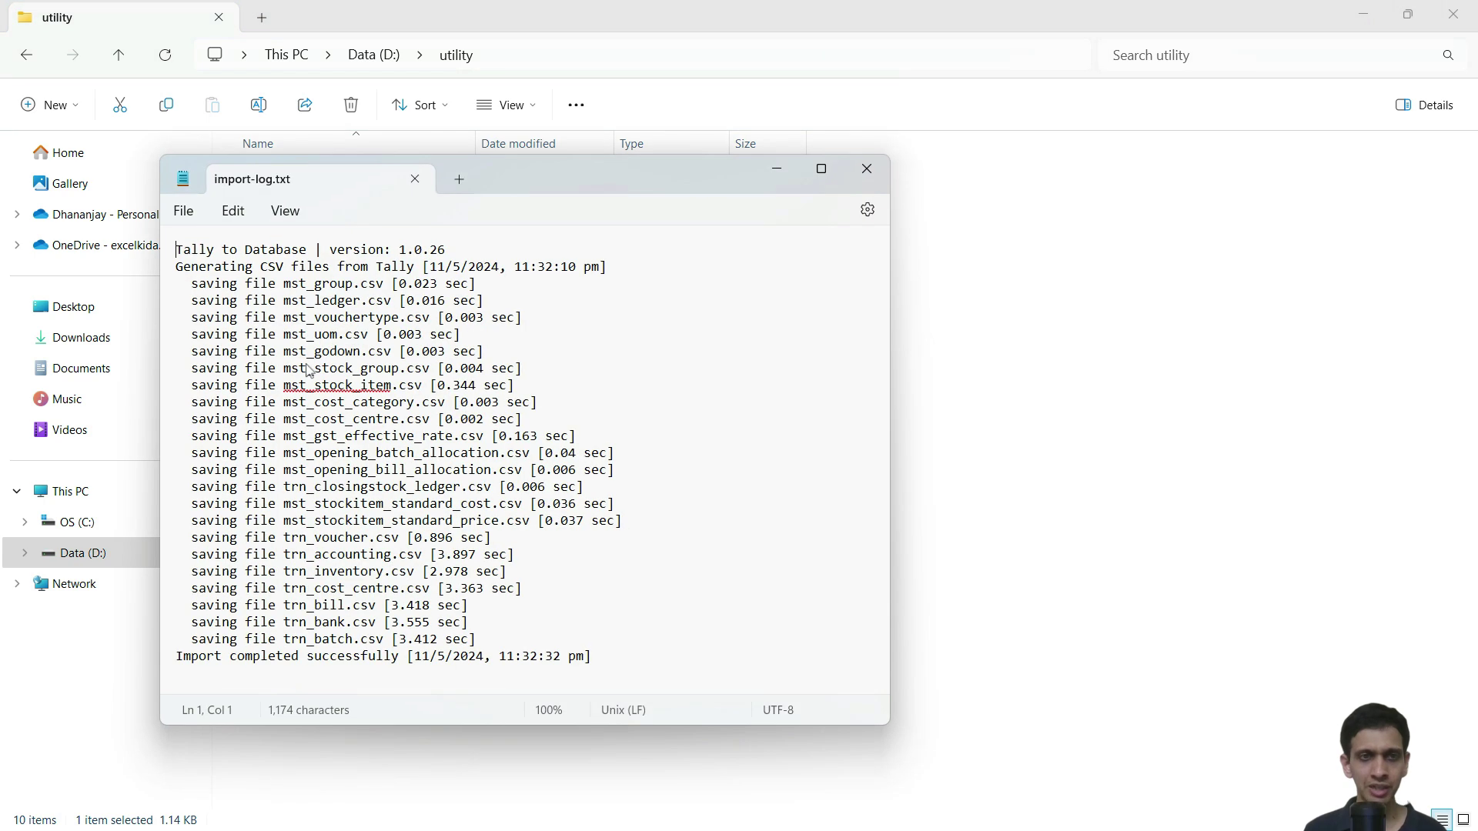
pyautogui.click(315, 368)
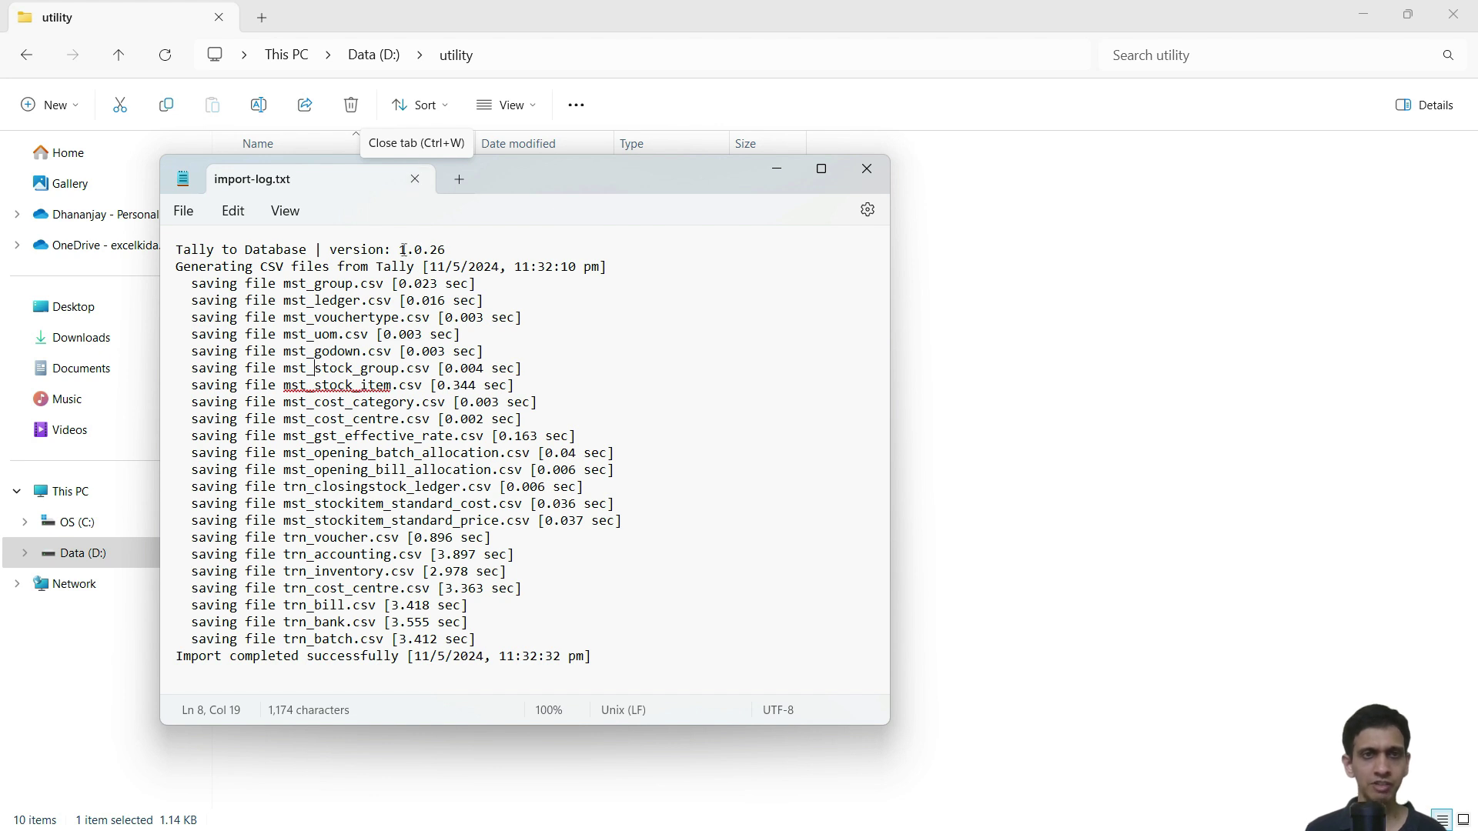
pyautogui.moveTo(400, 250); pyautogui.dragTo(446, 249)
pyautogui.click(415, 351)
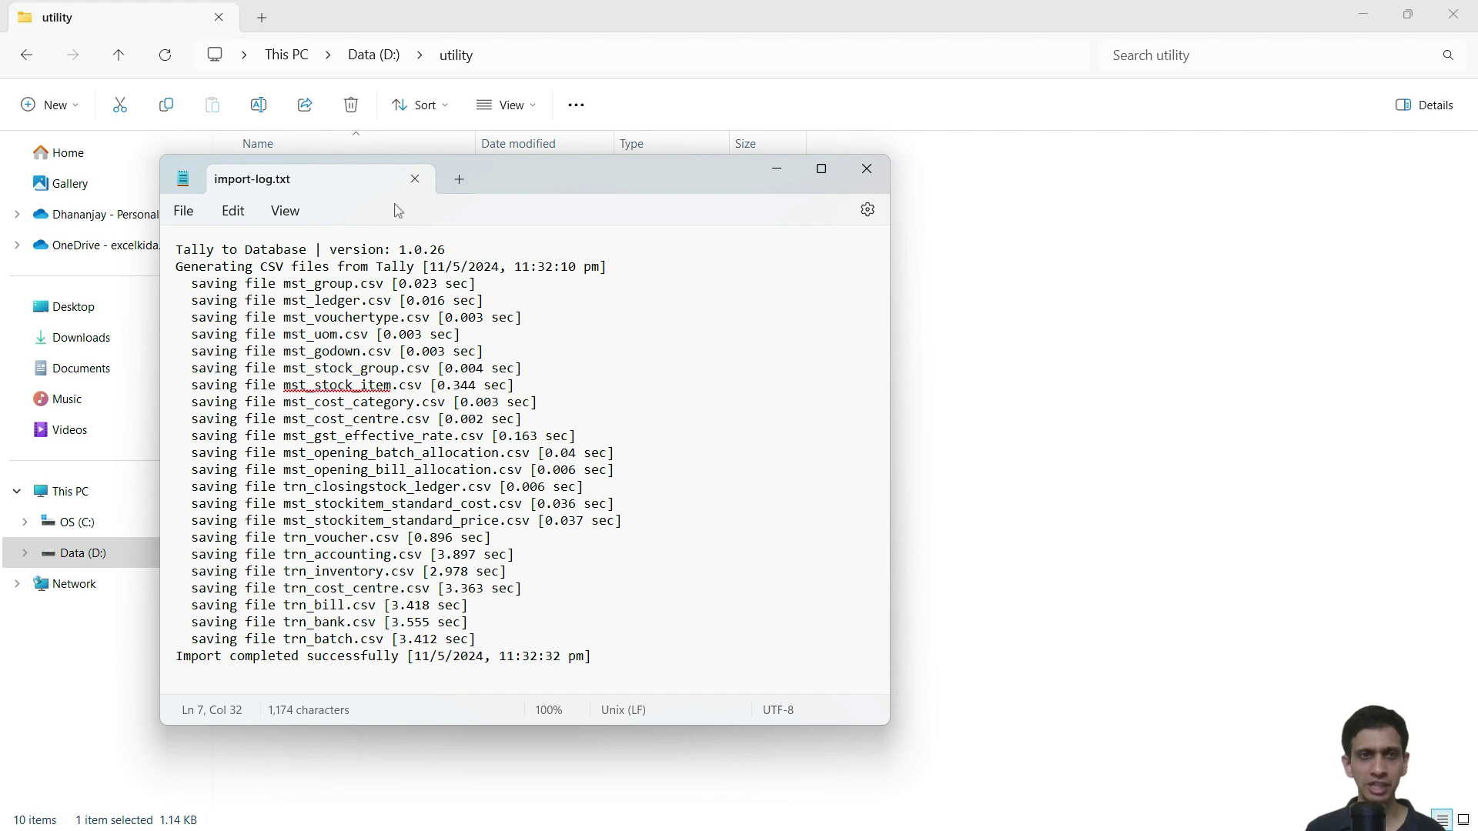
pyautogui.click(415, 179)
pyautogui.click(444, 625)
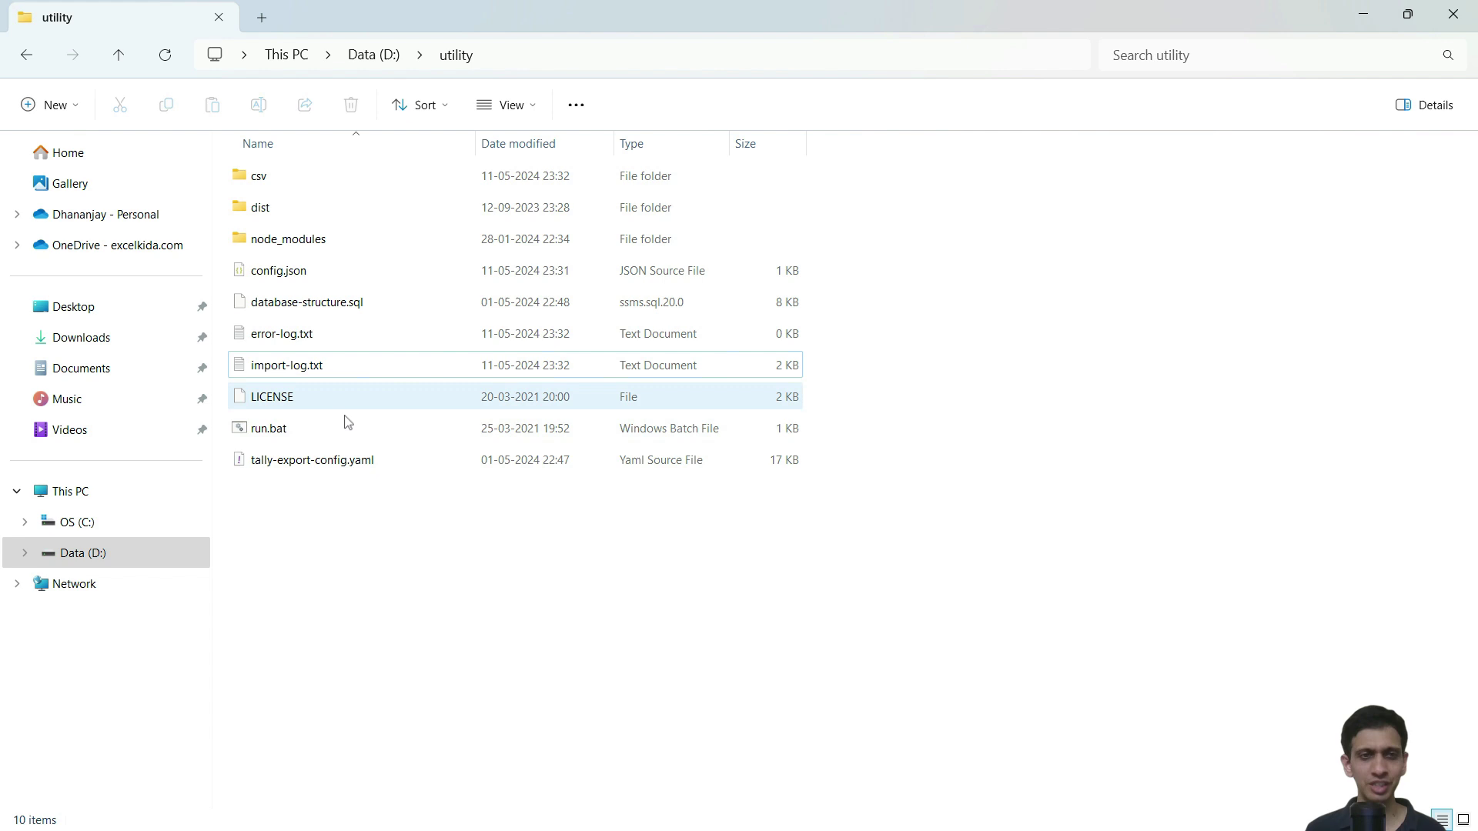
# Open mst_ledger.csv from the csv folder in Excel without converting the data.
pyautogui.click(260, 183)
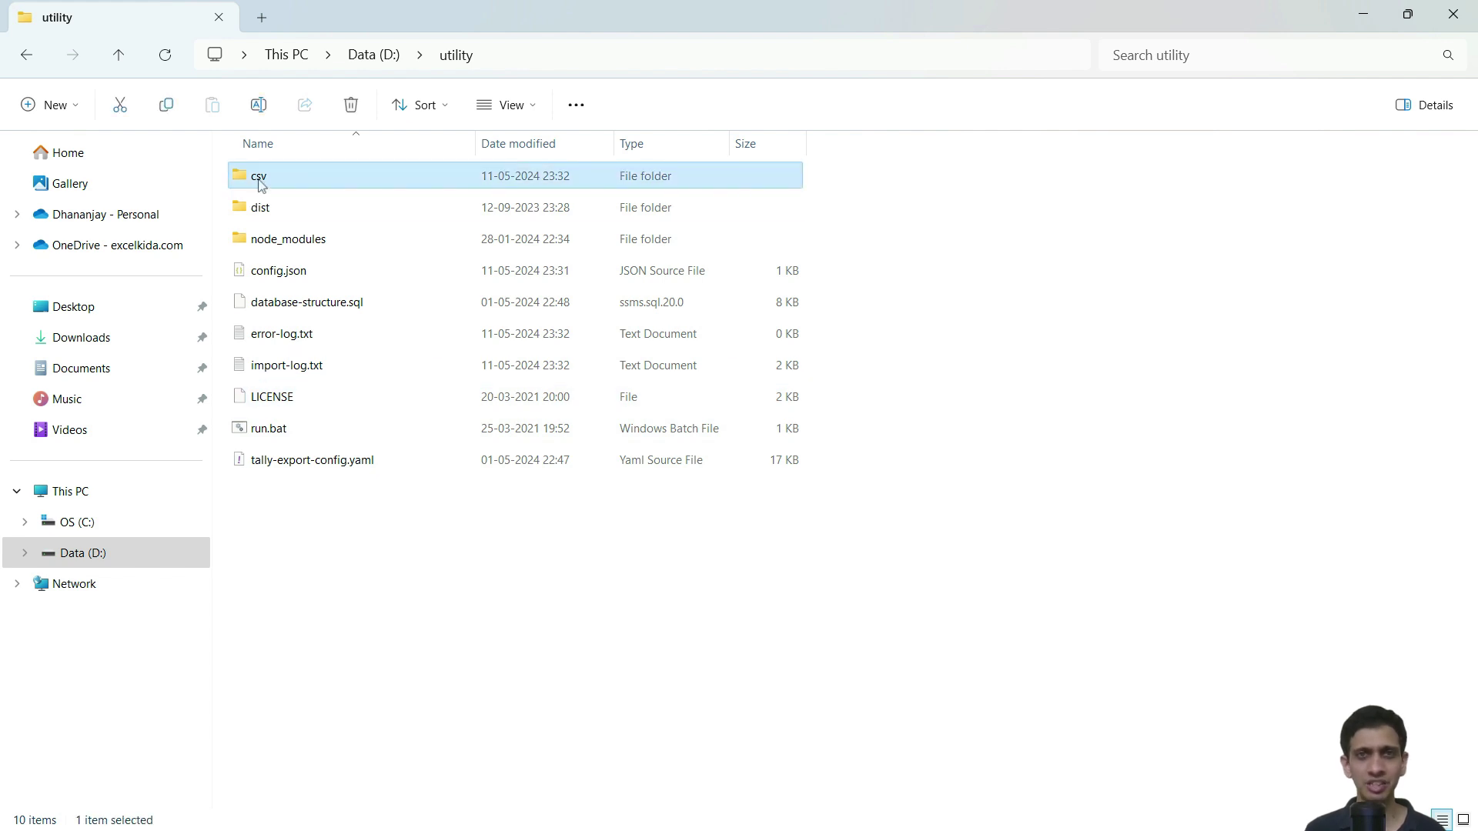
pyautogui.doubleClick(261, 185)
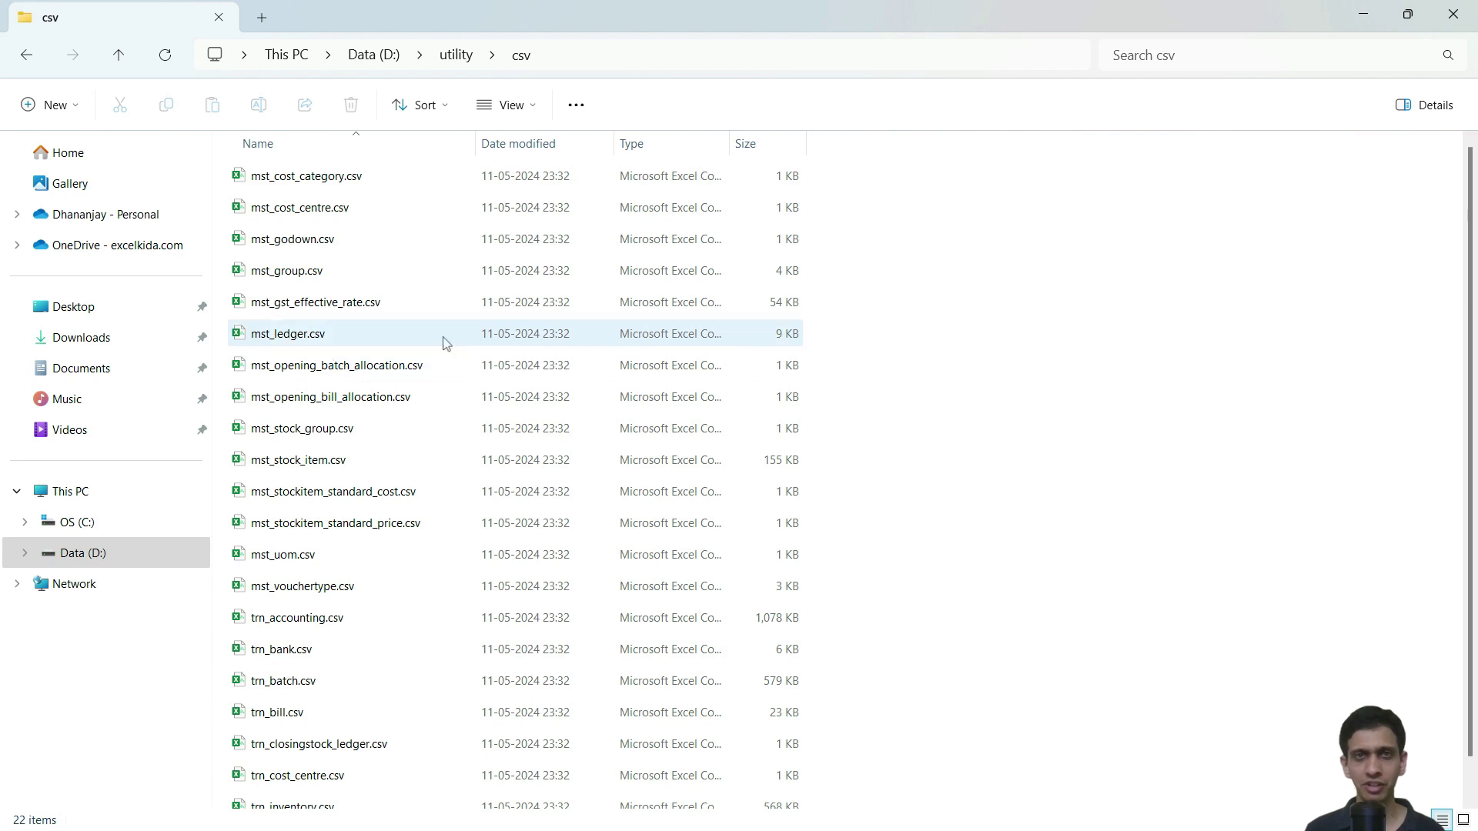
pyautogui.click(303, 340)
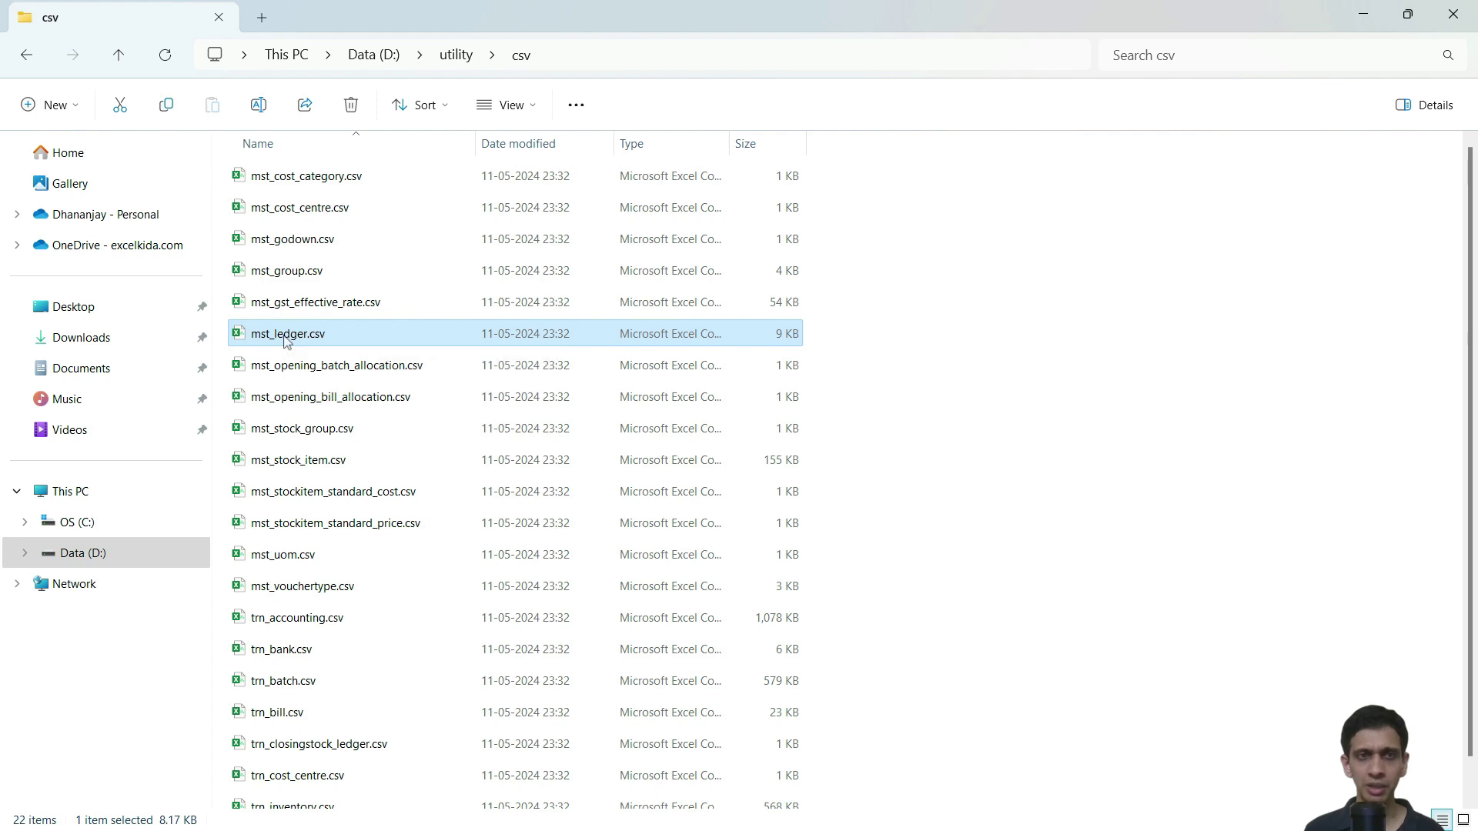
pyautogui.hotkey('alt', 'Tab')
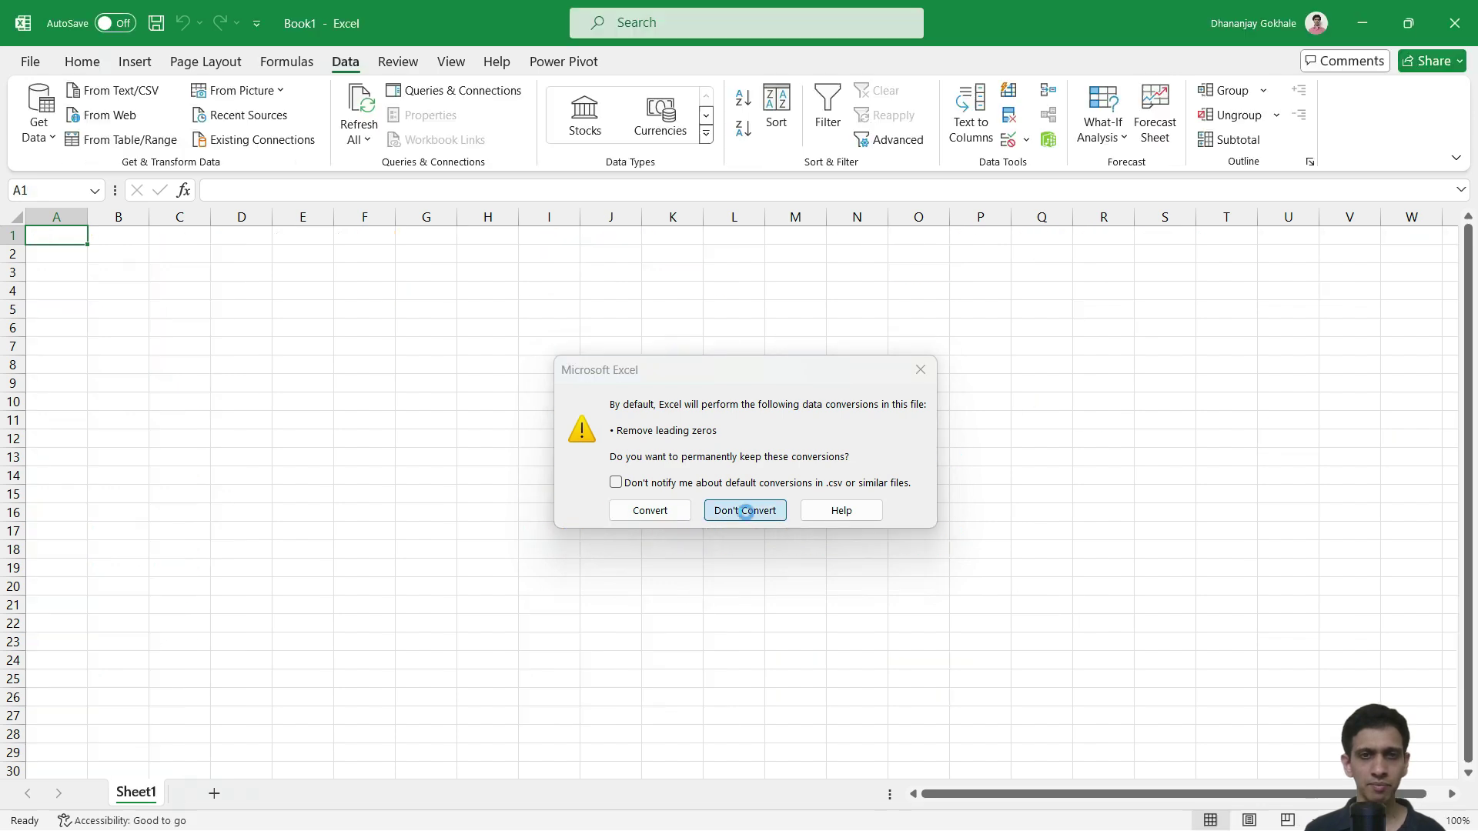
pyautogui.click(745, 511)
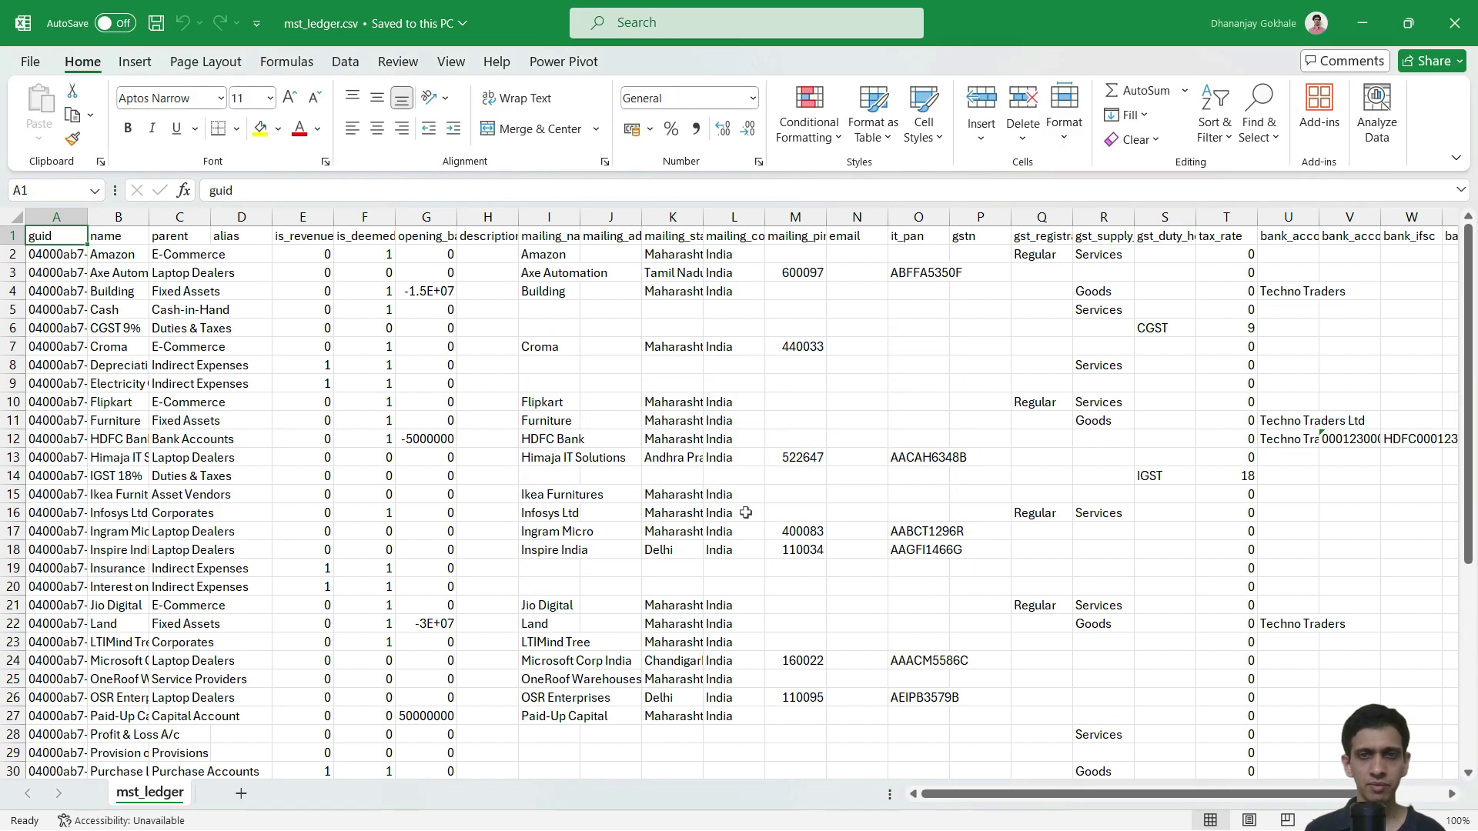
# Widen the guid, name and parent columns to review the ledger rows in mst_ledger.csv, and close the file without saving.
pyautogui.click(112, 290)
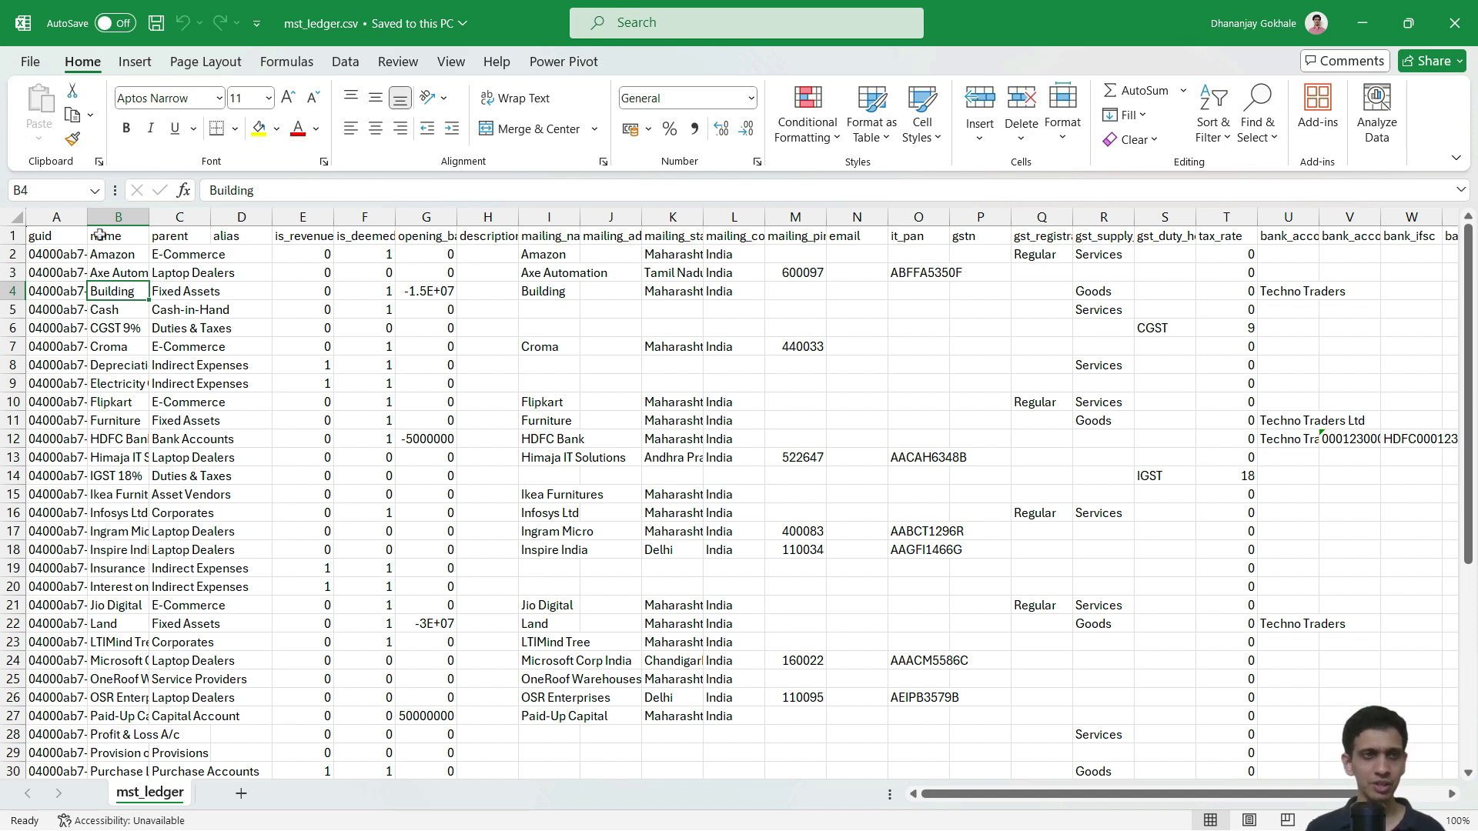
pyautogui.moveTo(90, 220); pyautogui.dragTo(146, 219)
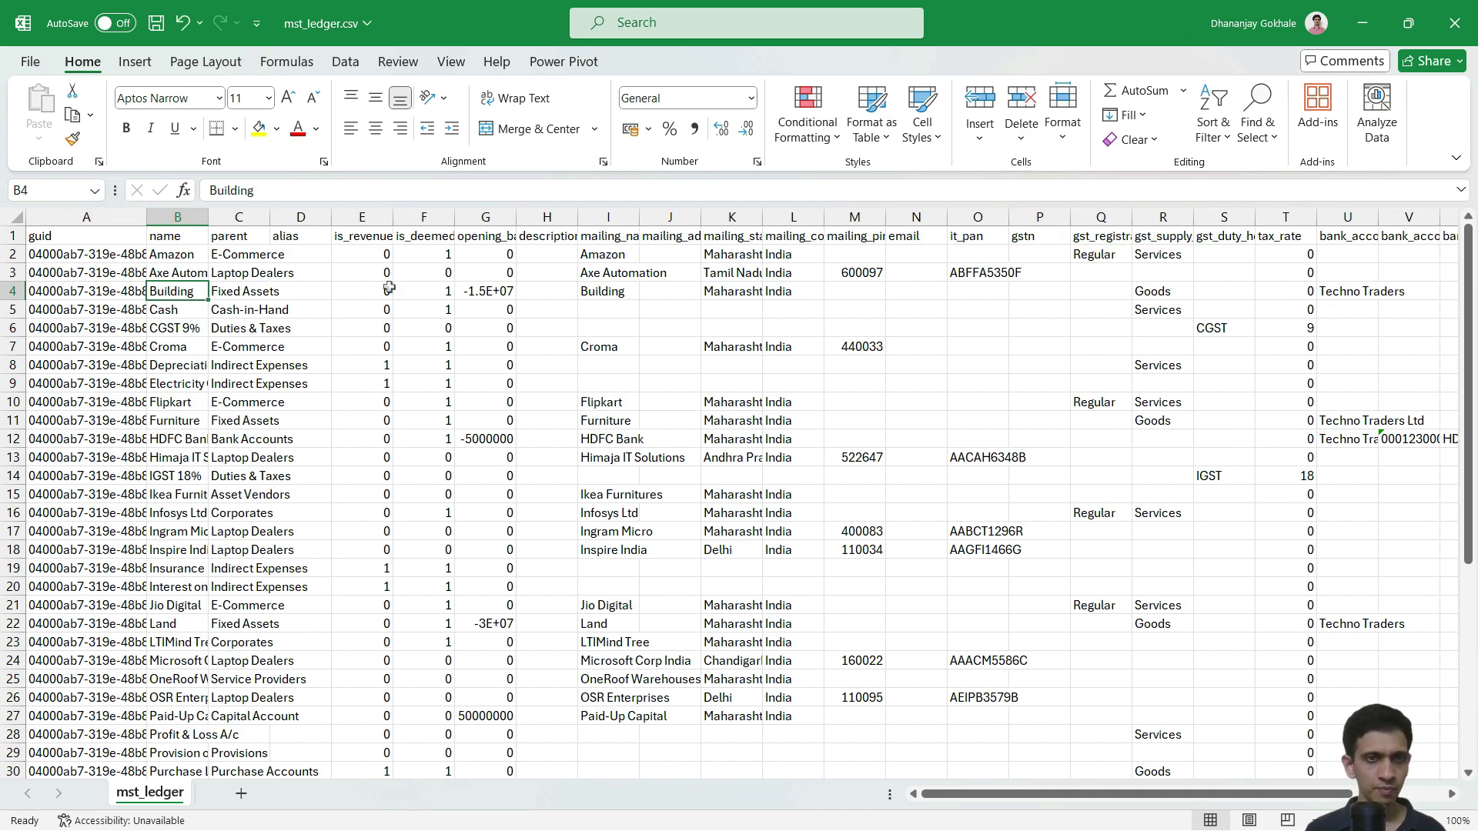
pyautogui.click(260, 311)
pyautogui.moveTo(211, 219); pyautogui.dragTo(462, 223)
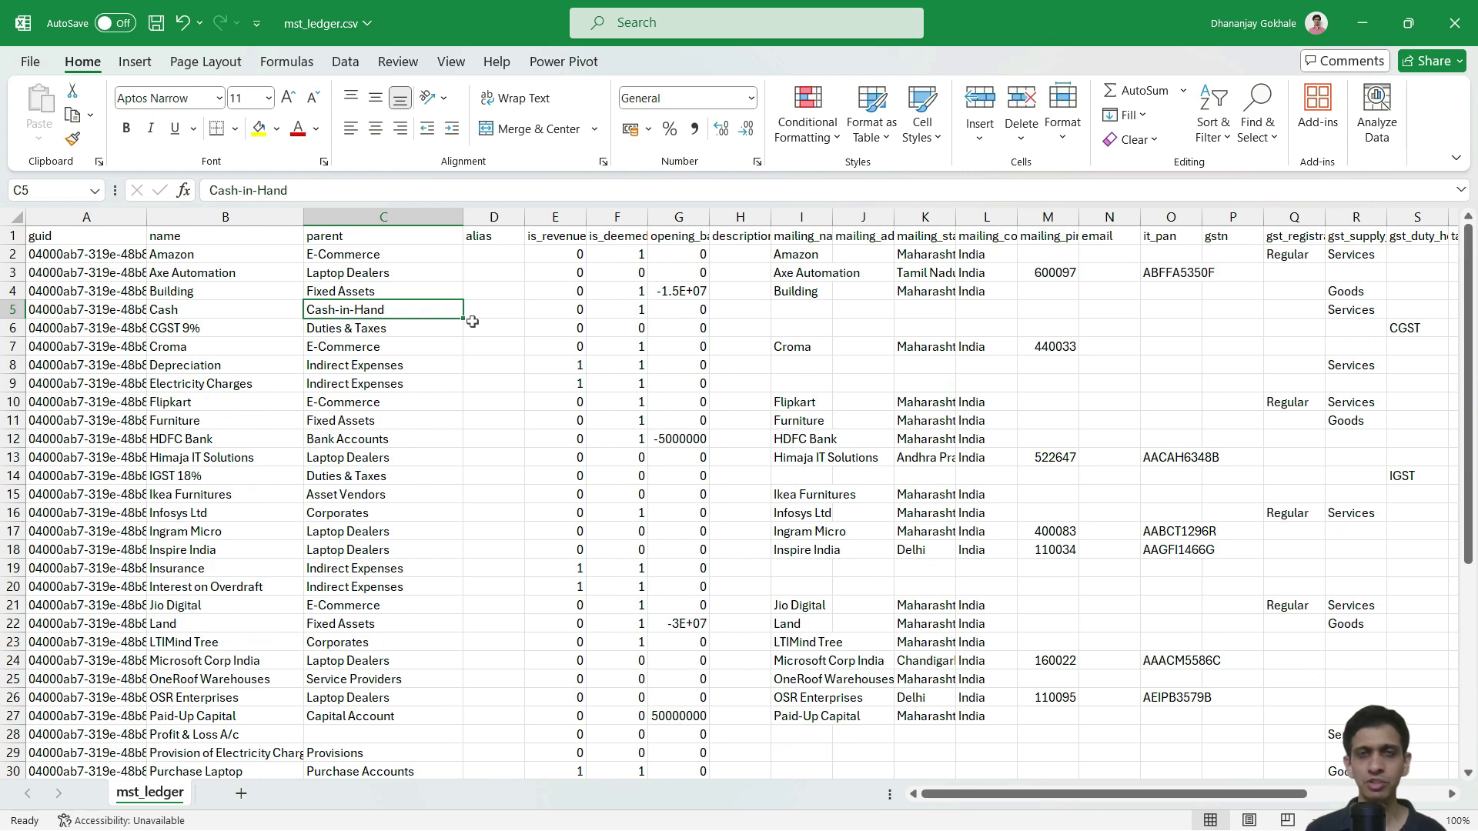
pyautogui.scroll(-8, 238, 313)
pyautogui.scroll(-5, 238, 313)
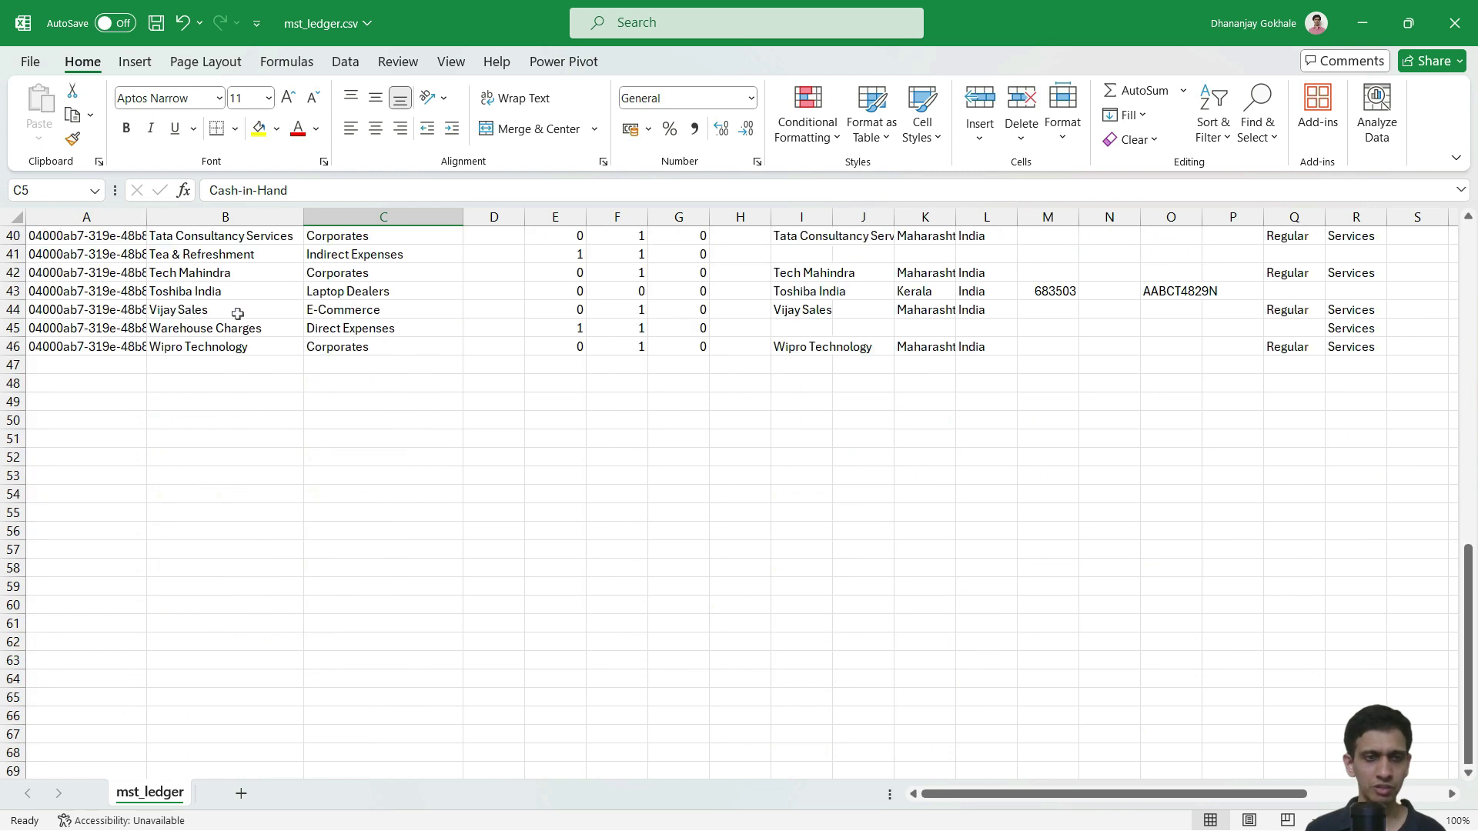
pyautogui.scroll(13, 238, 313)
pyautogui.click(252, 240)
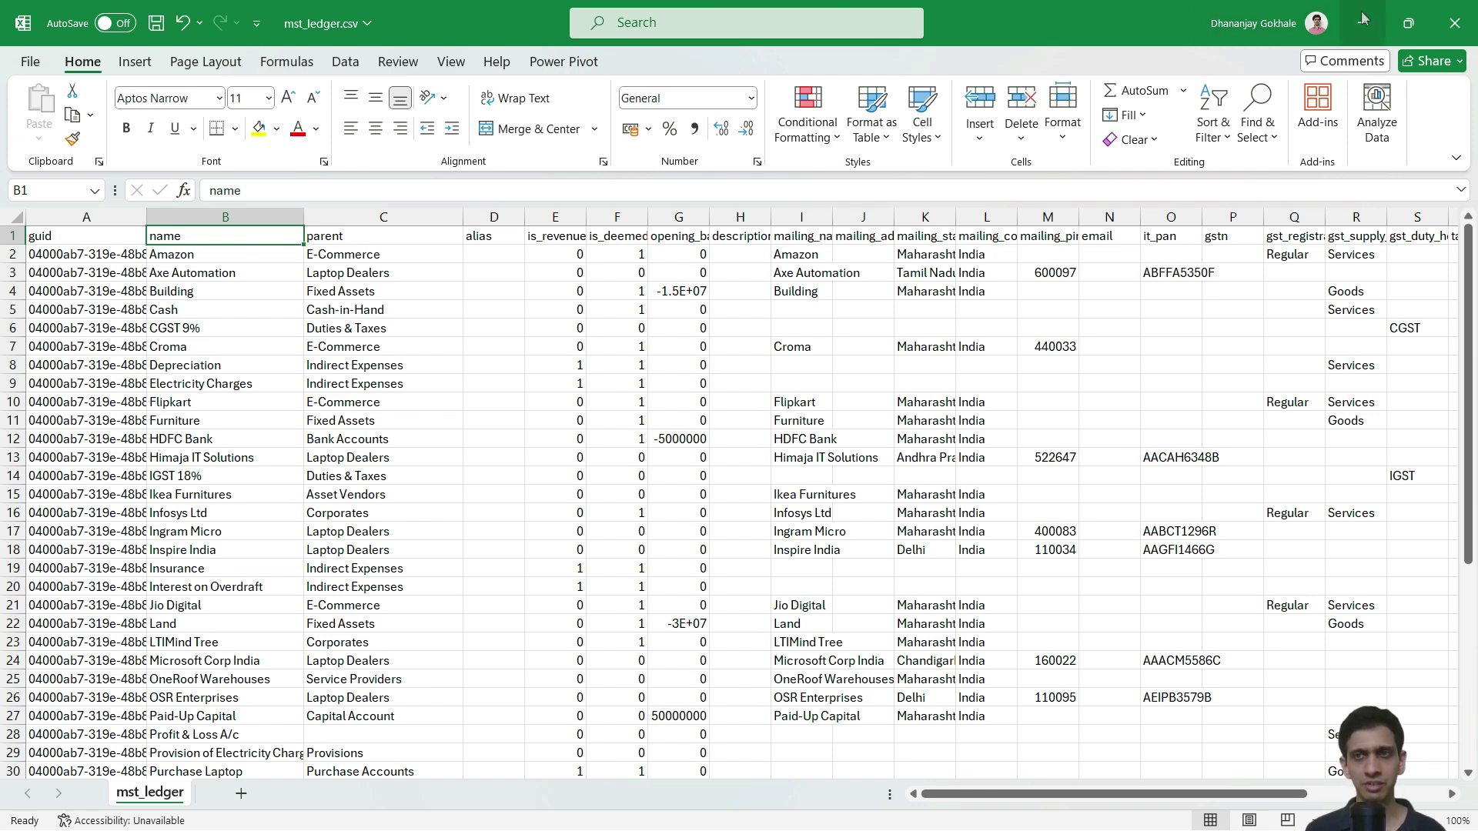
pyautogui.click(1452, 25)
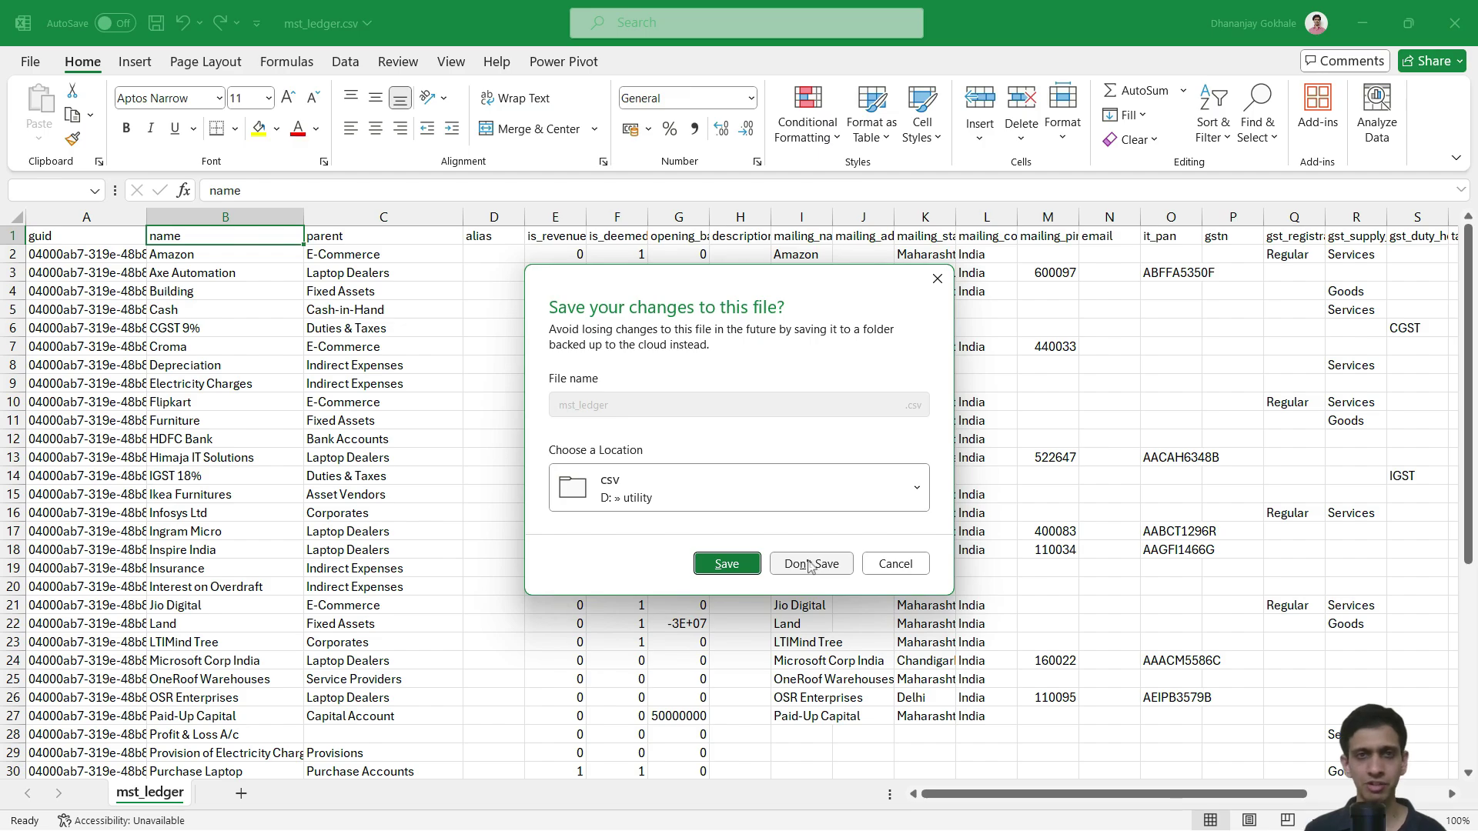
pyautogui.click(810, 564)
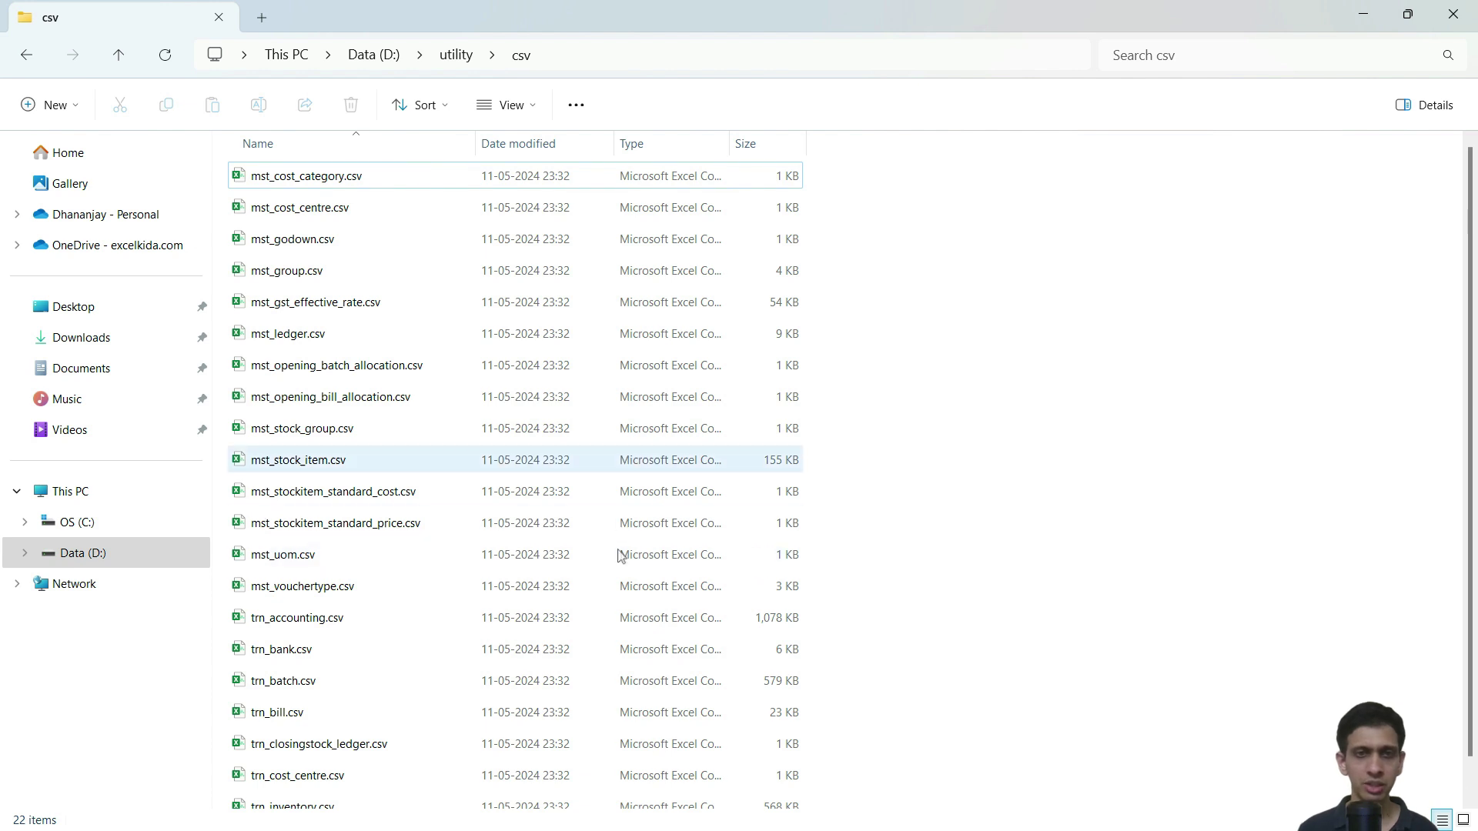
# Copy the path of the csv folder, D:\utility\csv, from File Explorer.
pyautogui.click(608, 57)
pyautogui.hotkey('ctrl', 'c')
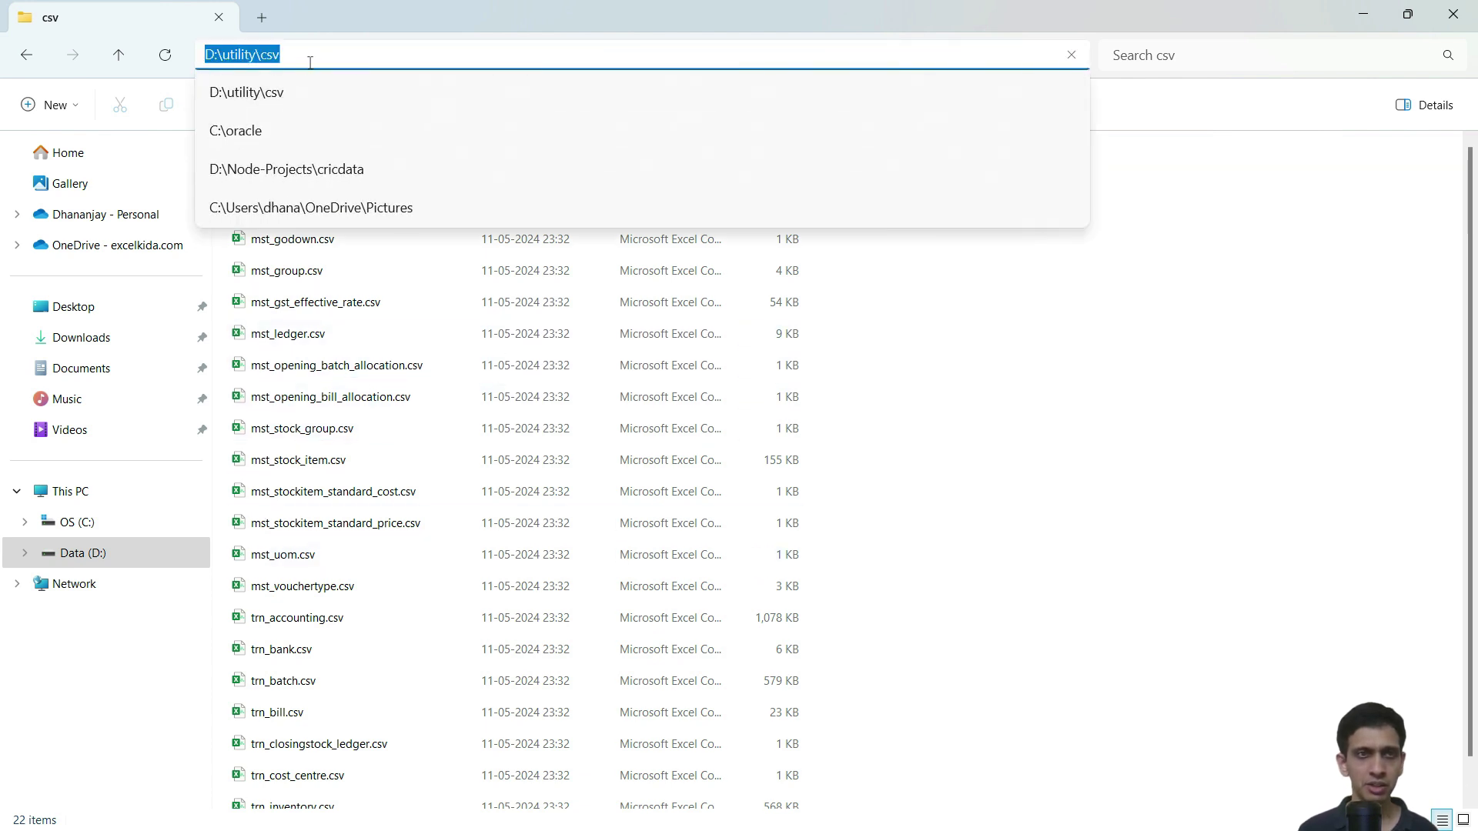
pyautogui.click(1313, 397)
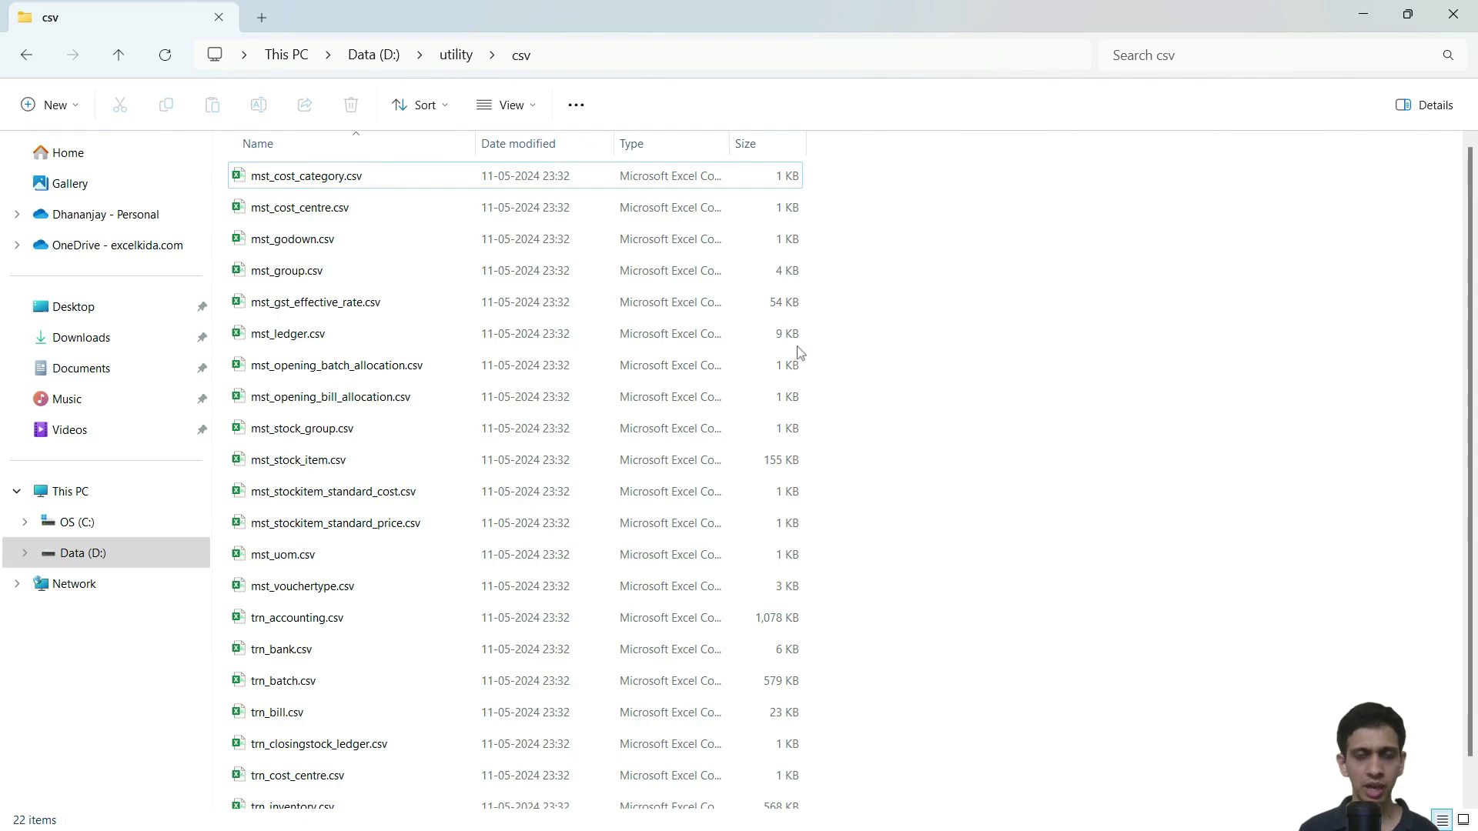
# Switch to the blank Excel workbook, start a Text/CSV data import and go to the D:\utility\csv folder.
pyautogui.hotkey('alt', 'Tab')
pyautogui.click(557, 485)
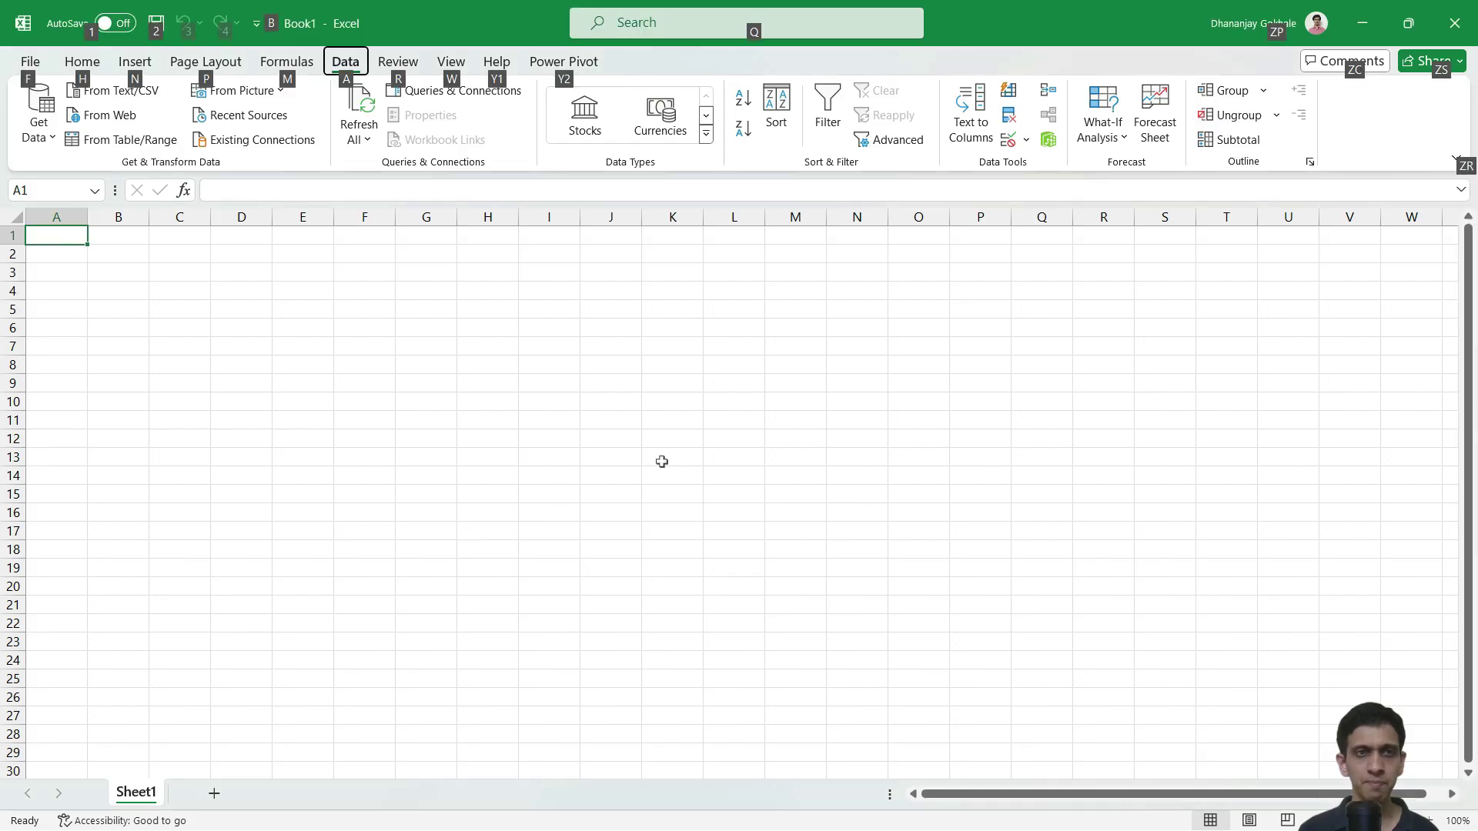
pyautogui.click(31, 238)
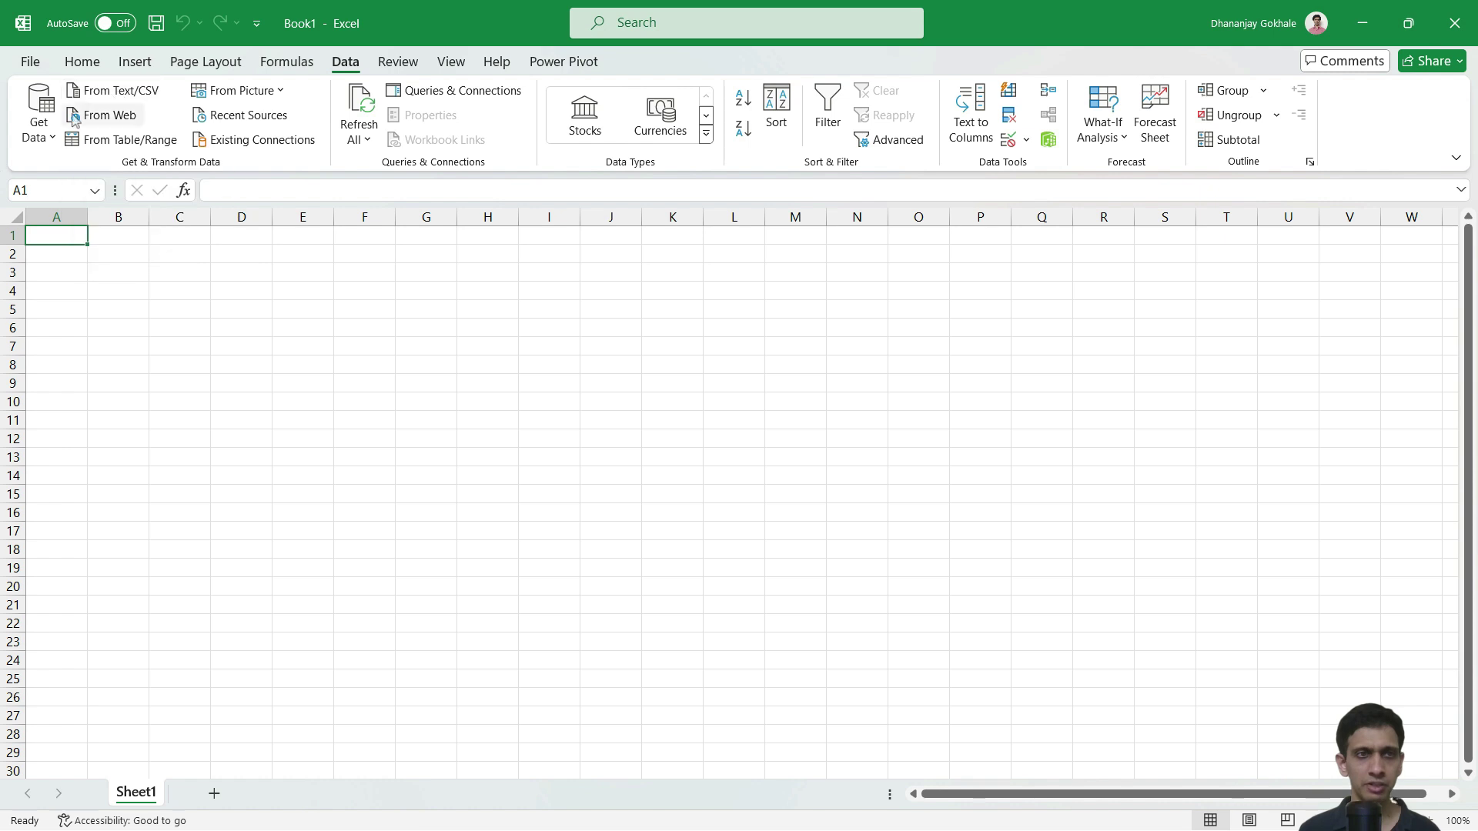
pyautogui.click(39, 135)
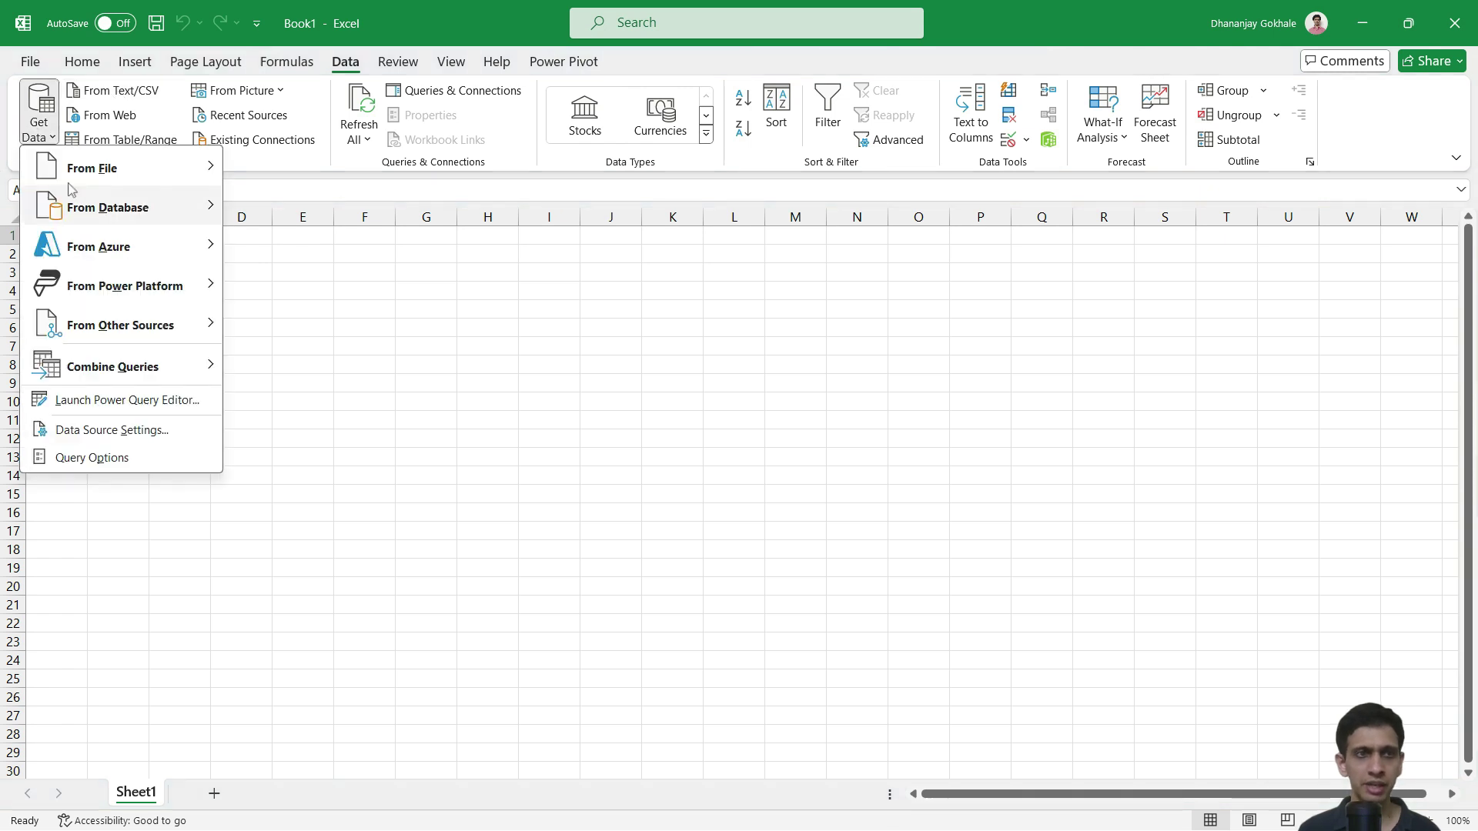
pyautogui.moveTo(141, 170)
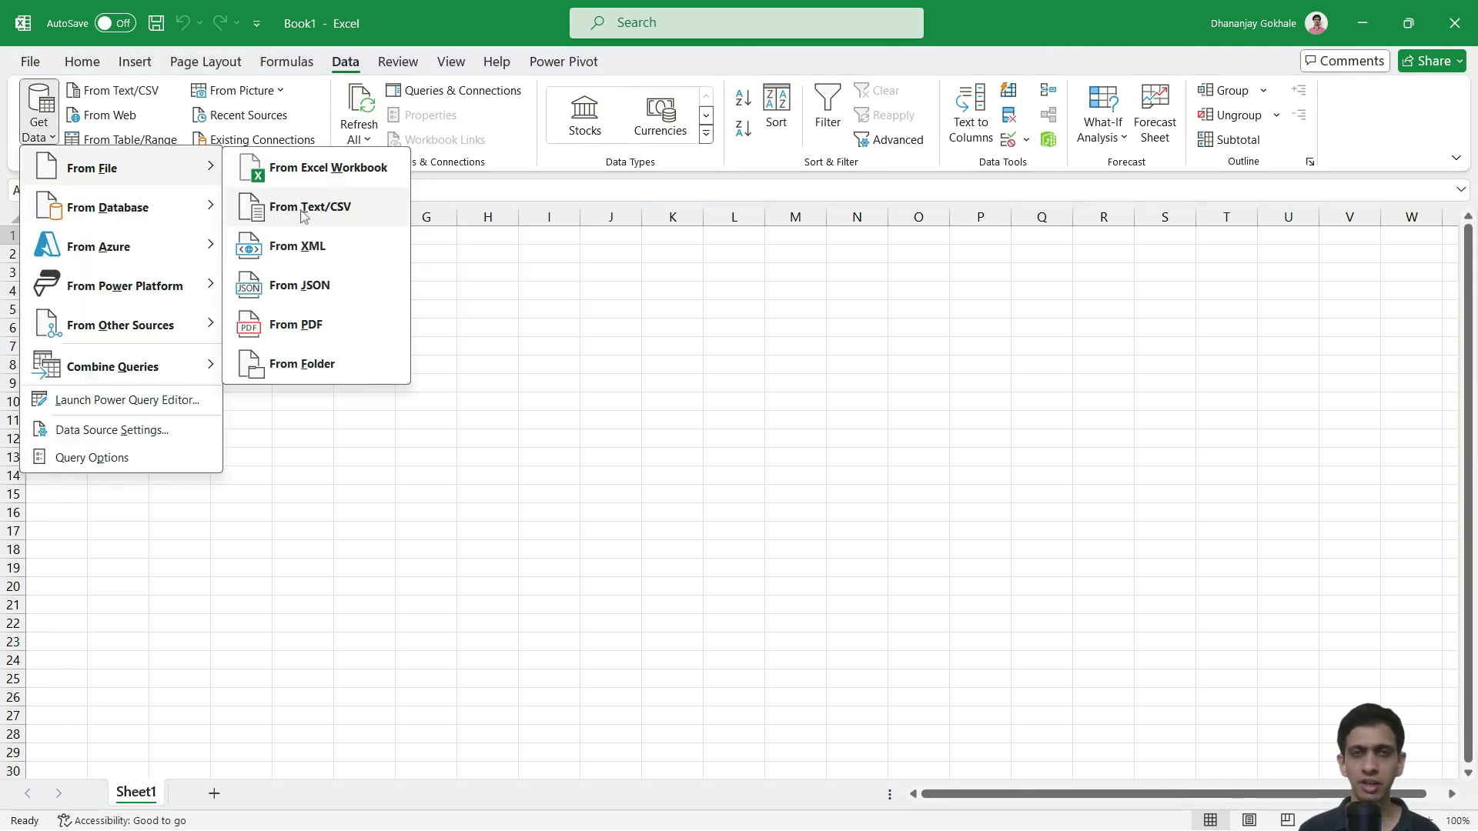
pyautogui.click(303, 207)
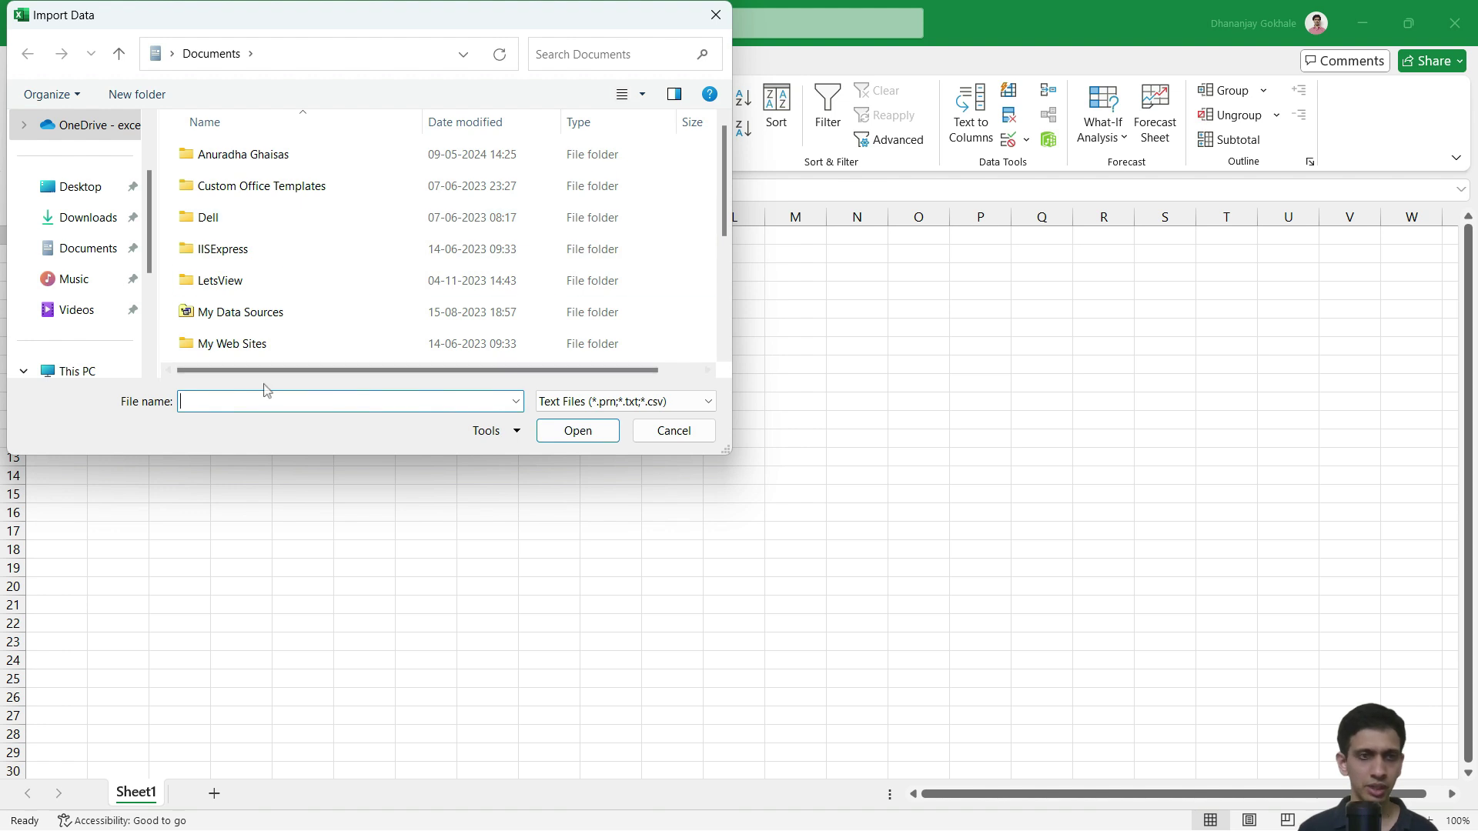
pyautogui.hotkey('ctrl', 'v')
pyautogui.press('Return')
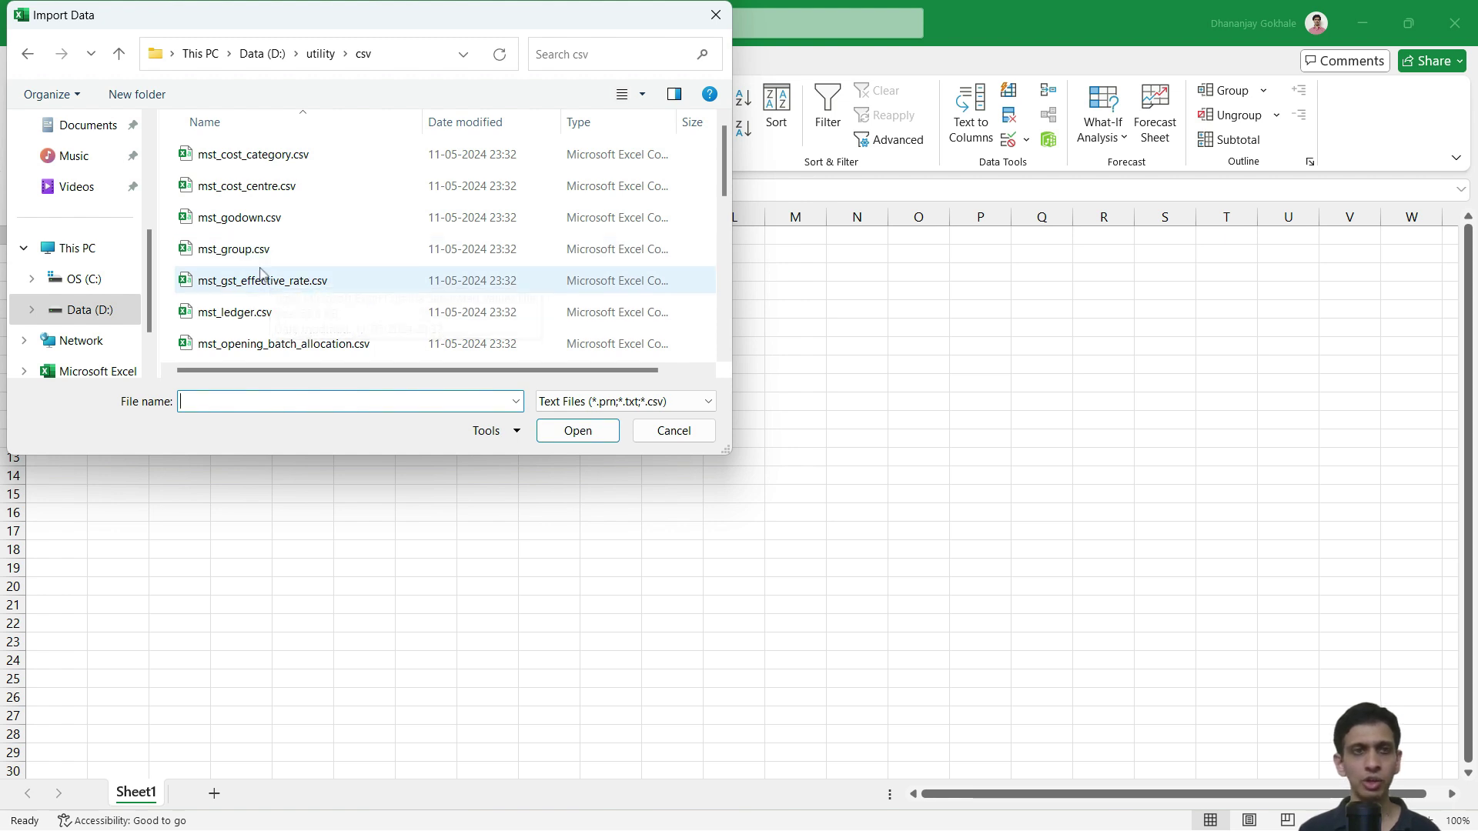
# Import mst_group.csv and load its data as a table on a new worksheet.
pyautogui.click(269, 227)
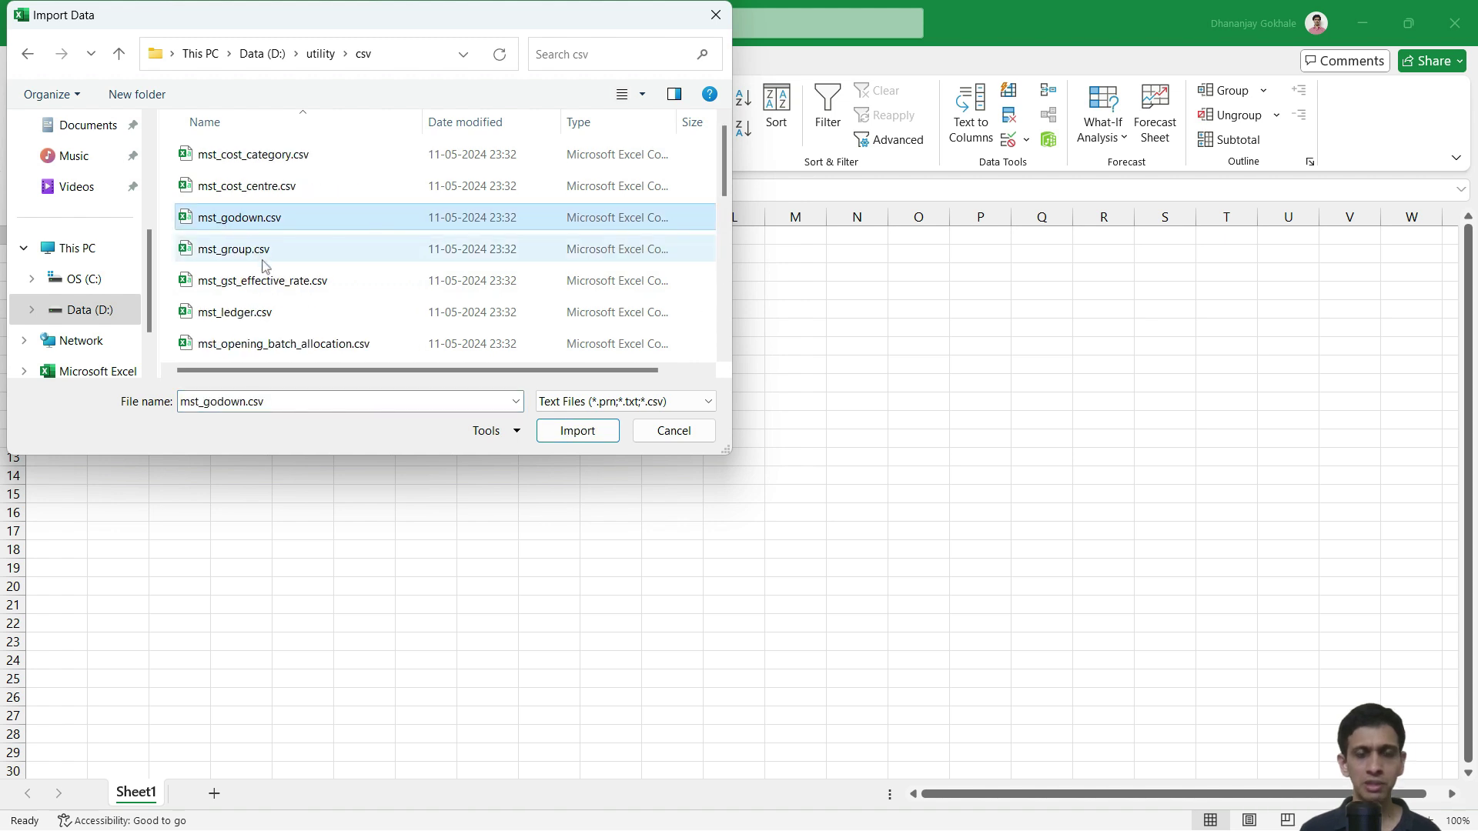
pyautogui.scroll(-5, 250, 242)
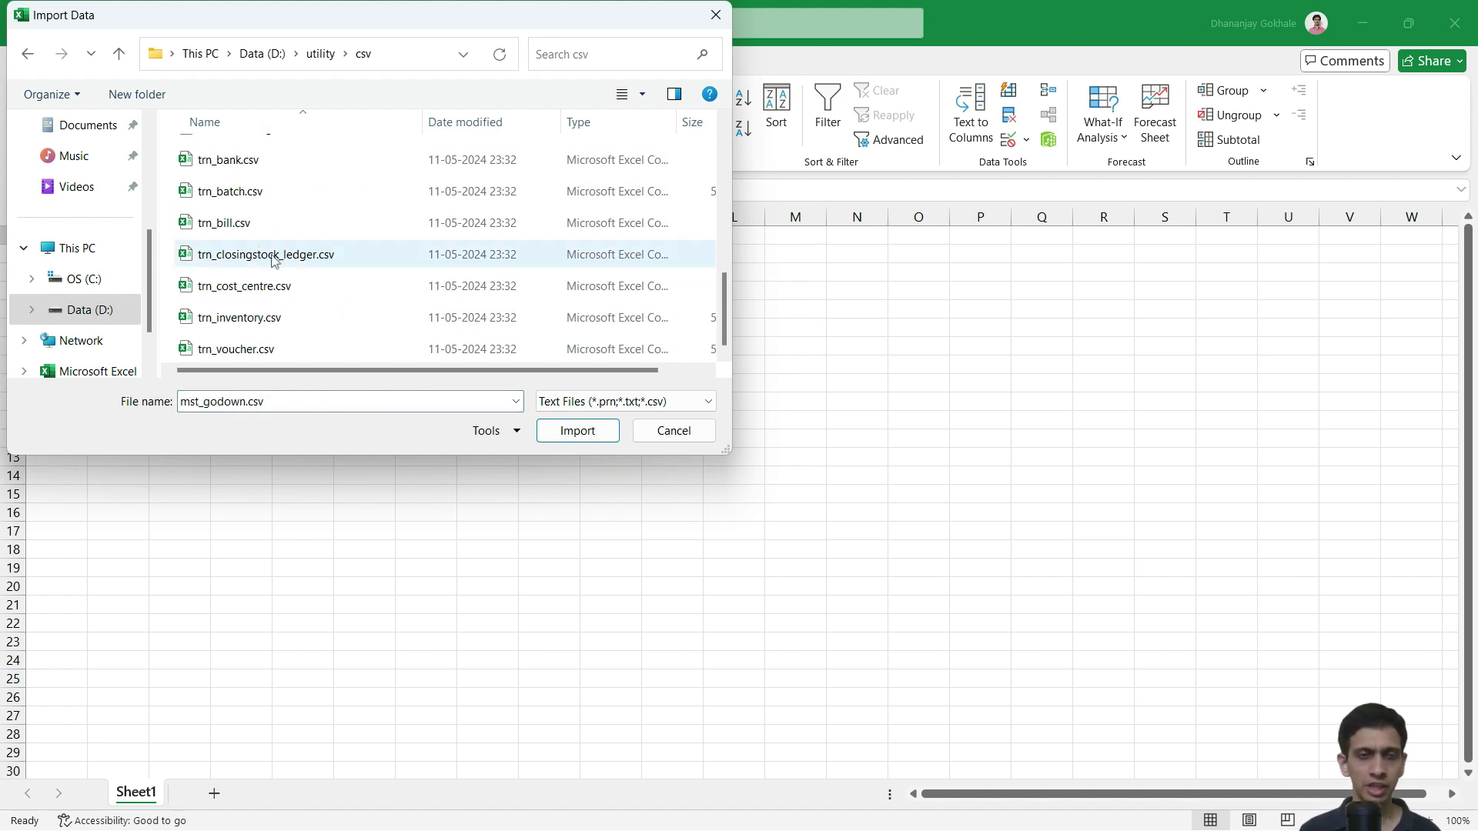
pyautogui.scroll(5, 300, 264)
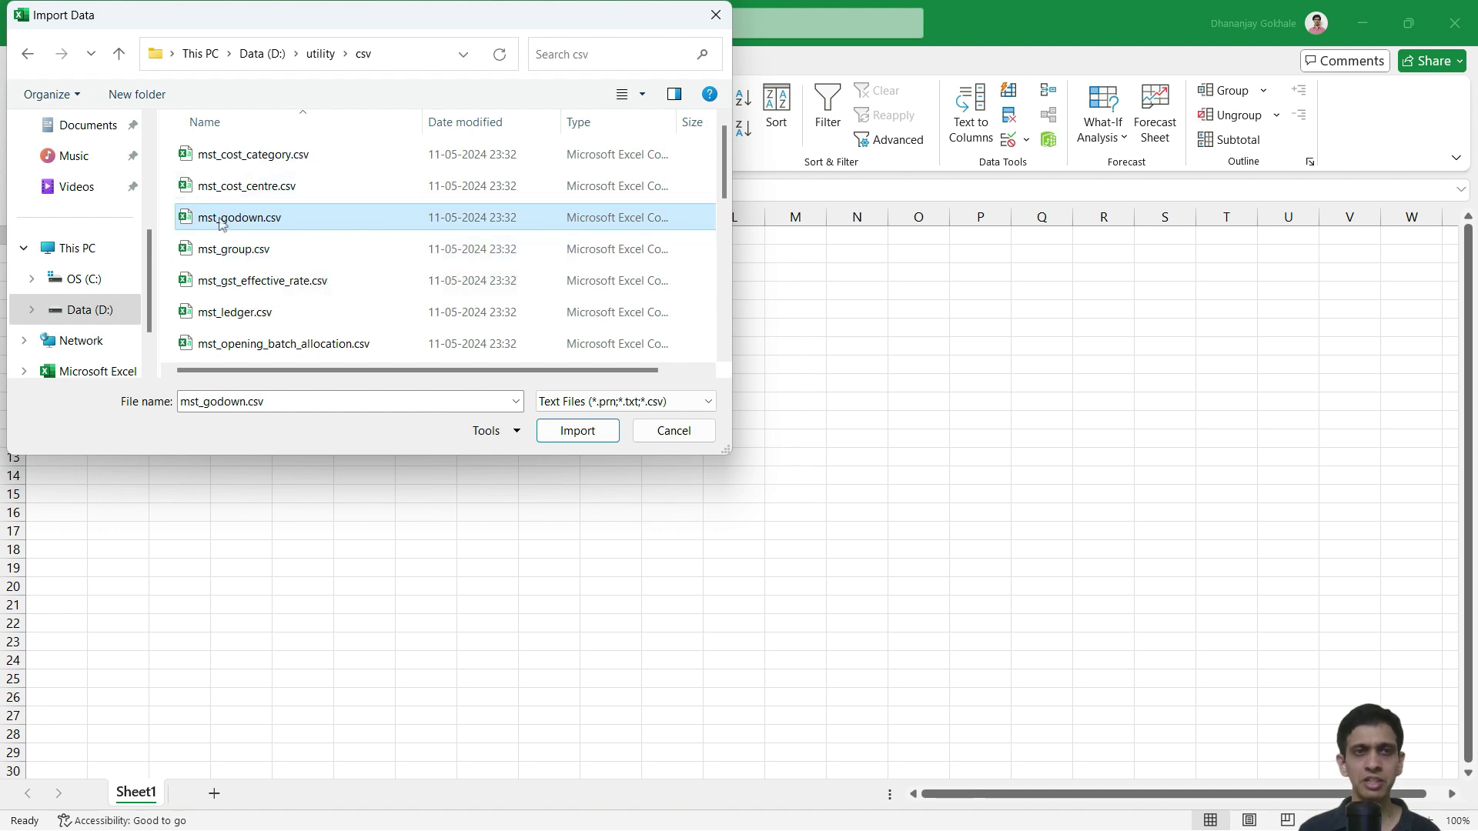
pyautogui.scroll(-5, 227, 239)
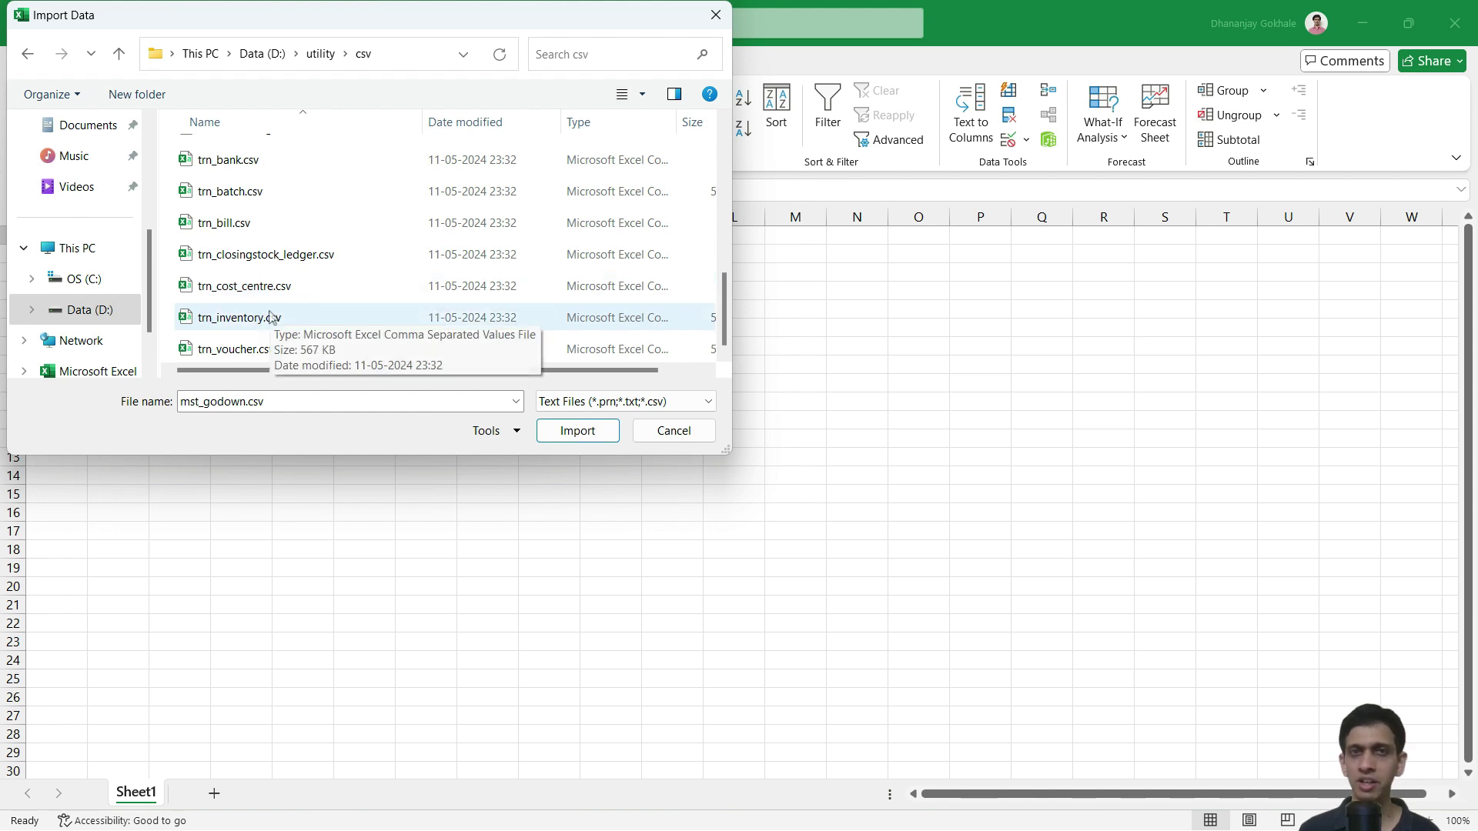
pyautogui.scroll(5, 286, 290)
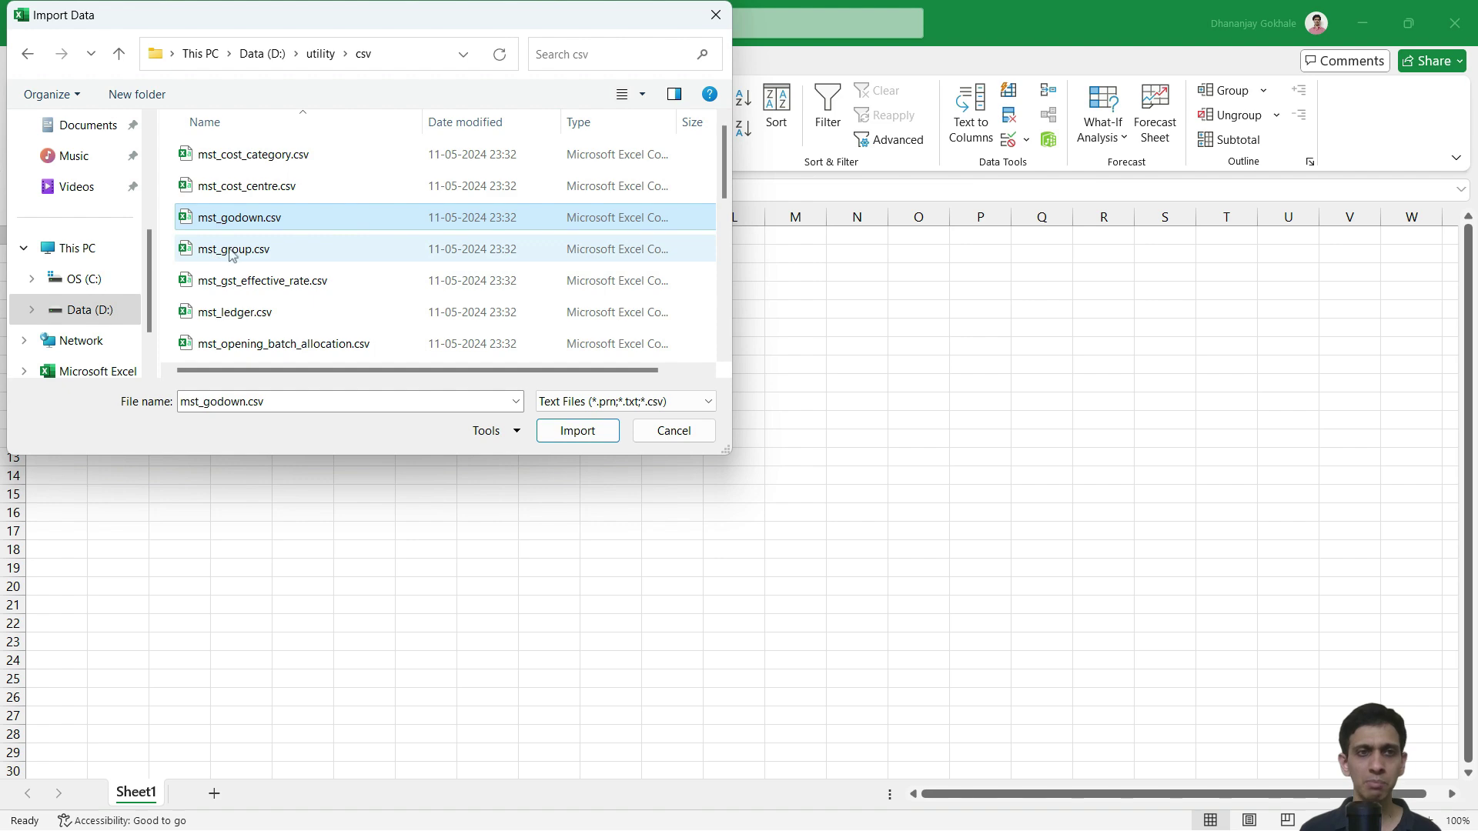
pyautogui.click(233, 251)
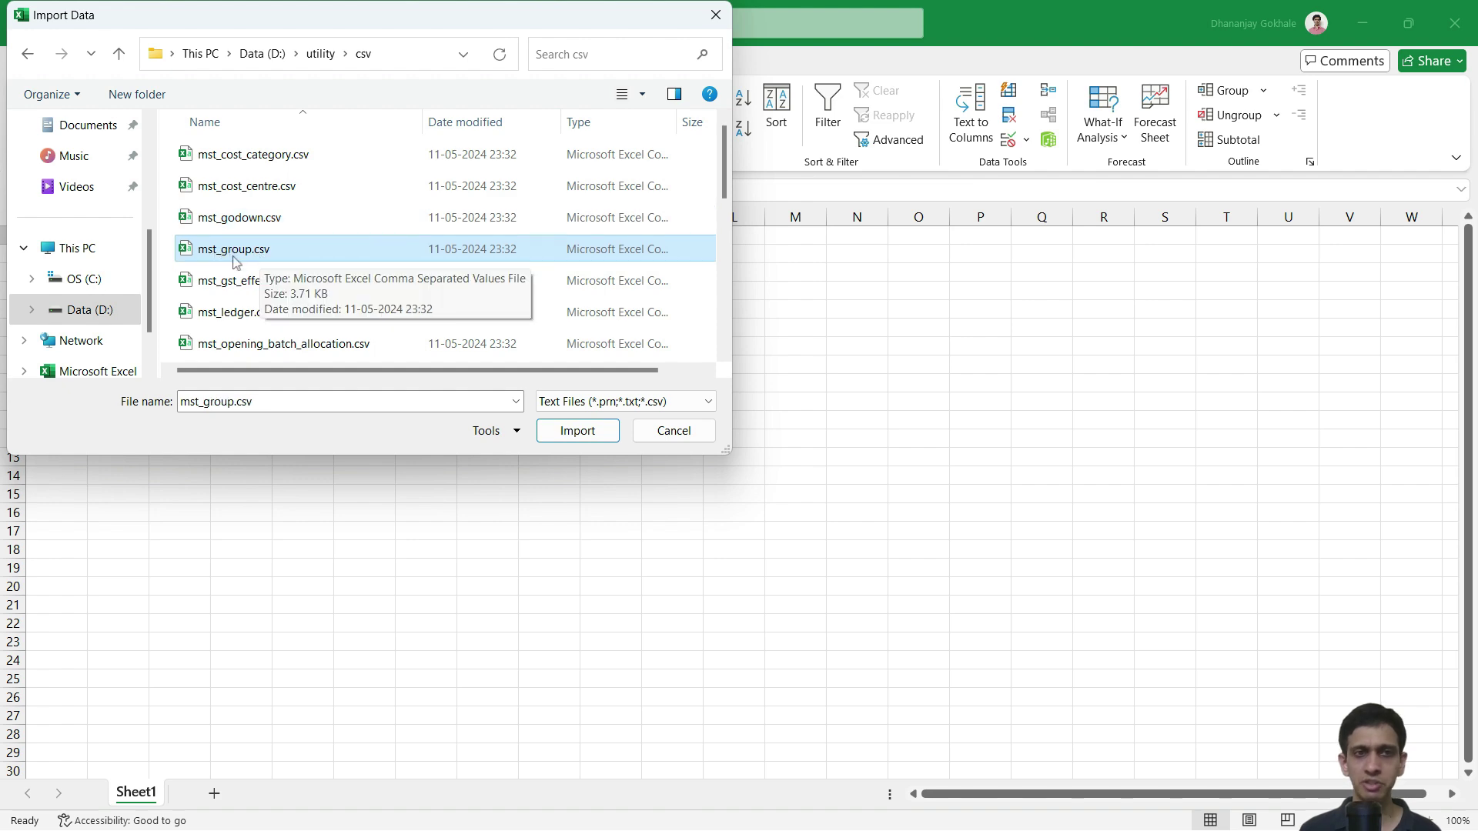
pyautogui.click(578, 432)
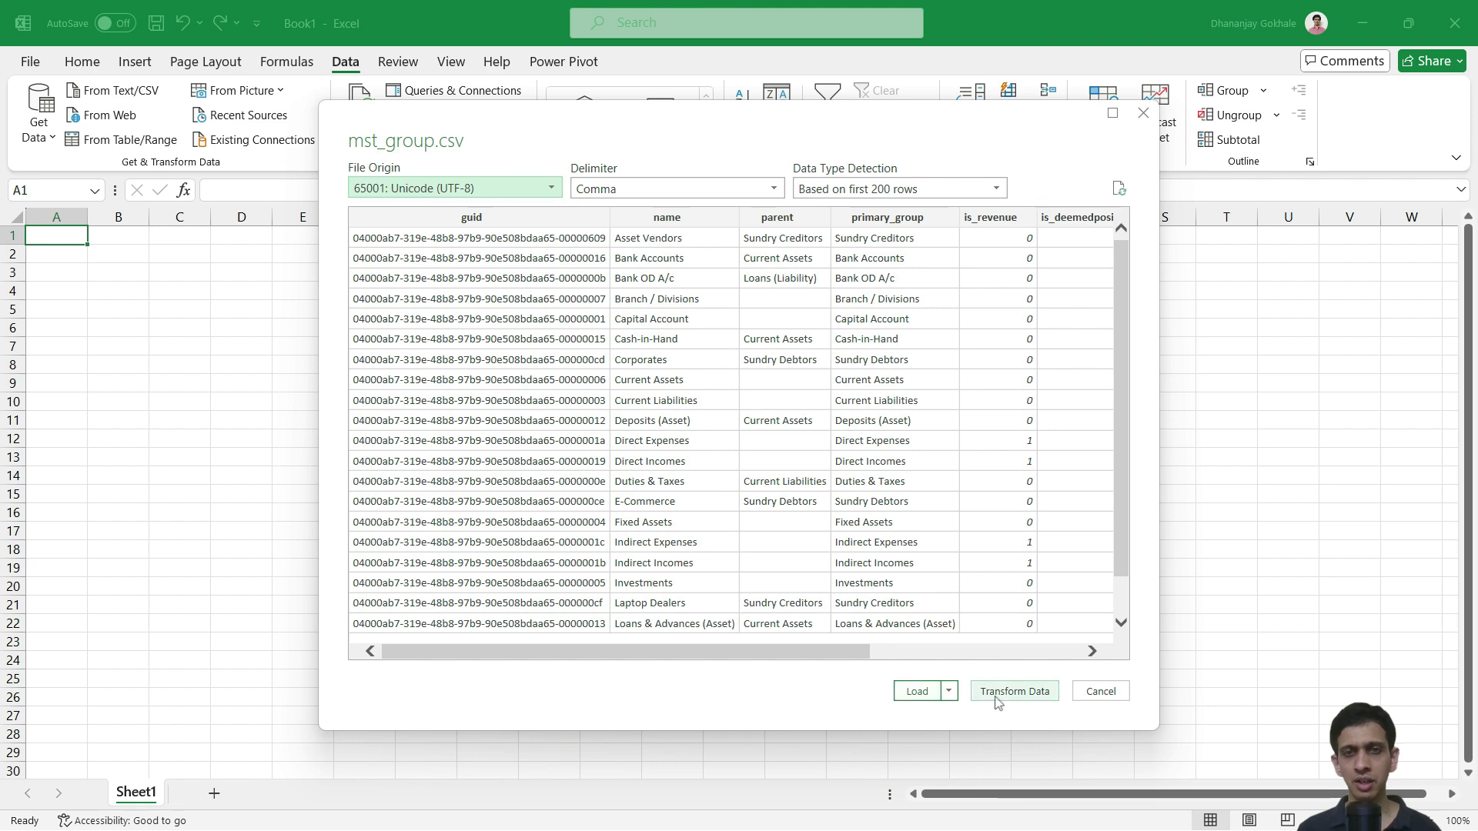
pyautogui.click(918, 693)
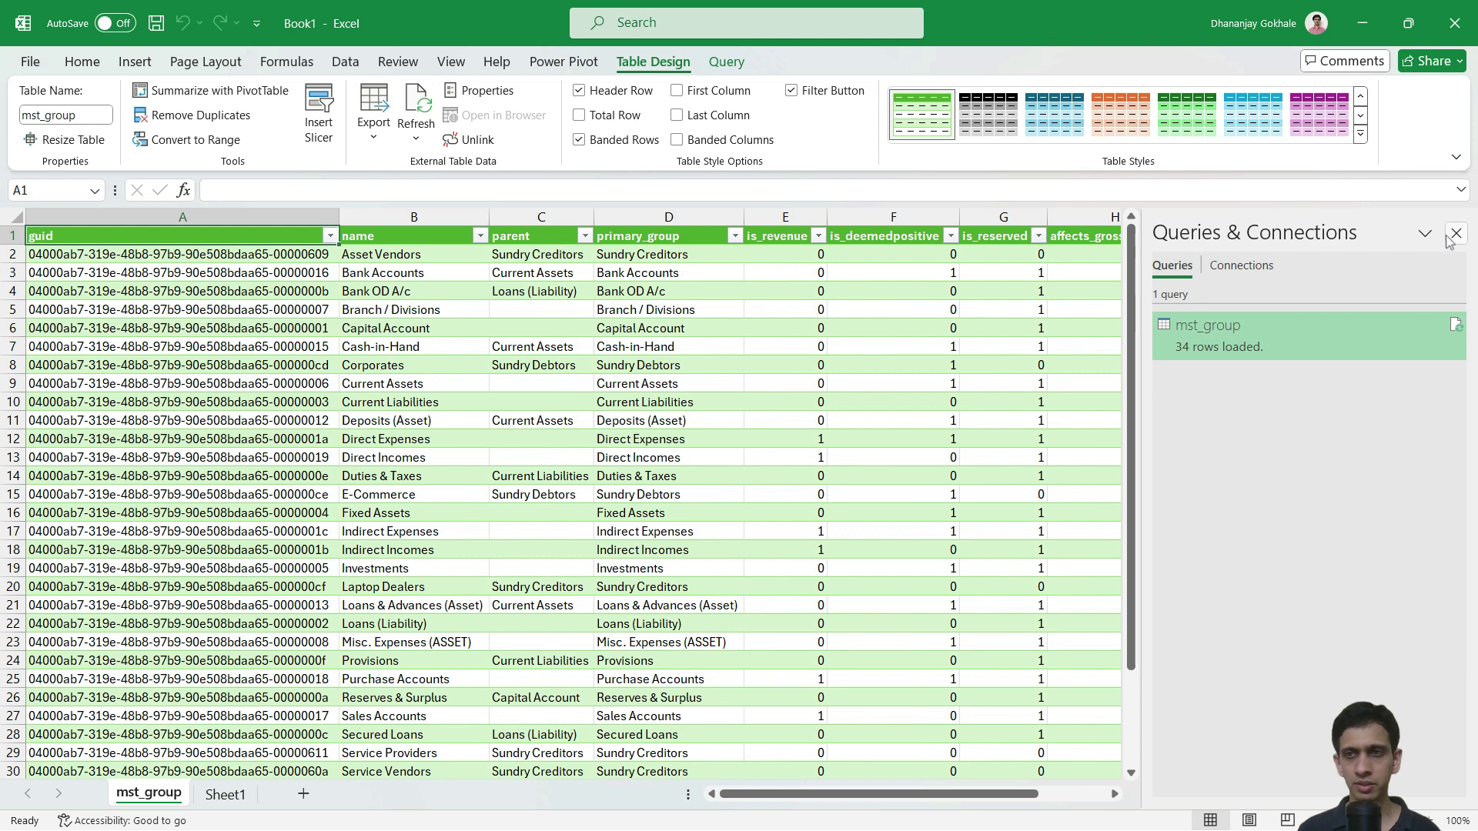
pyautogui.click(199, 323)
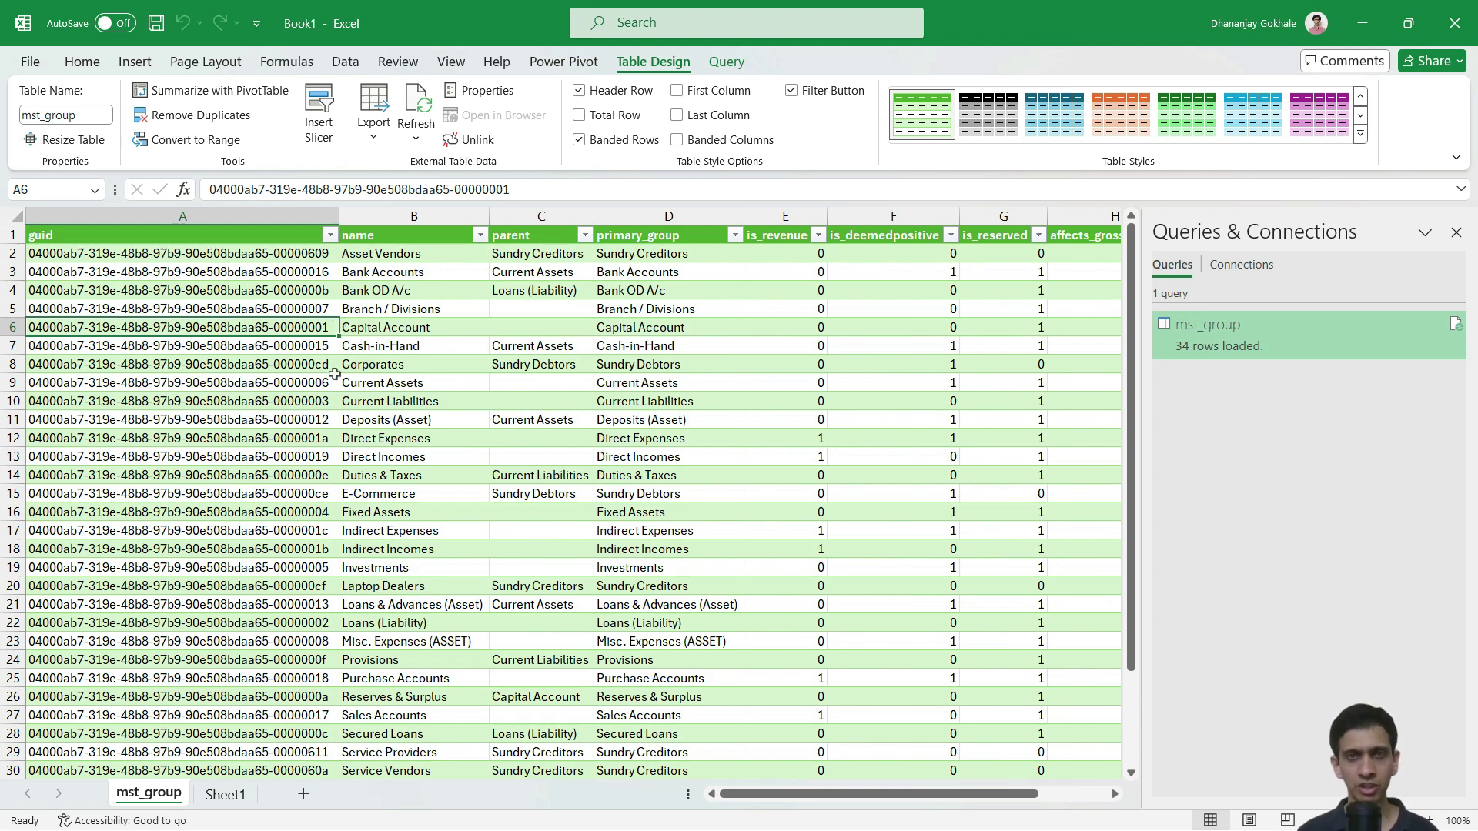
# Switch to TallyPrime and open the Statistics report for Techno Traders Ltd.
pyautogui.hotkey('alt', 'Tab')
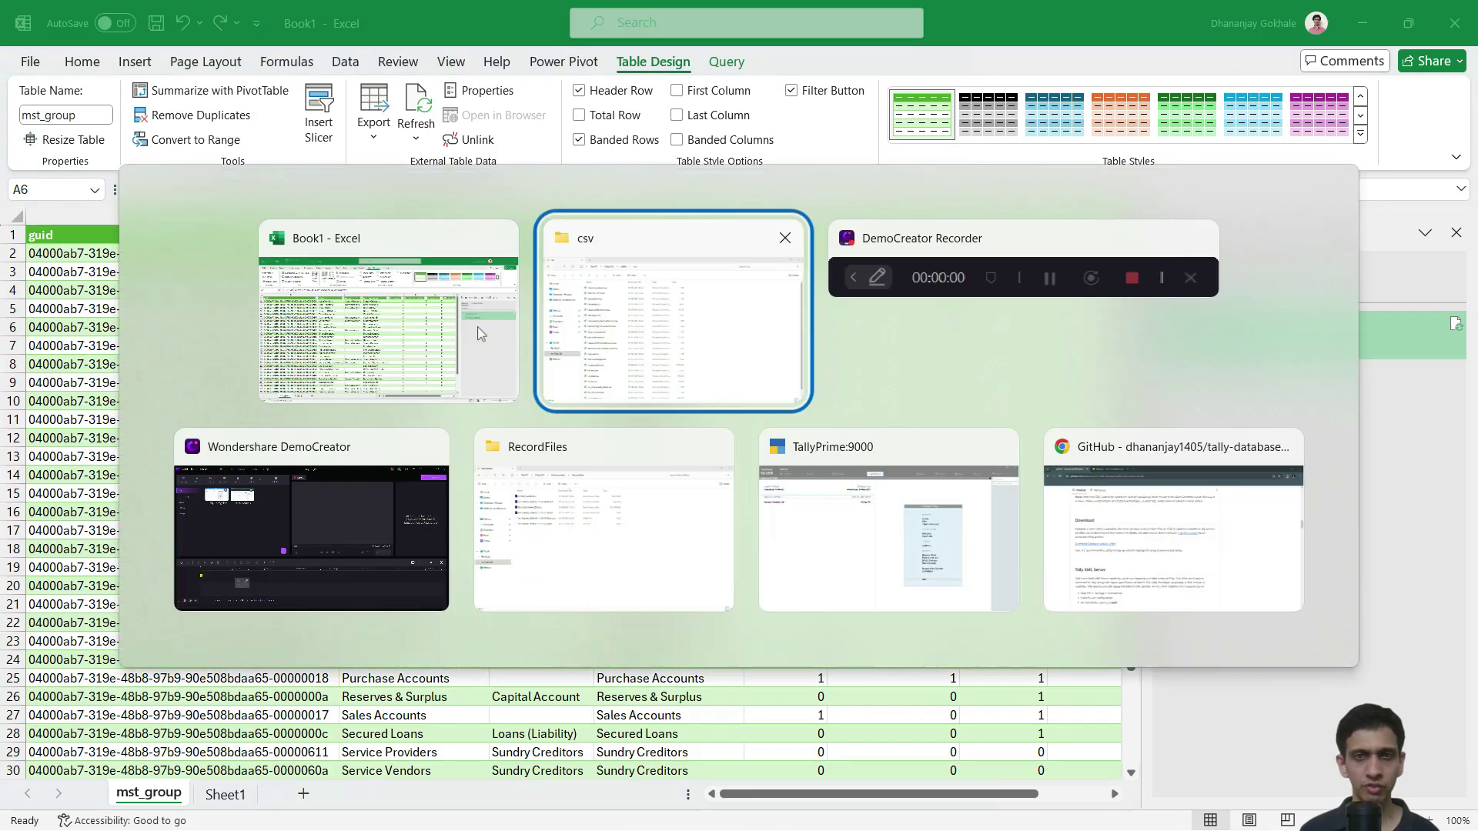
pyautogui.click(915, 538)
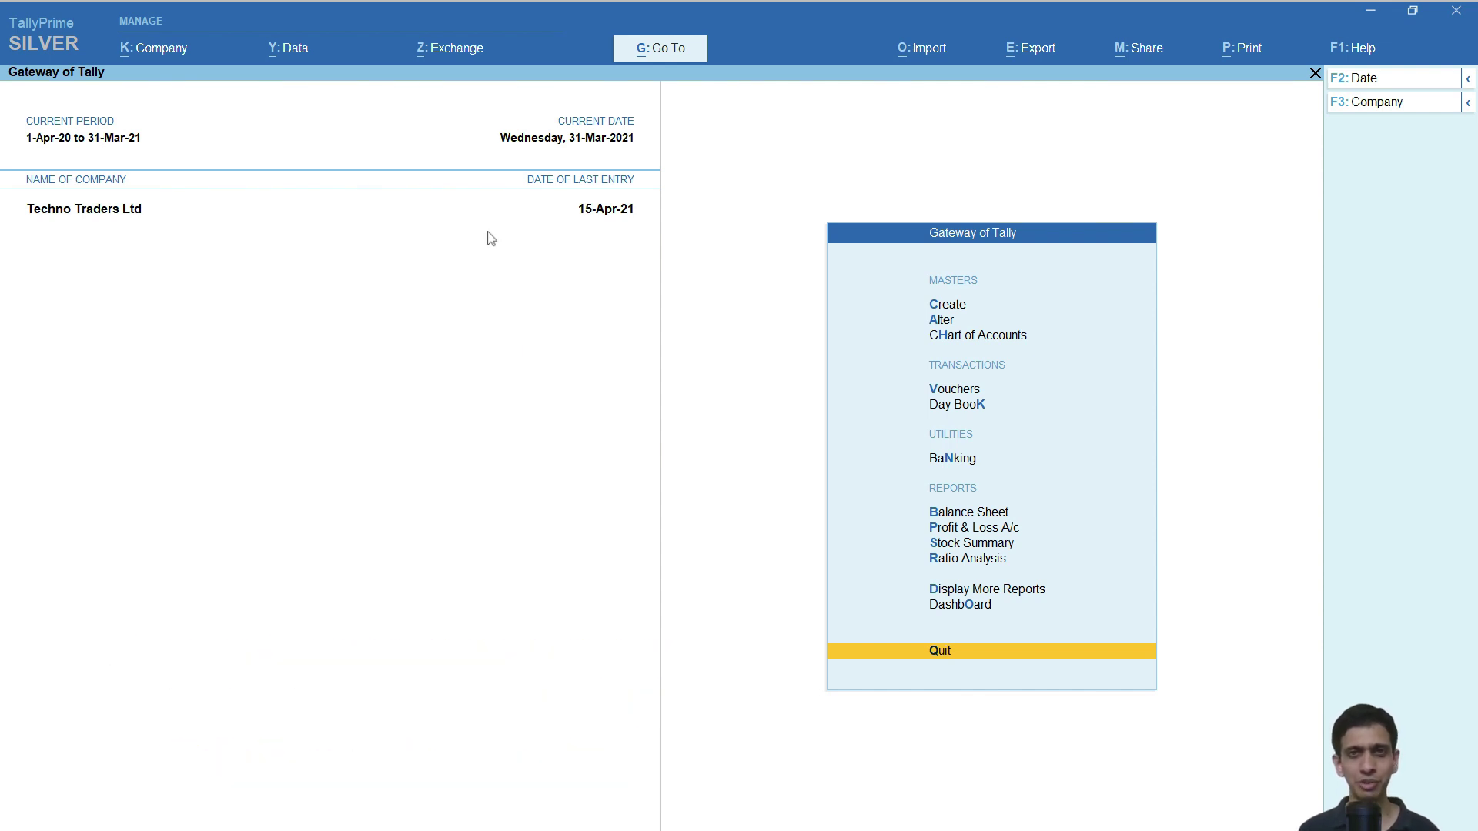
pyautogui.press('Down')
pyautogui.press('Up')
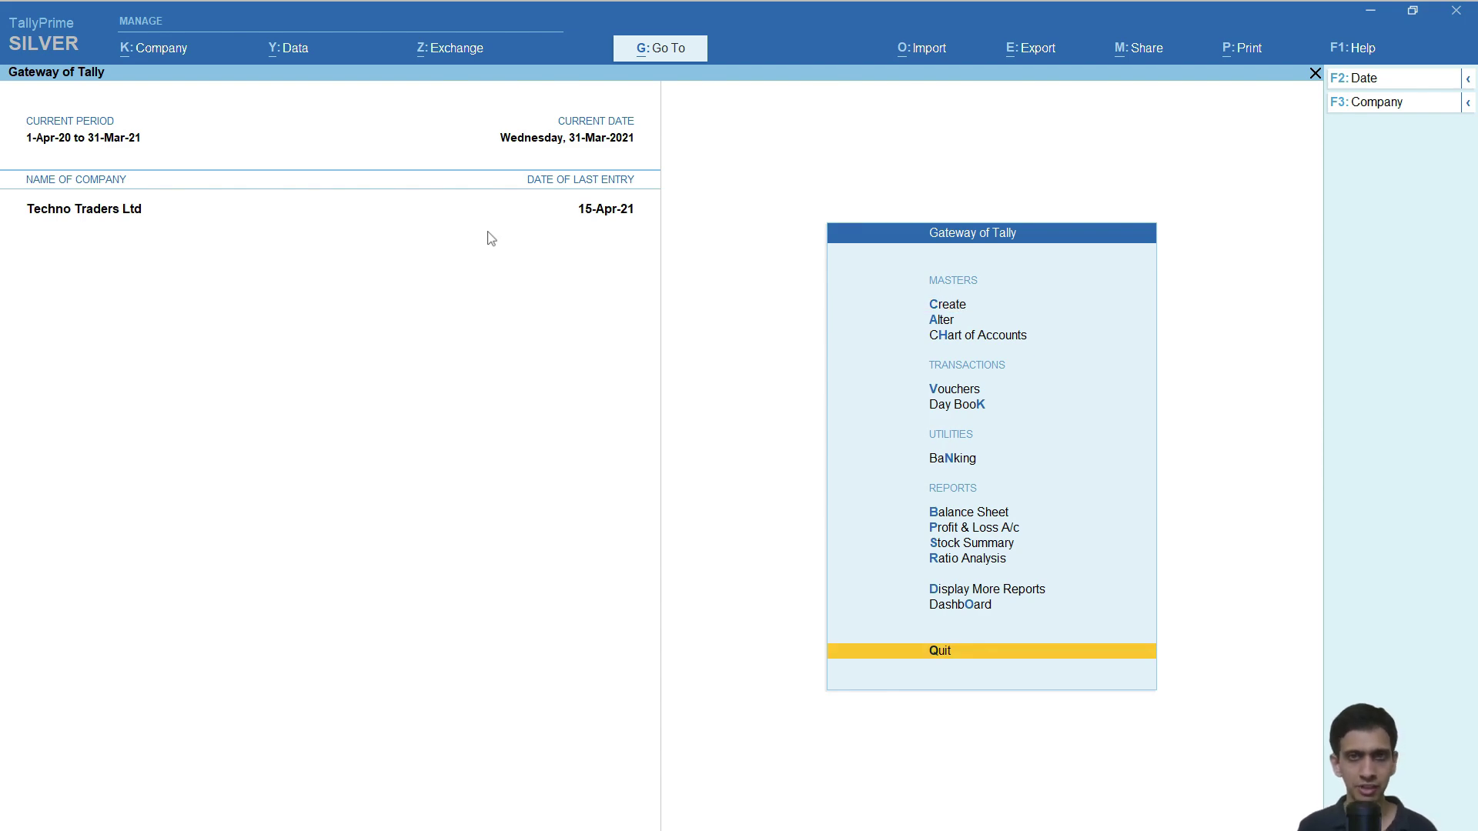
pyautogui.click(658, 54)
pyautogui.write('Statis')
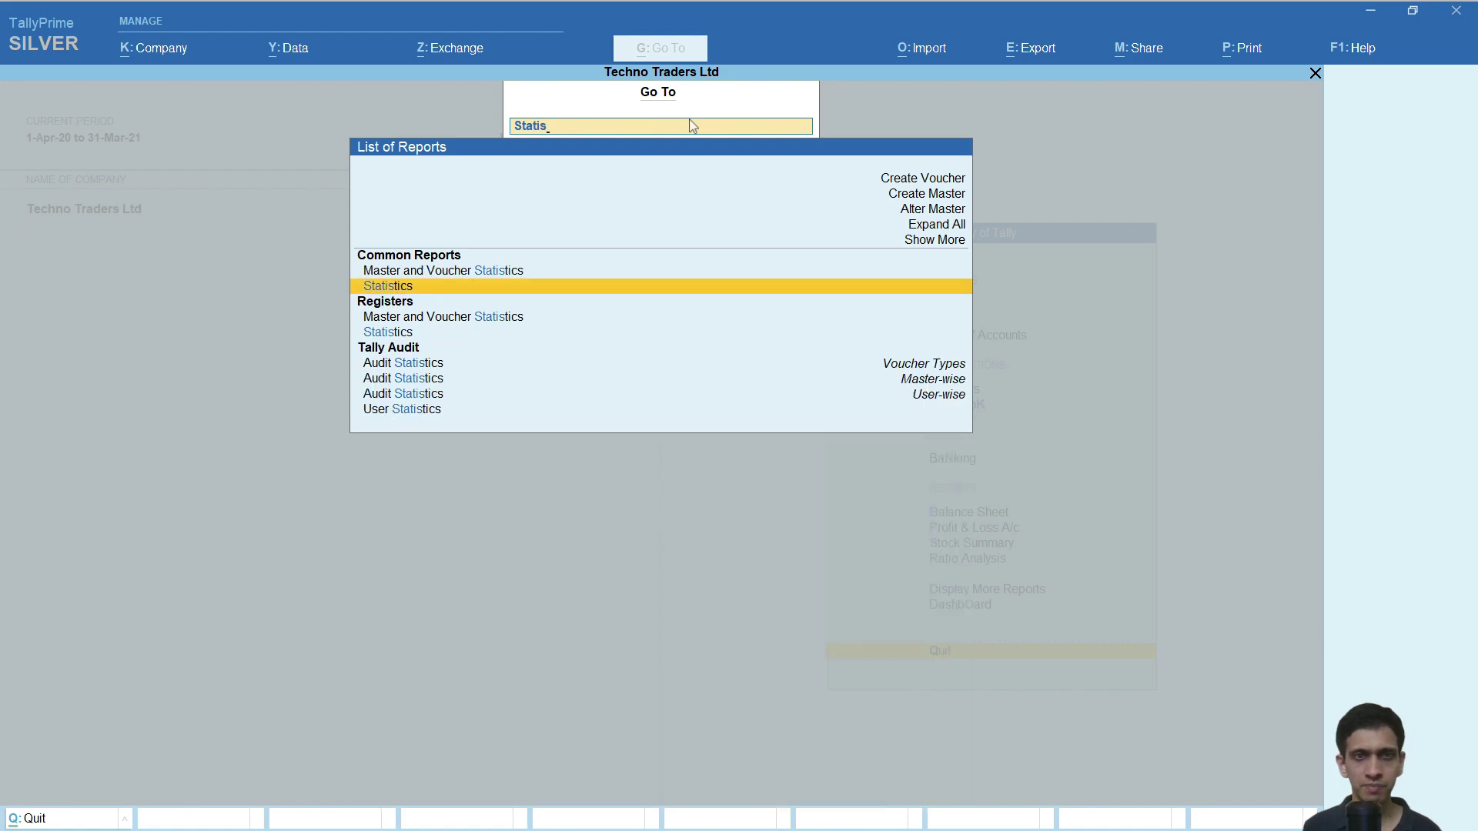
pyautogui.press('Return')
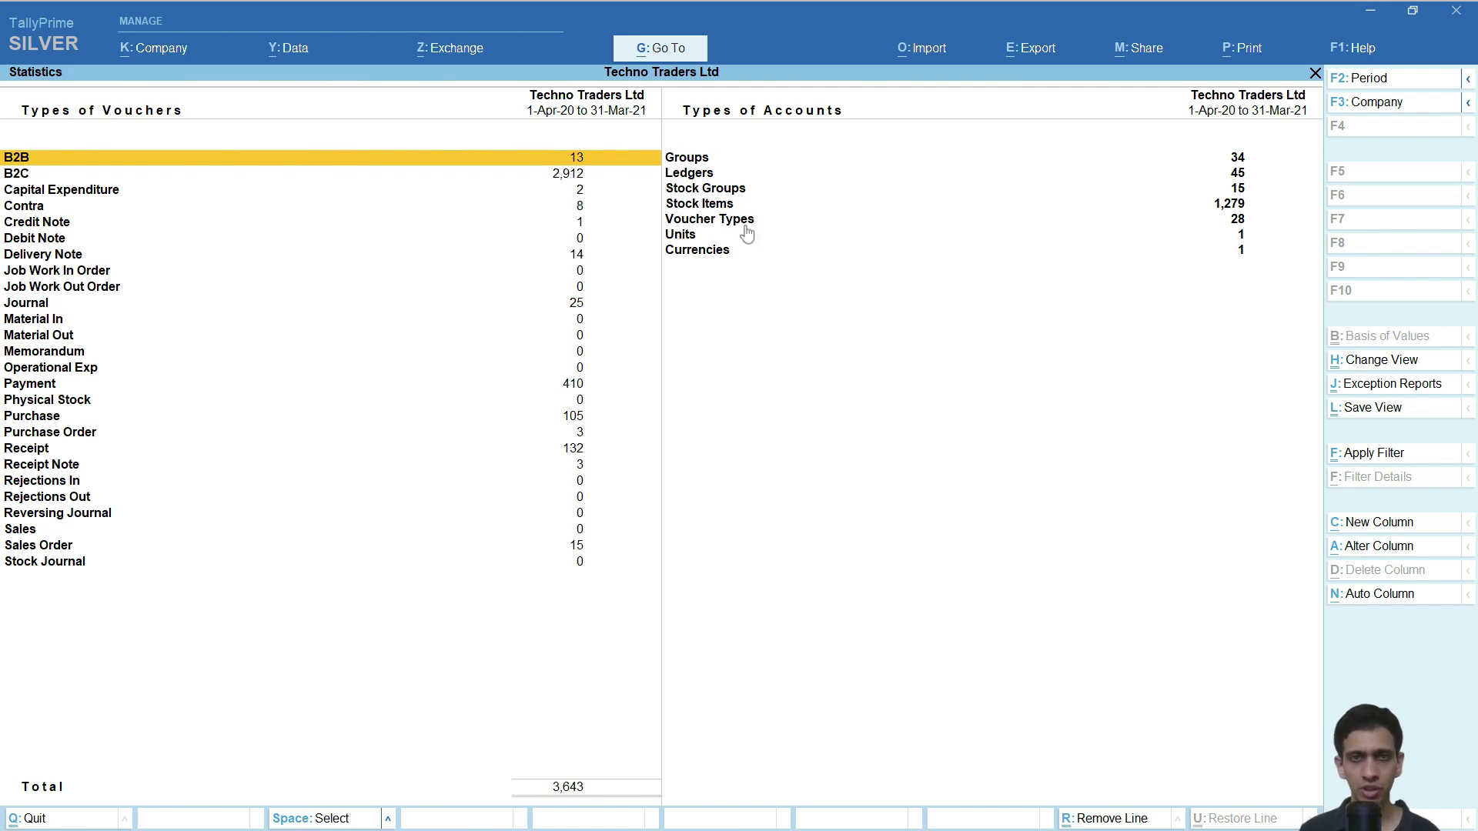
# Match mst_group.csv and mst_ledger.csv in the File Explorer csv folder with the Groups and Ledgers entries in TallyPrime's Statistics report.
pyautogui.hotkey('alt', 'Tab')
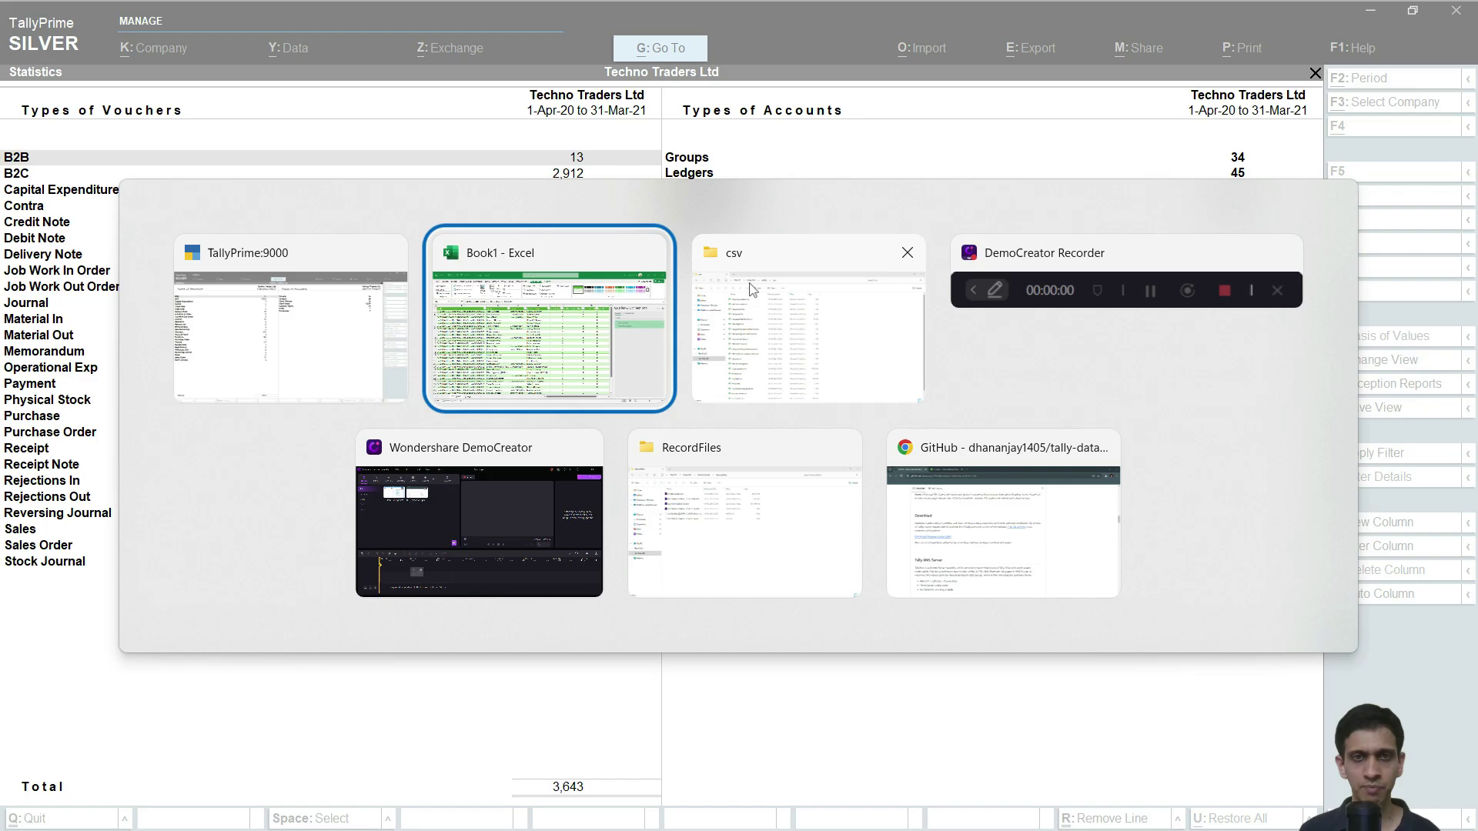
pyautogui.click(803, 332)
pyautogui.press('Escape')
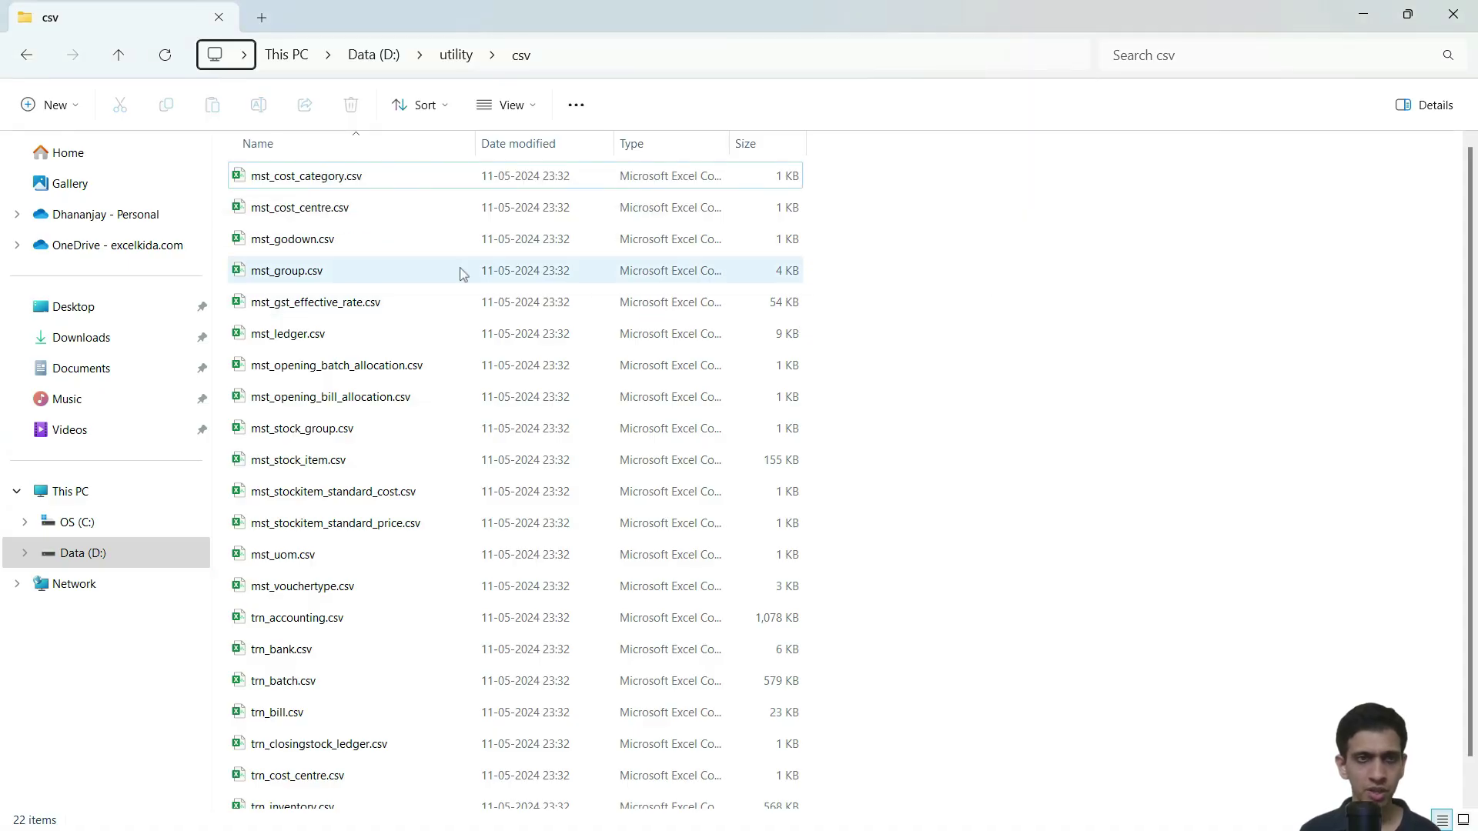
pyautogui.click(279, 275)
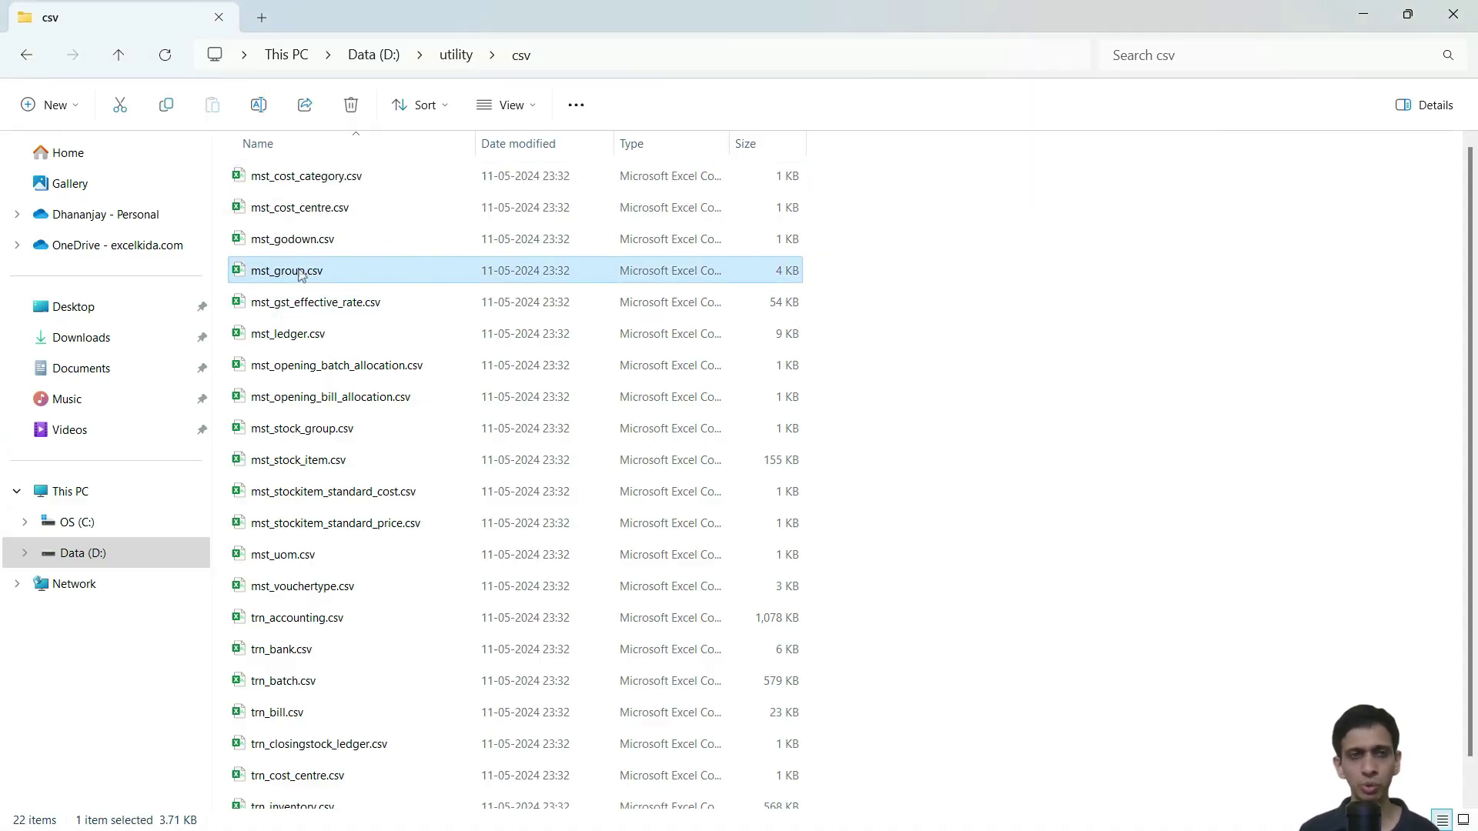
pyautogui.hotkey('alt', 'Tab')
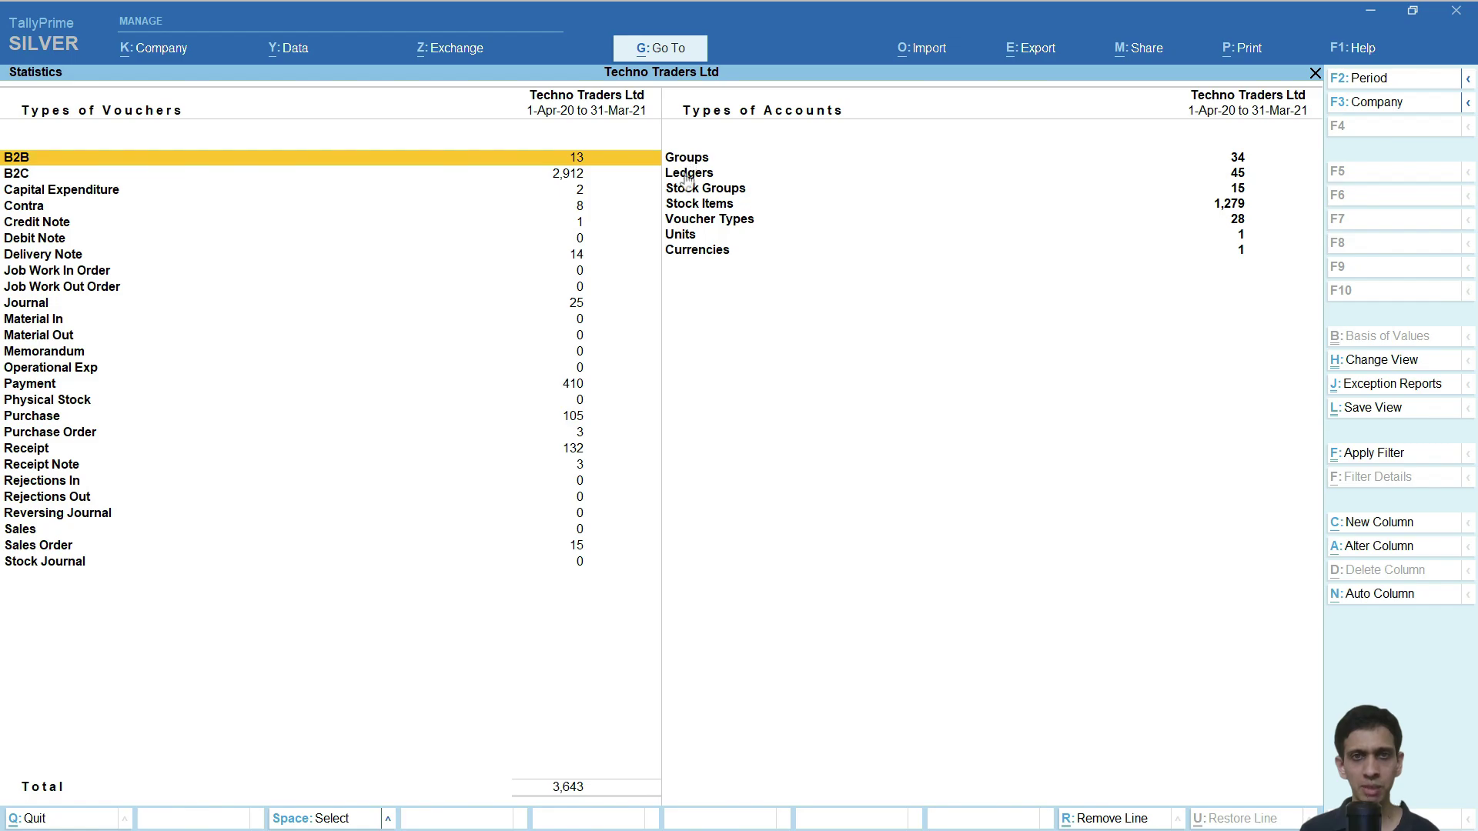
pyautogui.hotkey('alt', 'Tab')
pyautogui.click(287, 332)
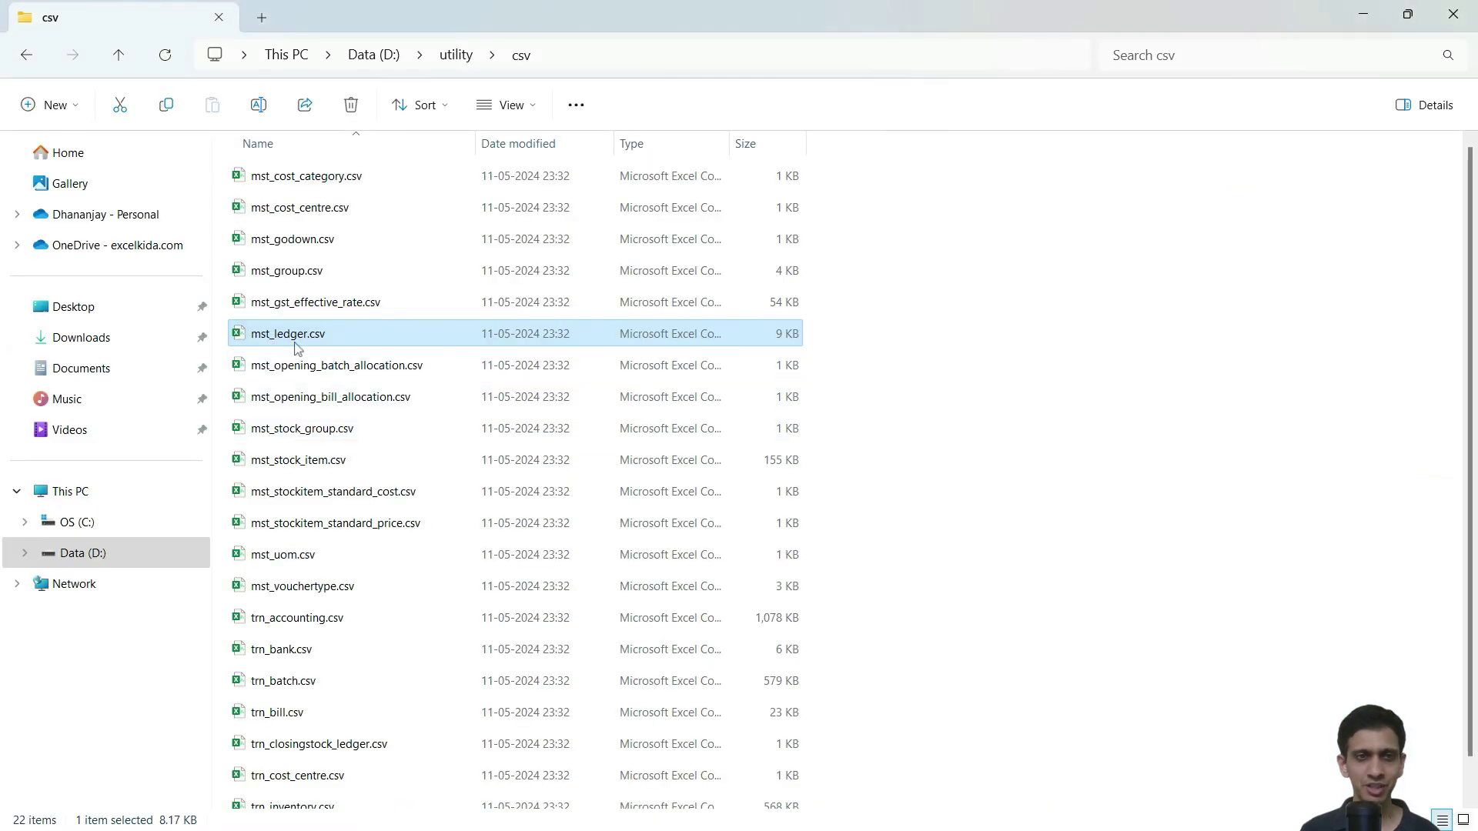
pyautogui.click(290, 310)
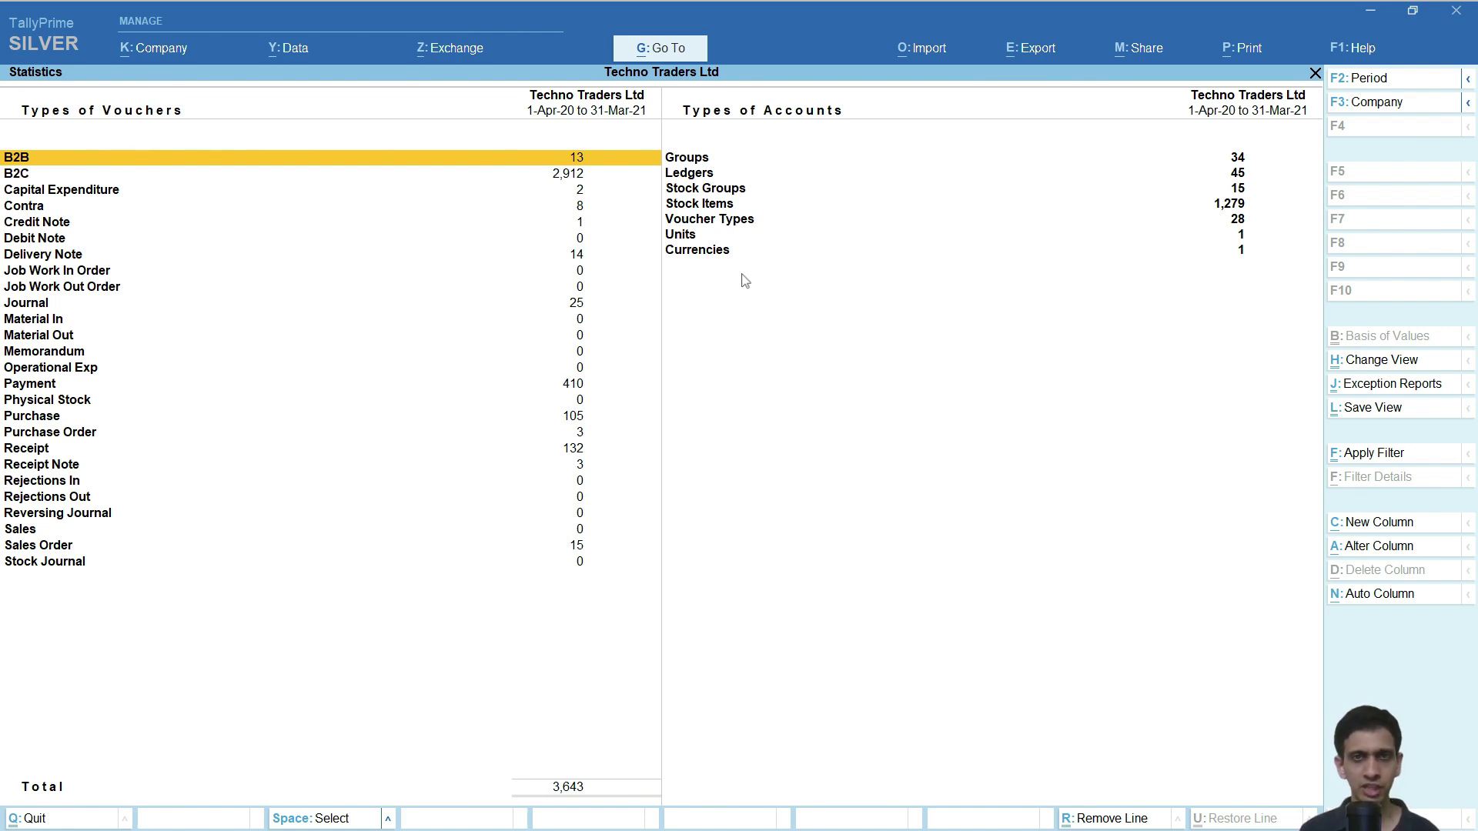
pyautogui.click(702, 164)
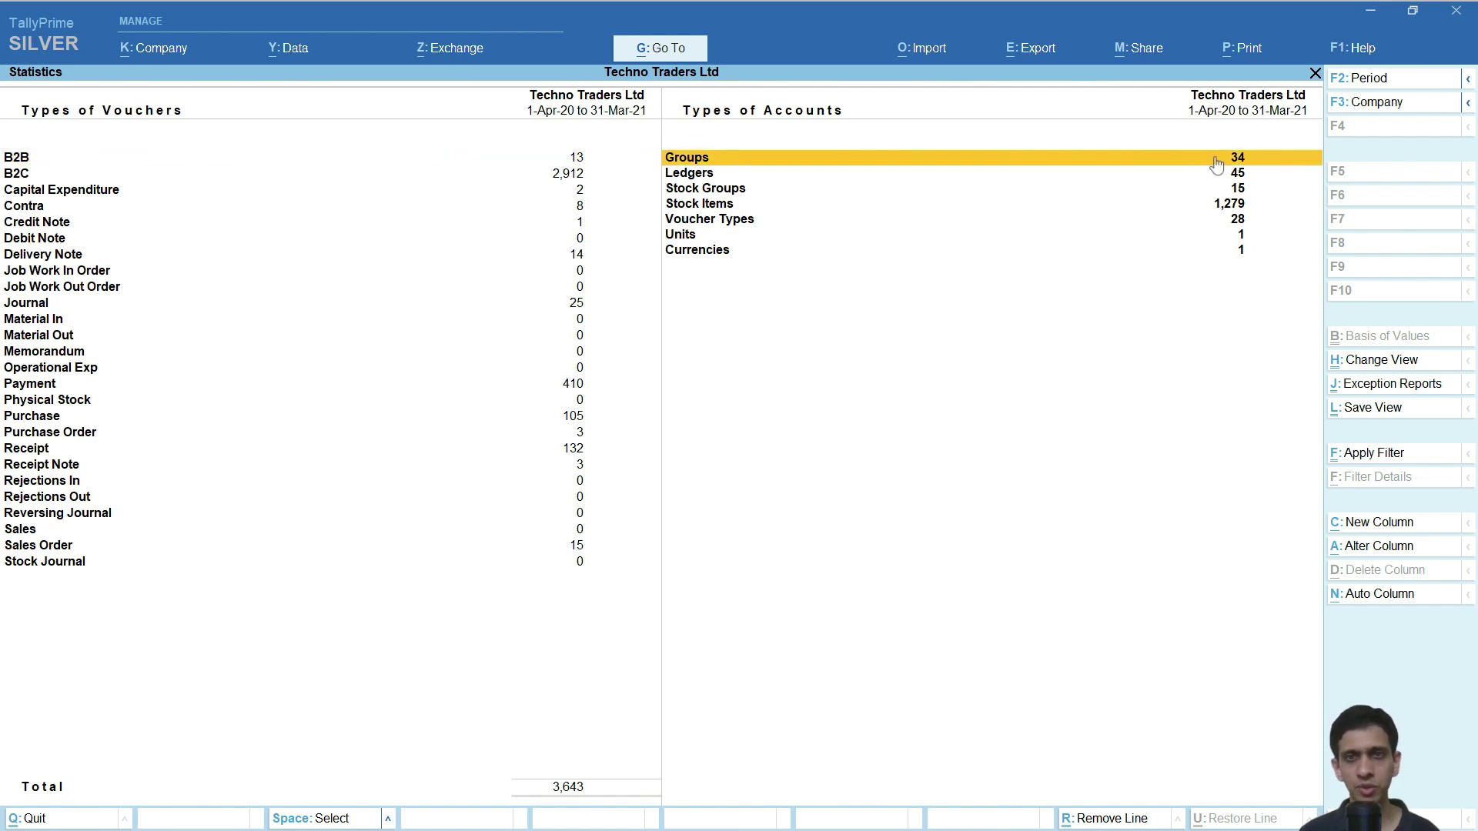
# Switch back to the Excel workbook and check the mst_group table's rows down to the last record against TallyPrime's group count.
pyautogui.hotkey('alt', 'Tab')
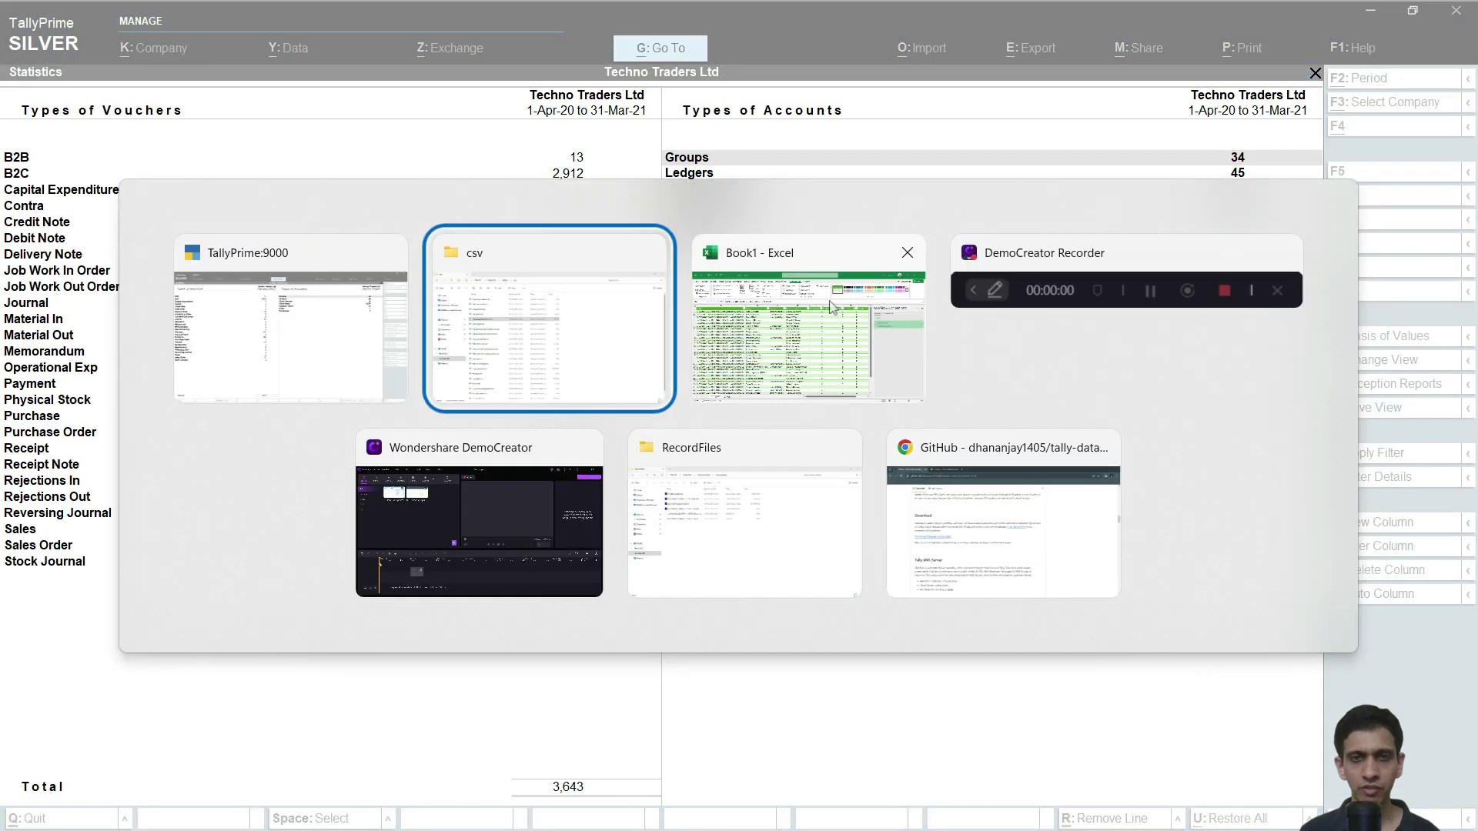
pyautogui.click(801, 312)
pyautogui.click(248, 256)
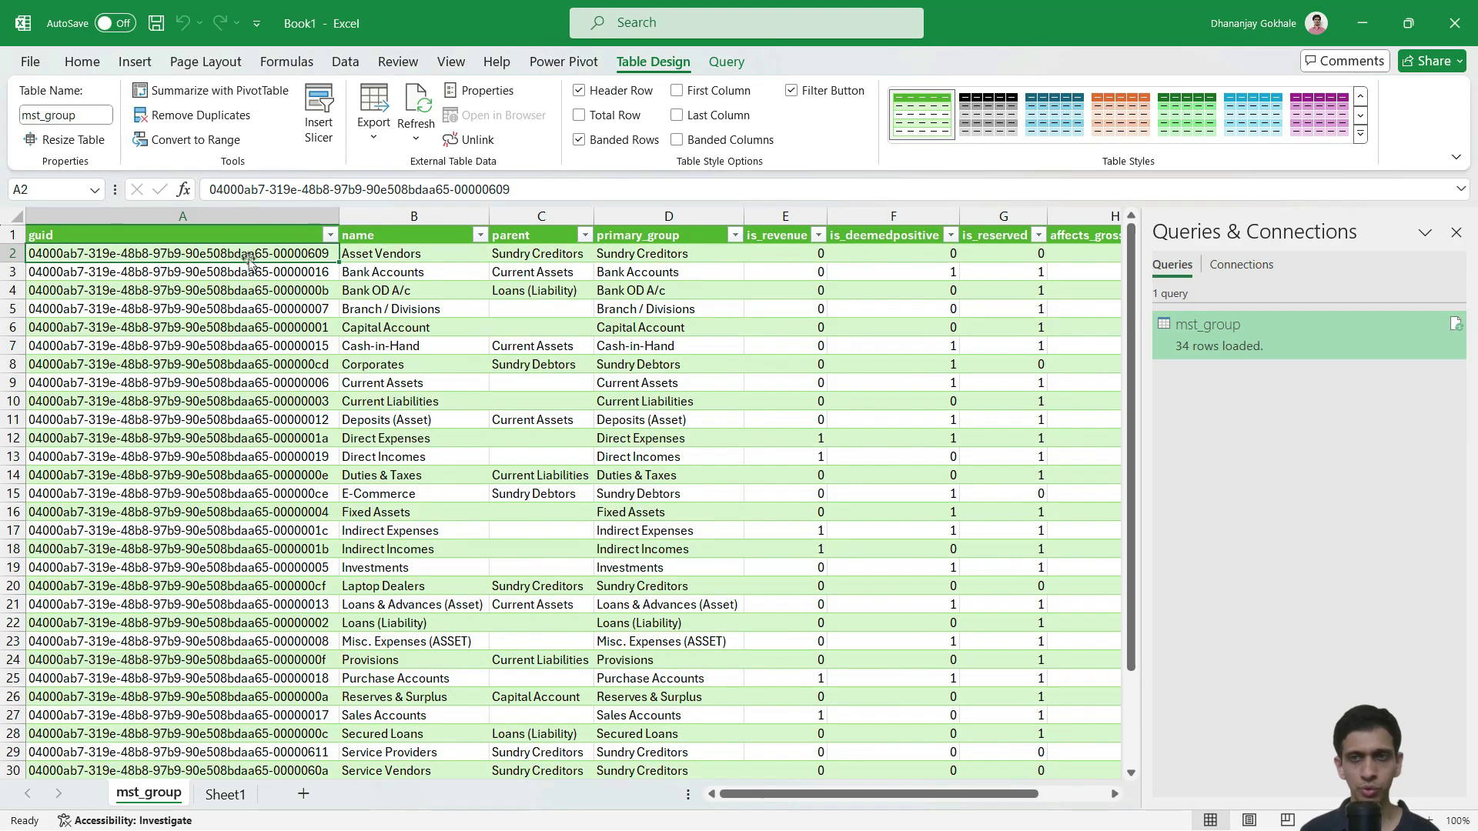
pyautogui.press('Down')
pyautogui.press('Down')
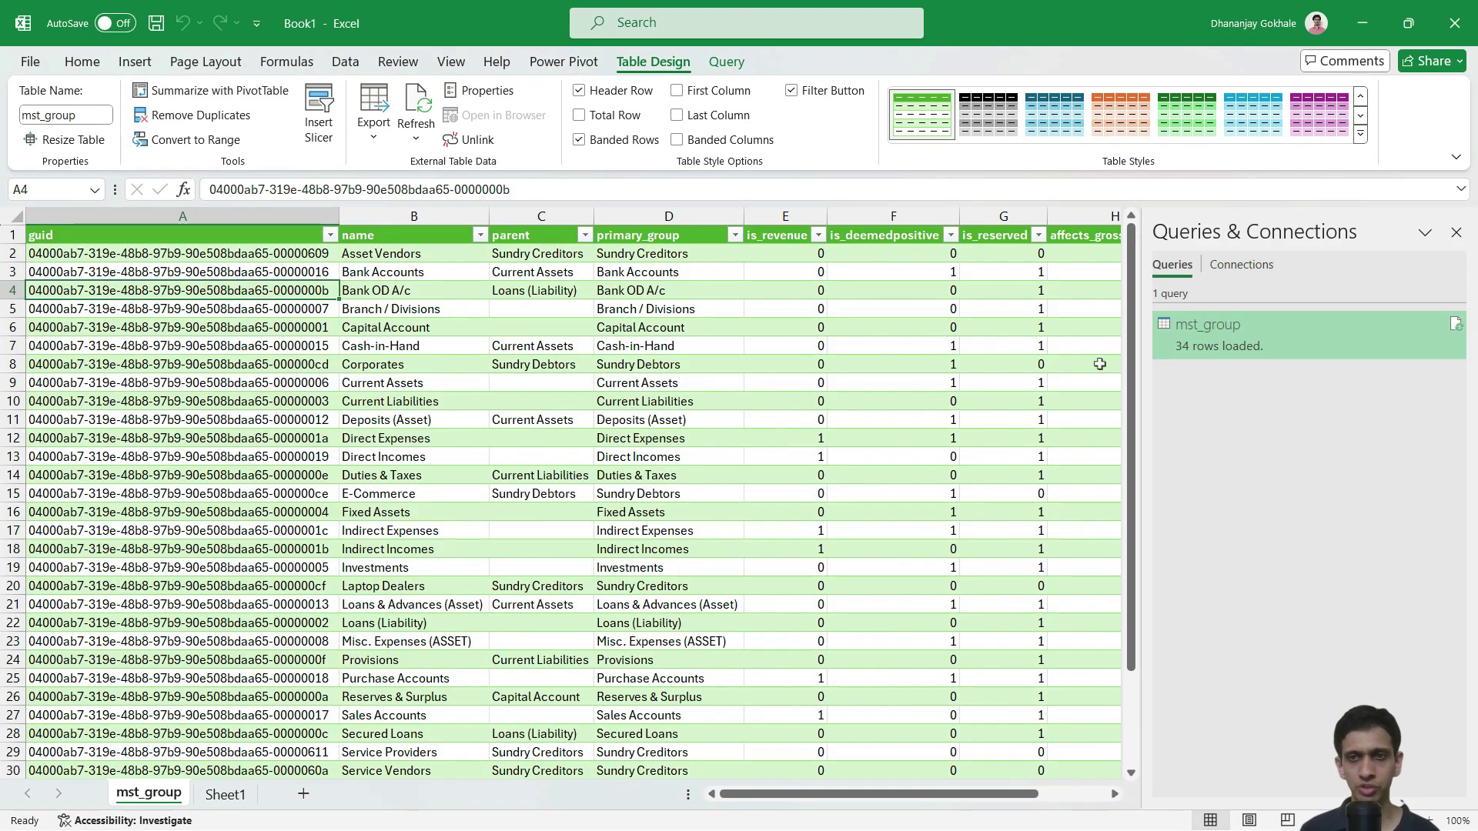
pyautogui.hotkey('ctrl', 'Down')
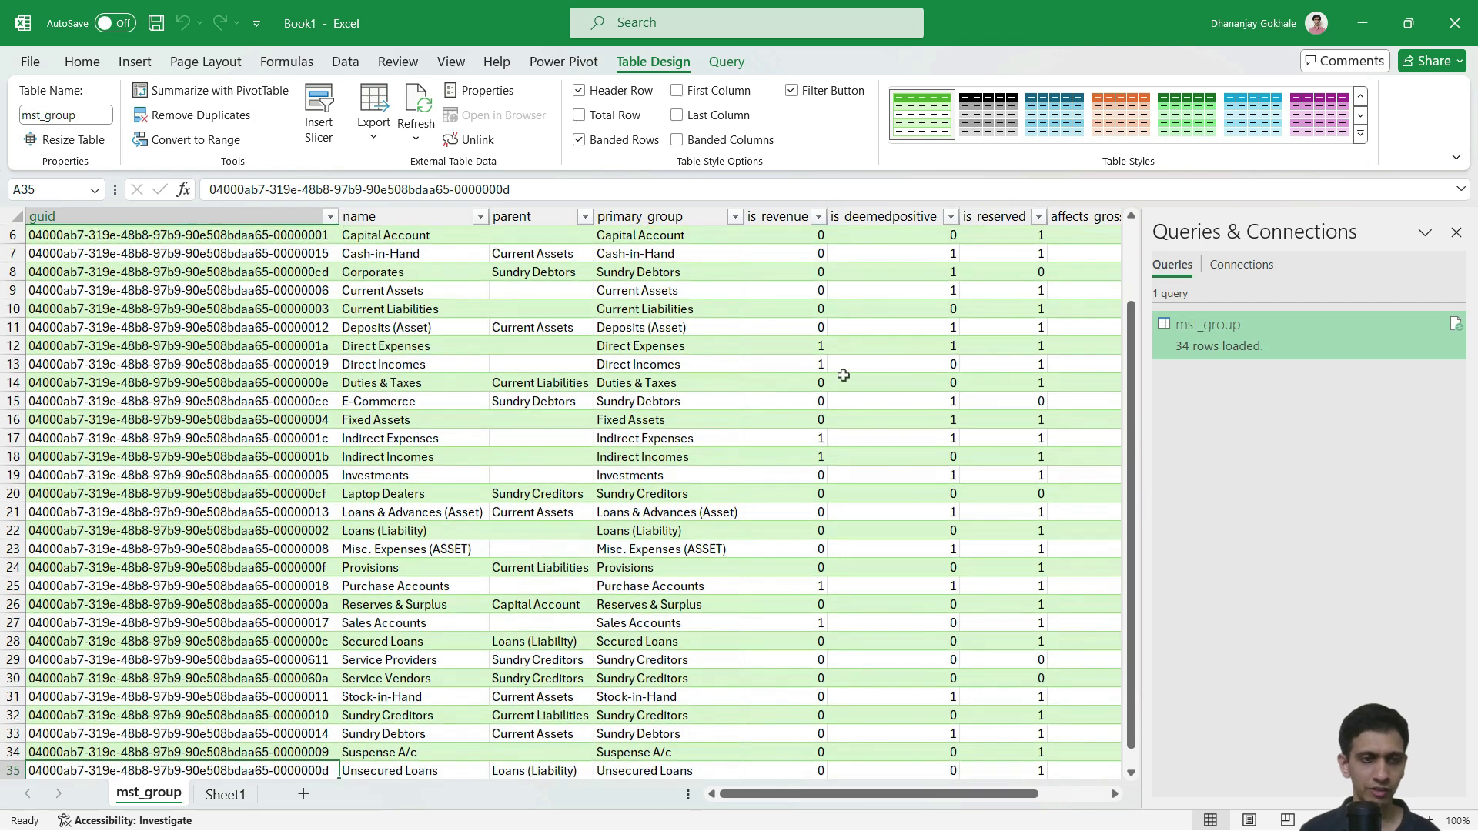
pyautogui.scroll(-1, 77, 627)
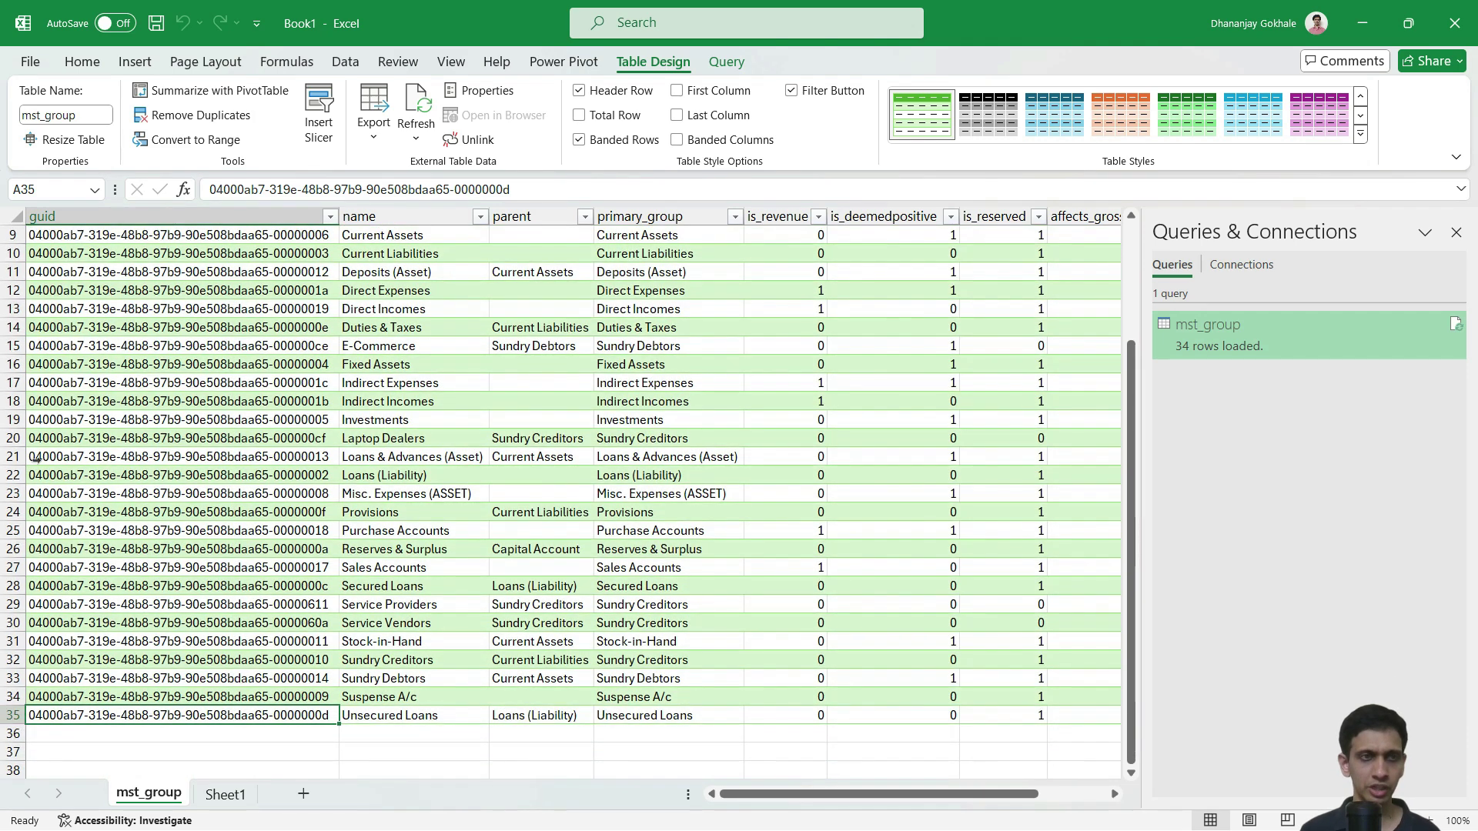
pyautogui.scroll(2, 168, 391)
pyautogui.scroll(-3, 83, 302)
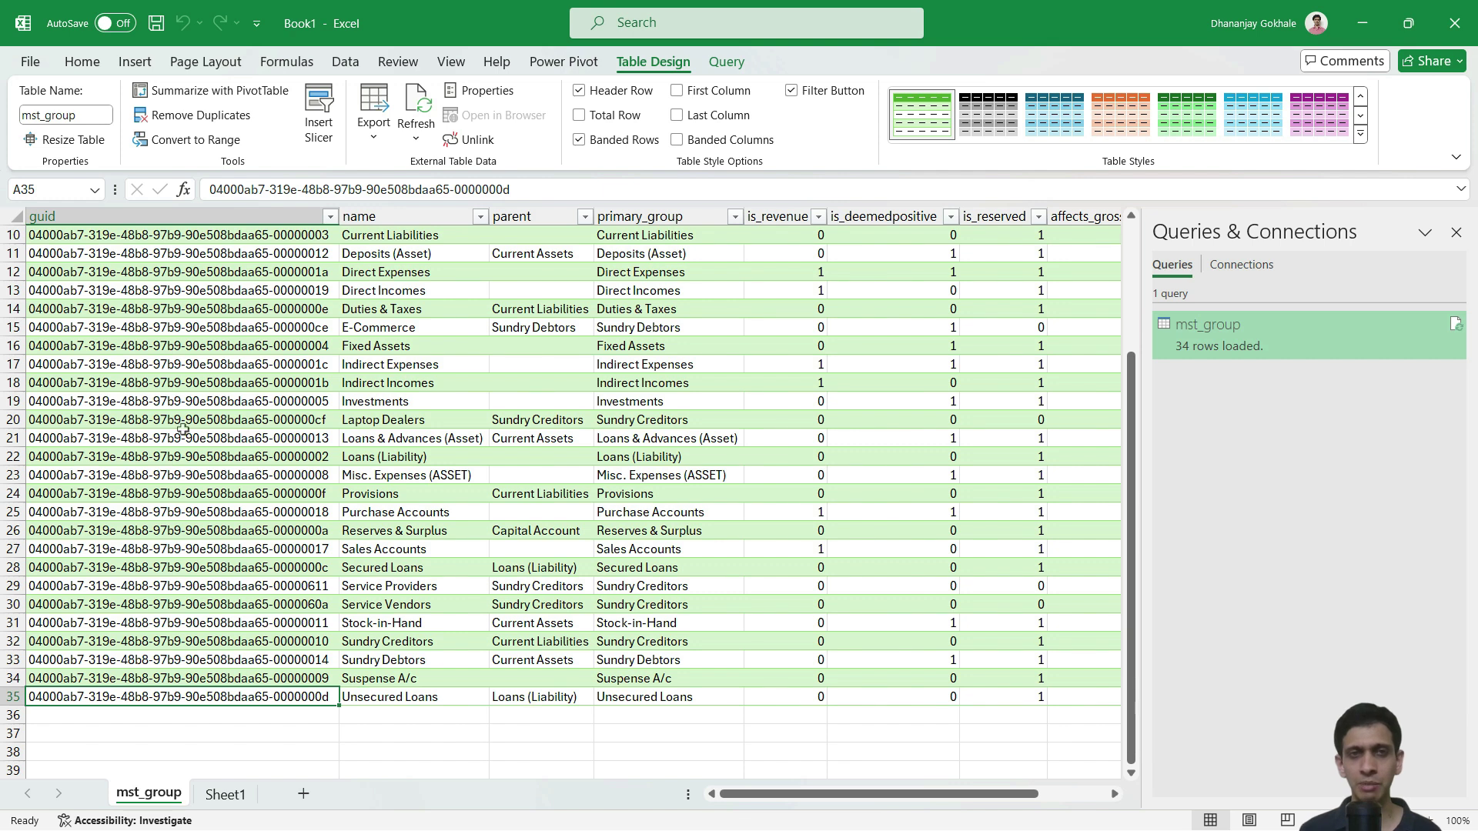
pyautogui.scroll(3, 154, 428)
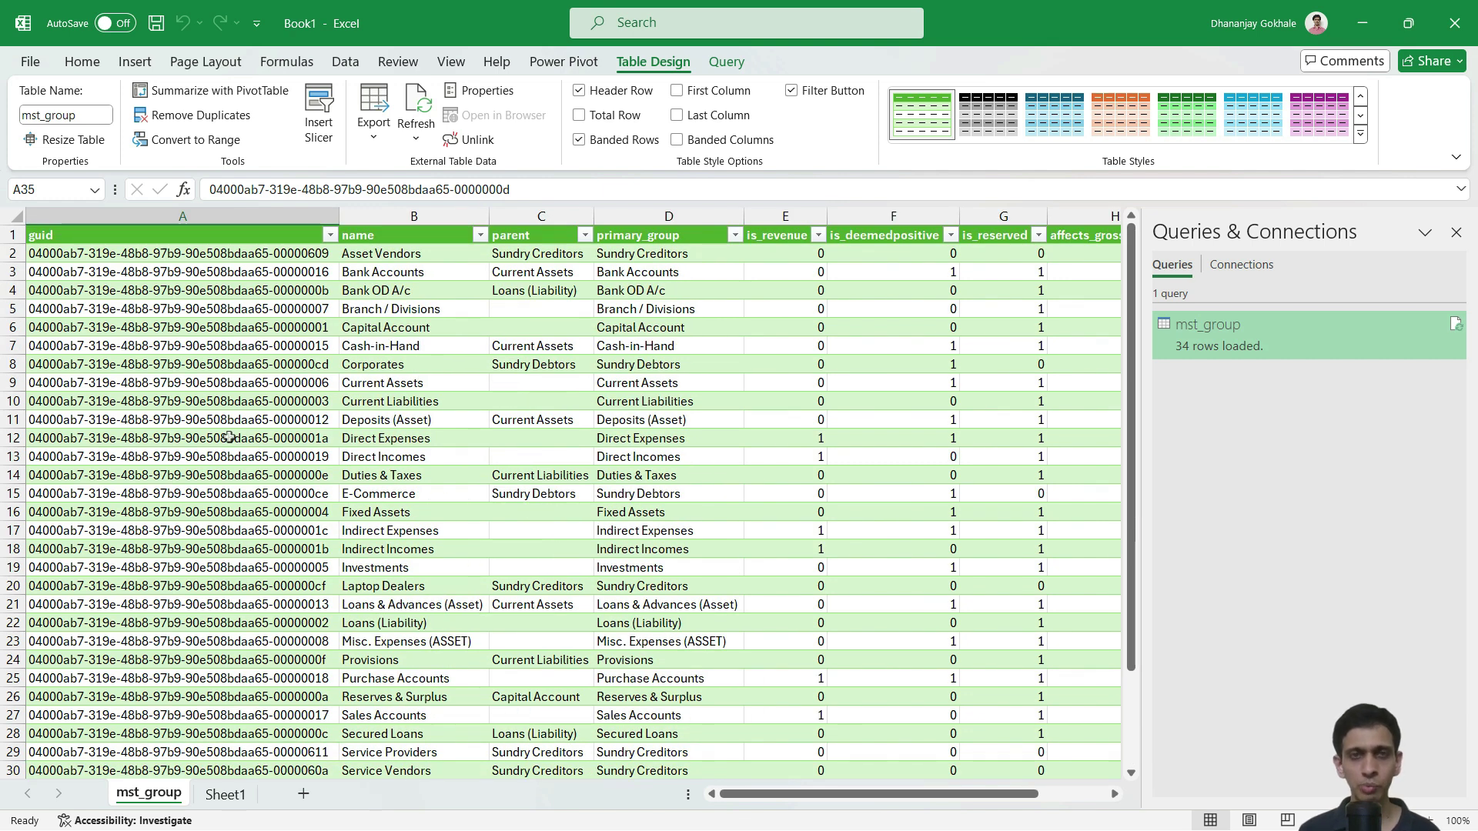
# Close the Queries & Connections pane and examine the guid values in the mst_group table.
pyautogui.click(210, 333)
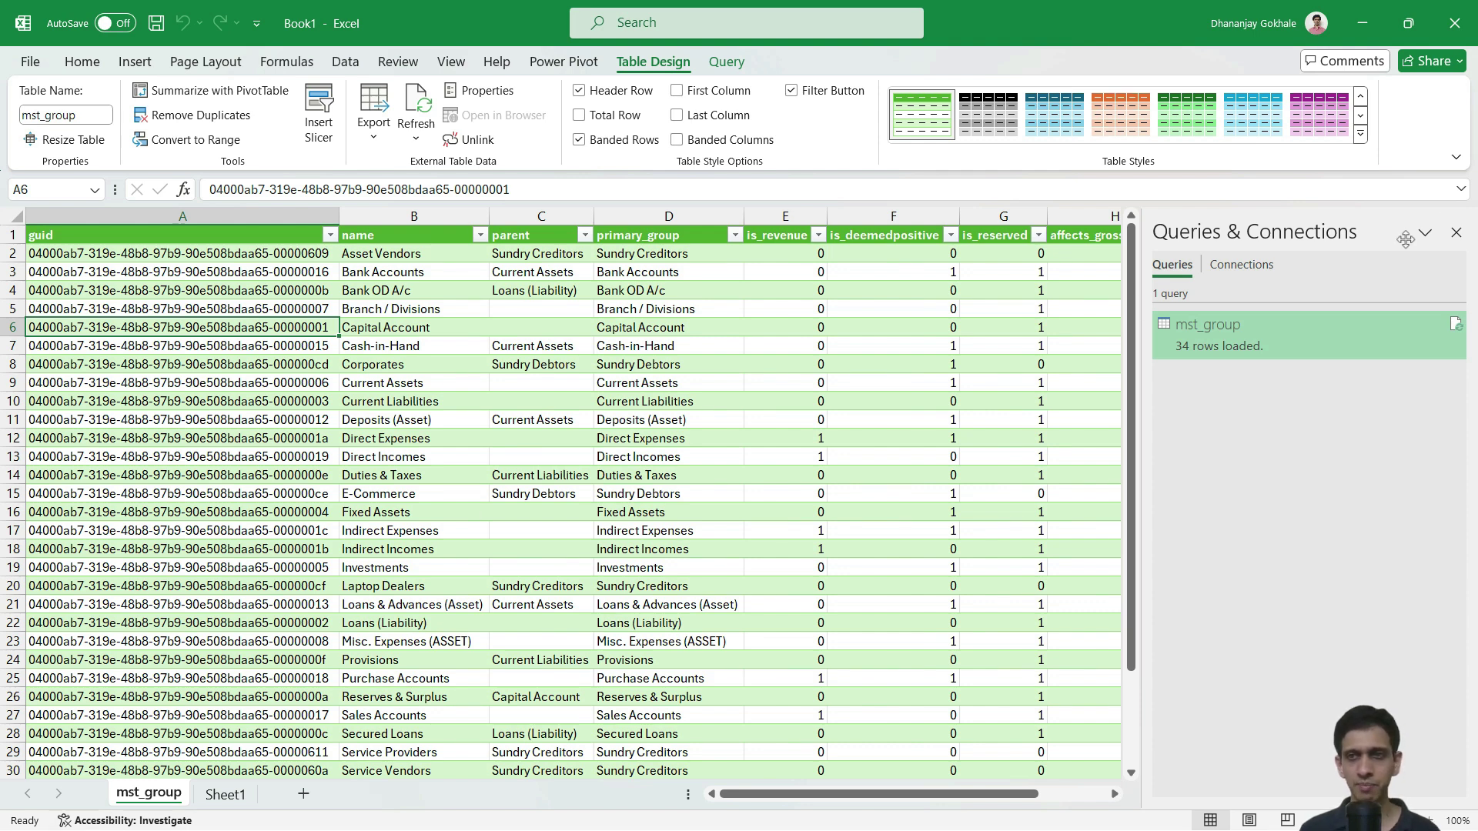
pyautogui.click(1457, 233)
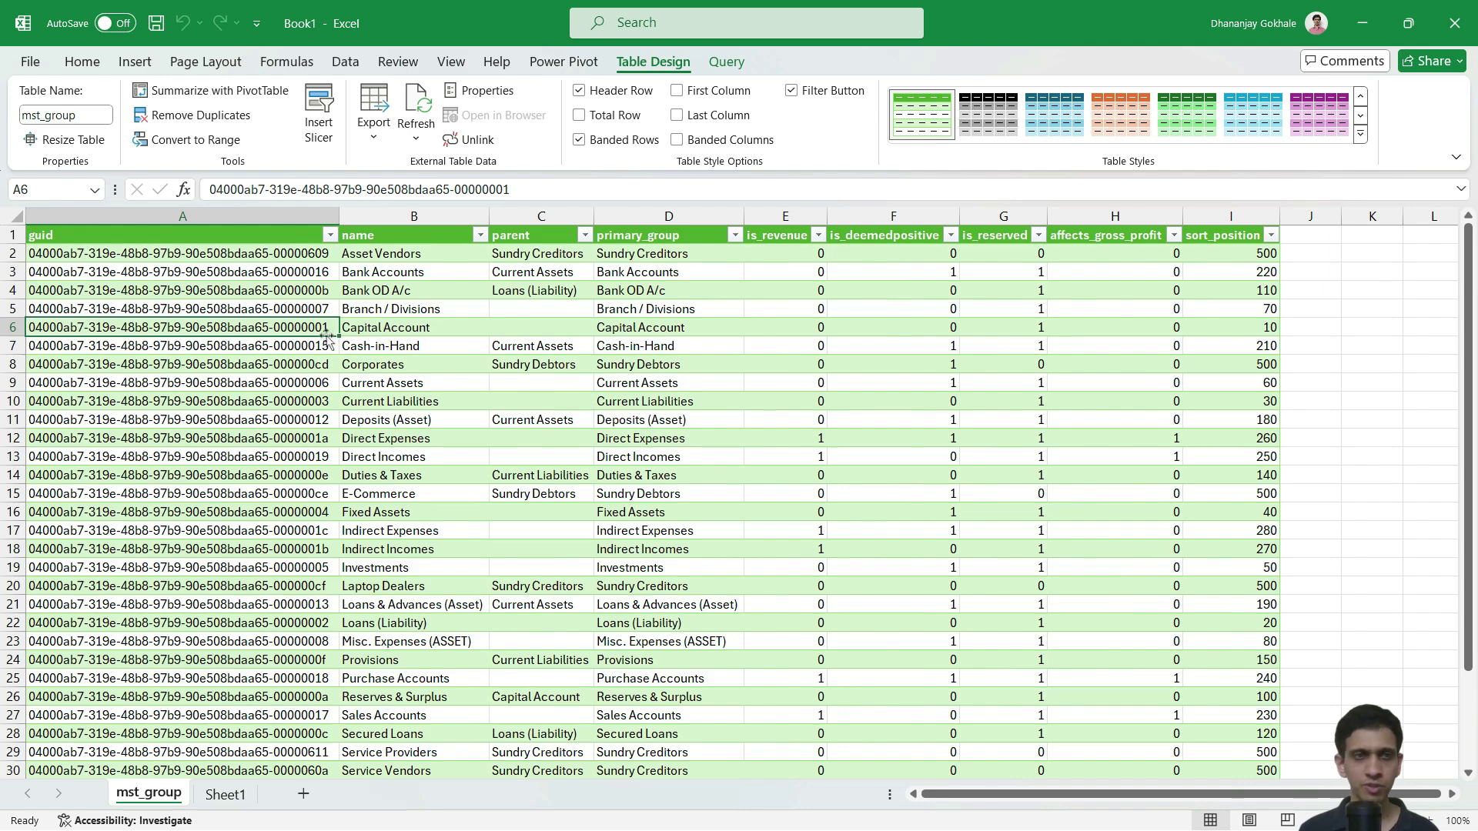
pyautogui.click(230, 280)
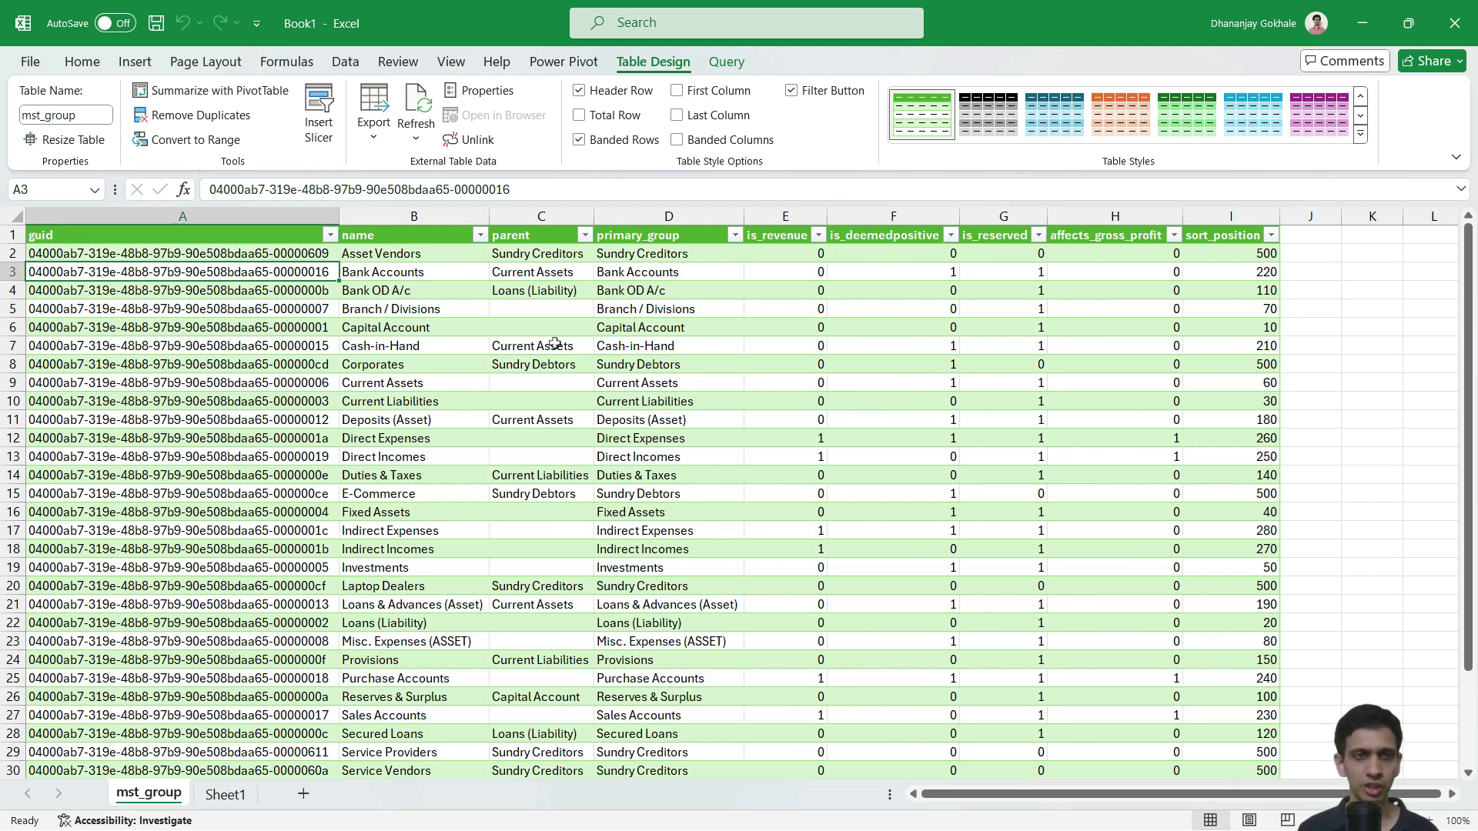
pyautogui.click(272, 251)
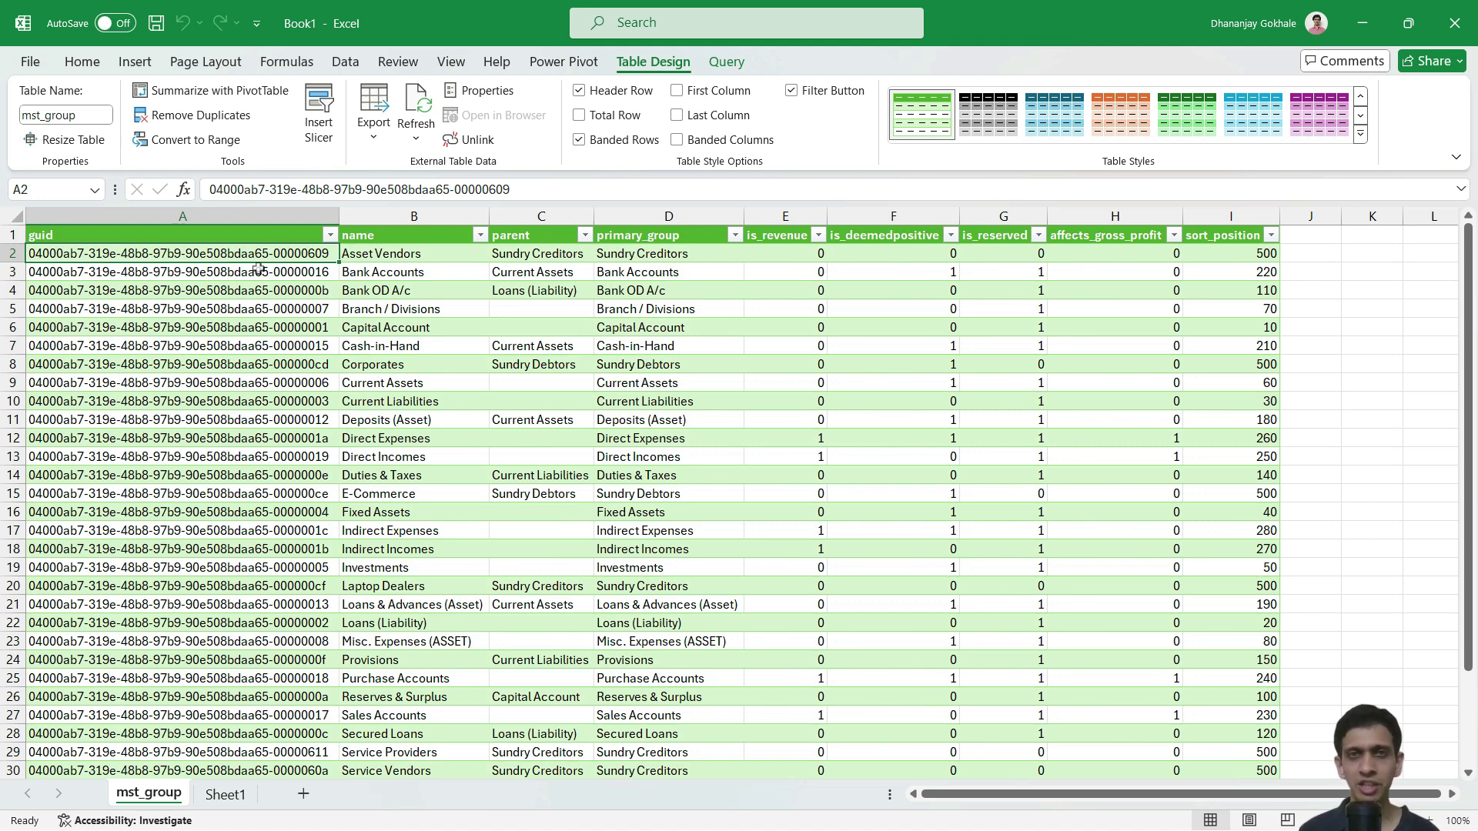
pyautogui.click(148, 233)
pyautogui.click(175, 255)
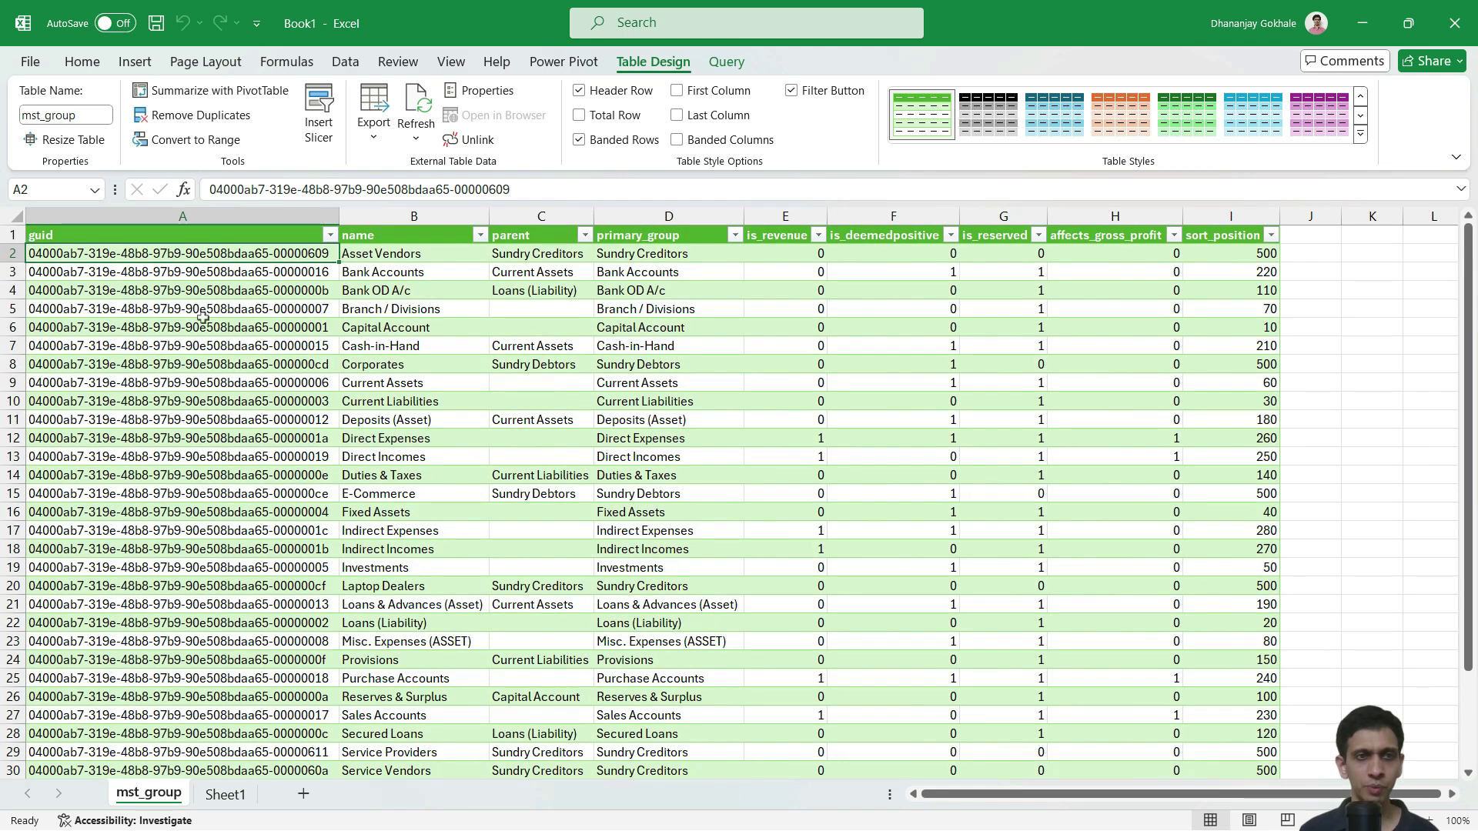
pyautogui.click(209, 295)
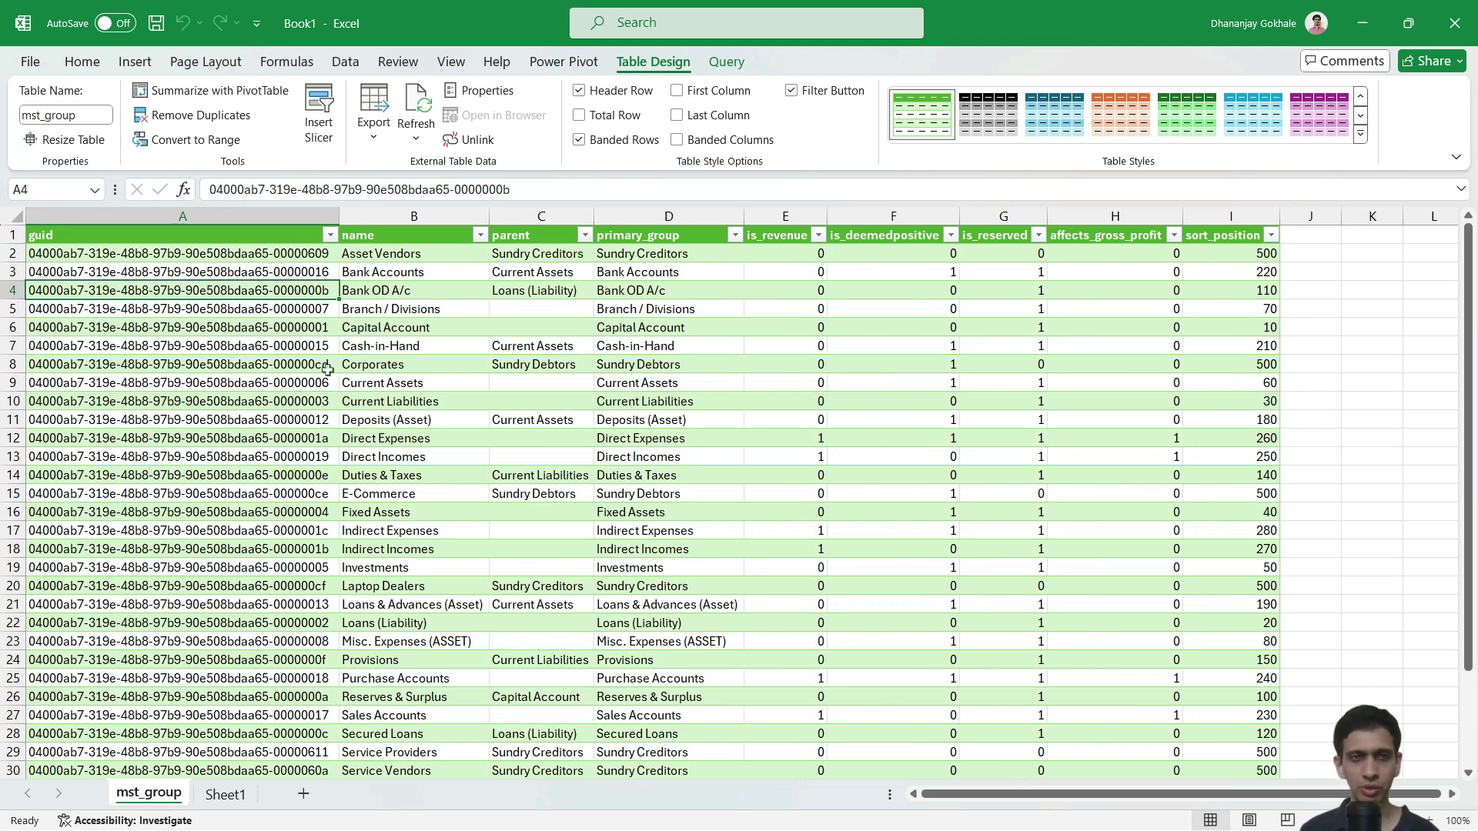
pyautogui.click(383, 286)
pyautogui.click(180, 283)
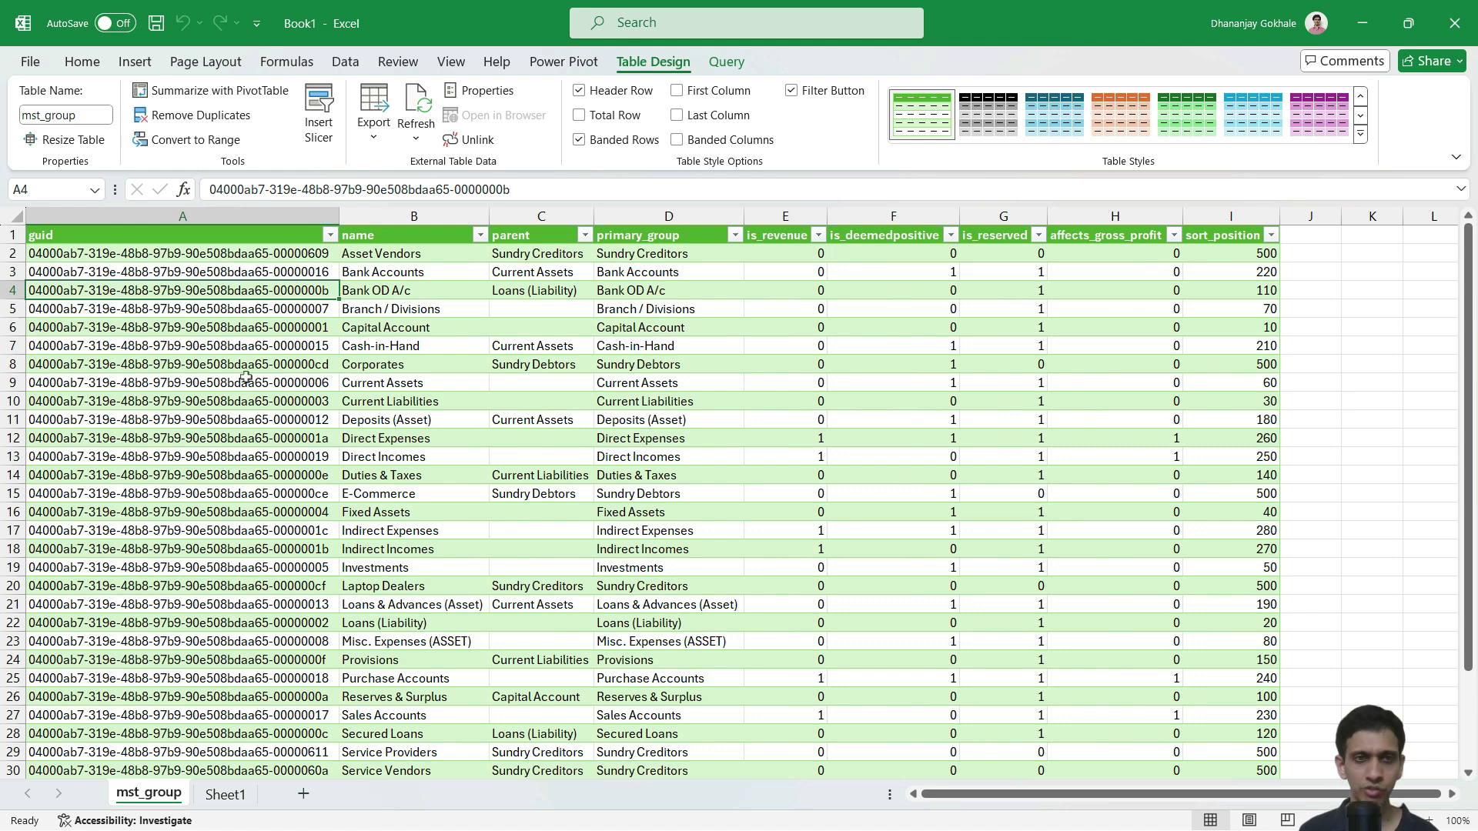
# Examine the guid, name, parent and primary_group values of the Cash-in-Hand row, and the primary_group value of the Corporates row.
pyautogui.click(397, 341)
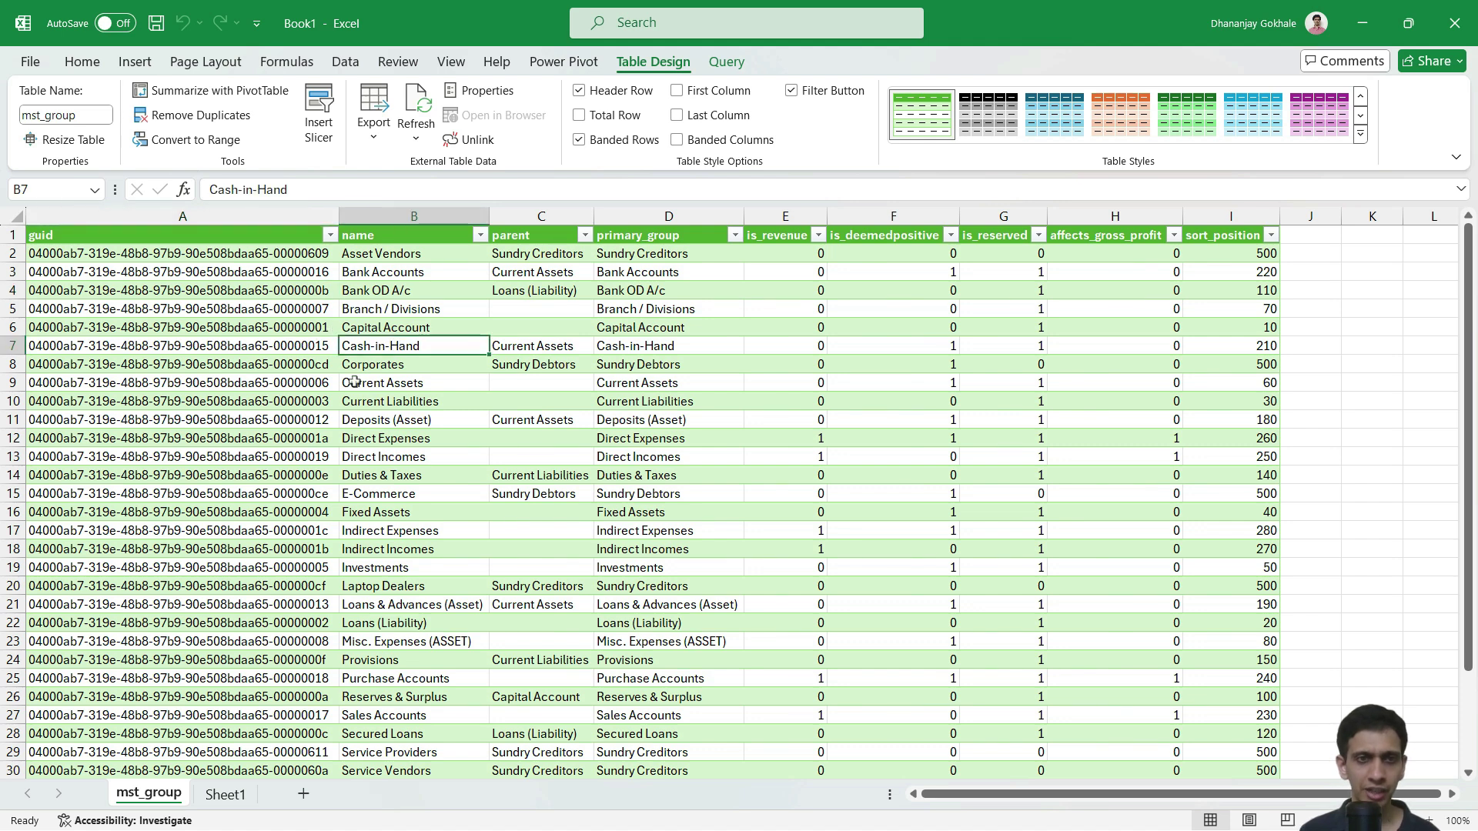
pyautogui.click(284, 353)
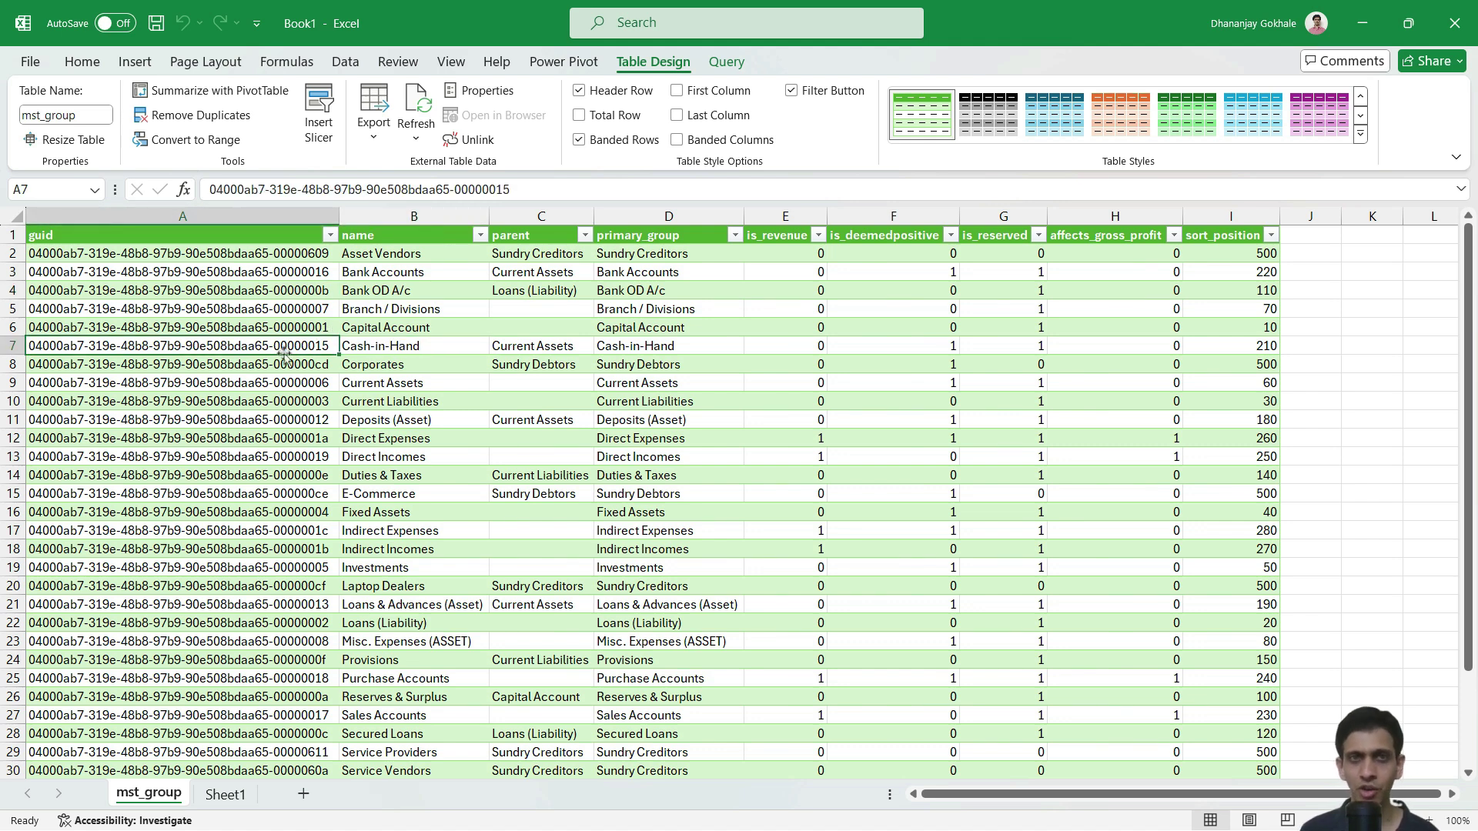
pyautogui.click(435, 352)
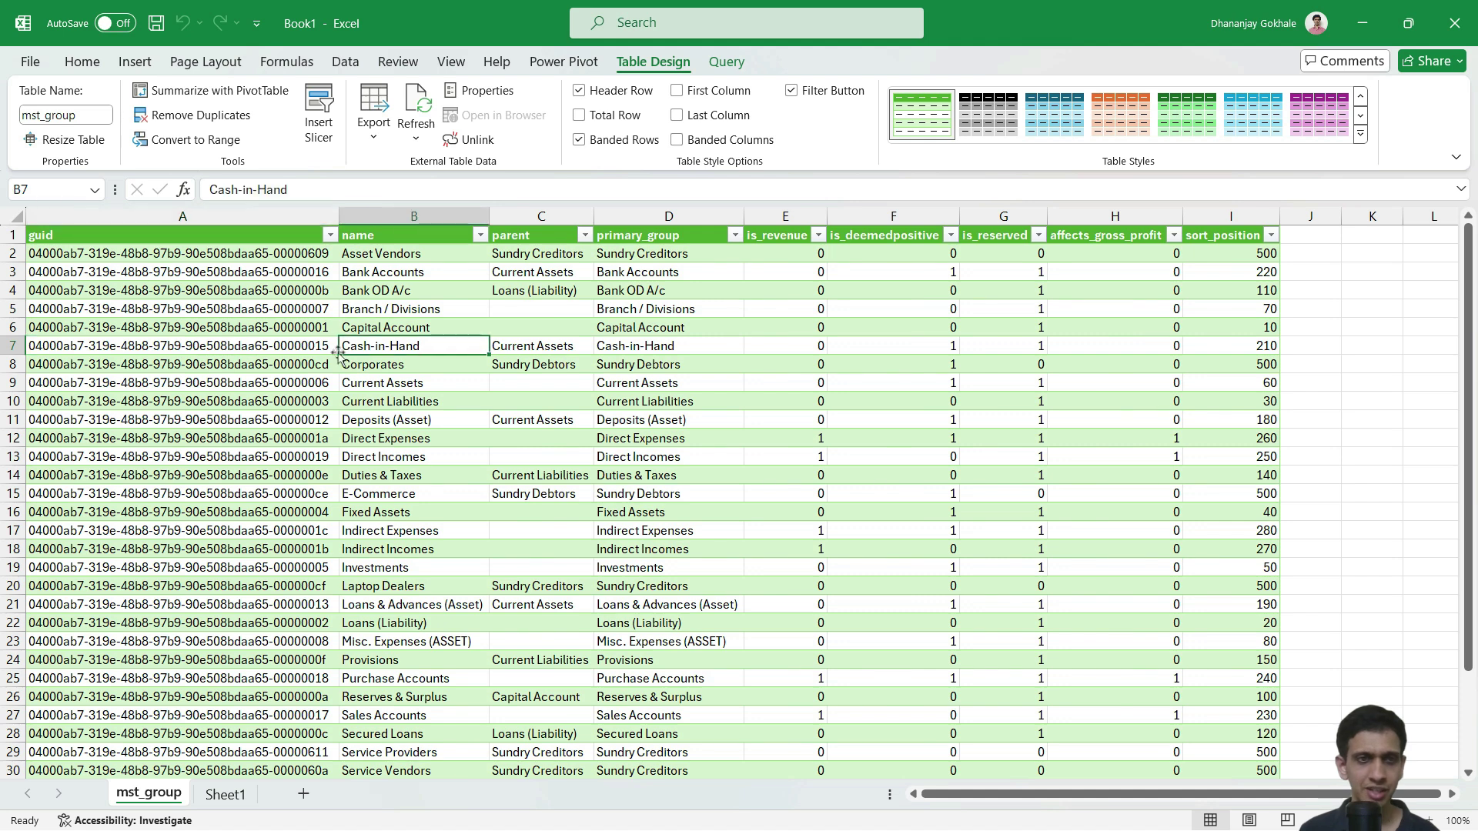
pyautogui.click(334, 346)
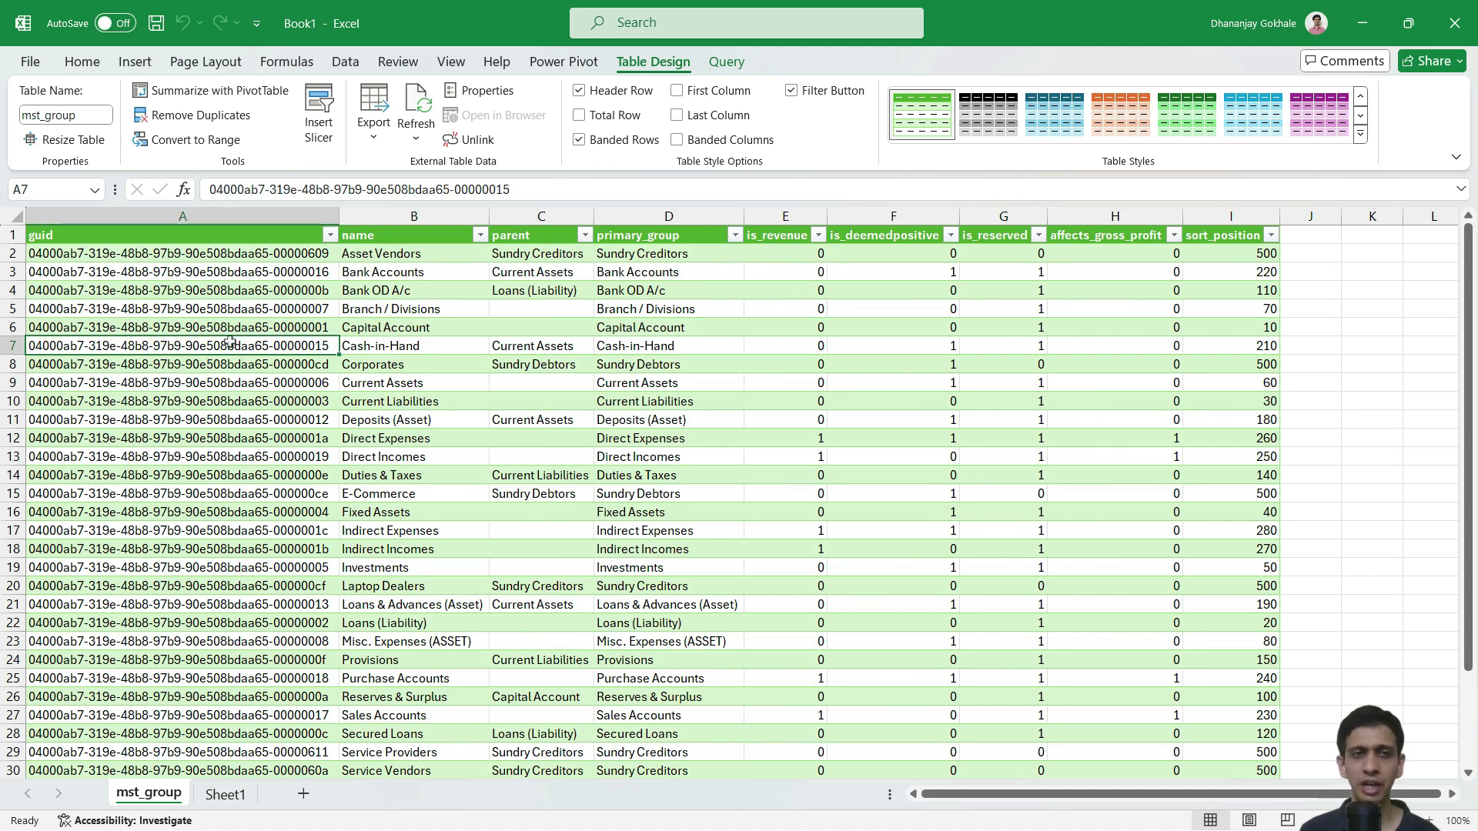
pyautogui.click(411, 347)
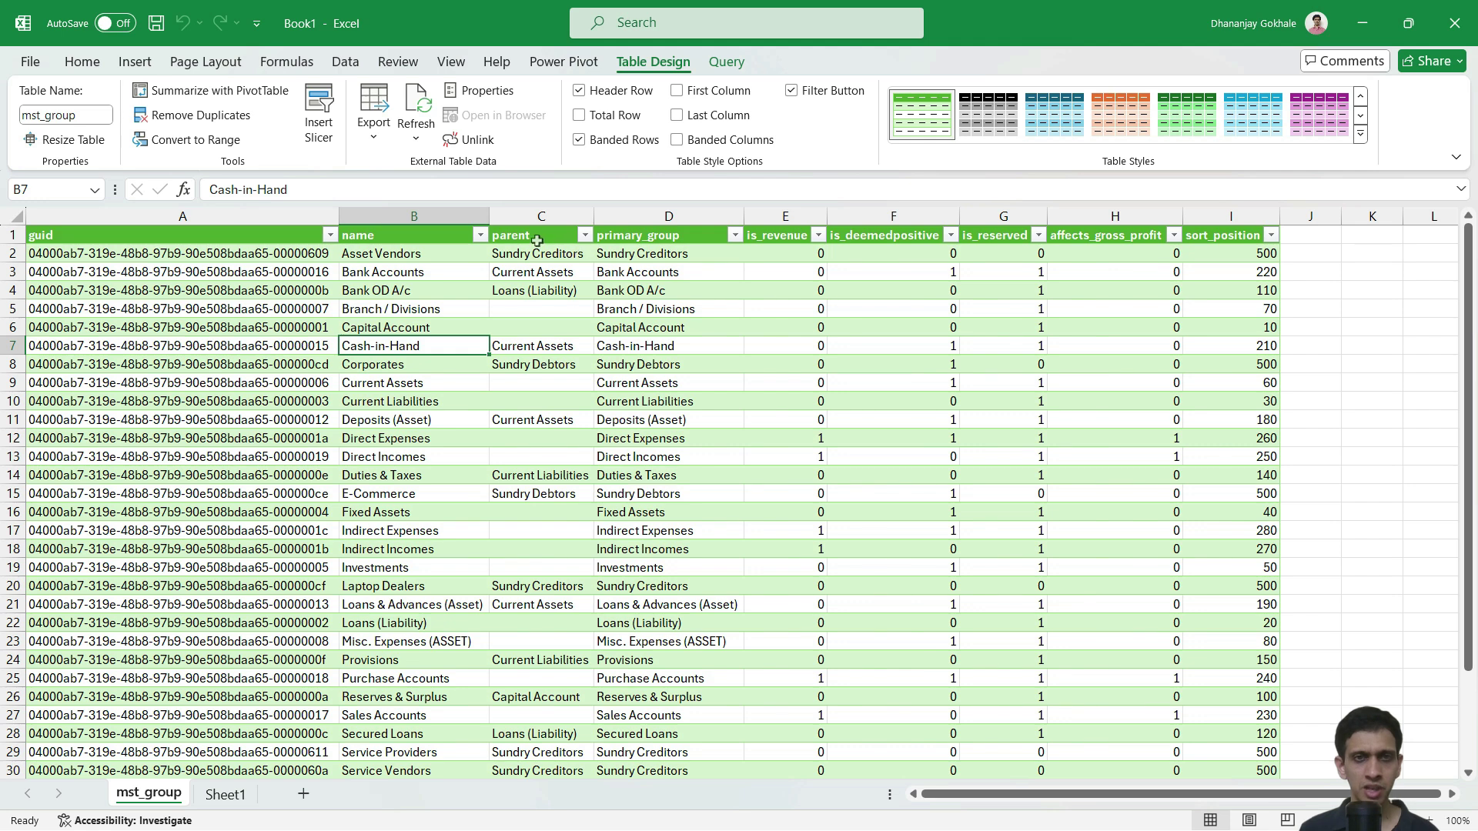
pyautogui.click(525, 348)
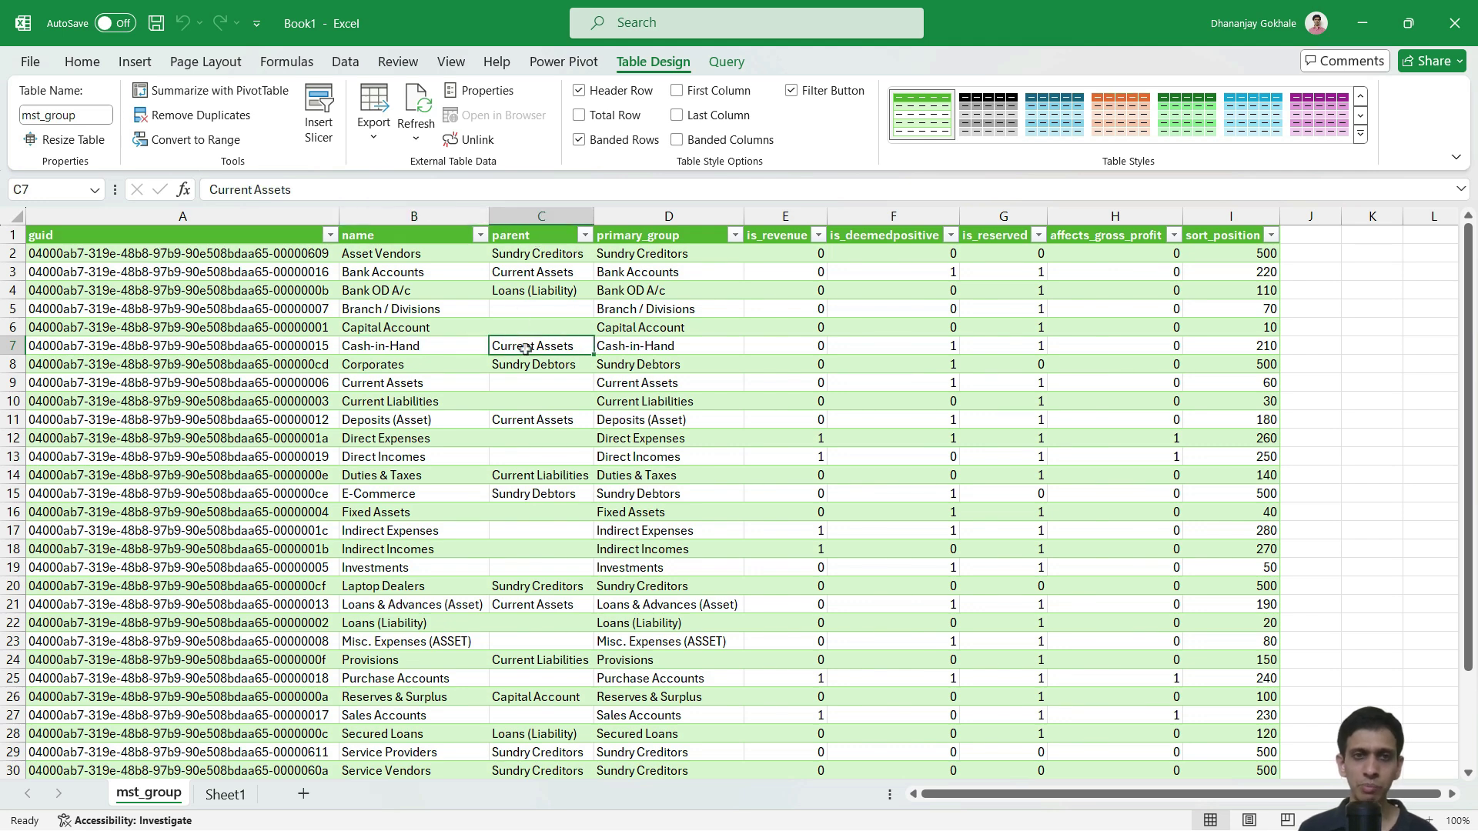
pyautogui.click(690, 345)
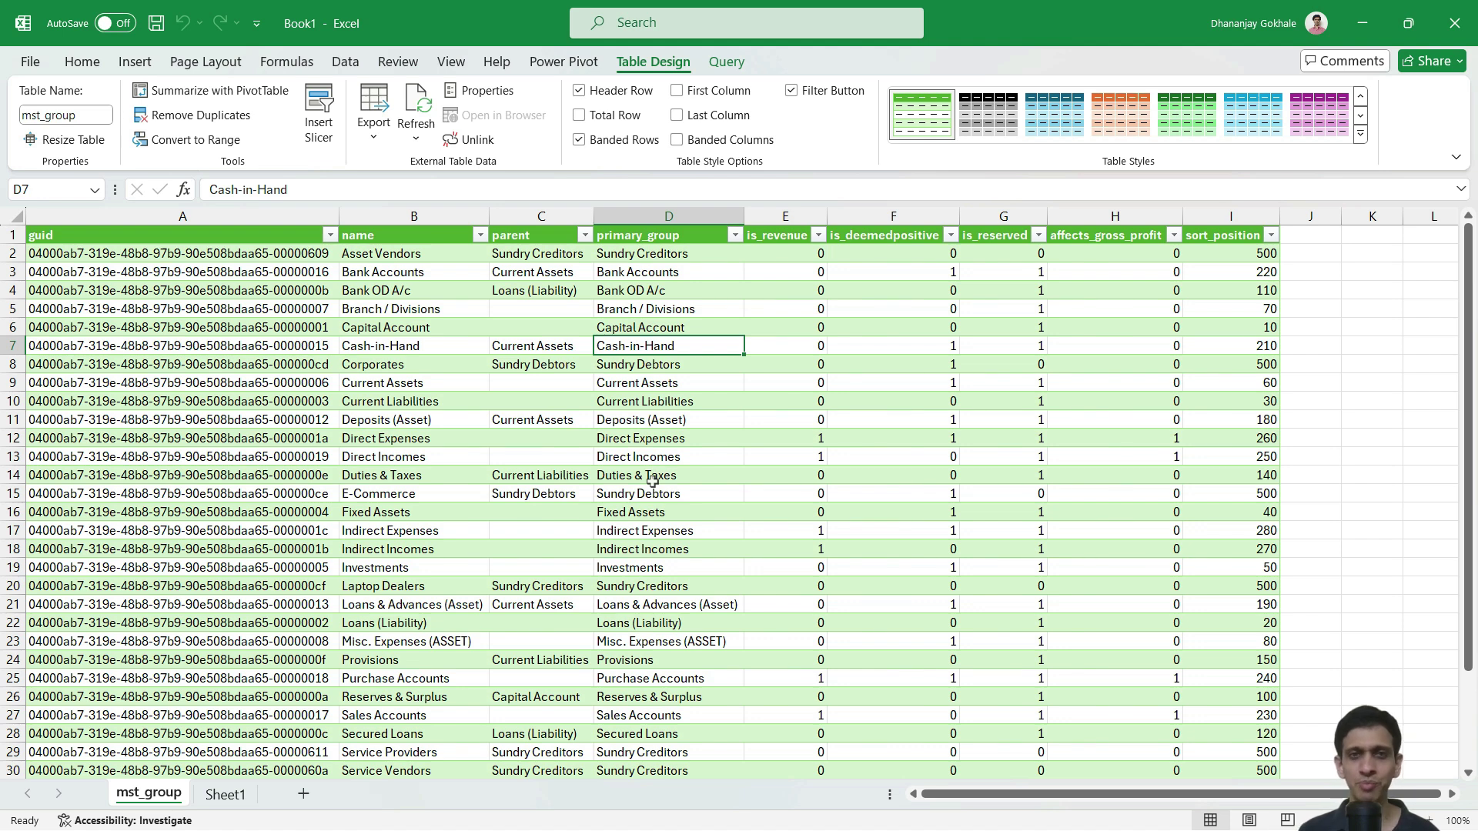
pyautogui.click(662, 240)
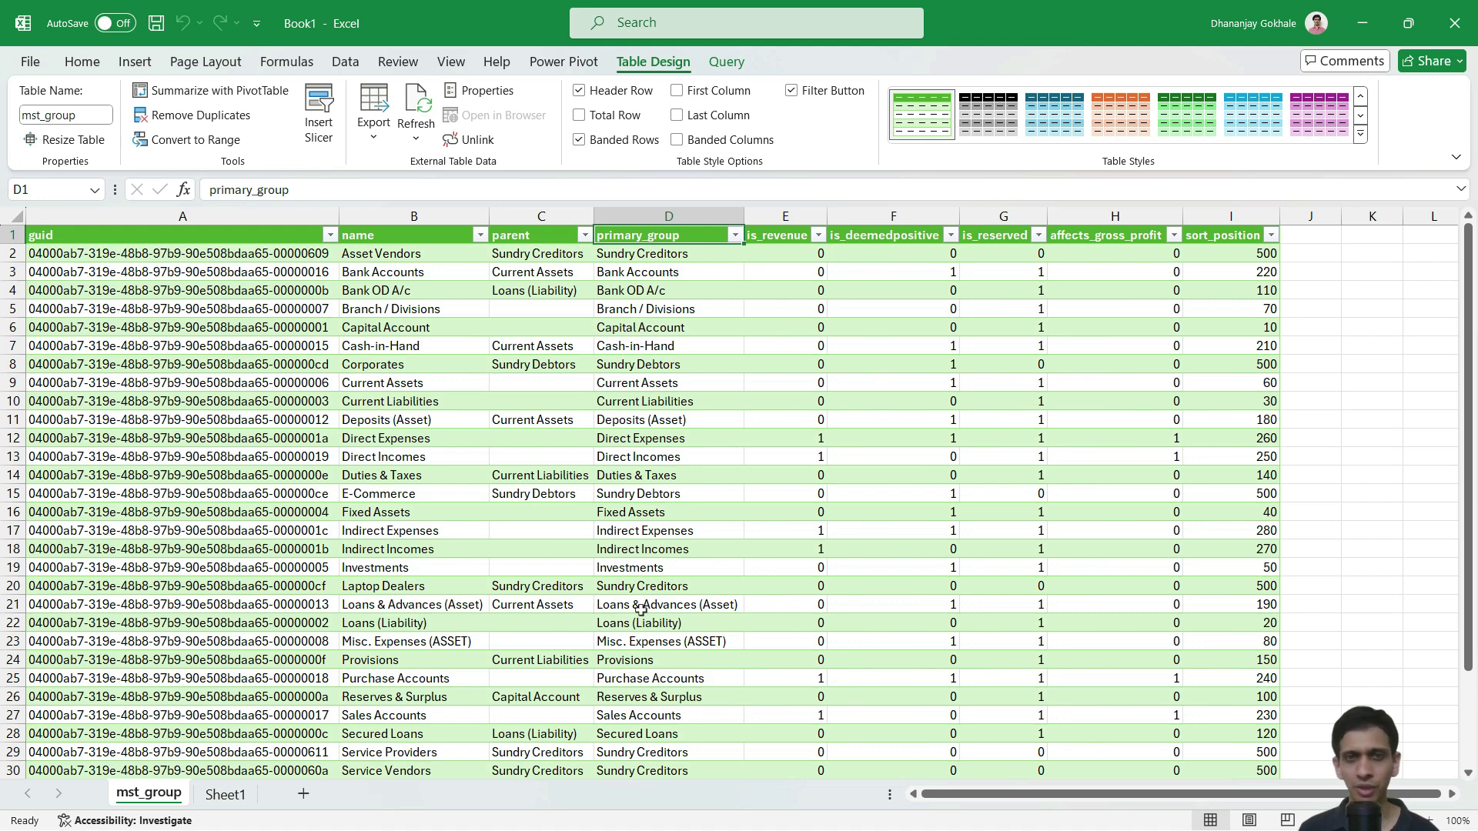
pyautogui.click(613, 361)
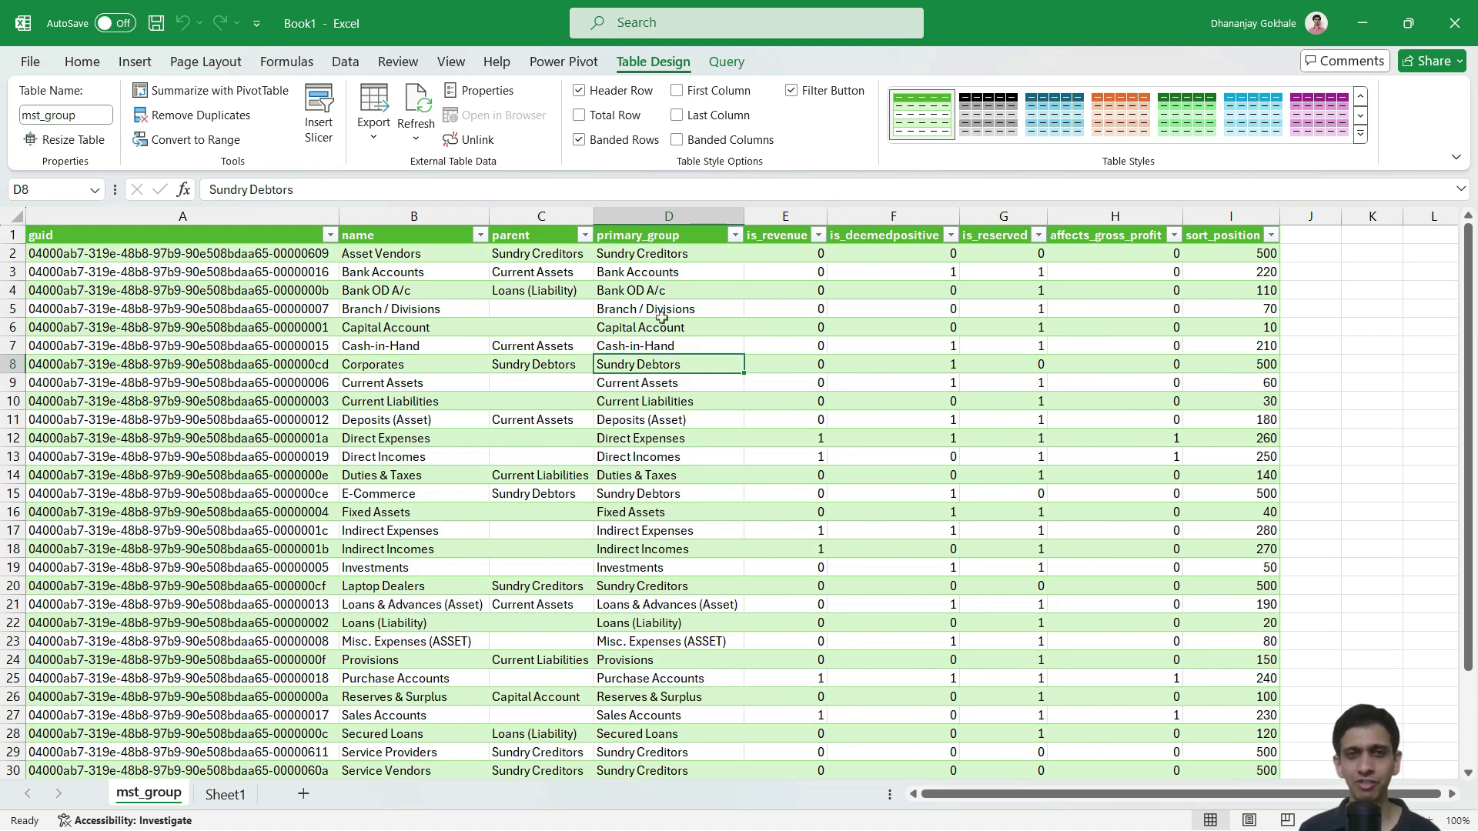
# Filter the mst_group table to rows with is_revenue 1 and check their primary_group values.
pyautogui.click(785, 359)
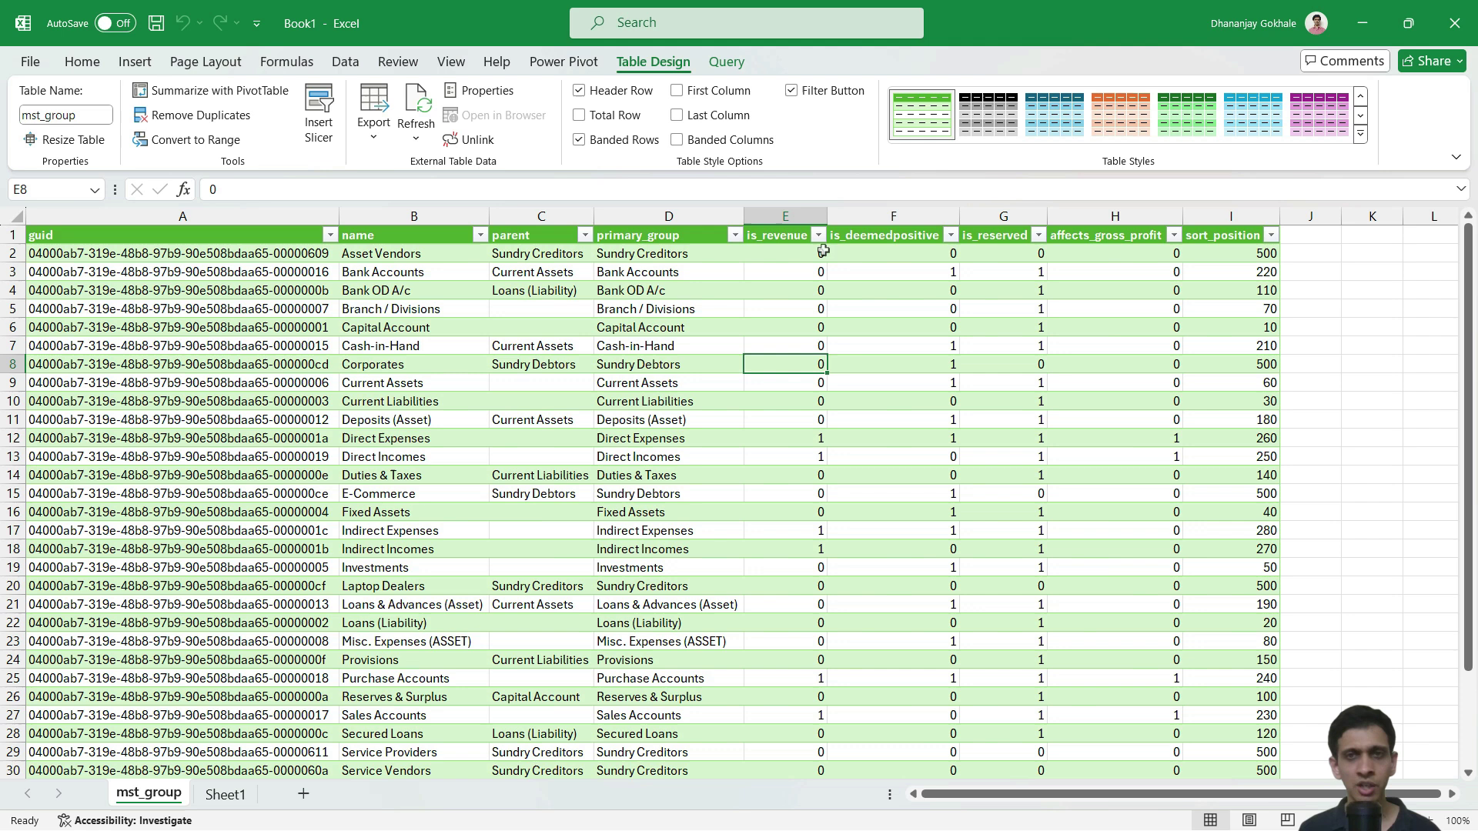
pyautogui.click(787, 241)
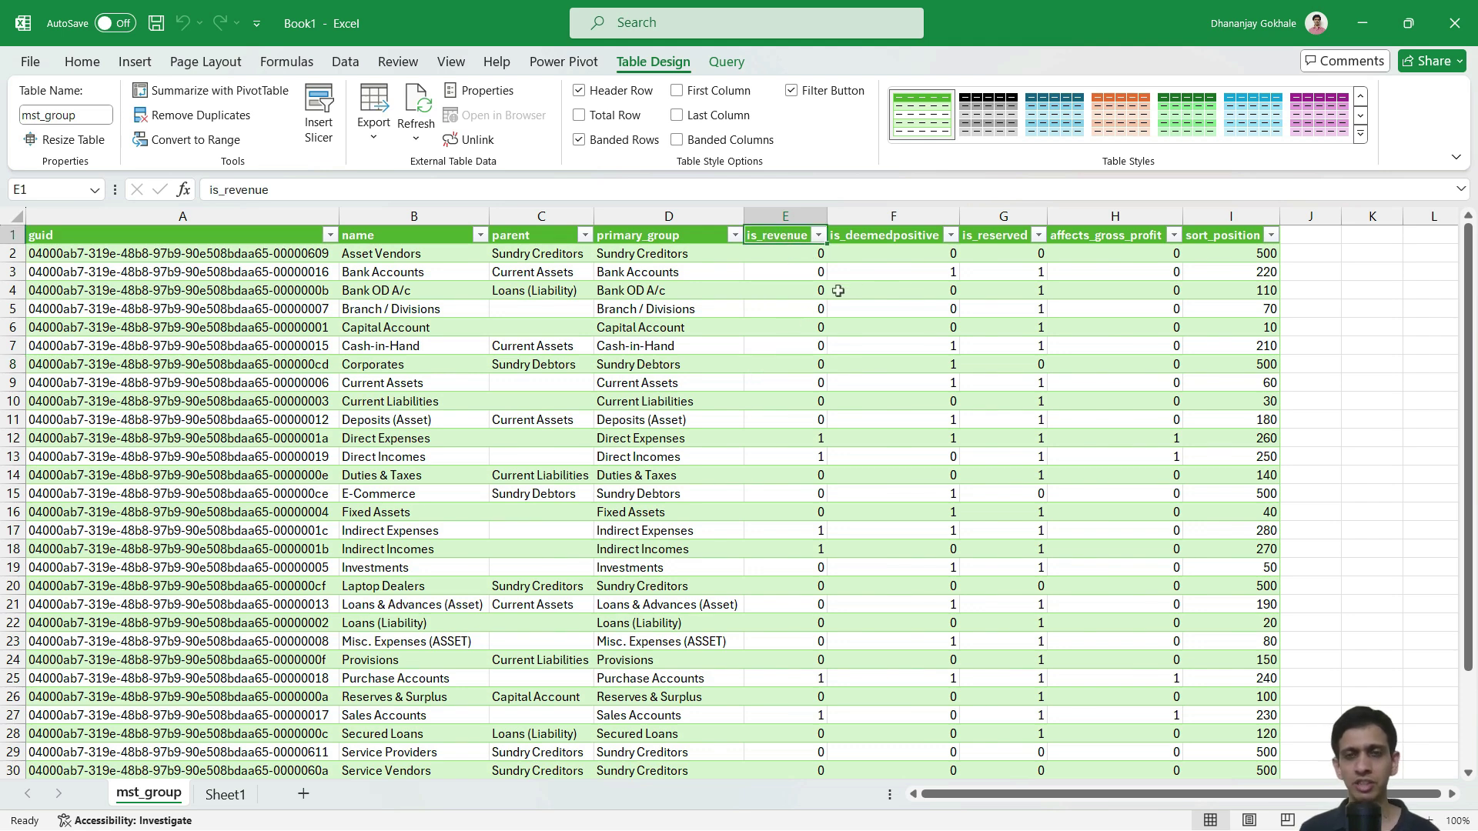
pyautogui.click(818, 235)
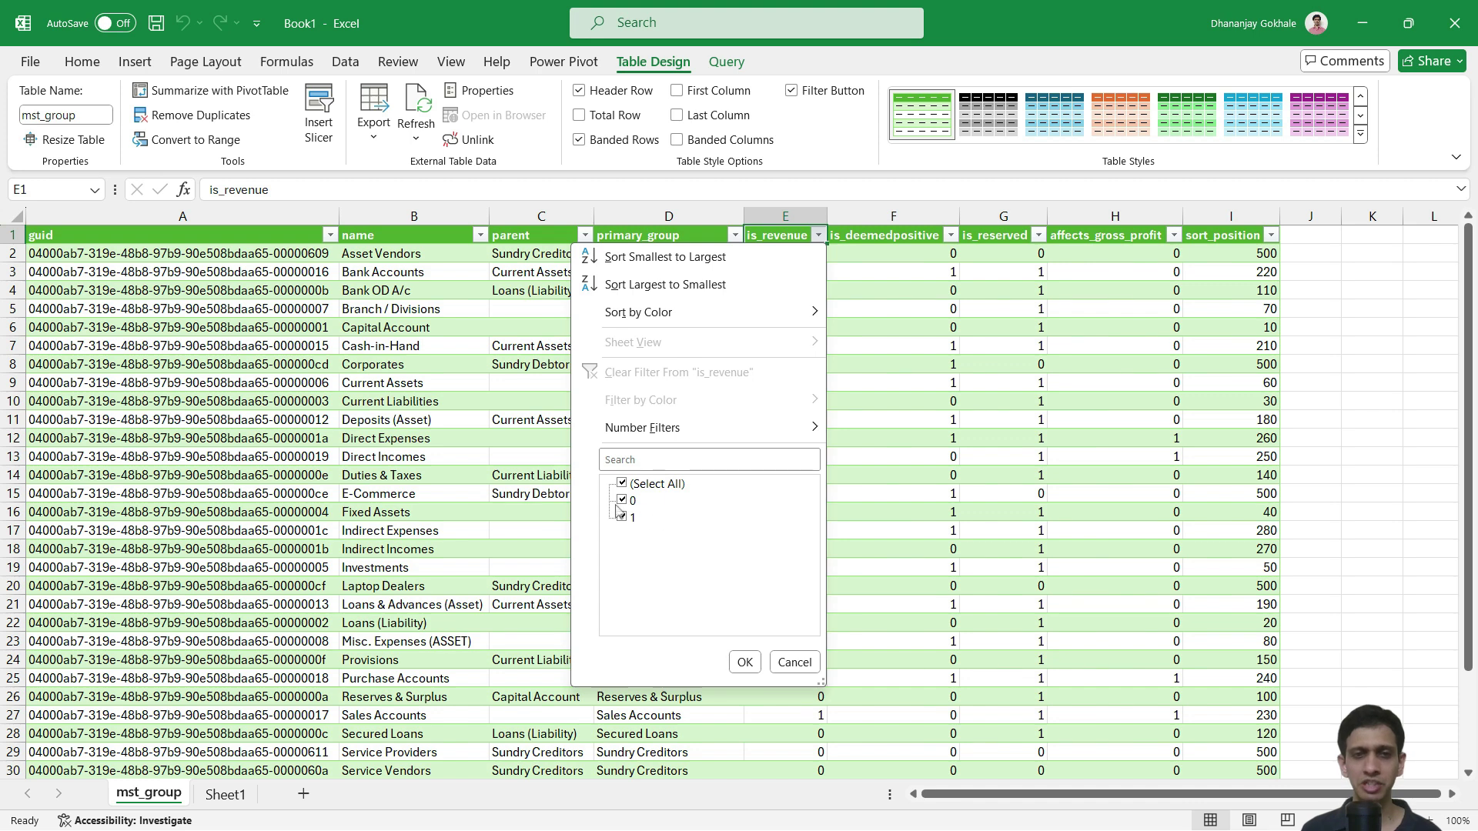
pyautogui.click(818, 235)
pyautogui.click(818, 235)
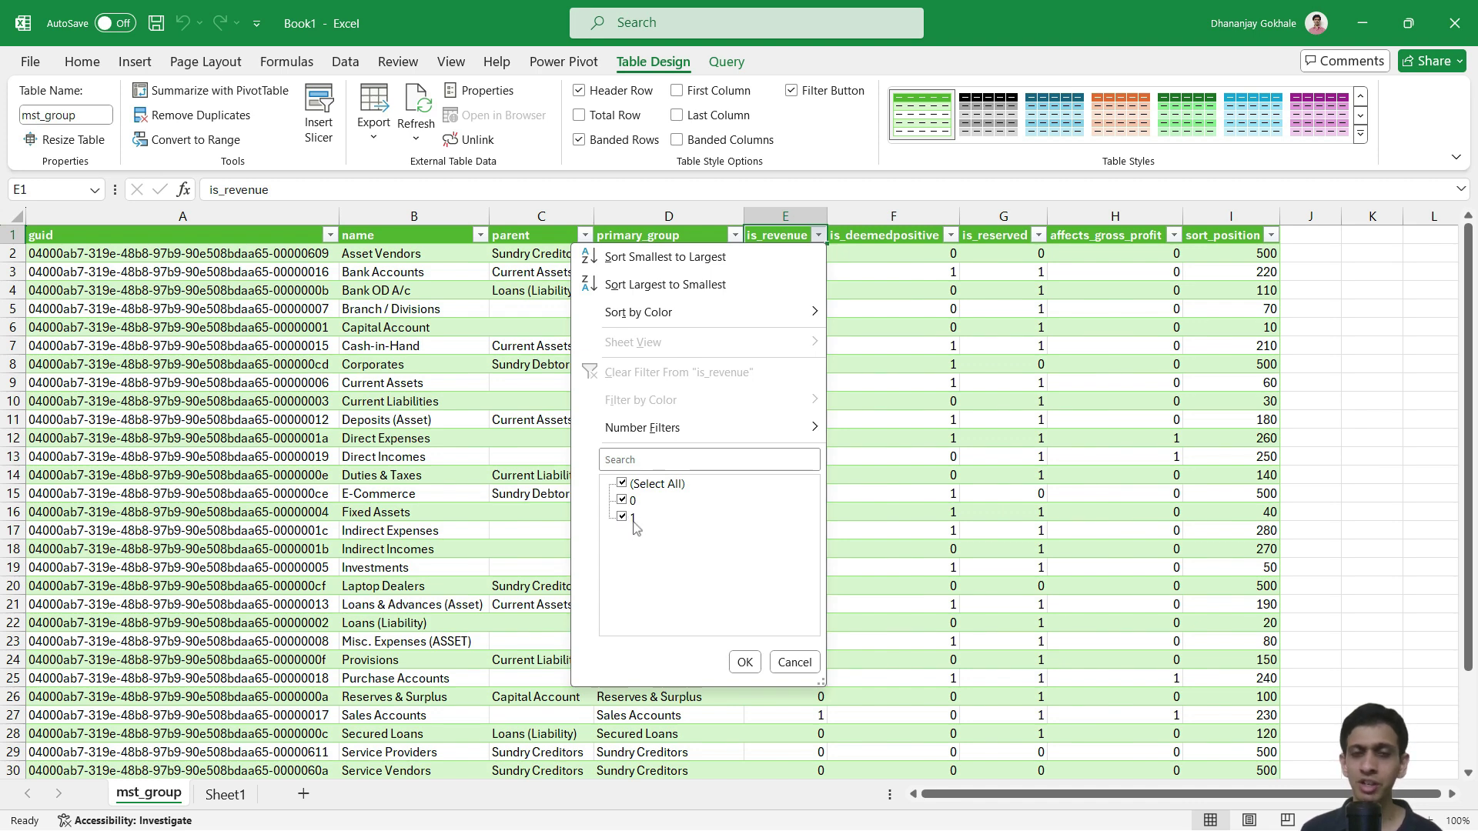
pyautogui.click(621, 483)
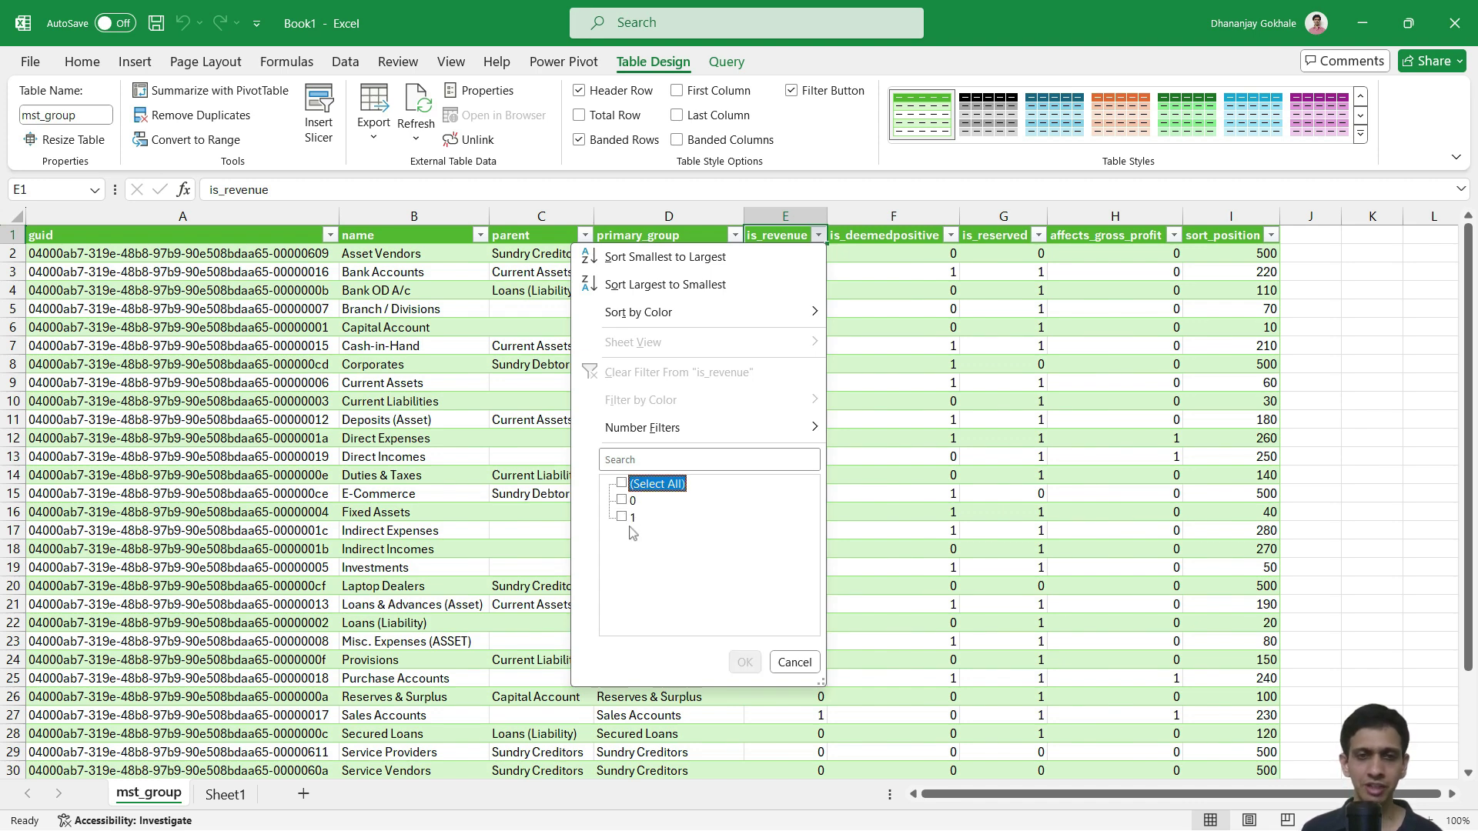
pyautogui.click(623, 518)
pyautogui.click(744, 662)
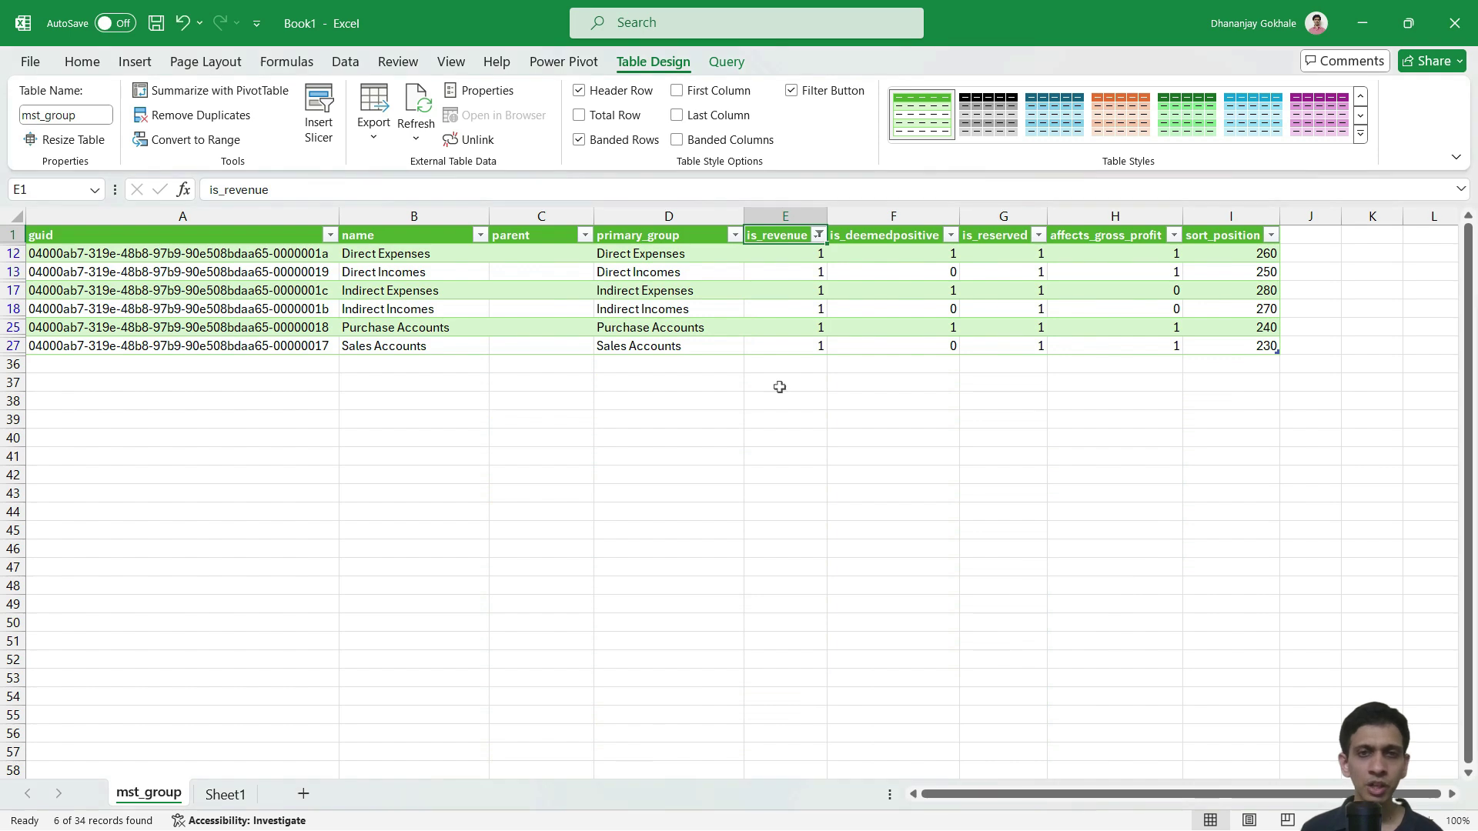
pyautogui.click(797, 324)
pyautogui.click(656, 264)
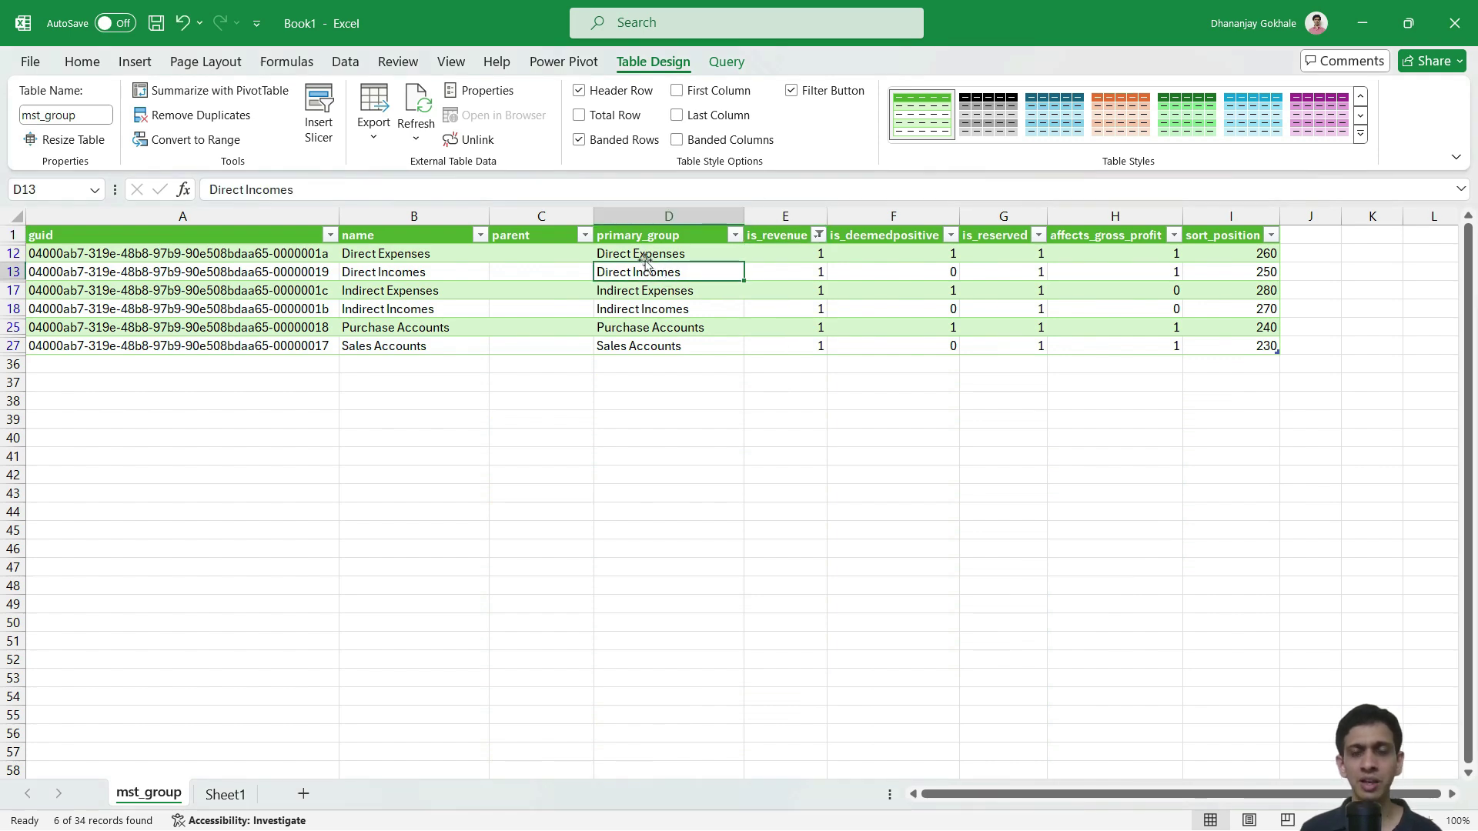
pyautogui.click(626, 252)
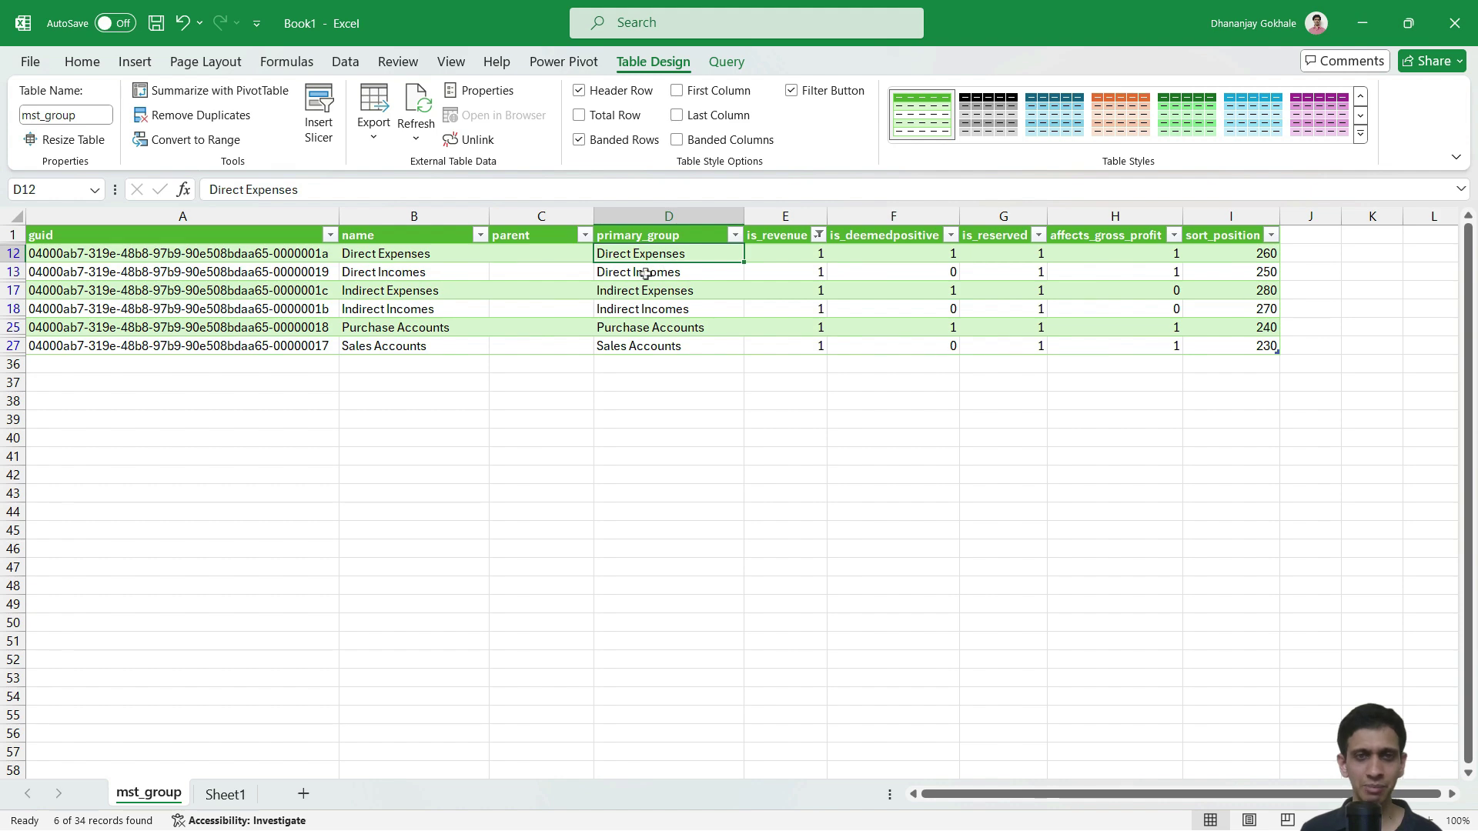
pyautogui.click(647, 273)
pyautogui.click(650, 290)
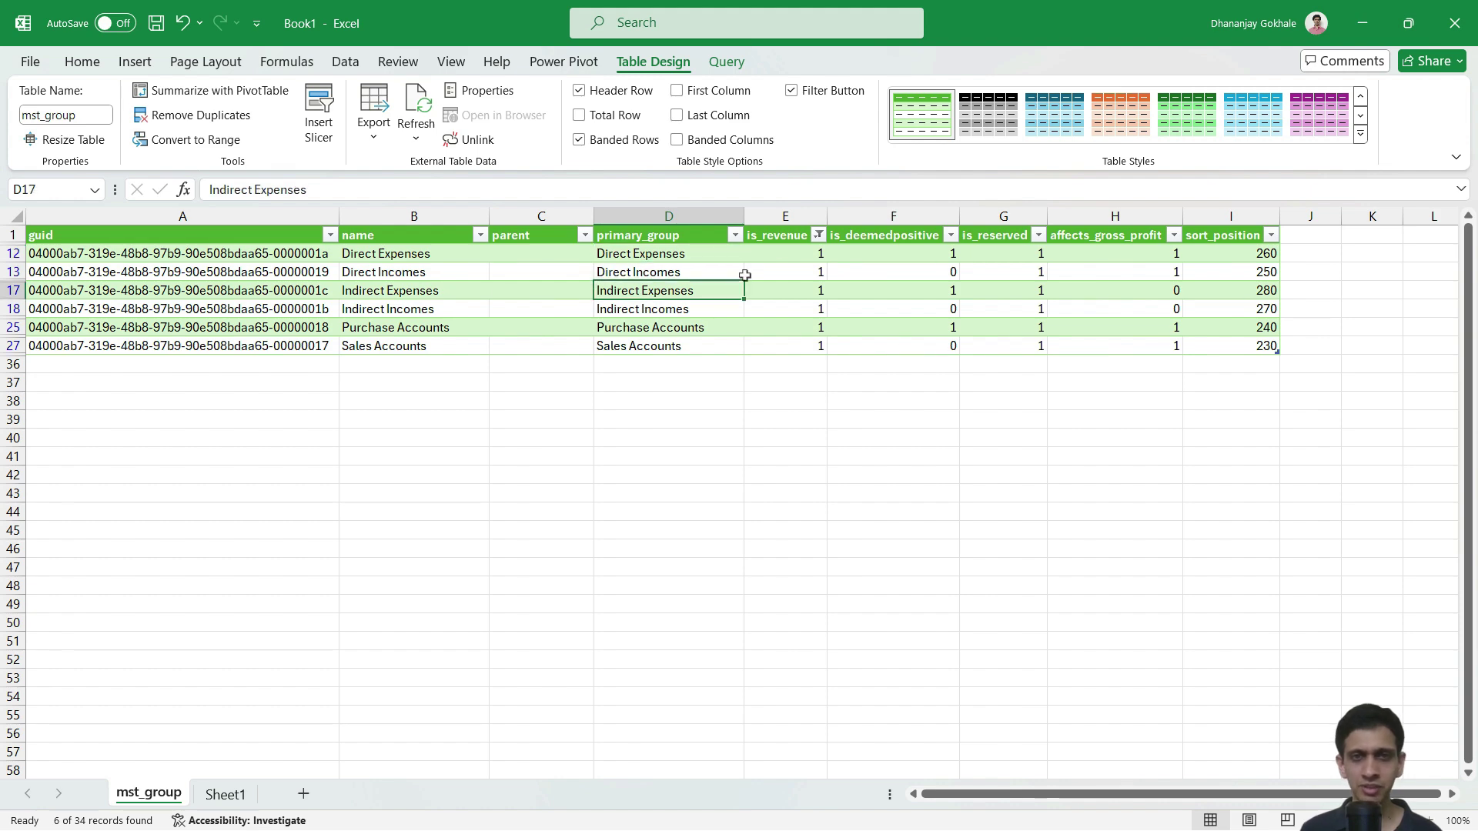
# Filter the is_revenue column to 0 instead, review the matching groups and clear that filter.
pyautogui.click(818, 236)
pyautogui.click(621, 518)
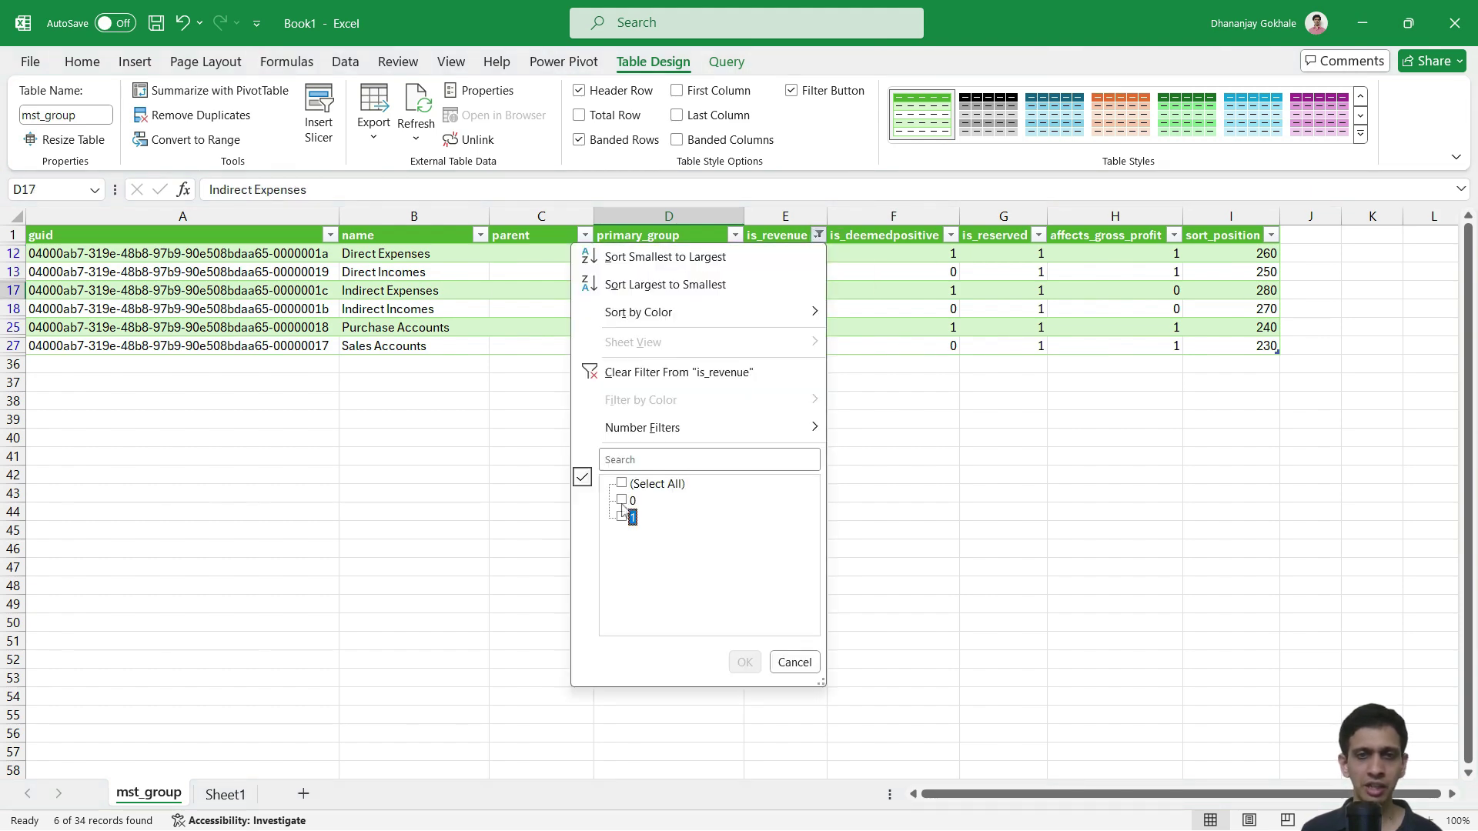
pyautogui.click(622, 501)
pyautogui.click(744, 662)
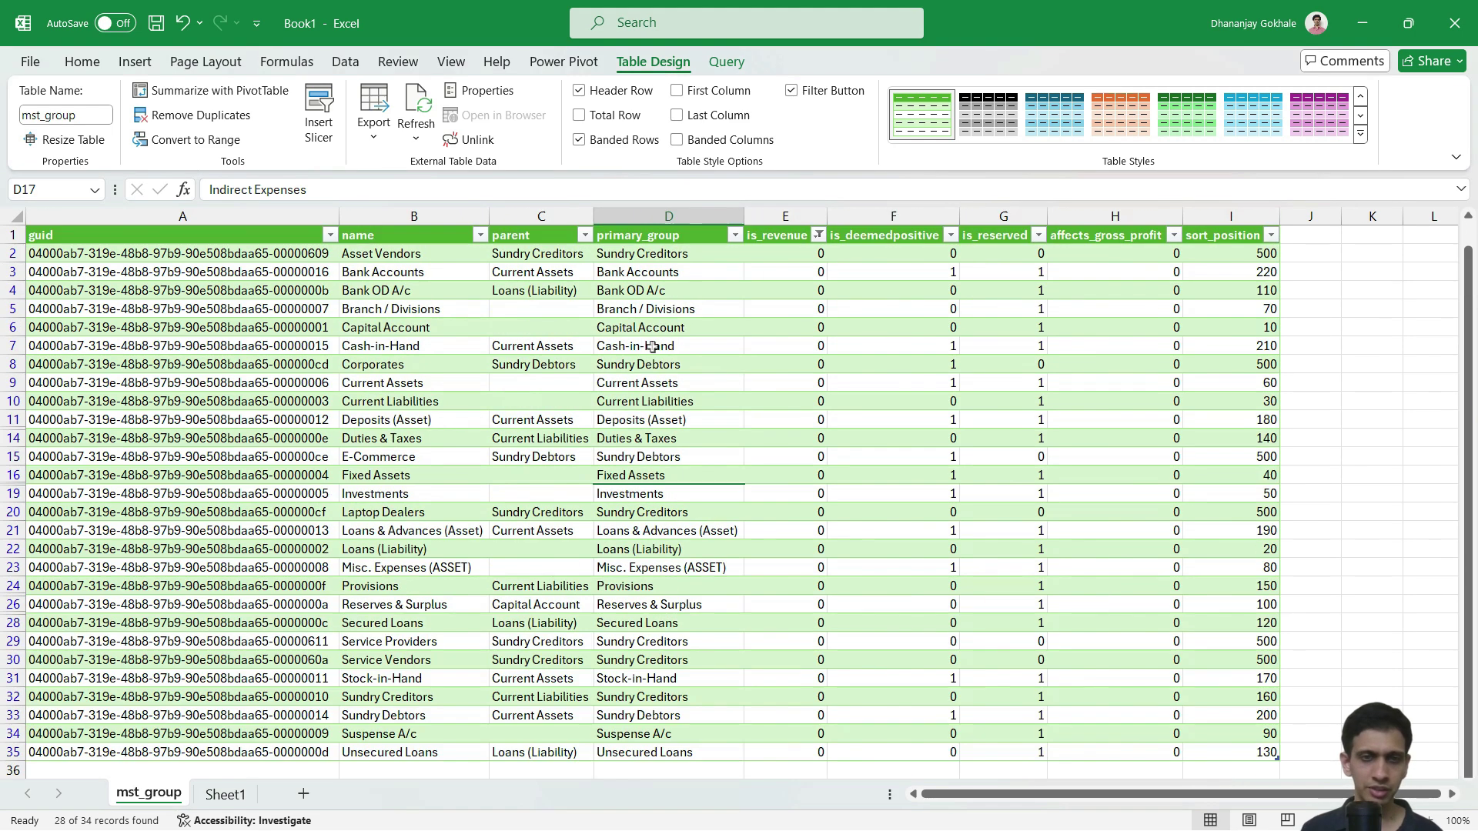
pyautogui.click(818, 234)
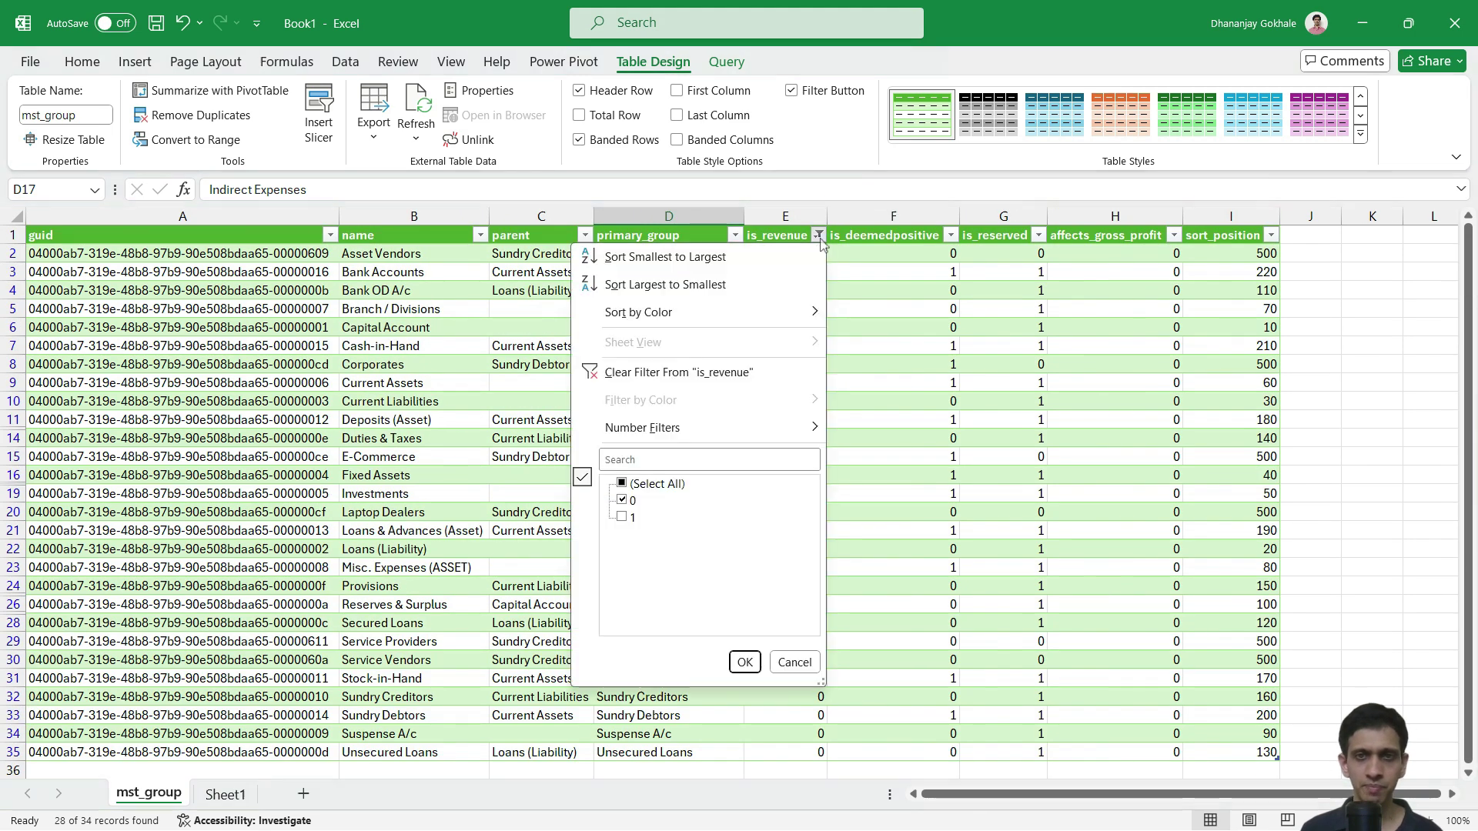
pyautogui.click(714, 373)
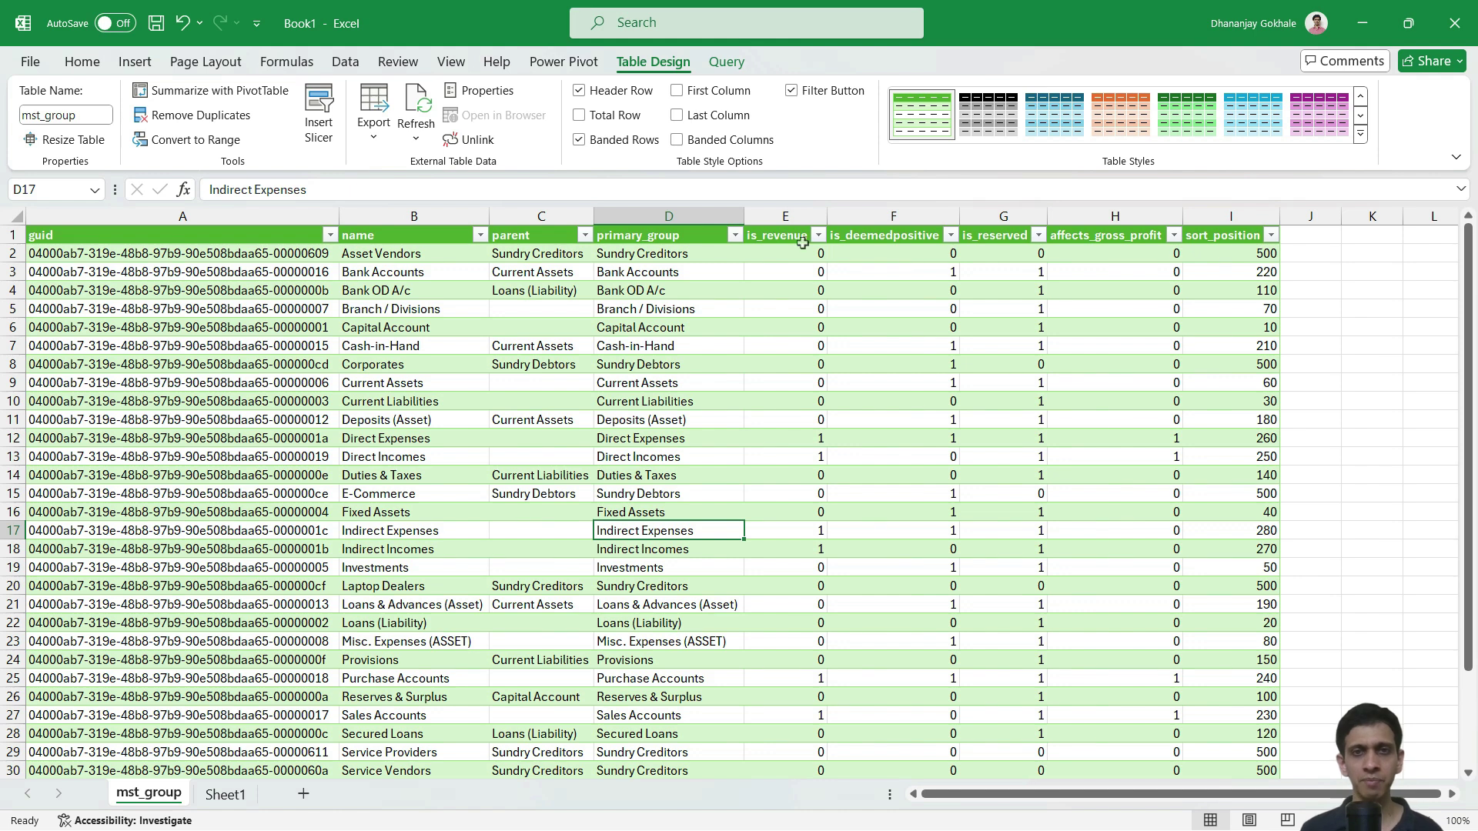
pyautogui.click(787, 268)
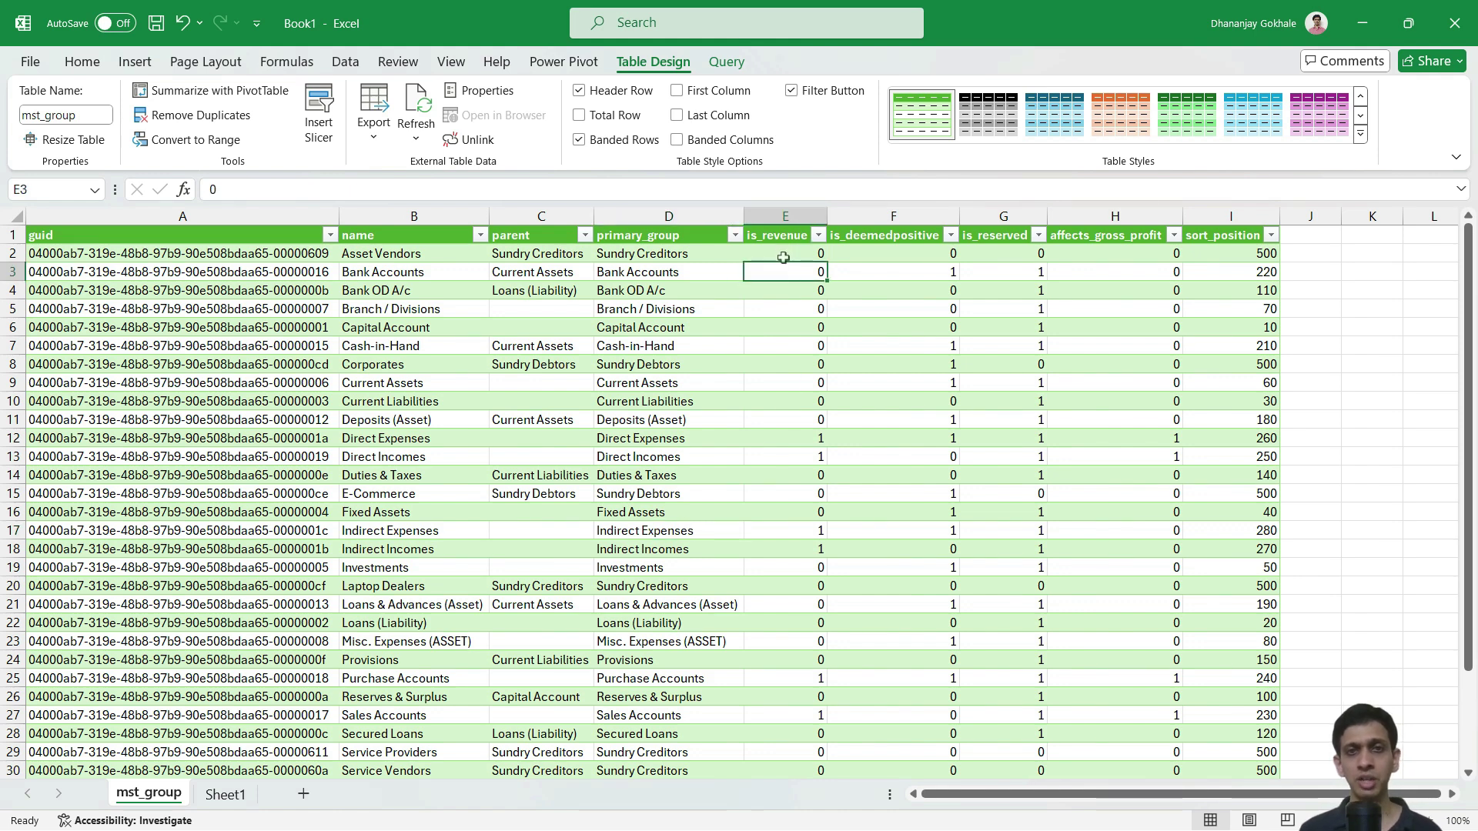
# Filter the mst_group table to rows with is_deemedpositive 1 and check the Corporates row's parent and primary_group.
pyautogui.click(885, 252)
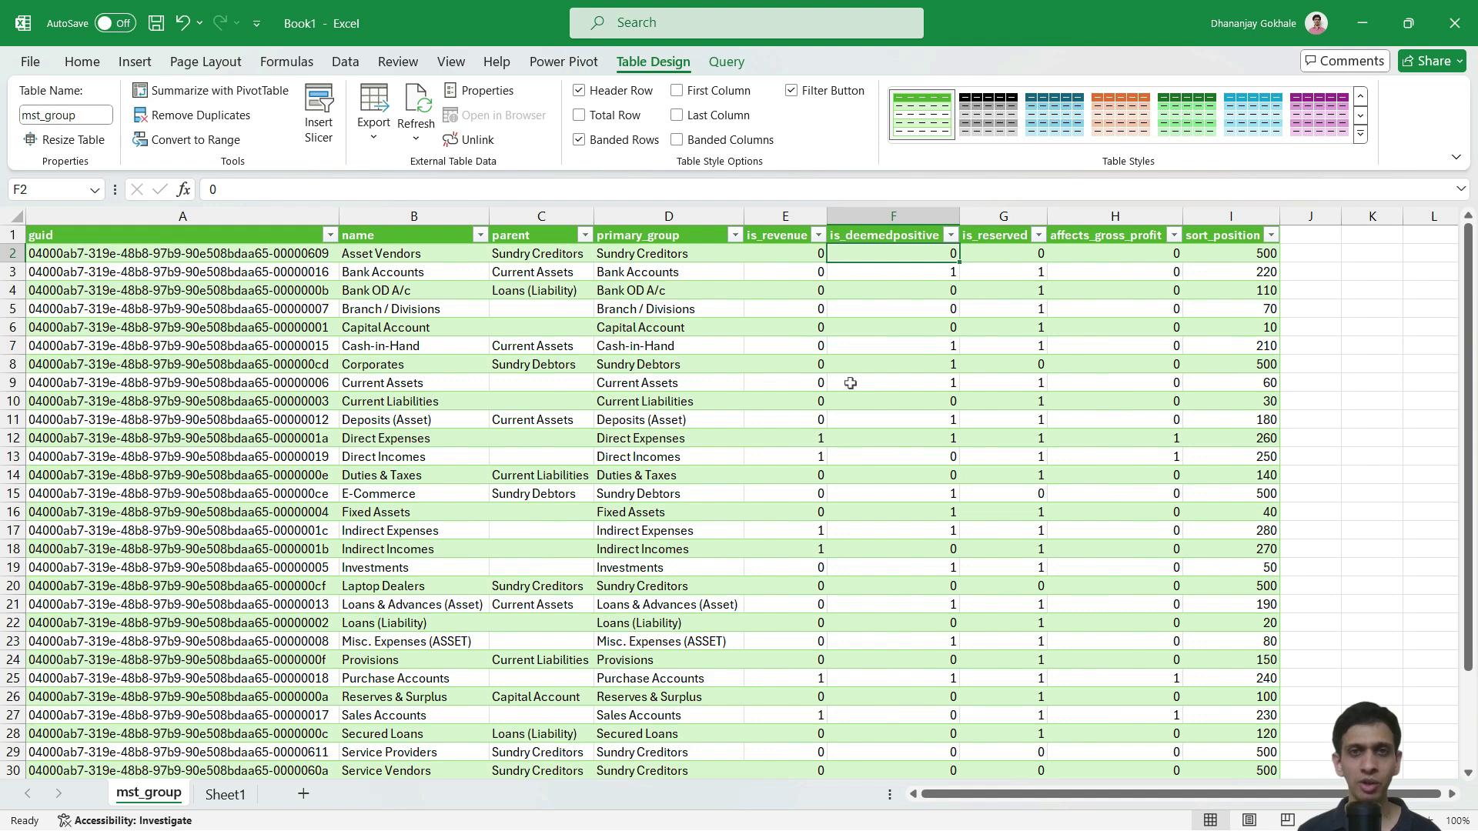
pyautogui.click(951, 234)
pyautogui.click(754, 484)
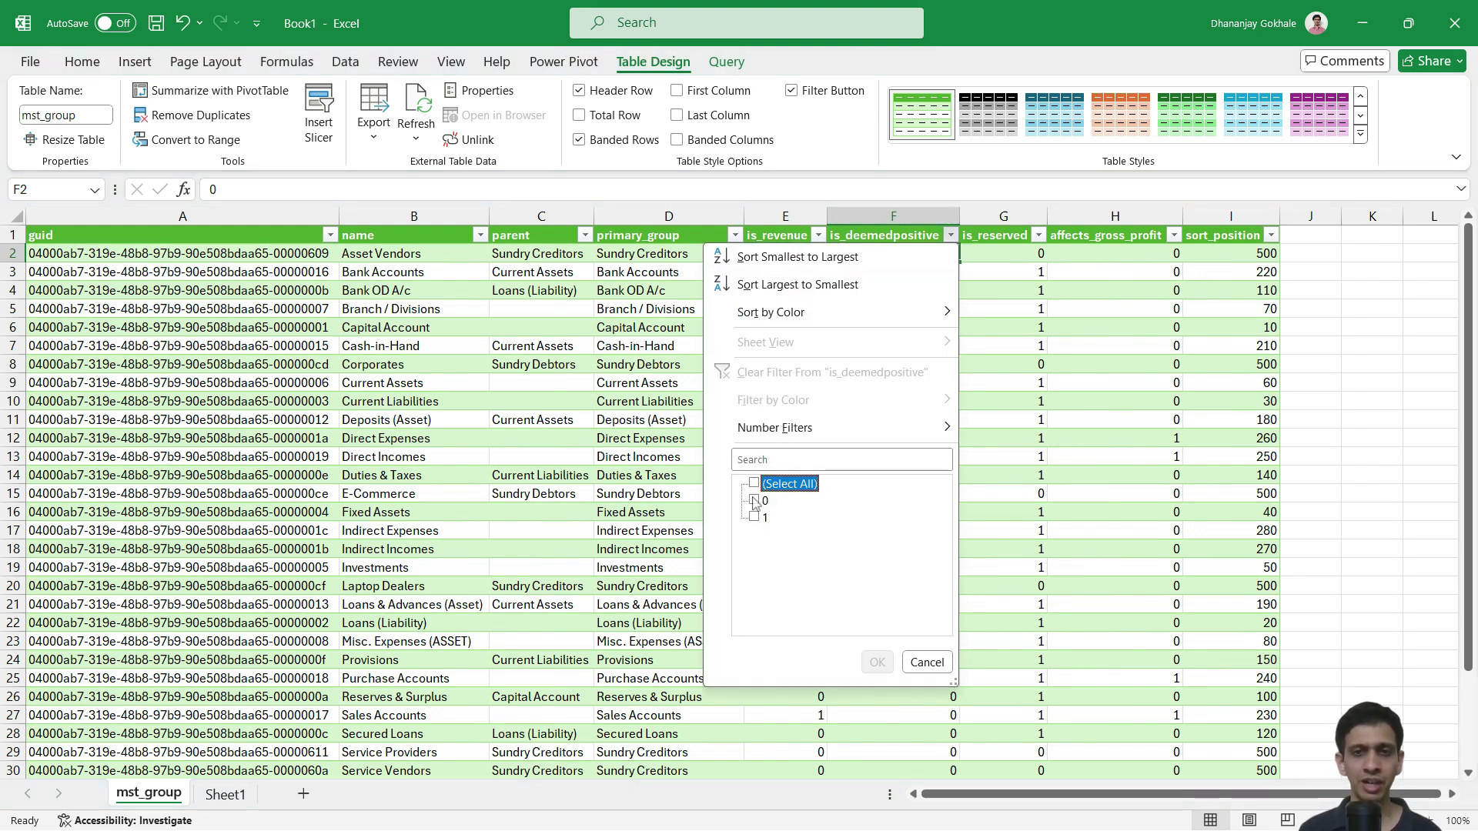
pyautogui.click(755, 518)
pyautogui.click(878, 662)
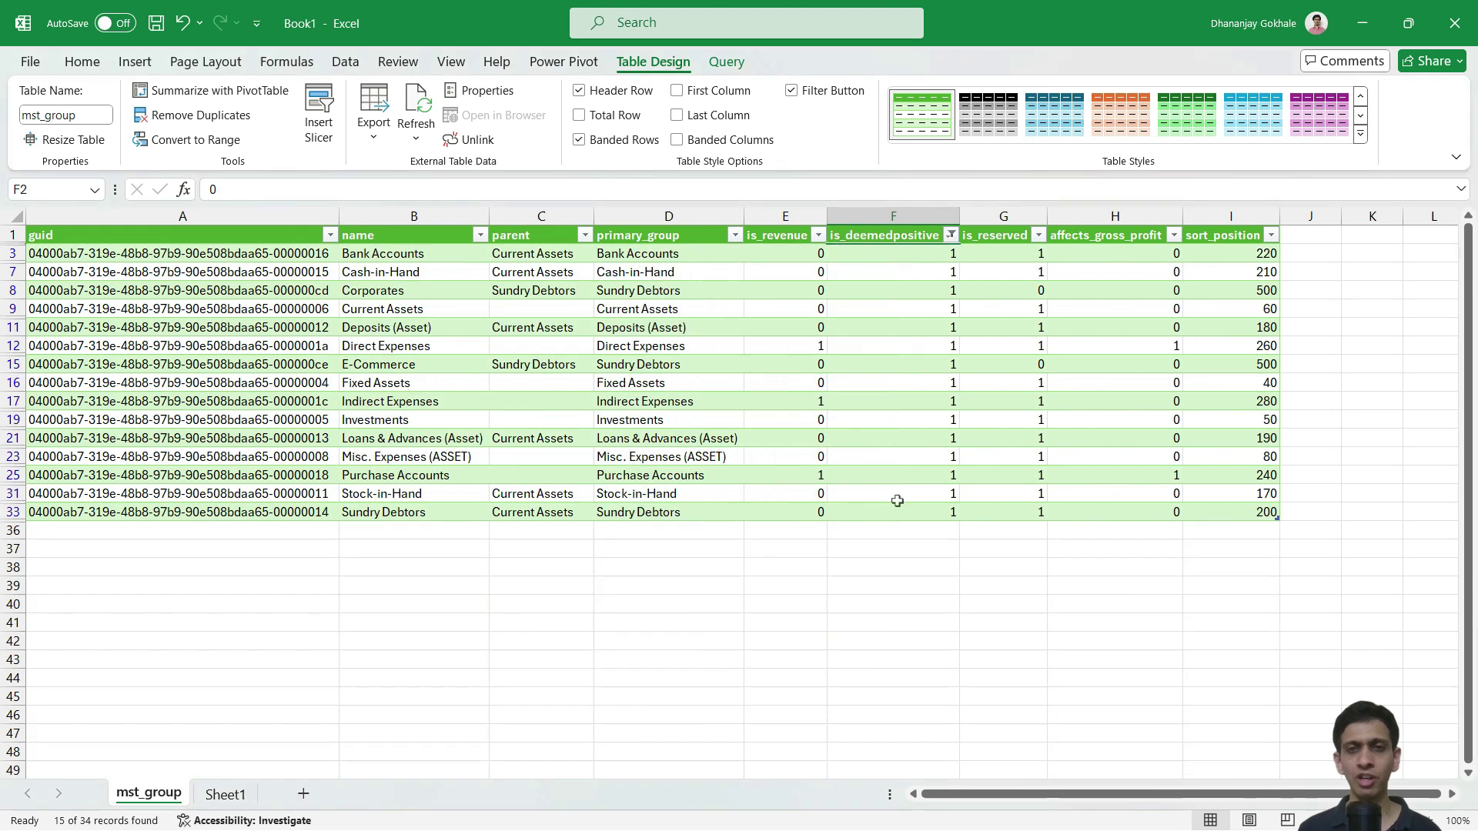
pyautogui.click(912, 309)
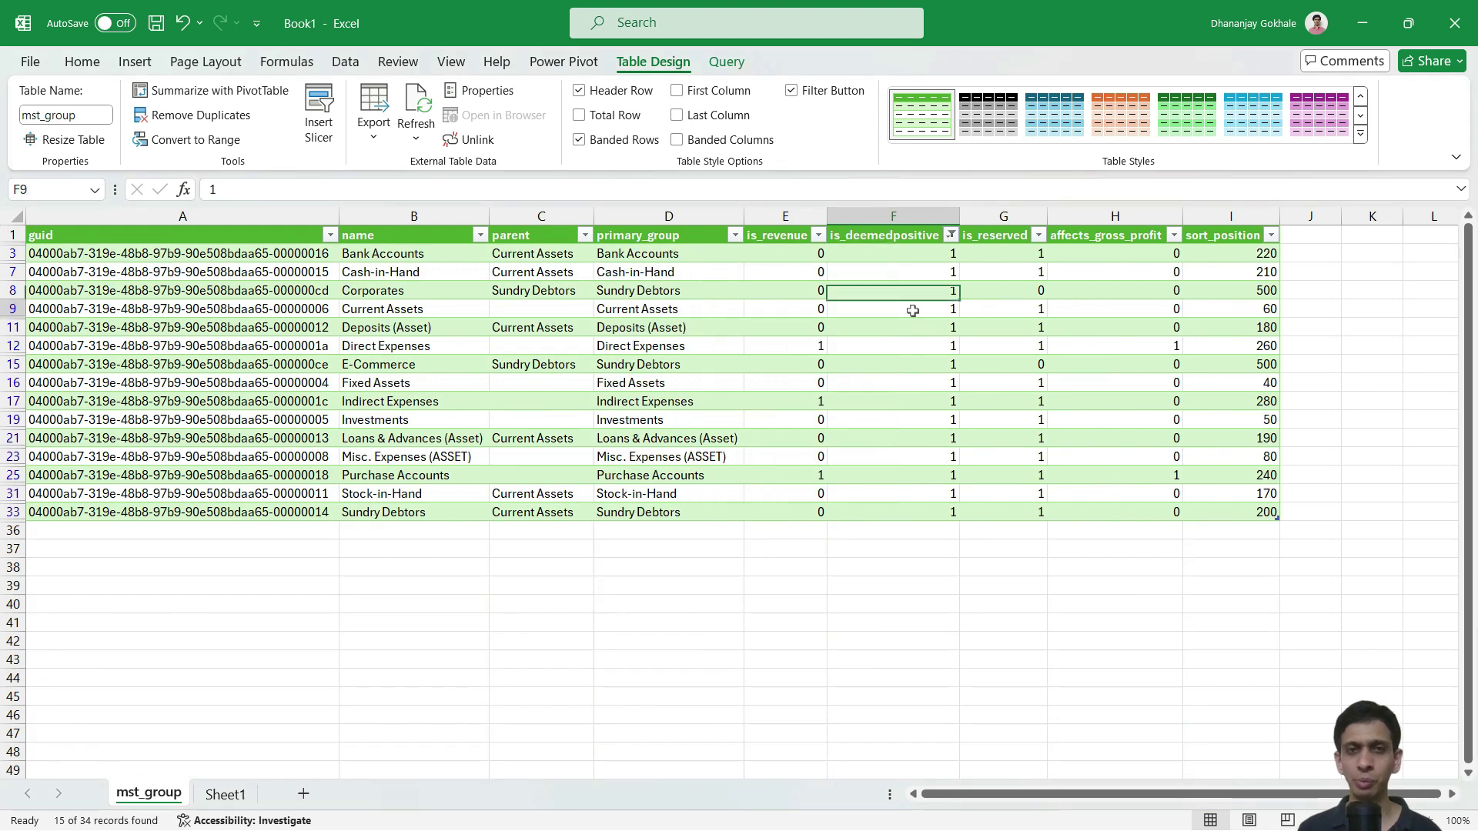
pyautogui.click(663, 302)
pyautogui.click(664, 292)
pyautogui.click(563, 293)
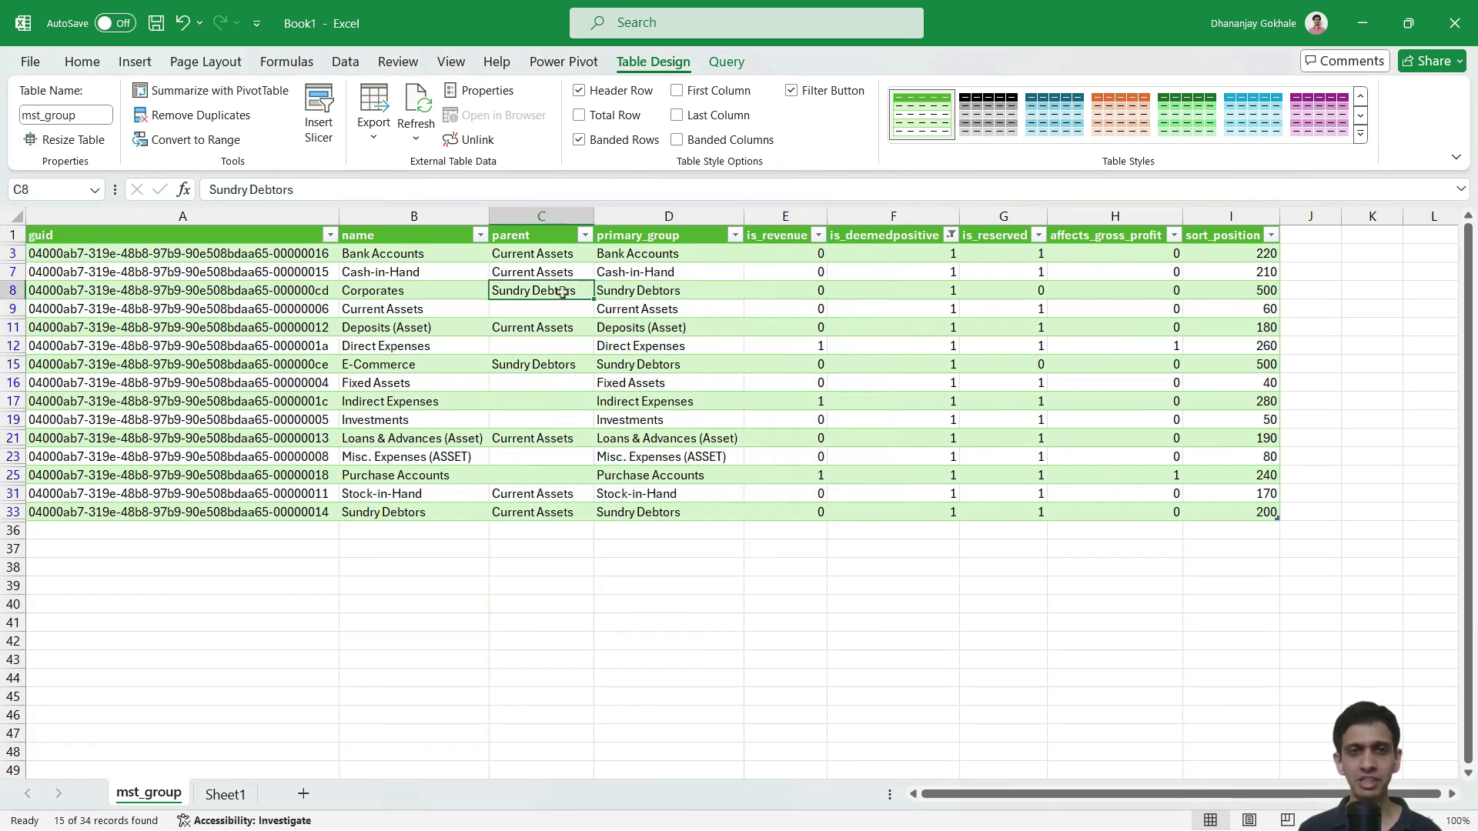
pyautogui.click(669, 290)
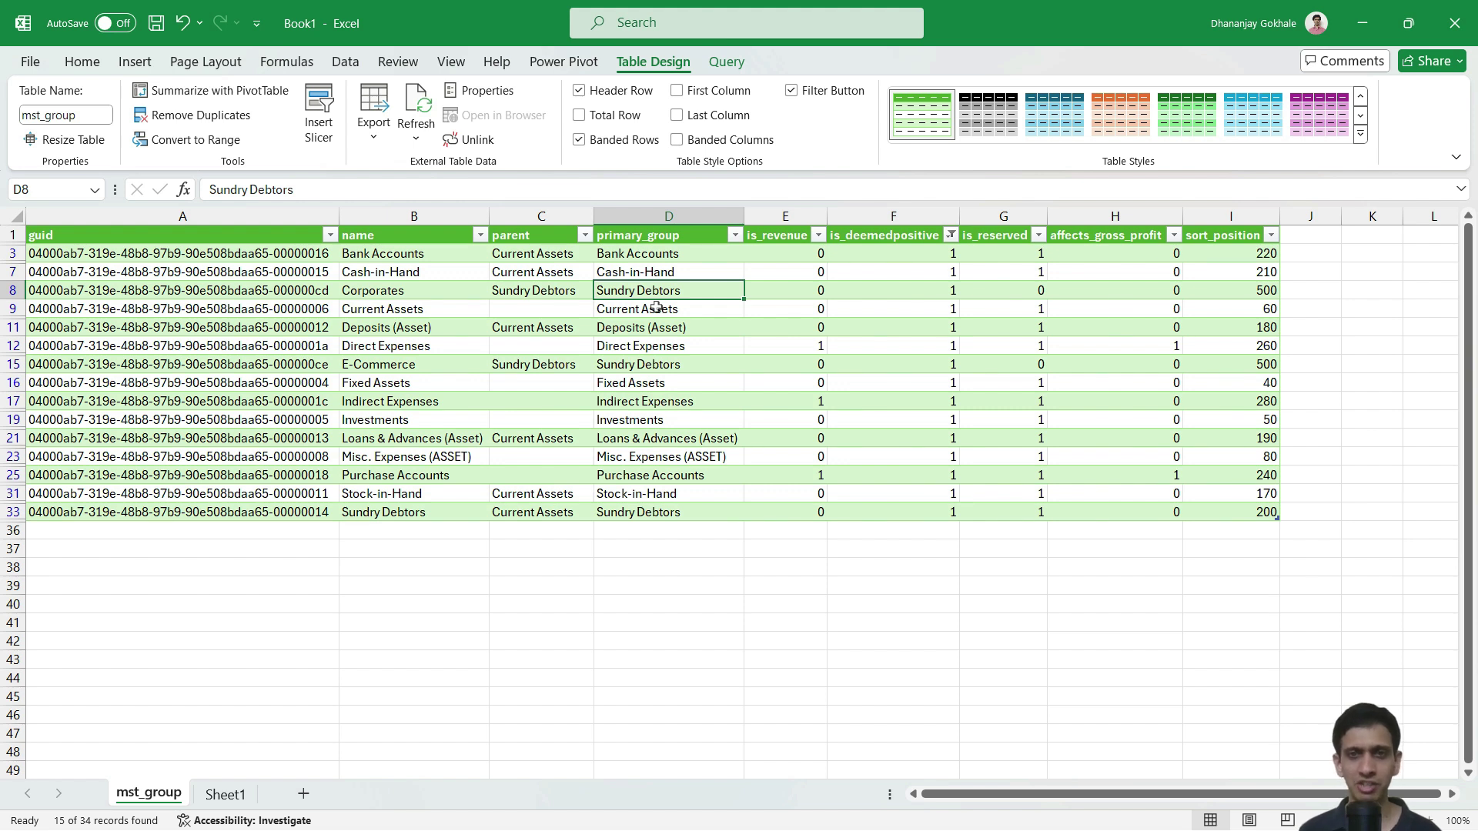
pyautogui.click(942, 287)
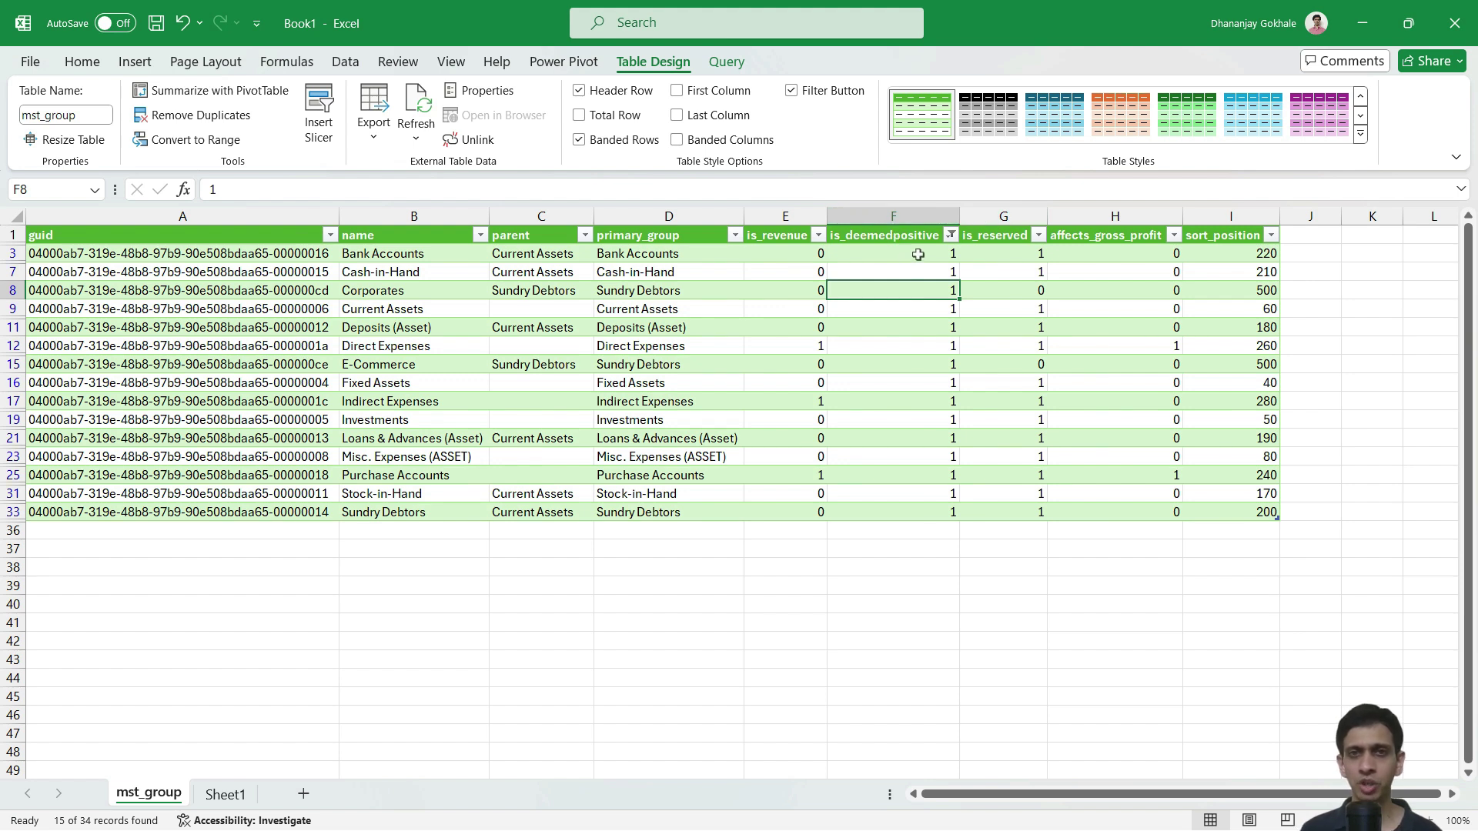
# Filter the is_deemedpositive column to 0 instead, review the matching groups and clear that filter.
pyautogui.click(951, 236)
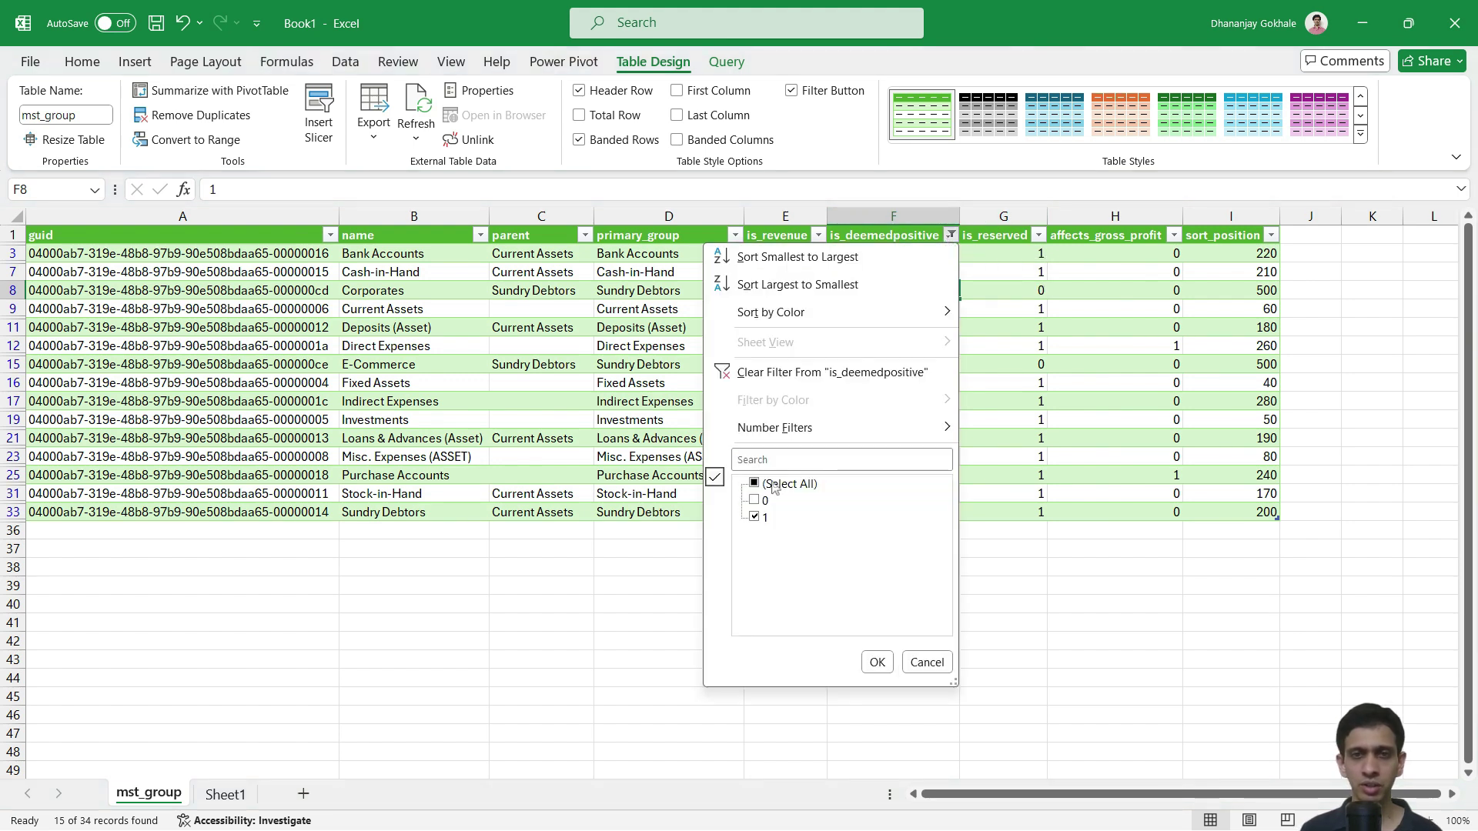
pyautogui.click(754, 517)
pyautogui.click(755, 501)
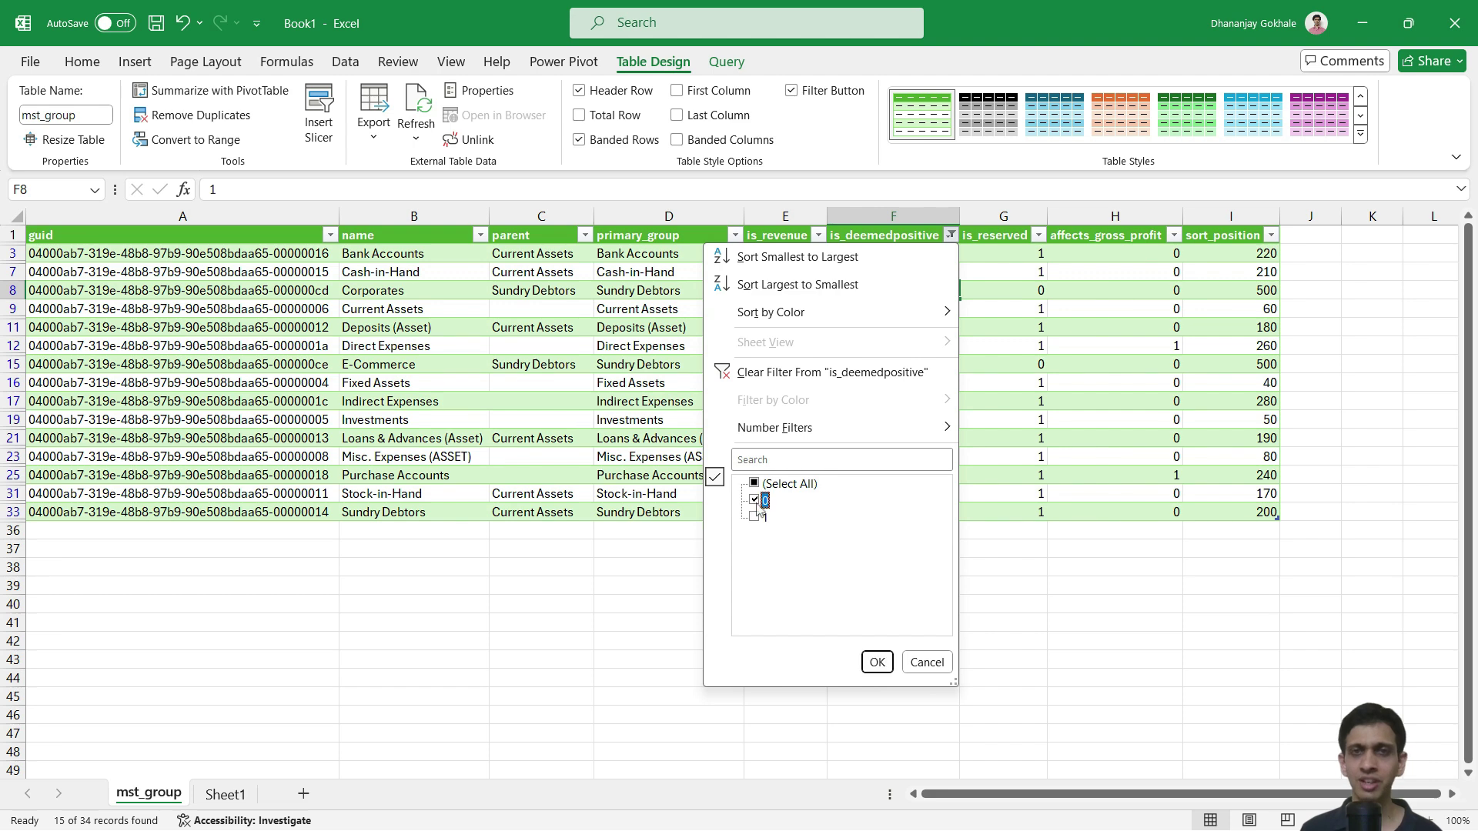
pyautogui.click(876, 662)
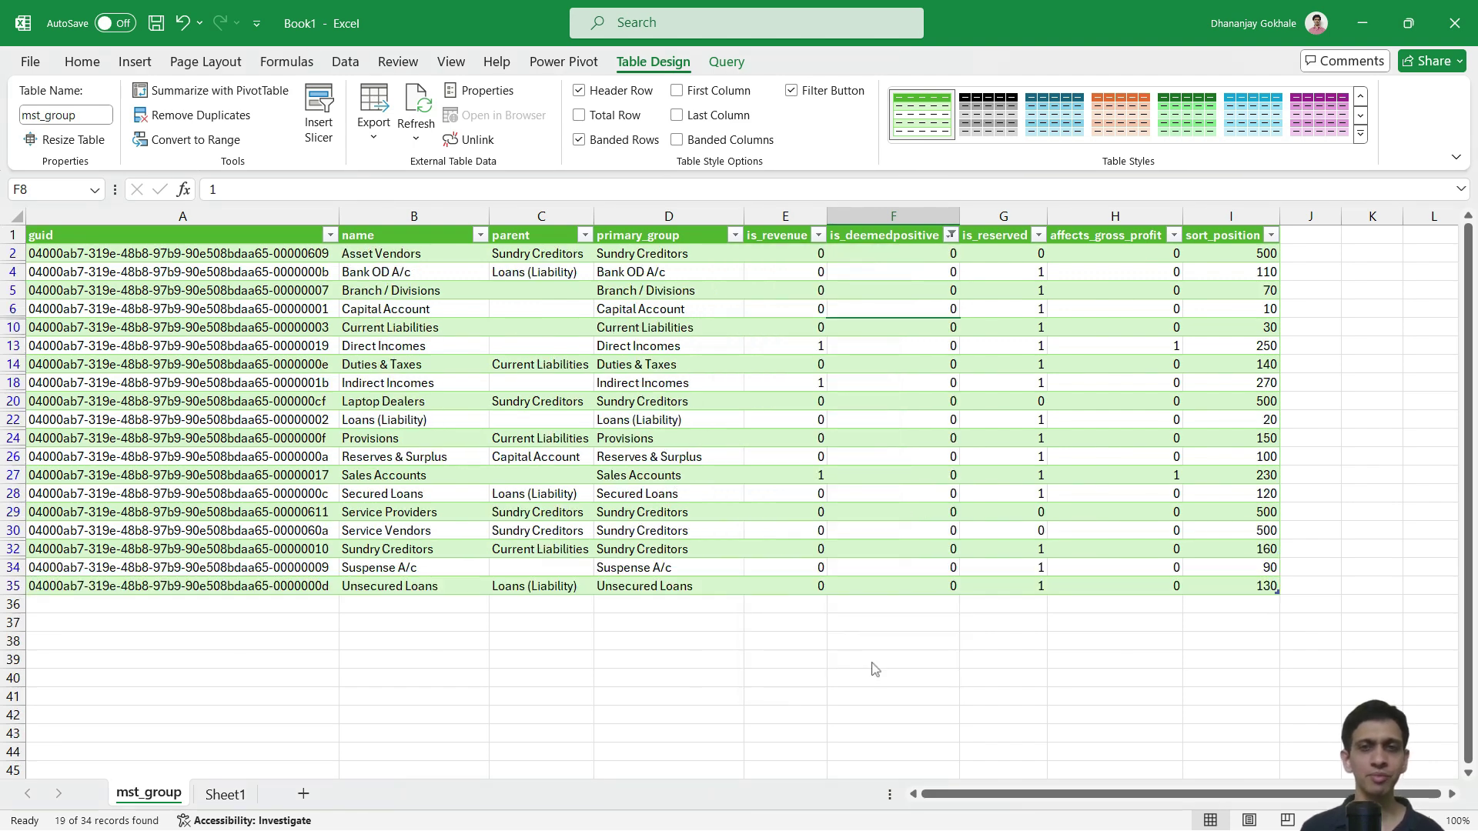
pyautogui.click(919, 279)
pyautogui.click(952, 236)
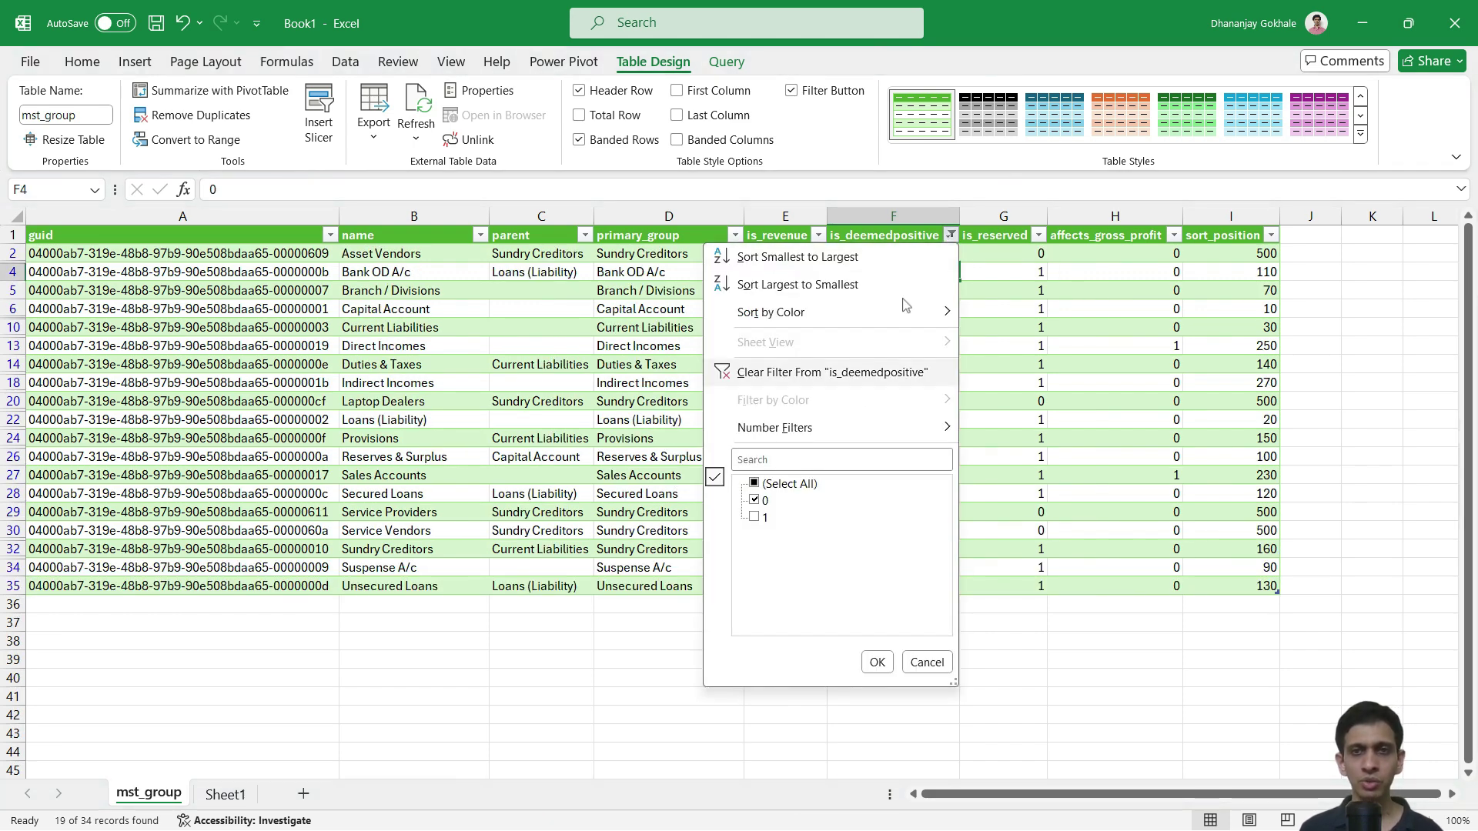
pyautogui.click(820, 374)
pyautogui.click(792, 290)
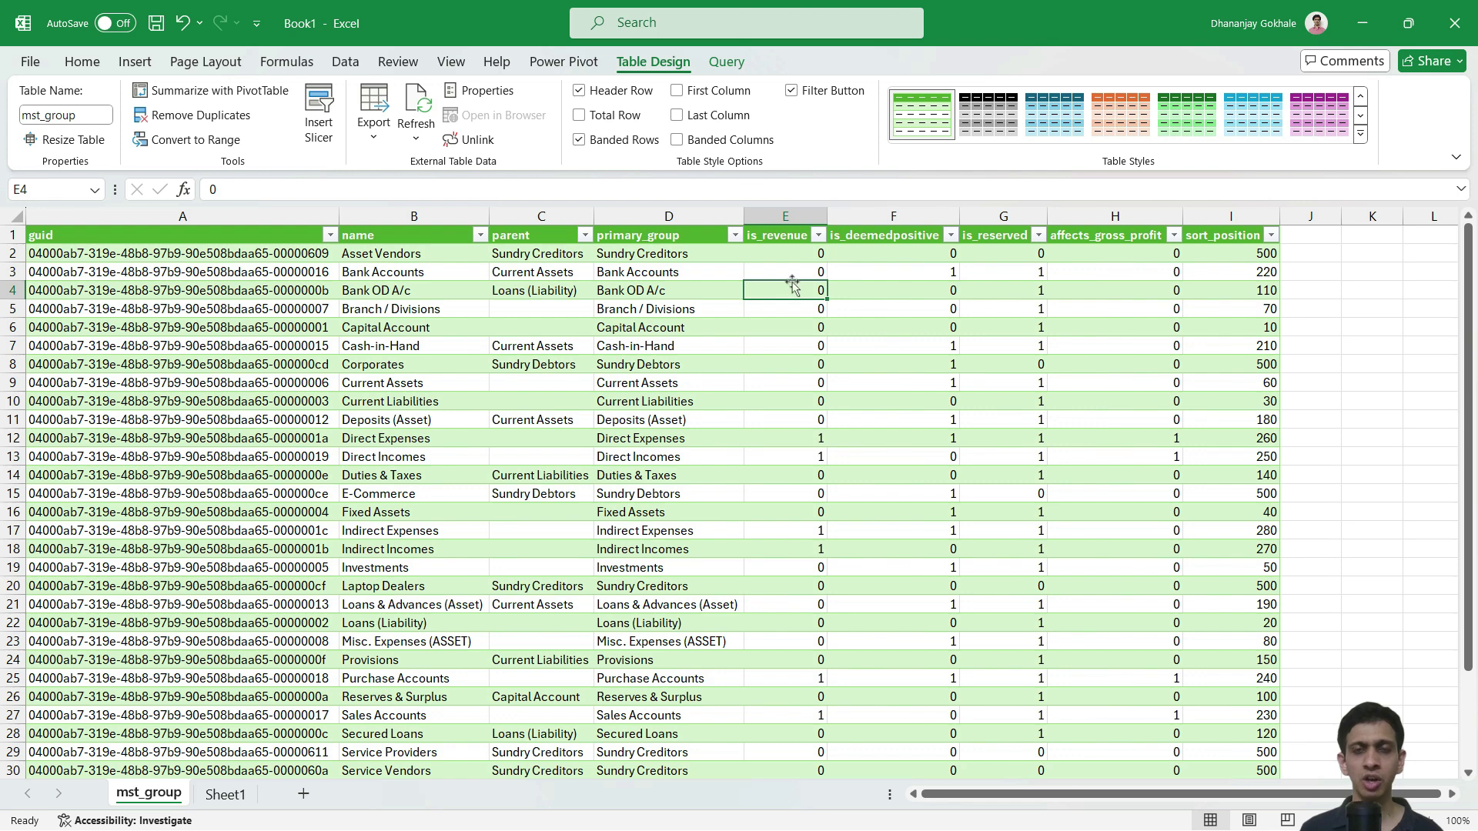
# Filter the mst_group table to rows with is_revenue 0 and check the is_deemedpositive values.
pyautogui.click(817, 237)
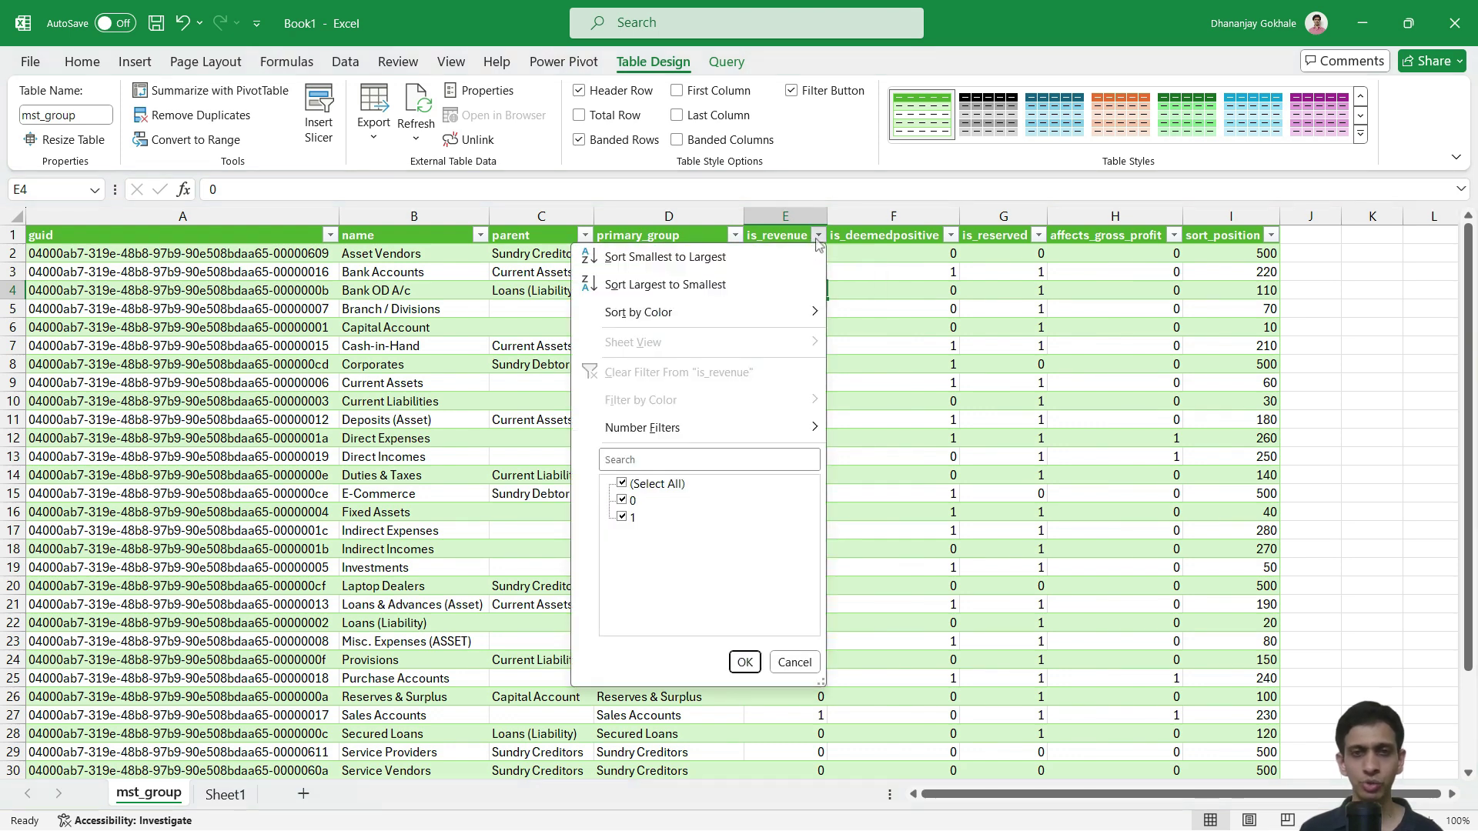
pyautogui.click(623, 485)
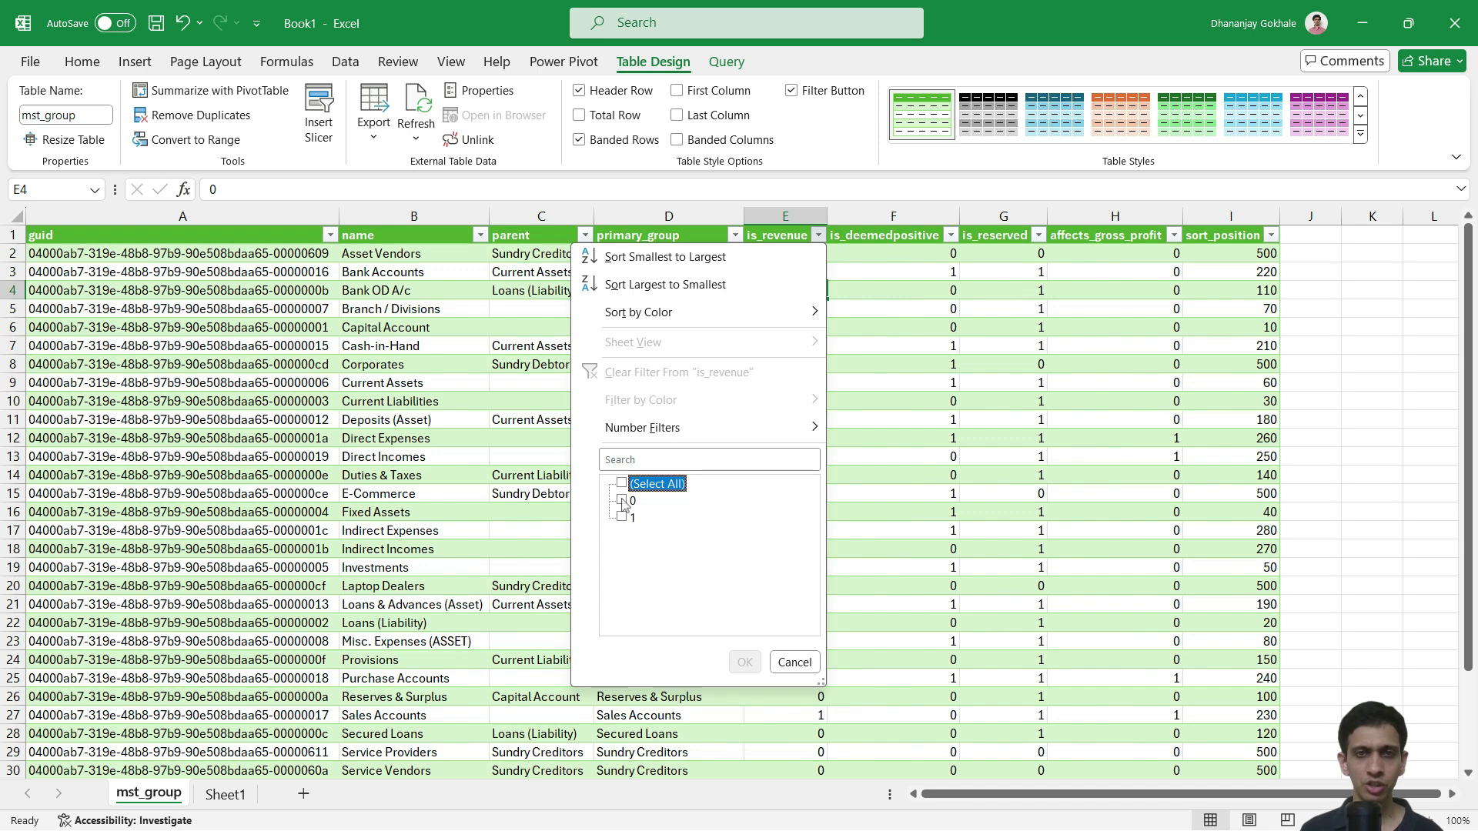
pyautogui.click(622, 500)
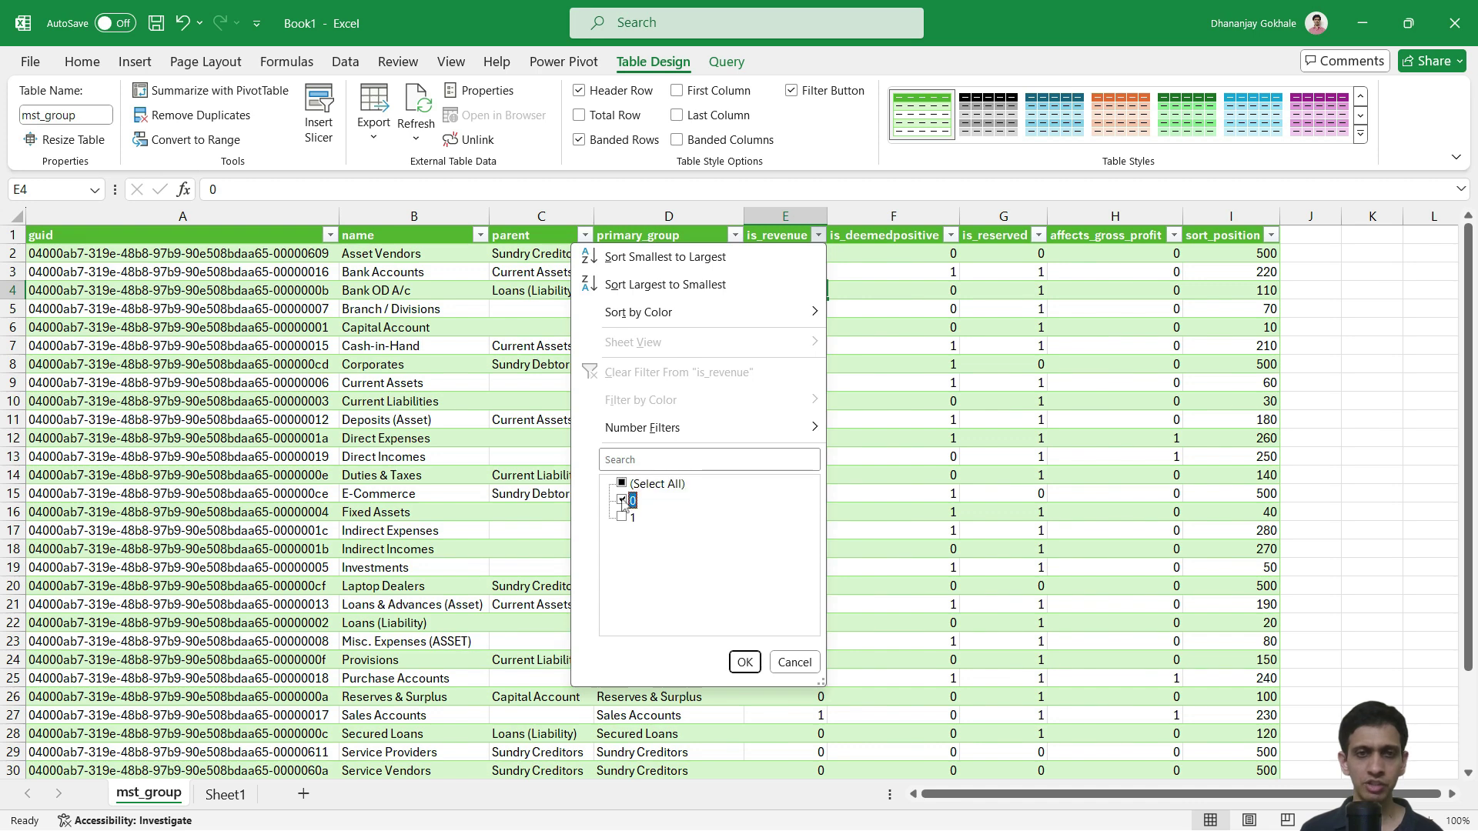
pyautogui.click(744, 663)
pyautogui.click(894, 274)
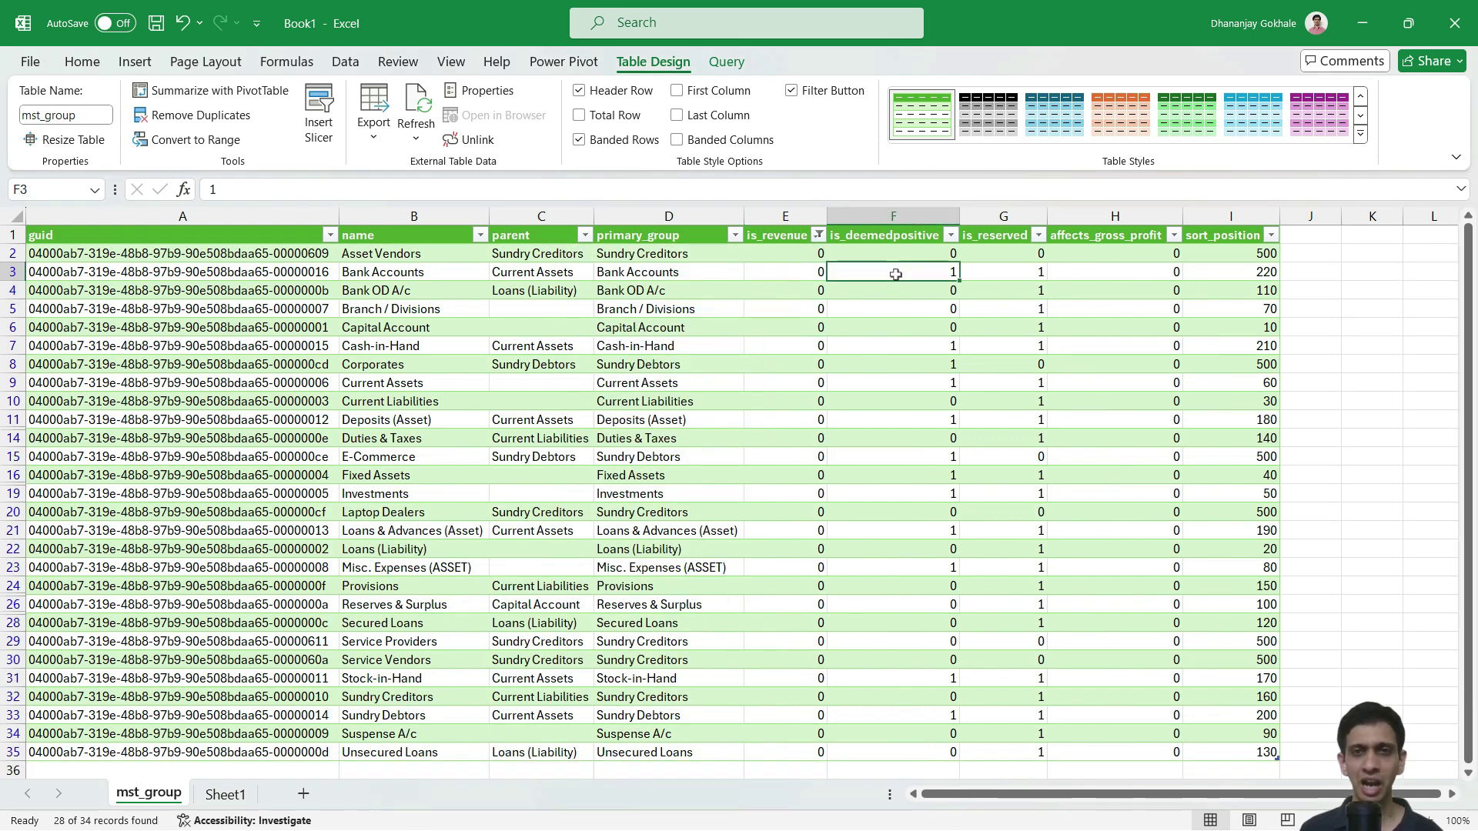
# Additionally filter is_deemedpositive to 0 and review the primary_group values of the matching rows.
pyautogui.click(951, 236)
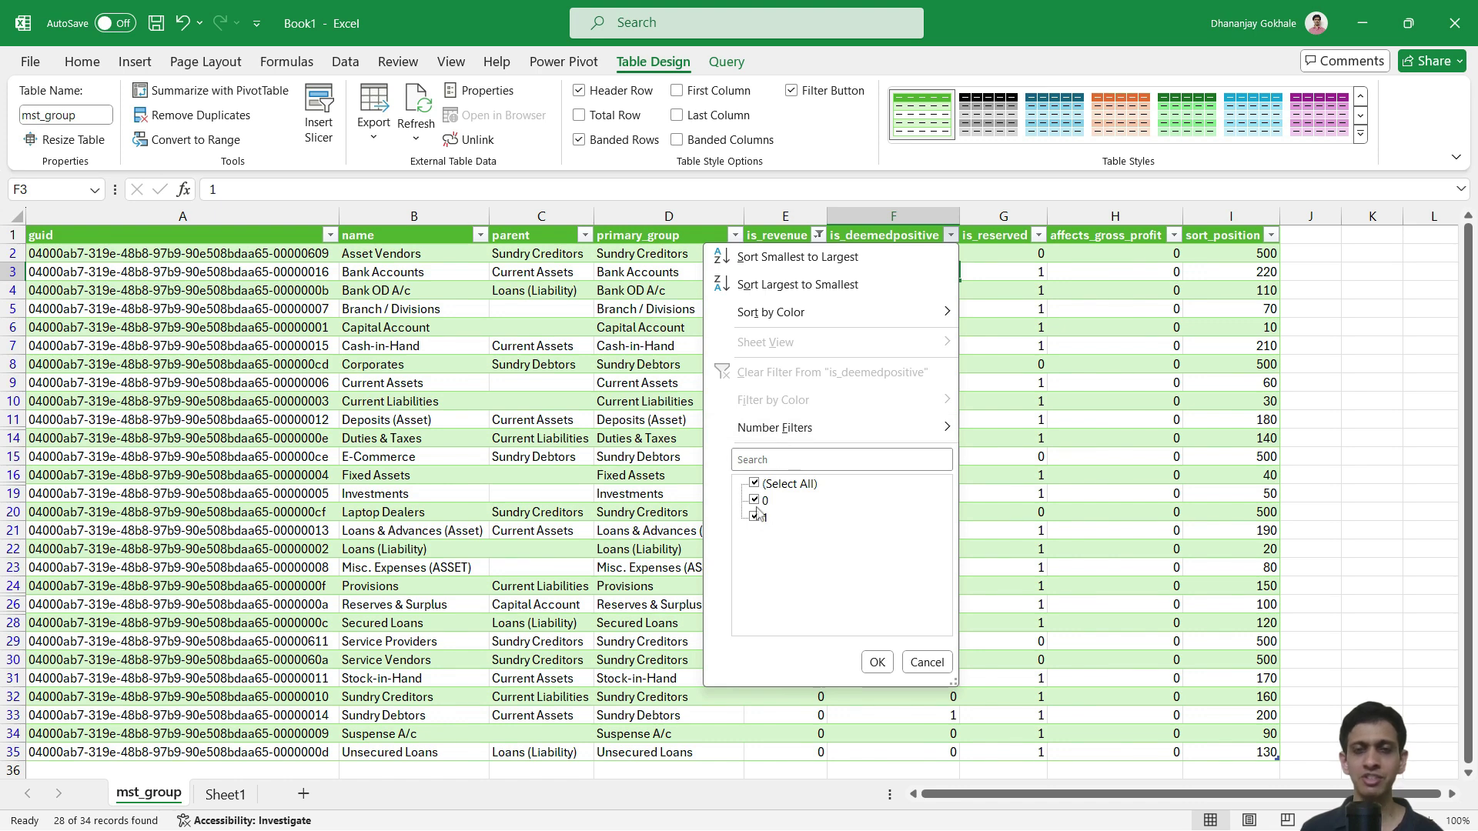
pyautogui.click(754, 484)
pyautogui.click(755, 500)
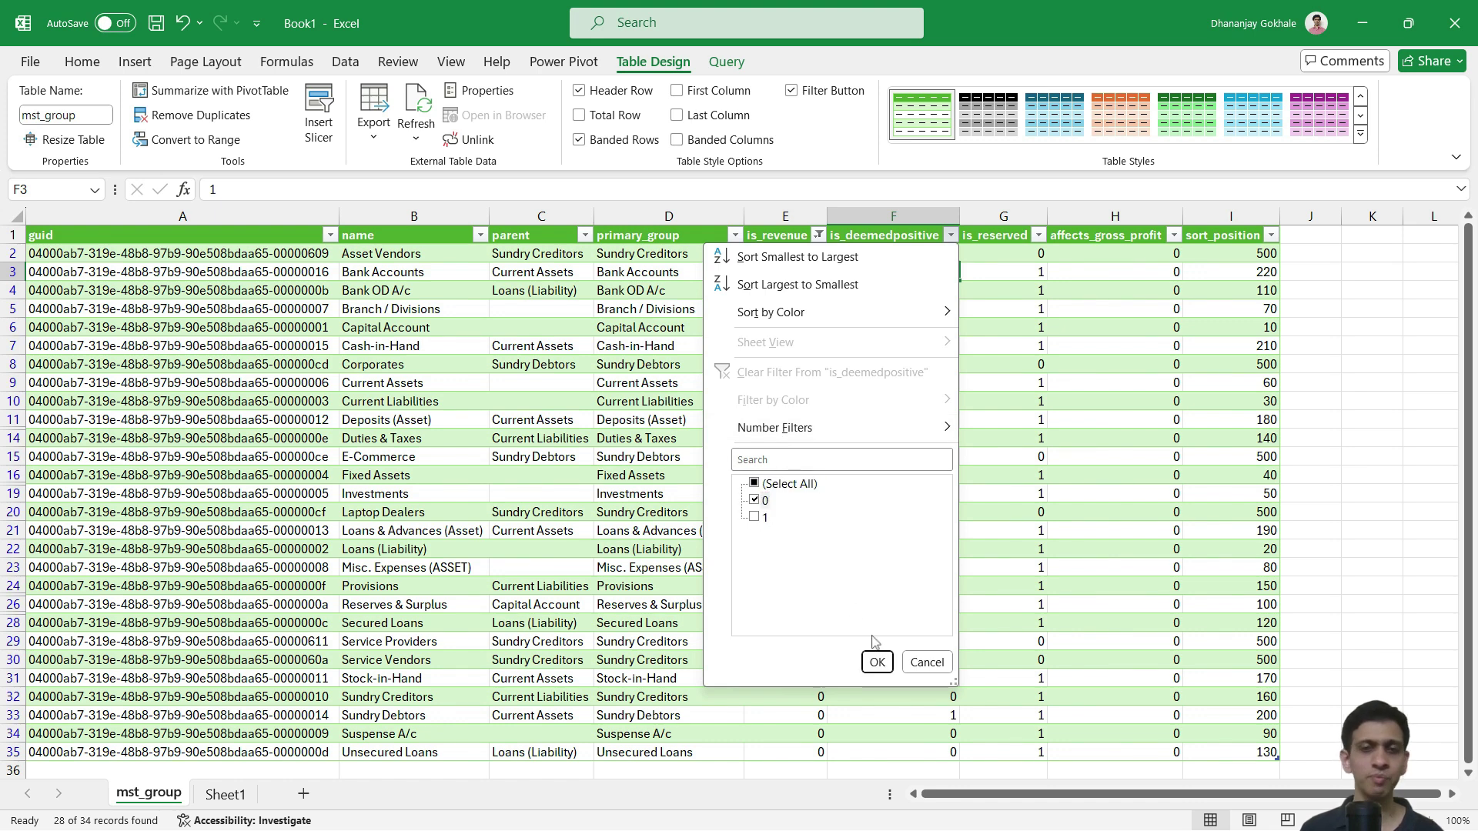
pyautogui.click(875, 663)
pyautogui.click(653, 312)
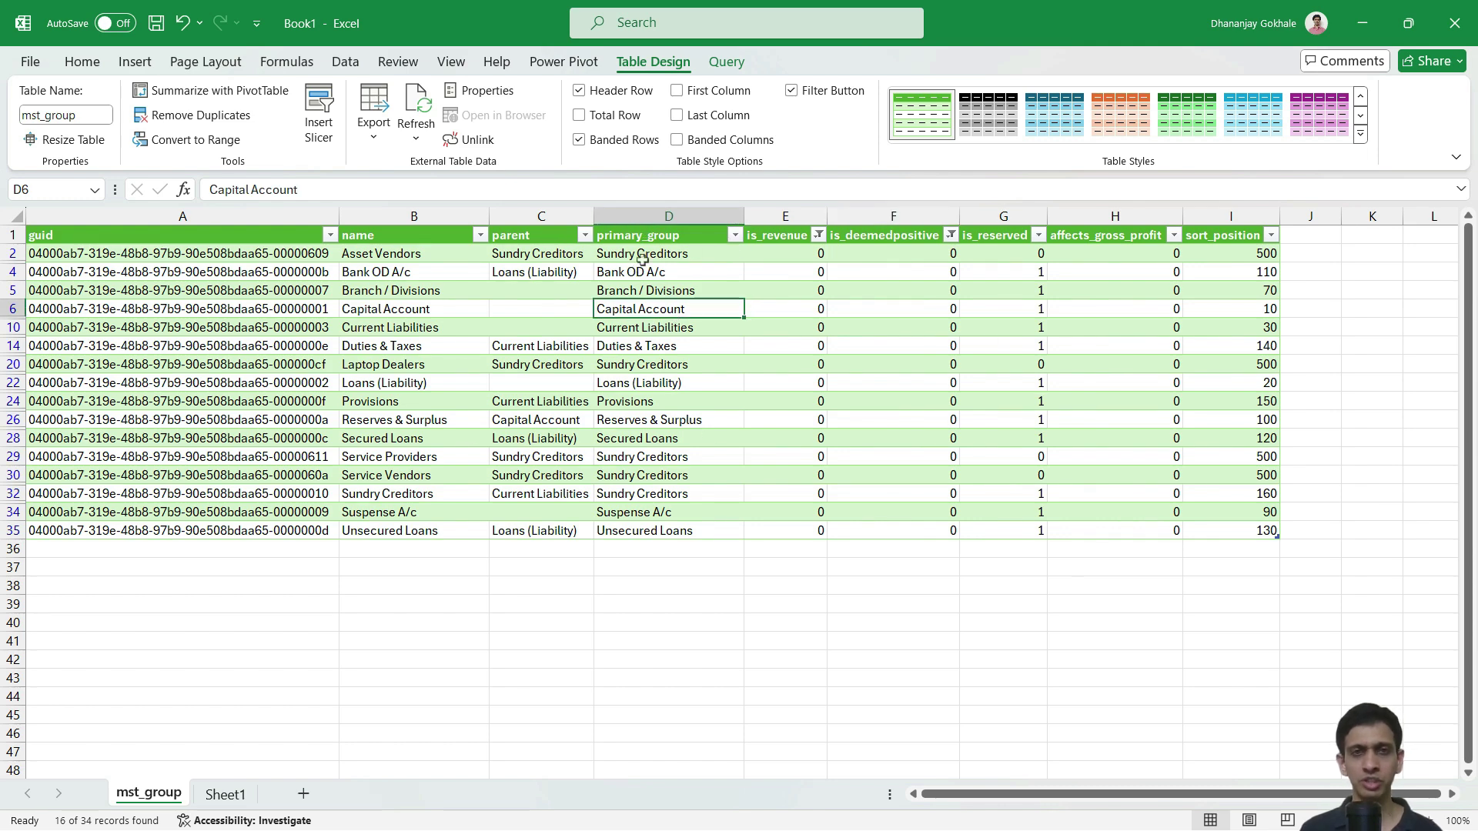
pyautogui.click(659, 260)
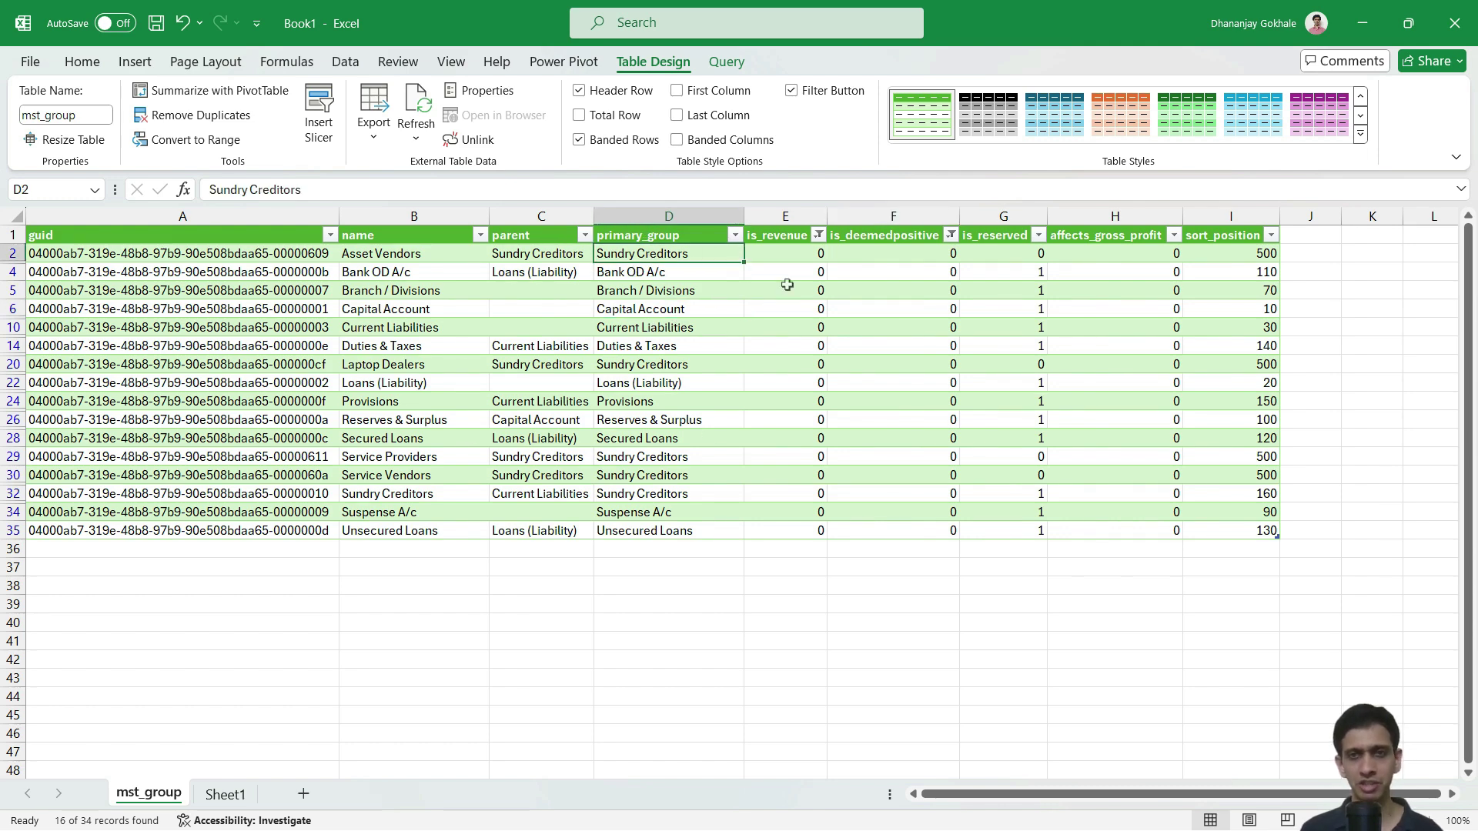
# Clear the filters from the is_deemedpositive and is_revenue columns.
pyautogui.click(951, 235)
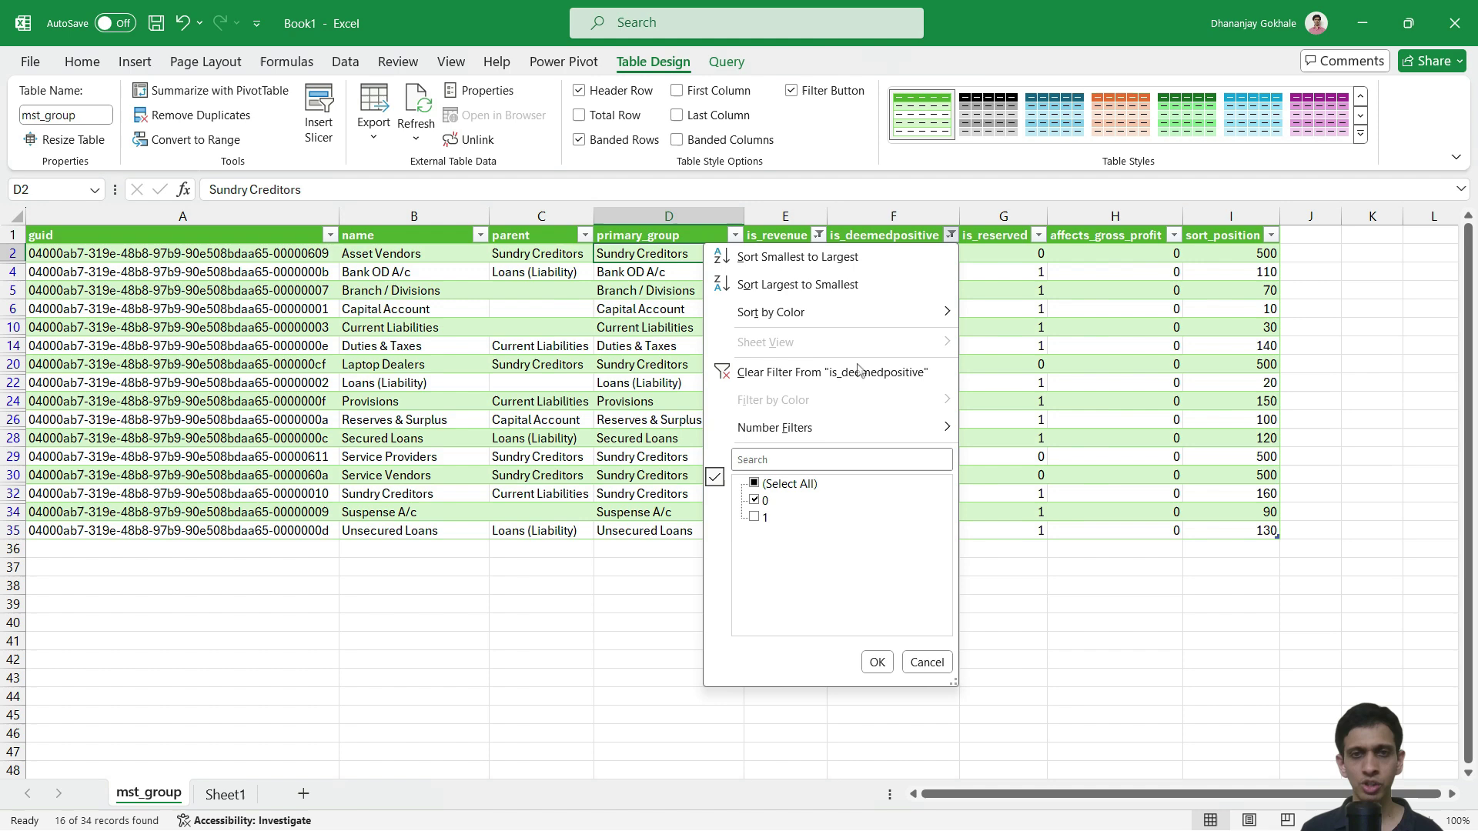
pyautogui.click(777, 373)
pyautogui.click(818, 234)
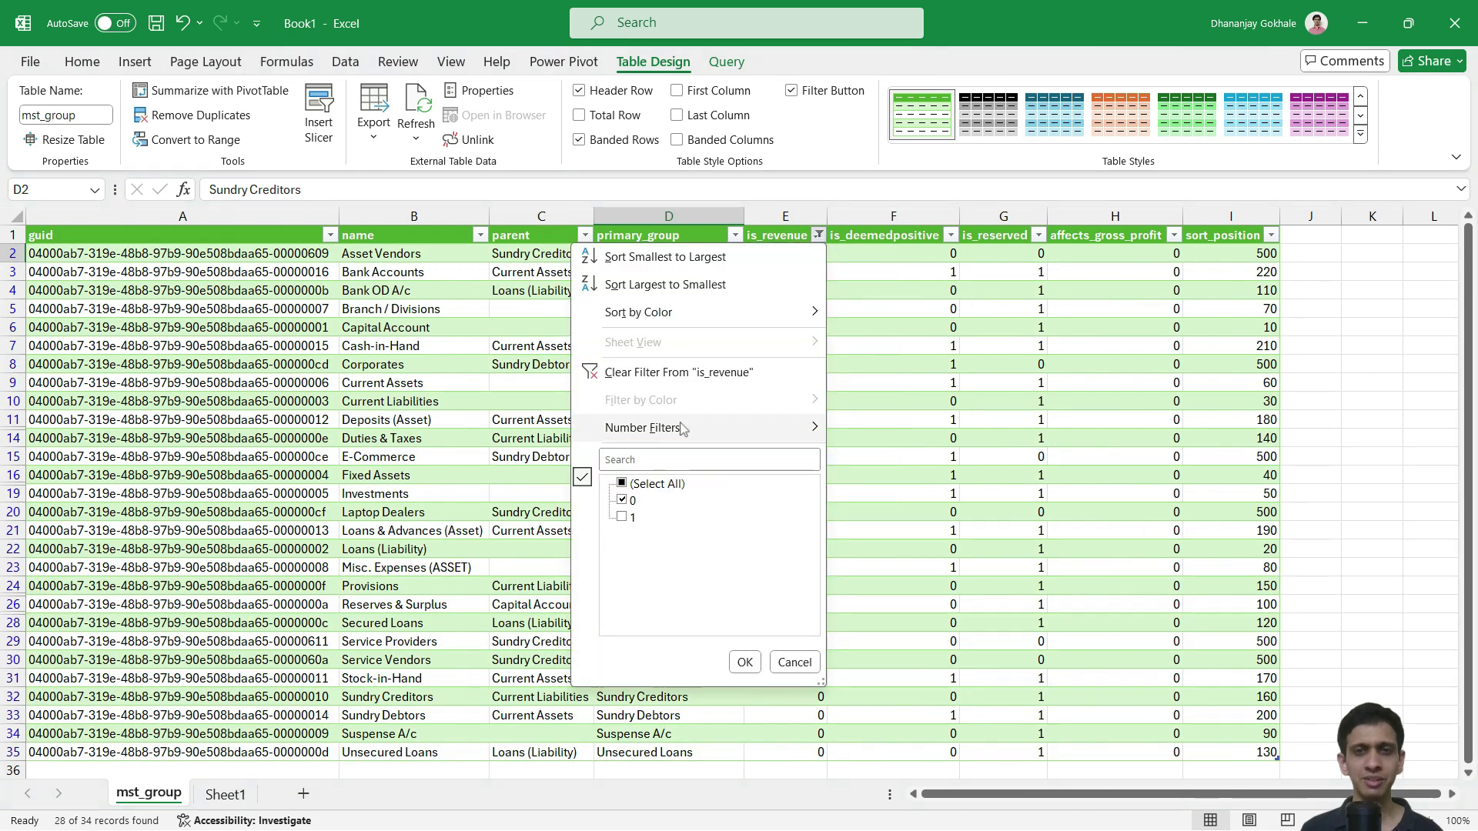
pyautogui.click(667, 373)
# Examine the parent and primary_group of the first groups together with their is_revenue, is_deemedpositive and is_reserved flags.
pyautogui.click(569, 291)
pyautogui.click(639, 291)
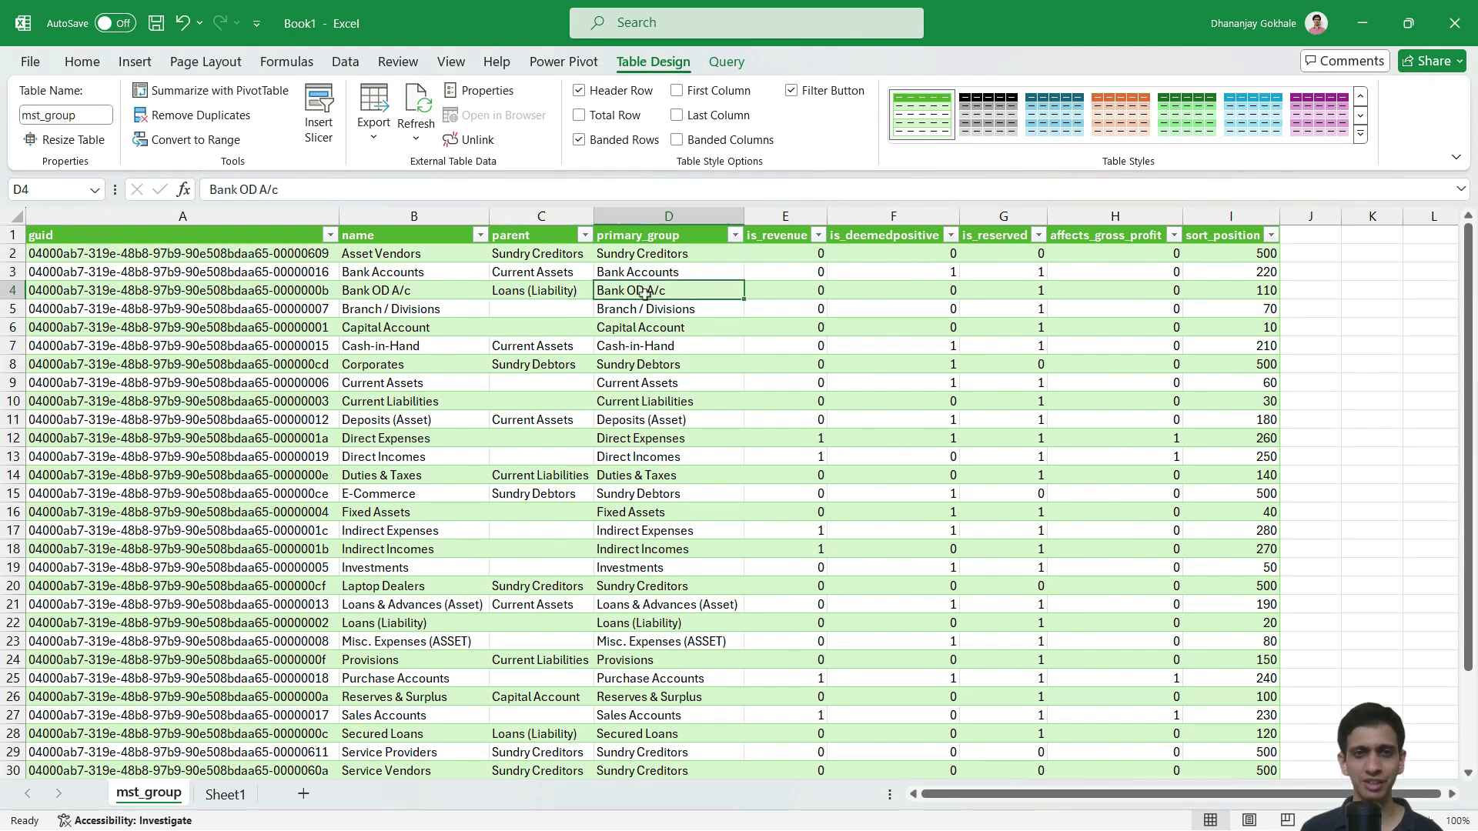
pyautogui.scroll(-1, 735, 273)
pyautogui.scroll(1, 826, 278)
pyautogui.click(794, 255)
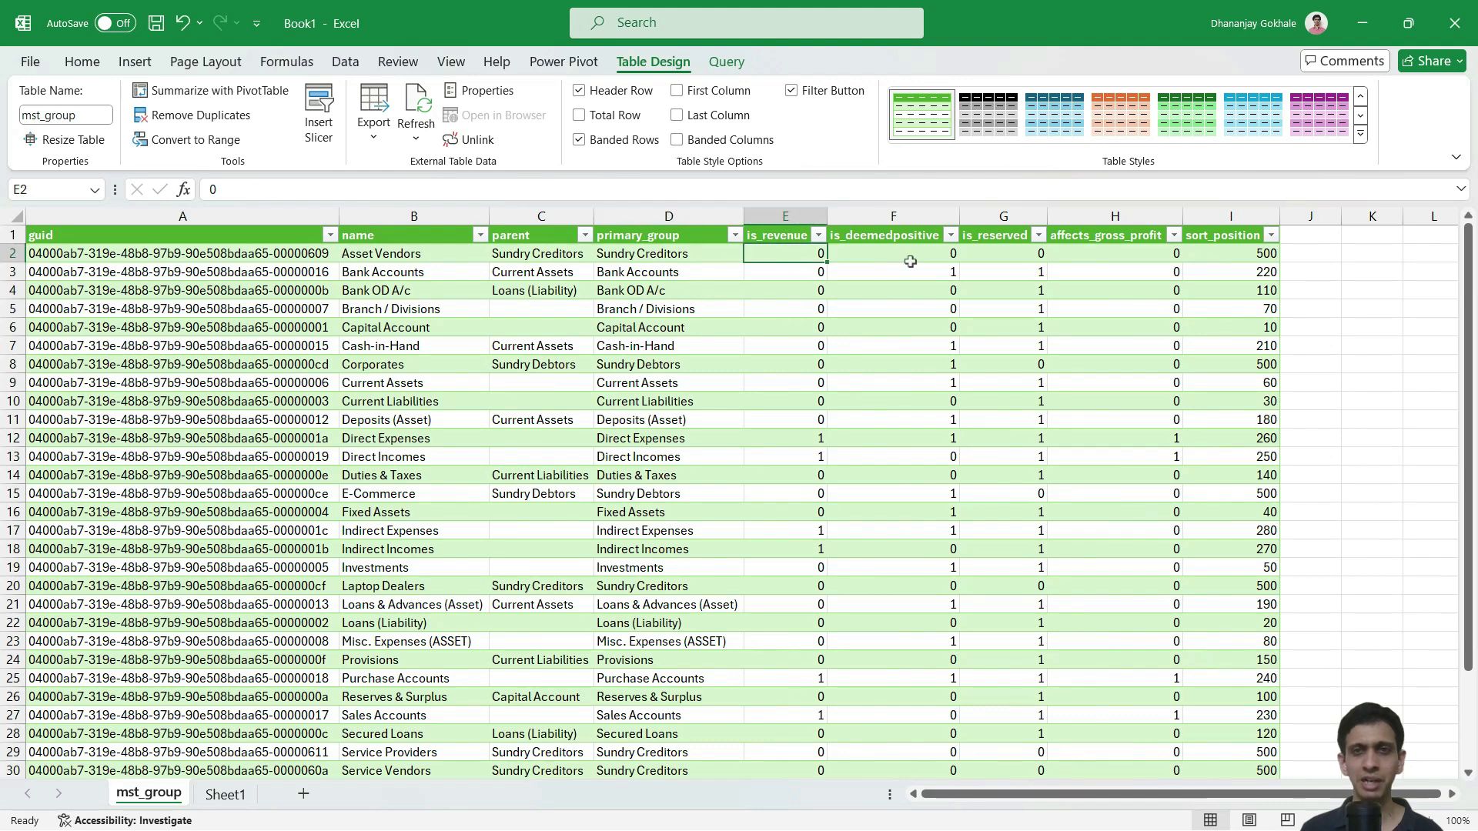
pyautogui.click(909, 258)
pyautogui.click(996, 255)
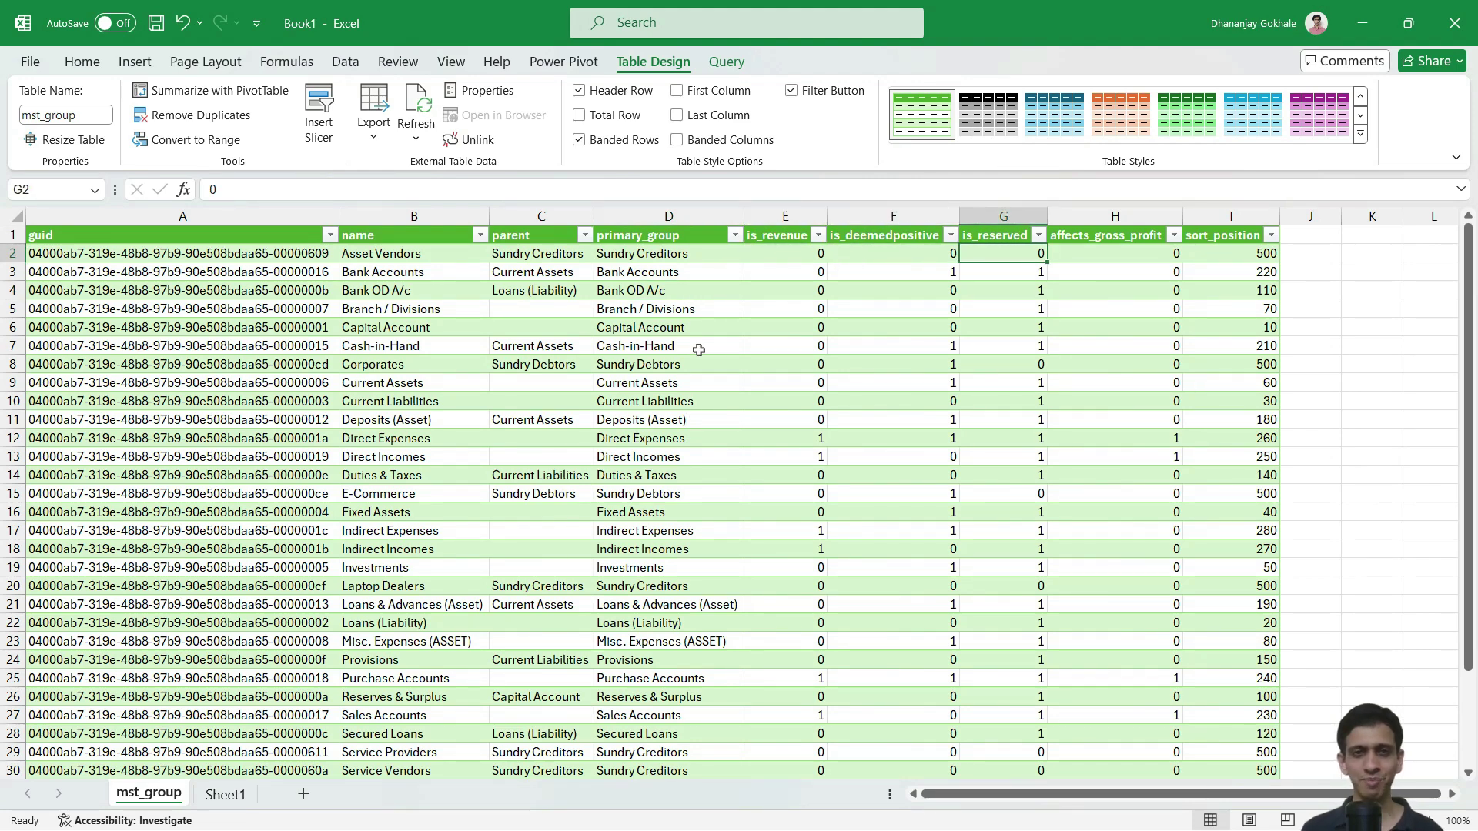
pyautogui.scroll(-1, 698, 350)
pyautogui.scroll(1, 677, 331)
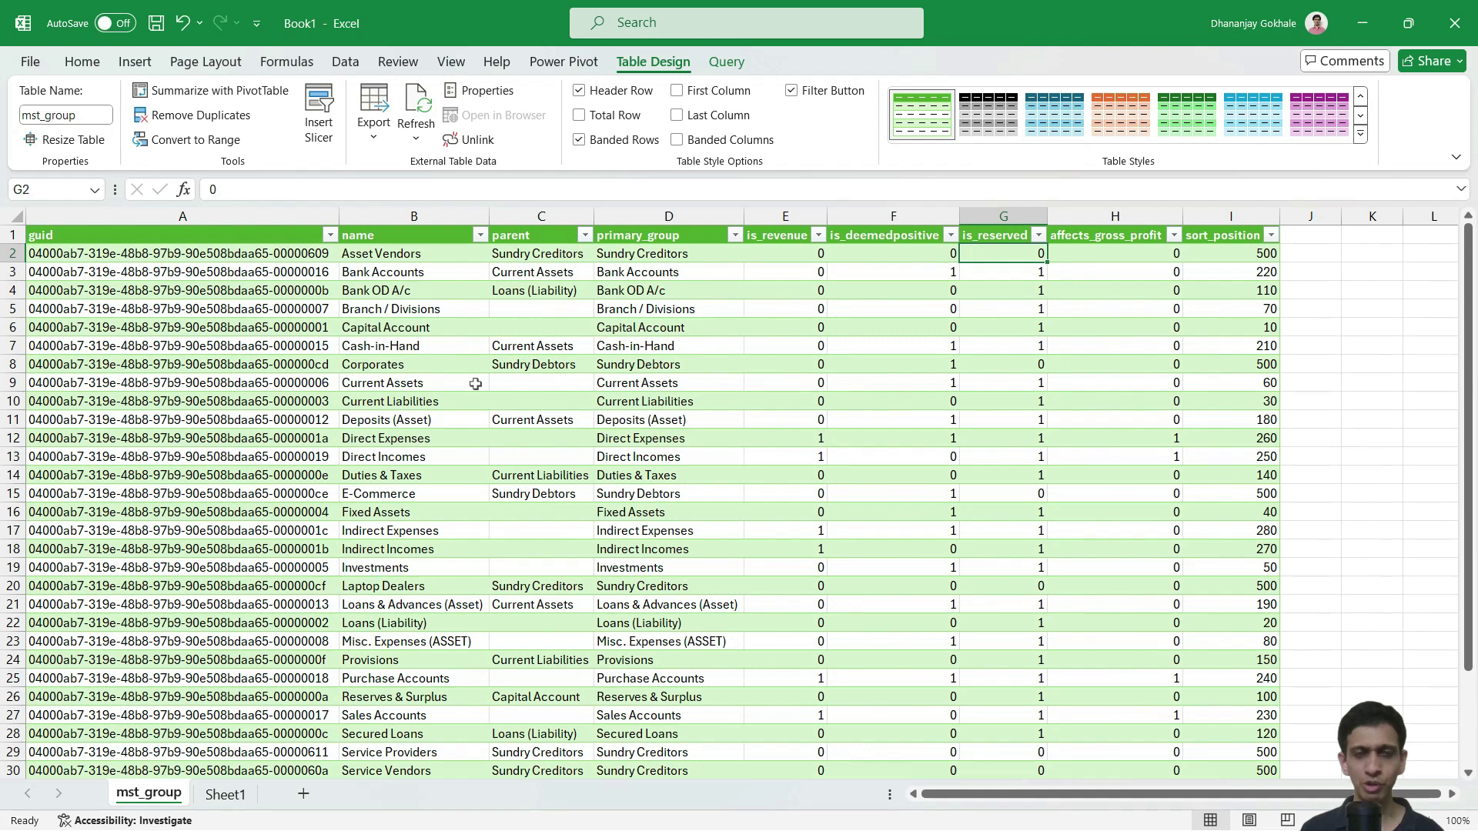
pyautogui.click(411, 308)
pyautogui.click(620, 308)
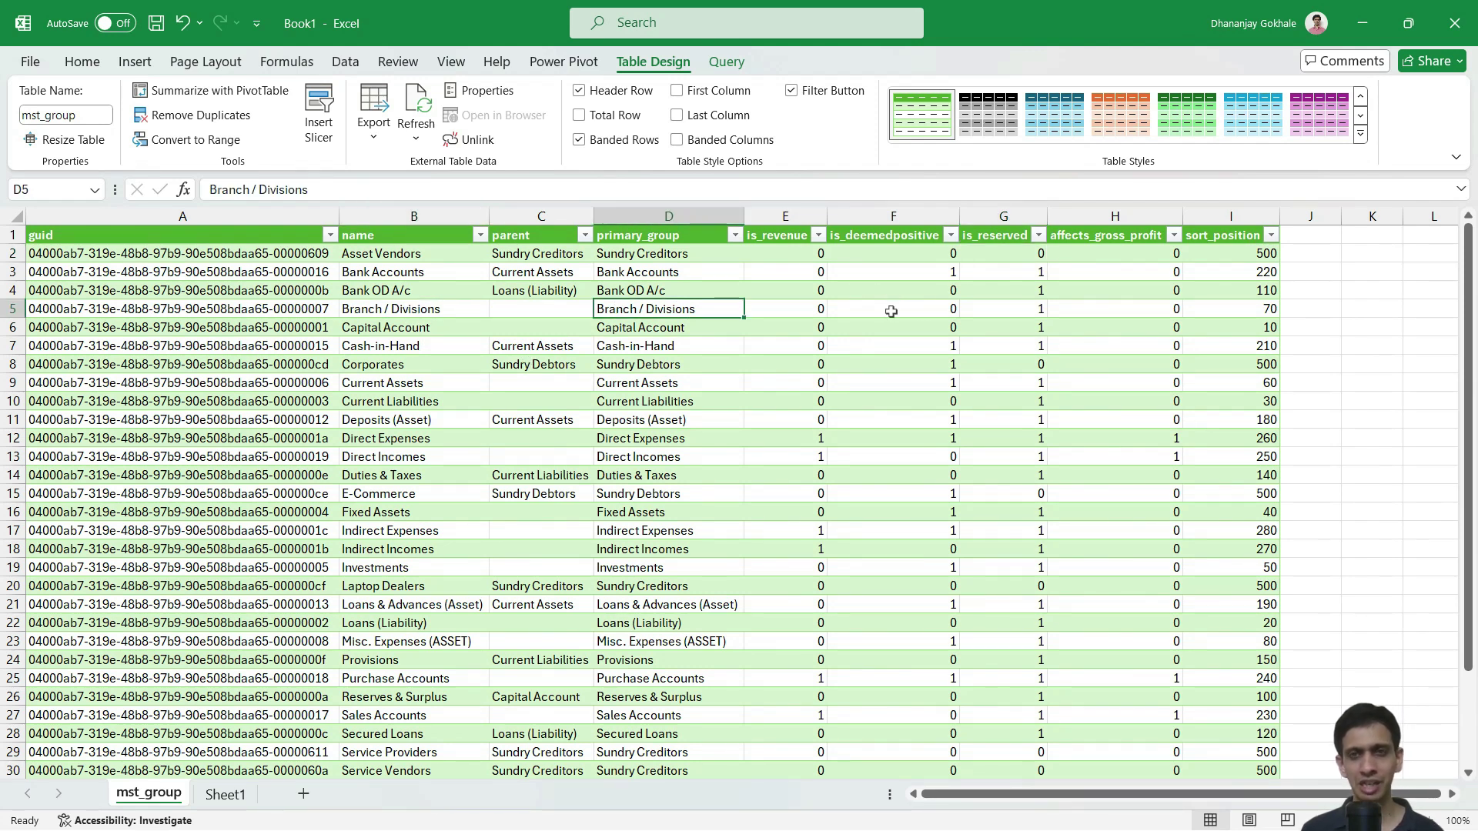
pyautogui.click(577, 293)
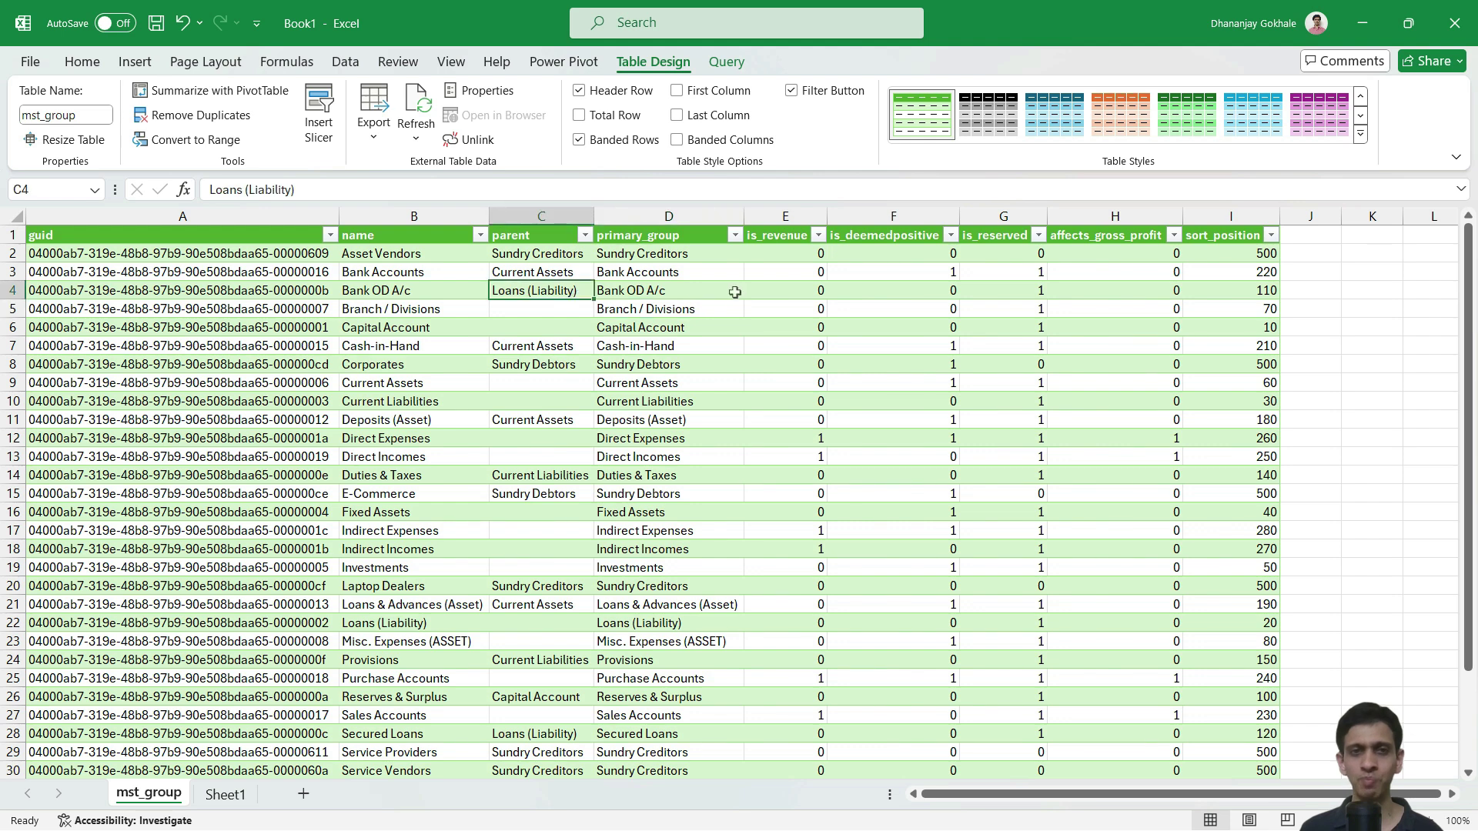
pyautogui.click(735, 292)
# Inspect the values in the affects_gross_profit column of the mst_group table.
pyautogui.click(1082, 277)
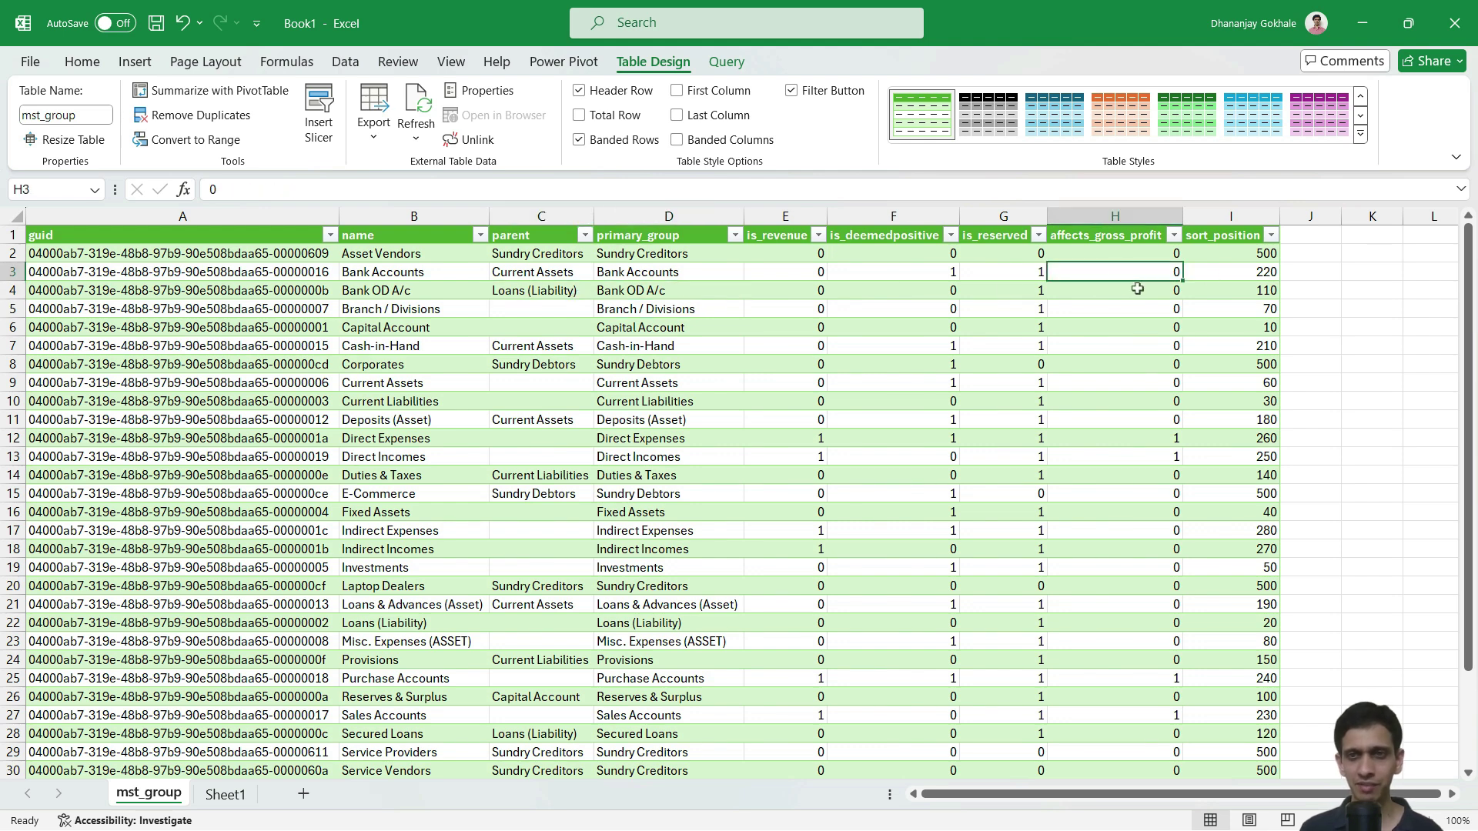
pyautogui.click(1116, 254)
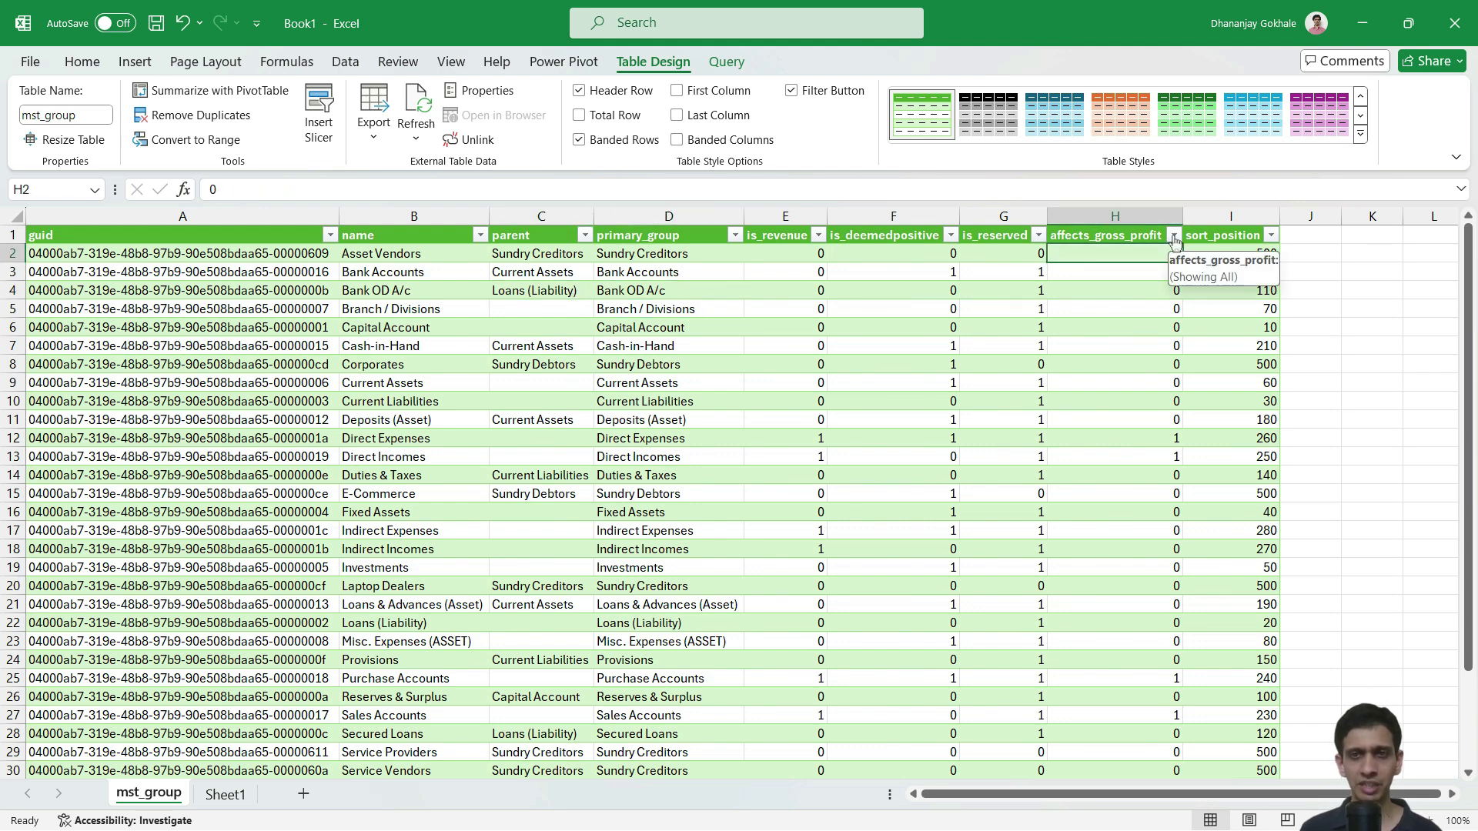
pyautogui.click(1105, 227)
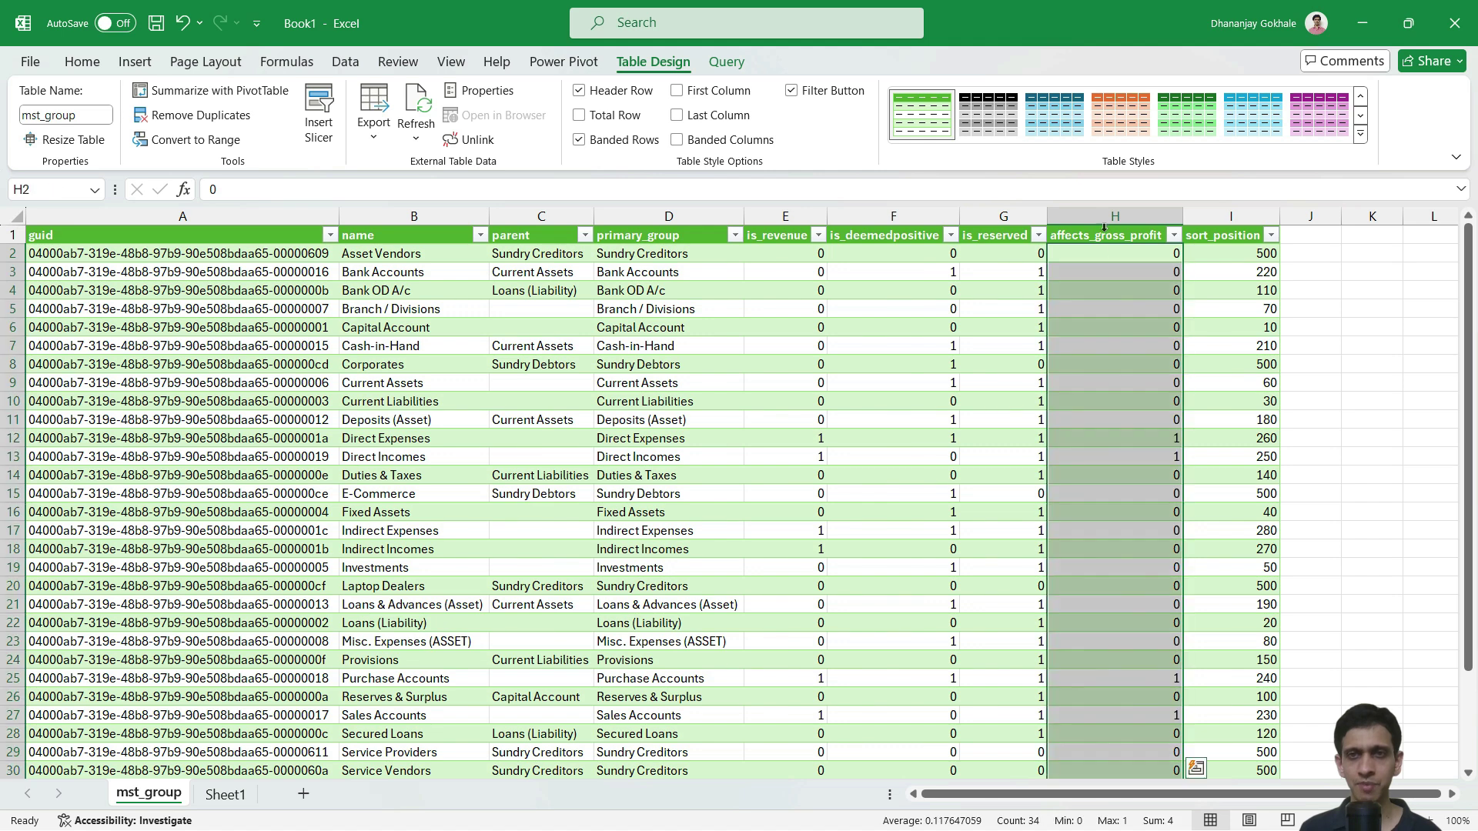
pyautogui.click(1106, 273)
# Filter is_revenue to 1 and check the affects_gross_profit value of the Indirect Expenses row.
pyautogui.click(819, 236)
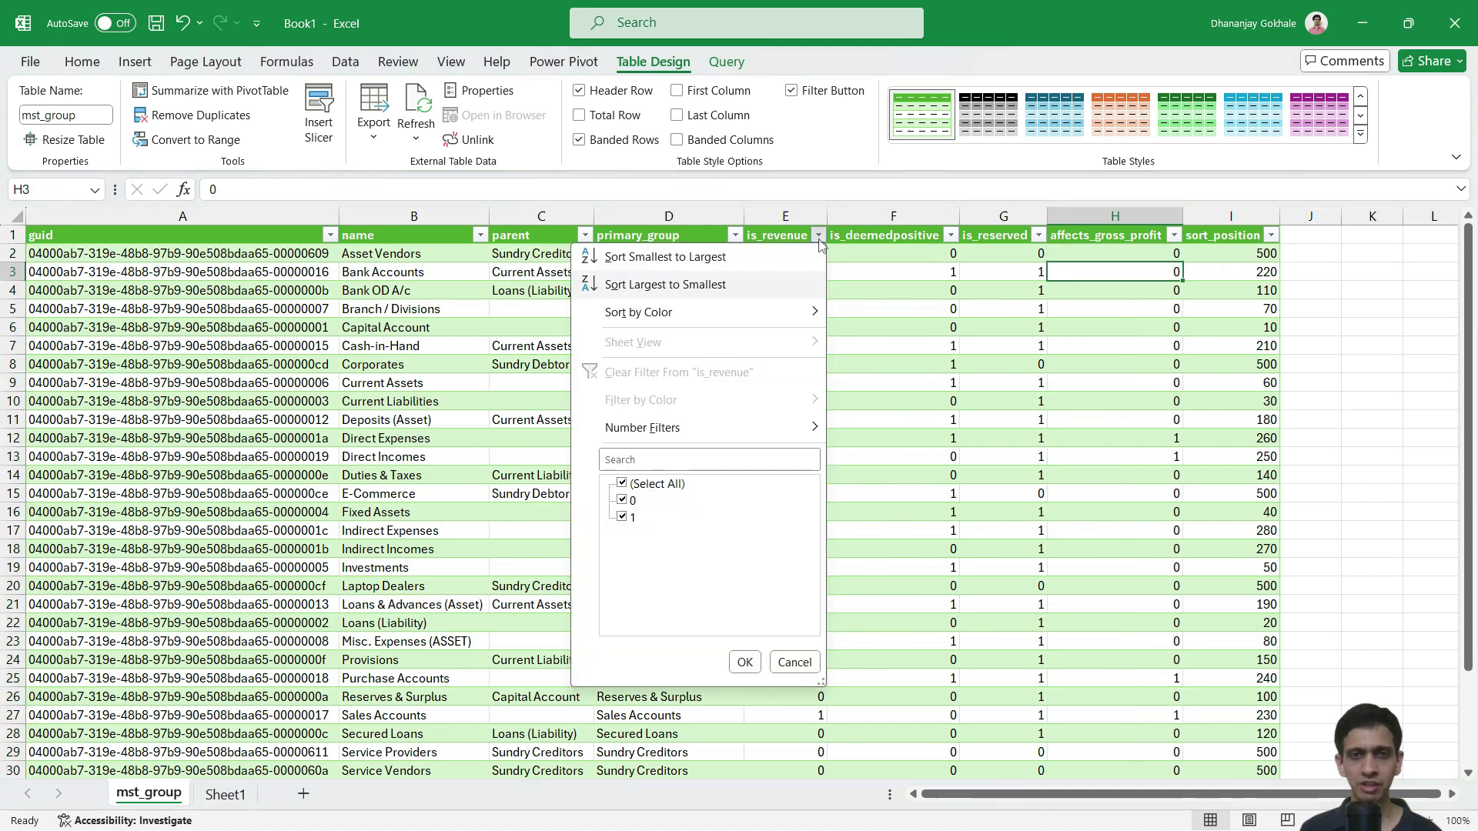
pyautogui.click(622, 484)
pyautogui.click(623, 517)
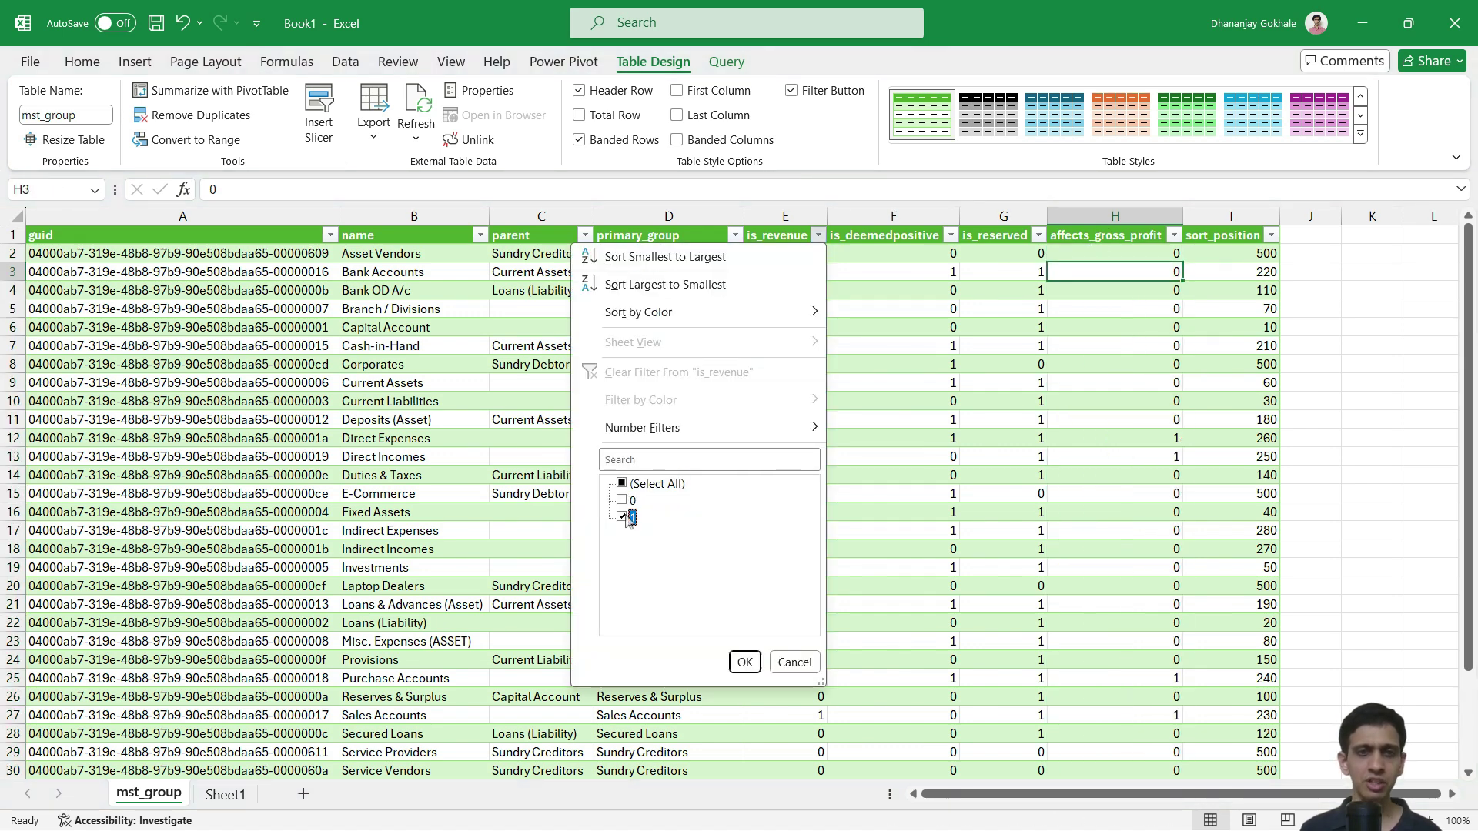
pyautogui.click(745, 662)
pyautogui.click(1126, 290)
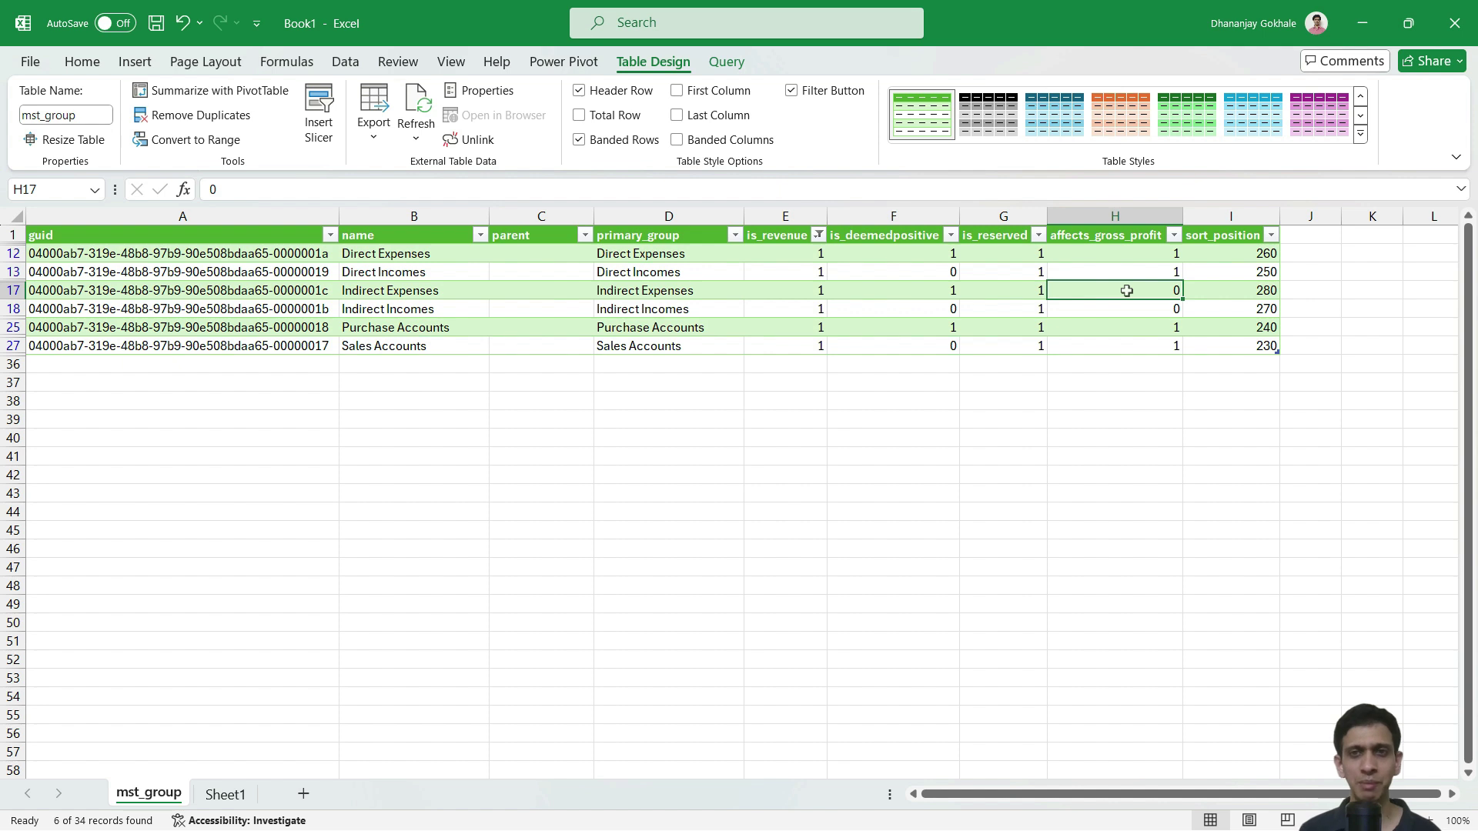
# Narrow the revenue groups to rows with affects_gross_profit 1 and review their primary_group values.
pyautogui.click(1173, 235)
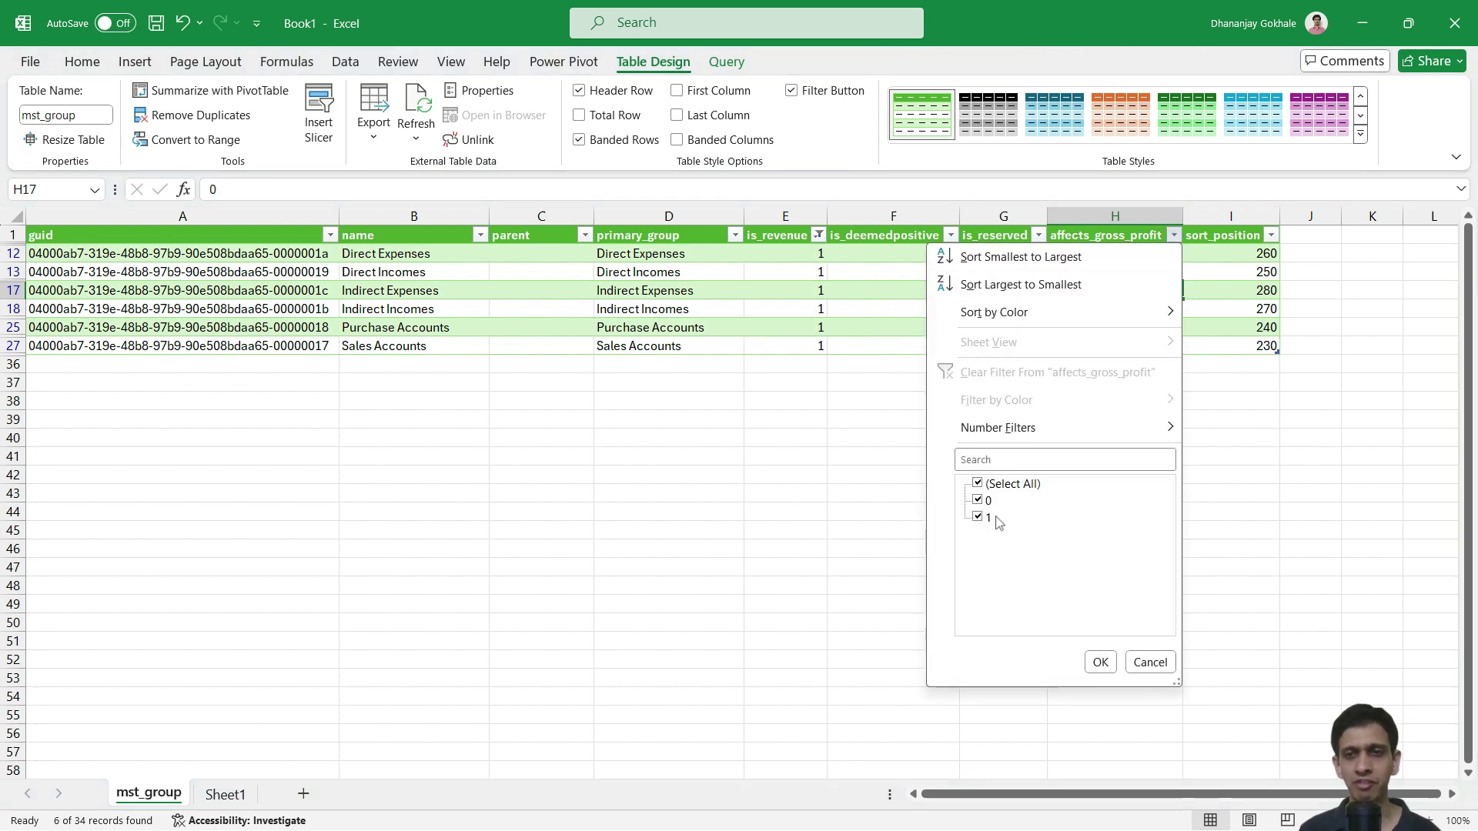
pyautogui.click(979, 484)
pyautogui.click(978, 517)
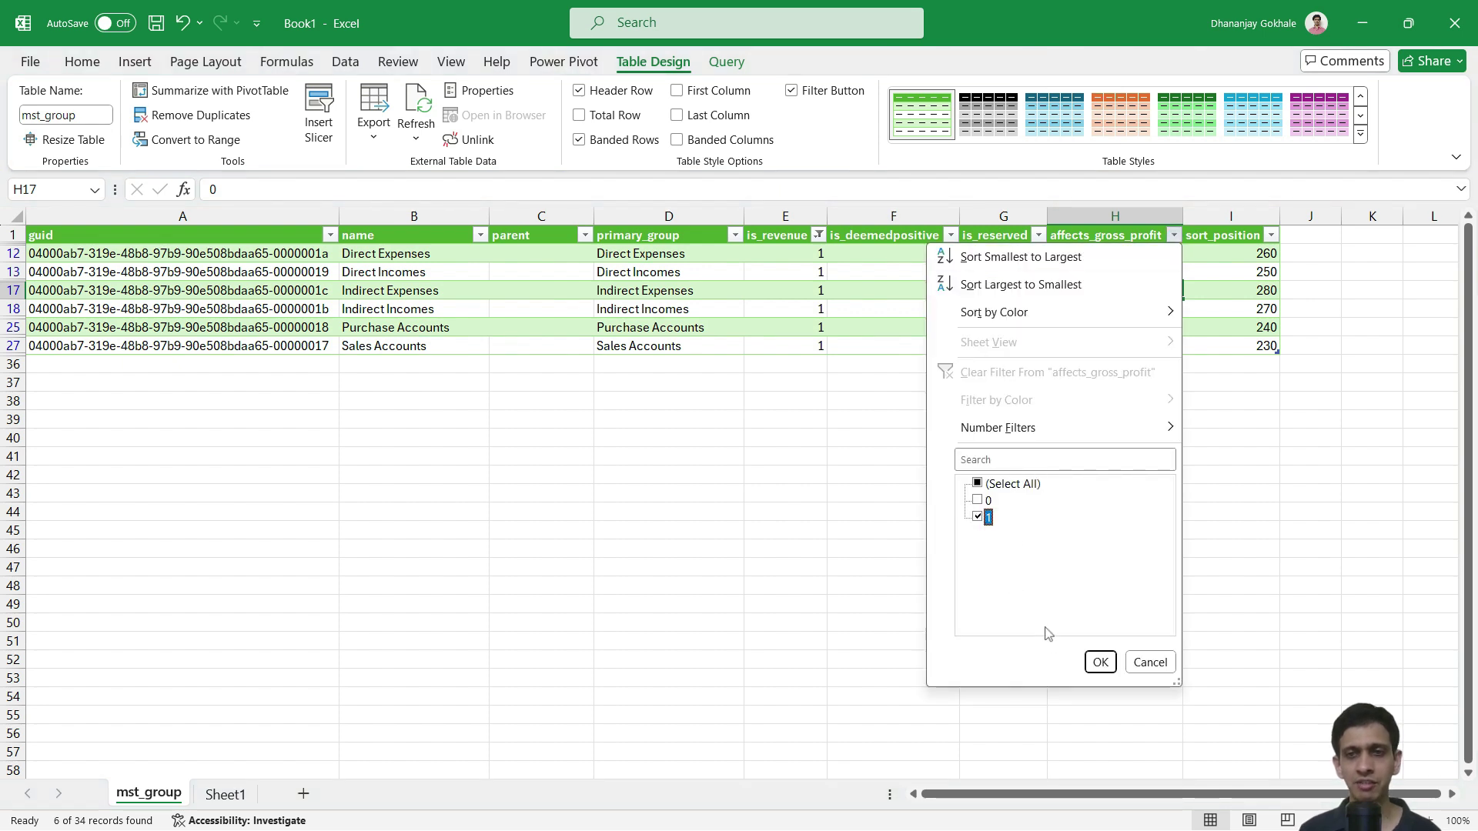
pyautogui.click(1099, 663)
pyautogui.click(649, 261)
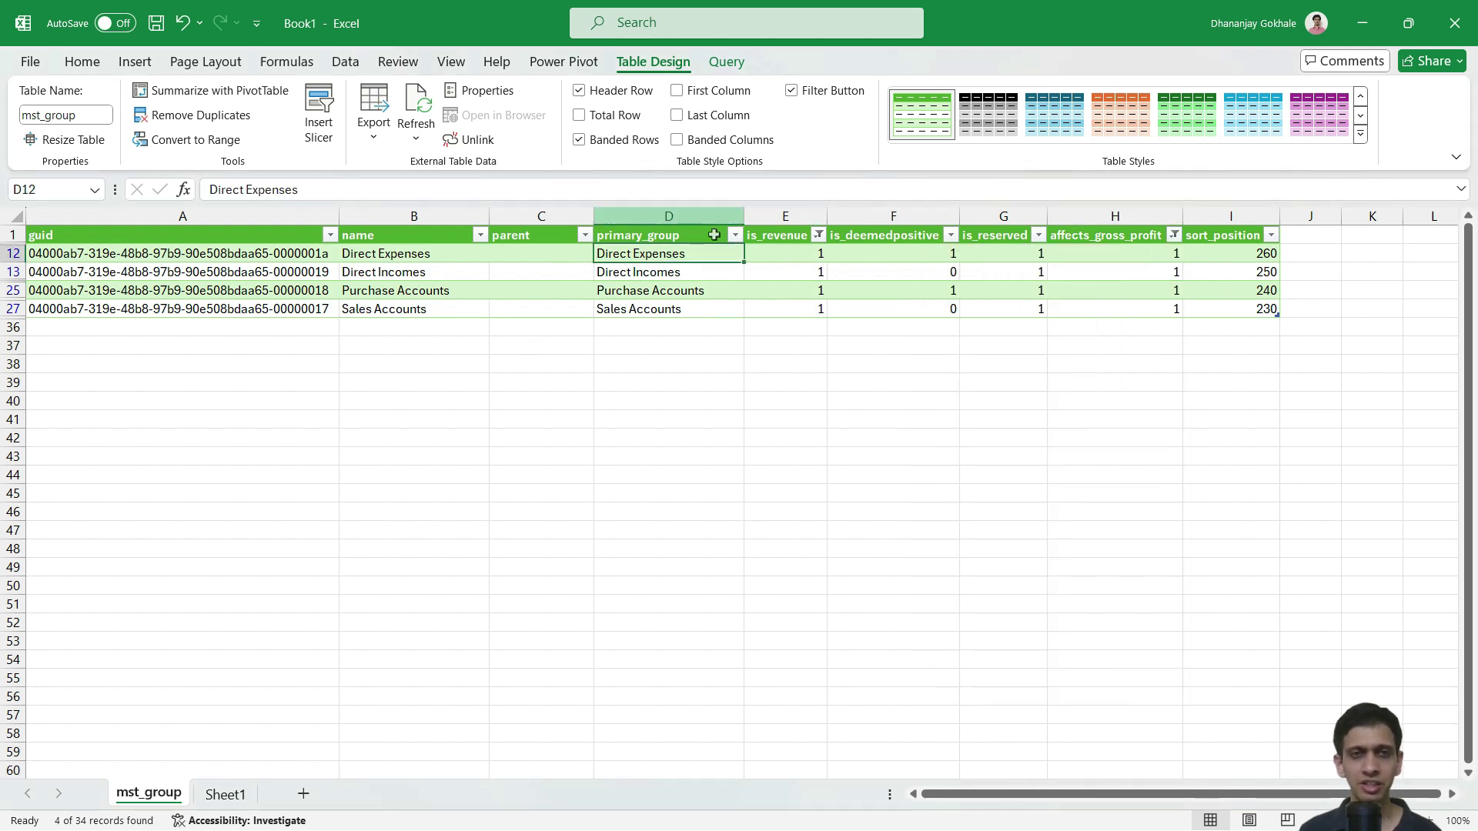
# Change the affects_gross_profit filter to 0 and review the primary_group of the matching revenue groups.
pyautogui.click(1173, 235)
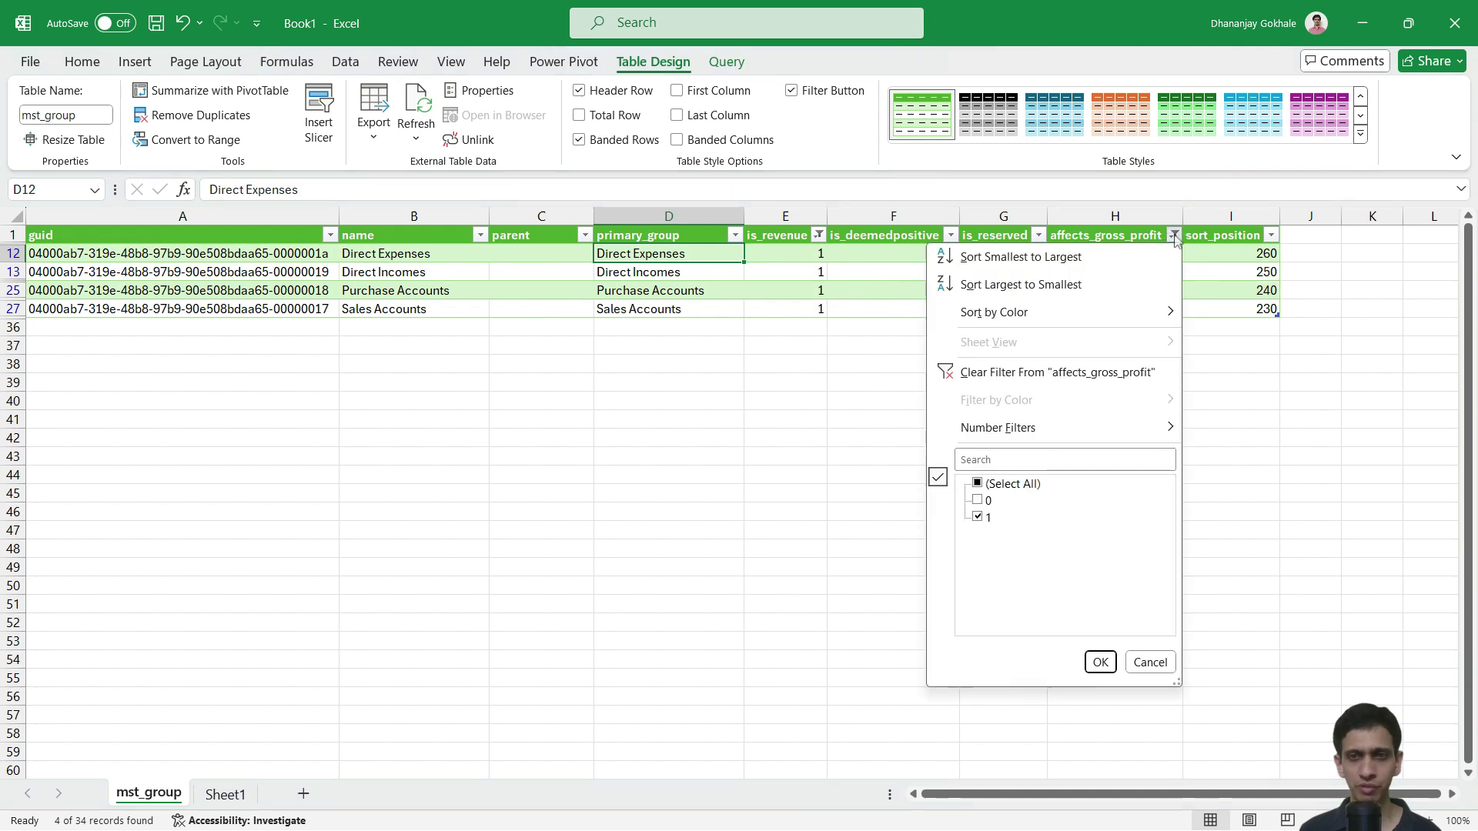
pyautogui.click(978, 517)
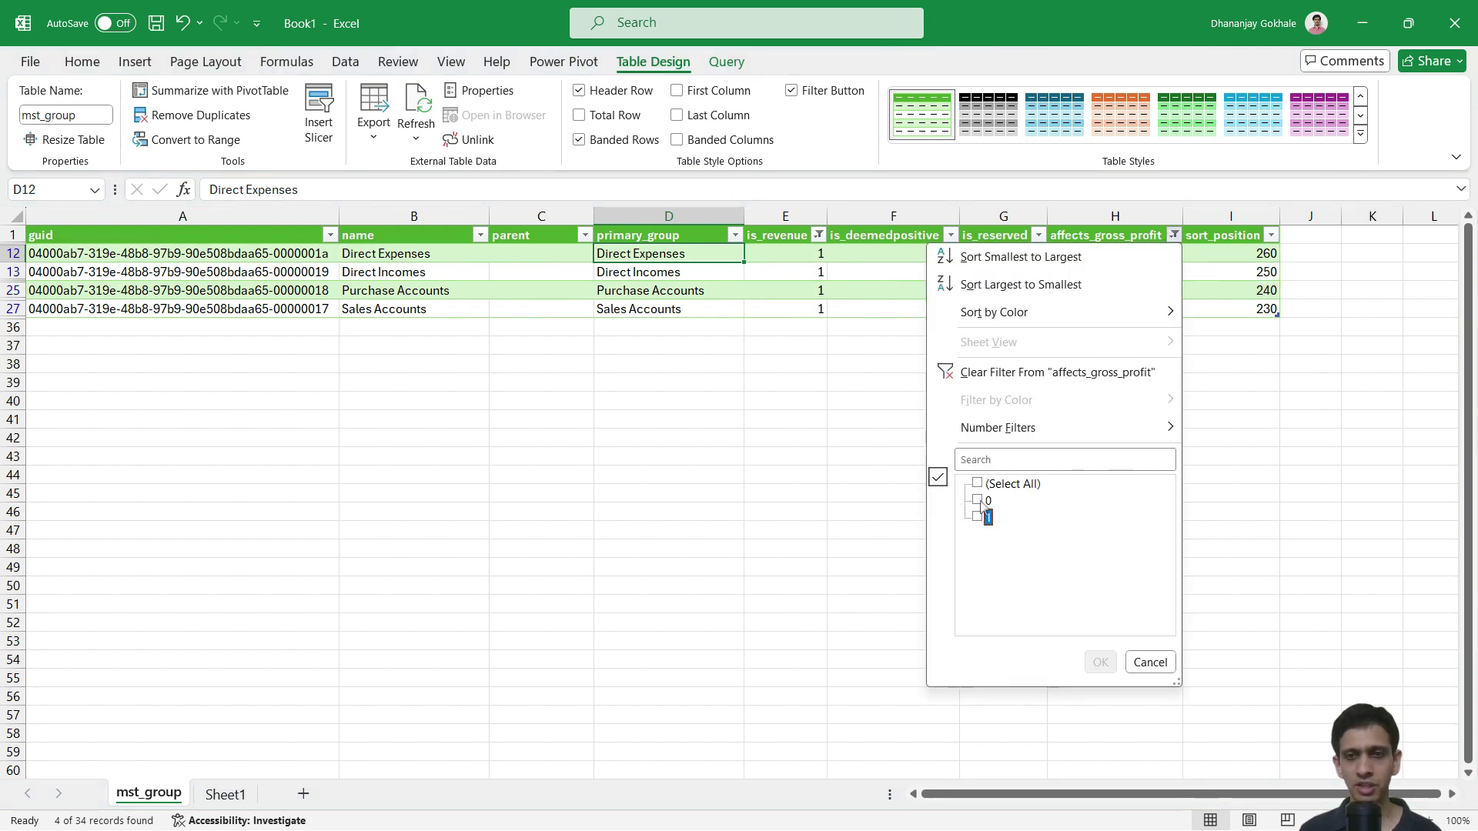
pyautogui.click(977, 500)
pyautogui.click(1100, 662)
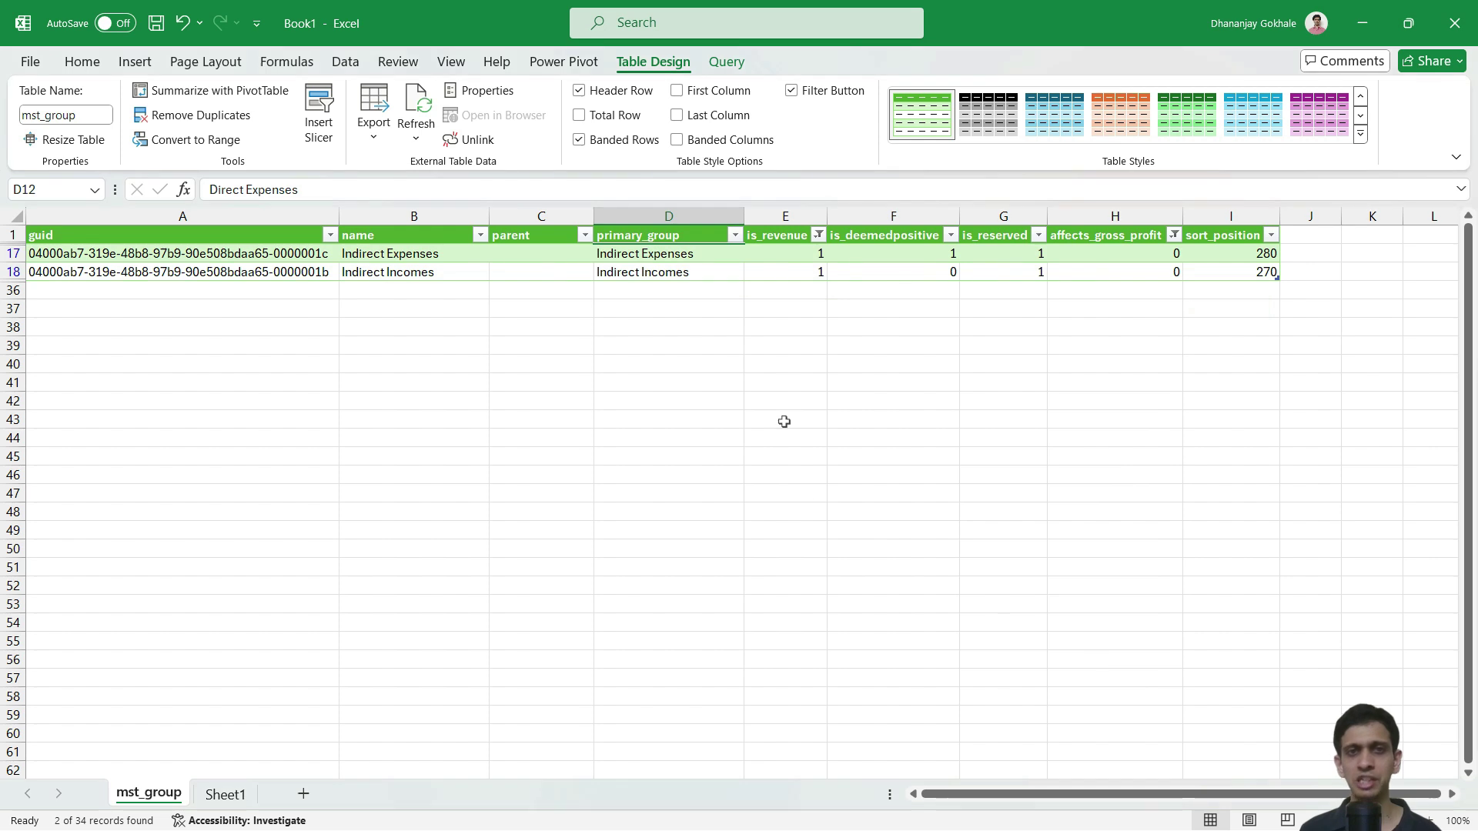
pyautogui.click(660, 274)
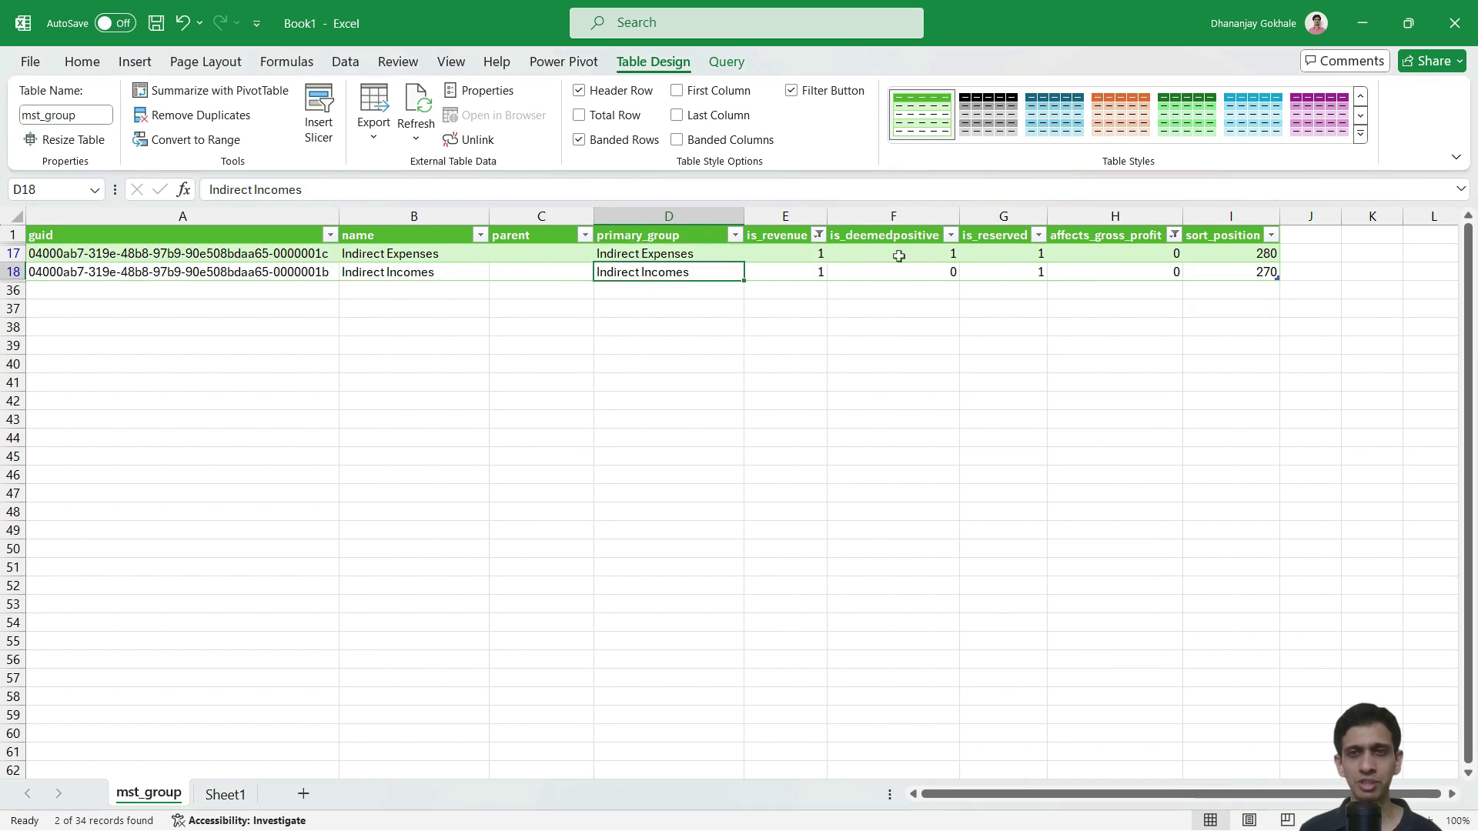
# Clear the filters from the affects_gross_profit and is_revenue columns.
pyautogui.click(1172, 235)
pyautogui.click(1031, 374)
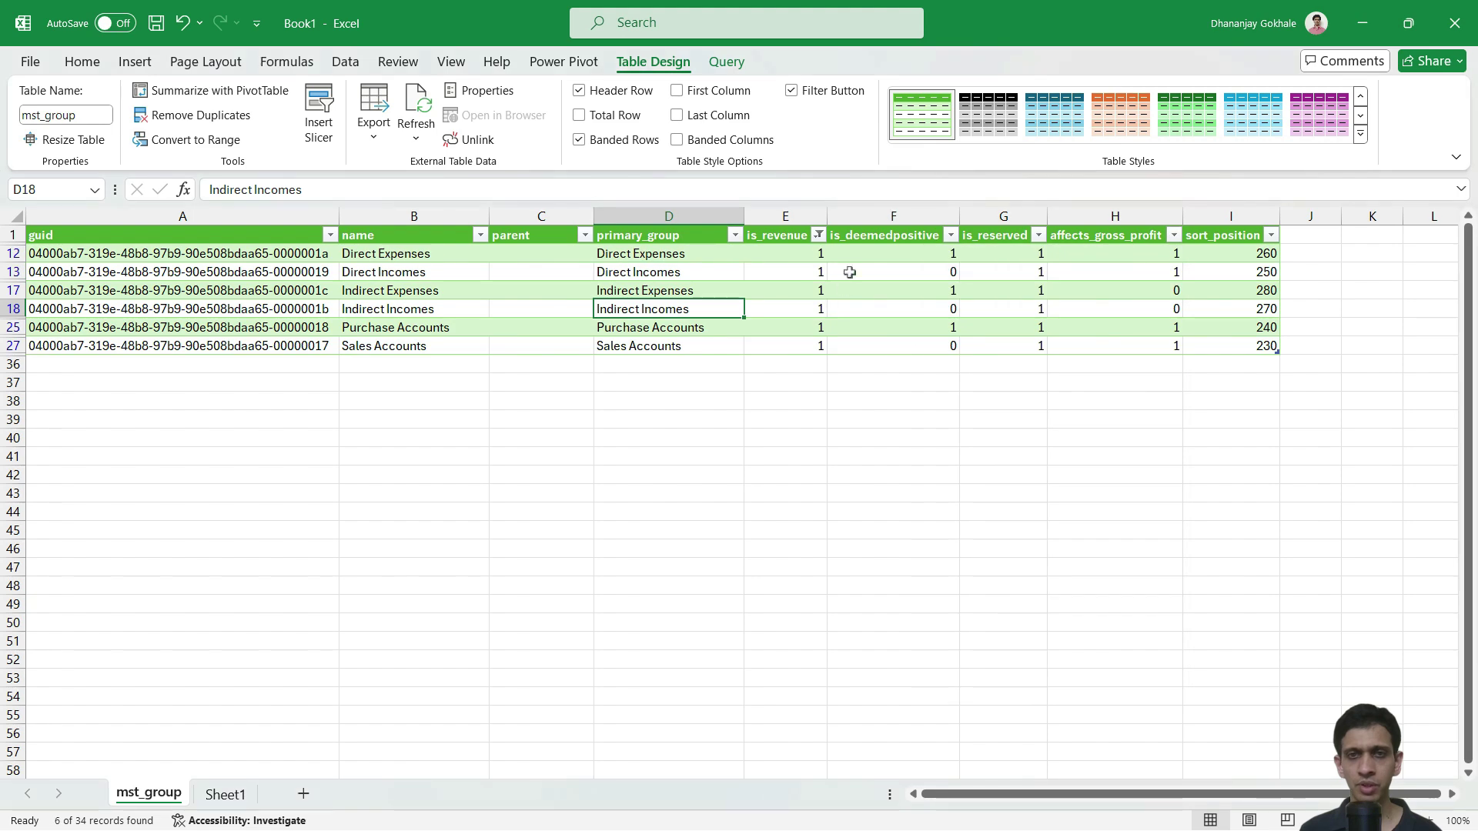
pyautogui.click(819, 235)
pyautogui.click(672, 377)
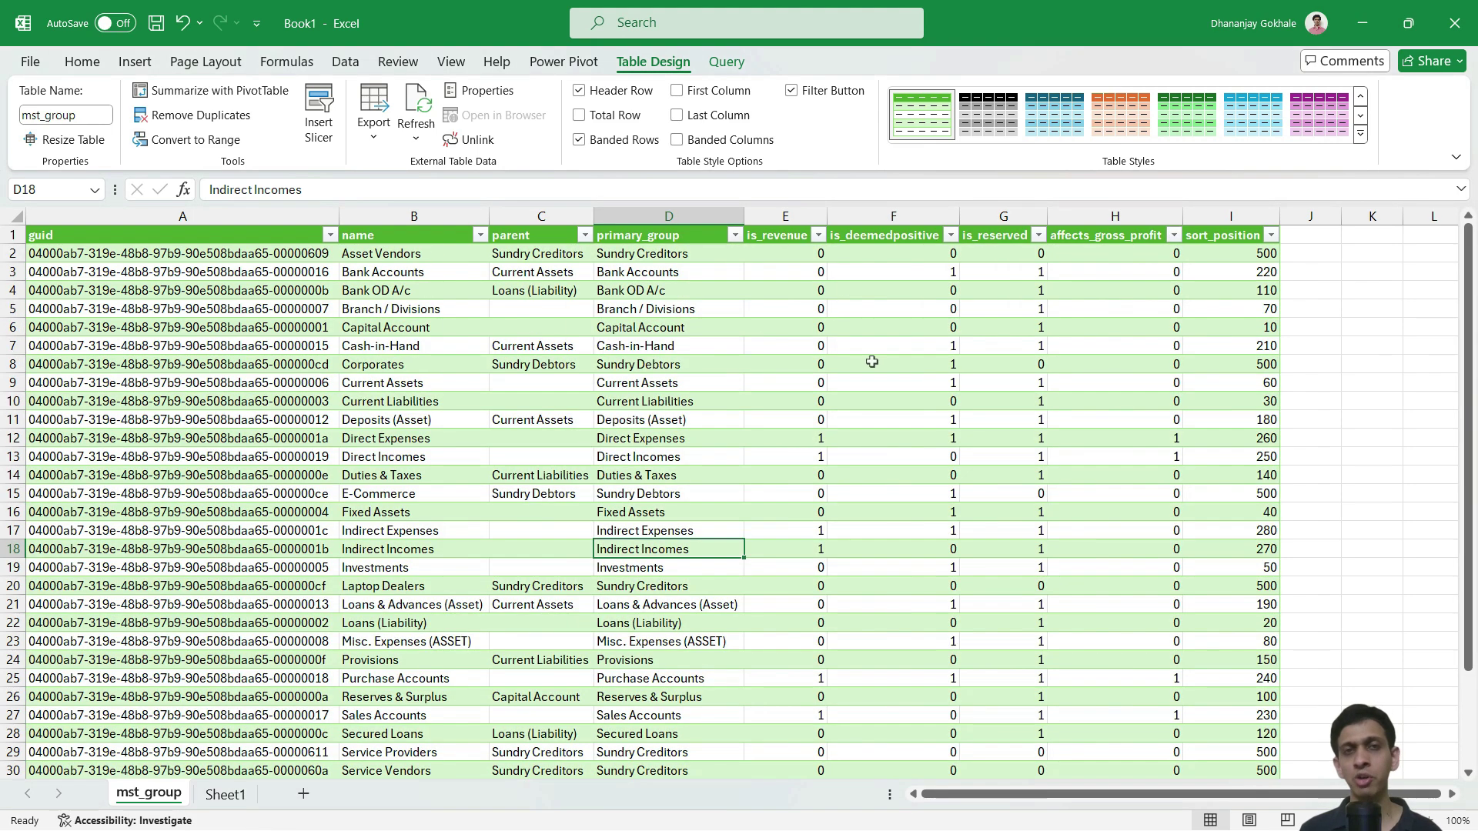
# Check the first sort_position value and filter the mst_group table to rows with is_revenue 0.
pyautogui.click(1127, 277)
pyautogui.click(1218, 253)
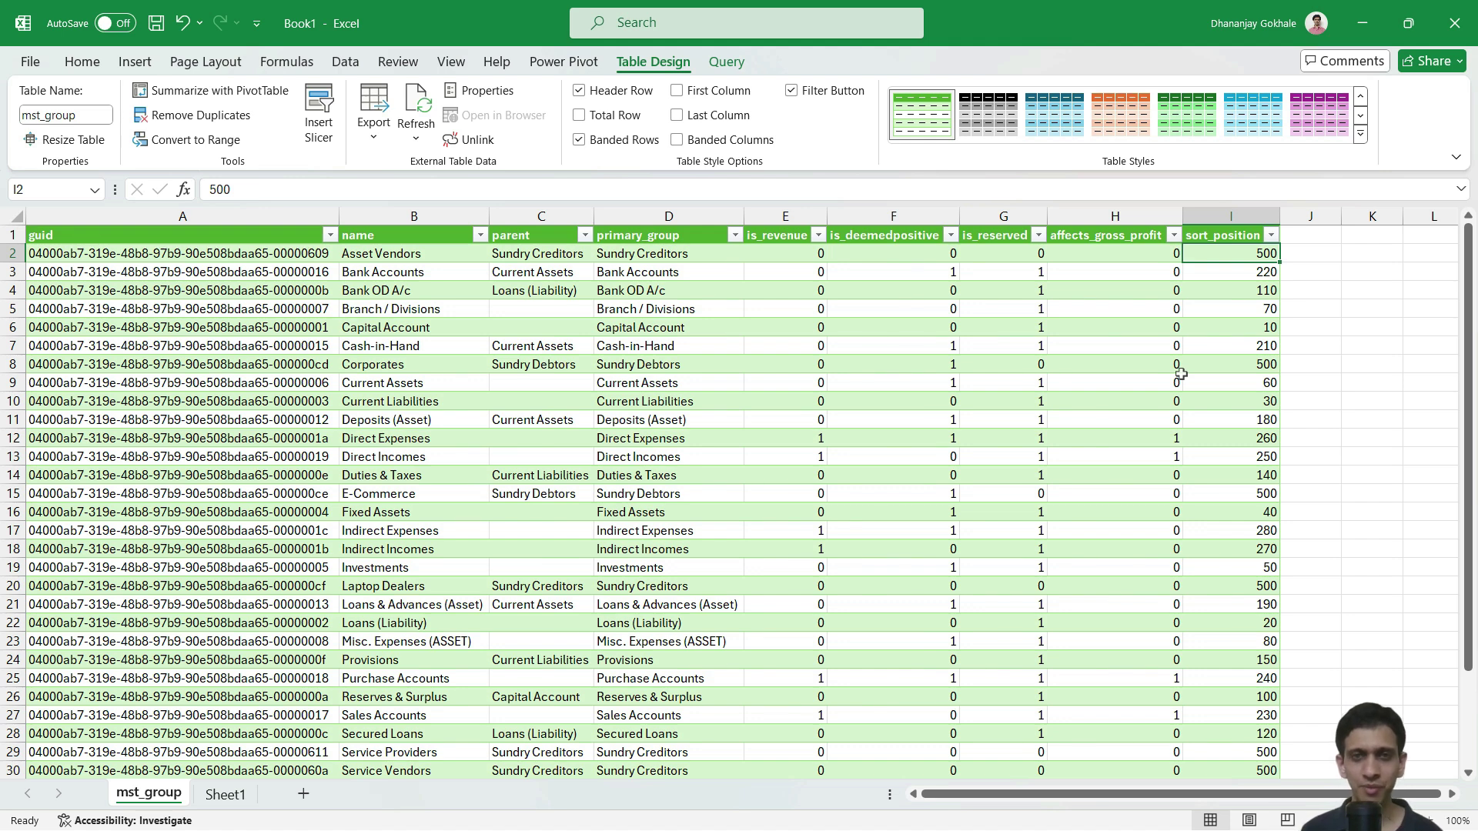
pyautogui.click(818, 236)
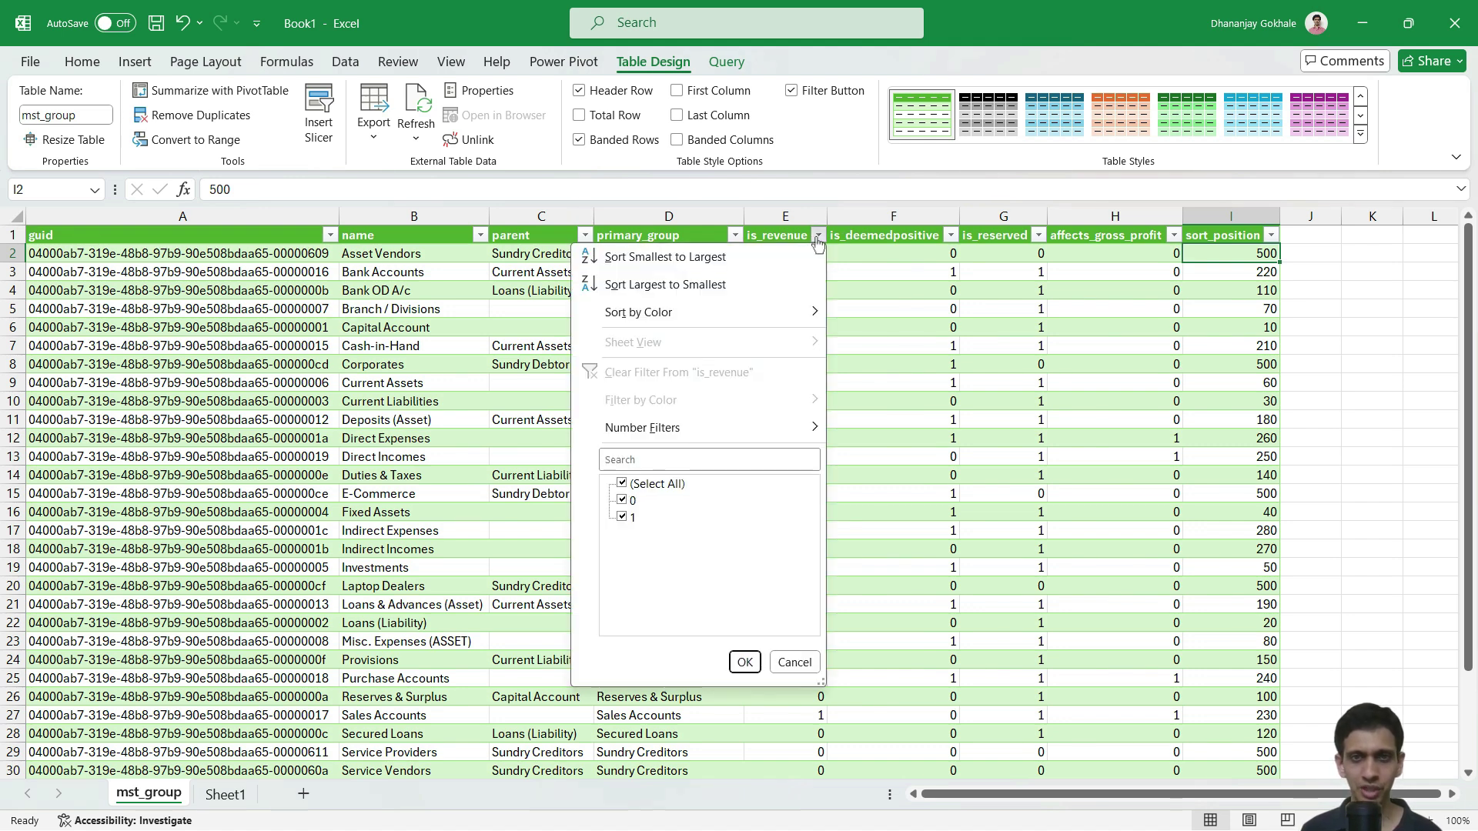
pyautogui.click(620, 483)
pyautogui.click(623, 501)
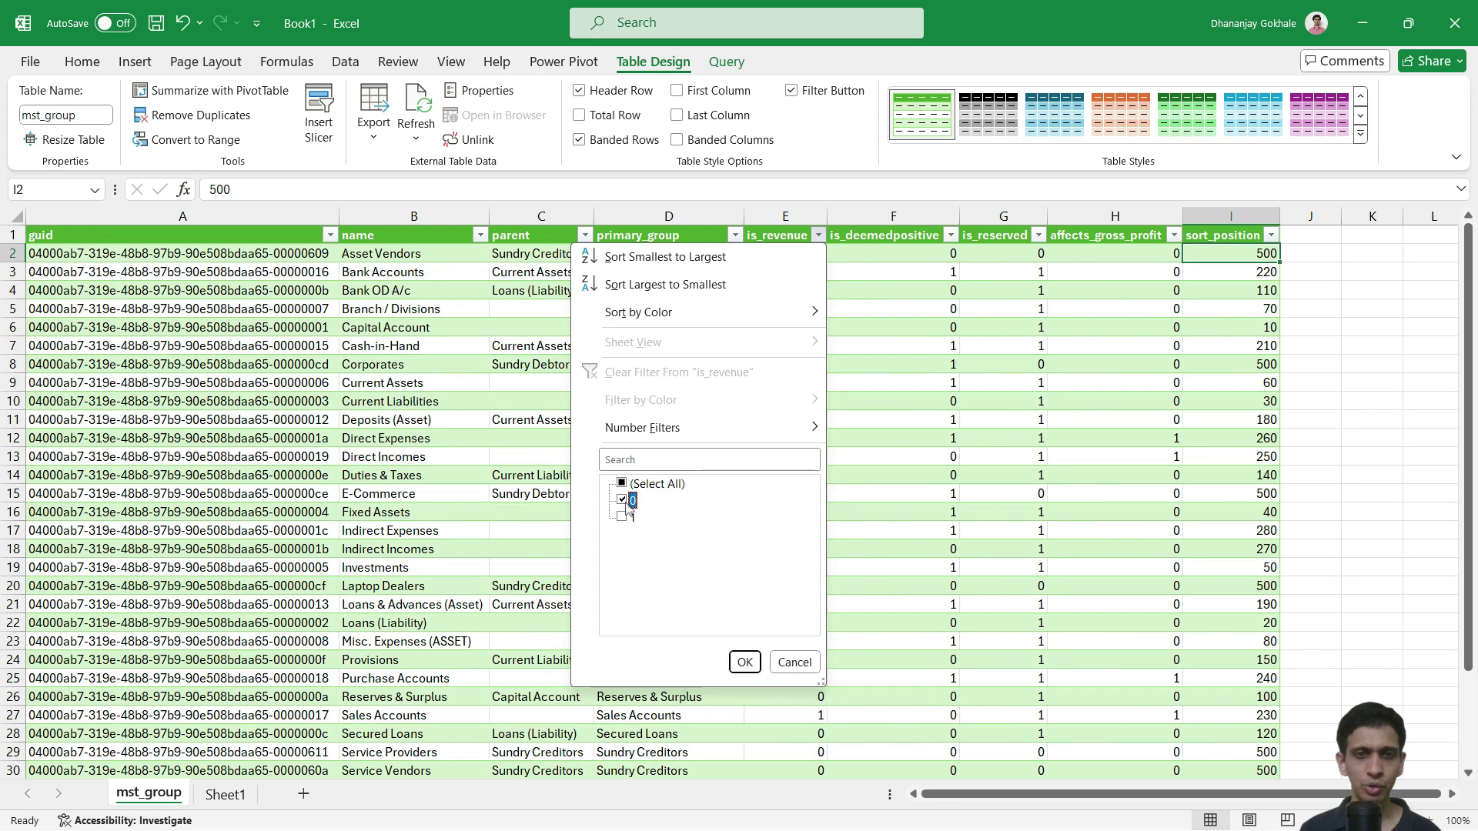
pyautogui.click(746, 665)
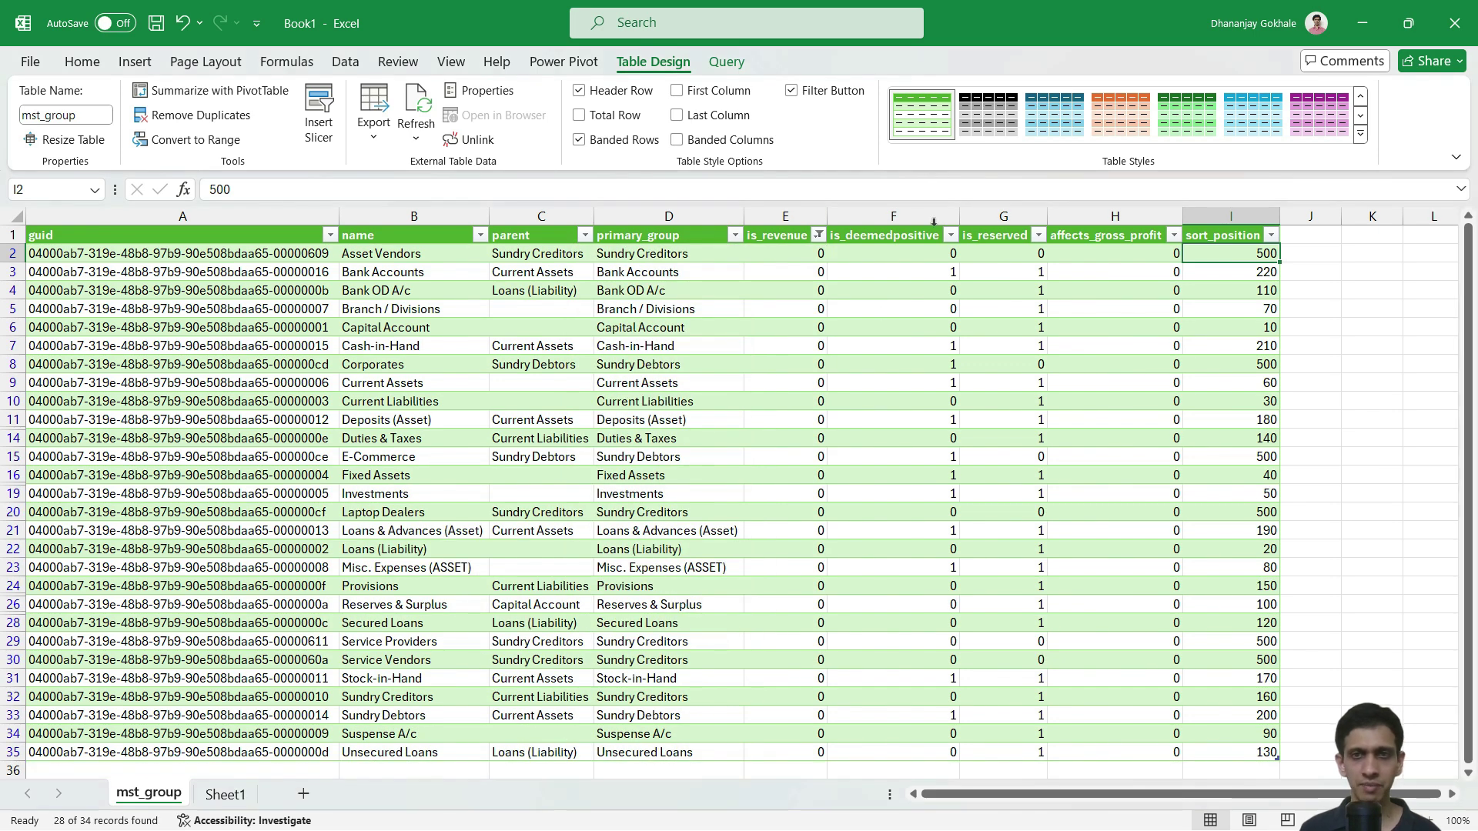
# Narrow the is_revenue 0 groups in mst_group to rows with is_deemedpositive 0.
pyautogui.click(950, 235)
pyautogui.click(754, 483)
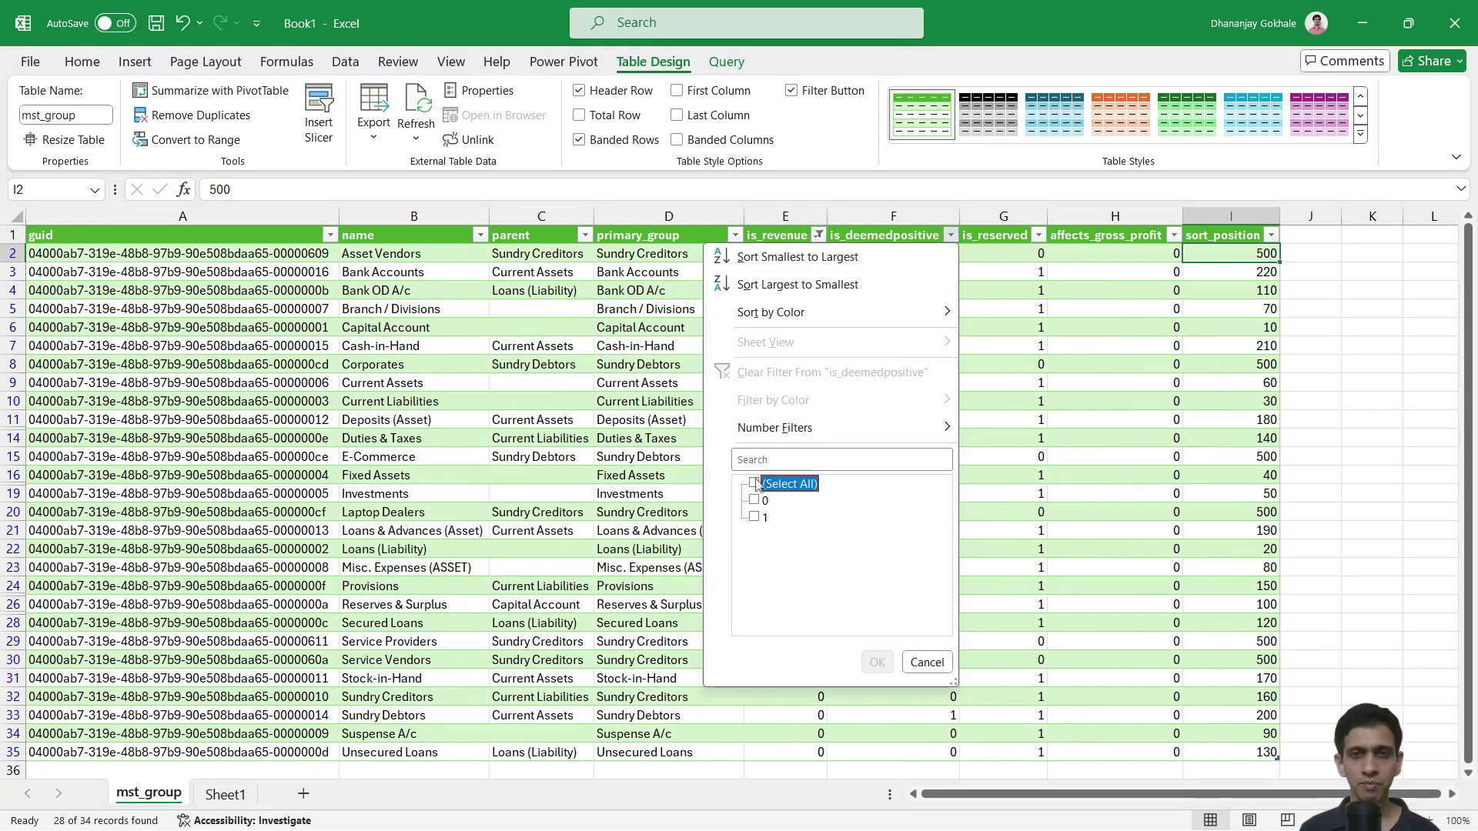
pyautogui.click(755, 500)
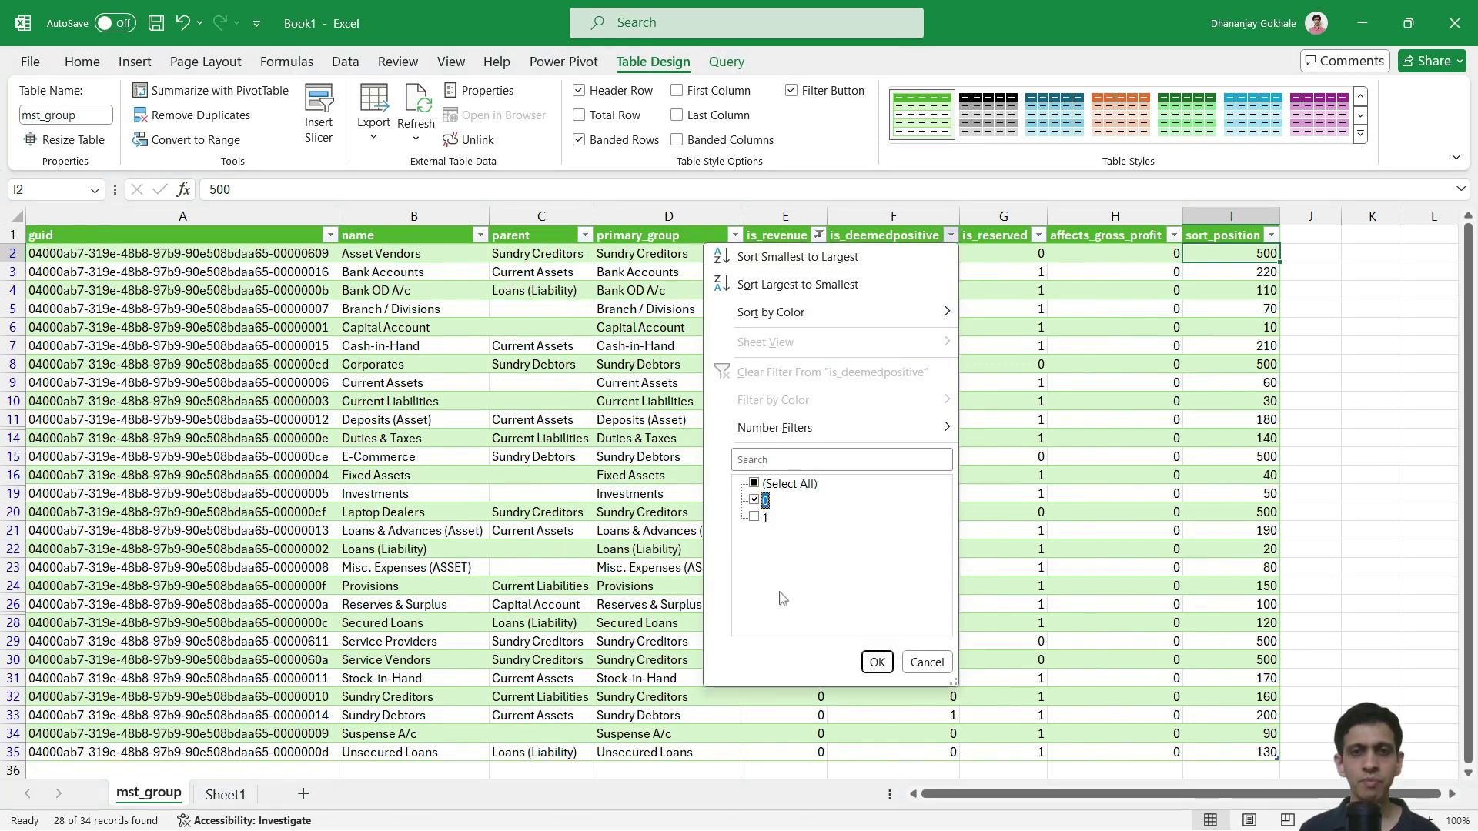
pyautogui.click(877, 662)
# Check the sort_position of the Capital Account row against its primary_group.
pyautogui.click(1207, 308)
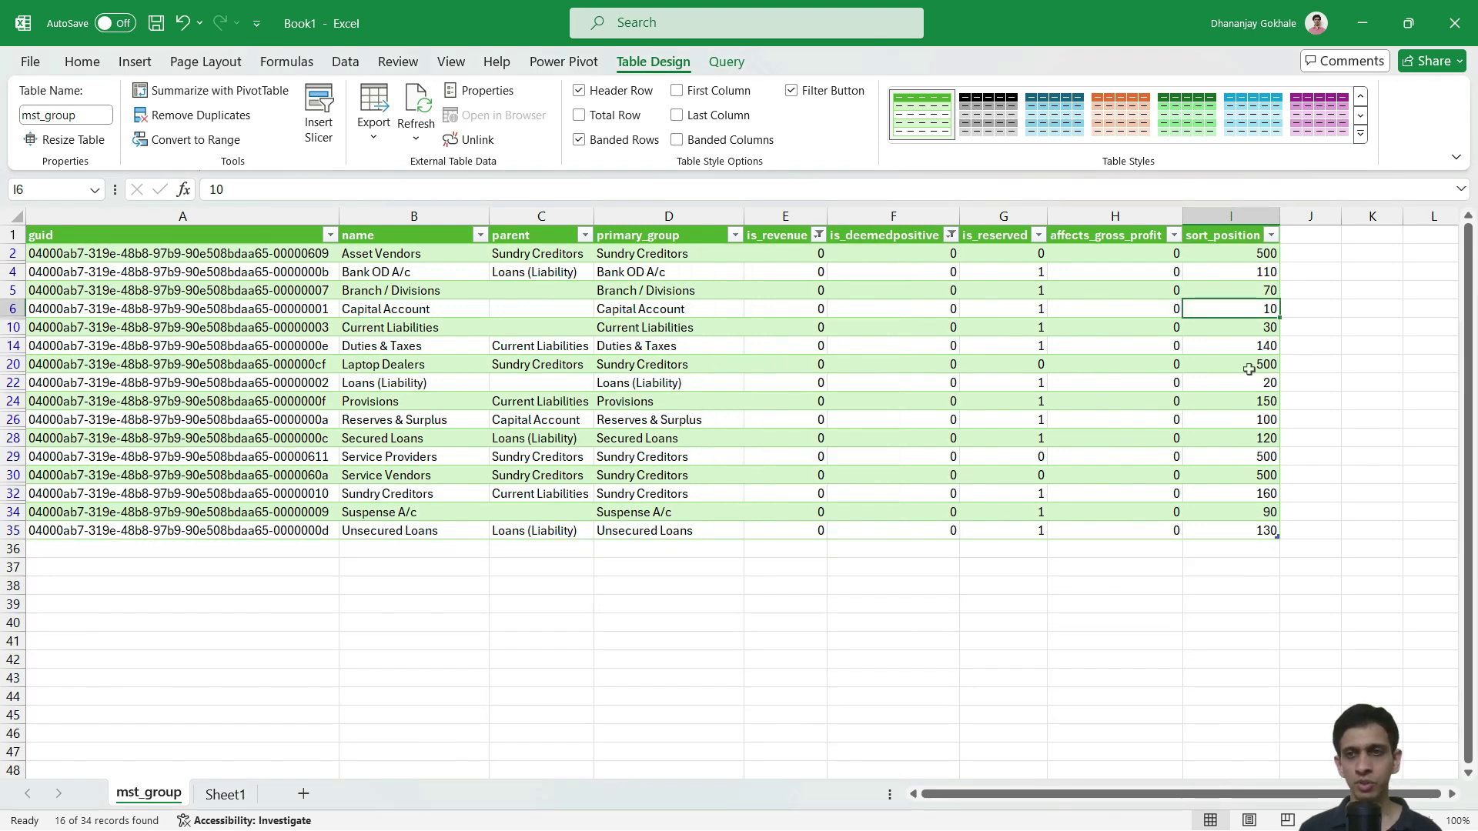
pyautogui.click(1239, 290)
pyautogui.click(1240, 309)
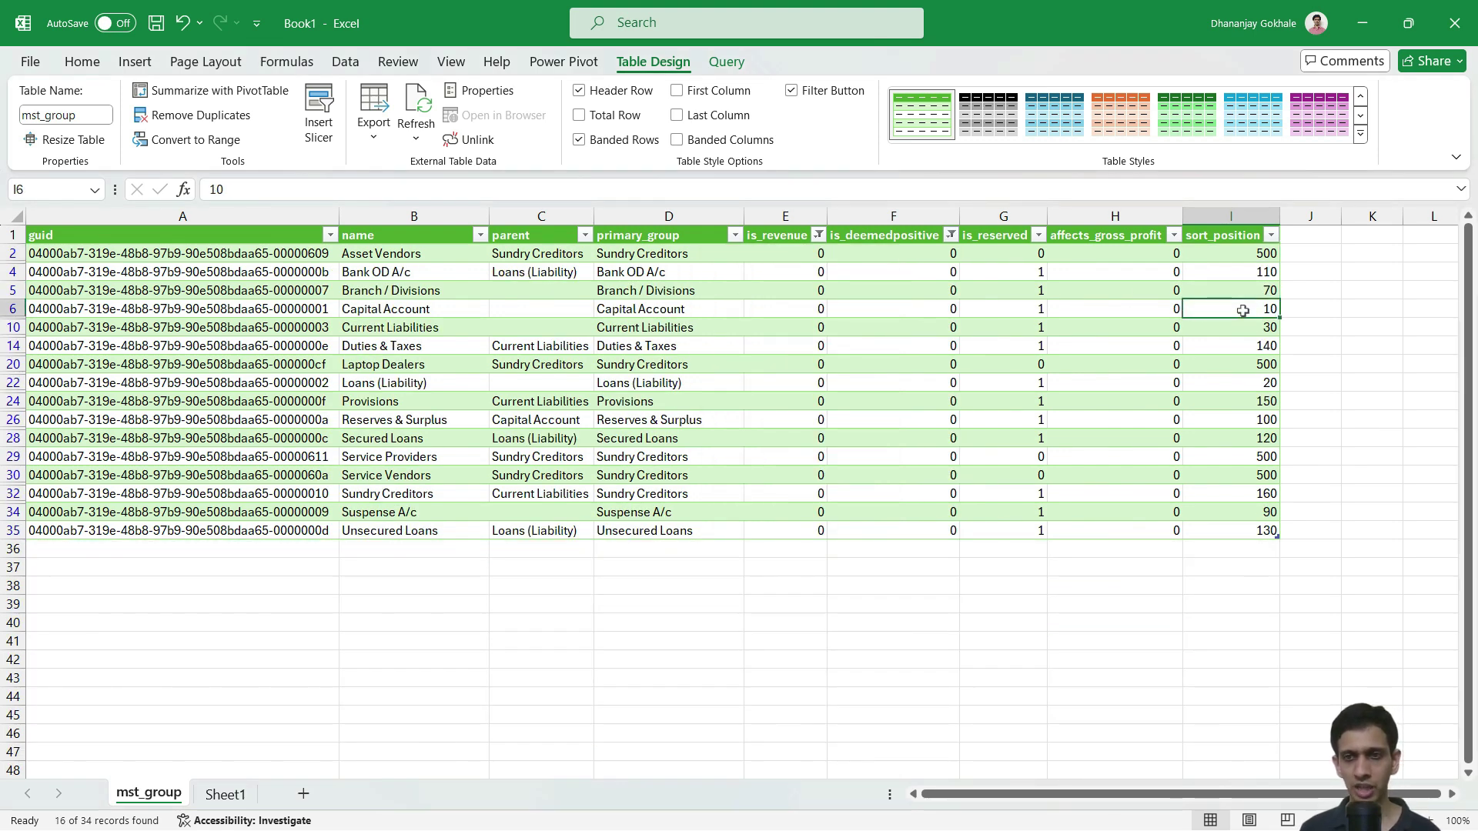
pyautogui.press('Left')
pyautogui.press('Left')
pyautogui.press('Left')
pyautogui.press('Left')
pyautogui.press('Left')
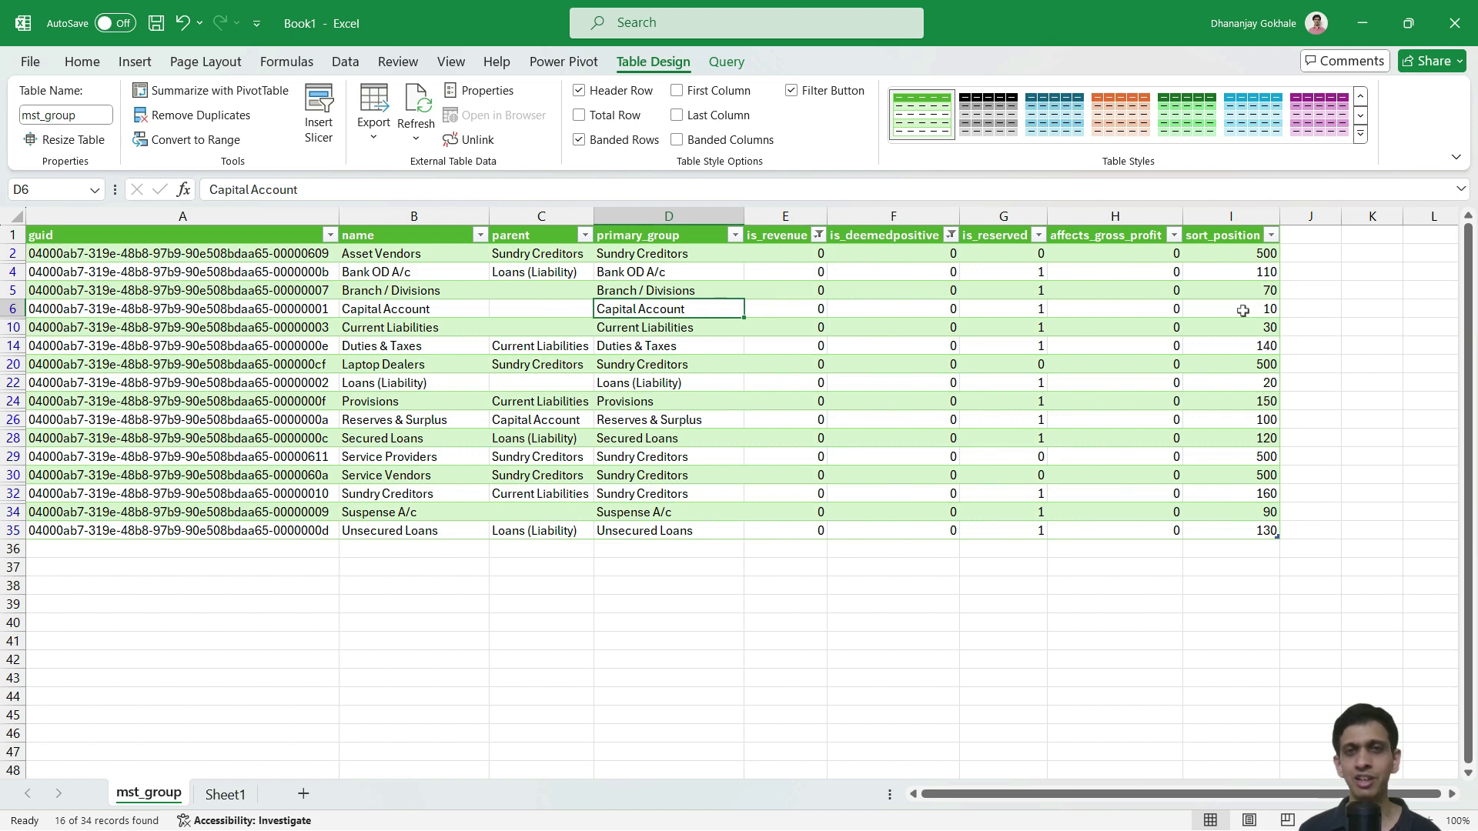
pyautogui.click(1268, 309)
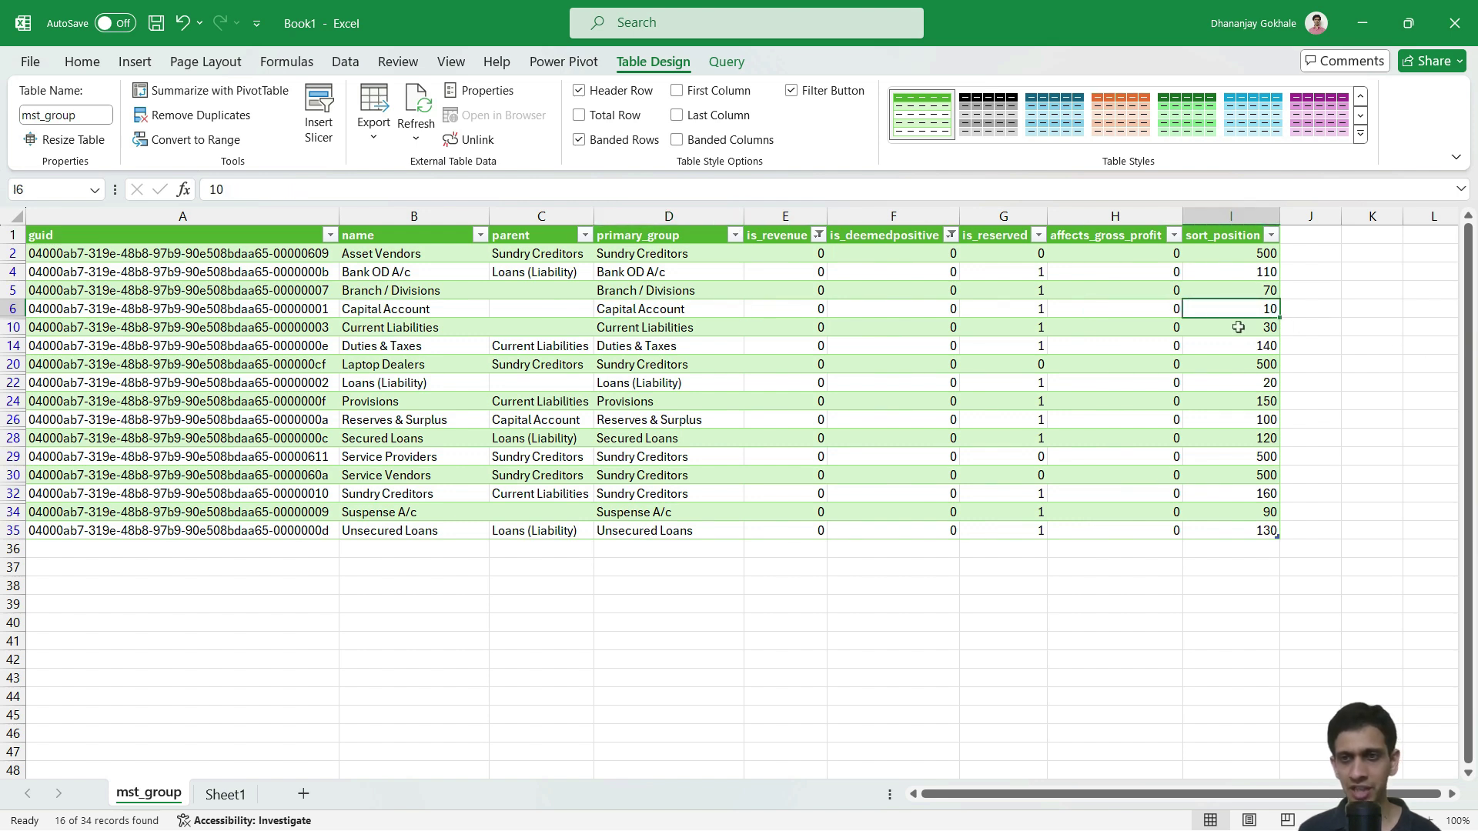
# Review the sort_position, name, primary_group and is_deemedpositive of Loans (Liability), and the sort_position of Branch / Divisions.
pyautogui.click(1247, 382)
pyautogui.click(367, 388)
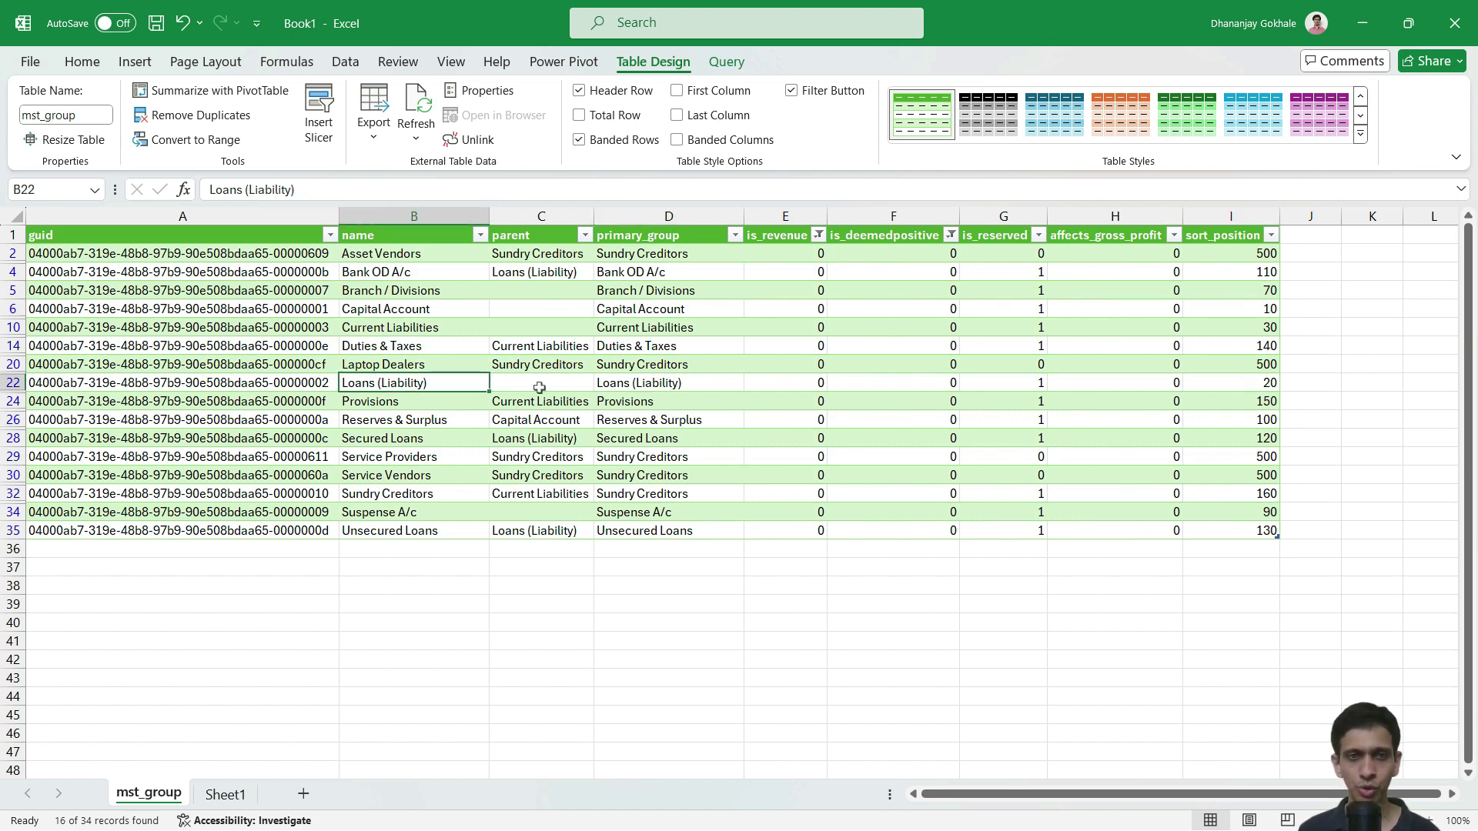
pyautogui.click(606, 384)
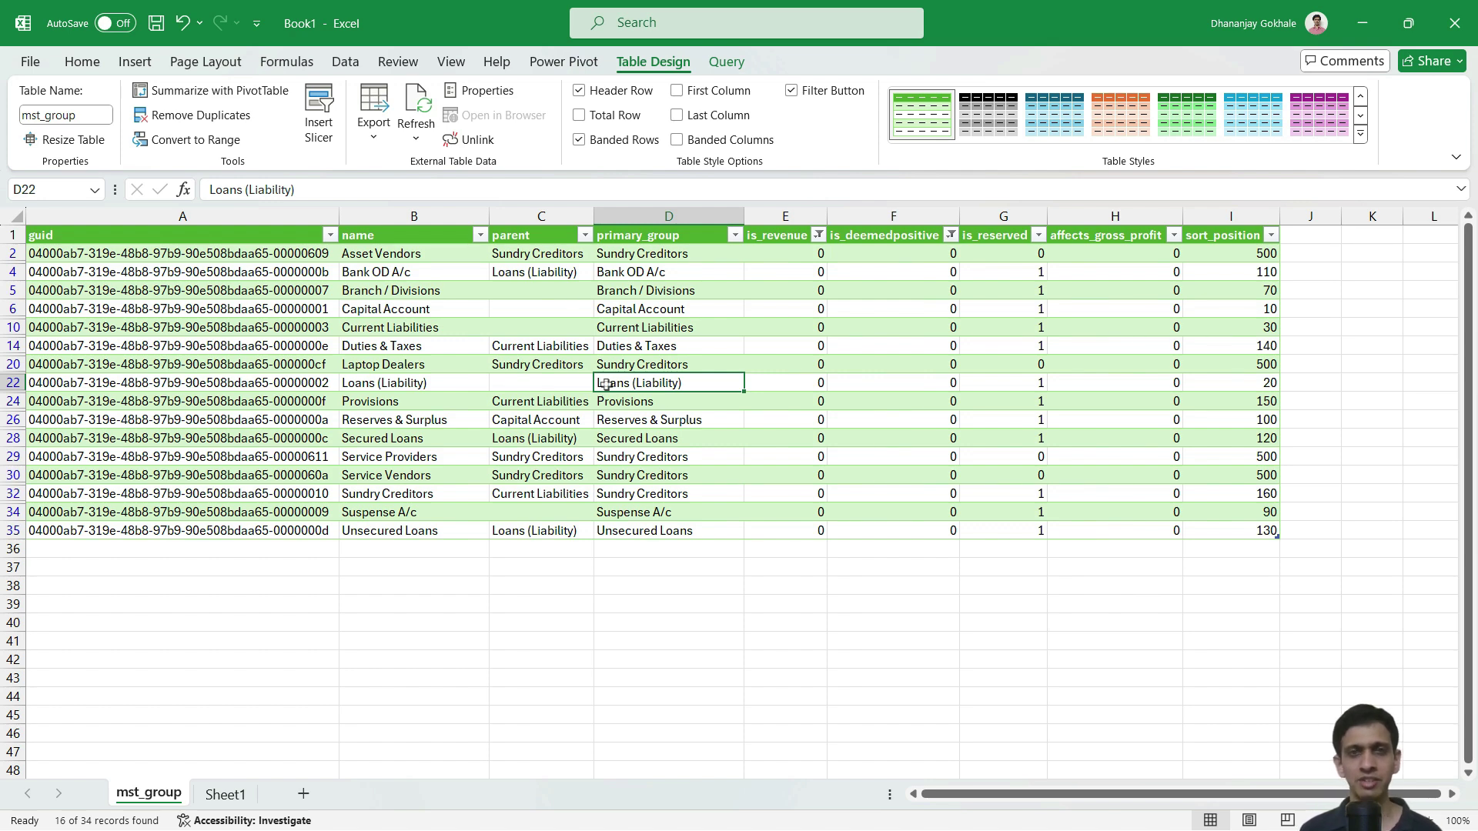
pyautogui.click(887, 382)
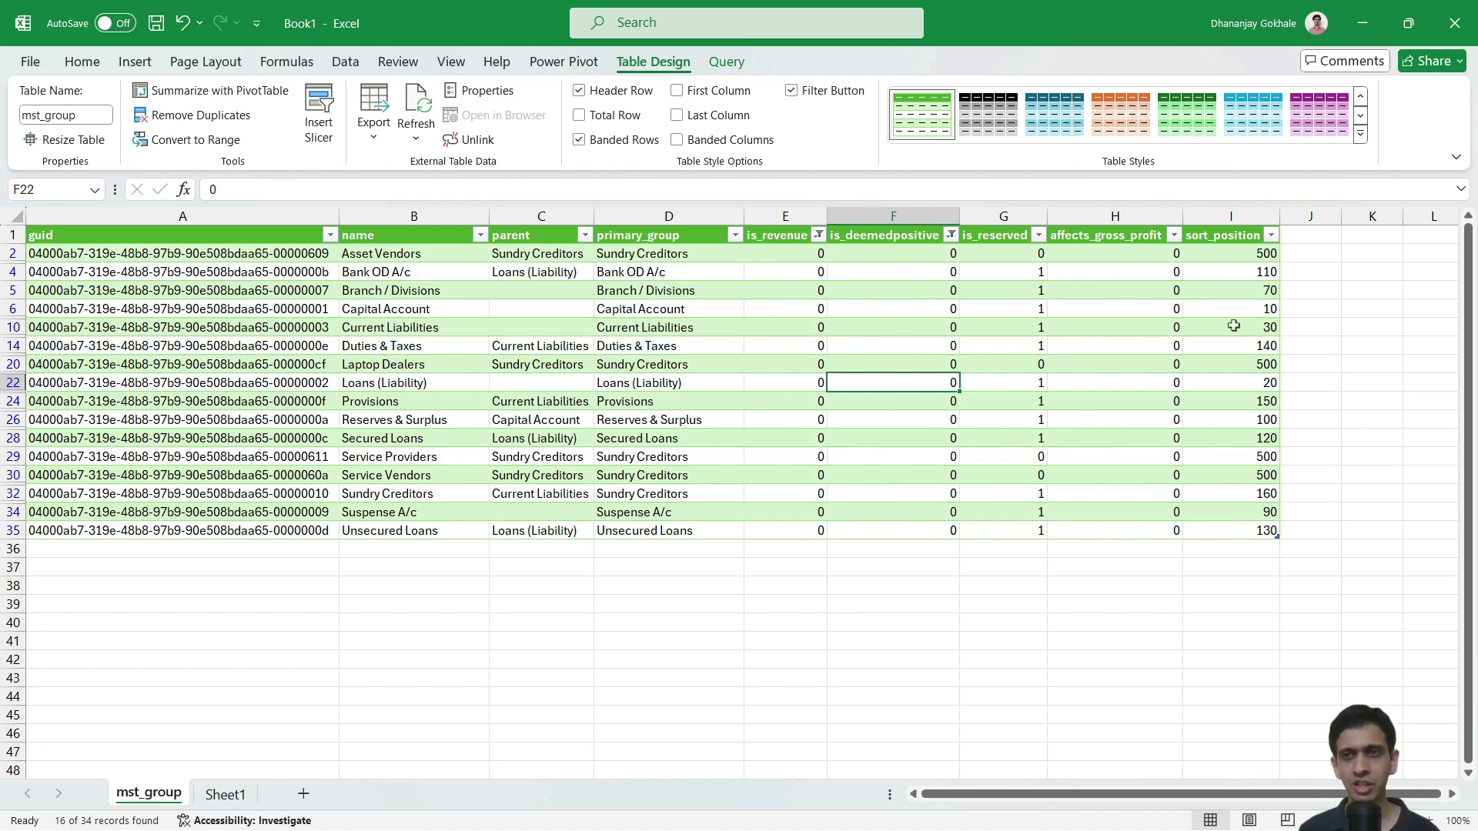
pyautogui.click(1209, 293)
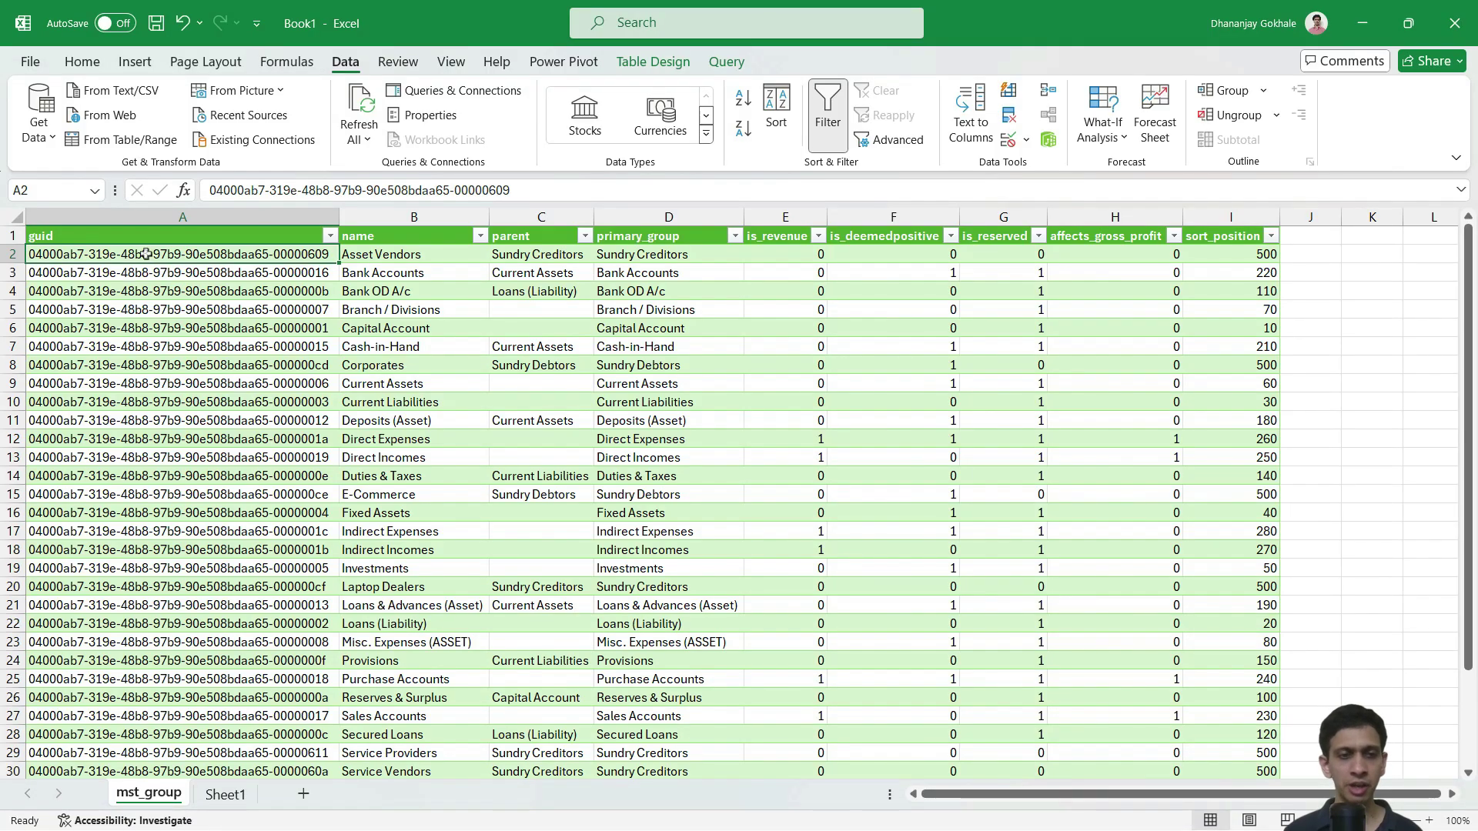
# From Sheet1, import mst_ledger.csv from the utility csv folder and load it into the workbook.
pyautogui.click(225, 793)
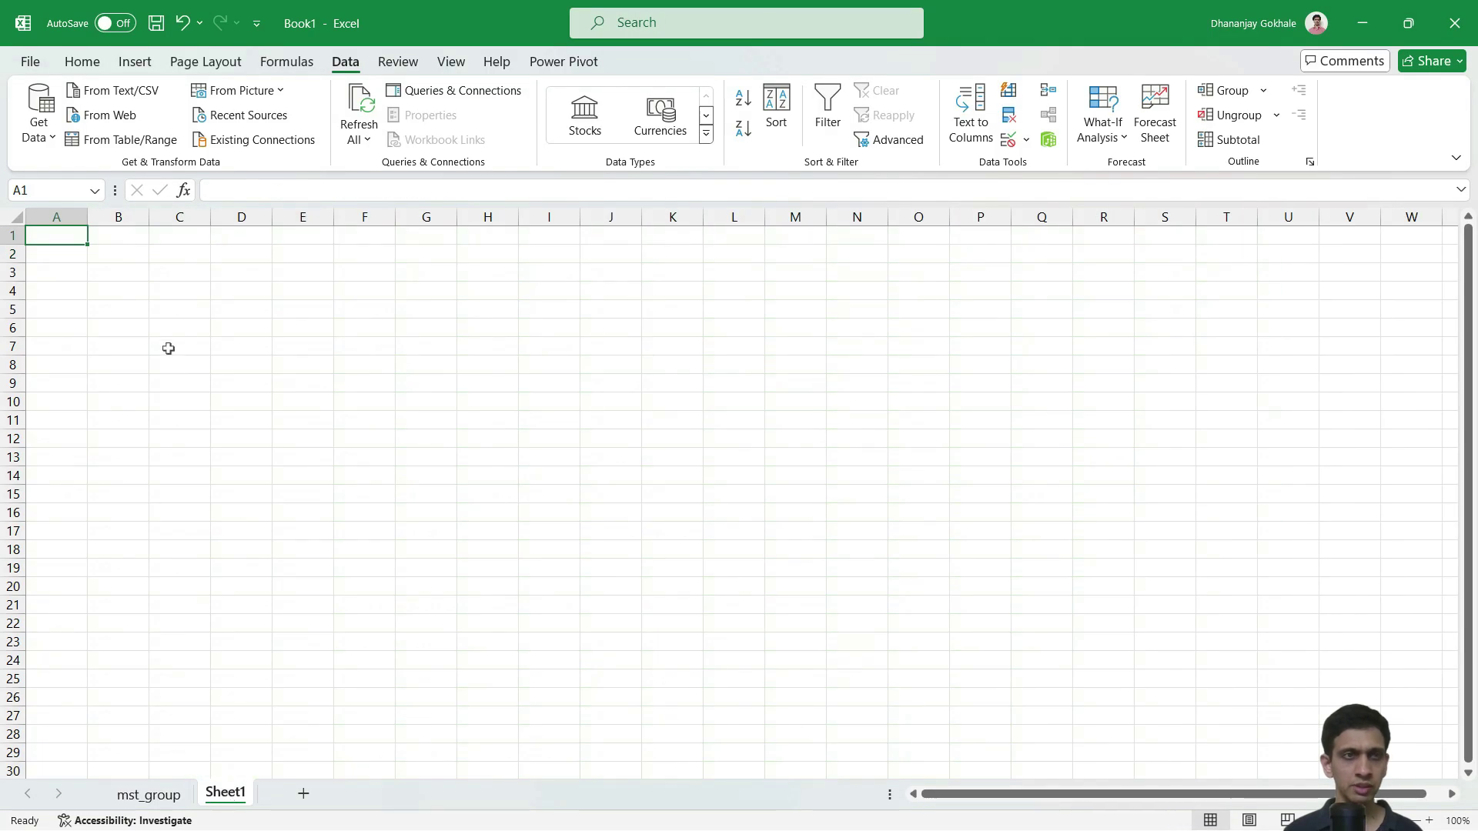
pyautogui.click(38, 115)
pyautogui.moveTo(114, 168)
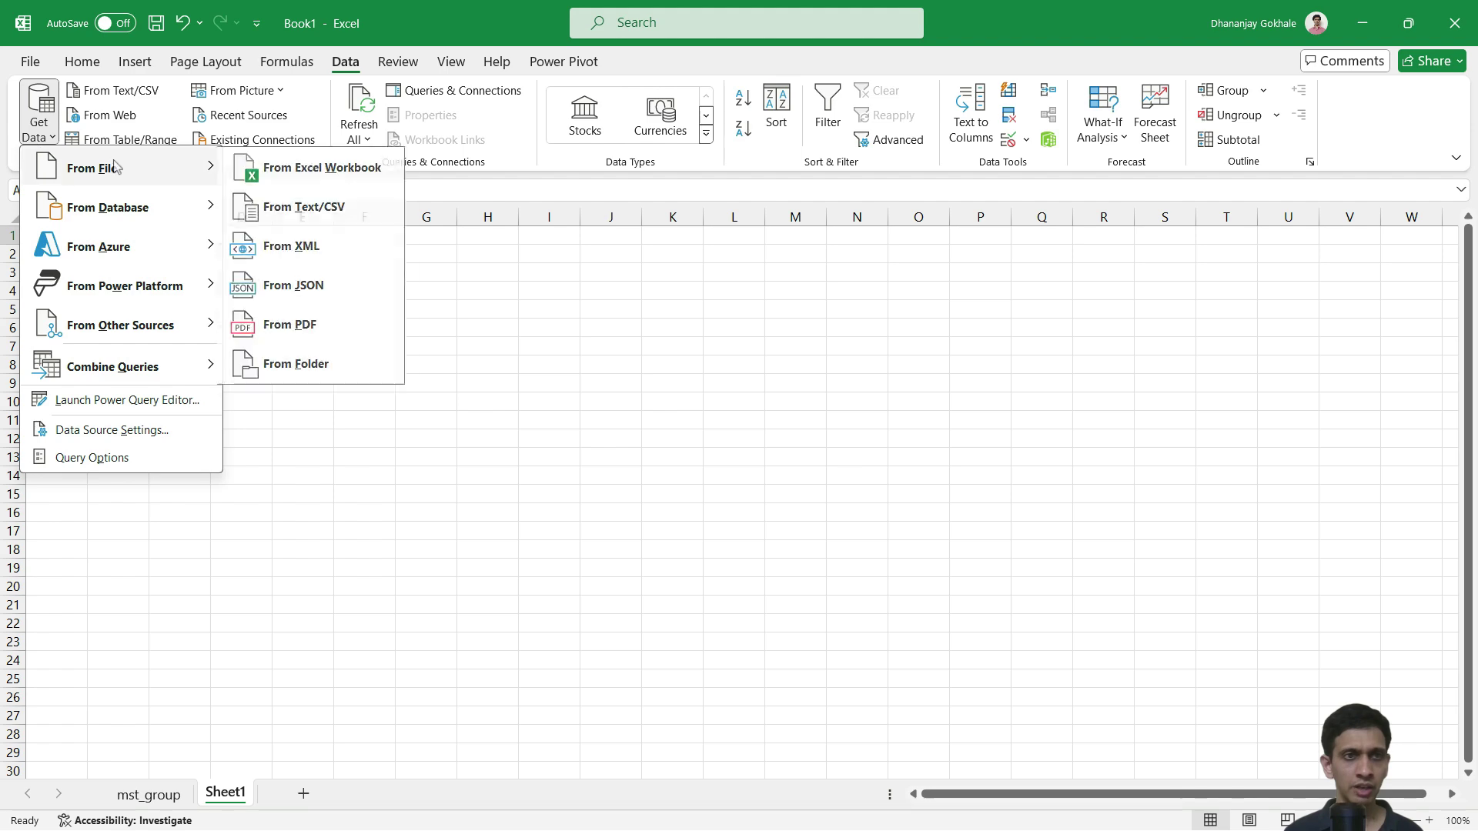
pyautogui.click(254, 206)
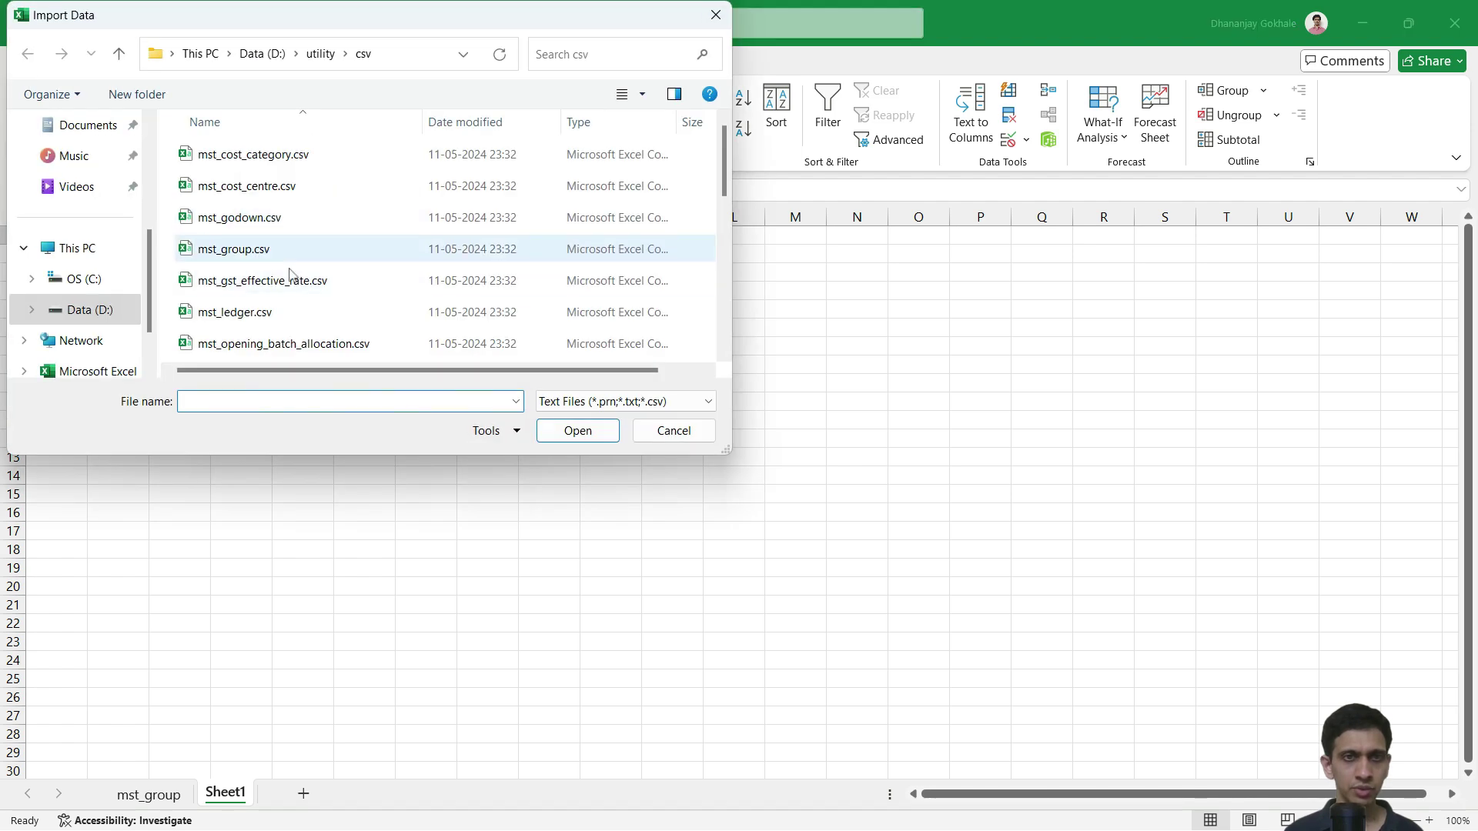
pyautogui.click(246, 314)
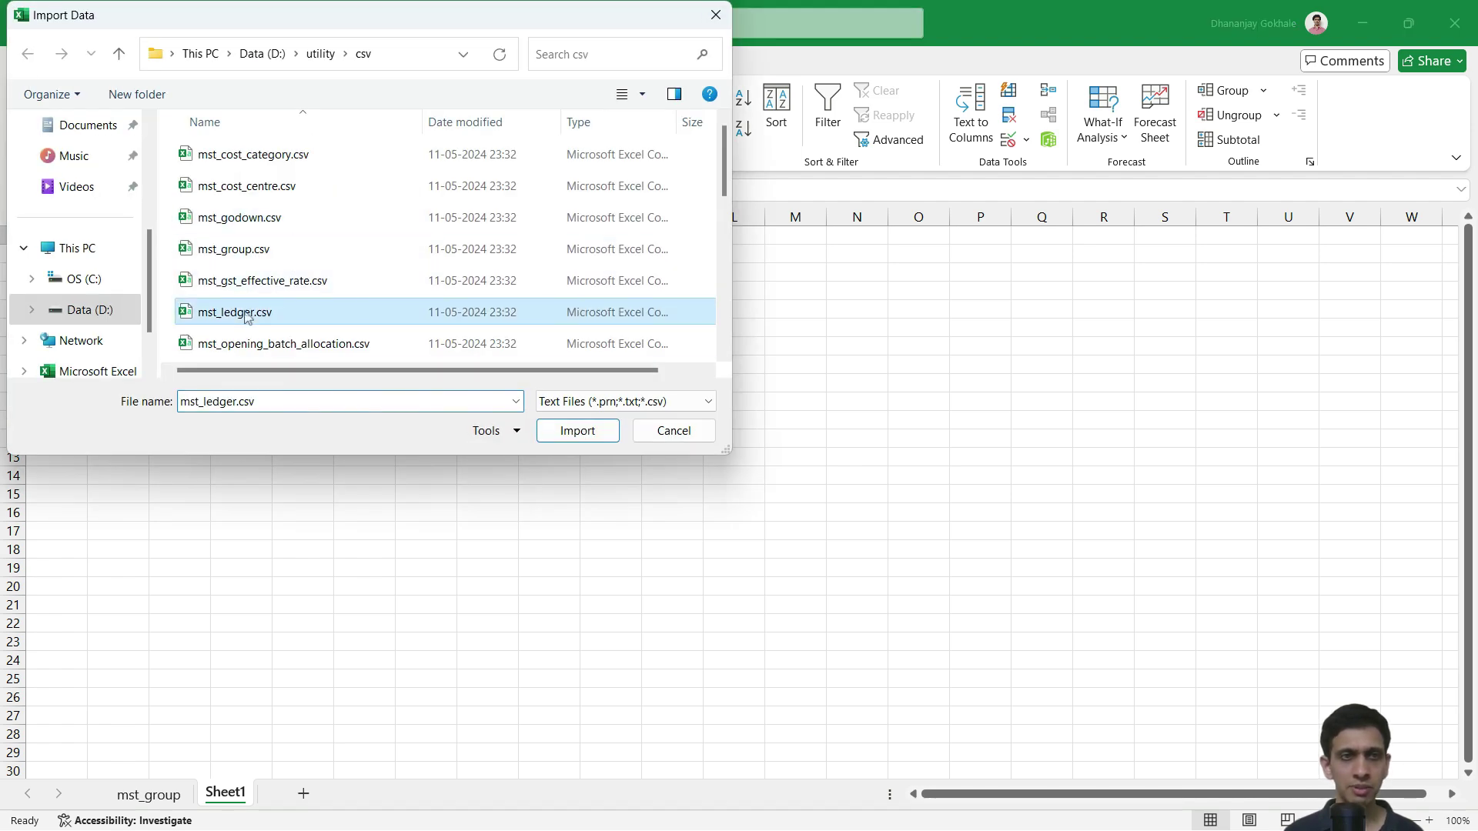
pyautogui.click(564, 435)
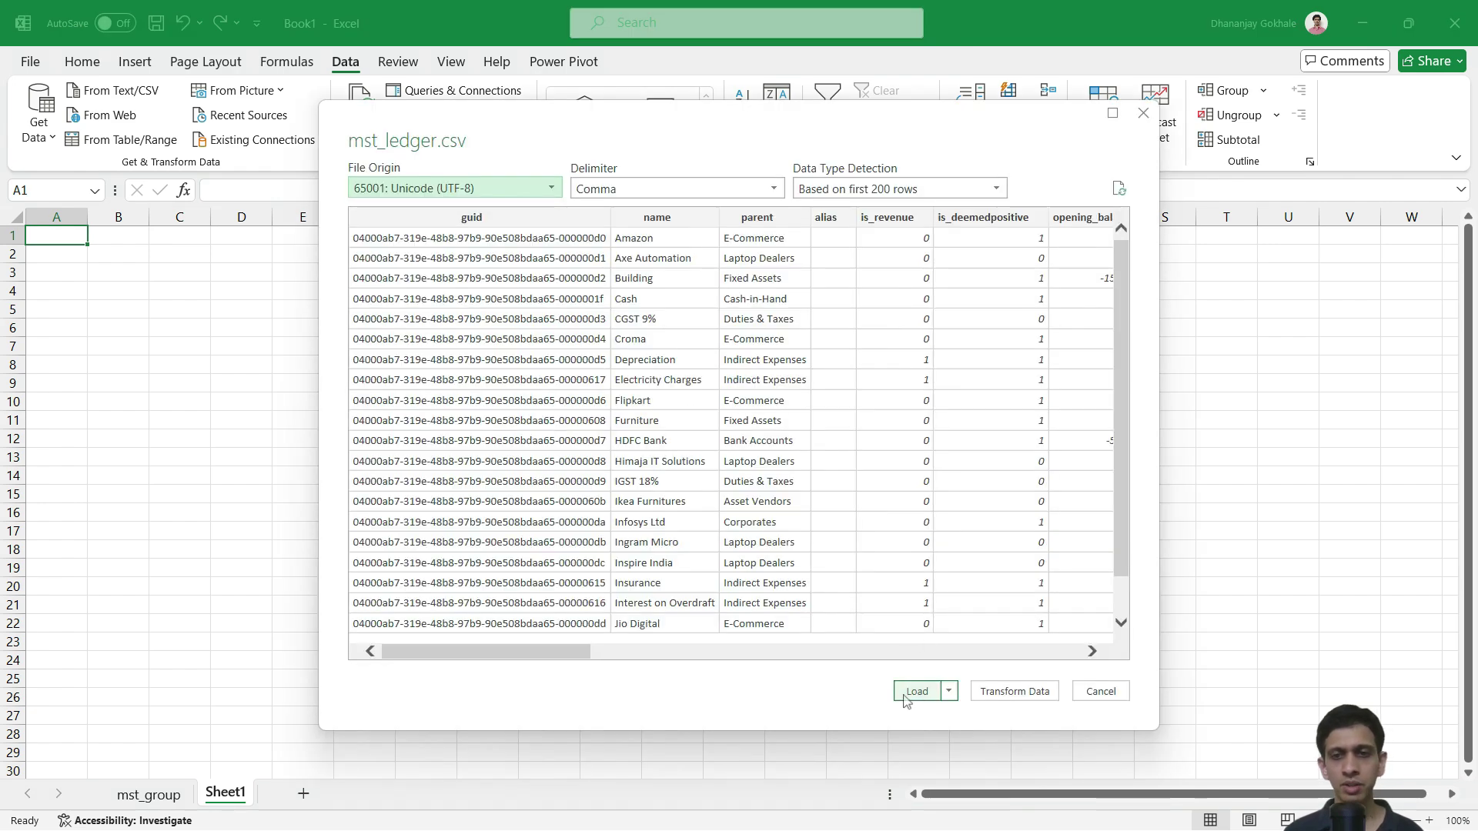
pyautogui.click(915, 692)
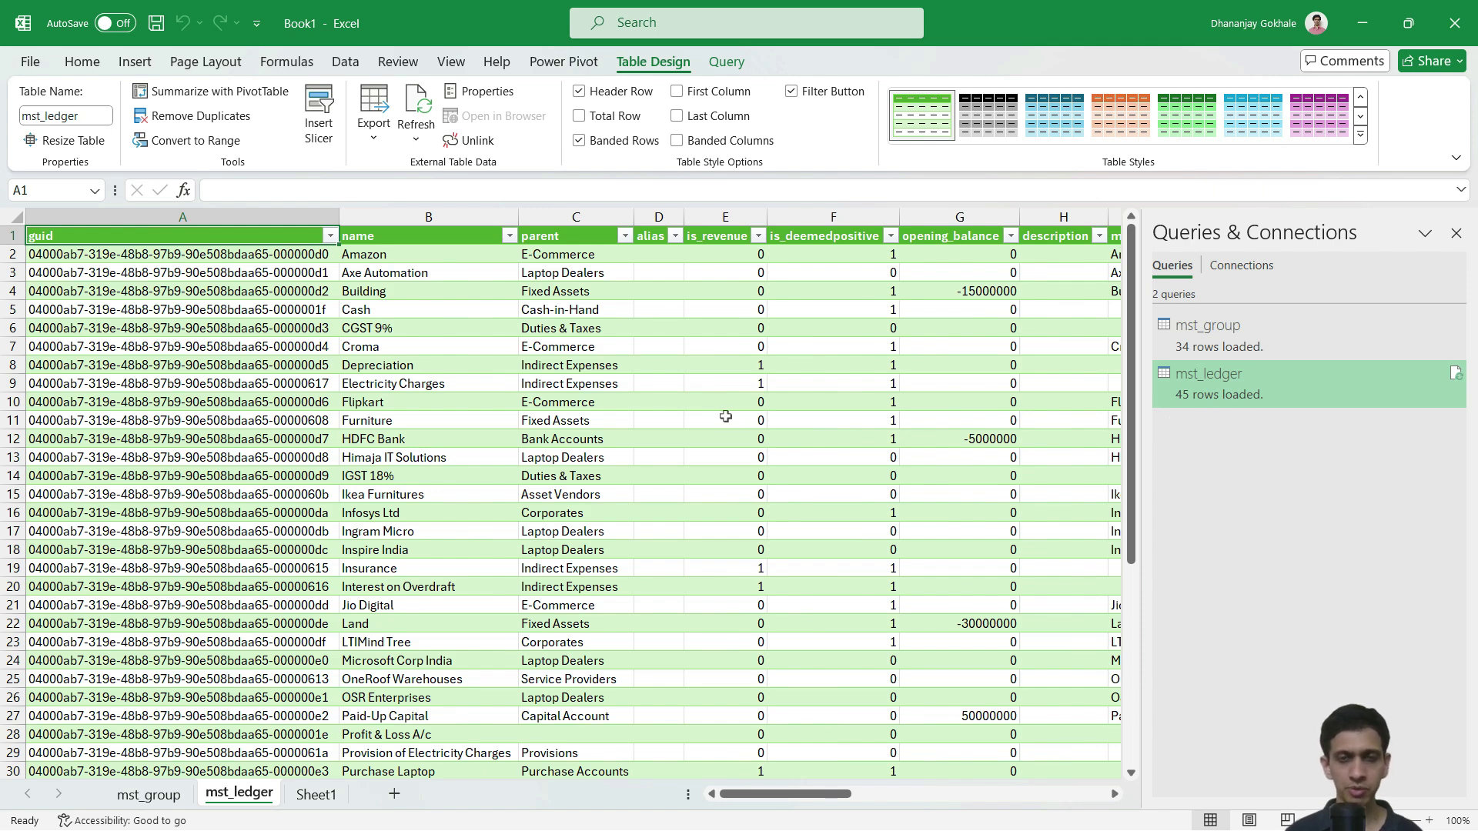
# Switch to TallyPrime and open the list of ledgers from the Ledgers entry in Statistics.
pyautogui.hotkey('alt', 'Tab')
pyautogui.hotkey('alt', 'Tab')
pyautogui.hotkey('alt', 'Tab')
pyautogui.hotkey('alt', 'Tab')
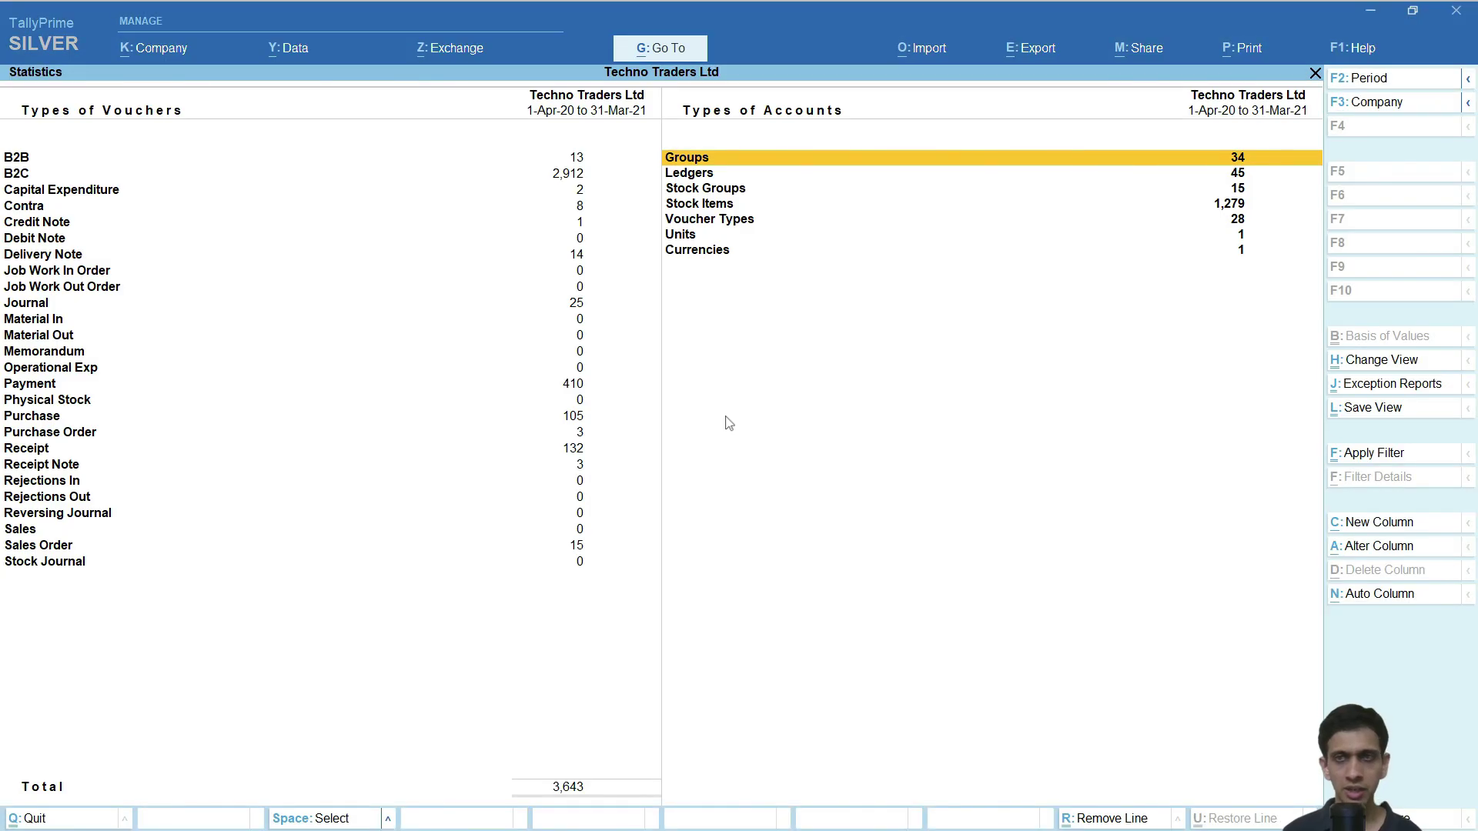
pyautogui.press('Down')
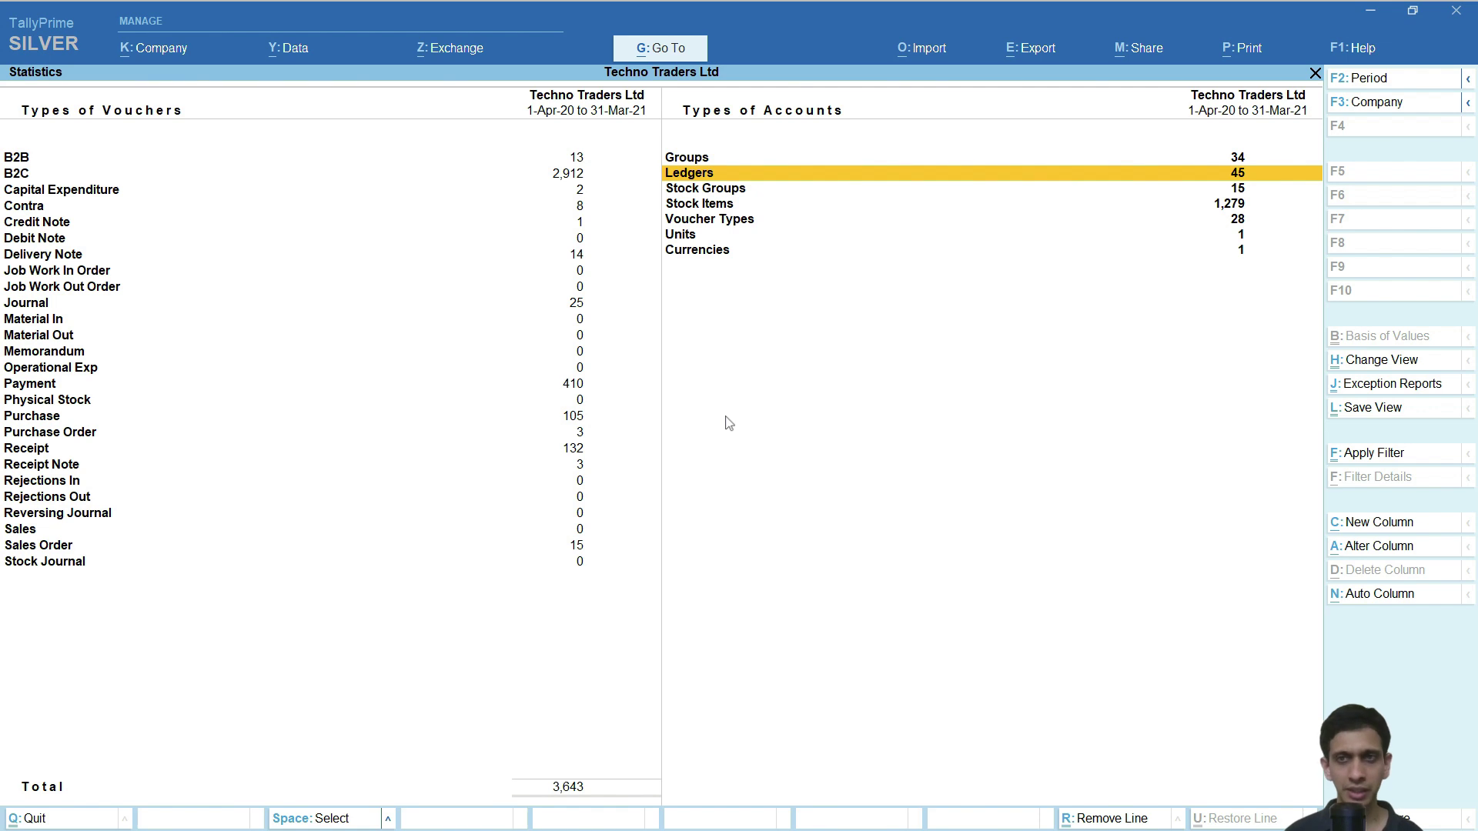
pyautogui.press('Return')
# Examine how ledgers are nested under groups such as Bank Accounts, Corporates and E-Commerce in the Chart of Accounts.
pyautogui.press('Down')
pyautogui.press('Down')
pyautogui.press('Down')
pyautogui.press('Down')
pyautogui.press('Down')
pyautogui.press('Down')
pyautogui.press('Down')
pyautogui.press('Down')
pyautogui.press('Down')
pyautogui.press('Down')
pyautogui.press('Down')
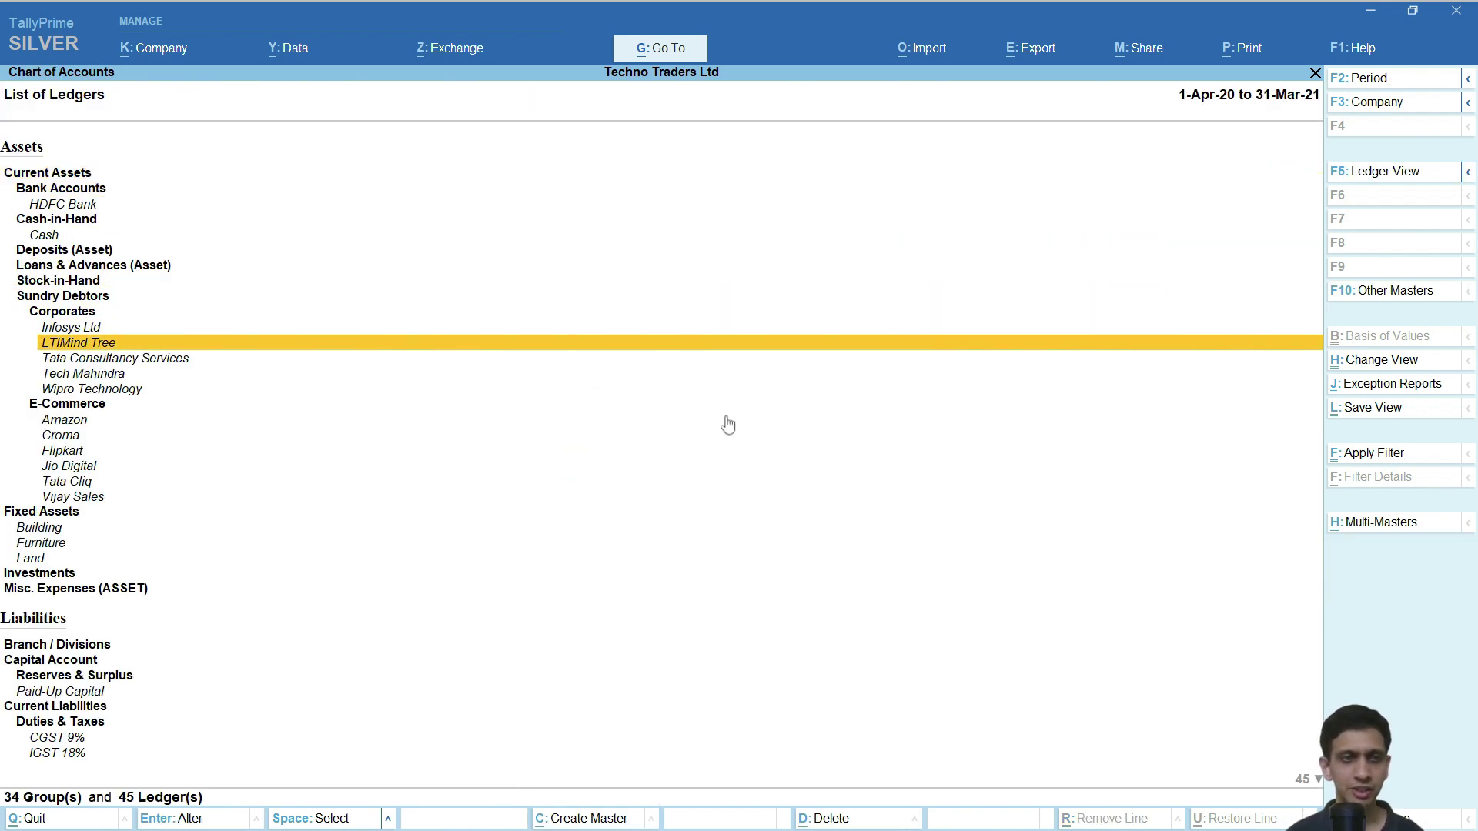
pyautogui.press('Down')
pyautogui.press('Down')
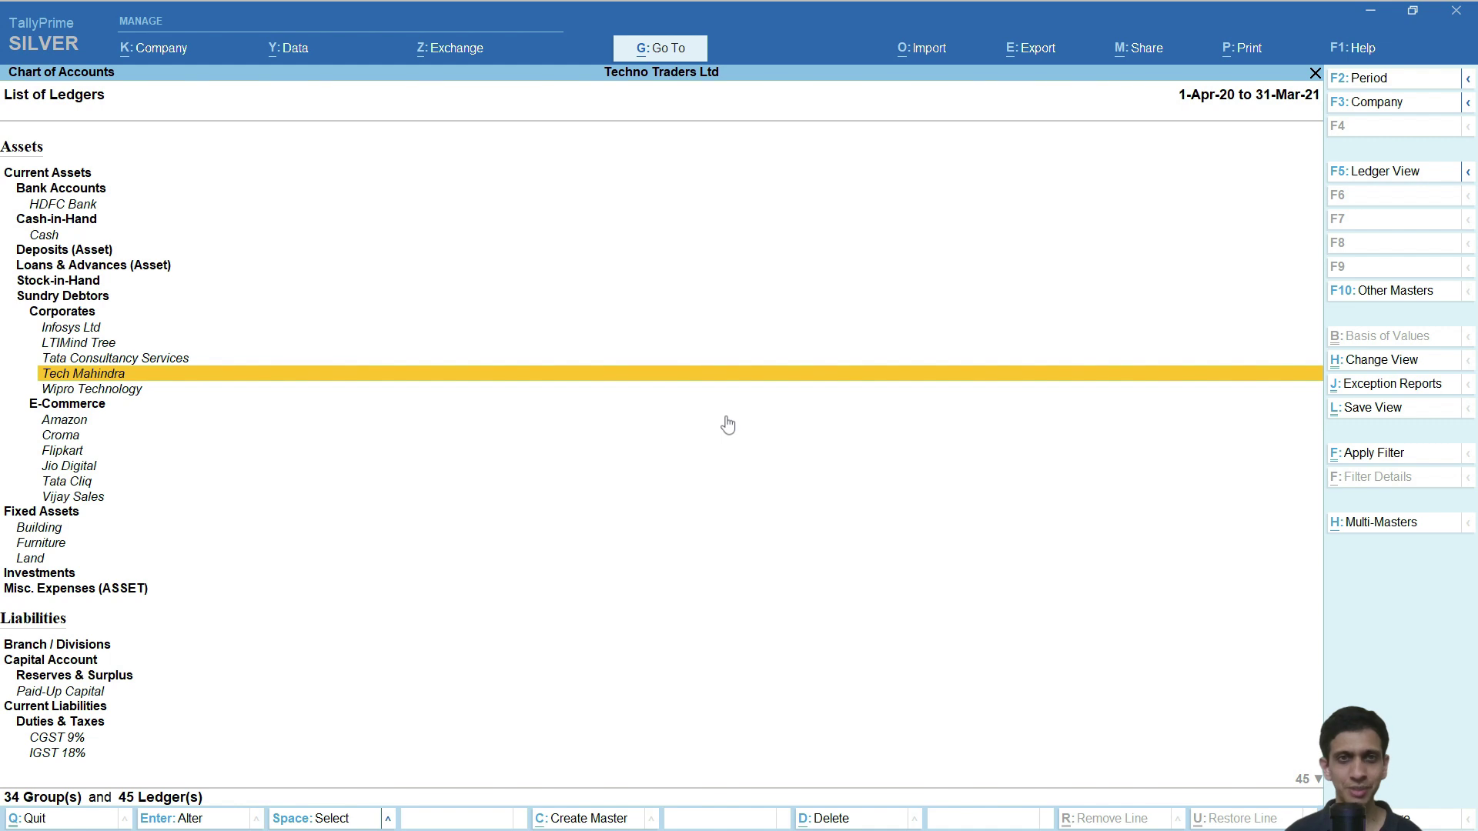
pyautogui.press('Up')
pyautogui.press('Up')
pyautogui.press('Up')
pyautogui.press('Up')
pyautogui.press('Up')
pyautogui.press('Down')
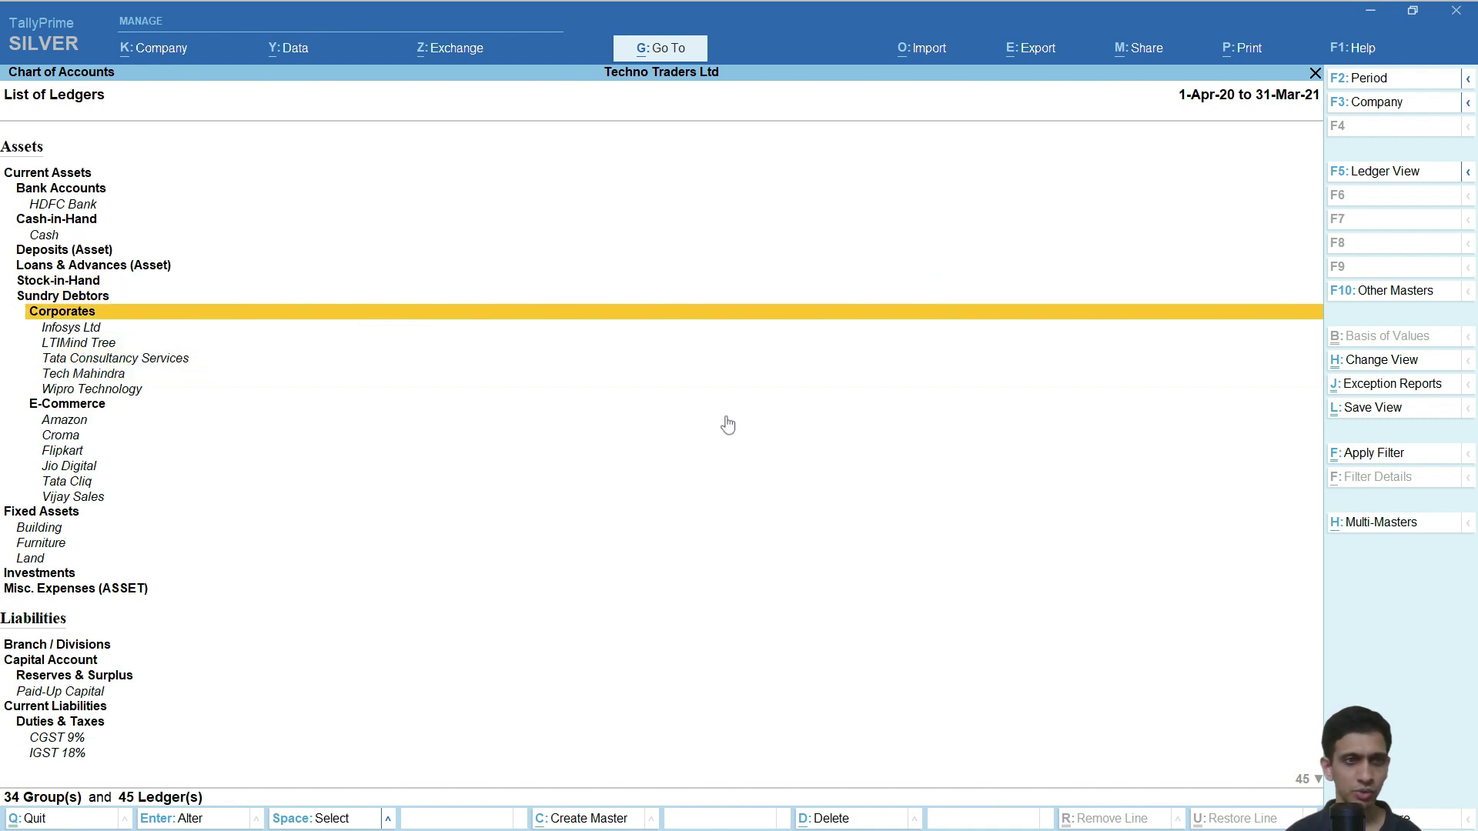
pyautogui.click(52, 193)
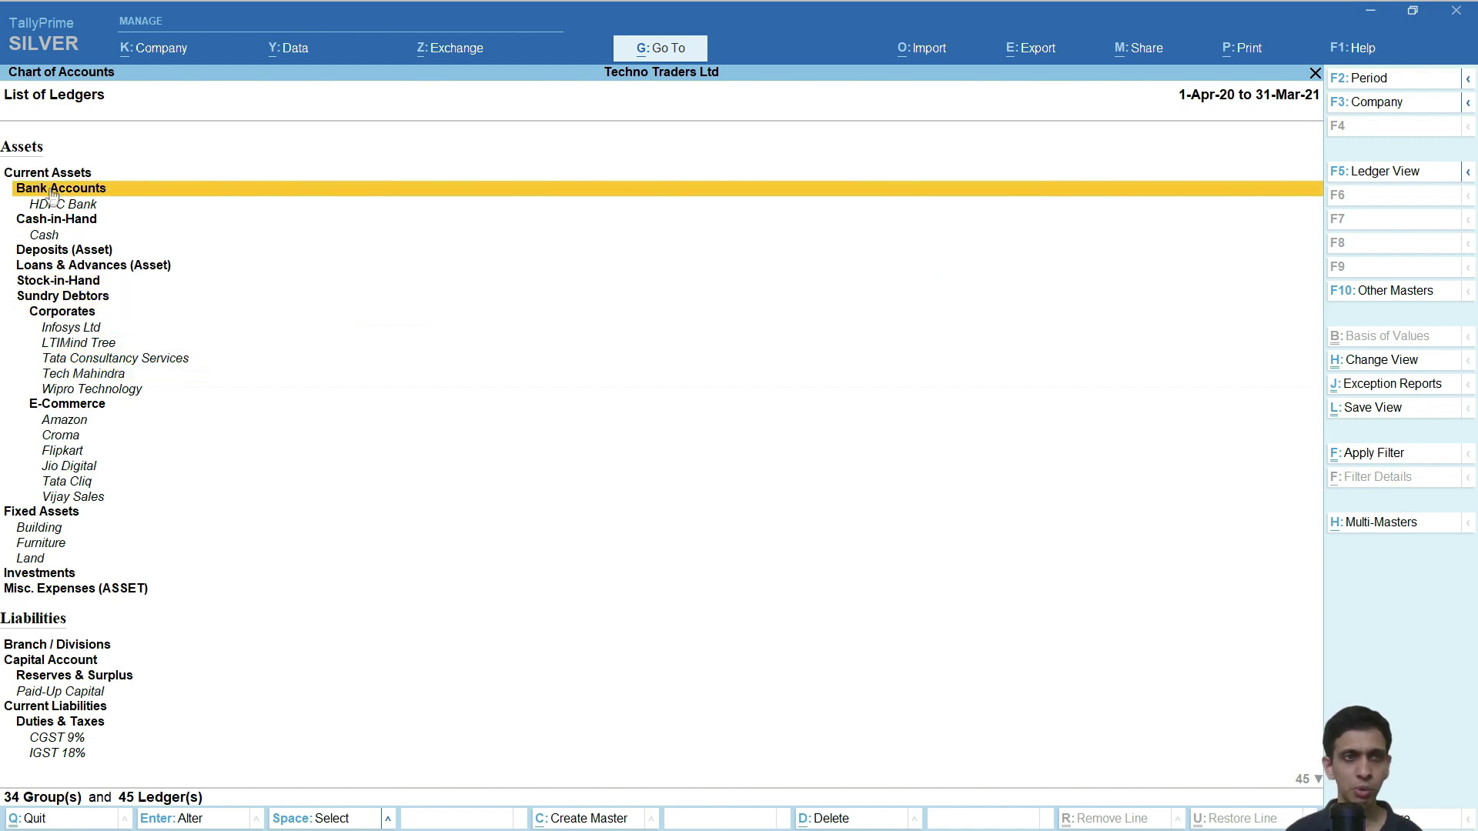
pyautogui.click(68, 343)
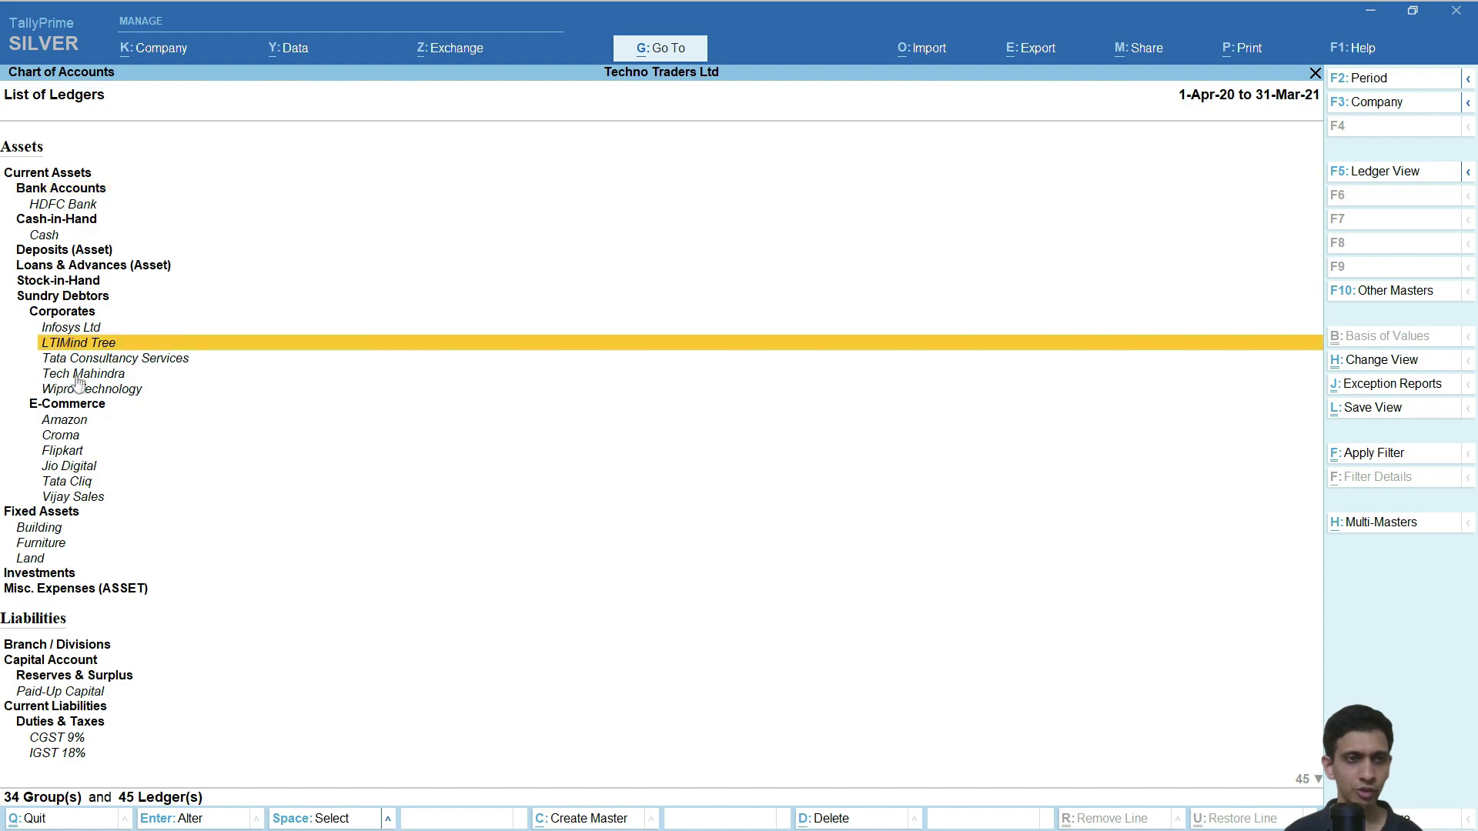
pyautogui.click(60, 437)
# Switch back to Excel, close Queries & Connections and review the guid, name and parent of the first mst_ledger row.
pyautogui.hotkey('alt', 'Tab')
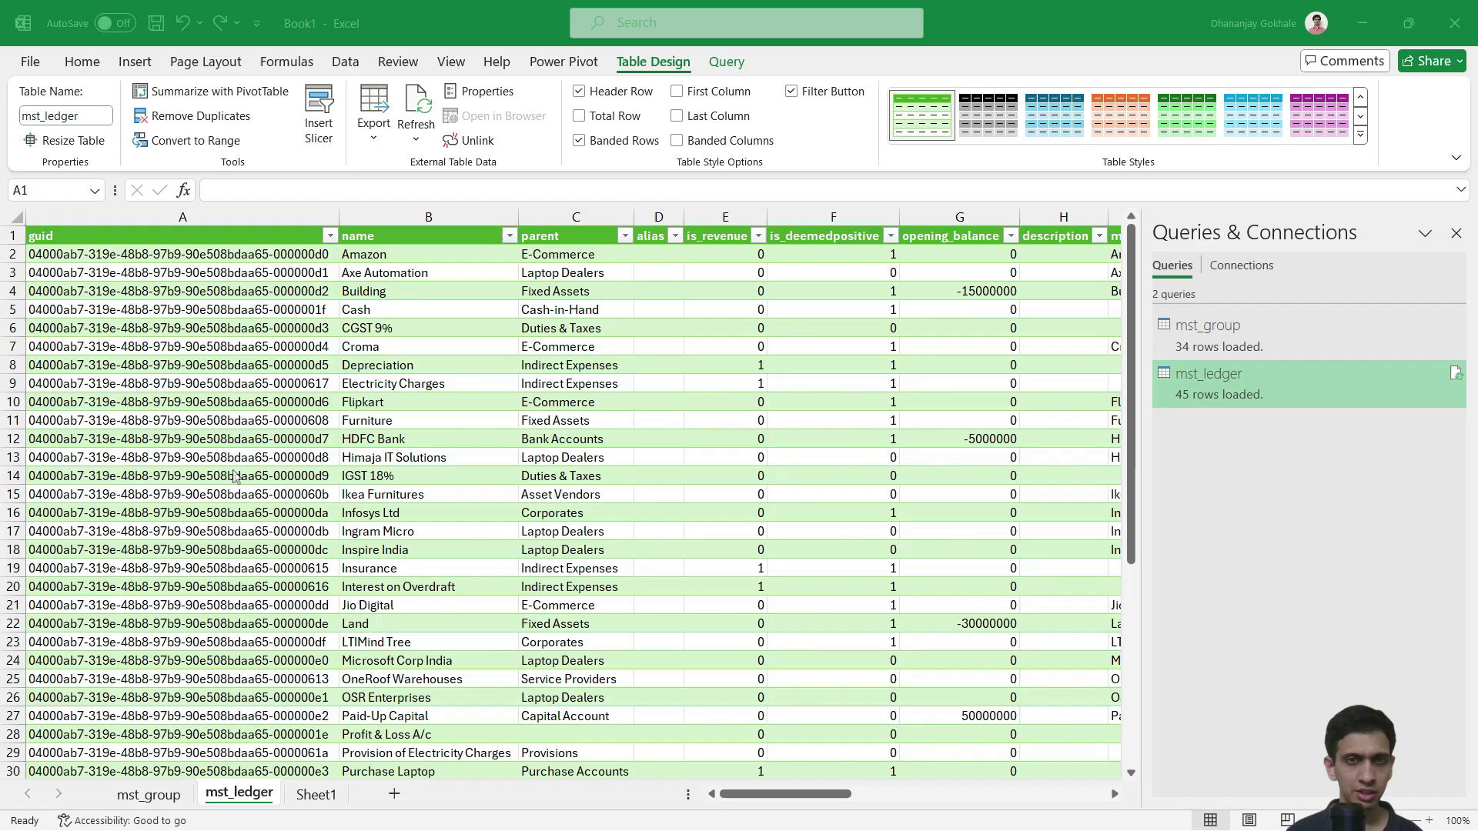
pyautogui.click(1455, 232)
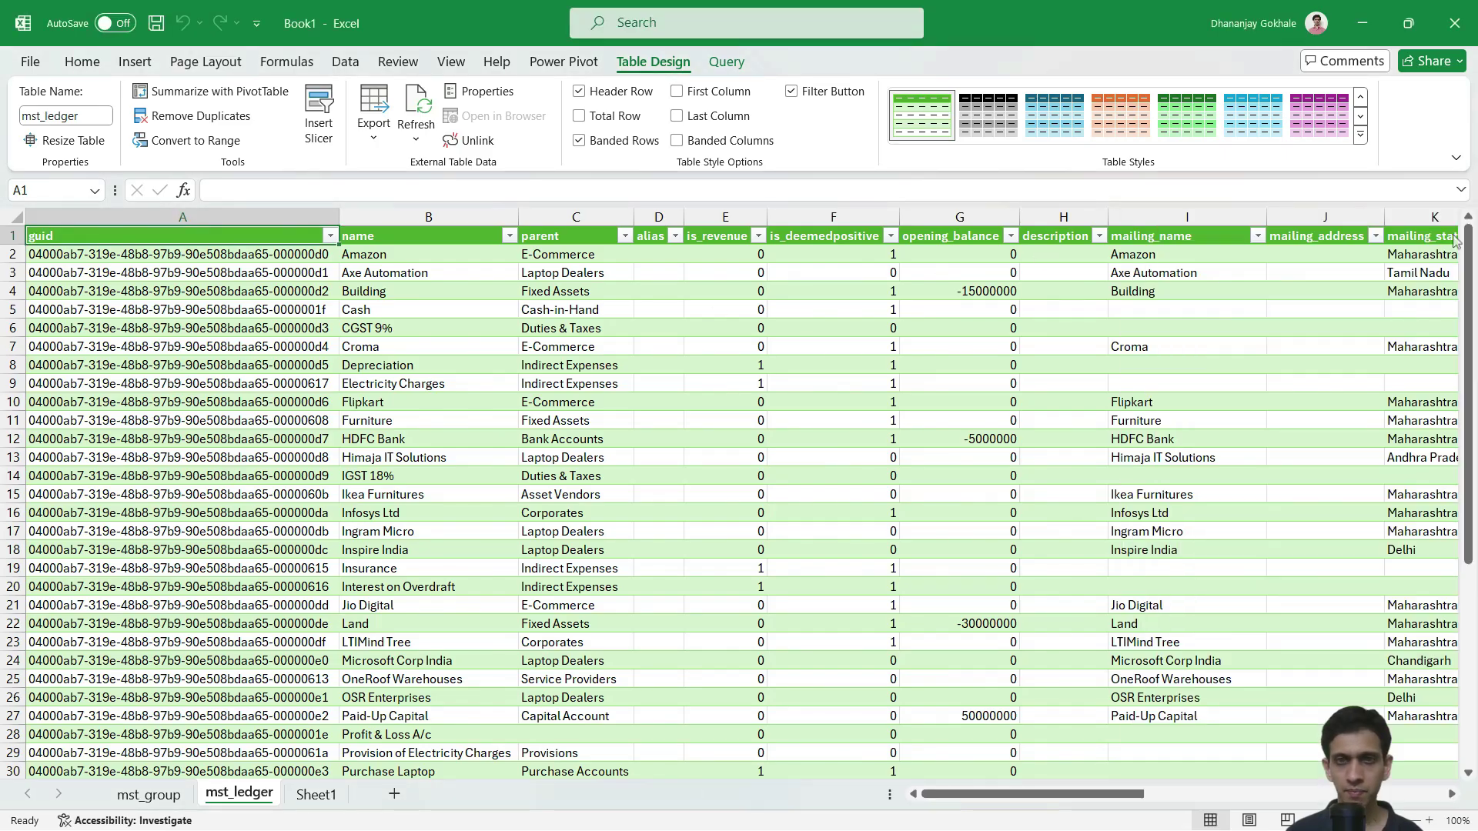
pyautogui.click(293, 287)
pyautogui.click(215, 255)
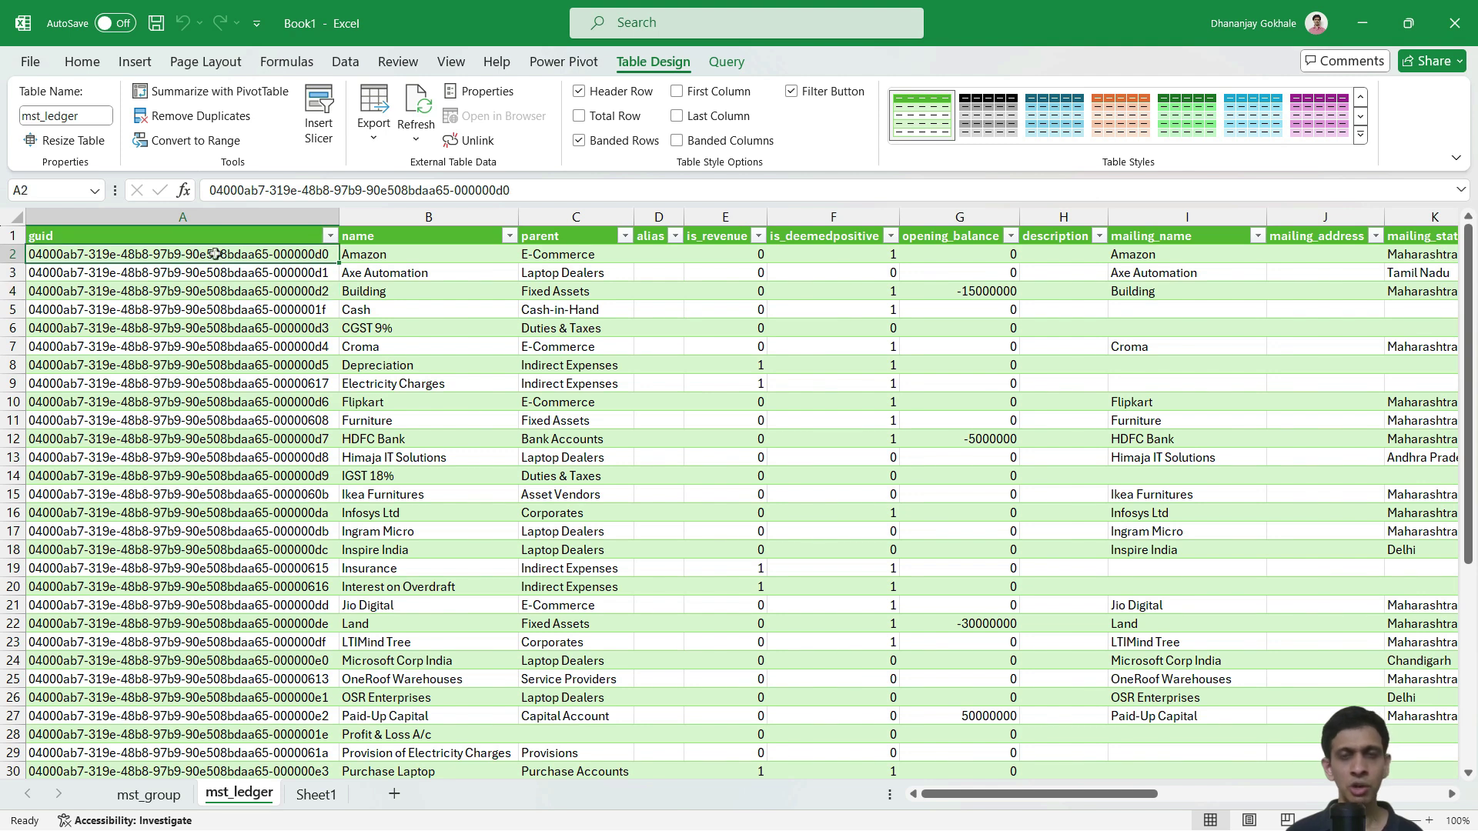
pyautogui.click(393, 261)
pyautogui.click(543, 257)
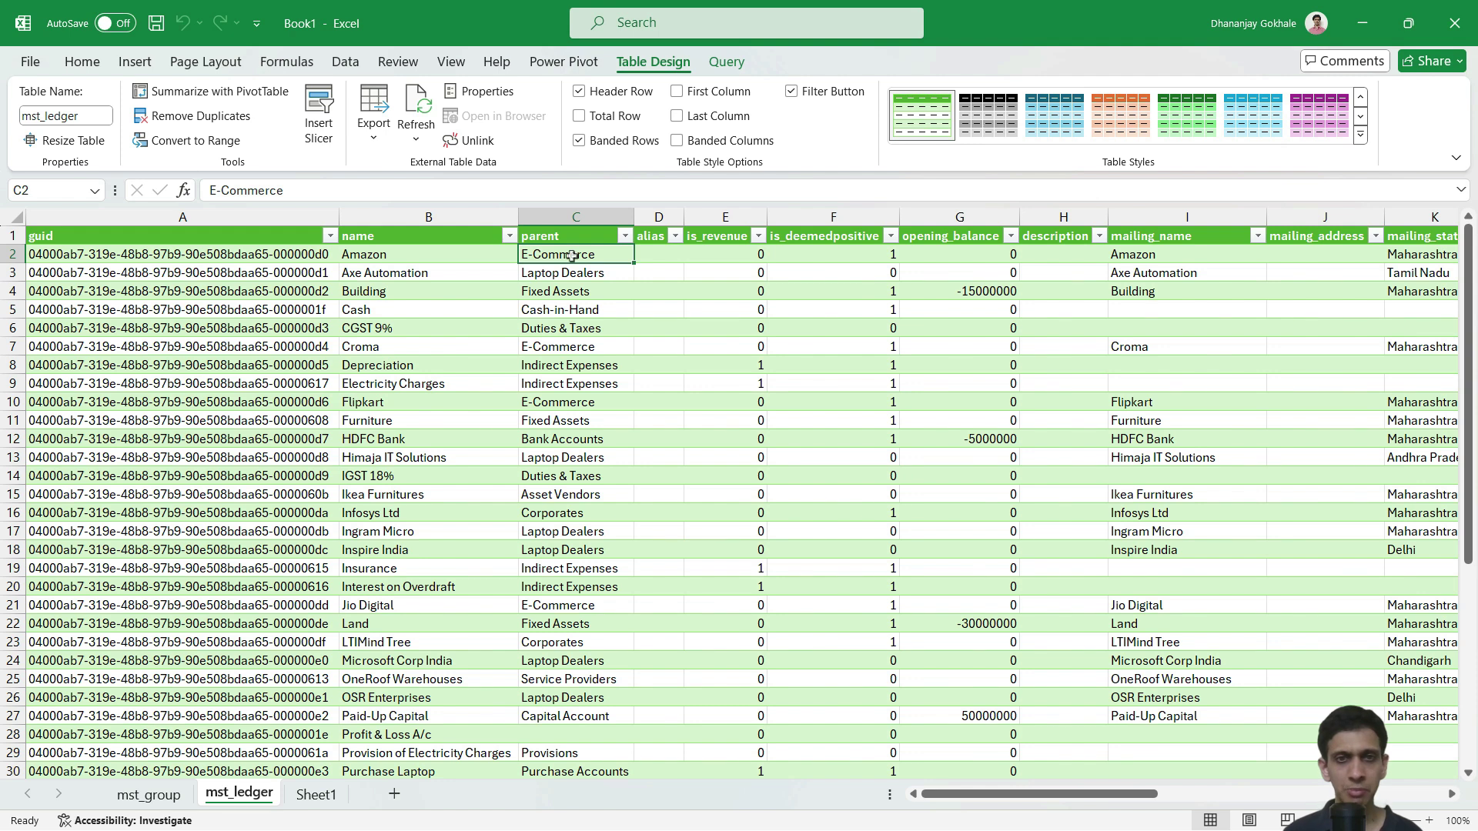
# Widen the alias column slightly and check the first ledger's alias and is_revenue cells.
pyautogui.moveTo(684, 218); pyautogui.dragTo(690, 221)
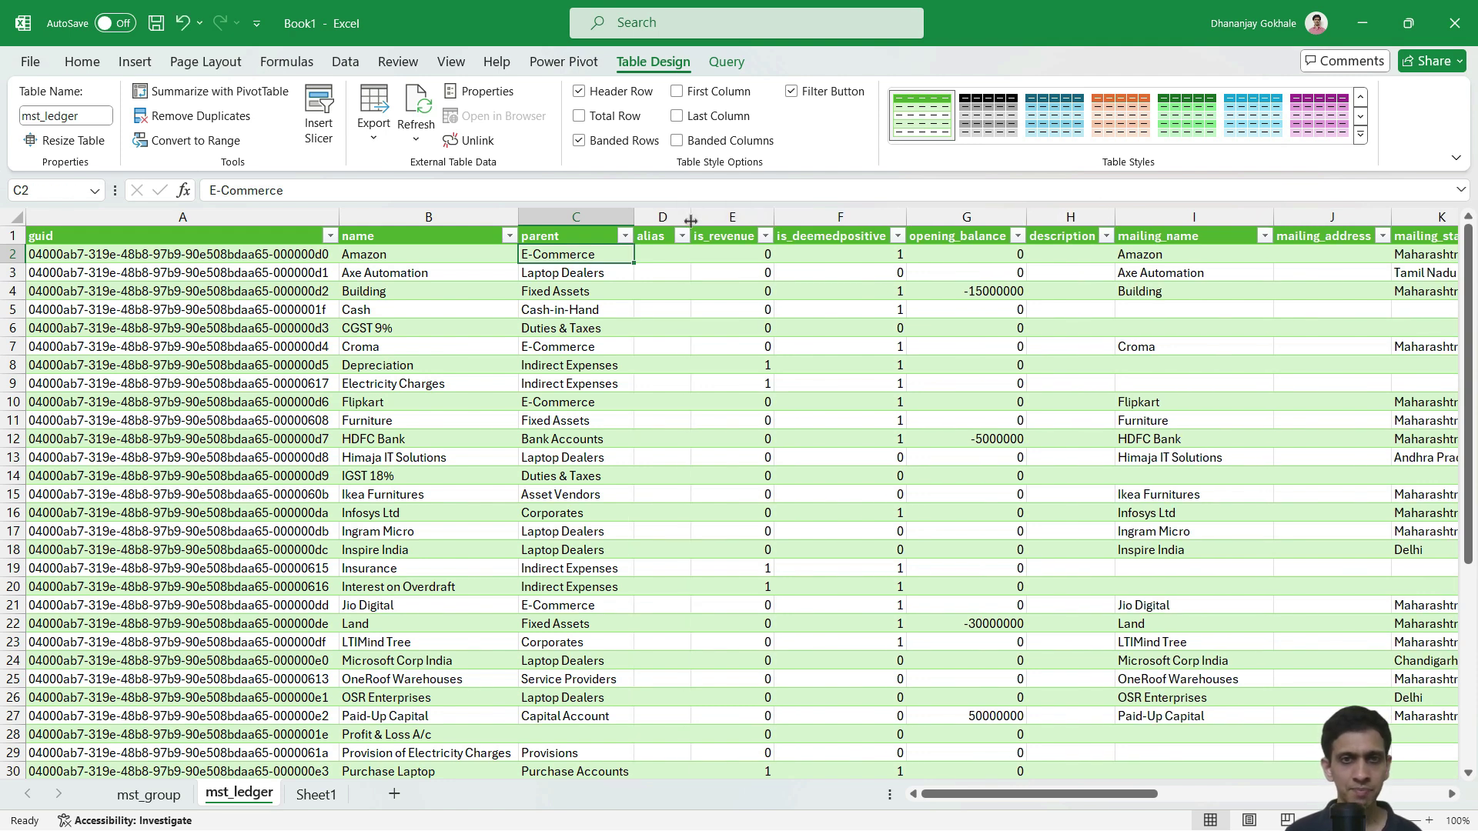
pyautogui.click(654, 256)
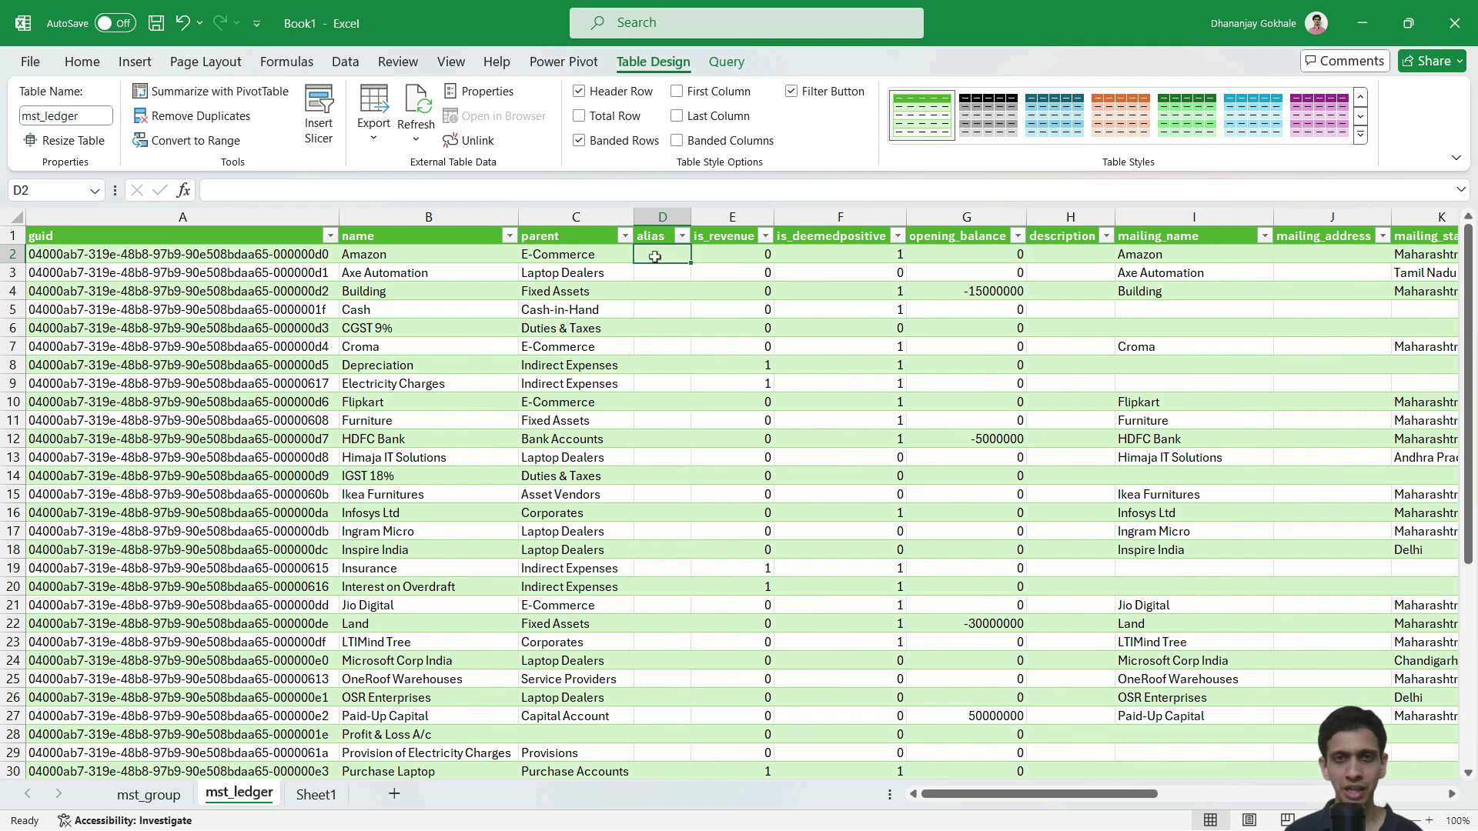
pyautogui.press('Right')
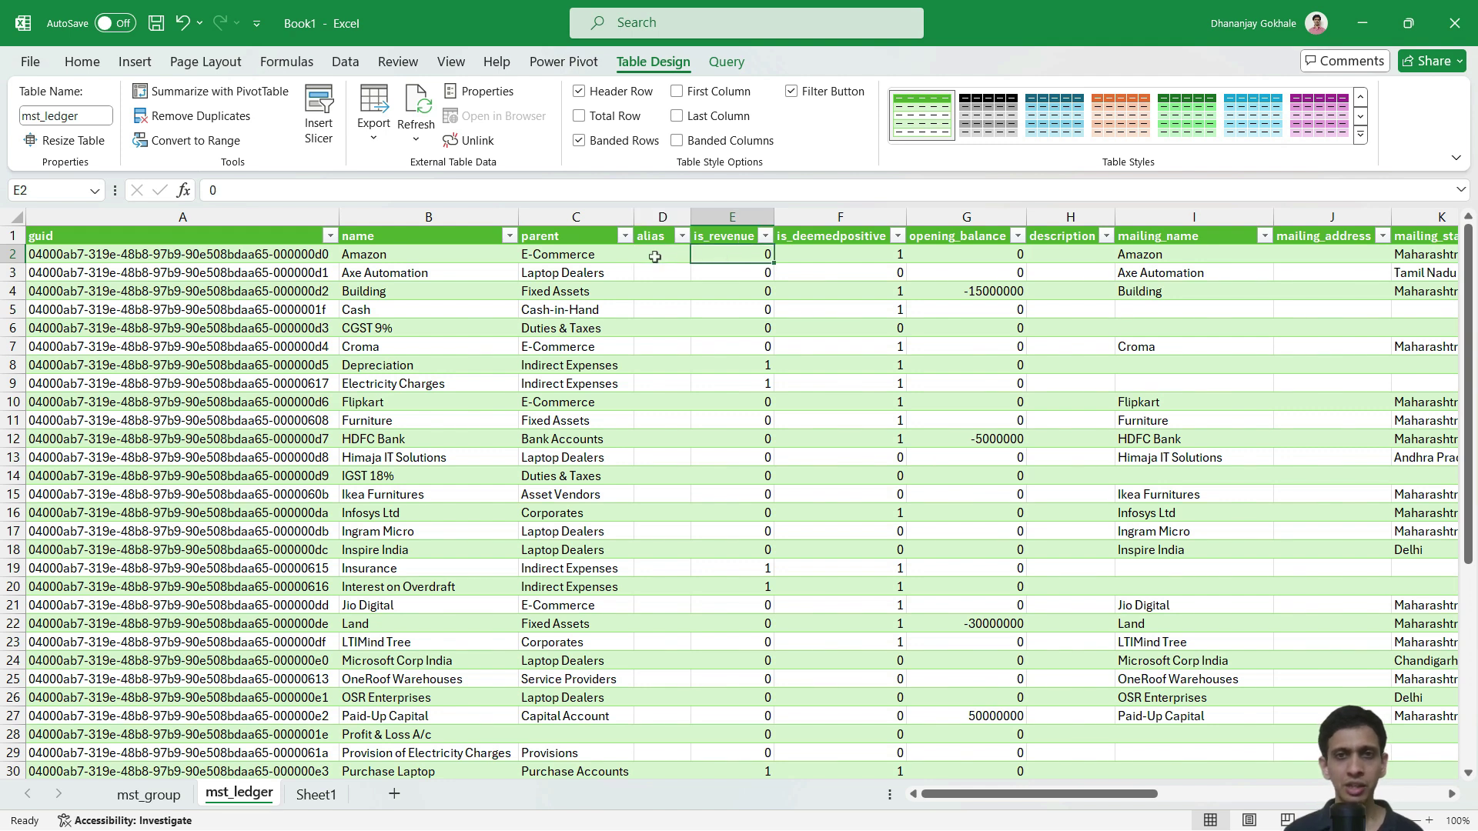
# Review the is_revenue, is_deemedpositive and opening_balance values of the Amazon ledger, and the is_deemedpositive value of the Building ledger.
pyautogui.click(850, 256)
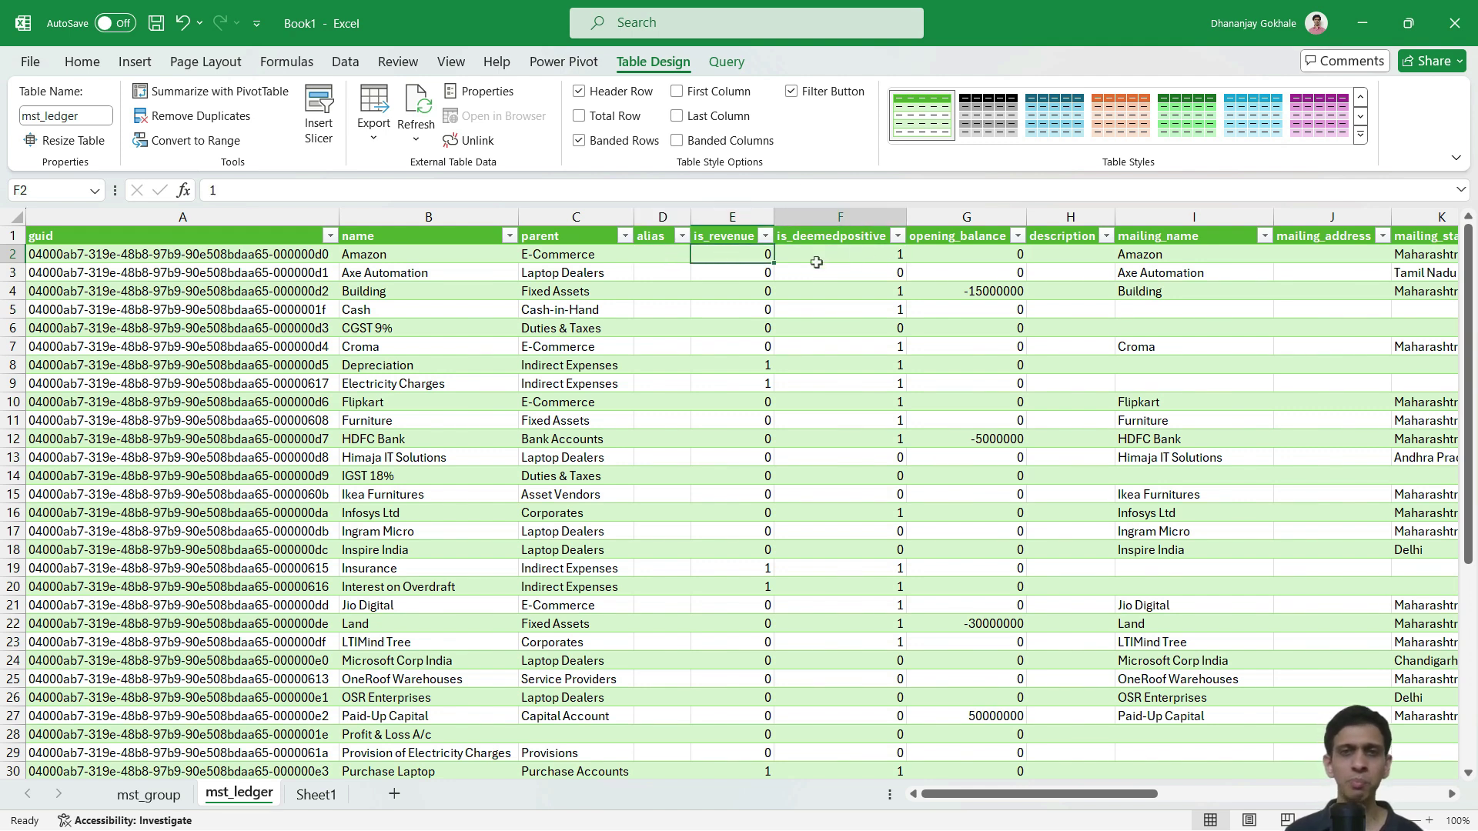
pyautogui.moveTo(720, 257); pyautogui.dragTo(854, 257)
pyautogui.click(979, 250)
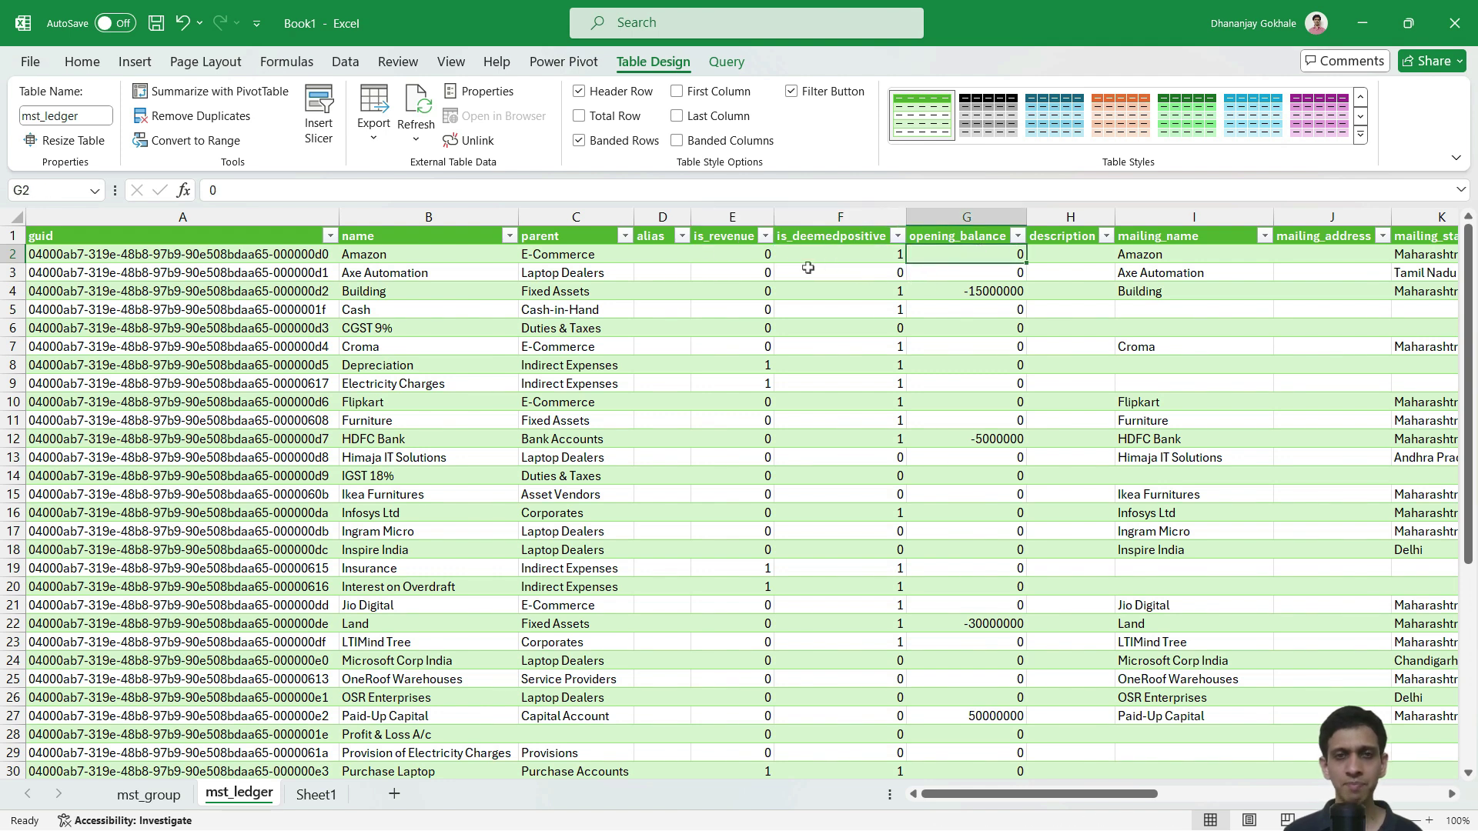
pyautogui.moveTo(733, 260); pyautogui.dragTo(828, 256)
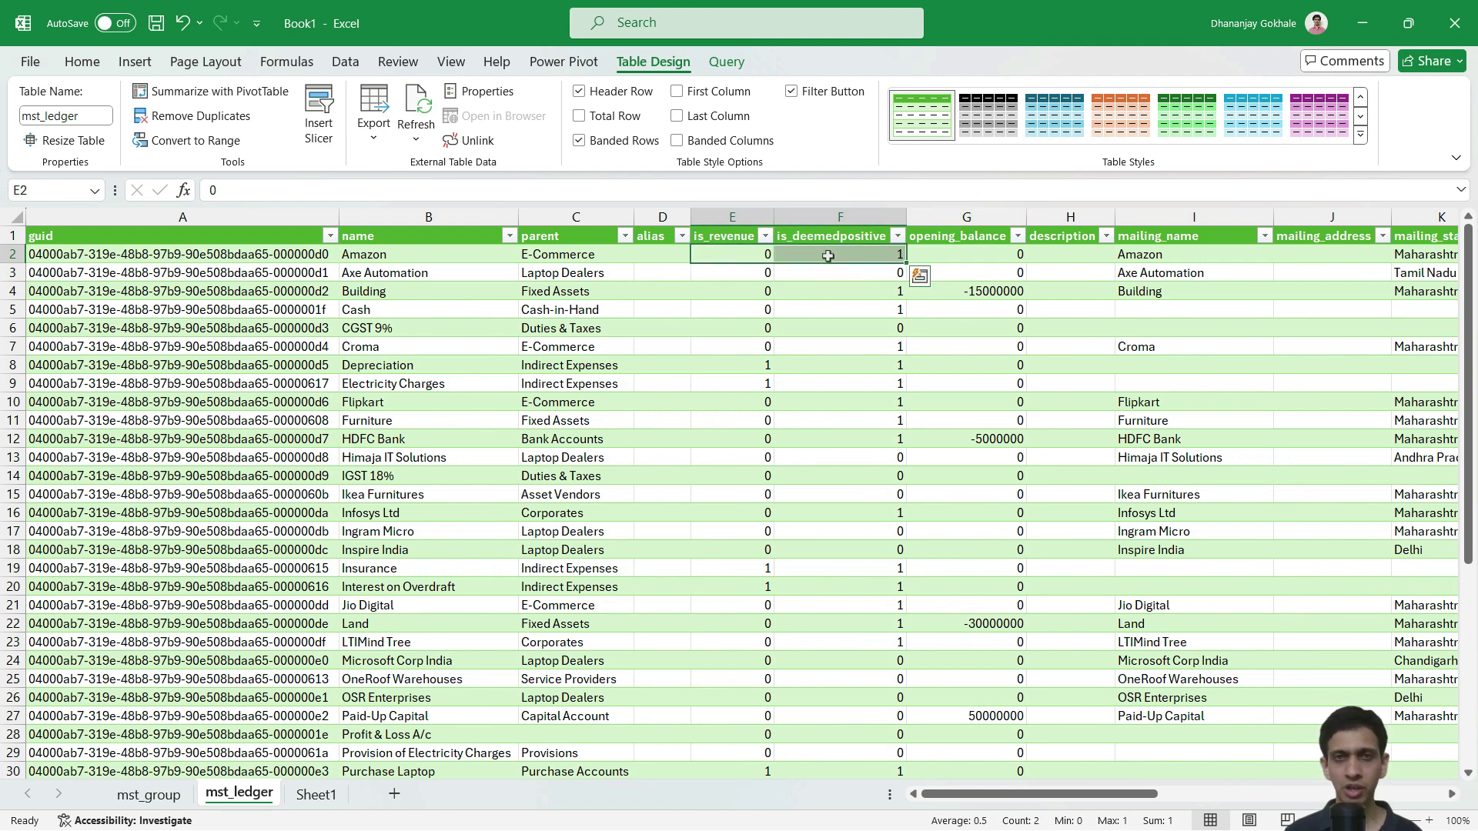
pyautogui.click(815, 291)
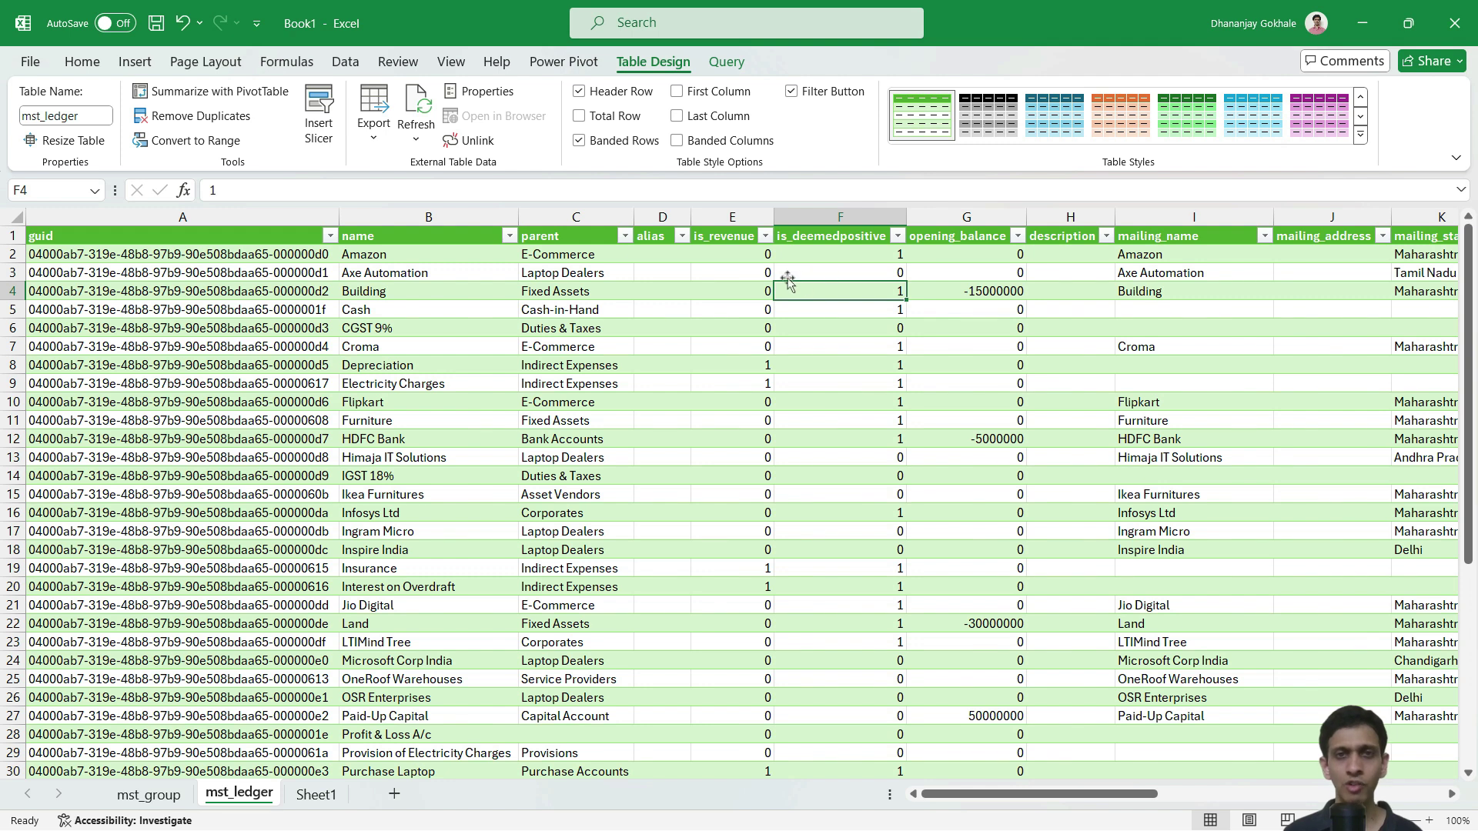
pyautogui.click(731, 254)
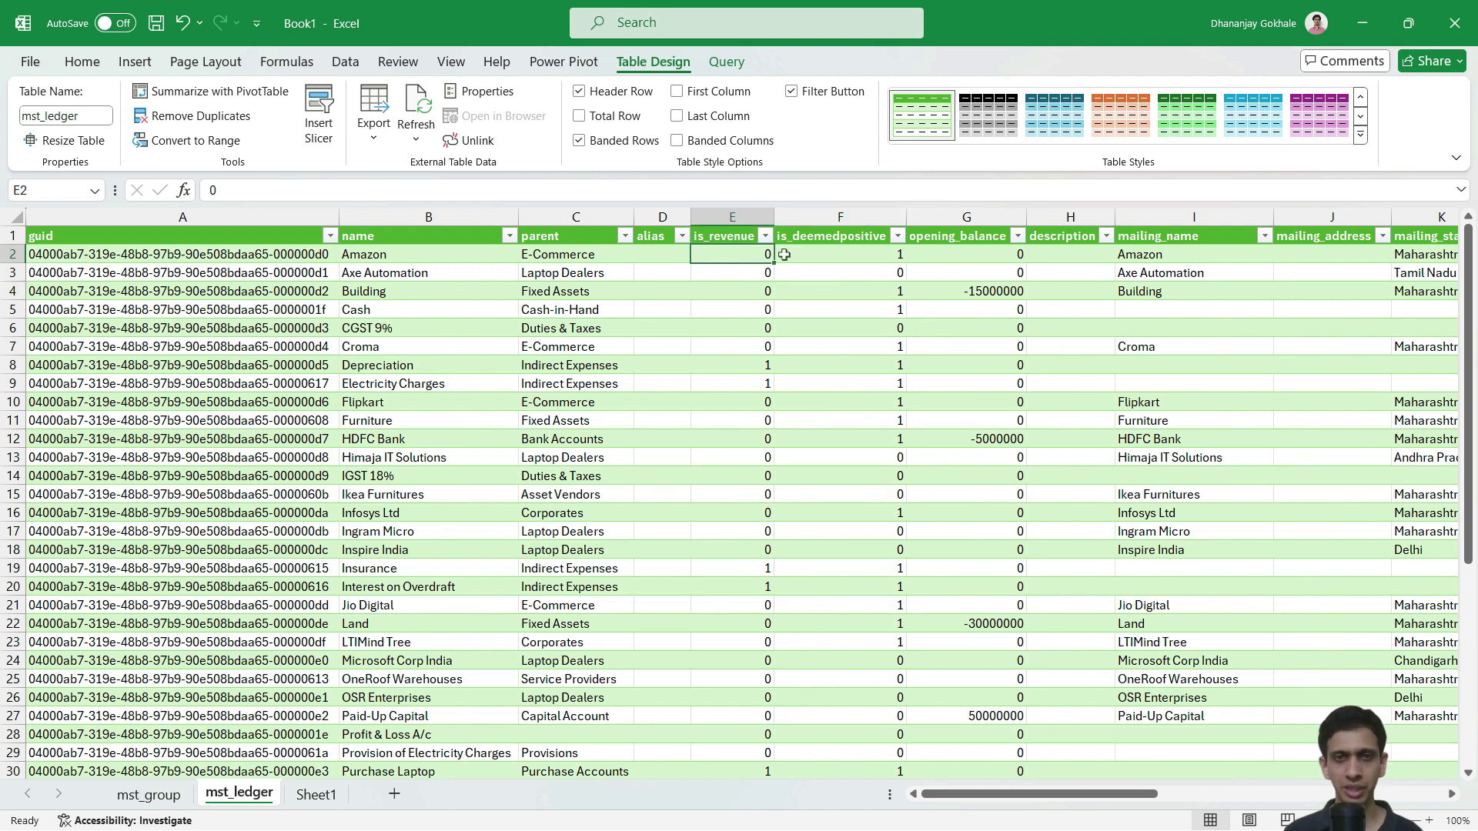
# Compare the is_revenue and is_deemedpositive values of the Amazon ledger, and check the parent group of Axe Automation.
pyautogui.click(831, 254)
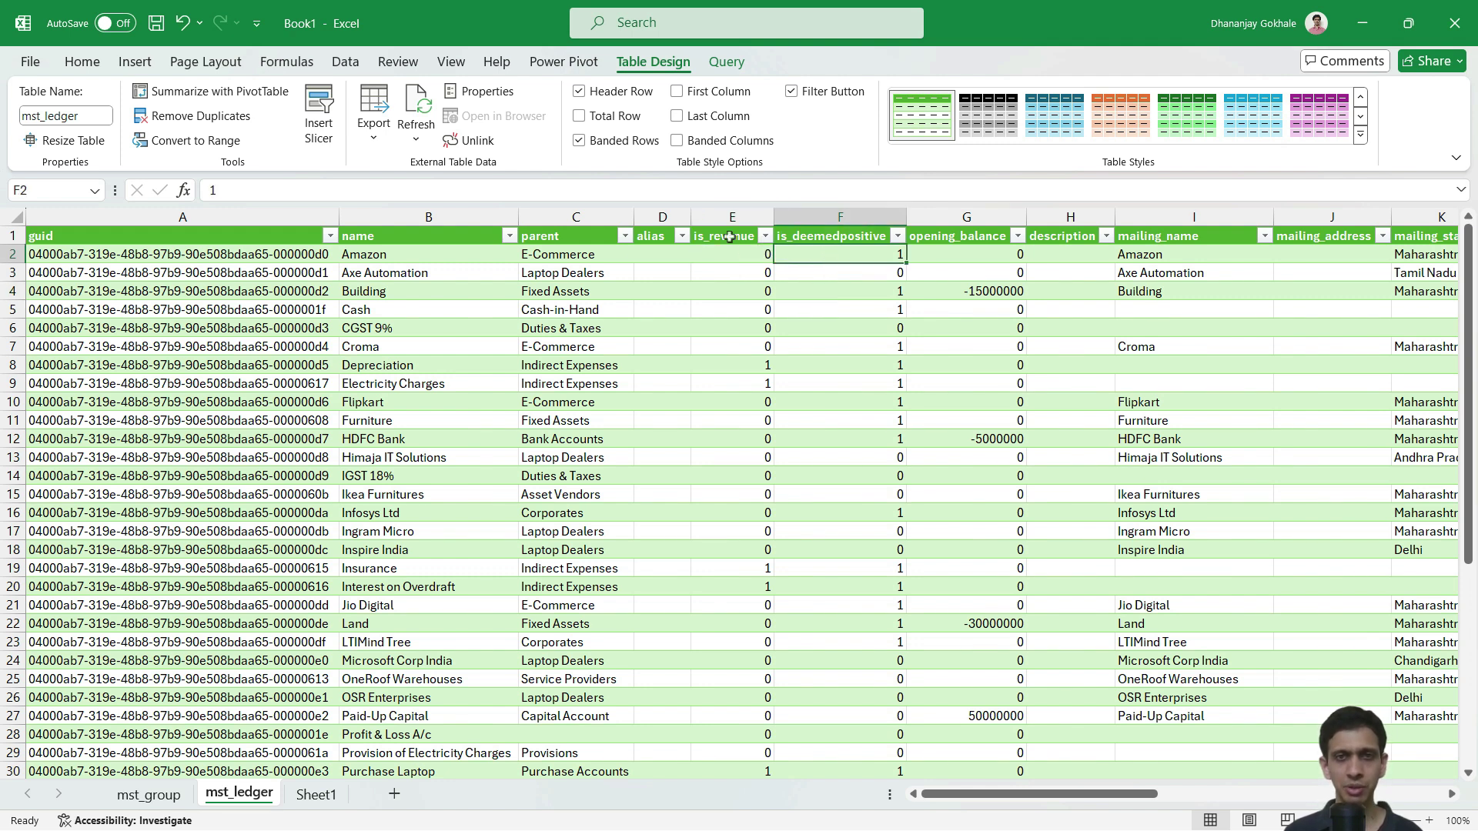
pyautogui.click(820, 238)
pyautogui.click(730, 260)
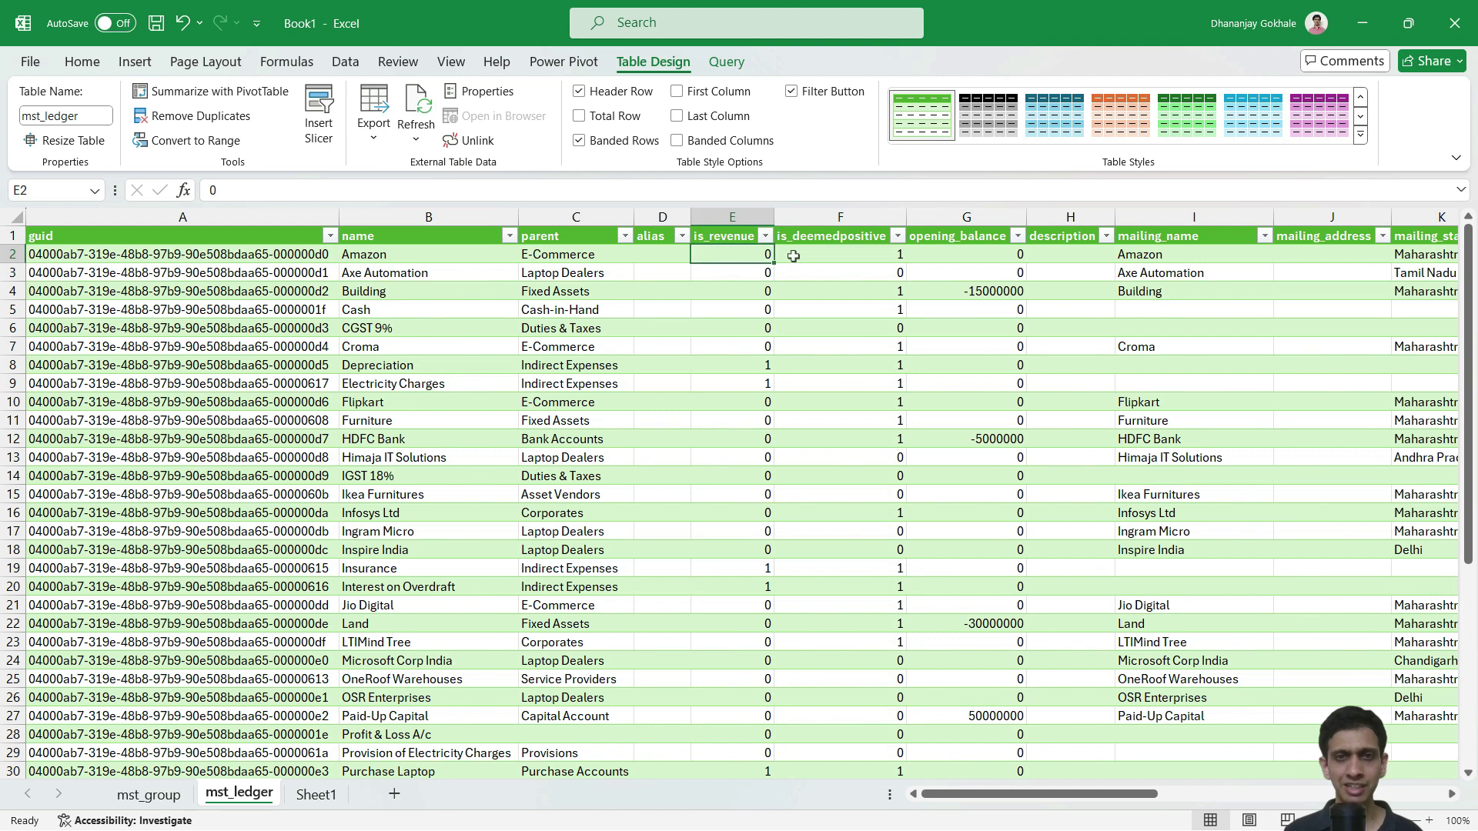
pyautogui.click(793, 256)
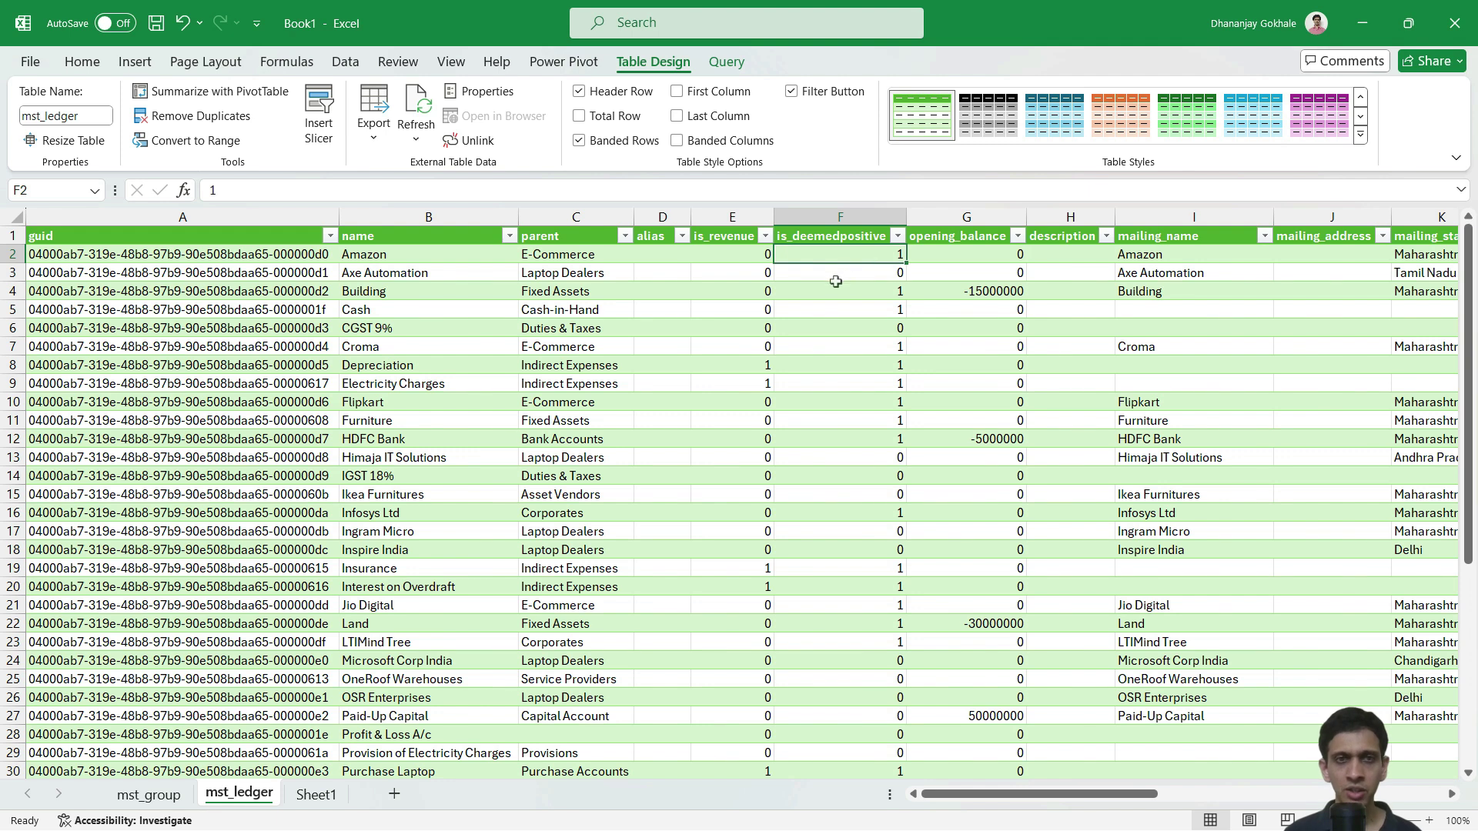
pyautogui.click(593, 279)
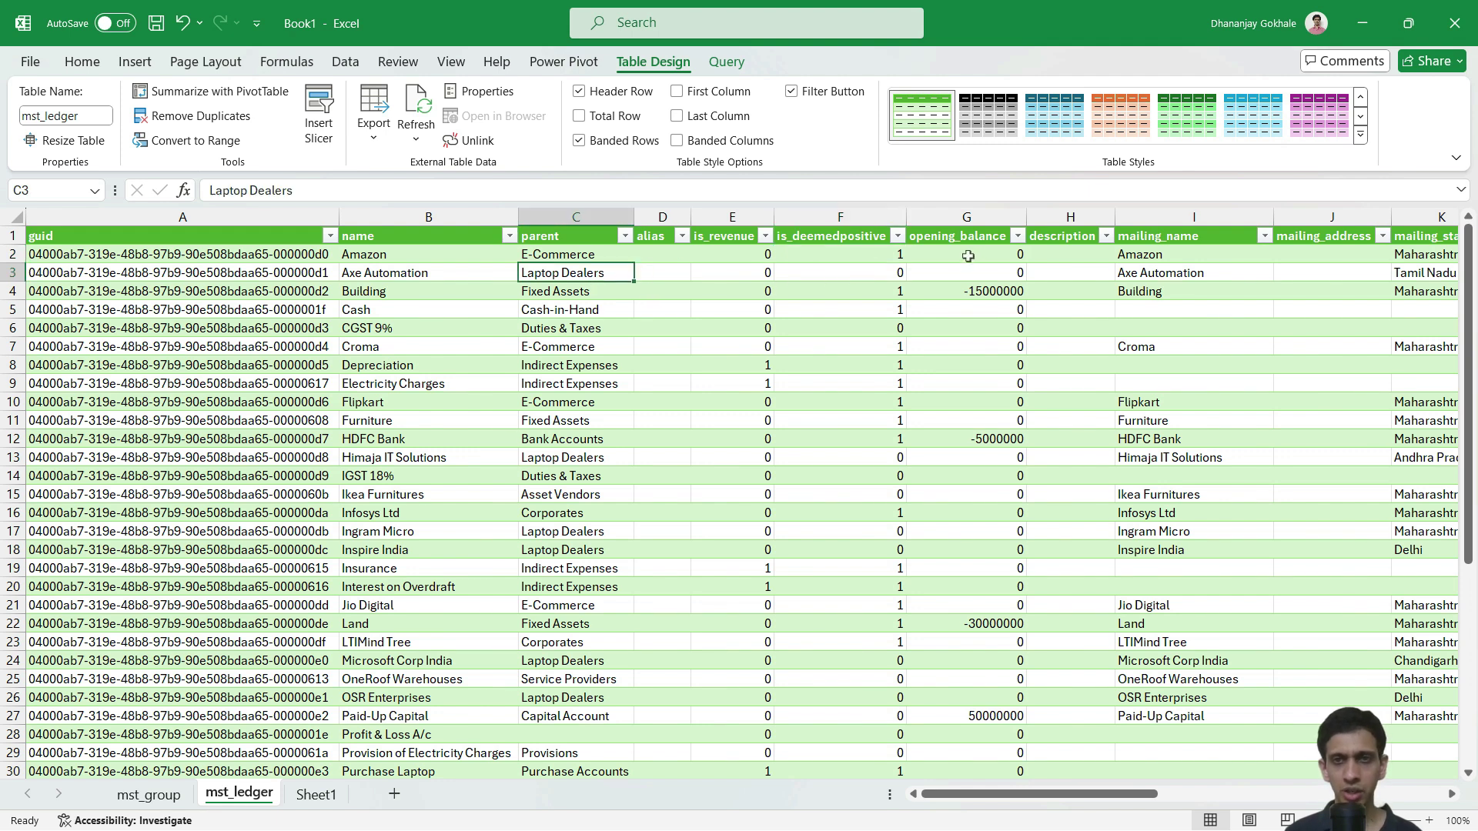
# Compare the opening_balance values of the Amazon, Axe Automation and Building ledgers.
pyautogui.click(966, 257)
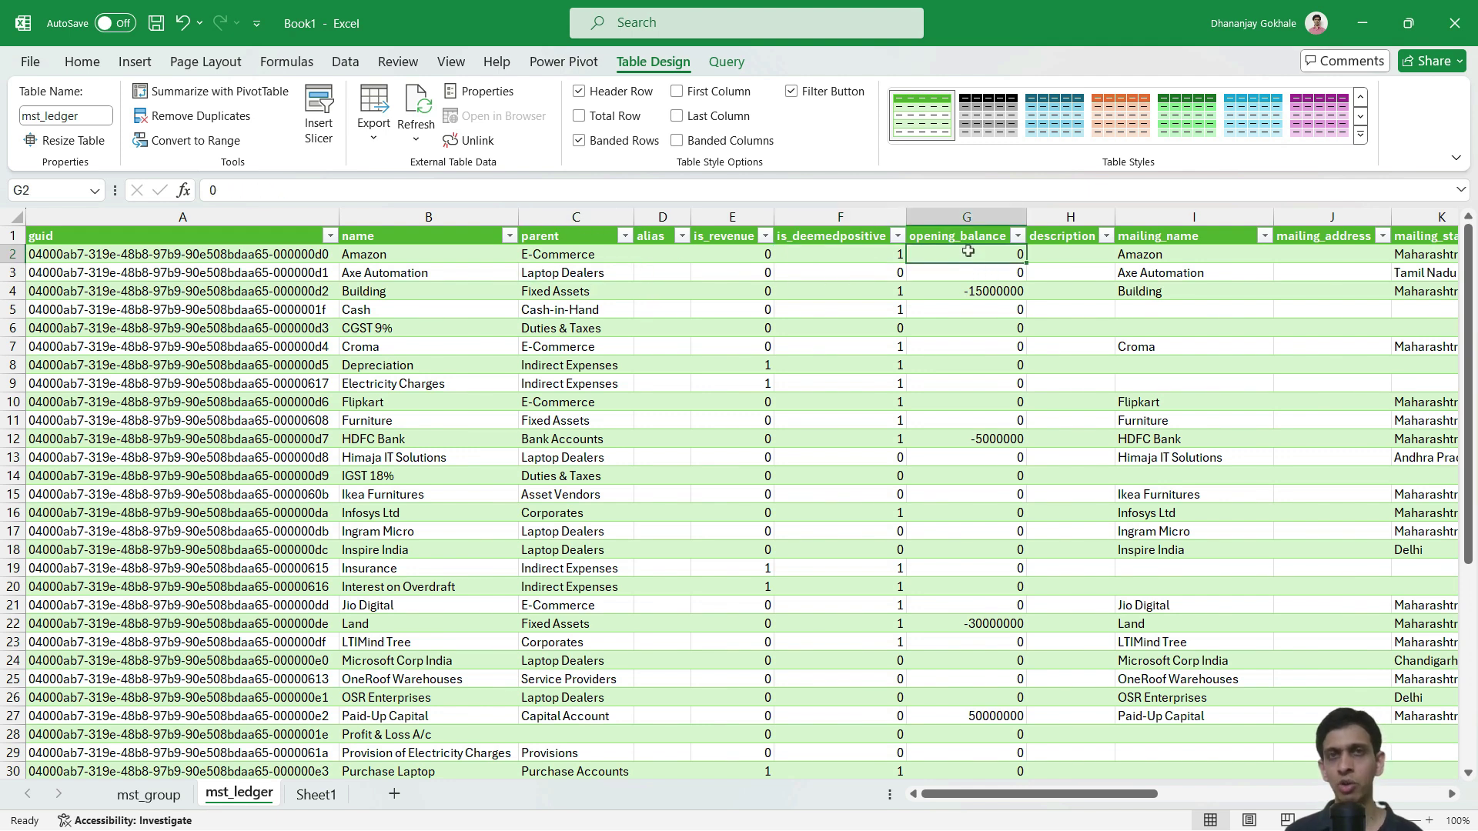
pyautogui.click(945, 297)
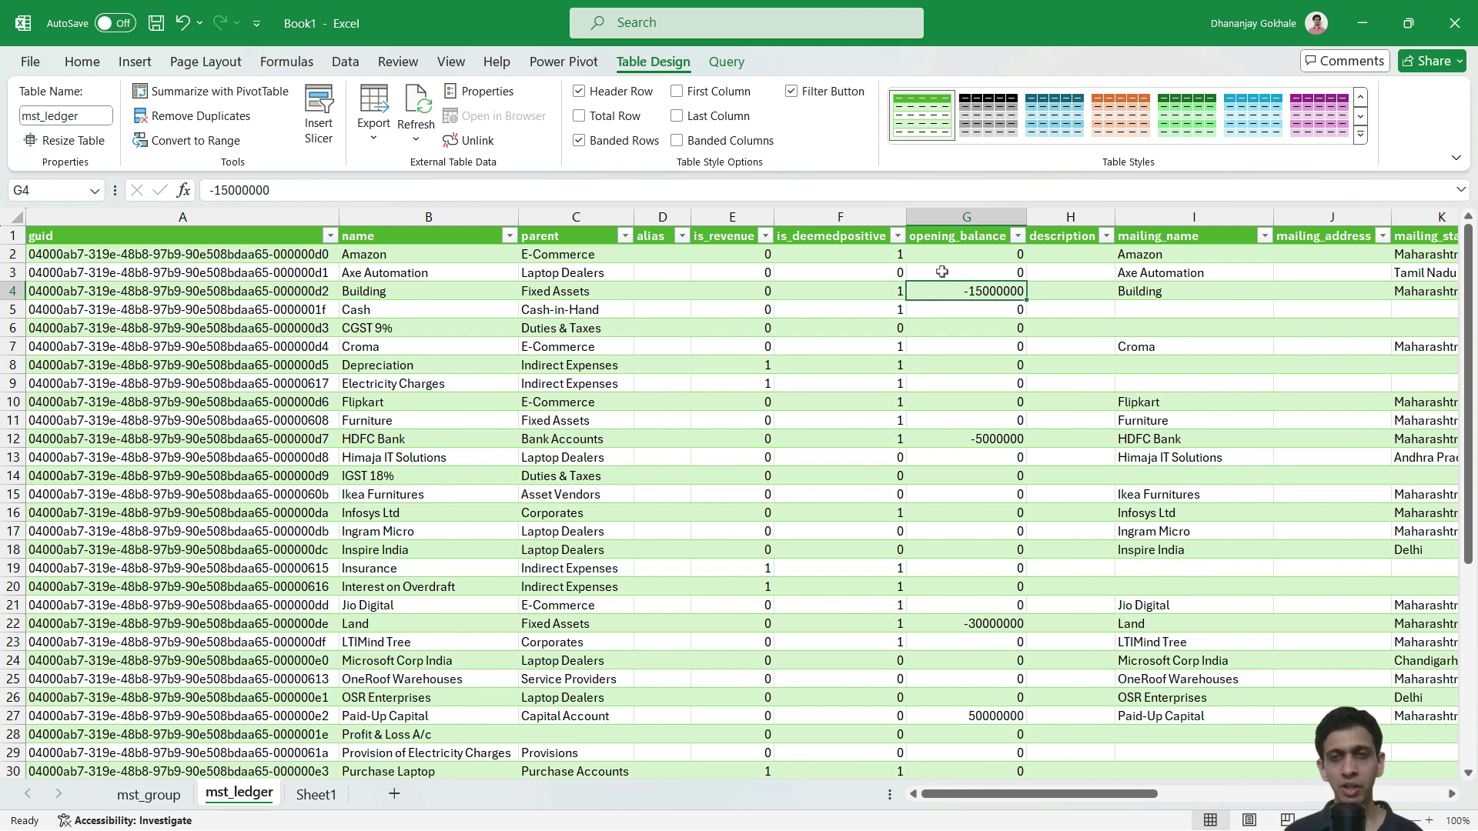
pyautogui.click(942, 272)
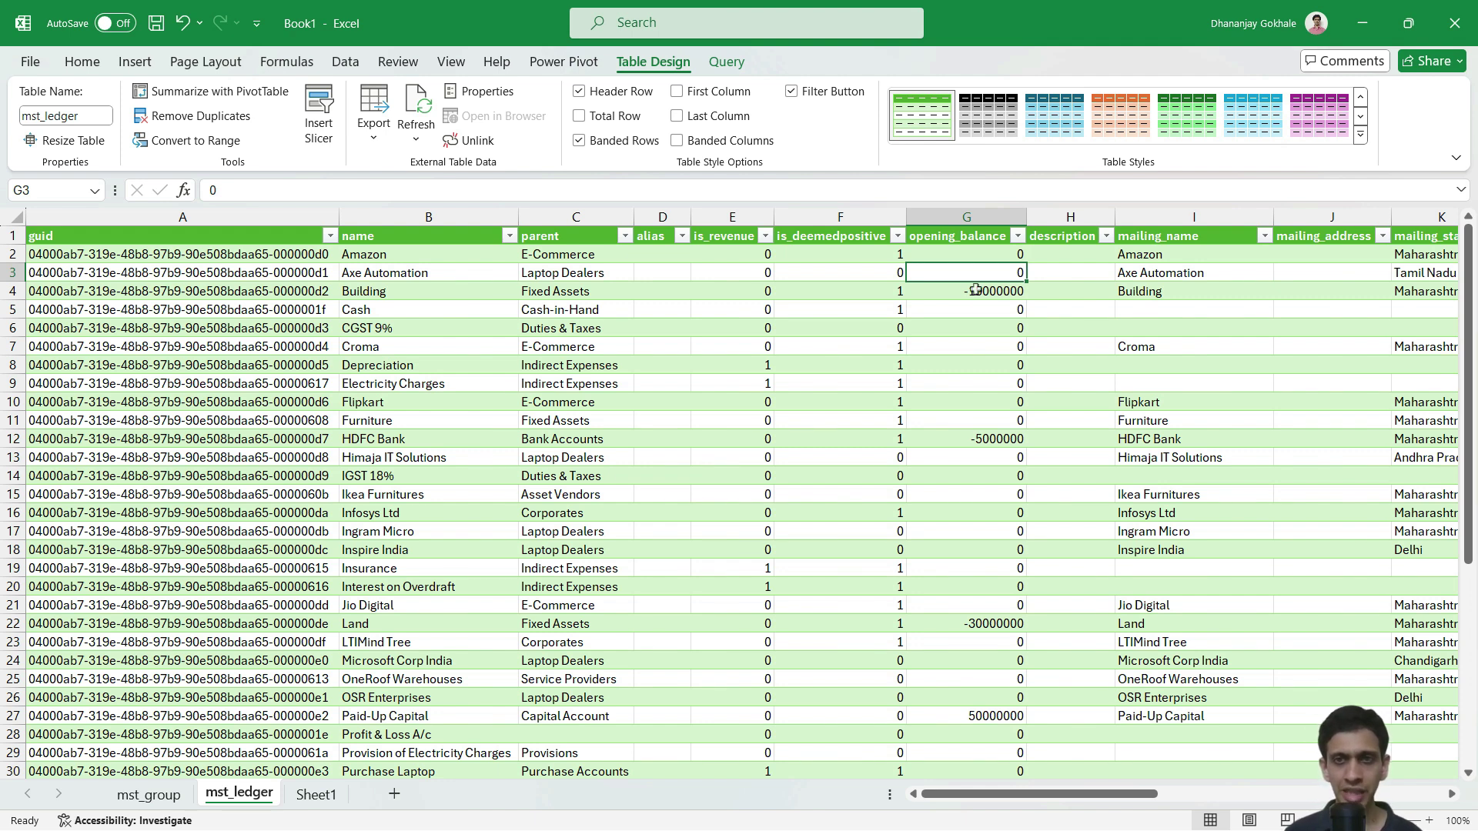
pyautogui.click(993, 292)
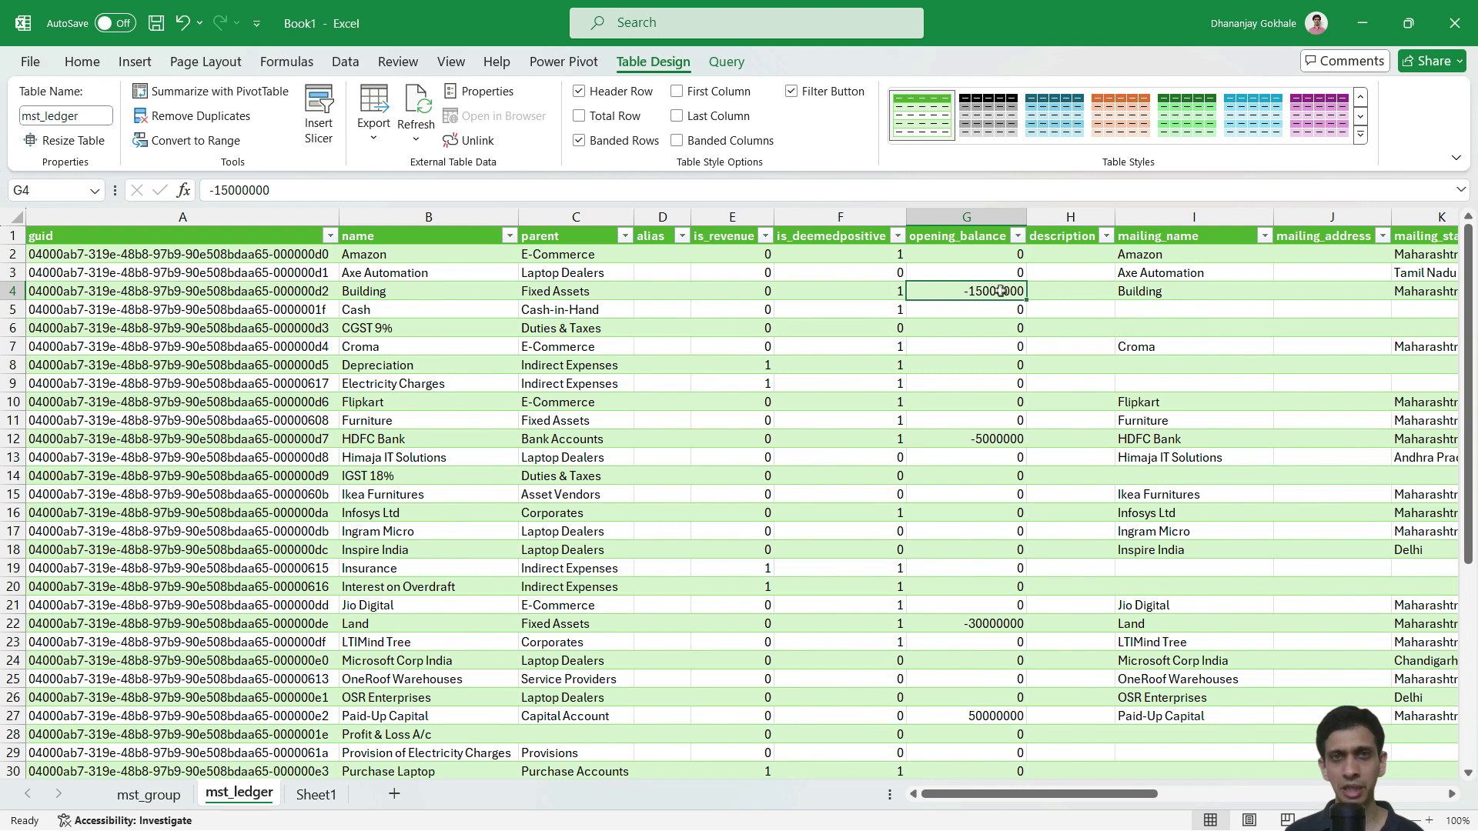
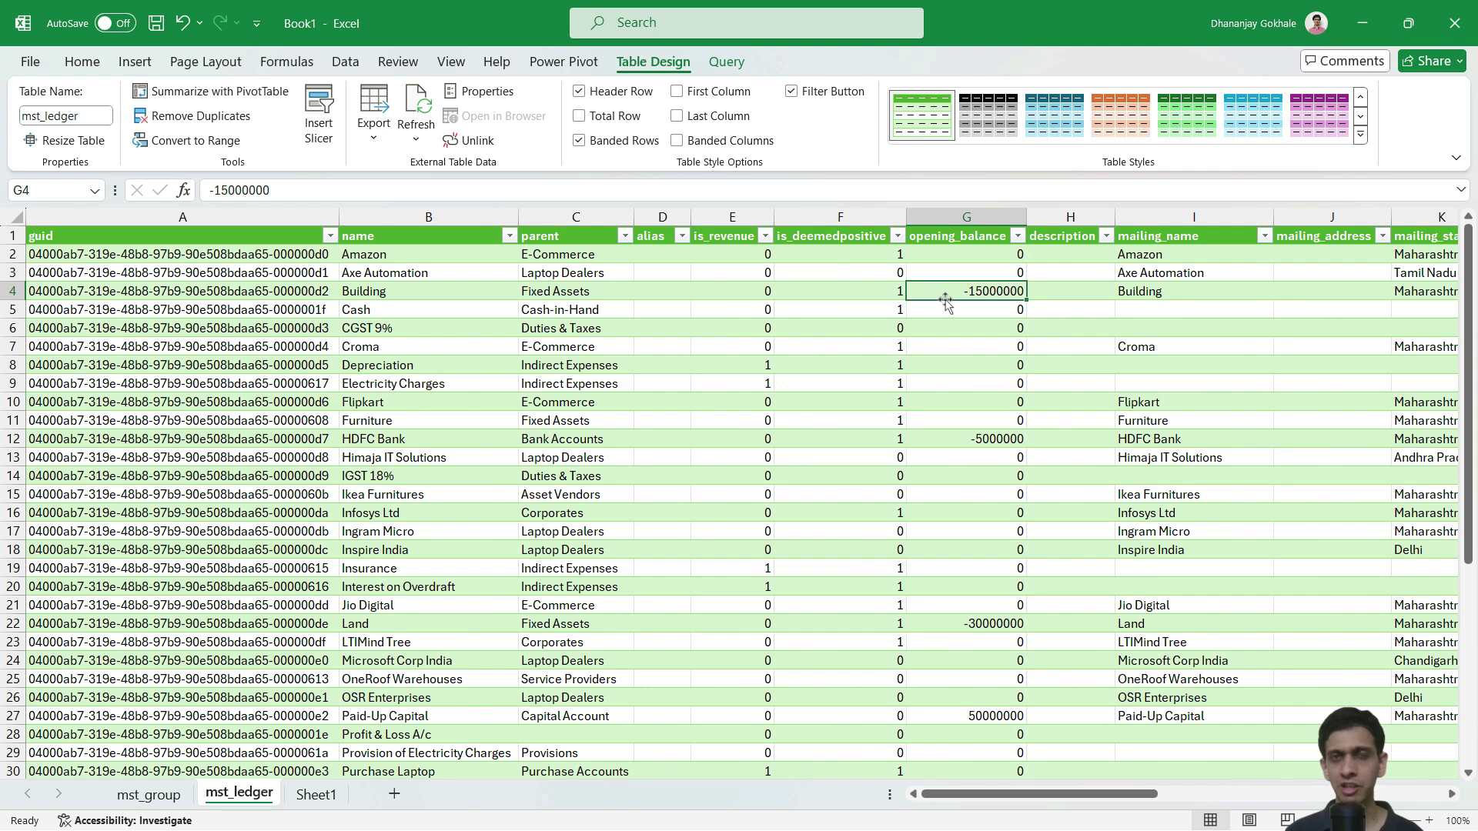
pyautogui.click(1067, 288)
pyautogui.click(1004, 291)
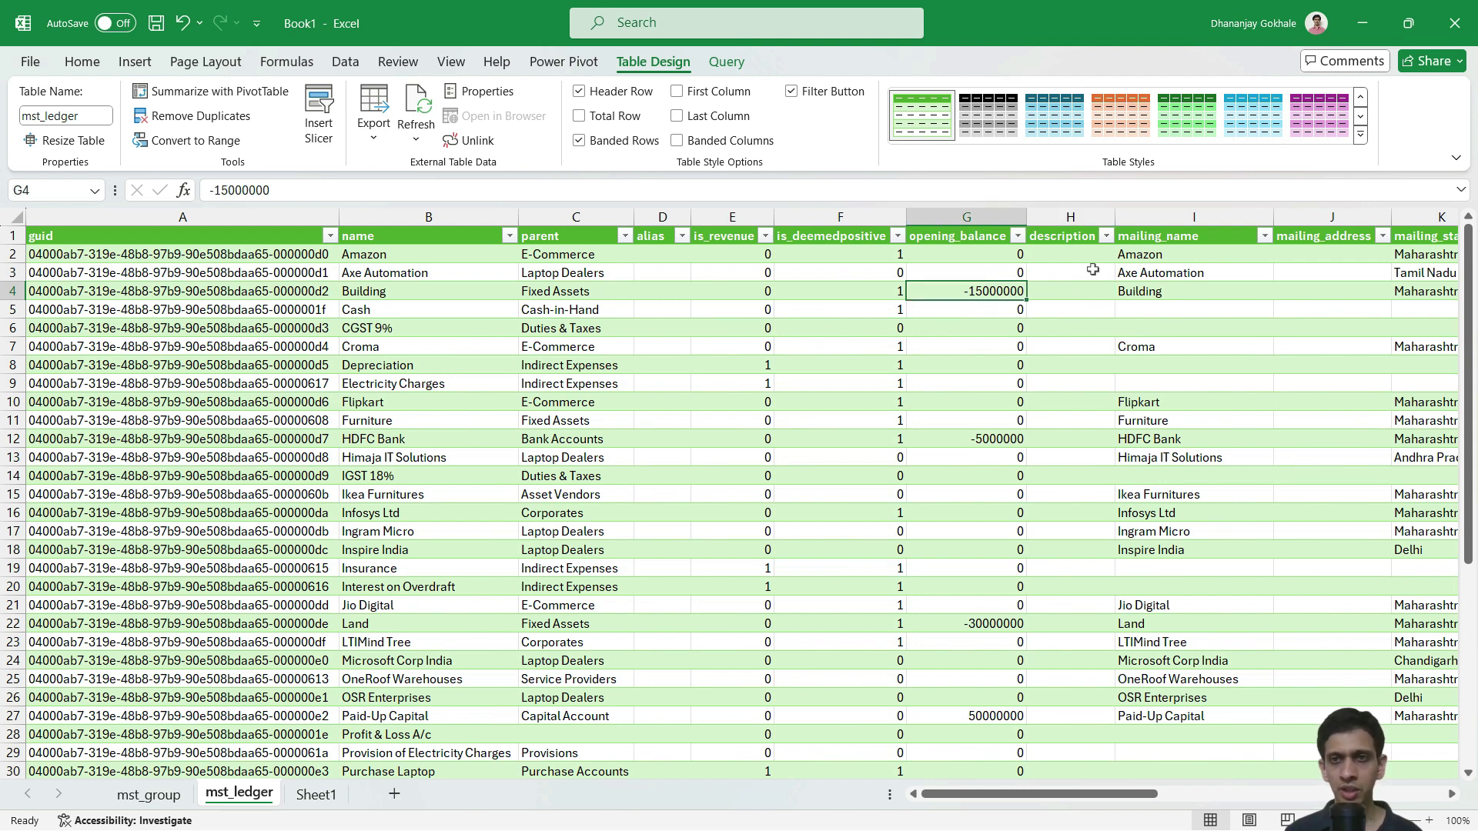
# Review the mailing columns of the Building ledger, from mailing_name through mailing_pincode and email.
pyautogui.press('Right')
pyautogui.press('Right')
pyautogui.press('Right')
pyautogui.press('Right')
pyautogui.press('Right')
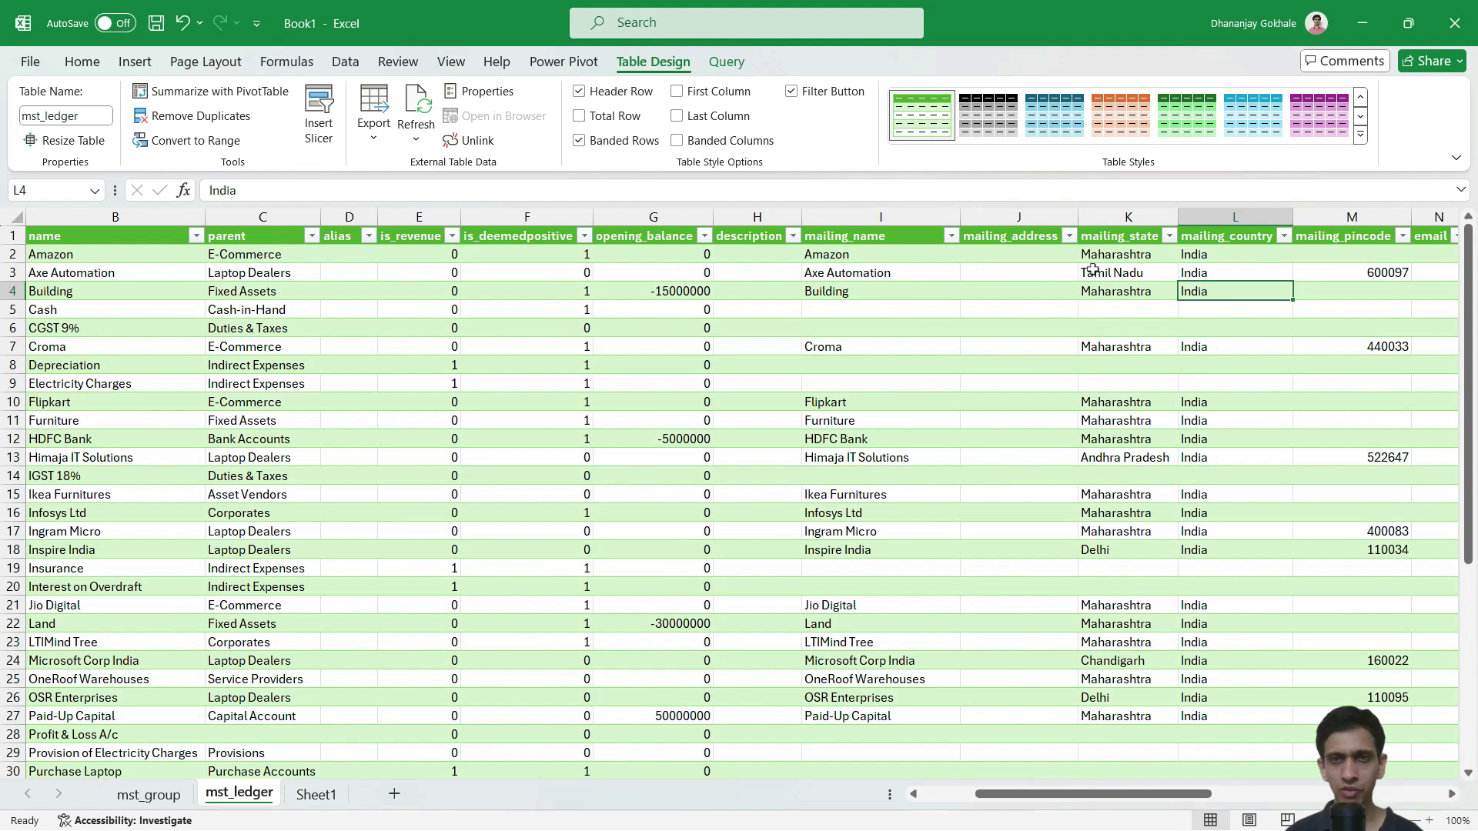
pyautogui.press('Right')
pyautogui.press('Right')
pyautogui.press('Left')
pyautogui.press('Left')
pyautogui.press('Left')
pyautogui.press('Left')
pyautogui.press('Left')
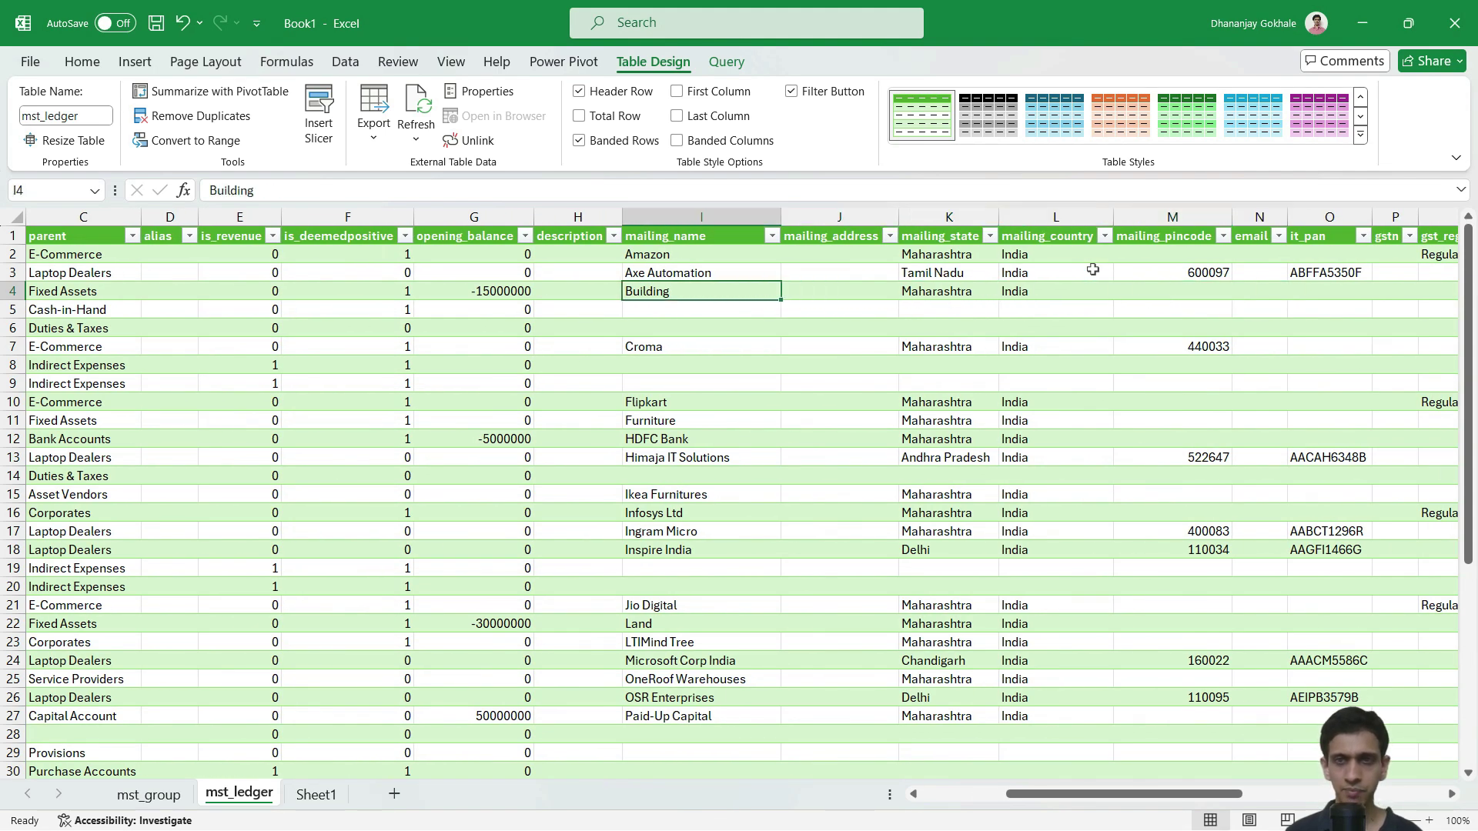
# Look across the Building ledger's mailing, PAN and GST columns as far as tax_rate.
pyautogui.press('Right')
pyautogui.press('Right')
pyautogui.press('Right')
pyautogui.press('Right')
pyautogui.press('Right')
pyautogui.press('Right')
pyautogui.press('Right')
pyautogui.press('Right')
pyautogui.press('Right')
pyautogui.press('Right')
pyautogui.press('Right')
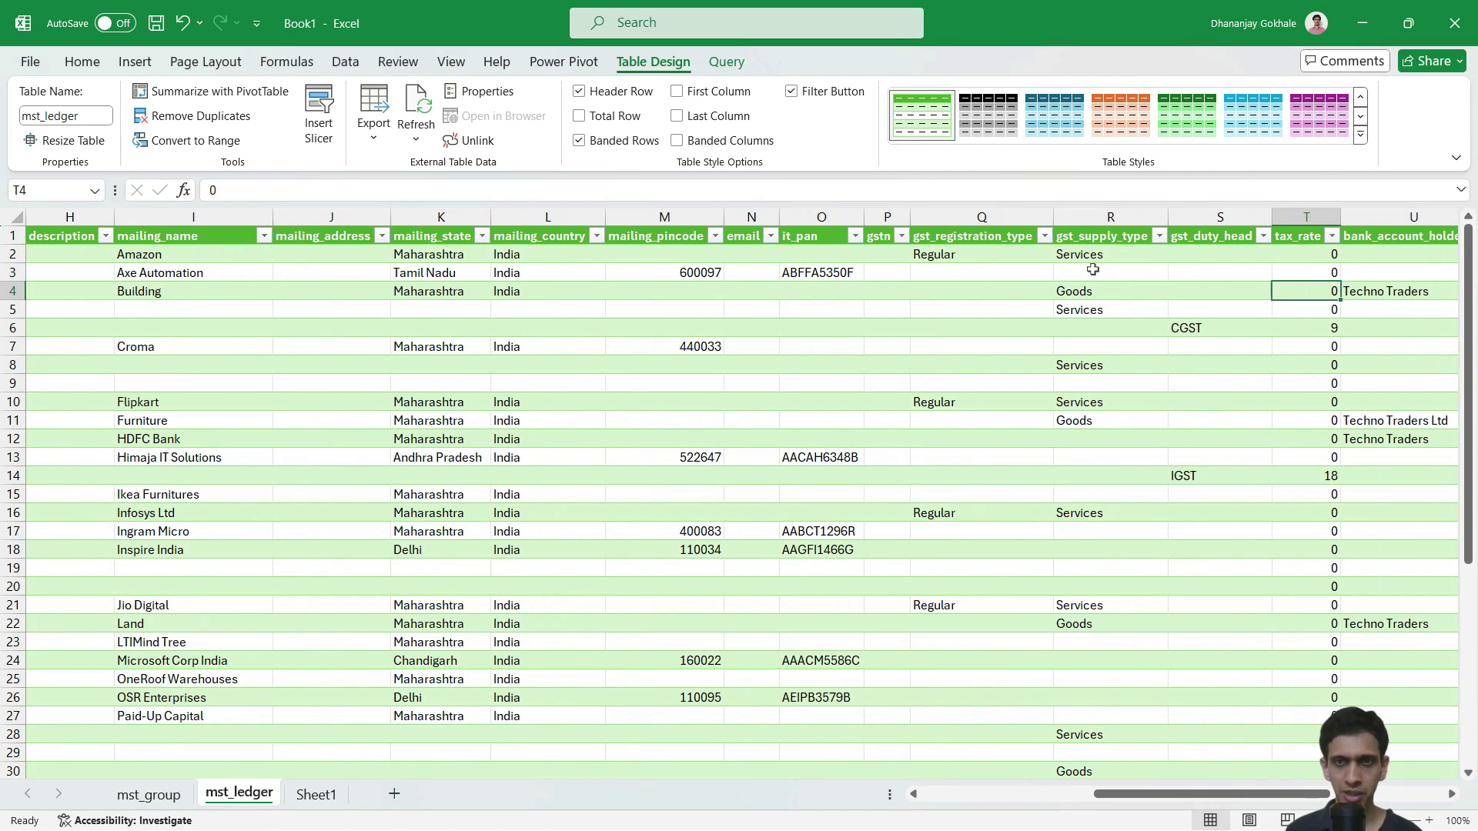
# Review the remaining mst_ledger columns from gst_registration_type through the bank account details to bank_branch.
pyautogui.click(1013, 278)
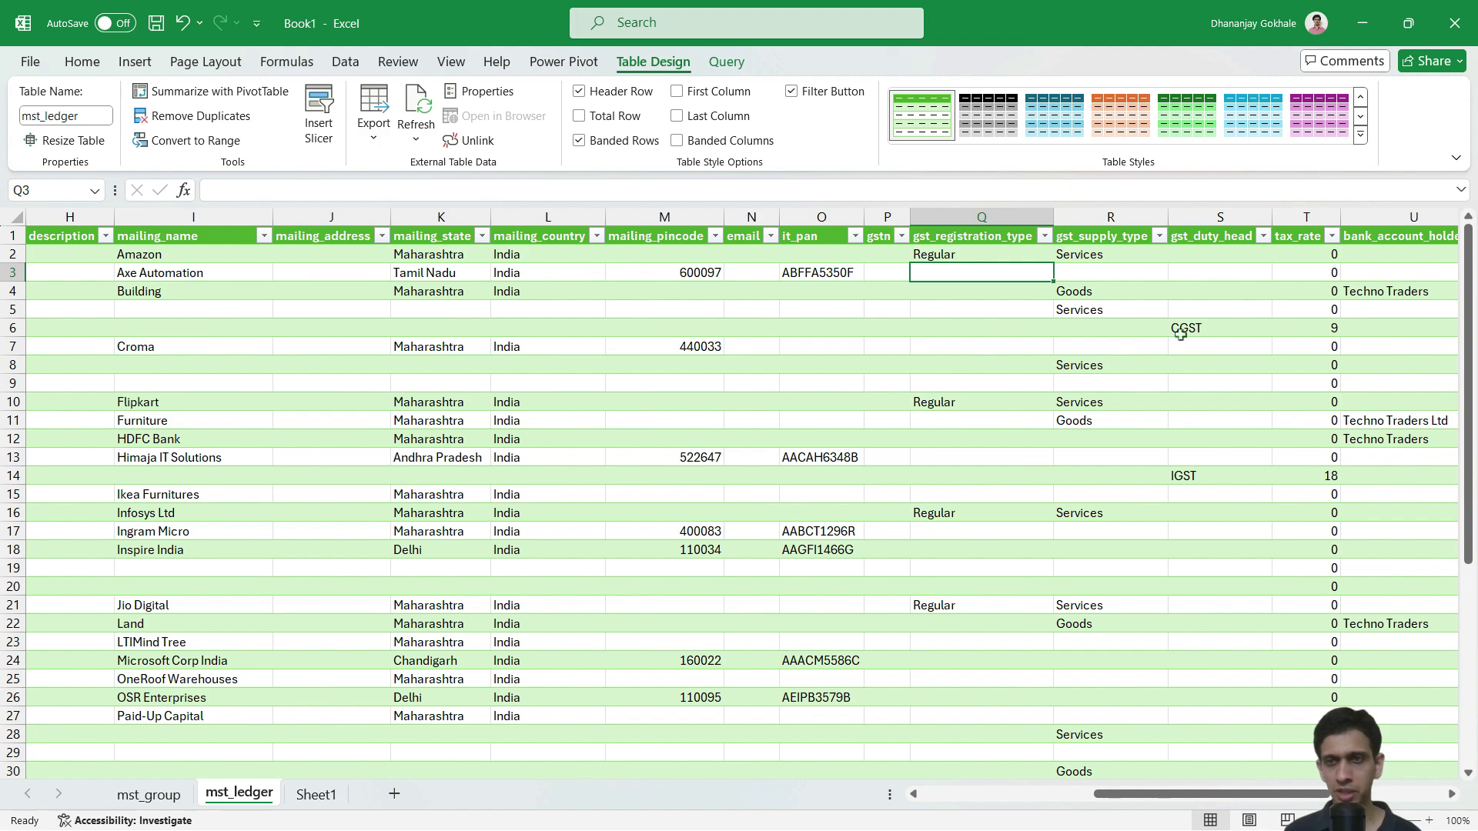
pyautogui.press('Right')
pyautogui.press('Right')
pyautogui.press('Right')
pyautogui.press('Right')
pyautogui.press('Right')
pyautogui.press('Right')
pyautogui.press('Right')
pyautogui.press('Right')
pyautogui.press('Right')
pyautogui.press('Right')
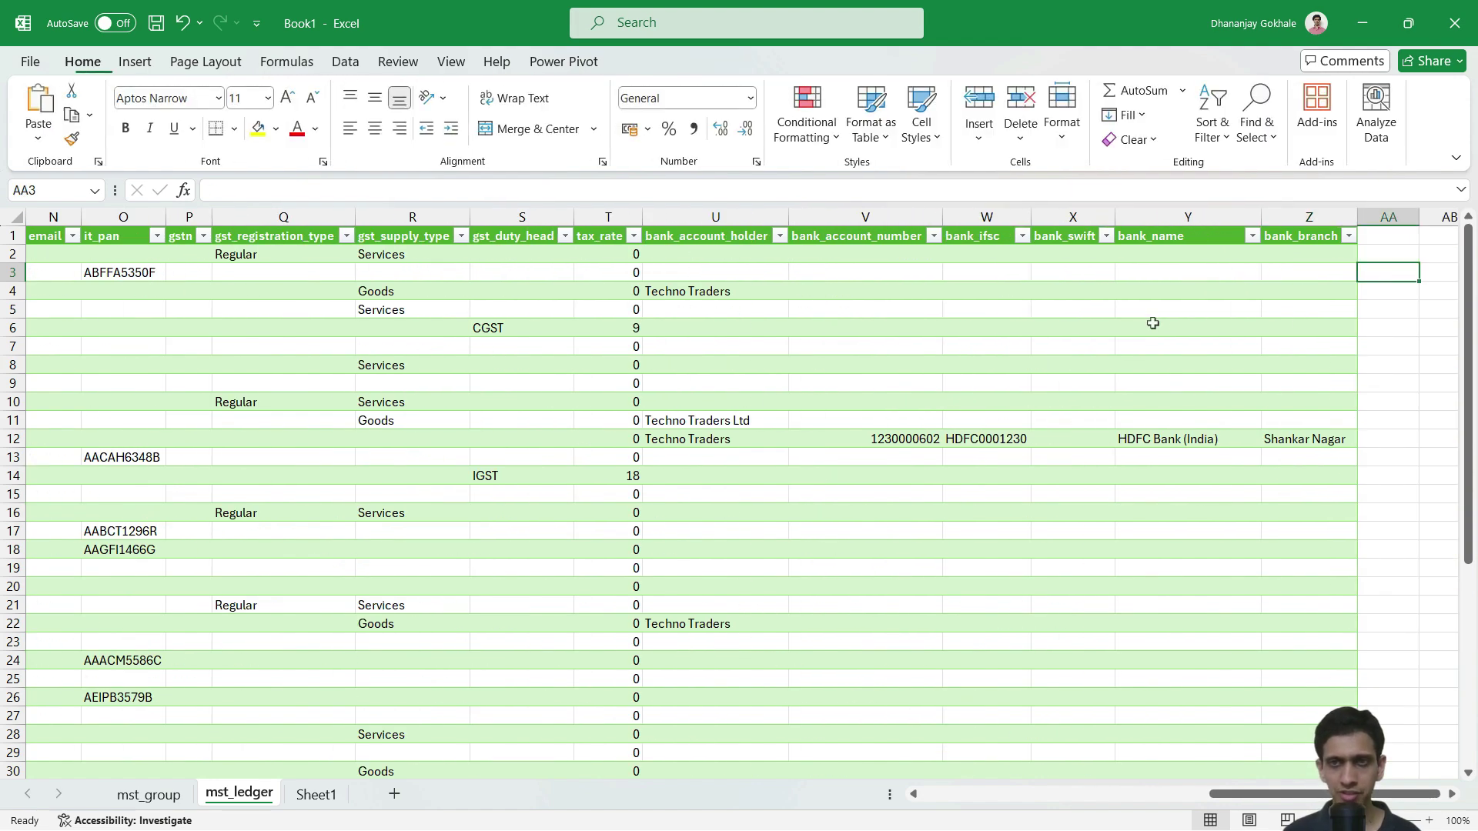
pyautogui.press('Left')
pyautogui.press('Left')
pyautogui.press('Left')
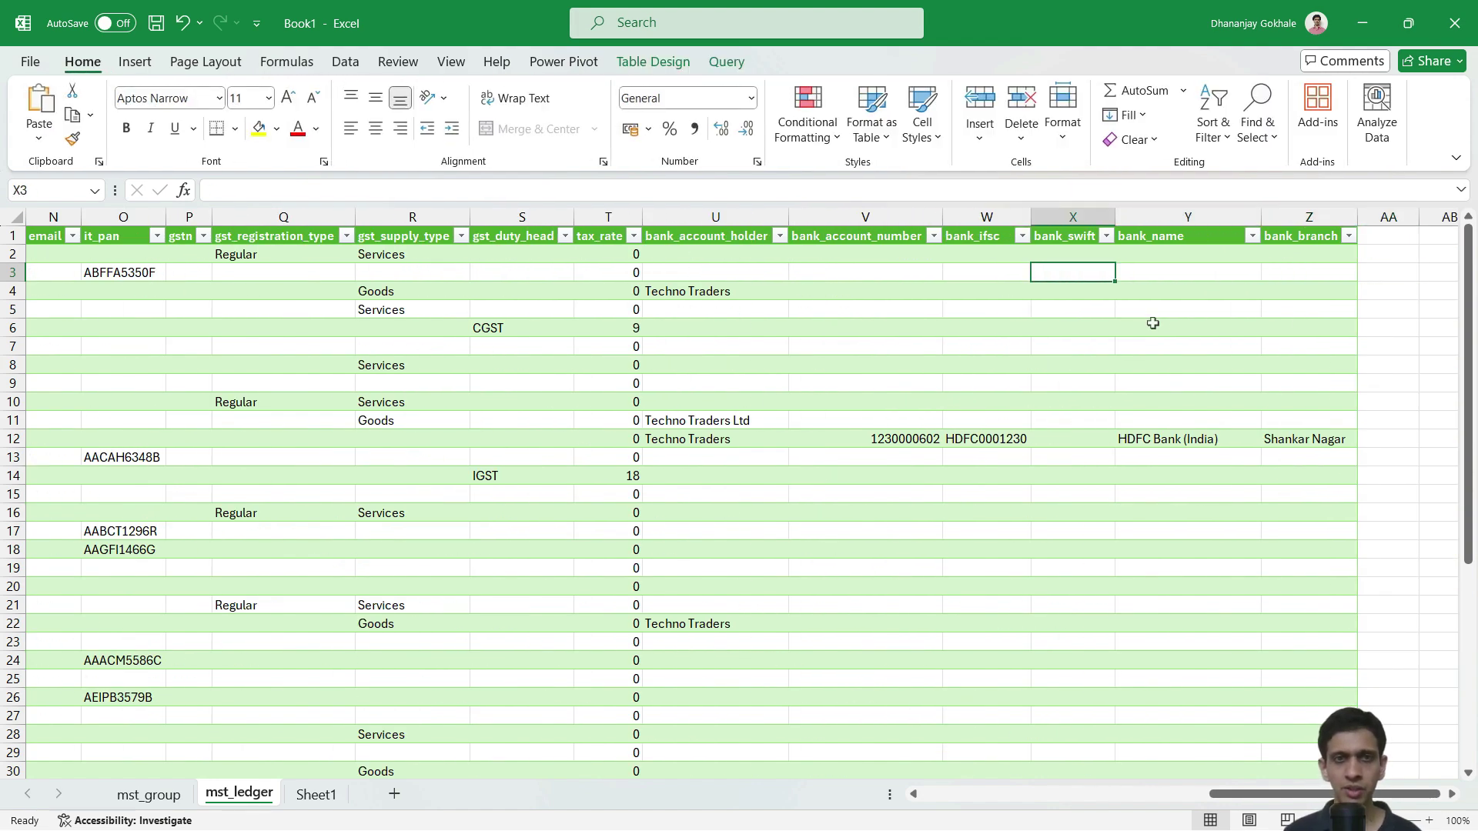
# Return to the first mst_ledger columns and recheck the Building ledger's description, mailing, guid and parent cells.
pyautogui.press('Home')
pyautogui.click(1068, 285)
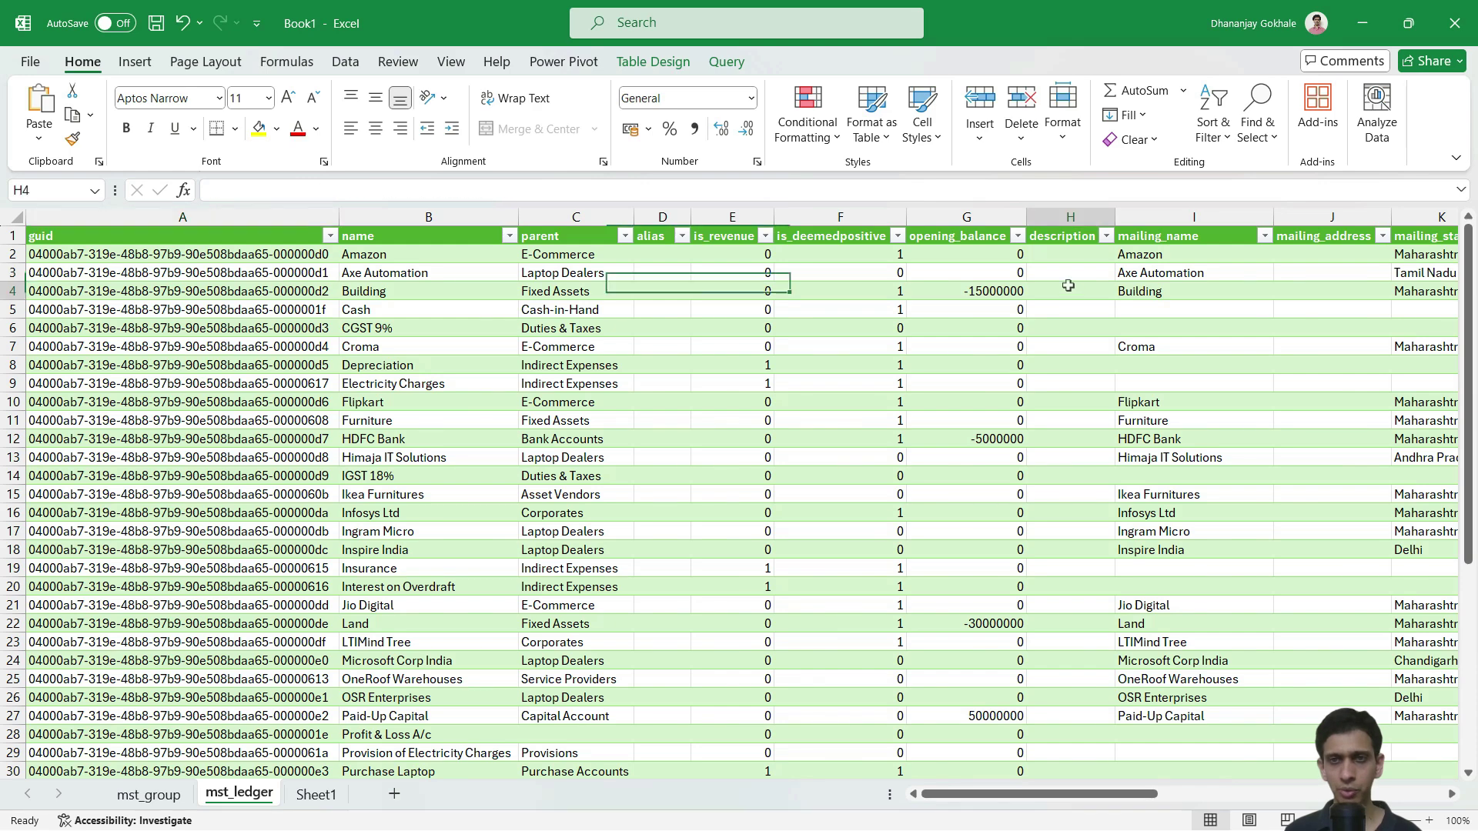
pyautogui.press('Right')
pyautogui.press('Right')
pyautogui.press('Right')
pyautogui.press('Right')
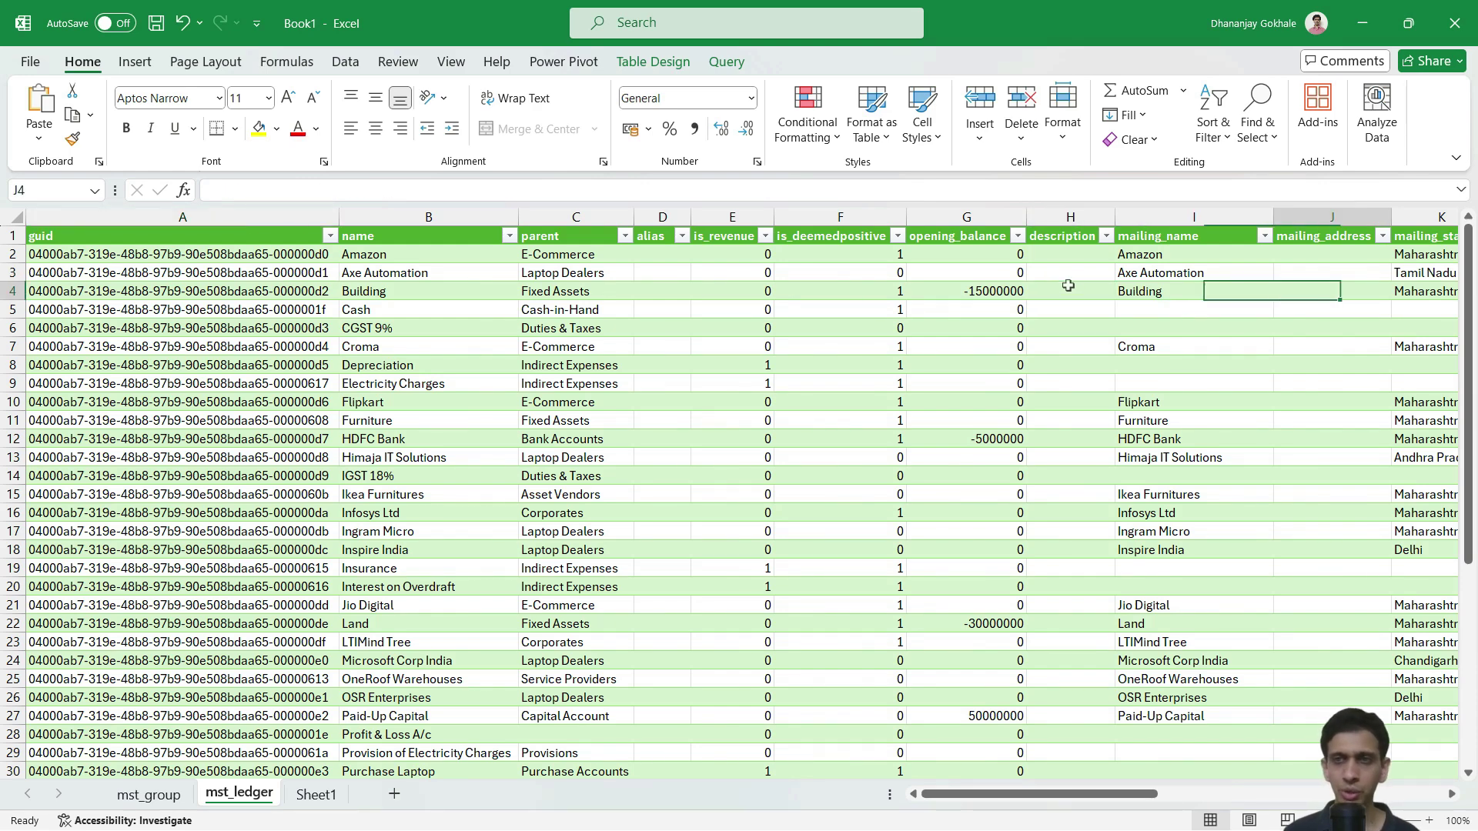
pyautogui.press('Home')
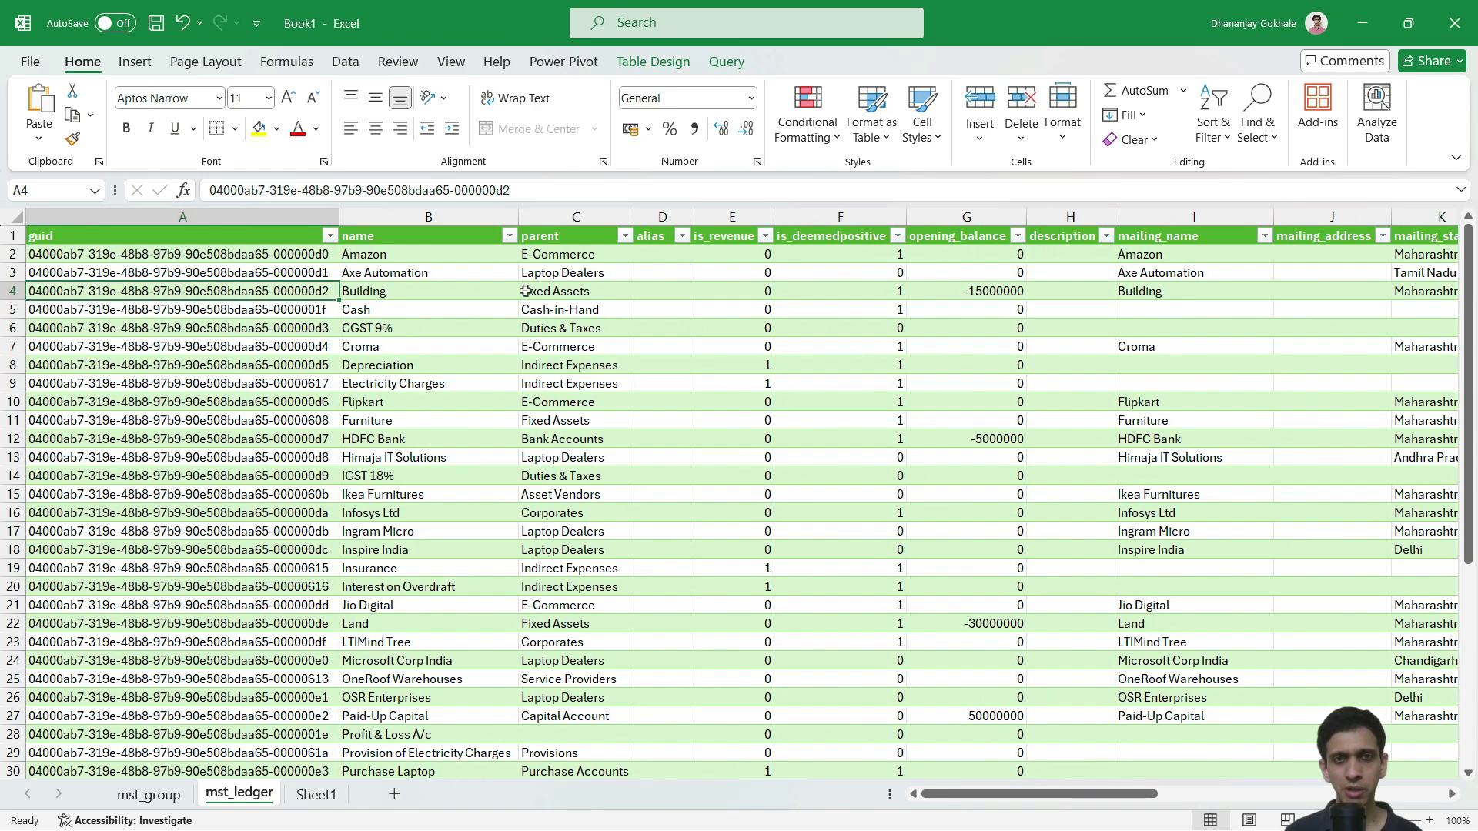
pyautogui.click(568, 288)
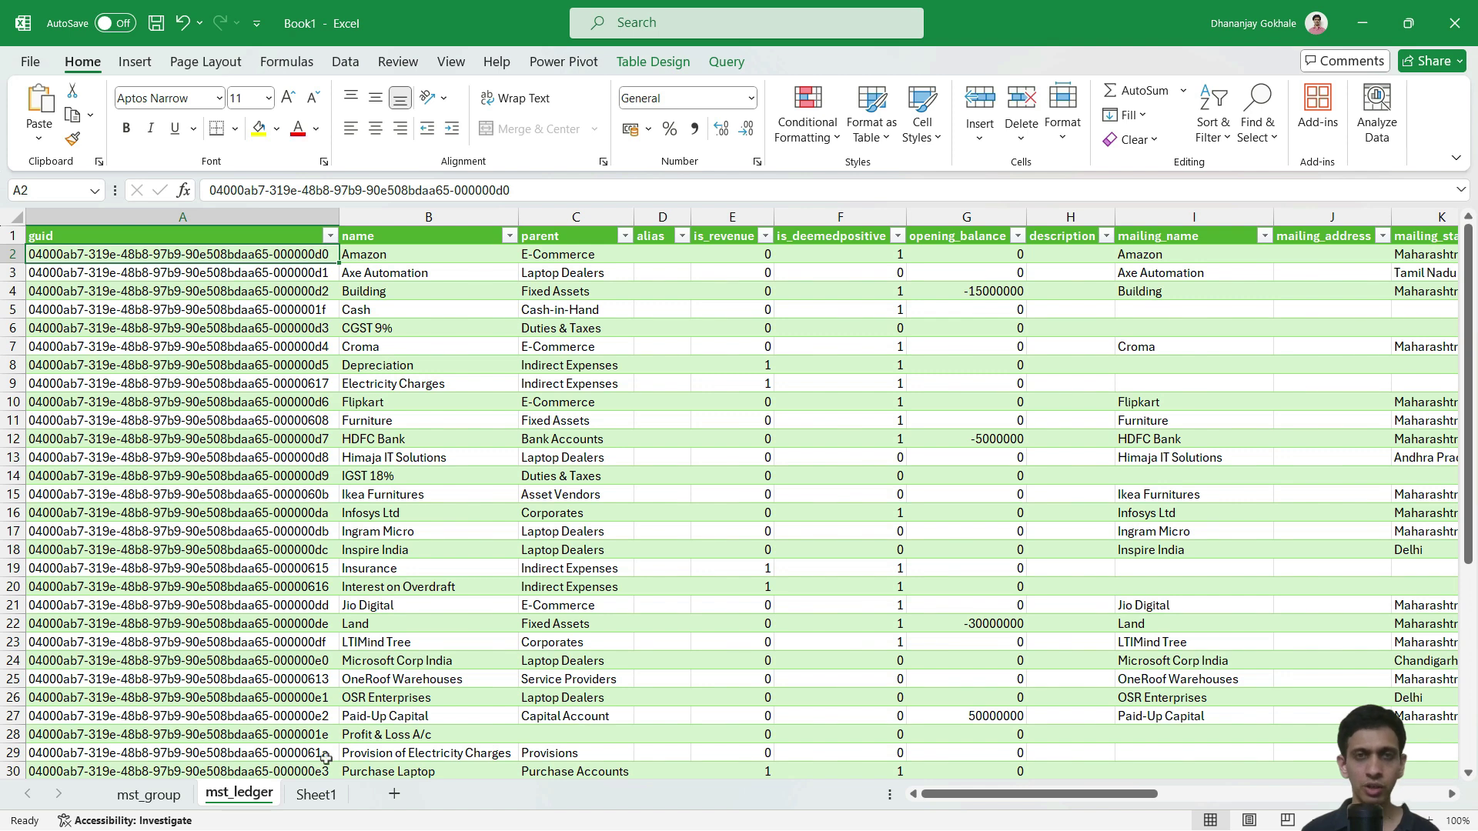
# Import mst_vouchertype.csv from the utility\csv folder via Sheet1 and load it into a new worksheet.
pyautogui.click(313, 800)
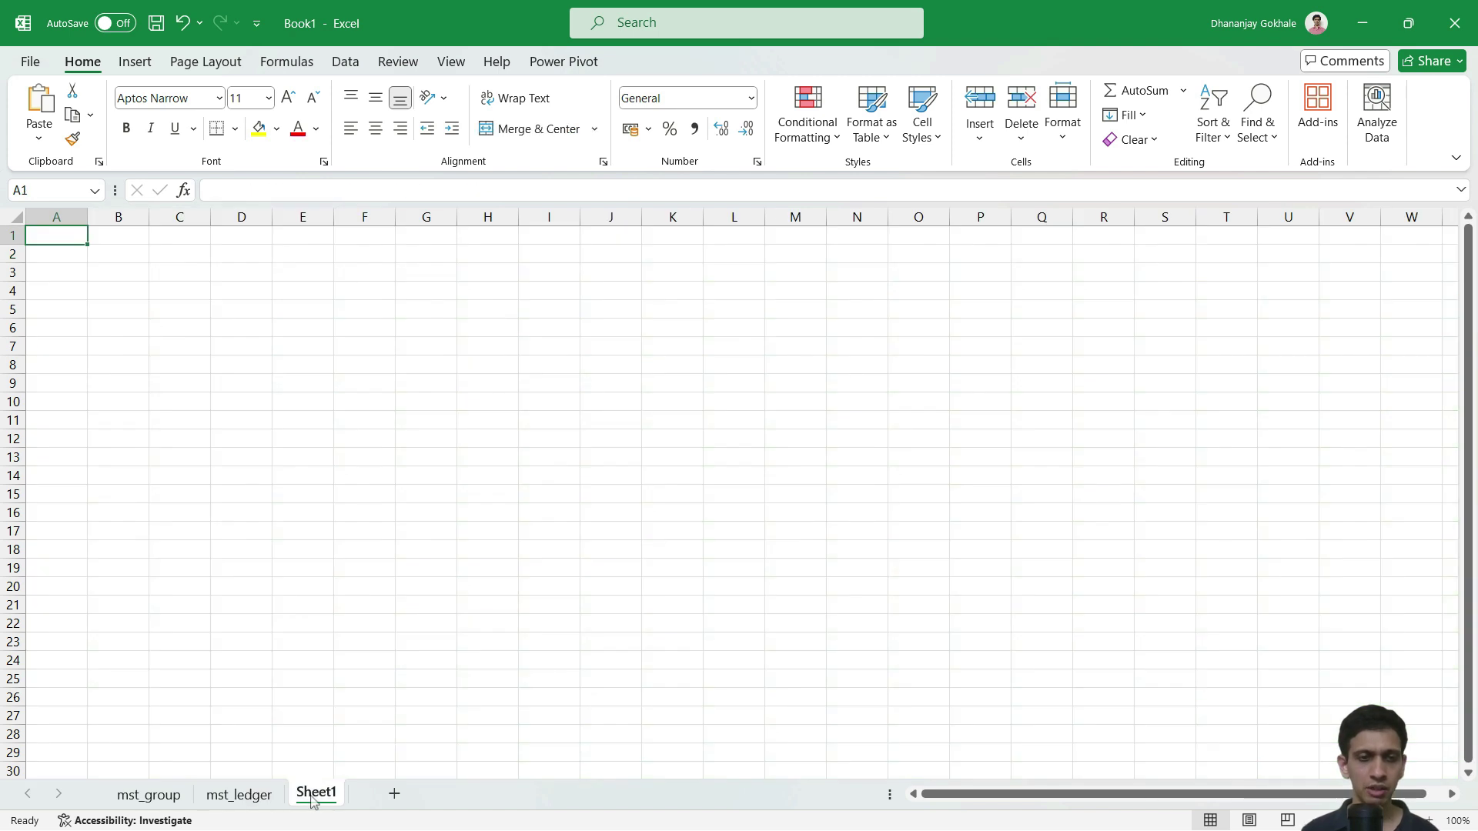
pyautogui.click(345, 63)
pyautogui.click(38, 116)
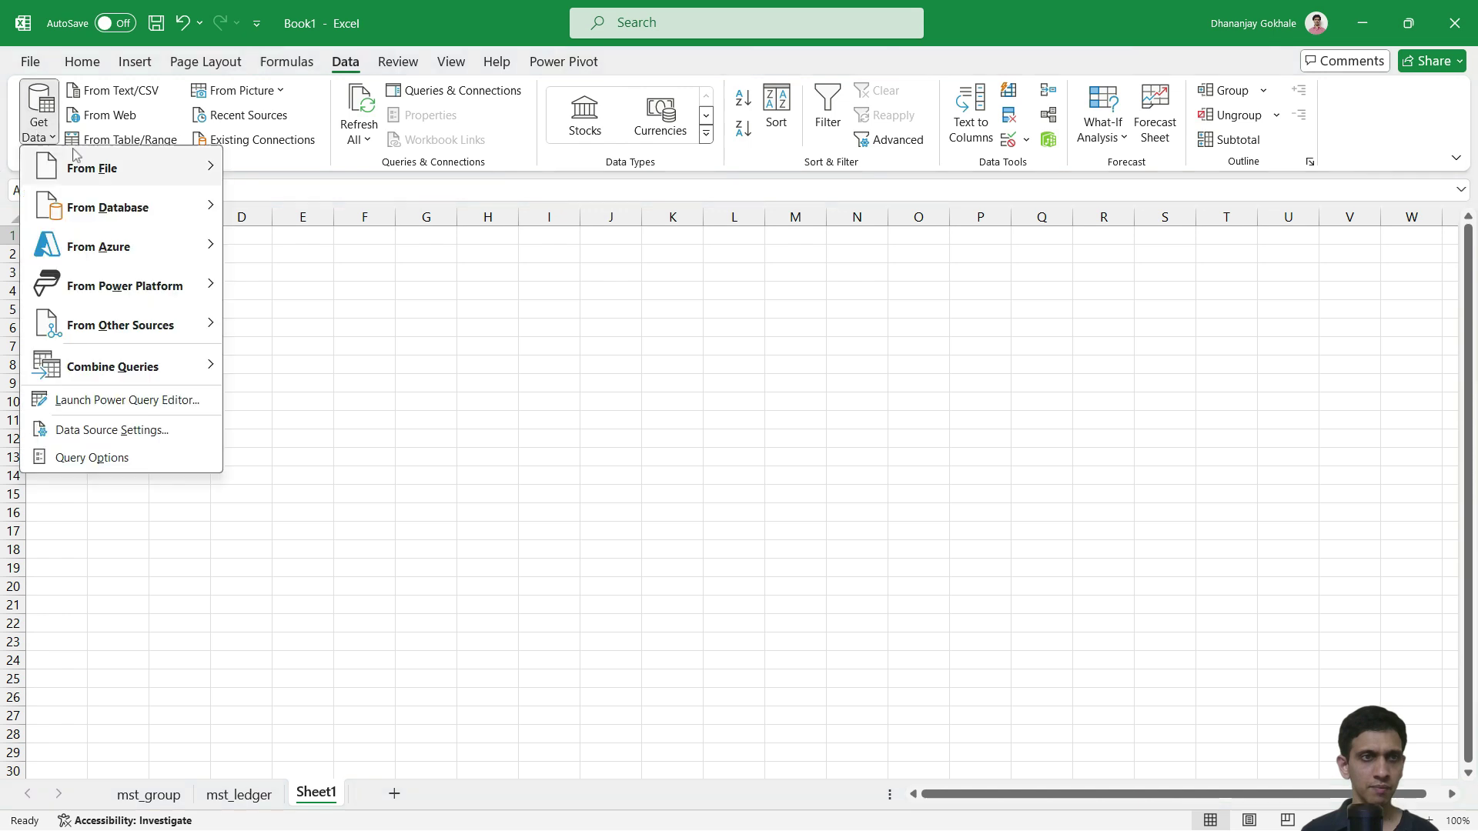
pyautogui.moveTo(127, 168)
pyautogui.click(329, 218)
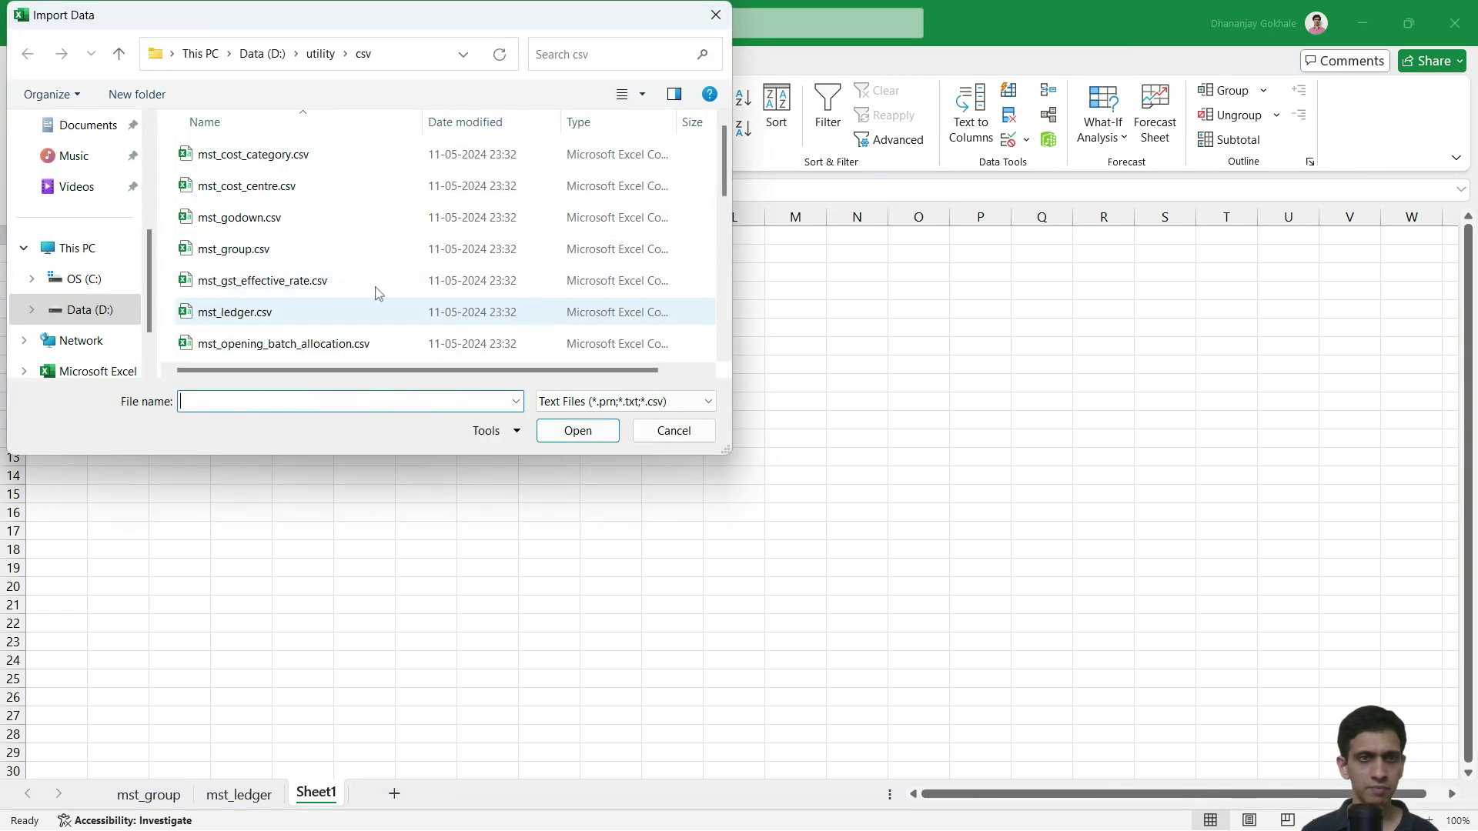
pyautogui.click(265, 218)
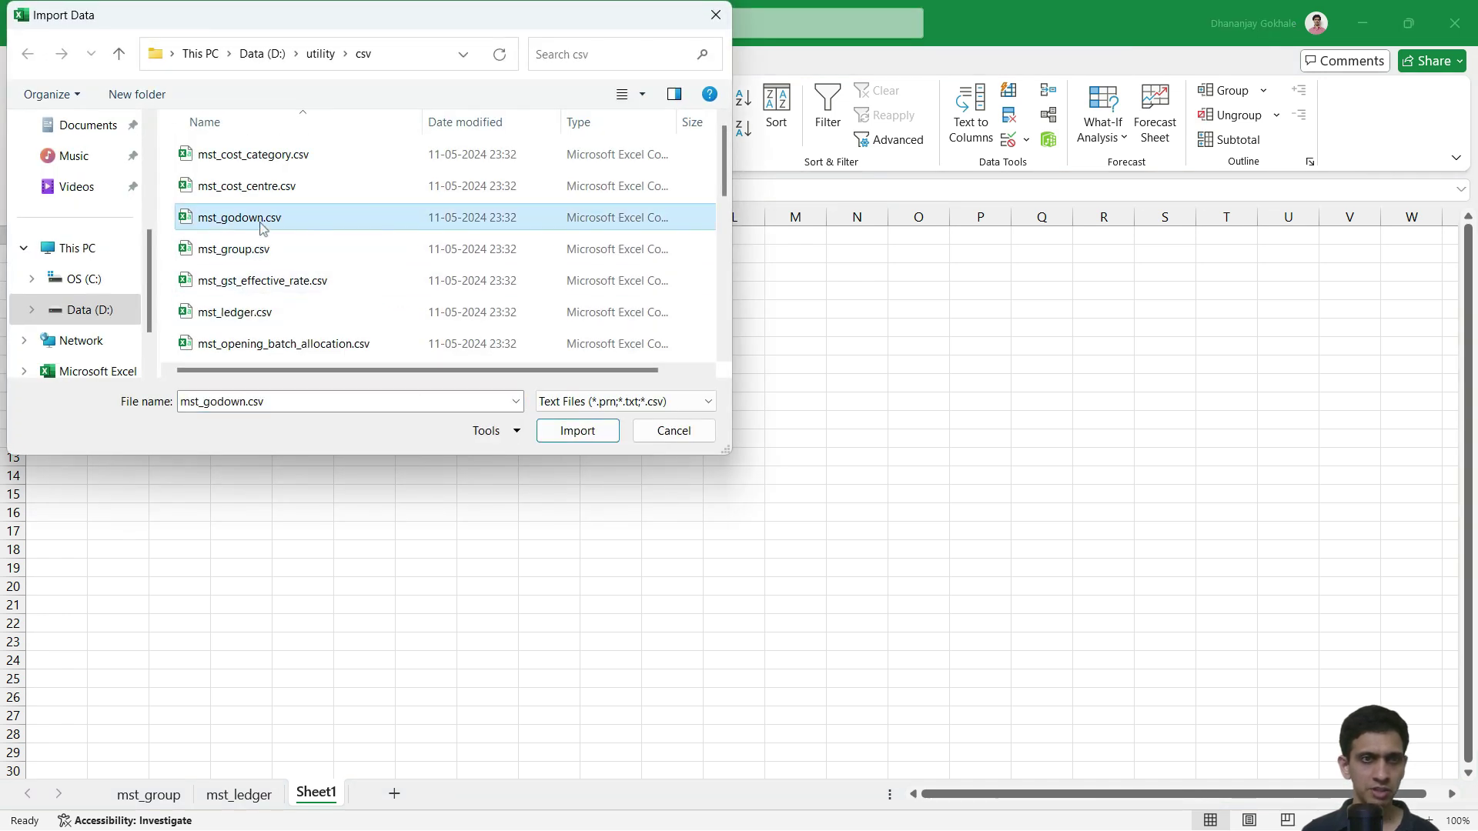
pyautogui.scroll(-1, 273, 250)
pyautogui.scroll(-2, 274, 252)
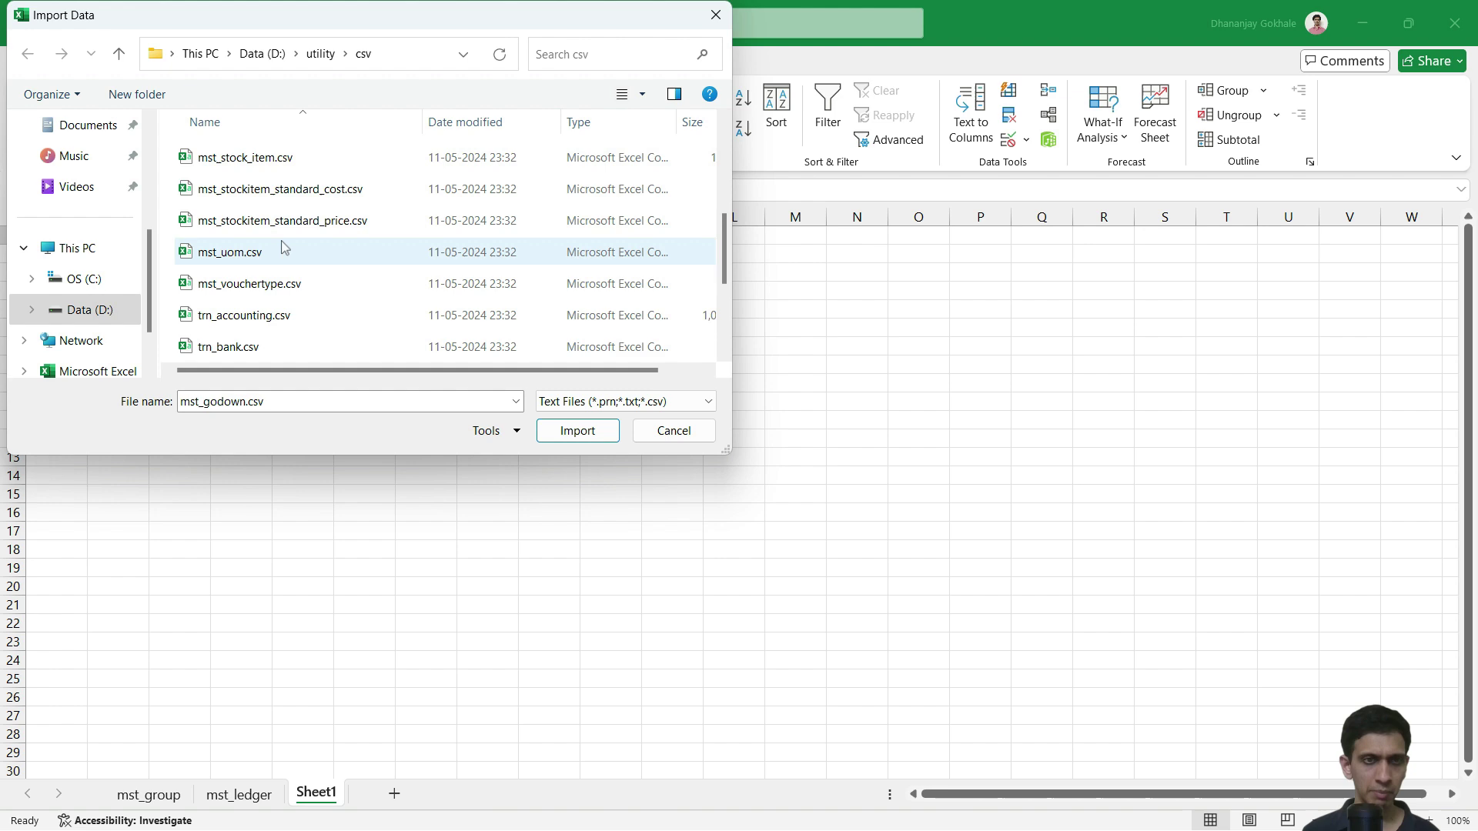
pyautogui.click(270, 292)
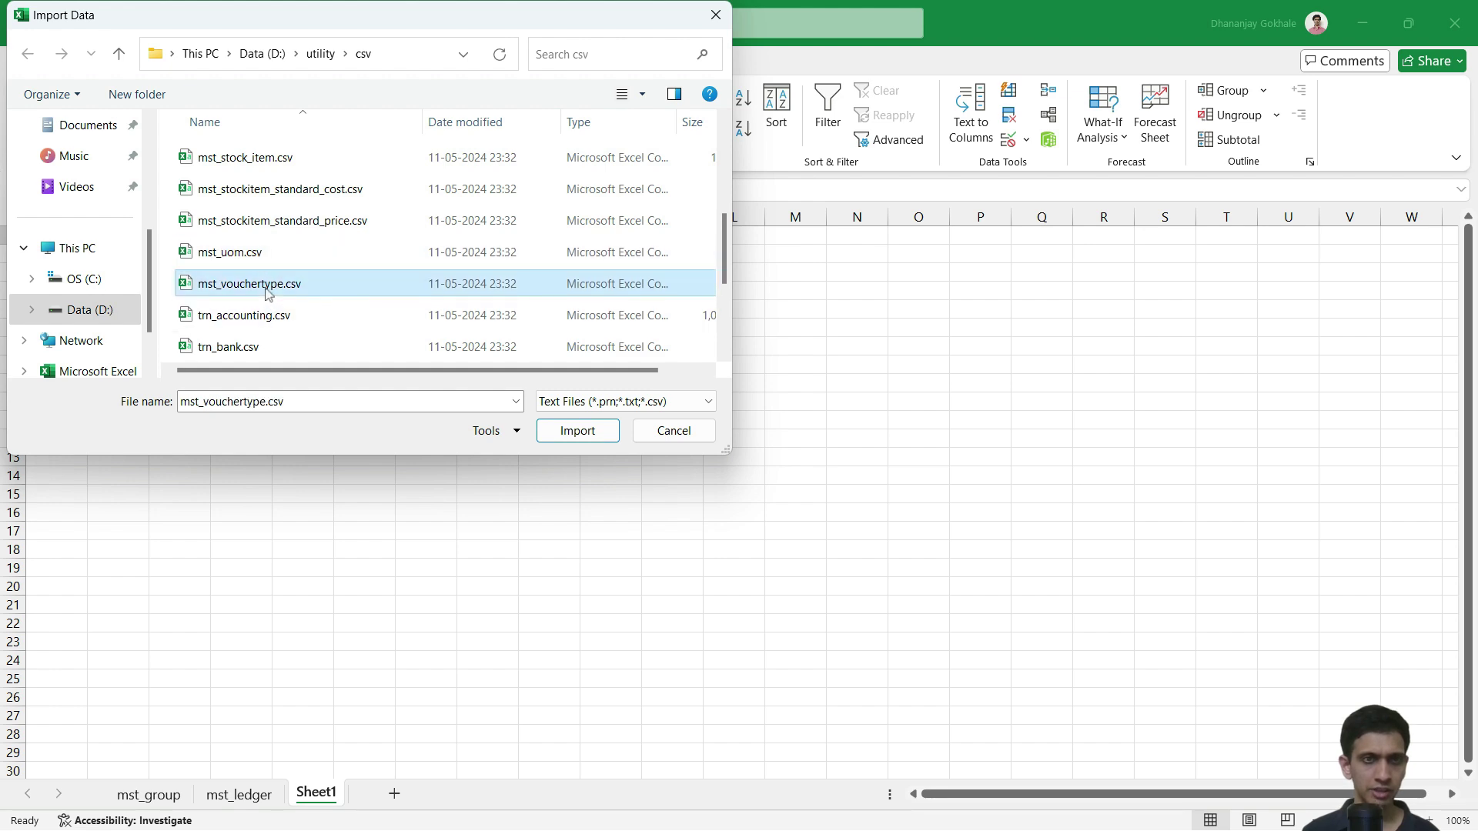
pyautogui.click(573, 431)
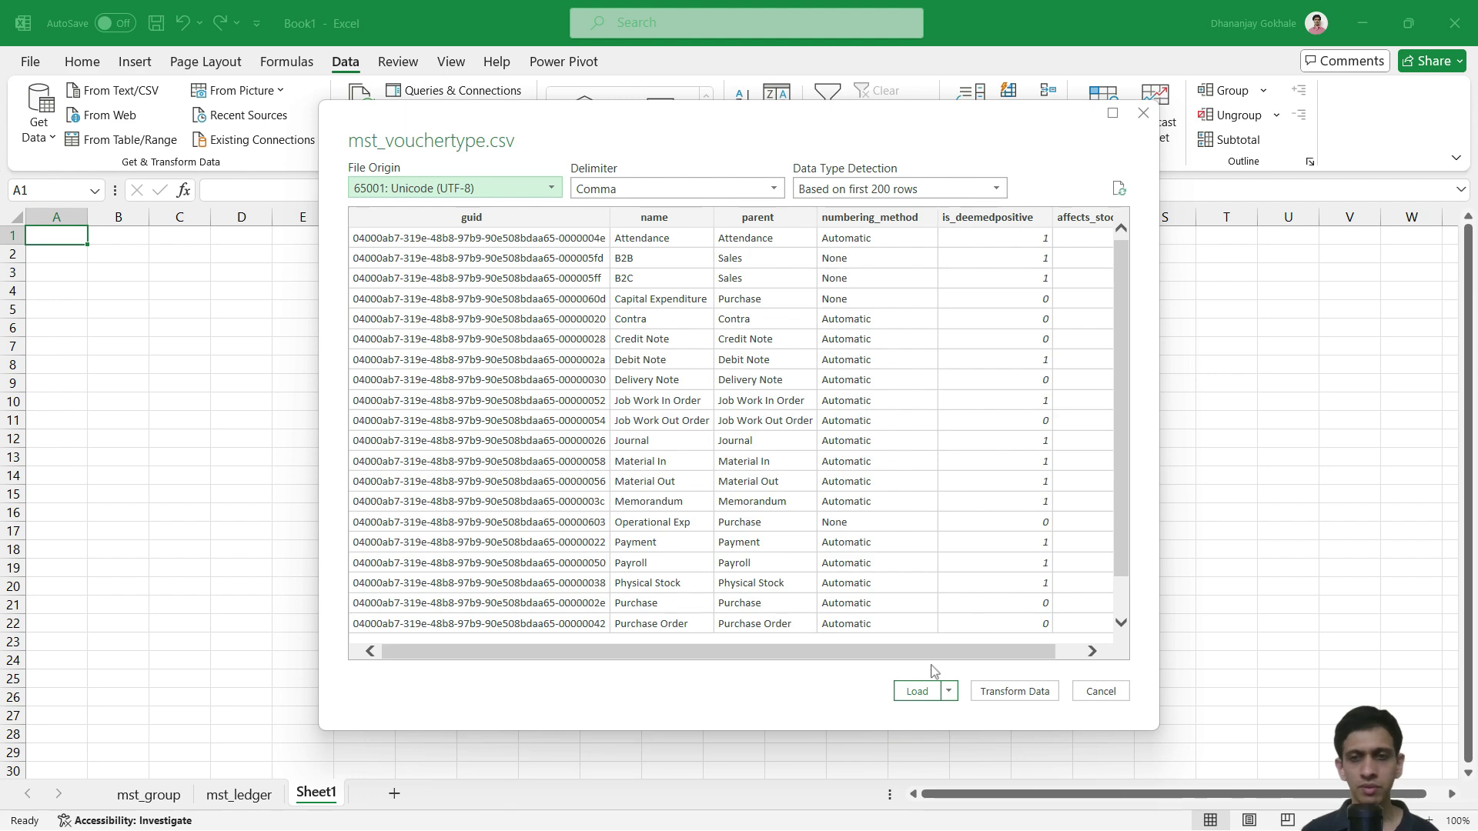
pyautogui.click(916, 692)
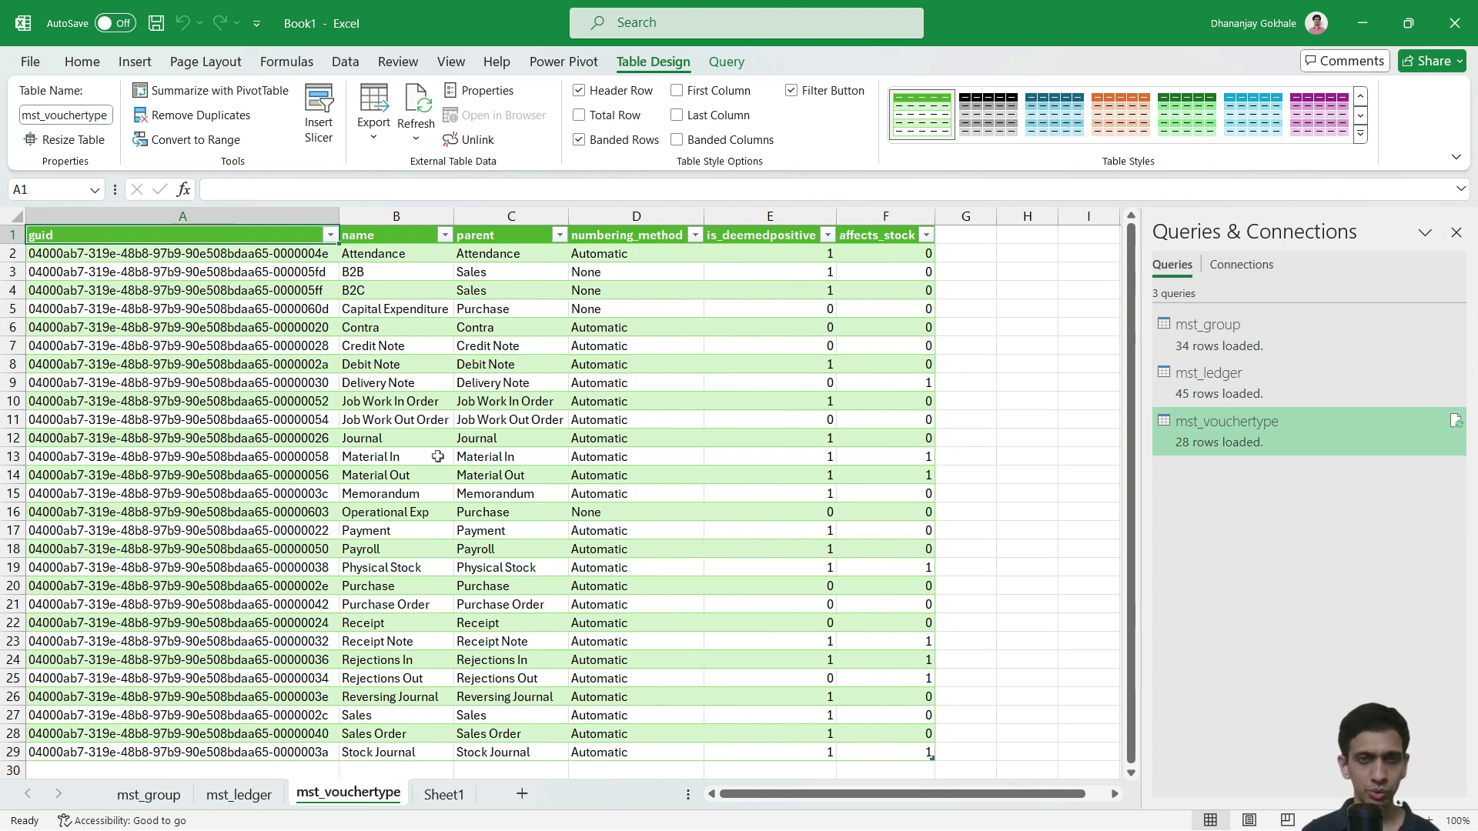
# Switch to TallyPrime and highlight Voucher Types under Types of Accounts in the Statistics report.
pyautogui.hotkey('alt', 'Tab')
pyautogui.hotkey('alt', 'shift', 'Tab')
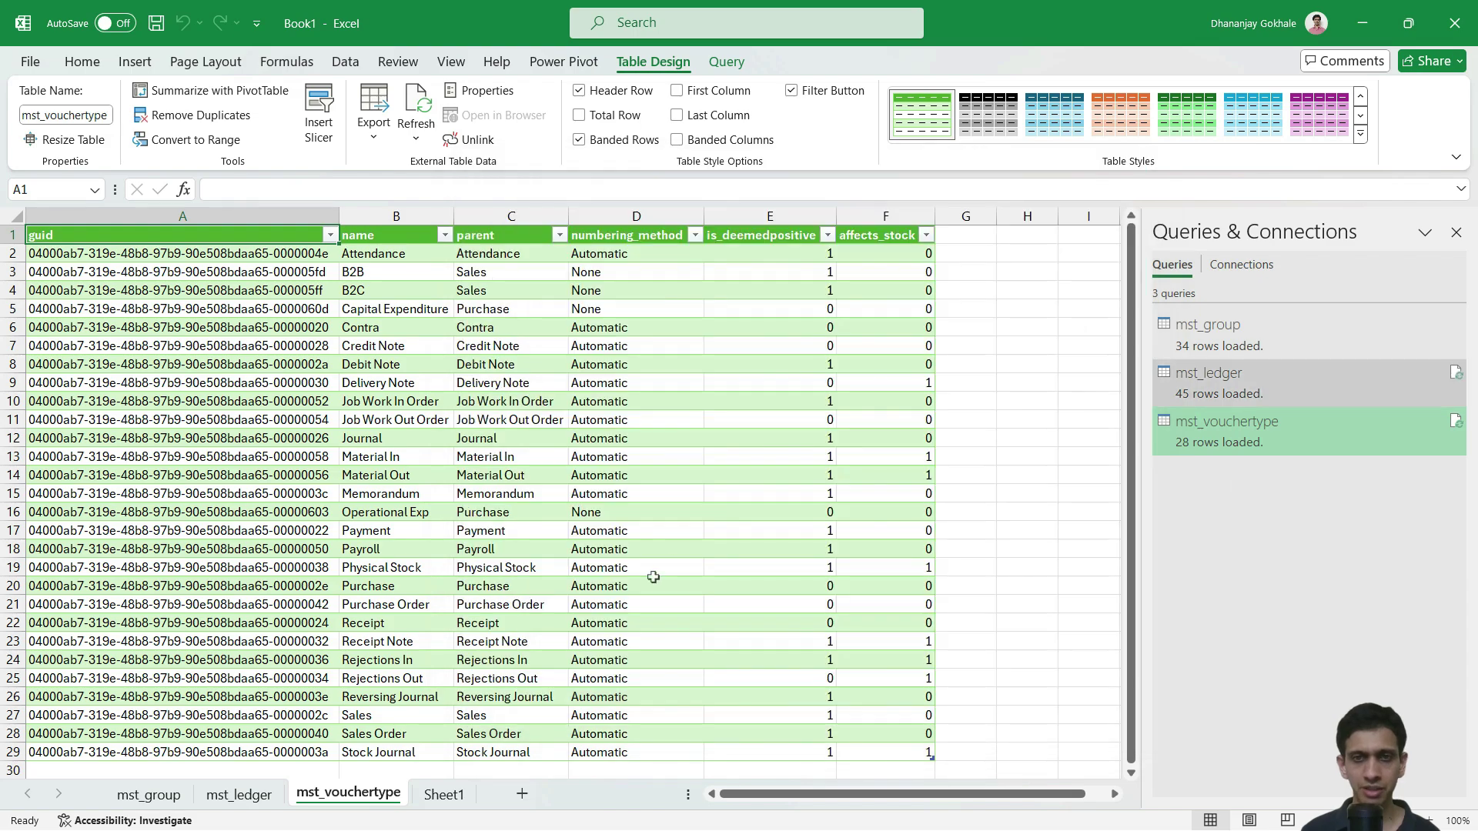
pyautogui.hotkey('alt', 'Tab')
pyautogui.press('Tab')
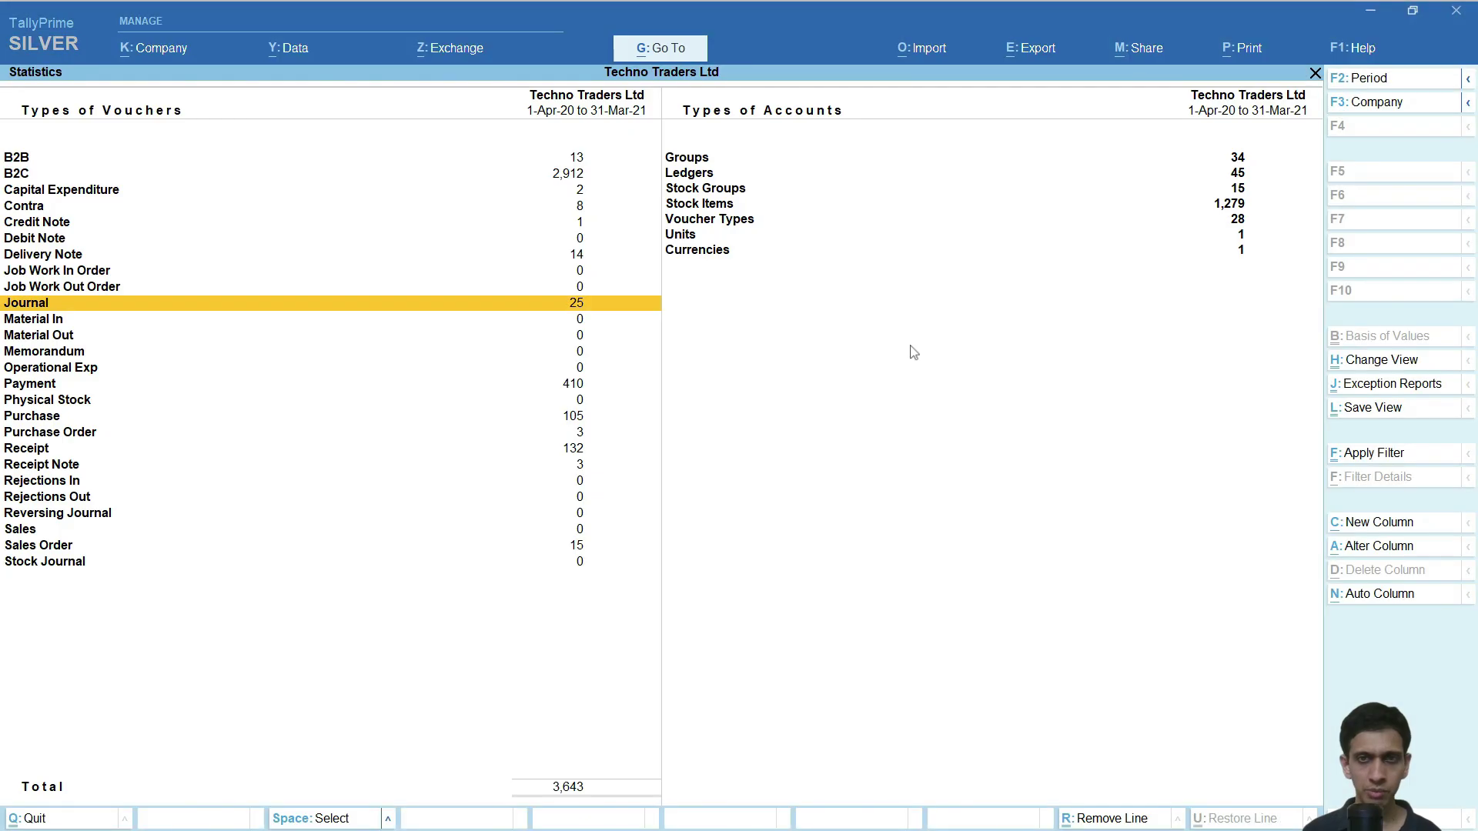
pyautogui.click(709, 222)
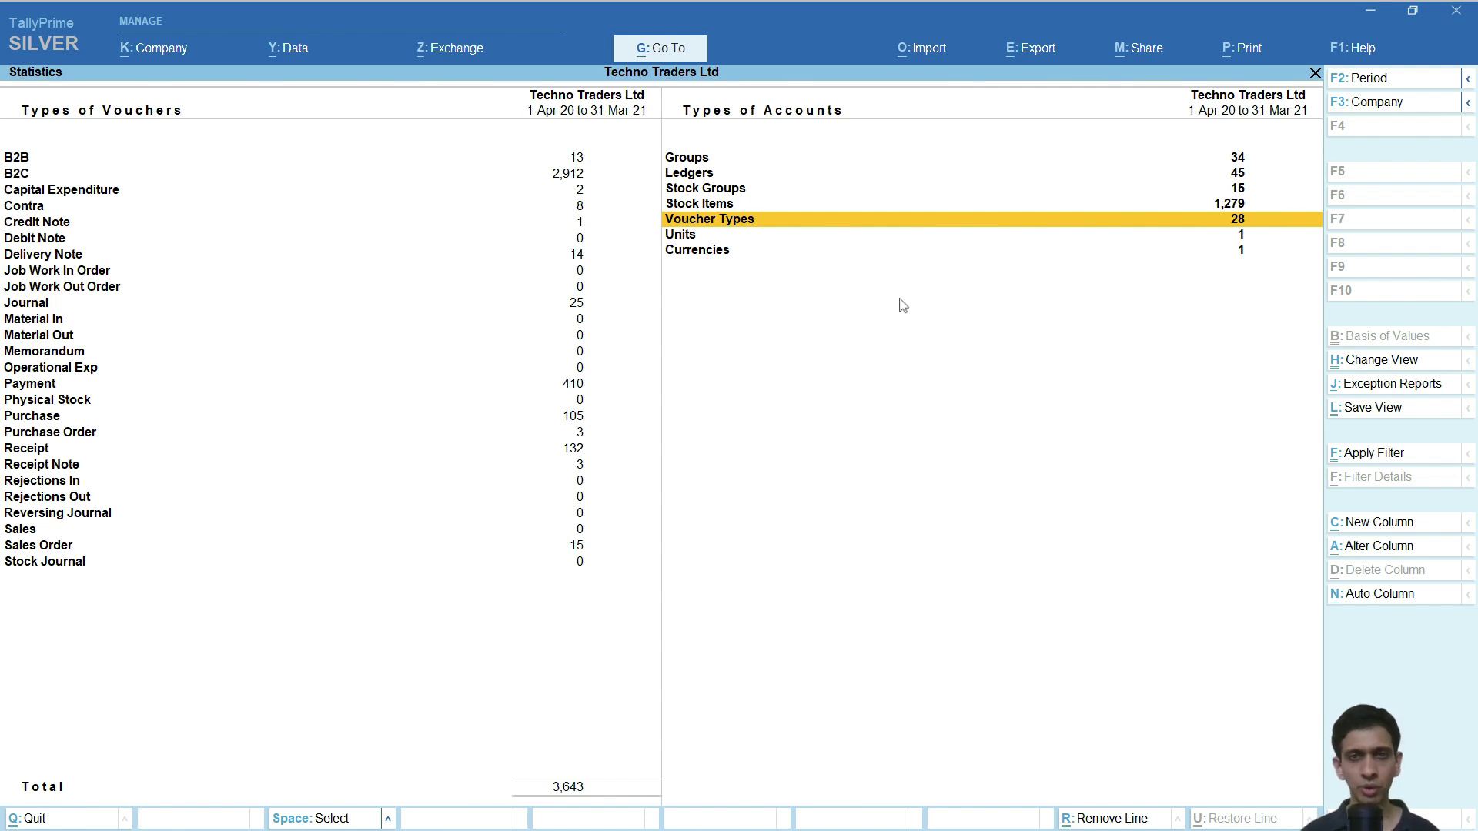
# Go through the Types of Vouchers in the Statistics report down to Sales.
pyautogui.press('Left')
pyautogui.press('Down')
pyautogui.press('Down')
pyautogui.press('Down')
pyautogui.press('Down')
pyautogui.press('Down')
pyautogui.press('Down')
pyautogui.press('Down')
pyautogui.press('Down')
pyautogui.press('Down')
pyautogui.press('Down')
pyautogui.press('Down')
pyautogui.press('Down')
pyautogui.press('Down')
pyautogui.press('Down')
pyautogui.press('Down')
pyautogui.press('Down')
pyautogui.press('Down')
pyautogui.press('Down')
pyautogui.press('Down')
pyautogui.press('Down')
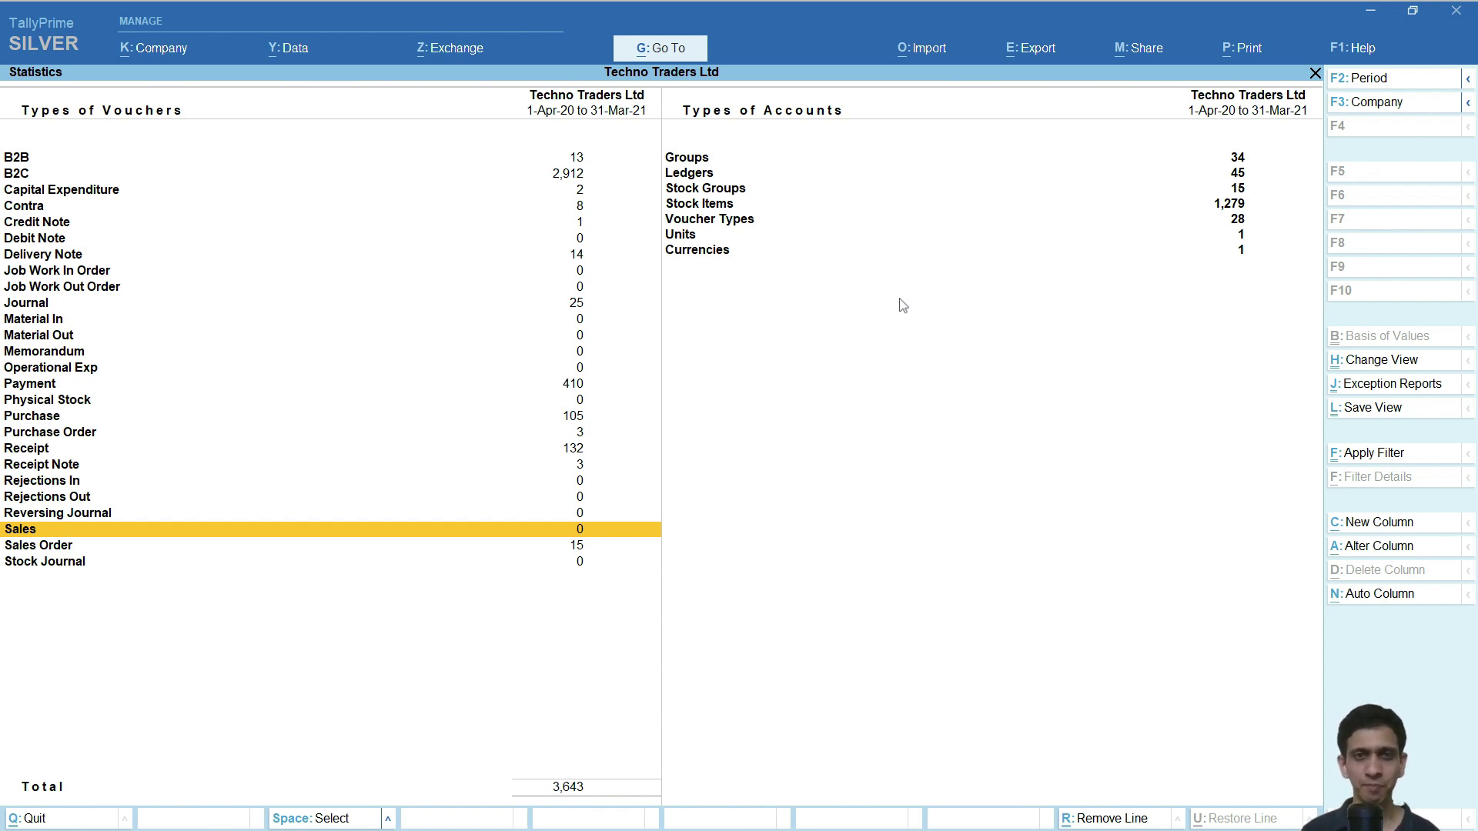
# Open the List of Voucher Types and examine the entries from Attendance down to Material In.
pyautogui.click(728, 221)
pyautogui.click(728, 223)
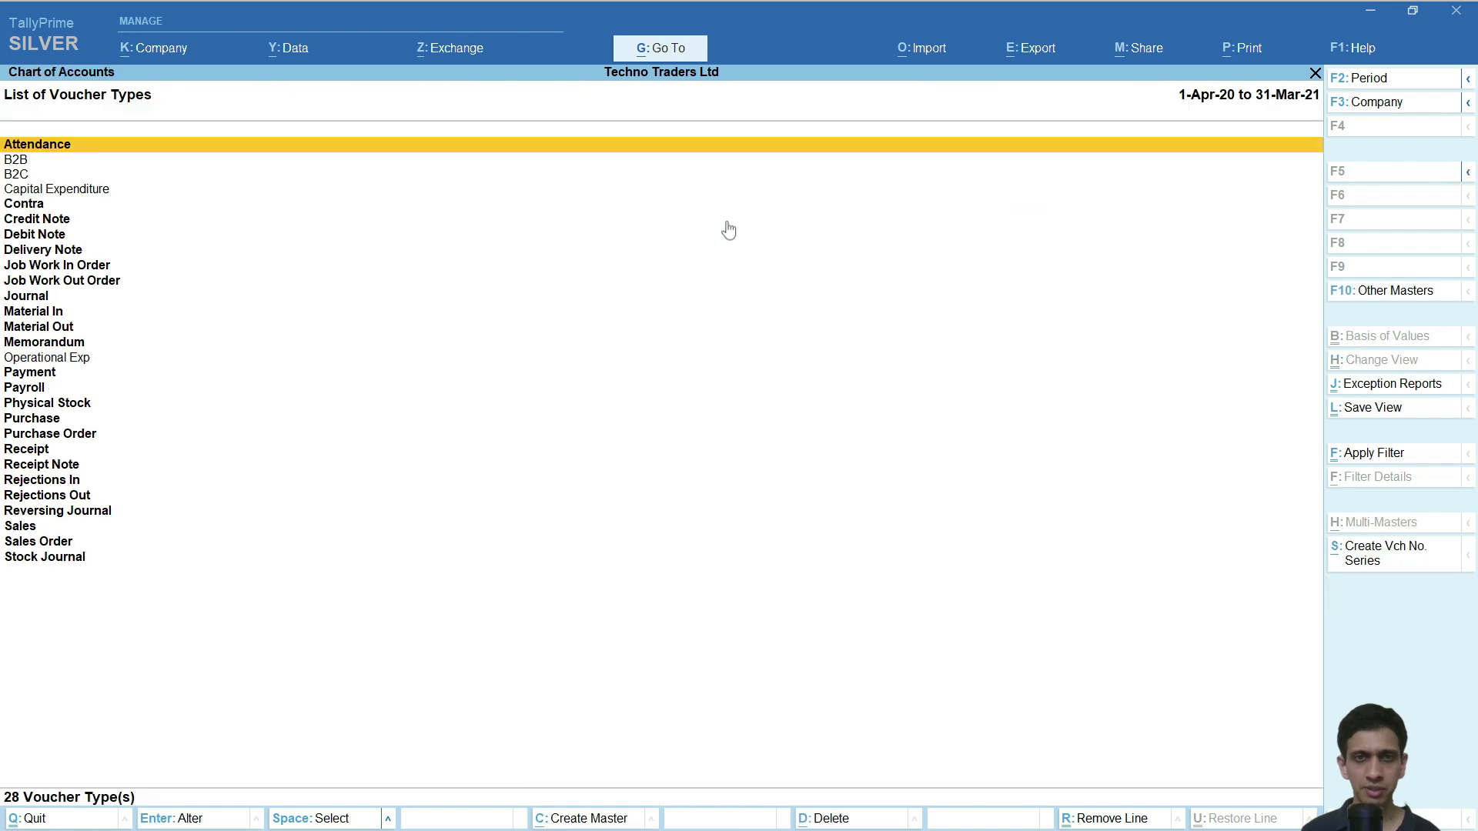
pyautogui.press('Down')
pyautogui.press('Down')
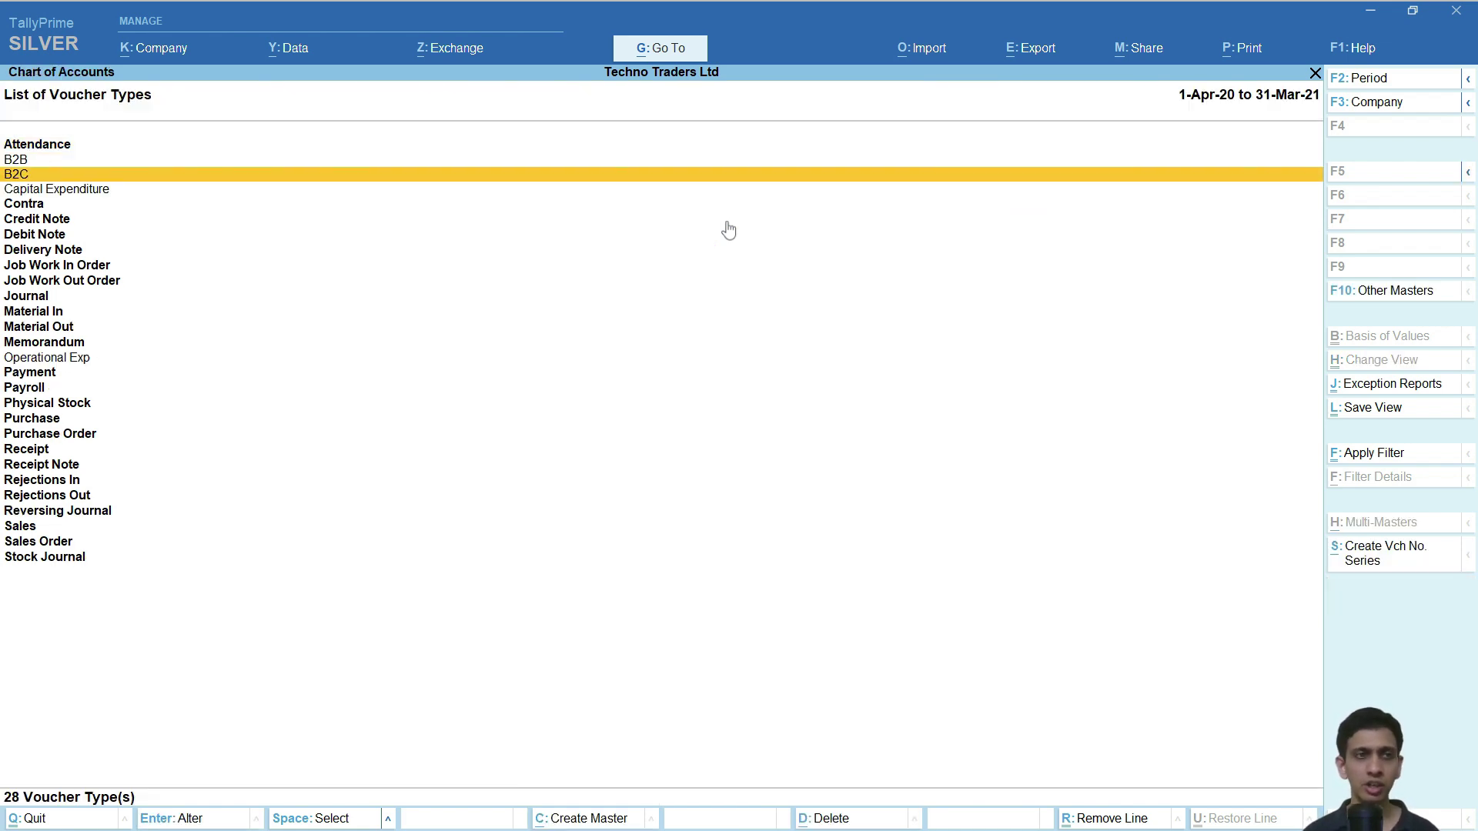
pyautogui.press('Down')
pyautogui.press('Down')
pyautogui.press('Down')
pyautogui.press('Down')
pyautogui.press('Down')
pyautogui.press('Down')
pyautogui.press('Down')
pyautogui.press('Down')
pyautogui.press('Down')
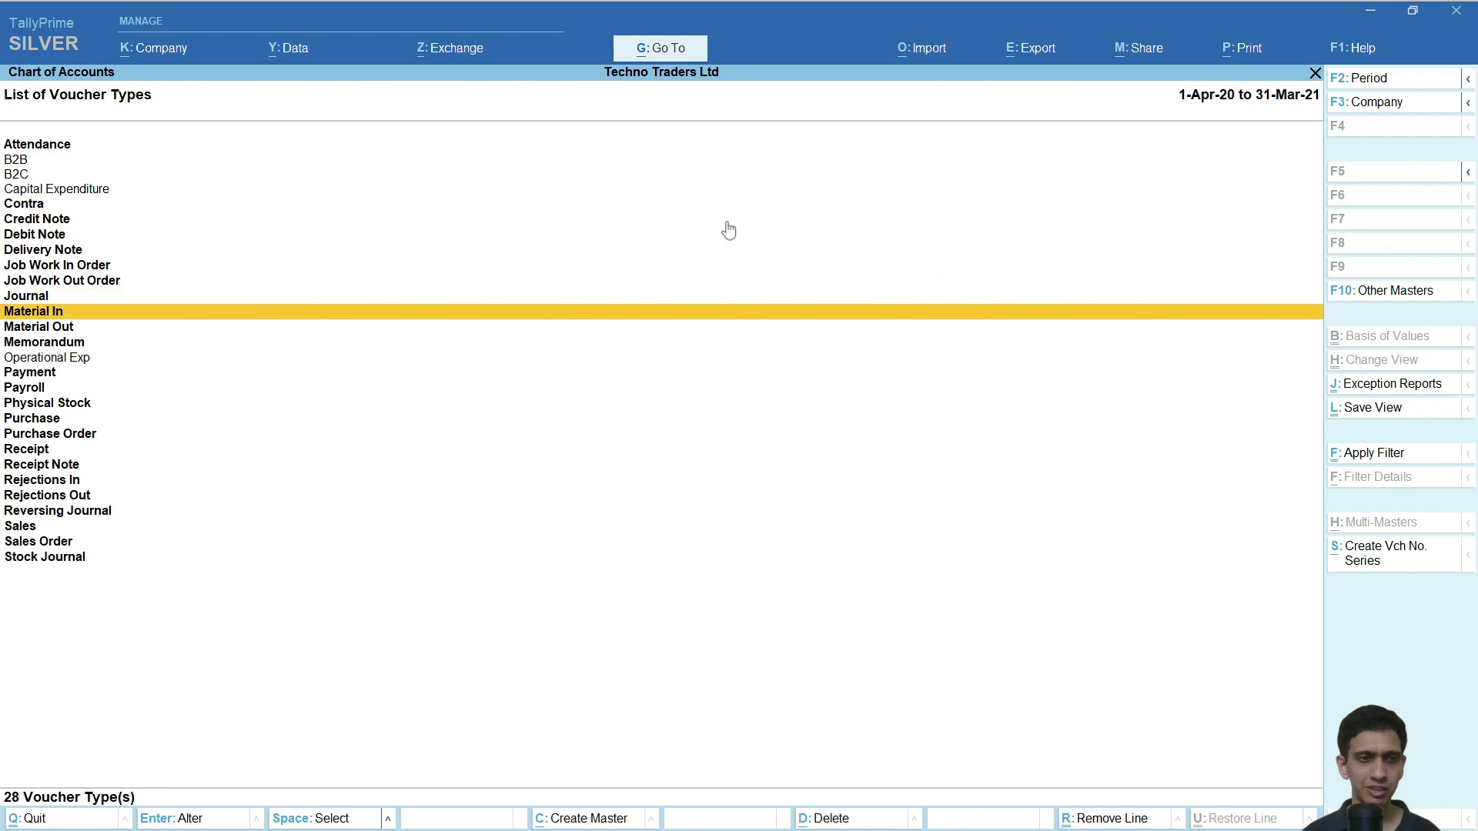
# Open the B2B voucher type from the List of Voucher Types, review its type of voucher setting, and close it without changes.
pyautogui.press('Up')
pyautogui.press('Up')
pyautogui.press('Up')
pyautogui.press('Up')
pyautogui.press('Up')
pyautogui.press('Up')
pyautogui.press('Up')
pyautogui.press('Up')
pyautogui.press('Up')
pyautogui.press('Up')
pyautogui.press('Up')
pyautogui.press('Down')
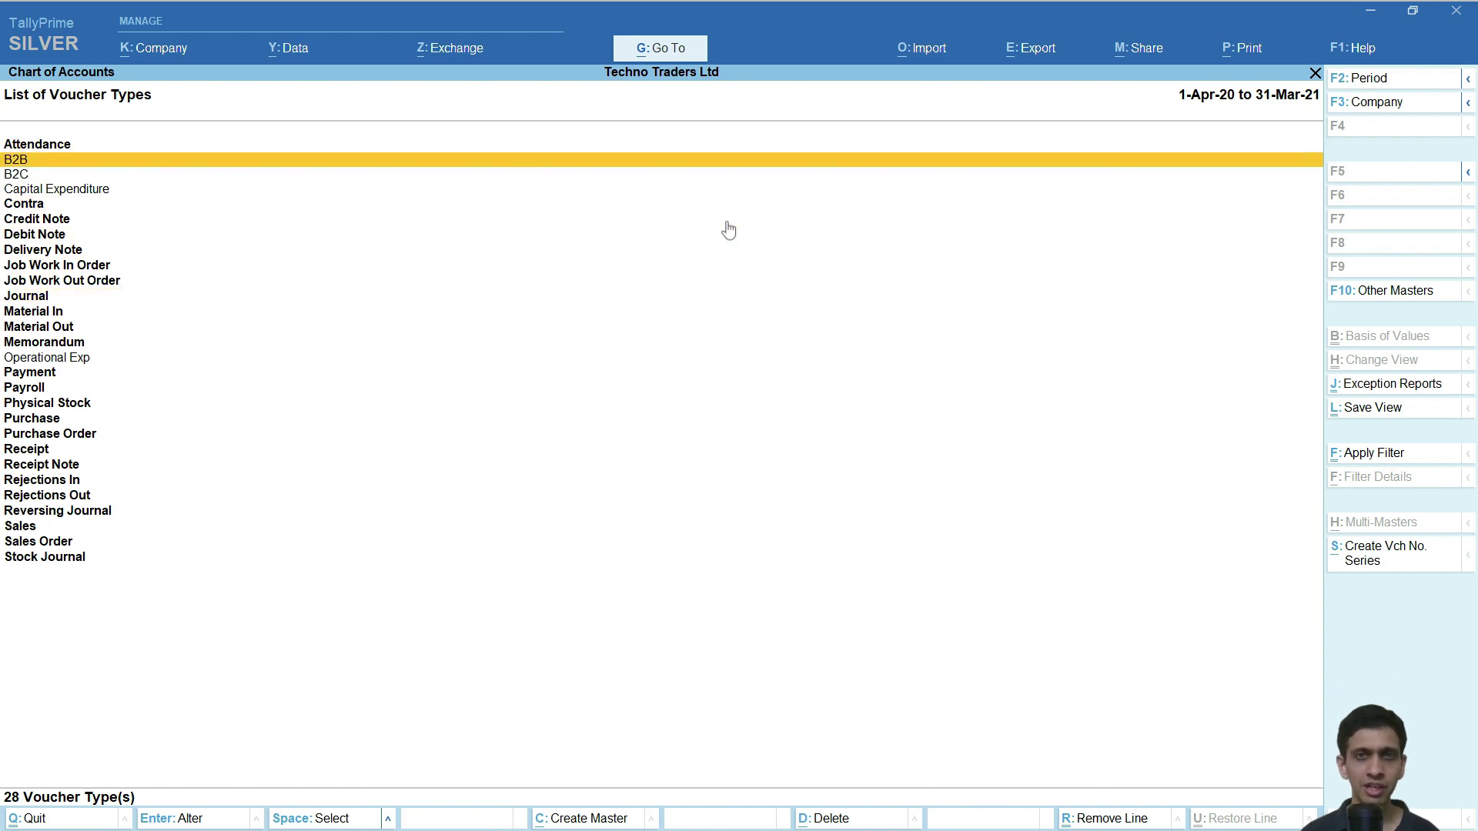
pyautogui.press('Down')
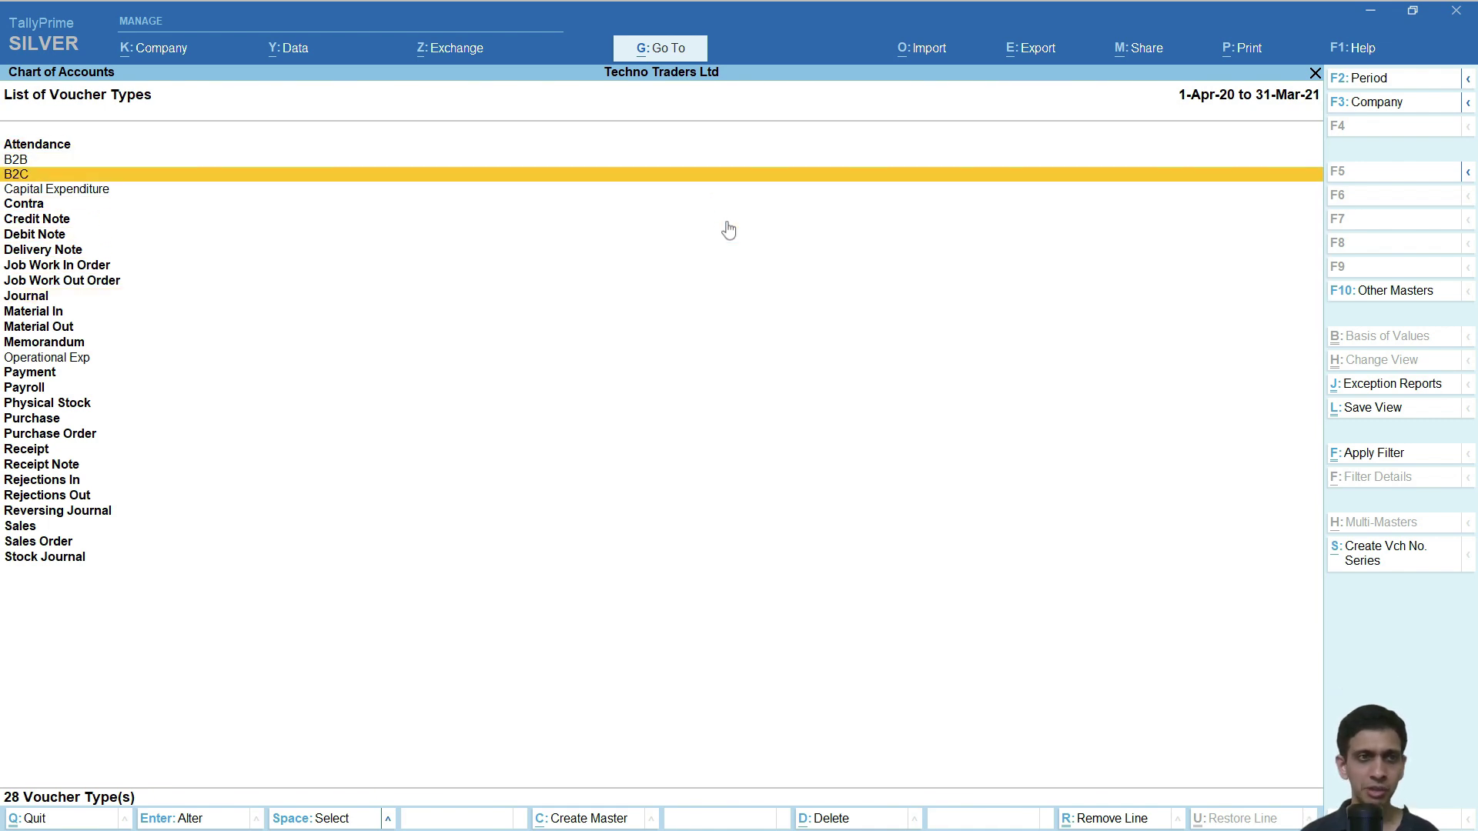
pyautogui.press('Up')
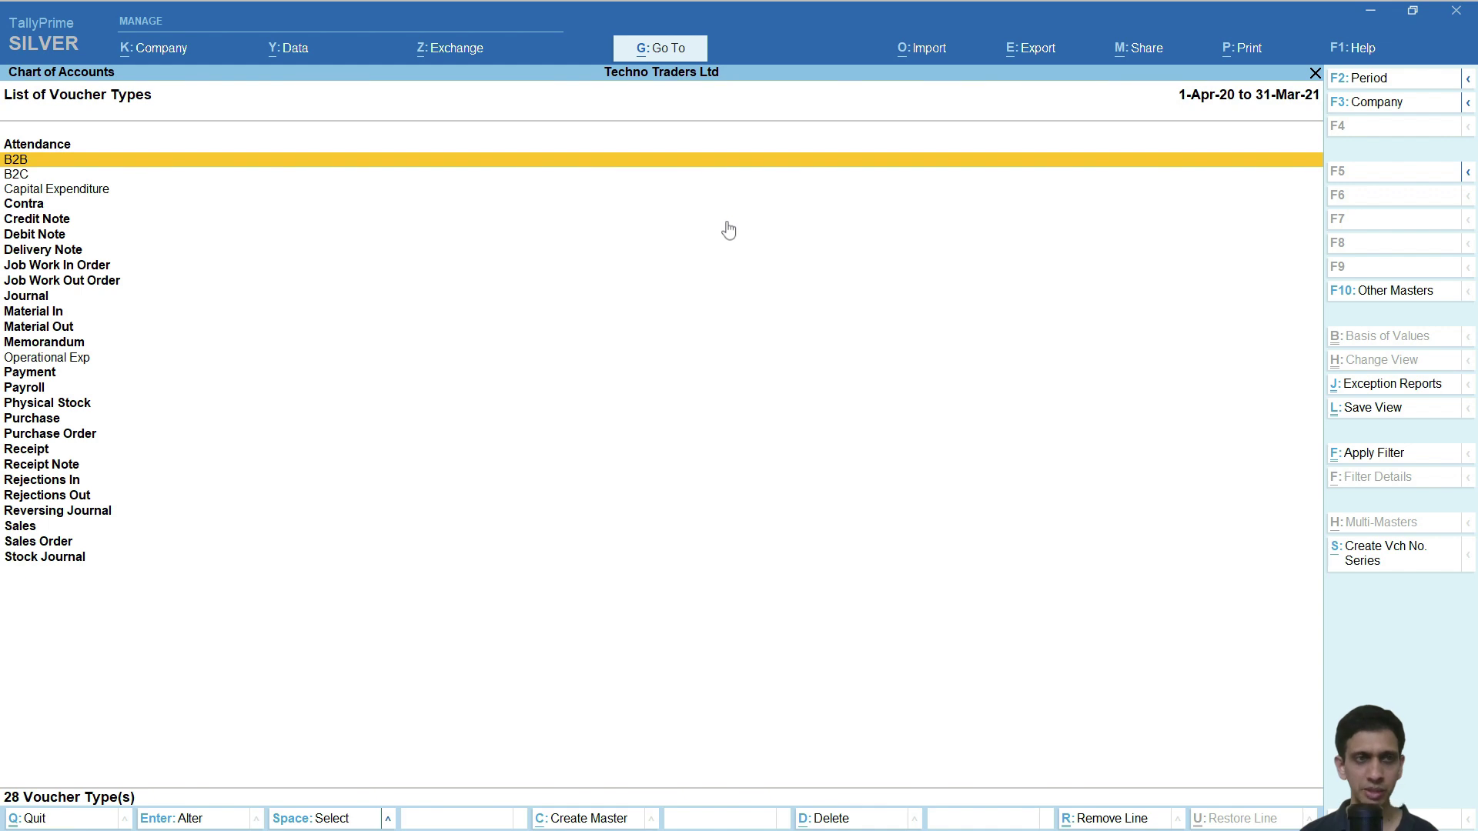
pyautogui.press('Return')
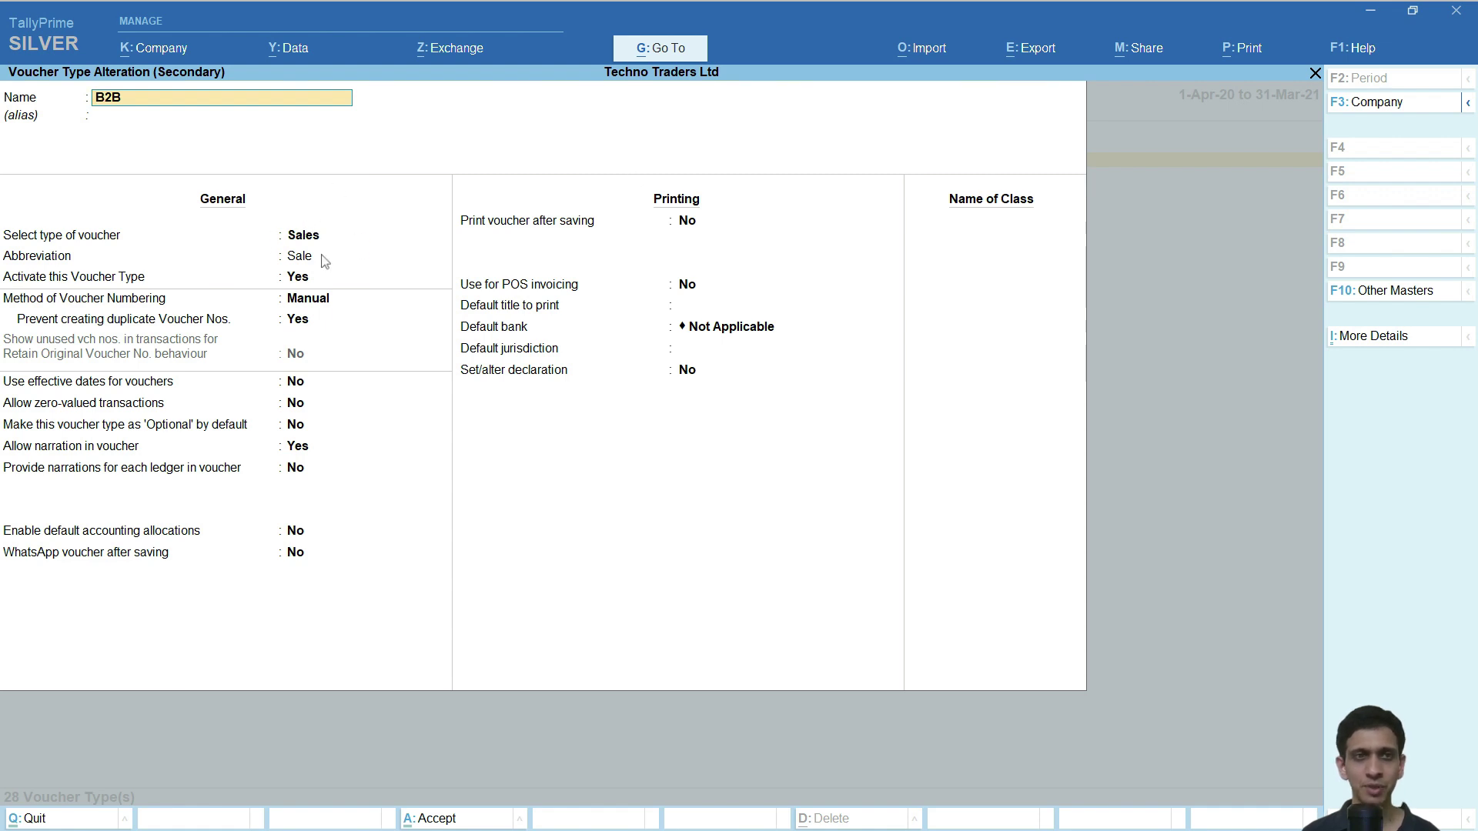
pyautogui.press('Escape')
pyautogui.press('y')
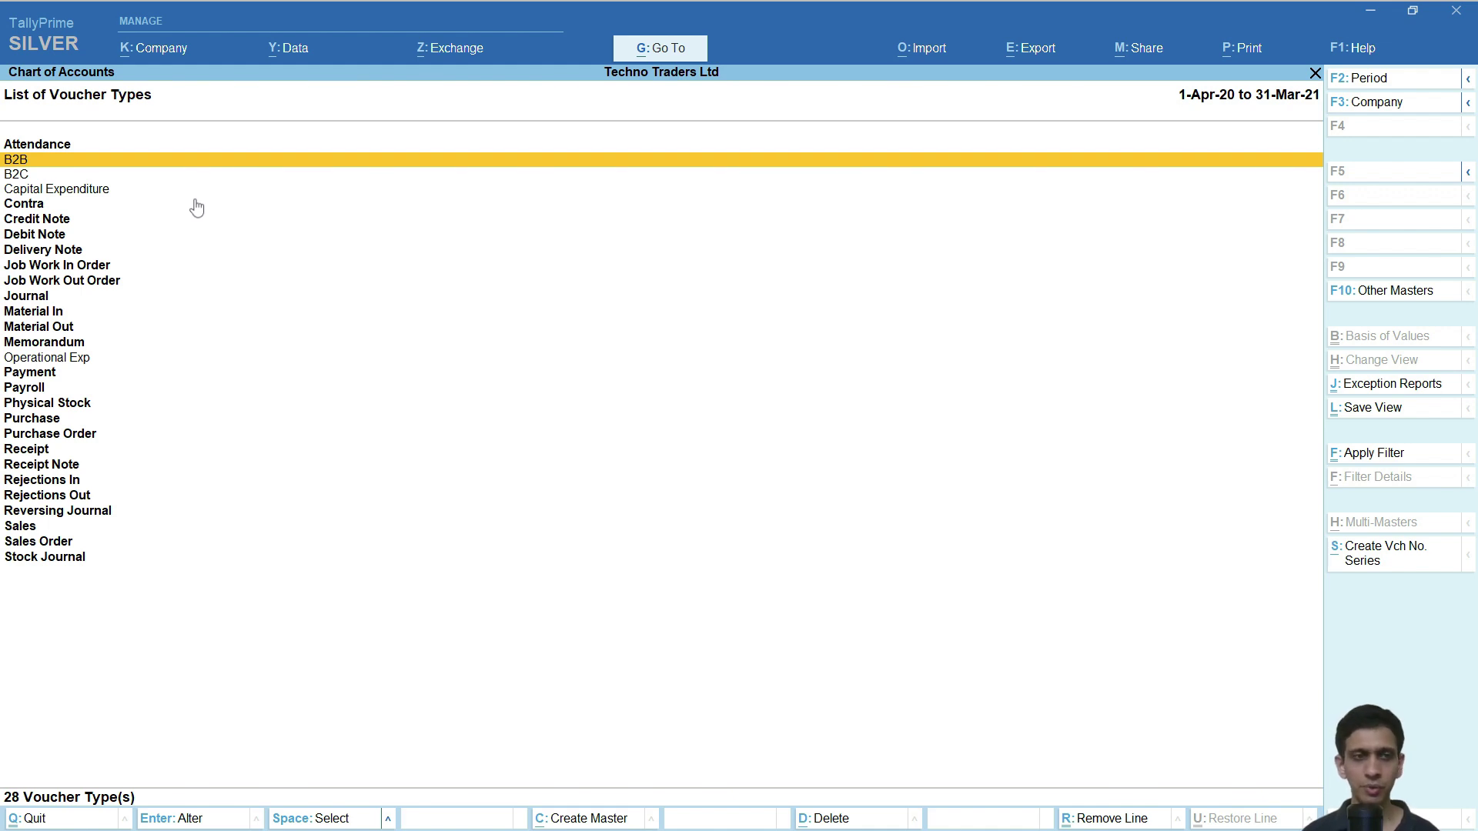
# Switch to Excel and examine the guid, name, parent and numbering_method columns of mst_vouchertype for the Attendance, B2B and B2C rows.
pyautogui.hotkey('alt', 'Tab')
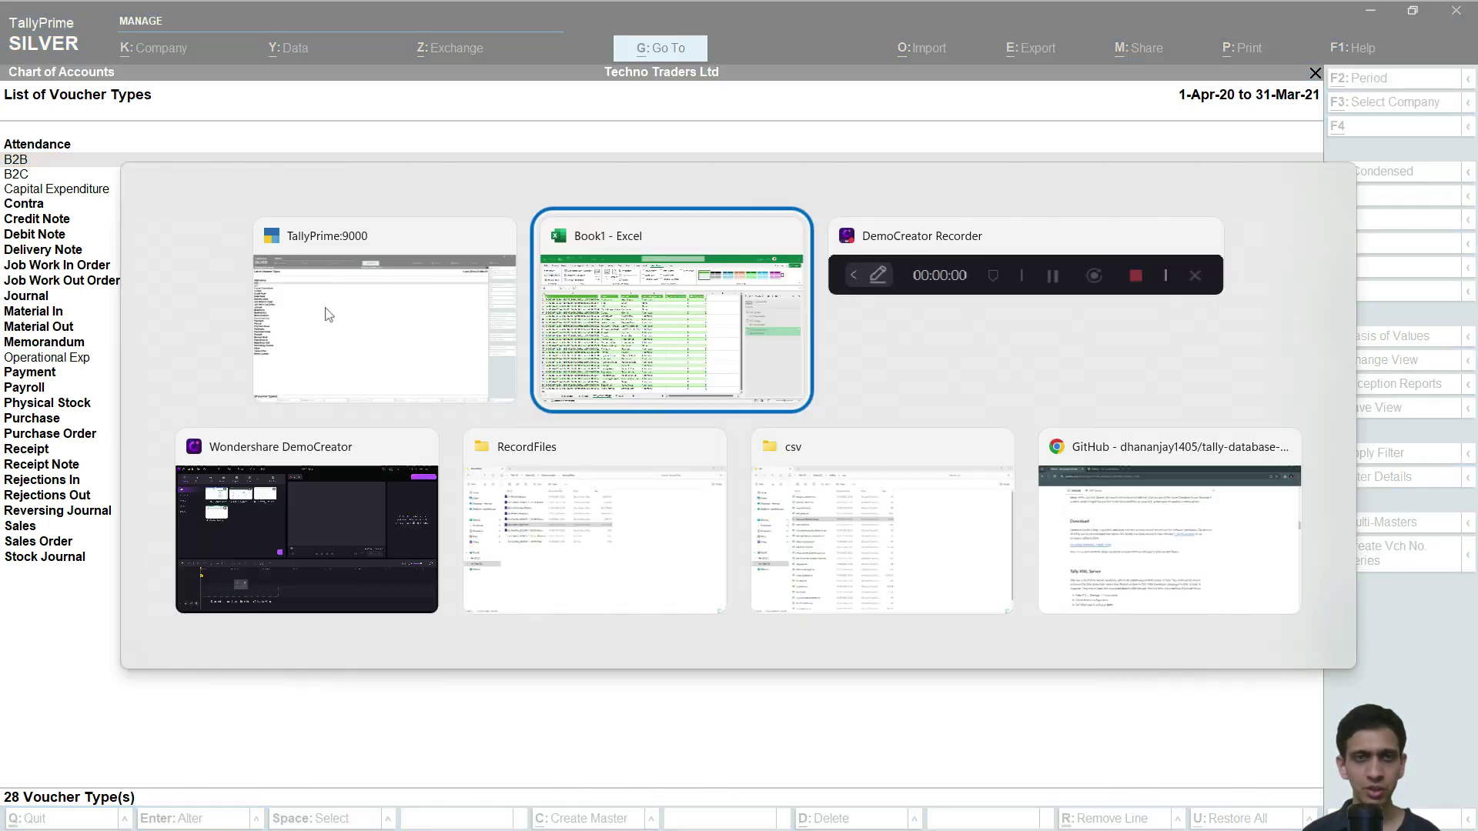
pyautogui.click(387, 289)
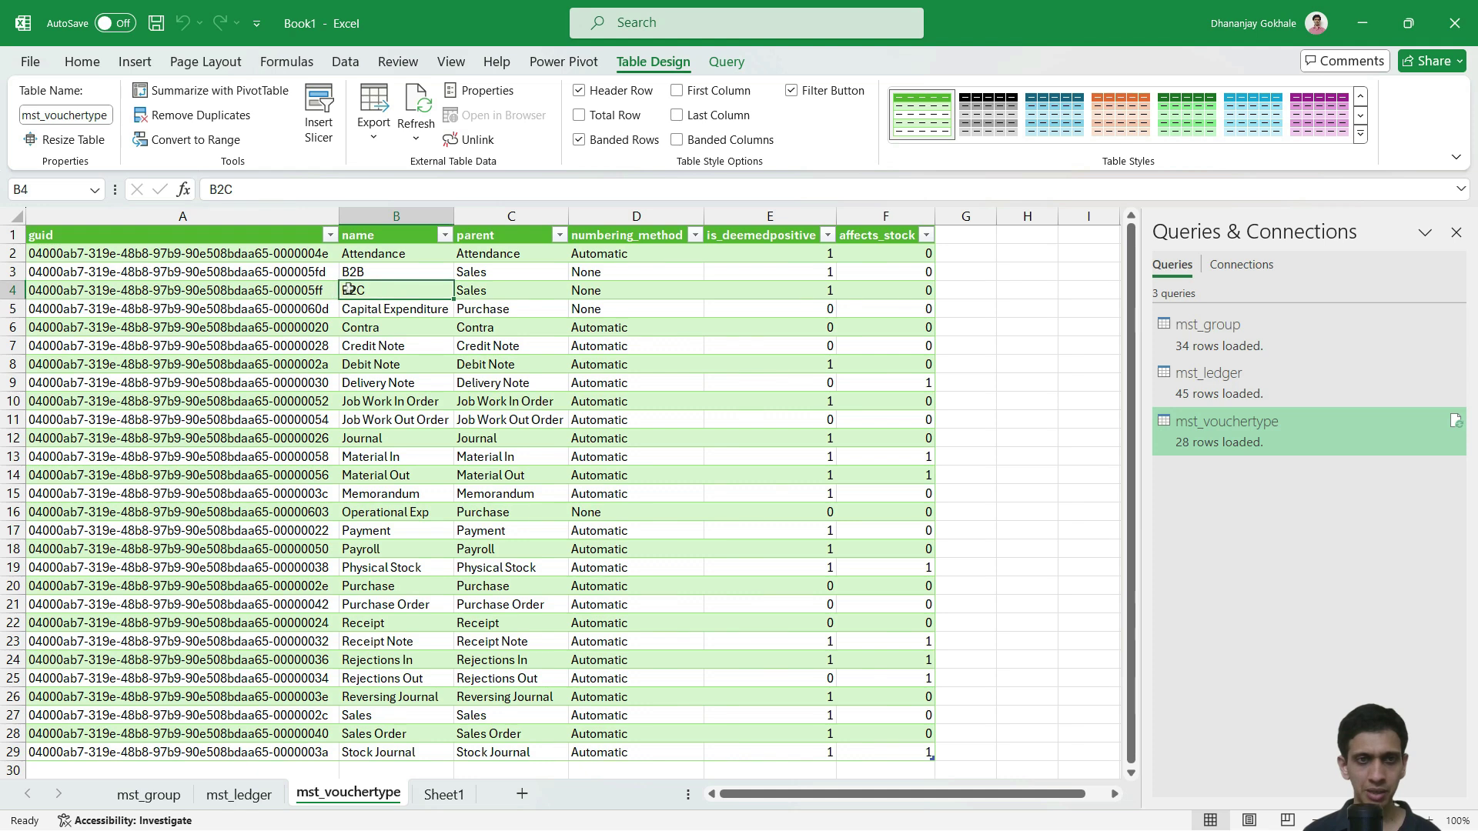
pyautogui.click(123, 260)
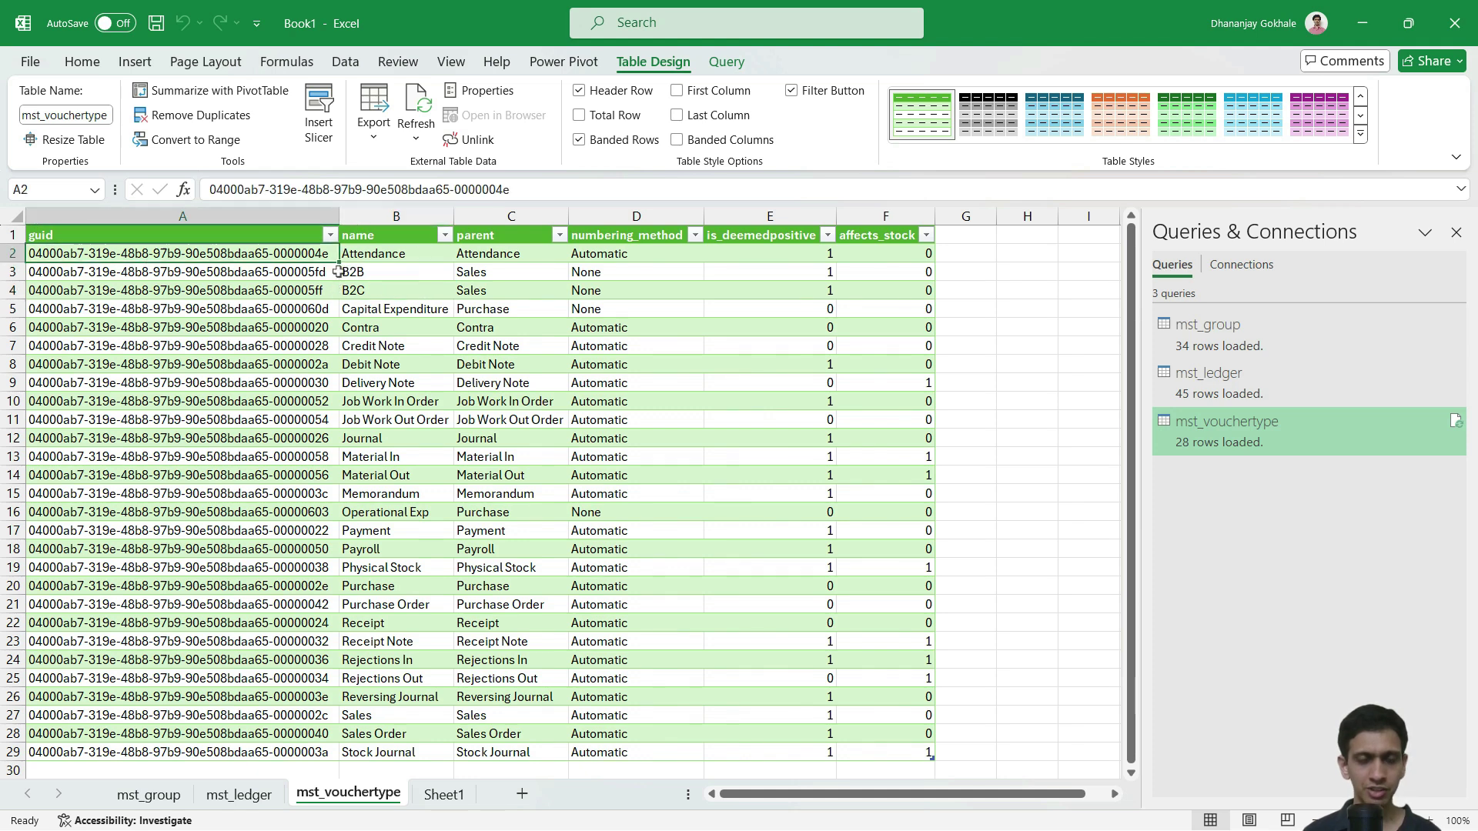
pyautogui.click(386, 256)
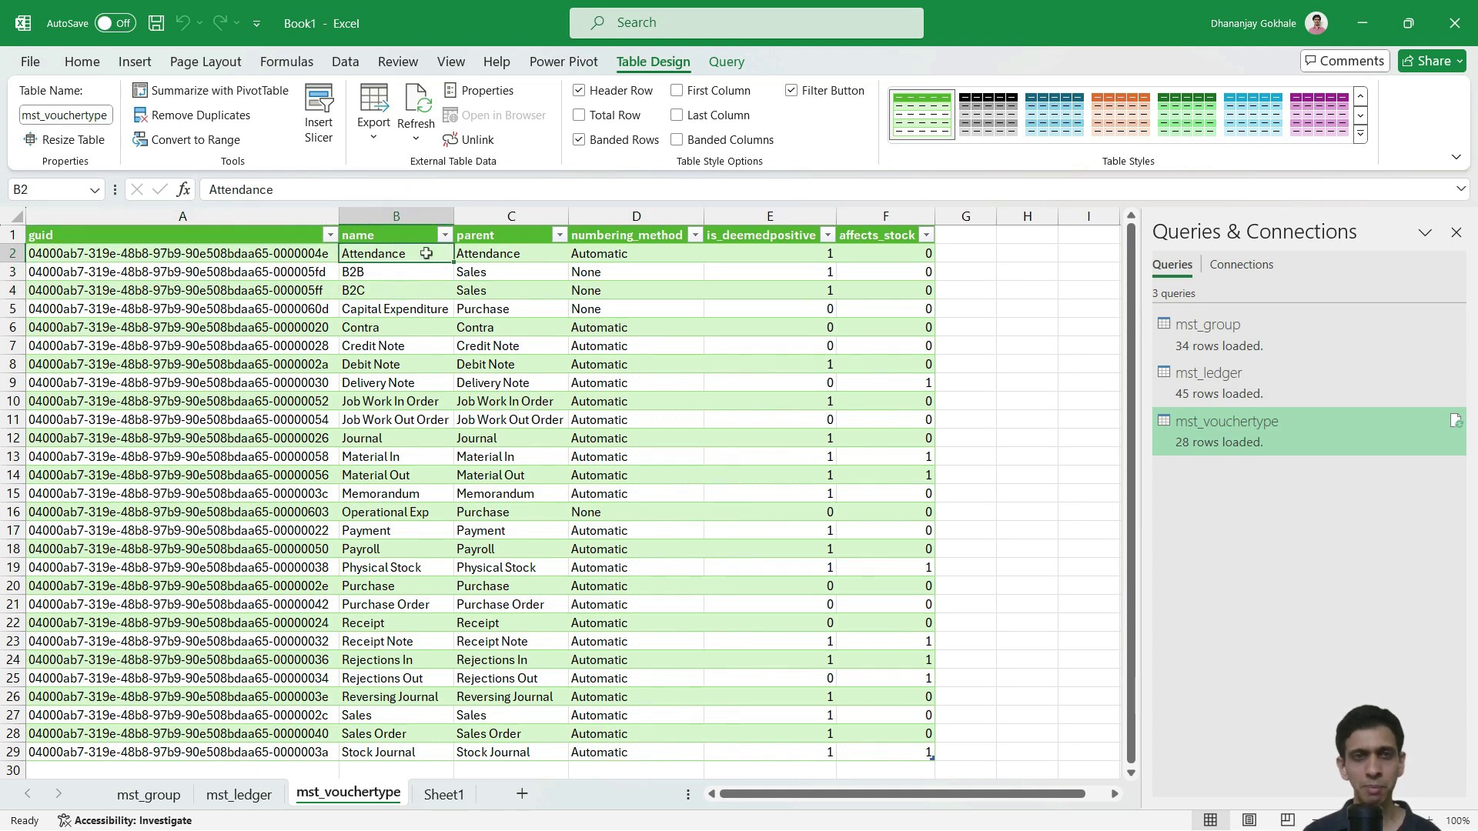
pyautogui.click(480, 257)
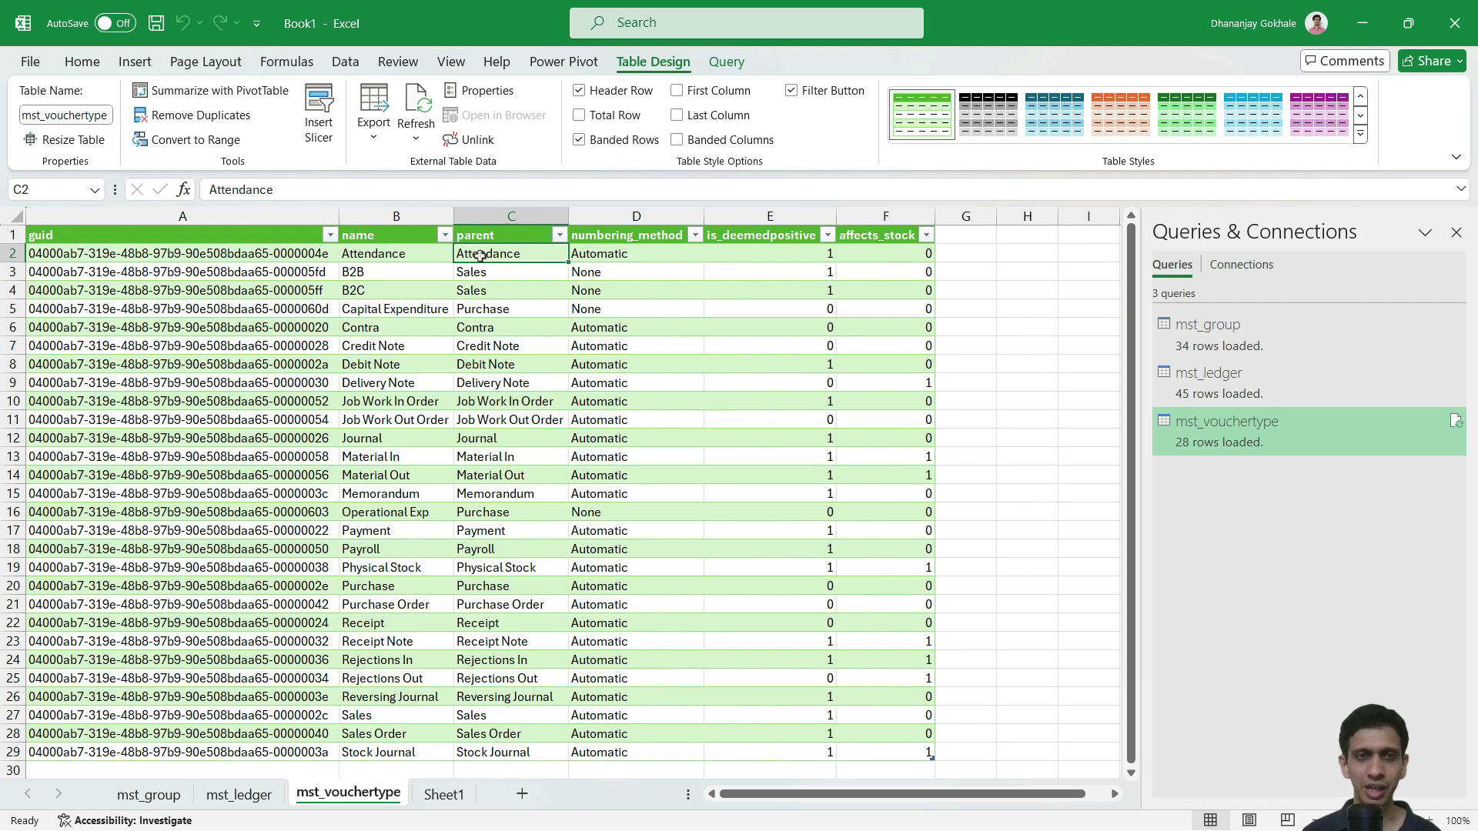
pyautogui.click(145, 259)
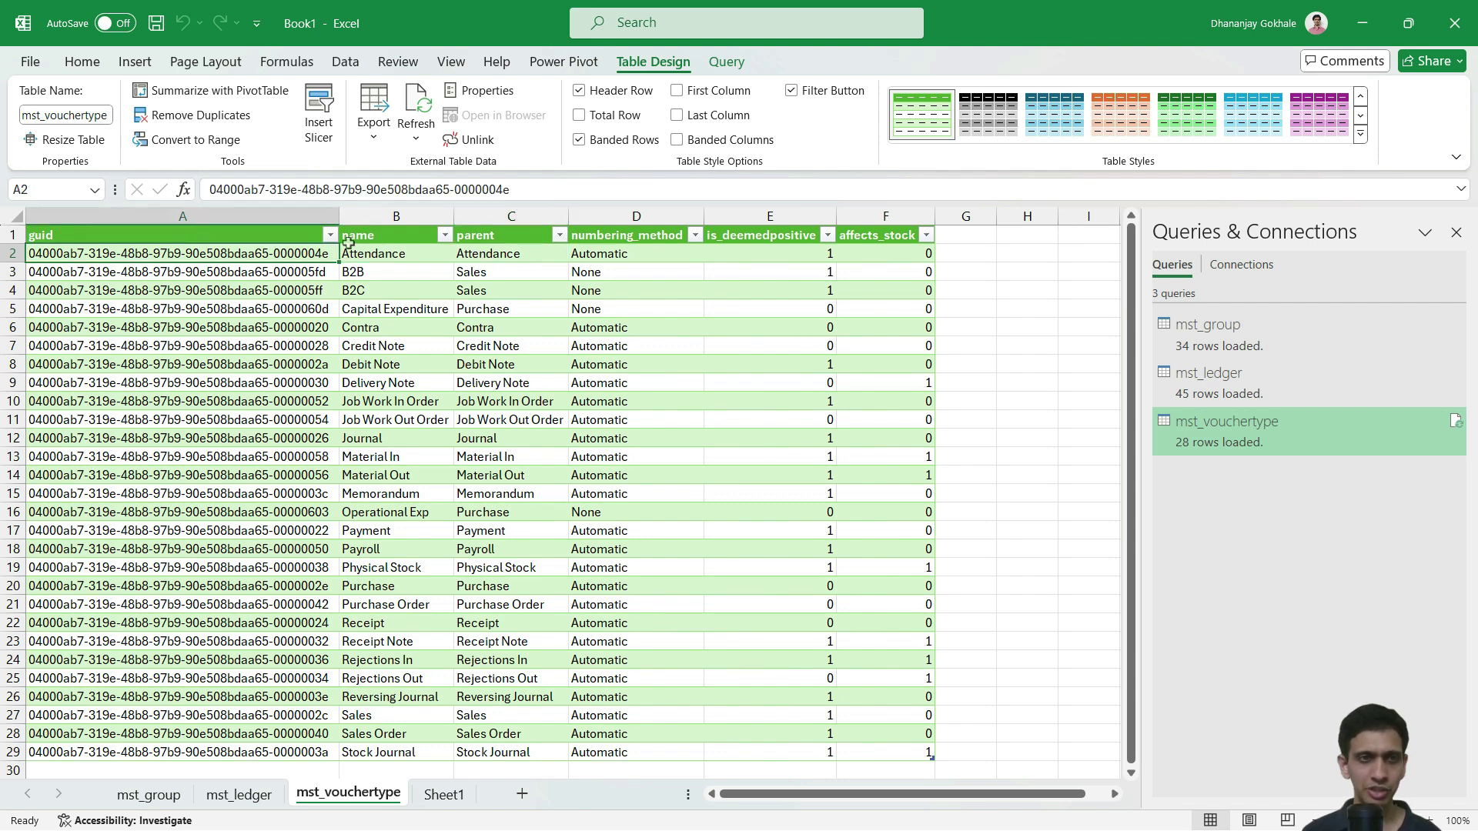
pyautogui.click(598, 286)
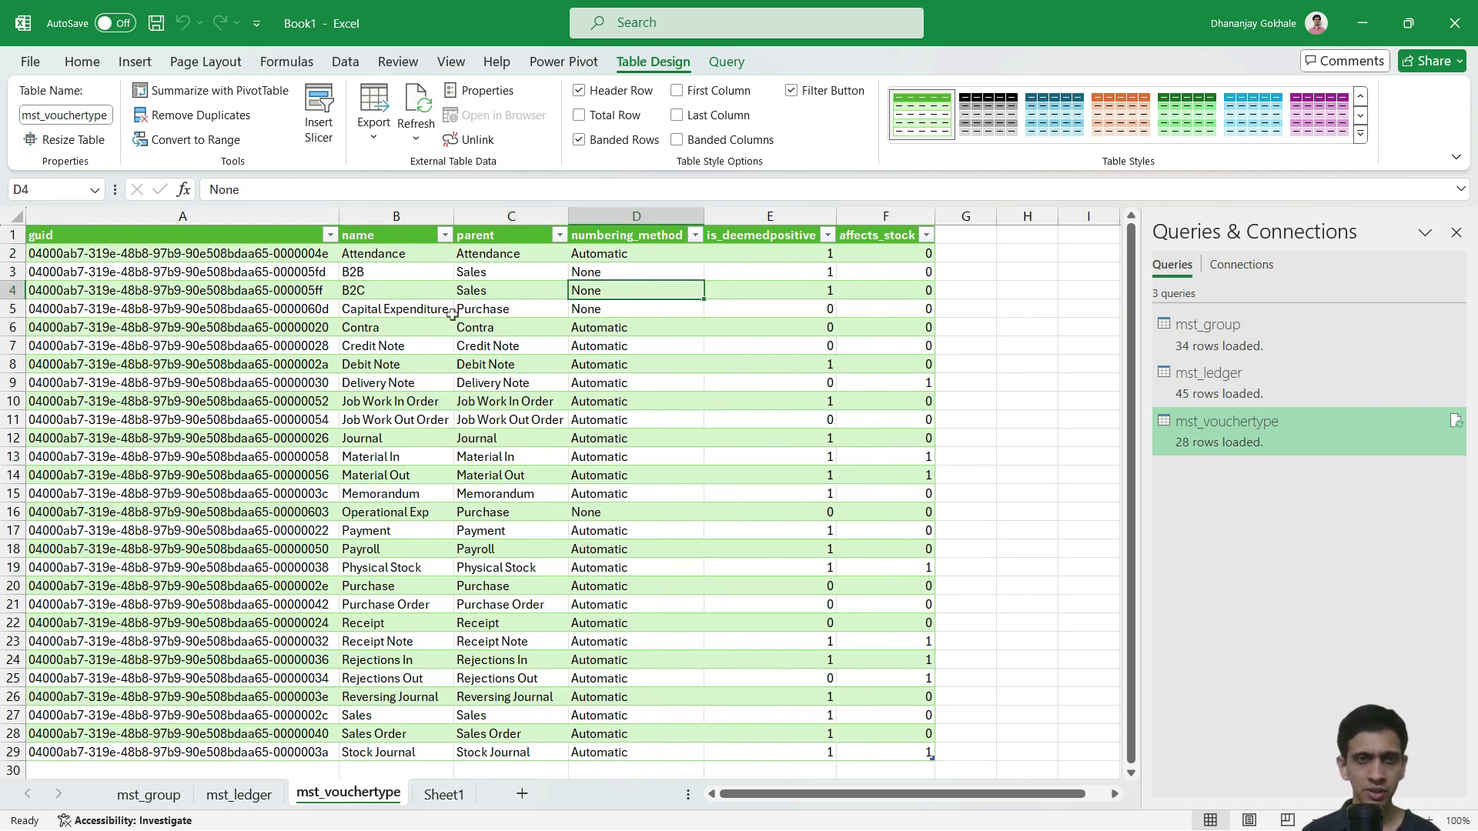
pyautogui.click(443, 274)
pyautogui.click(502, 277)
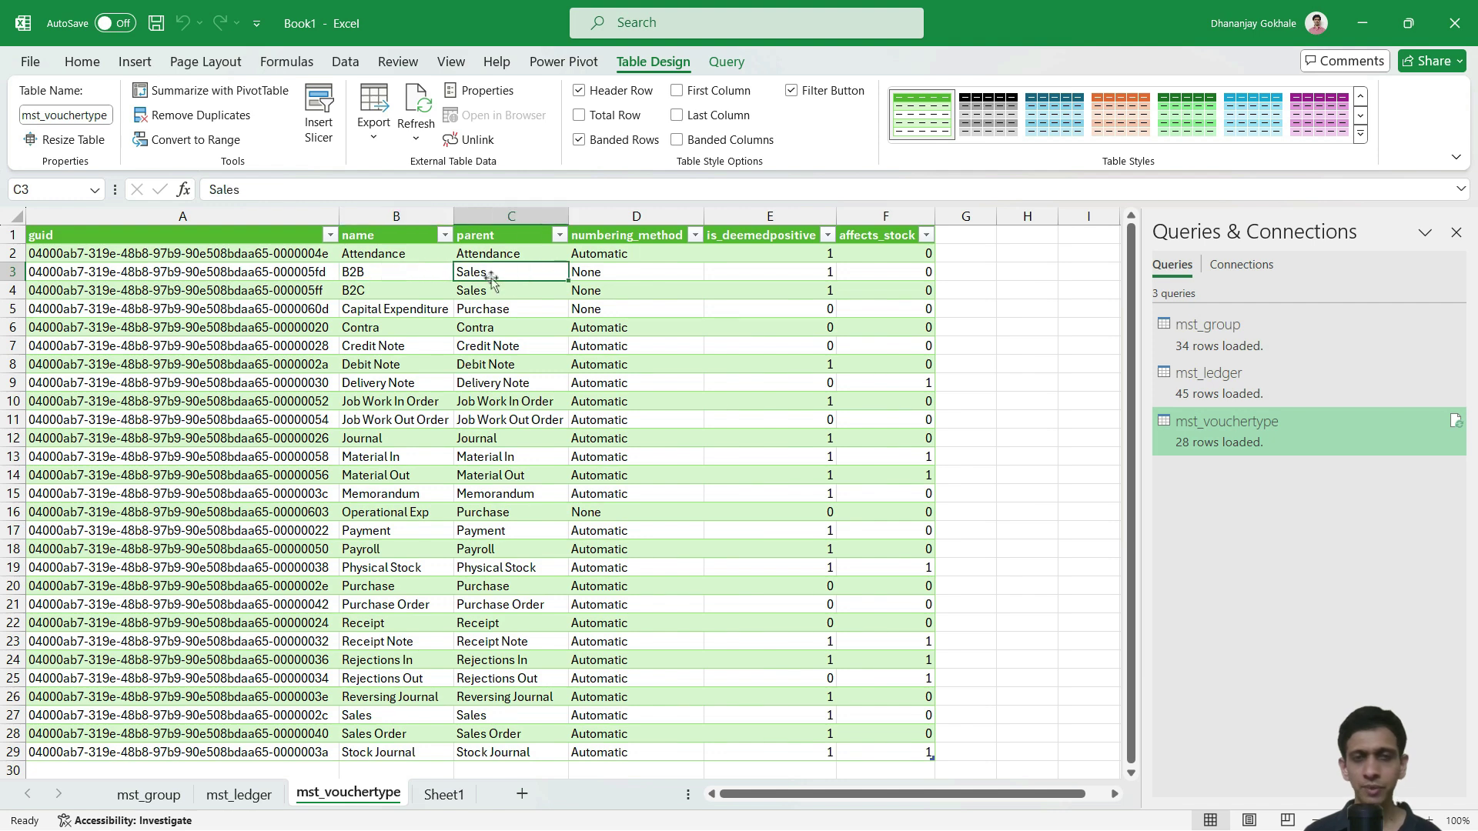
pyautogui.click(414, 271)
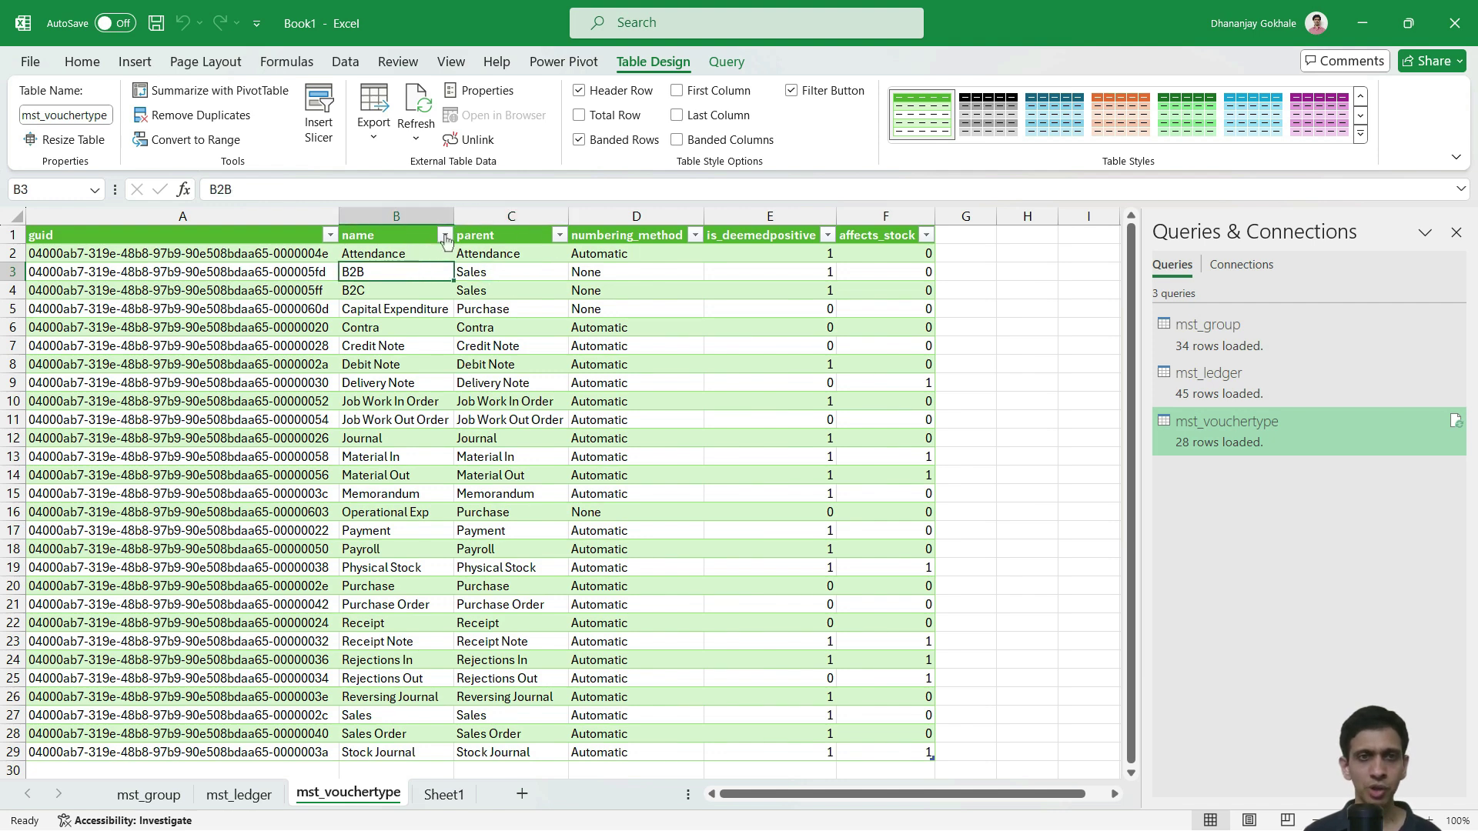
# View the filter values of the name column without applying any, and compare the B2B and B2C names with the parent column.
pyautogui.click(445, 236)
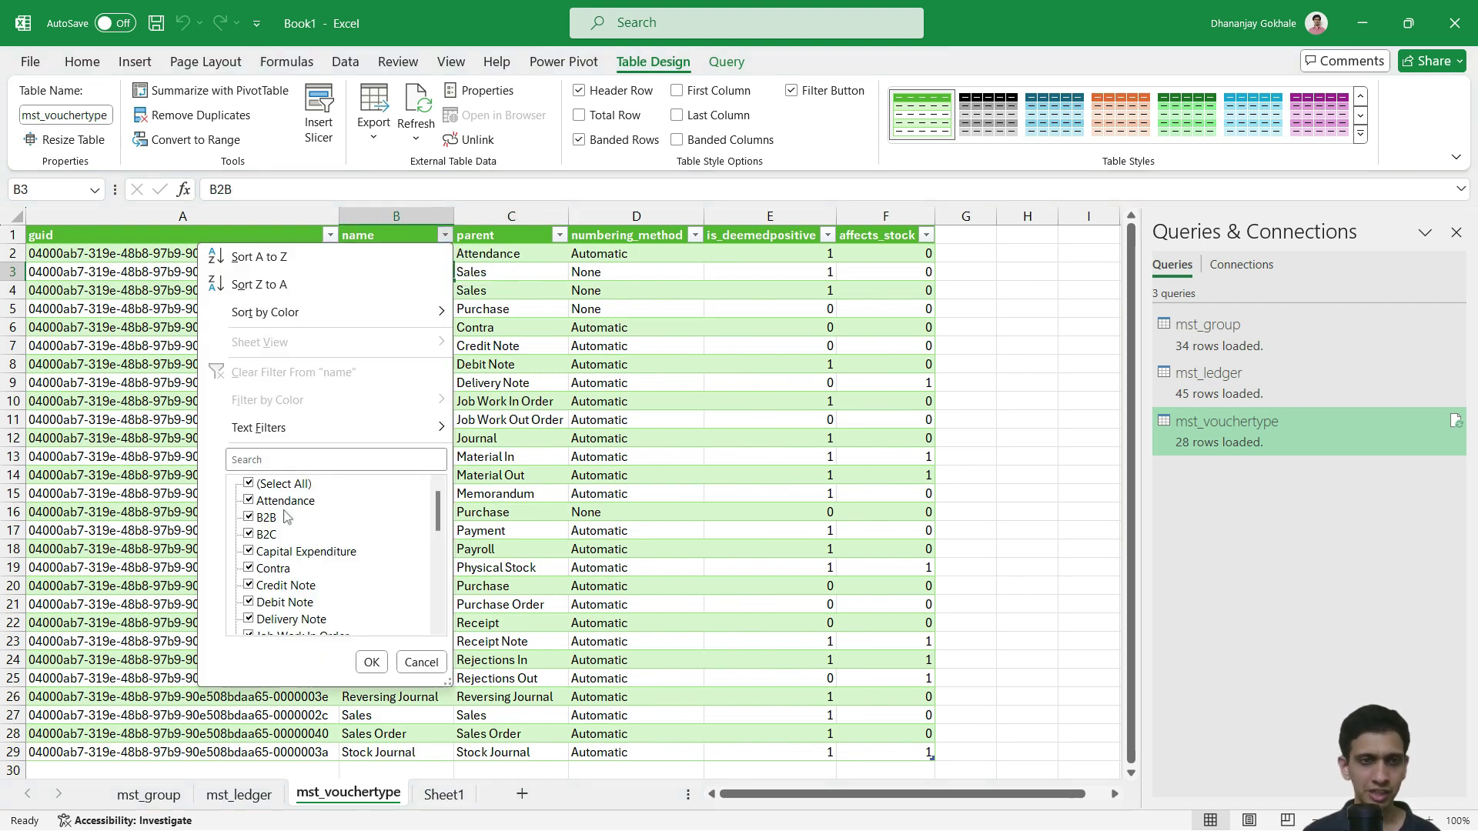
pyautogui.click(525, 326)
pyautogui.click(498, 255)
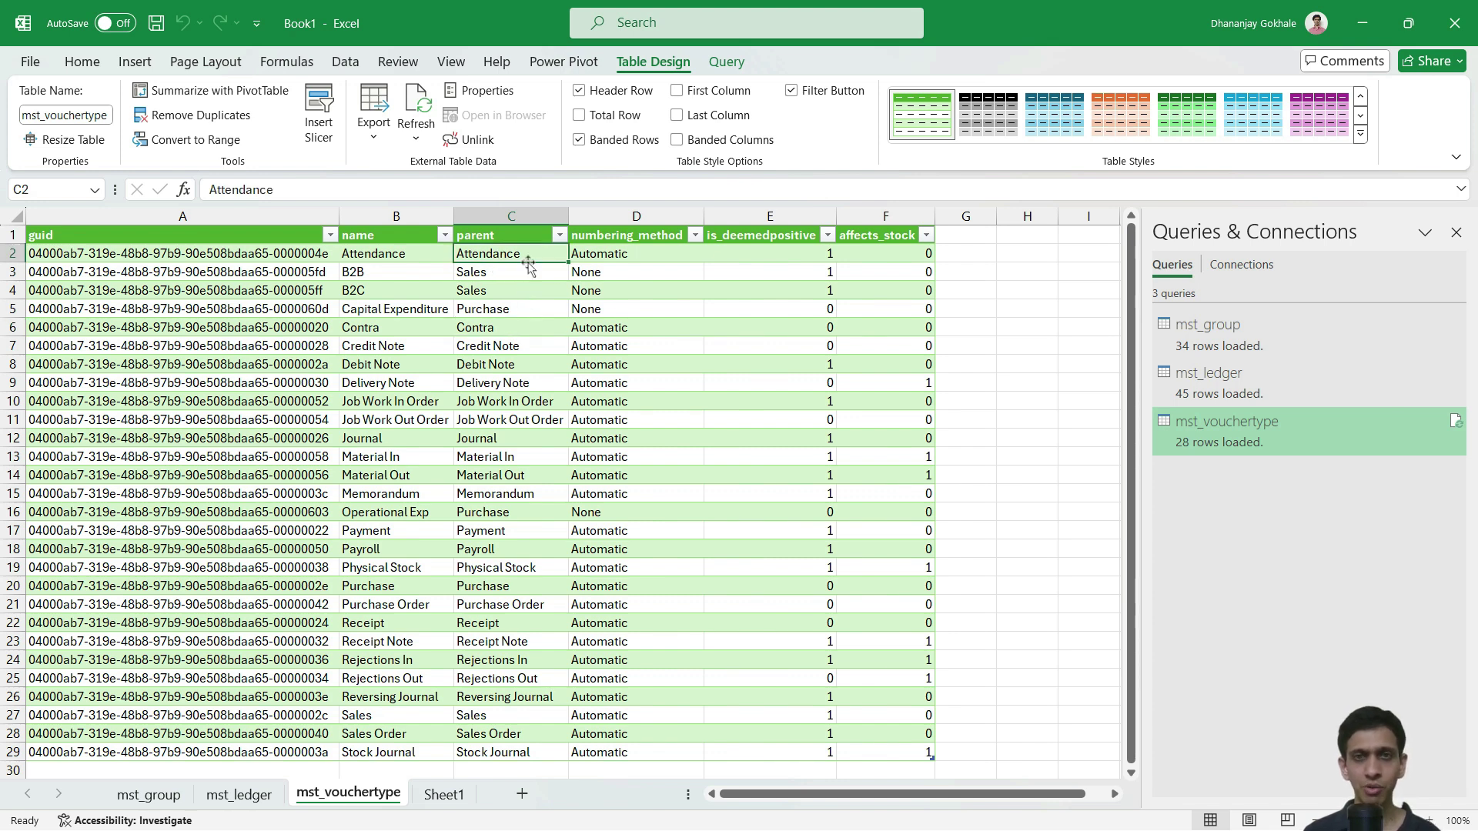
pyautogui.click(375, 275)
pyautogui.click(369, 295)
pyautogui.click(514, 251)
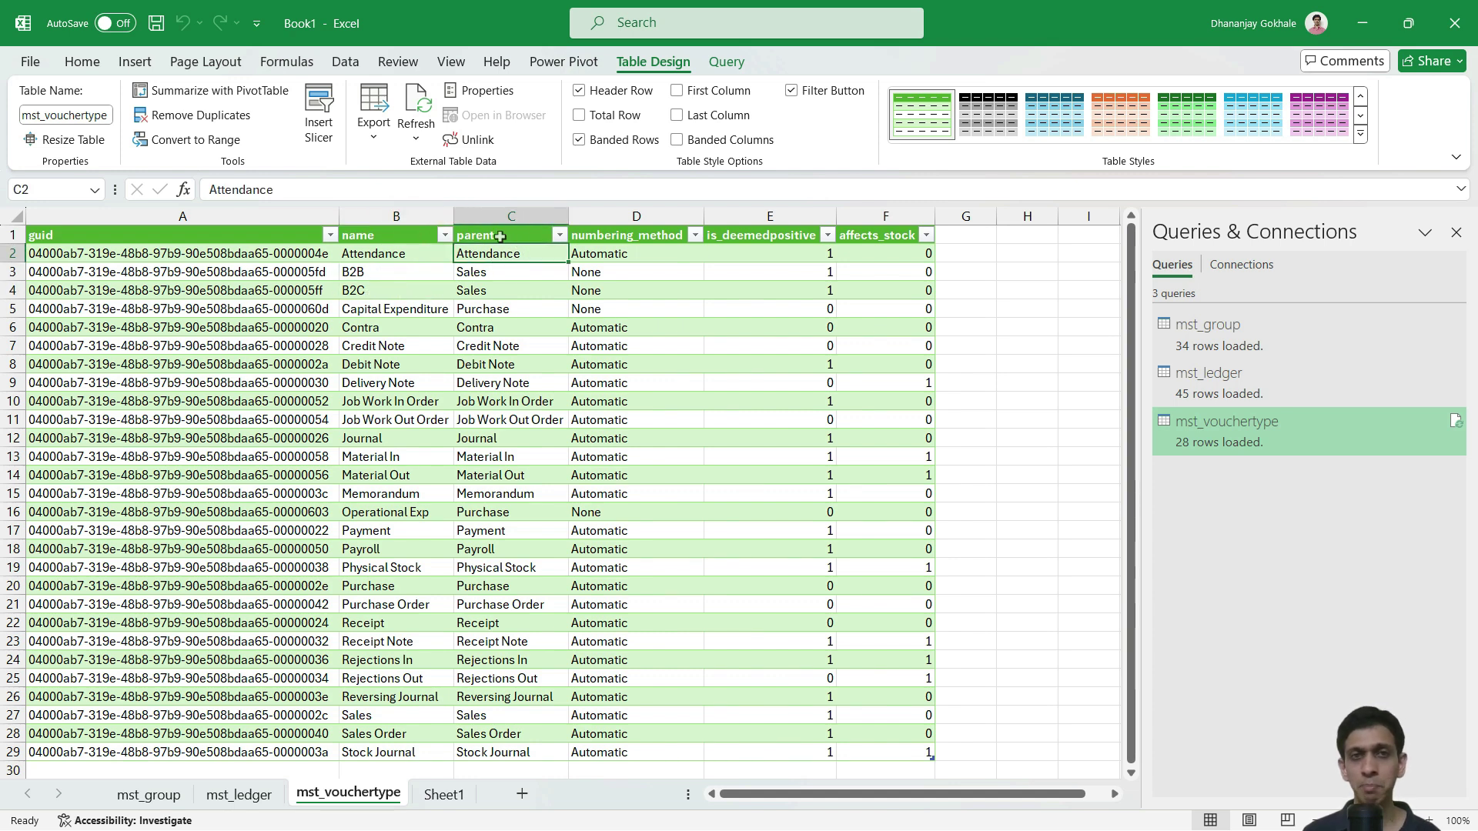
# Filter the parent column of mst_vouchertype to show only Sales.
pyautogui.click(500, 237)
pyautogui.click(559, 235)
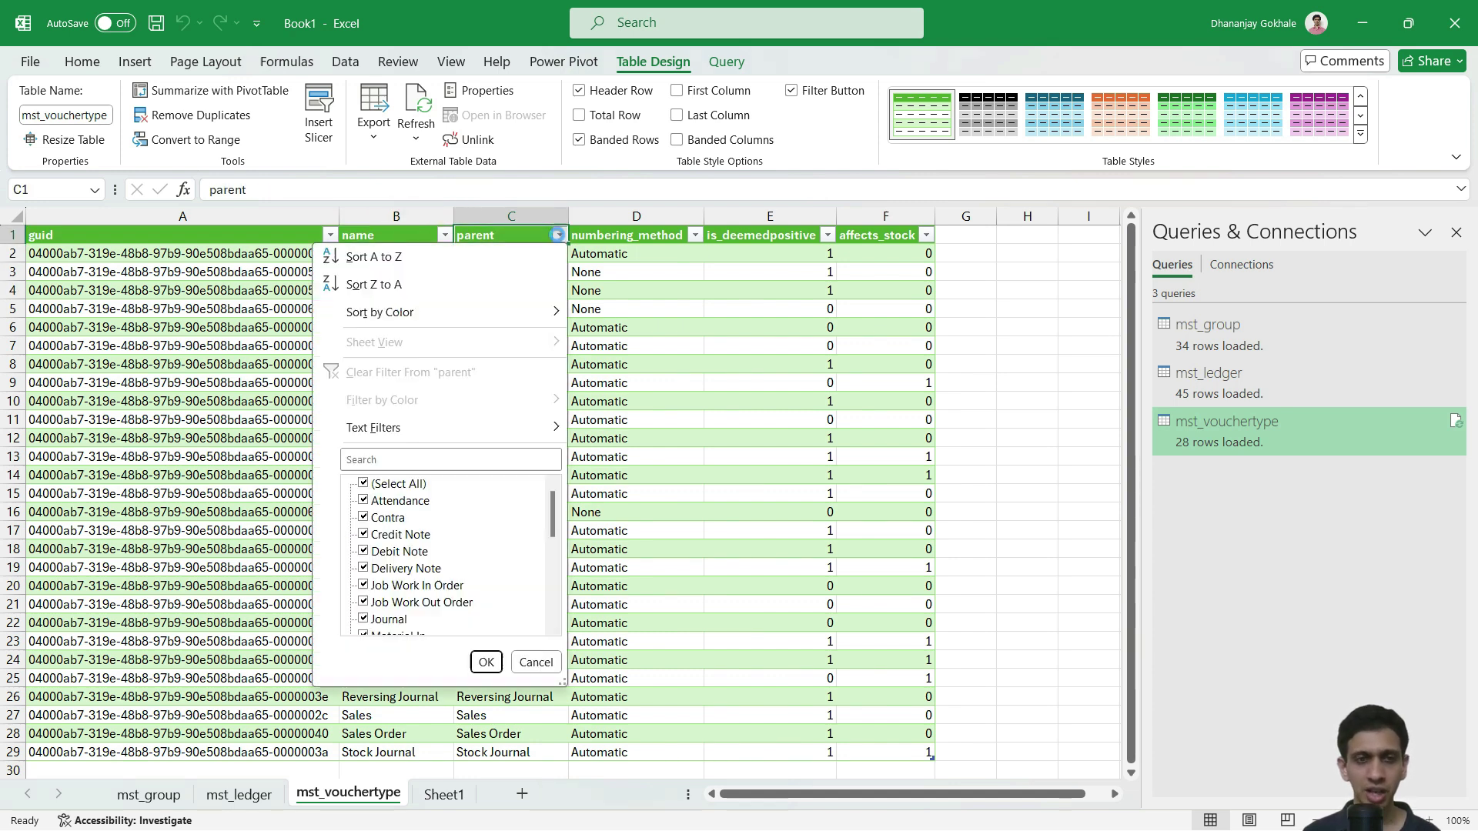
pyautogui.click(385, 485)
pyautogui.scroll(-5, 398, 587)
pyautogui.click(385, 602)
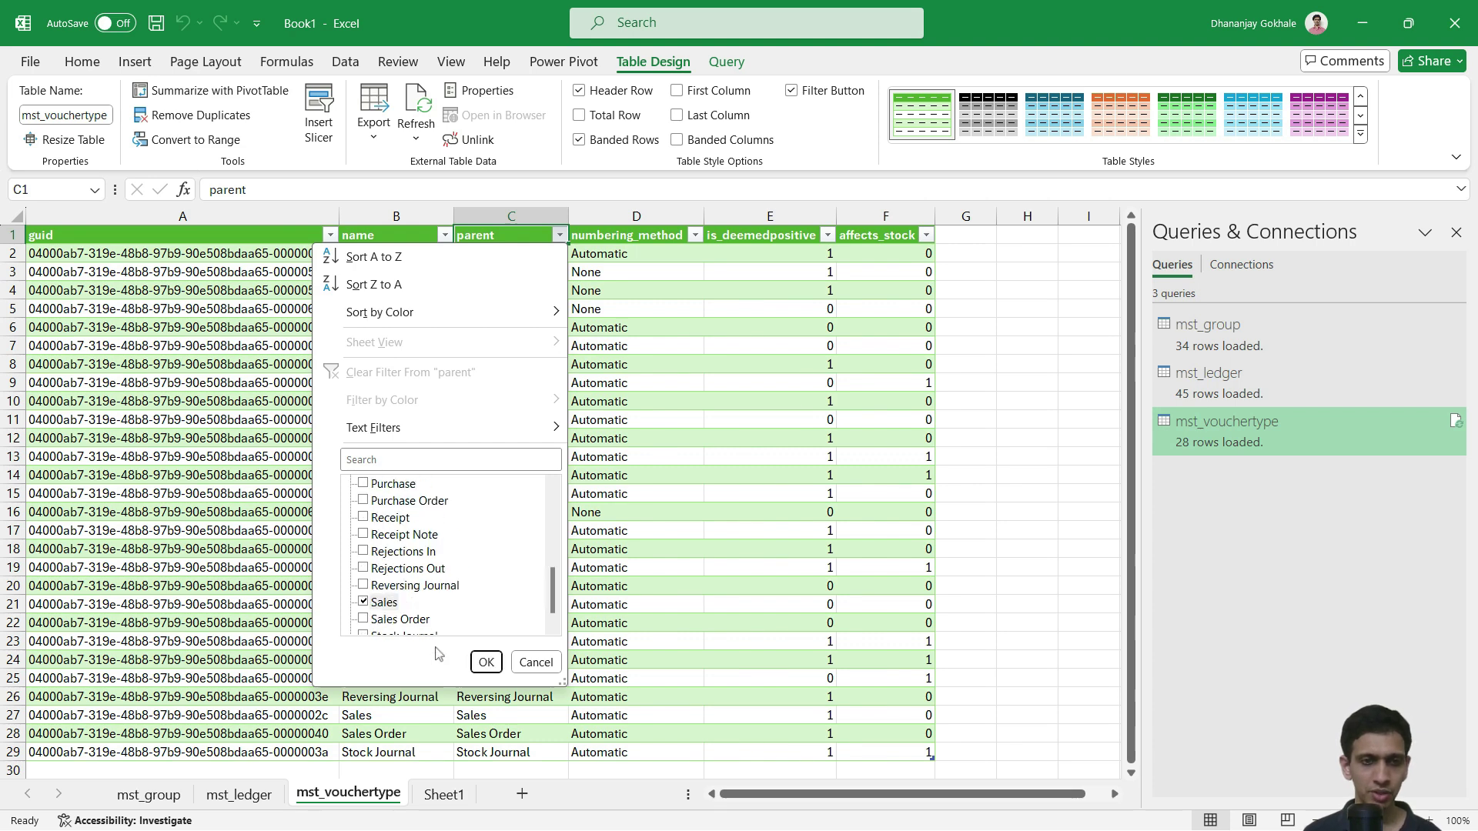
pyautogui.click(486, 662)
# Compare the name and parent columns of the filtered B2B, B2C and Sales rows.
pyautogui.moveTo(379, 255); pyautogui.dragTo(379, 291)
pyautogui.click(385, 270)
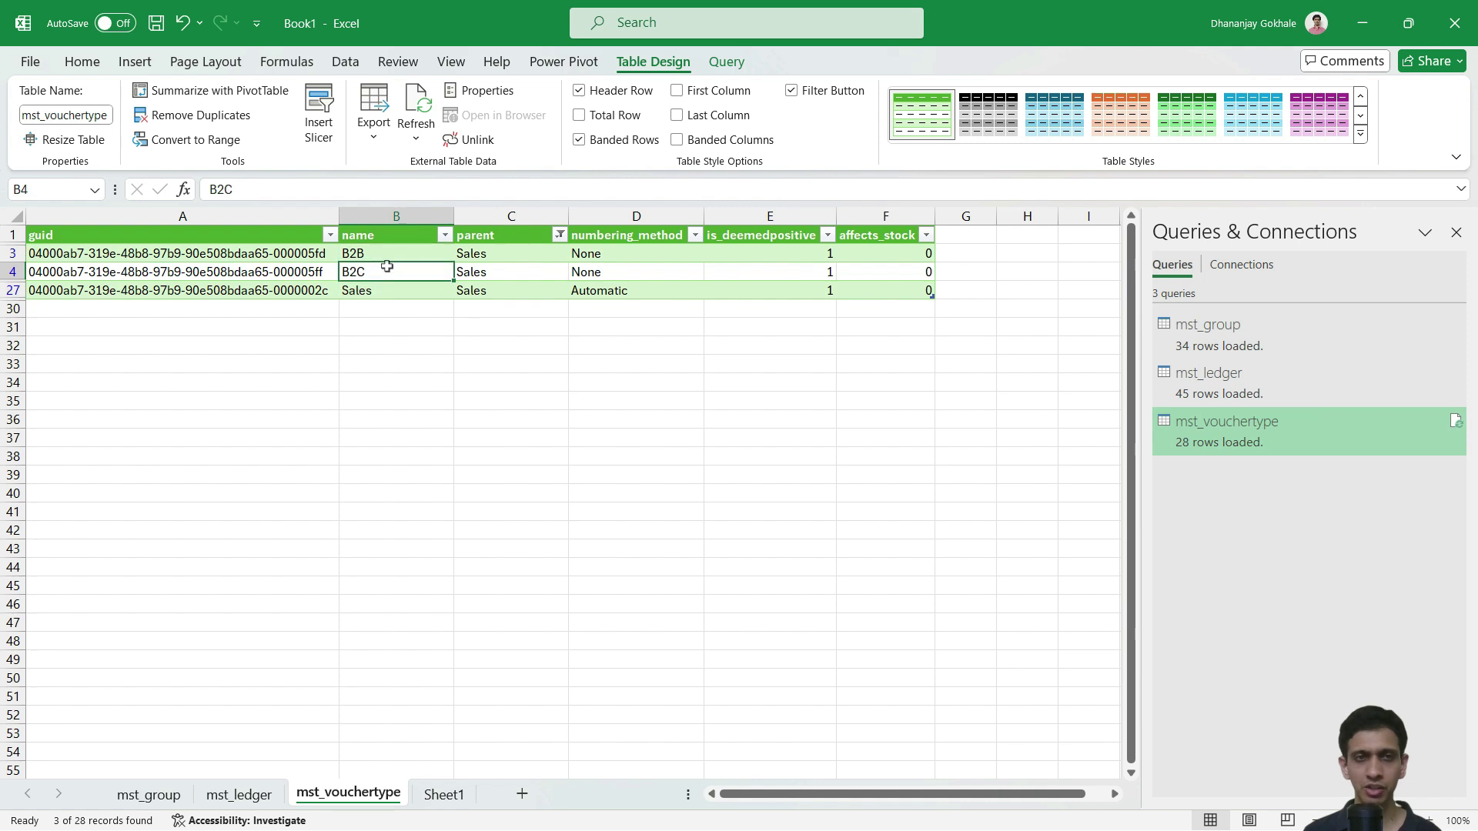
pyautogui.moveTo(378, 251); pyautogui.dragTo(374, 276)
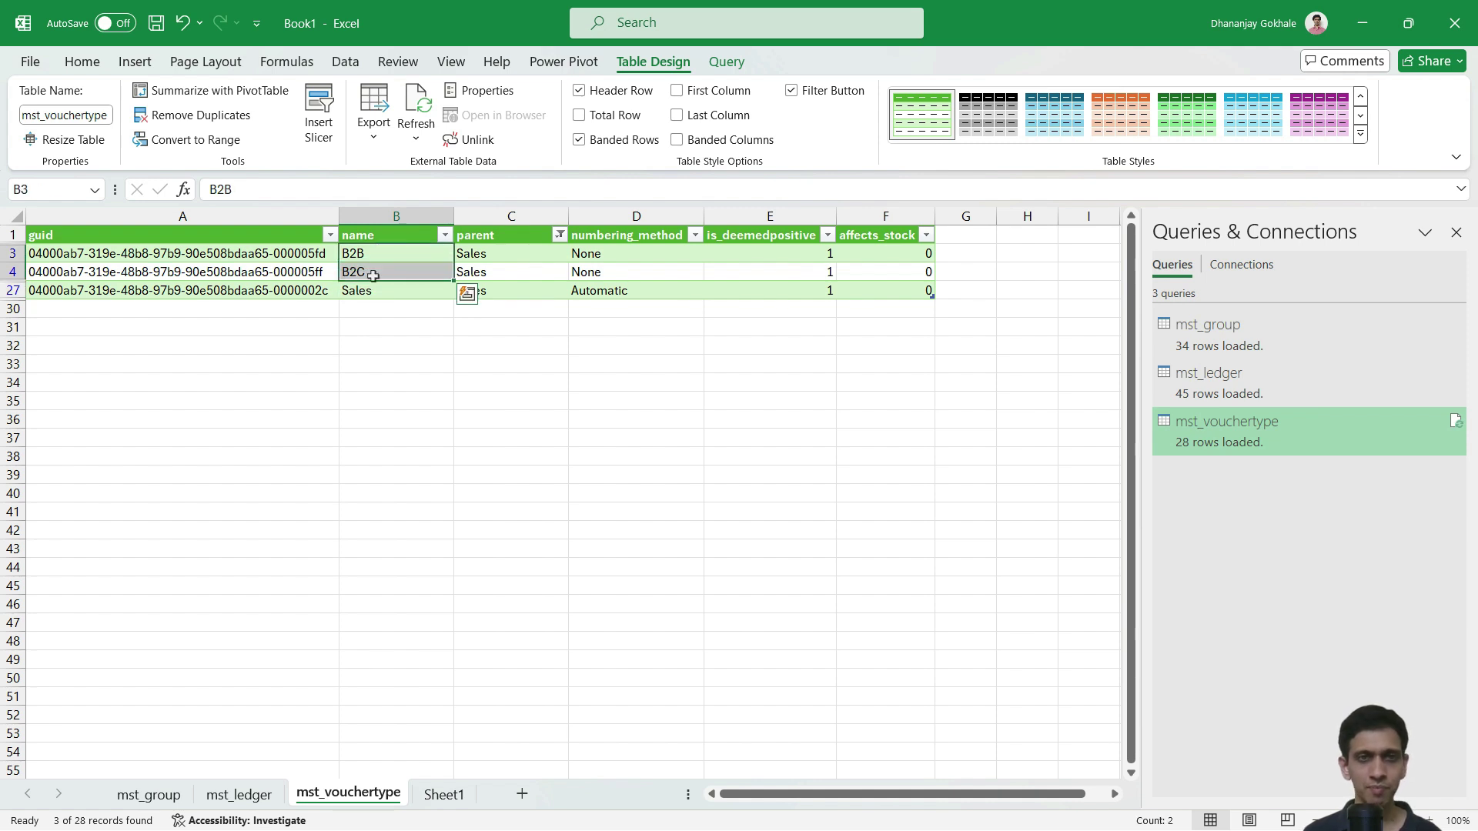
pyautogui.click(522, 257)
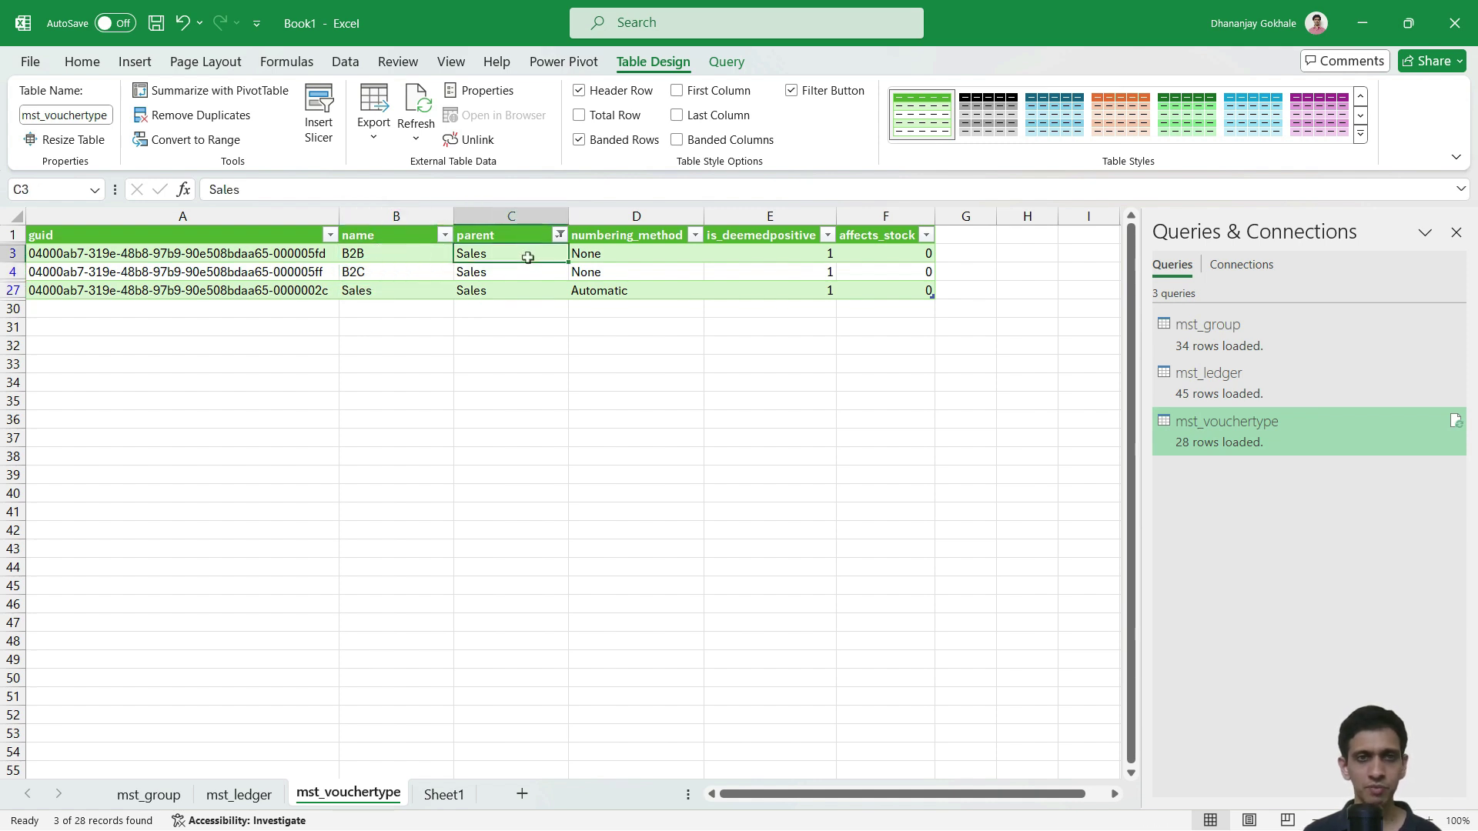
pyautogui.click(373, 293)
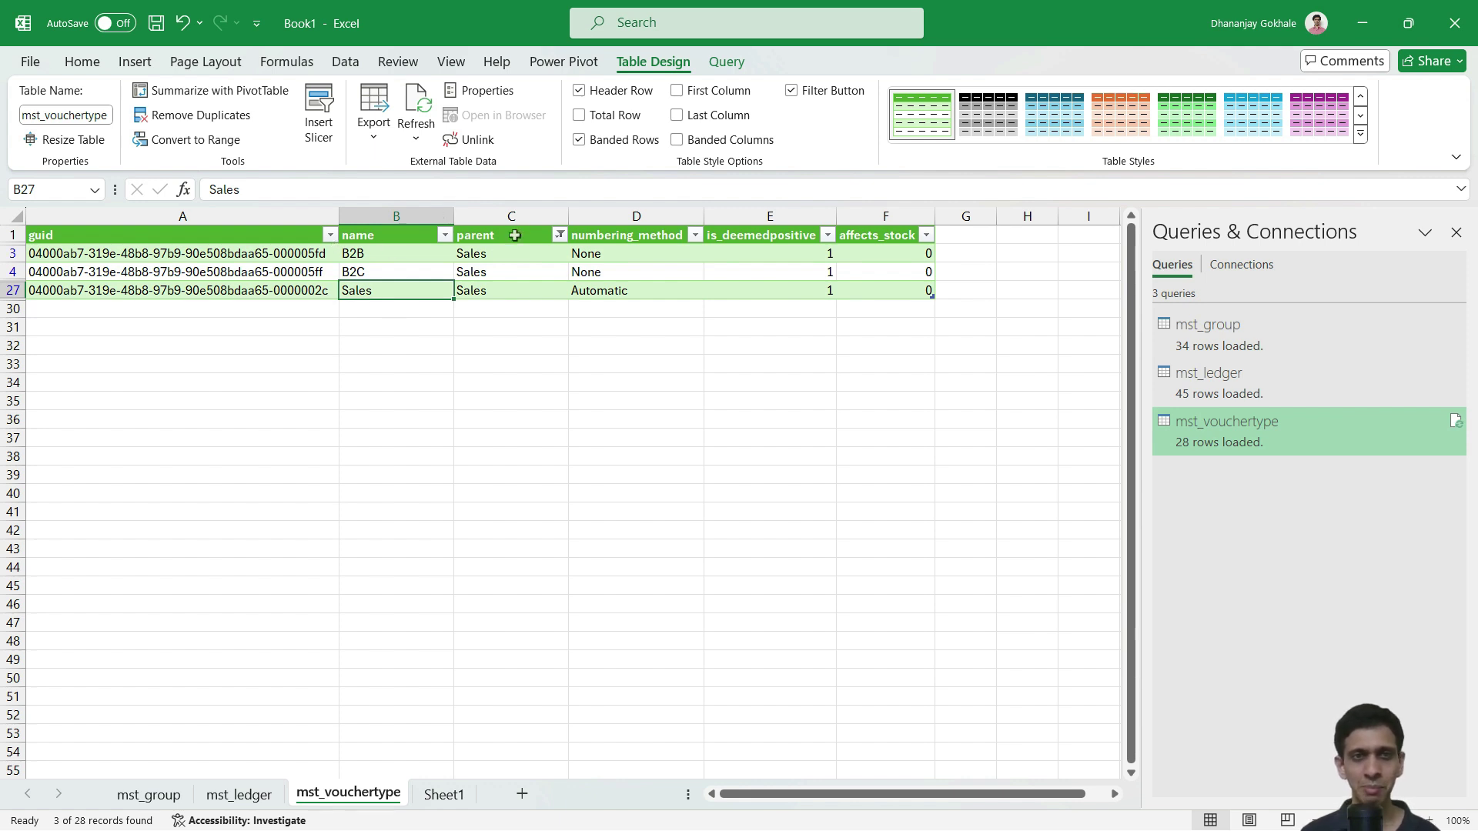
pyautogui.click(366, 238)
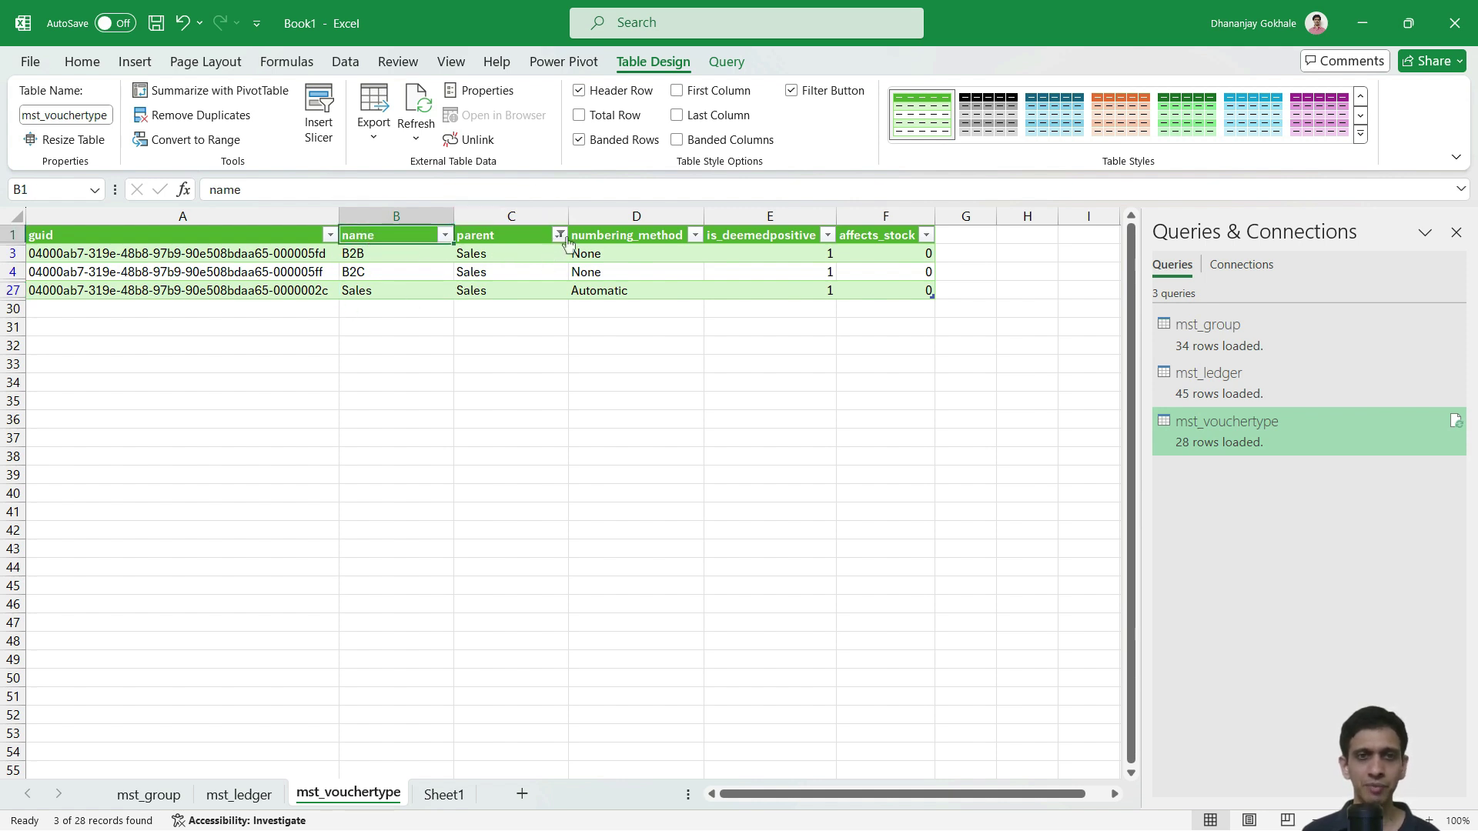
pyautogui.click(489, 272)
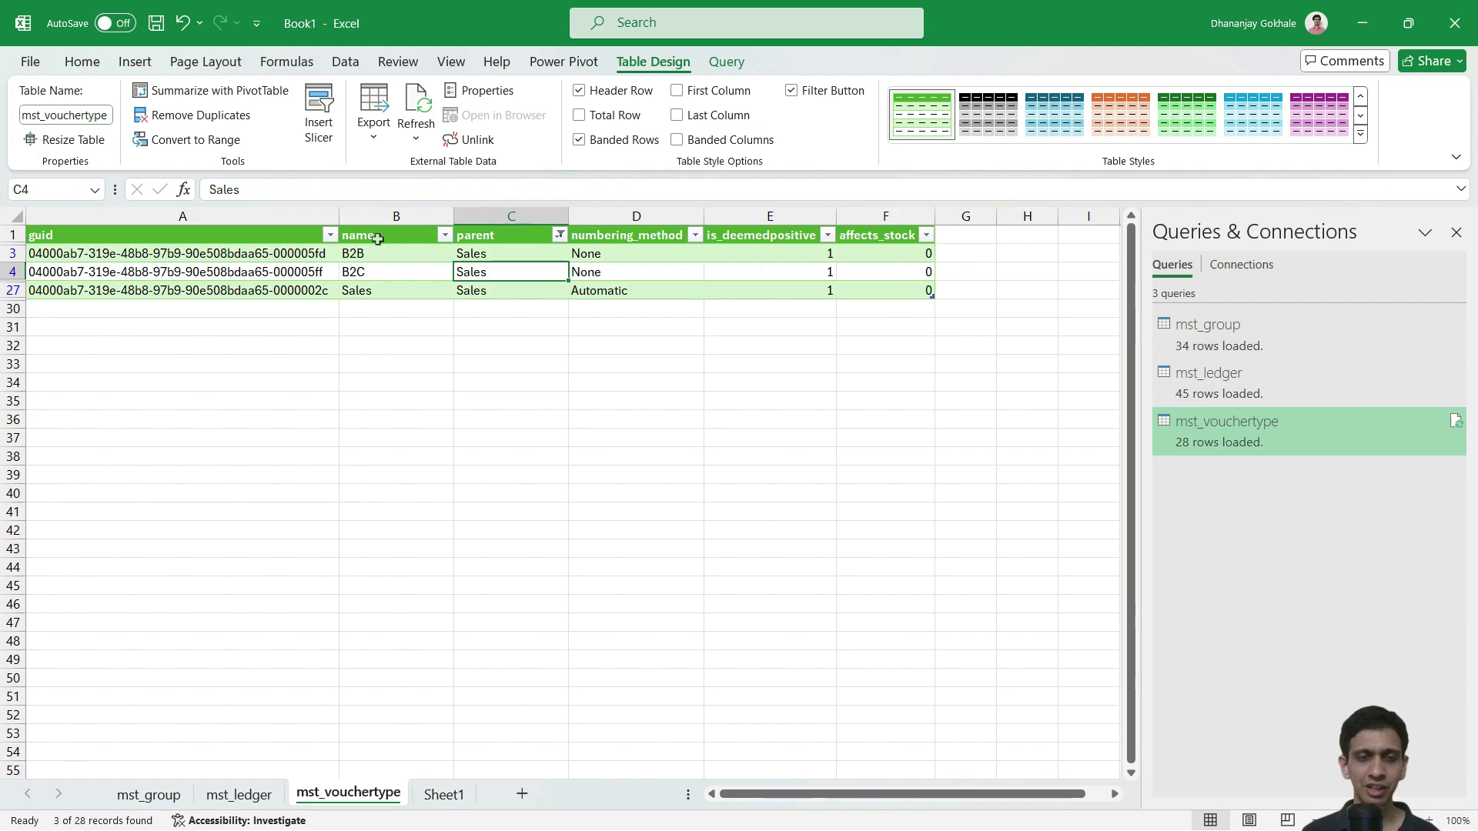
pyautogui.click(379, 241)
# Switch to TallyPrime, highlight Sales under Types of Vouchers in the Statistics report, and return to the B2B name cell in Excel.
pyautogui.hotkey('alt', 'Tab')
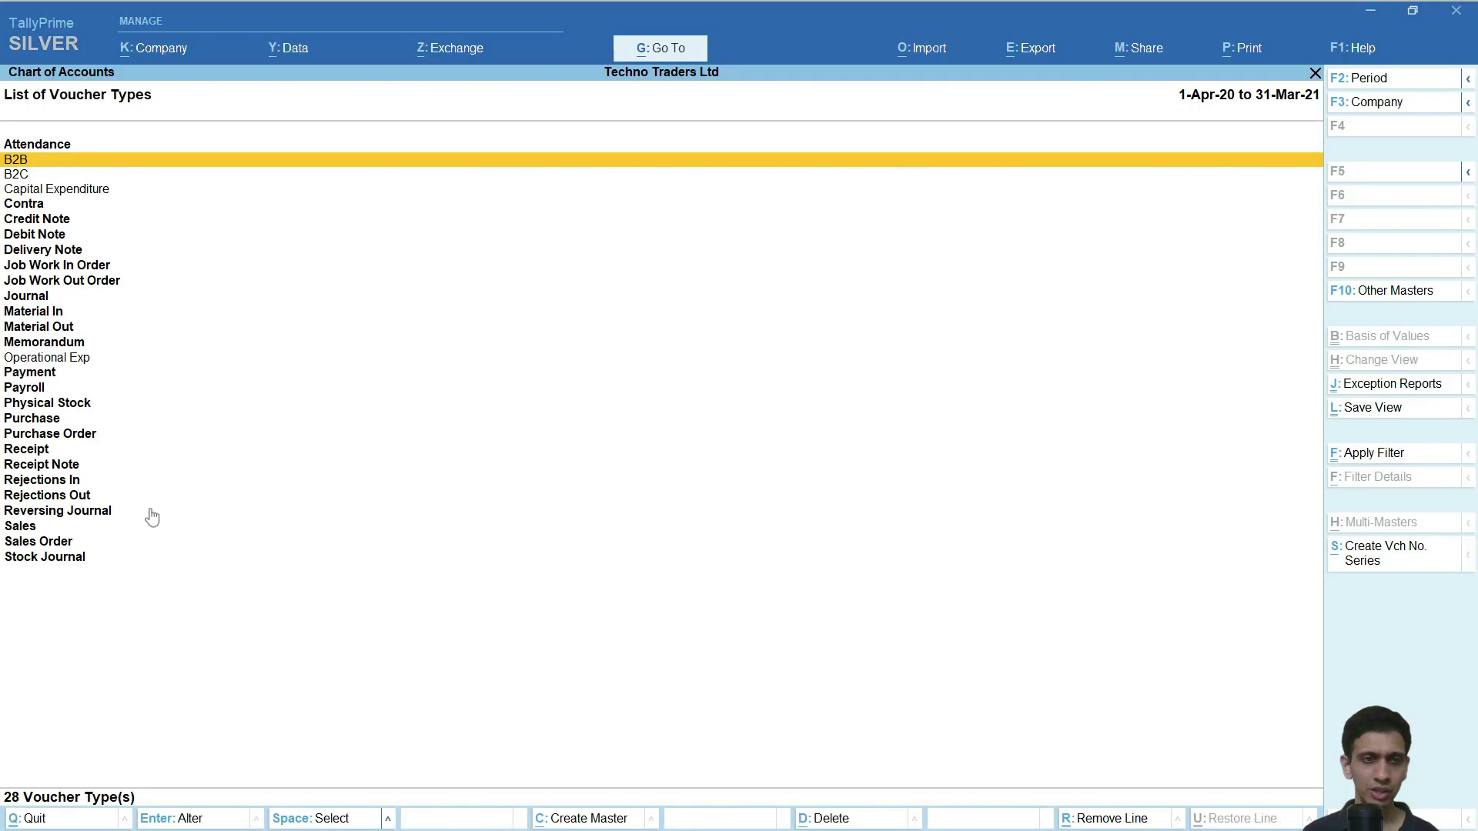
pyautogui.press('Escape')
pyautogui.click(218, 533)
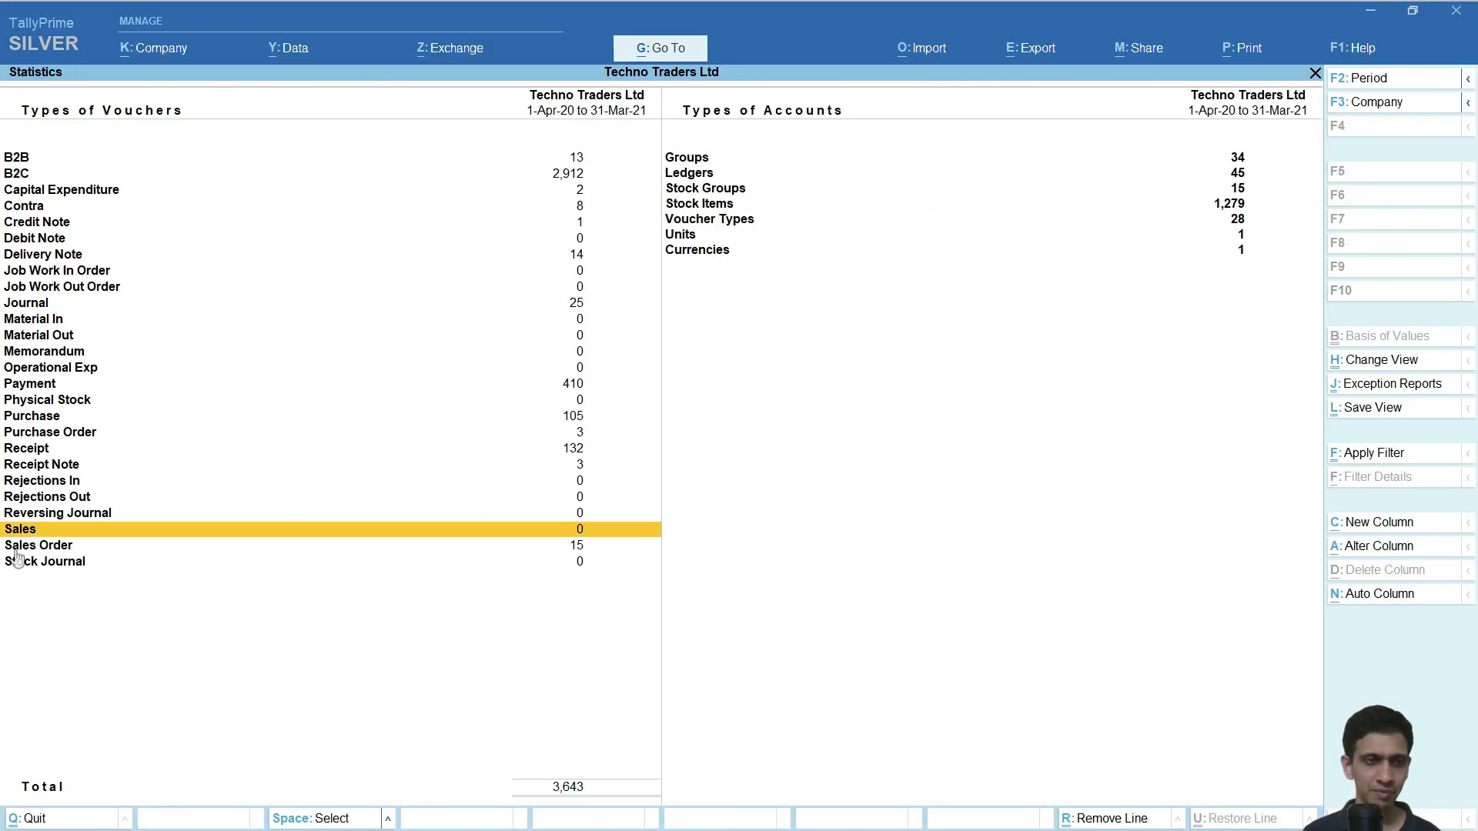
pyautogui.hotkey('alt', 'Tab')
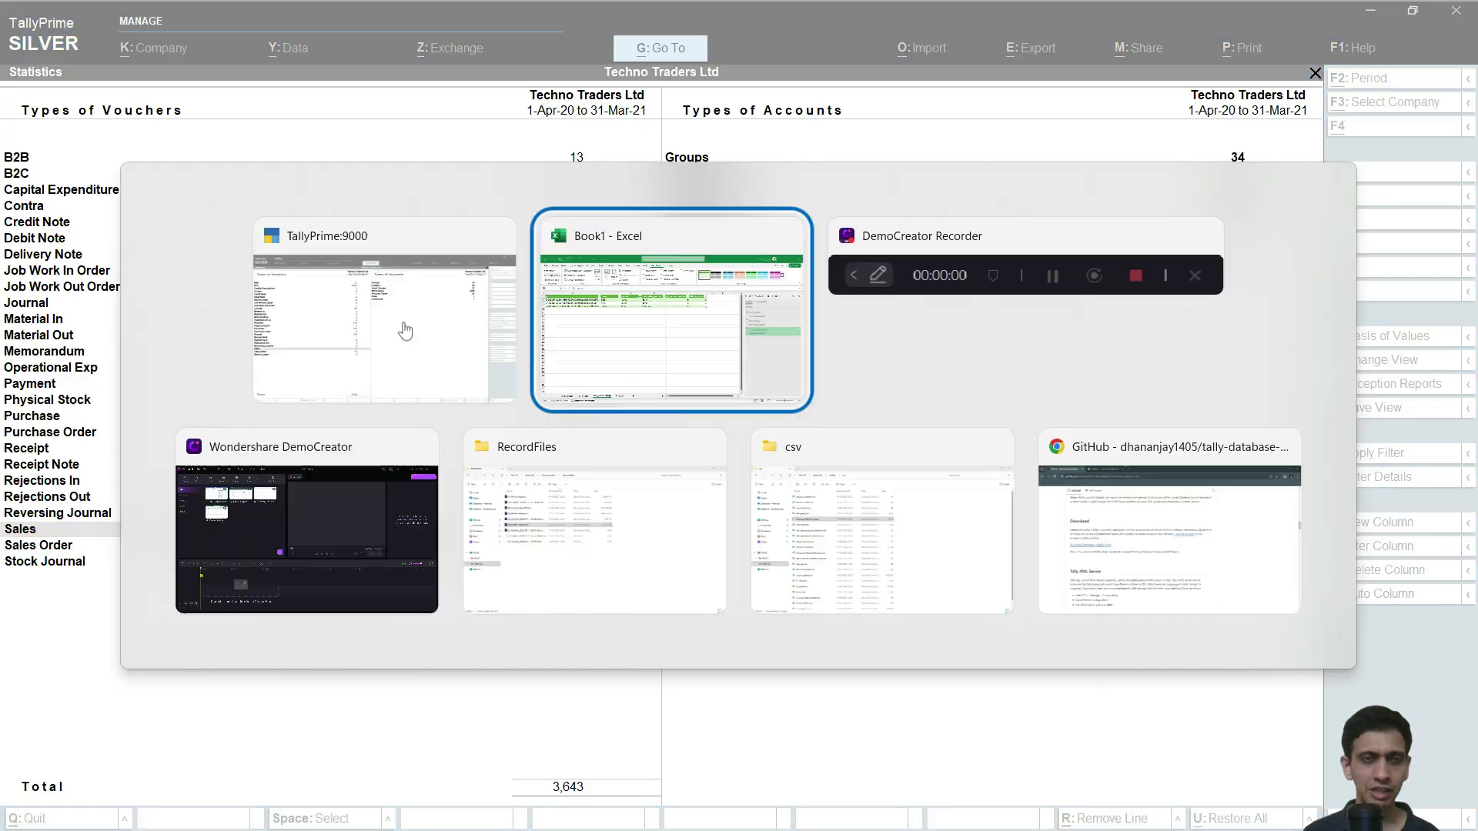
pyautogui.click(358, 252)
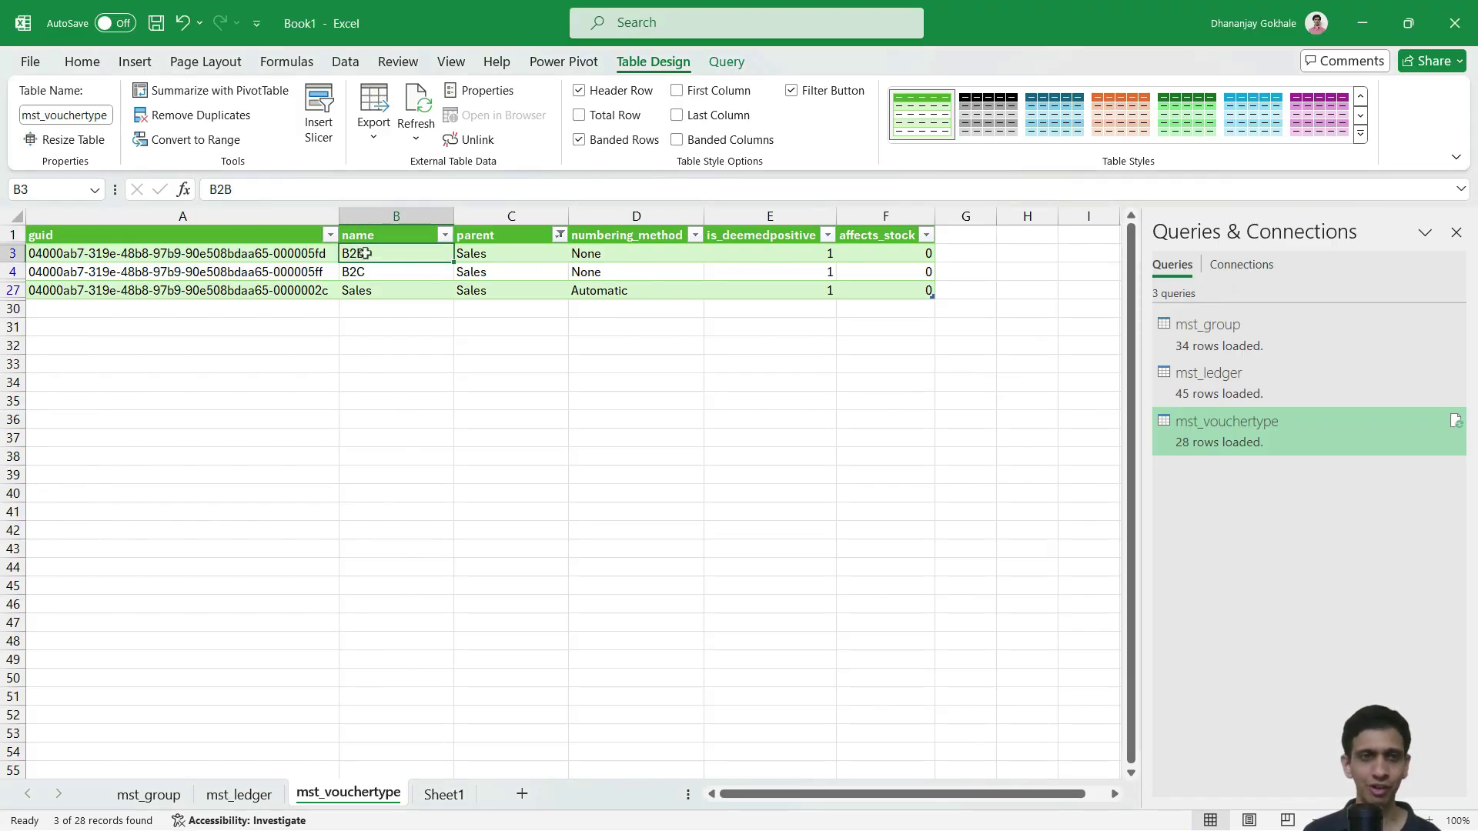
# Switch to TallyPrime and drill down from B2B in the Statistics report to the Infosys Ltd voucher dated 6-Jan-21.
pyautogui.hotkey('alt', 'Tab')
pyautogui.press('Home')
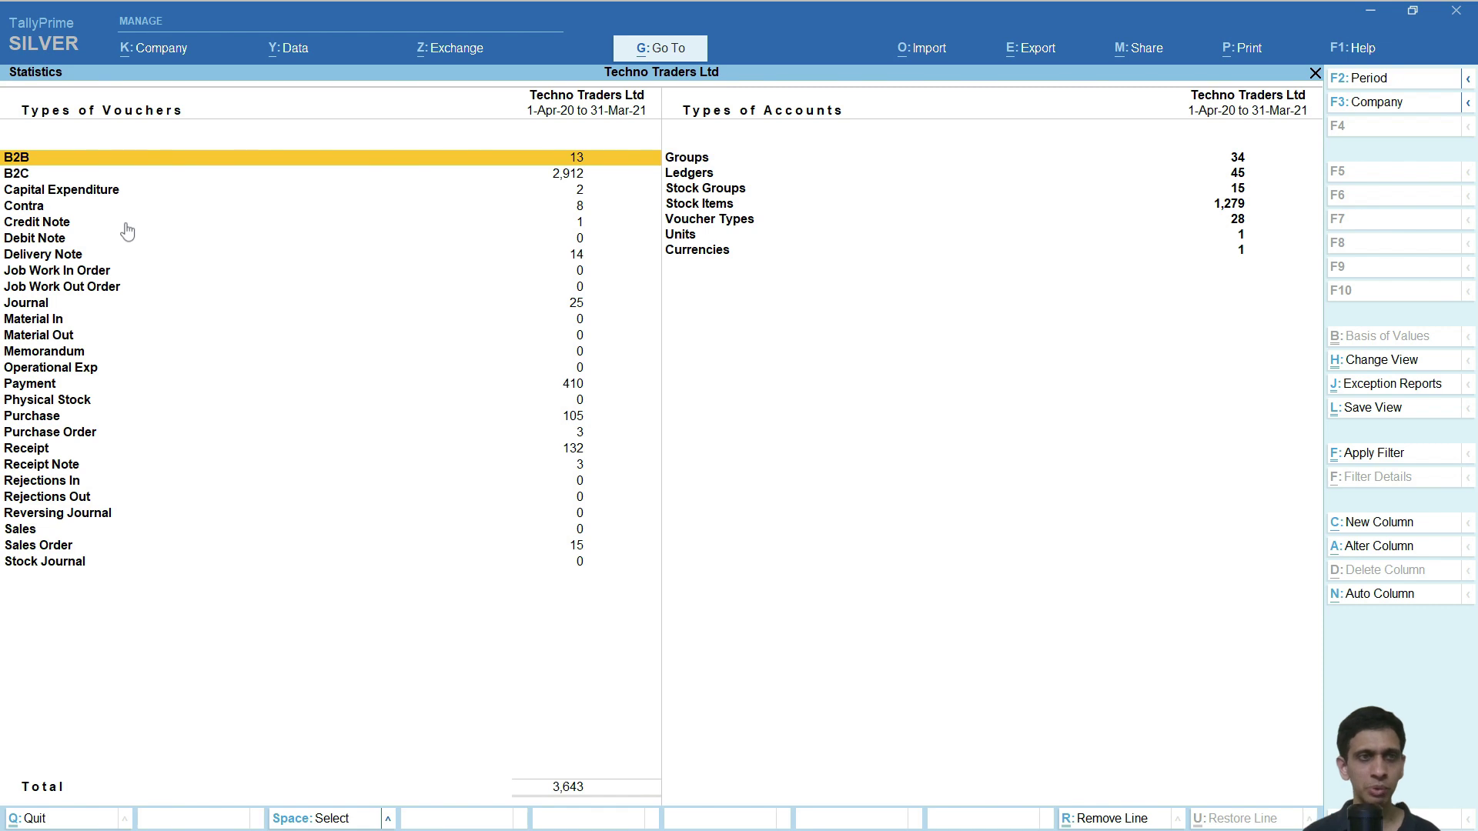
pyautogui.press('Down')
pyautogui.press('Up')
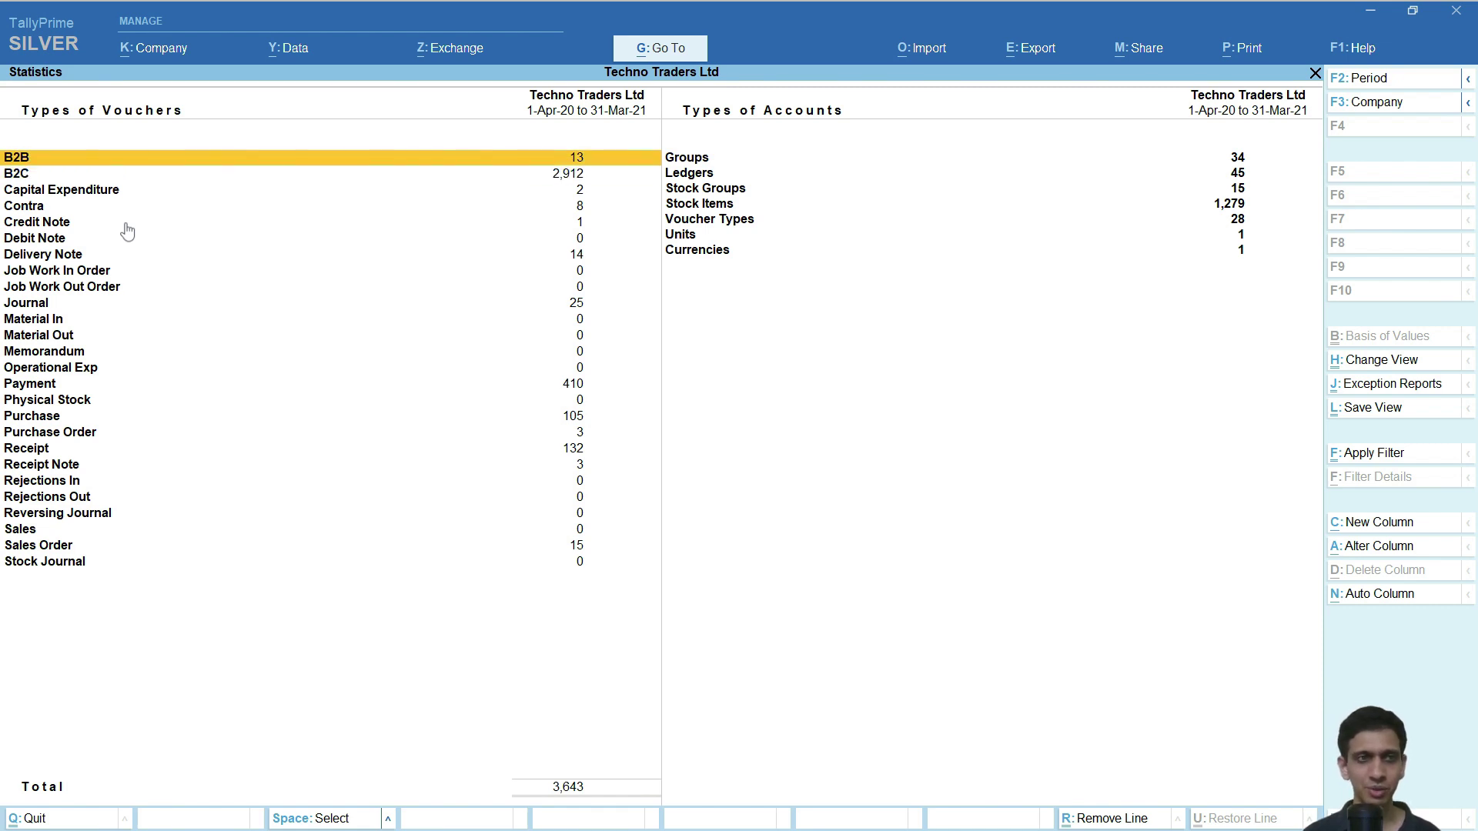
pyautogui.press('Return')
pyautogui.press('Up')
pyautogui.press('Up')
pyautogui.press('Return')
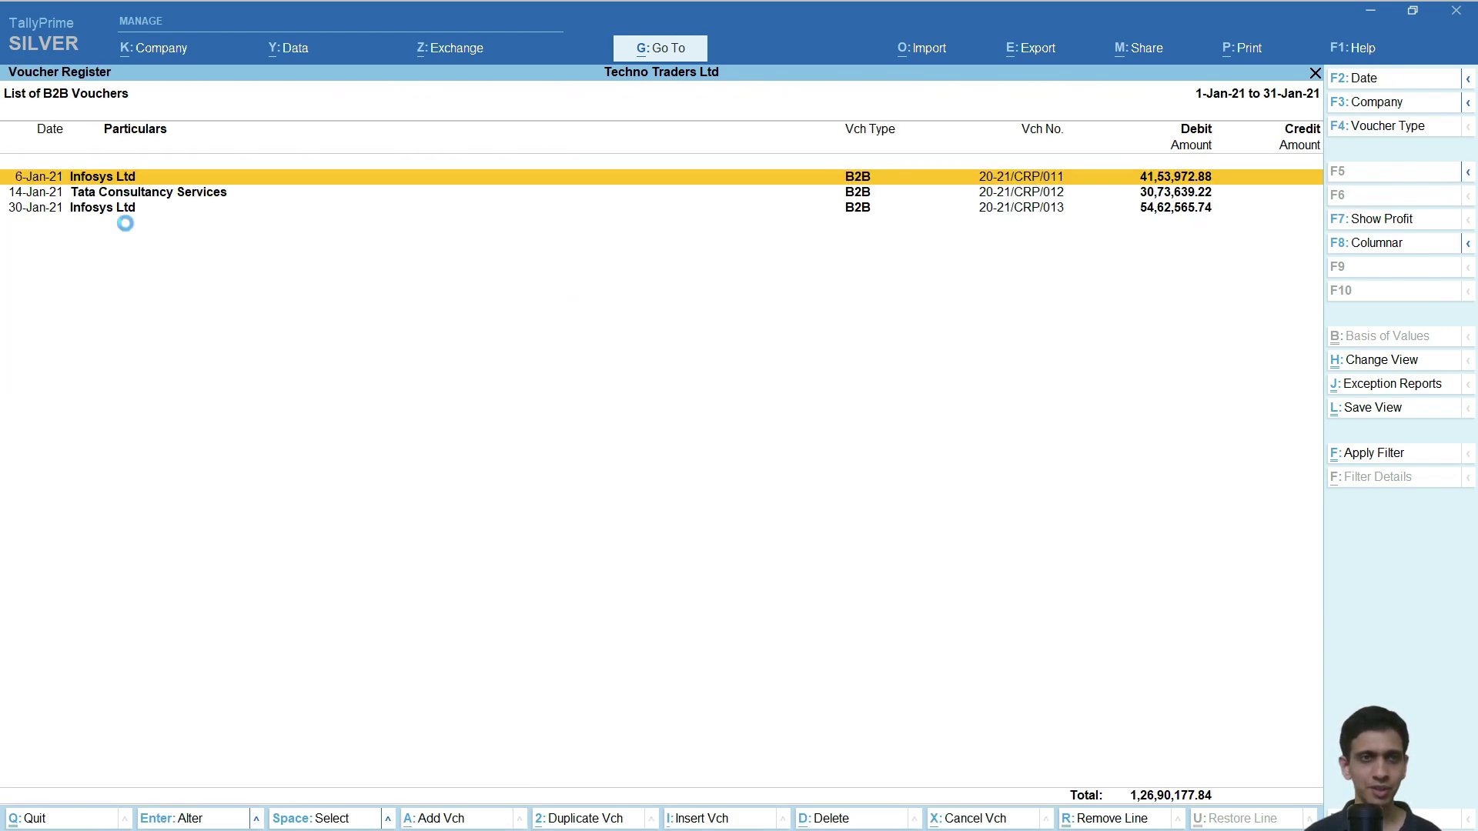
pyautogui.press('Return')
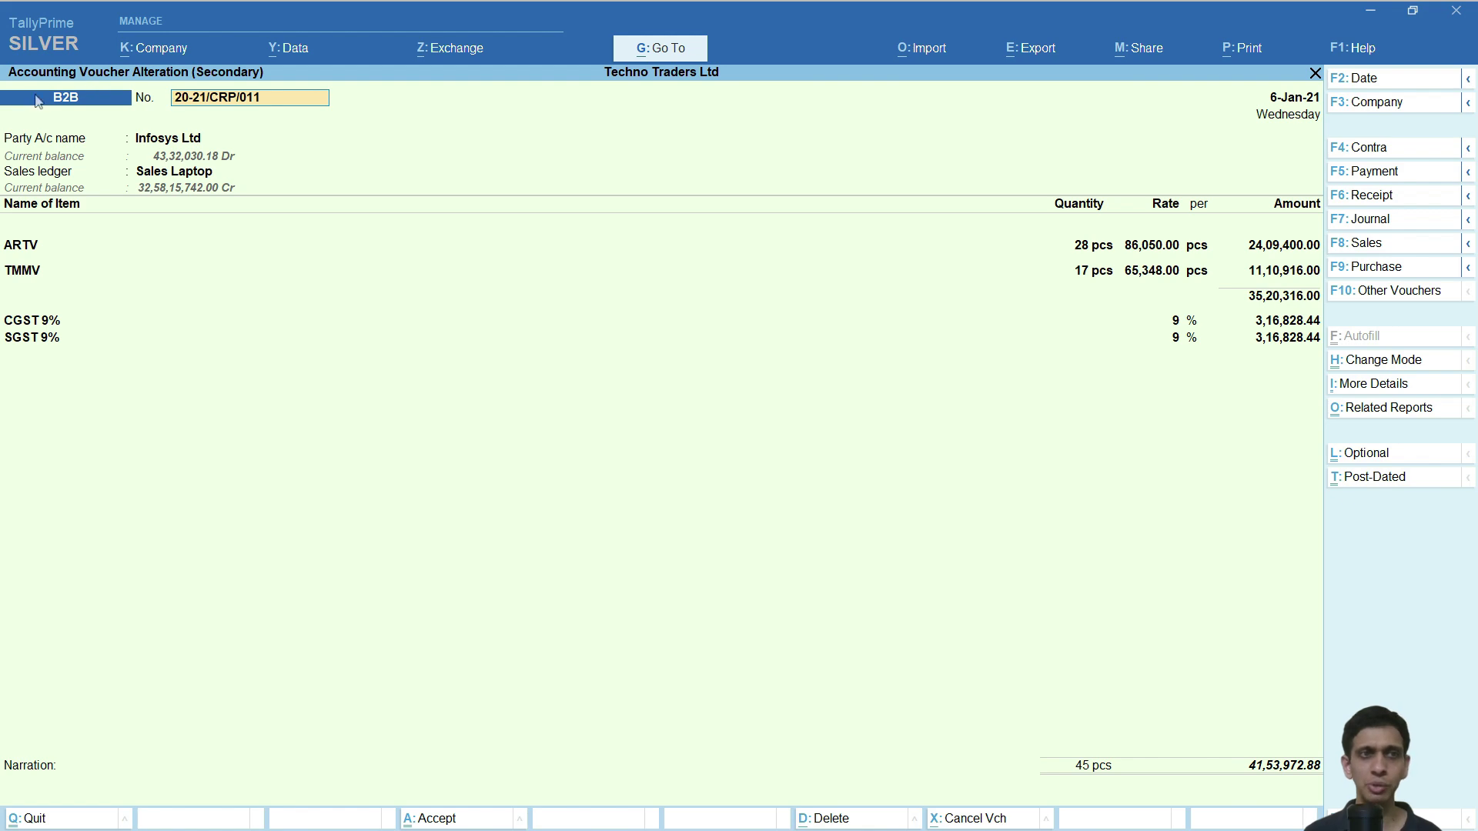
# Quit the B2B voucher without changes, leave its voucher register, and switch back to the mst_vouchertype sheet in Excel.
pyautogui.press('Escape')
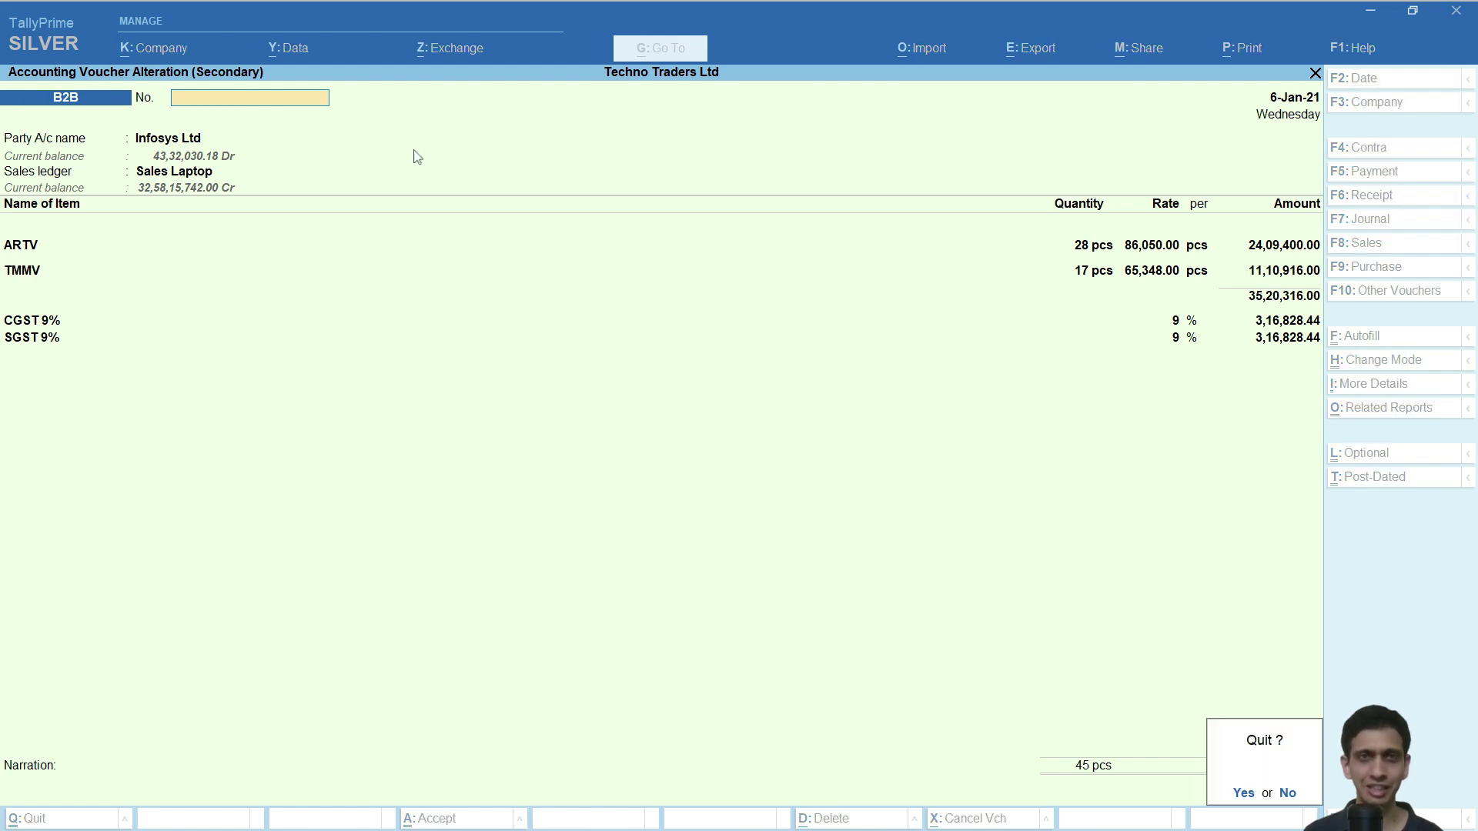
pyautogui.press('y')
pyautogui.press('Escape')
pyautogui.press('Escape')
pyautogui.hotkey('alt', 'Tab')
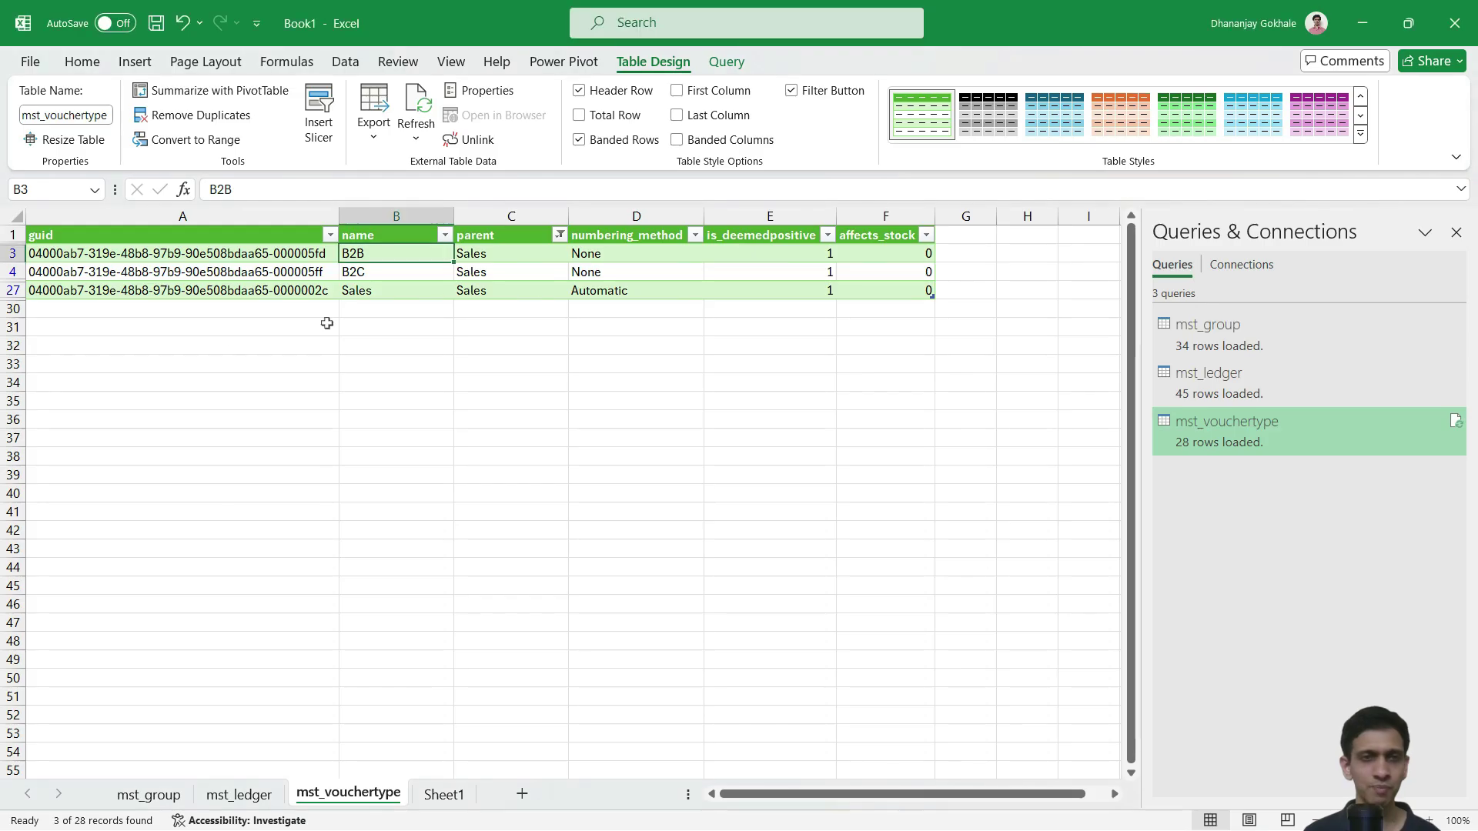
# Clear the filter from the parent column of the mst_vouchertype table.
pyautogui.click(496, 269)
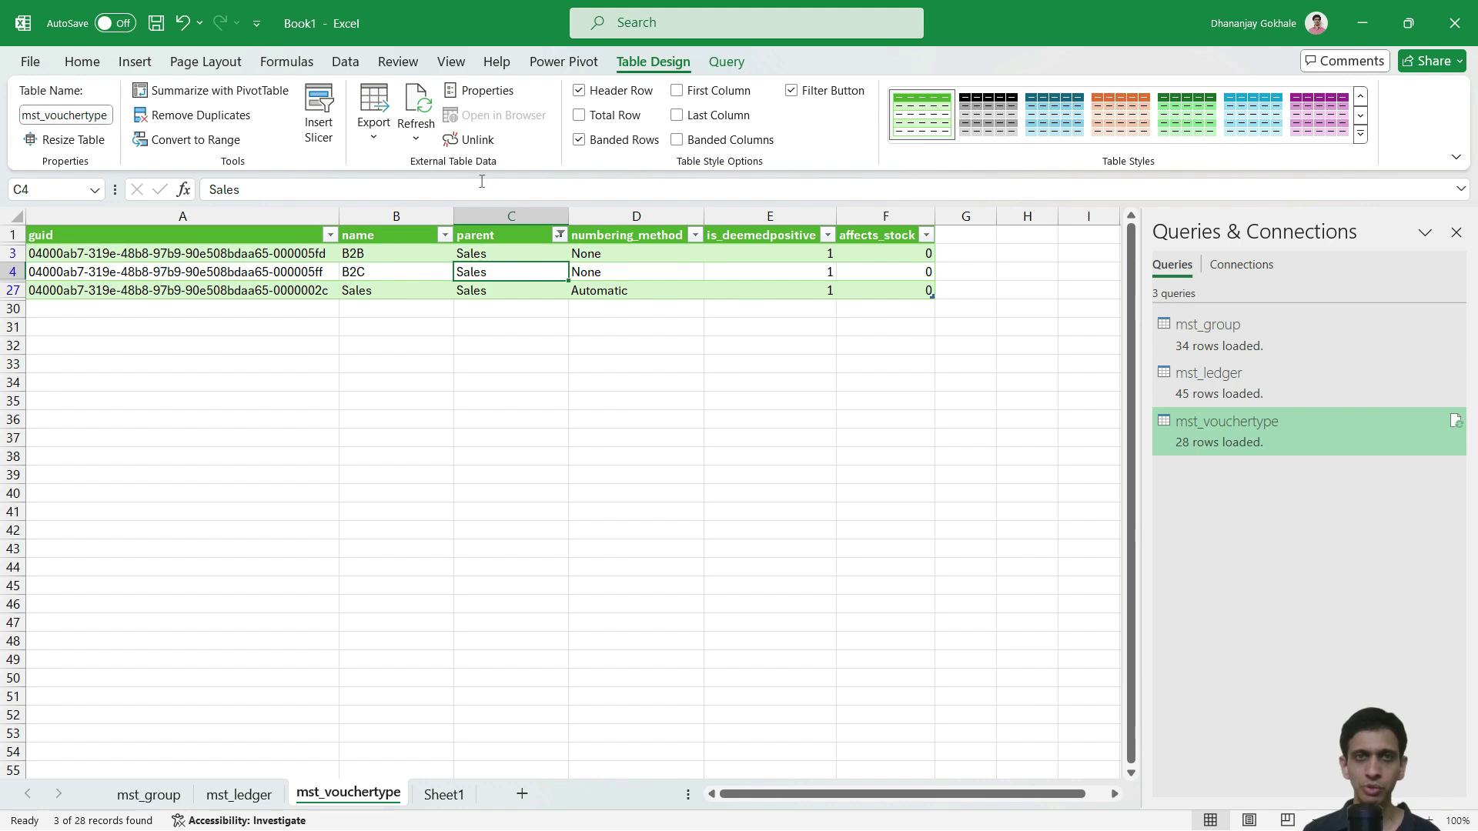
pyautogui.click(559, 235)
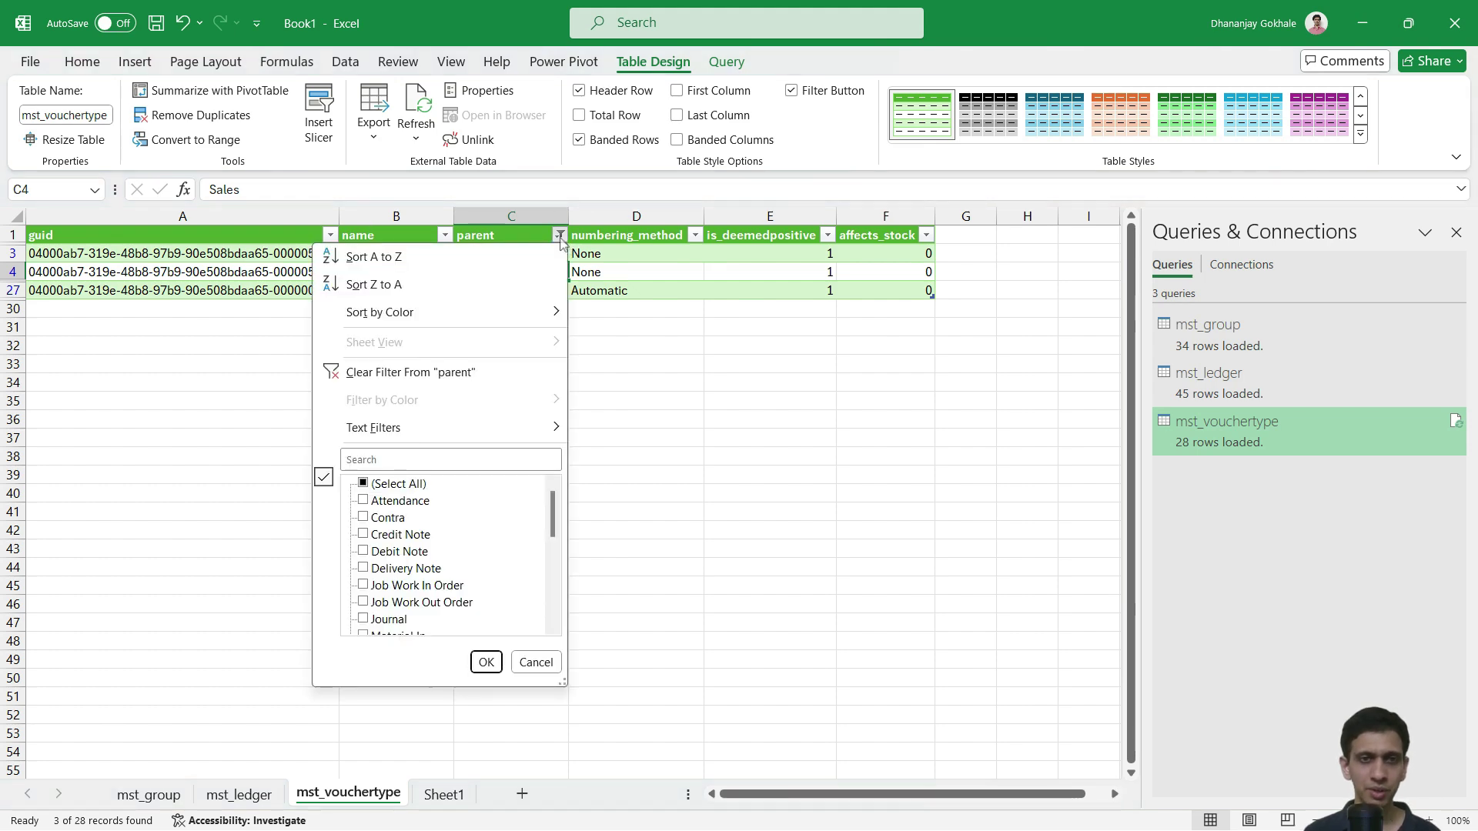
pyautogui.click(416, 374)
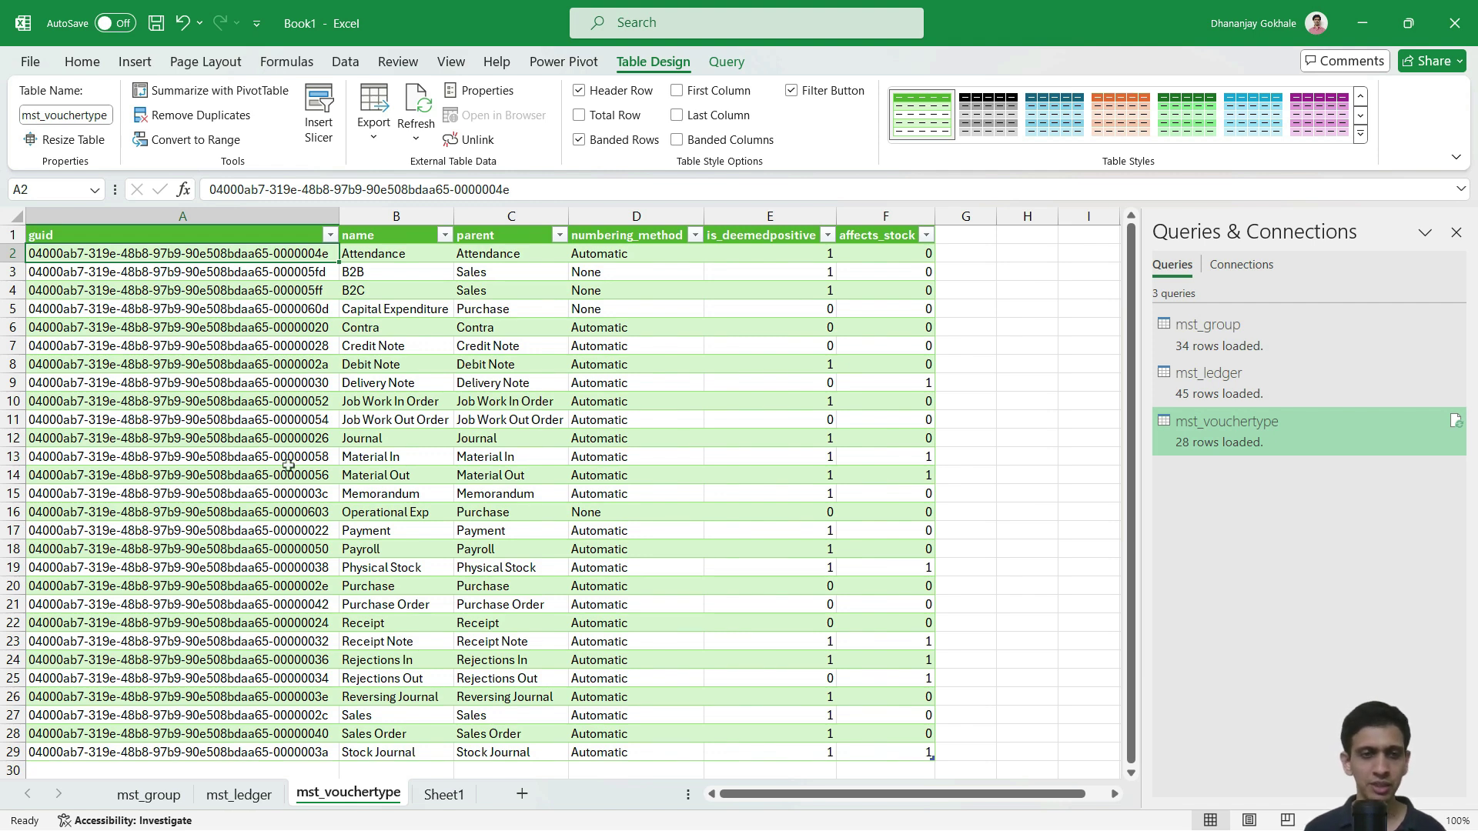
# On Sheet1, start a text/CSV file import and find trn_voucher.csv in the D: utility csv folder.
pyautogui.click(443, 793)
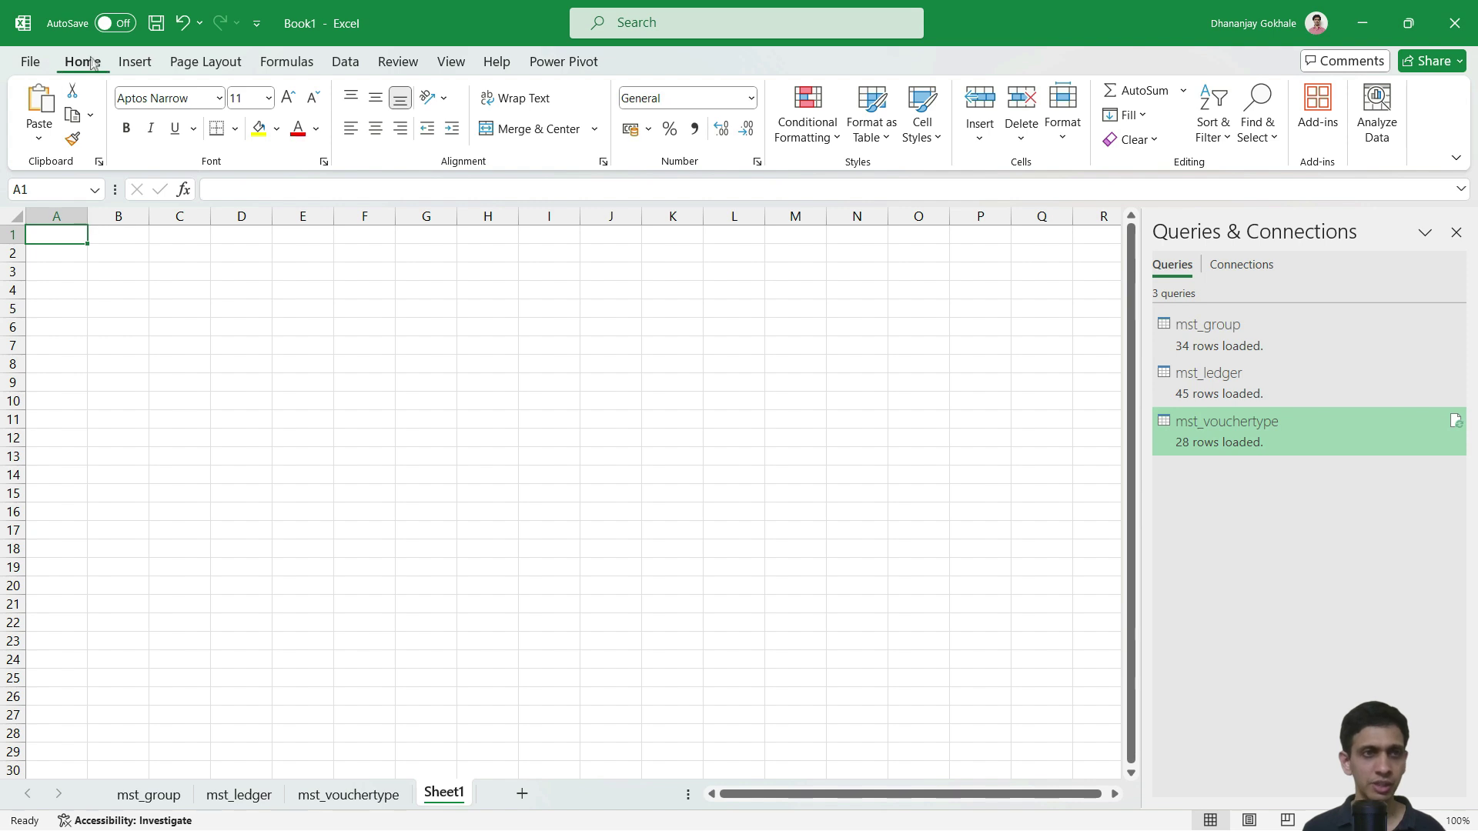
pyautogui.click(344, 61)
pyautogui.click(38, 116)
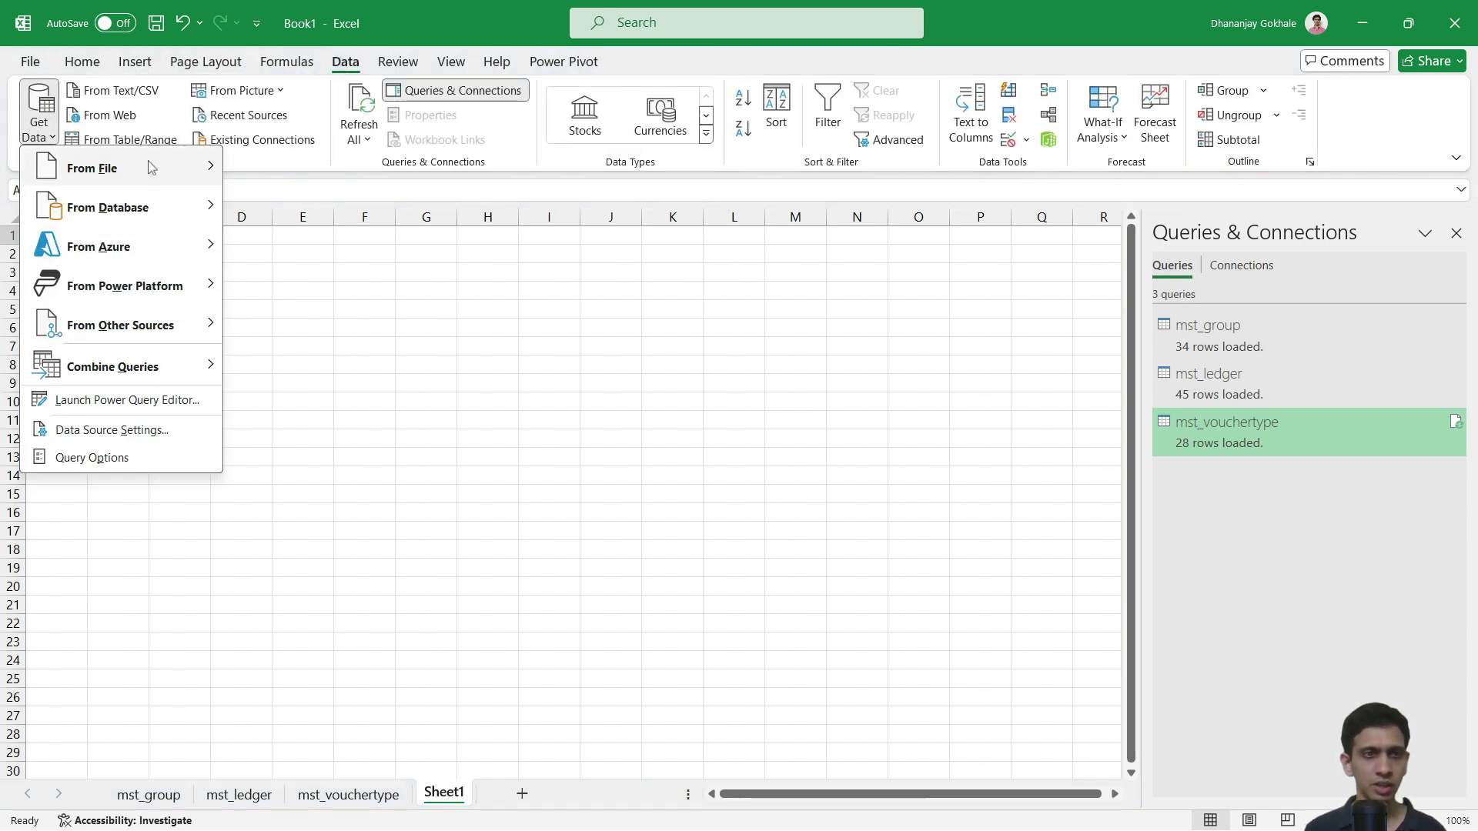
pyautogui.moveTo(152, 168)
pyautogui.click(355, 212)
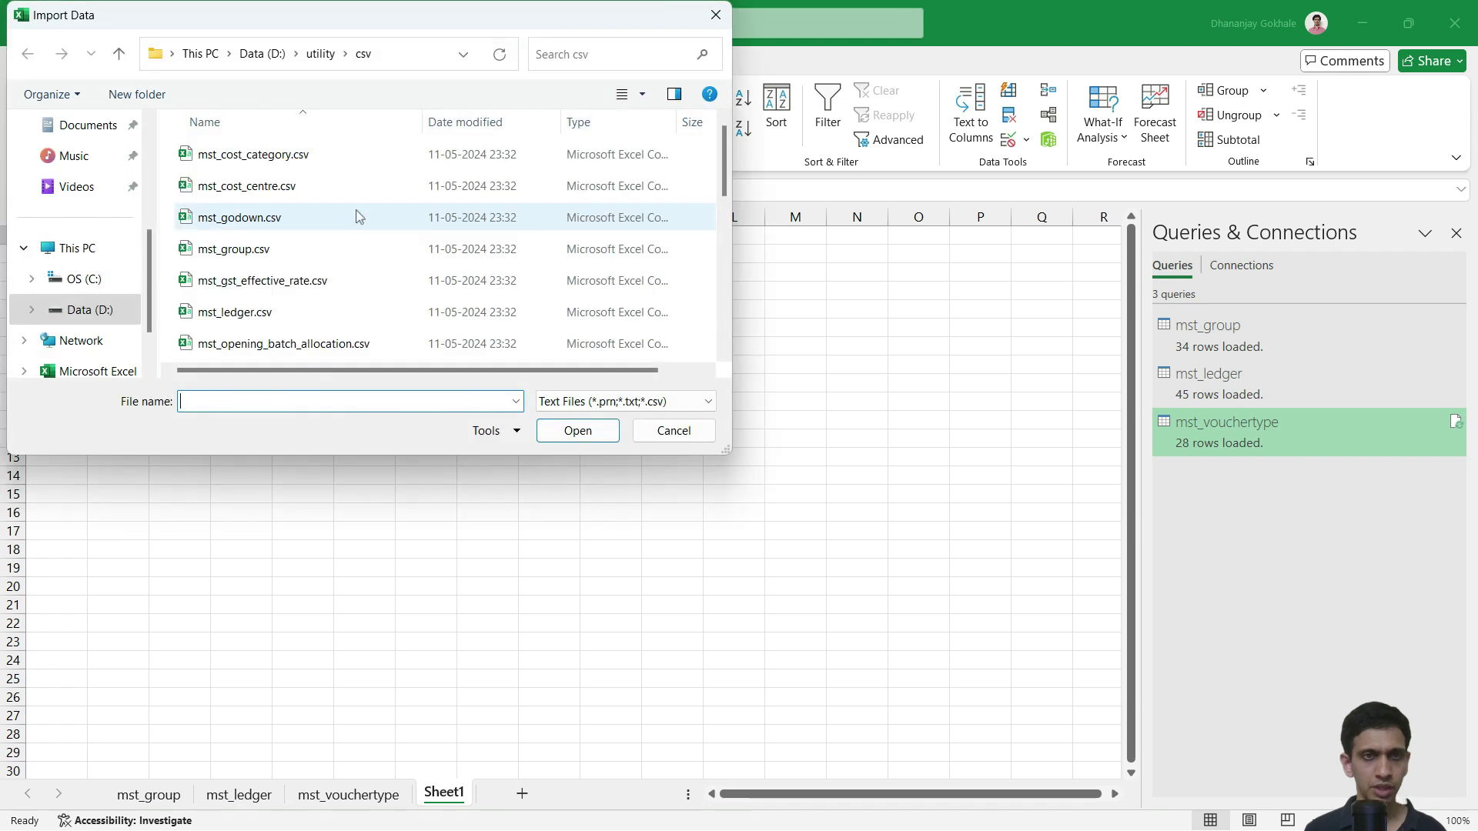
pyautogui.scroll(-5, 226, 258)
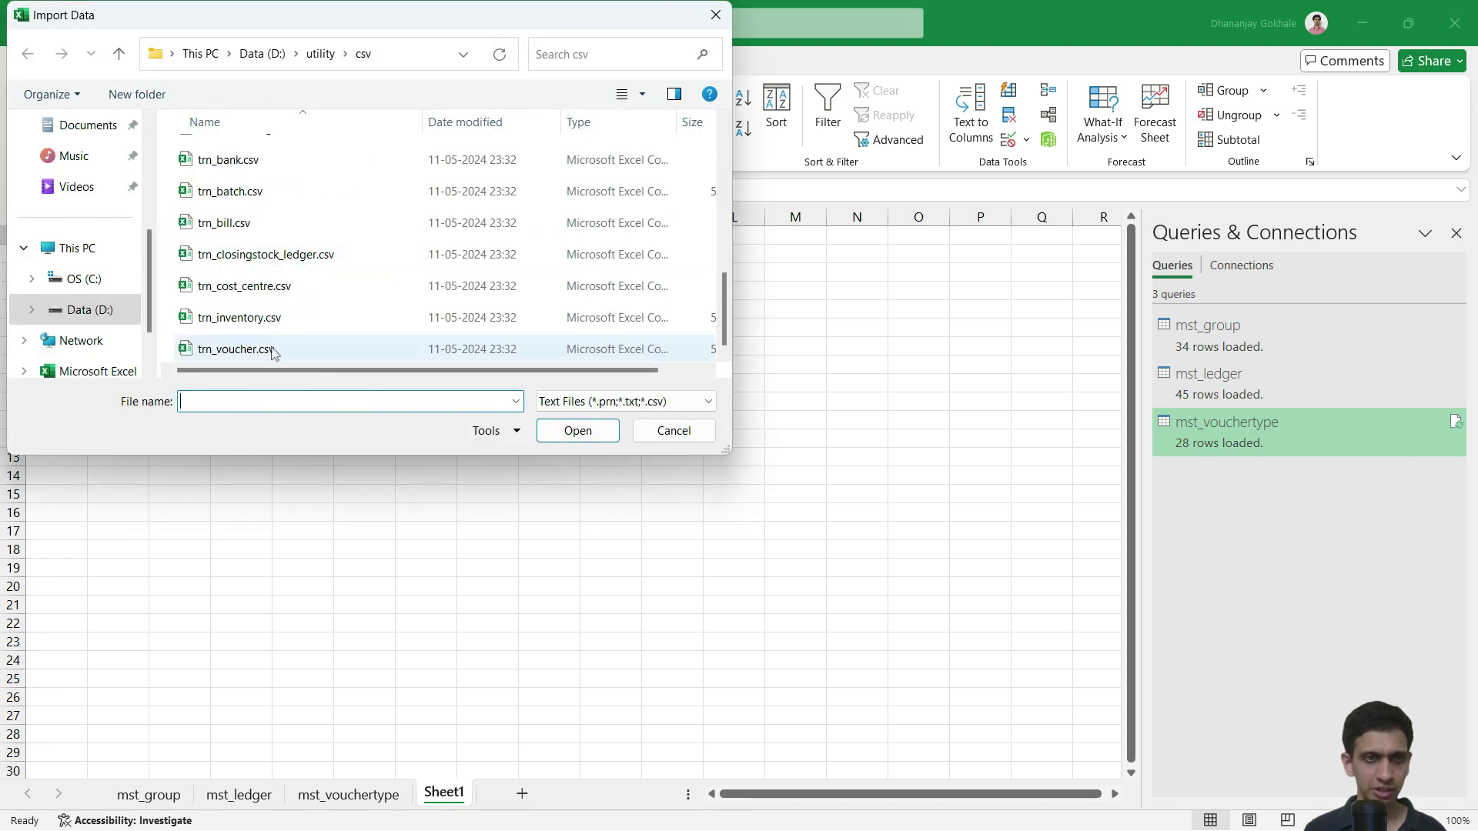
# Import trn_voucher.csv from the csv folder, load it into the workbook, and close the Queries & Connections pane.
pyautogui.click(226, 350)
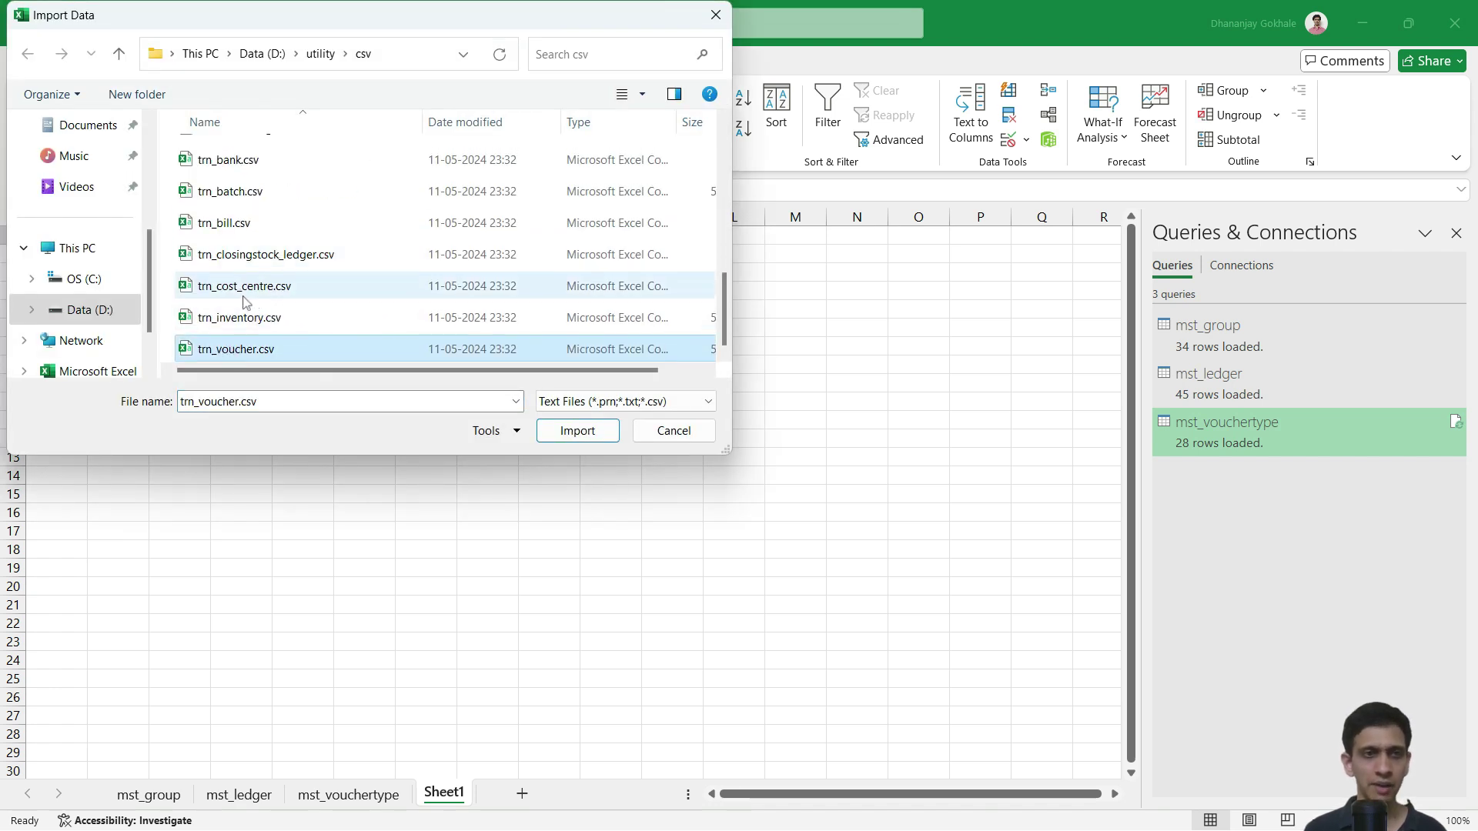
pyautogui.scroll(3, 246, 262)
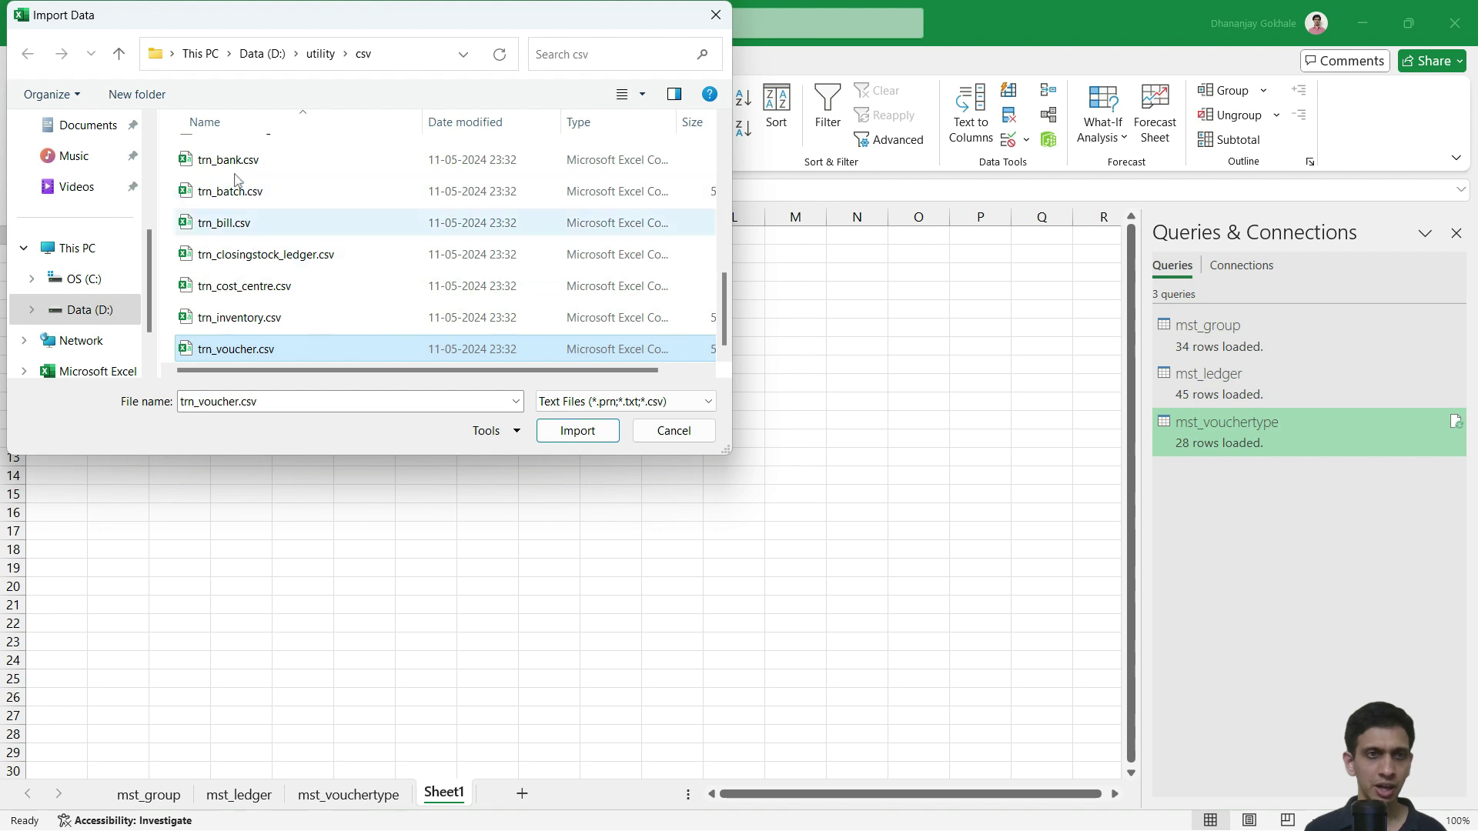
pyautogui.scroll(-3, 257, 265)
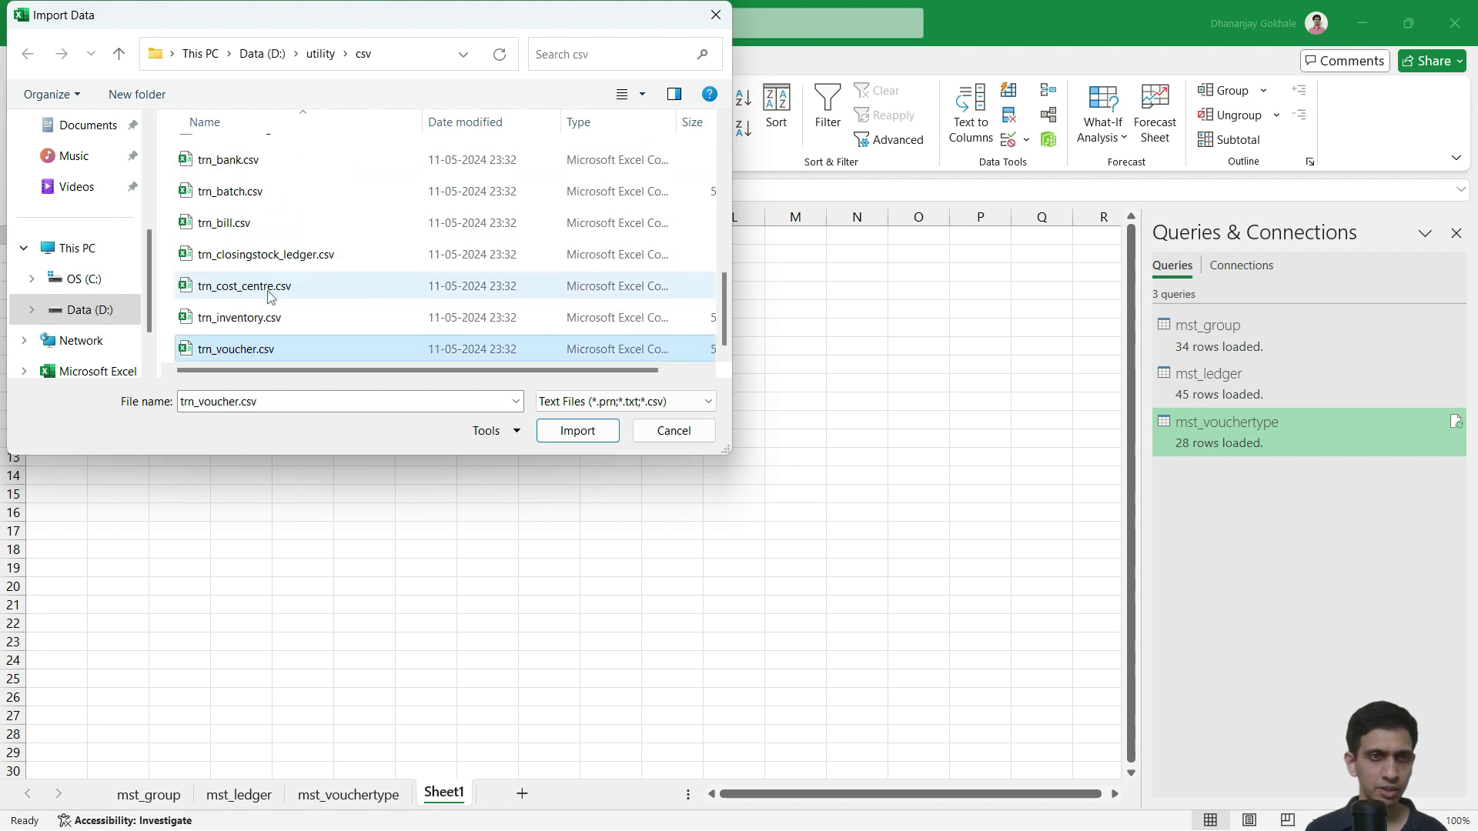
pyautogui.click(254, 257)
pyautogui.scroll(1, 254, 195)
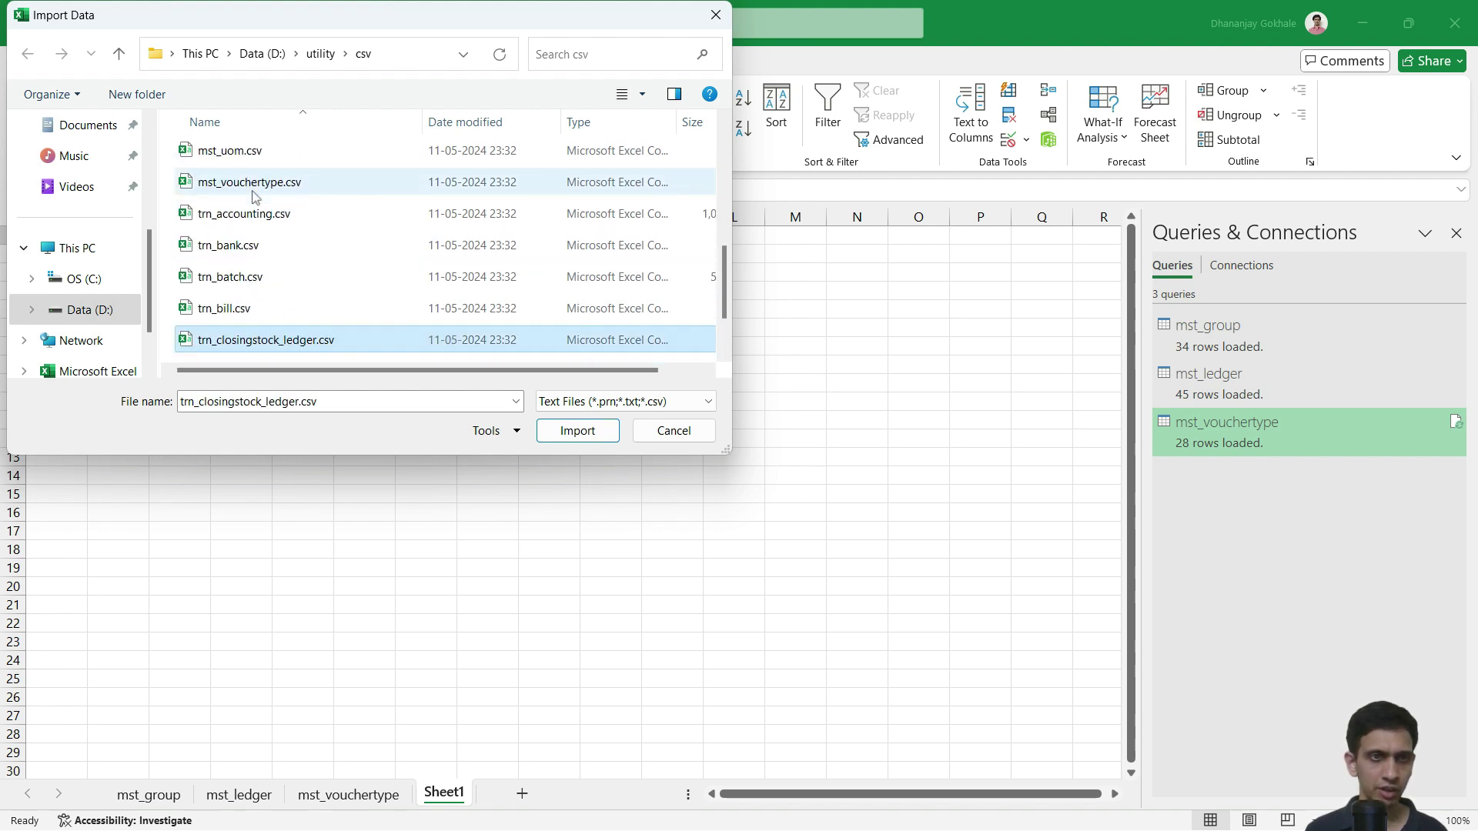
pyautogui.click(263, 218)
pyautogui.scroll(-1, 261, 290)
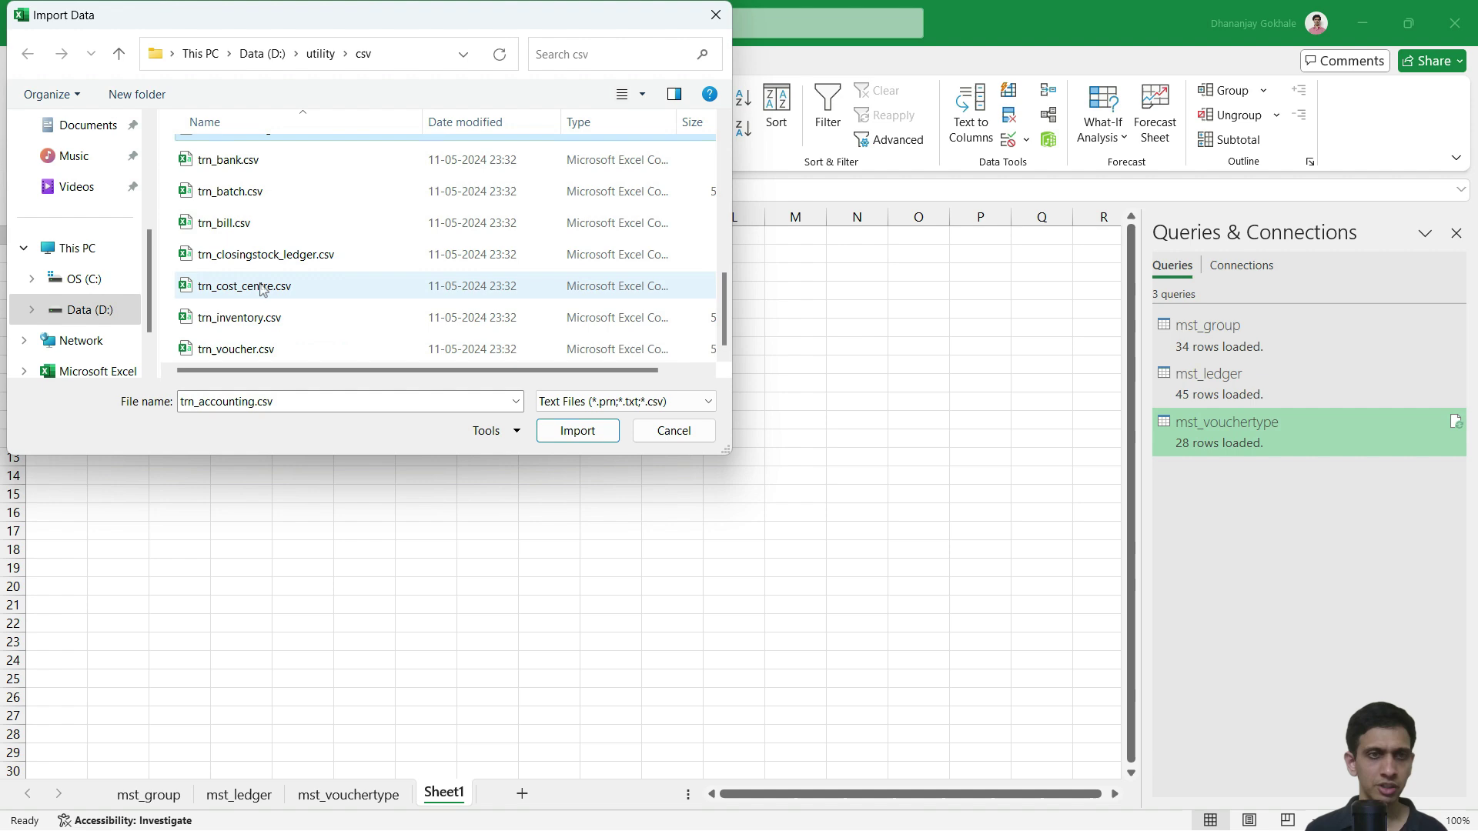
pyautogui.click(245, 352)
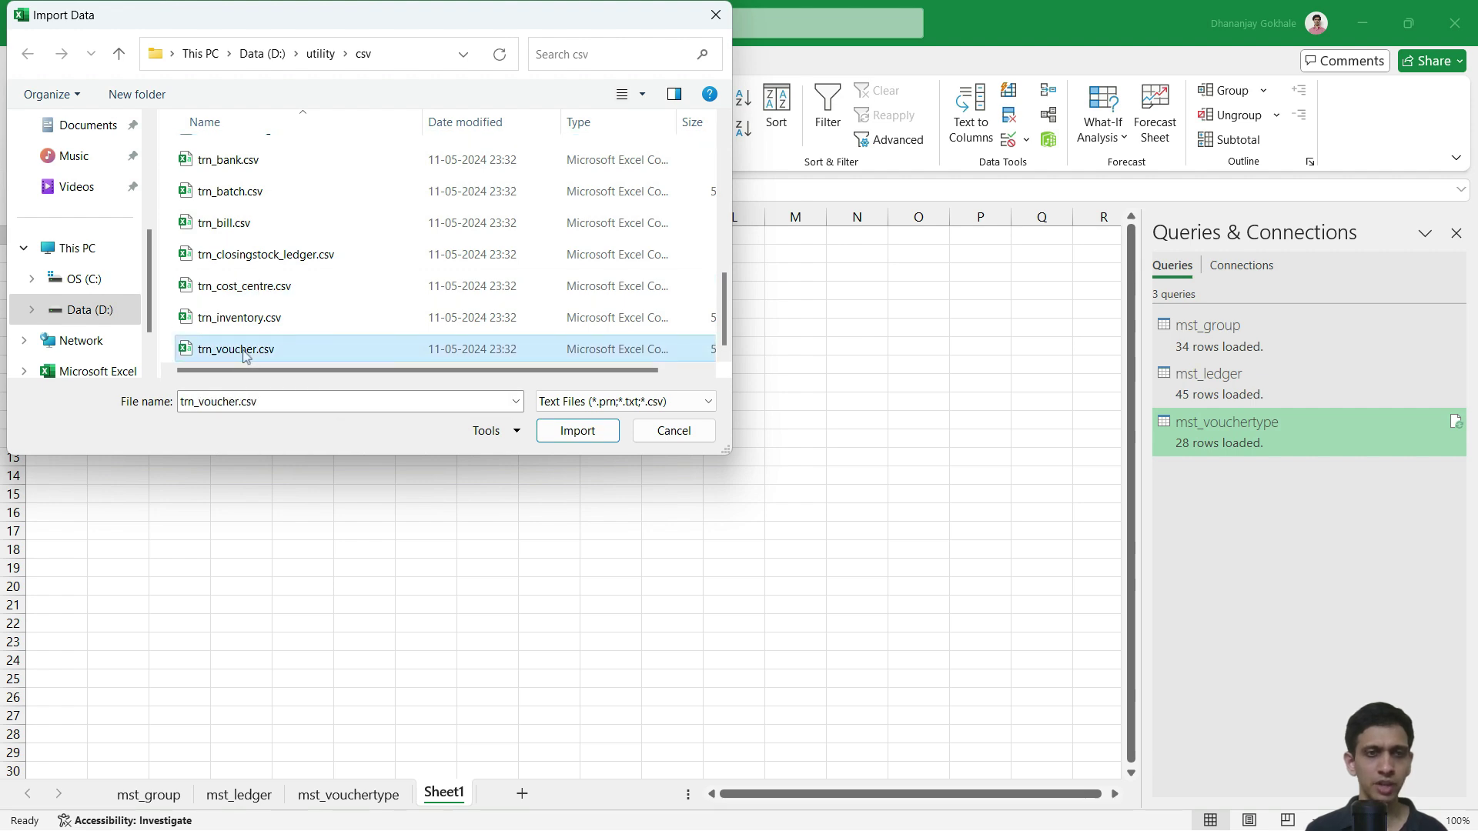
pyautogui.click(579, 432)
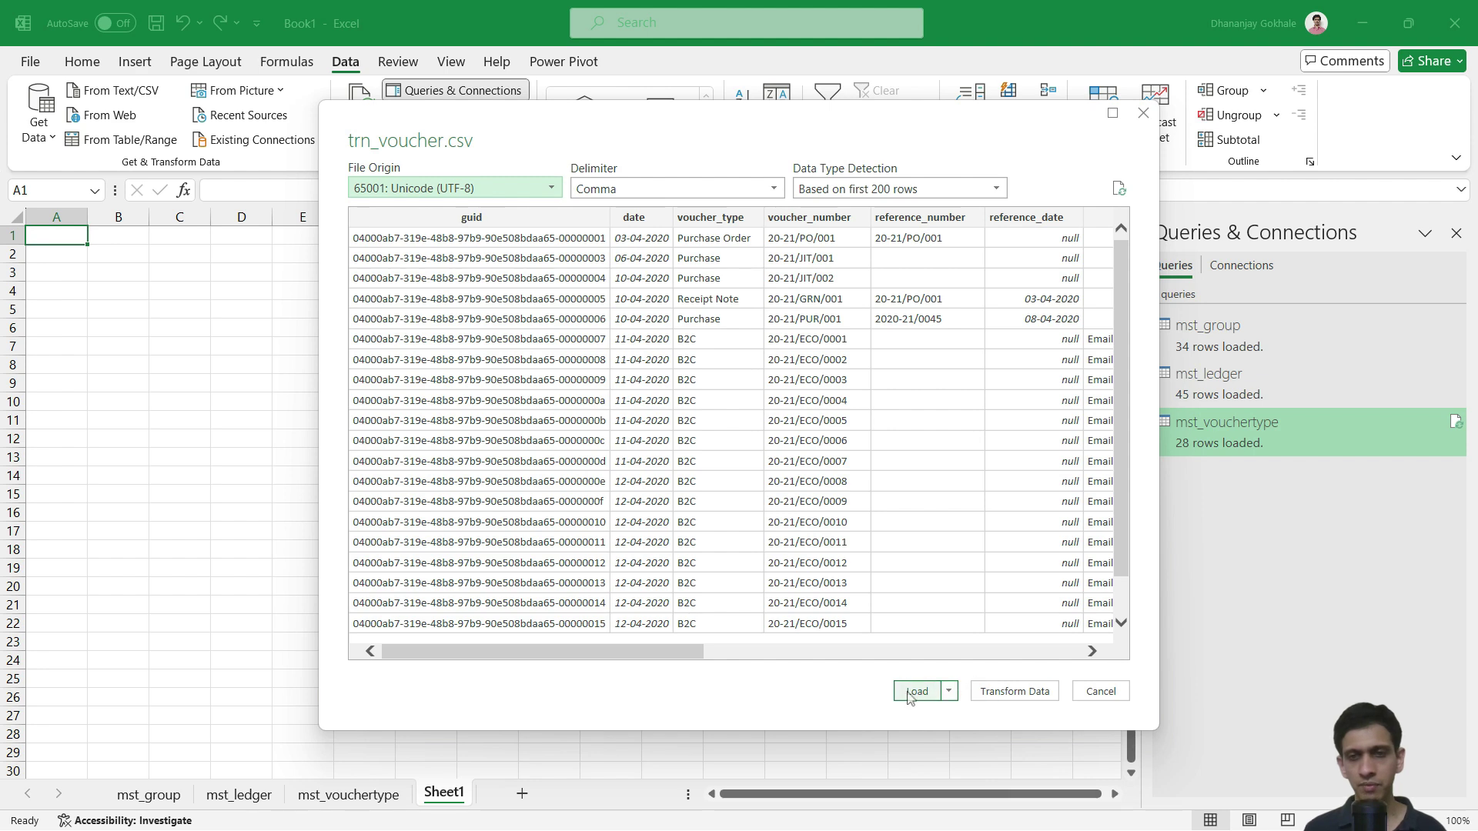
pyautogui.click(915, 692)
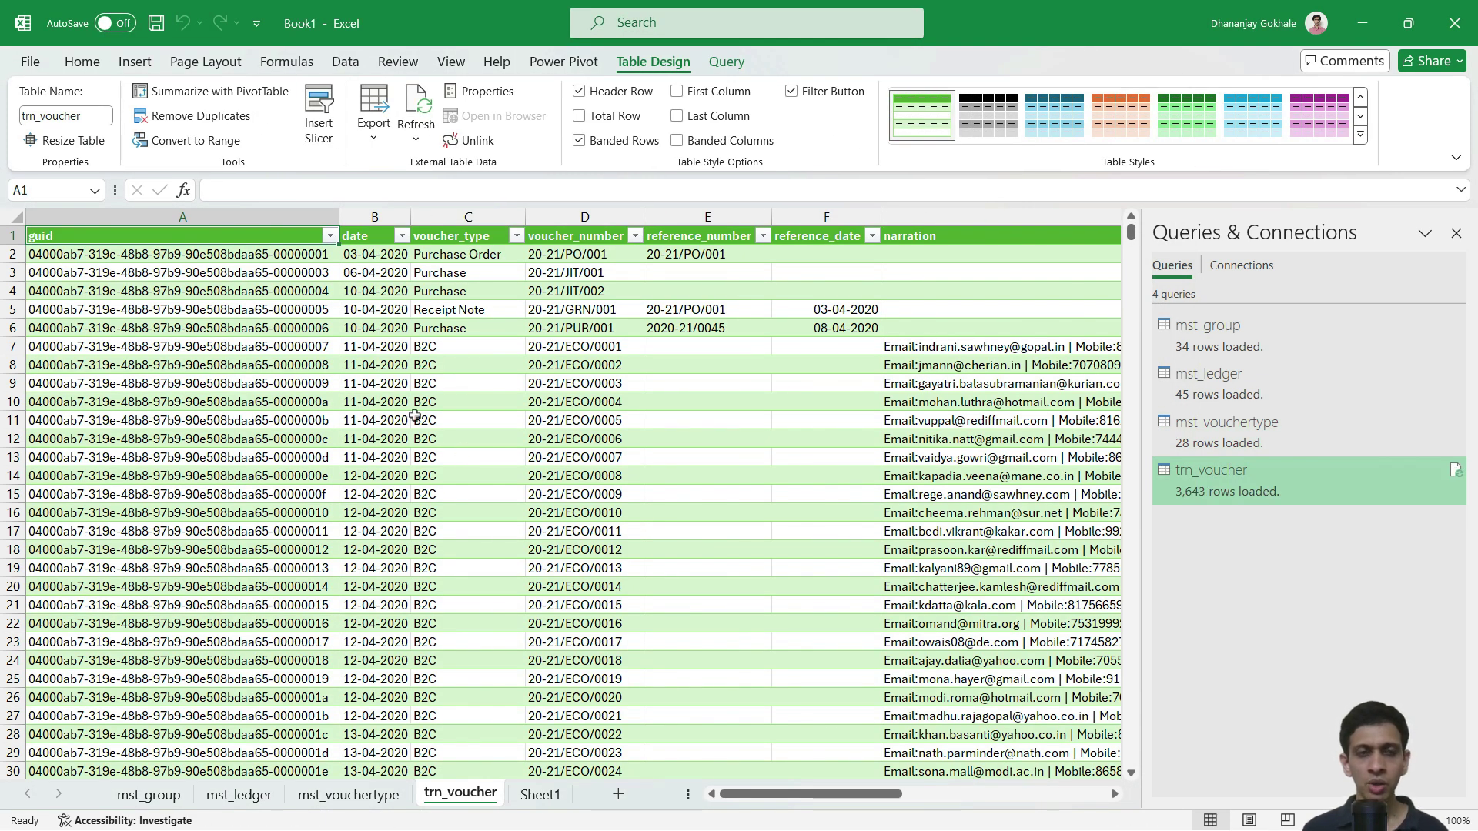
pyautogui.click(1455, 233)
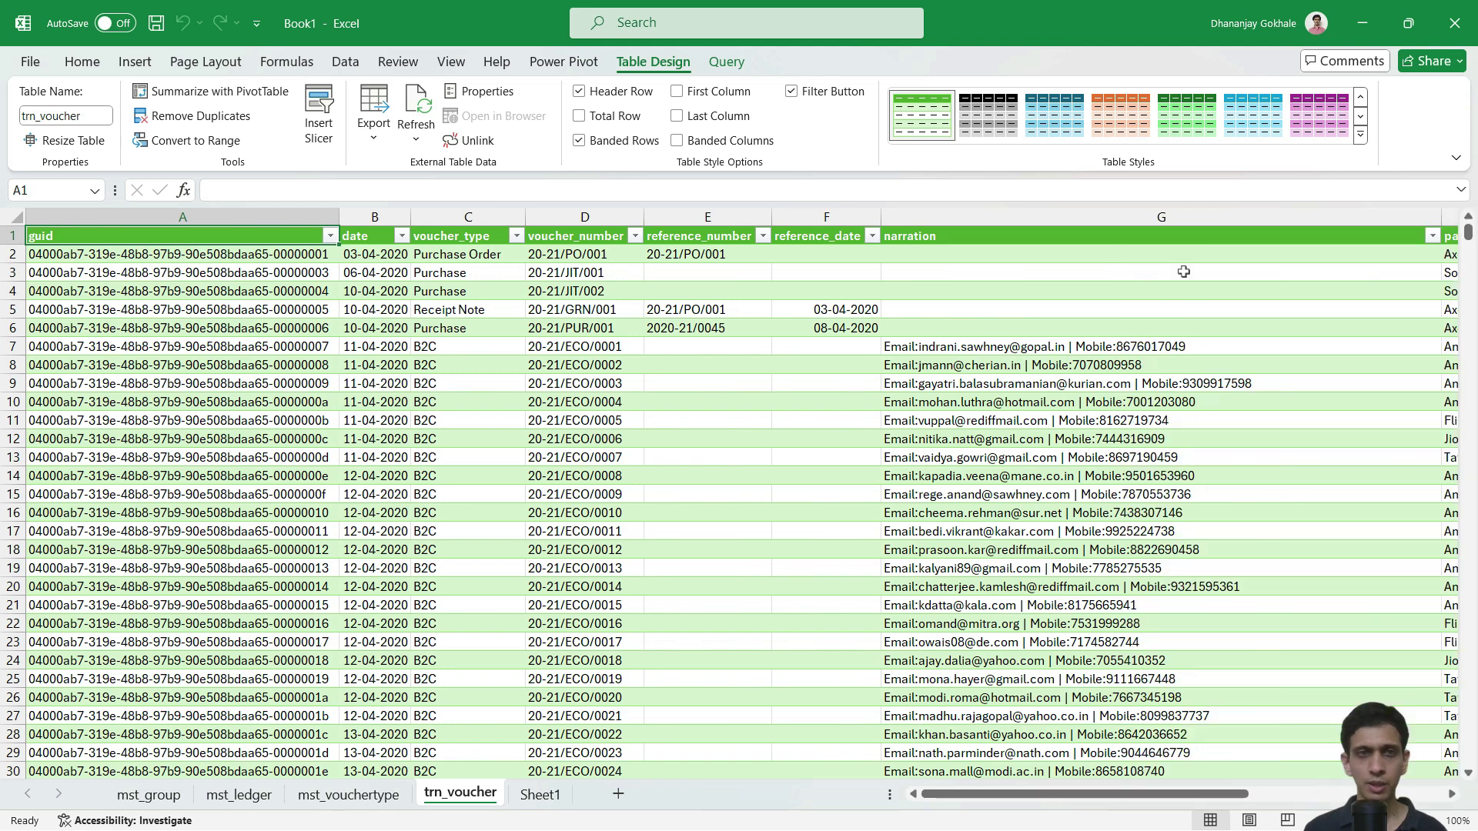
# Go to the last record in the guid column of the trn_voucher table.
pyautogui.click(402, 324)
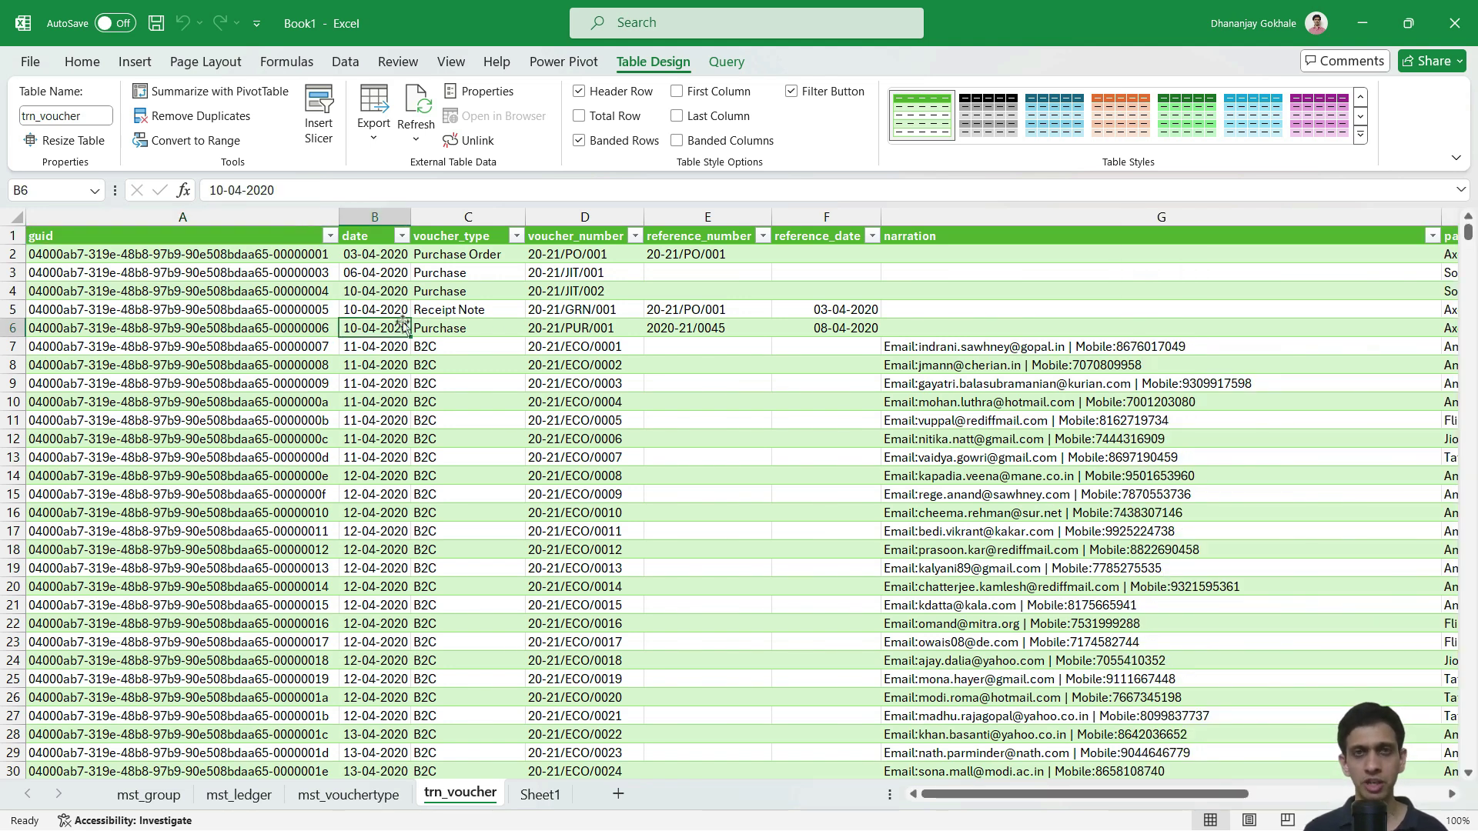
pyautogui.click(175, 332)
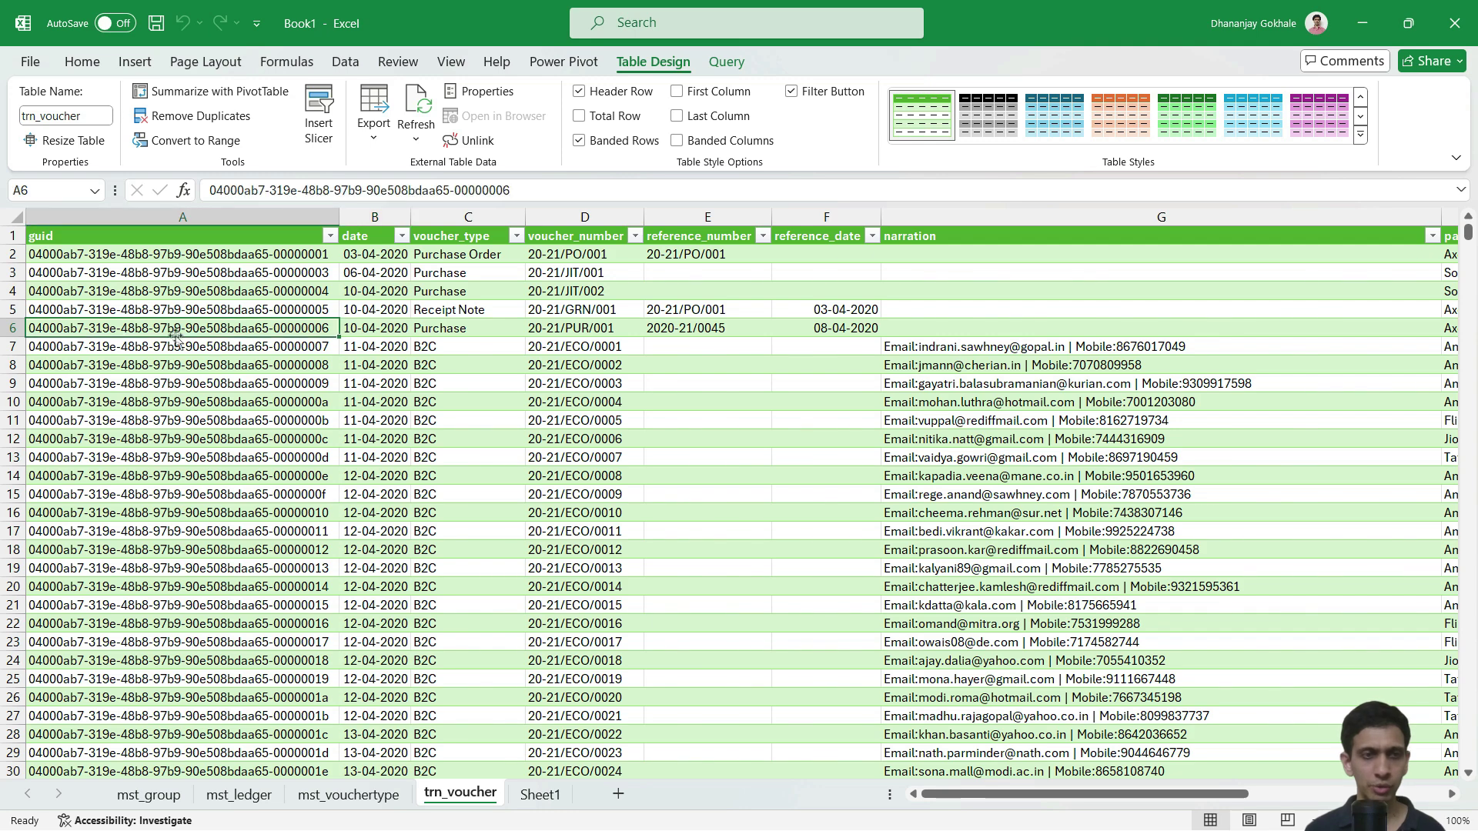
pyautogui.hotkey('ctrl', 'Down')
pyautogui.press('Down')
pyautogui.press('Up')
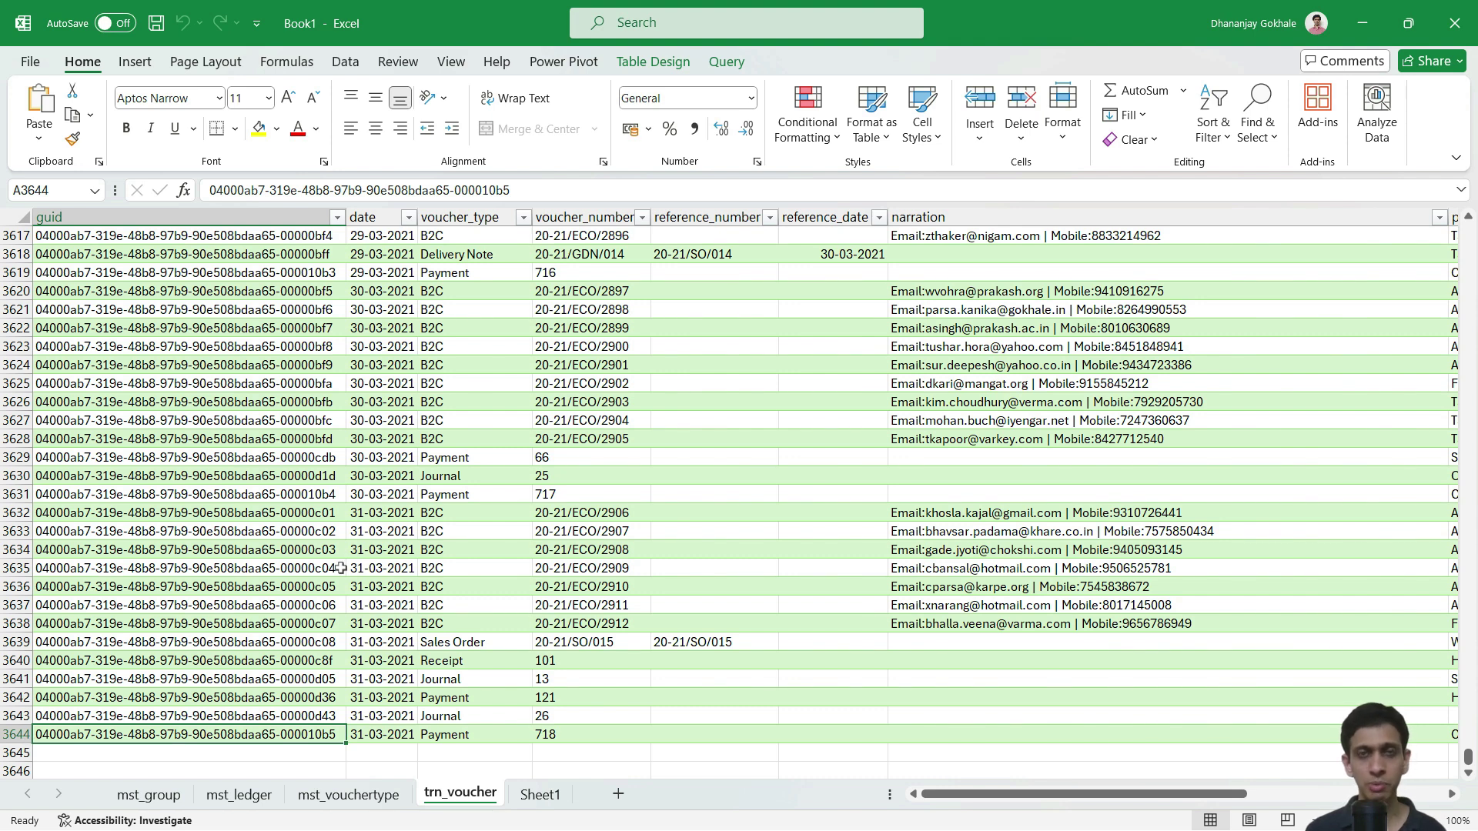
# Switch to TallyPrime to check the voucher total in the Statistics report, and return to the Excel workbook.
pyautogui.hotkey('alt', 'Tab')
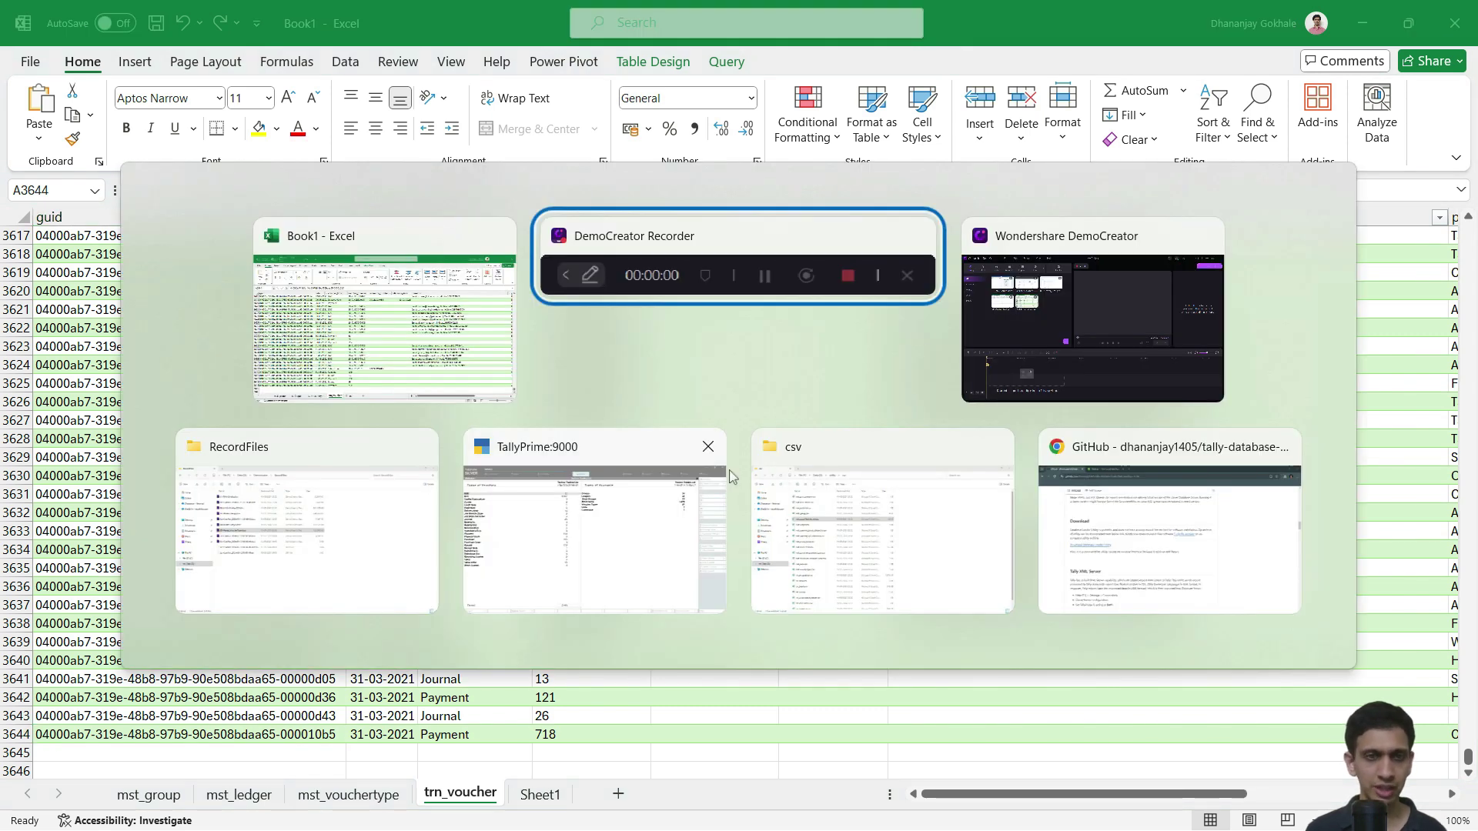
pyautogui.click(579, 526)
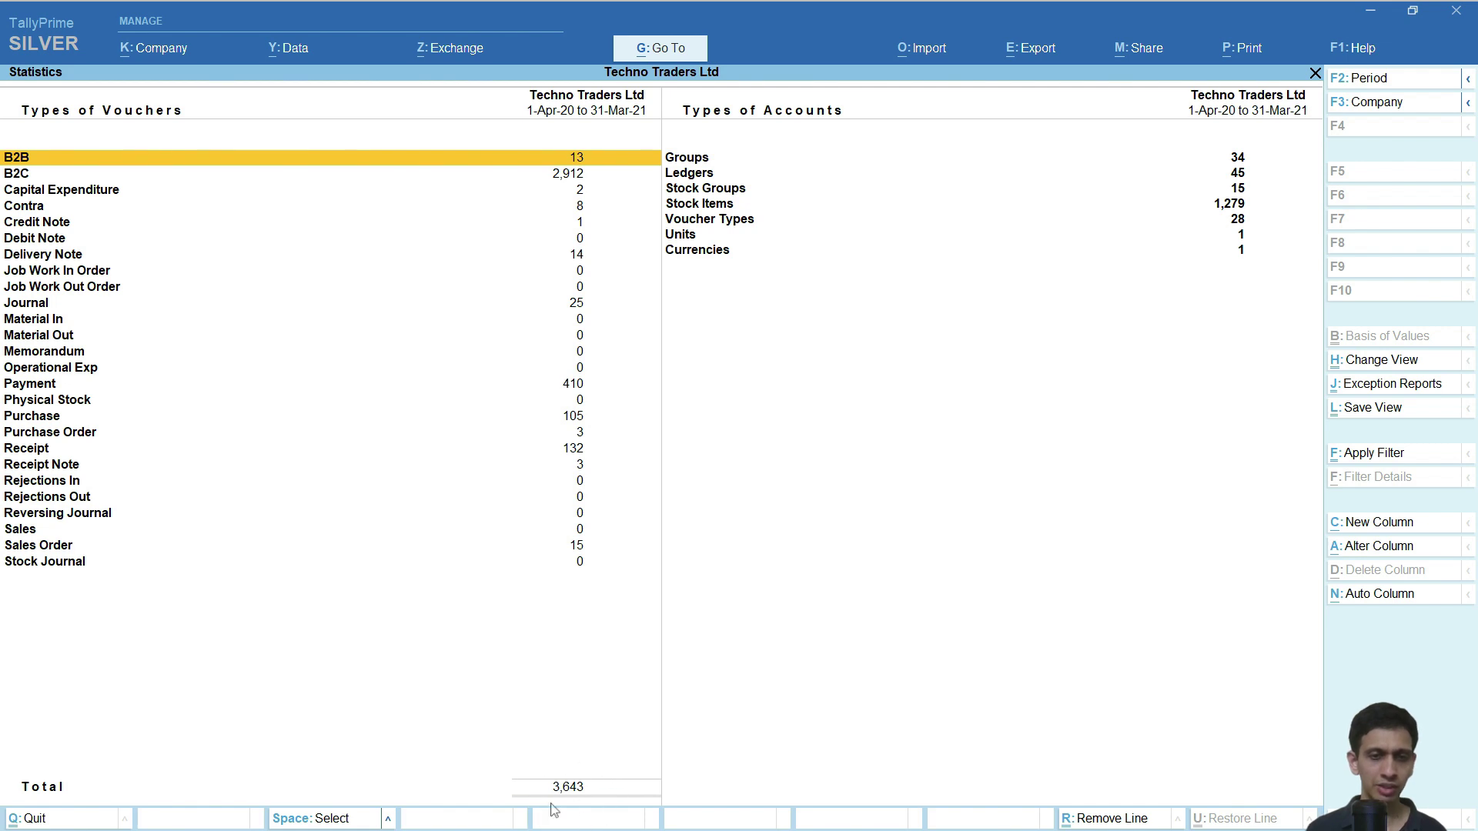
pyautogui.press('alt')
pyautogui.hotkey('alt', 'Tab')
# Return to the start of the trn_voucher table and examine the first record's guid, date, voucher_type and voucher_number.
pyautogui.scroll(7, 265, 372)
pyautogui.click(223, 344)
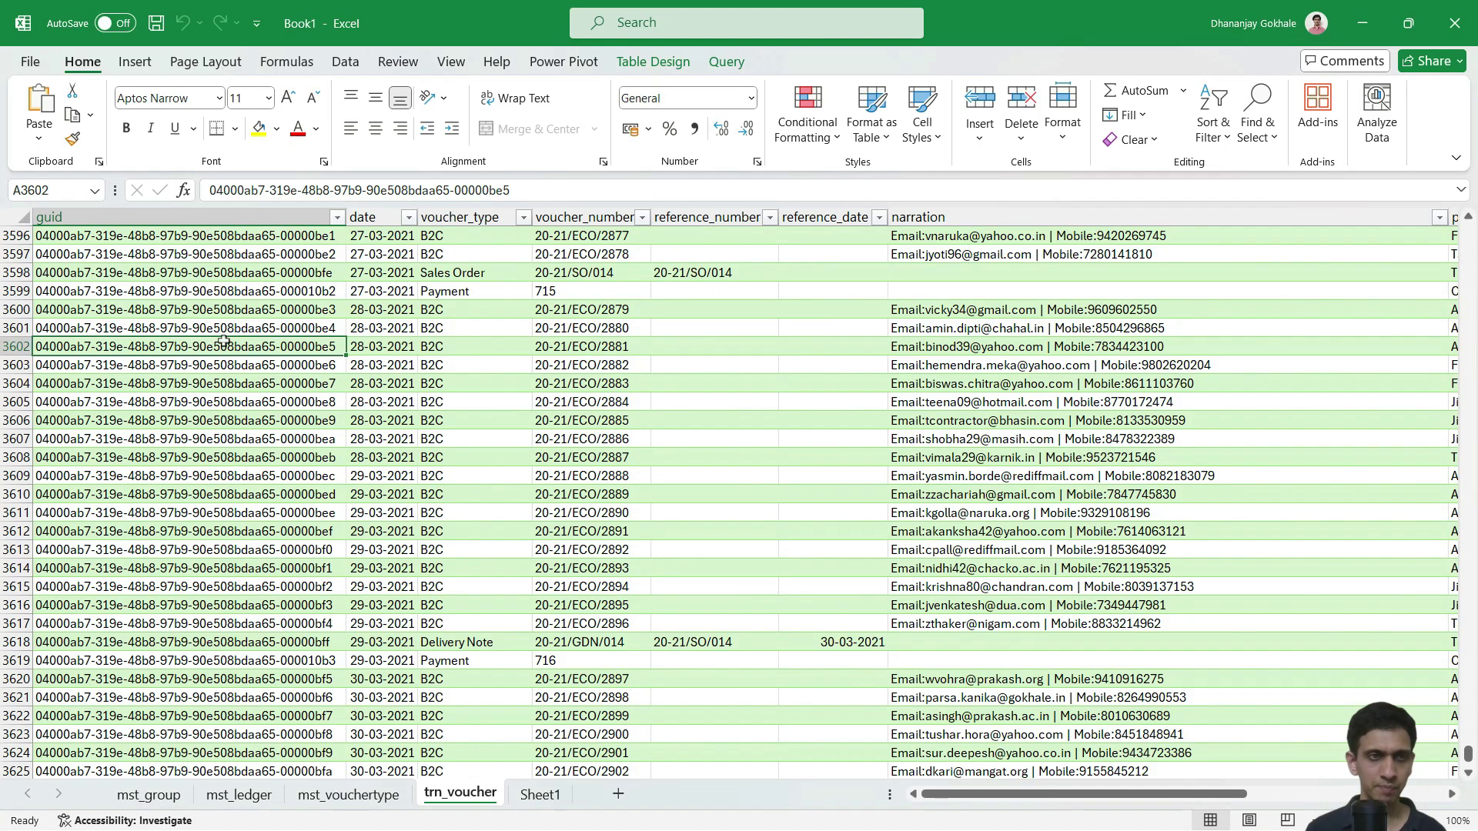
pyautogui.hotkey('ctrl', 'Home')
pyautogui.press('Down')
pyautogui.press('Right')
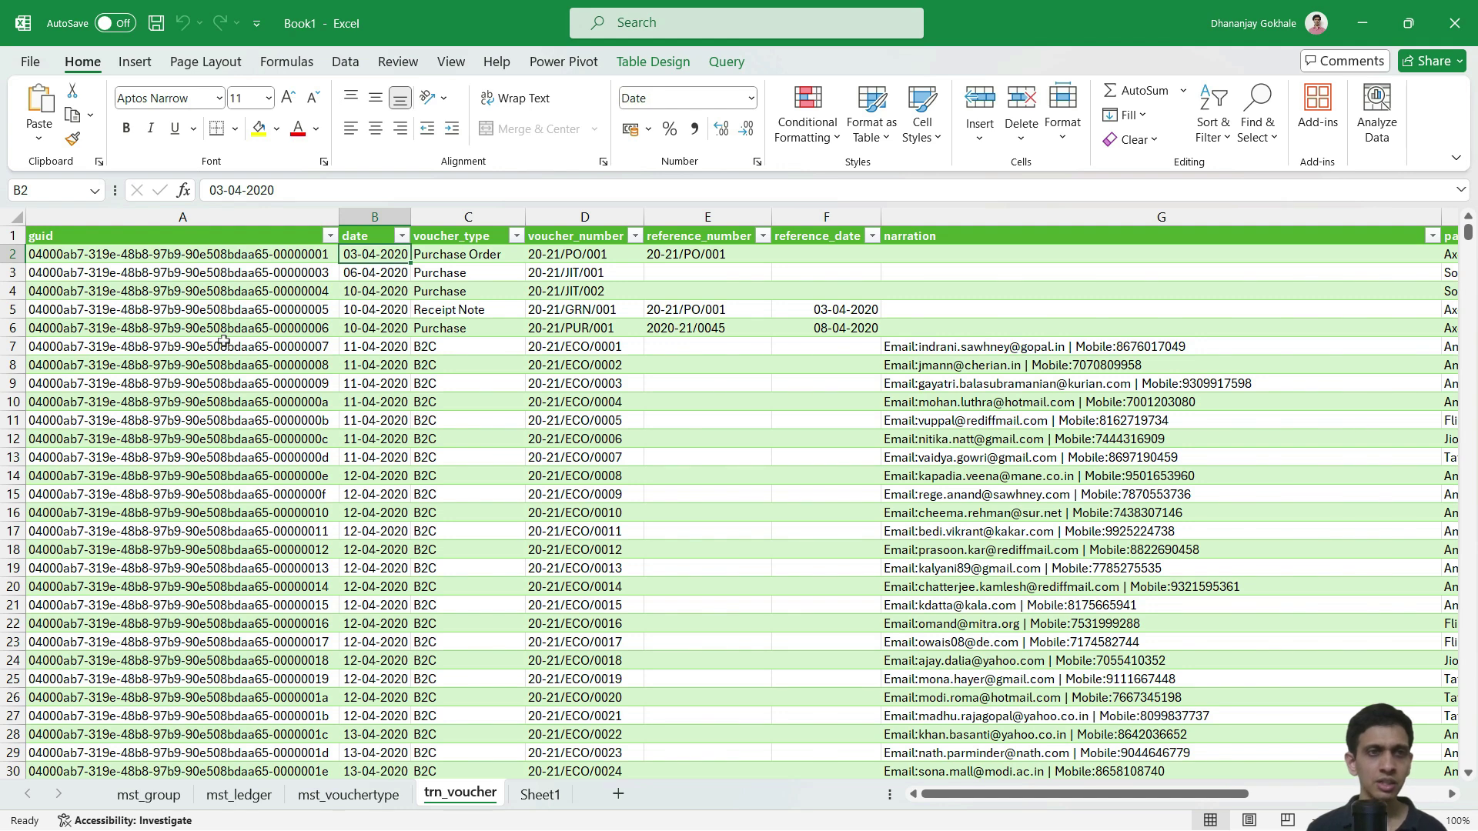
pyautogui.click(207, 254)
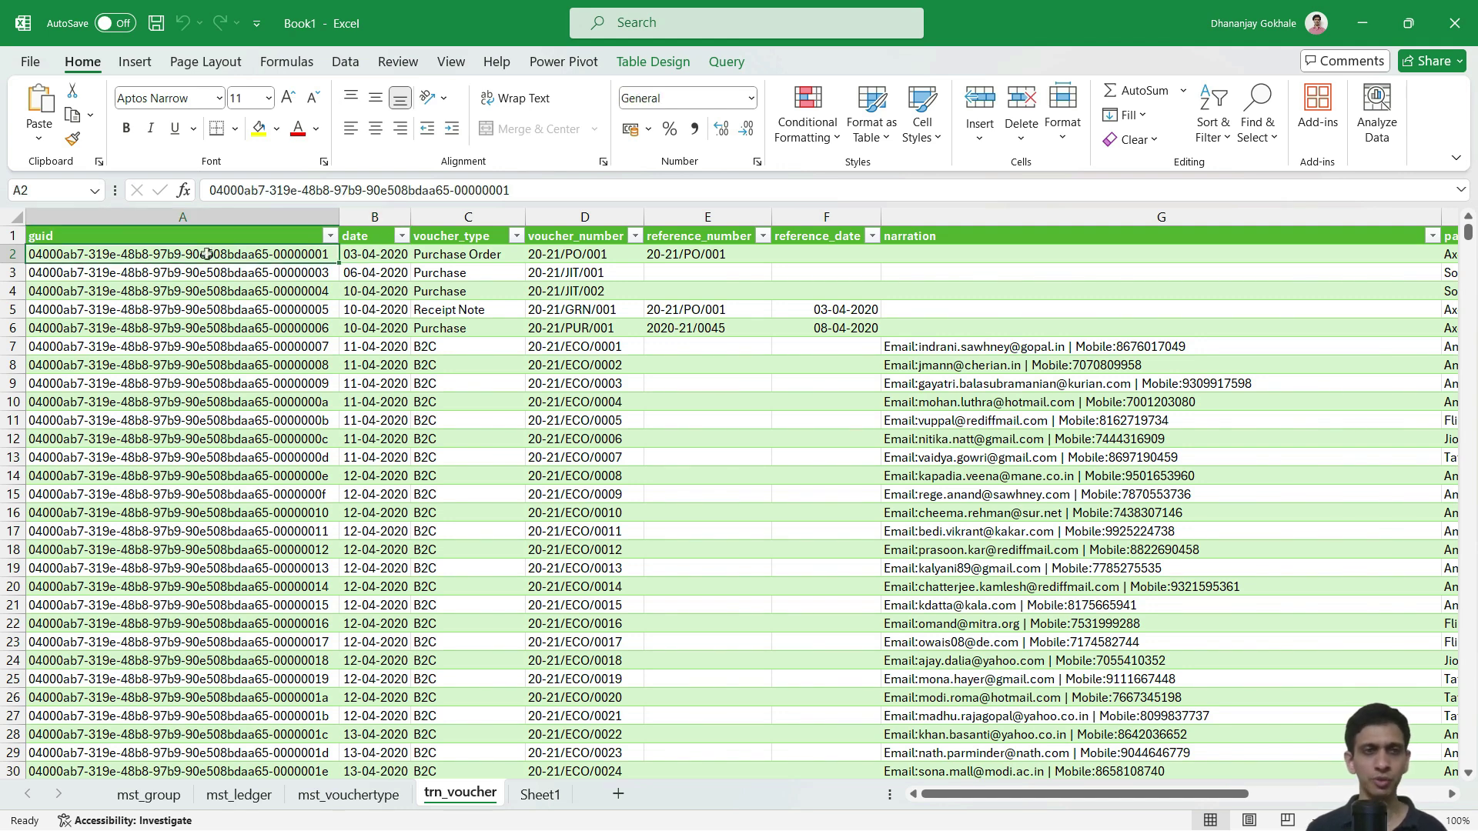
pyautogui.click(368, 261)
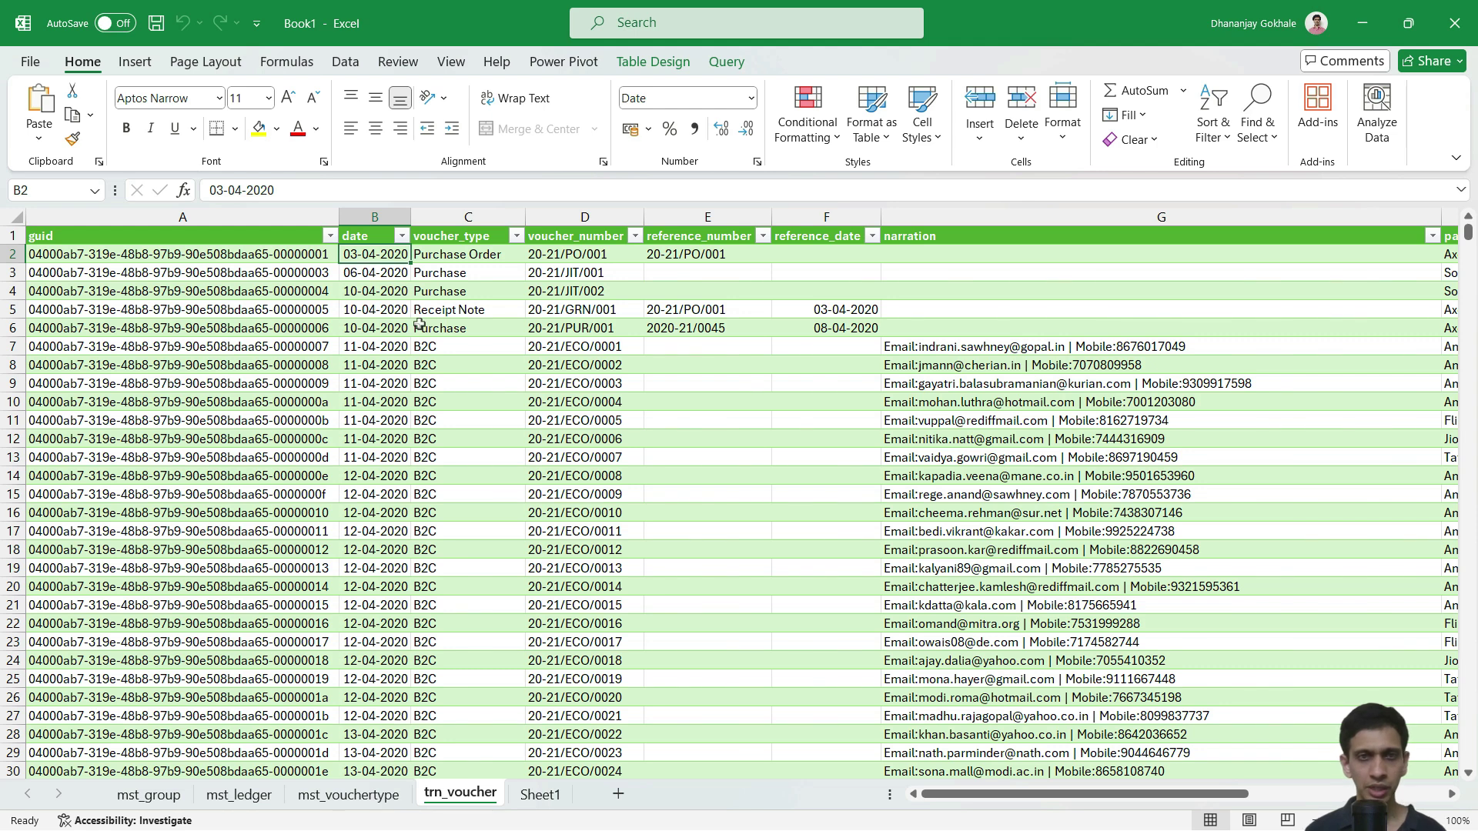
pyautogui.press('Right')
pyautogui.press('Right')
pyautogui.press('Left')
pyautogui.press('Left')
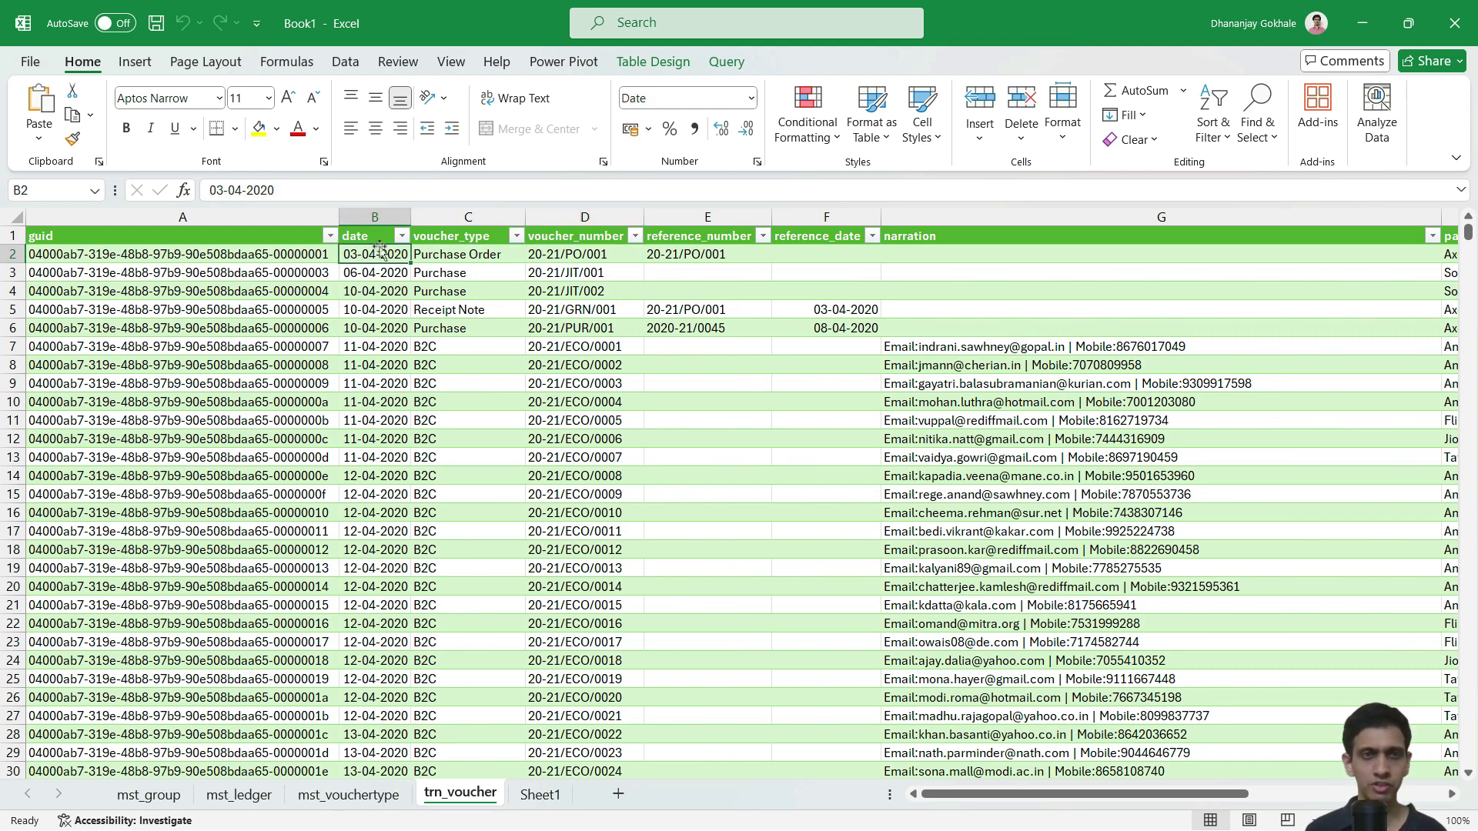
# Widen the date and voucher_type columns slightly.
pyautogui.moveTo(410, 222); pyautogui.dragTo(427, 222)
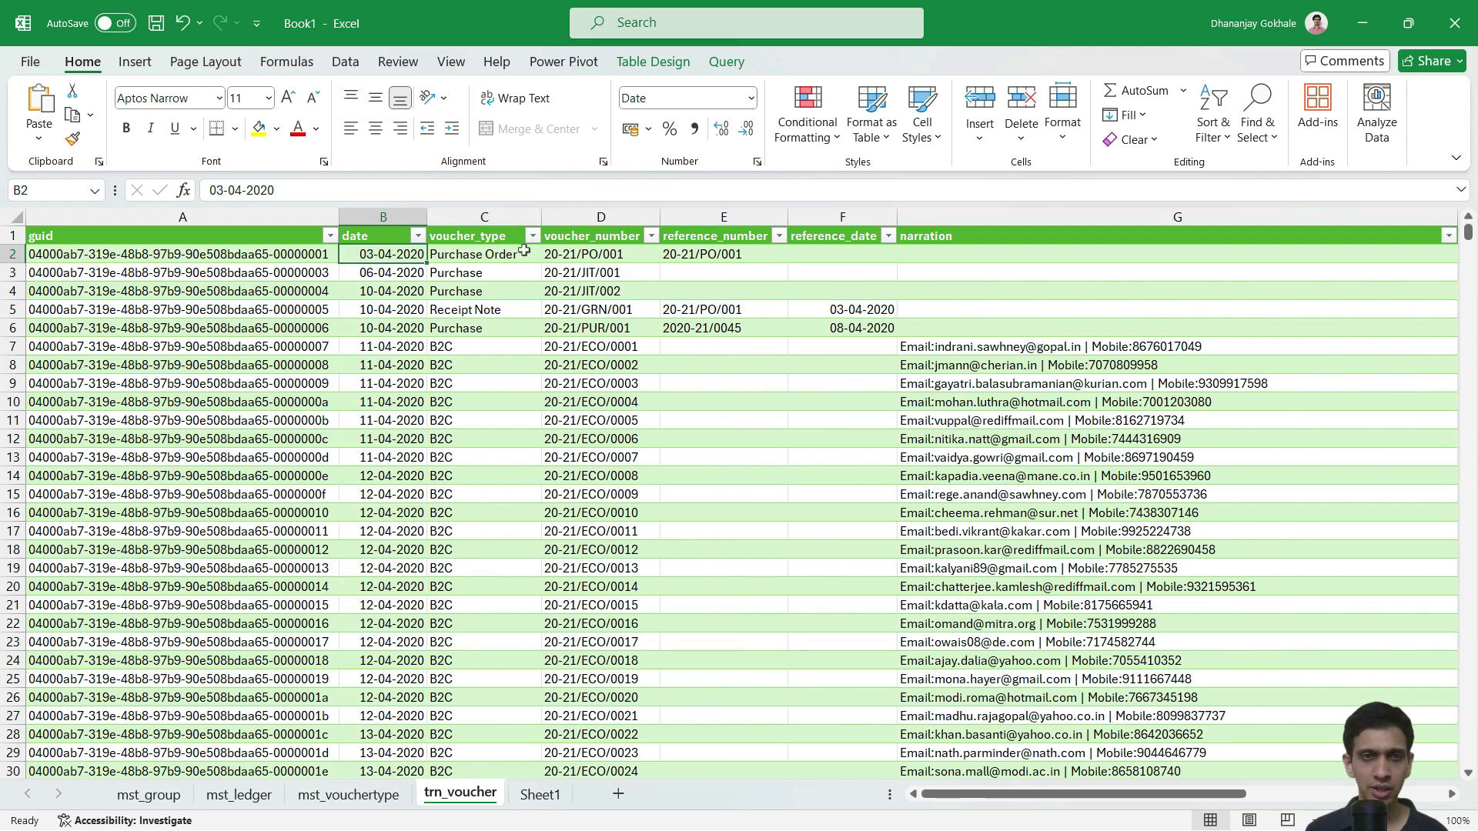
pyautogui.moveTo(542, 223); pyautogui.dragTo(552, 223)
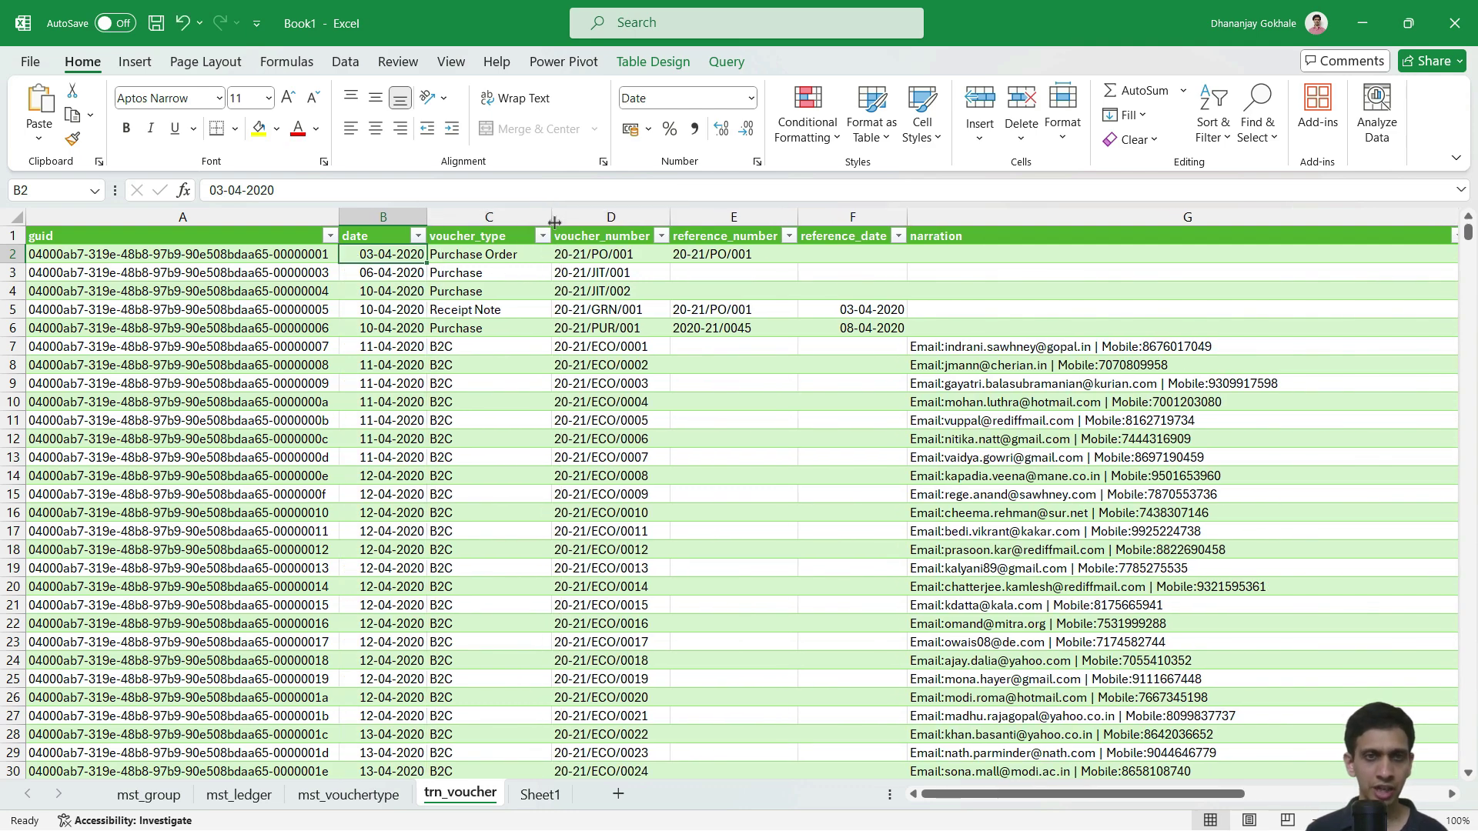
# Review the voucher types in the voucher_type column's filter list, and close it without filtering.
pyautogui.click(518, 257)
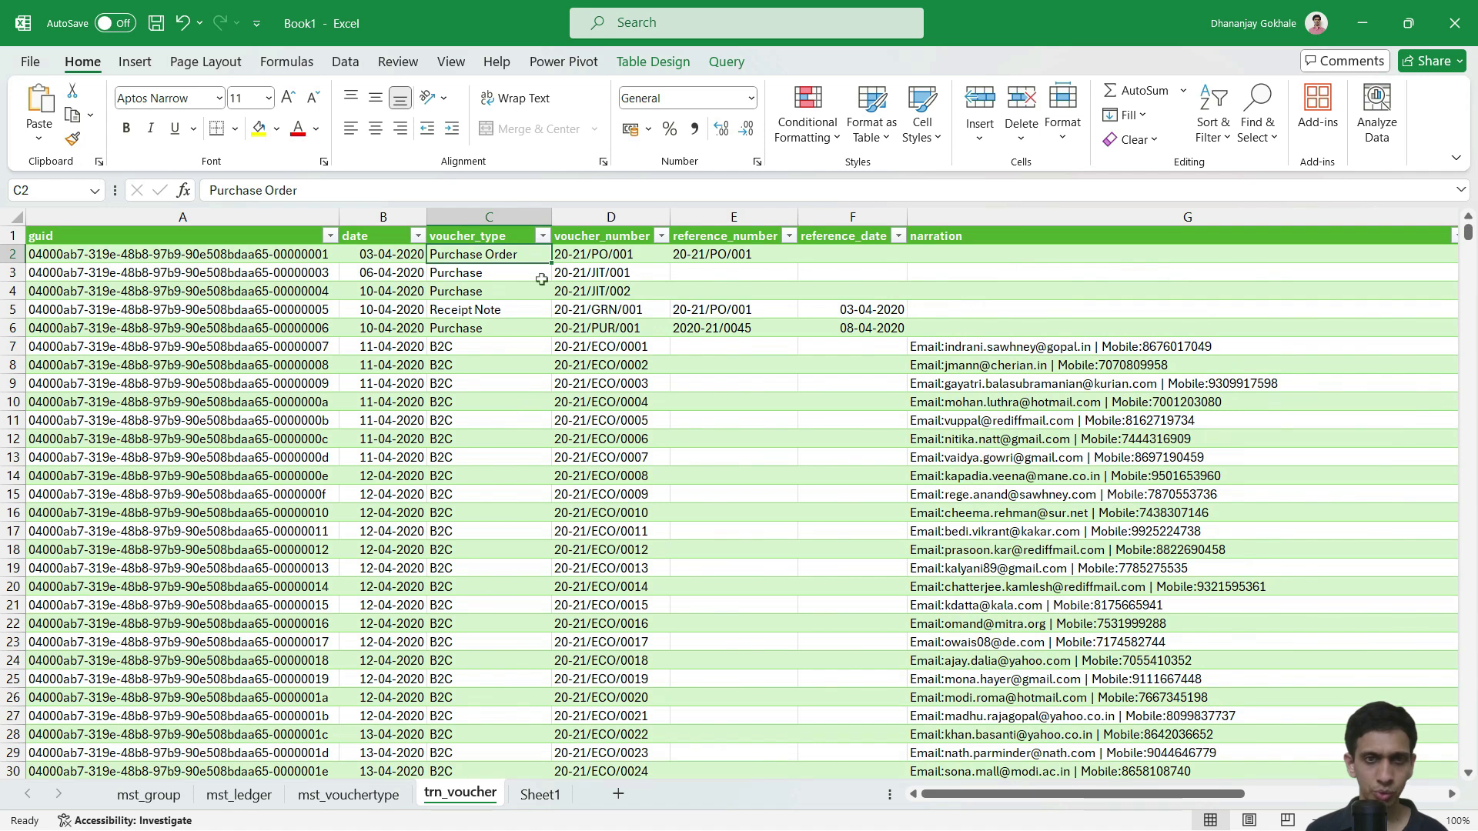
pyautogui.click(542, 236)
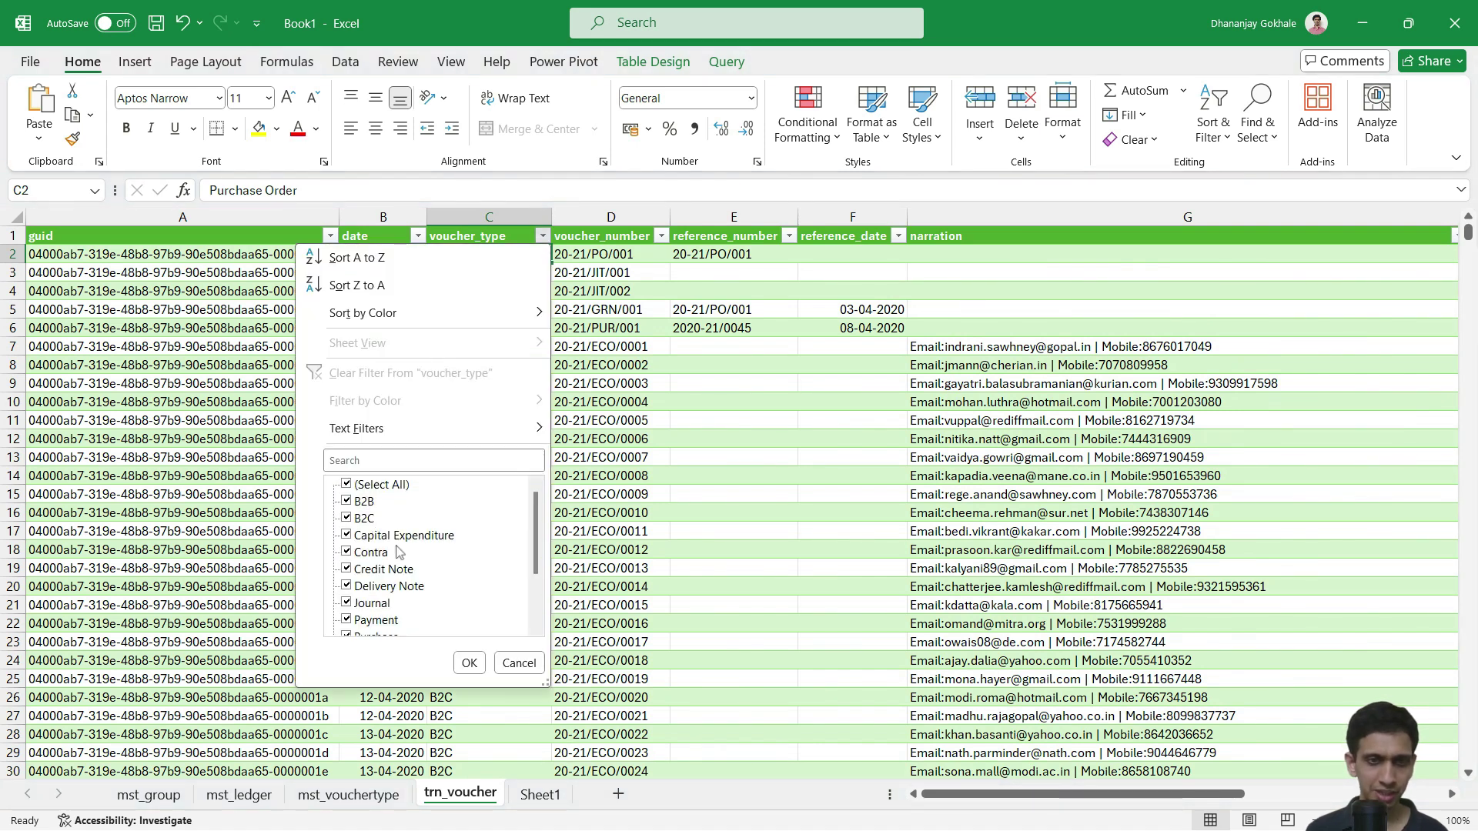
pyautogui.scroll(-1, 360, 565)
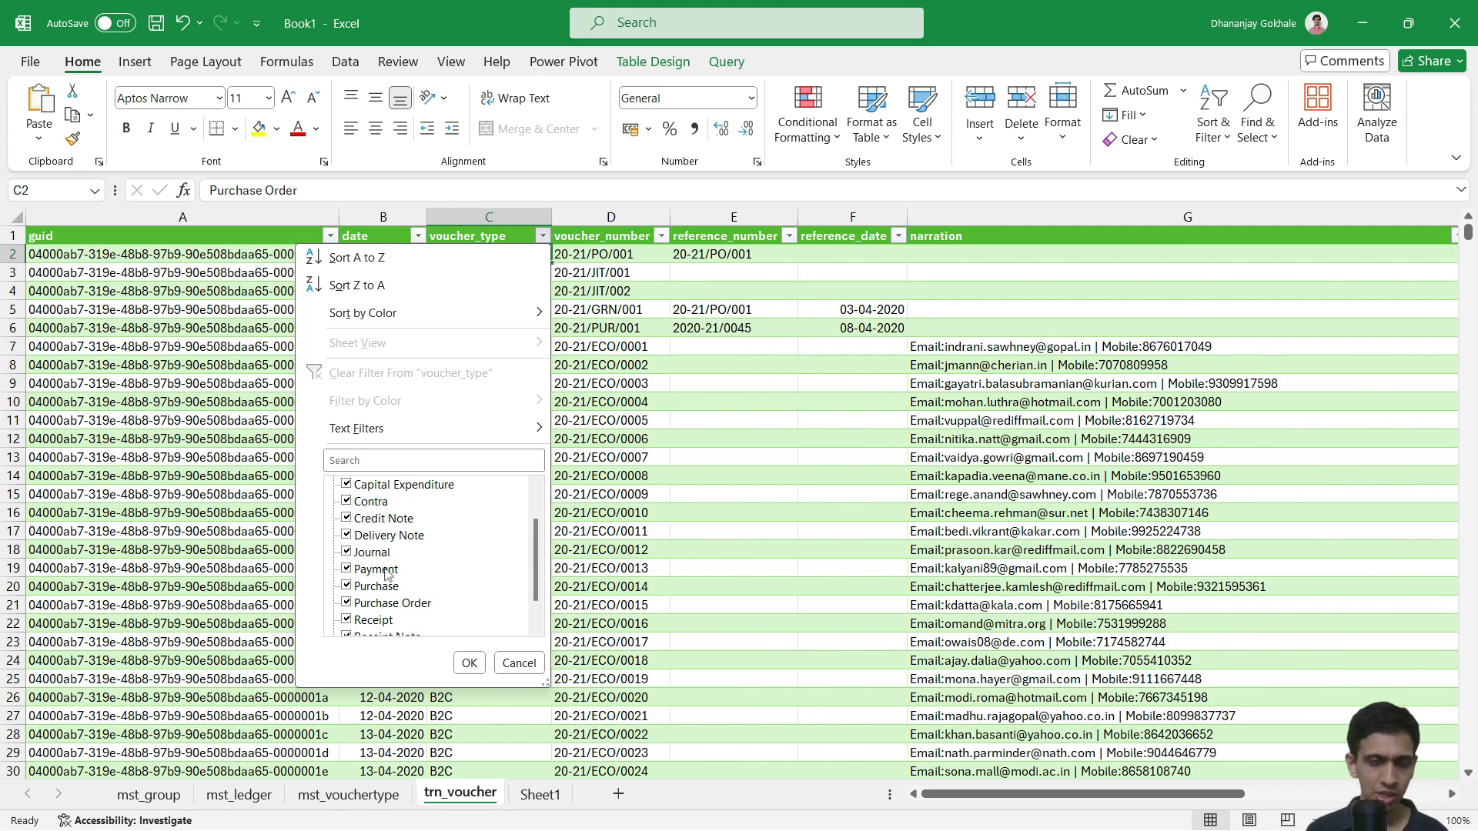
pyautogui.scroll(-1, 445, 566)
pyautogui.click(519, 663)
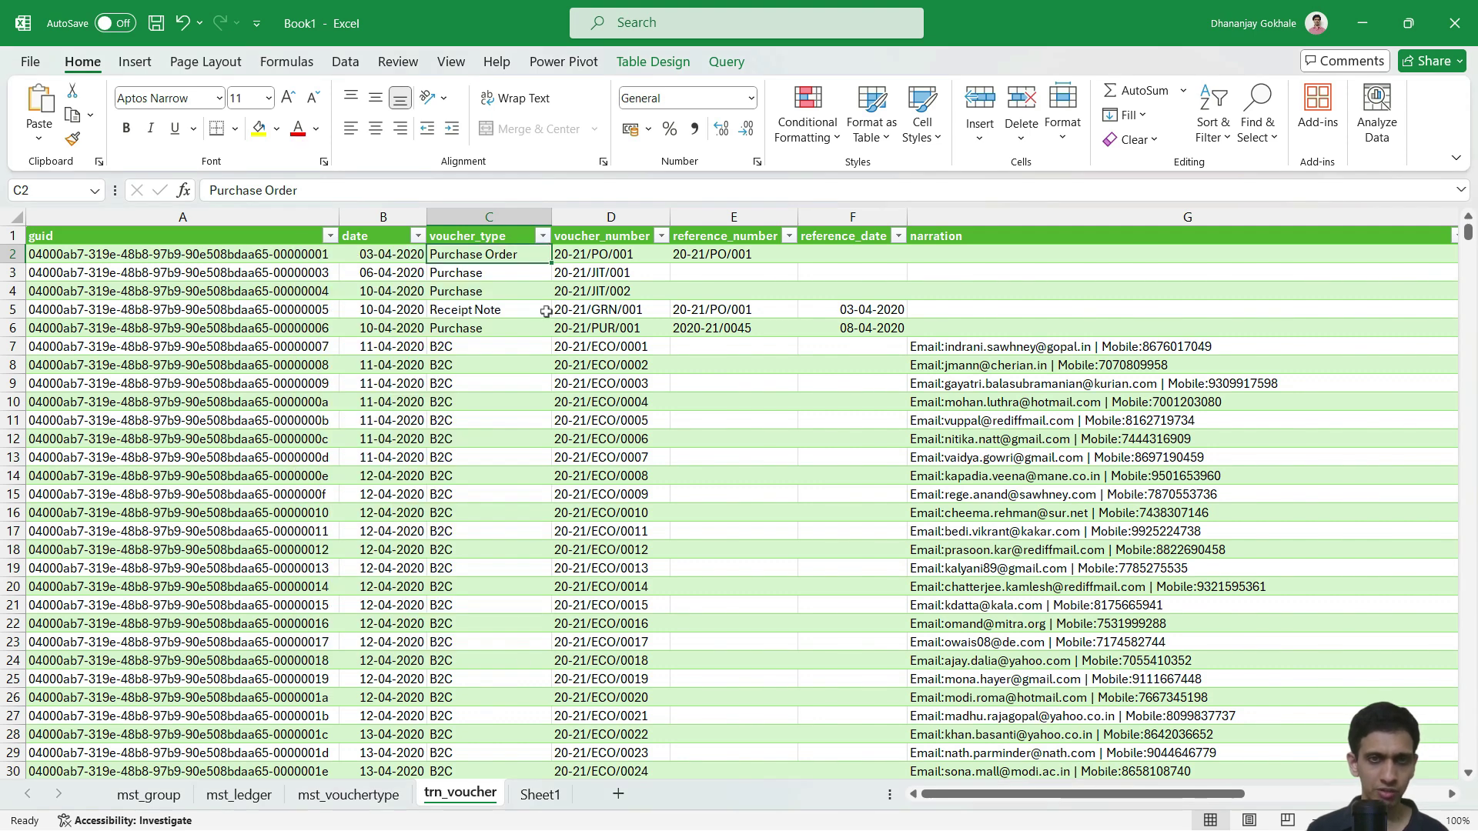
# Widen the voucher_number column slightly.
pyautogui.click(605, 331)
pyautogui.moveTo(670, 217); pyautogui.dragTo(681, 217)
pyautogui.click(630, 283)
# Examine the reference_number, reference_date and narration columns in the first voucher records.
pyautogui.click(745, 258)
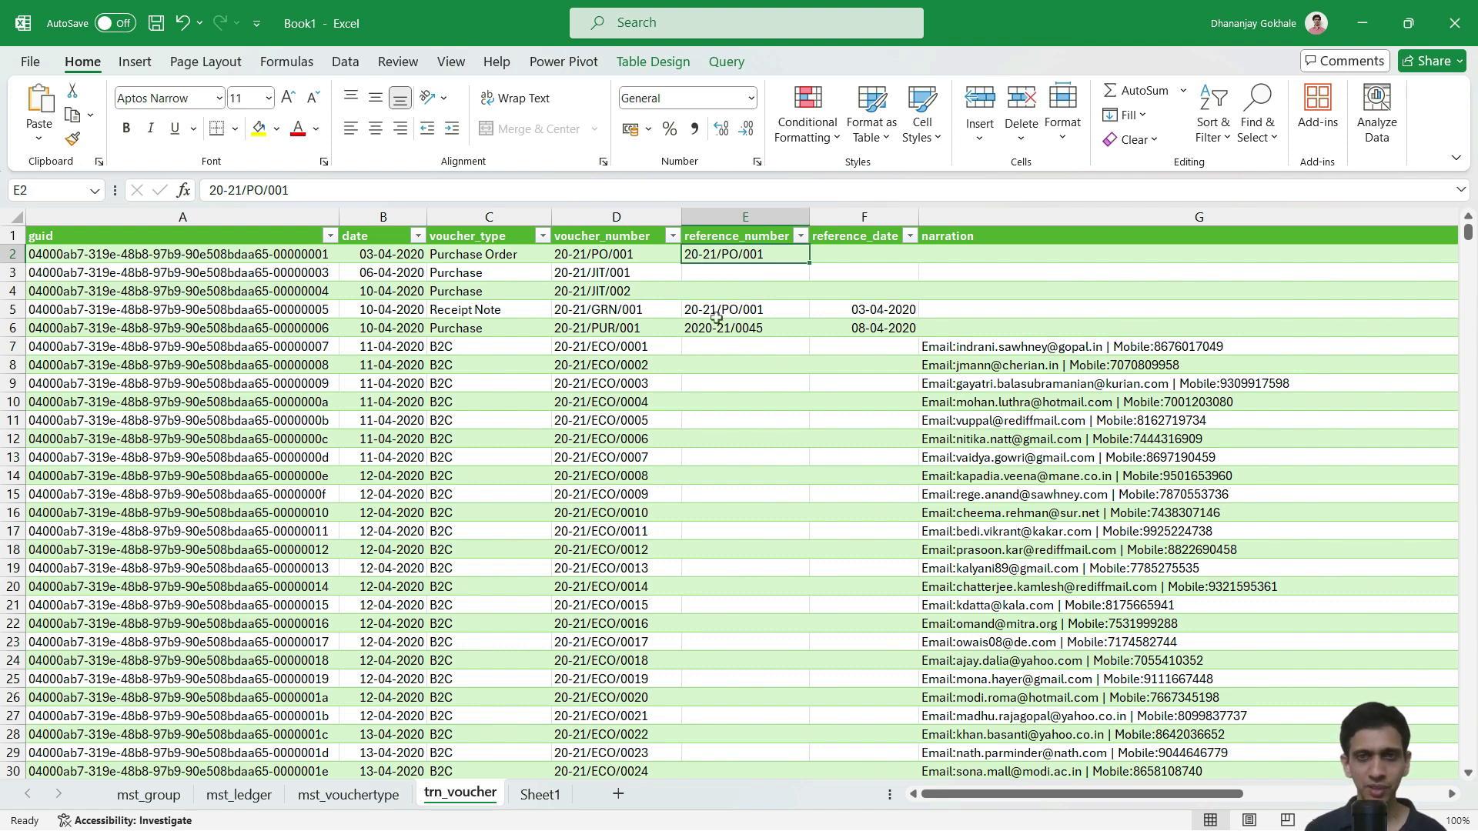
pyautogui.click(900, 311)
pyautogui.press('Left')
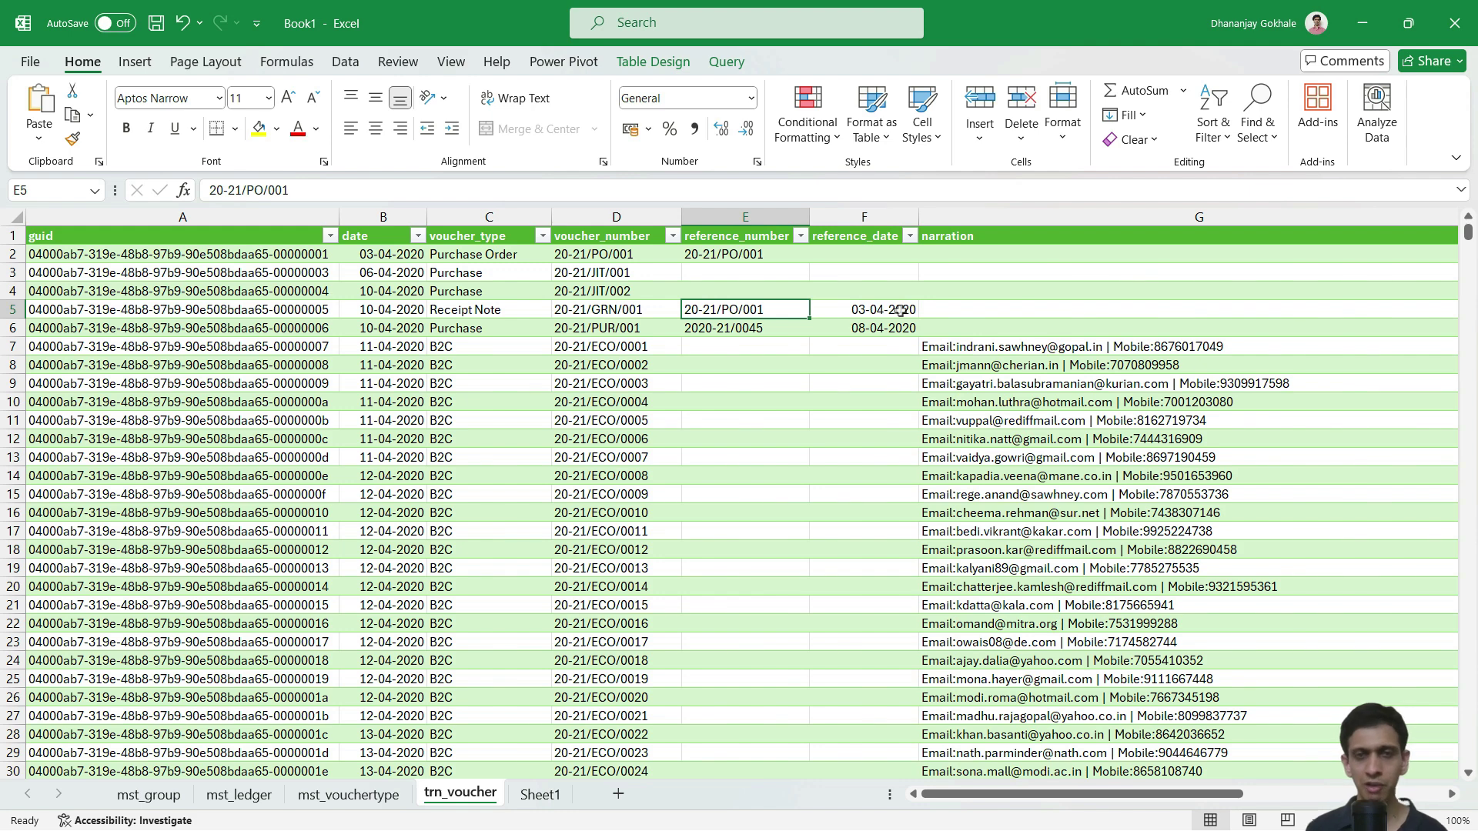
pyautogui.click(853, 292)
pyautogui.press('Right')
pyautogui.press('Right')
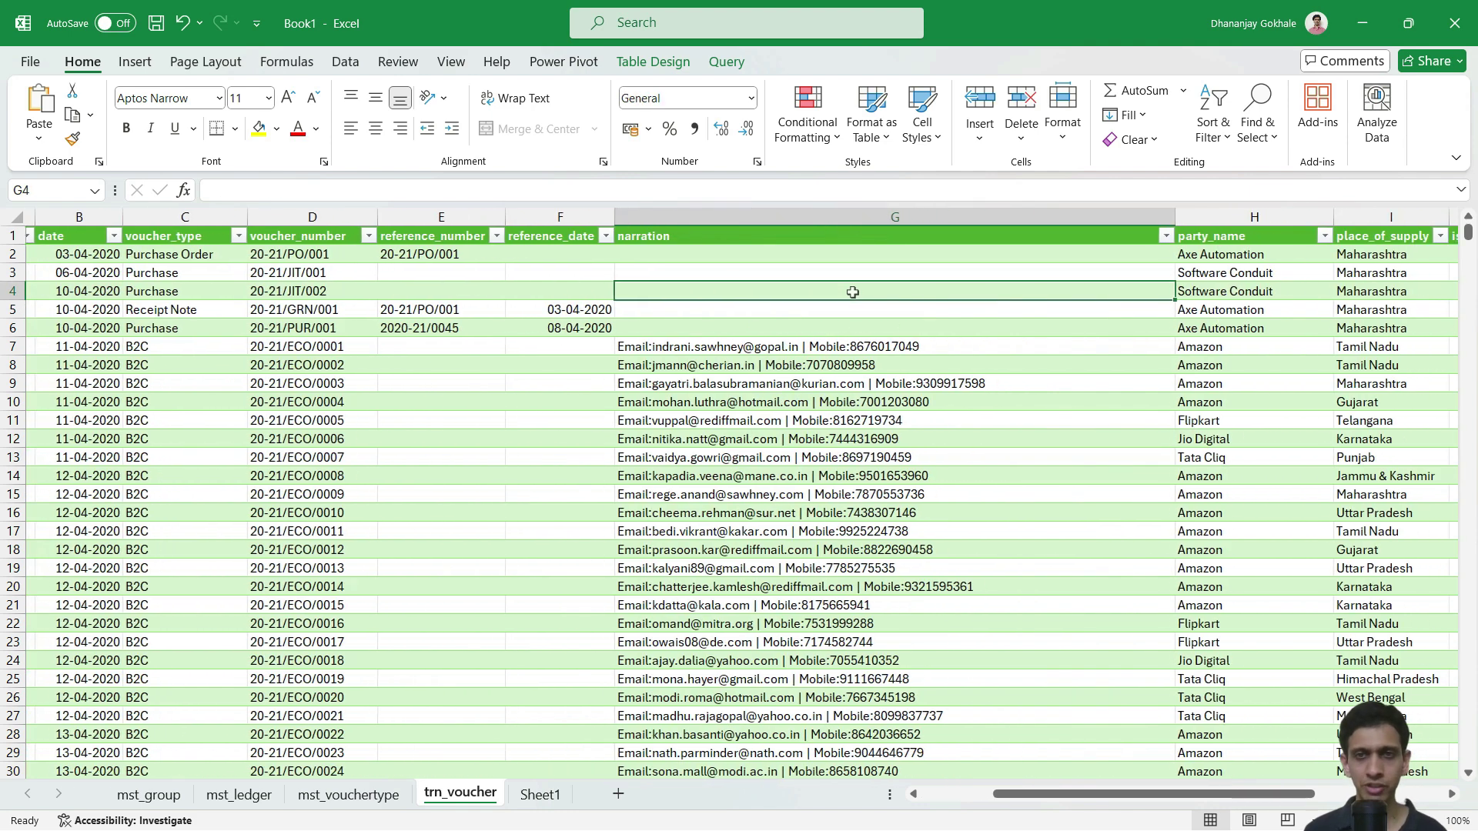
pyautogui.press('Left')
pyautogui.scroll(-3, 849, 301)
pyautogui.scroll(3, 849, 301)
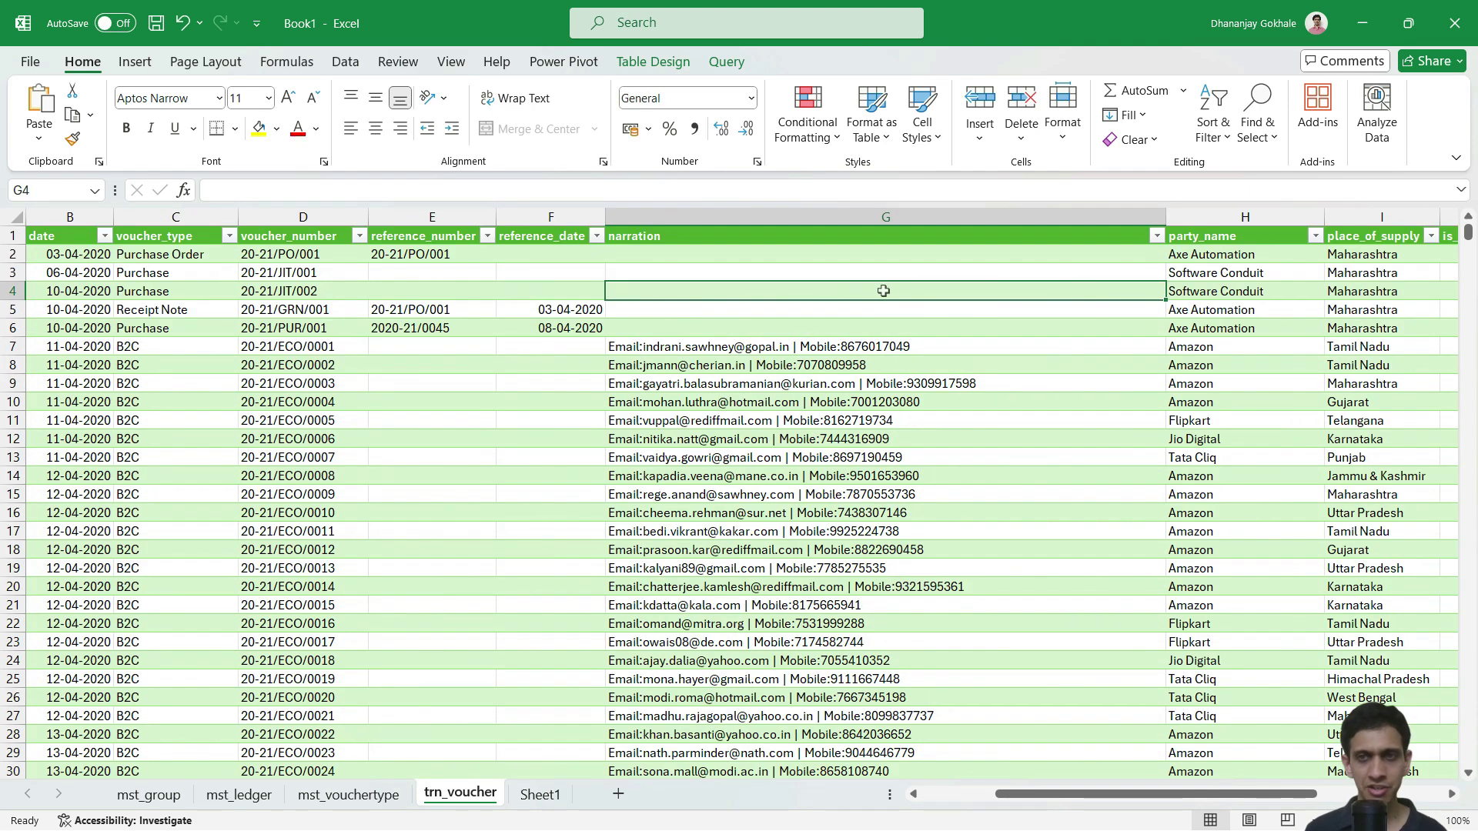
pyautogui.click(854, 269)
# Examine the party_name, place_of_supply, is_invoice and is_accounting_voucher columns of the voucher records.
pyautogui.click(1233, 251)
pyautogui.click(1227, 327)
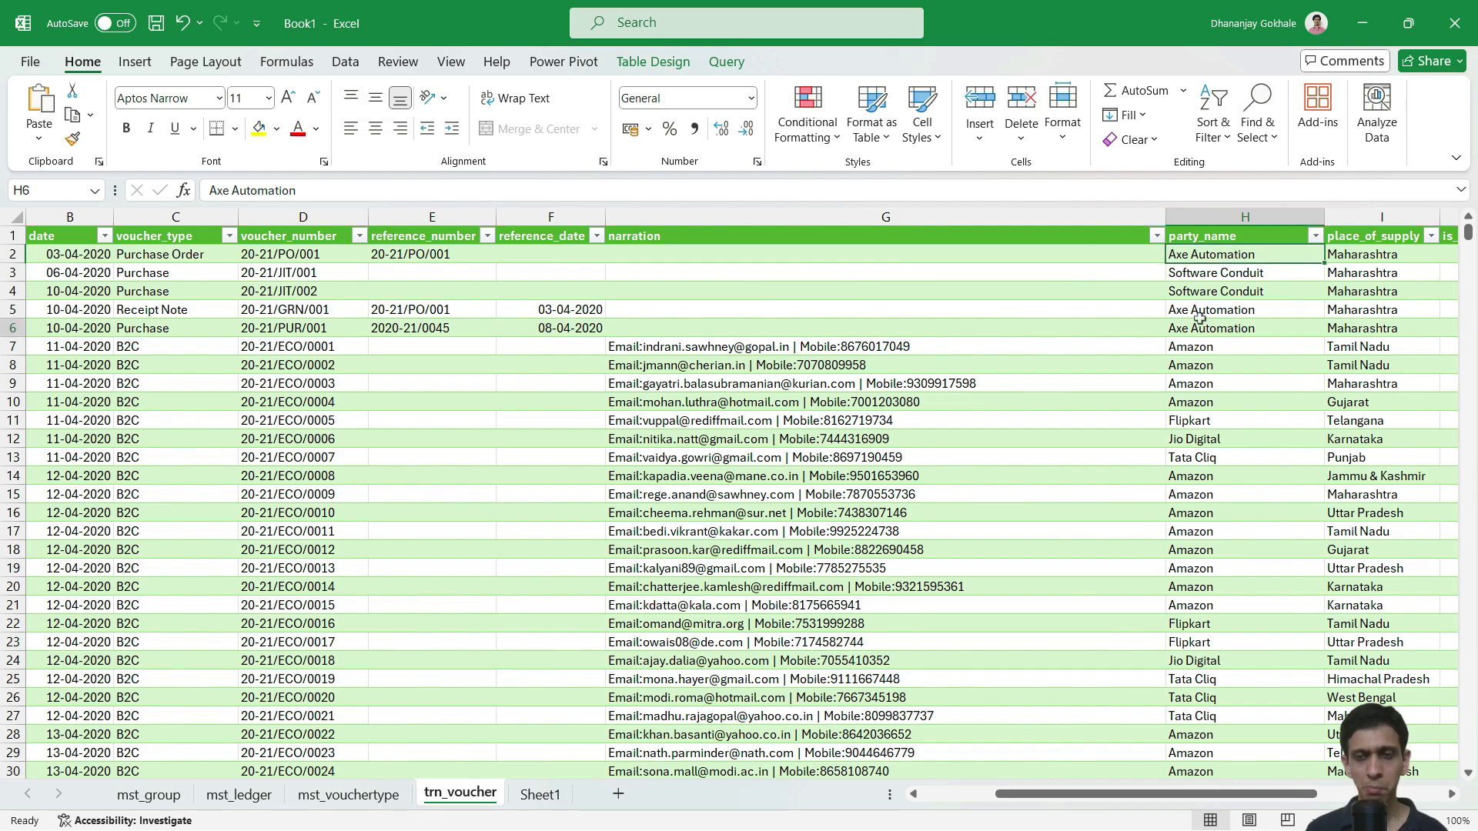
pyautogui.scroll(-3, 1139, 385)
pyautogui.scroll(3, 1139, 385)
pyautogui.click(1202, 368)
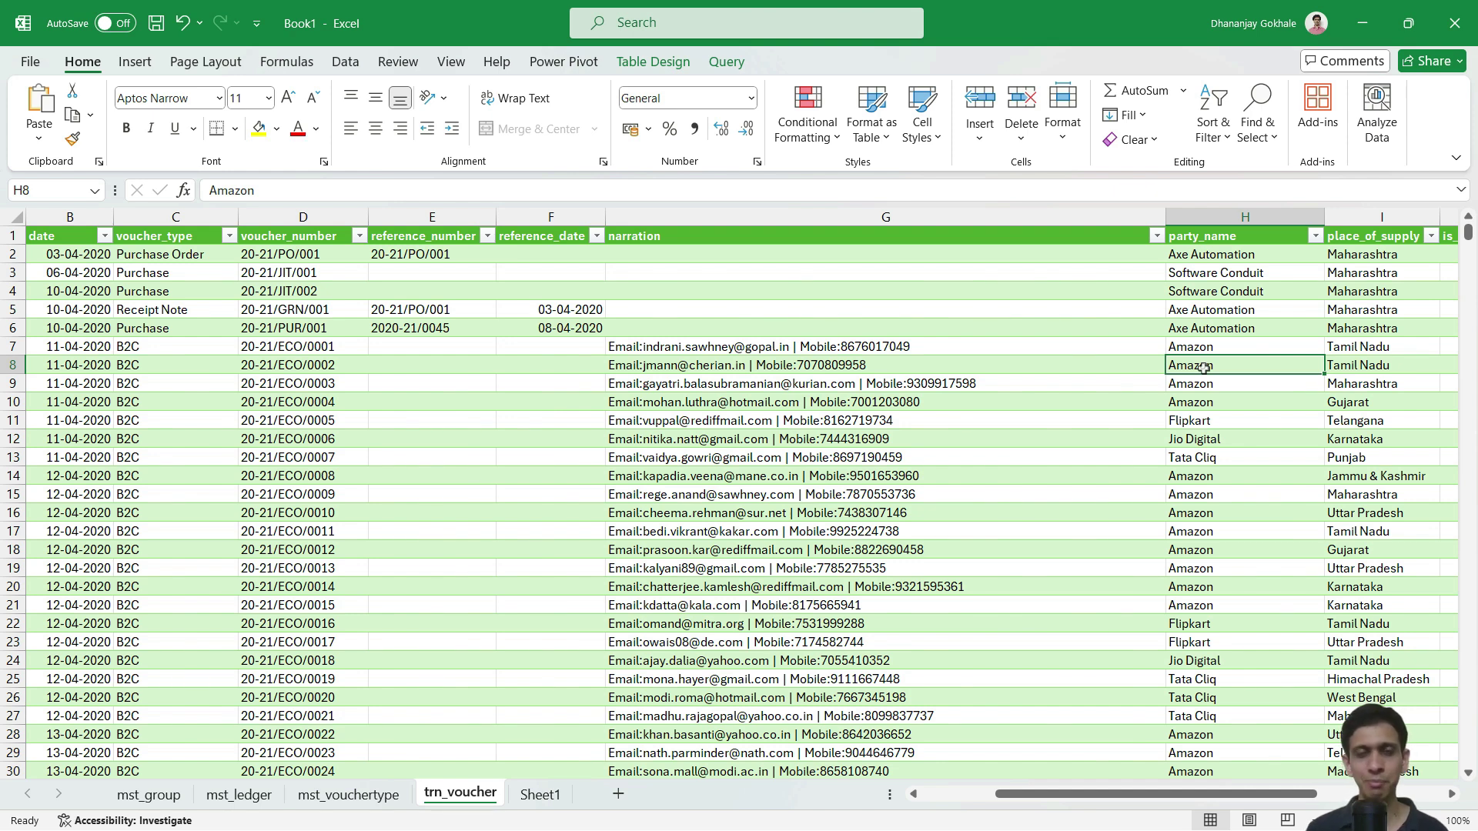
pyautogui.click(1221, 344)
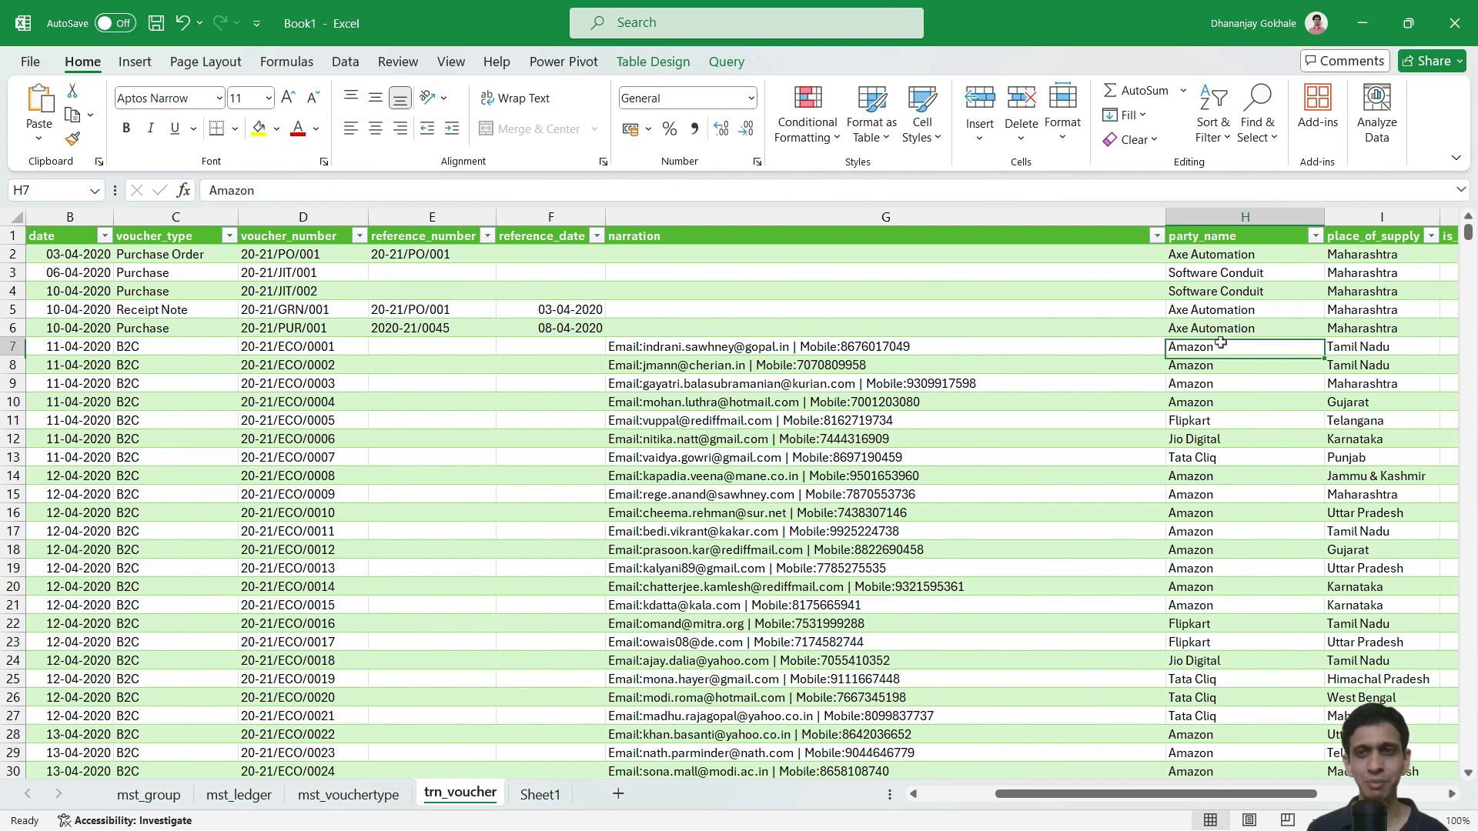
pyautogui.press('Right')
pyautogui.press('Right')
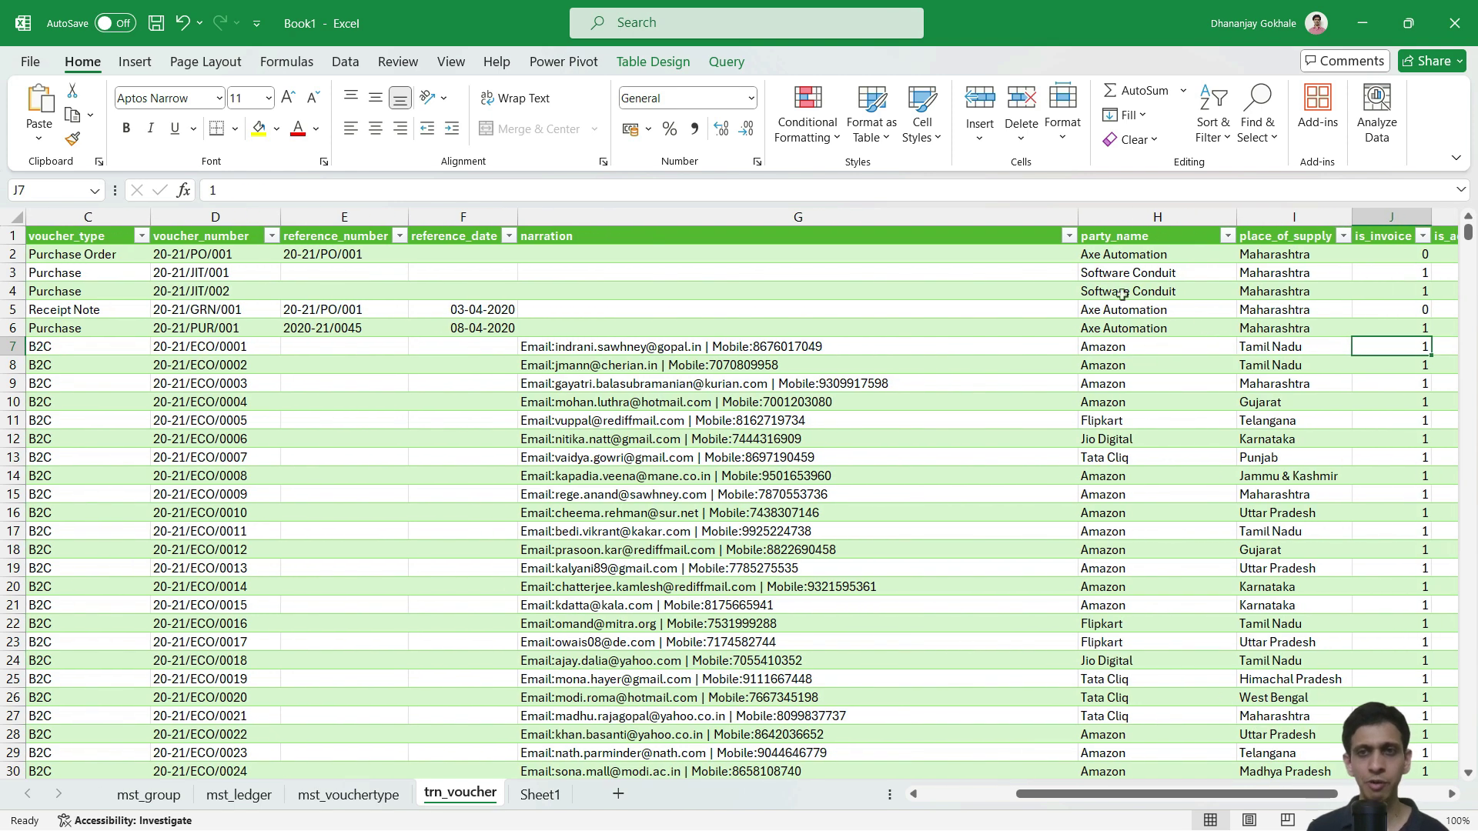
pyautogui.click(1123, 294)
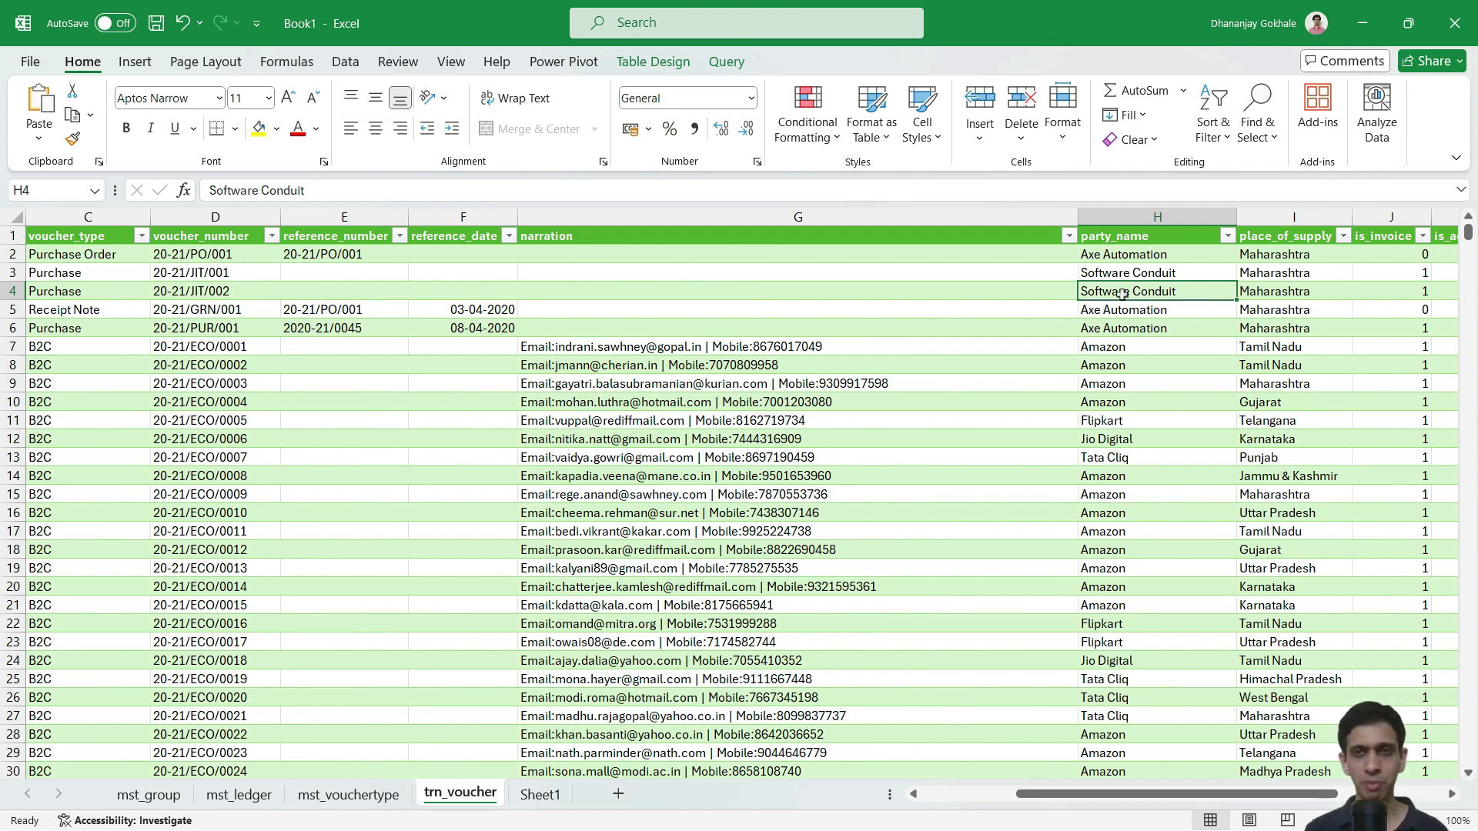
pyautogui.press('Right')
pyautogui.press('Right')
pyautogui.press('Right')
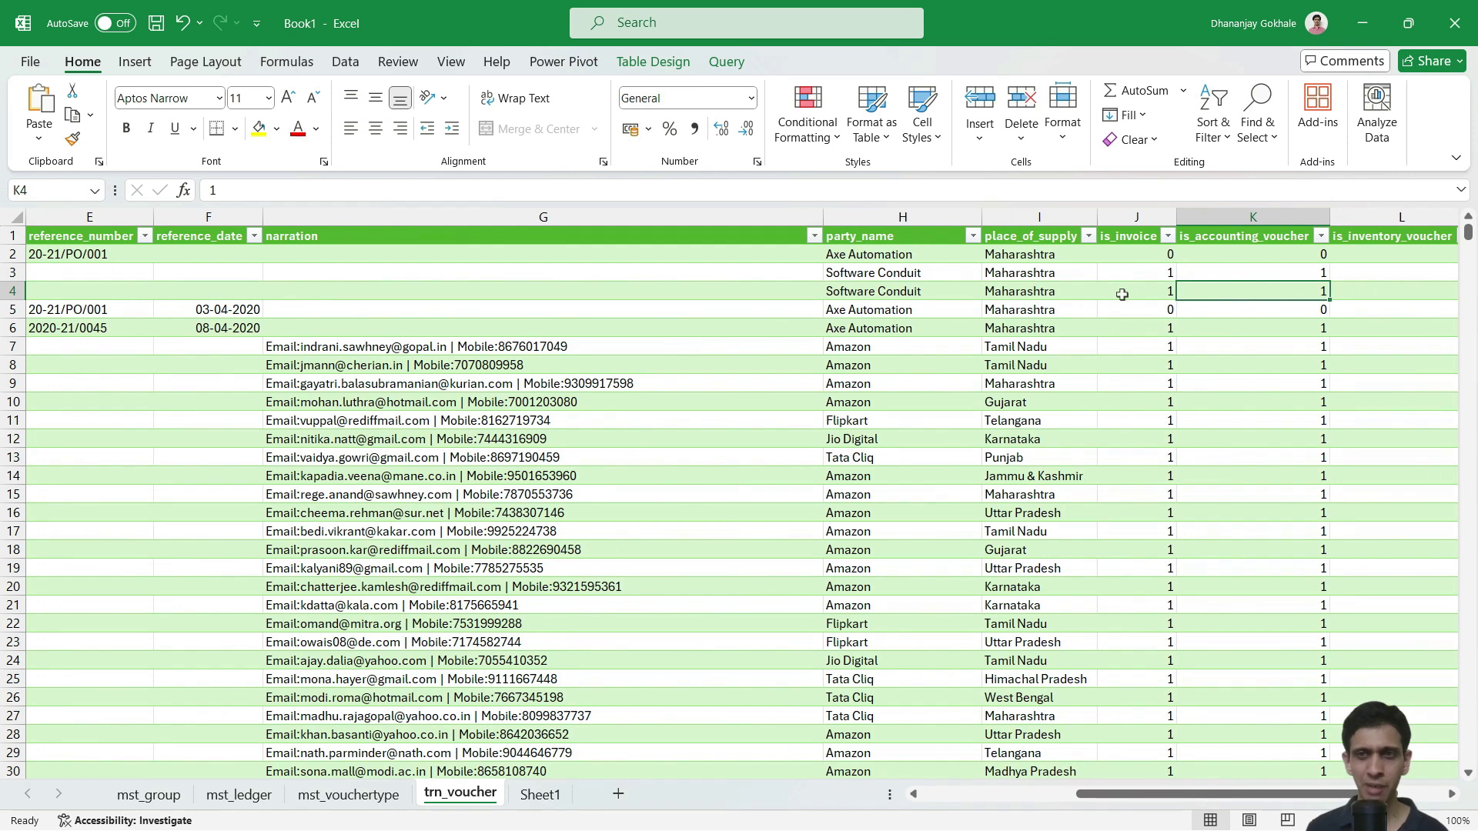
# Examine the place_of_supply values of the first vouchers and the remaining columns through to the end of the table.
pyautogui.click(1024, 285)
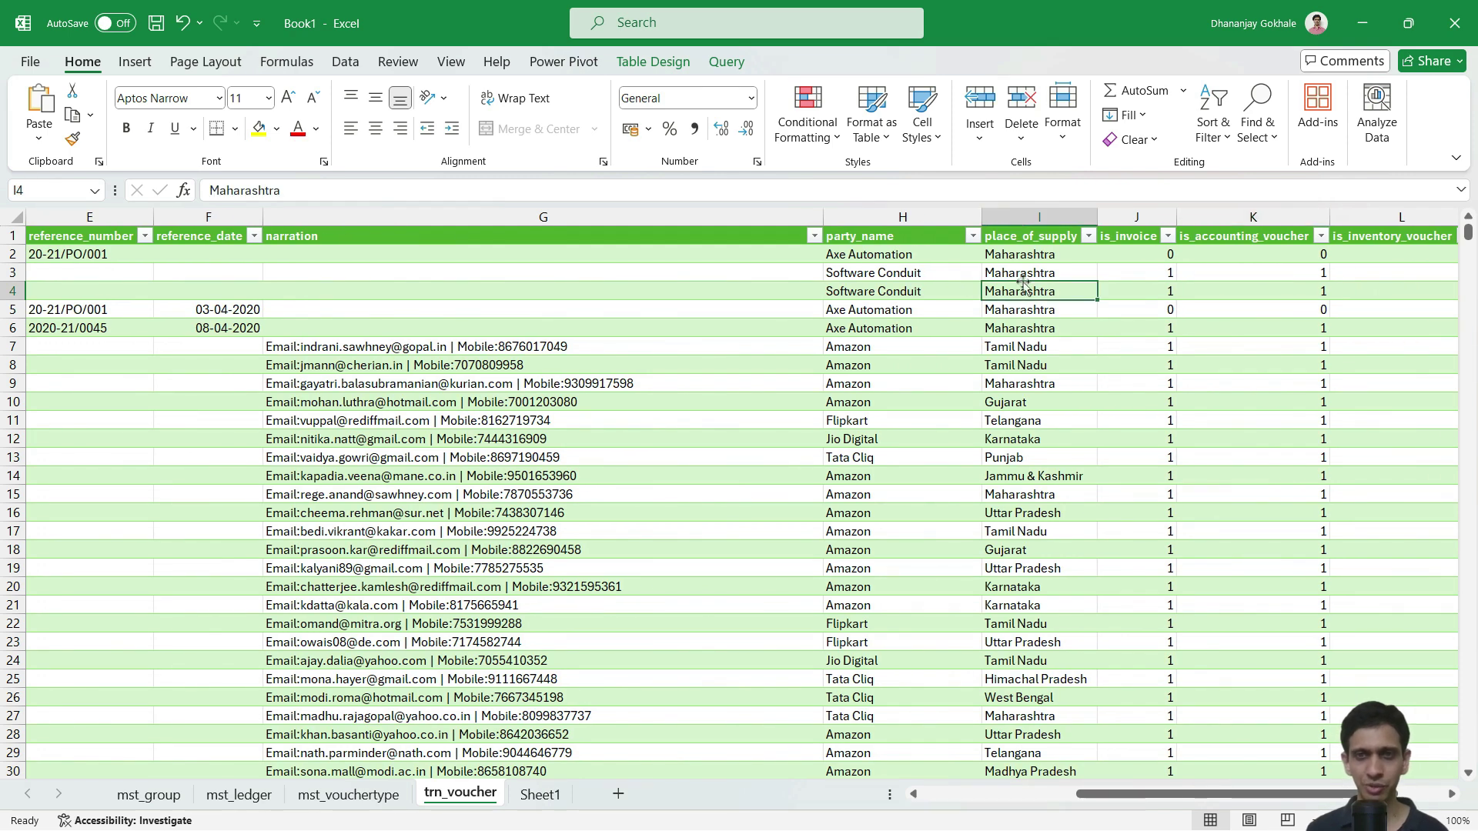
pyautogui.click(1023, 280)
pyautogui.click(1028, 256)
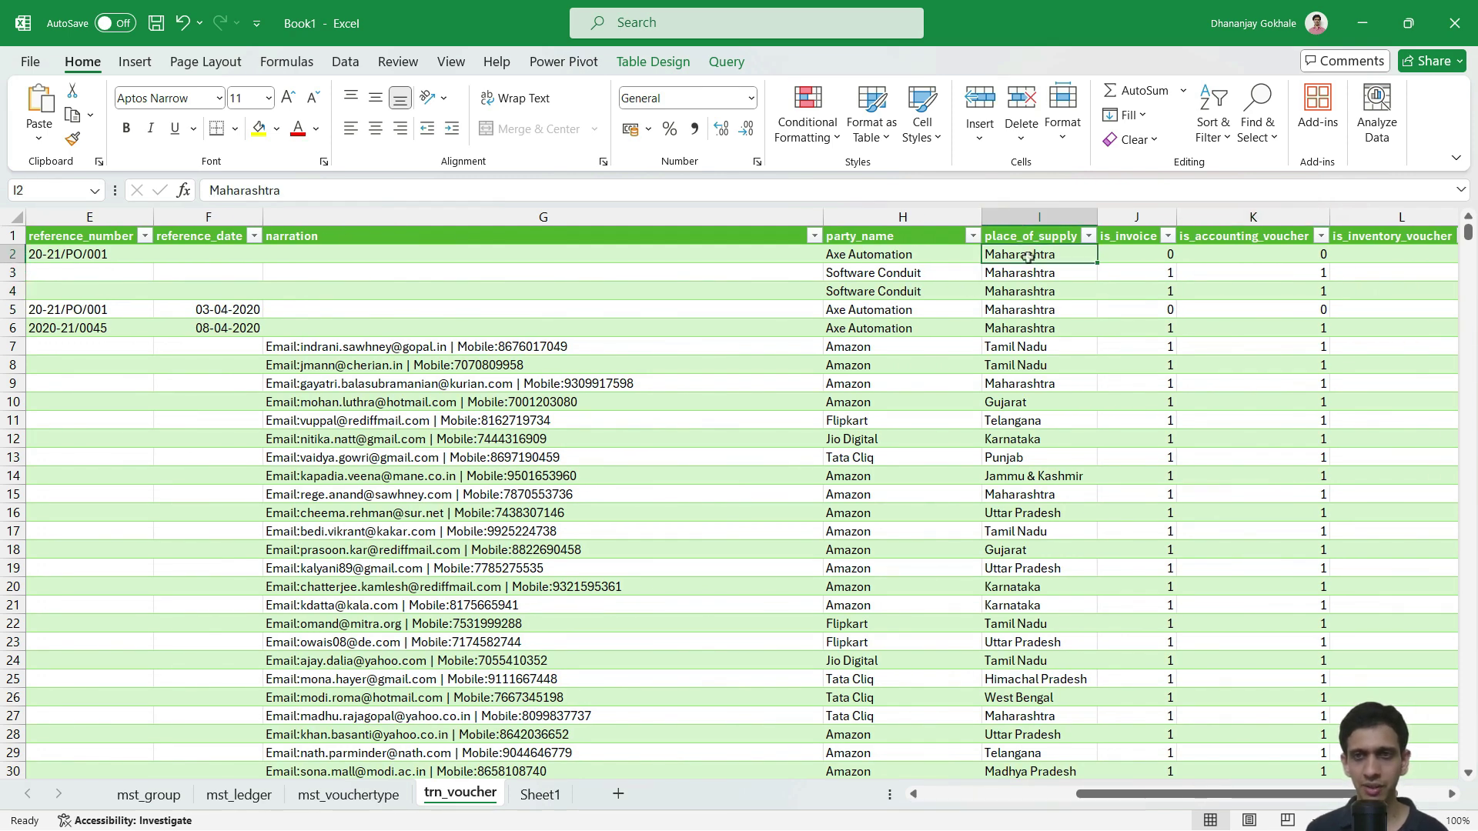
pyautogui.press('Right')
pyautogui.press('Right')
pyautogui.press('Right')
pyautogui.press('Right')
pyautogui.press('Right')
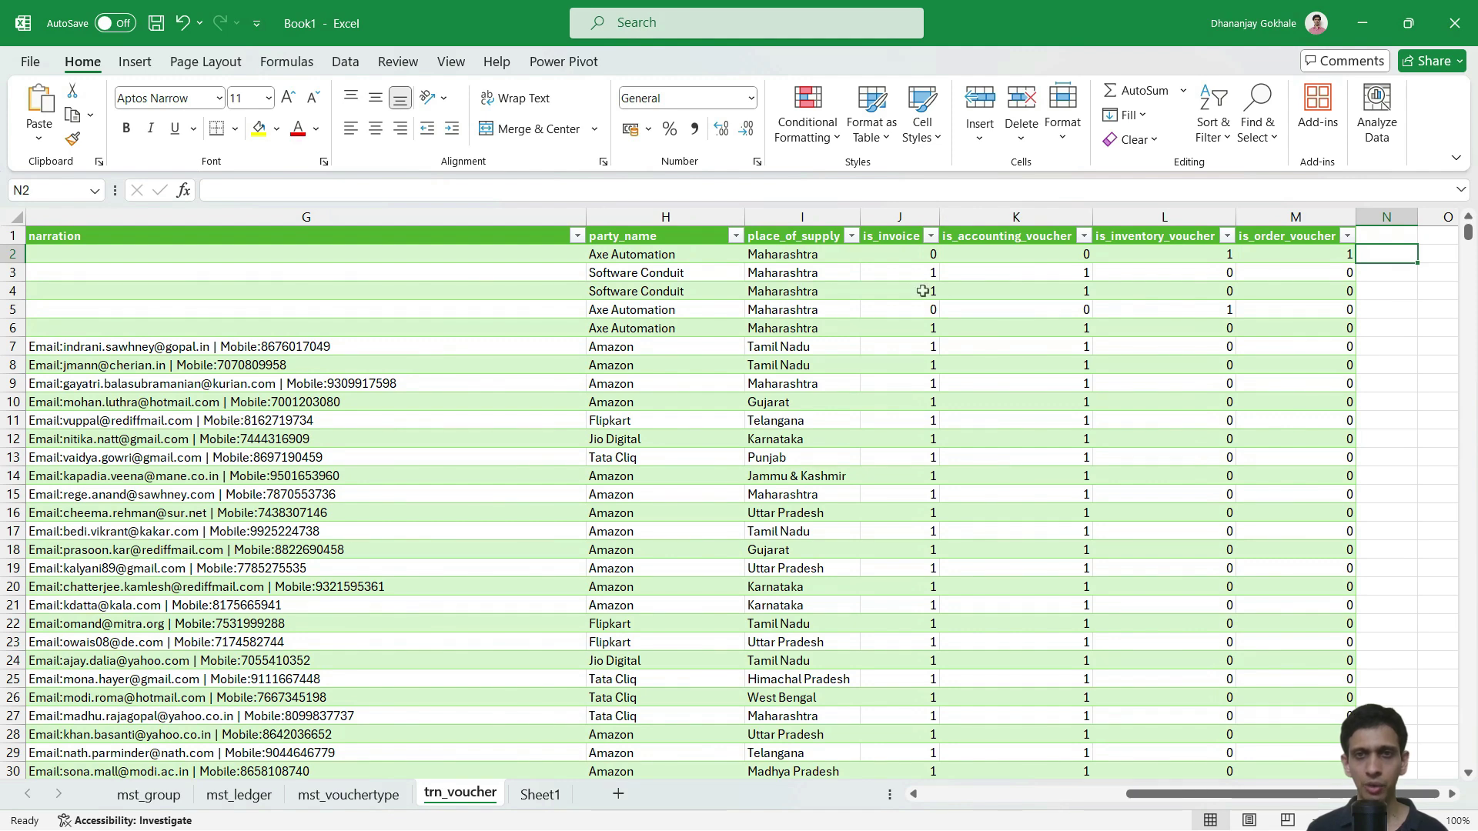
# Compare the is_invoice, is_accounting_voucher, is_inventory_voucher and is_order_voucher flags of the first voucher records.
pyautogui.click(911, 276)
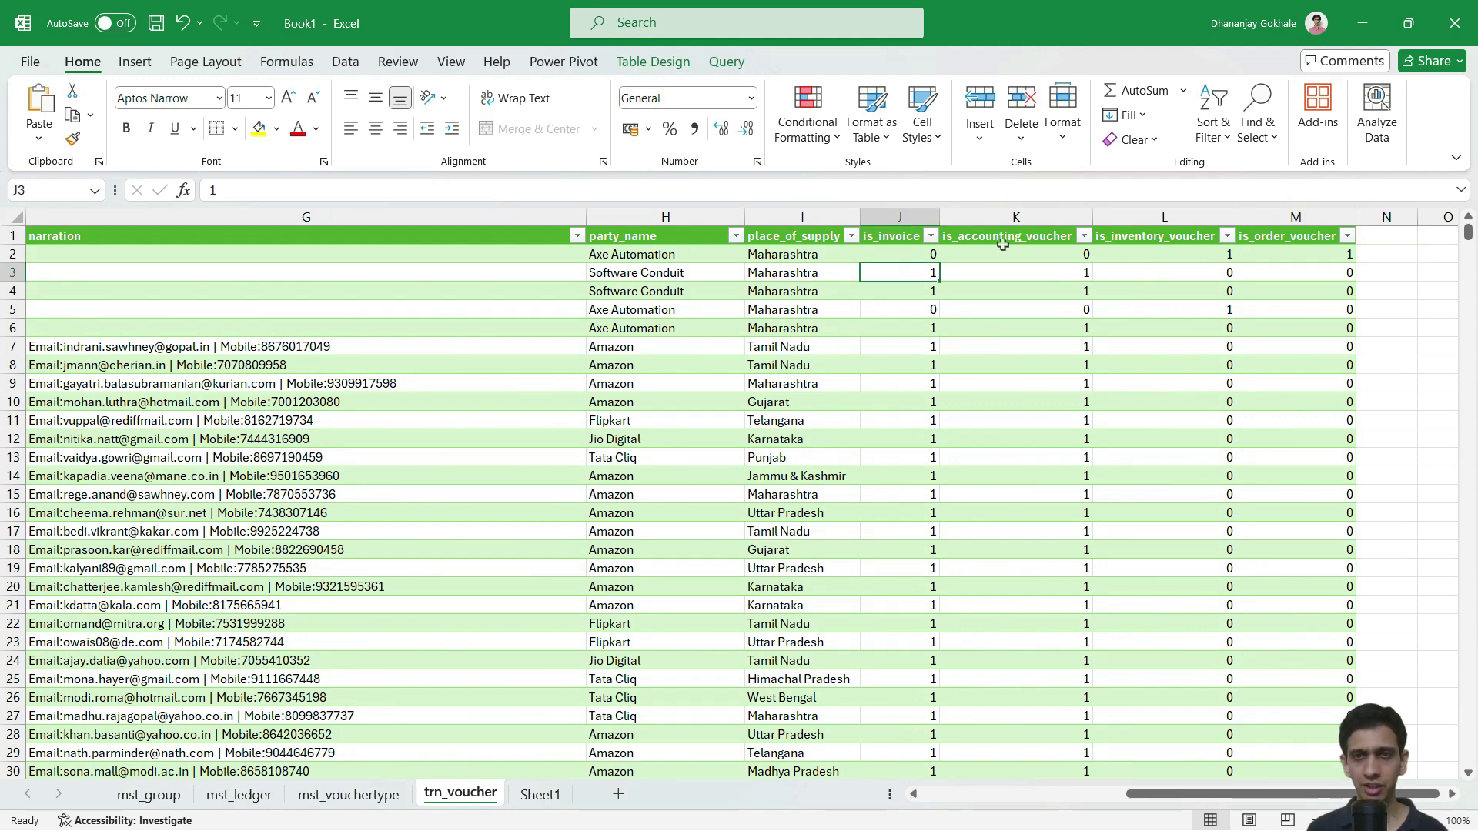
pyautogui.click(1032, 238)
pyautogui.click(1149, 236)
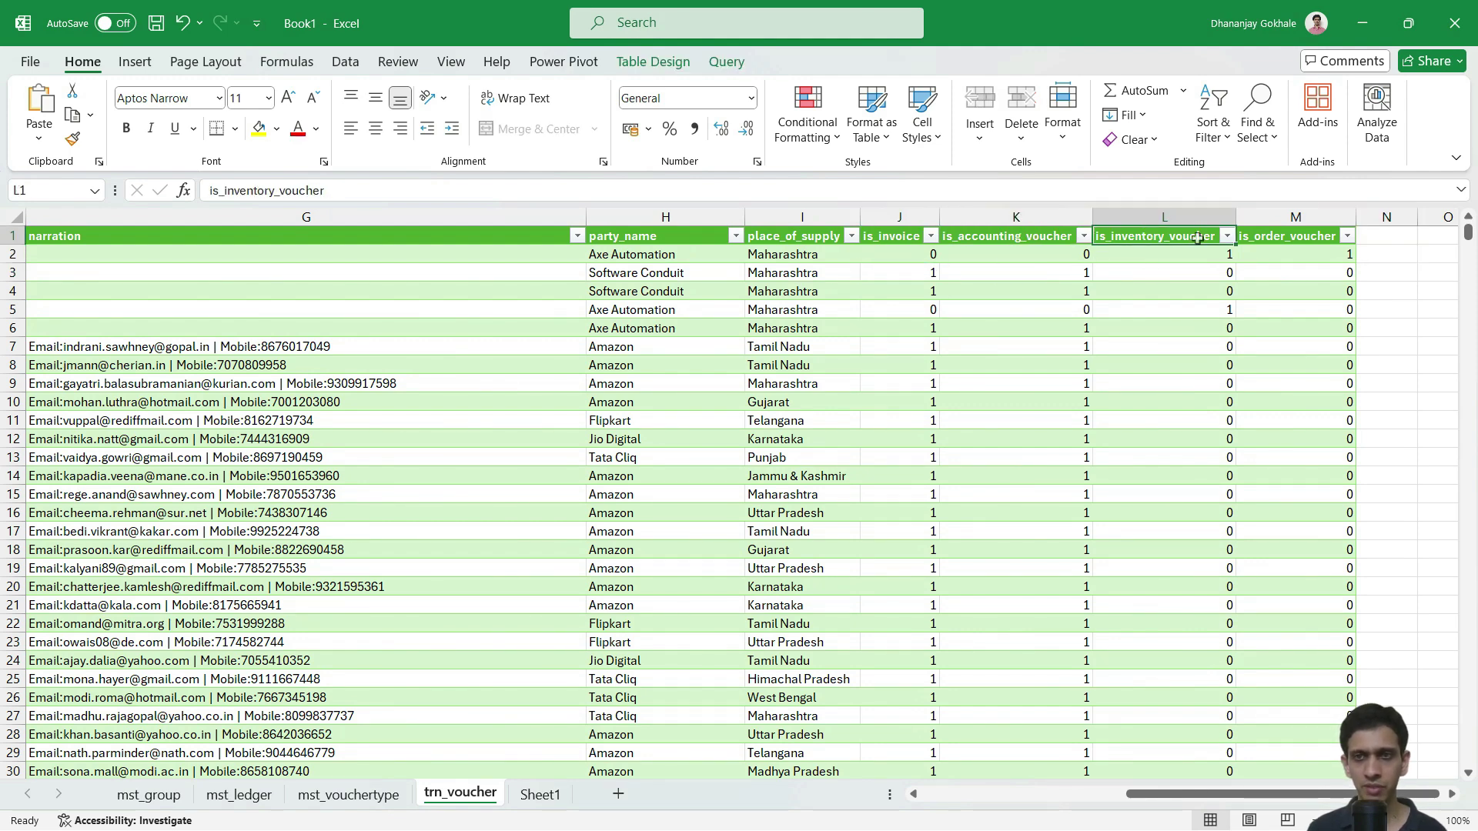
pyautogui.click(1049, 240)
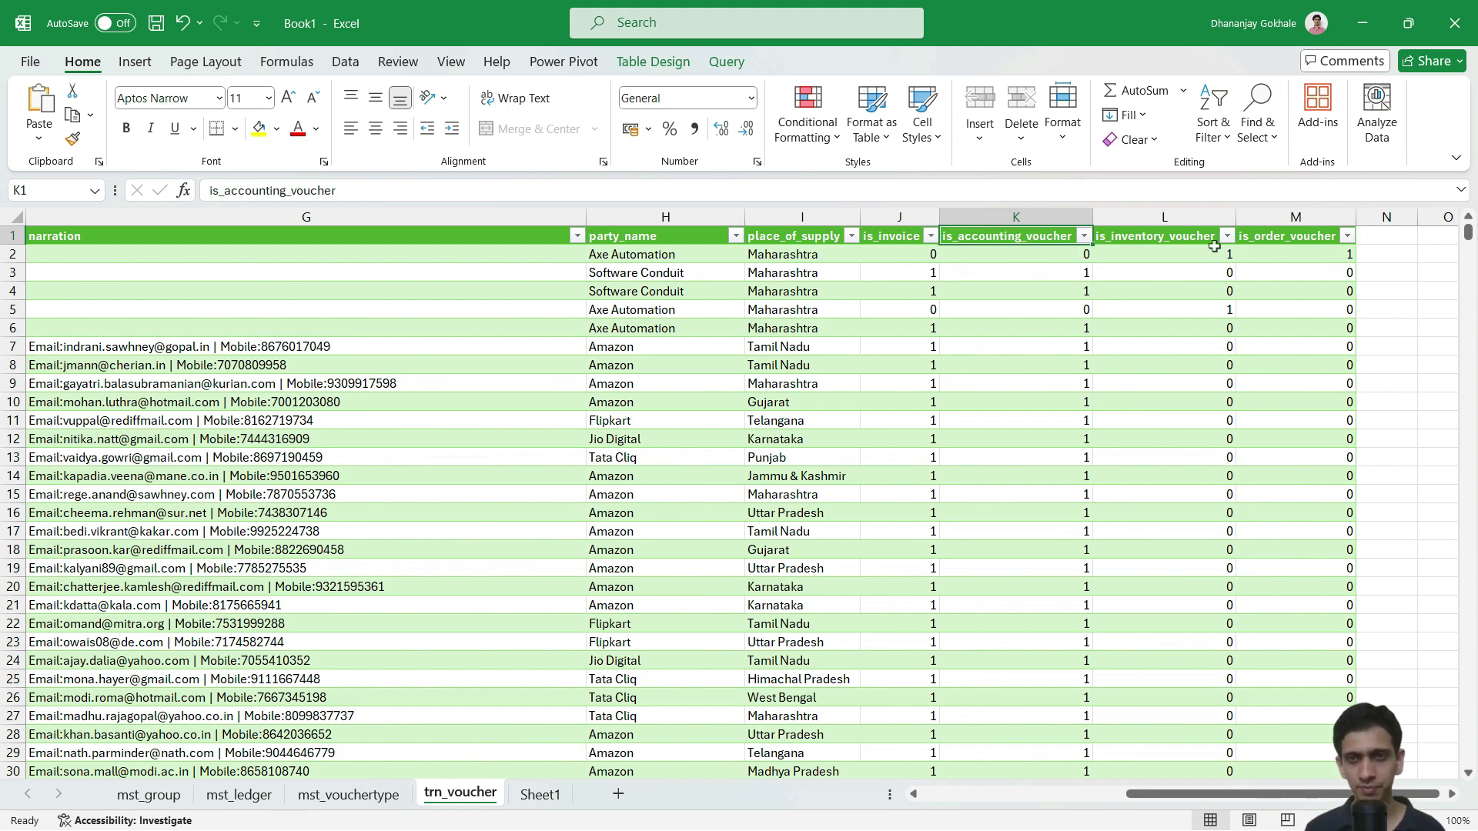
pyautogui.click(1035, 287)
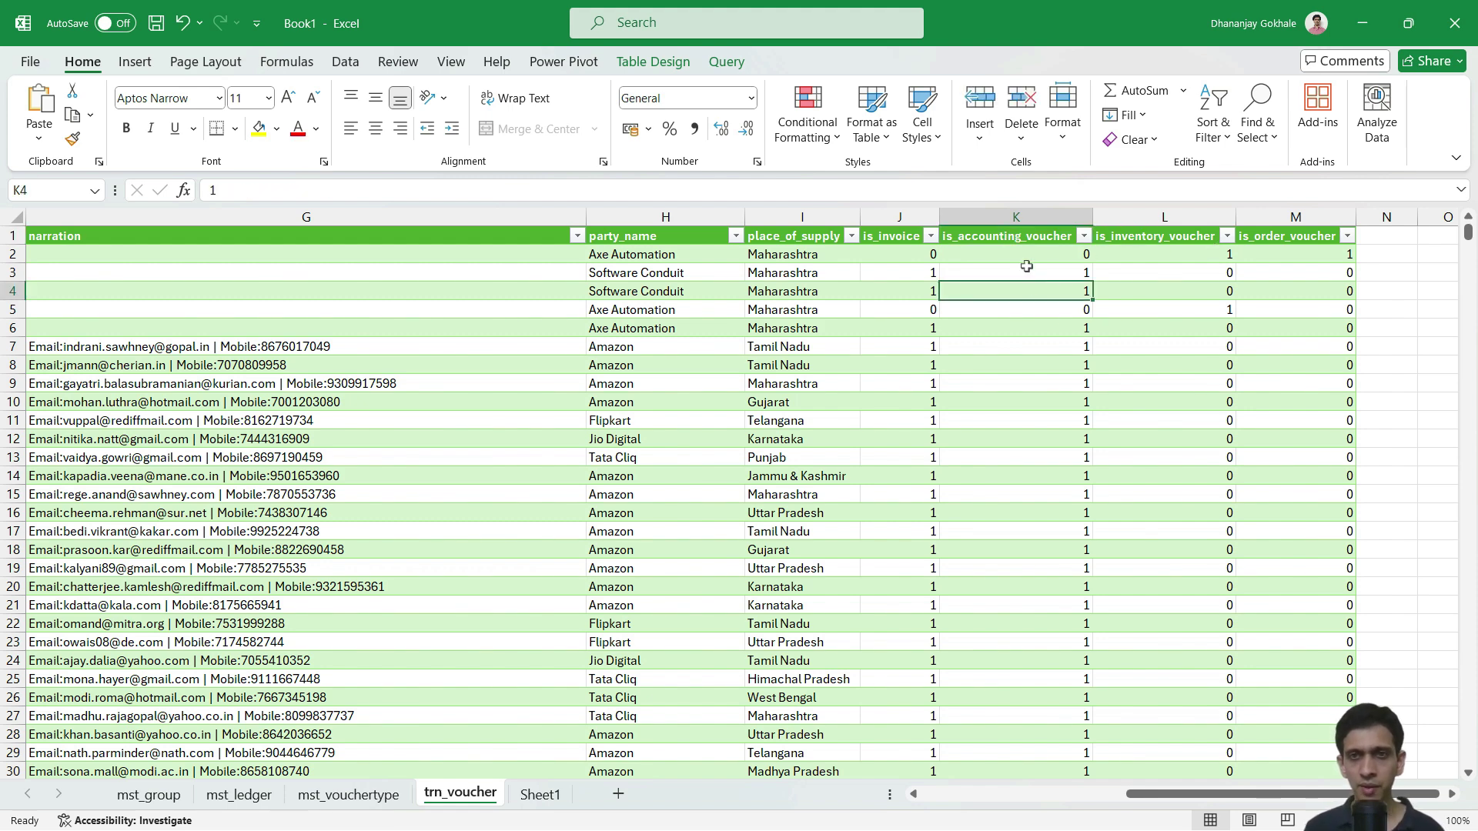
pyautogui.click(1279, 238)
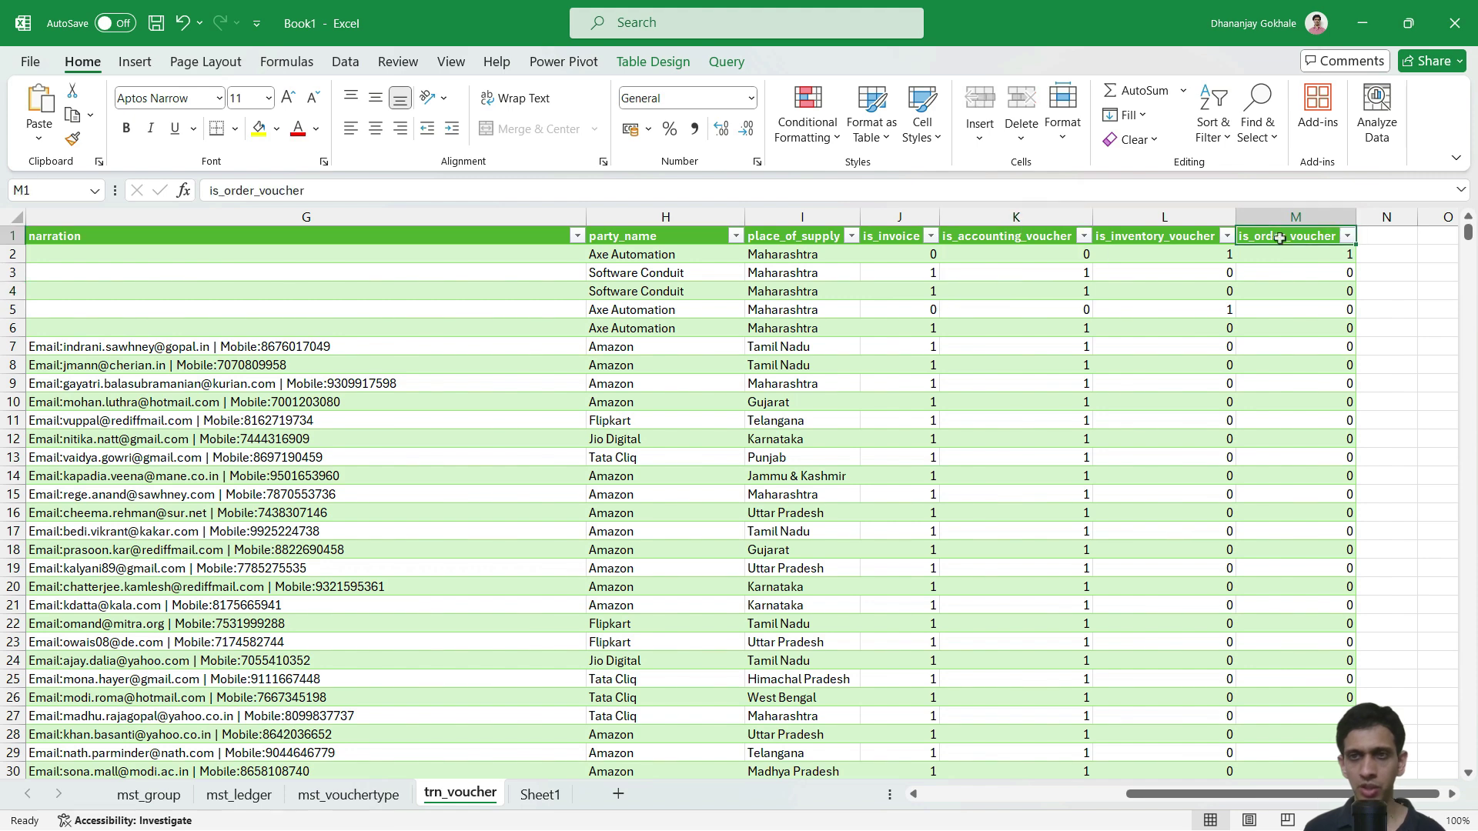
pyautogui.scroll(-3, 1291, 277)
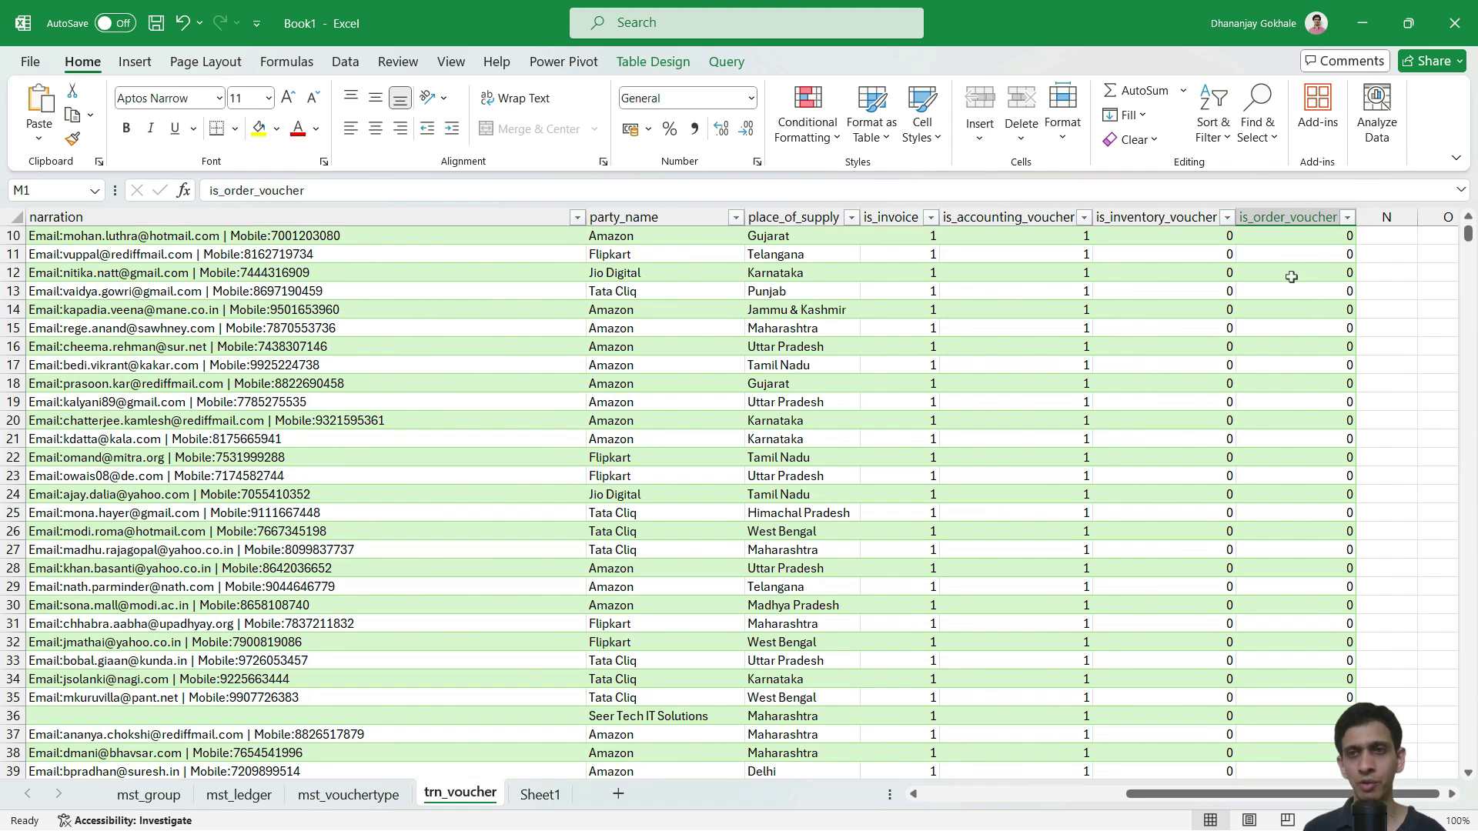
pyautogui.scroll(3, 1291, 277)
pyautogui.click(1294, 258)
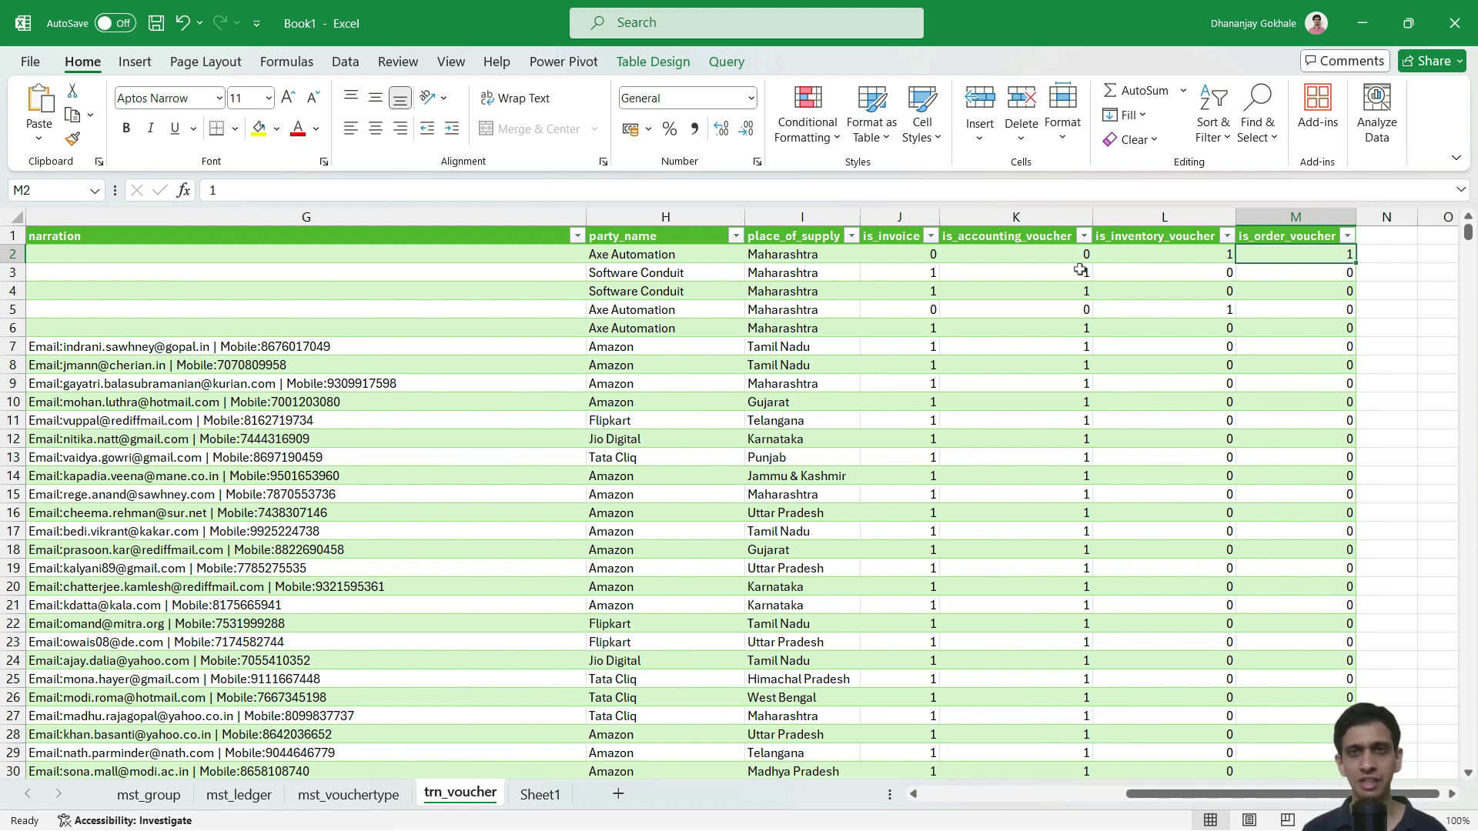
pyautogui.press('Down')
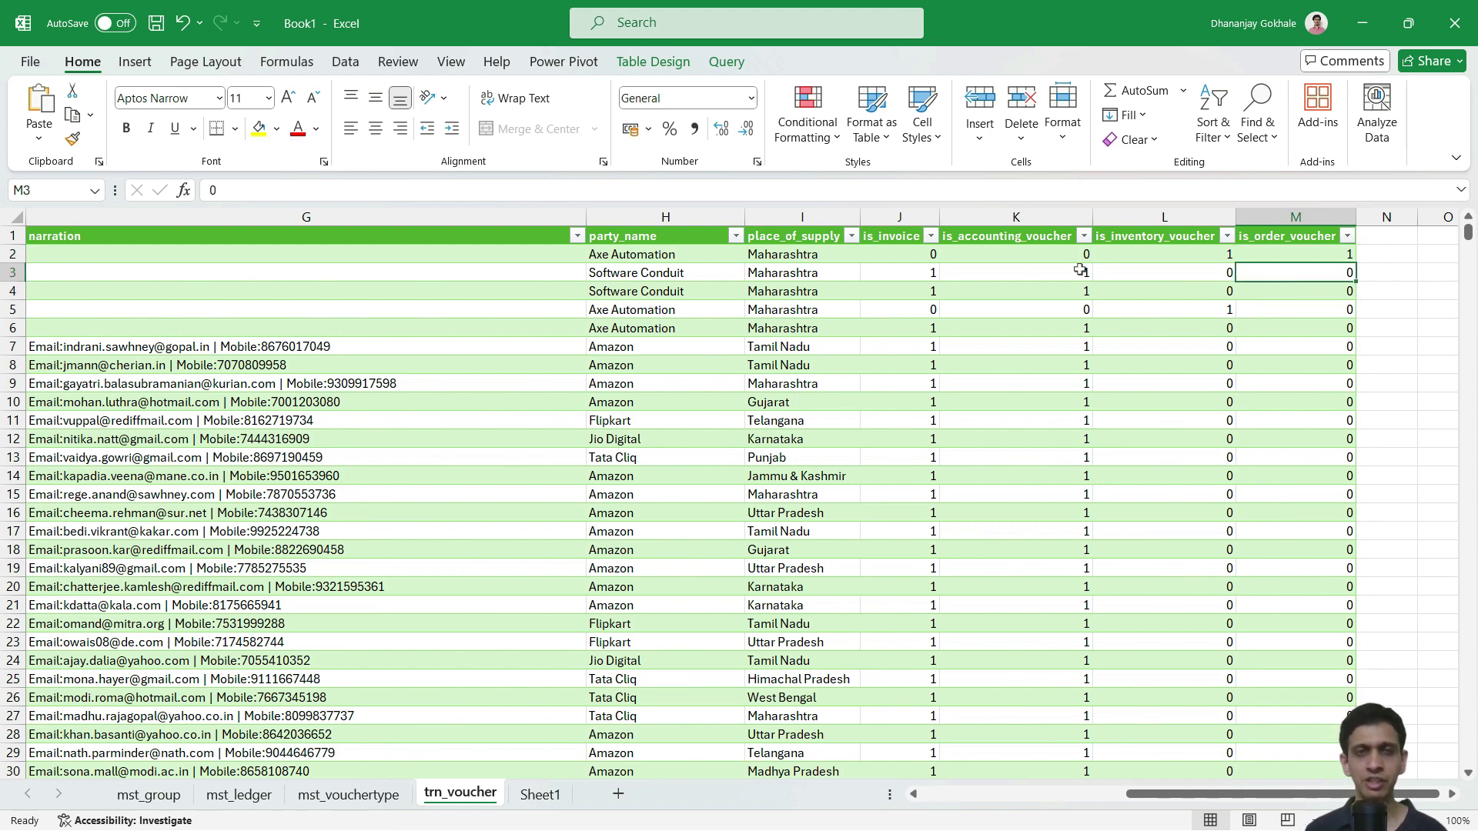
pyautogui.press('Up')
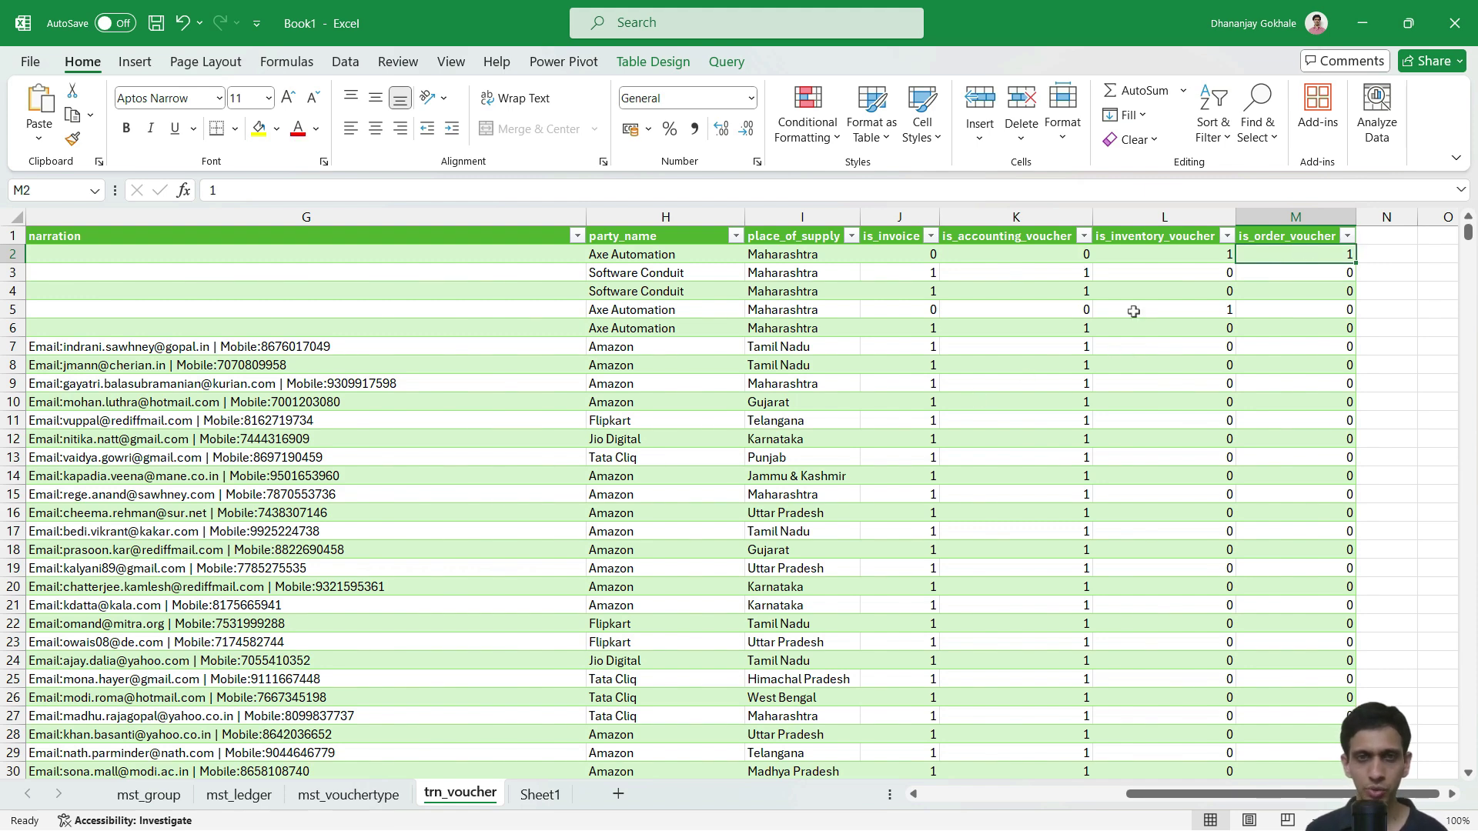
# Go back along the first voucher record to its date, and briefly check the voucher_type column's filter list.
pyautogui.press('Left')
pyautogui.press('Left')
pyautogui.press('Left')
pyautogui.press('Left')
pyautogui.press('Left')
pyautogui.press('Left')
pyautogui.press('Left')
pyautogui.press('Left')
pyautogui.press('Left')
pyautogui.press('Right')
pyautogui.press('Left')
pyautogui.press('Left')
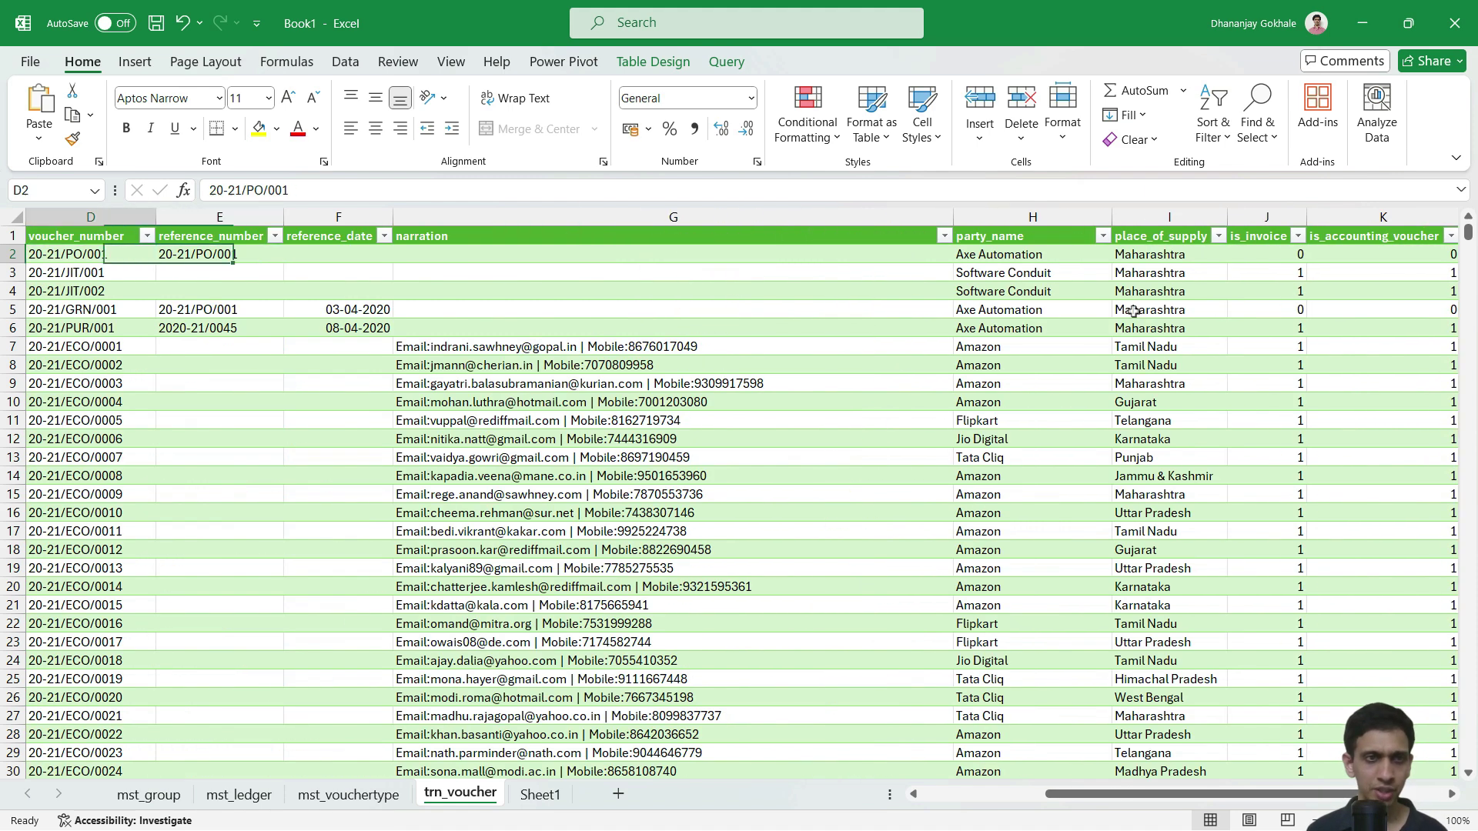
pyautogui.press('Right')
pyautogui.press('Left')
pyautogui.press('Left')
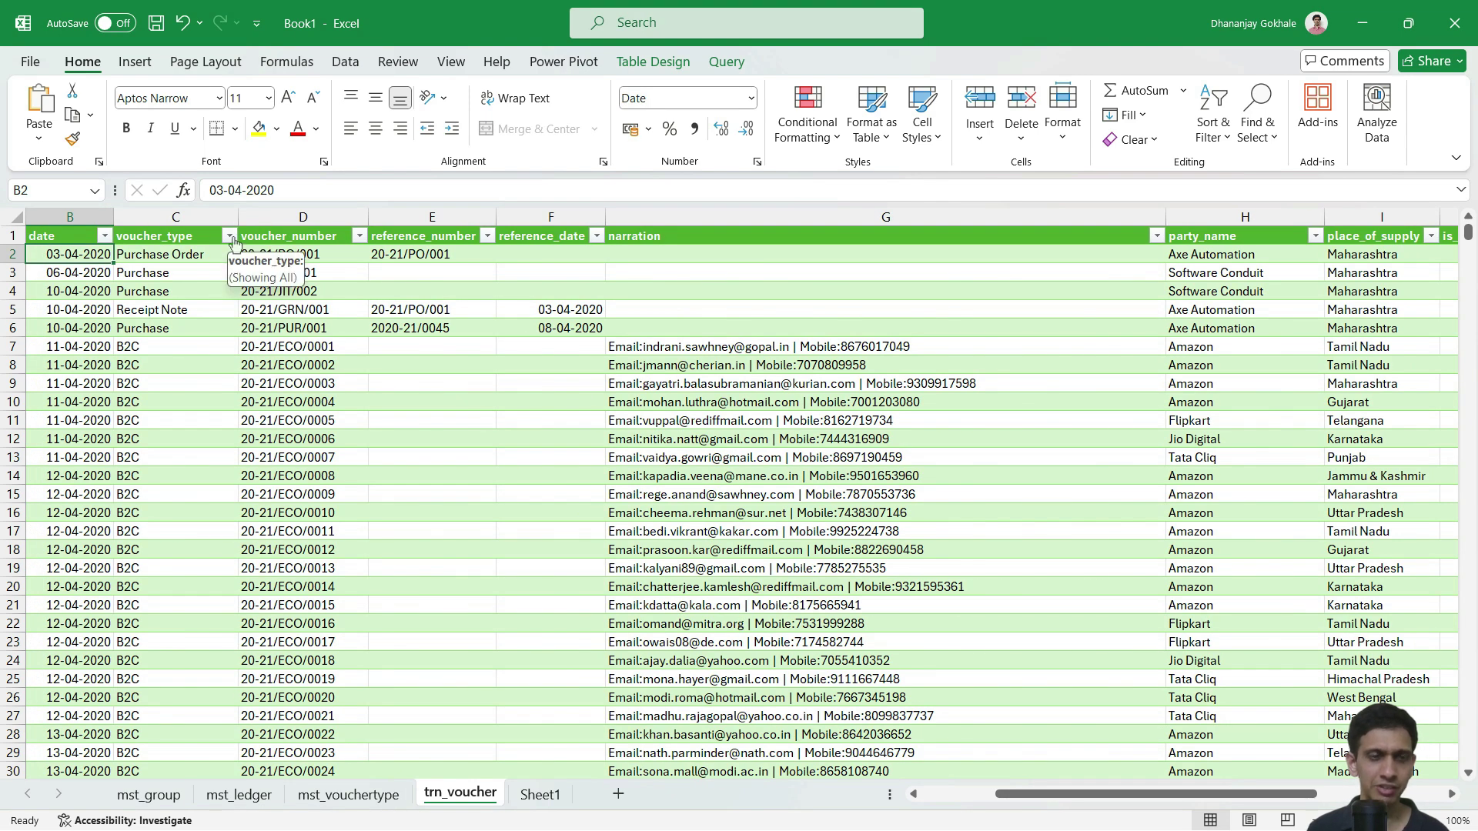
pyautogui.click(229, 236)
pyautogui.press('Escape')
pyautogui.click(543, 235)
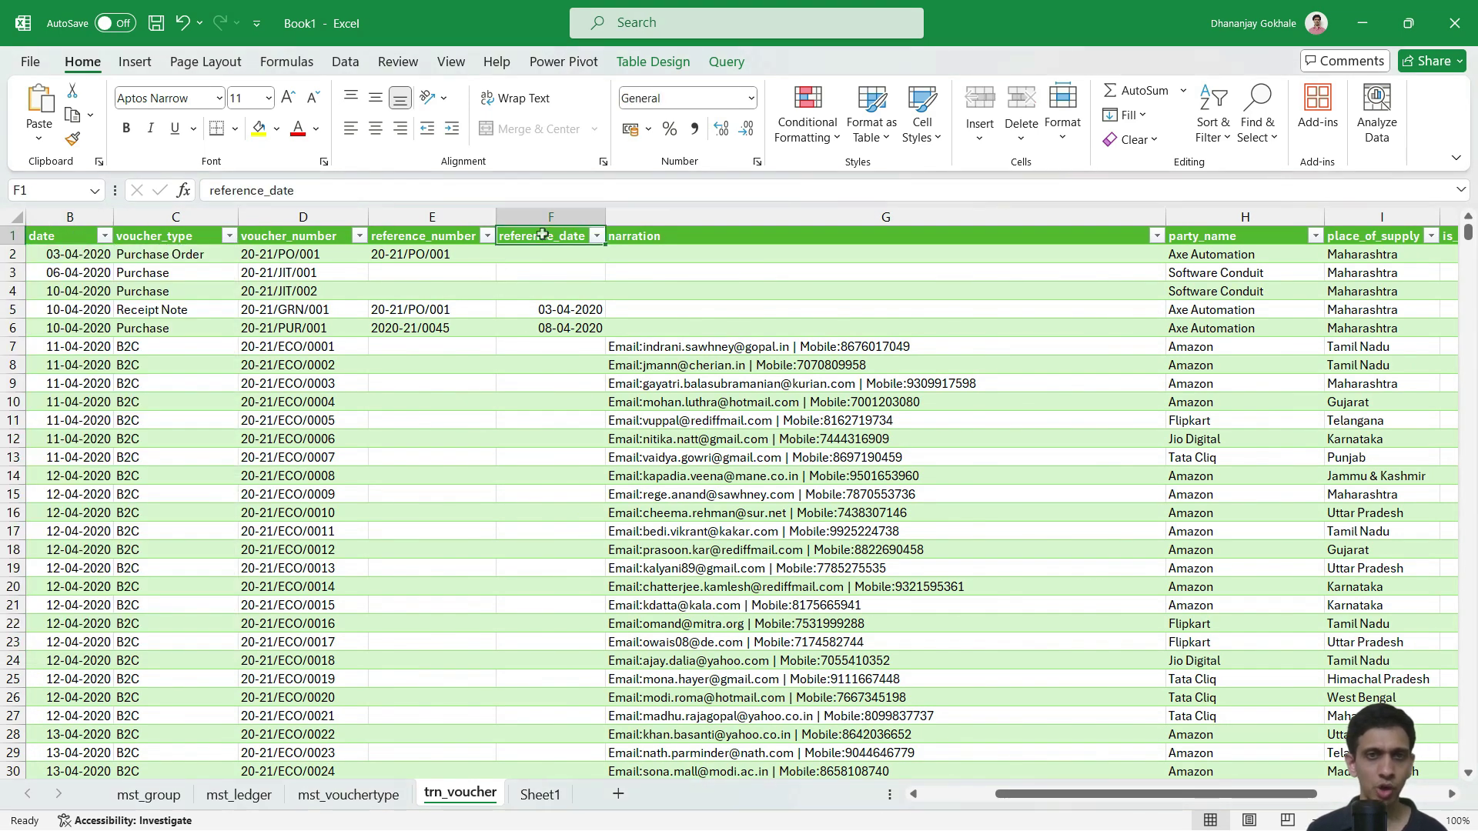
# Filter the is_order_voucher column to 1 to view only order vouchers, and clear that filter again.
pyautogui.hotkey('ctrl', 'Right')
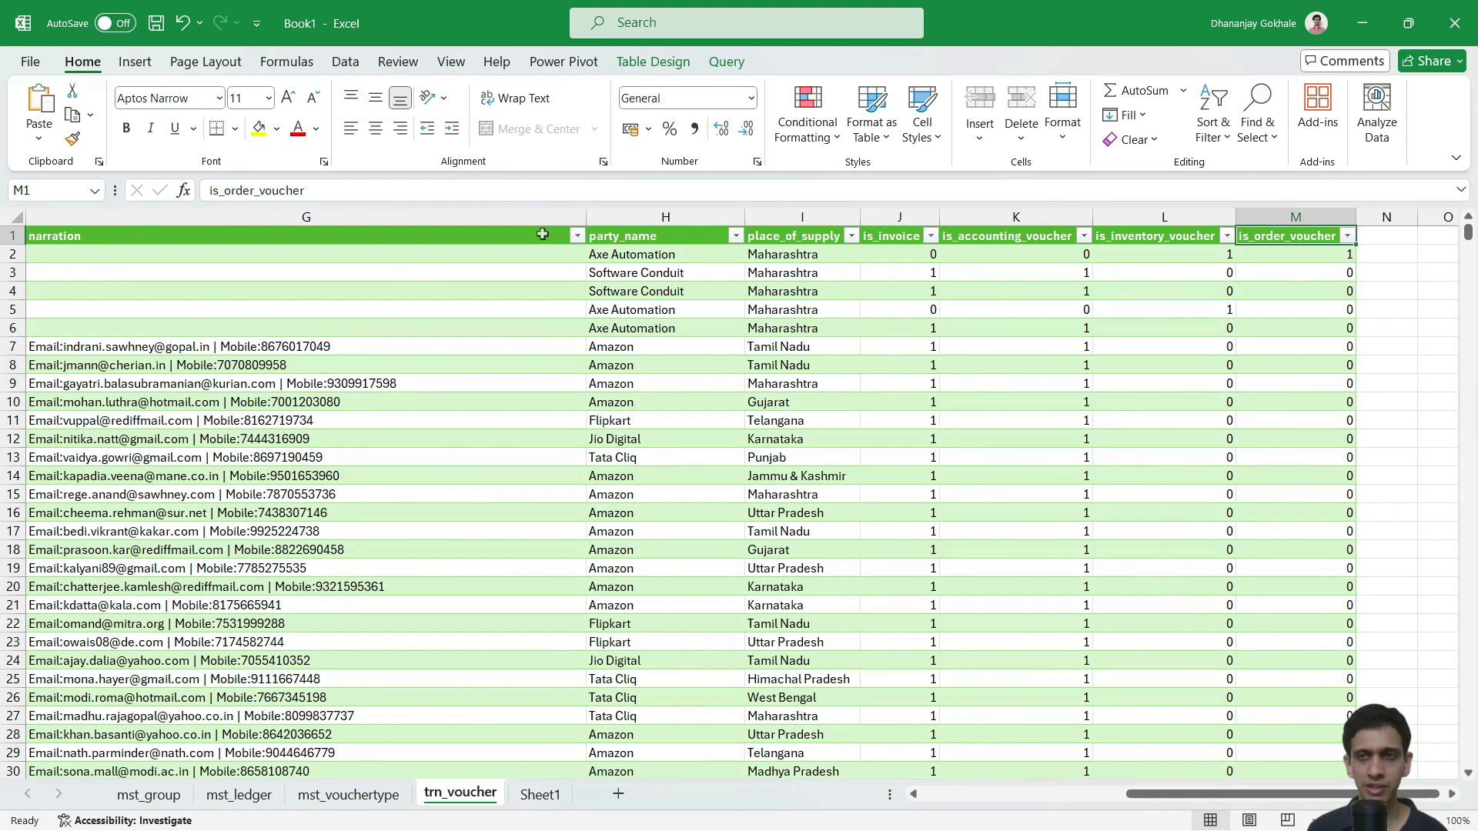
pyautogui.click(1346, 236)
pyautogui.click(1151, 485)
pyautogui.click(1151, 518)
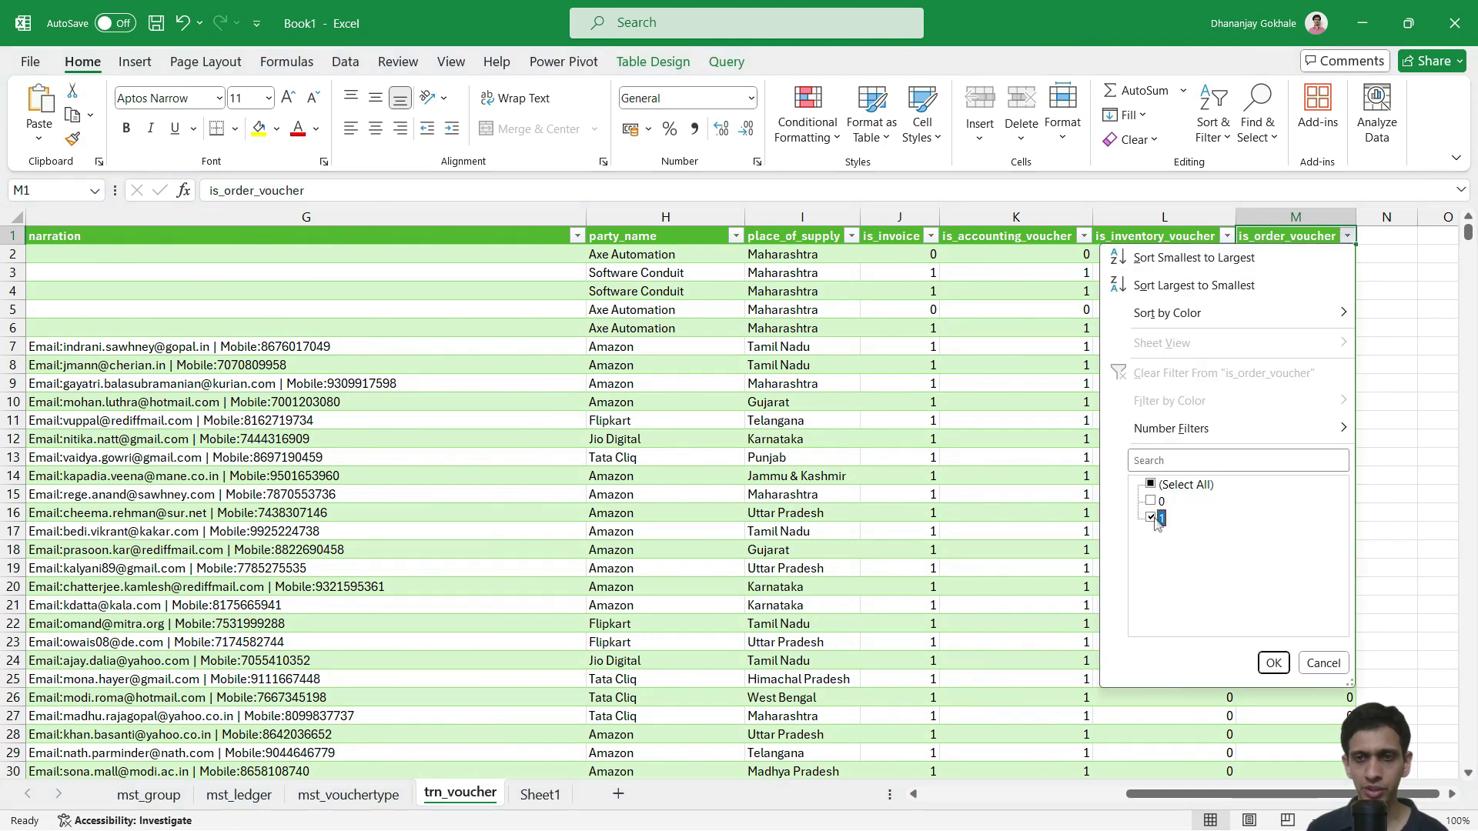
pyautogui.click(1273, 662)
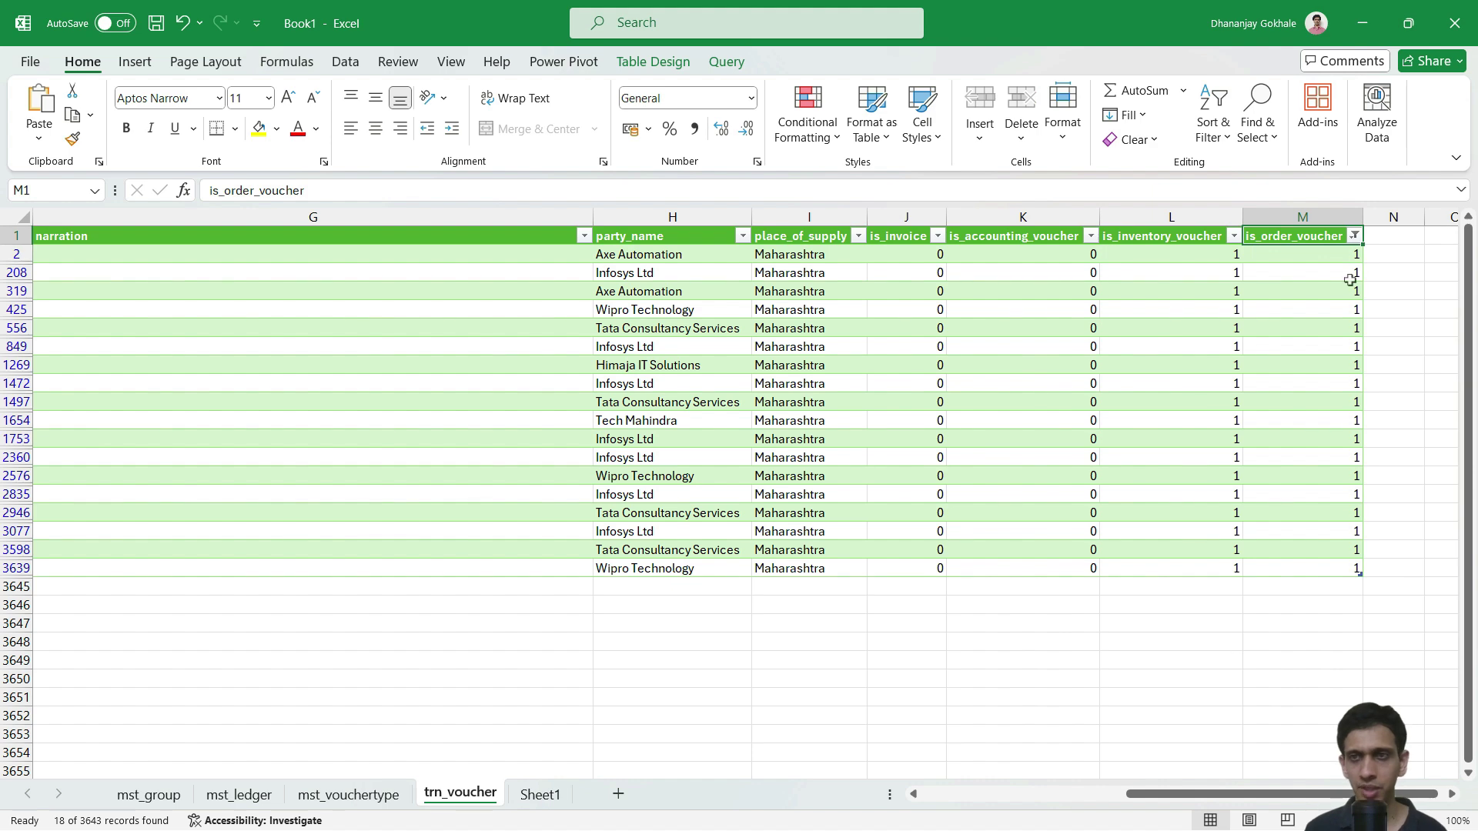
pyautogui.click(1354, 236)
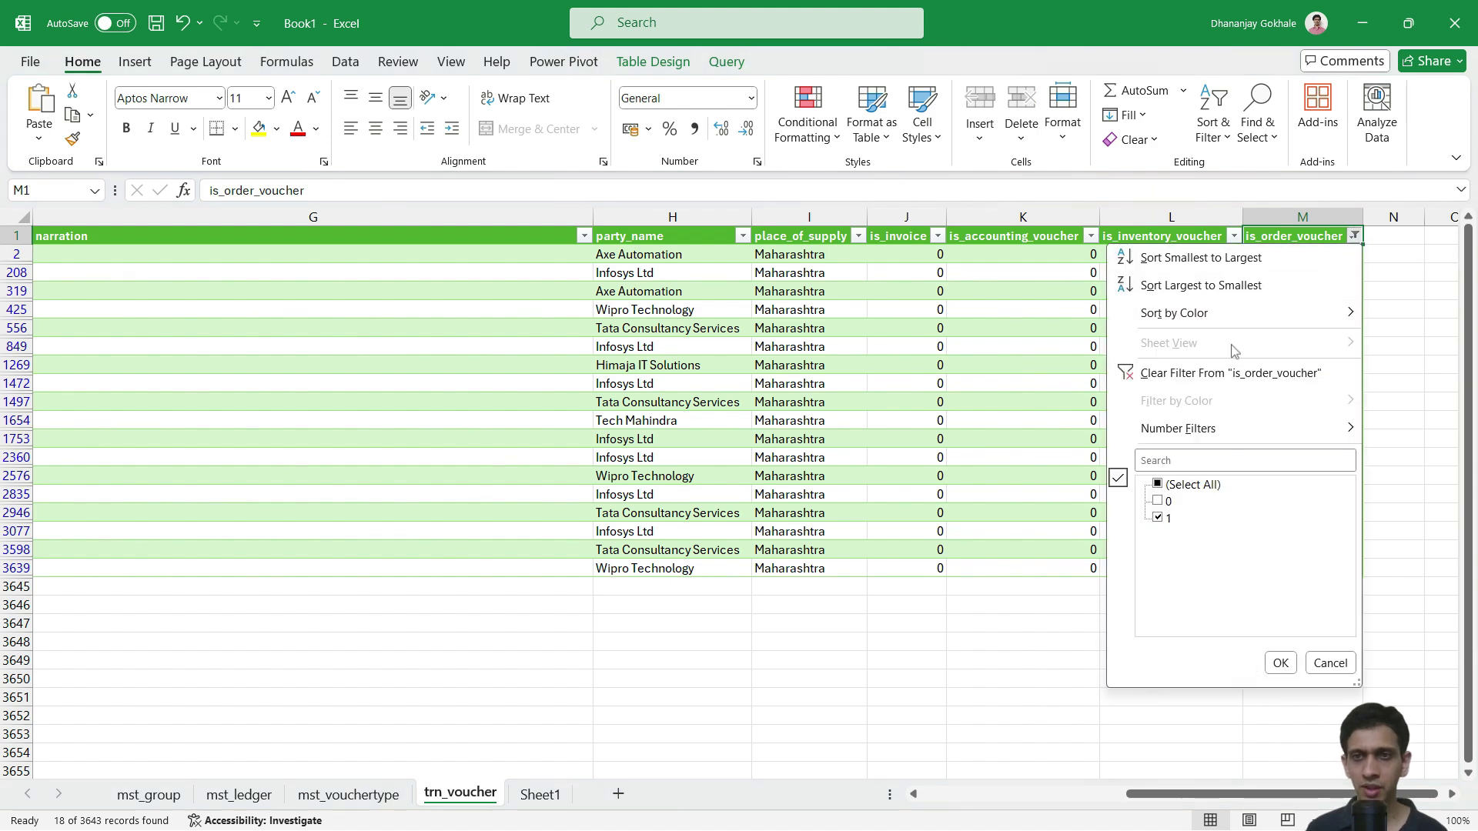
pyautogui.click(1188, 376)
# Filter the is_inventory_voucher column to show only records with the value 1.
pyautogui.click(1178, 237)
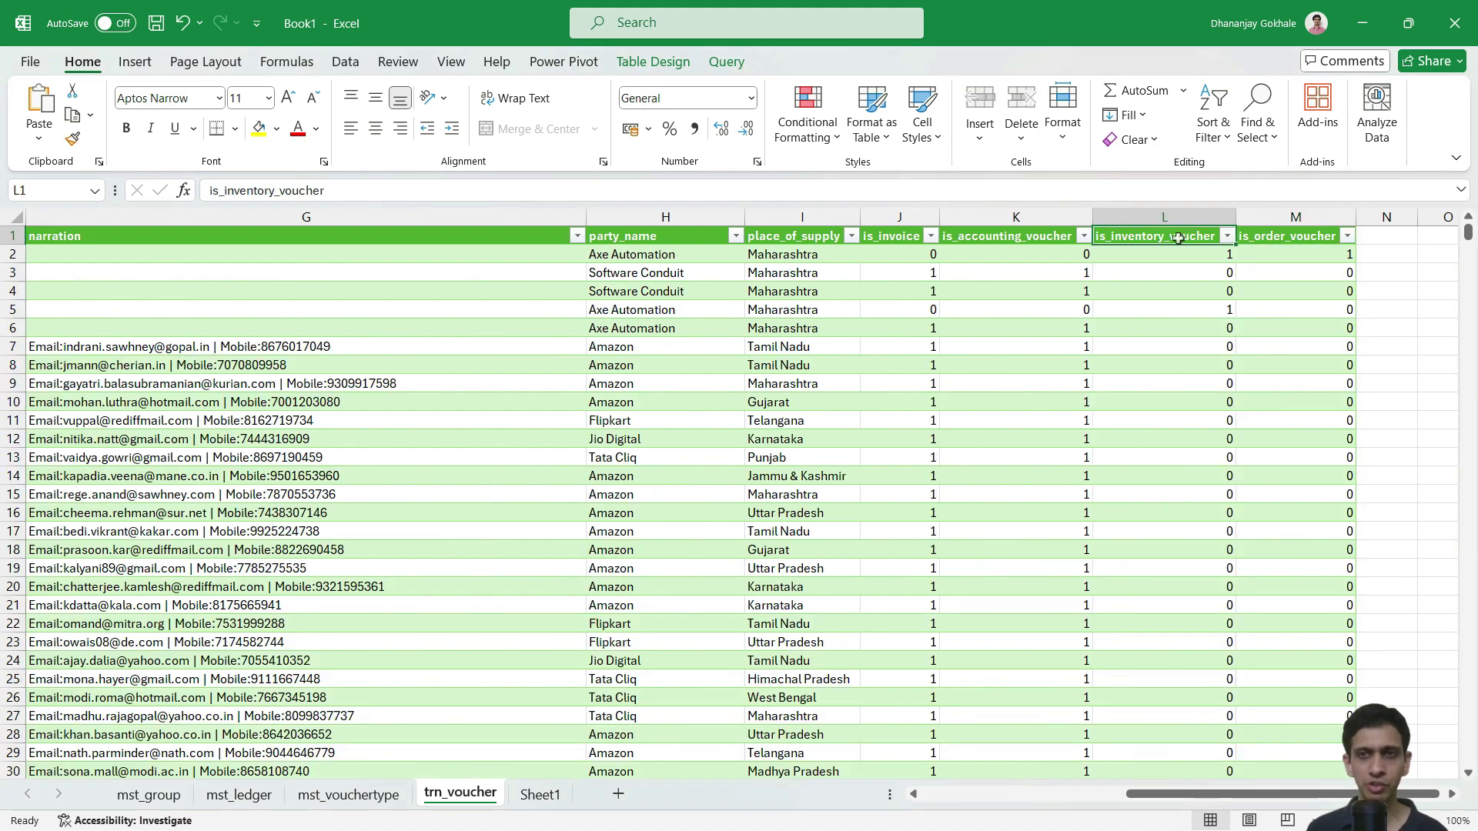
pyautogui.click(1226, 237)
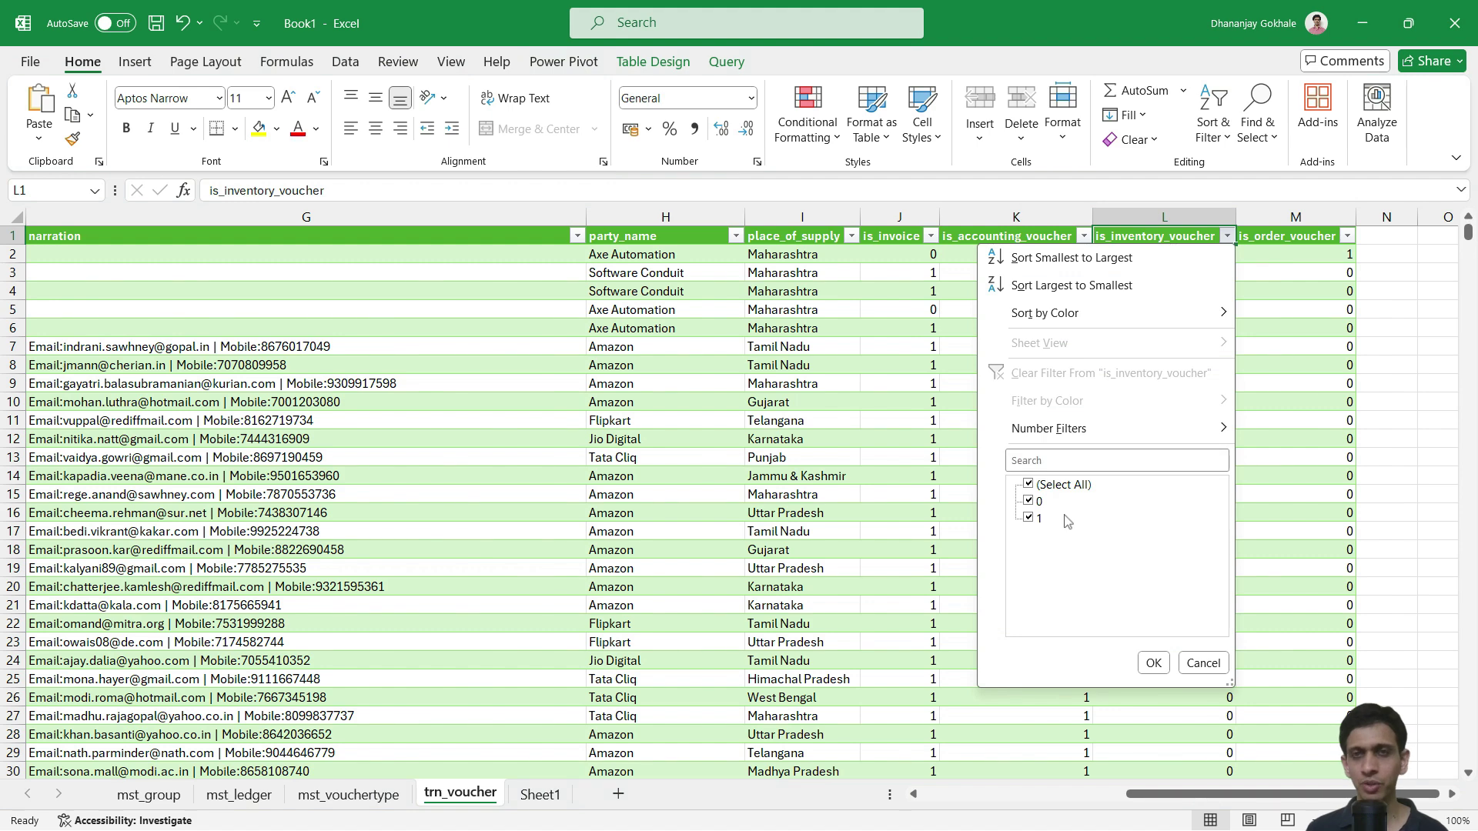
pyautogui.press('Escape')
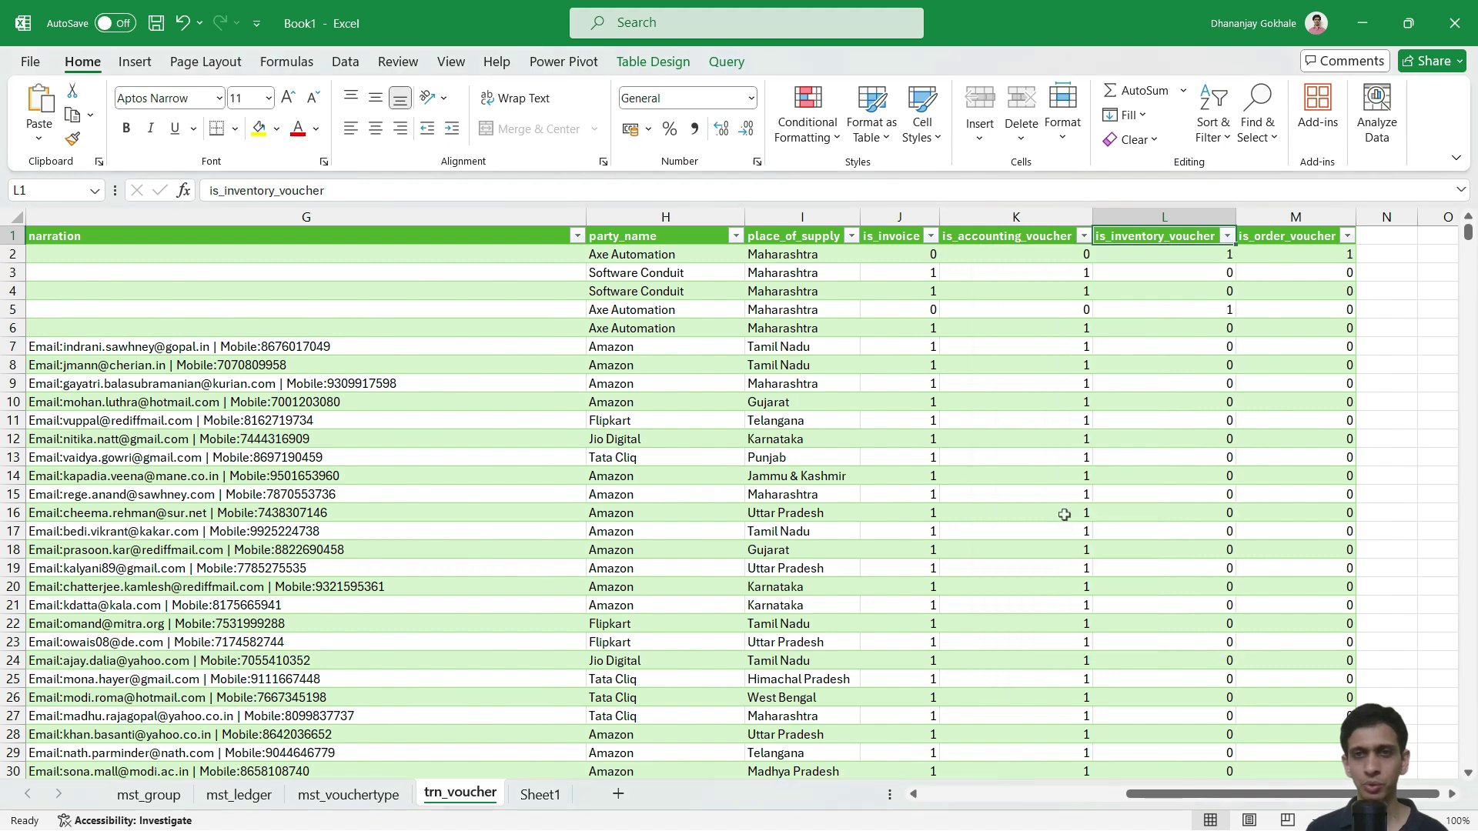
pyautogui.click(1226, 236)
pyautogui.click(1062, 484)
pyautogui.click(1035, 518)
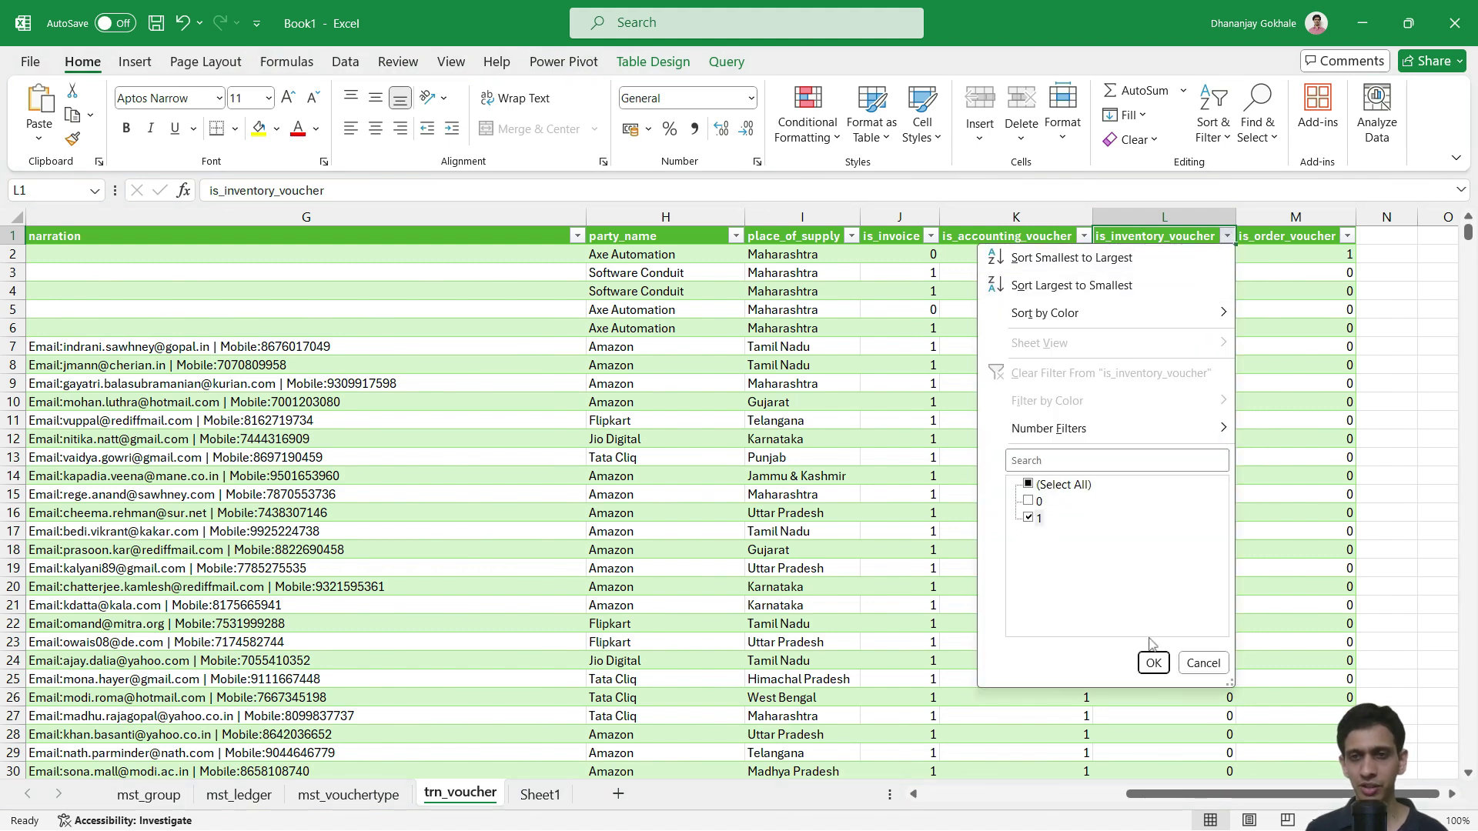
pyautogui.click(1153, 662)
# Review which voucher types occur among the inventory vouchers in the voucher_type filter list, and close it without filtering.
pyautogui.click(1197, 346)
pyautogui.press('Up')
pyautogui.press('Up')
pyautogui.press('Up')
pyautogui.press('Up')
pyautogui.press('Up')
pyautogui.press('Up')
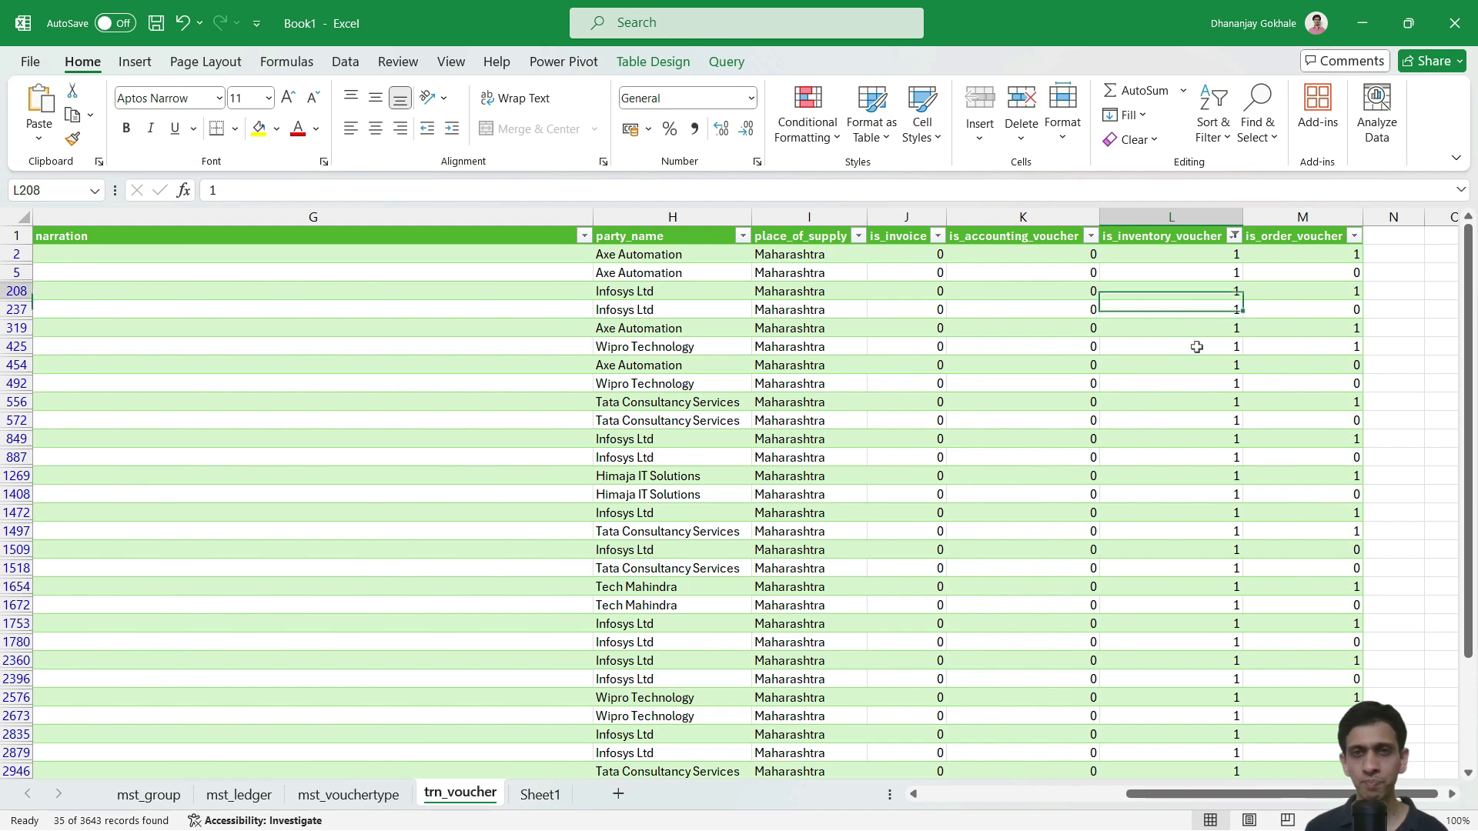
pyautogui.press('Home')
pyautogui.press('Right')
pyautogui.press('Right')
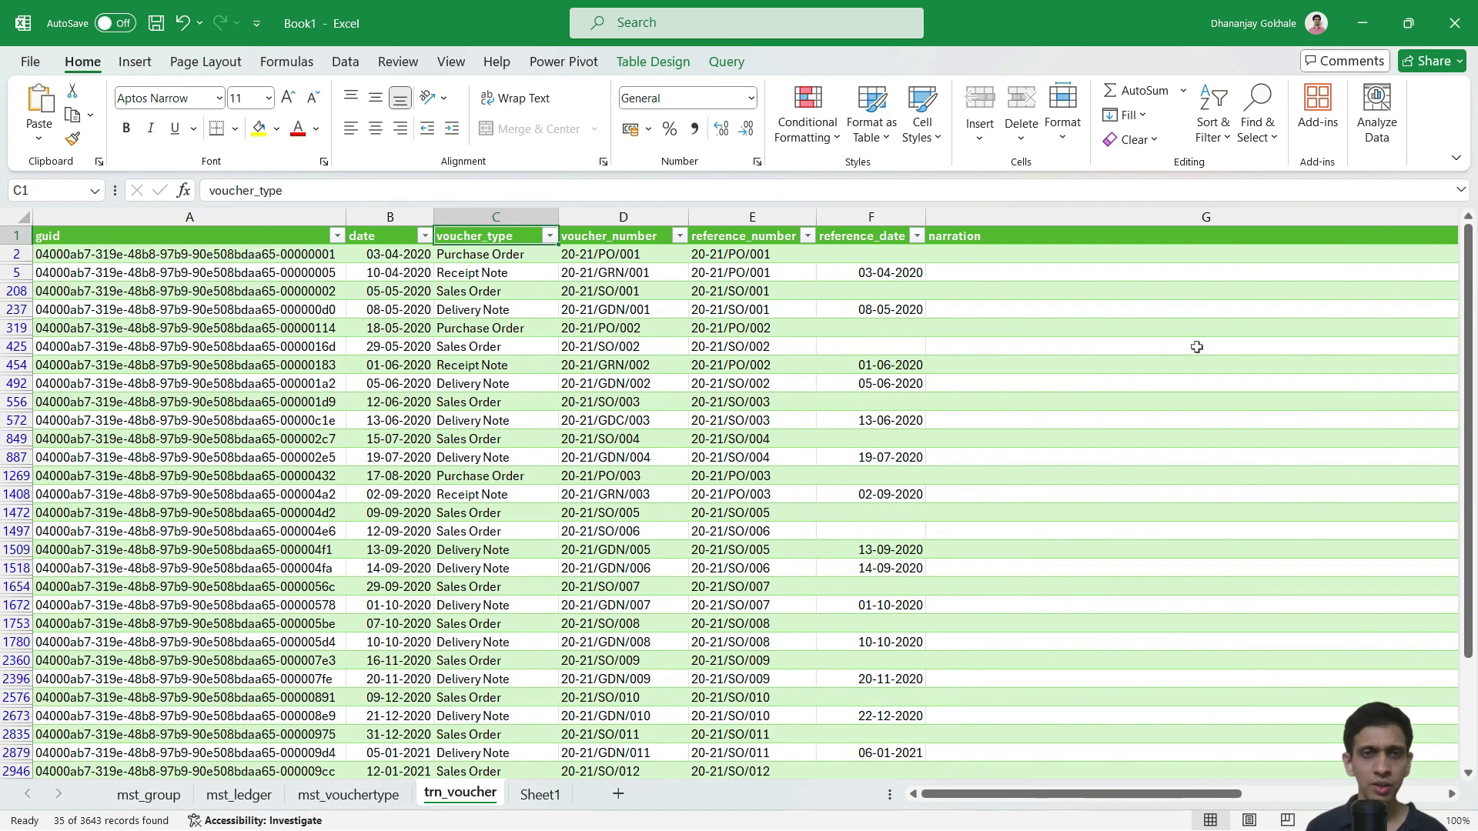
pyautogui.click(549, 237)
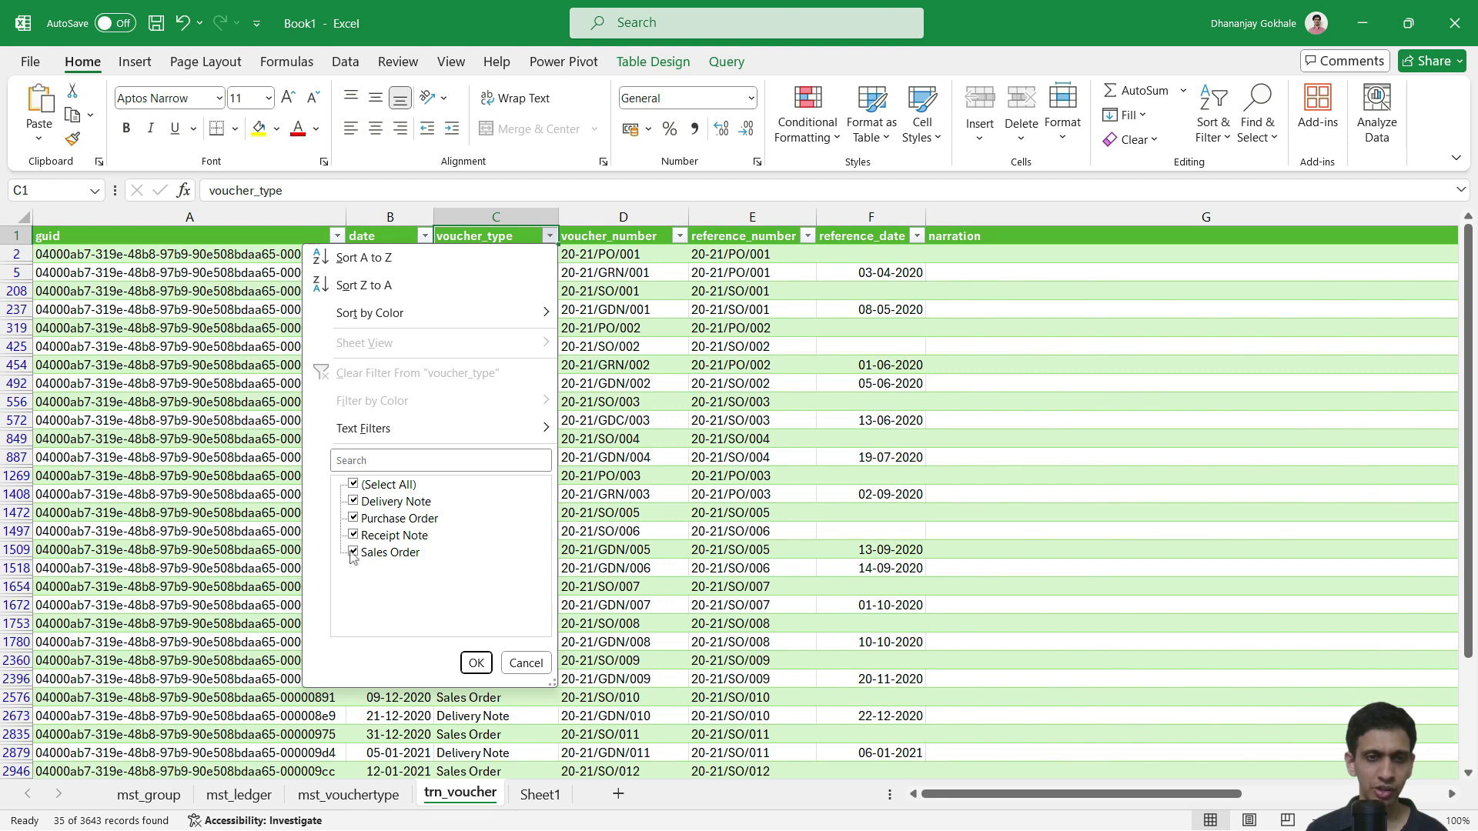
pyautogui.press('Escape')
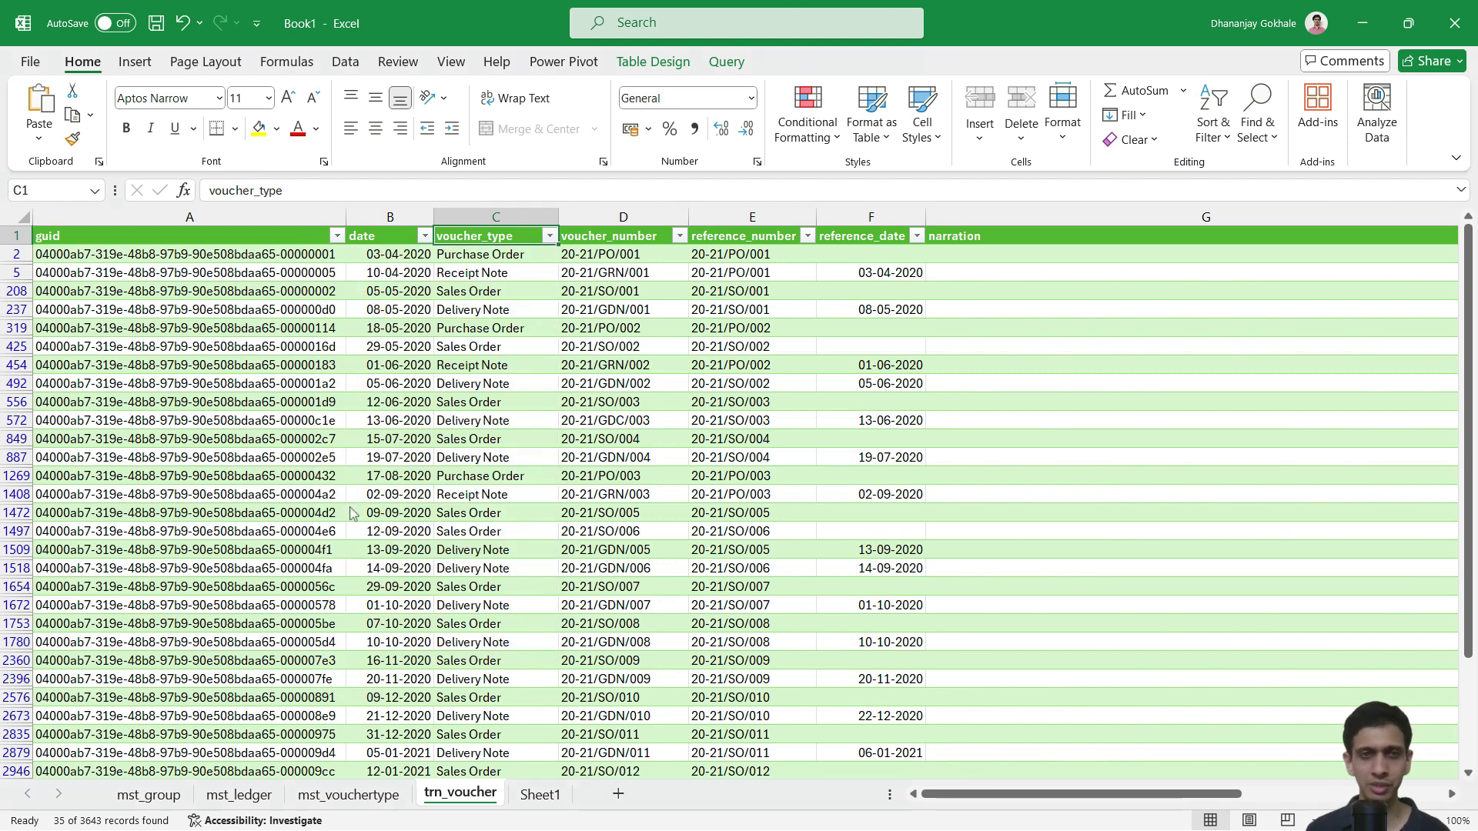
# Filter the is_order_voucher column to show only records with the value 0, excluding order vouchers.
pyautogui.hotkey('ctrl', 'Right')
pyautogui.hotkey('alt', 'Down')
pyautogui.press('Down')
pyautogui.press('Down')
pyautogui.press('Down')
pyautogui.press('Down')
pyautogui.press('Down')
pyautogui.press('Down')
pyautogui.press('Down')
pyautogui.press('Down')
pyautogui.press('Down')
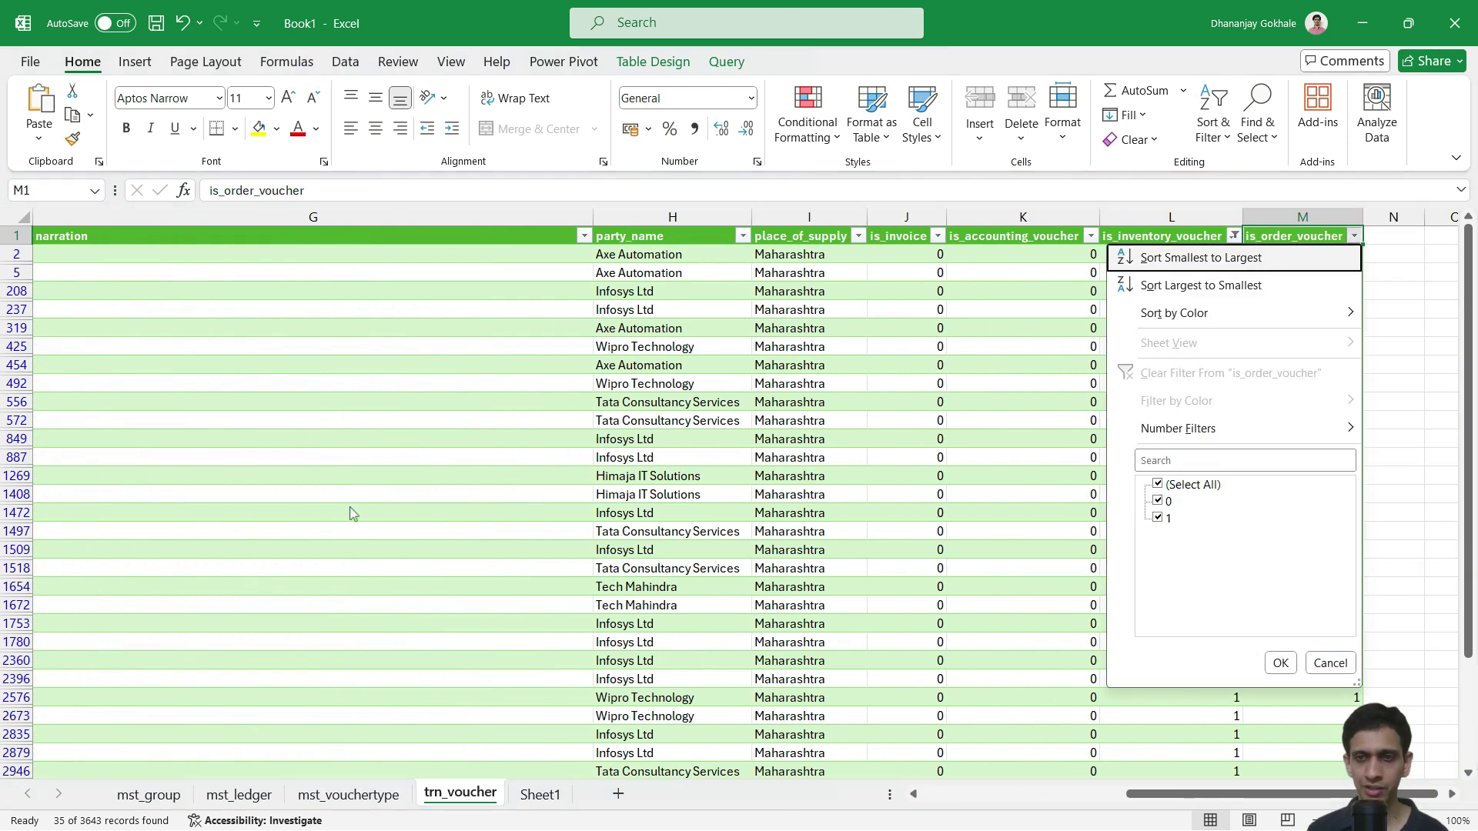
pyautogui.press('space')
pyautogui.press('Down')
pyautogui.press('space')
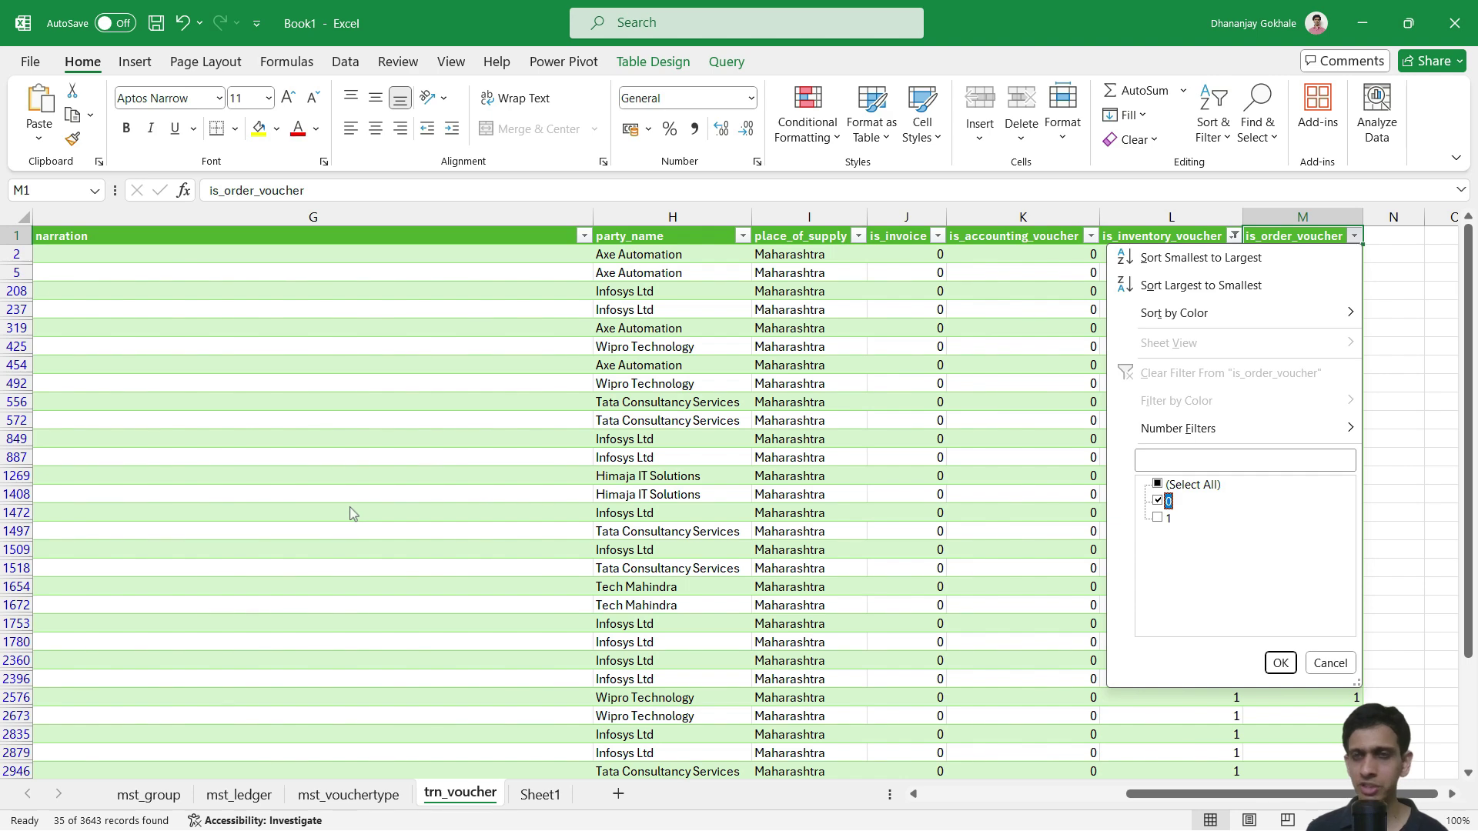
pyautogui.press('Return')
# Check the voucher types of the inventory vouchers without orders in the voucher_type filter list, and close it unchanged.
pyautogui.hotkey('ctrl', 'Left')
pyautogui.press('Right')
pyautogui.press('Right')
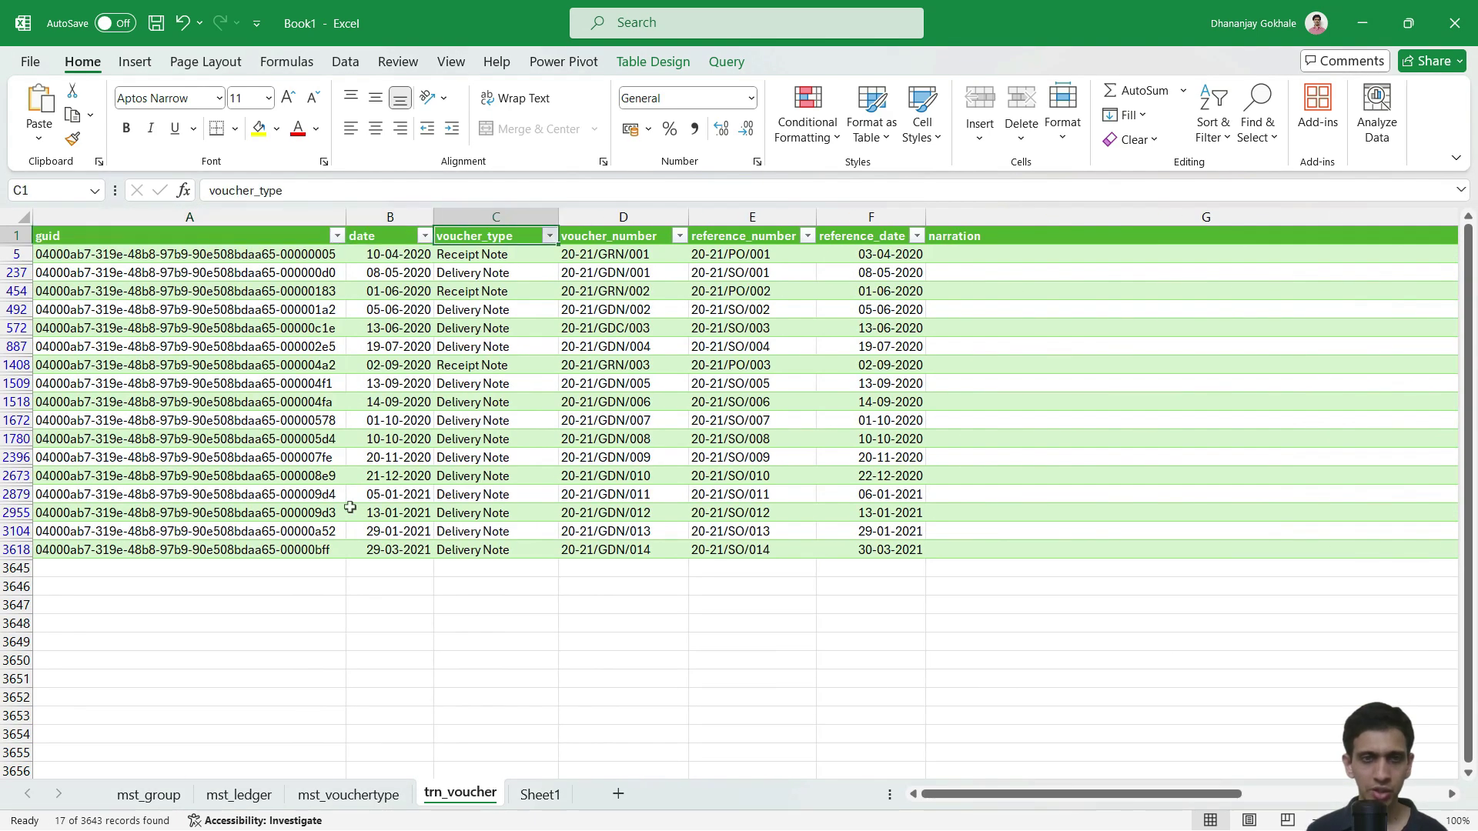
pyautogui.hotkey('alt', 'Down')
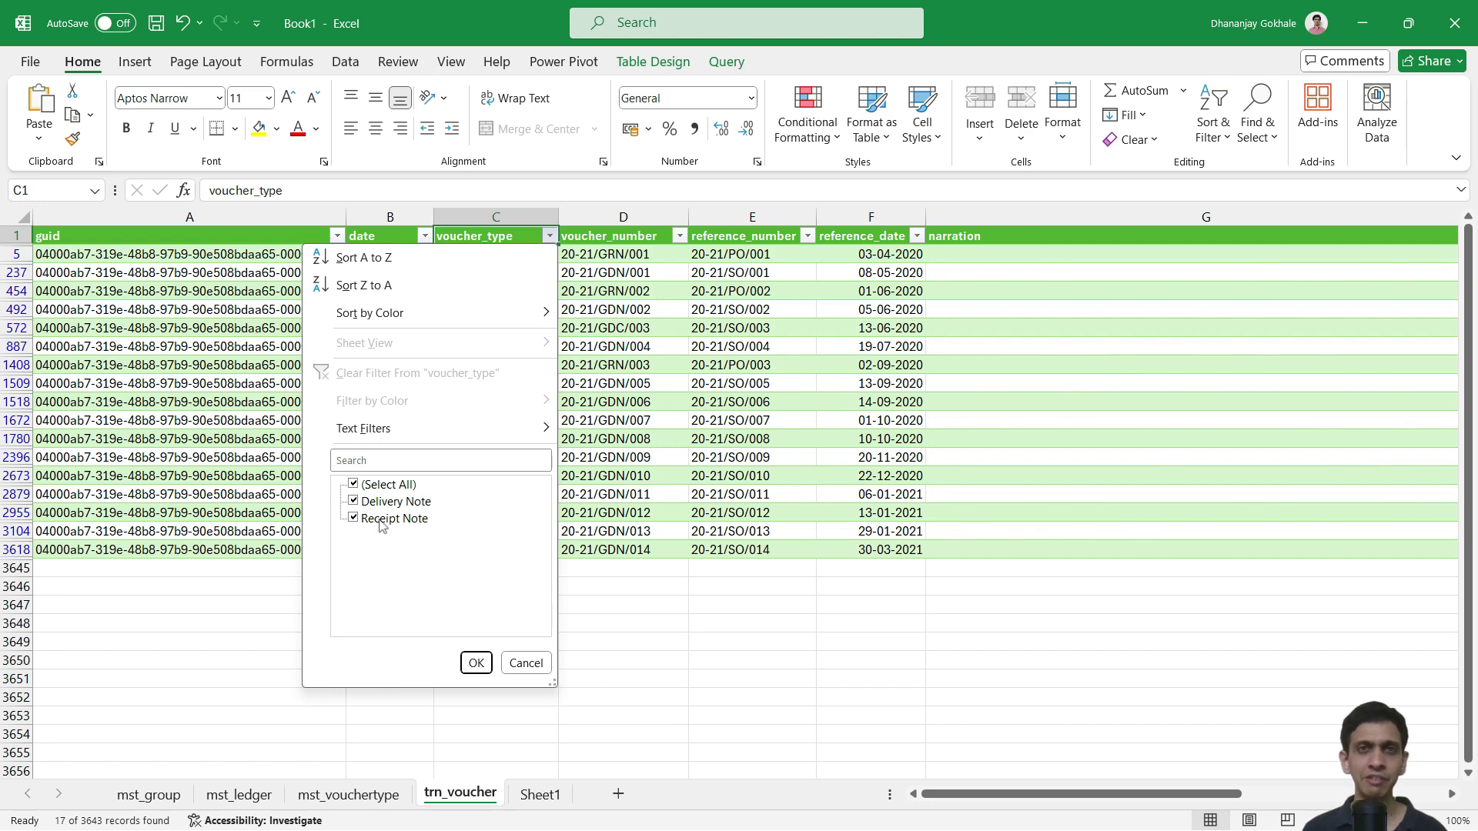
pyautogui.press('Escape')
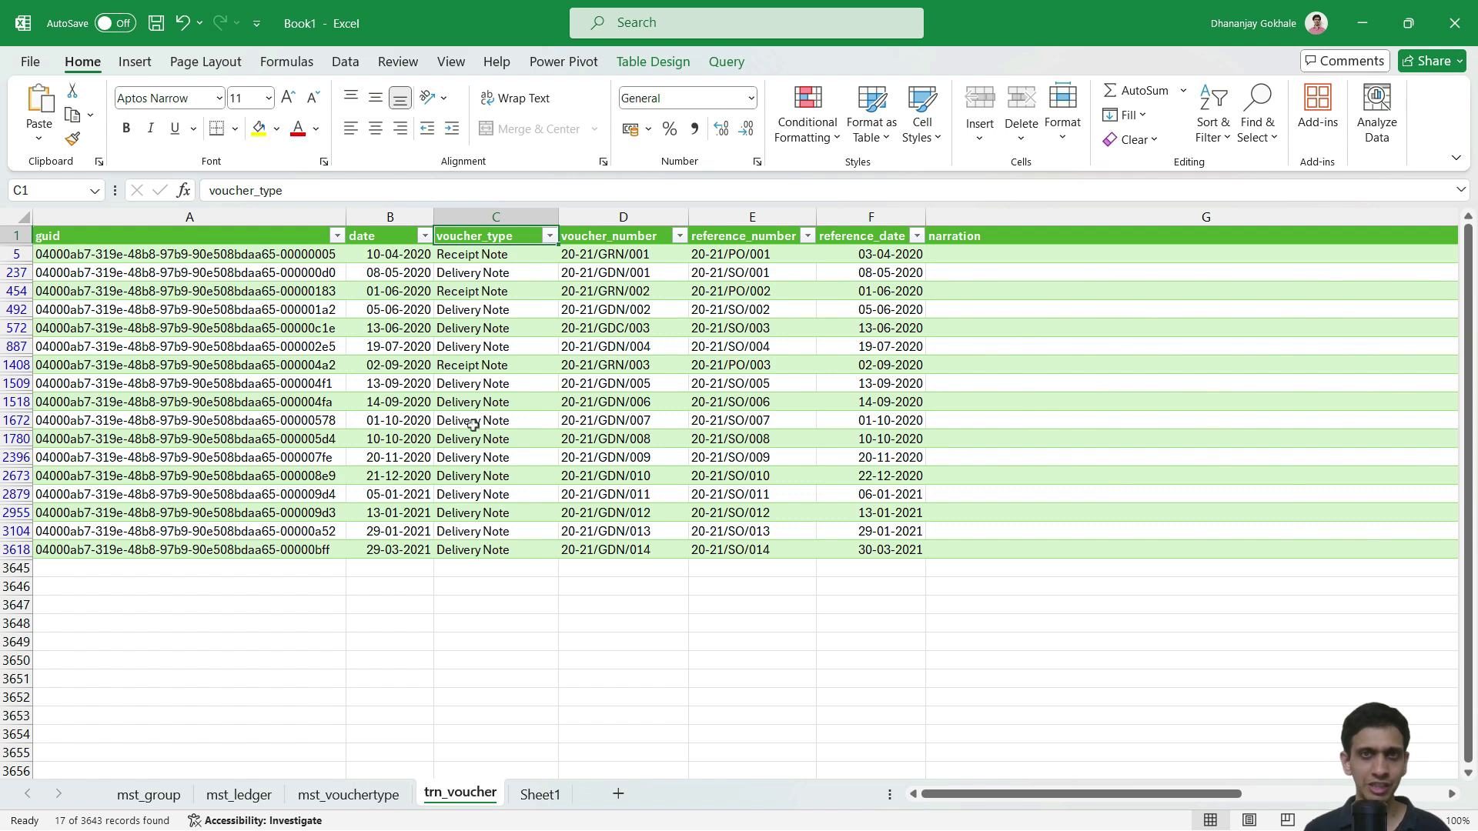
# Recheck the voucher types of the remaining inventory vouchers in the voucher_type filter list, and close it without filtering.
pyautogui.click(480, 345)
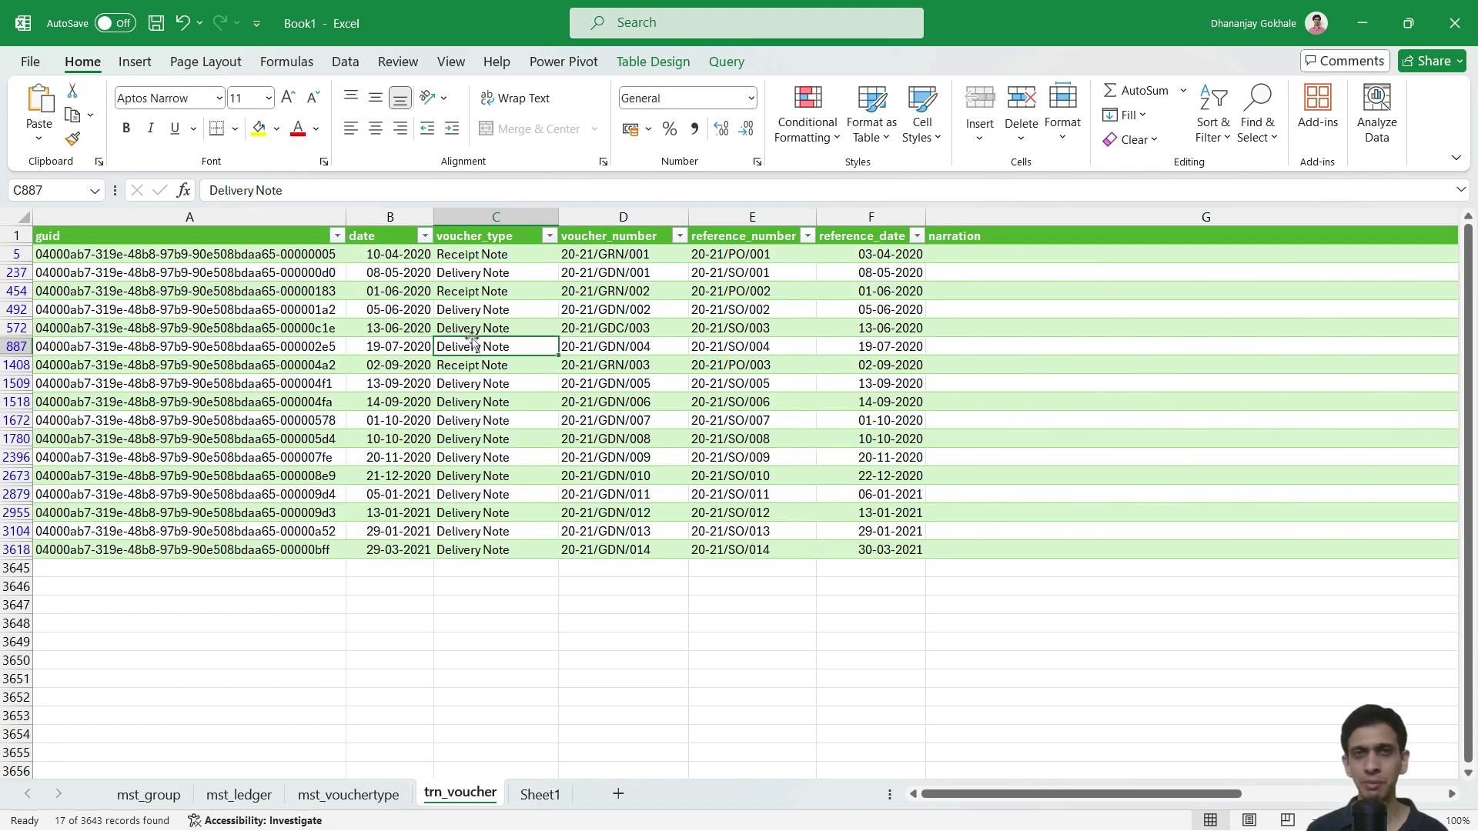
pyautogui.press('Up')
pyautogui.press('Up')
pyautogui.hotkey('ctrl', 'Up')
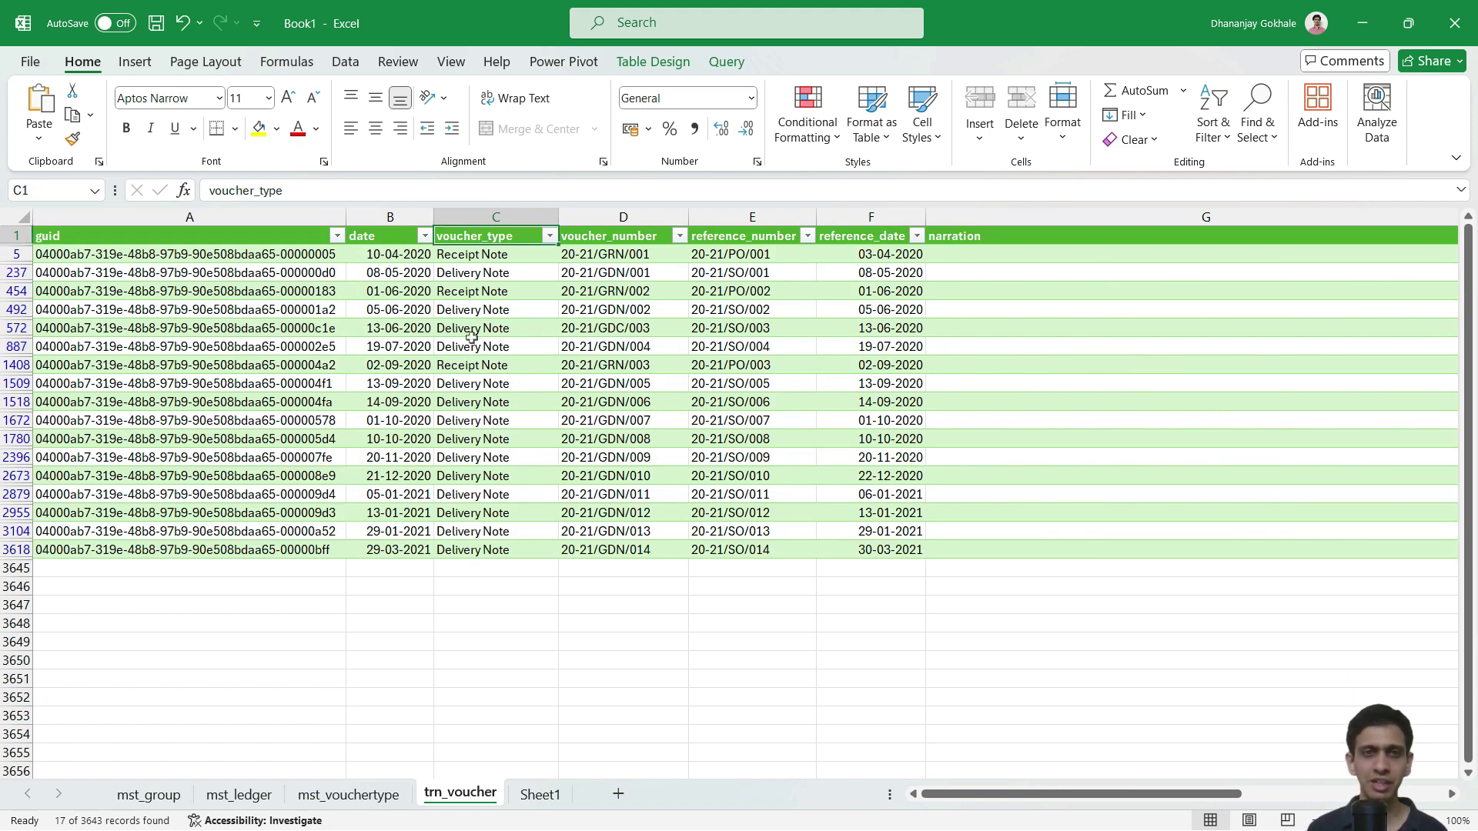
pyautogui.click(551, 237)
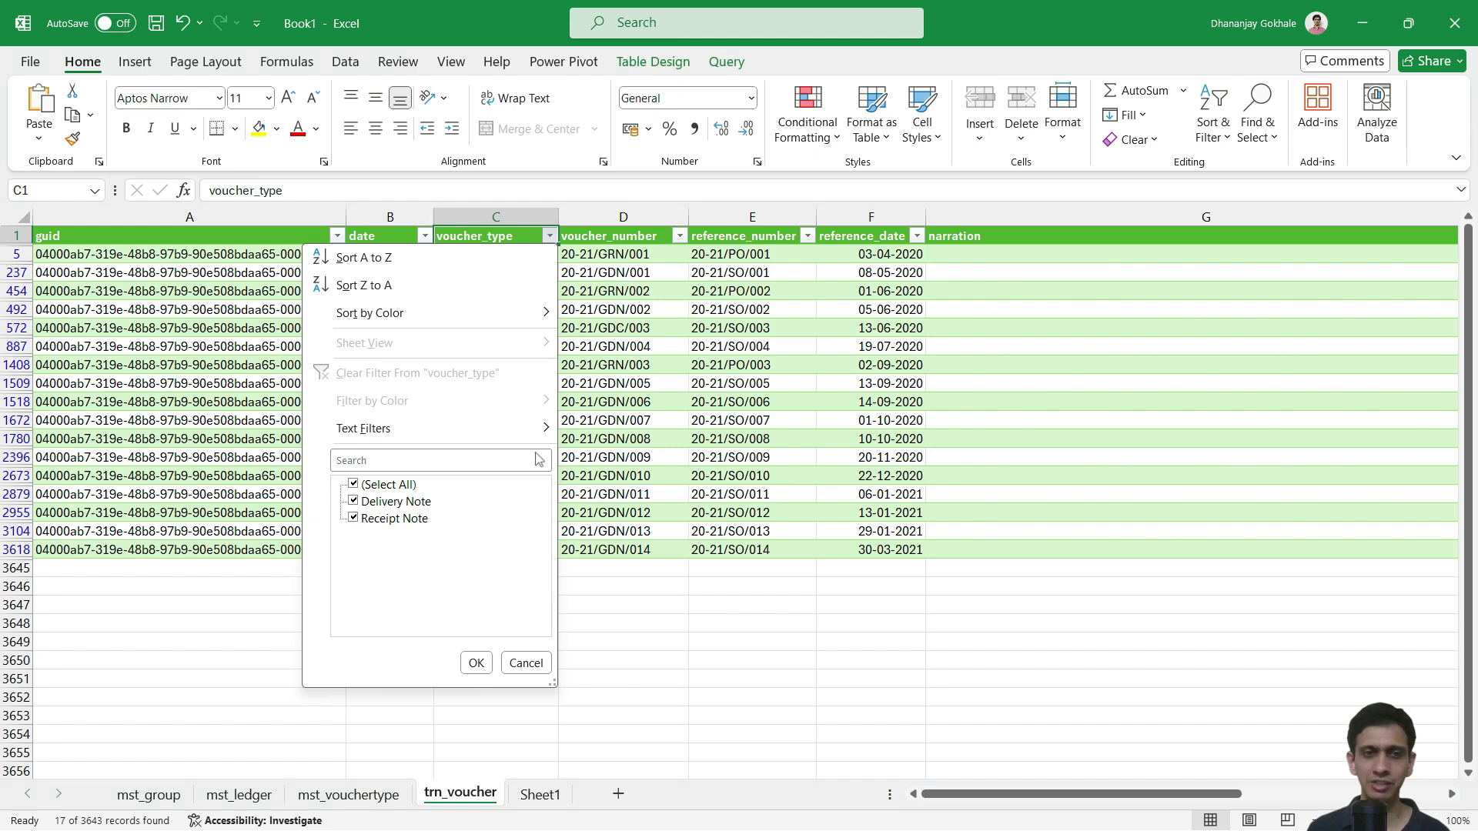
pyautogui.press('Escape')
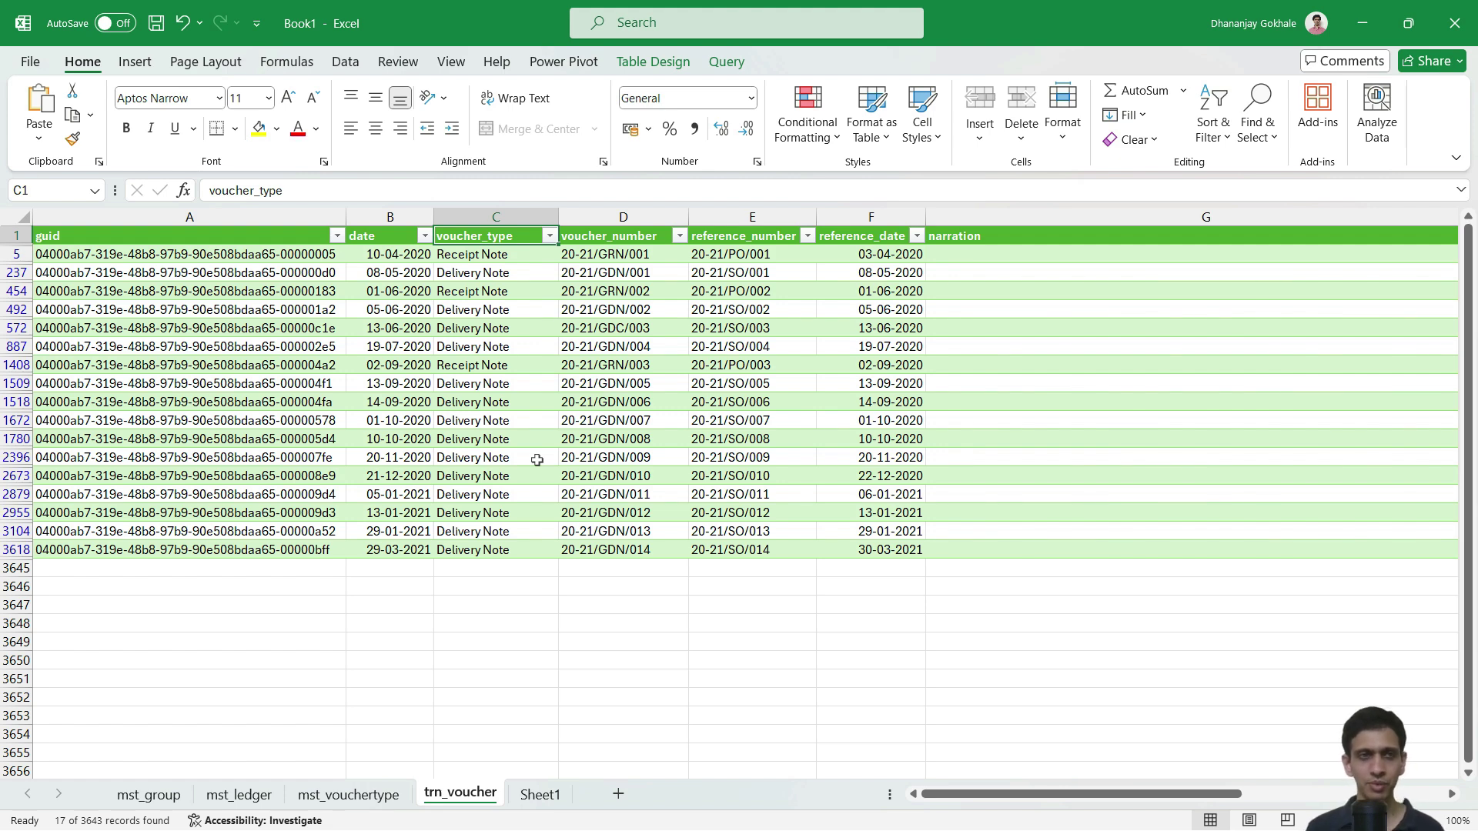
# Clear the filters from the is_inventory_voucher and is_order_voucher columns, and return to the guid column header.
pyautogui.hotkey('ctrl', 'Right')
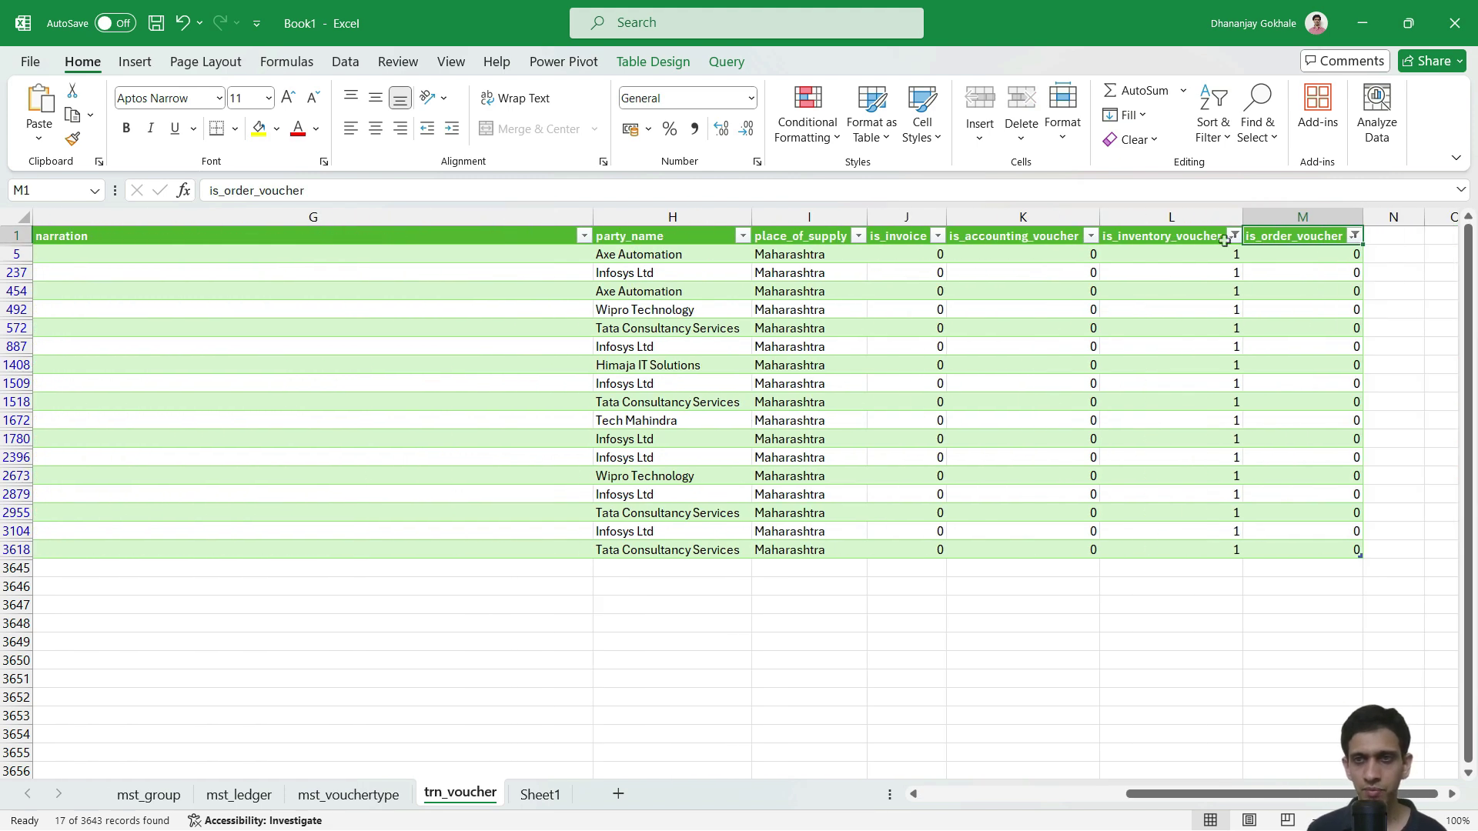
pyautogui.click(1233, 236)
pyautogui.click(1102, 375)
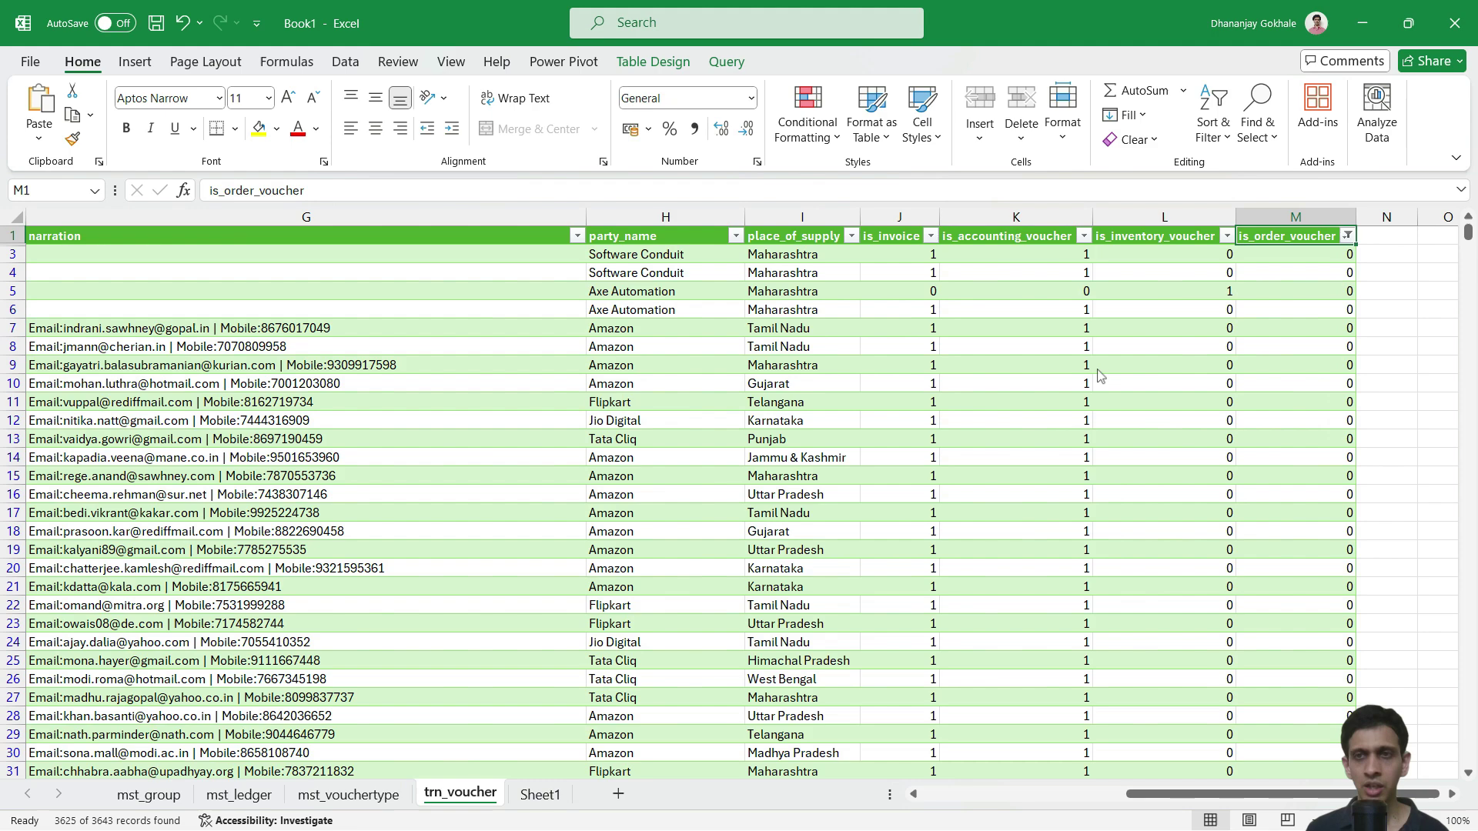
pyautogui.click(1347, 238)
pyautogui.click(1213, 378)
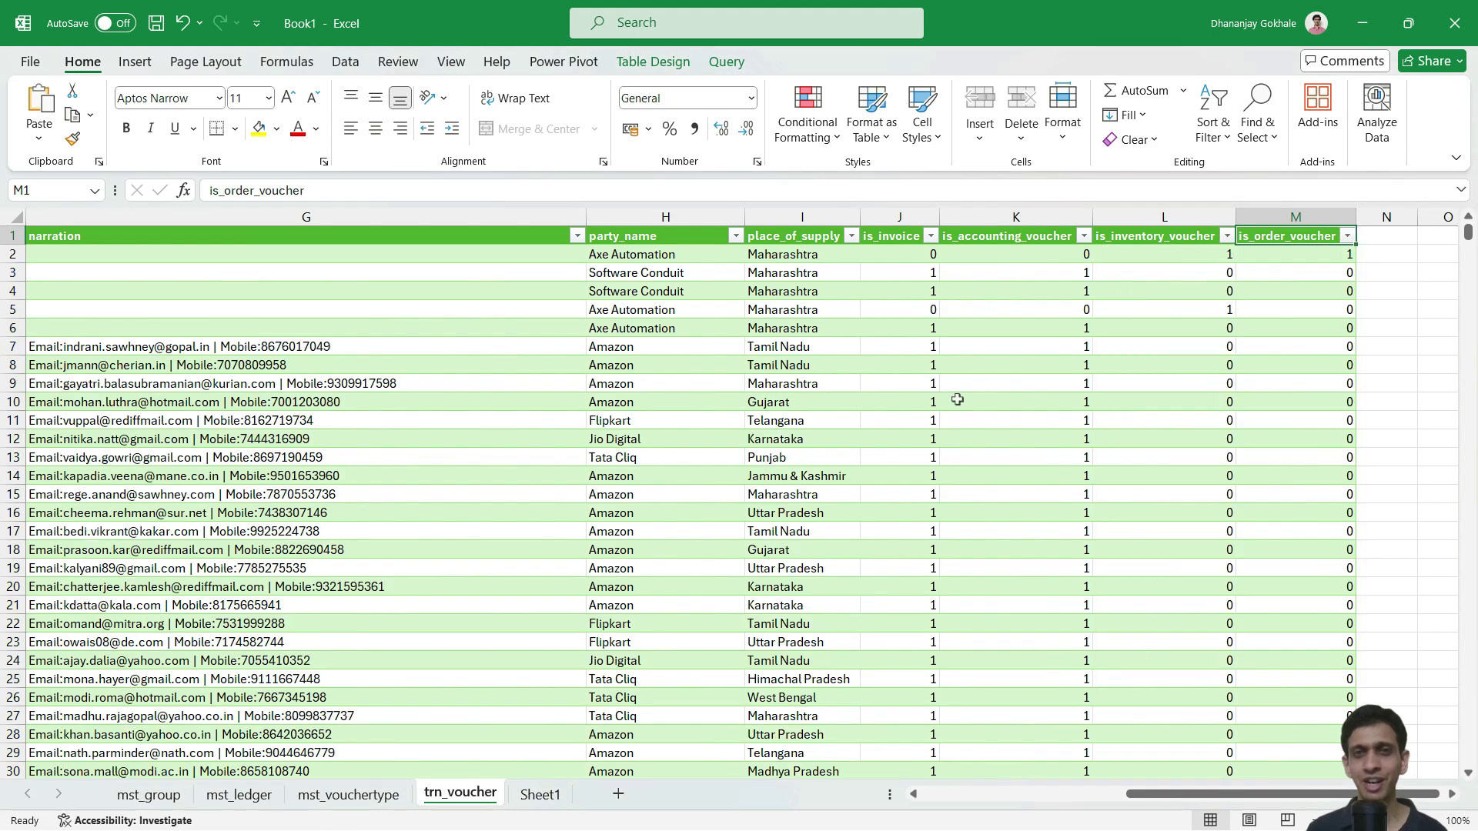
pyautogui.press('Left')
pyautogui.press('Left')
pyautogui.press('Left')
pyautogui.press('Left')
pyautogui.press('Left')
pyautogui.press('Left')
pyautogui.press('Left')
pyautogui.press('Left')
pyautogui.press('Left')
pyautogui.press('Left')
pyautogui.press('Left')
pyautogui.press('Left')
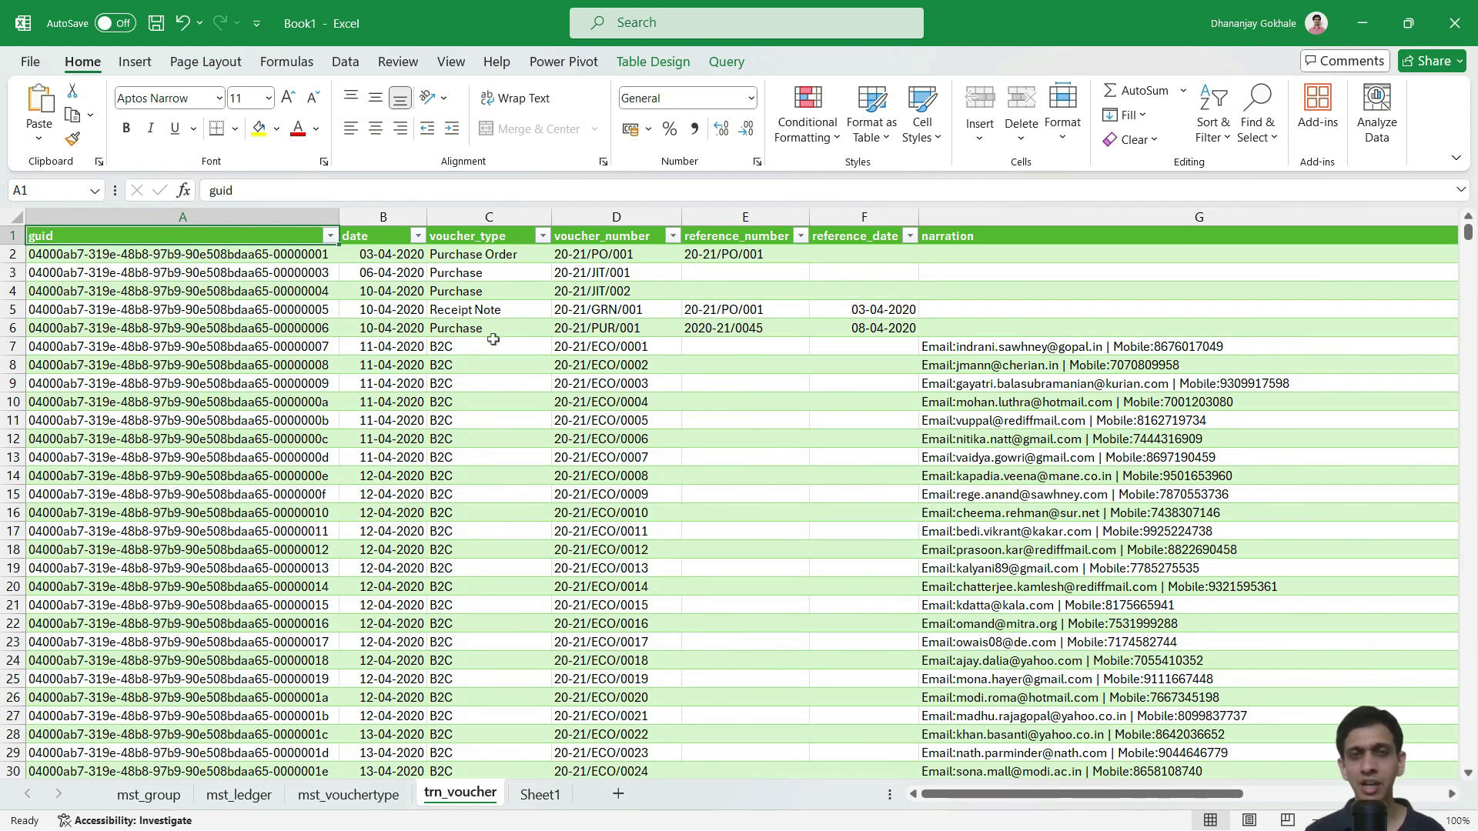
# Switch to TallyPrime and open the monthly register of B2B vouchers from the Statistics report, starting at April.
pyautogui.hotkey('alt', 'Tab')
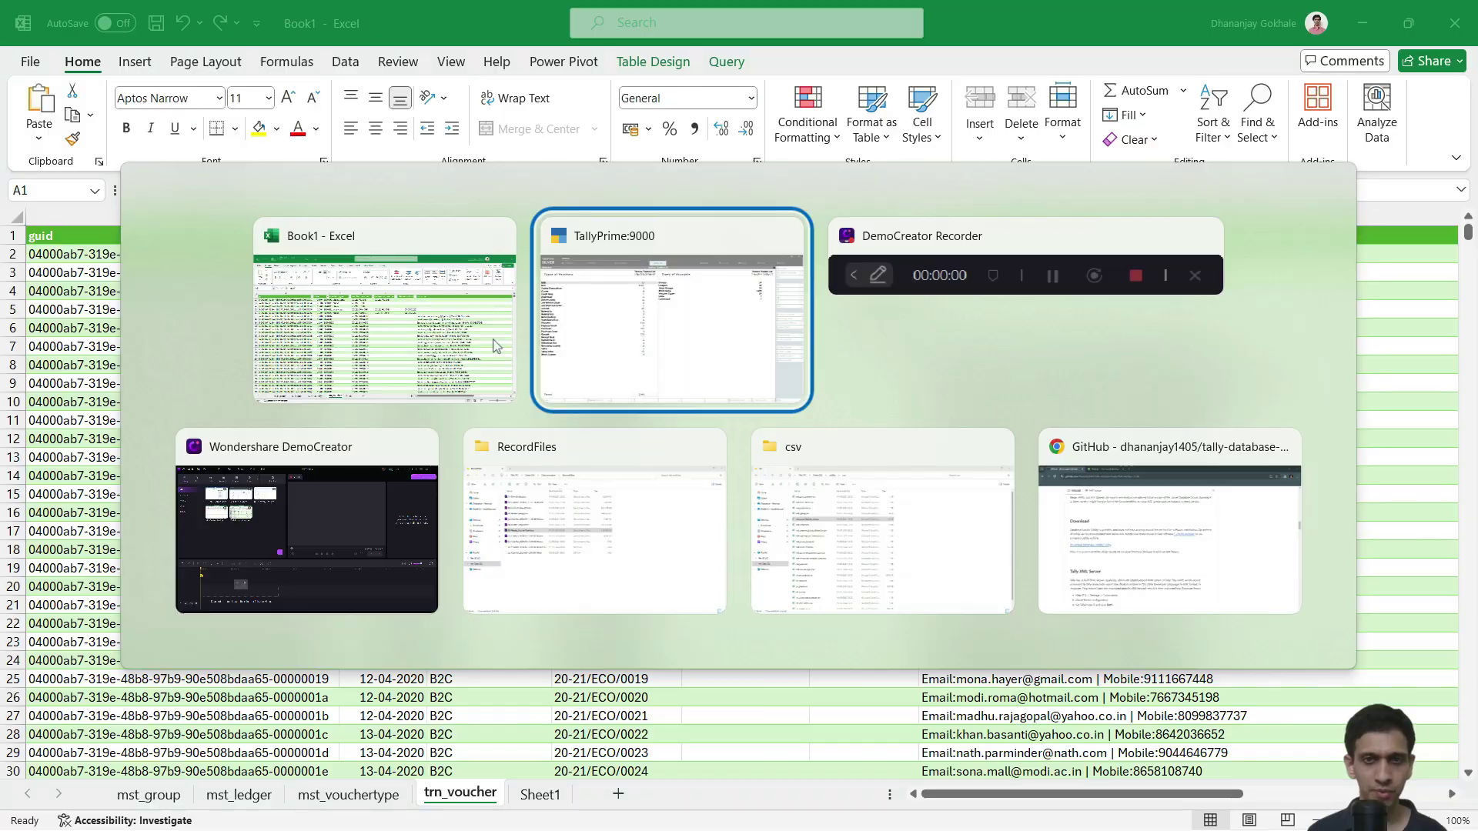
pyautogui.press('Down')
pyautogui.press('Up')
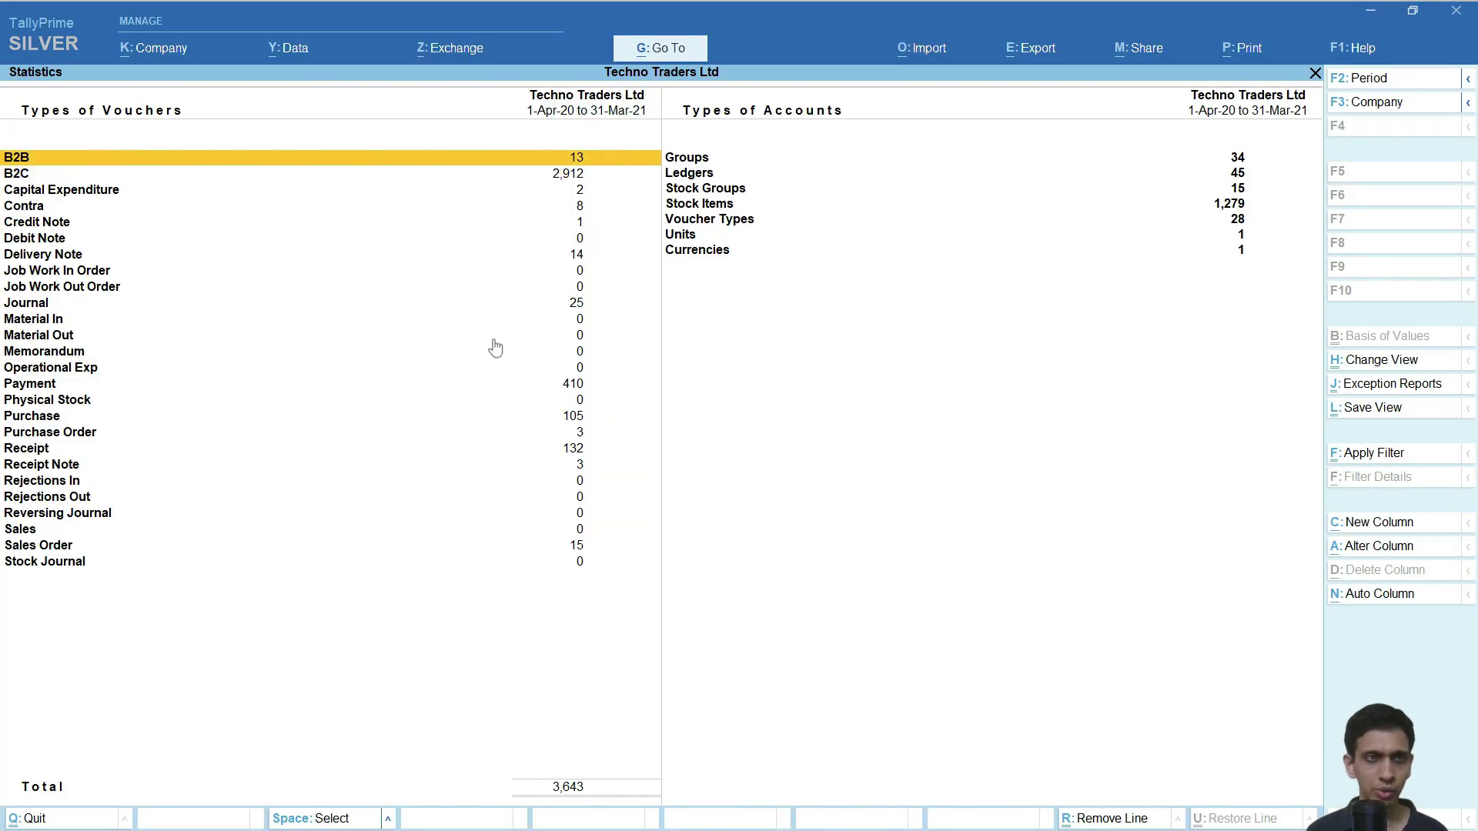
pyautogui.press('Return')
pyautogui.press('Up')
pyautogui.press('Up')
pyautogui.press('Up')
pyautogui.press('Up')
pyautogui.press('Up')
pyautogui.press('Up')
pyautogui.press('Up')
pyautogui.press('Up')
pyautogui.press('Up')
pyautogui.press('Up')
pyautogui.press('Up')
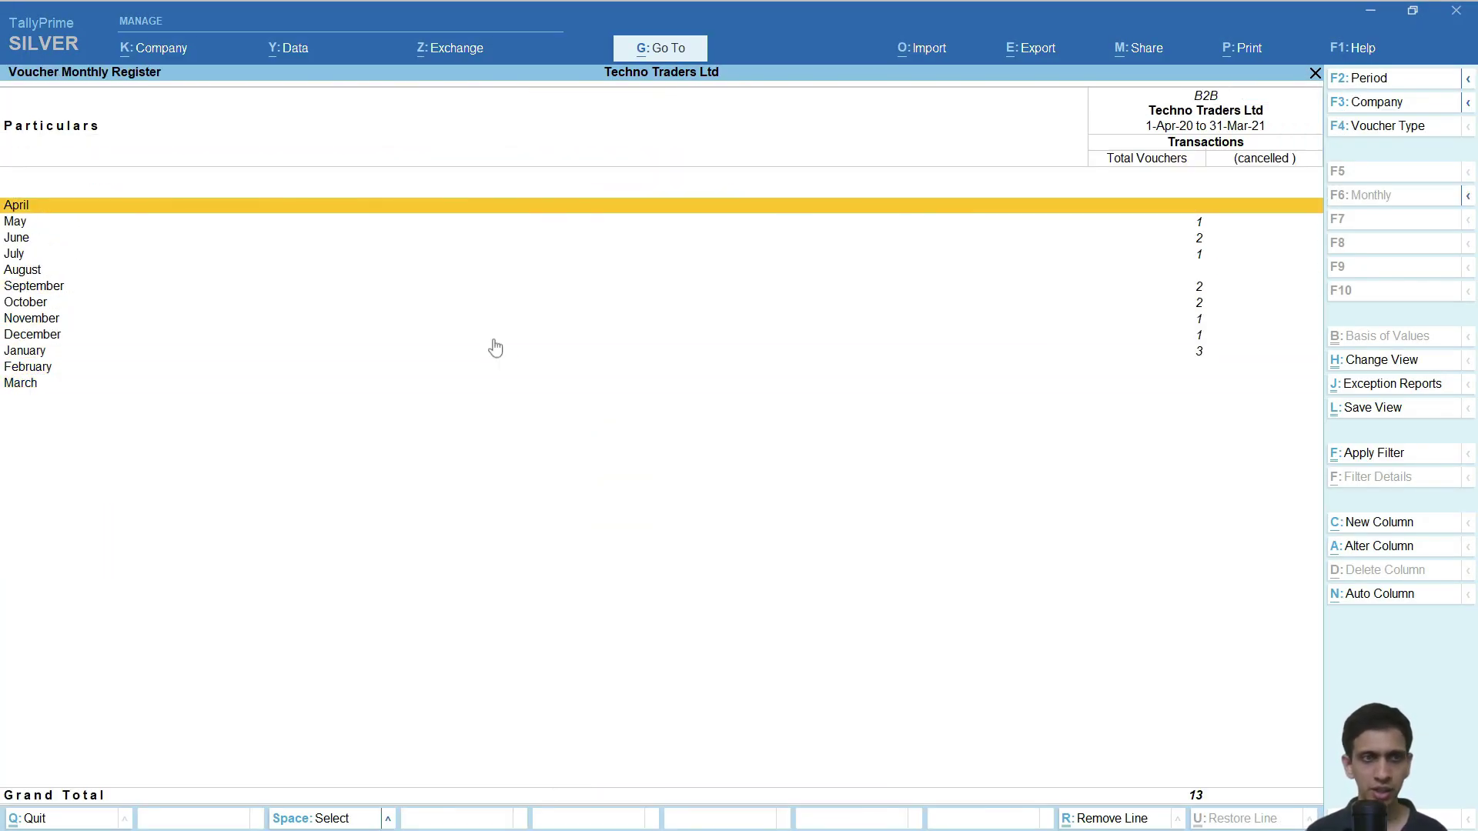
# Open the B2B voucher for Infosys Ltd dated 9-May-20 from the May voucher register.
pyautogui.press('Down')
pyautogui.press('Return')
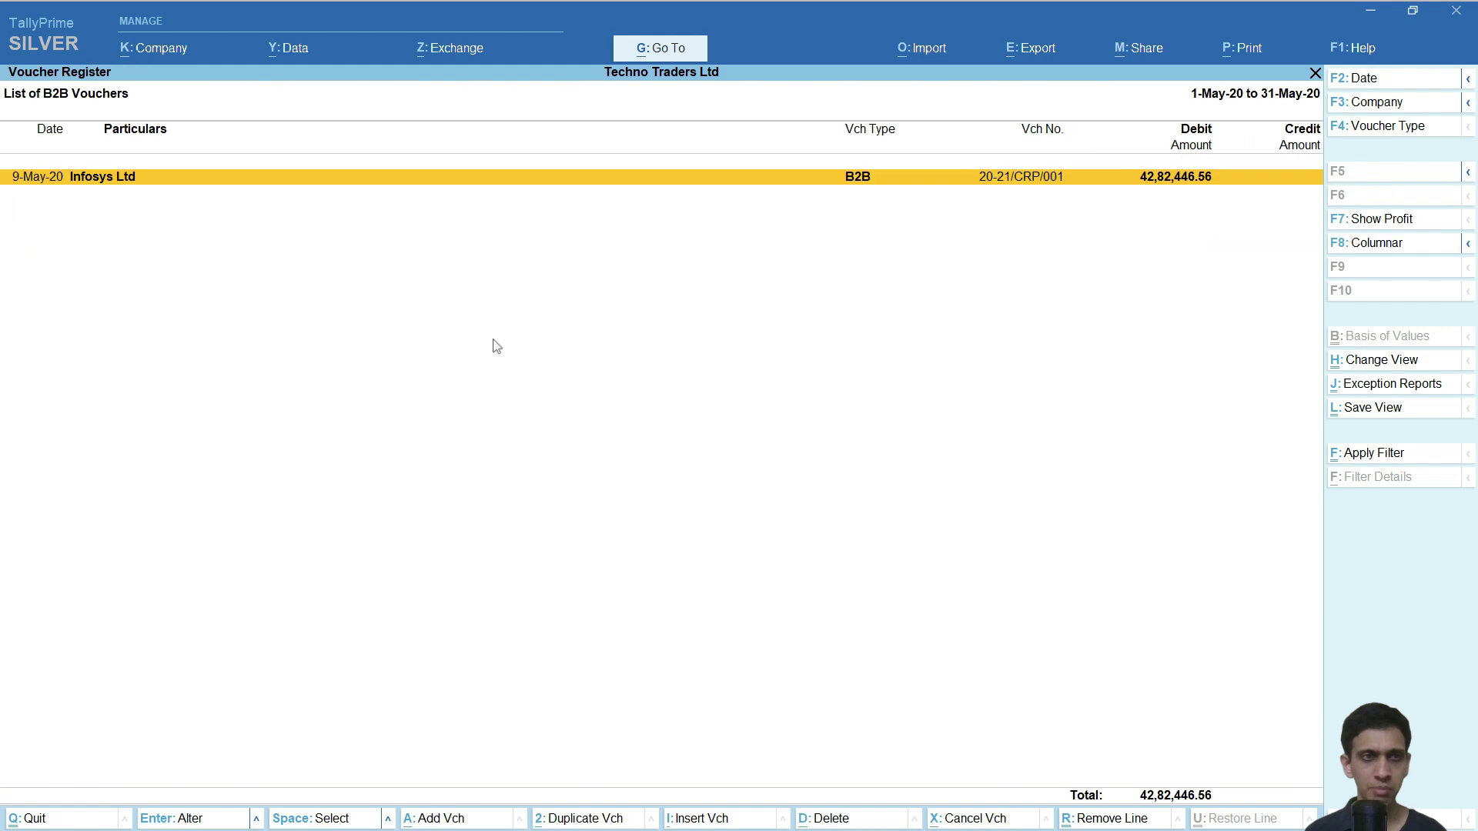
pyautogui.press('Return')
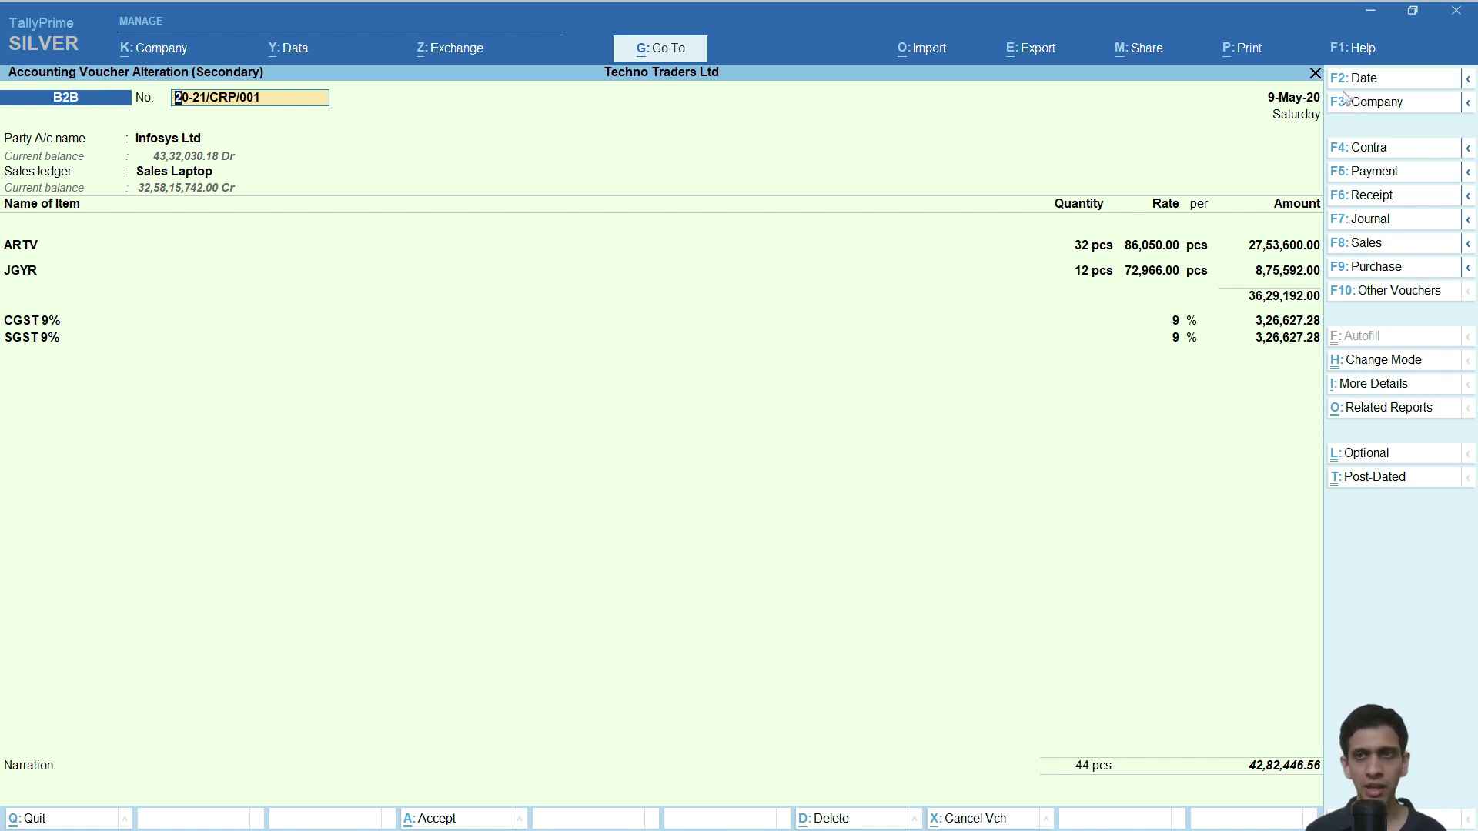
# Switch back to Excel and filter the voucher_type column to show only B2B vouchers.
pyautogui.hotkey('alt', 'Tab')
pyautogui.click(455, 365)
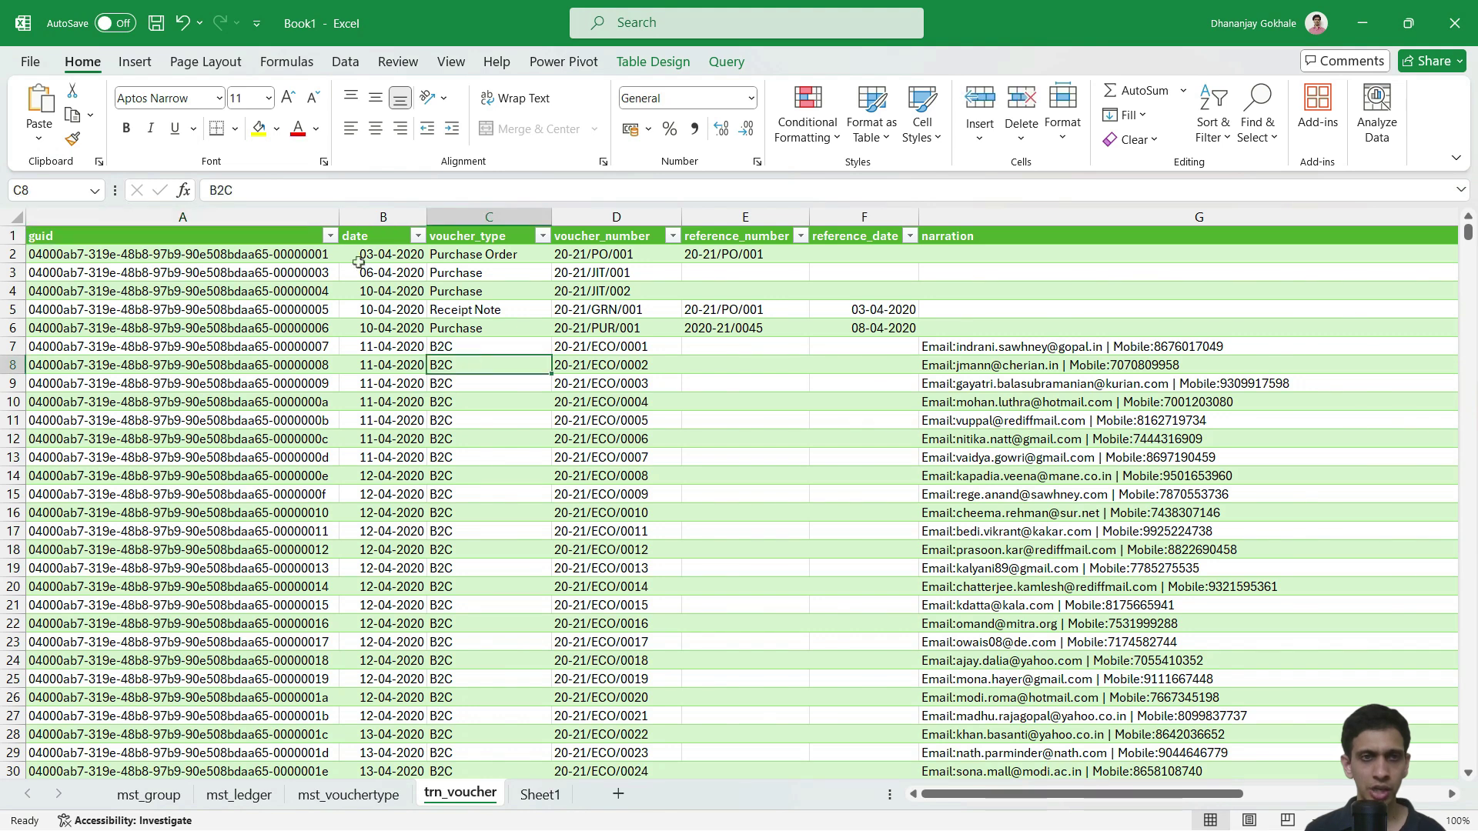
pyautogui.click(373, 259)
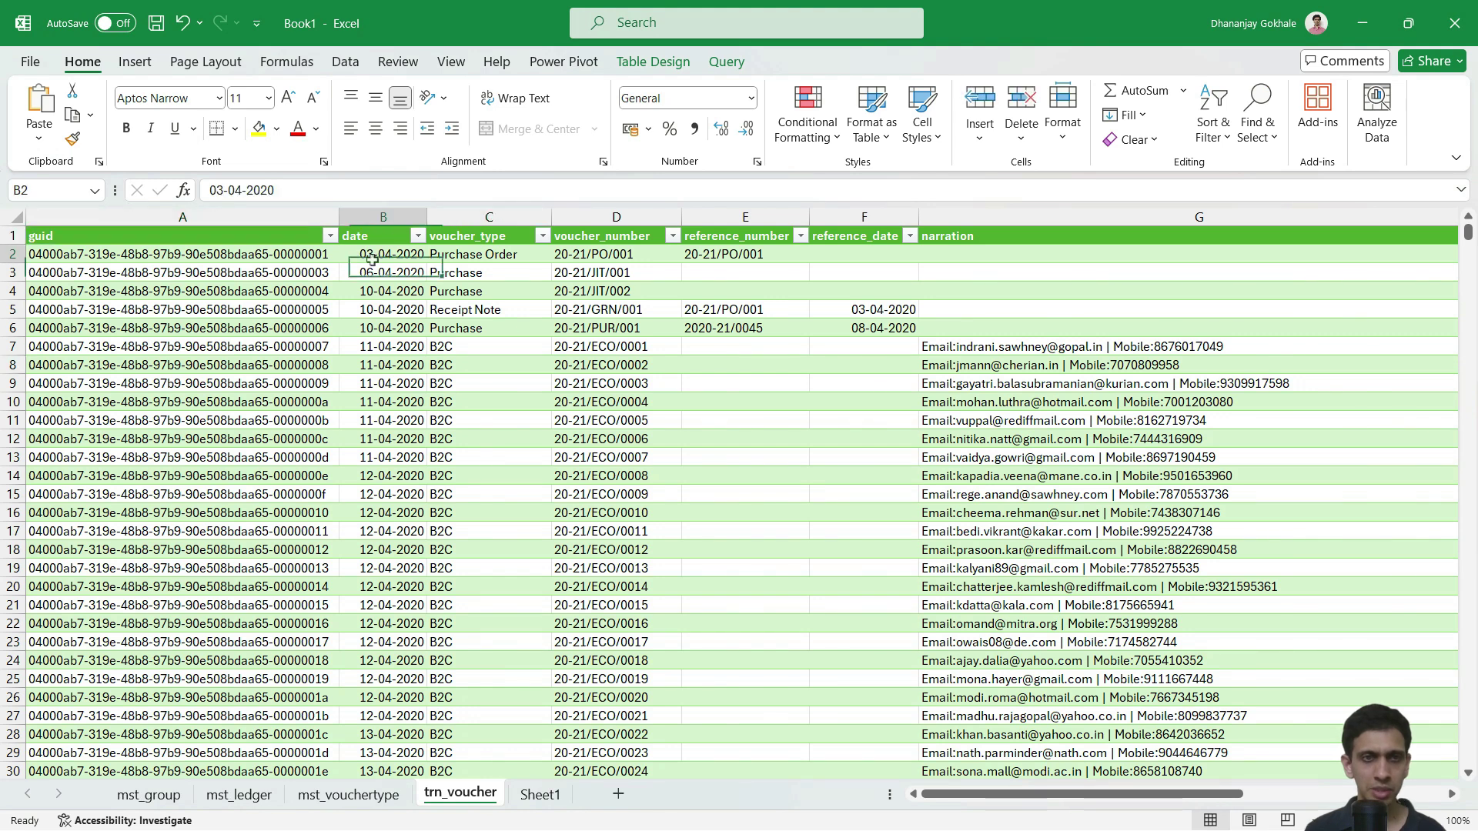
pyautogui.click(542, 236)
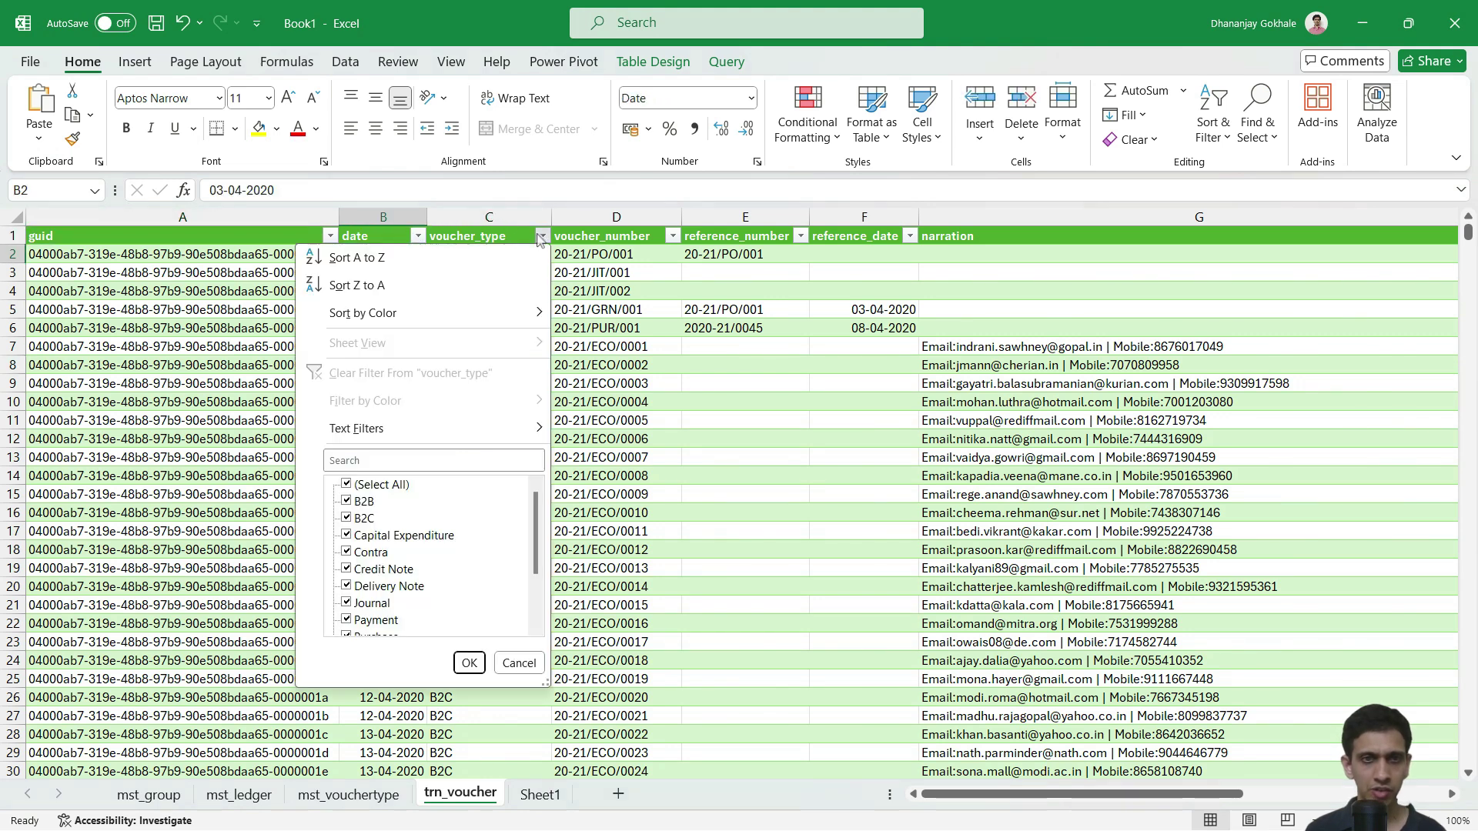
pyautogui.click(346, 484)
pyautogui.click(346, 501)
pyautogui.click(469, 663)
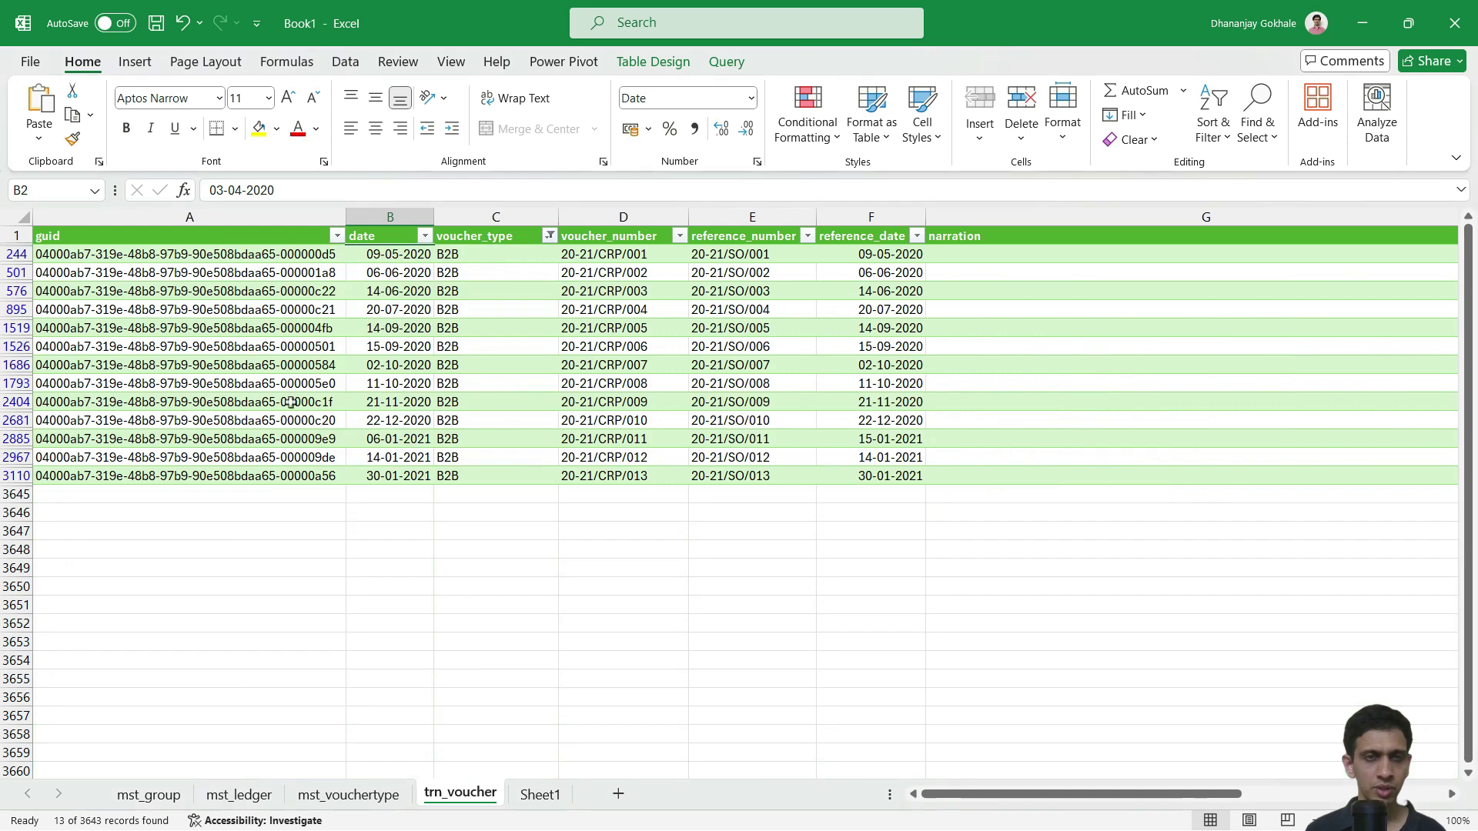
# Filter the date column to show only the B2B voucher dated 9 May 2020.
pyautogui.click(423, 236)
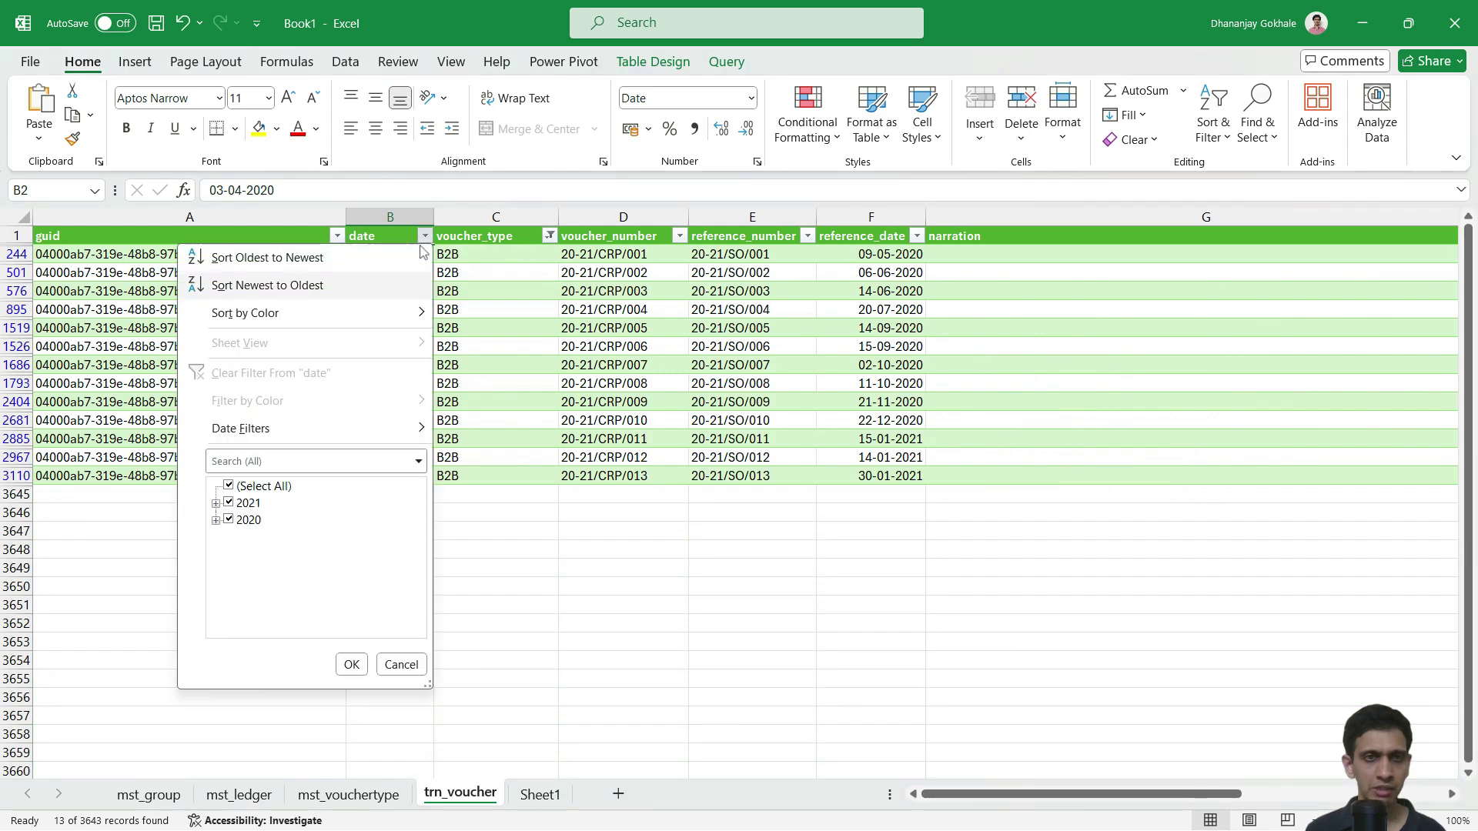
pyautogui.click(228, 486)
pyautogui.click(216, 521)
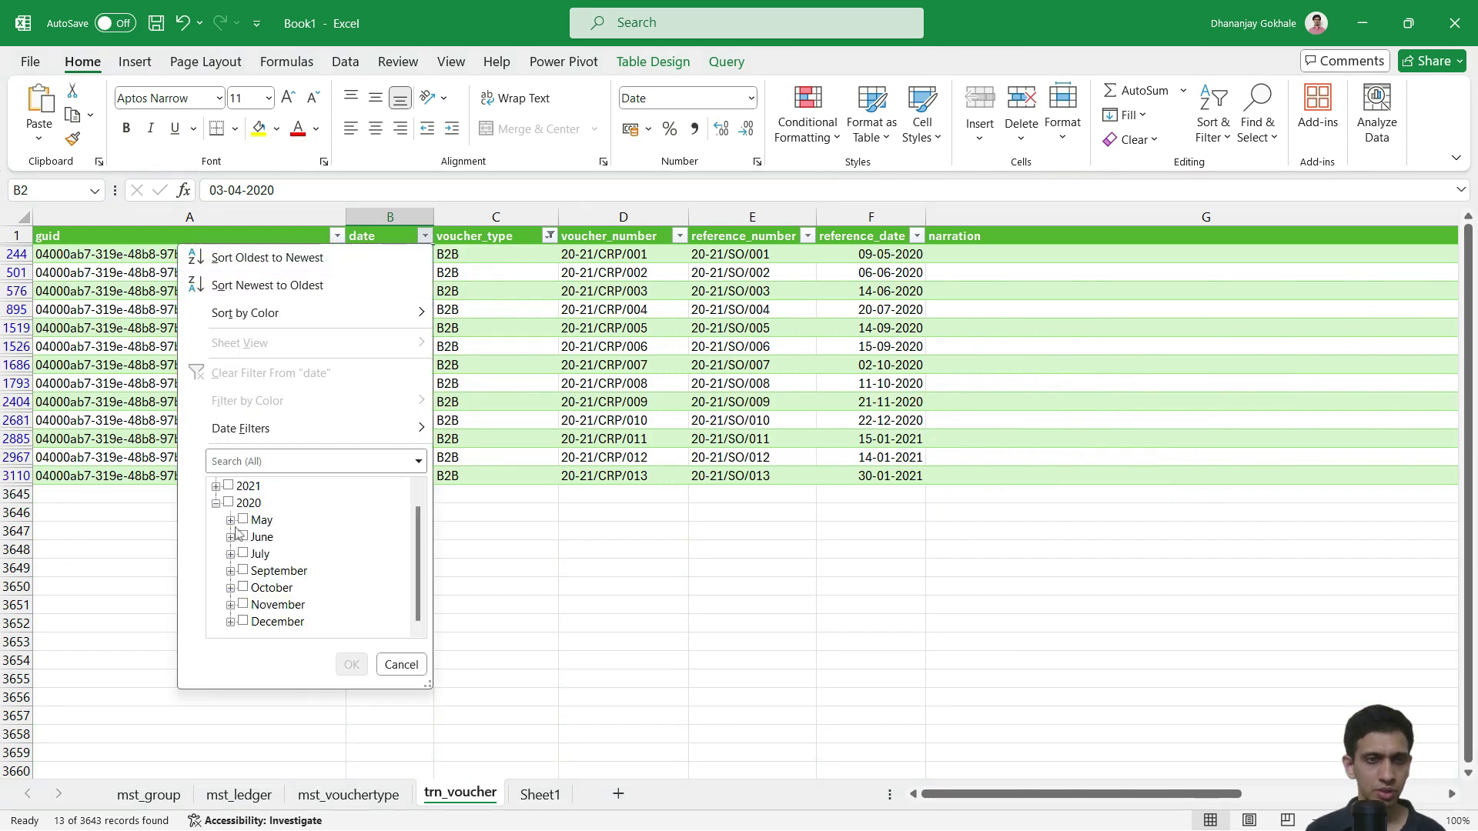
pyautogui.click(230, 521)
pyautogui.click(258, 536)
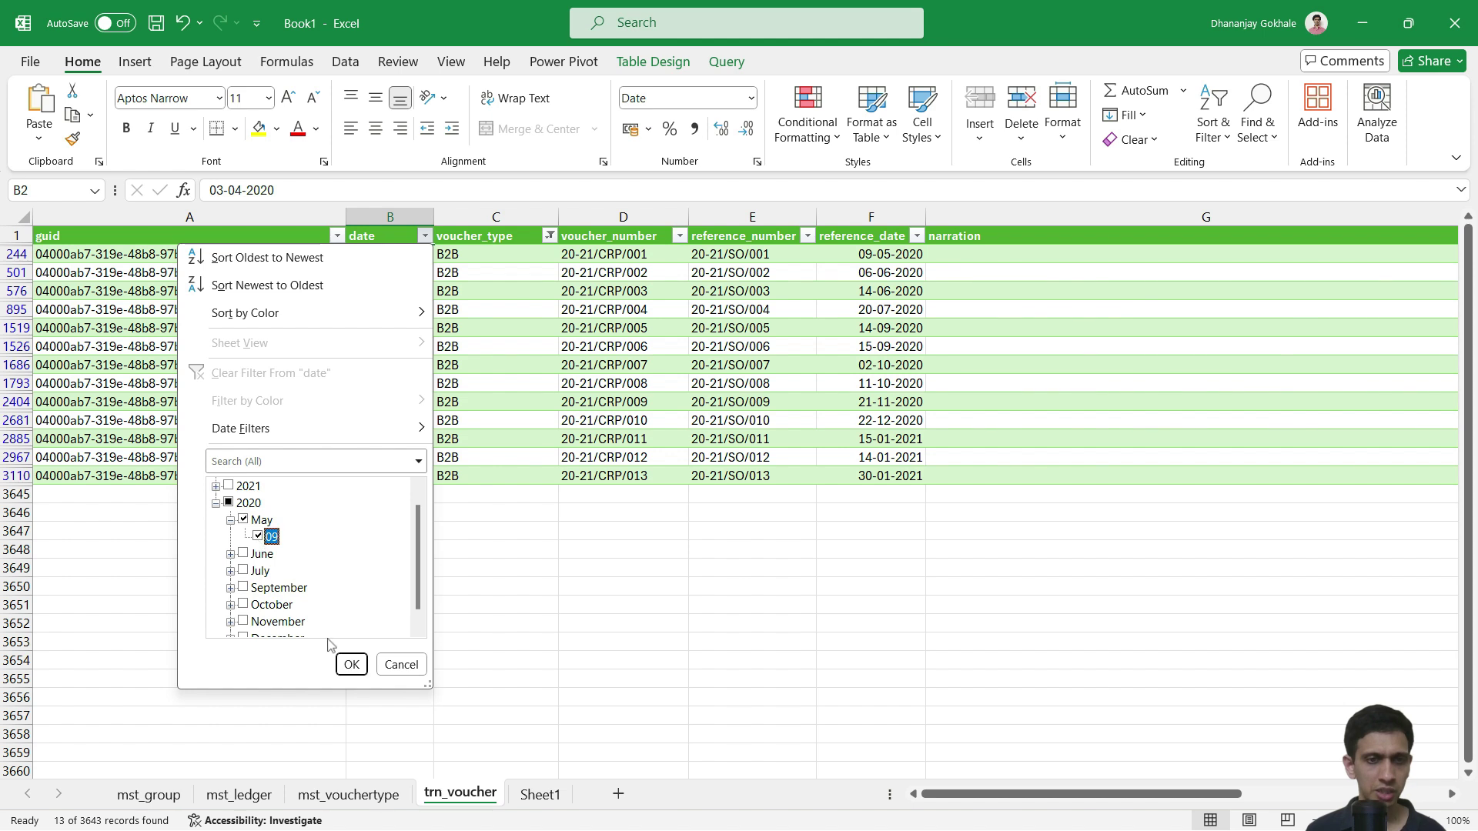
pyautogui.click(351, 664)
# Compare the filtered record's date and voucher number with the open TallyPrime voucher, and return to Excel.
pyautogui.click(413, 254)
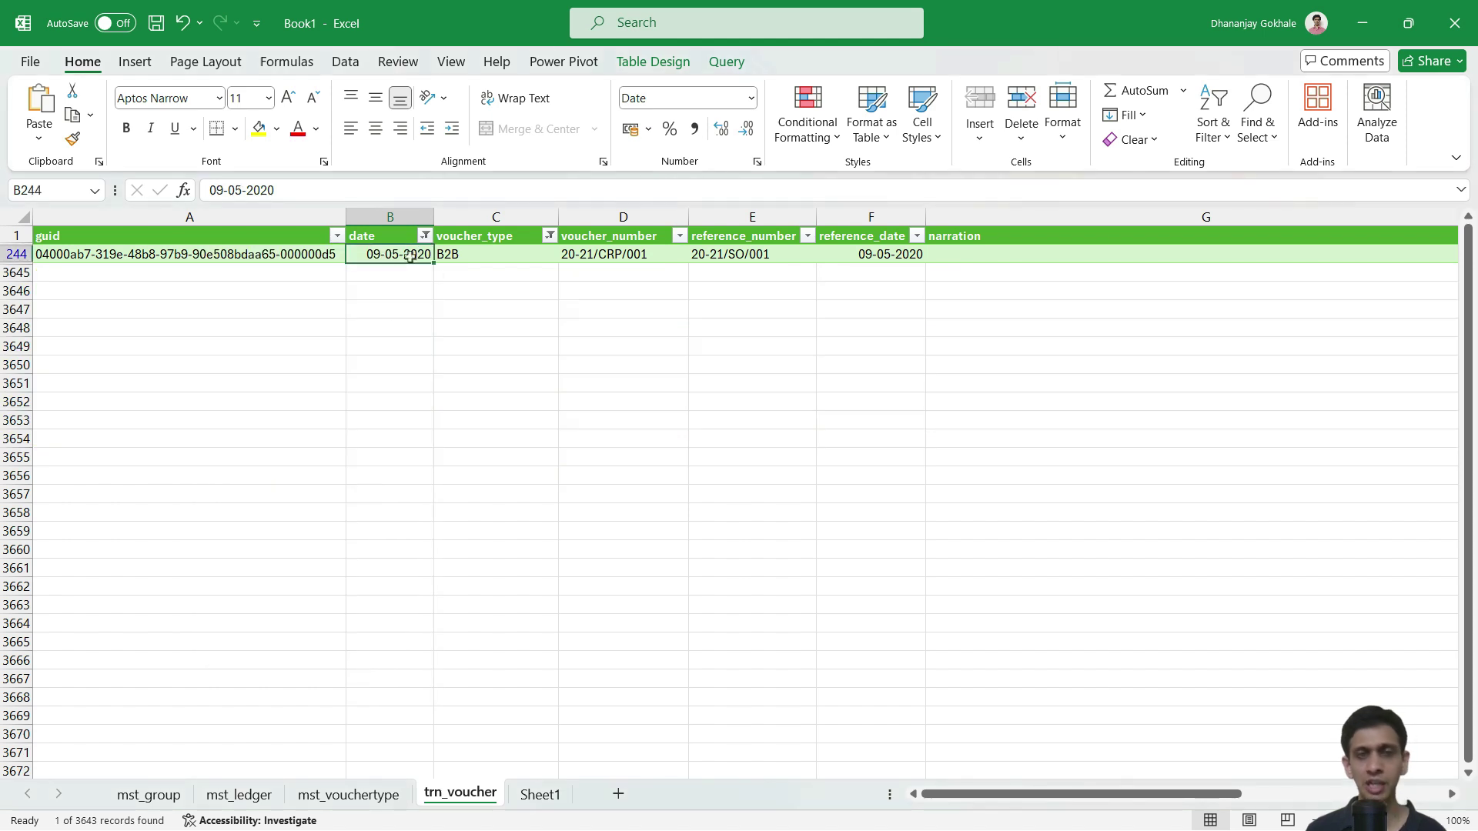
pyautogui.click(577, 254)
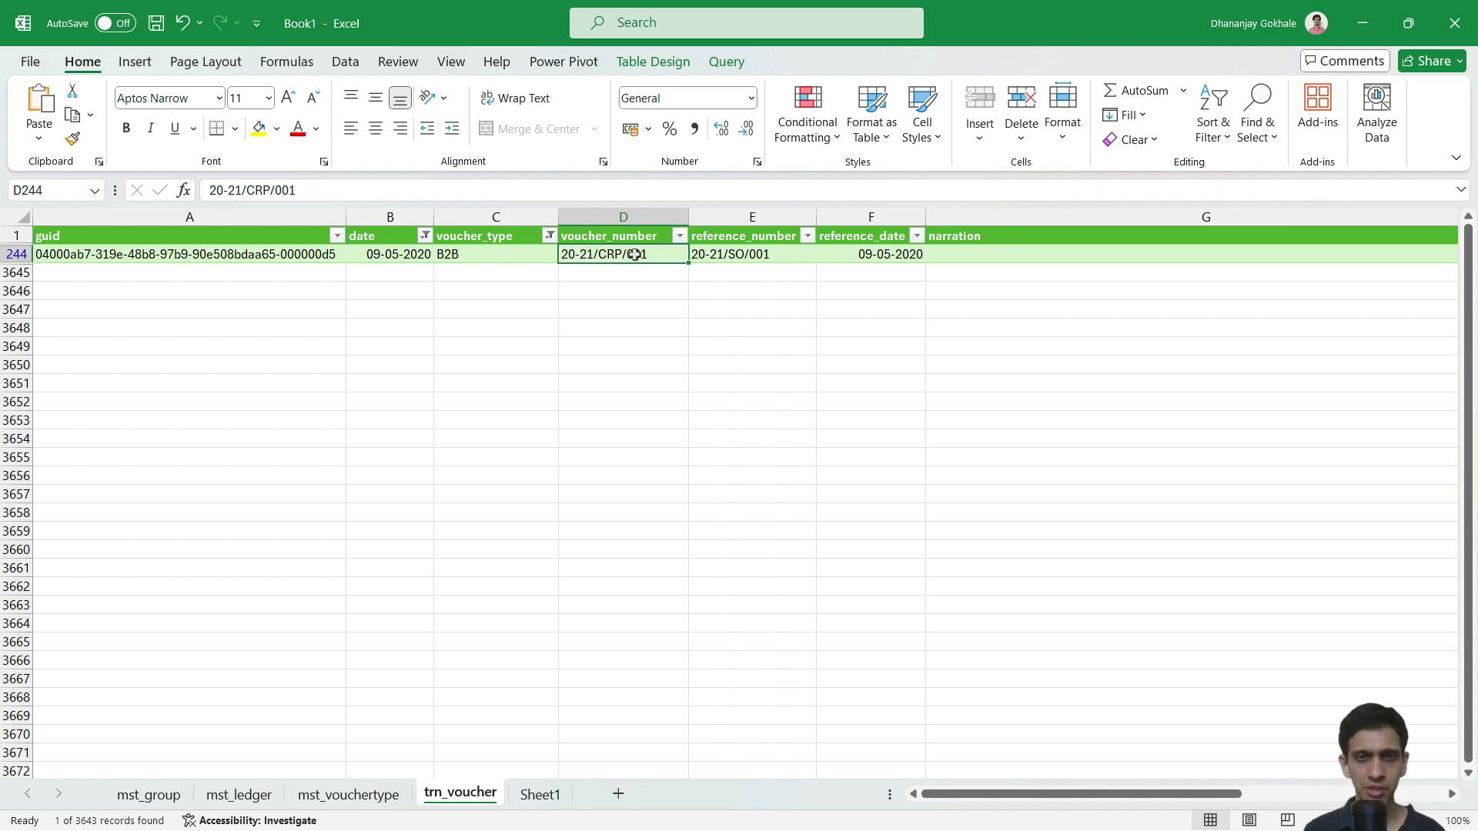
pyautogui.hotkey('alt', 'Tab')
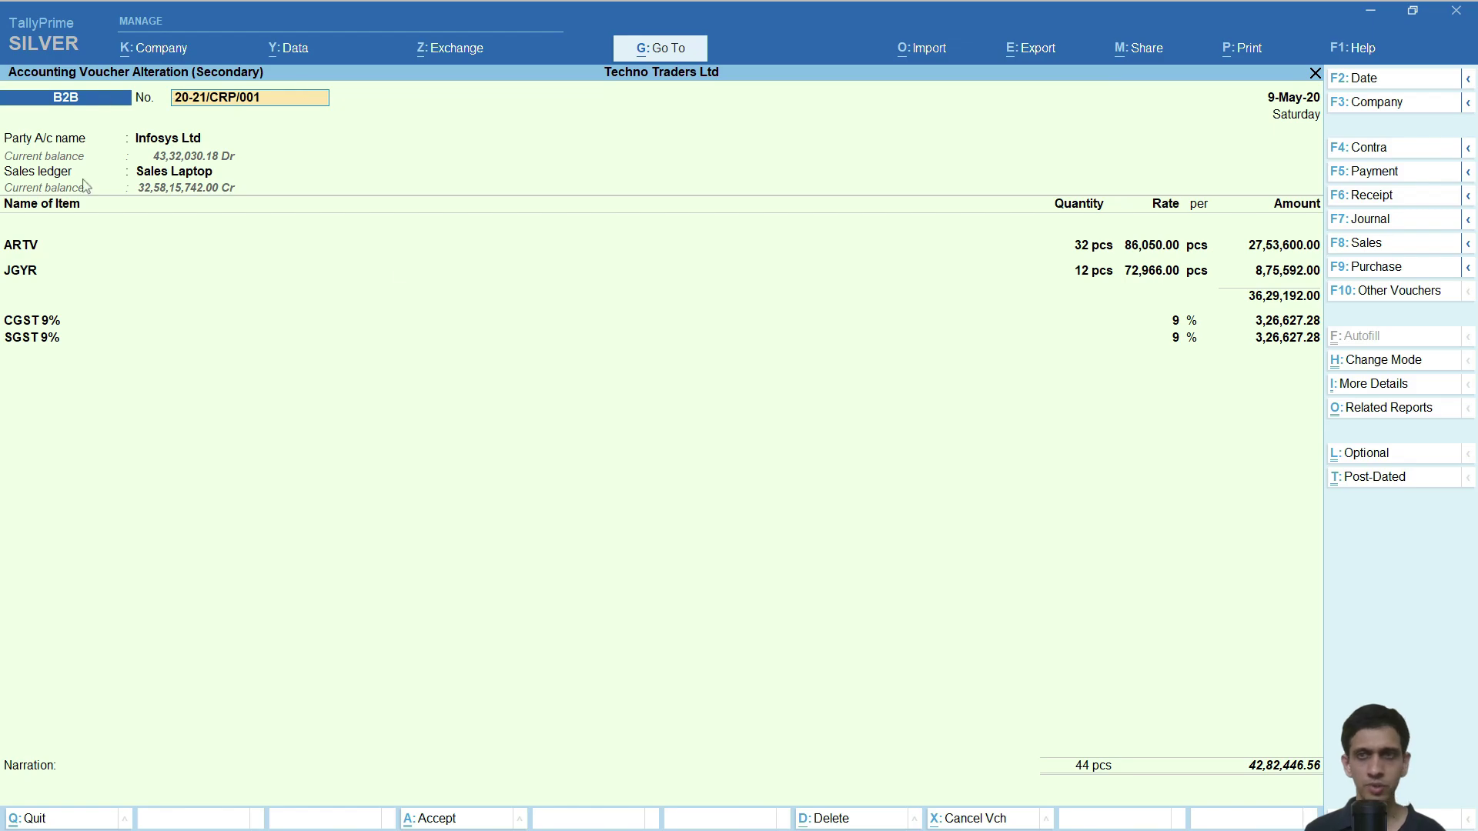
pyautogui.hotkey('alt', 'Tab')
# Examine the record from reference_date through place_of_supply, comparing its details with the TallyPrime voucher before returning to Excel.
pyautogui.click(871, 257)
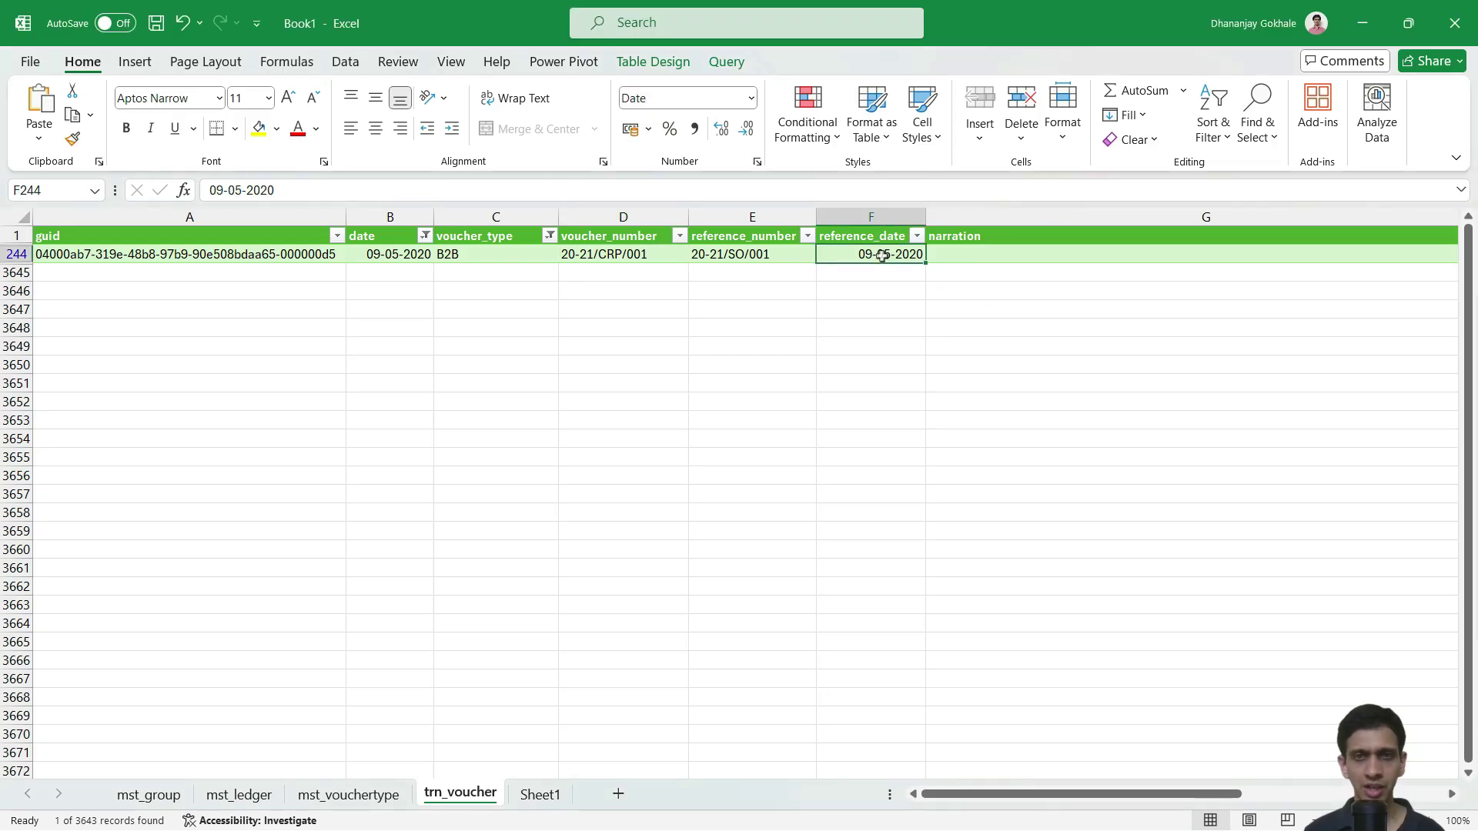
pyautogui.press('Right')
pyautogui.press('Right')
pyautogui.press('Right')
pyautogui.press('Right')
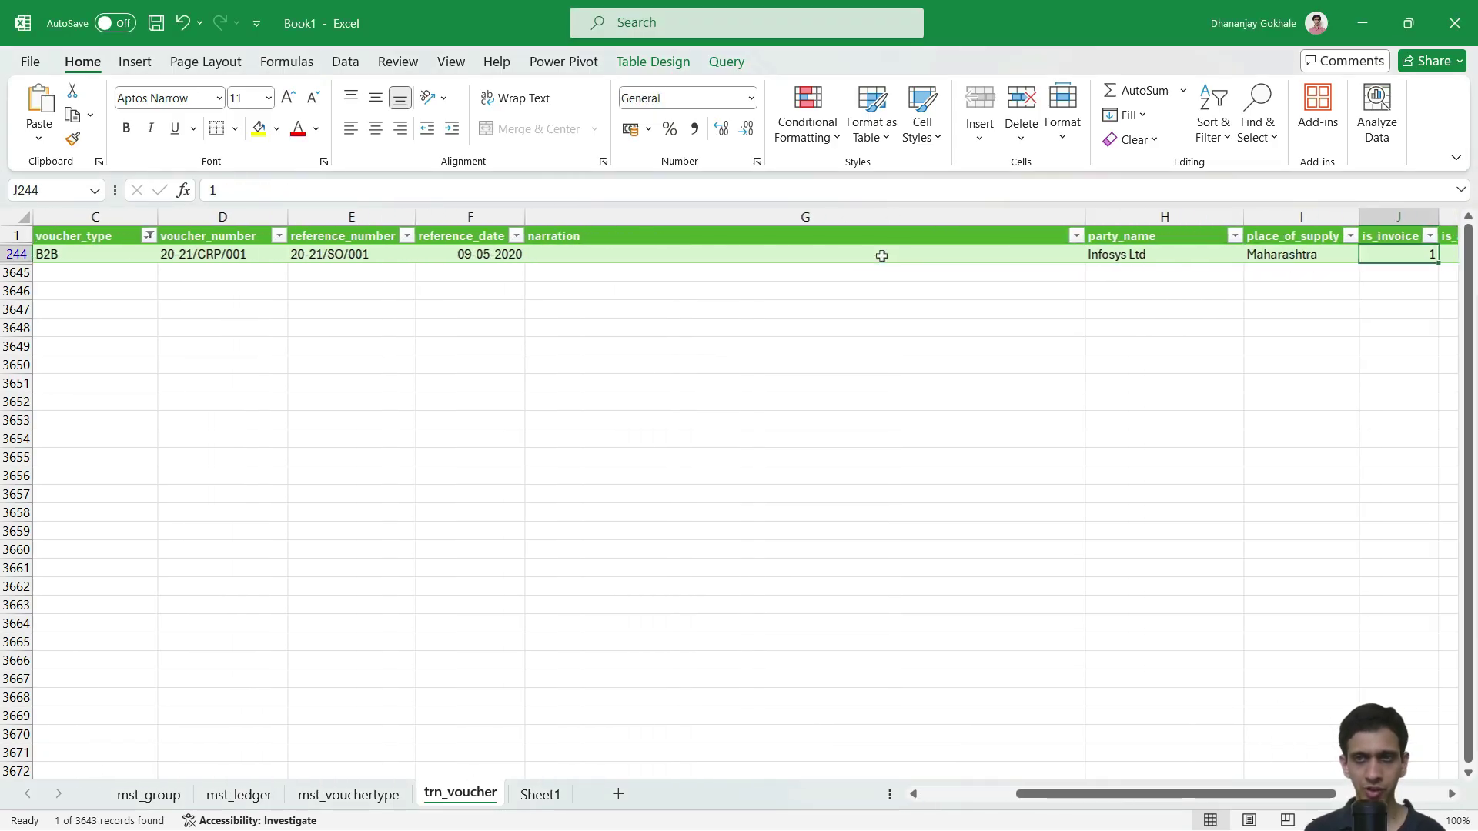
pyautogui.press('Left')
pyautogui.hotkey('alt', 'Tab')
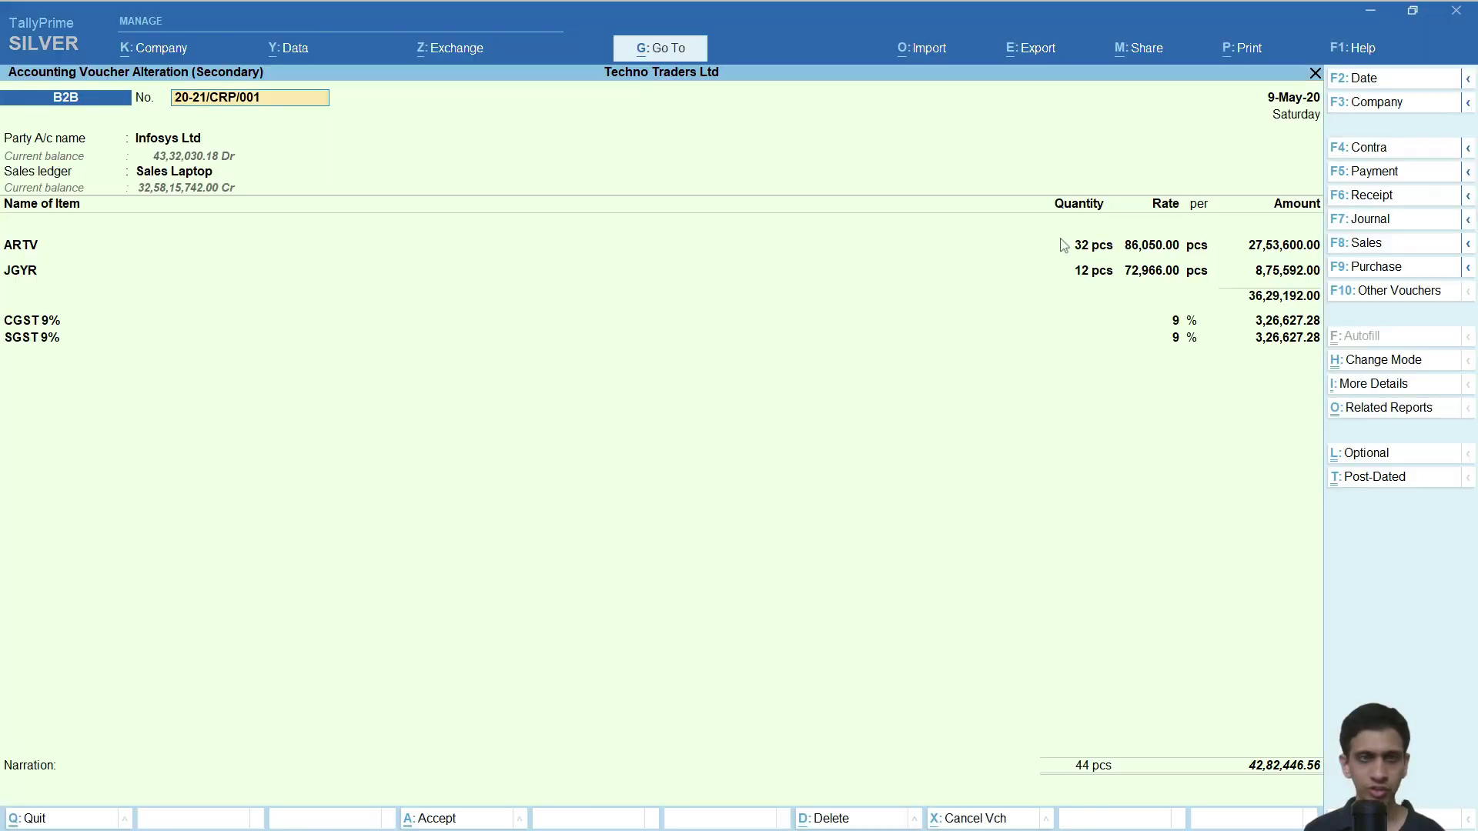
pyautogui.hotkey('alt', 'Tab')
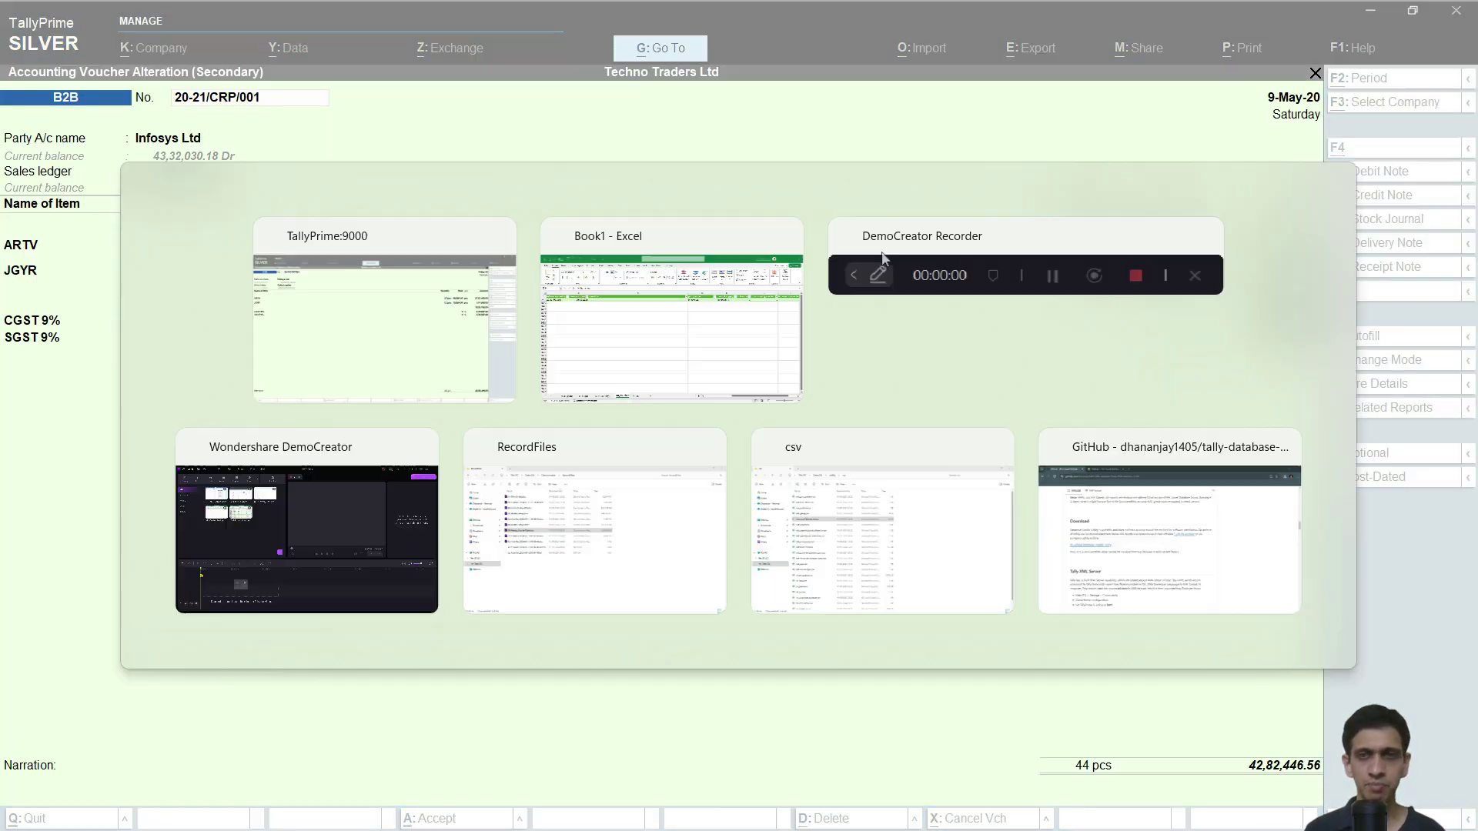
# Review the record's accounting, inventory and order flag columns, and return to its guid cell.
pyautogui.press('Right')
pyautogui.press('Right')
pyautogui.press('Right')
pyautogui.press('Right')
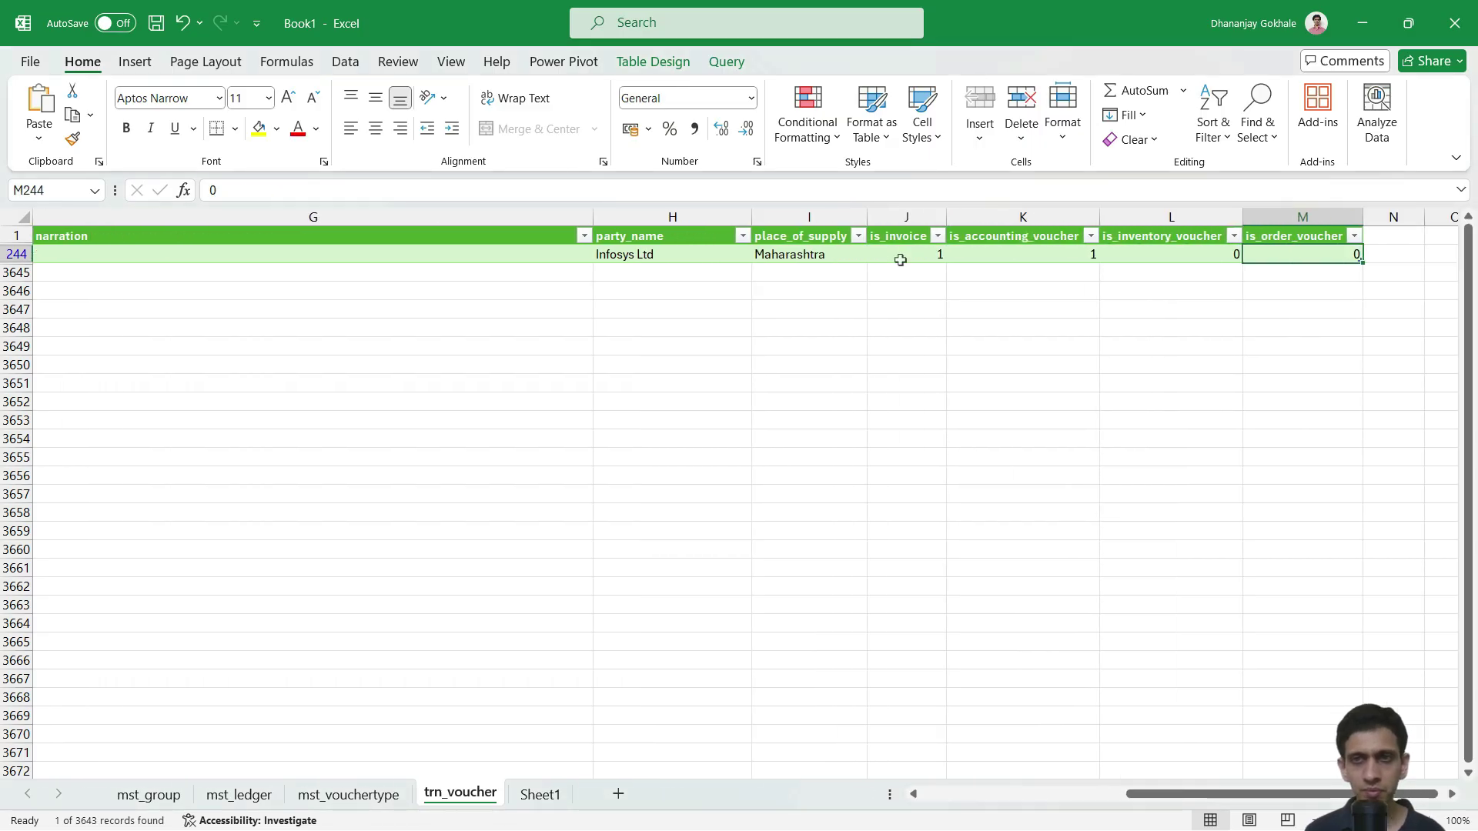
pyautogui.press('Left')
pyautogui.press('Left')
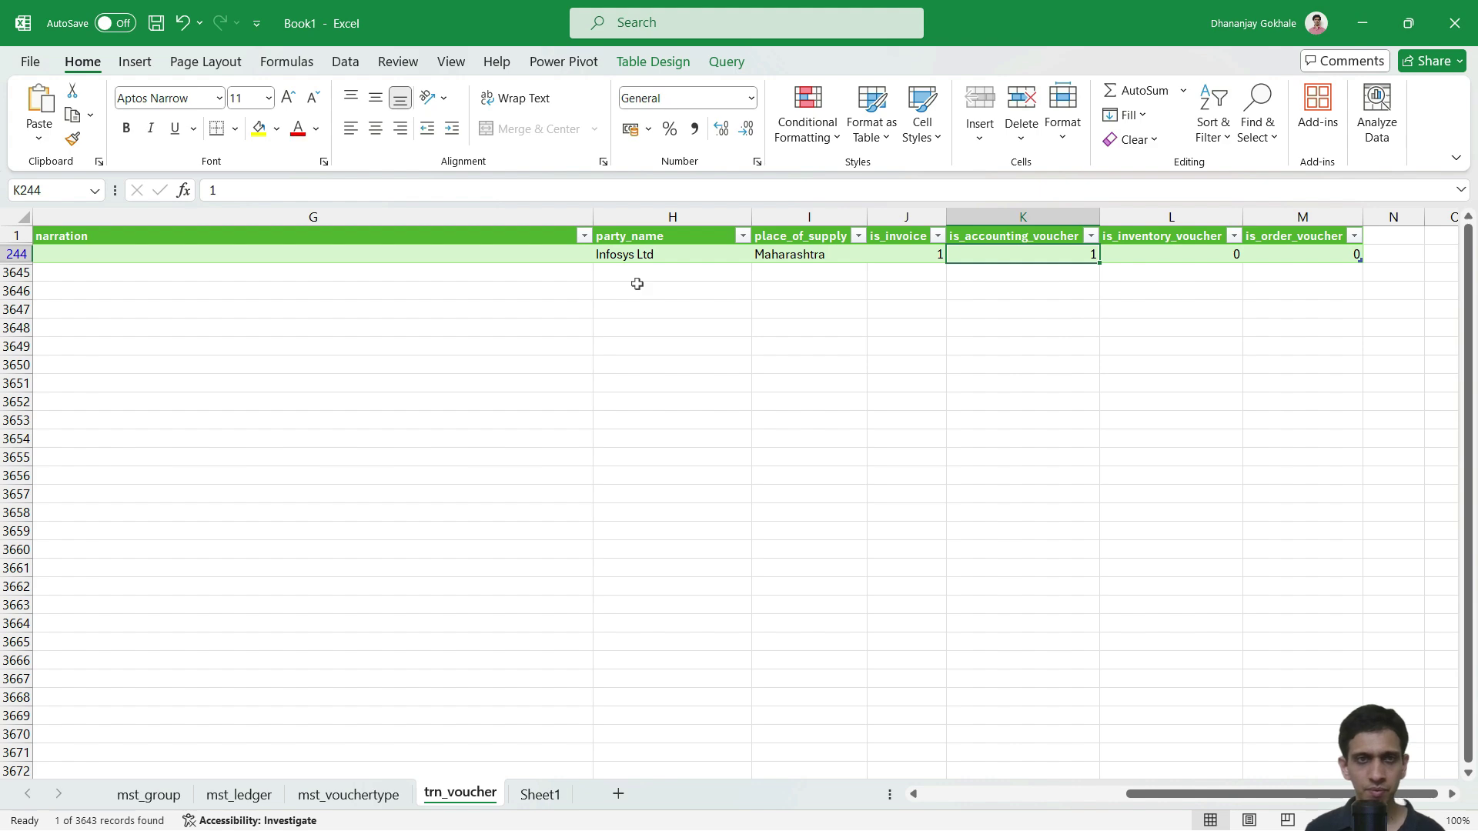
pyautogui.press('Home')
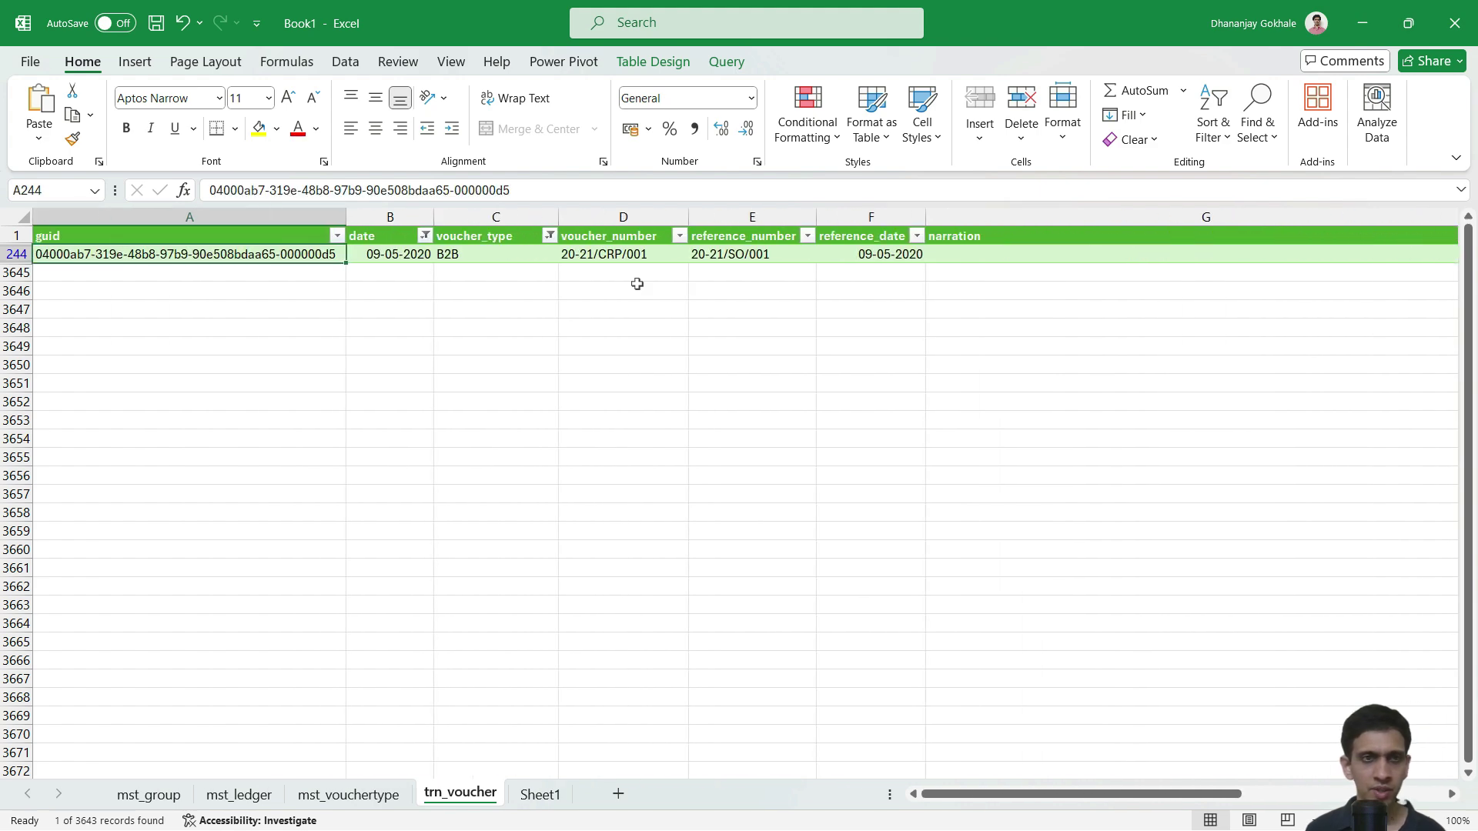
# Clear the filters from the date and voucher_type columns of trn_voucher.
pyautogui.click(424, 235)
pyautogui.click(307, 372)
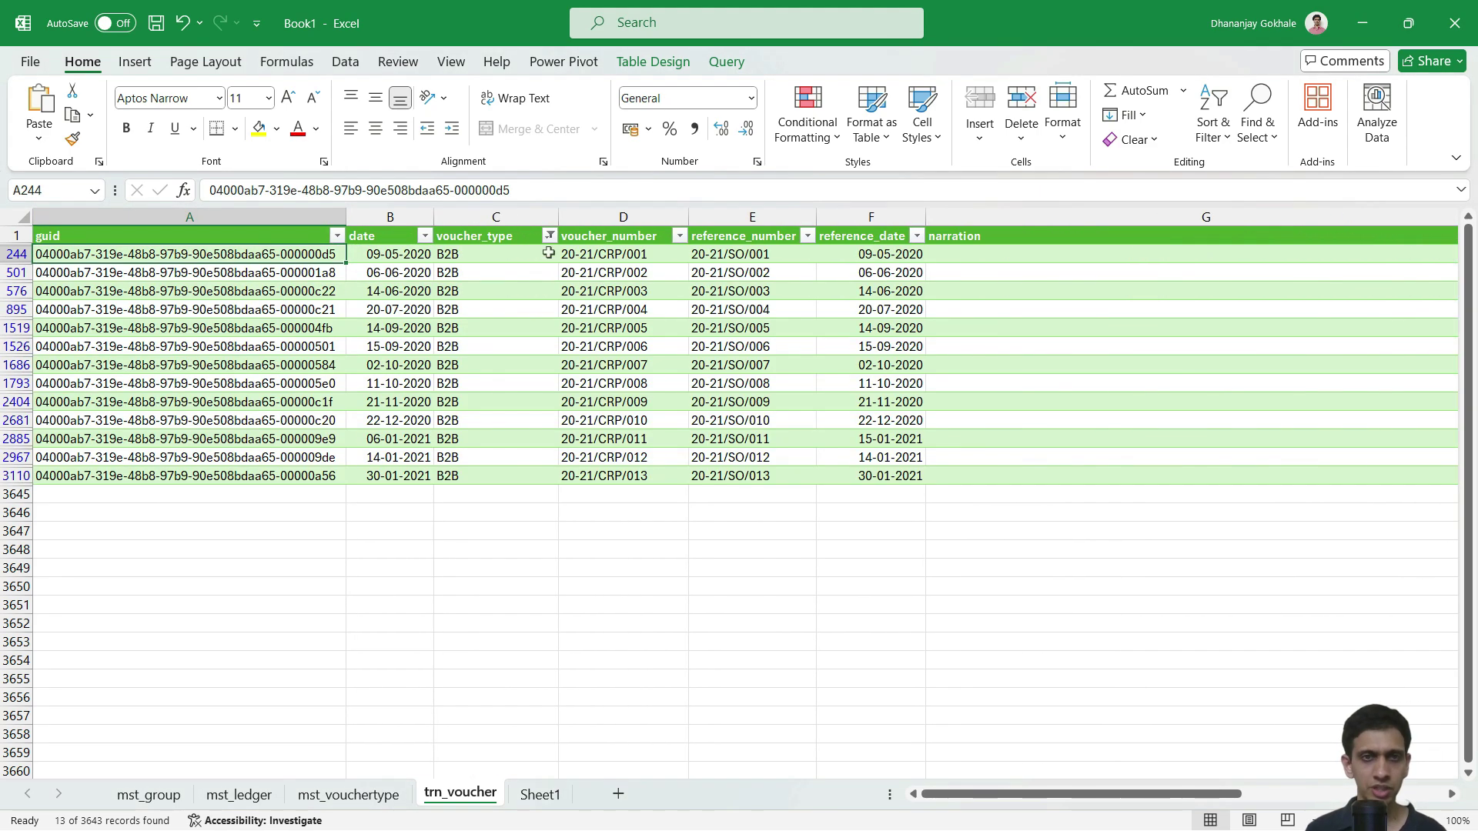
pyautogui.click(550, 236)
pyautogui.click(431, 371)
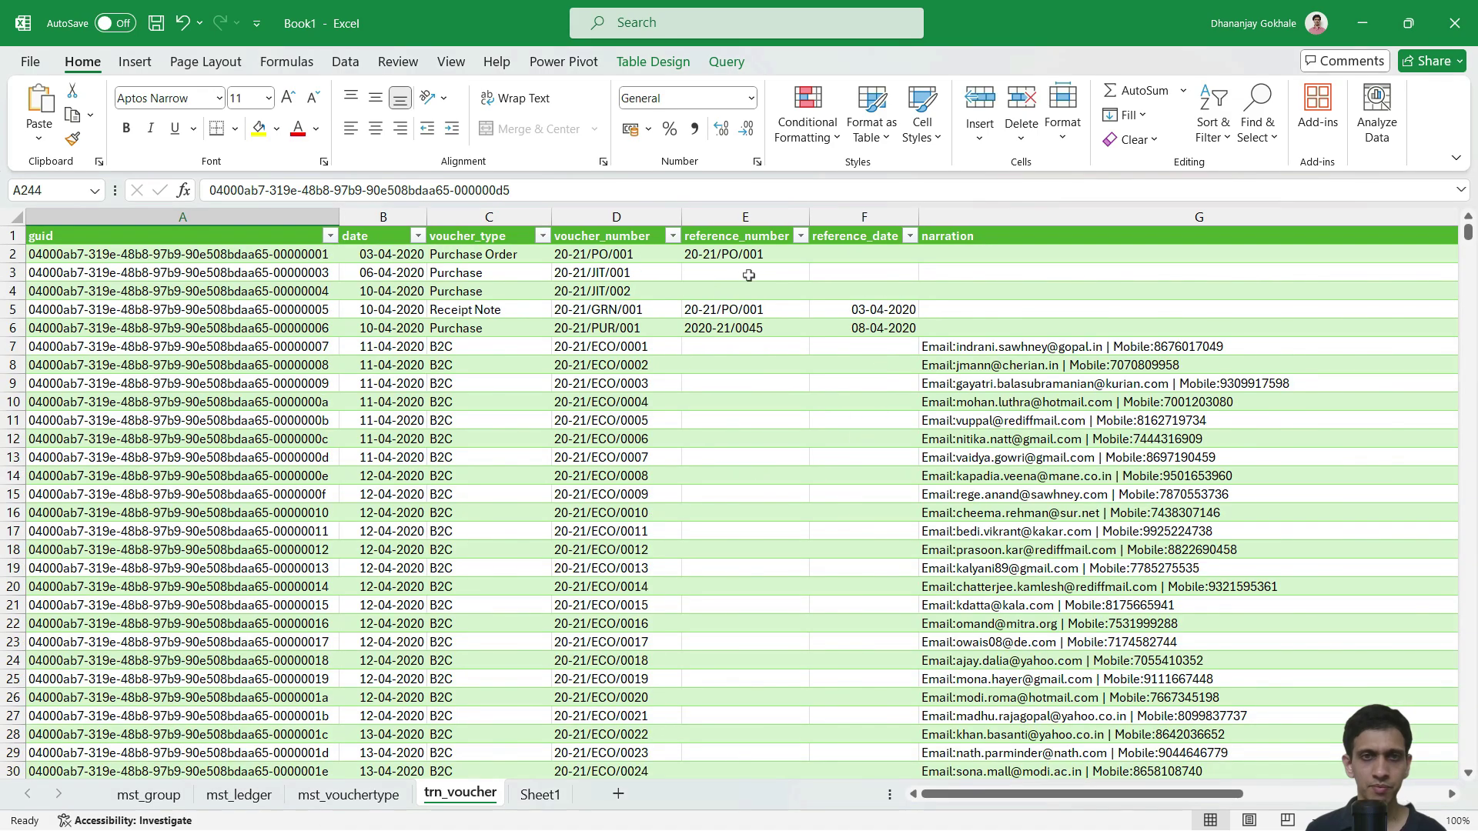
# Switch to TallyPrime to examine the B2B voucher's item and tax lines, and return to the trn_voucher table in Excel.
pyautogui.click(649, 324)
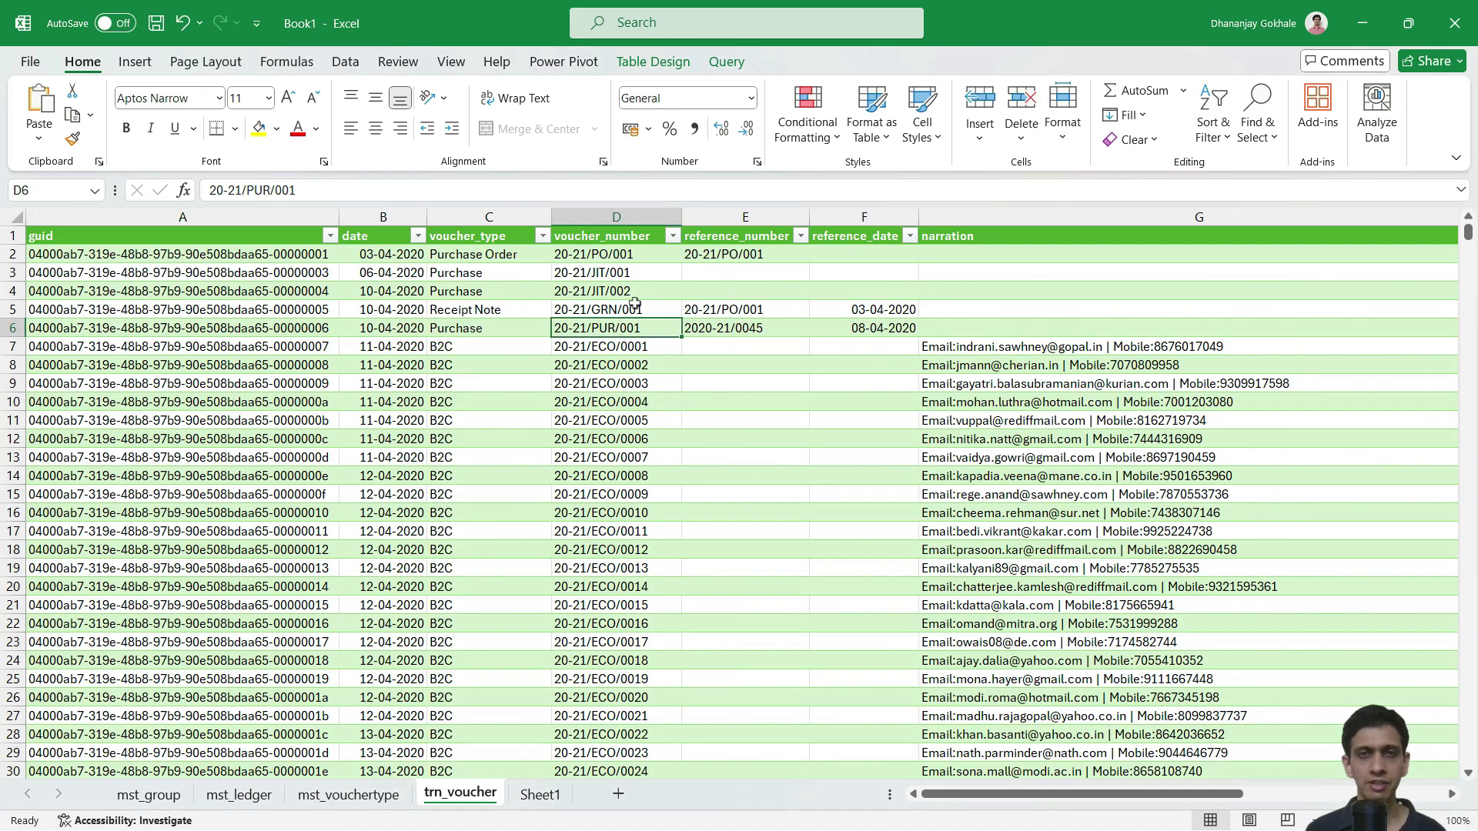
pyautogui.hotkey('alt', 'Tab')
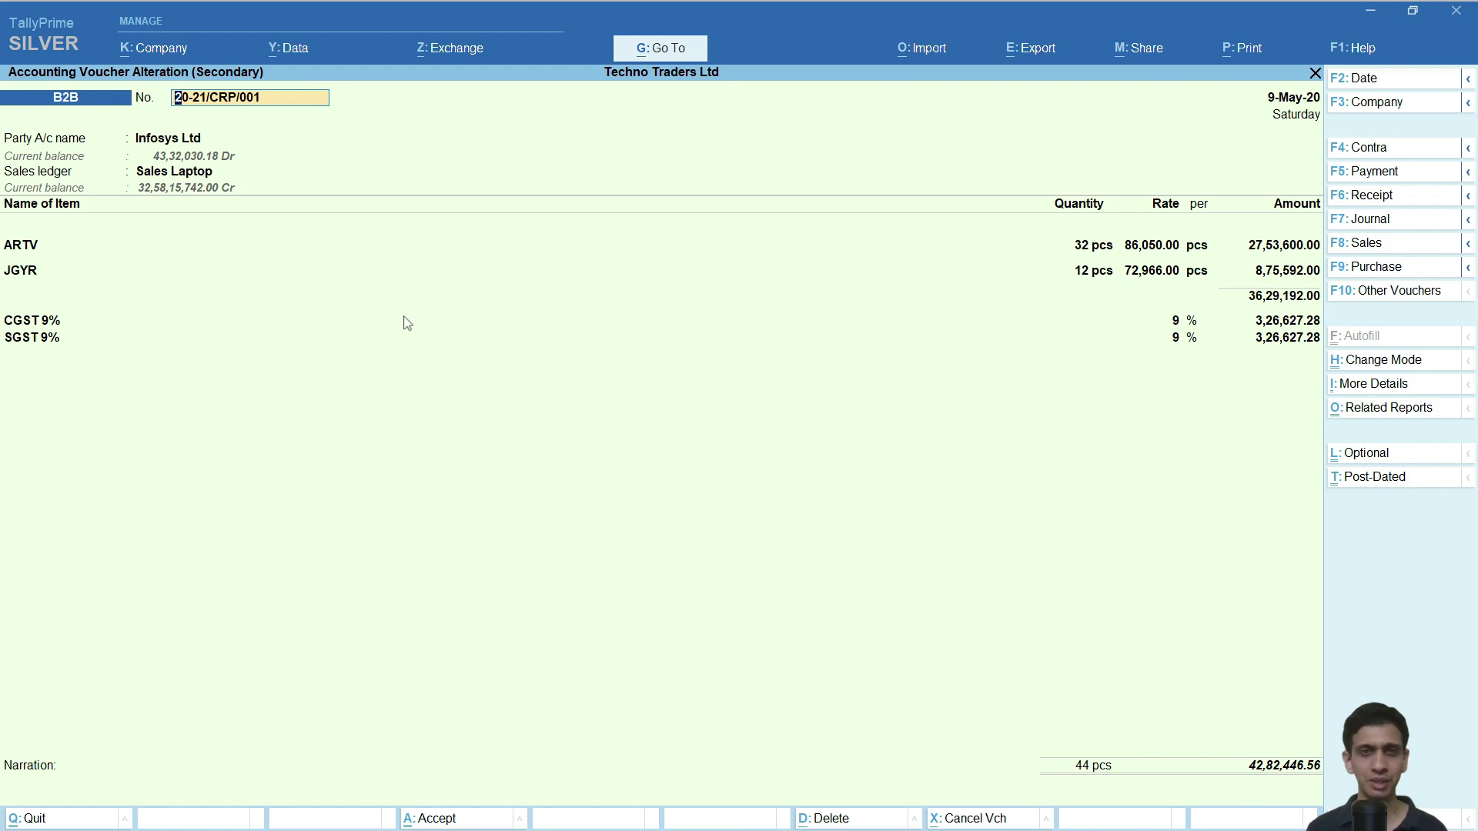
pyautogui.hotkey('alt', 'Tab')
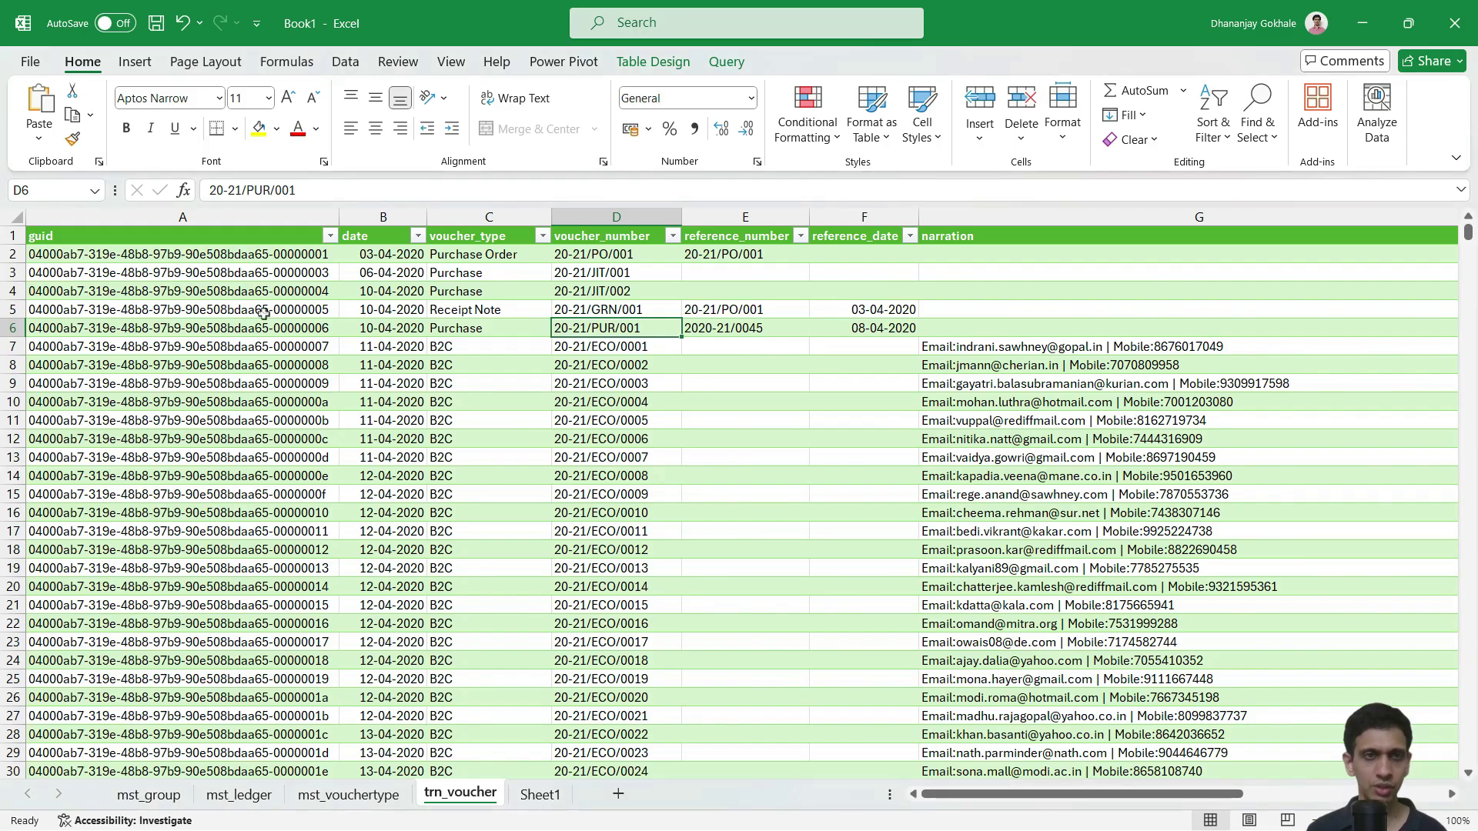
# Load trn_accounting.csv into the workbook as a new table, starting from the empty Sheet1.
pyautogui.click(170, 254)
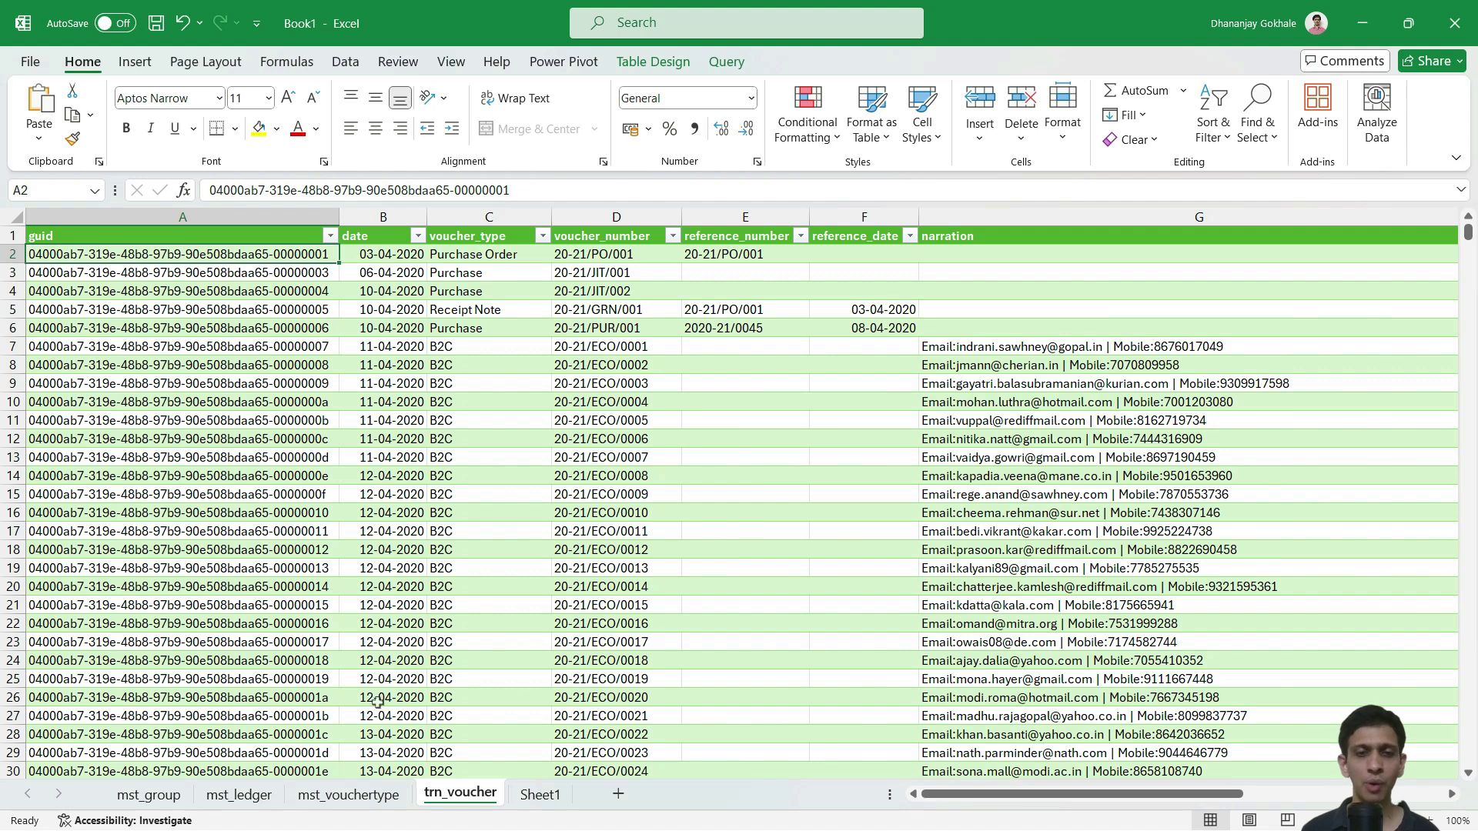
pyautogui.click(538, 797)
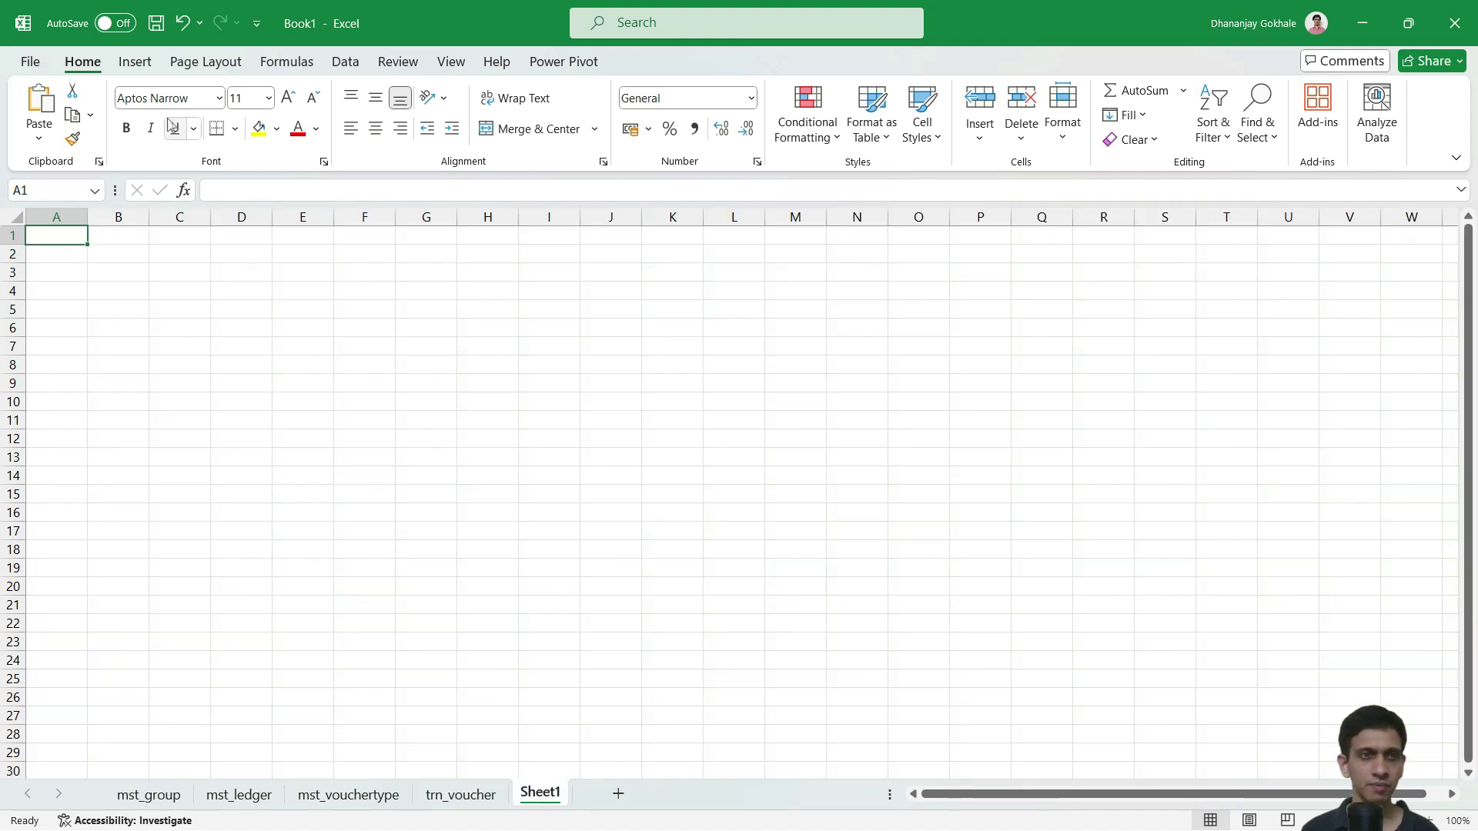
pyautogui.click(348, 63)
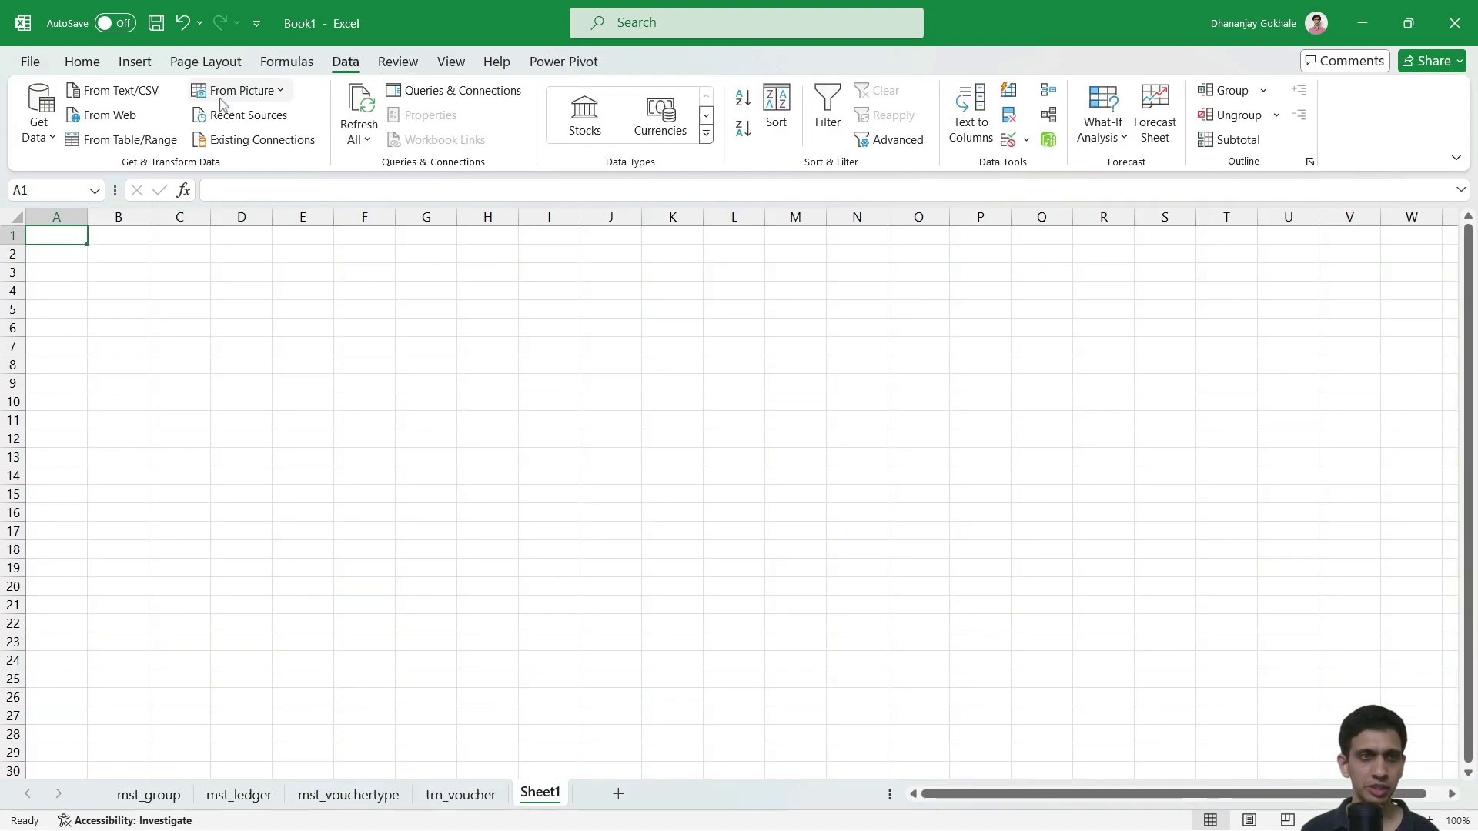
pyautogui.click(37, 129)
pyautogui.moveTo(100, 173)
pyautogui.click(304, 208)
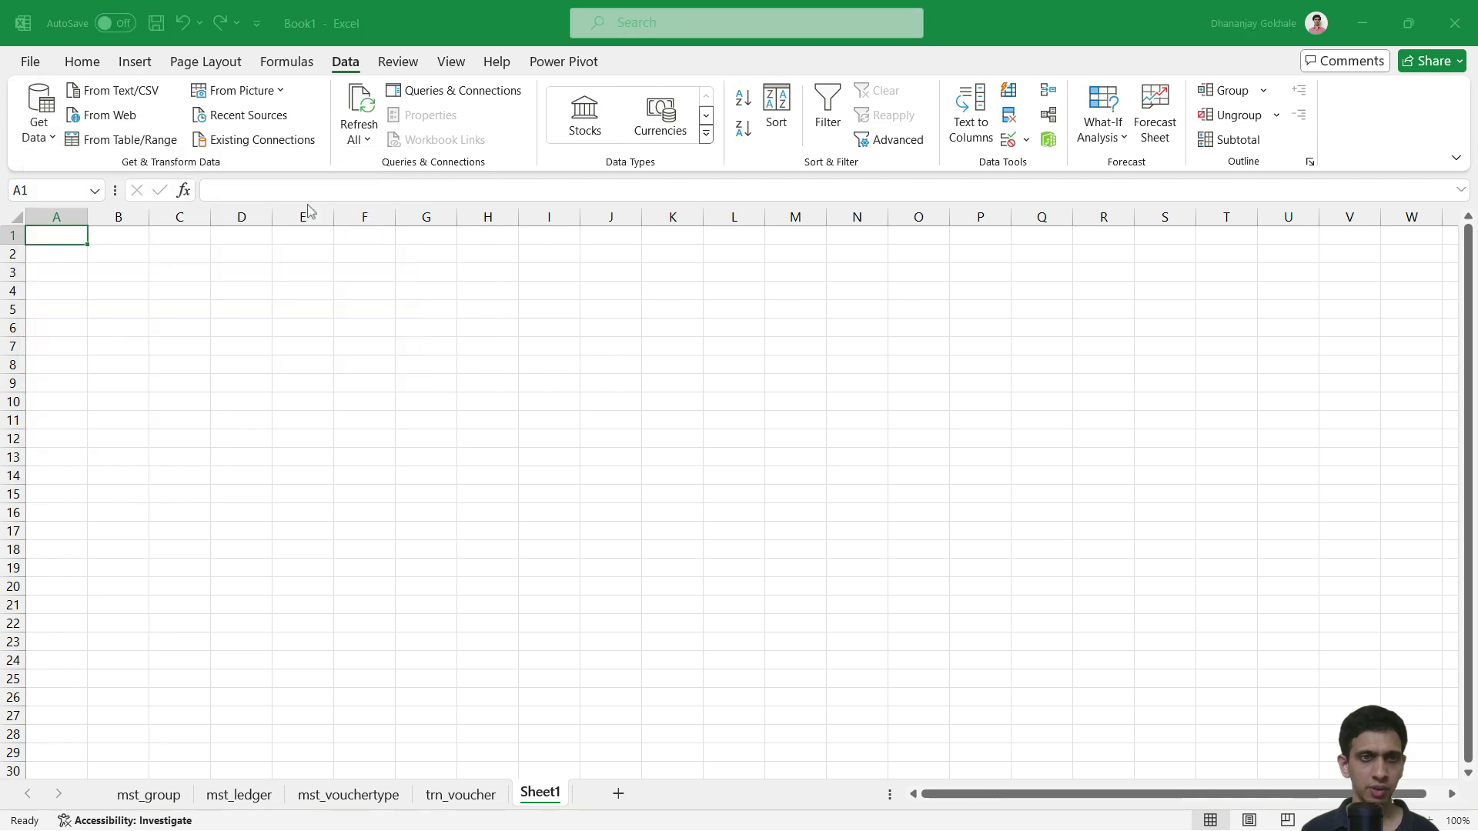
pyautogui.click(265, 219)
pyautogui.scroll(-5, 262, 231)
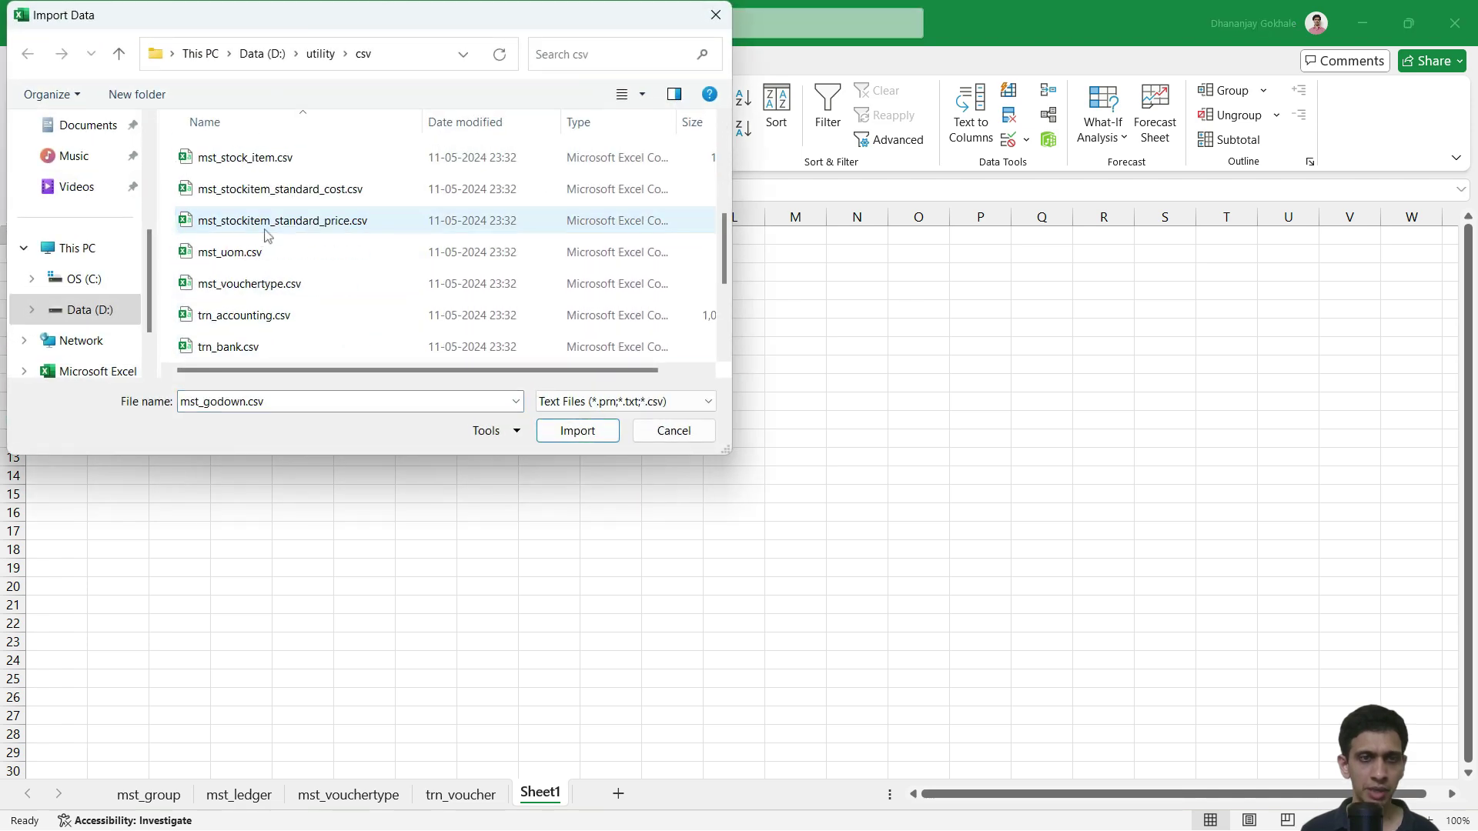
pyautogui.click(248, 230)
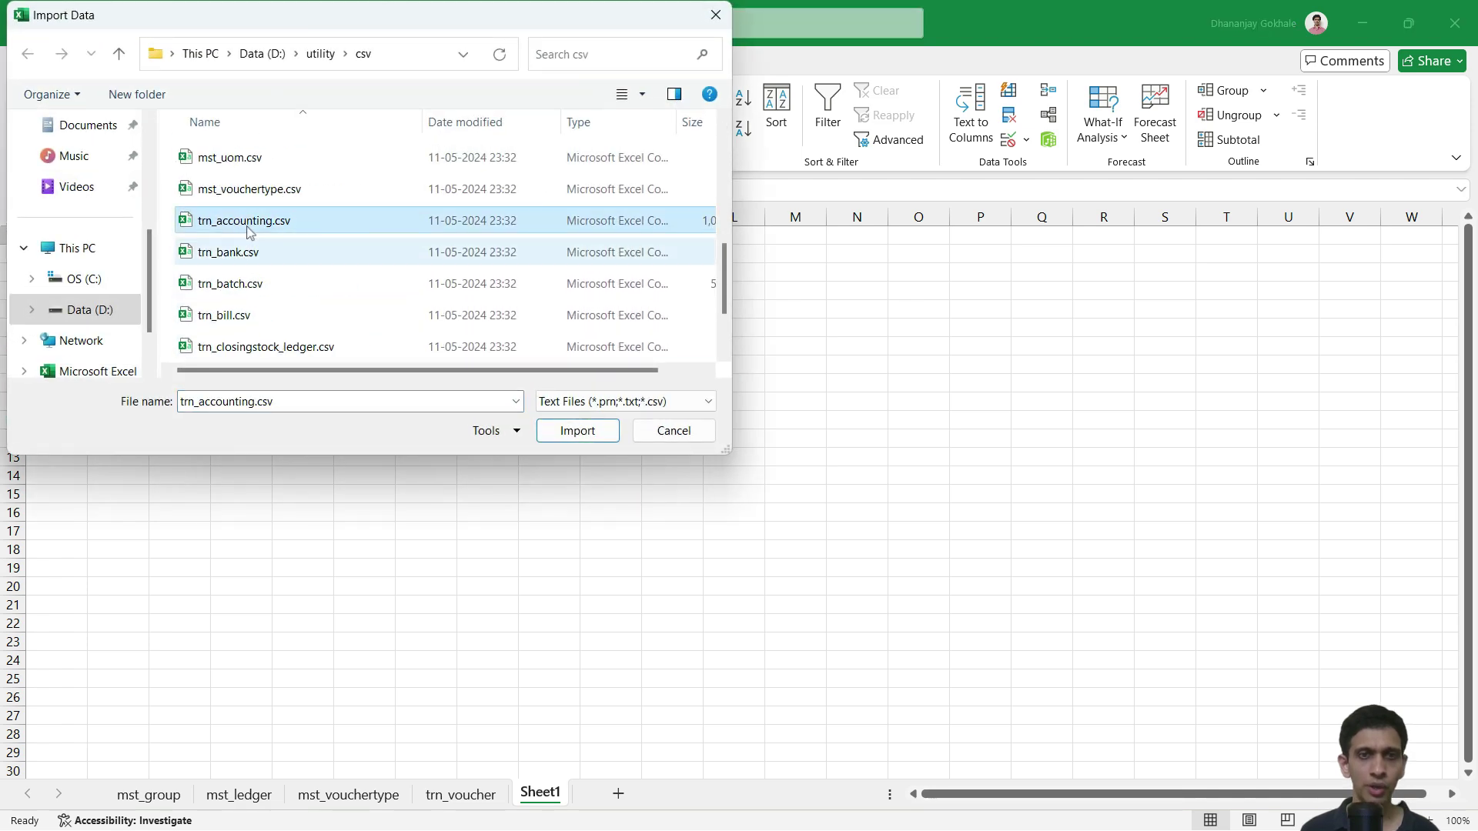
pyautogui.click(576, 431)
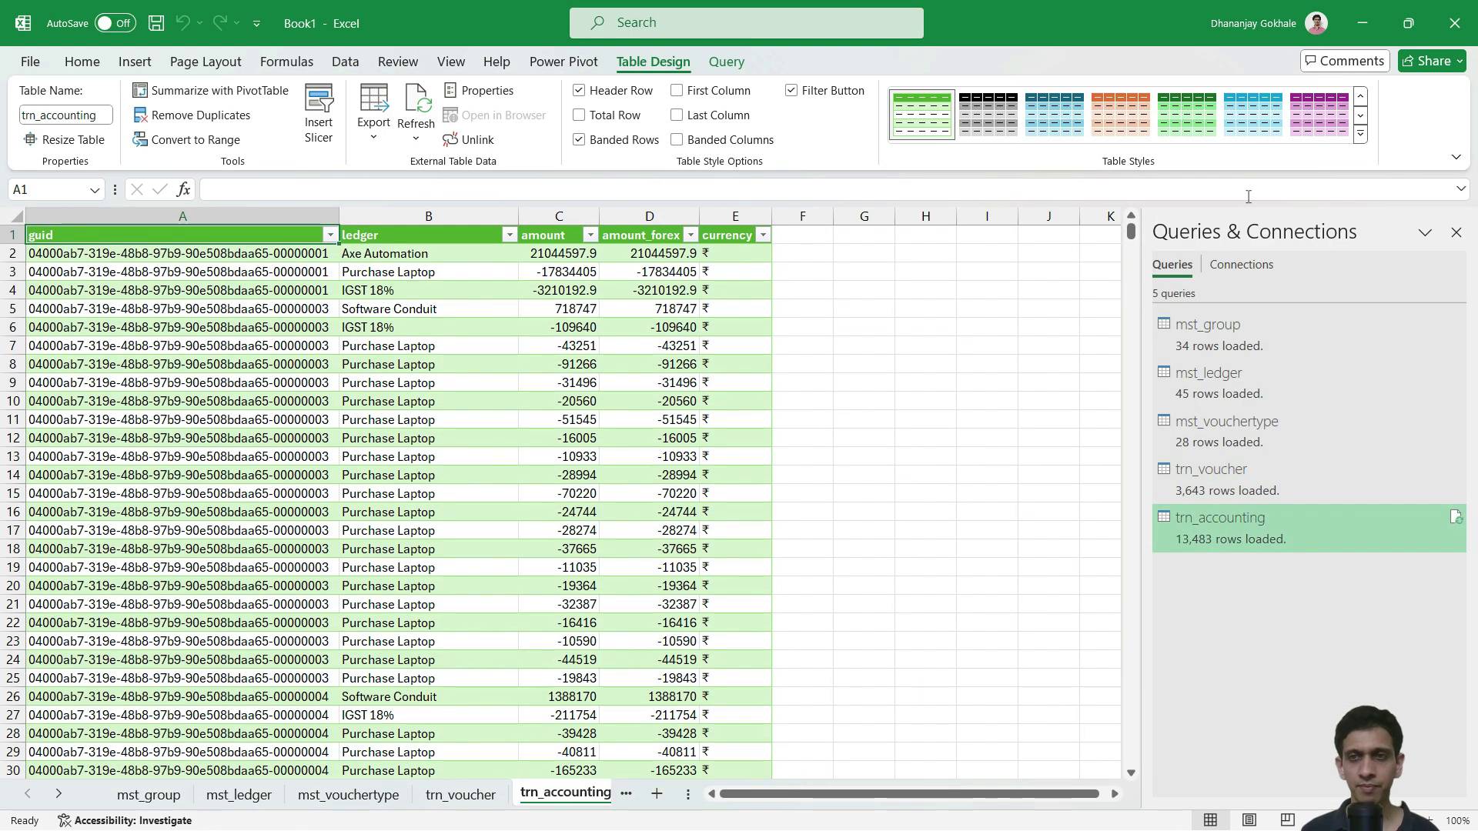
# Look at the first guid in trn_accounting, check the B2B voucher in TallyPrime, and return to Excel.
pyautogui.click(182, 346)
pyautogui.click(191, 254)
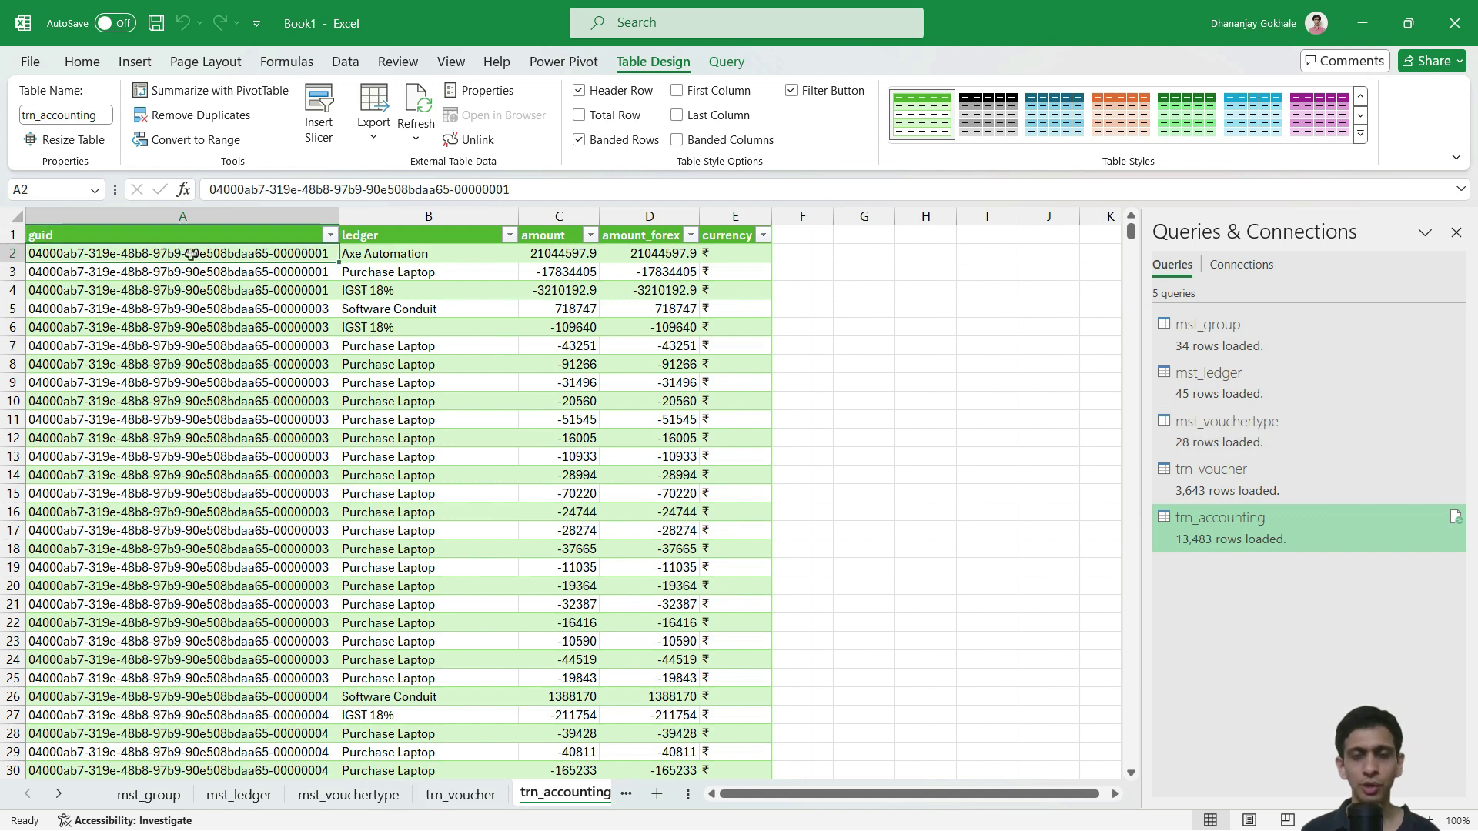
pyautogui.hotkey('alt', 'Tab')
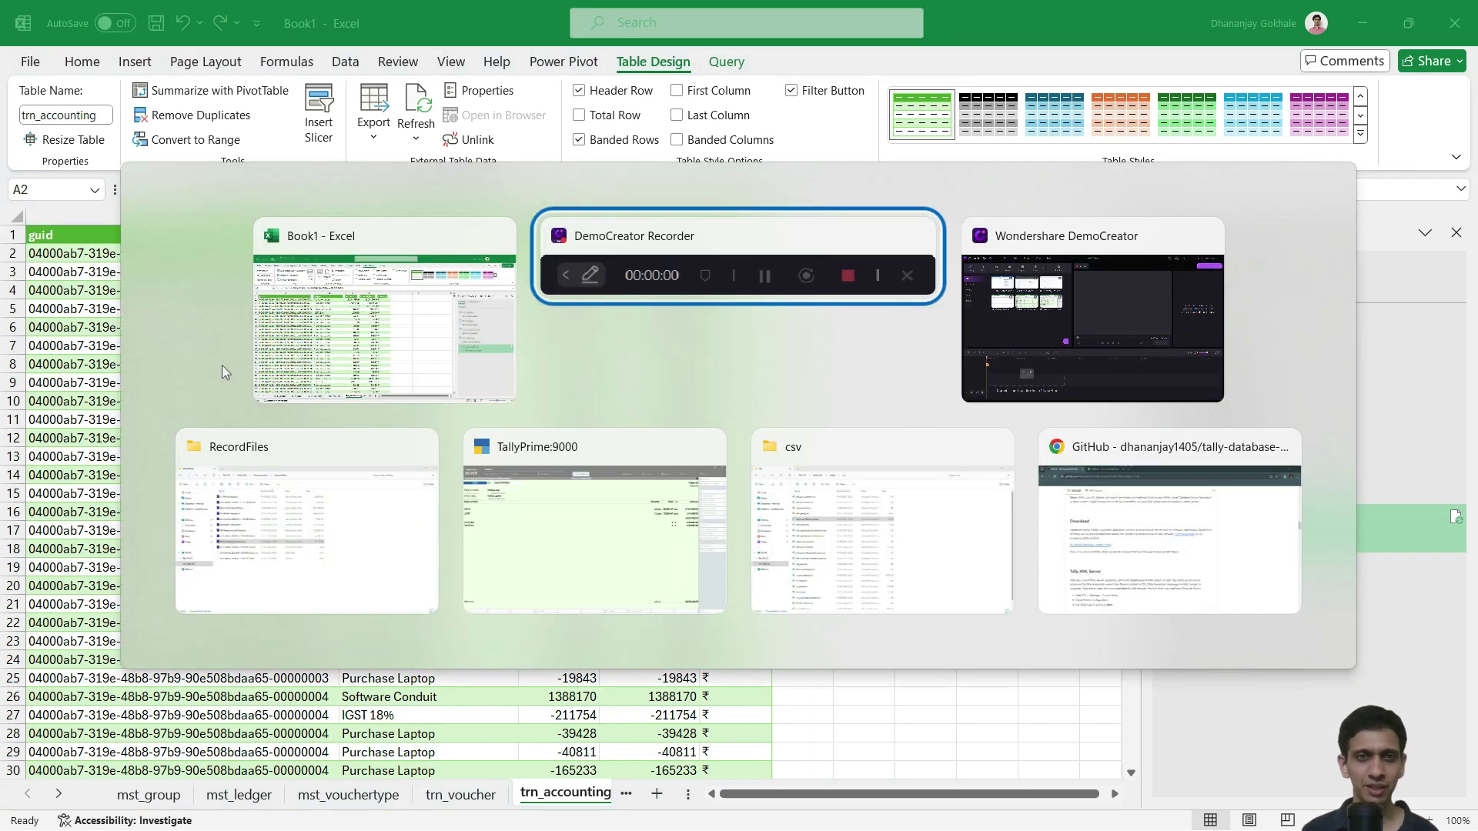
pyautogui.click(454, 490)
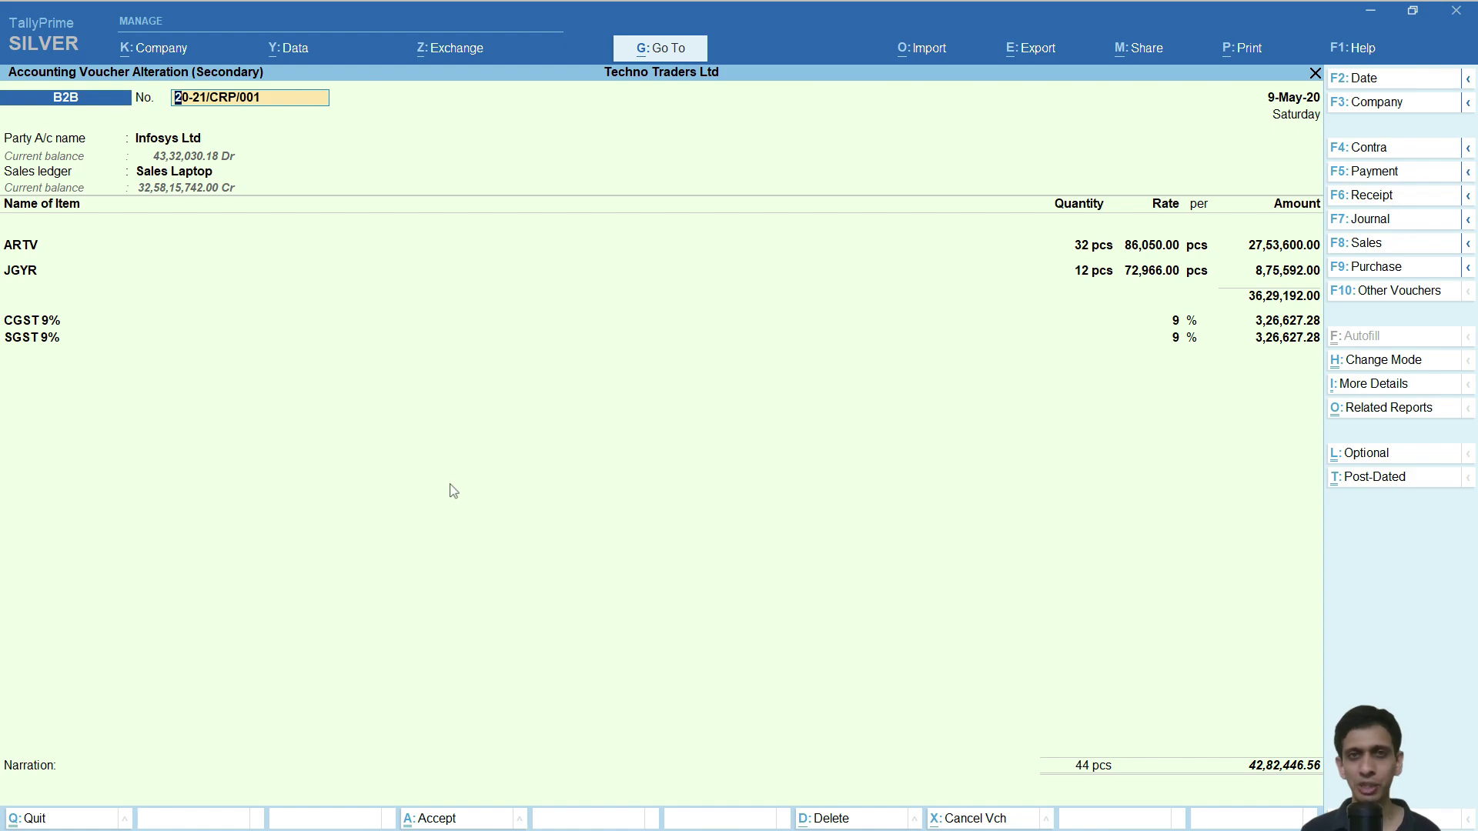
pyautogui.hotkey('alt', 'Tab')
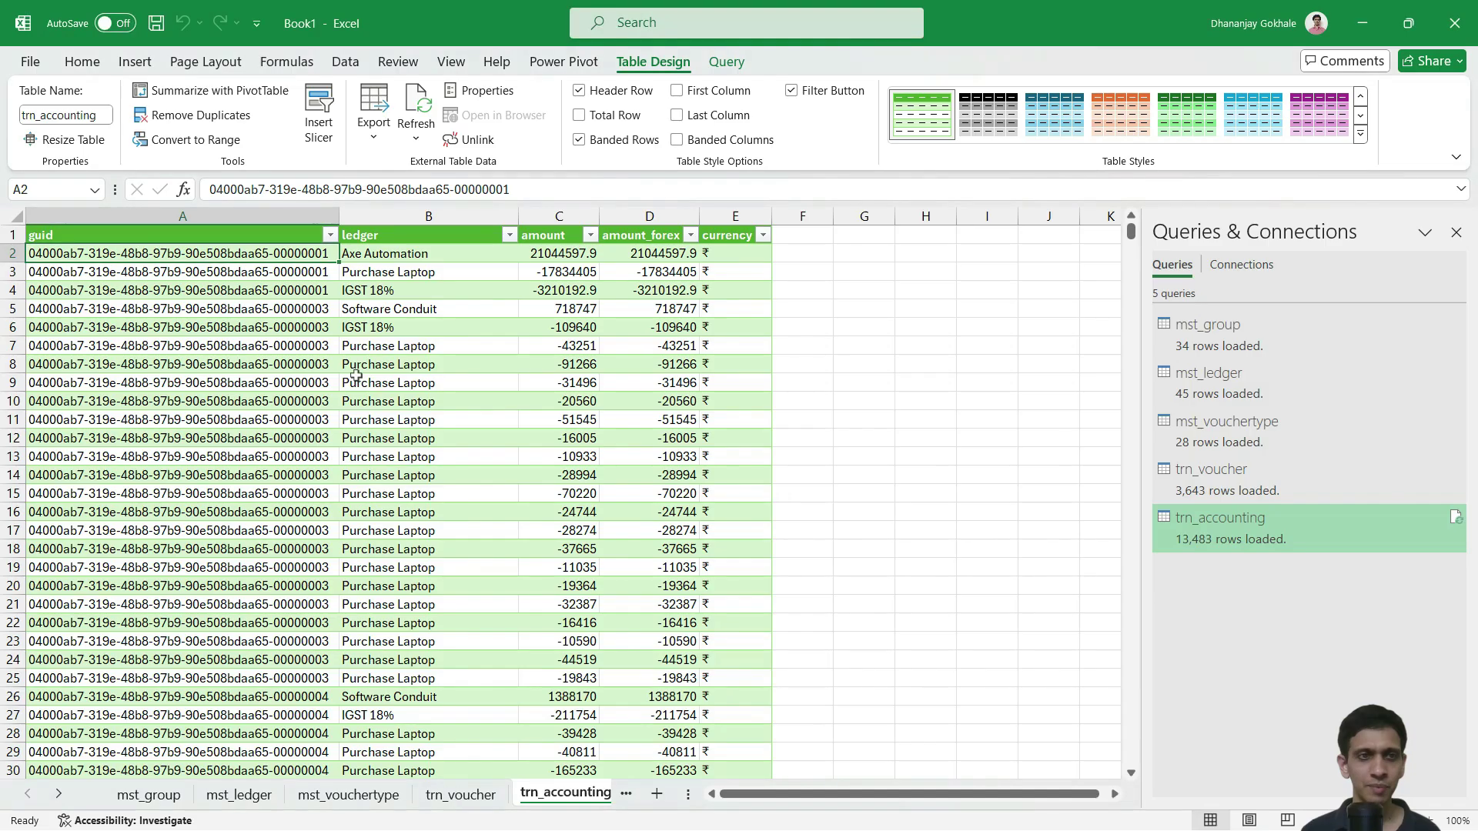
# Examine the guid, ledger and amount values of the first voucher's rows in trn_accounting.
pyautogui.click(407, 271)
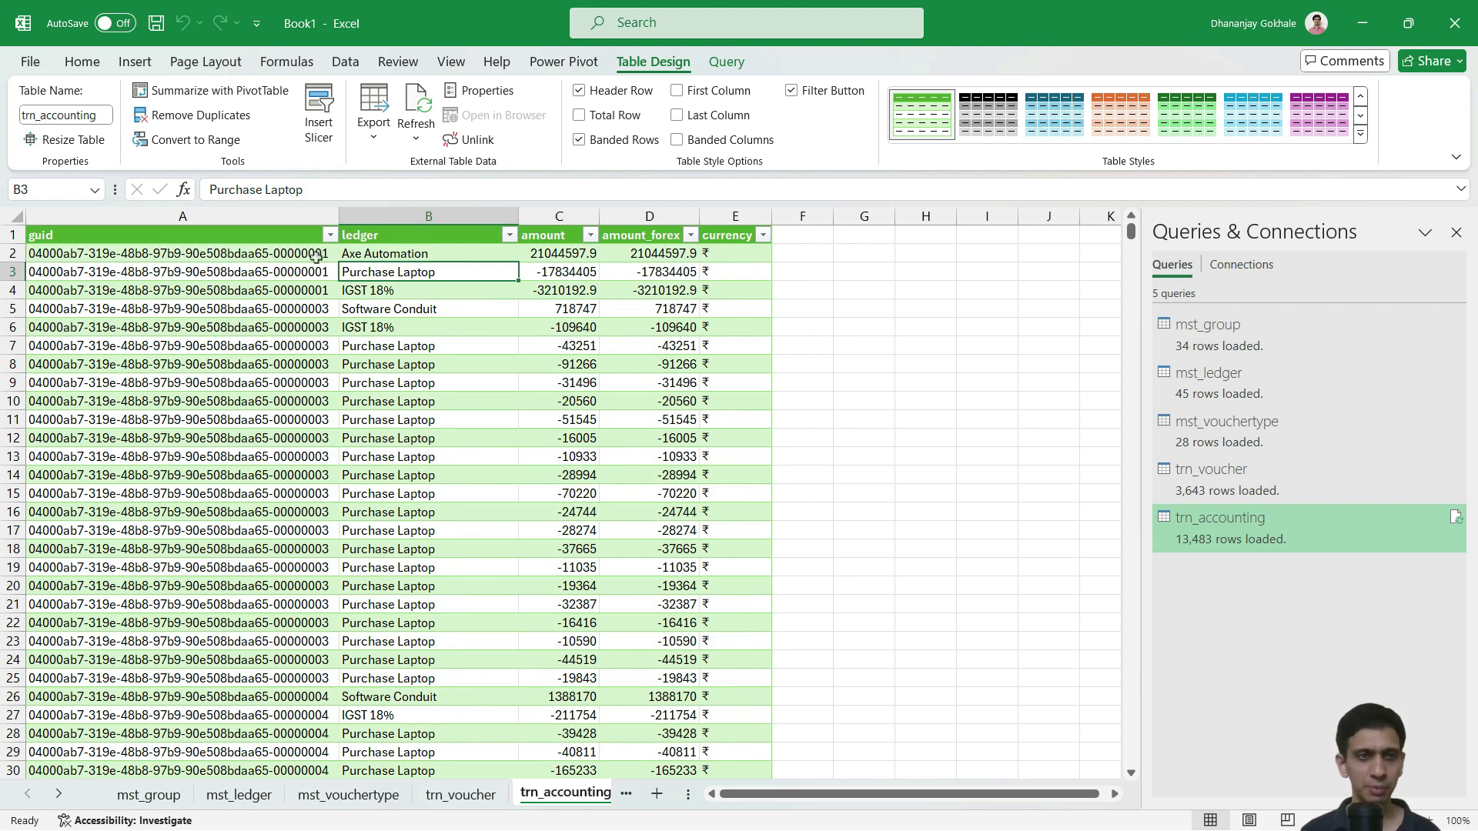
pyautogui.click(258, 256)
pyautogui.click(445, 253)
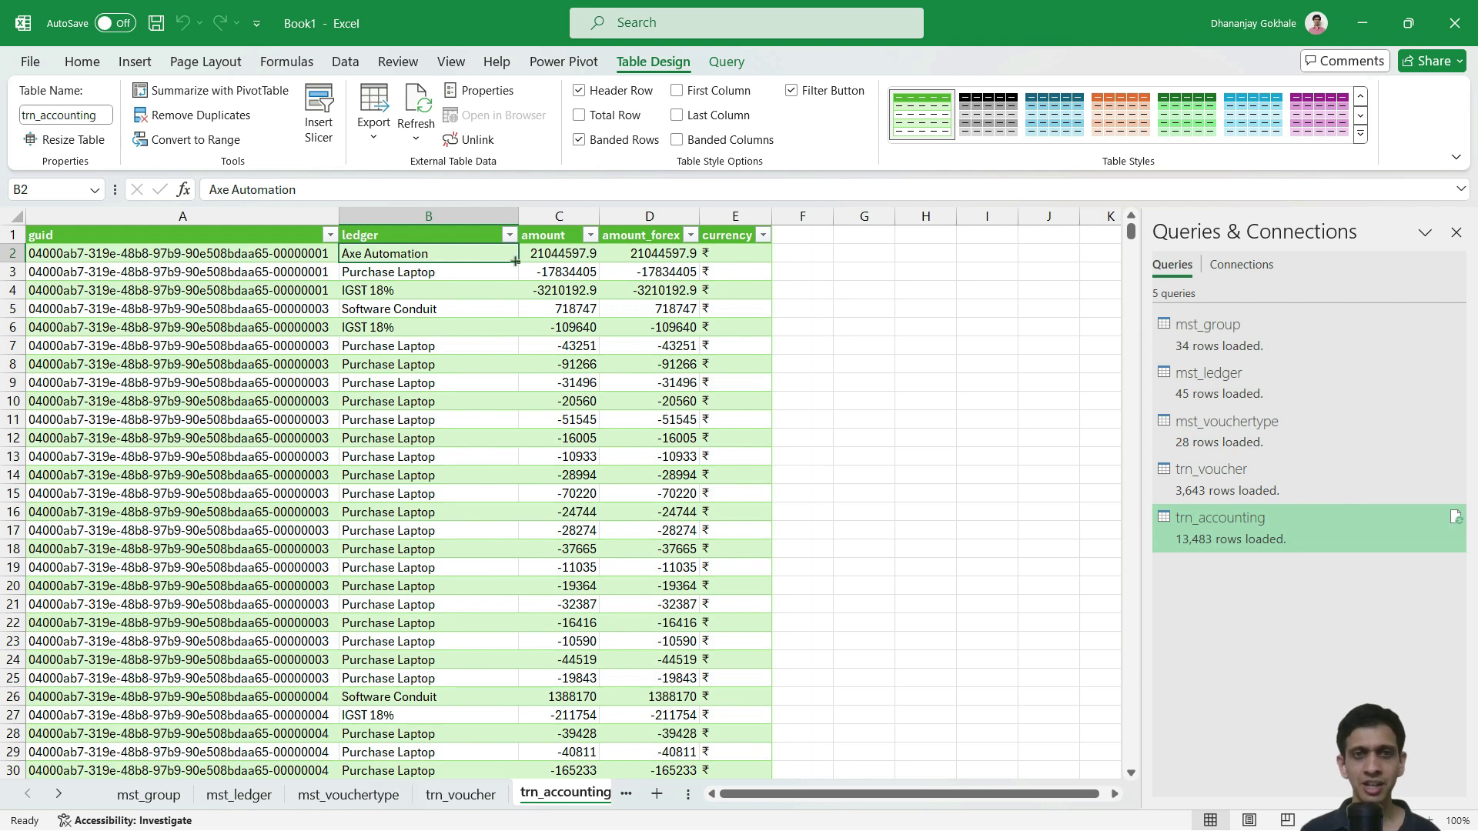
pyautogui.click(559, 256)
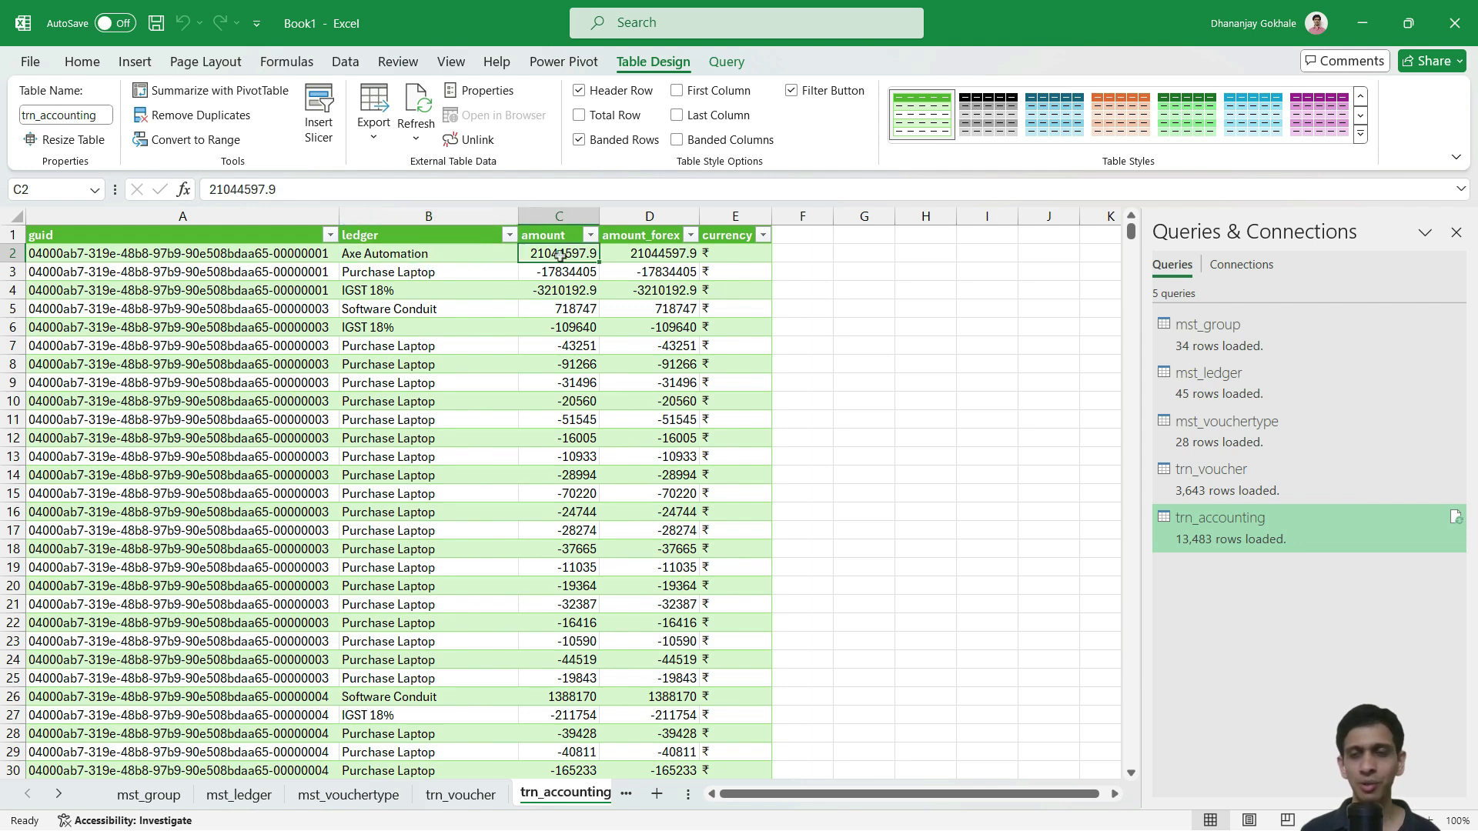
pyautogui.click(375, 258)
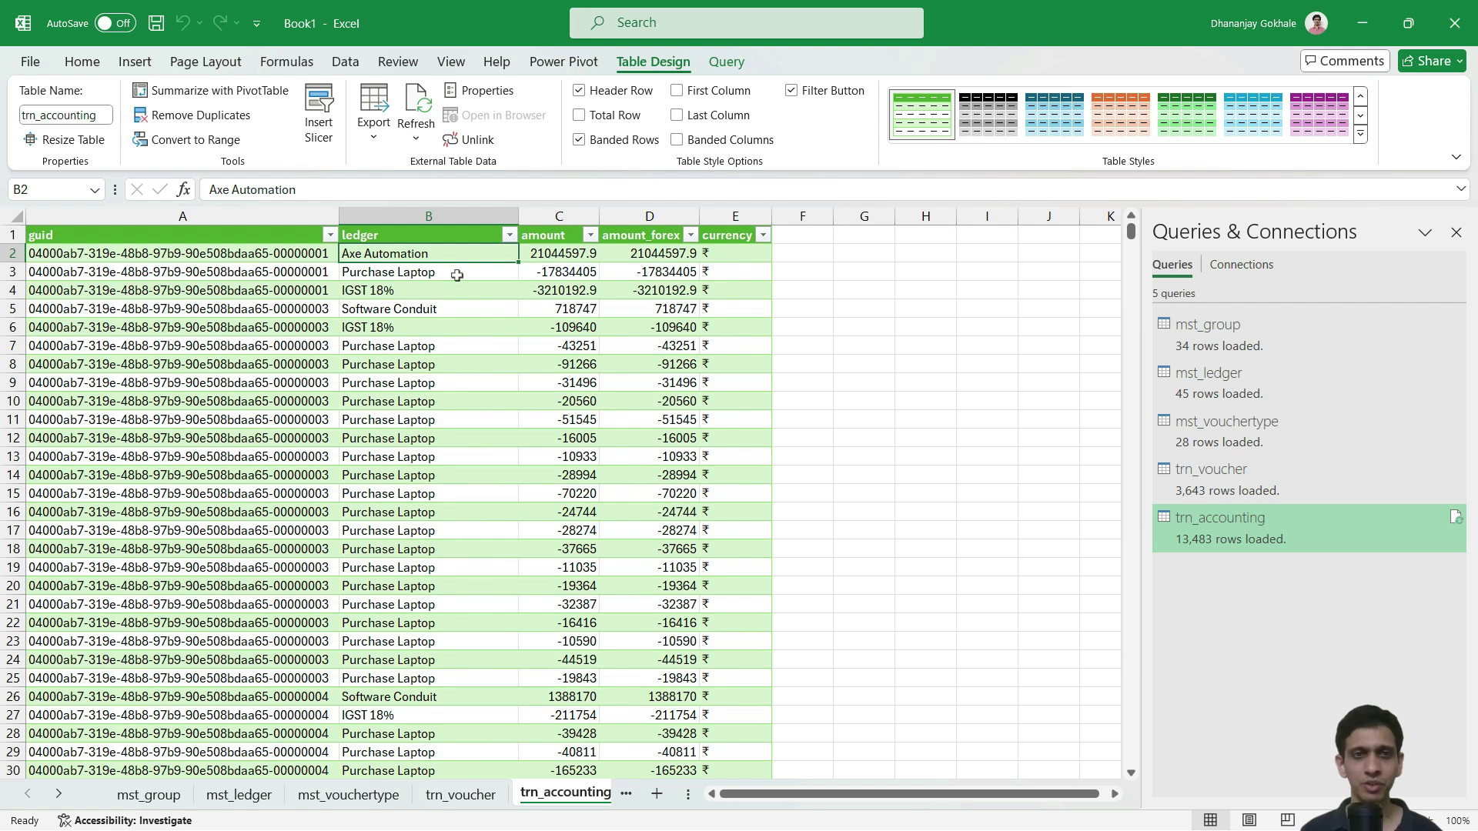
pyautogui.click(384, 284)
pyautogui.click(394, 272)
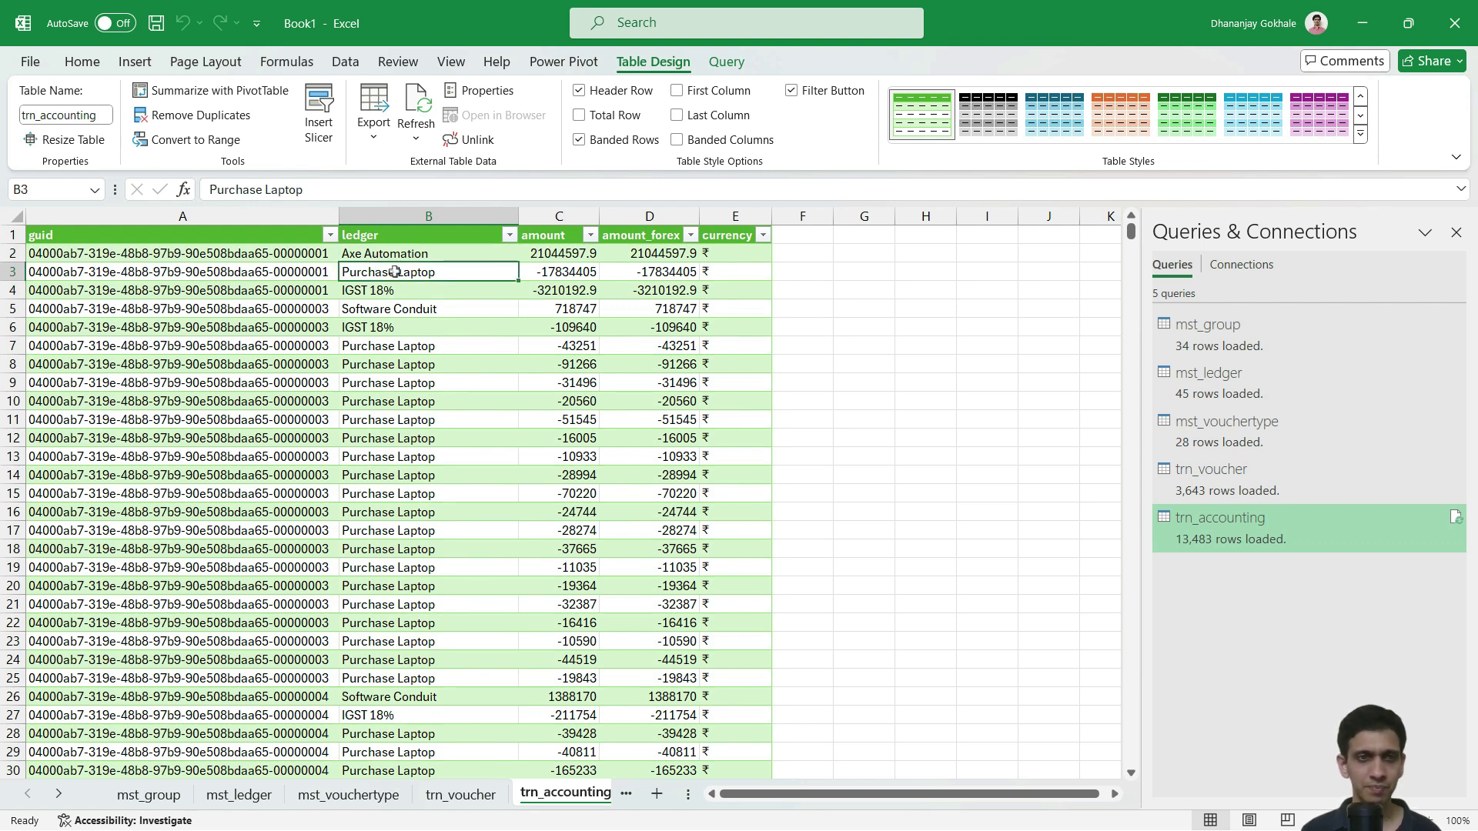
pyautogui.click(298, 265)
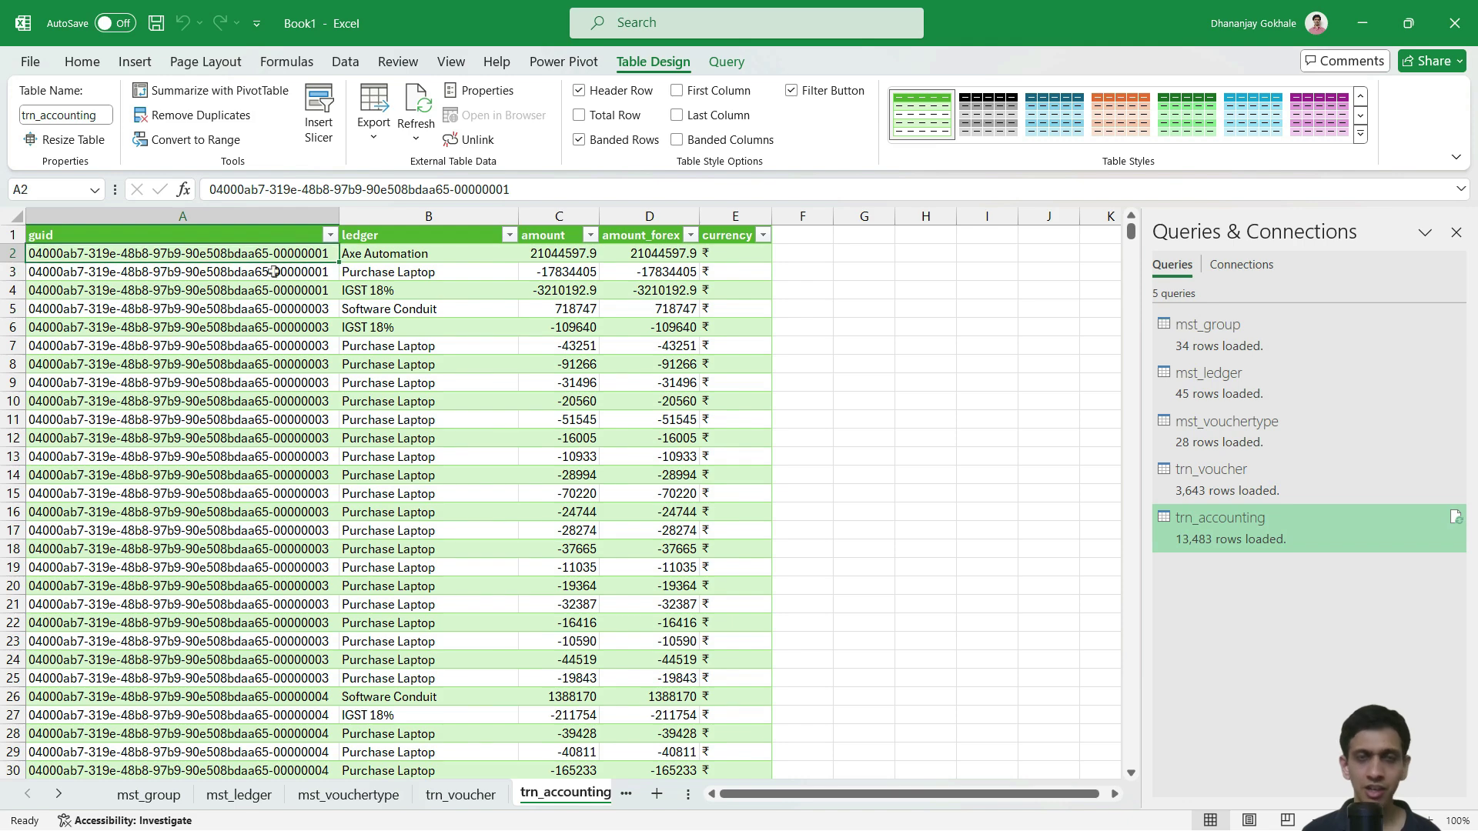
# Compare the first voucher's guid in trn_voucher with its trn_accounting rows, then view the B2B voucher in TallyPrime and return to Excel.
pyautogui.click(462, 803)
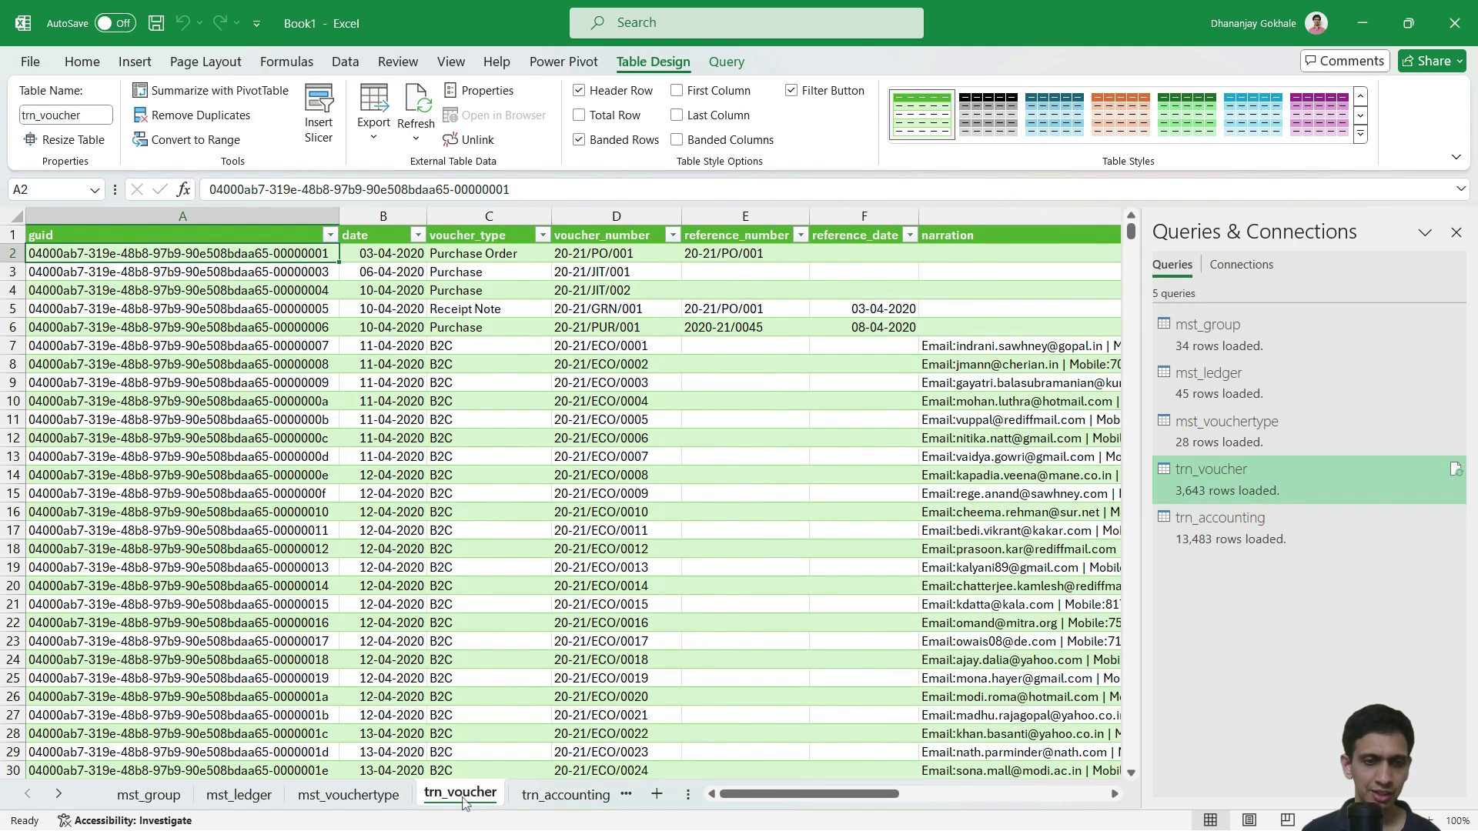
pyautogui.click(233, 312)
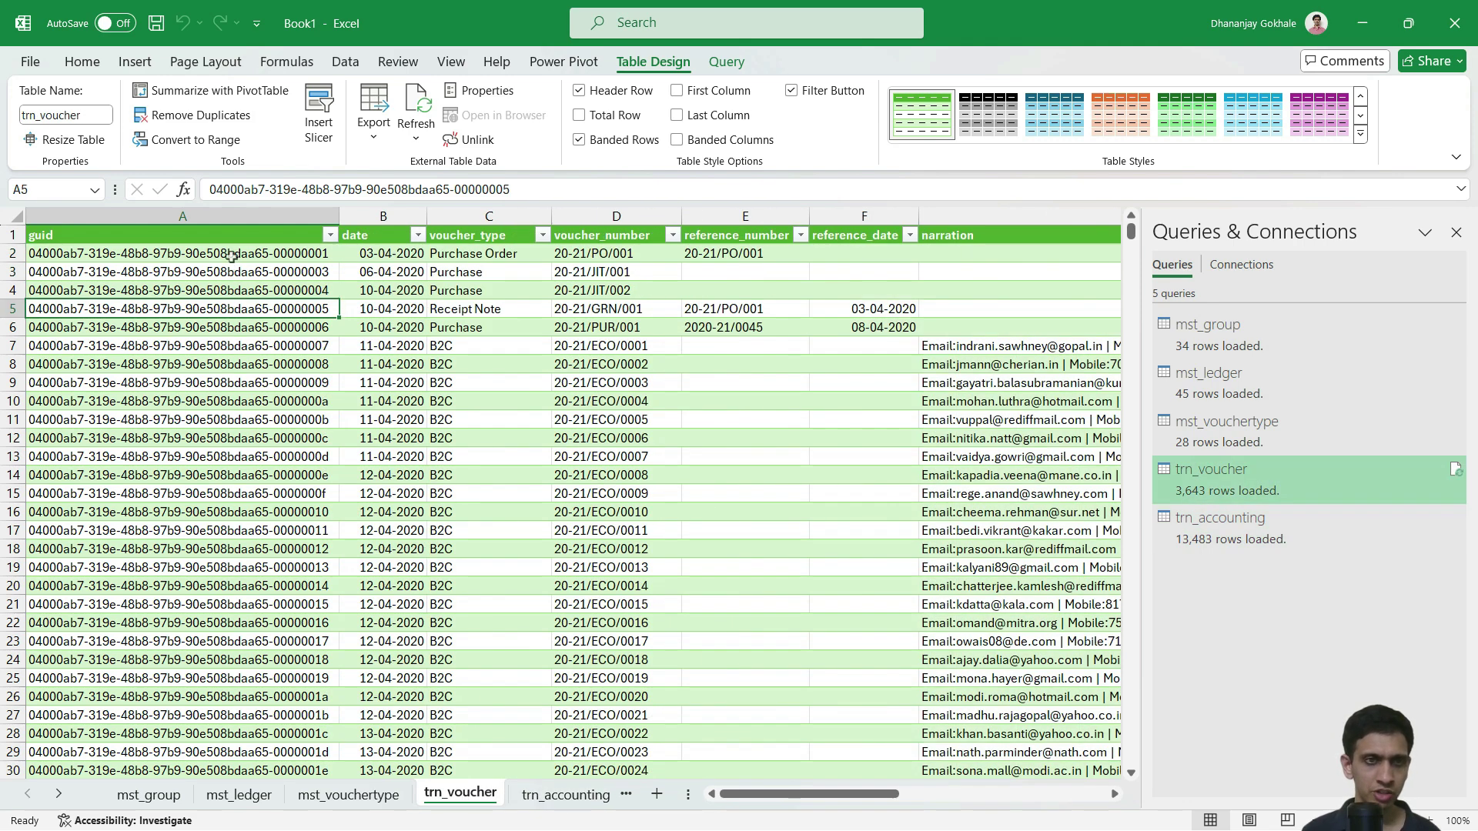
pyautogui.click(231, 256)
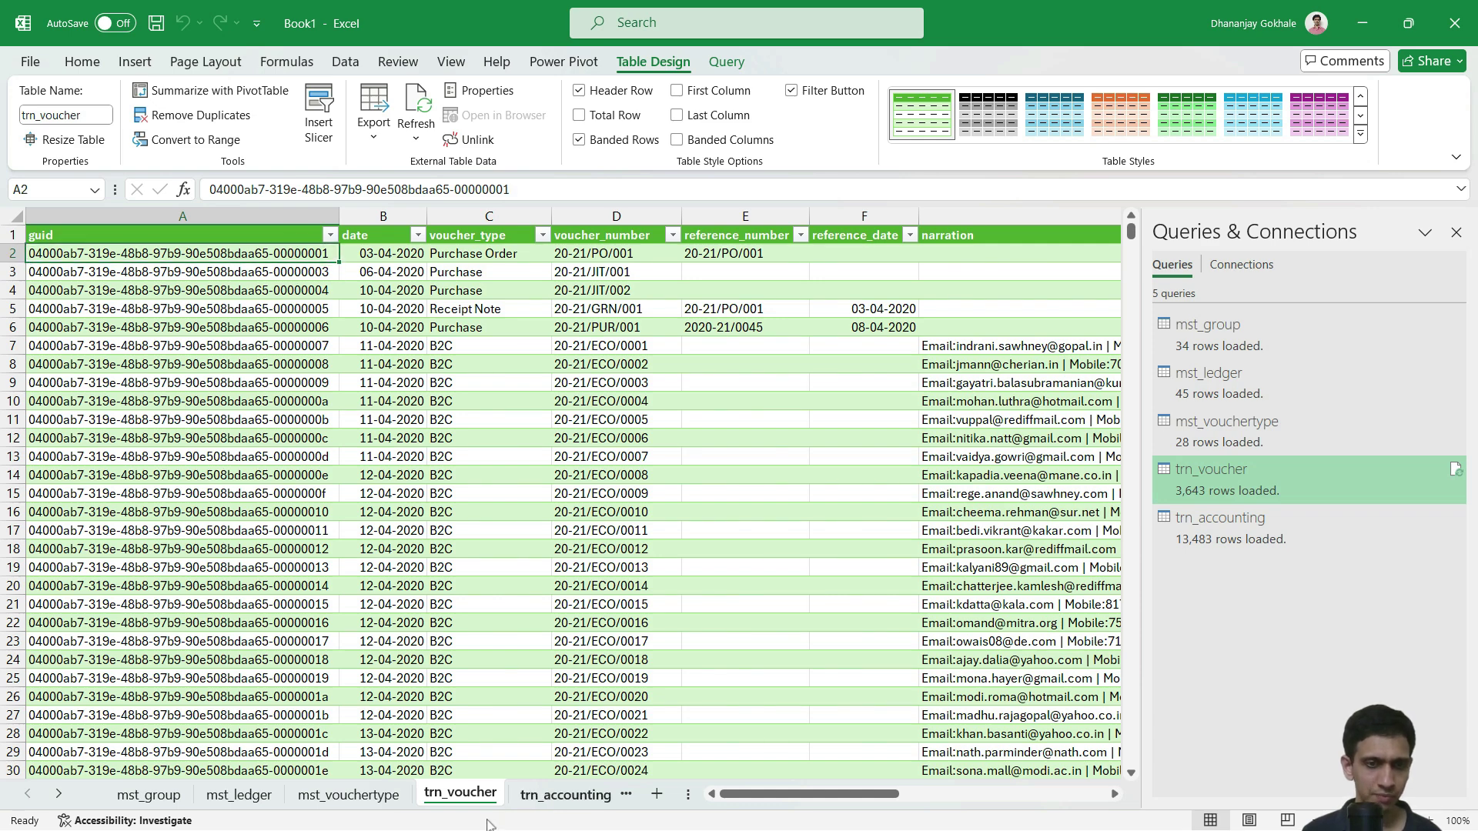
pyautogui.click(567, 795)
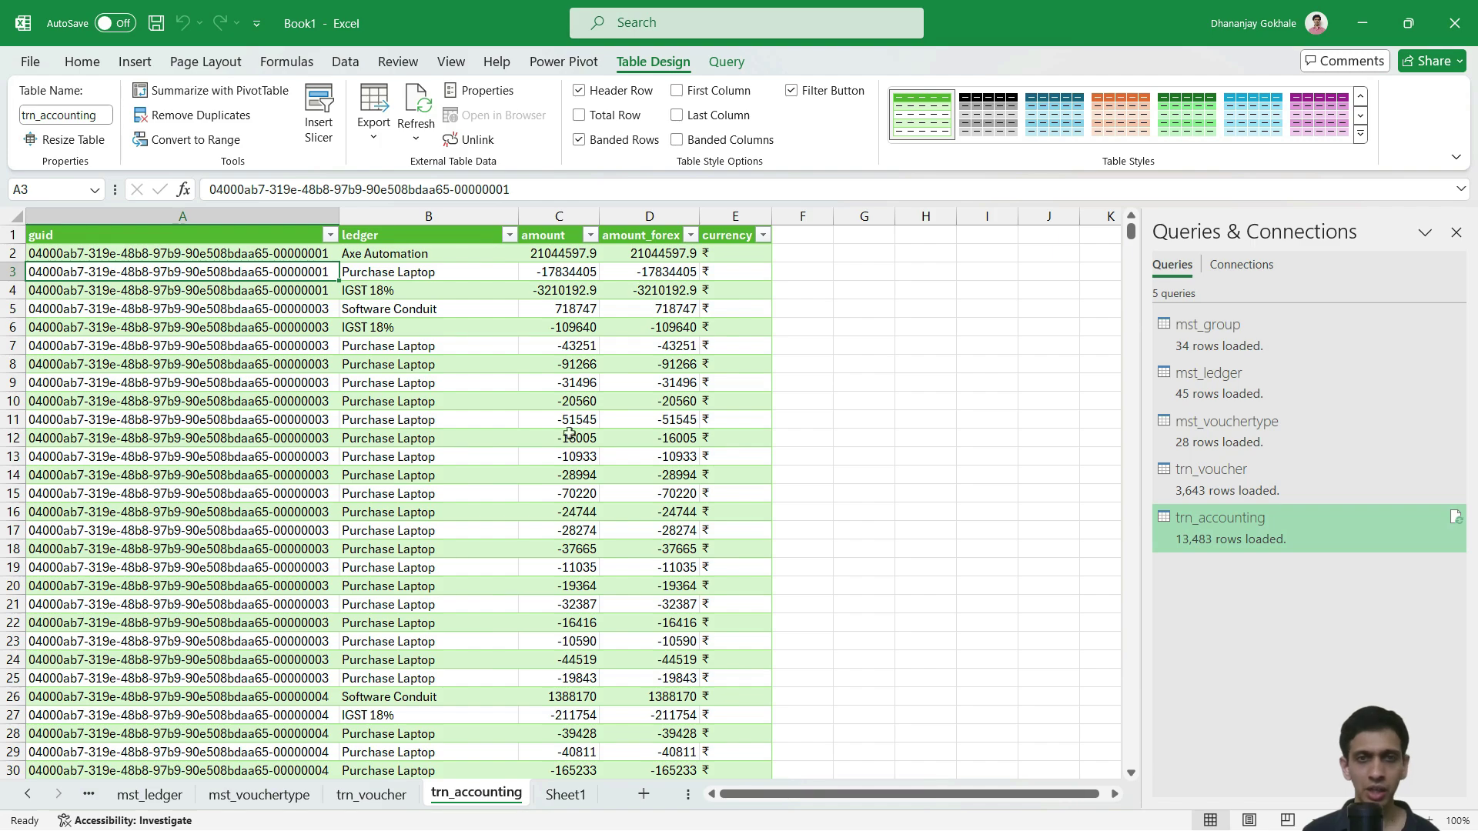
pyautogui.hotkey('alt', 'Tab')
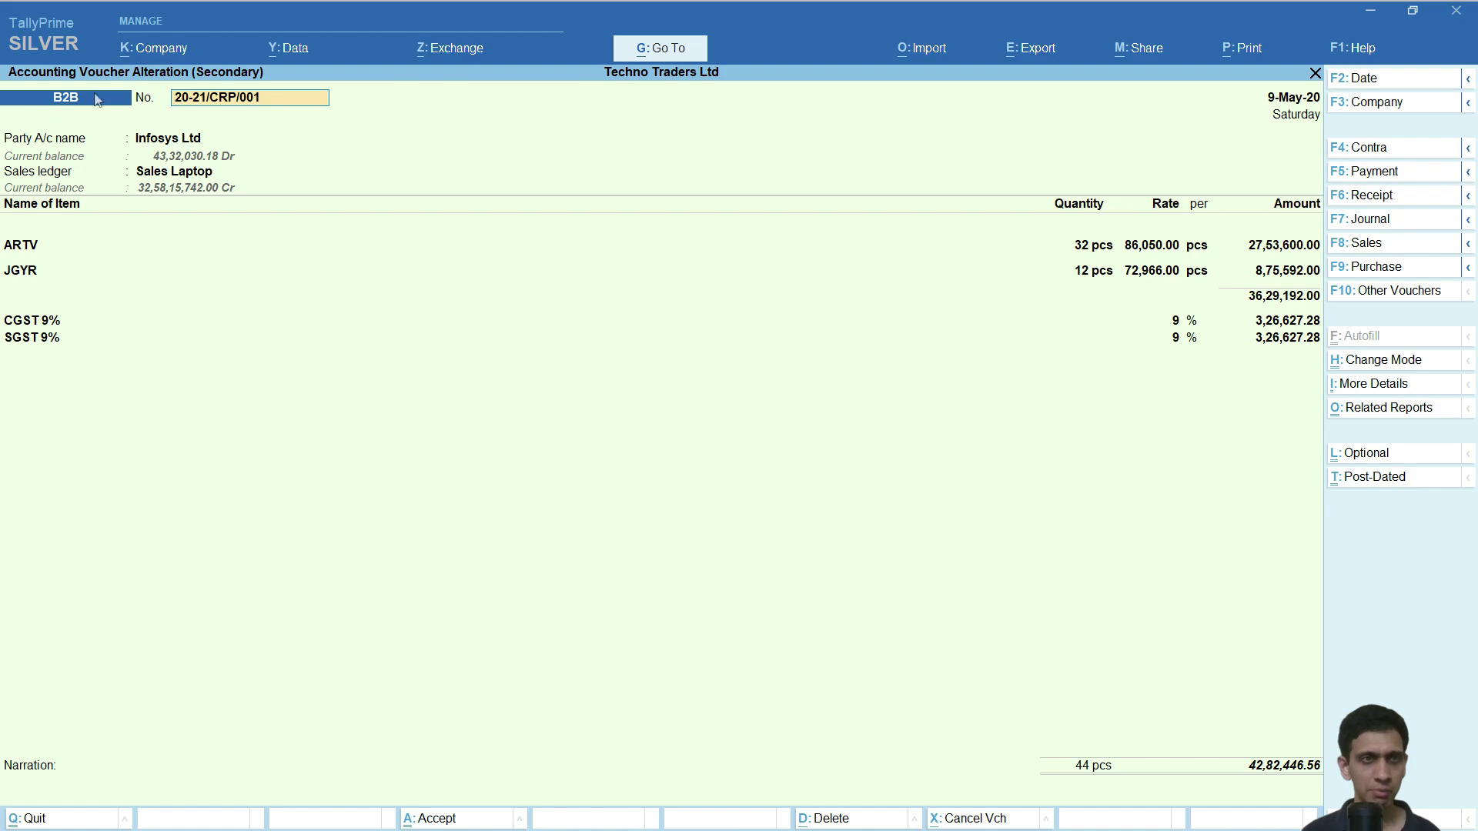
pyautogui.hotkey('alt', 'Tab')
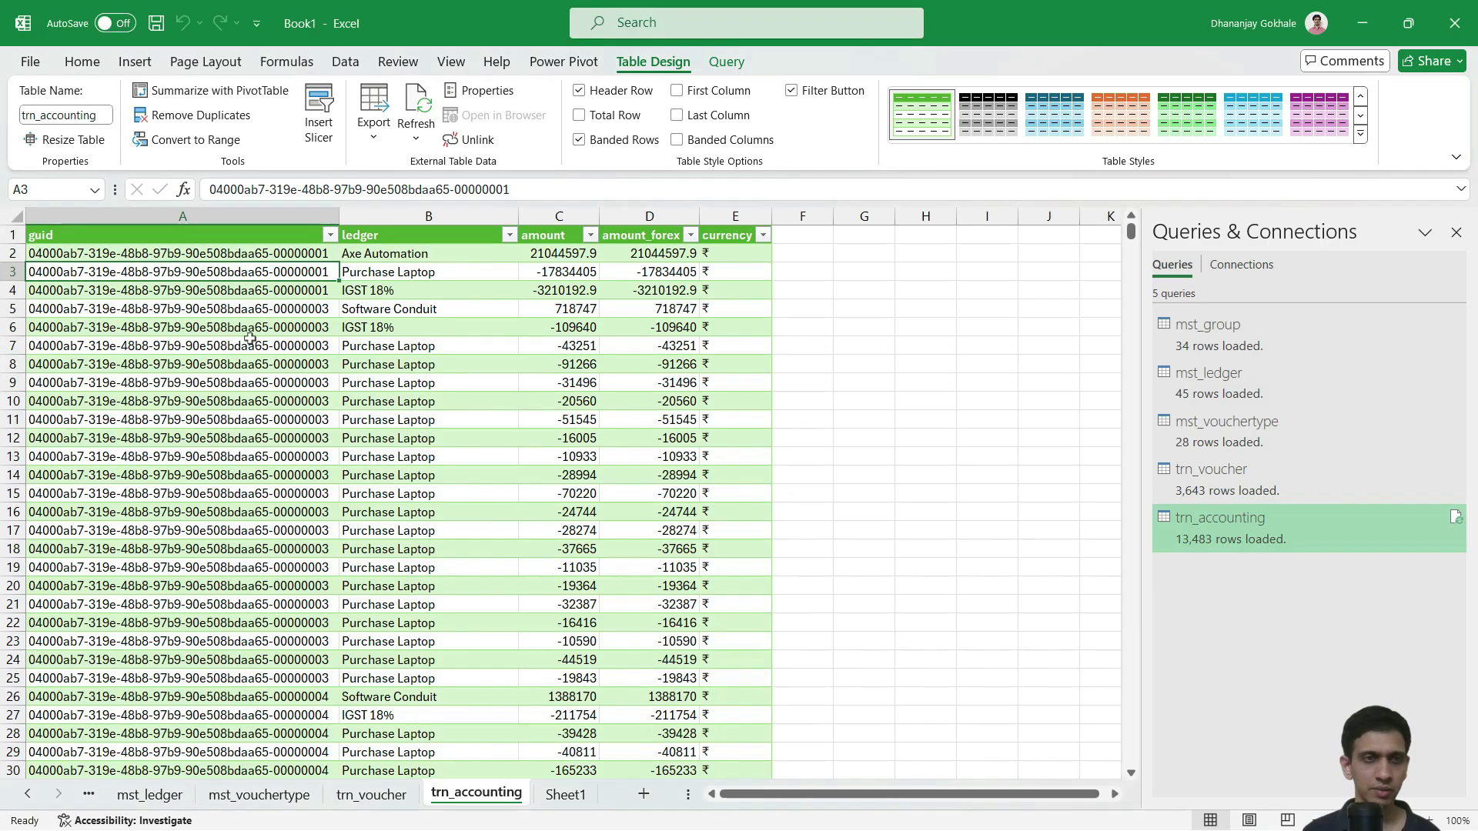
# Filter trn_voucher's voucher_type column to B2B and select the guid cell of voucher 20-21/CRP/001.
pyautogui.click(381, 796)
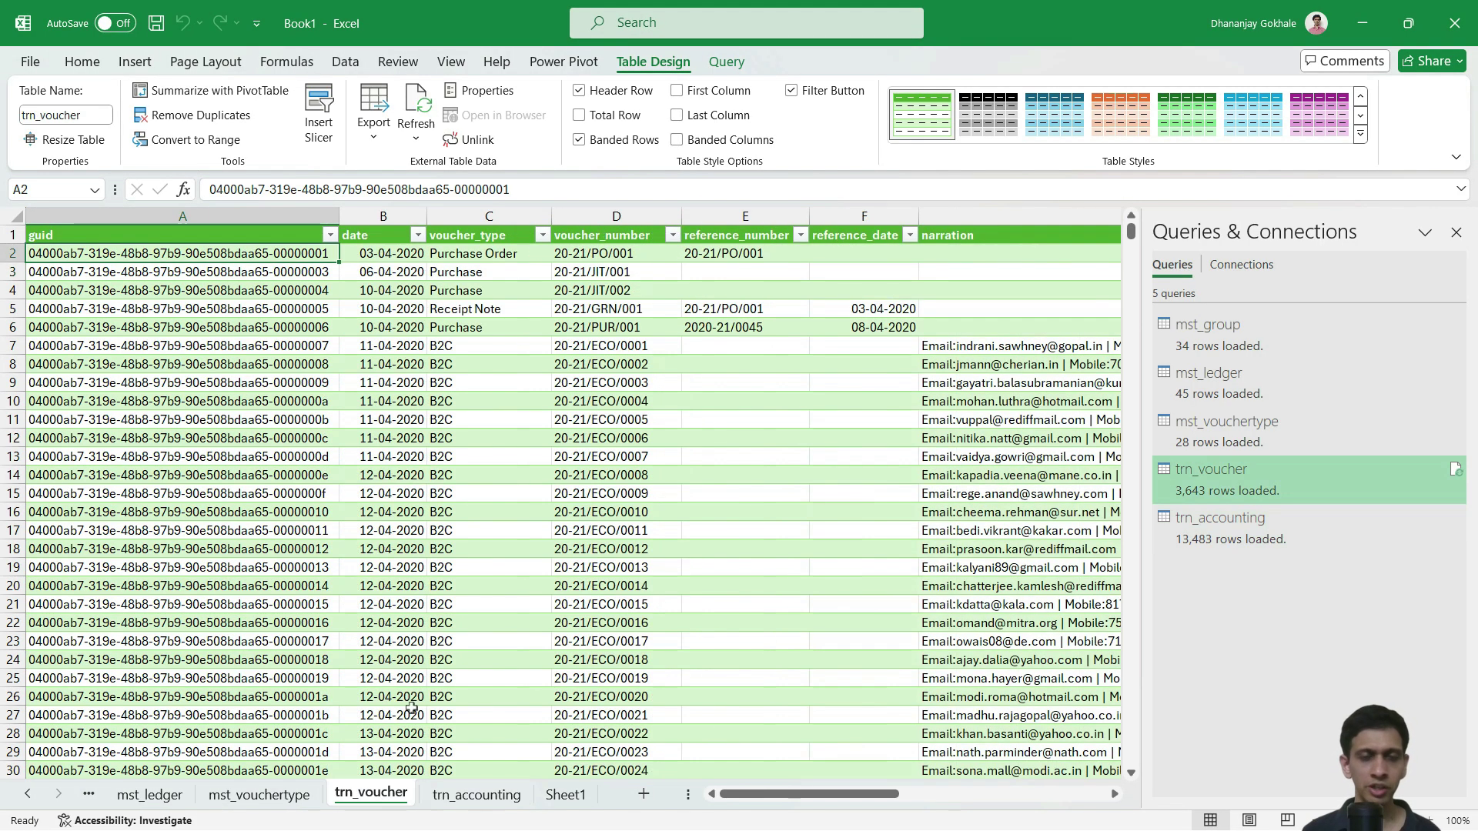
pyautogui.click(413, 306)
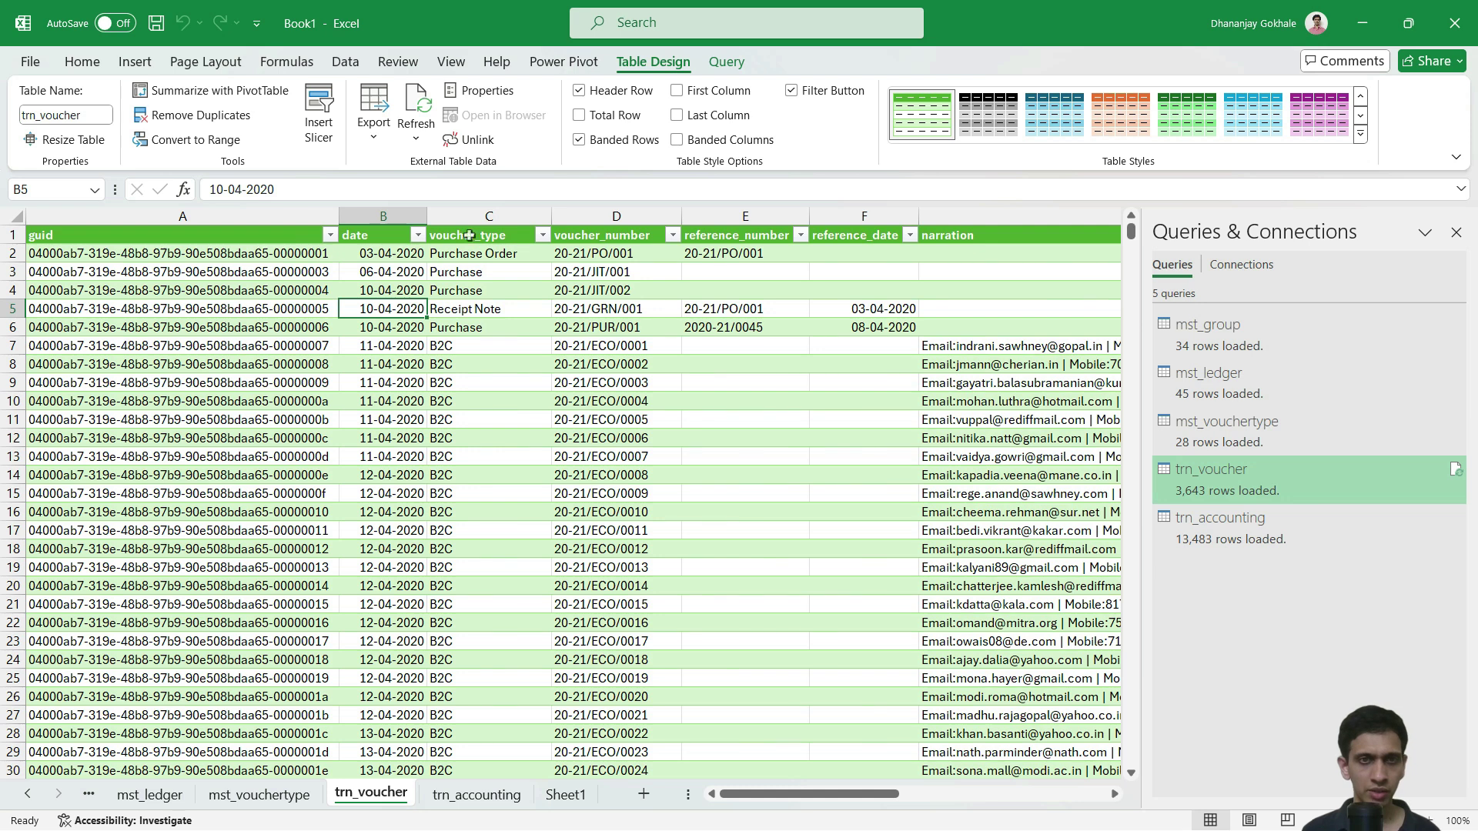
pyautogui.click(542, 234)
pyautogui.click(347, 484)
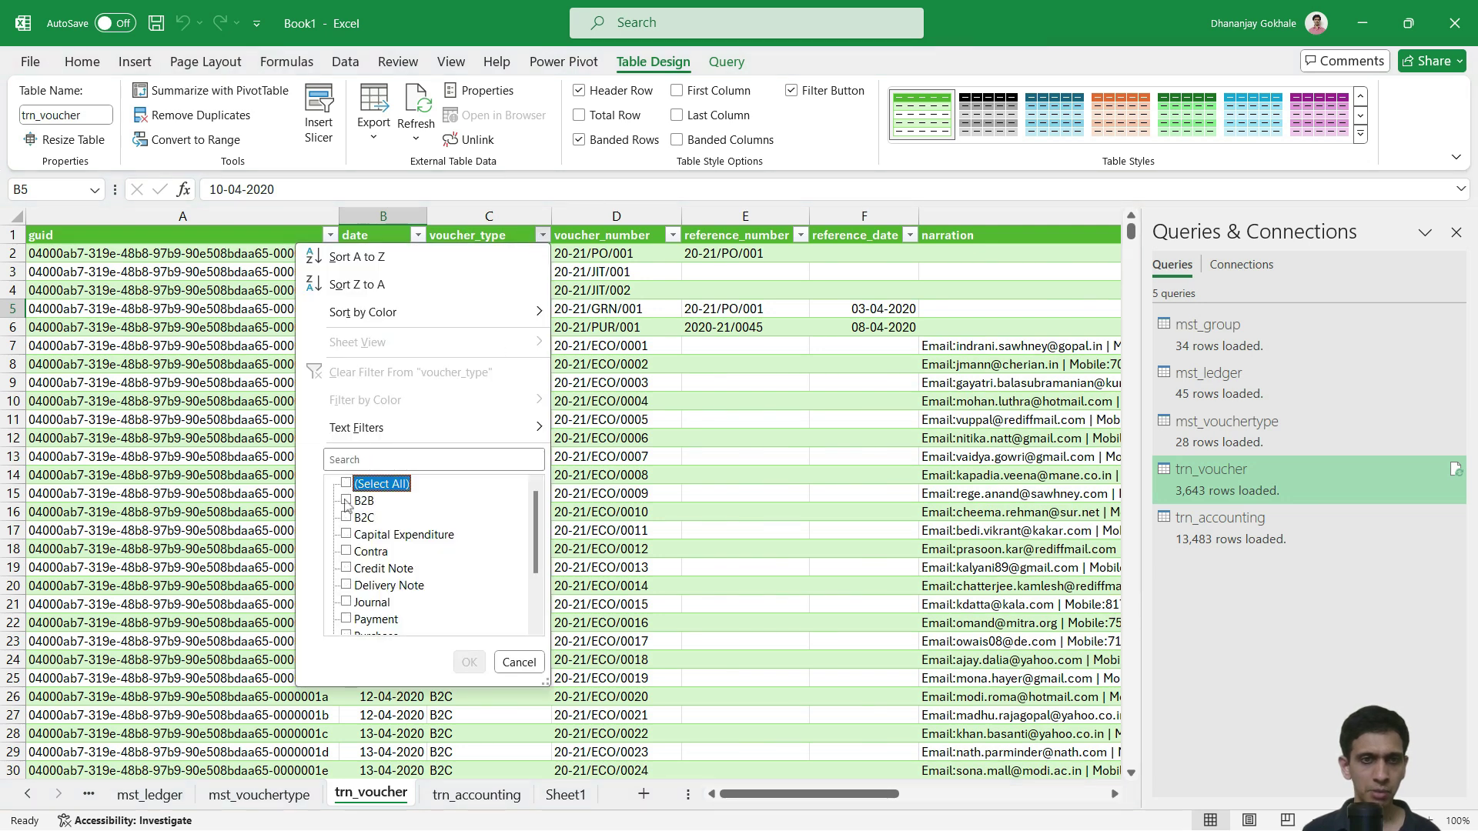
pyautogui.click(346, 501)
pyautogui.click(469, 662)
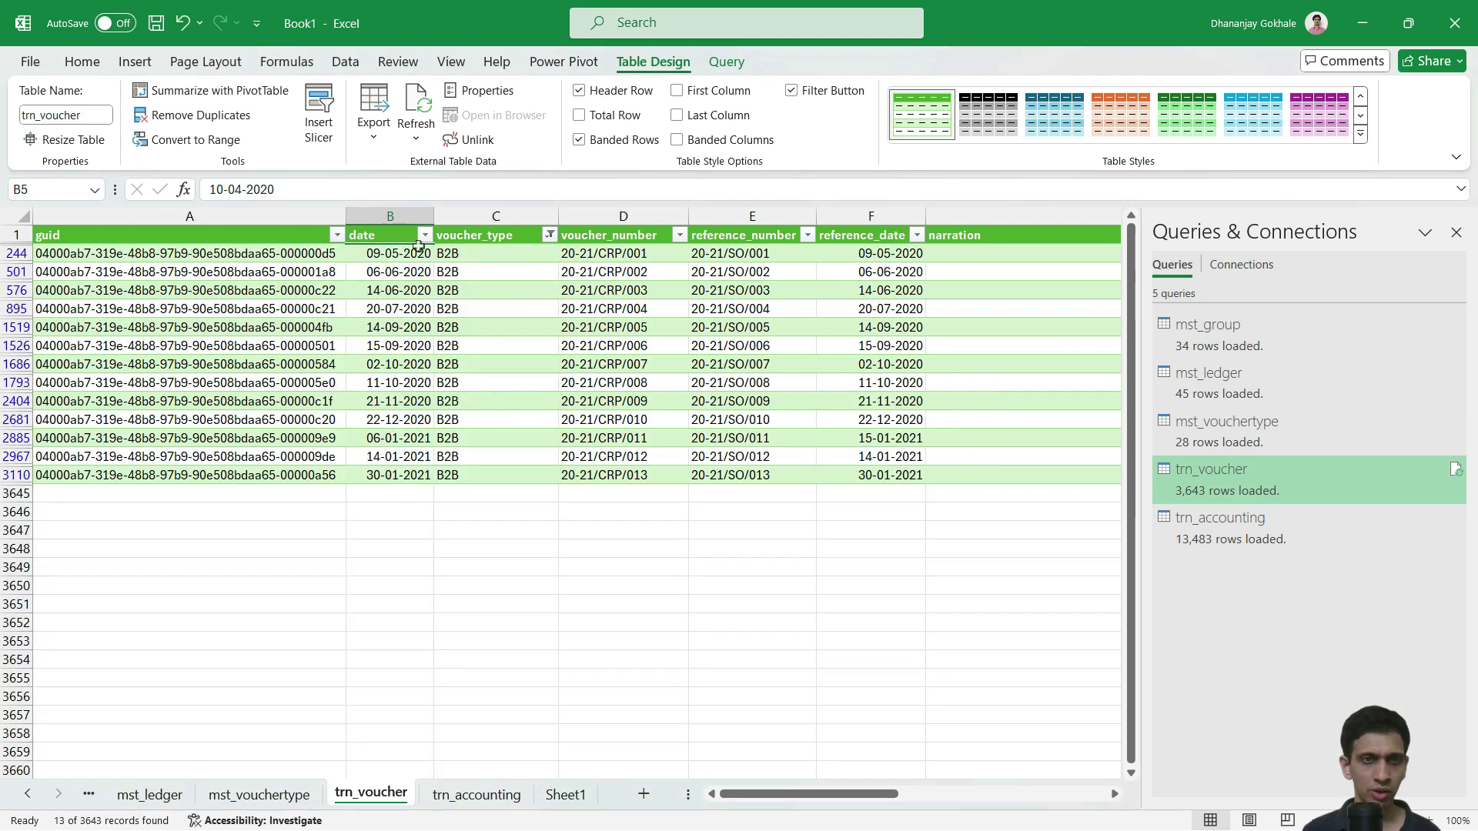
pyautogui.click(361, 256)
pyautogui.click(215, 257)
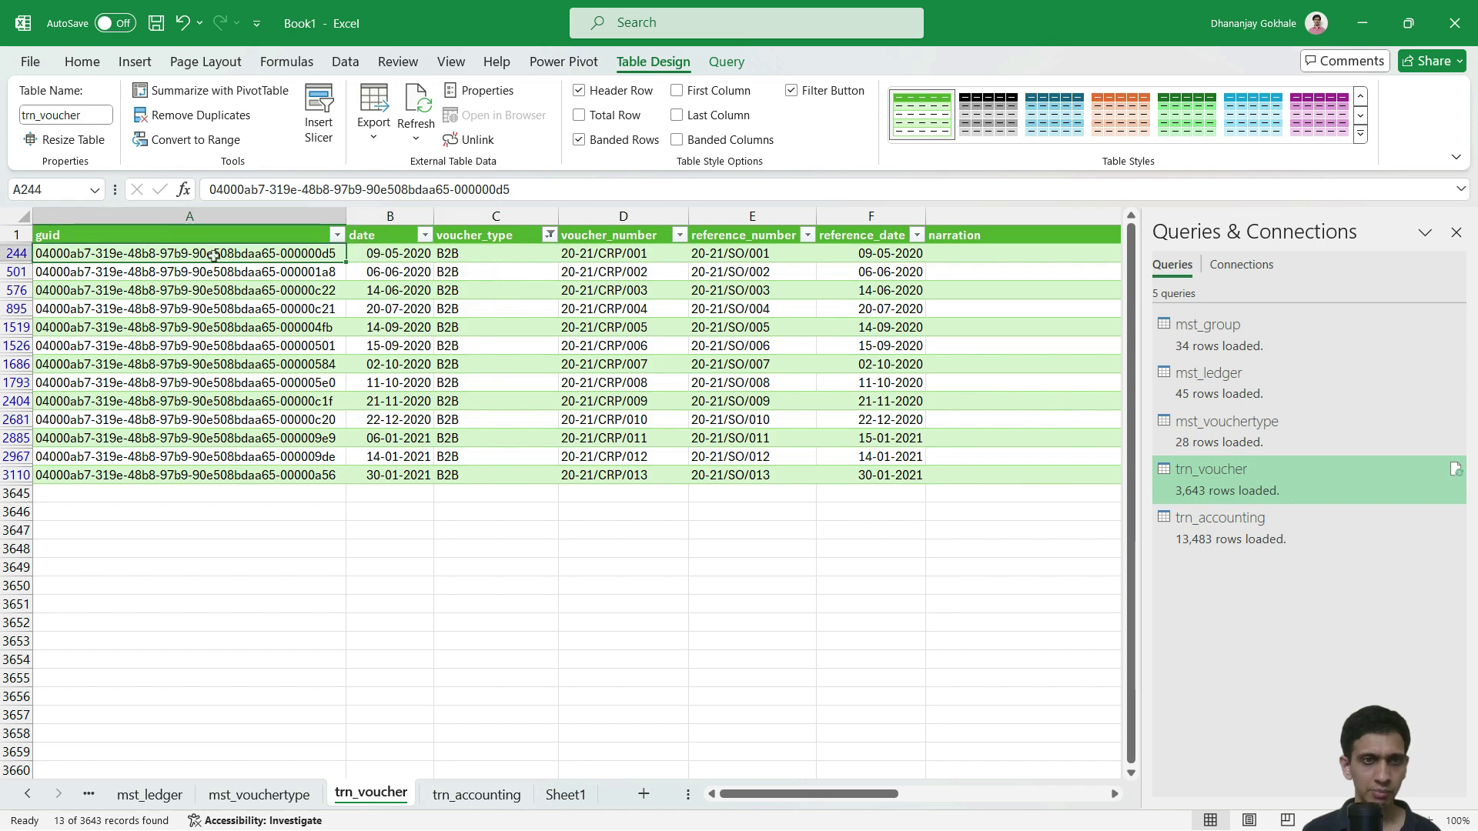
# Filter trn_voucher's date column to 9 May 2020 only.
pyautogui.click(424, 234)
pyautogui.click(228, 484)
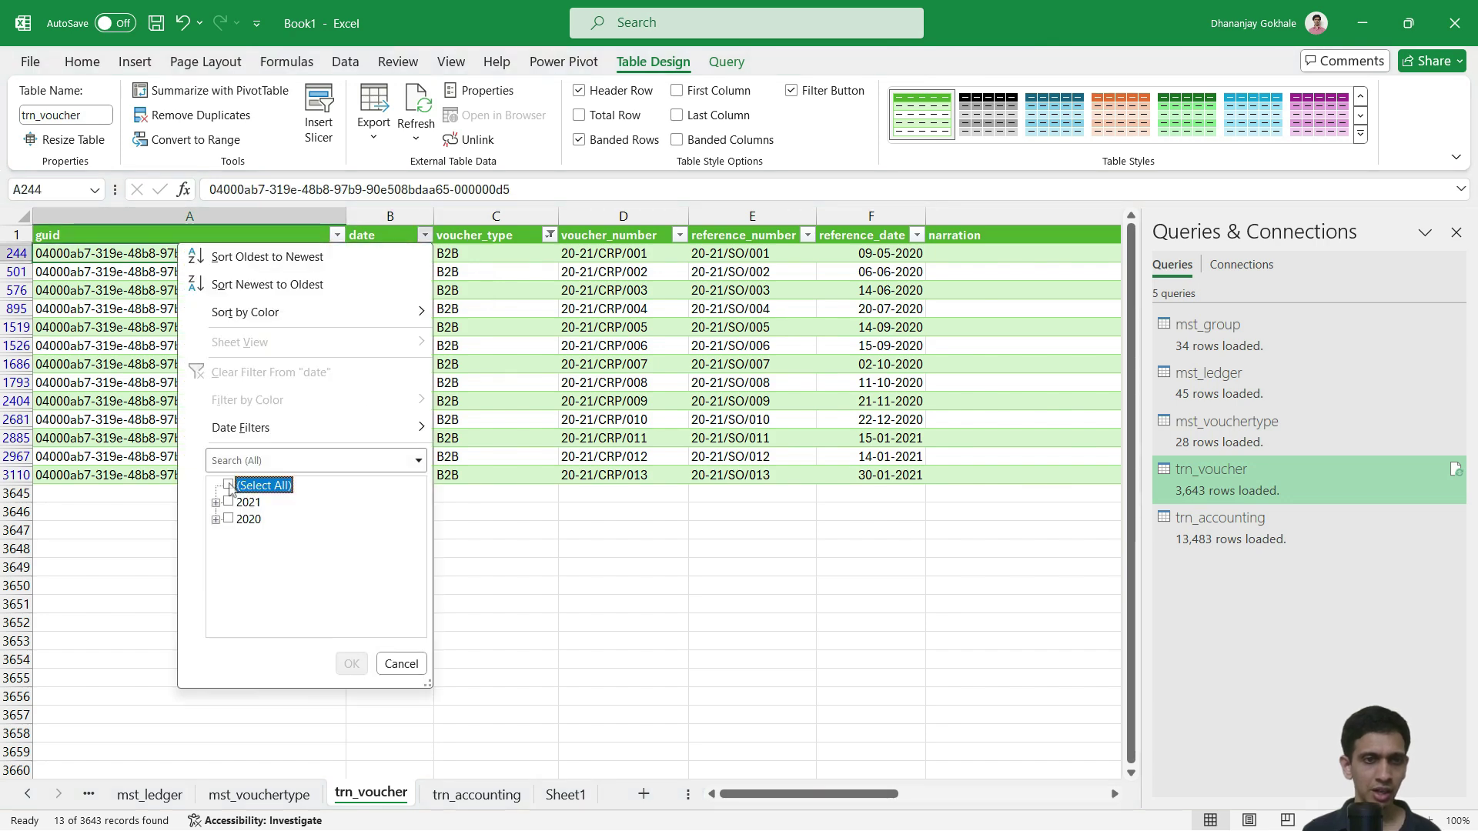
pyautogui.click(217, 519)
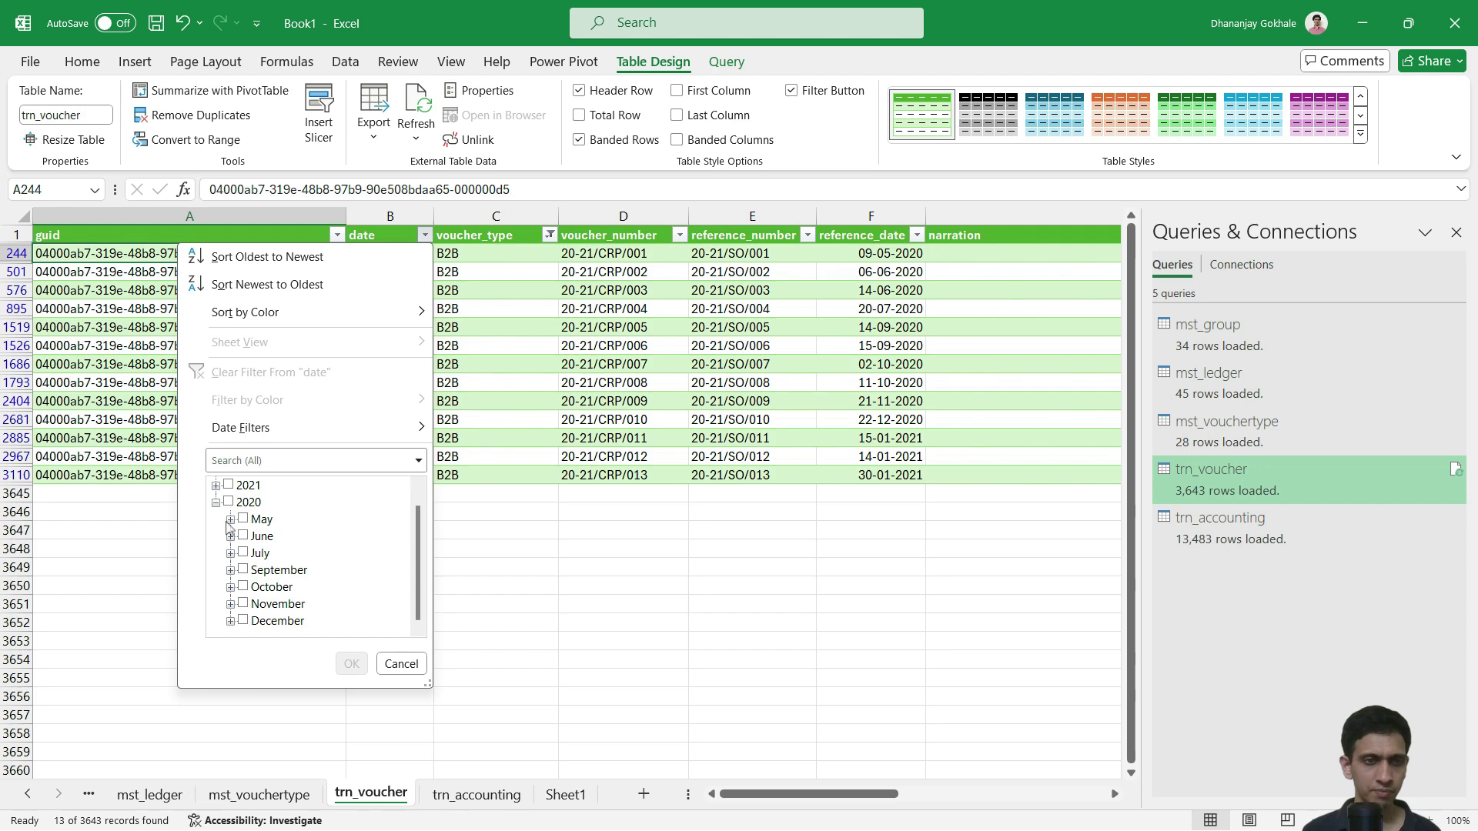
pyautogui.click(230, 520)
pyautogui.click(257, 536)
pyautogui.click(351, 663)
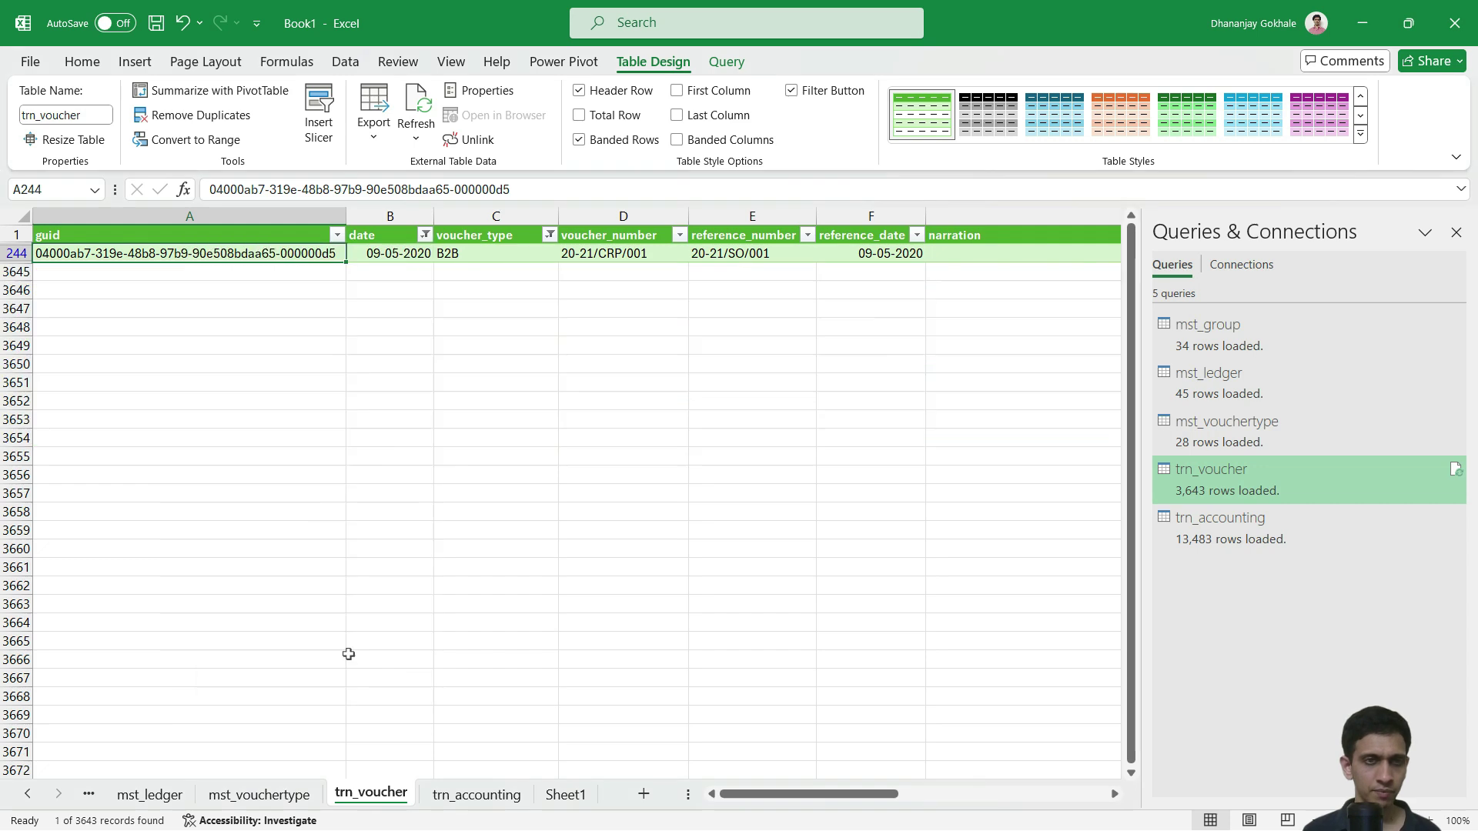
# Check the filtered record's date and guid against the B2B voucher in TallyPrime, and return to Excel.
pyautogui.click(402, 256)
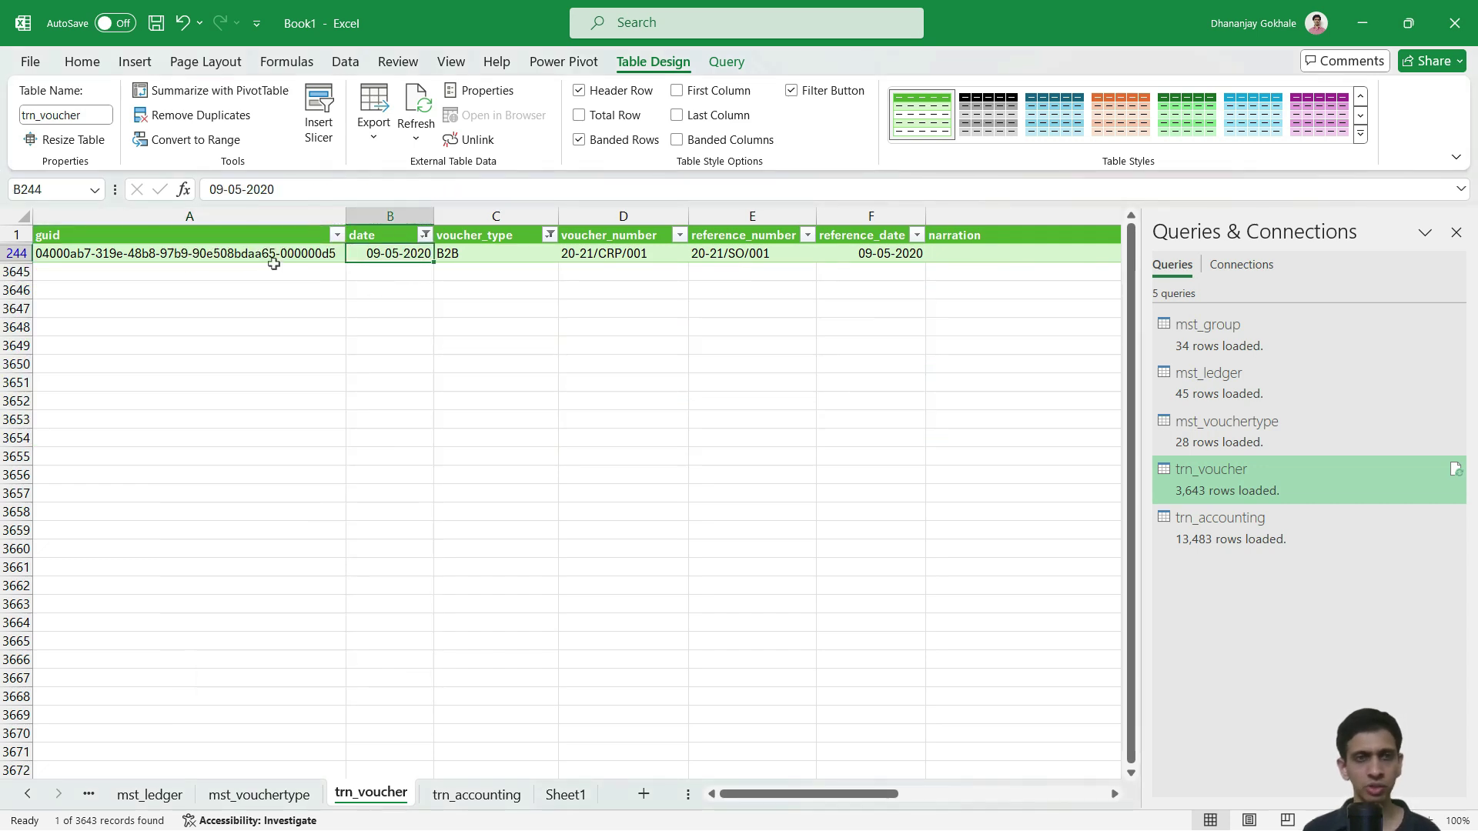
pyautogui.click(209, 257)
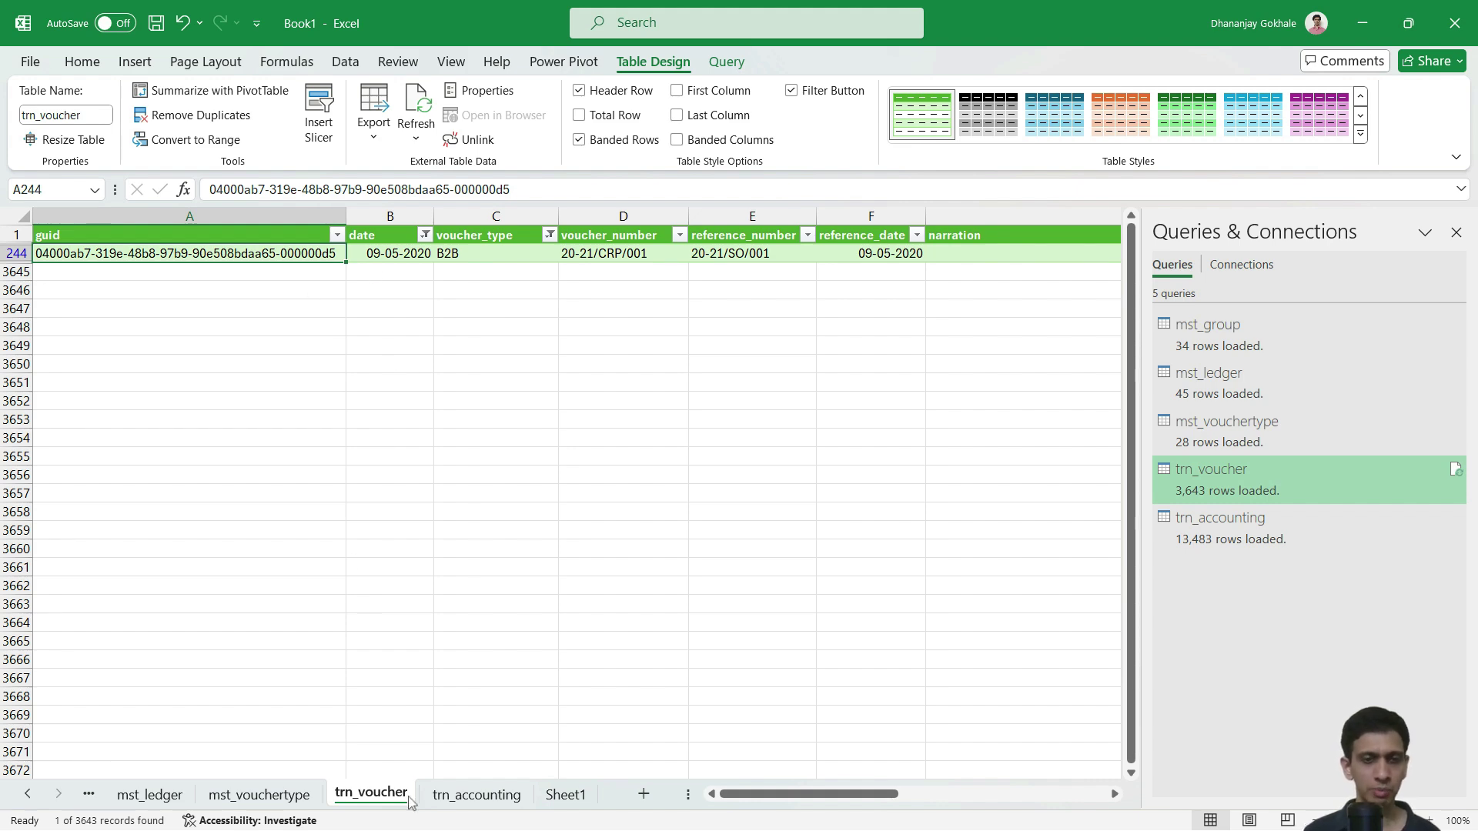
pyautogui.hotkey('alt', 'Tab')
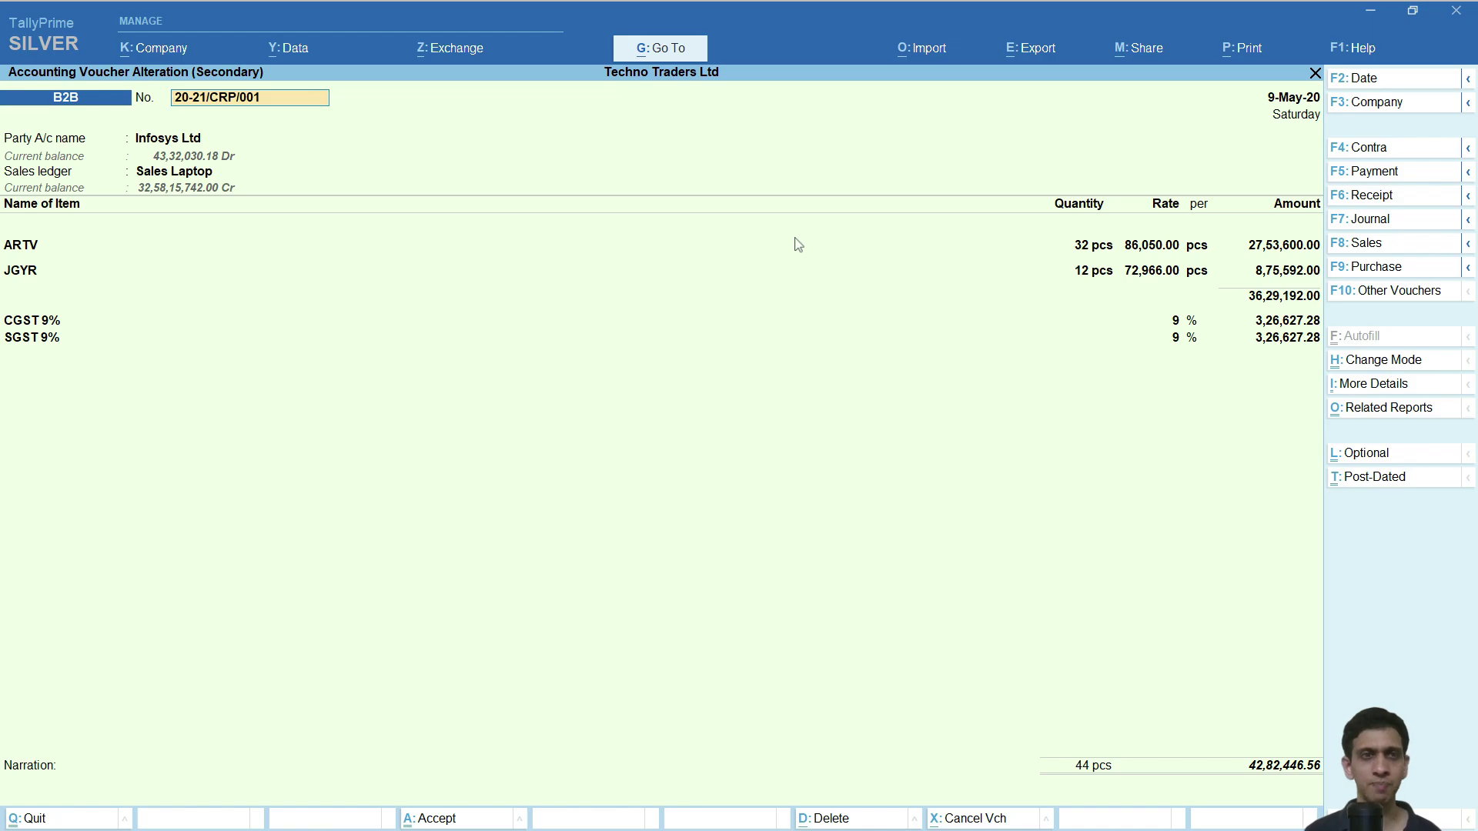
pyautogui.hotkey('alt', 'Tab')
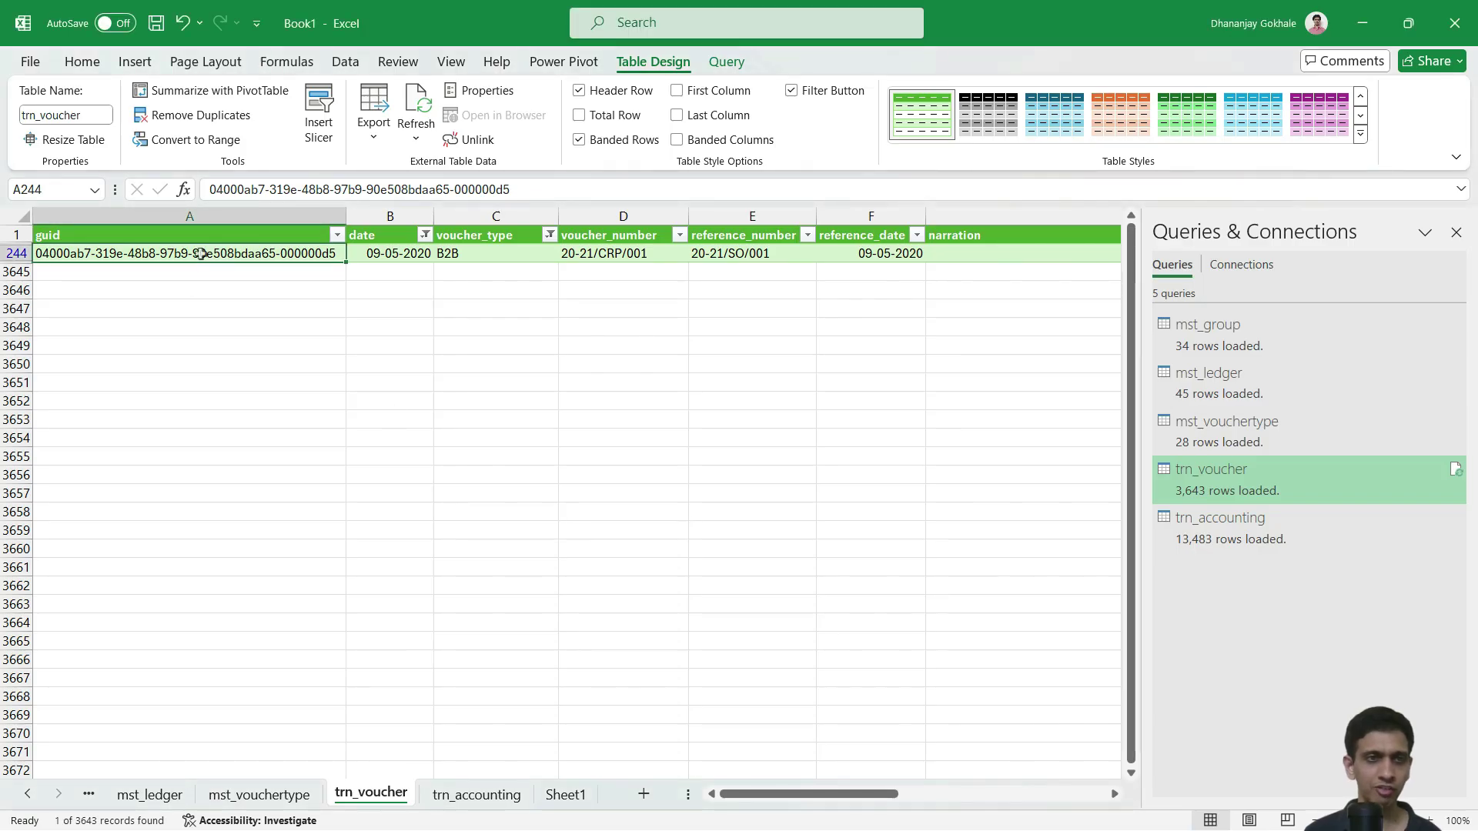
# Copy the guid of the filtered B2B voucher 20-21/CRP/001 in trn_voucher.
pyautogui.click(471, 796)
pyautogui.click(288, 256)
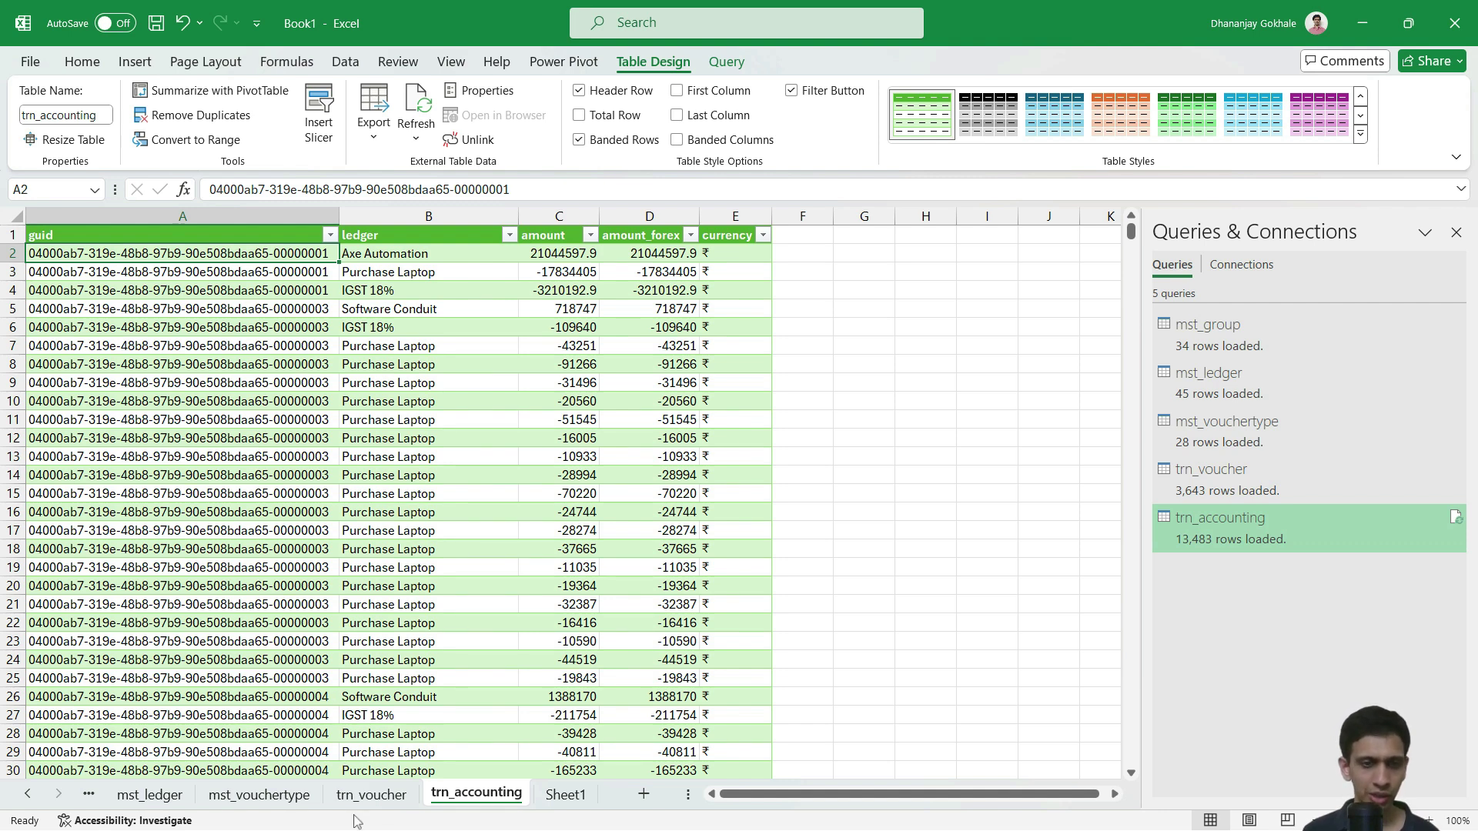
pyautogui.click(371, 795)
pyautogui.click(235, 292)
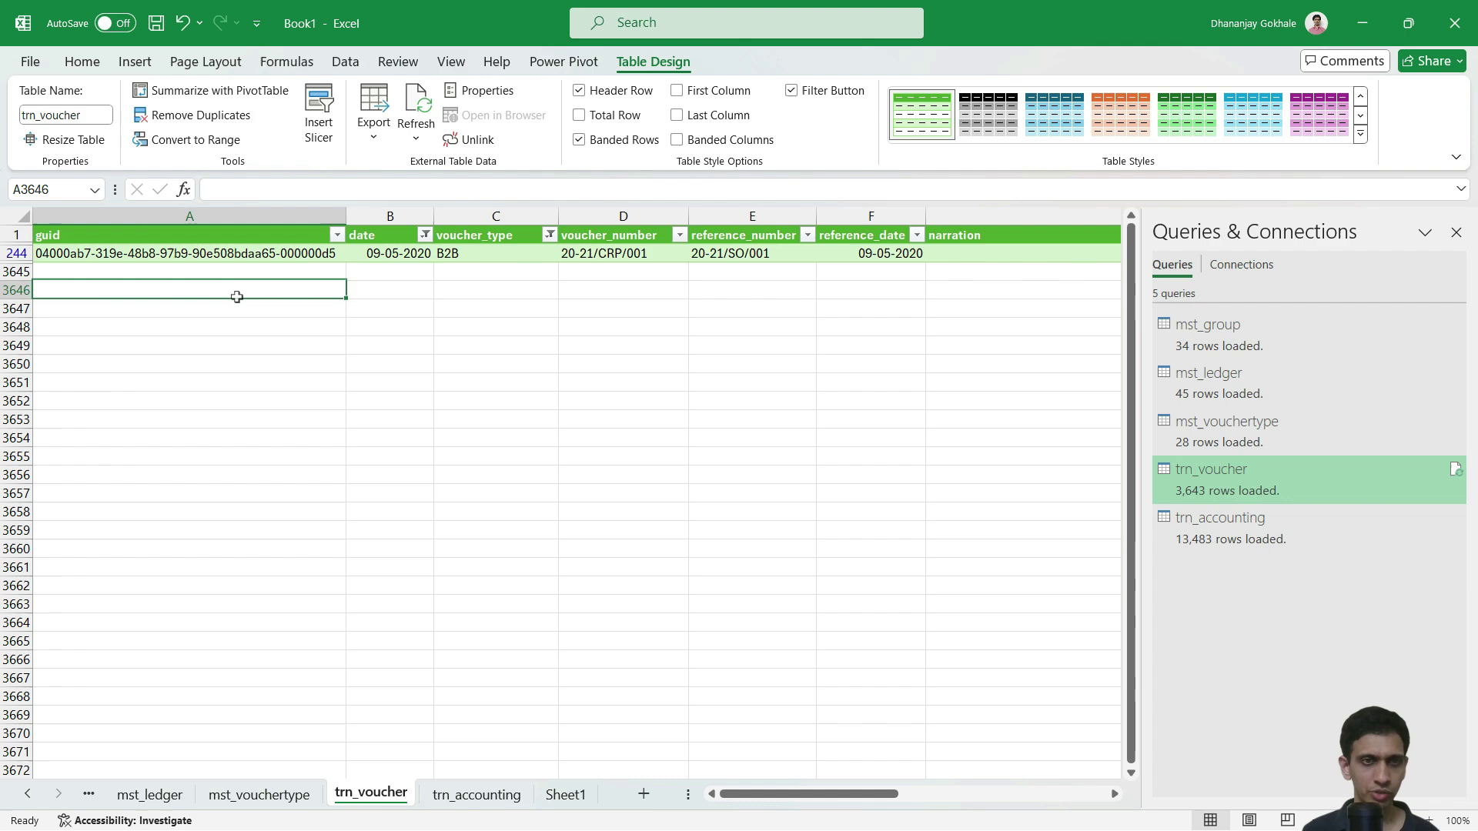
pyautogui.click(268, 254)
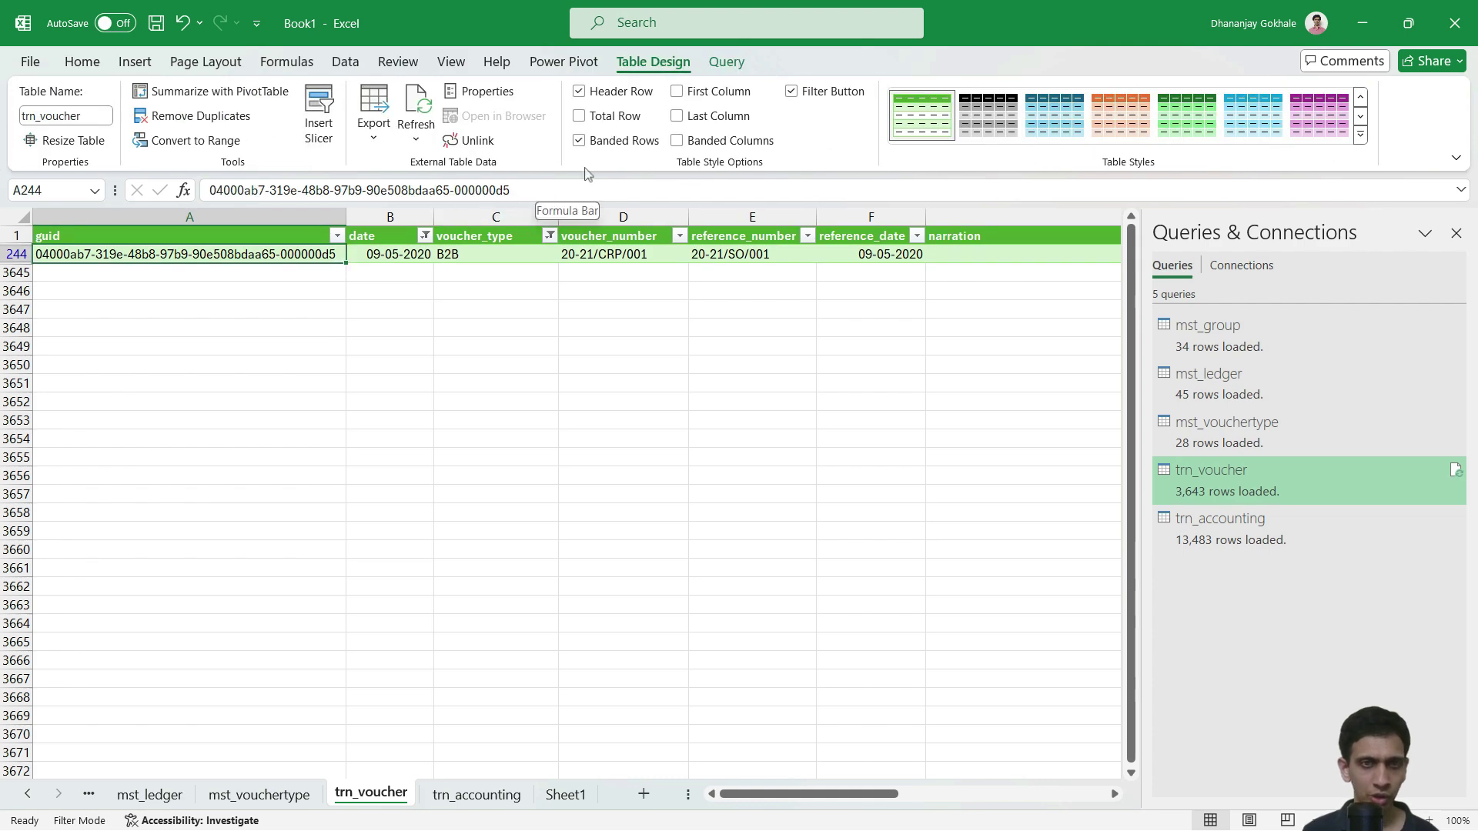
pyautogui.moveTo(546, 189); pyautogui.dragTo(208, 189)
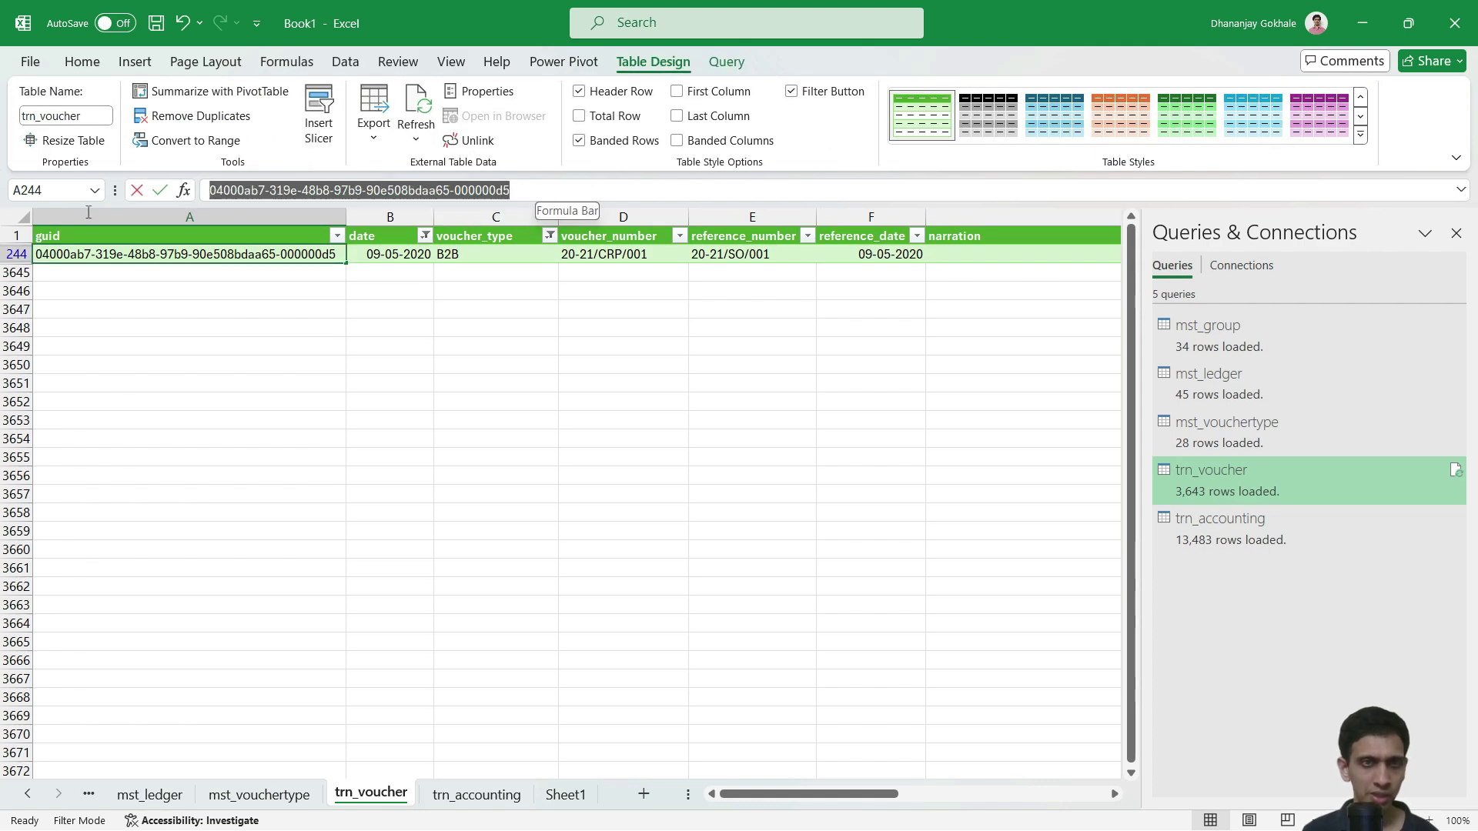
pyautogui.click(276, 307)
pyautogui.click(234, 258)
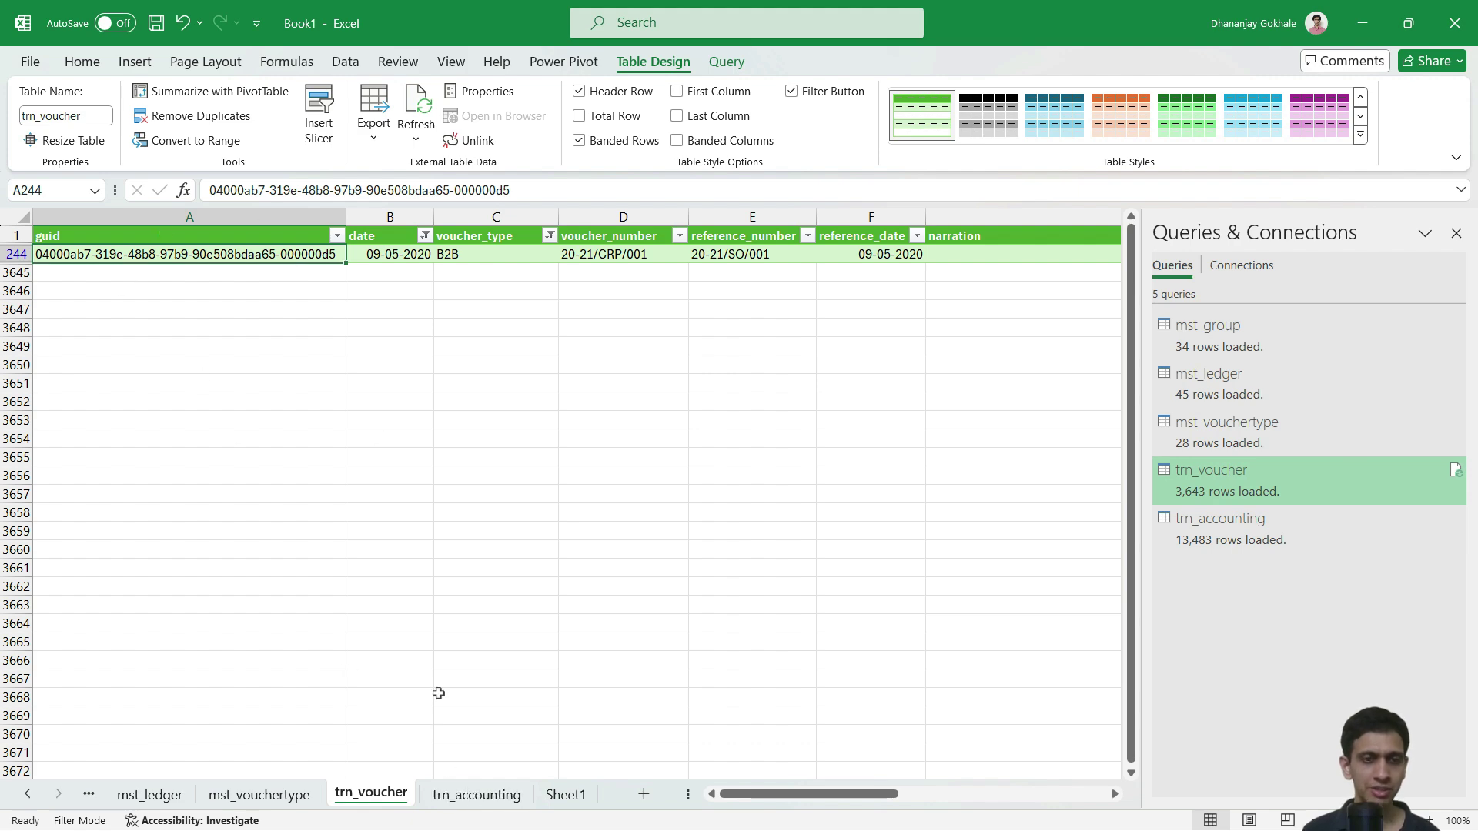
# Filter trn_accounting's guid column to the copied guid 04000ab7-319e-48b8-97b9-90e508bdaa65-000000d5.
pyautogui.click(464, 795)
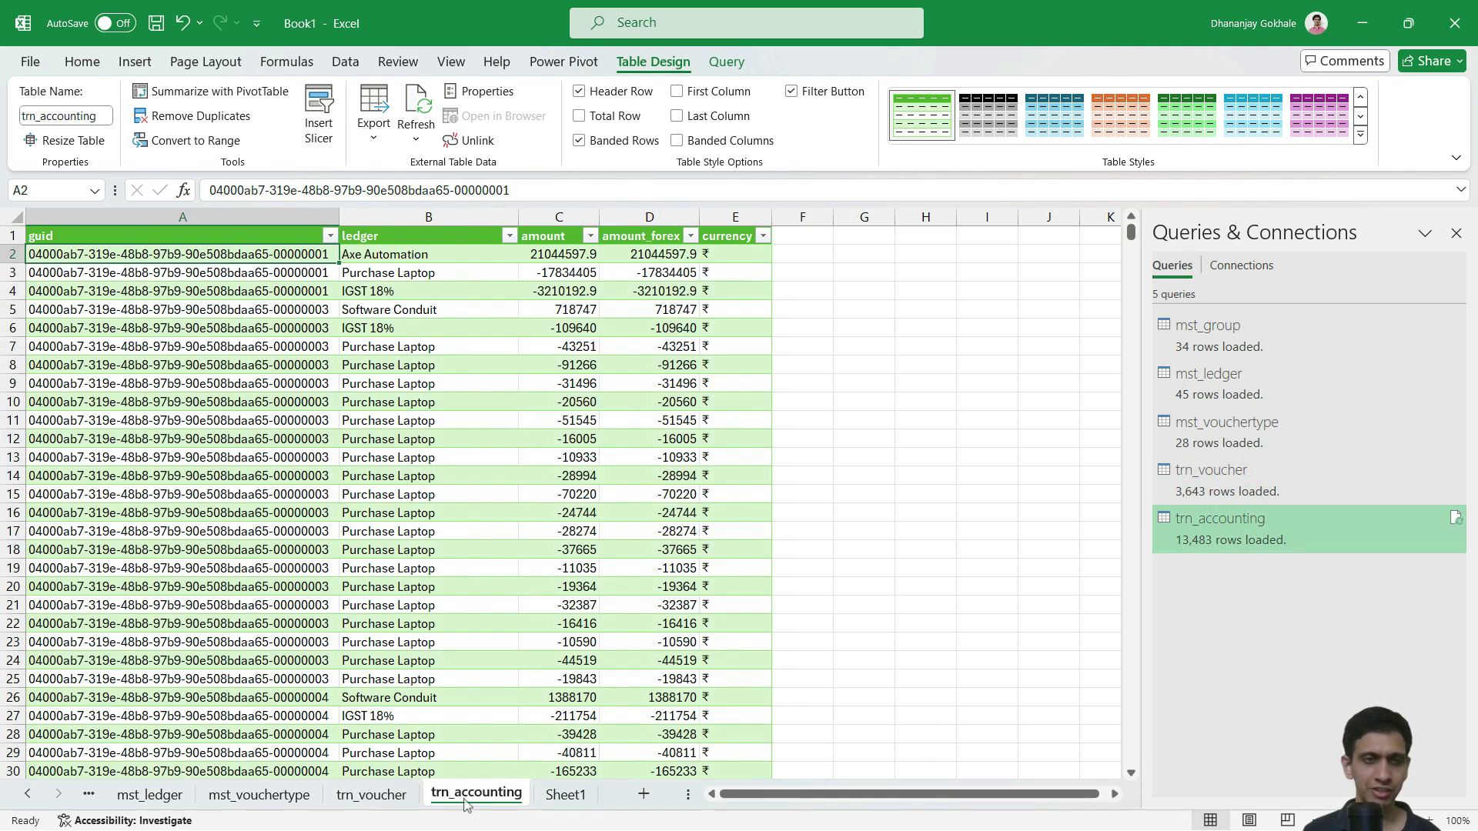
pyautogui.click(330, 236)
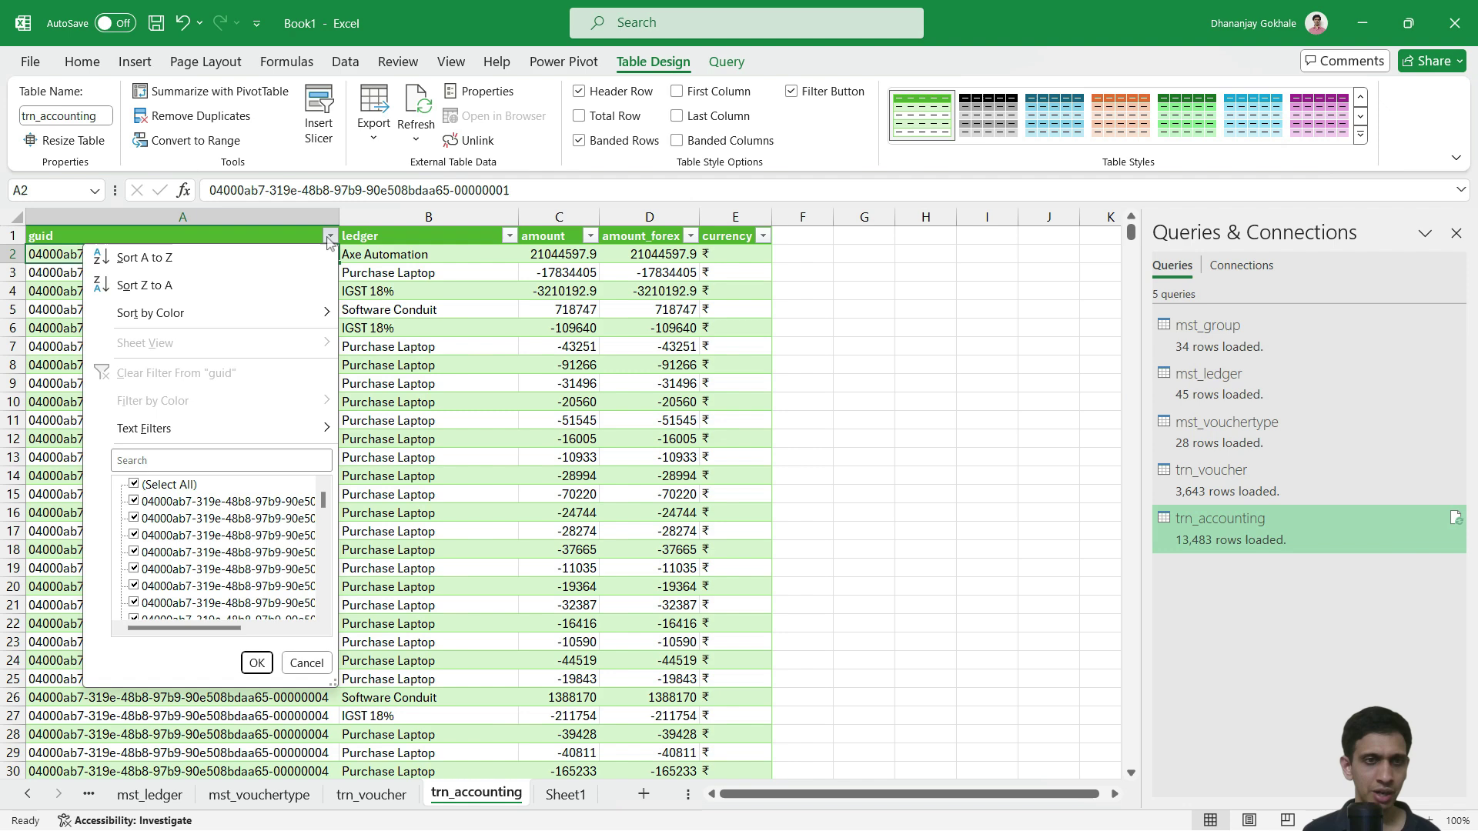
pyautogui.click(173, 460)
pyautogui.hotkey('ctrl', 'v')
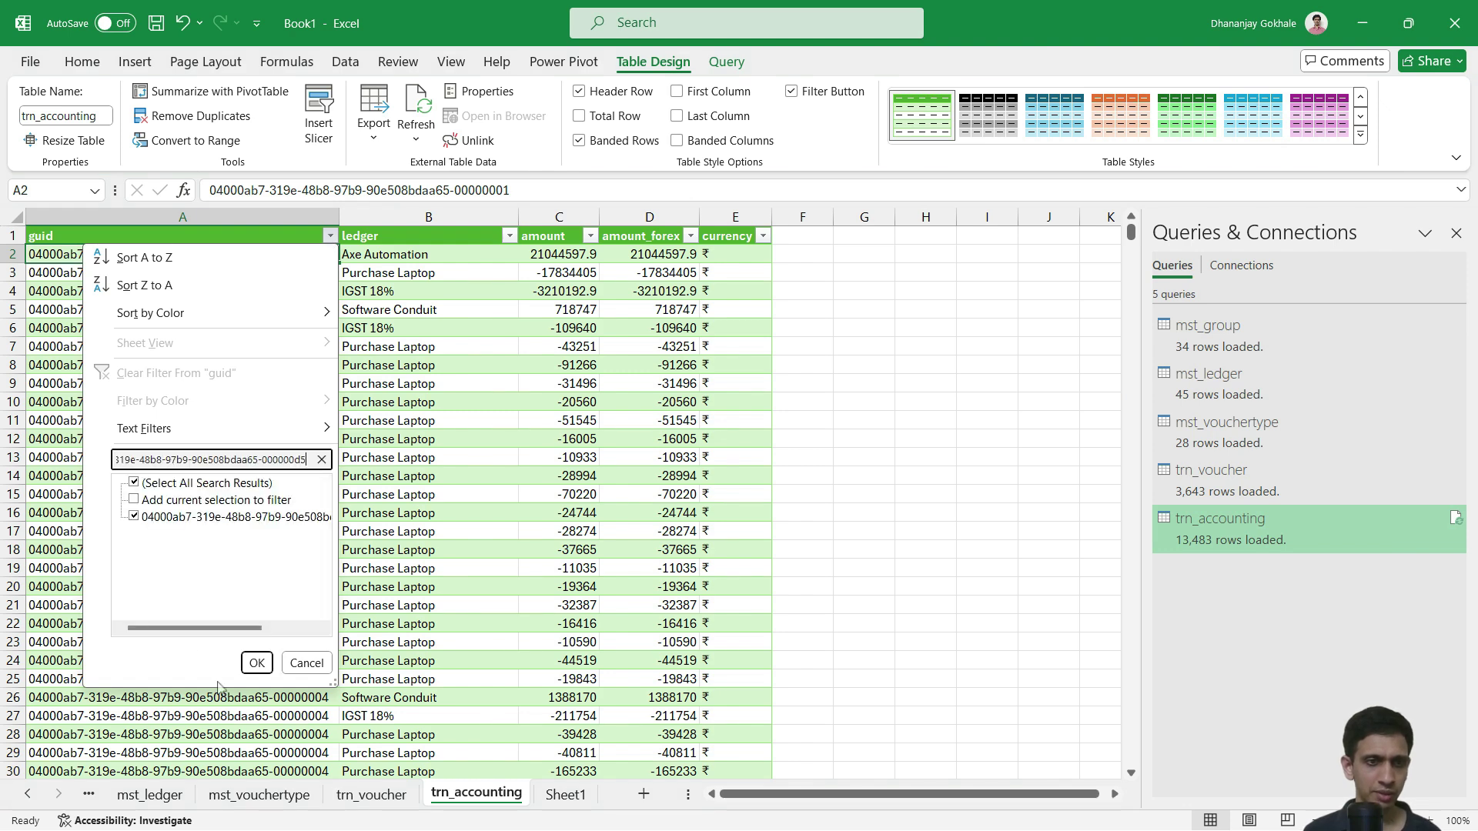
pyautogui.click(256, 662)
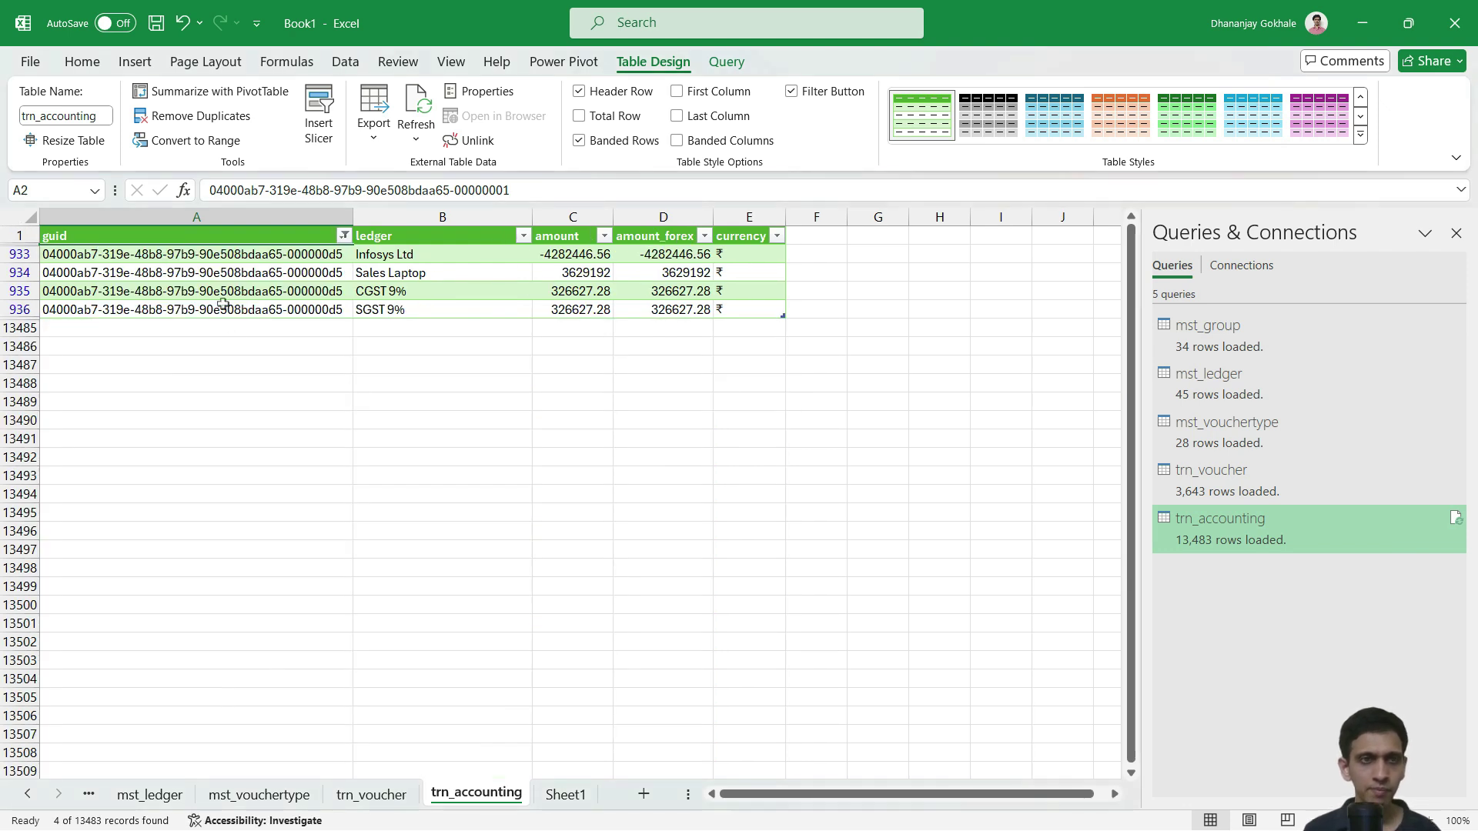
# Enlarge the trn_accounting and trn_voucher sheets to 130% and close the Queries & Connections pane.
pyautogui.click(231, 272)
pyautogui.scroll(1, 238, 411)
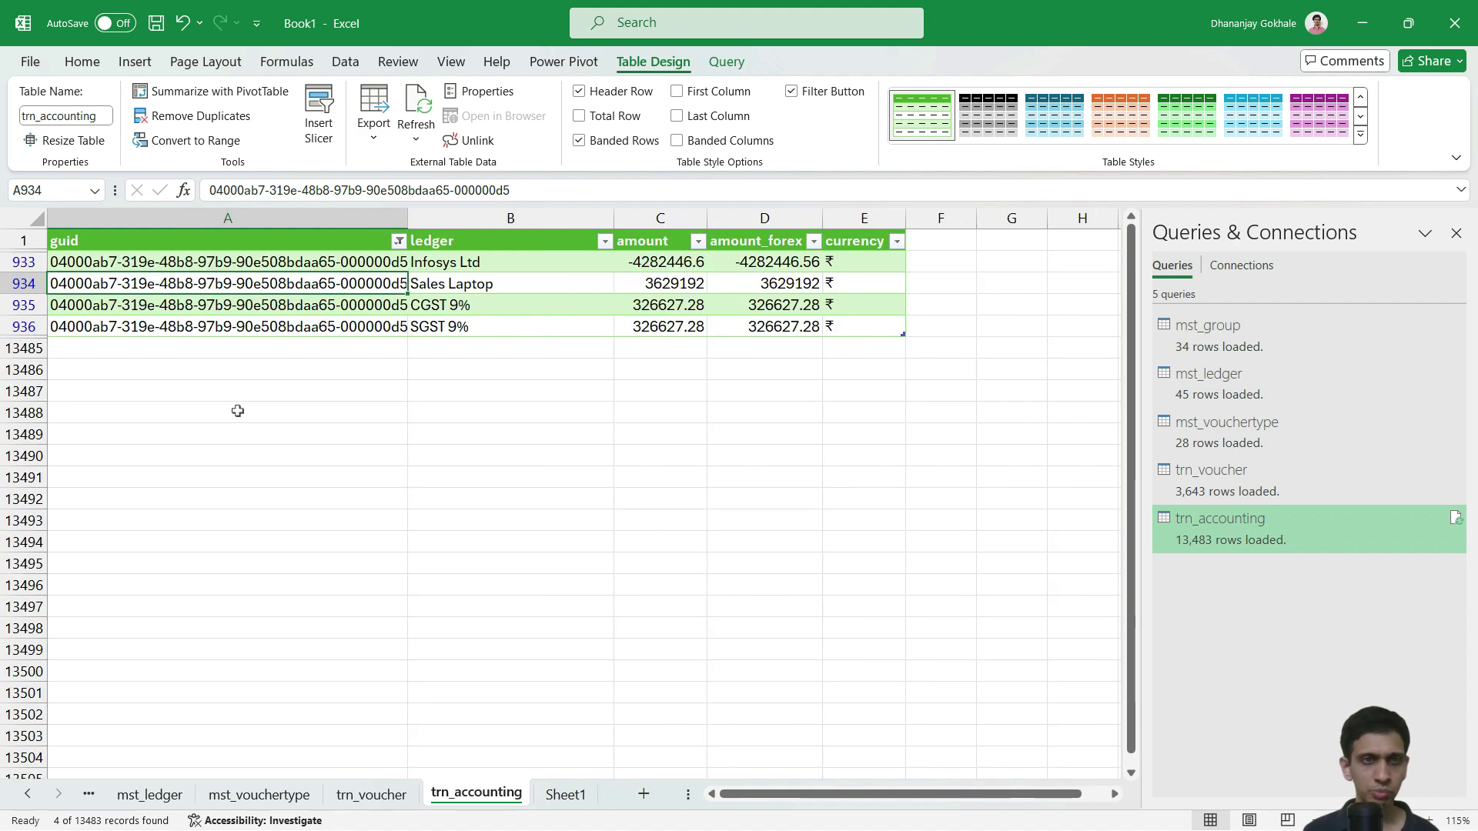
pyautogui.scroll(1, 238, 411)
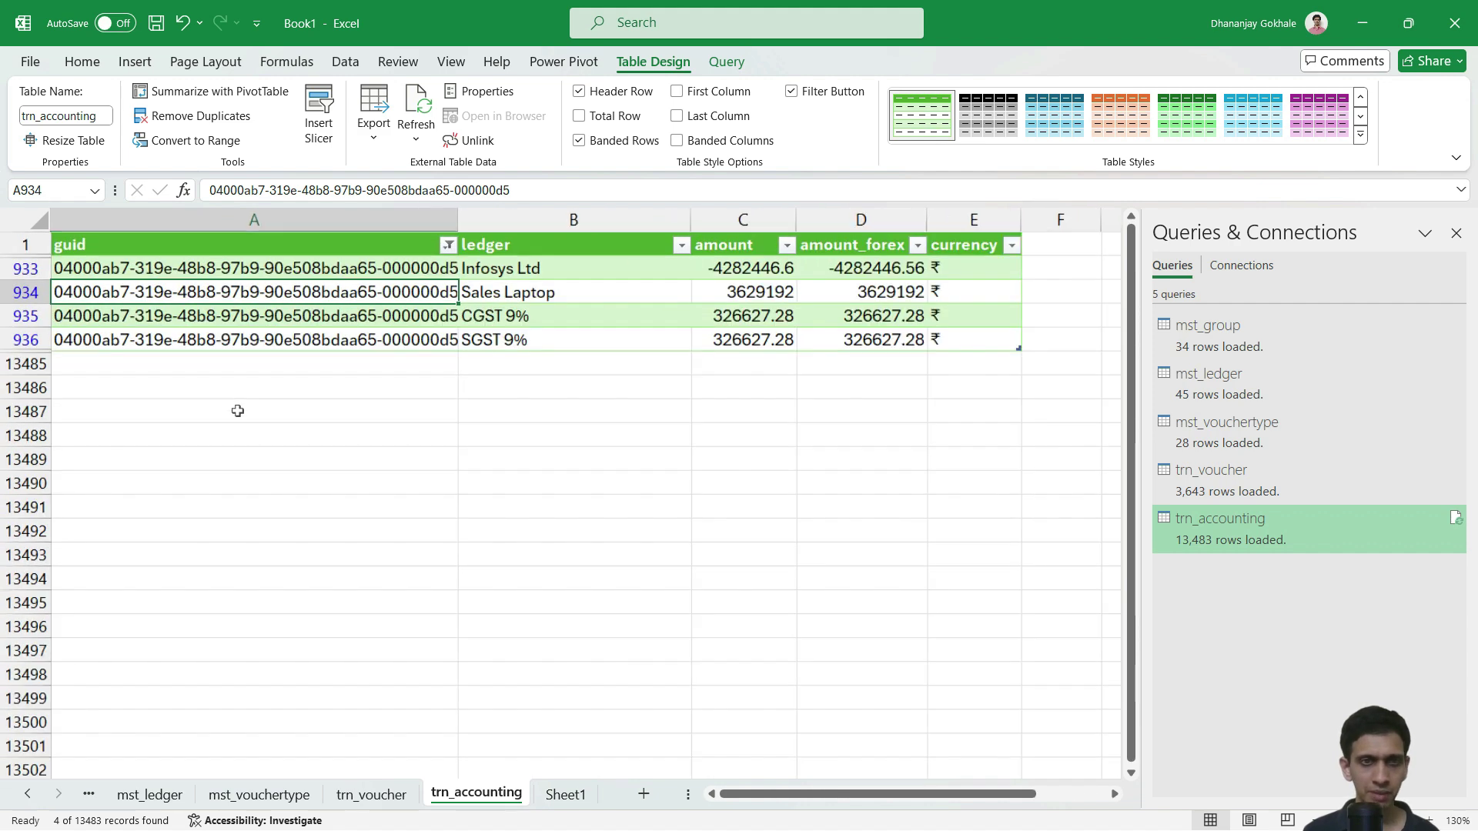
pyautogui.click(1455, 233)
pyautogui.click(373, 798)
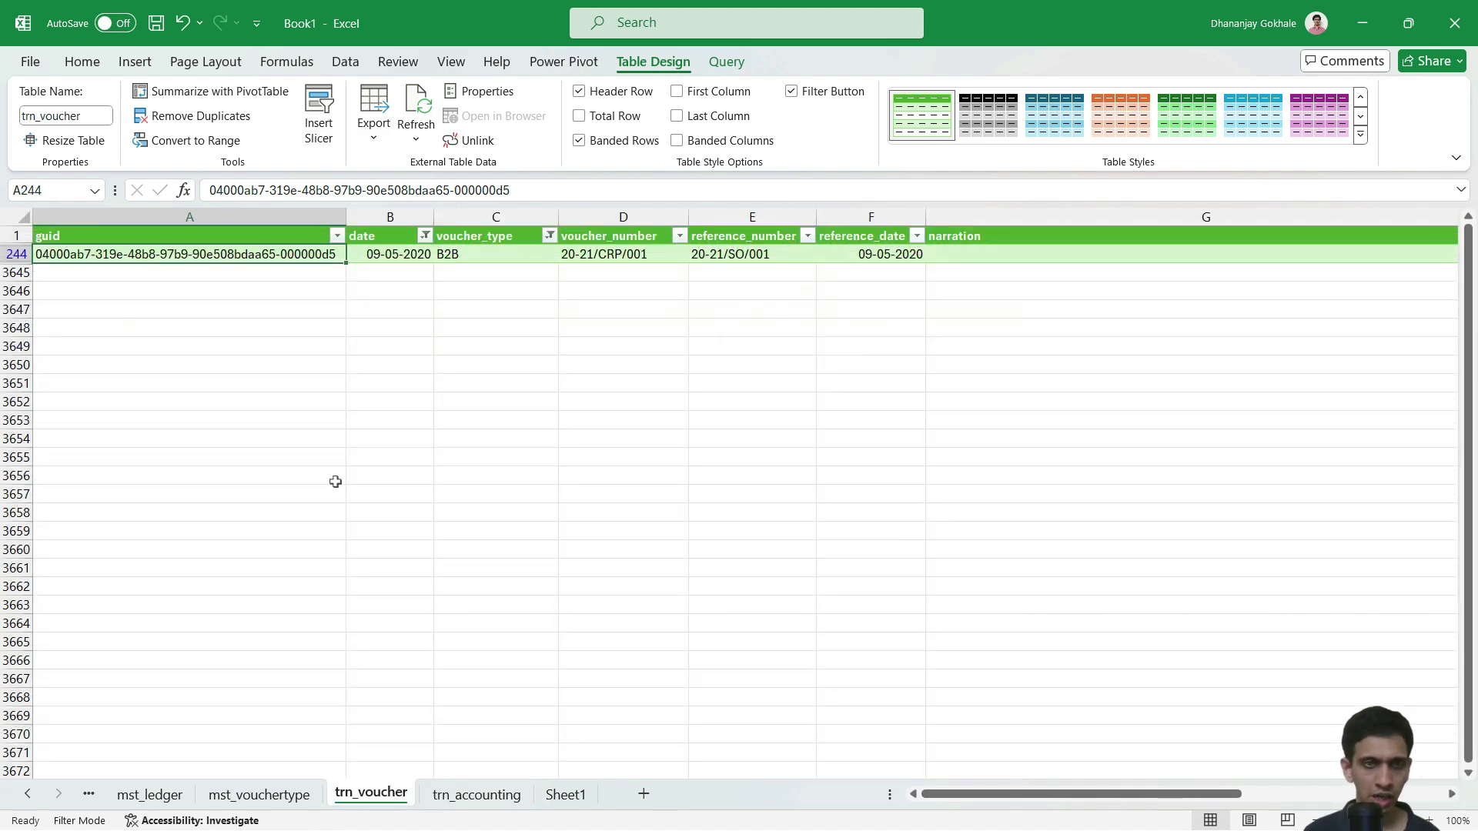
pyautogui.scroll(2, 332, 480)
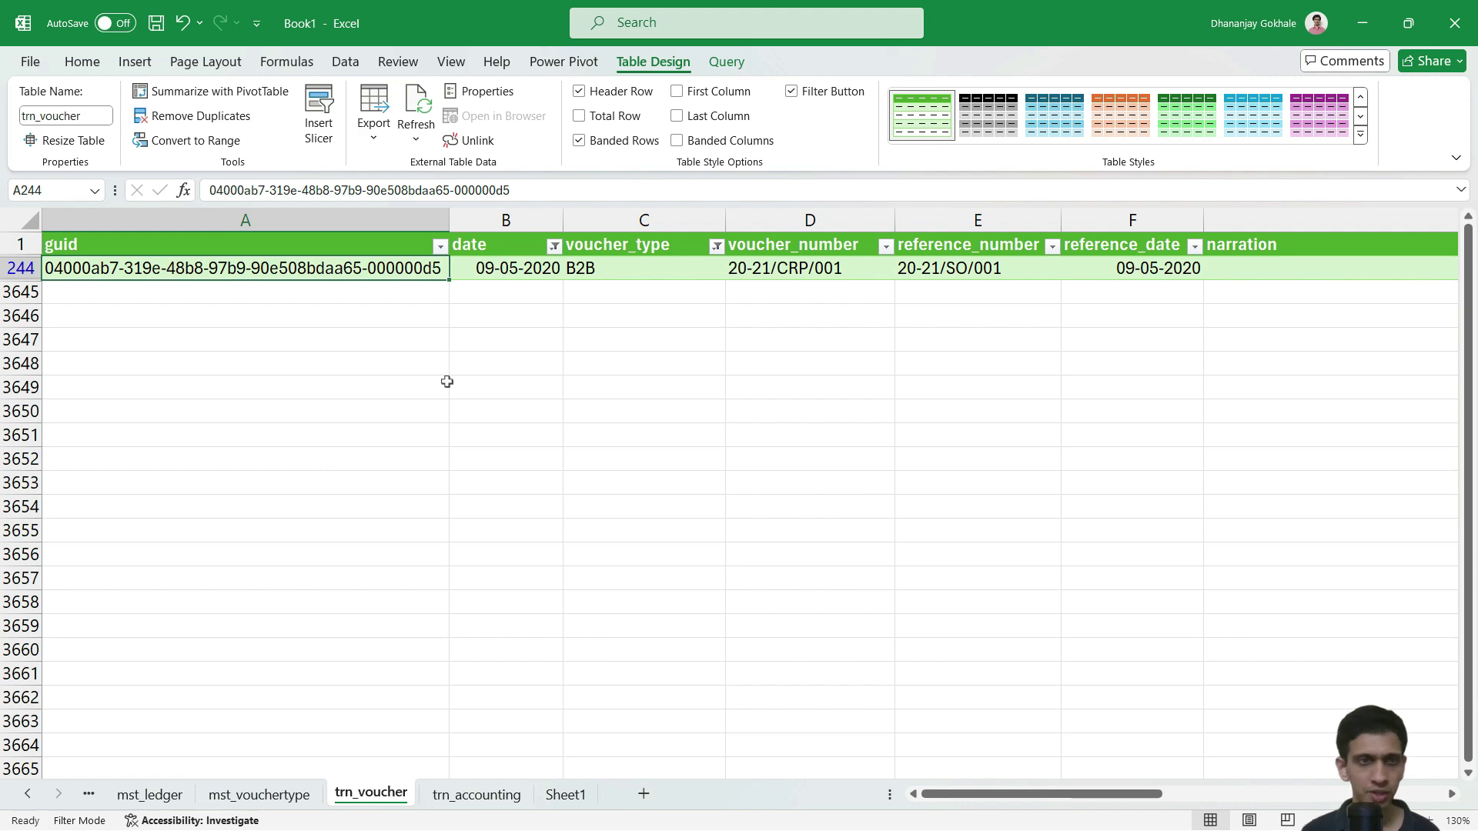
# Compare the voucher record in trn_voucher with the ledgers and amounts of its rows in trn_accounting.
pyautogui.click(504, 268)
pyautogui.click(476, 794)
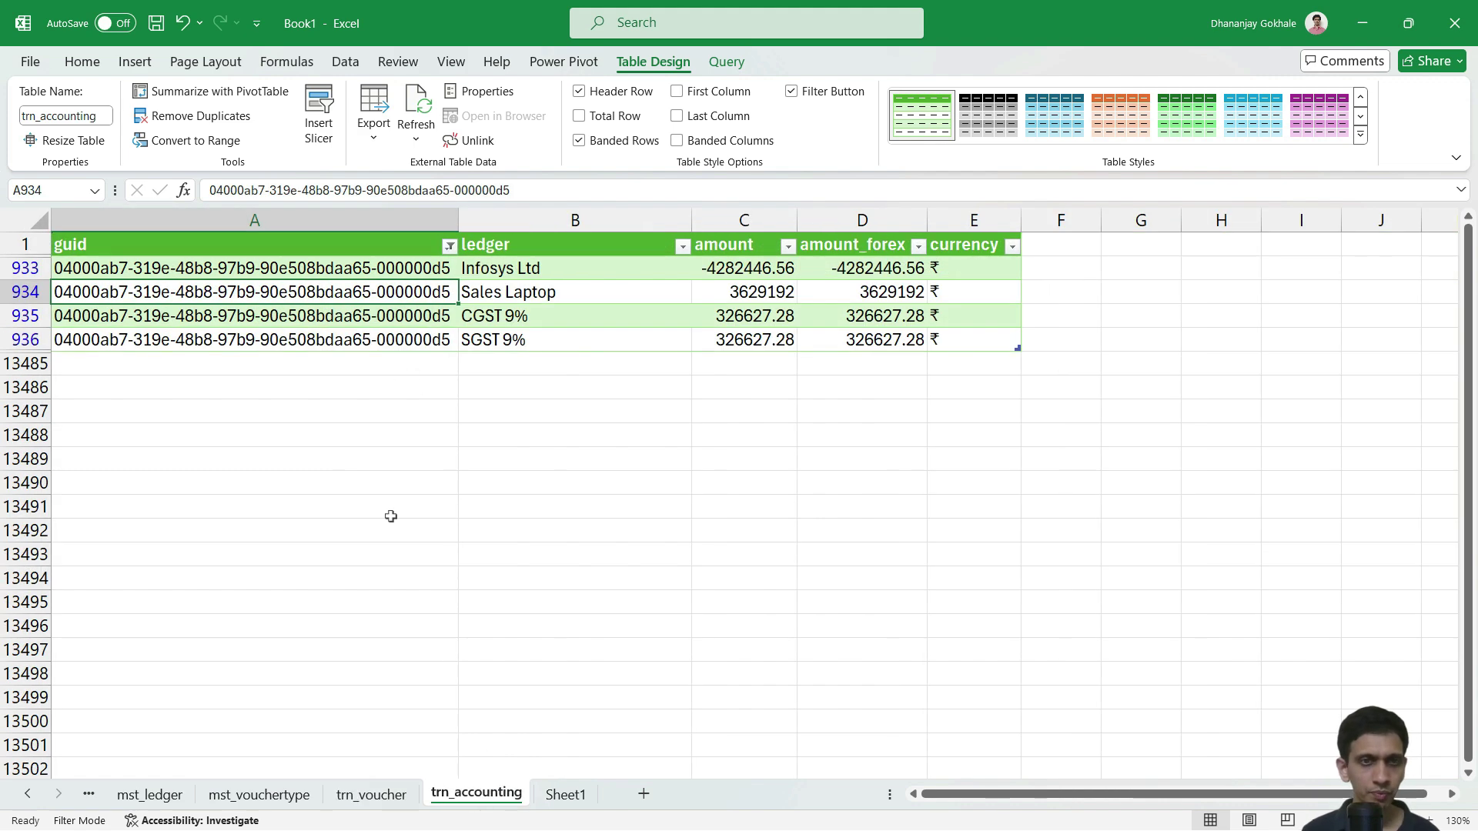
pyautogui.click(335, 270)
pyautogui.click(558, 271)
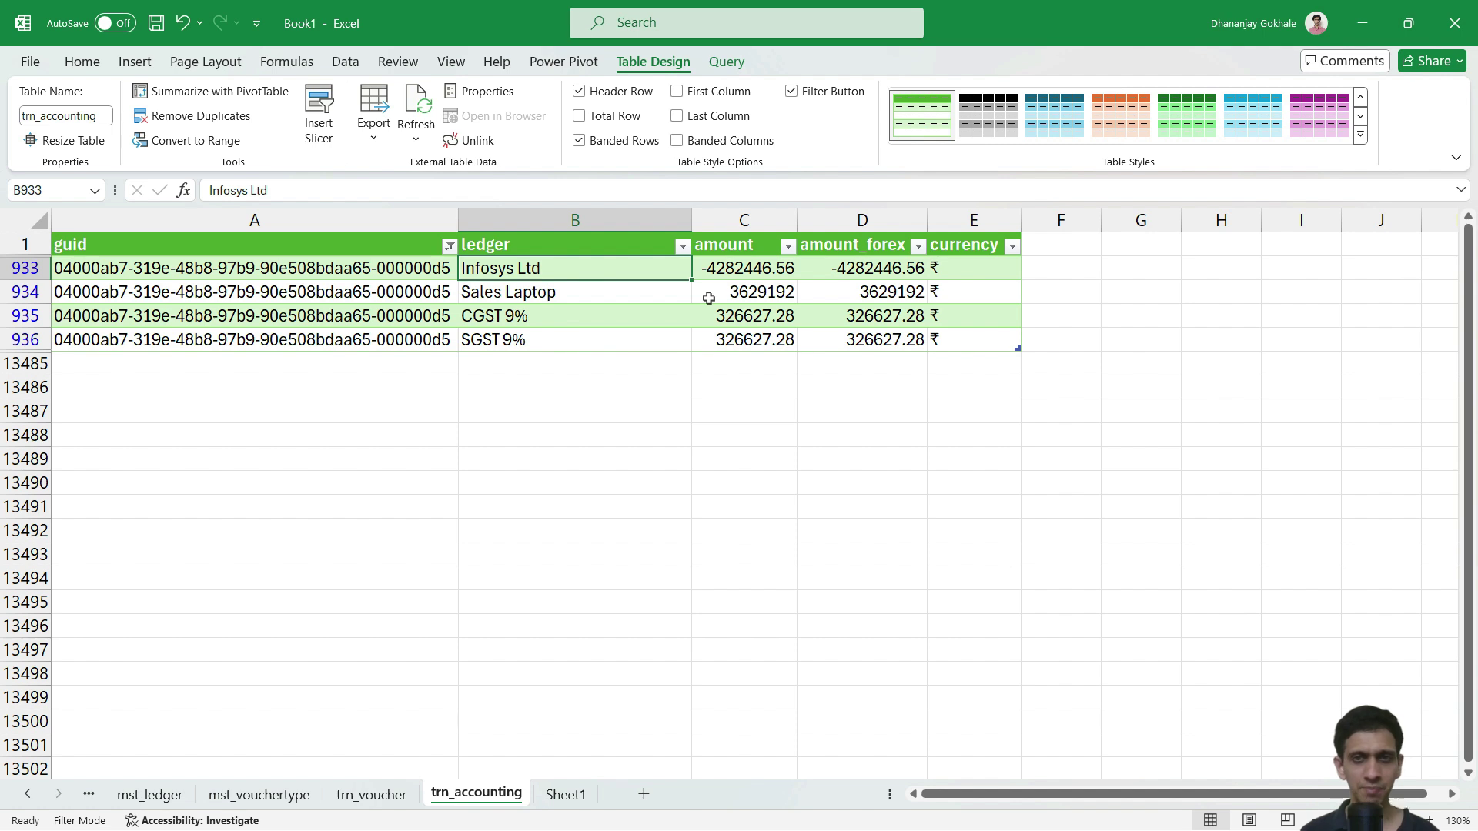
pyautogui.click(731, 265)
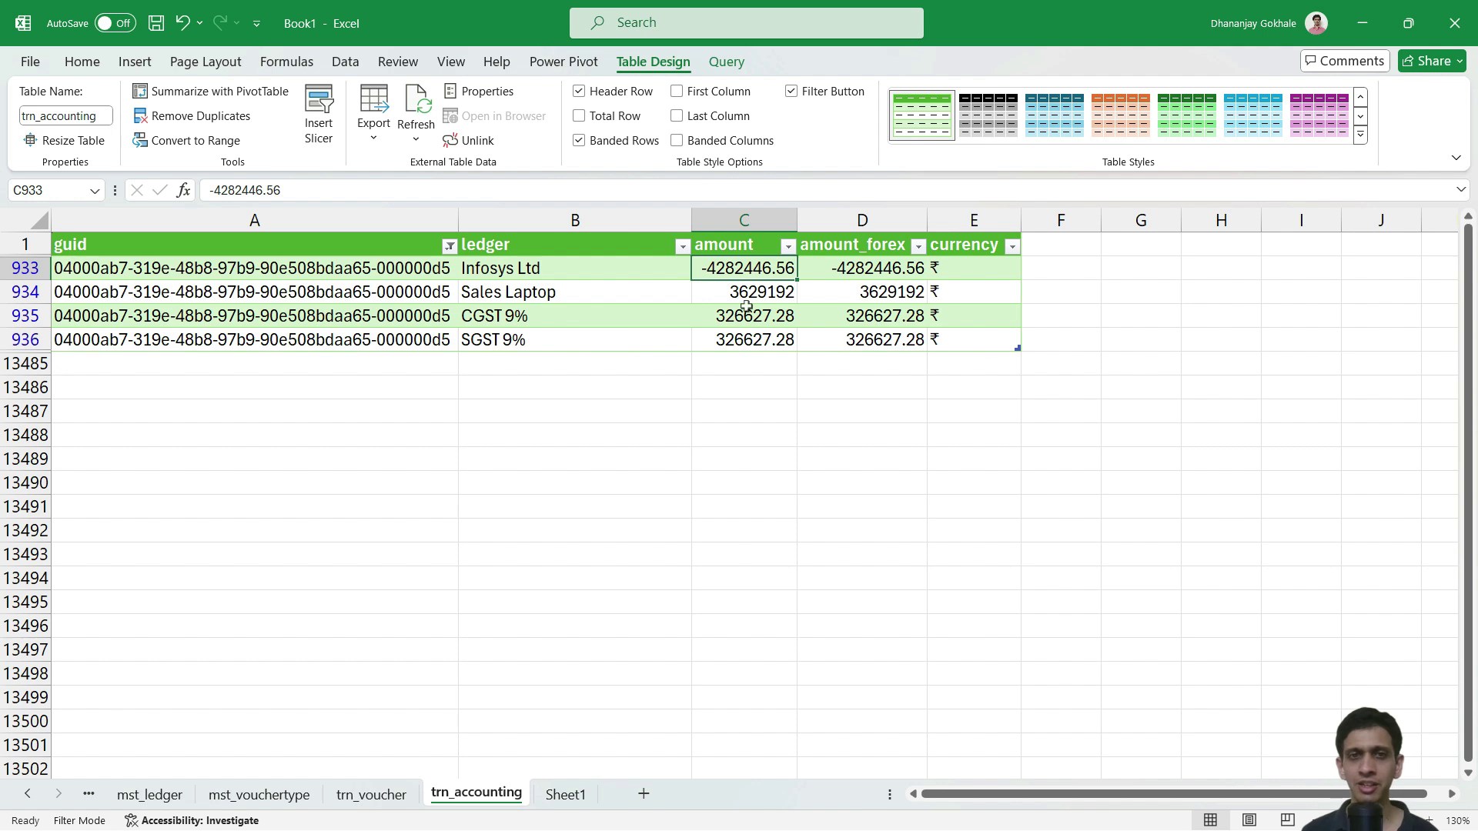
pyautogui.click(741, 291)
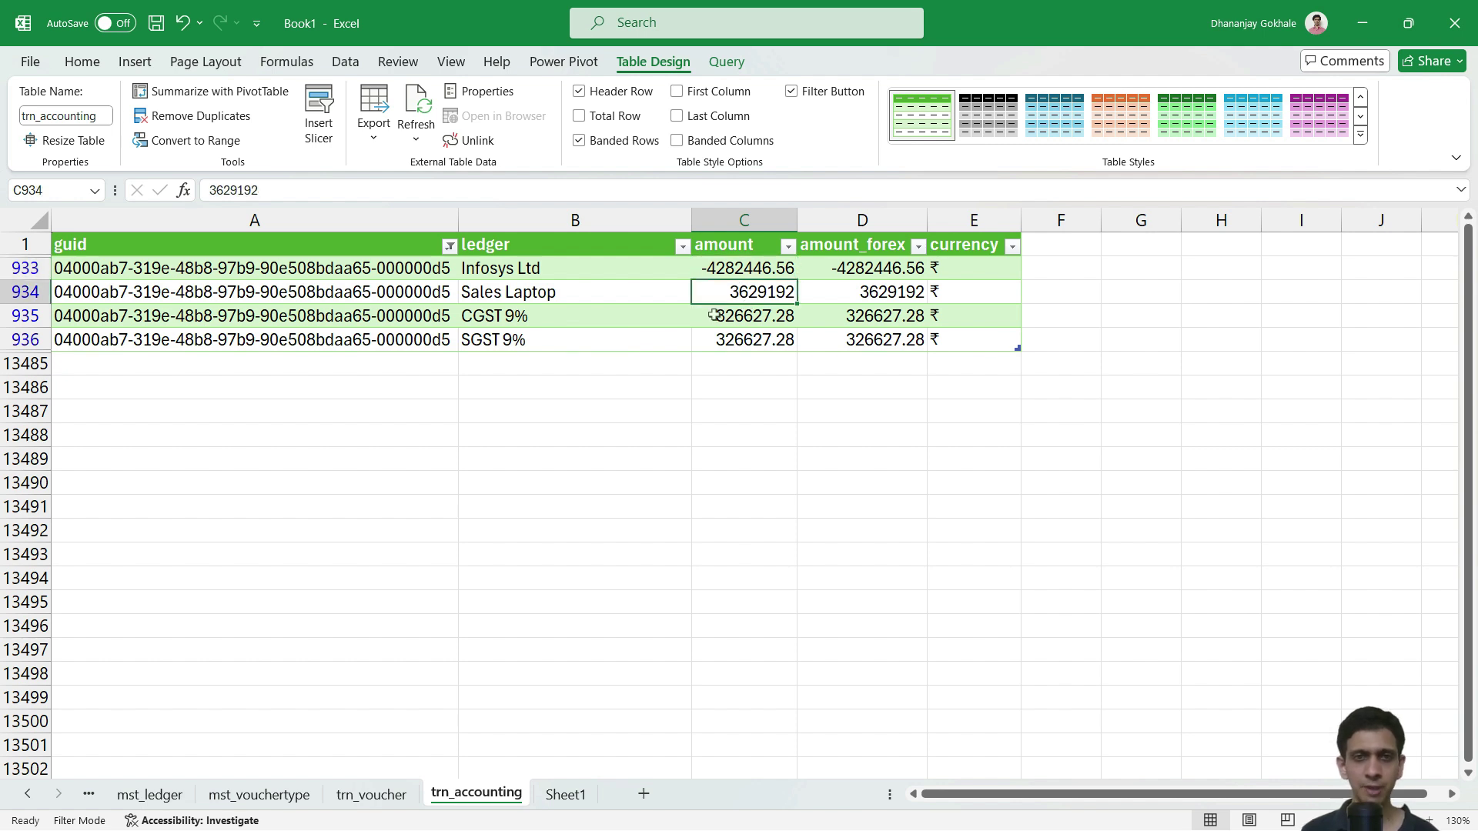
pyautogui.click(677, 291)
pyautogui.moveTo(735, 267); pyautogui.dragTo(729, 344)
pyautogui.click(561, 296)
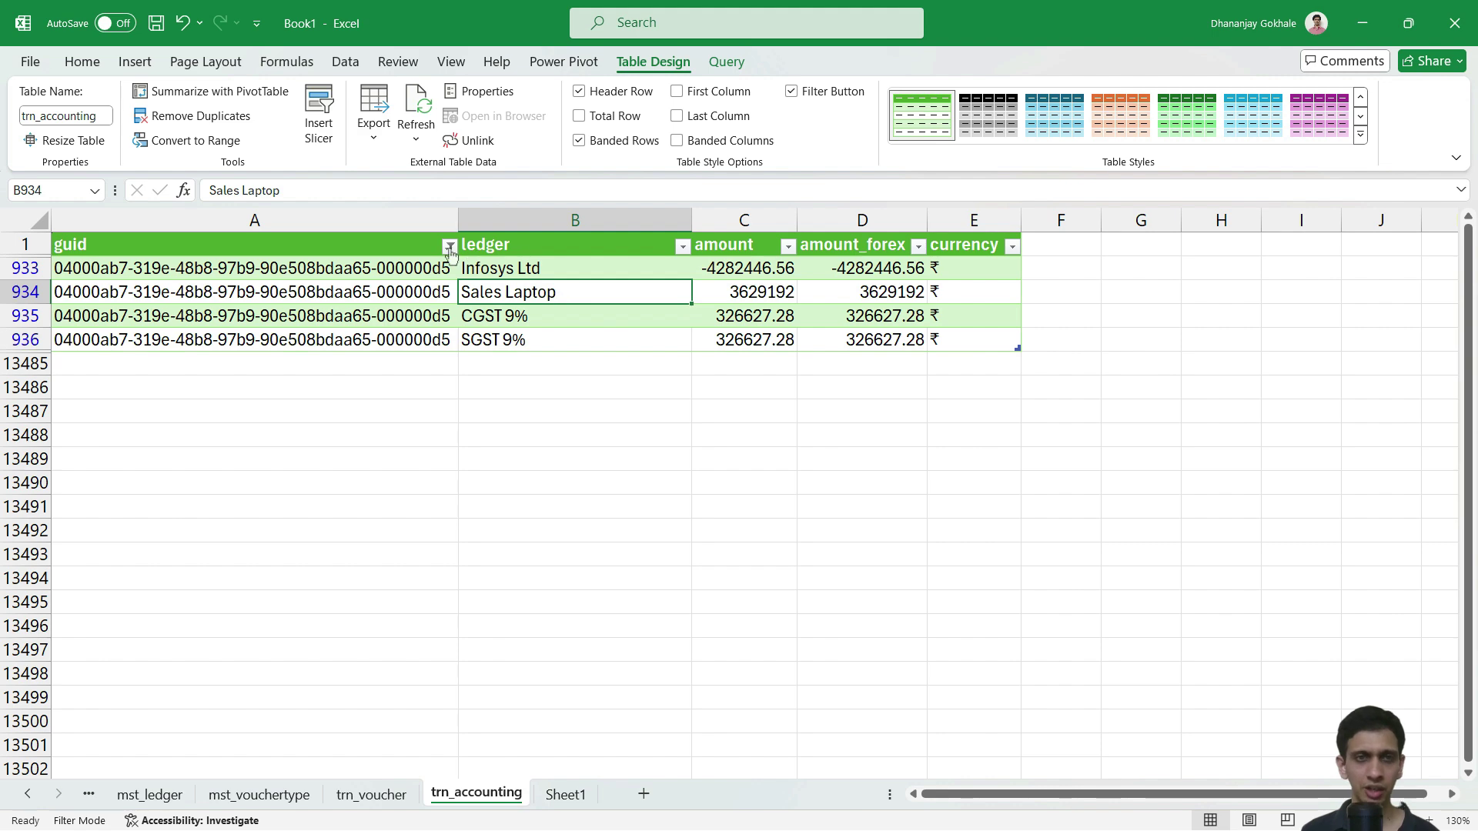
# Apply comma style to trn_accounting's amount column and check the sum of the voucher's four amounts.
pyautogui.click(748, 222)
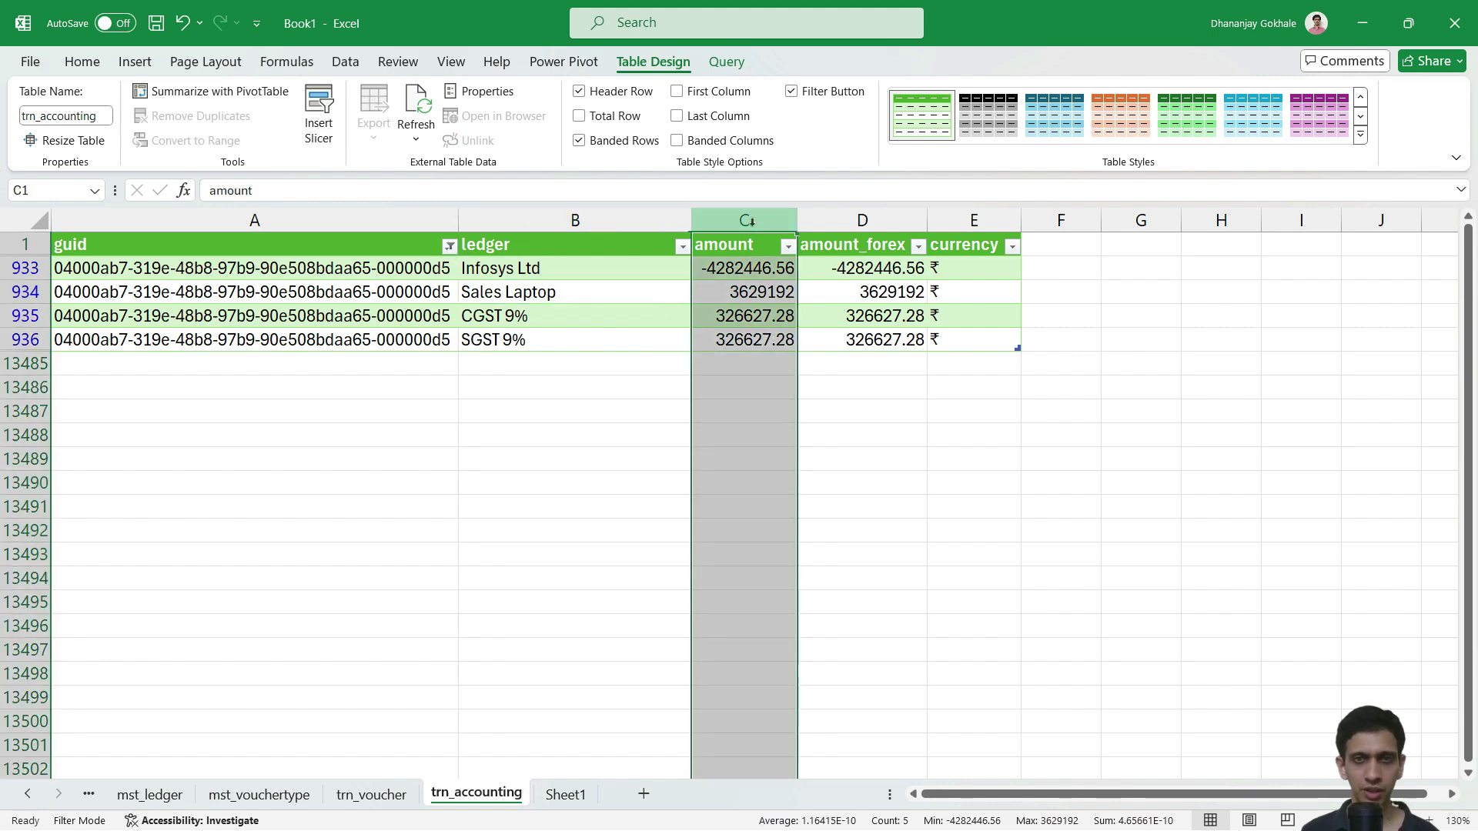
pyautogui.click(82, 61)
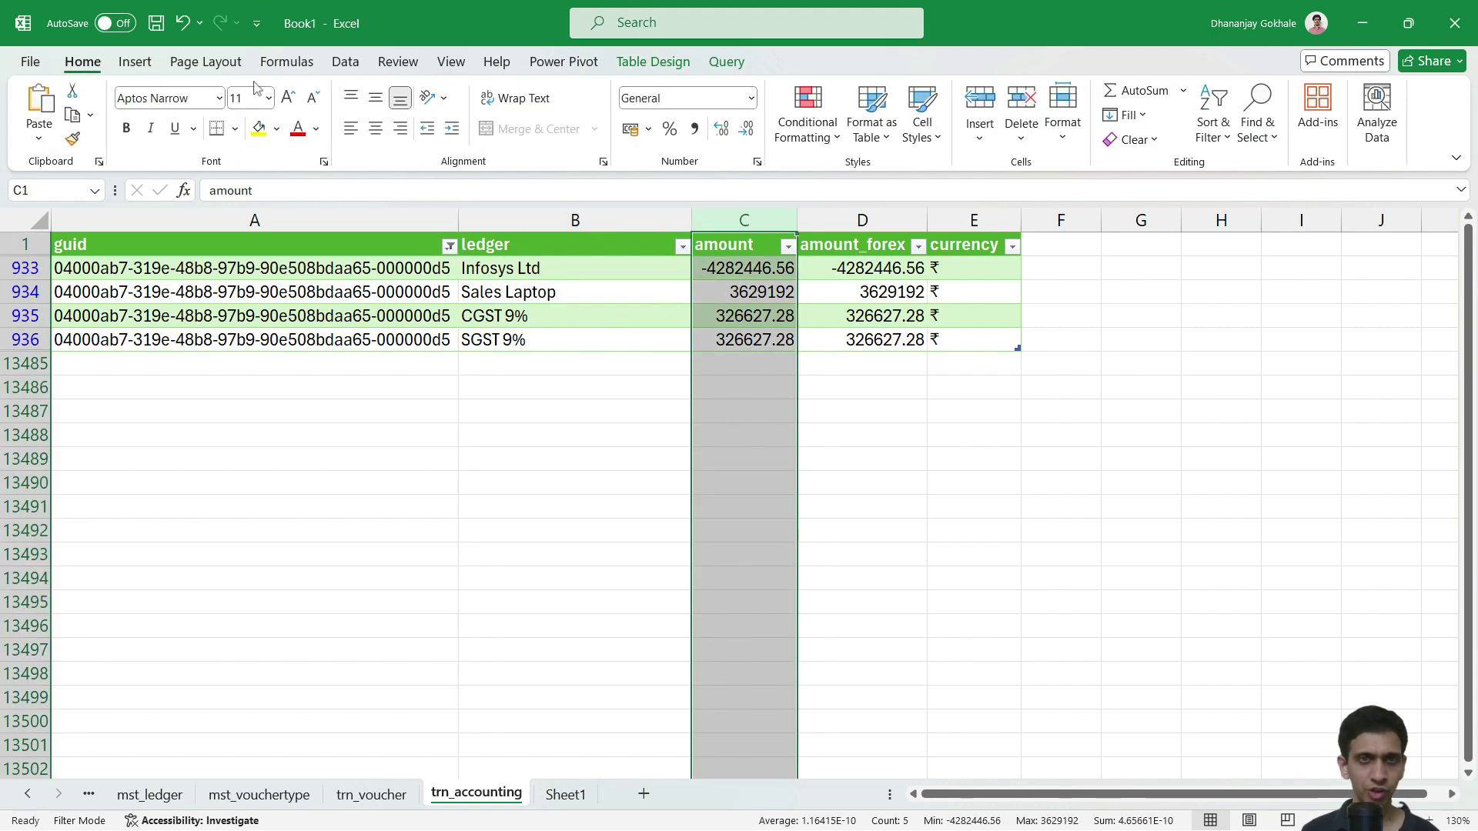
pyautogui.click(695, 129)
pyautogui.click(754, 292)
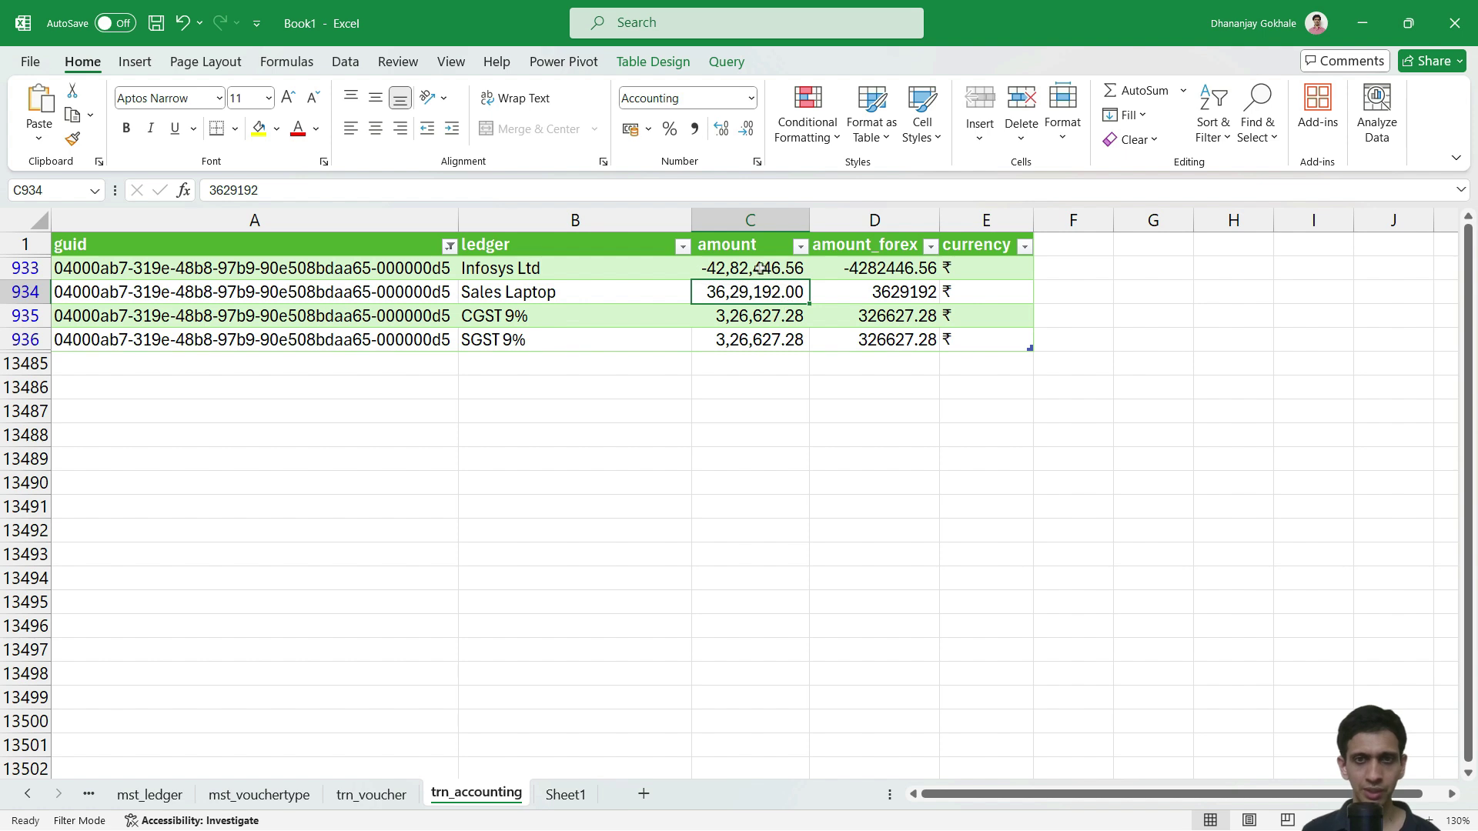
pyautogui.moveTo(760, 268); pyautogui.dragTo(758, 336)
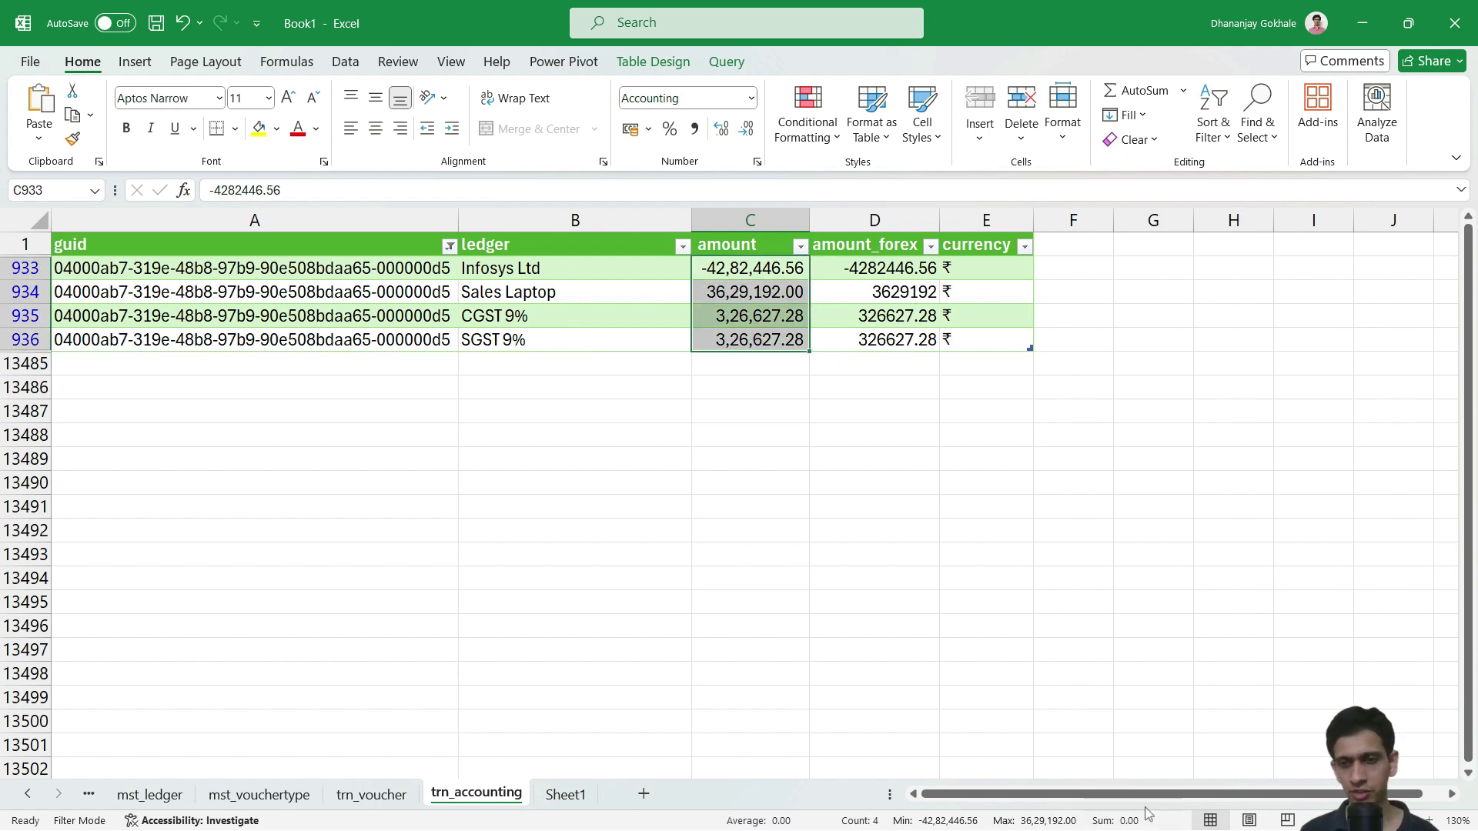
pyautogui.click(626, 294)
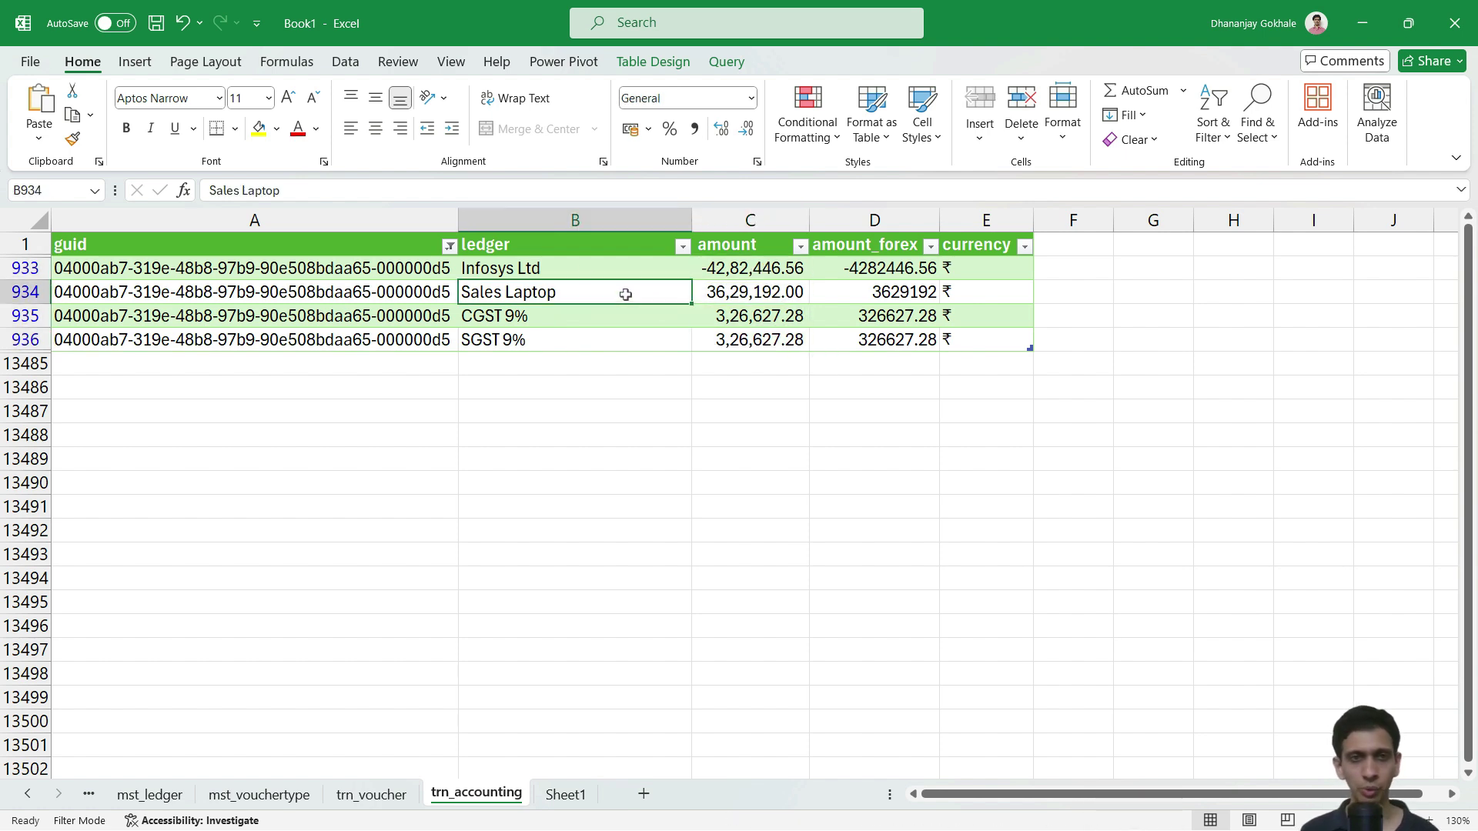
# Compare the Infosys Ltd, Sales Laptop, CGST 9% and SGST 9% entries with the B2B voucher in TallyPrime, and return to Excel.
pyautogui.press('Up')
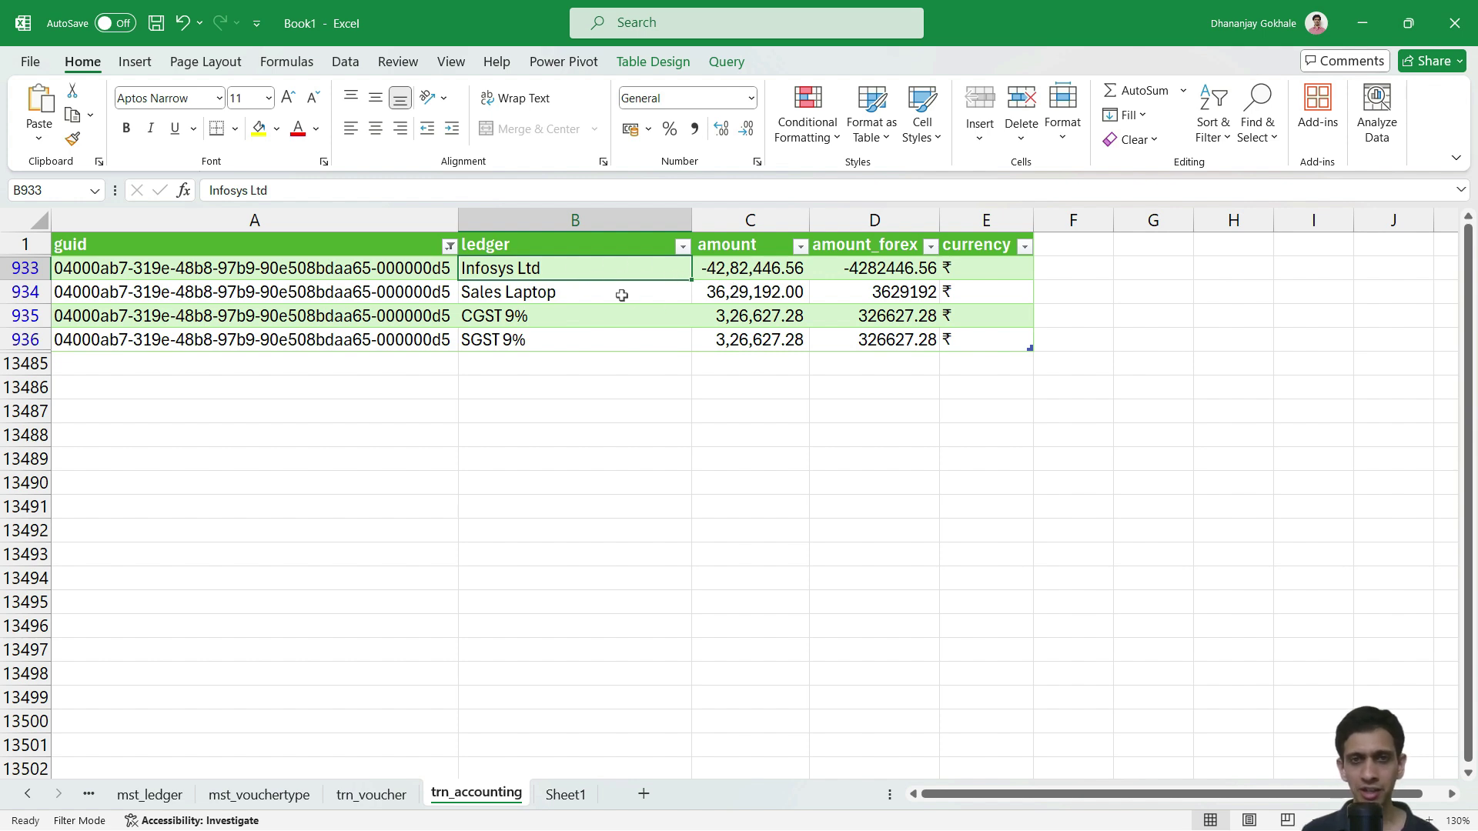
pyautogui.hotkey('alt', 'Tab')
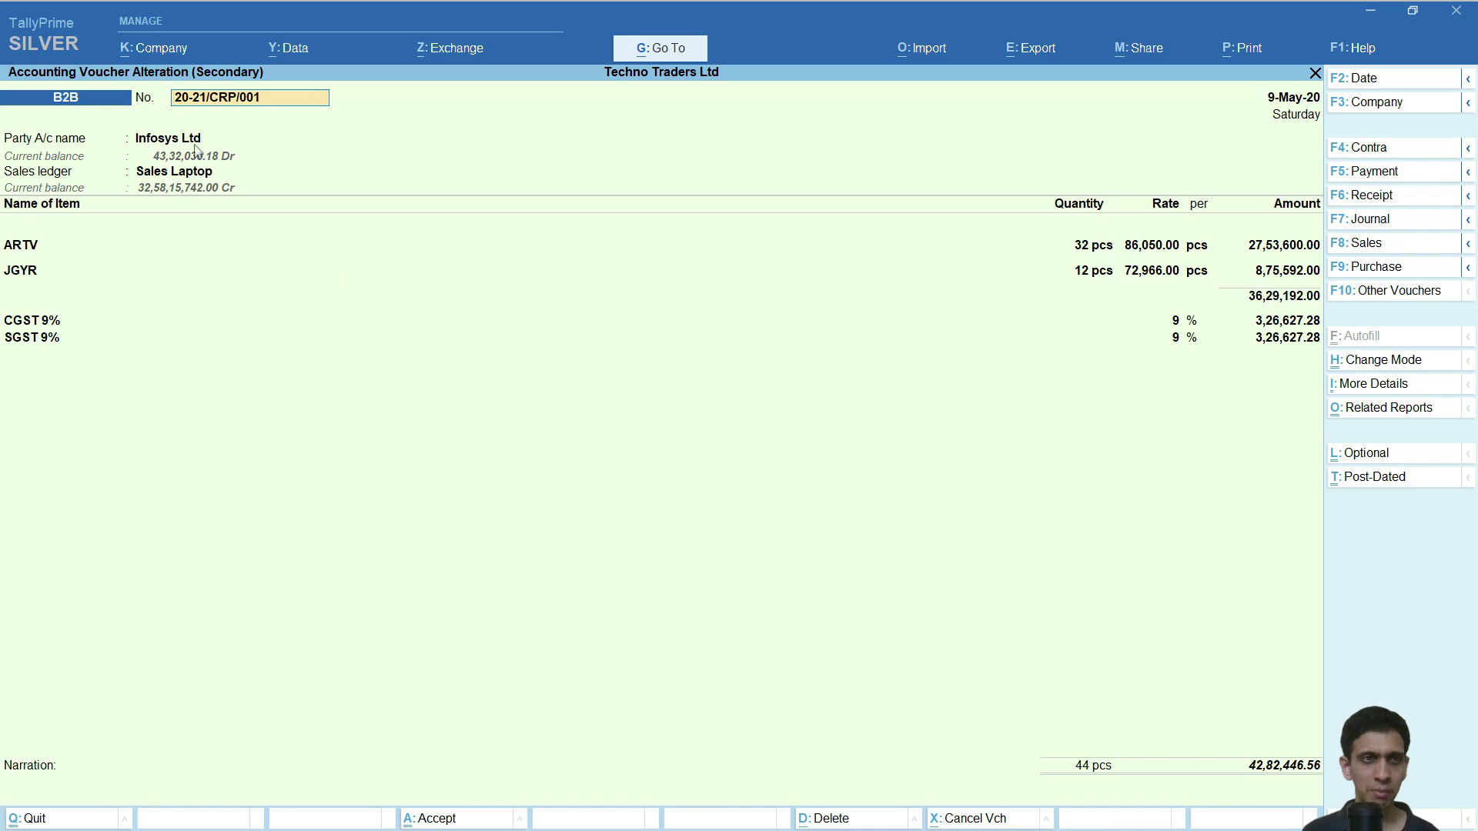
pyautogui.hotkey('alt', 'Tab')
pyautogui.click(518, 291)
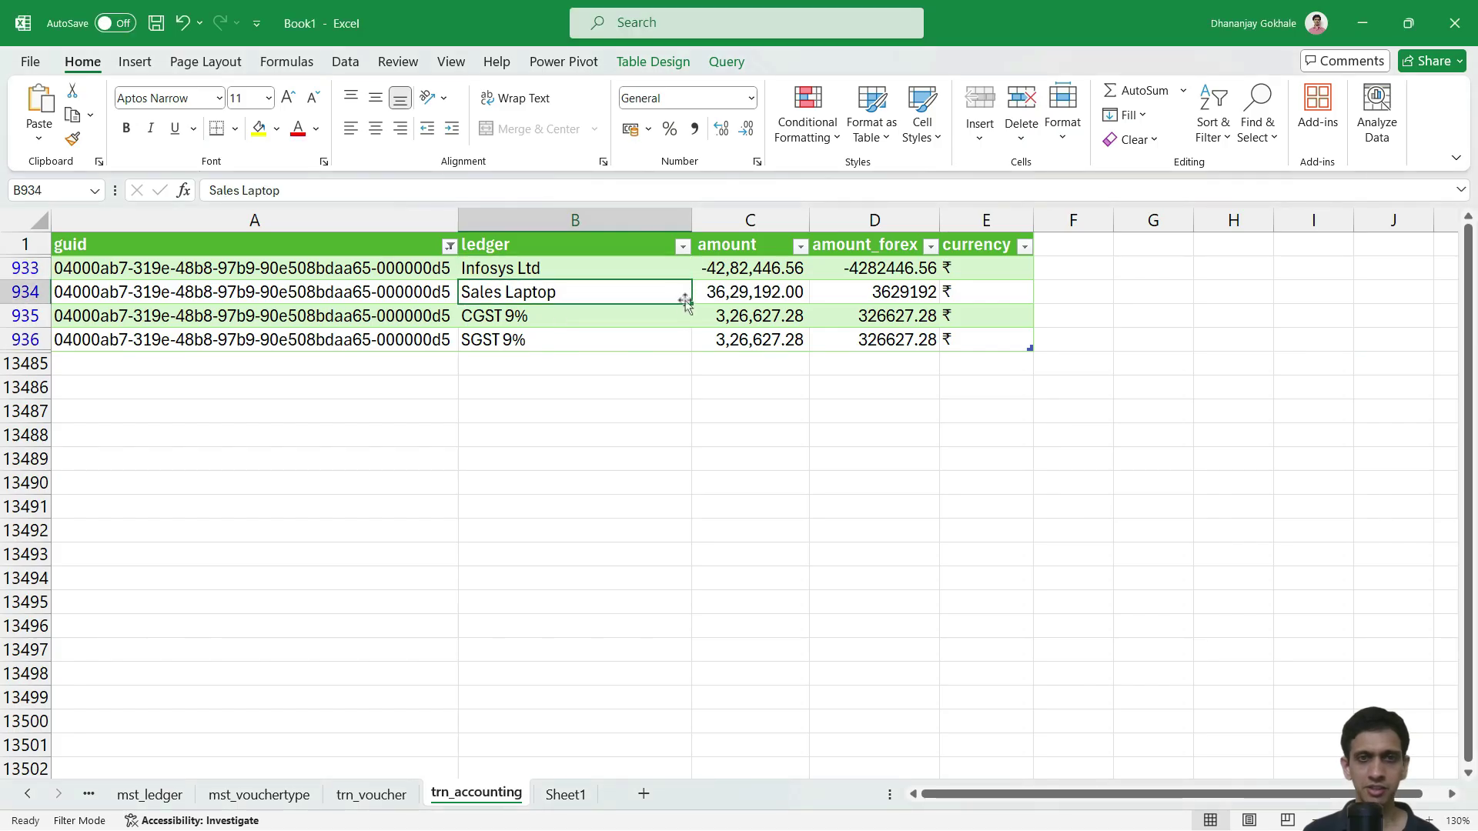
pyautogui.click(721, 293)
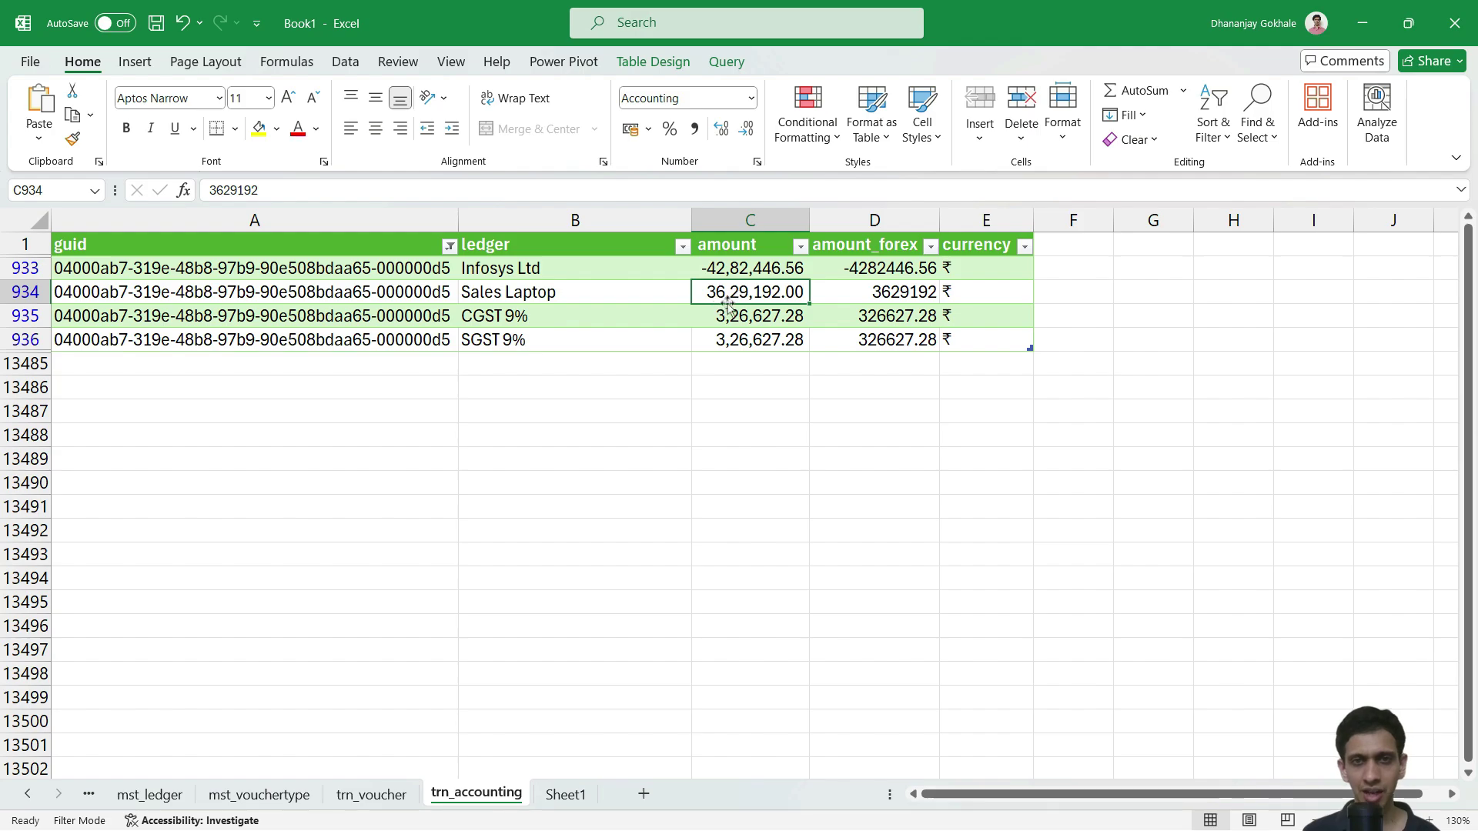
pyautogui.hotkey('alt', 'Tab')
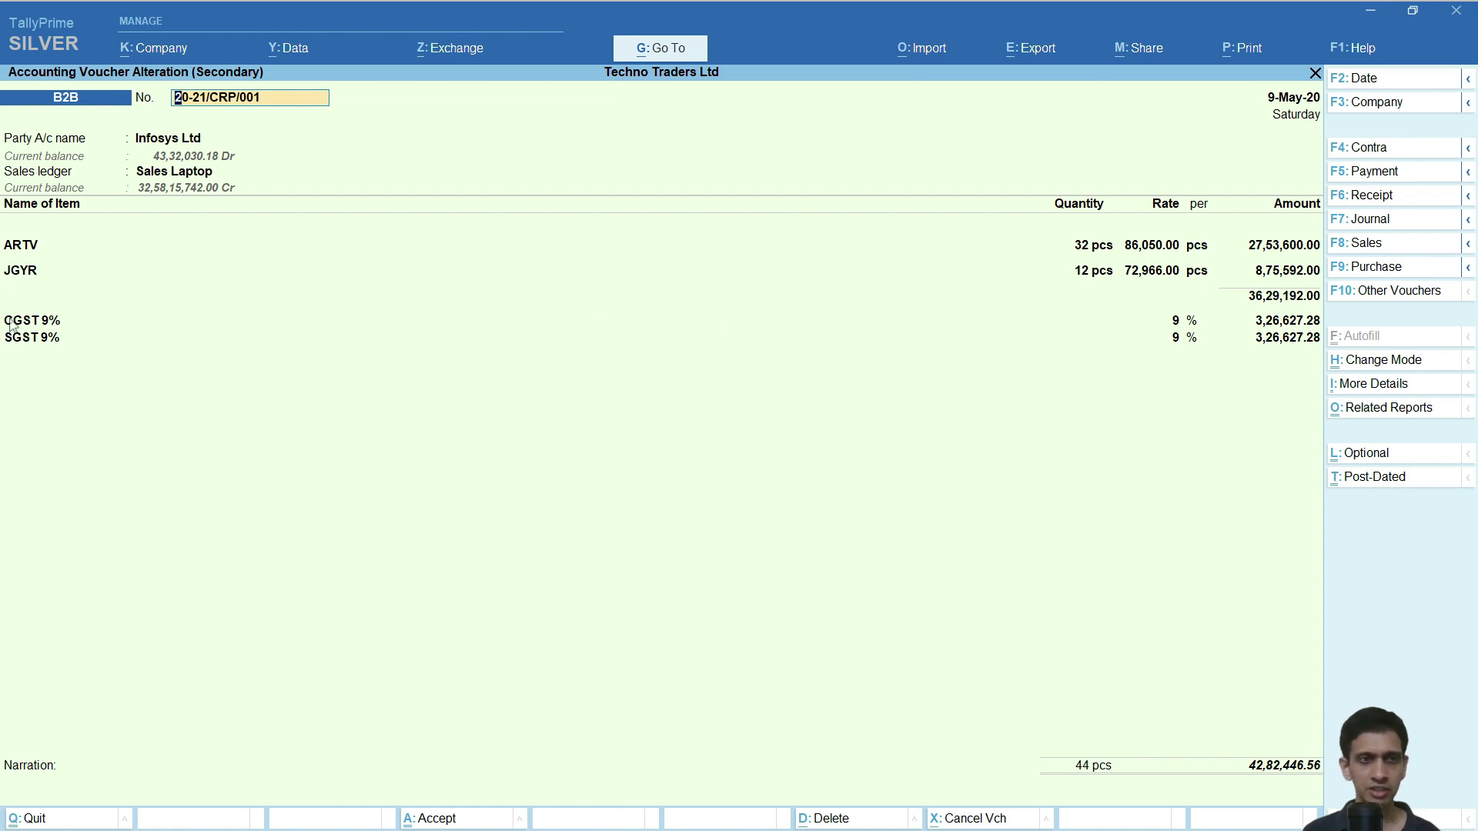
pyautogui.hotkey('alt', 'Tab')
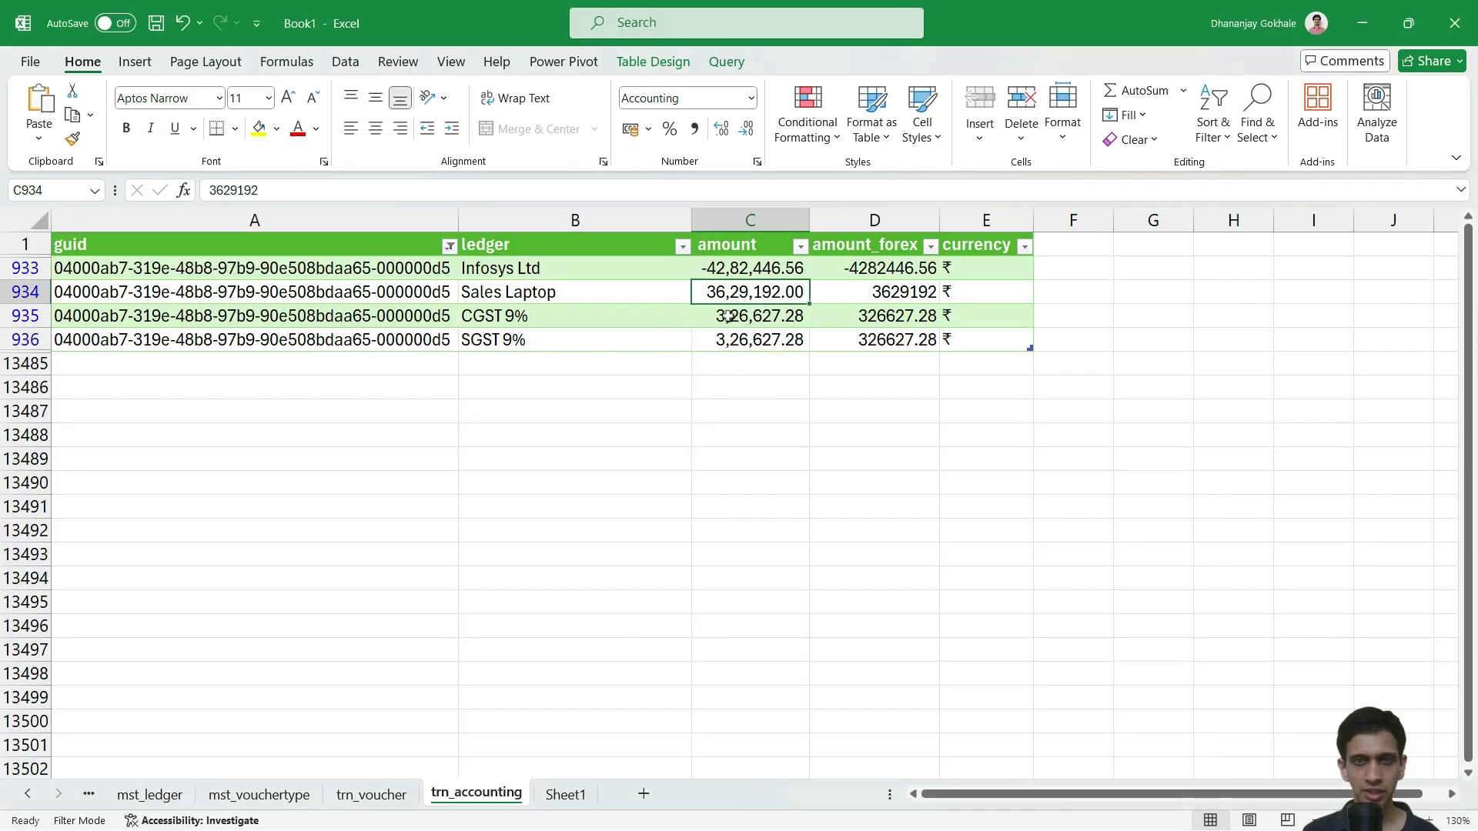
pyautogui.click(728, 316)
pyautogui.click(744, 339)
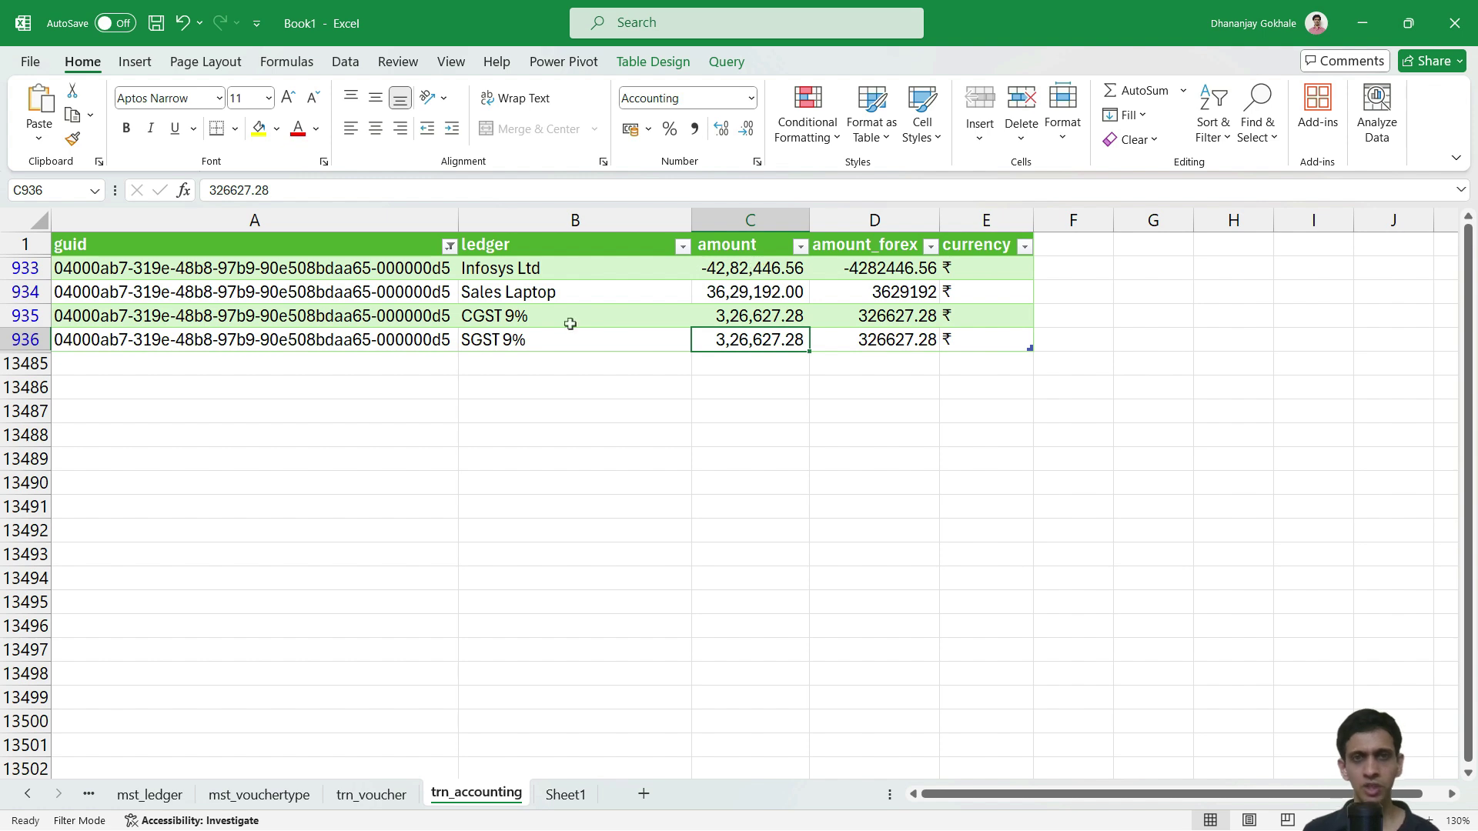
# Compare the Infosys Ltd amount with the sum of the Sales Laptop, CGST 9% and SGST 9% amounts.
pyautogui.moveTo(729, 286); pyautogui.dragTo(733, 317)
pyautogui.click(512, 296)
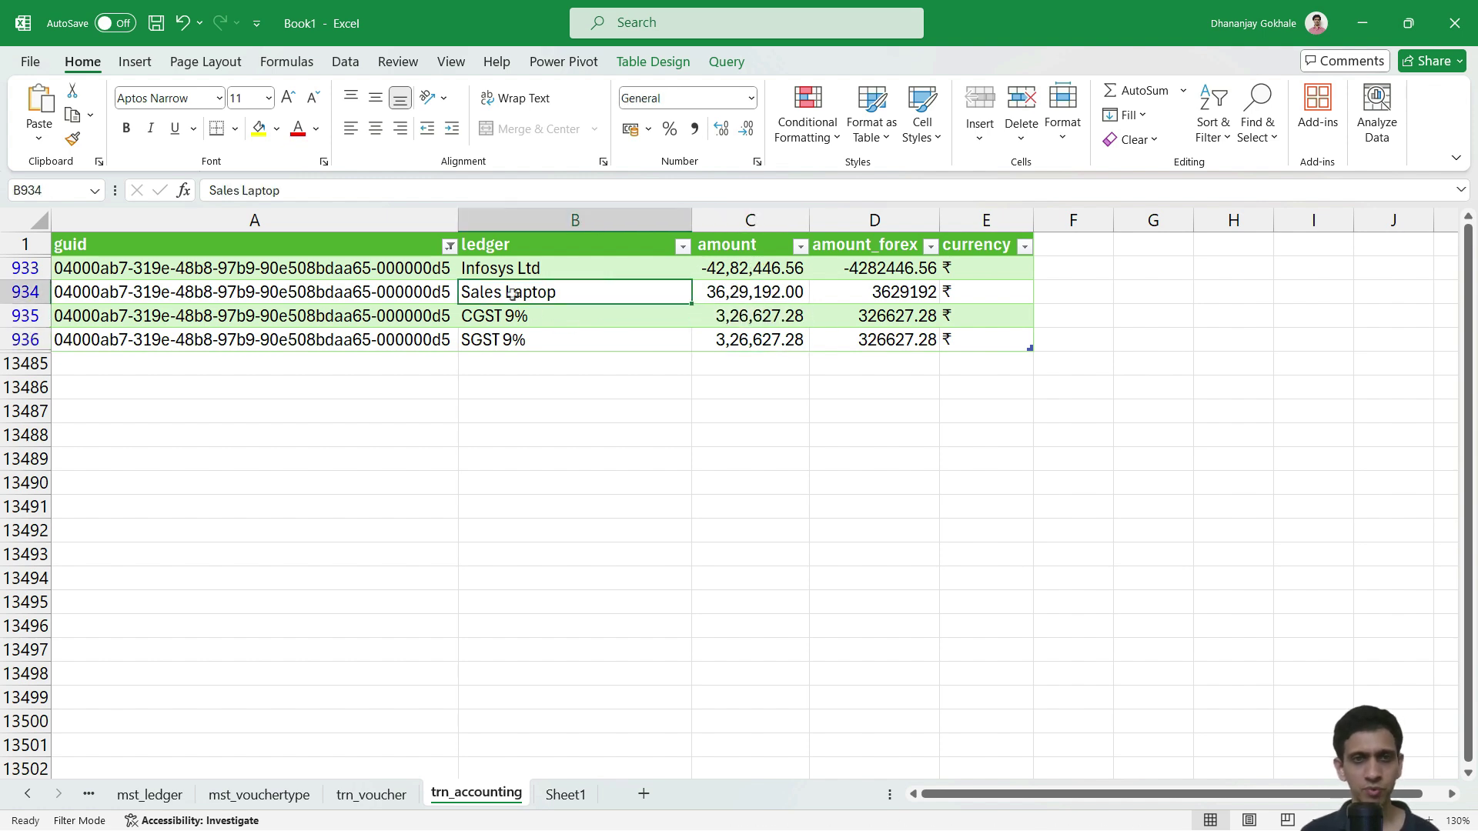
pyautogui.click(518, 271)
pyautogui.click(567, 292)
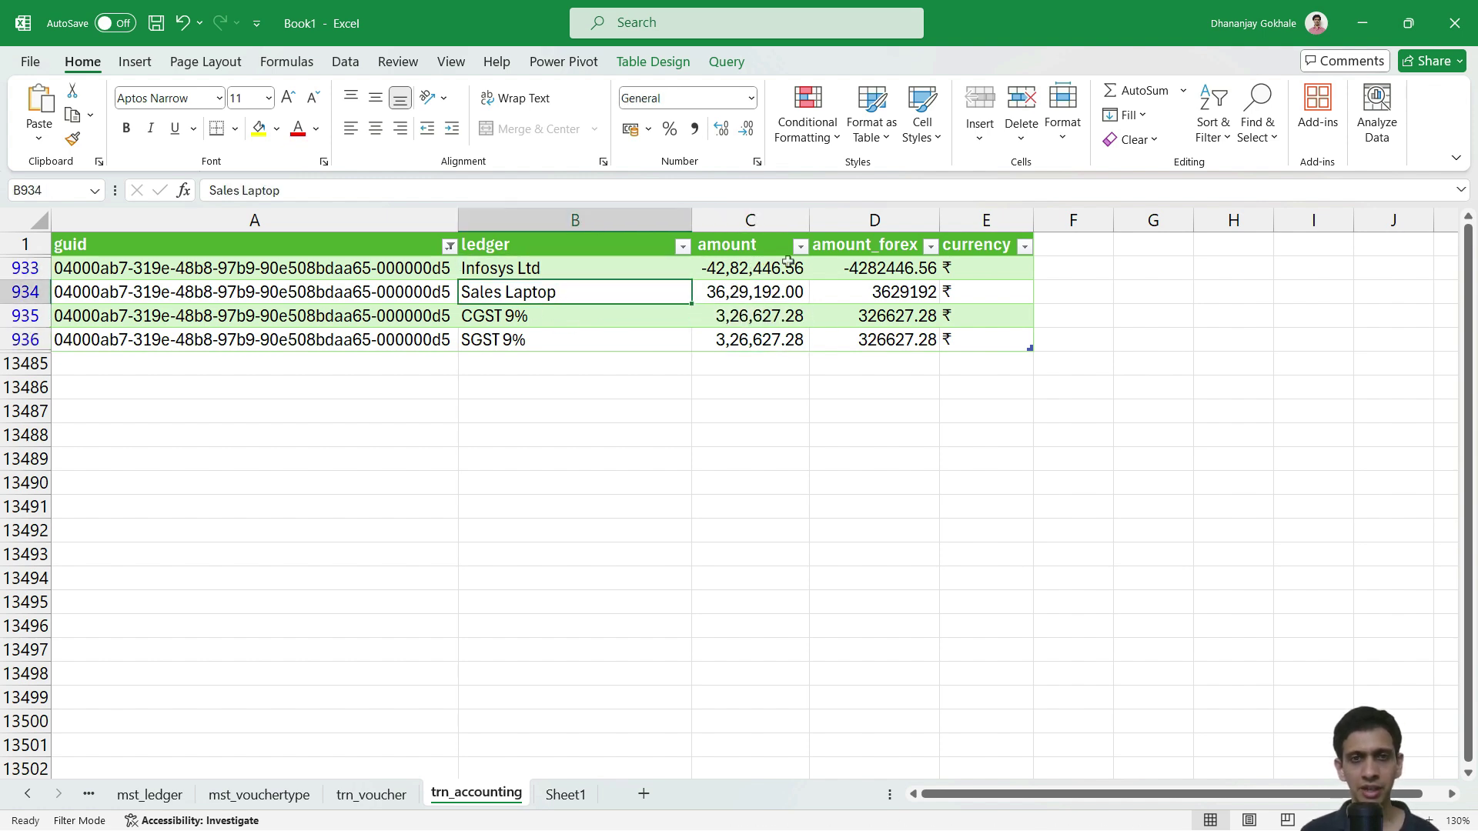
pyautogui.click(759, 271)
pyautogui.moveTo(739, 292); pyautogui.dragTo(741, 339)
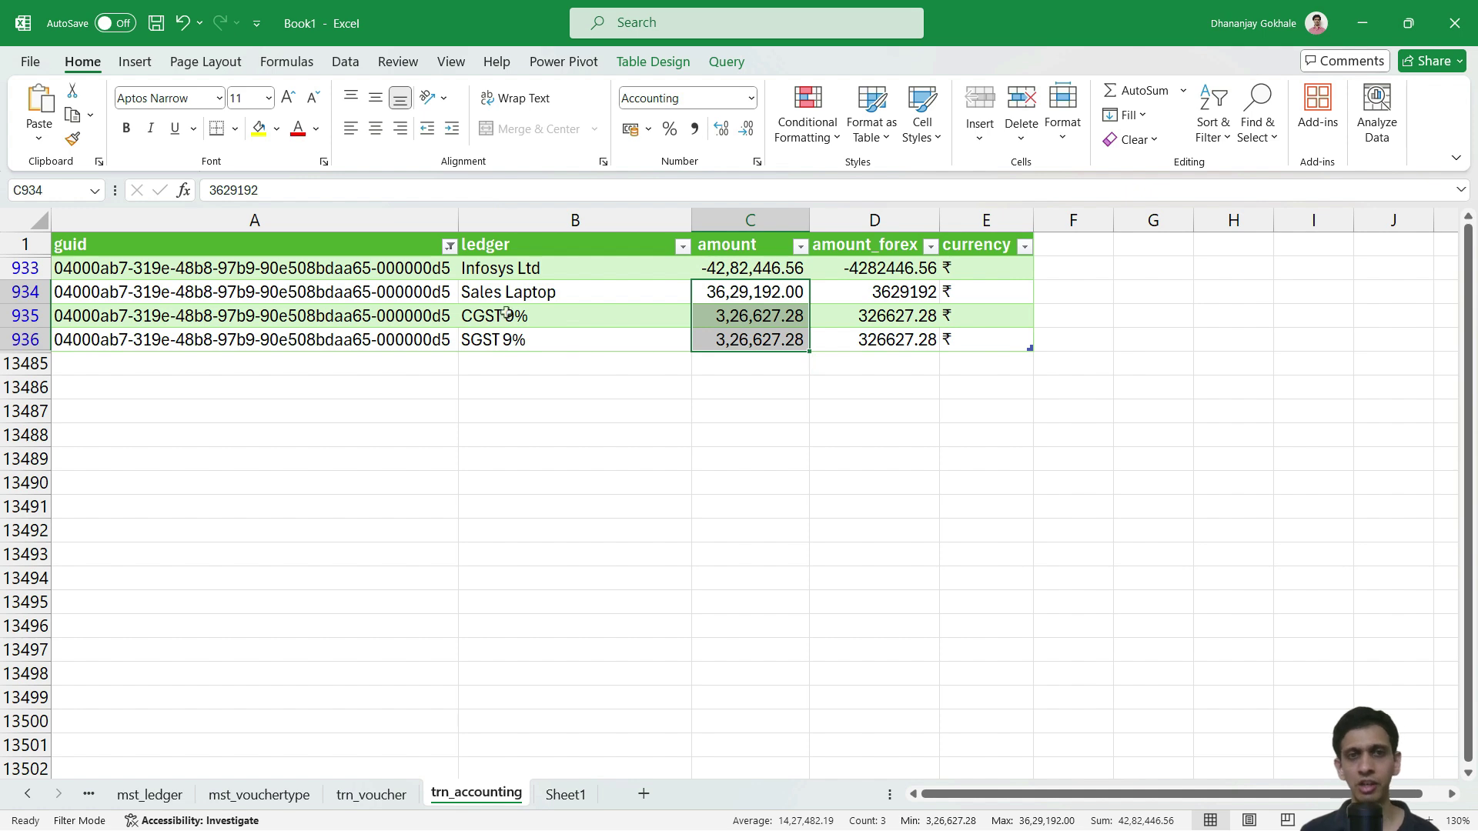
pyautogui.click(568, 296)
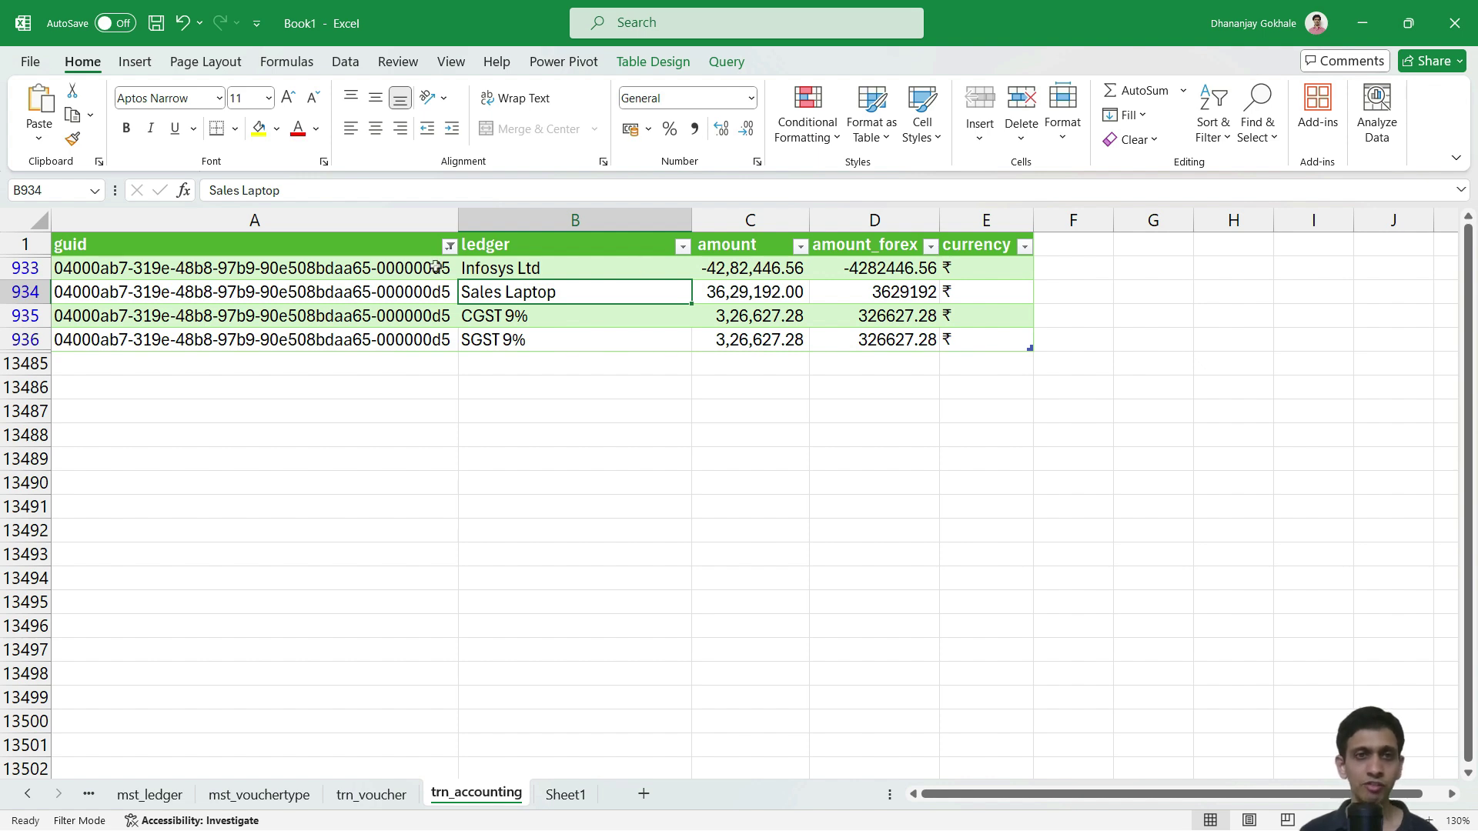
pyautogui.click(506, 268)
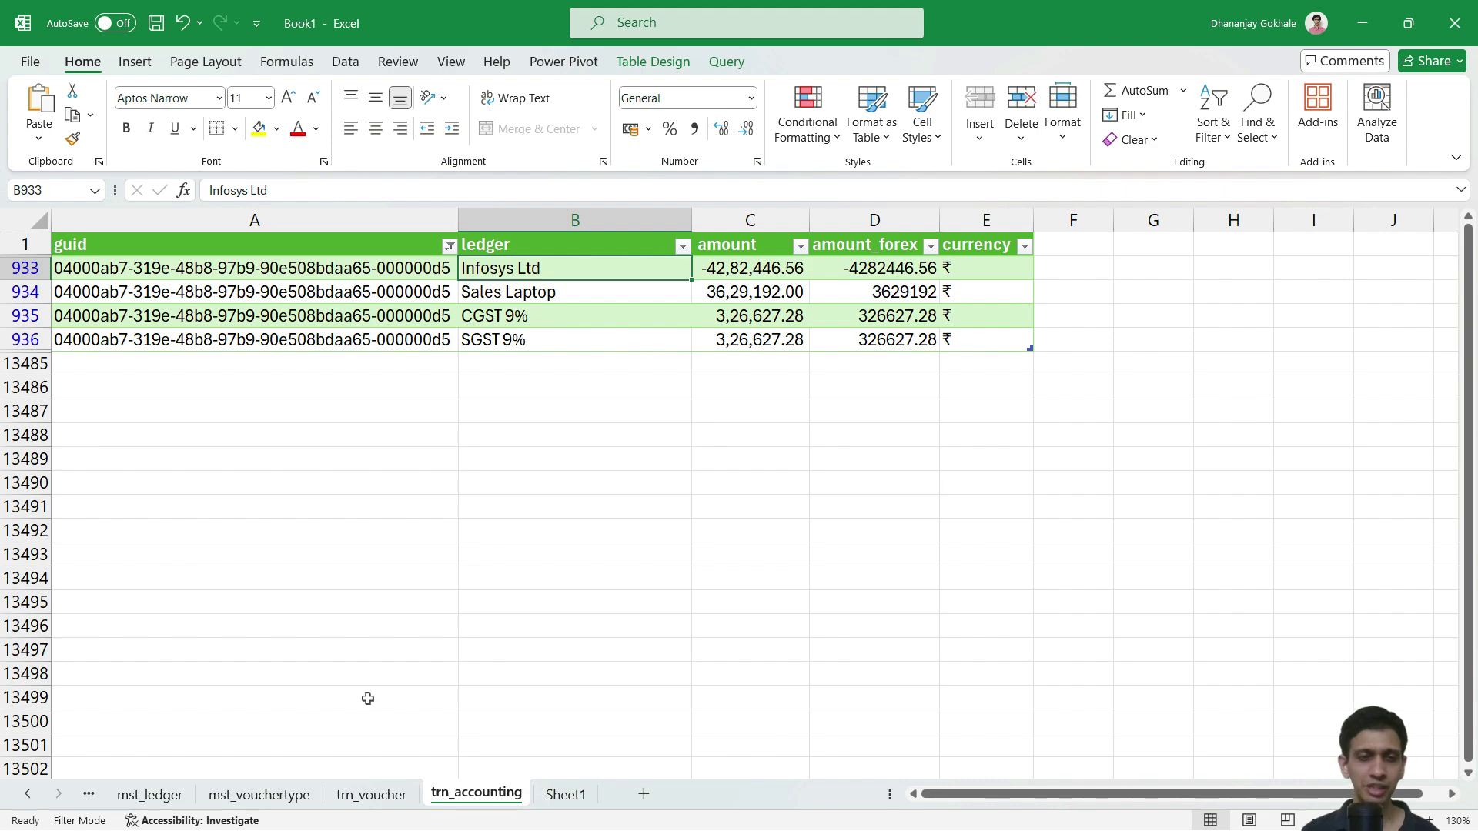
# Compare the B2B voucher record in trn_voucher with its Infosys Ltd and Sales Laptop ledger rows in trn_accounting.
pyautogui.click(388, 792)
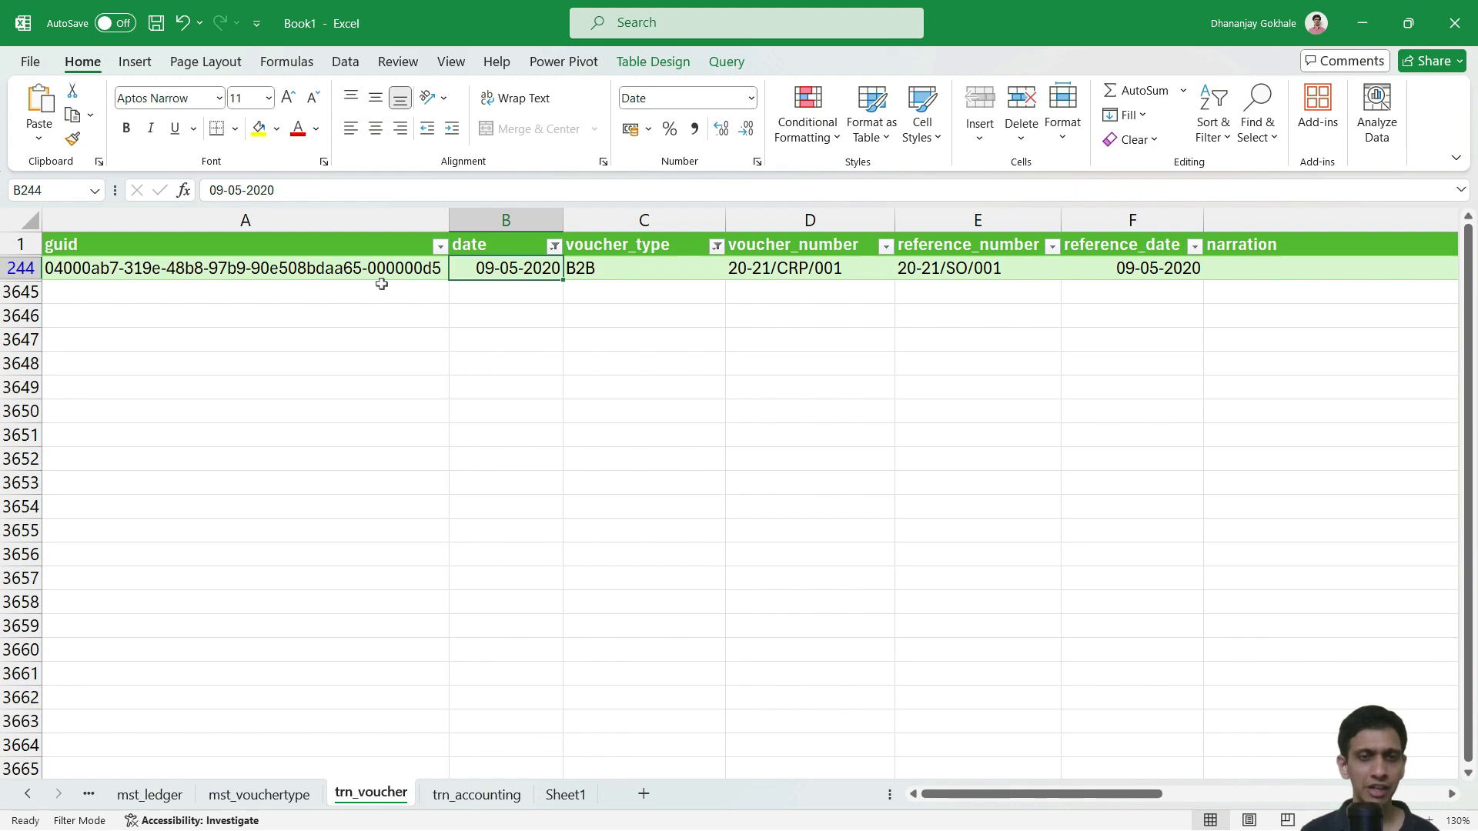
pyautogui.click(477, 795)
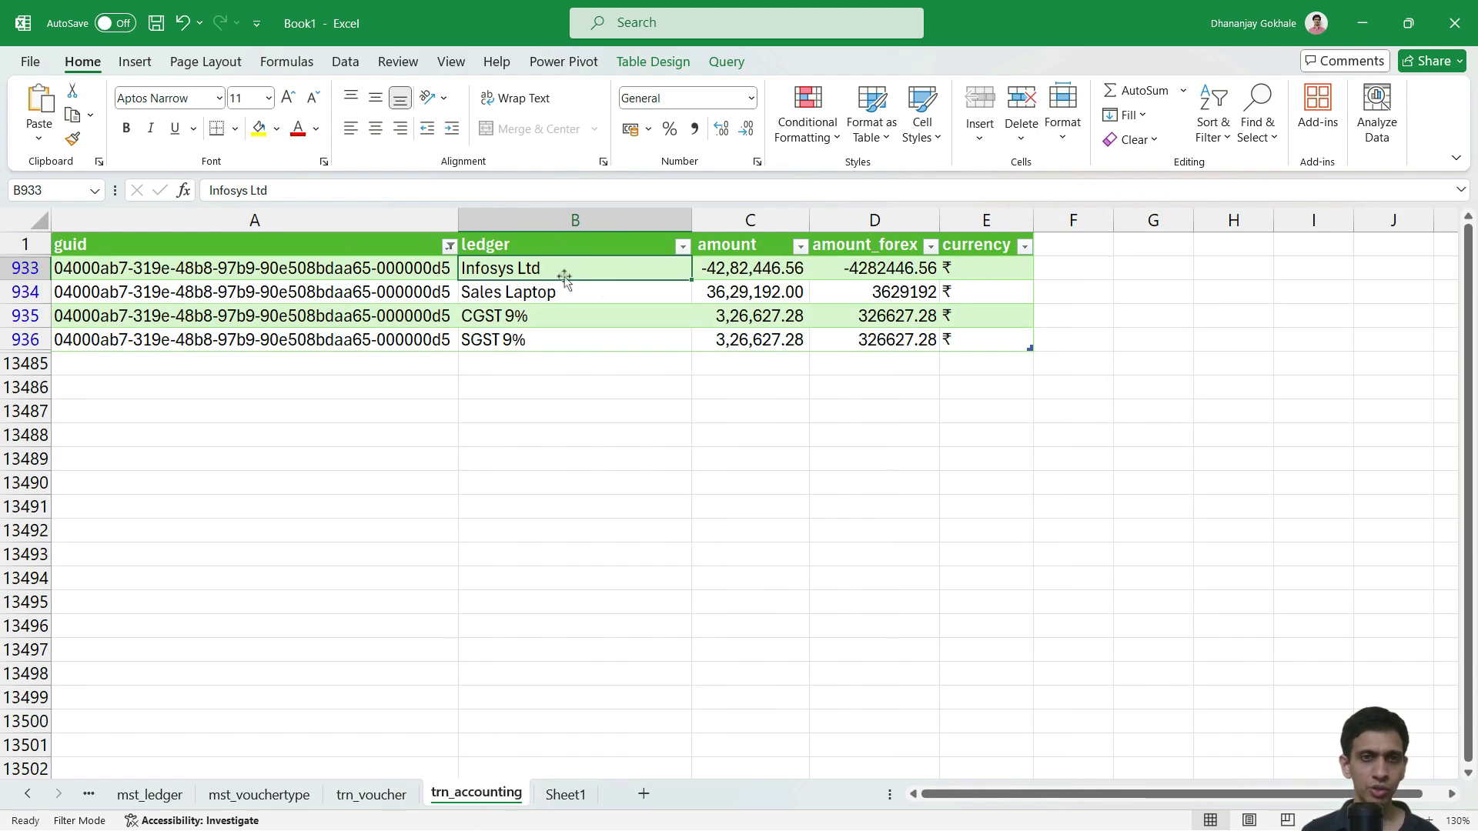
pyautogui.click(519, 295)
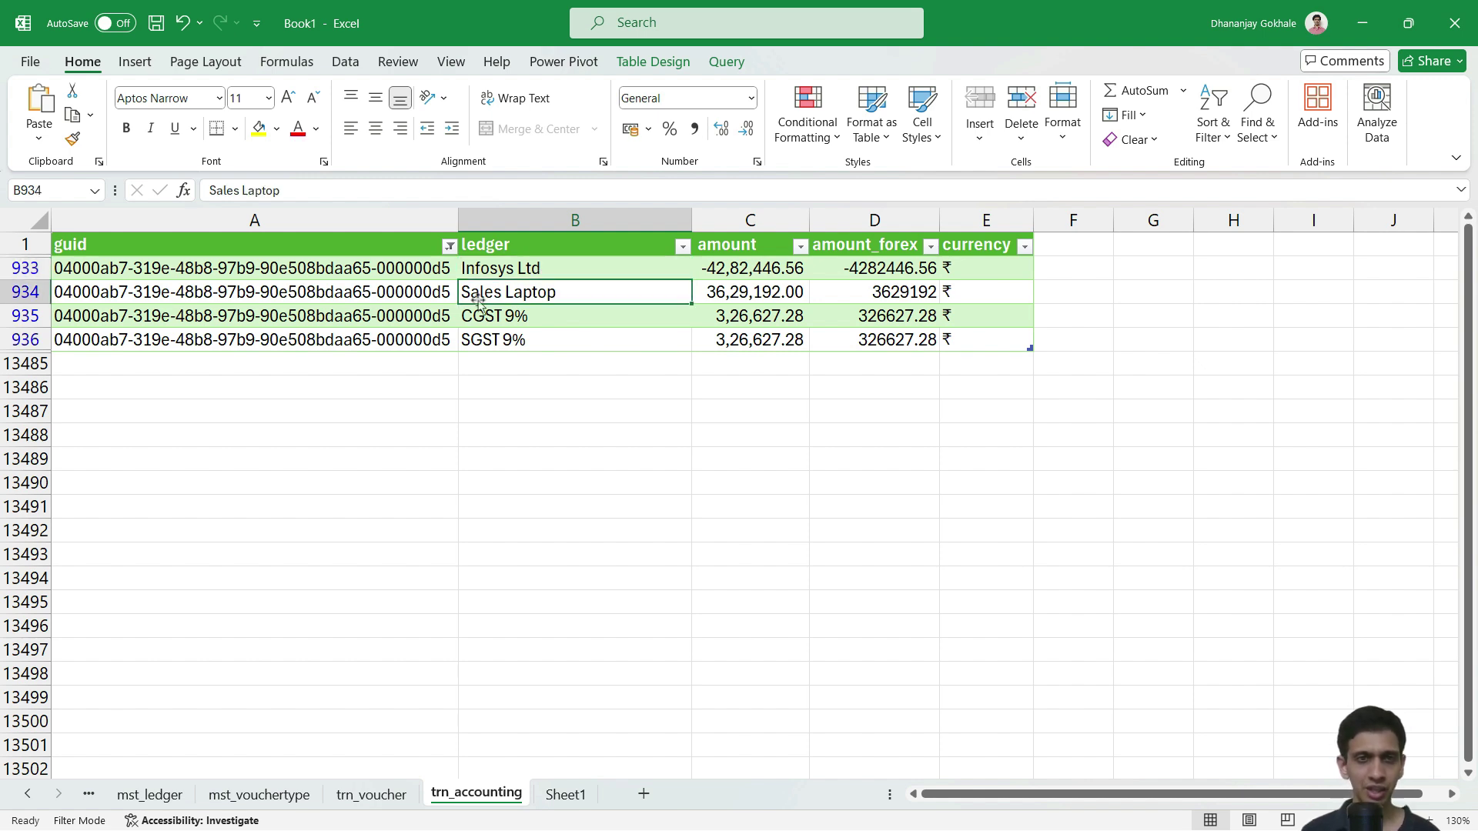
pyautogui.click(544, 260)
pyautogui.click(538, 294)
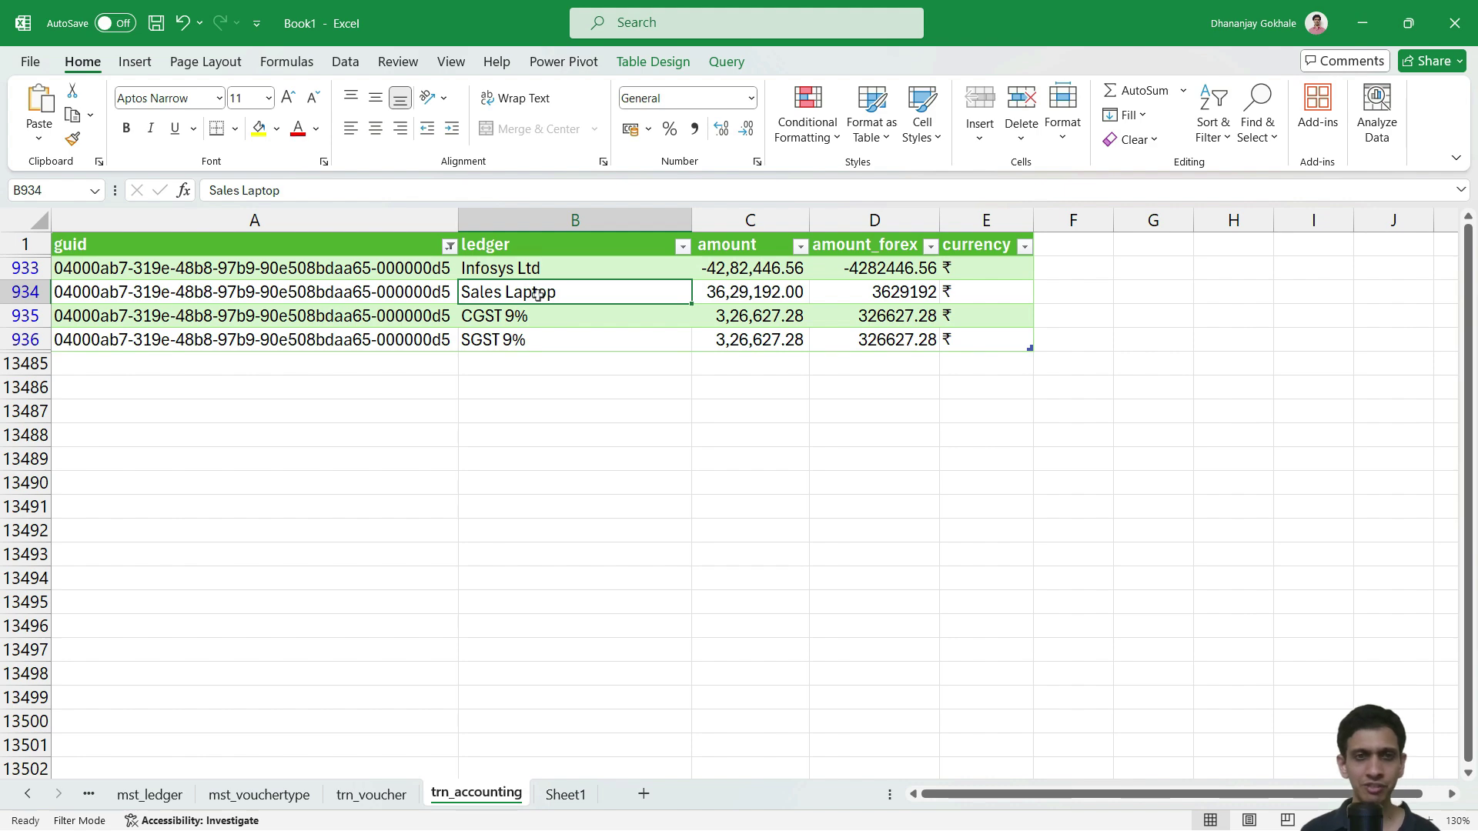
pyautogui.click(383, 797)
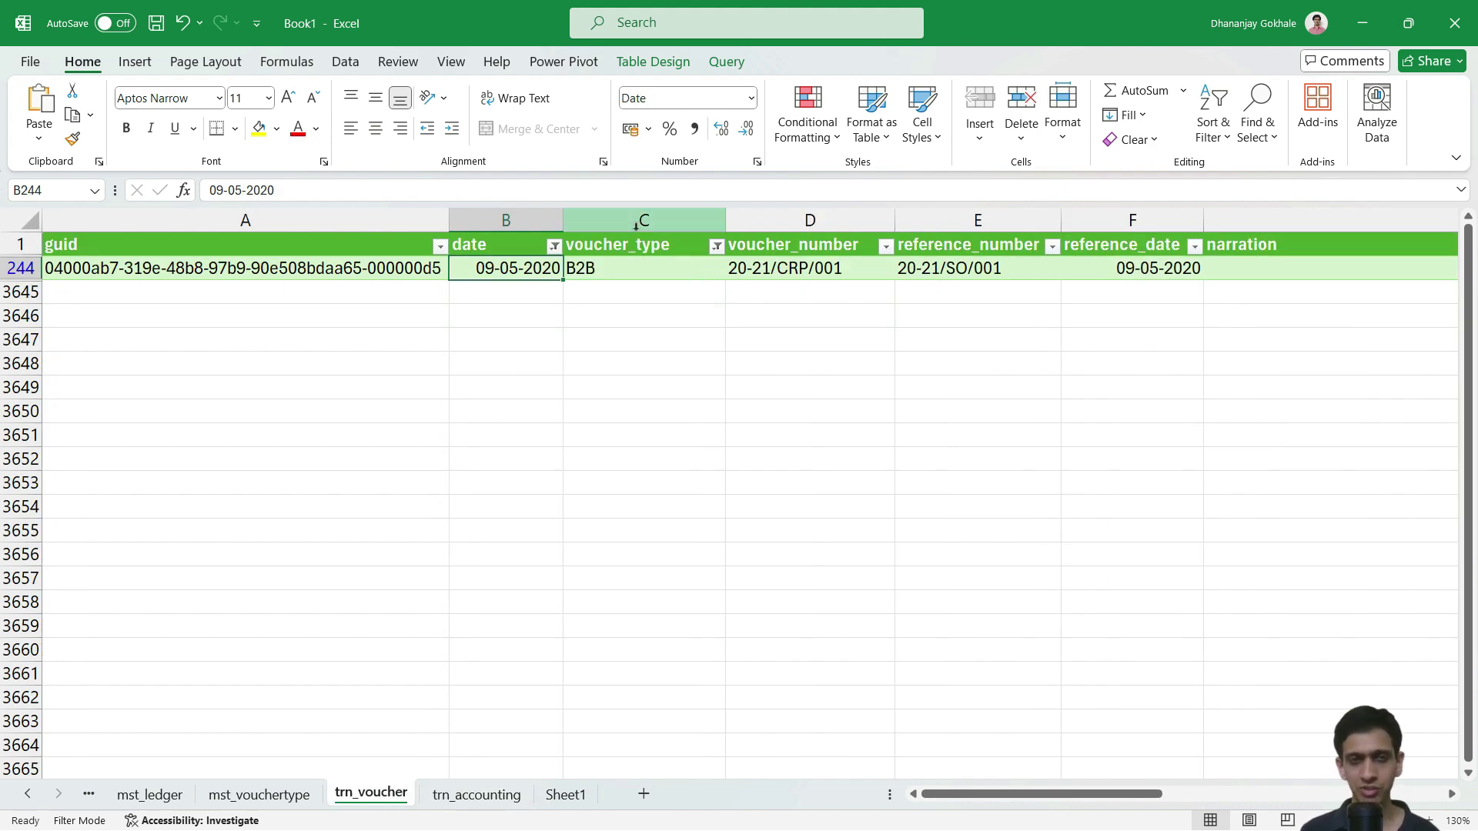
pyautogui.click(475, 797)
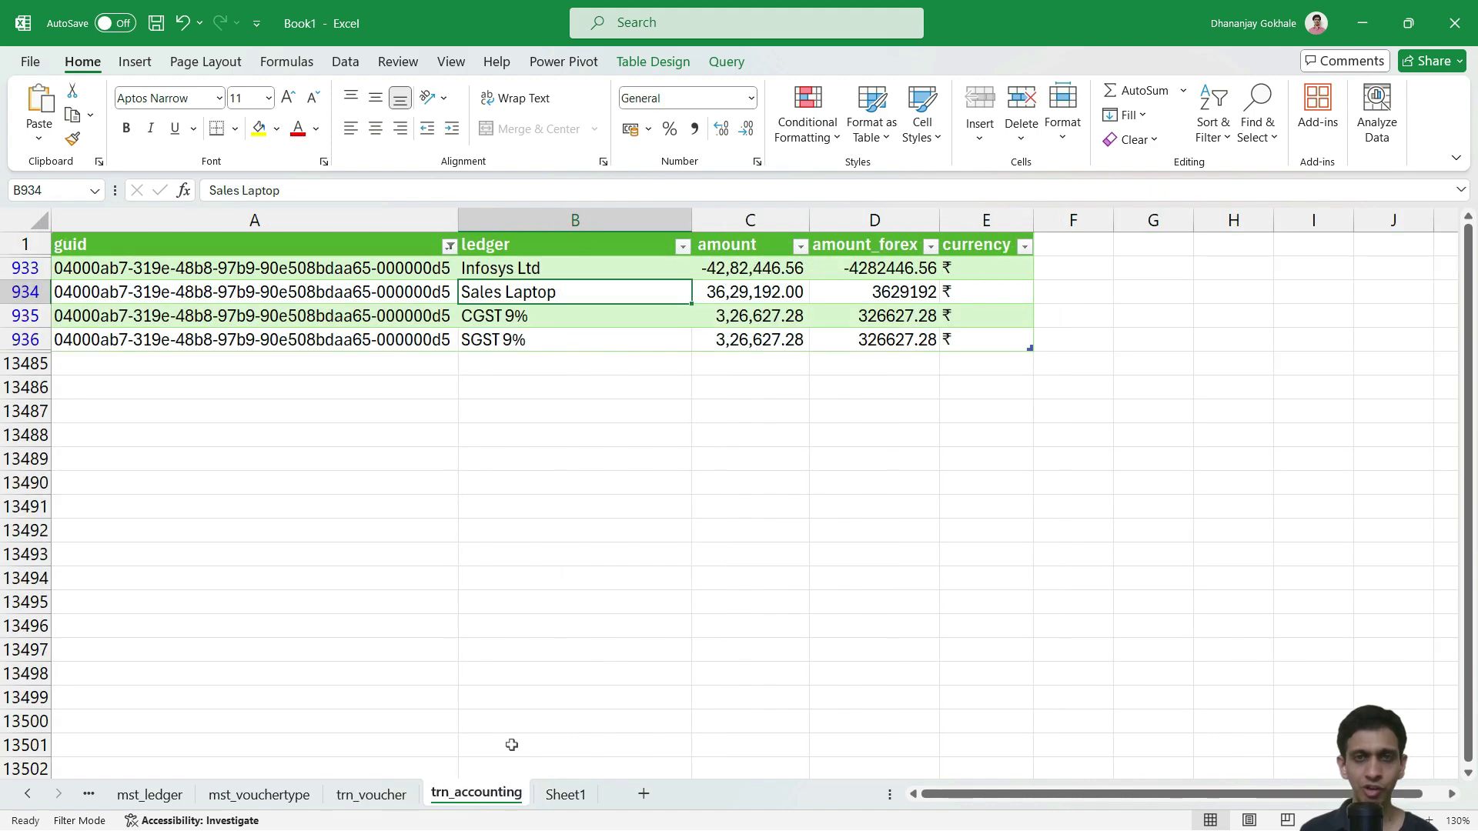
pyautogui.click(738, 266)
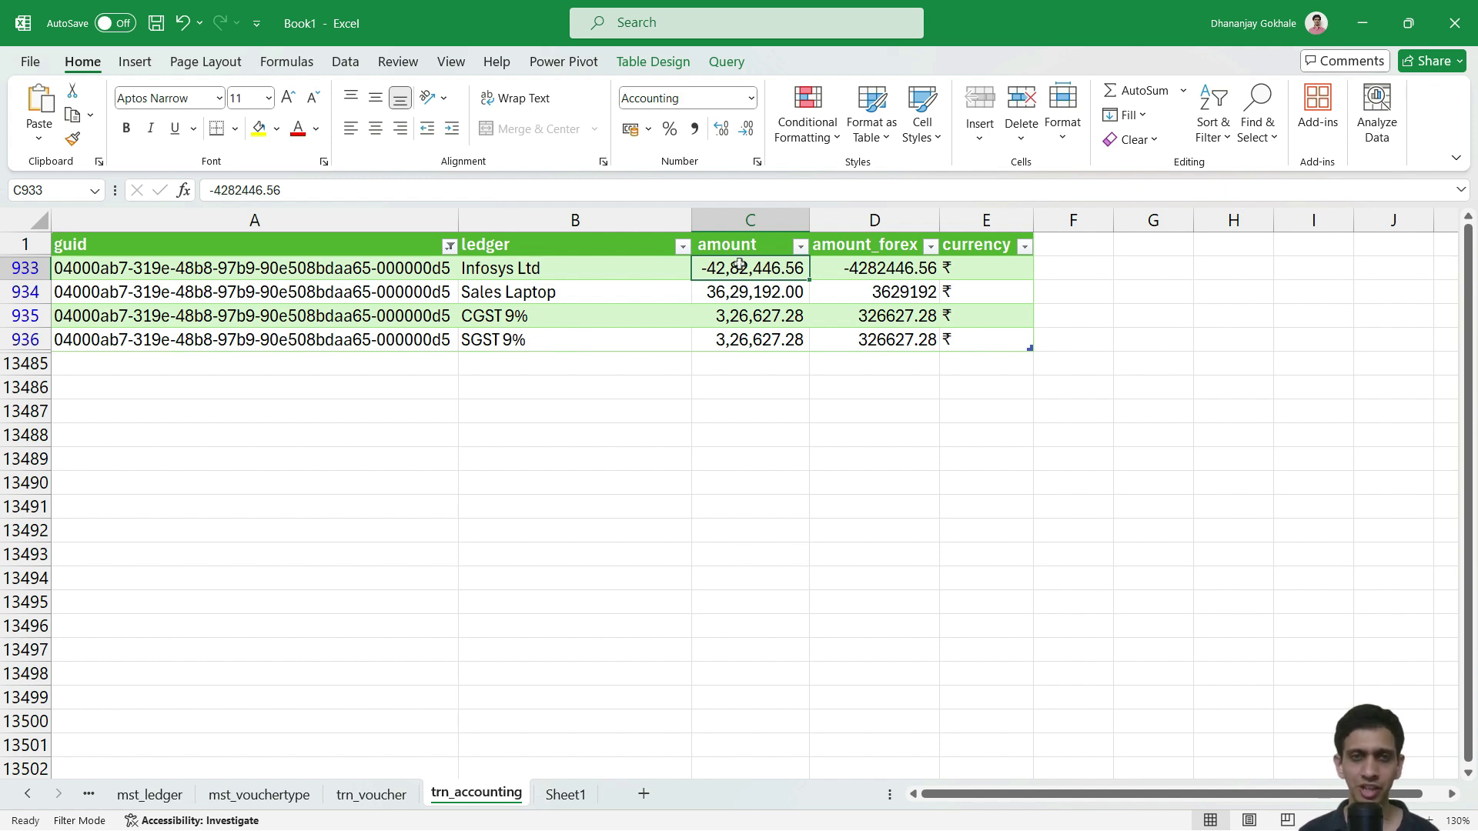
pyautogui.click(389, 796)
pyautogui.click(494, 796)
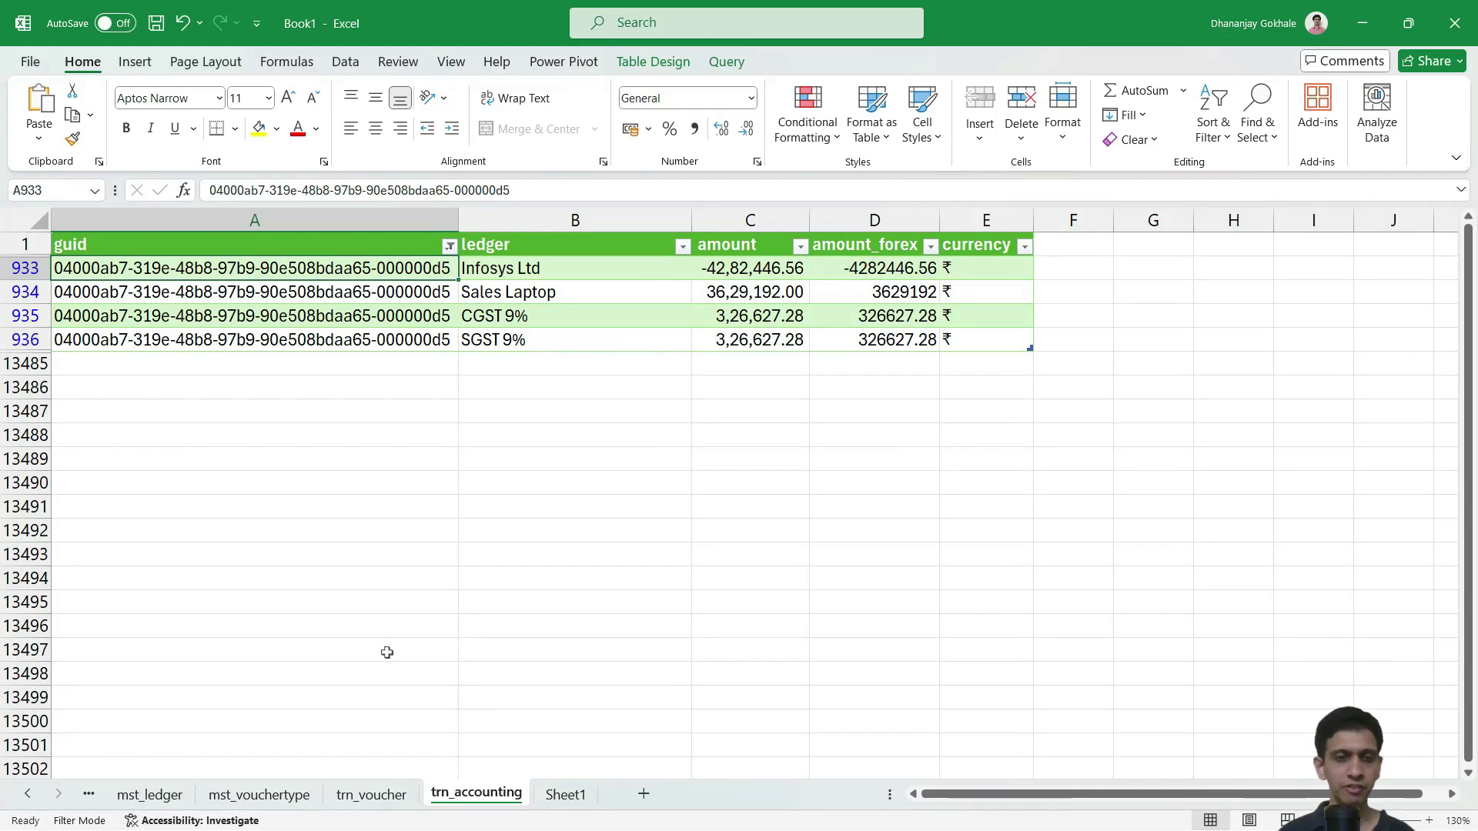
pyautogui.click(367, 796)
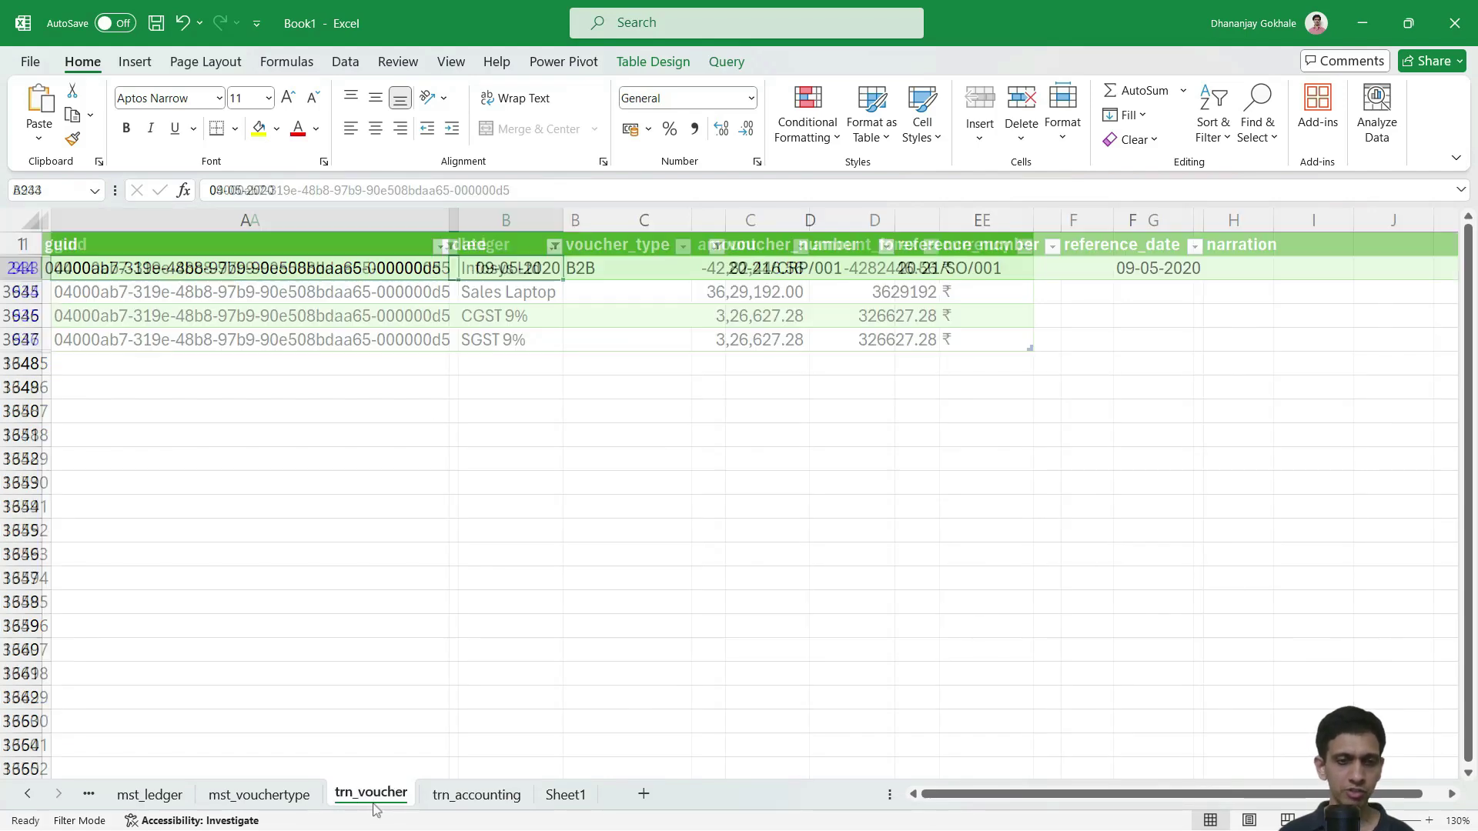
pyautogui.click(485, 795)
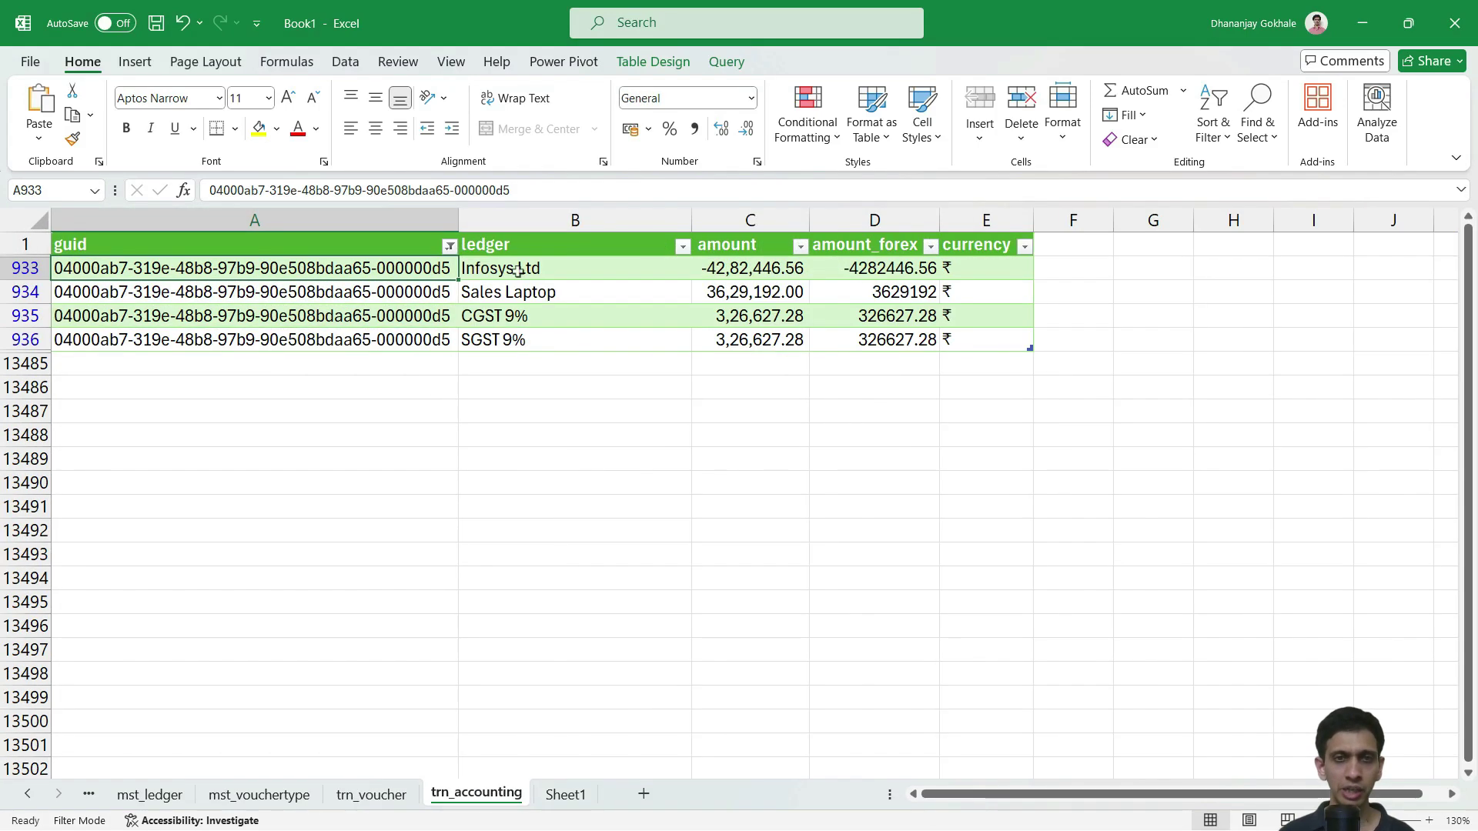
# Clear the guid filter in trn_accounting and the date and voucher_type filters in trn_voucher.
pyautogui.click(448, 245)
pyautogui.click(350, 385)
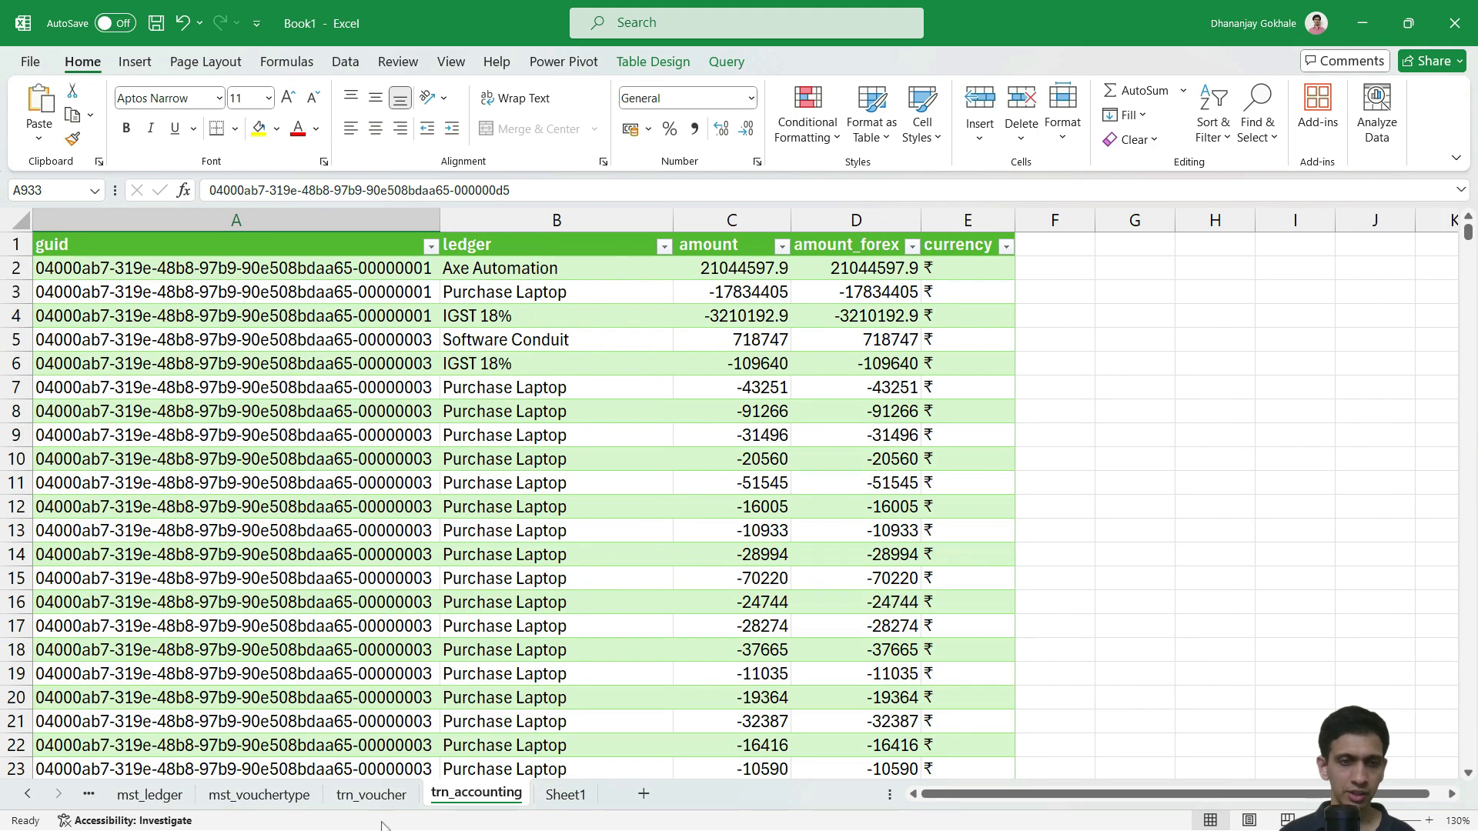
pyautogui.click(371, 794)
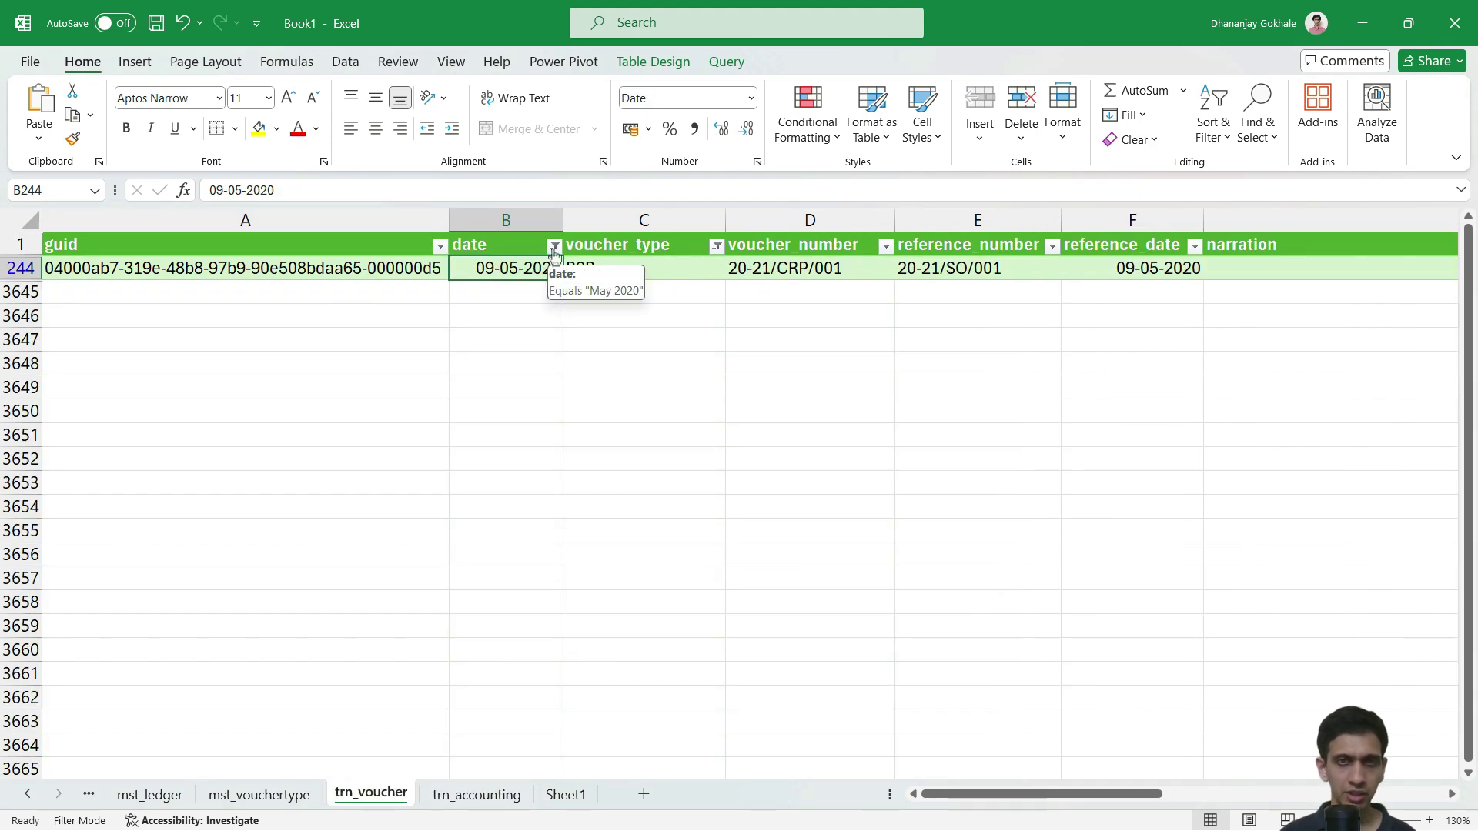
pyautogui.click(526, 246)
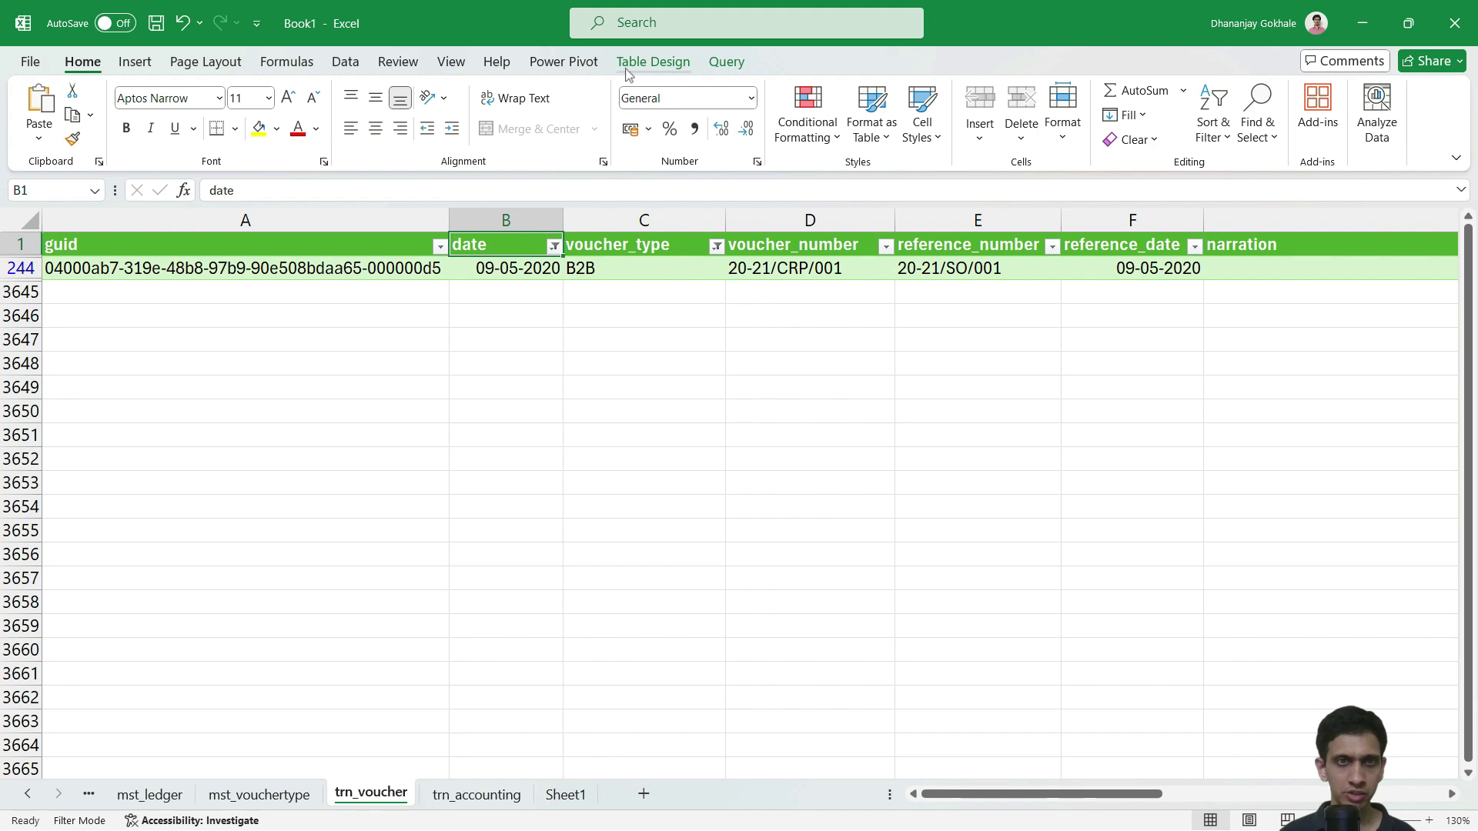
pyautogui.click(353, 66)
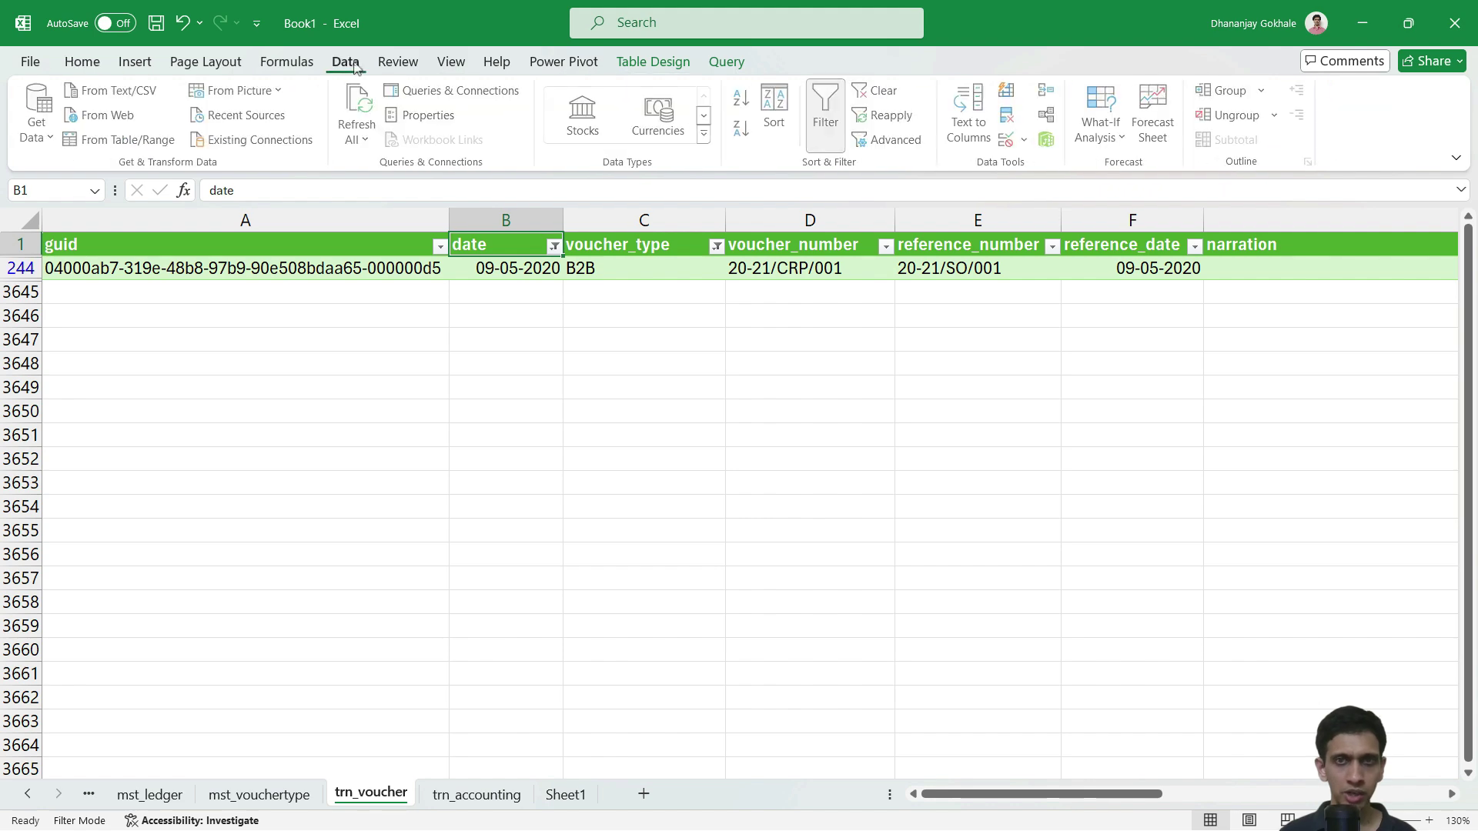
pyautogui.click(885, 94)
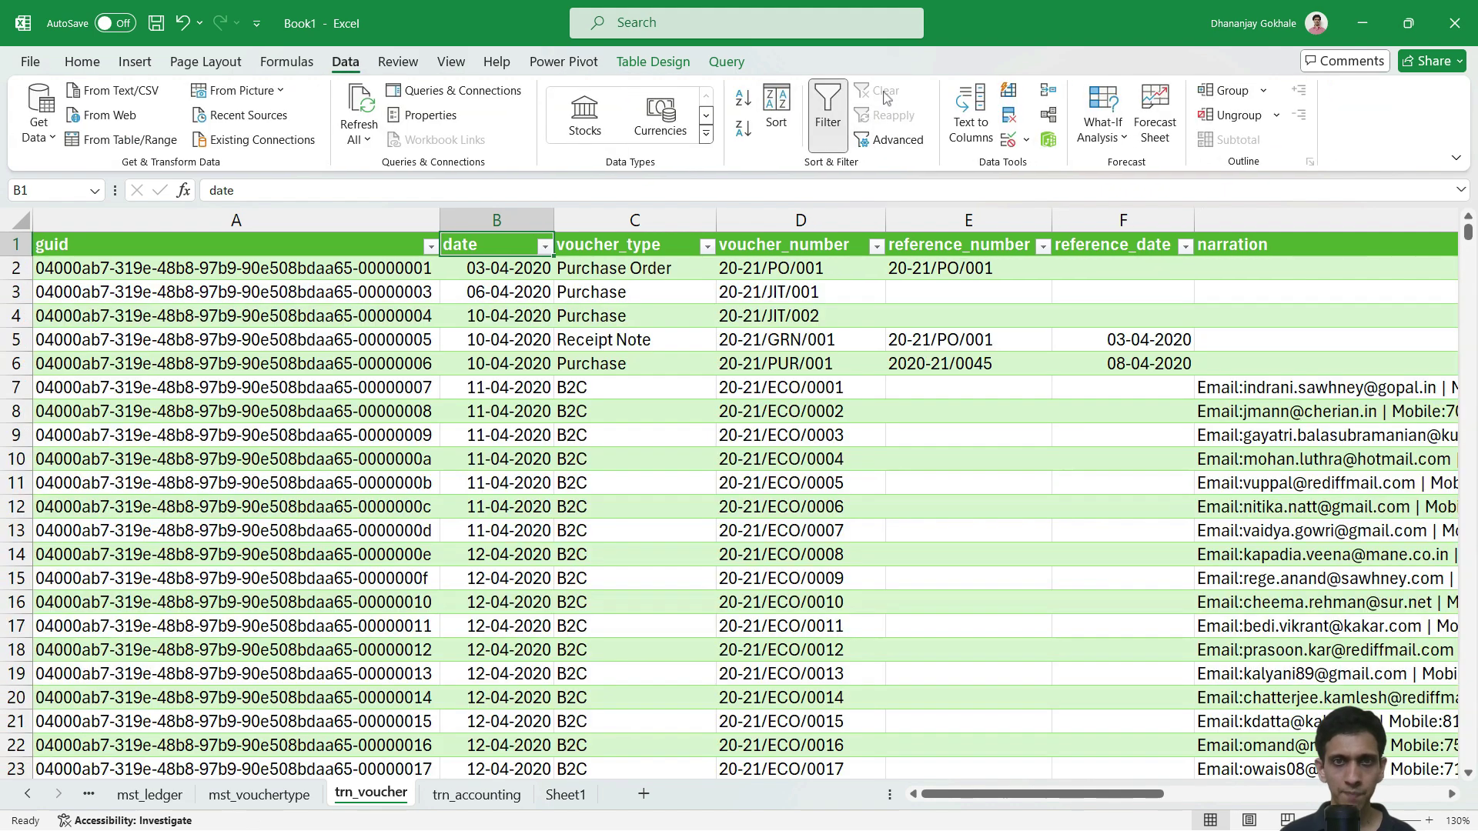
# Compare the columns of trn_accounting with the date, voucher_type and voucher_number columns of trn_voucher.
pyautogui.click(477, 796)
pyautogui.click(730, 272)
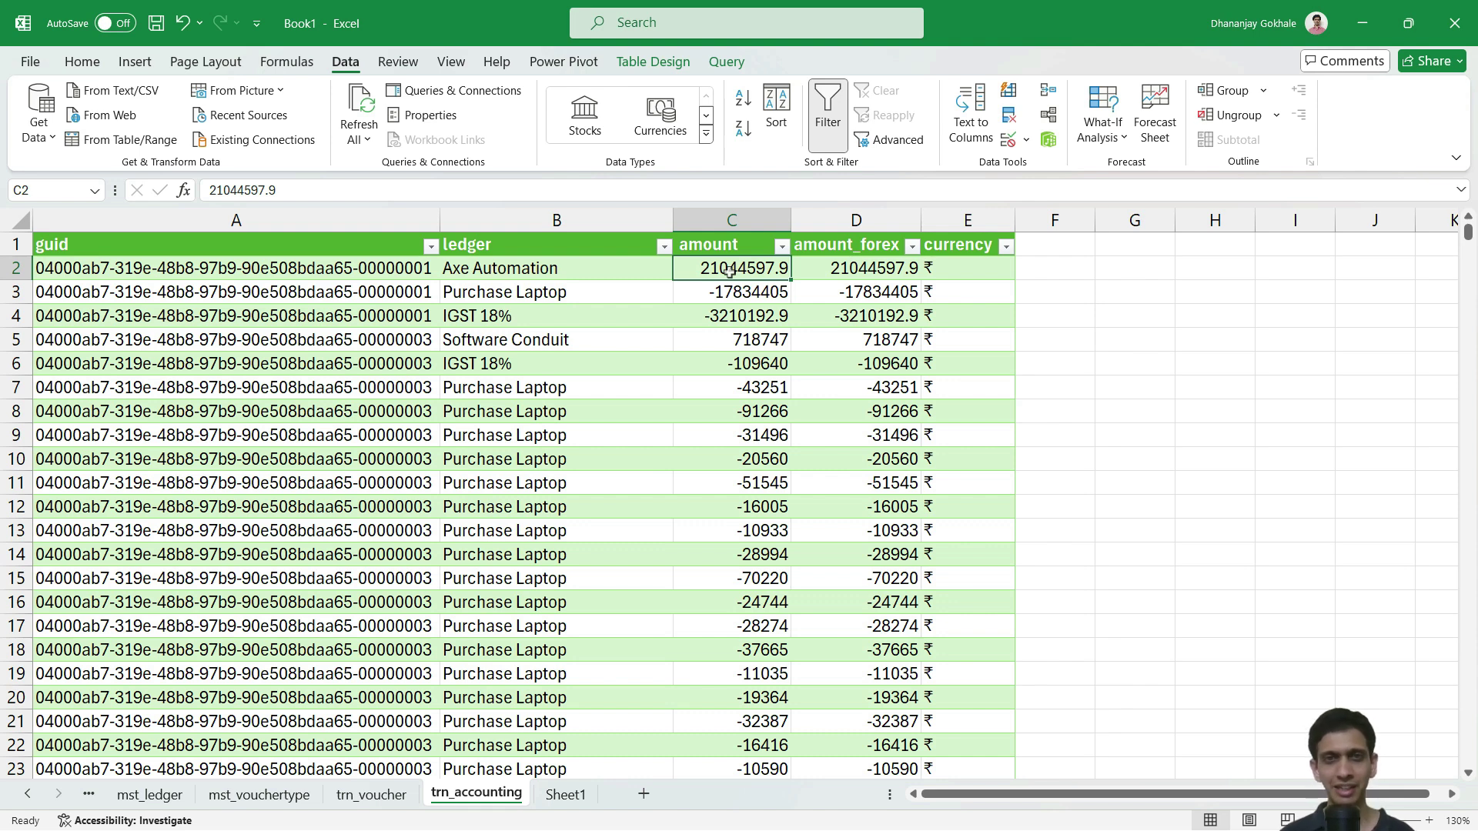
pyautogui.press('Up')
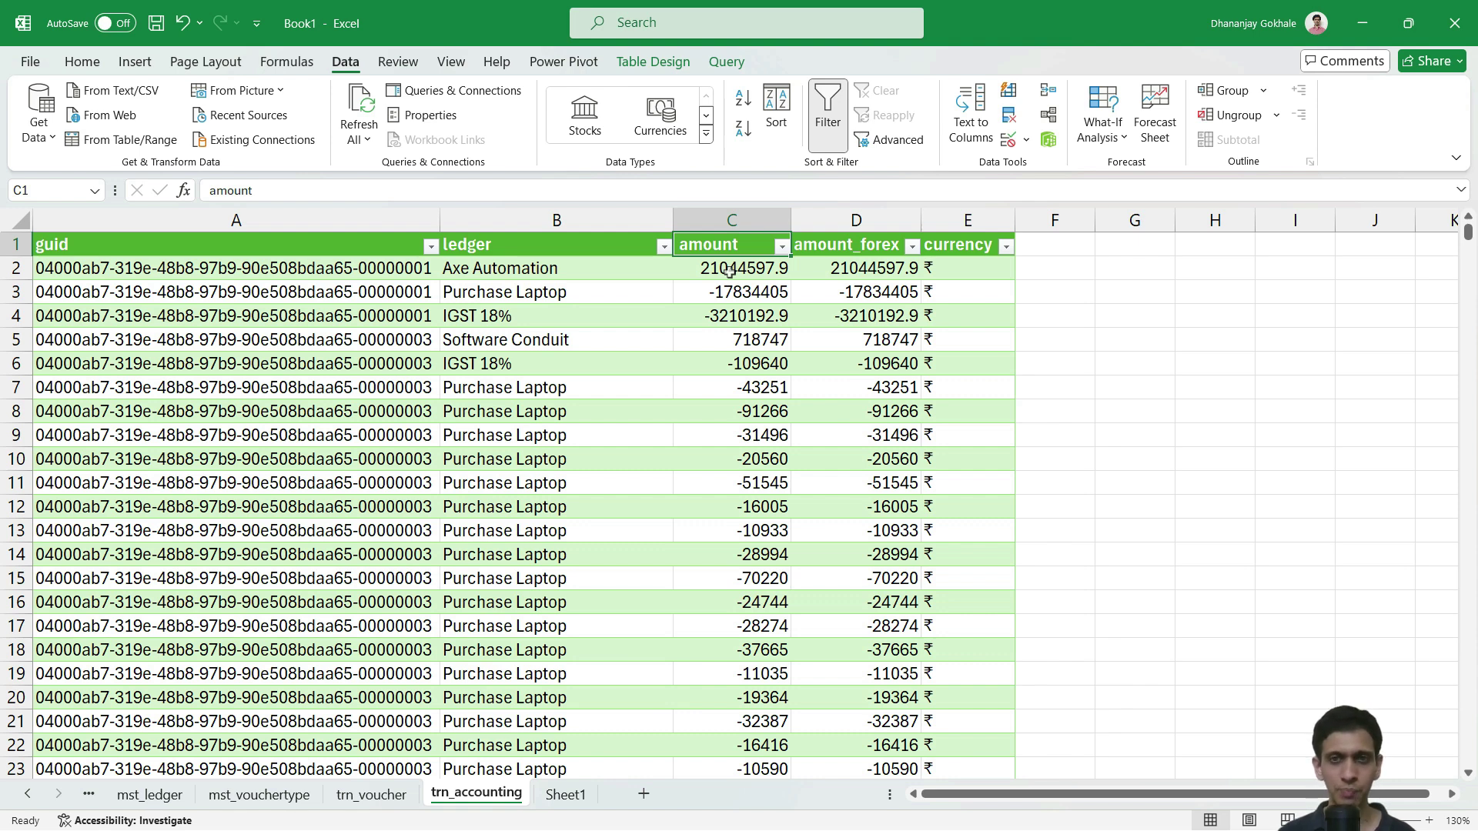
pyautogui.press('Right')
pyautogui.press('Right')
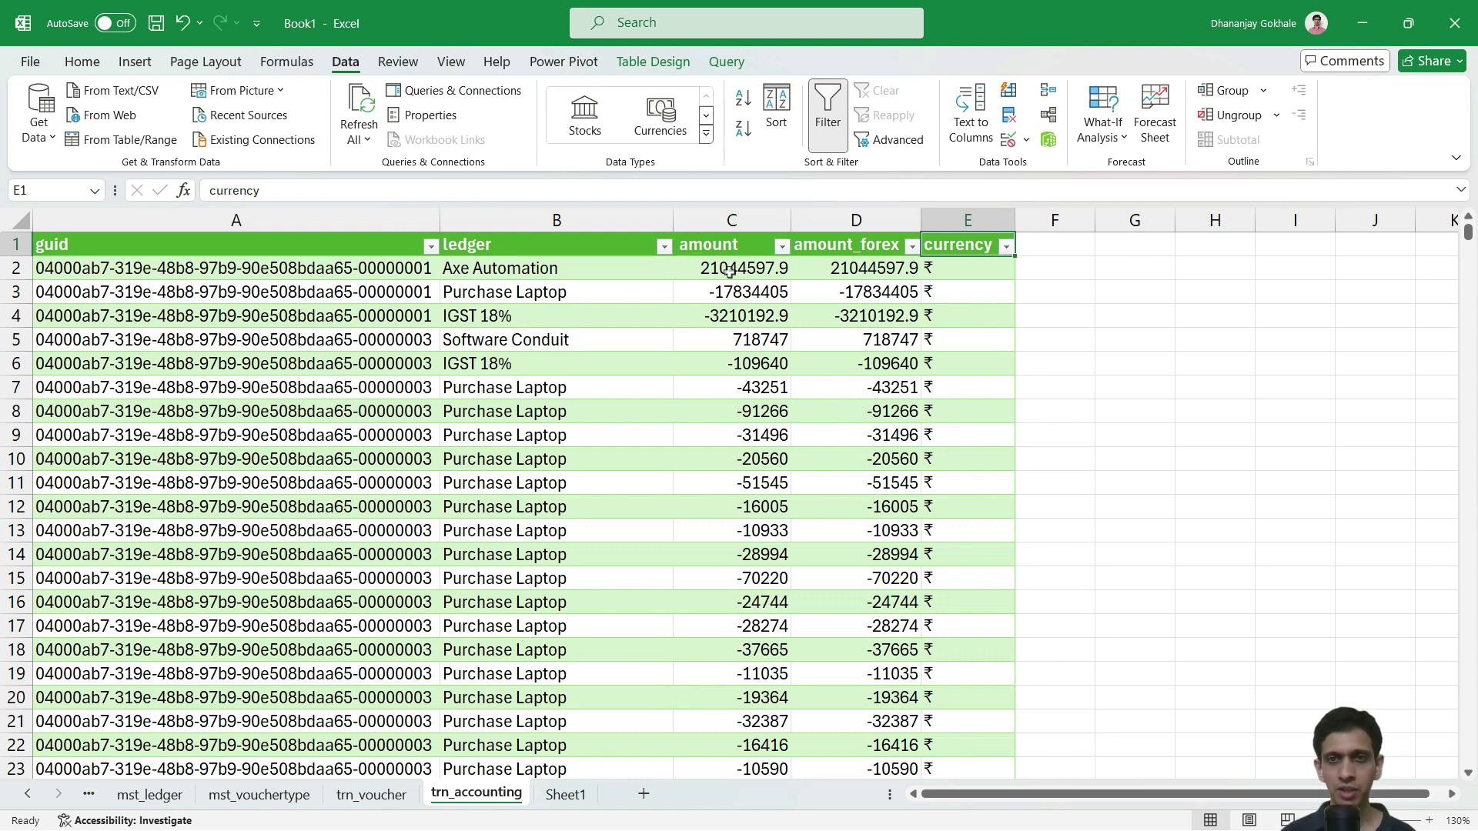
pyautogui.press('Right')
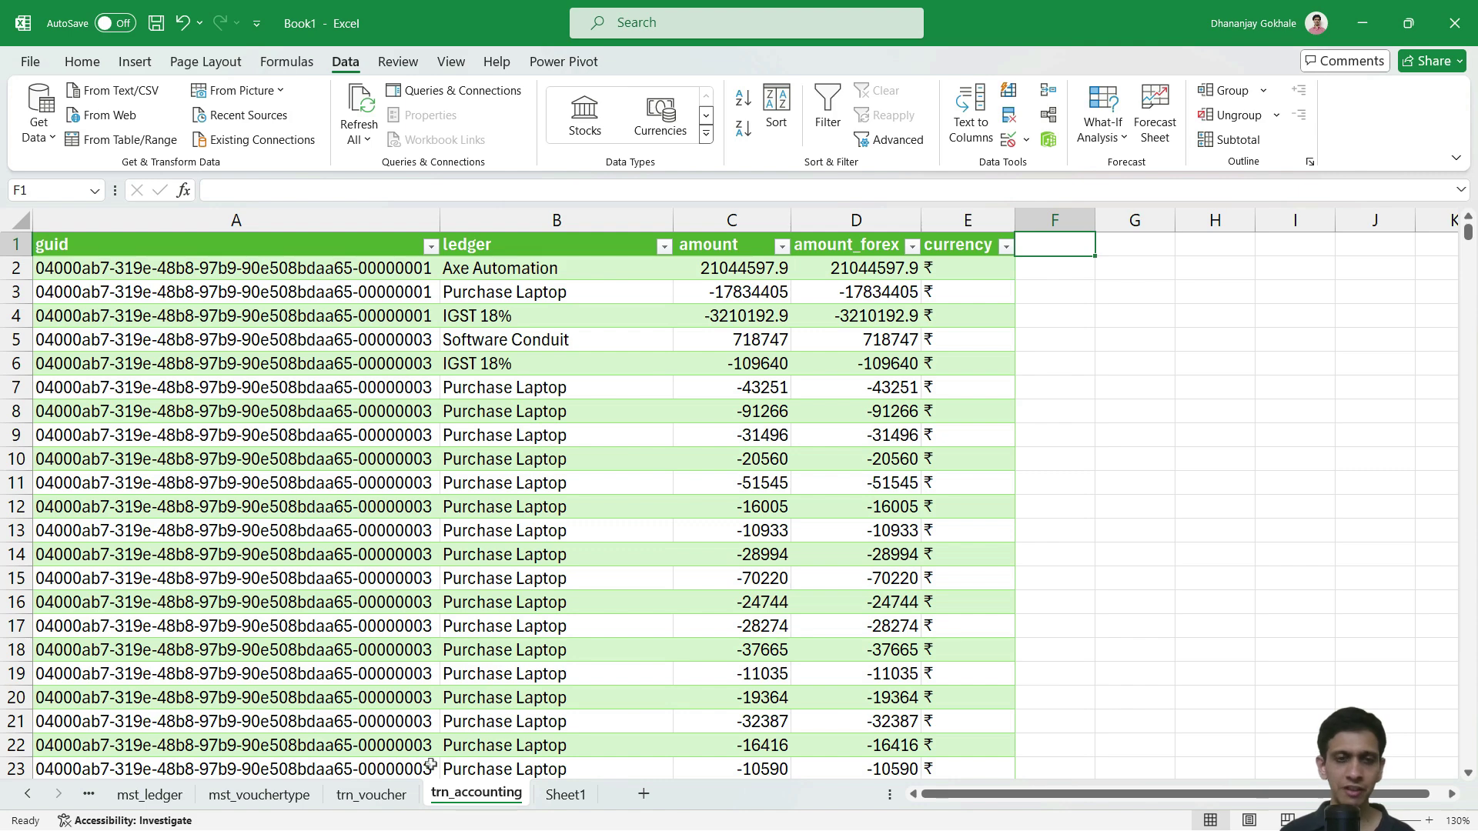
pyautogui.click(391, 797)
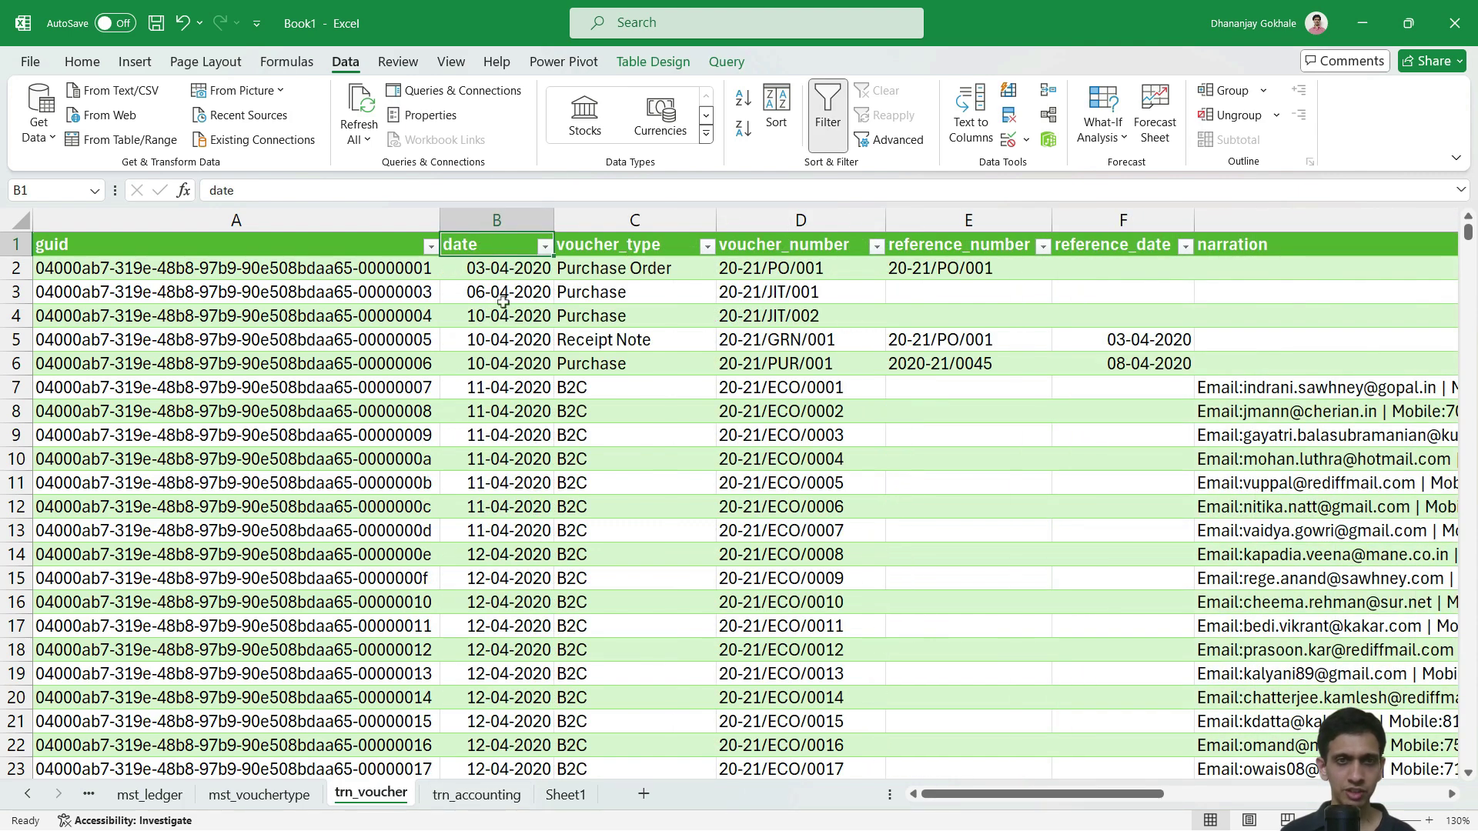
pyautogui.click(637, 245)
pyautogui.click(764, 246)
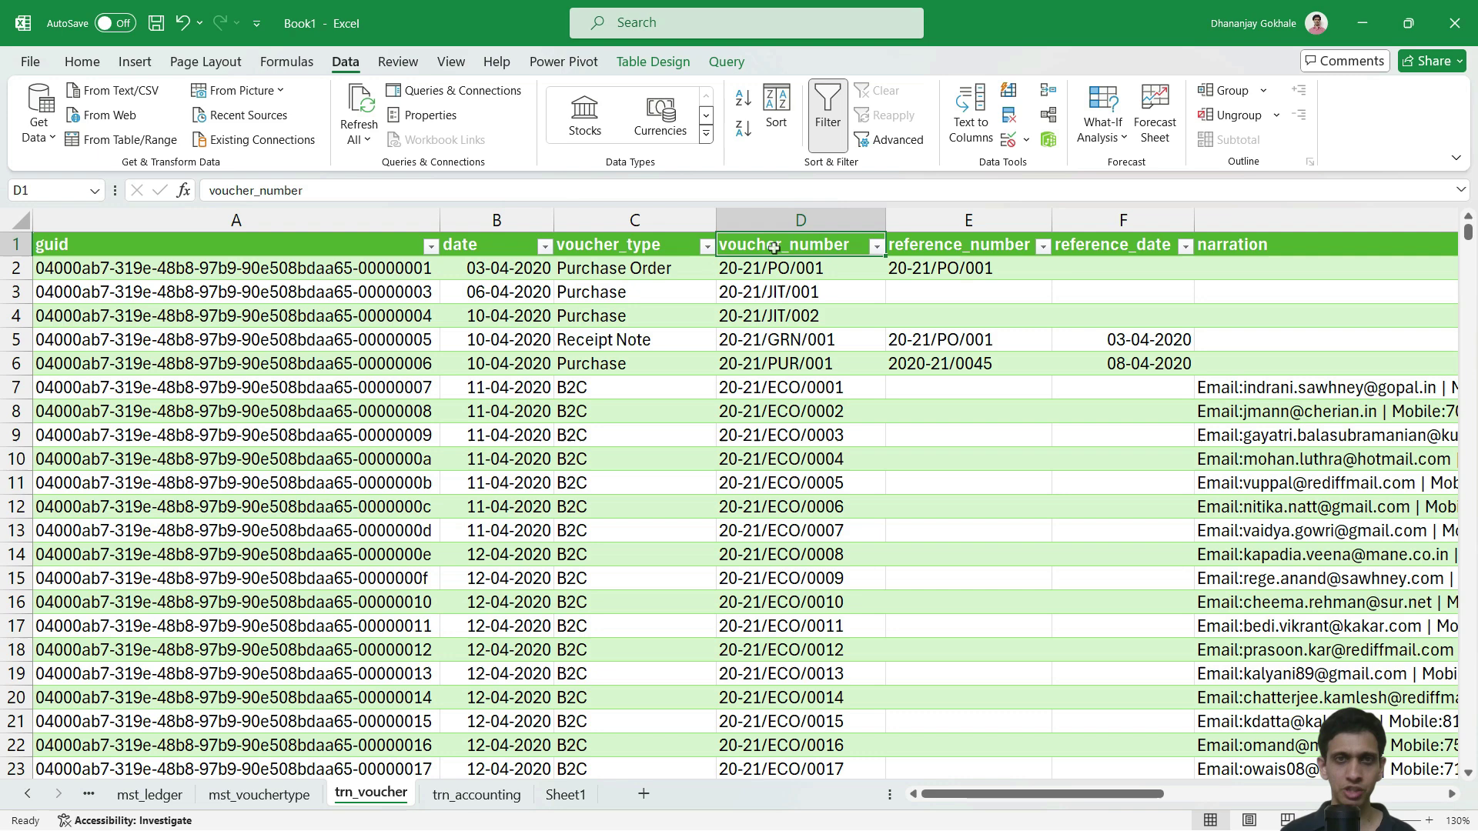
# Examine the amount, amount_forex and currency columns in the first rows of trn_accounting.
pyautogui.click(477, 794)
pyautogui.click(942, 271)
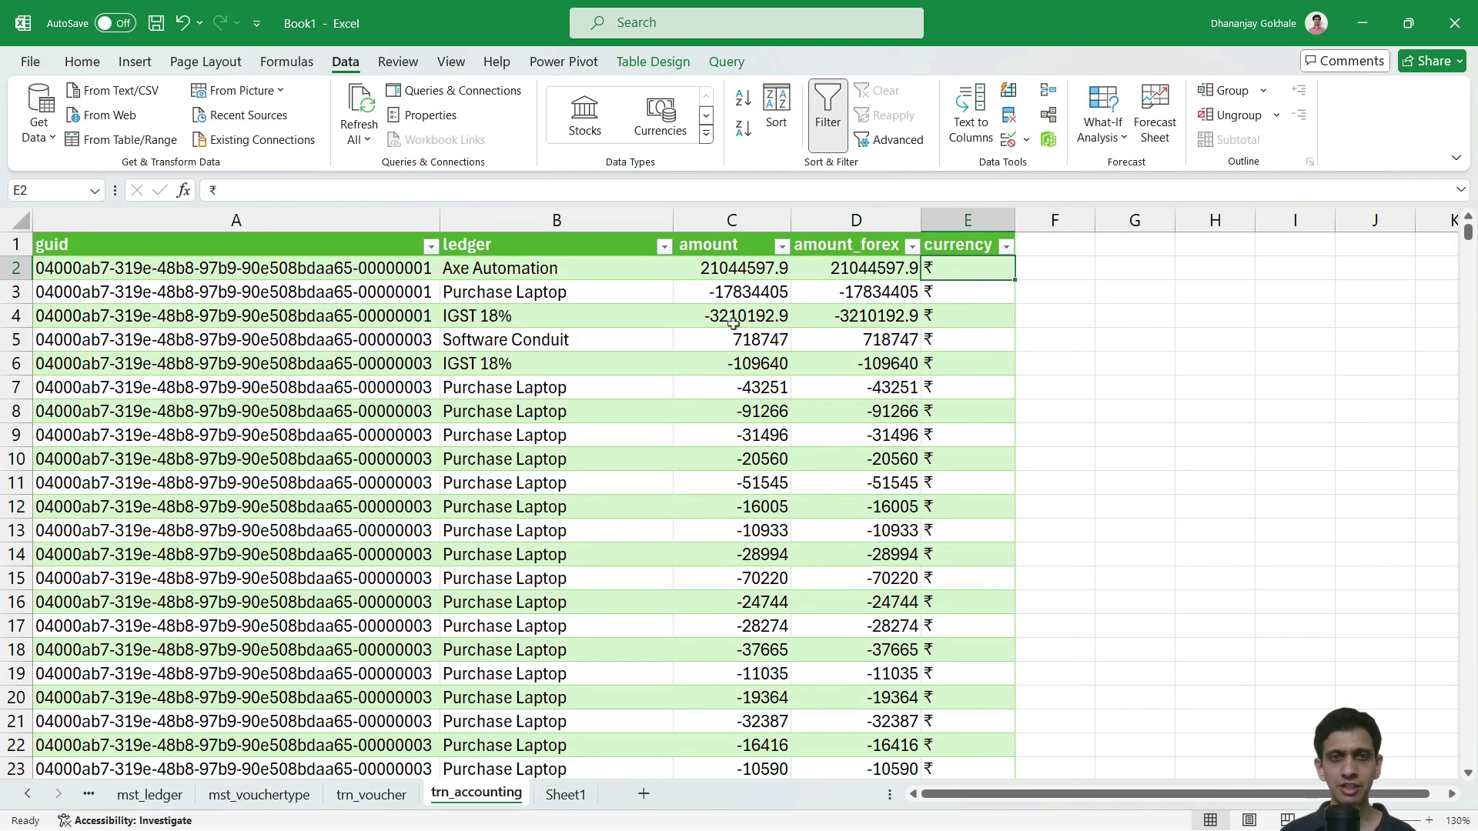
pyautogui.click(700, 265)
pyautogui.click(1069, 318)
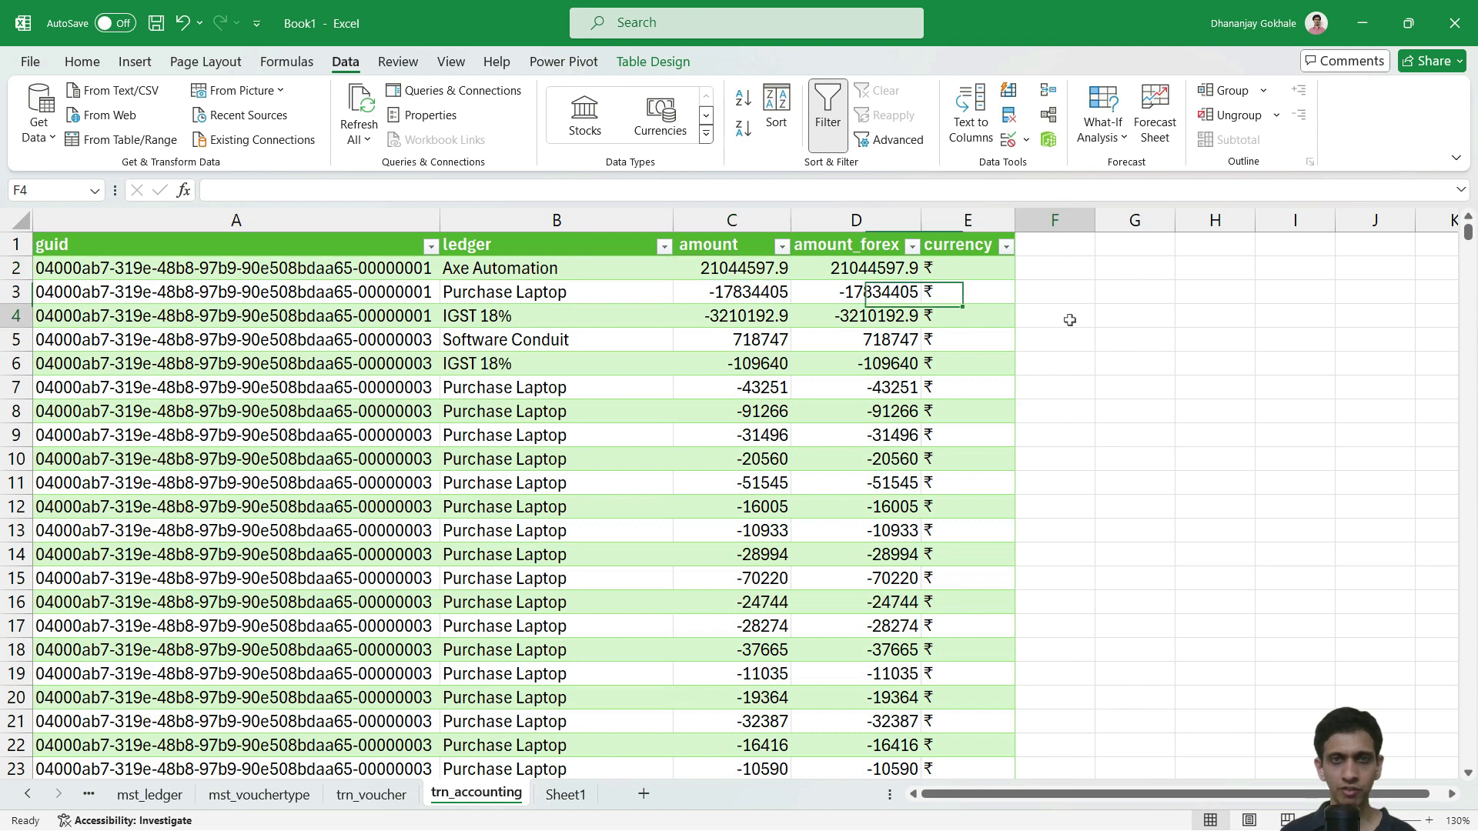
pyautogui.click(810, 300)
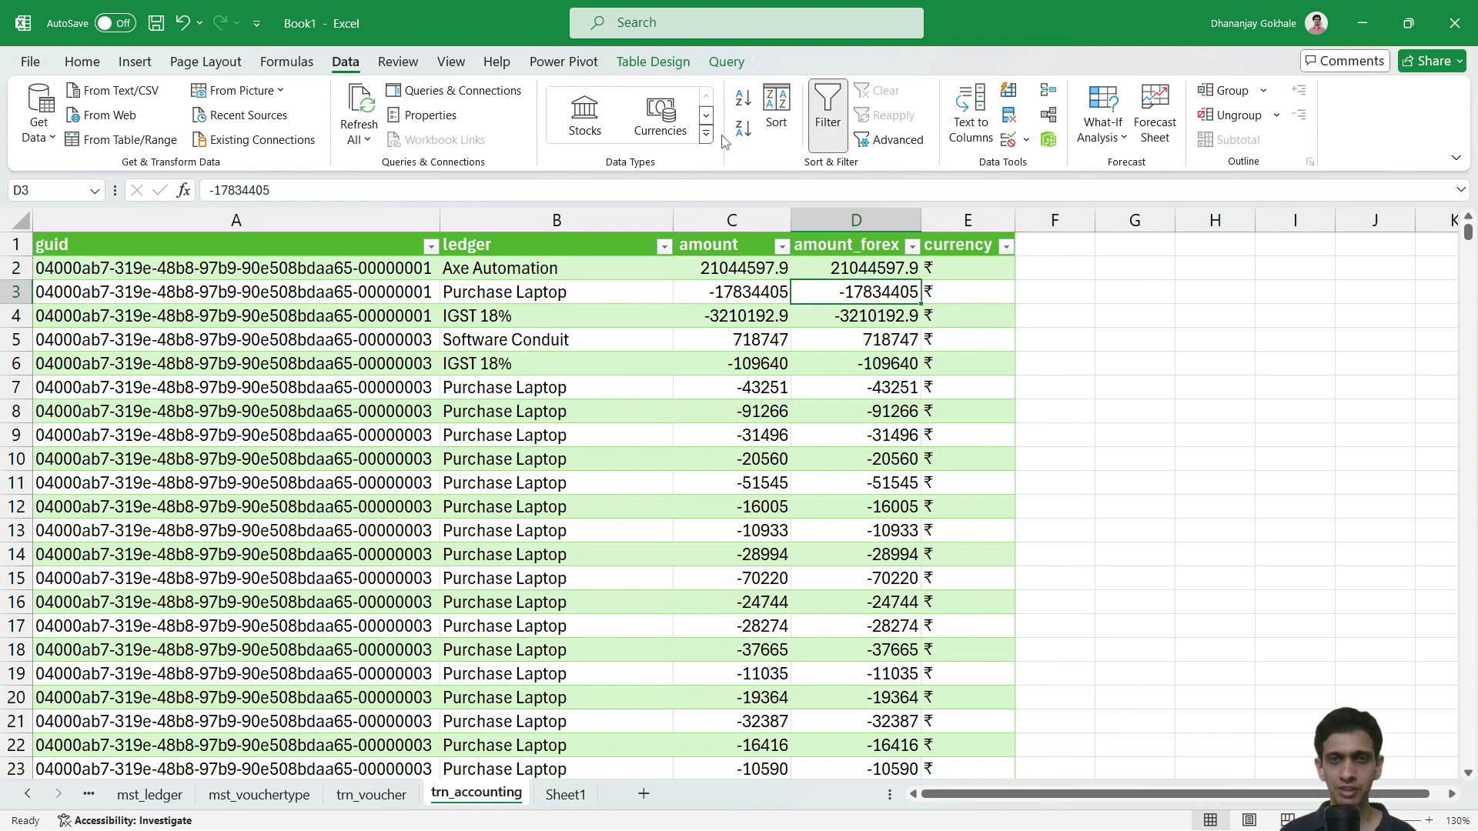
pyautogui.click(889, 266)
pyautogui.click(958, 270)
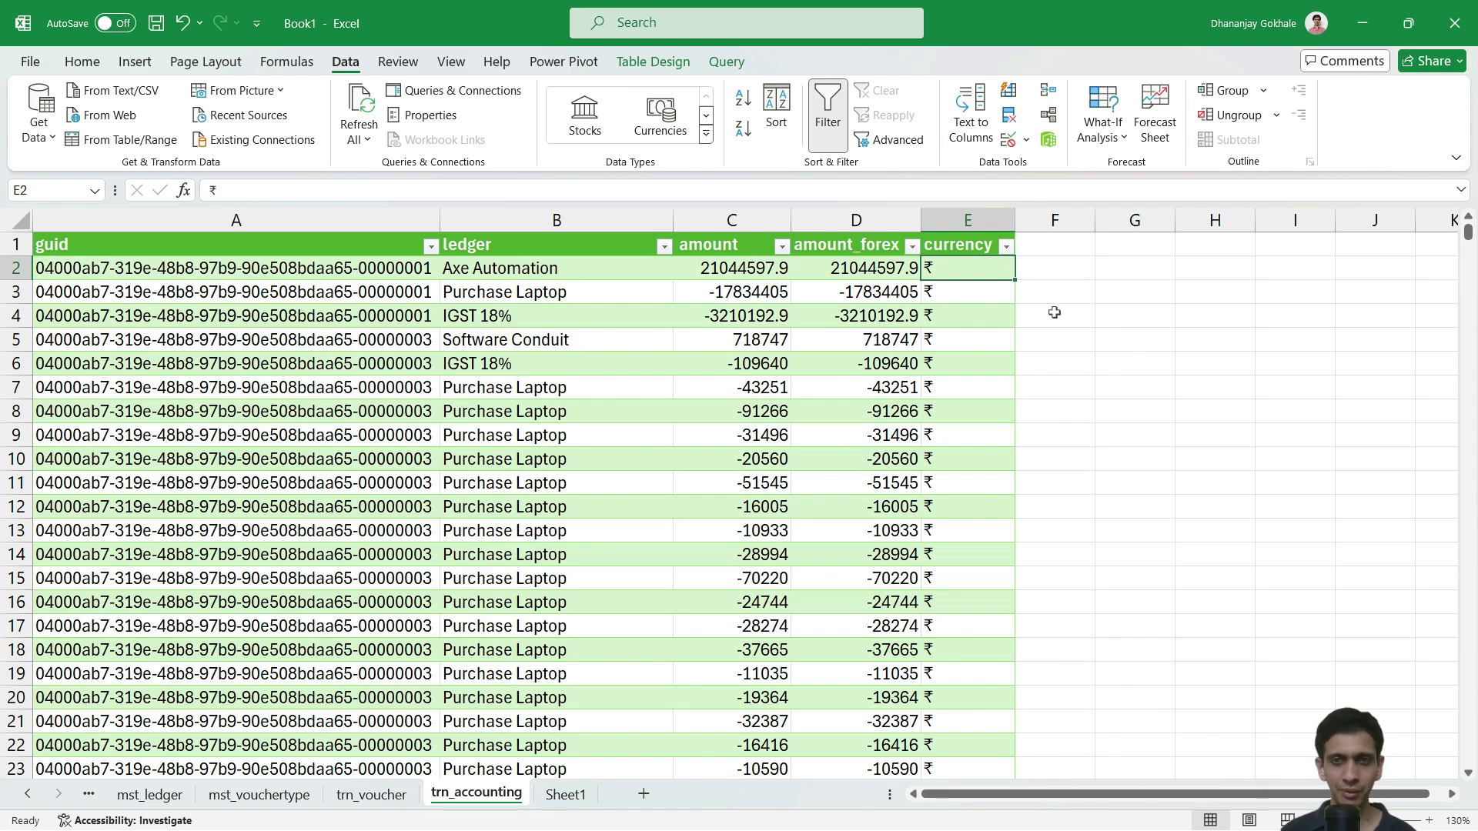
pyautogui.click(951, 245)
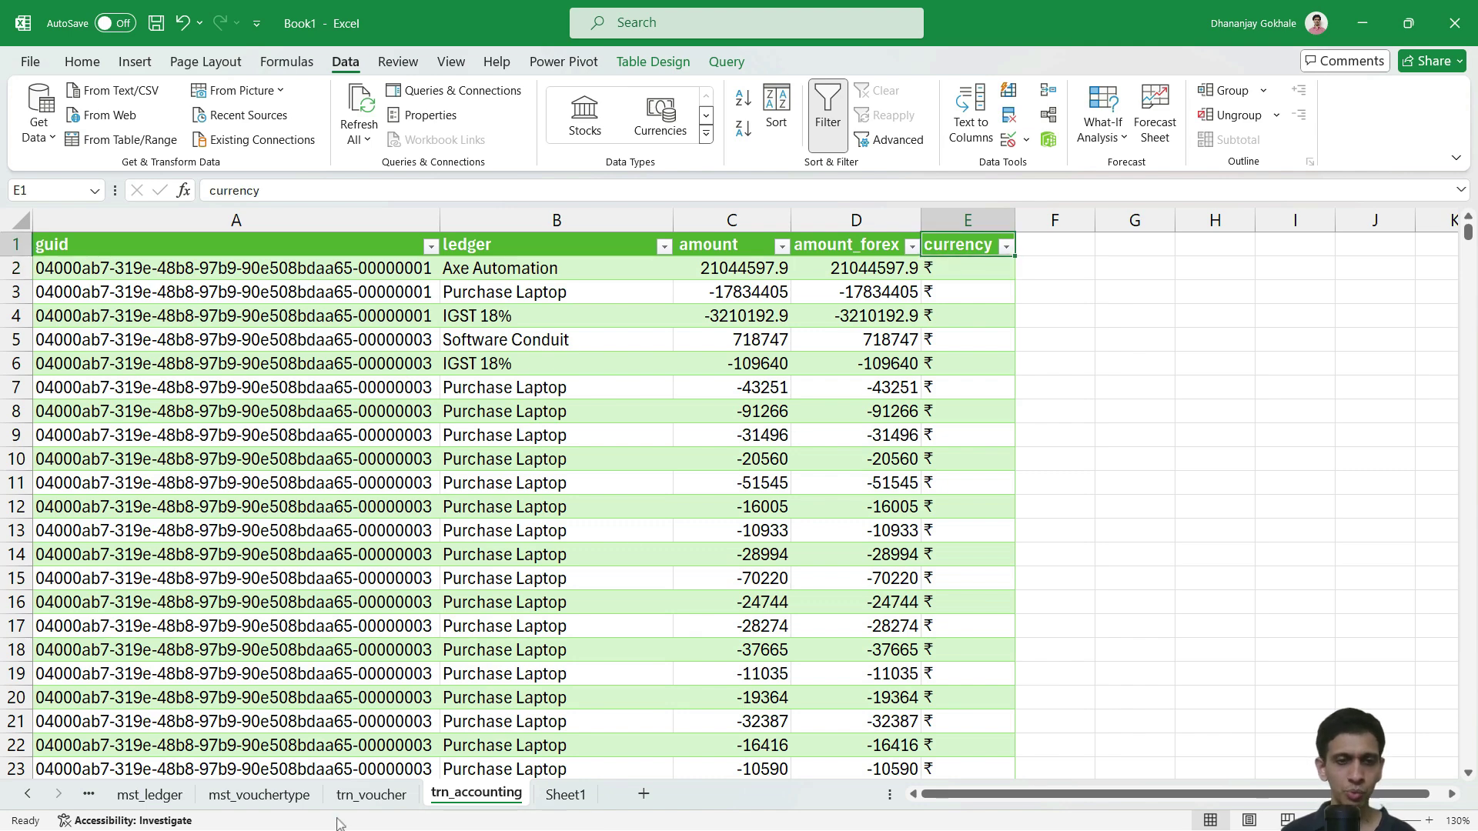
# Add a date column to the trn_accounting table directly after the currency column.
pyautogui.click(371, 794)
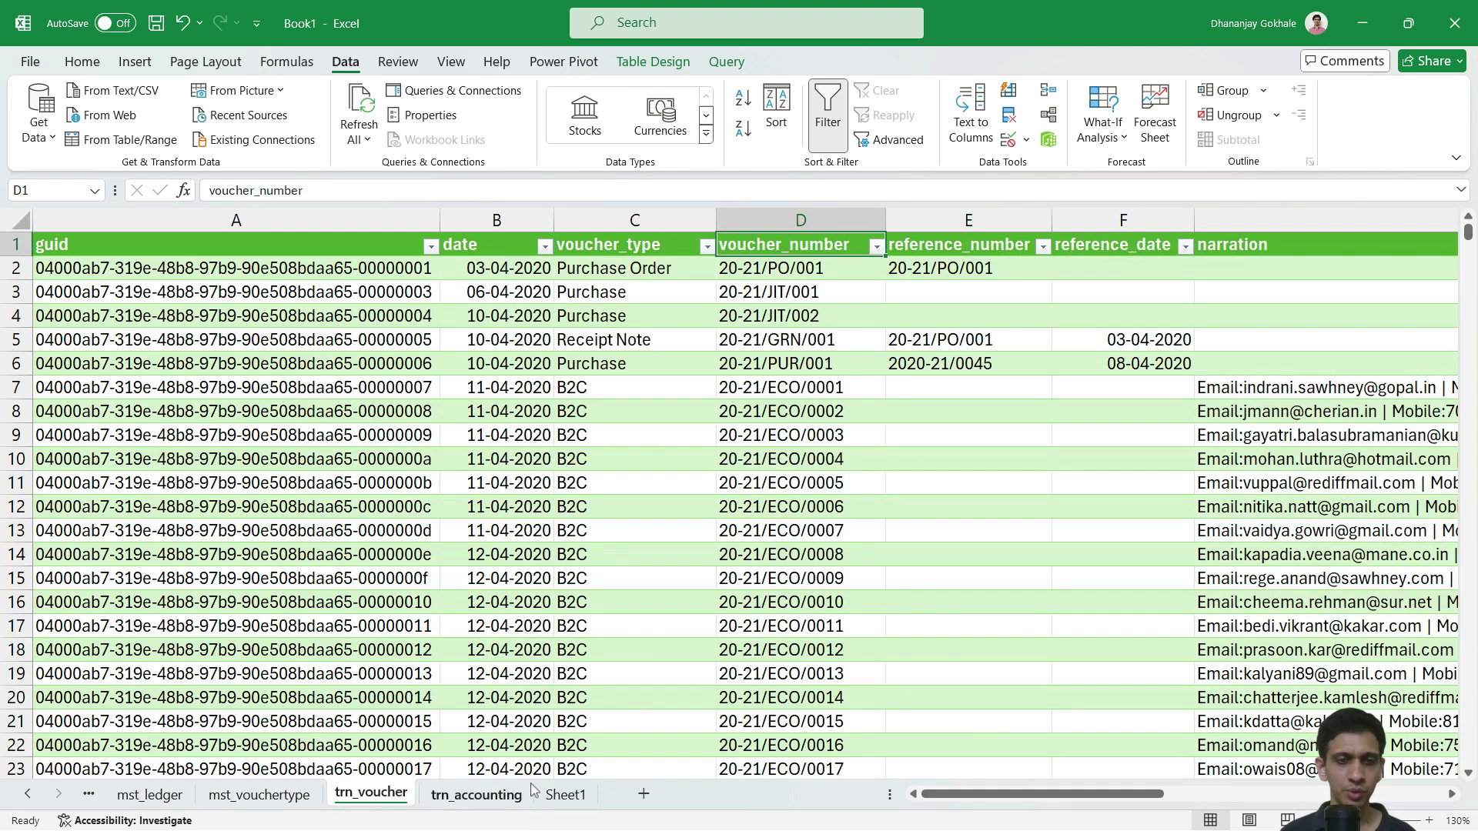
pyautogui.click(469, 797)
pyautogui.press('Right')
pyautogui.write('date')
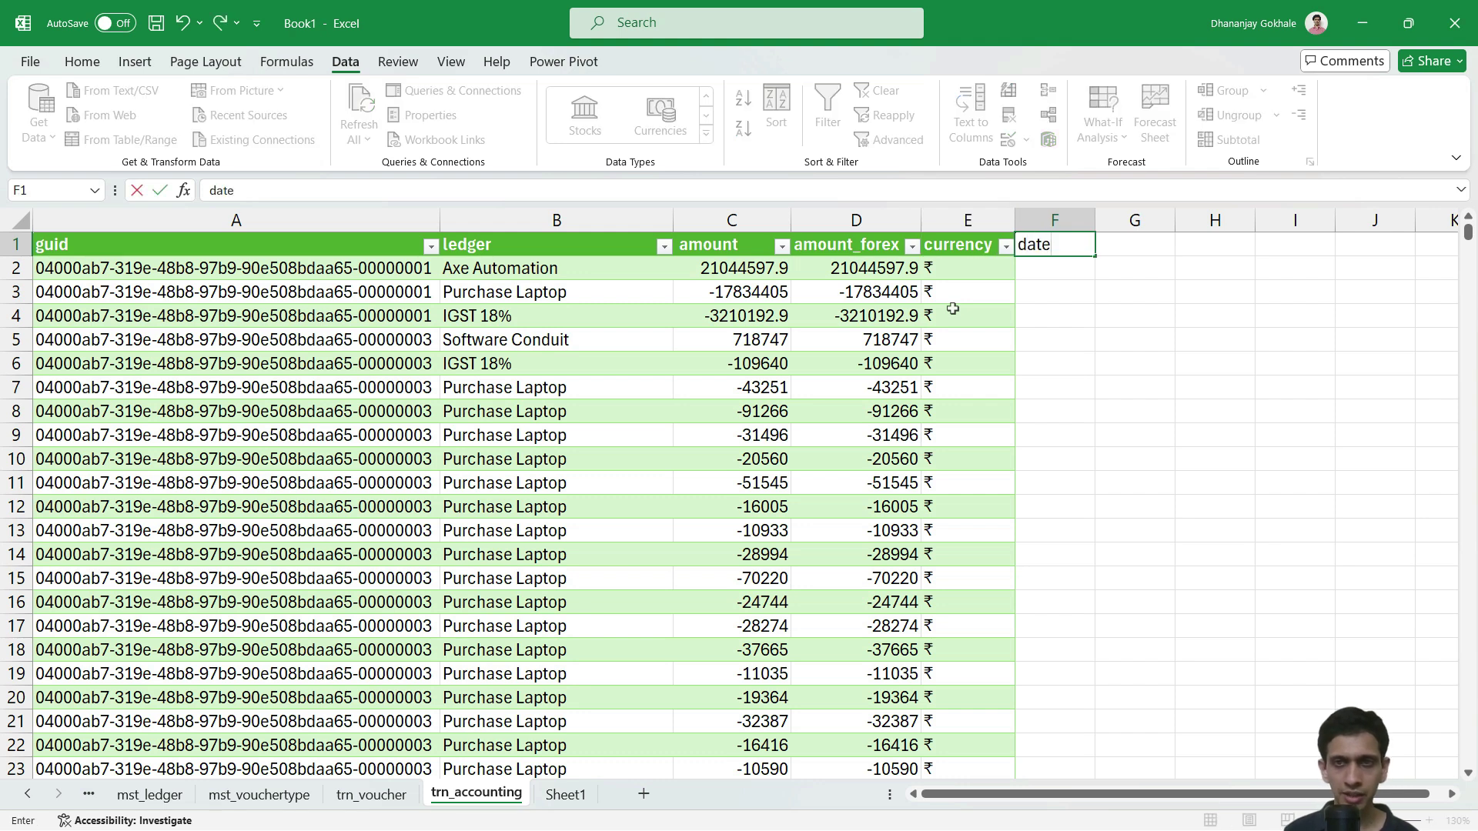
pyautogui.press('Return')
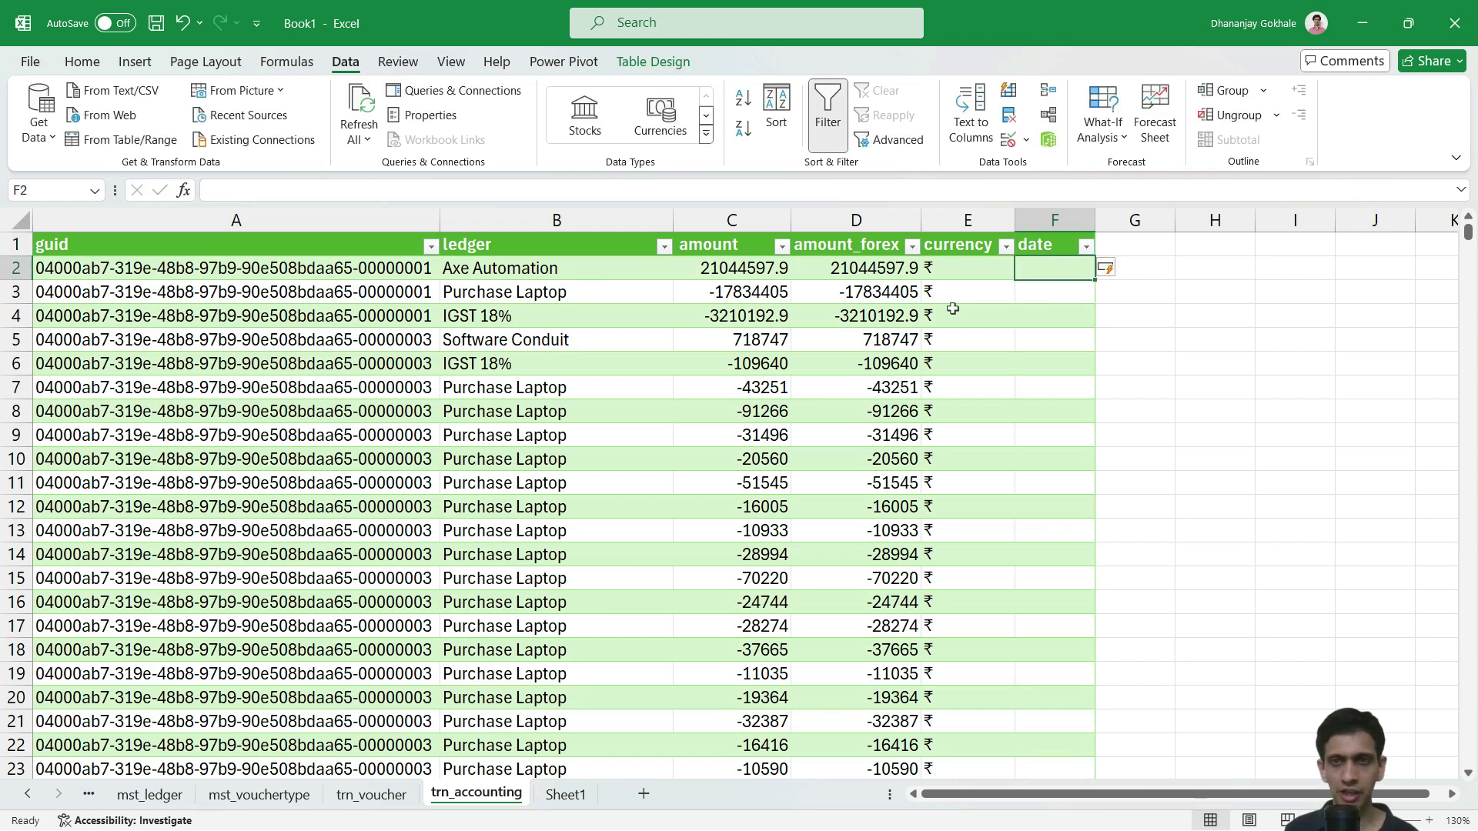
pyautogui.press('Down')
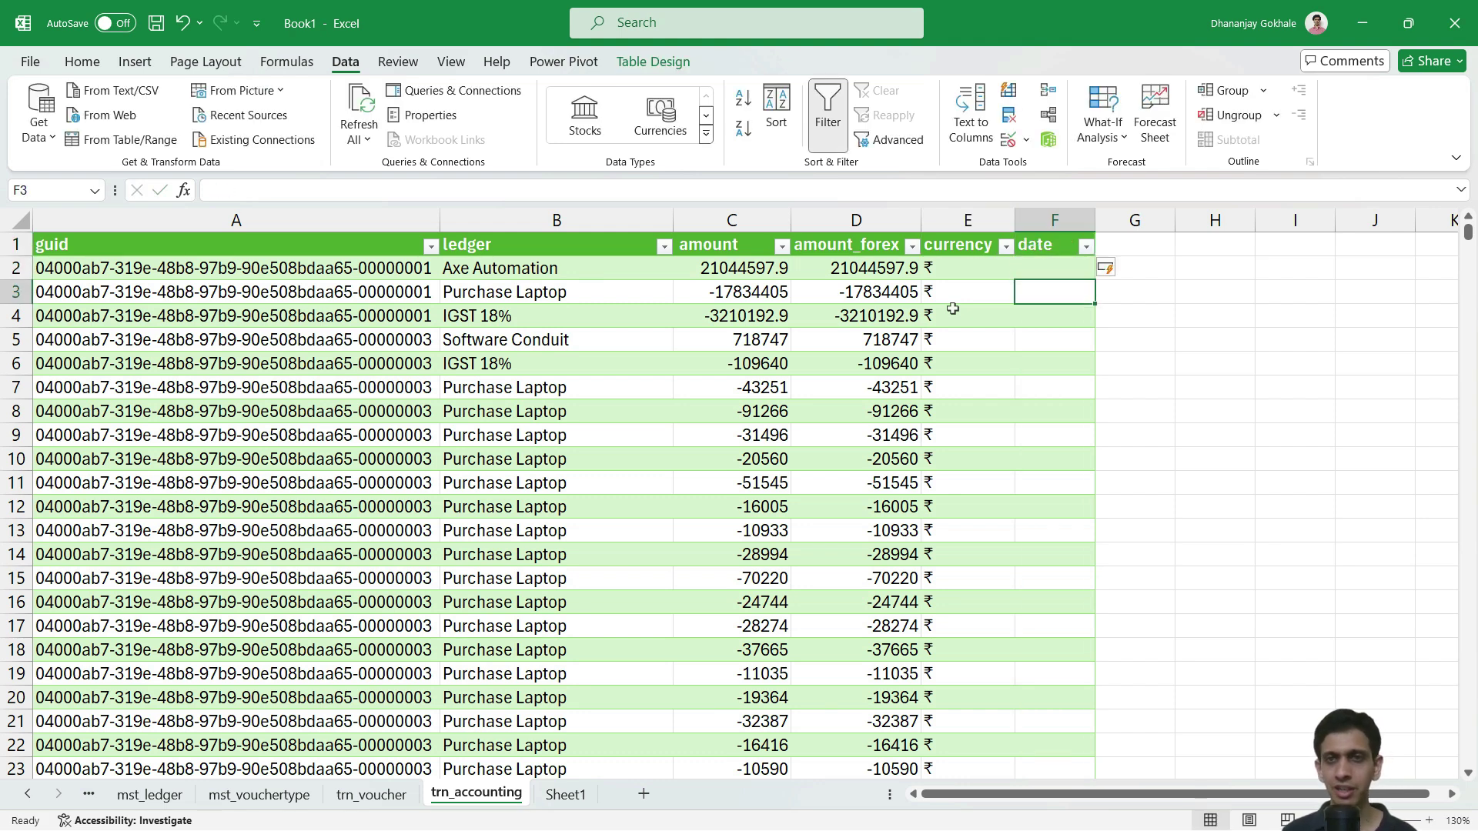
pyautogui.press('Up')
# Examine how the first guid in trn_accounting relates to the Axe Automation and Purchase Laptop ledger rows.
pyautogui.press('Home')
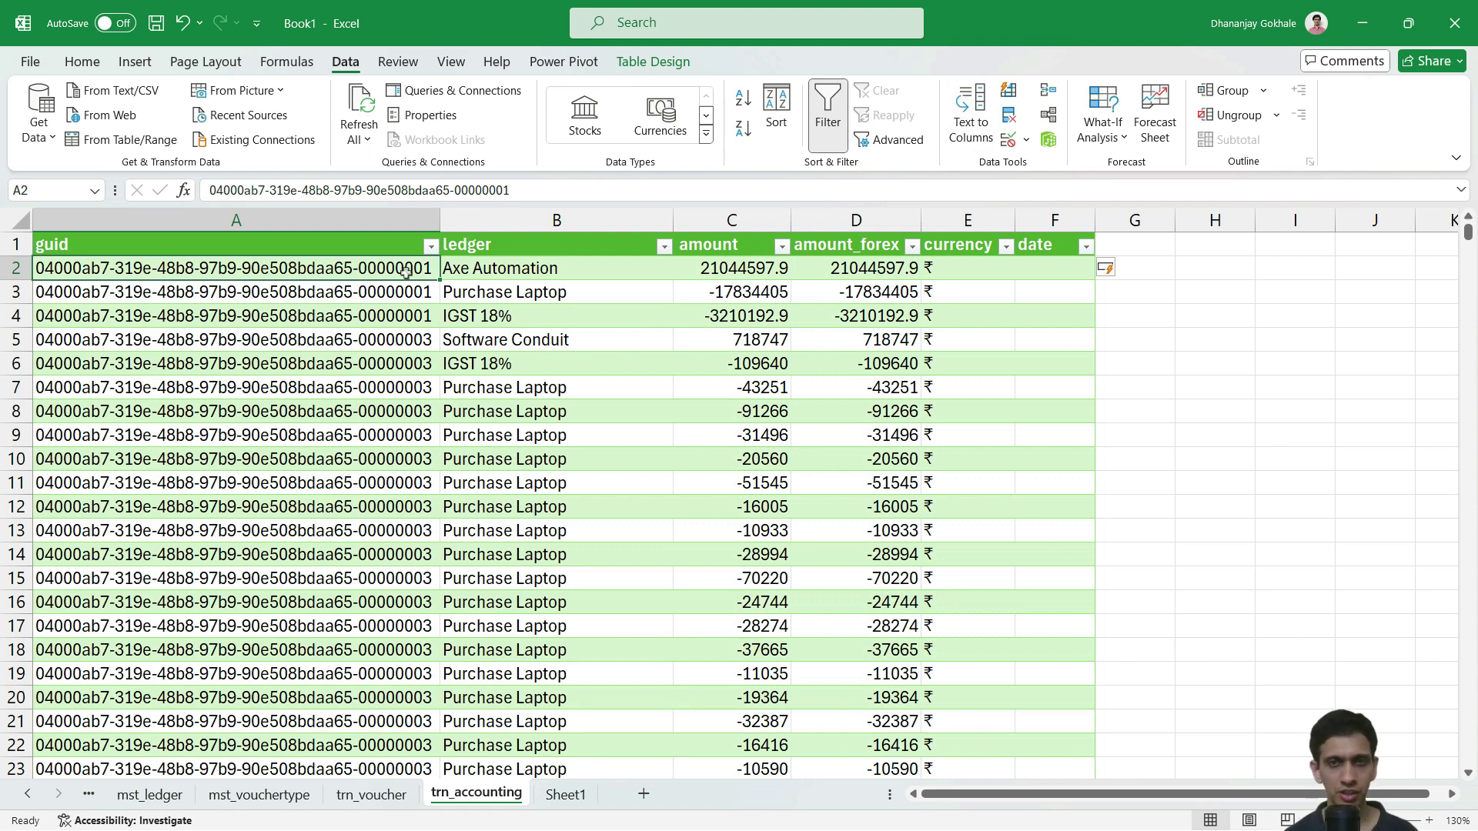
pyautogui.click(537, 277)
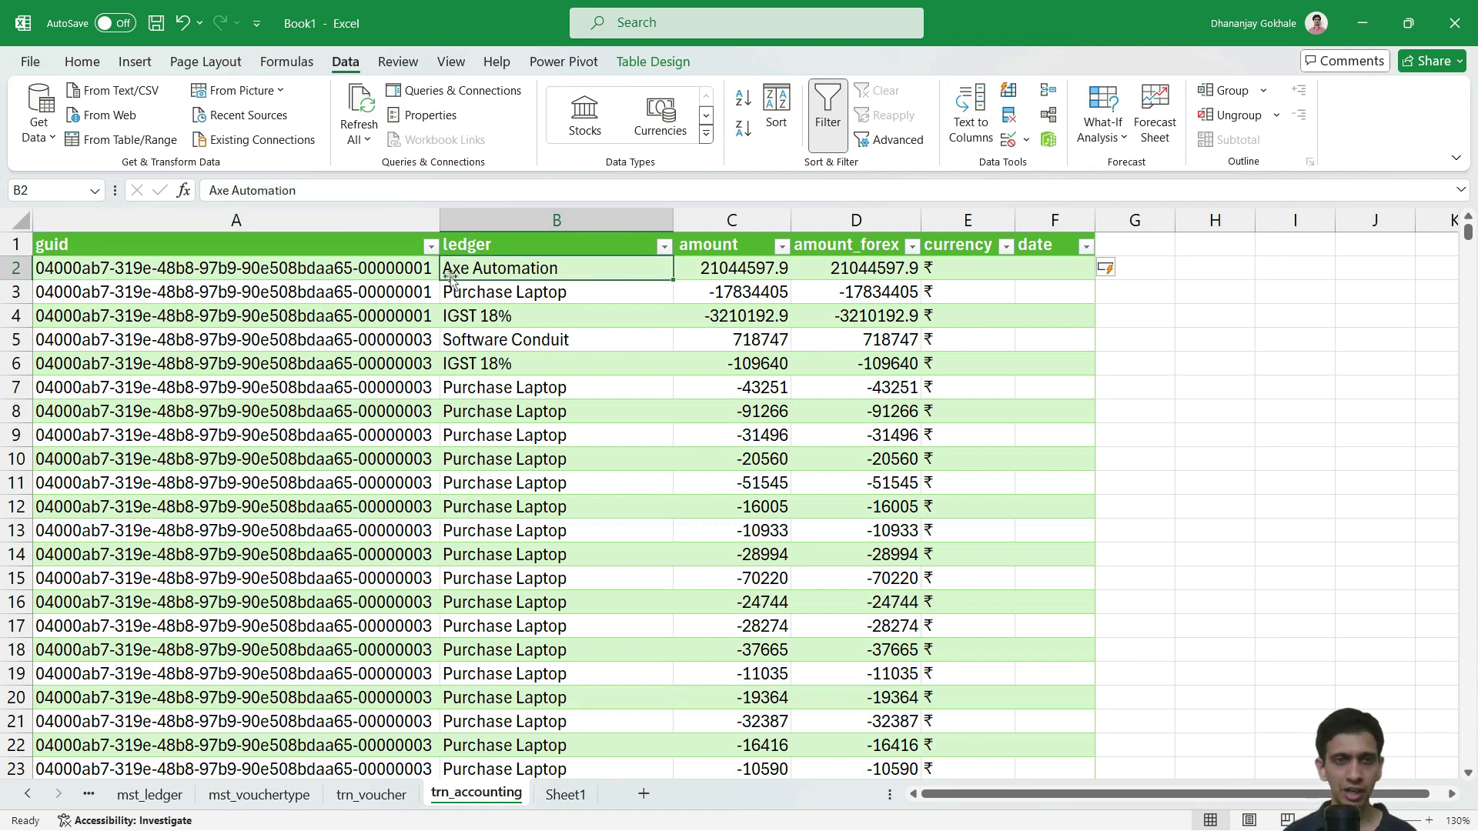
pyautogui.click(387, 270)
pyautogui.click(601, 267)
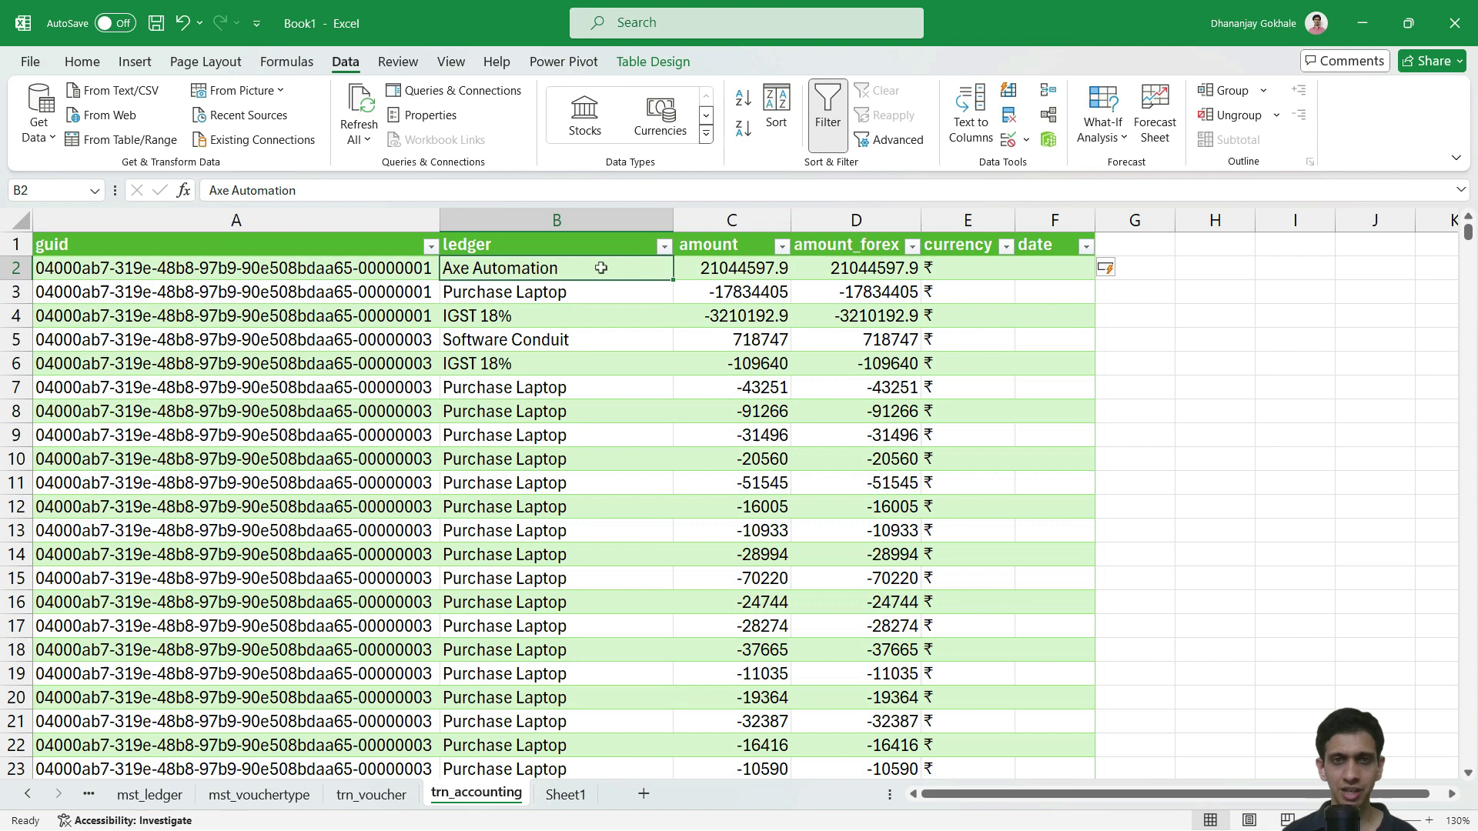
pyautogui.click(508, 296)
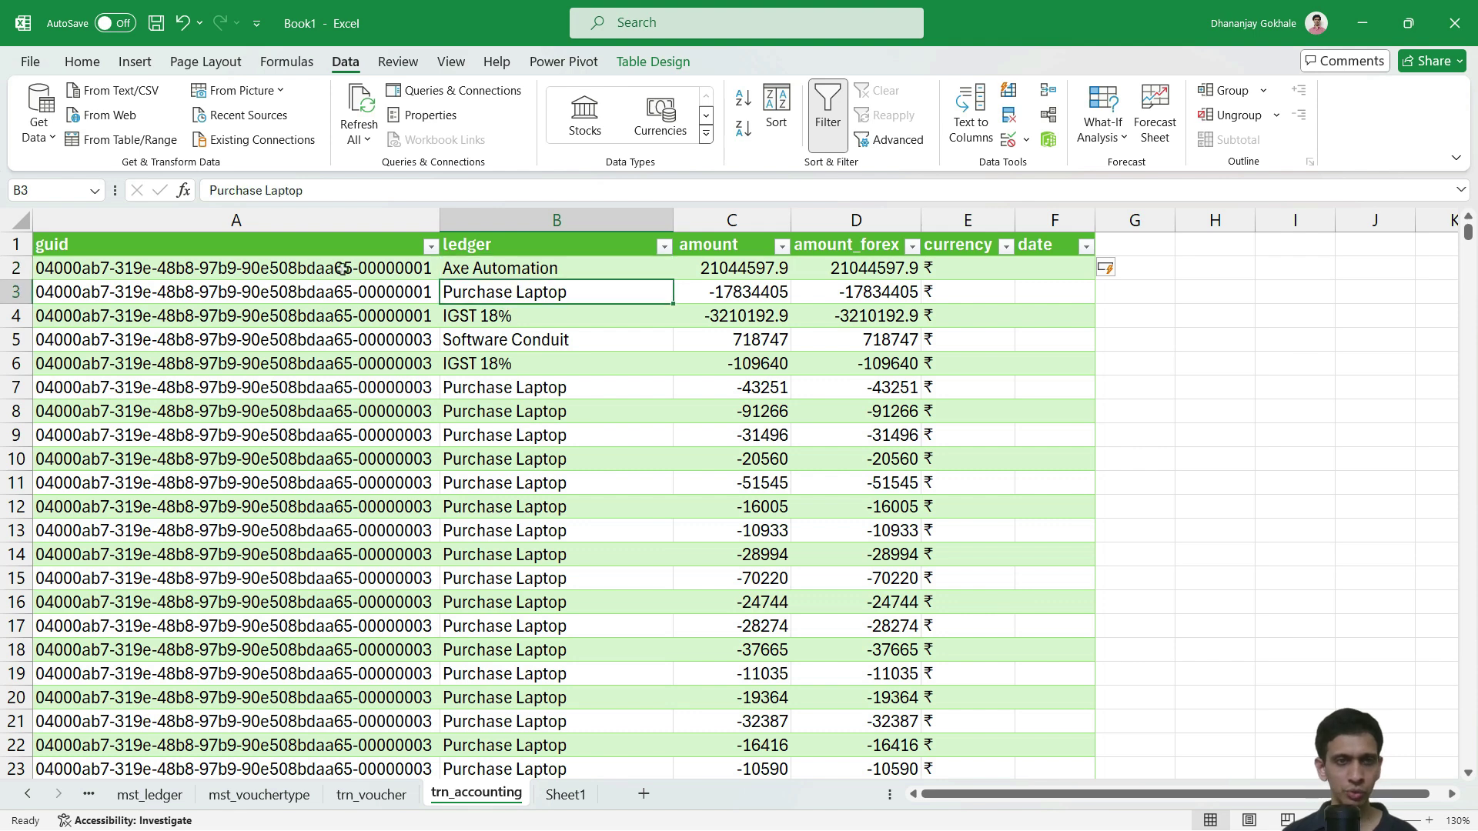
pyautogui.click(342, 270)
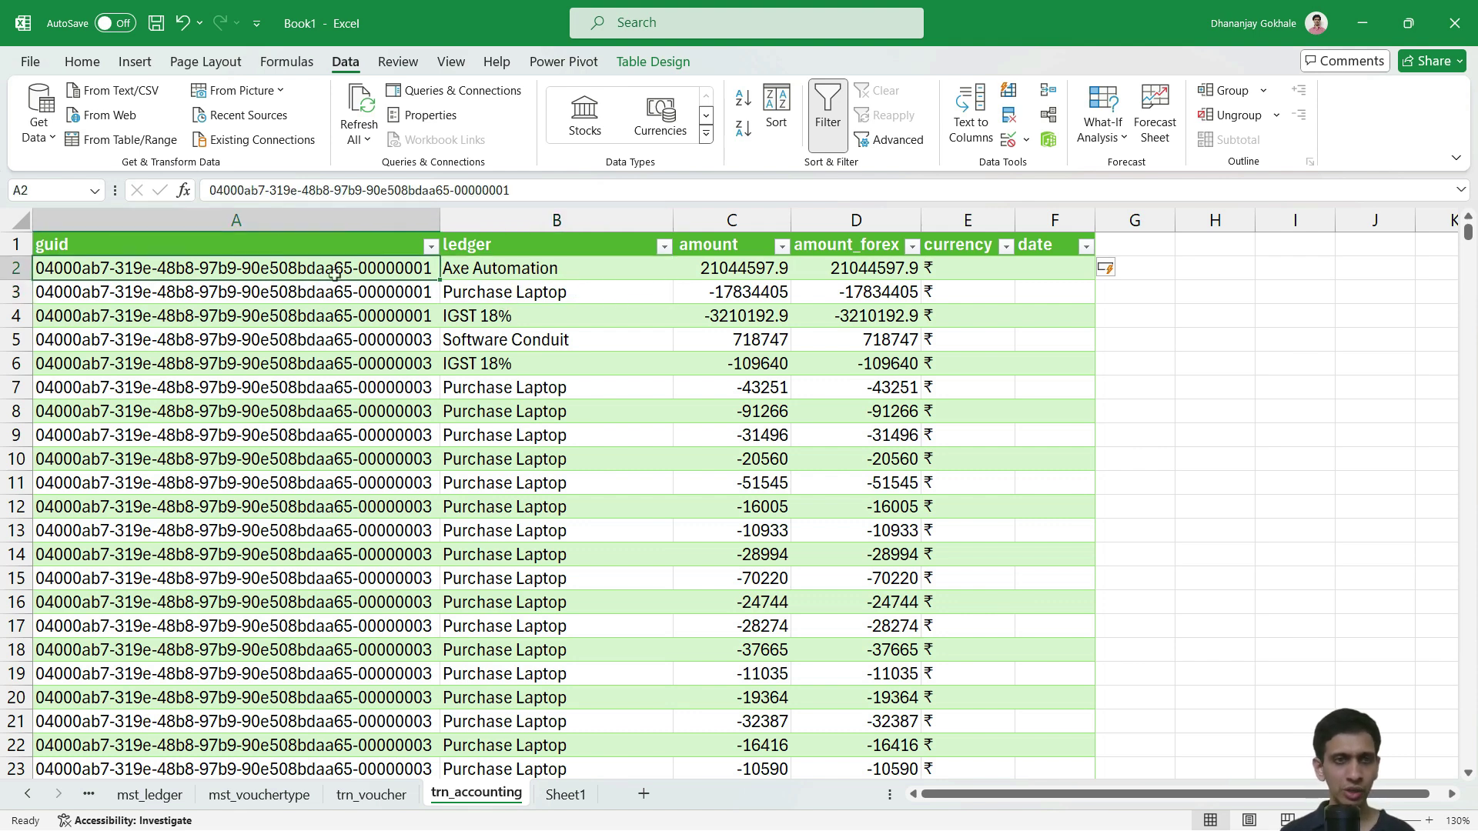
# Start an XLOOKUP formula in the first date cell of trn_accounting with the row's guid as the lookup value.
pyautogui.click(373, 794)
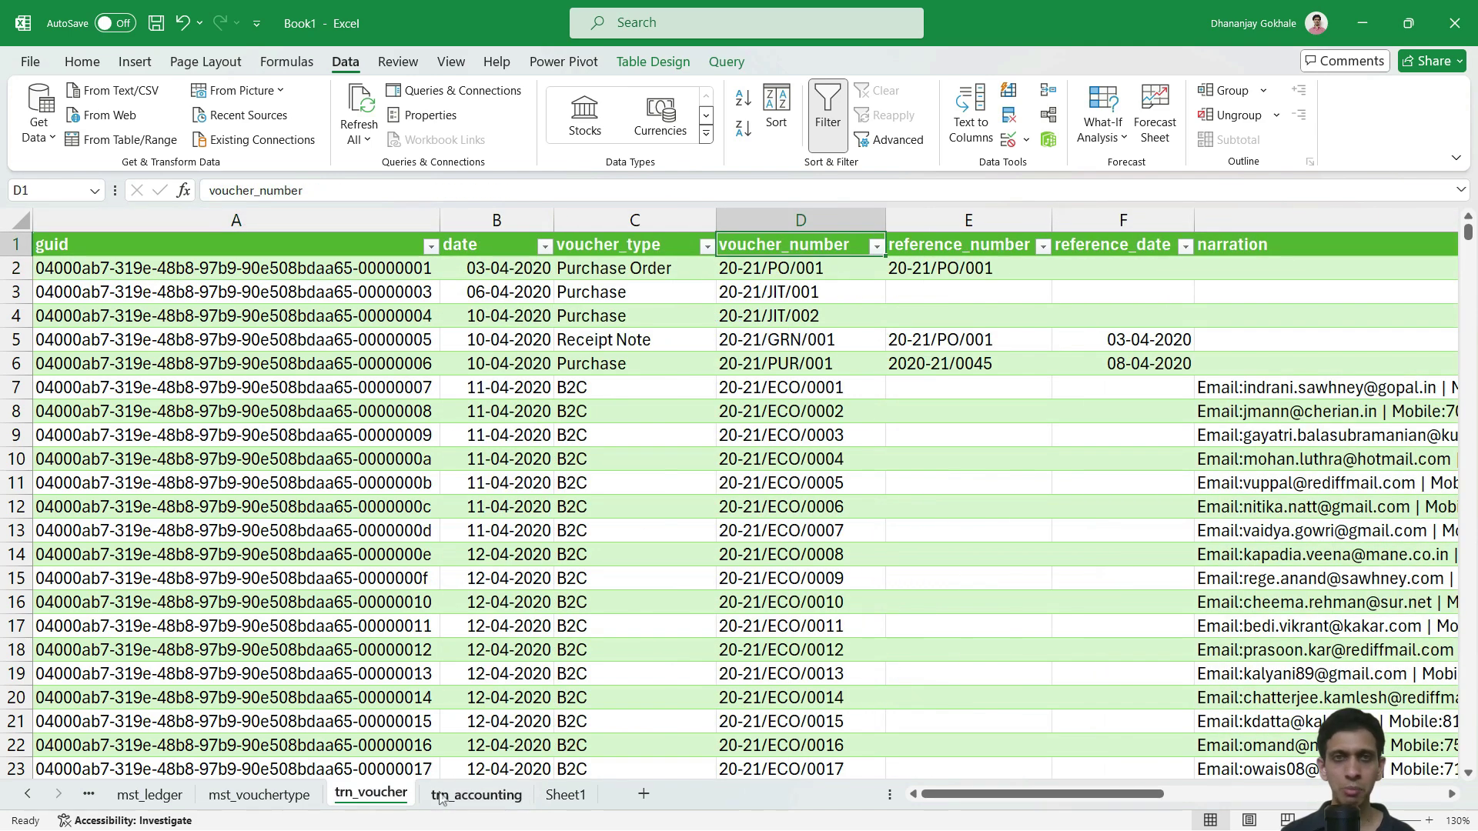
pyautogui.click(442, 797)
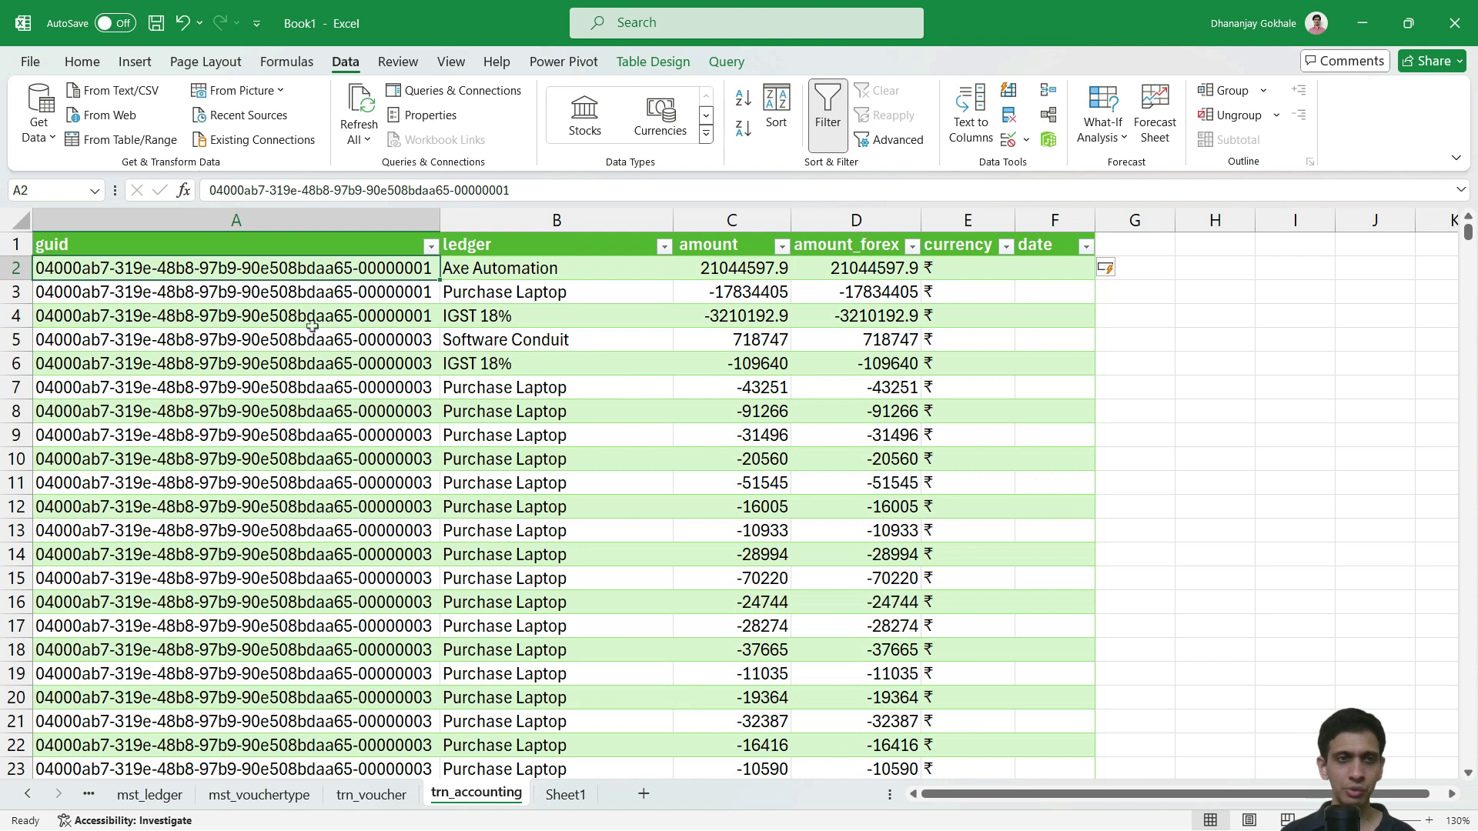
pyautogui.click(1048, 267)
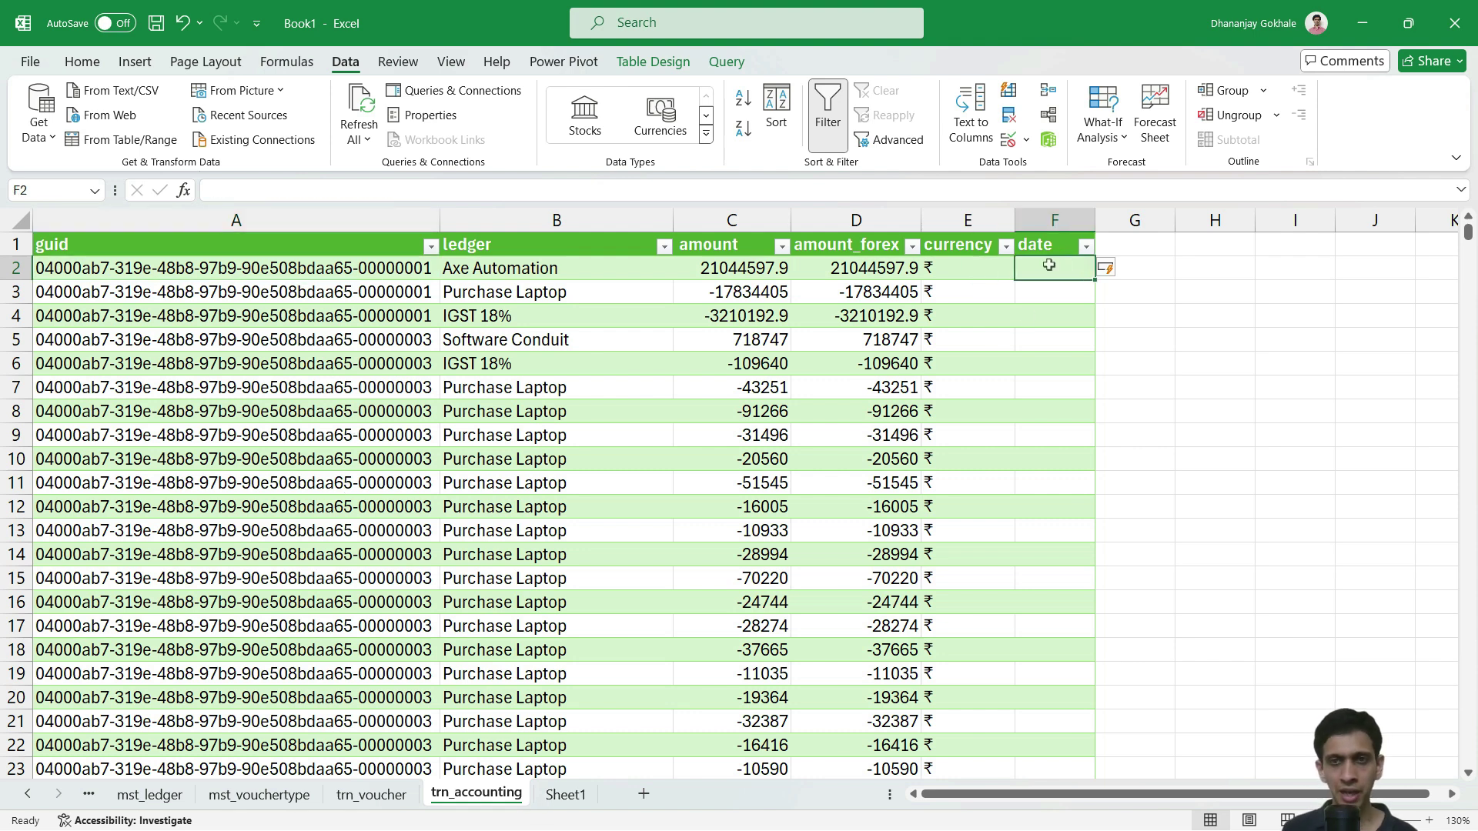
pyautogui.write('=XLO')
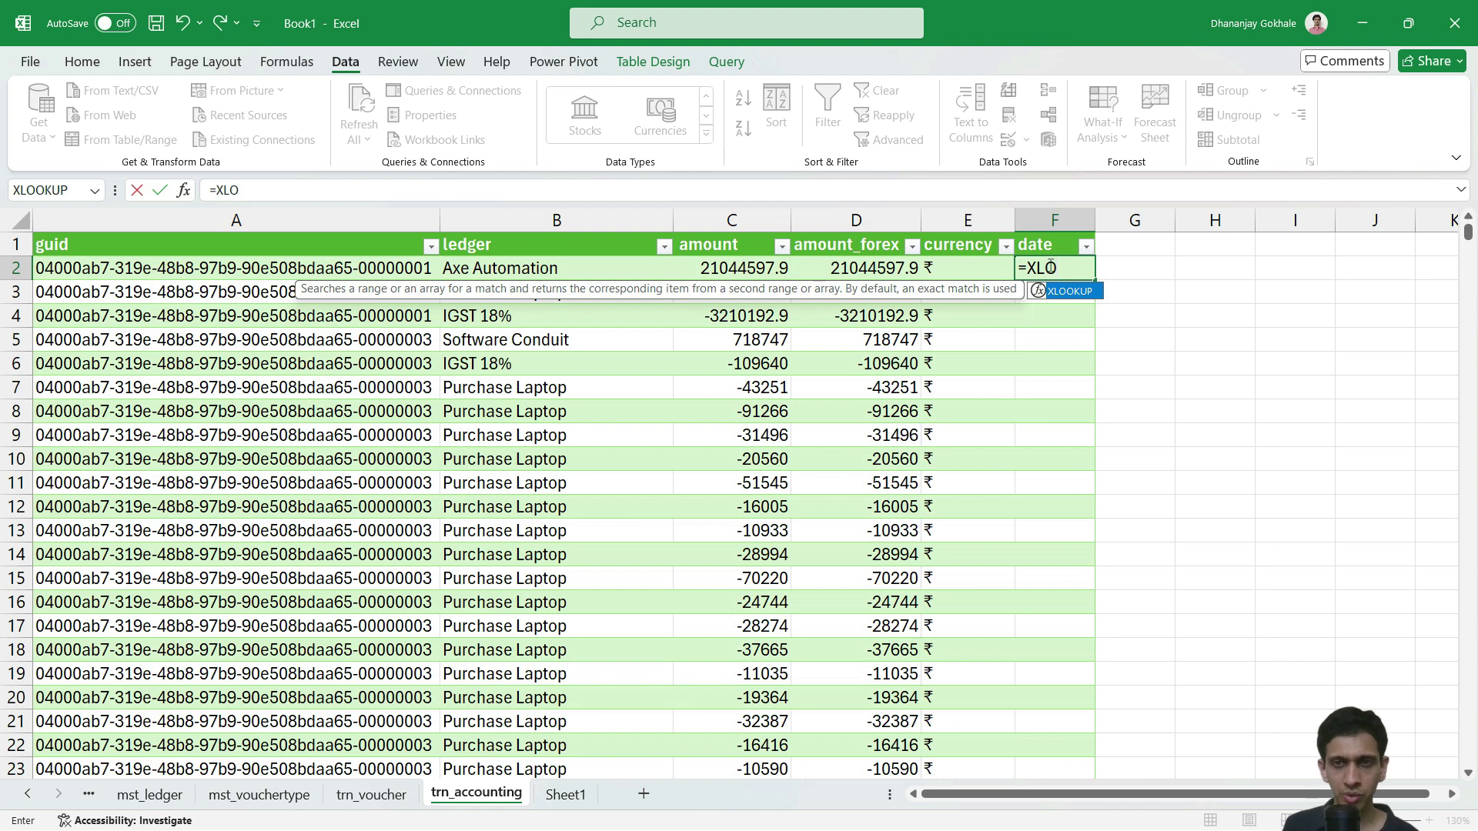
pyautogui.press('Tab')
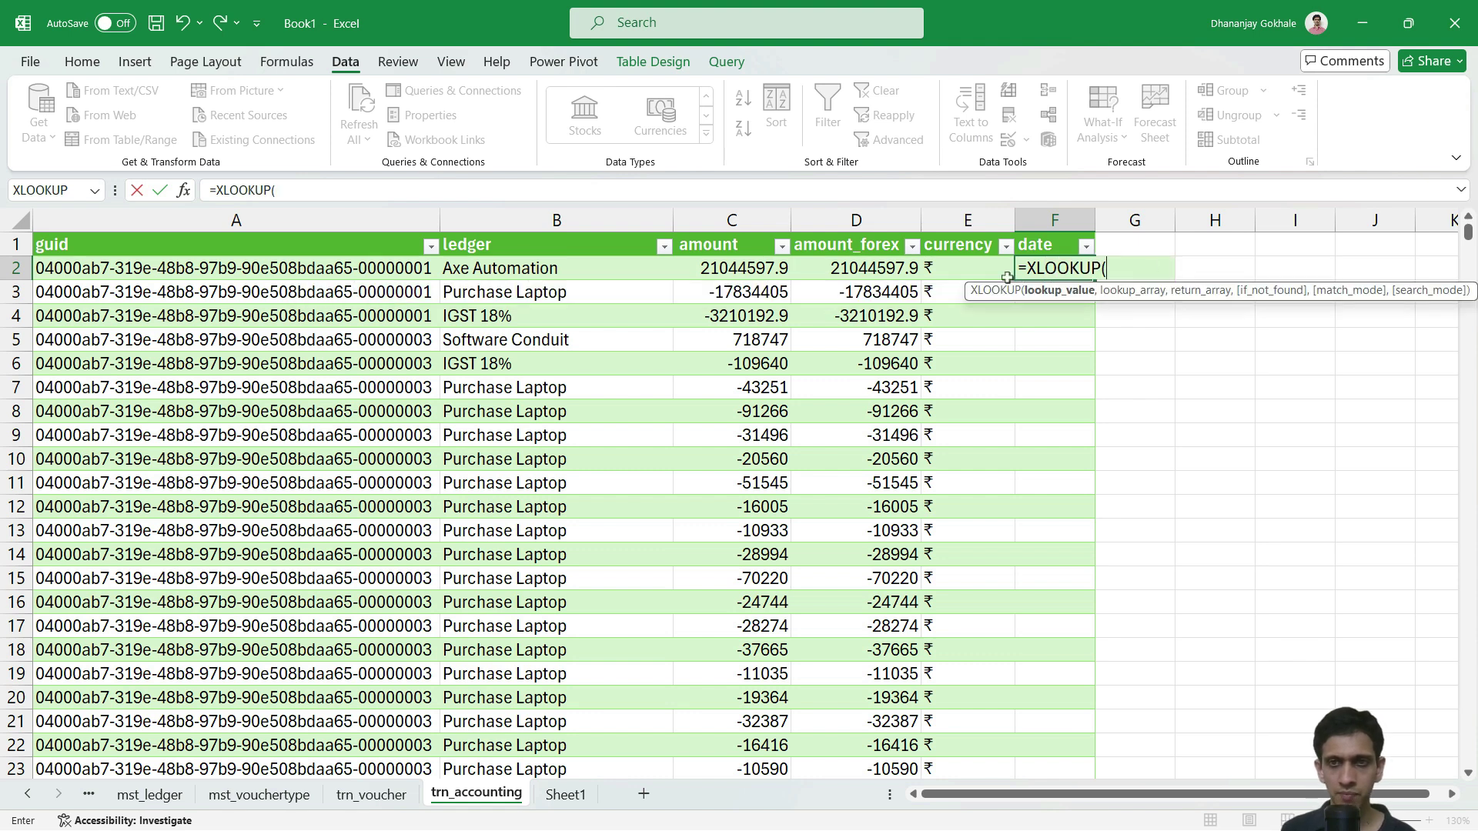
pyautogui.click(295, 269)
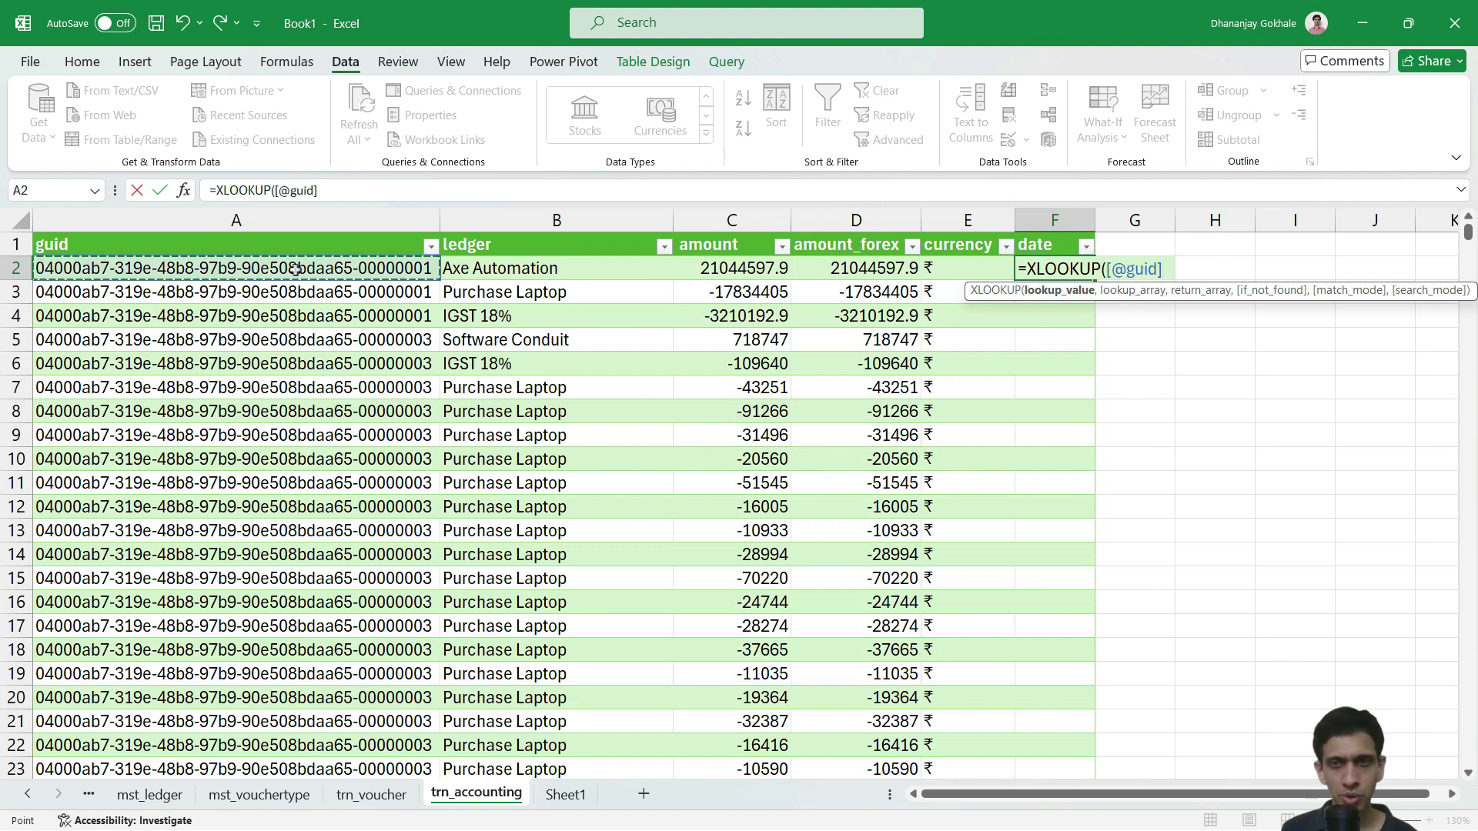
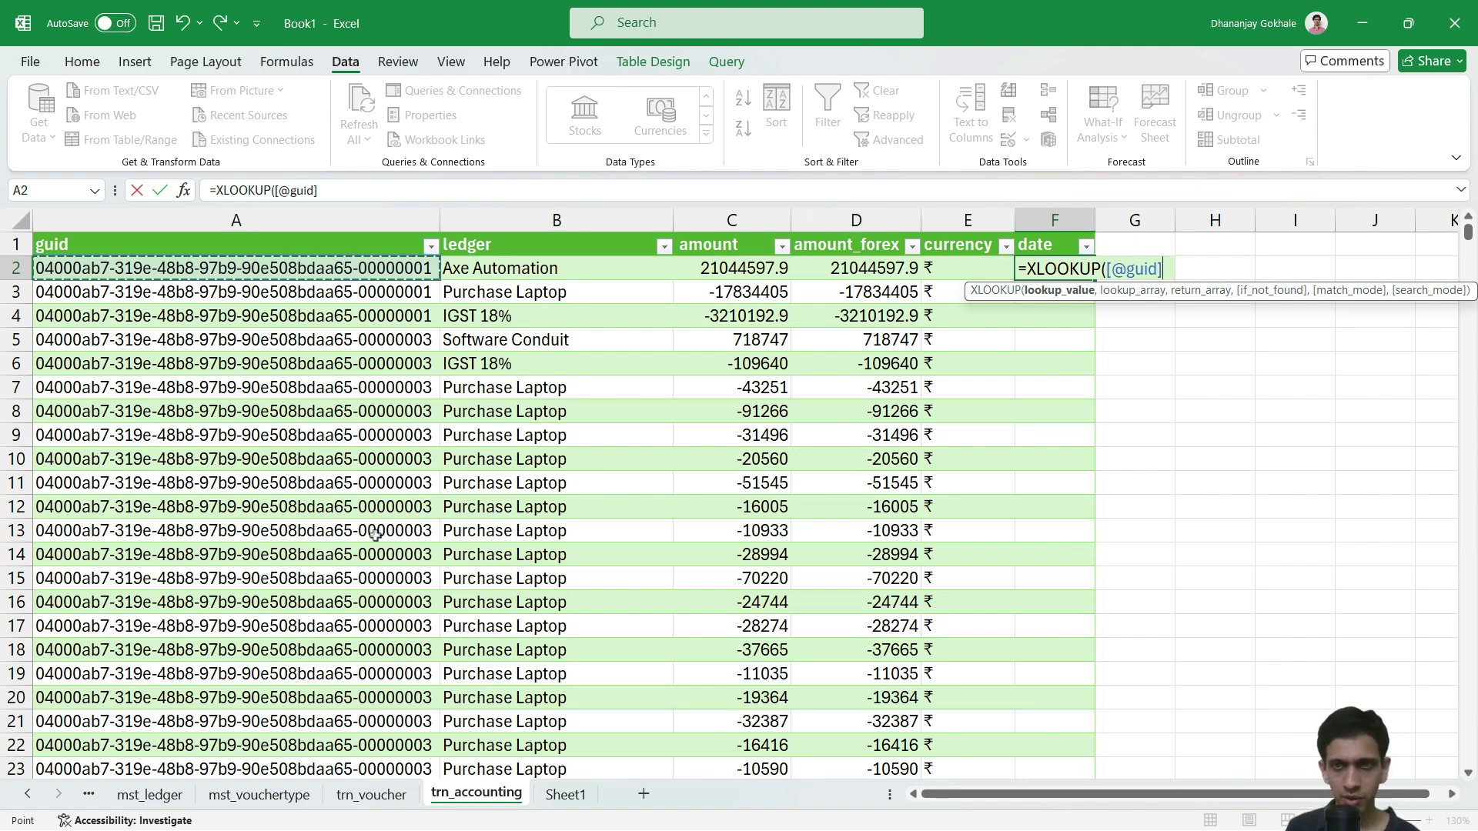
pyautogui.write(',')
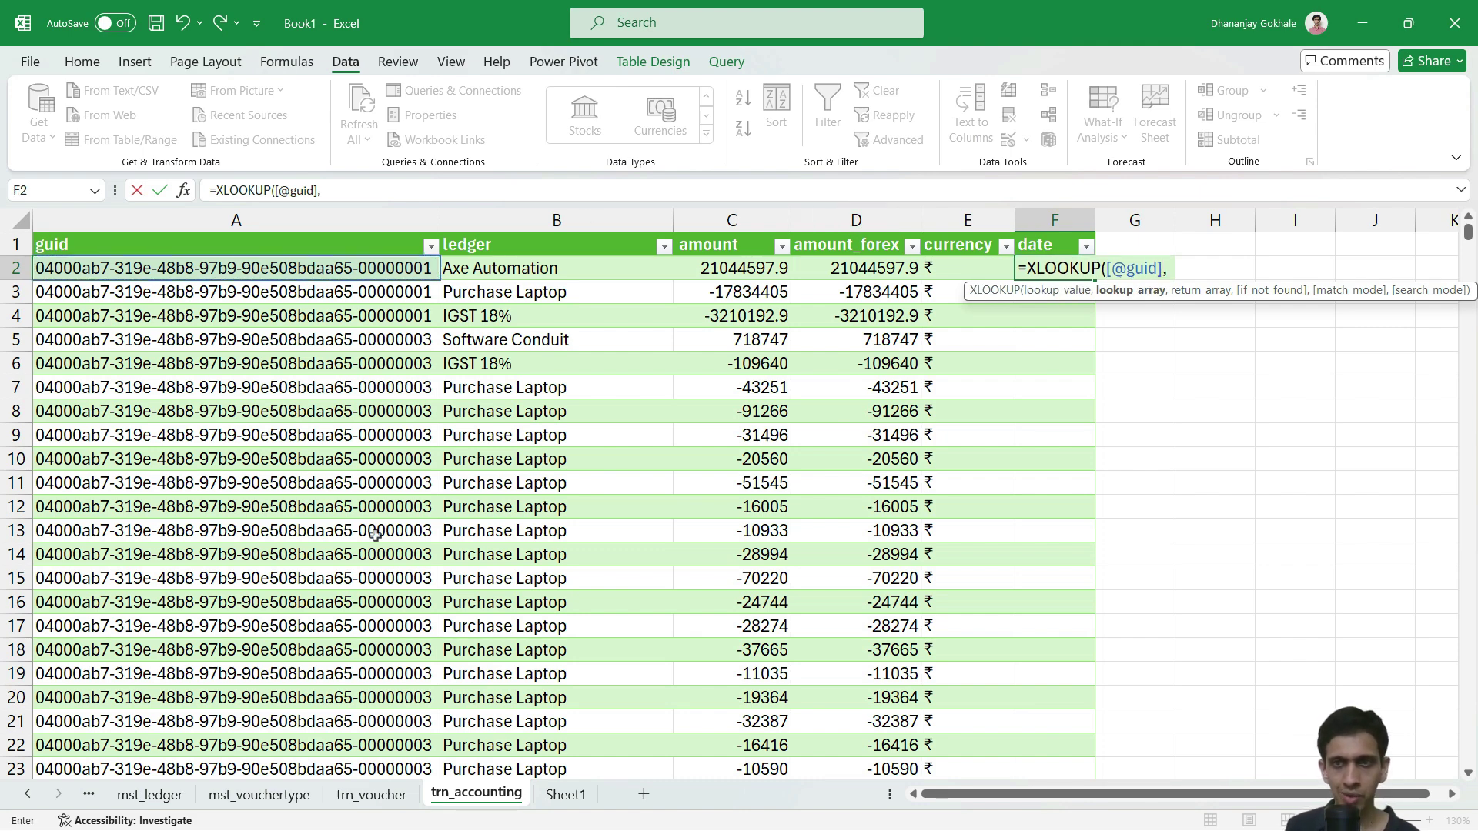
# Complete the date XLOOKUP with trn_voucher[guid] as the lookup array and trn_voucher[date] as the return array.
pyautogui.click(372, 796)
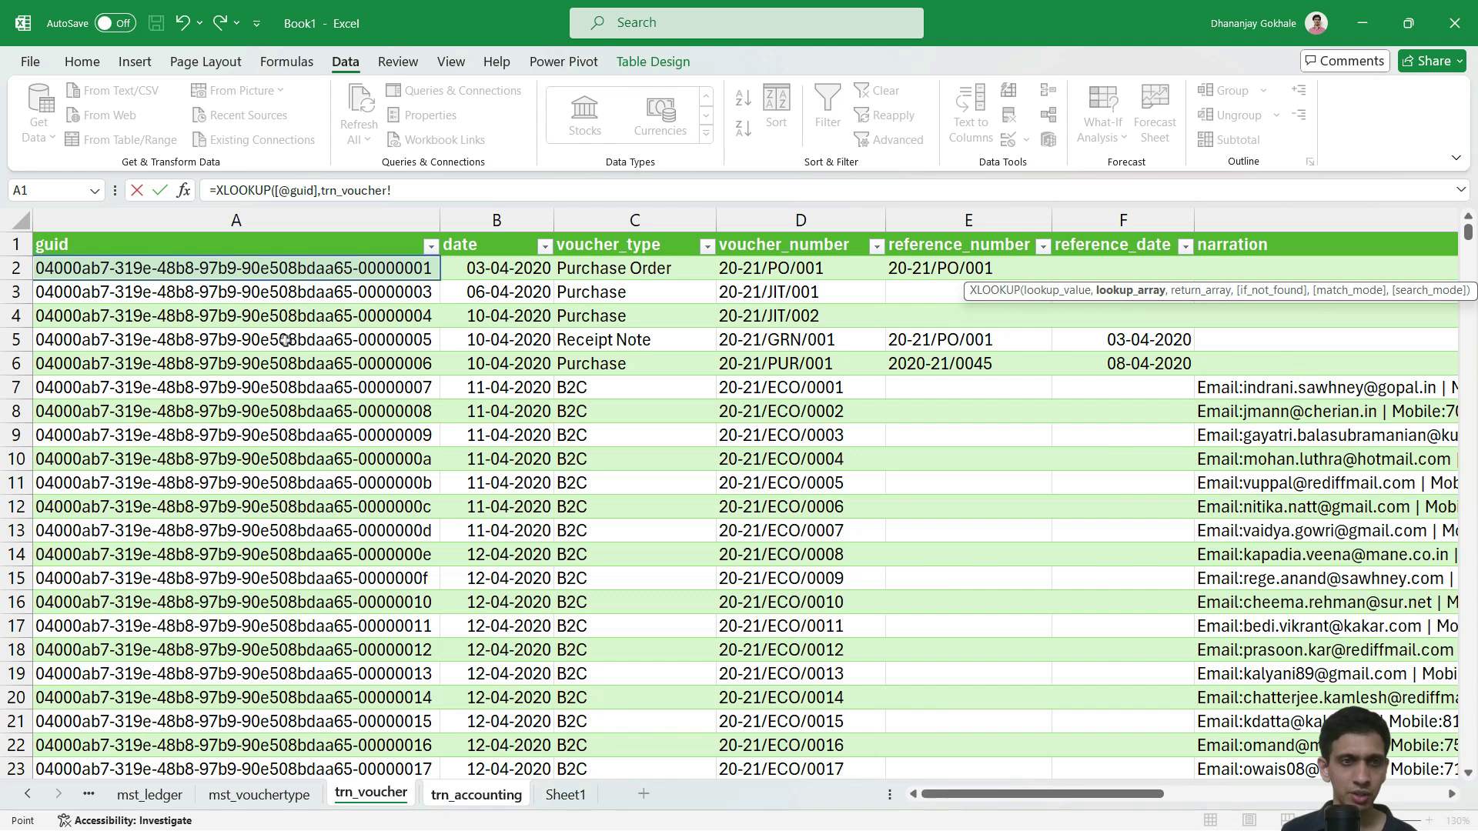
pyautogui.click(319, 388)
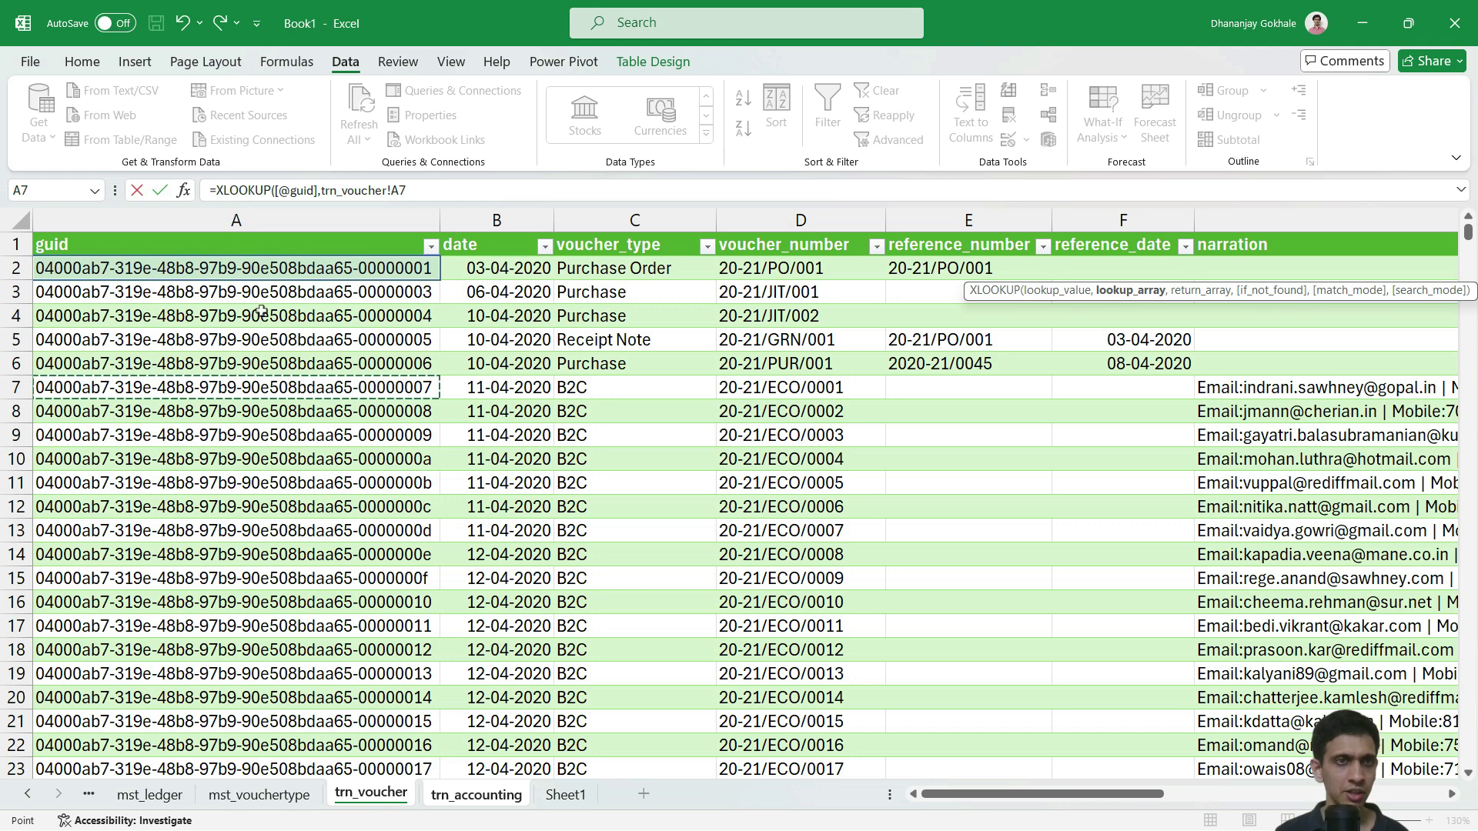
pyautogui.hotkey('ctrl', 'space')
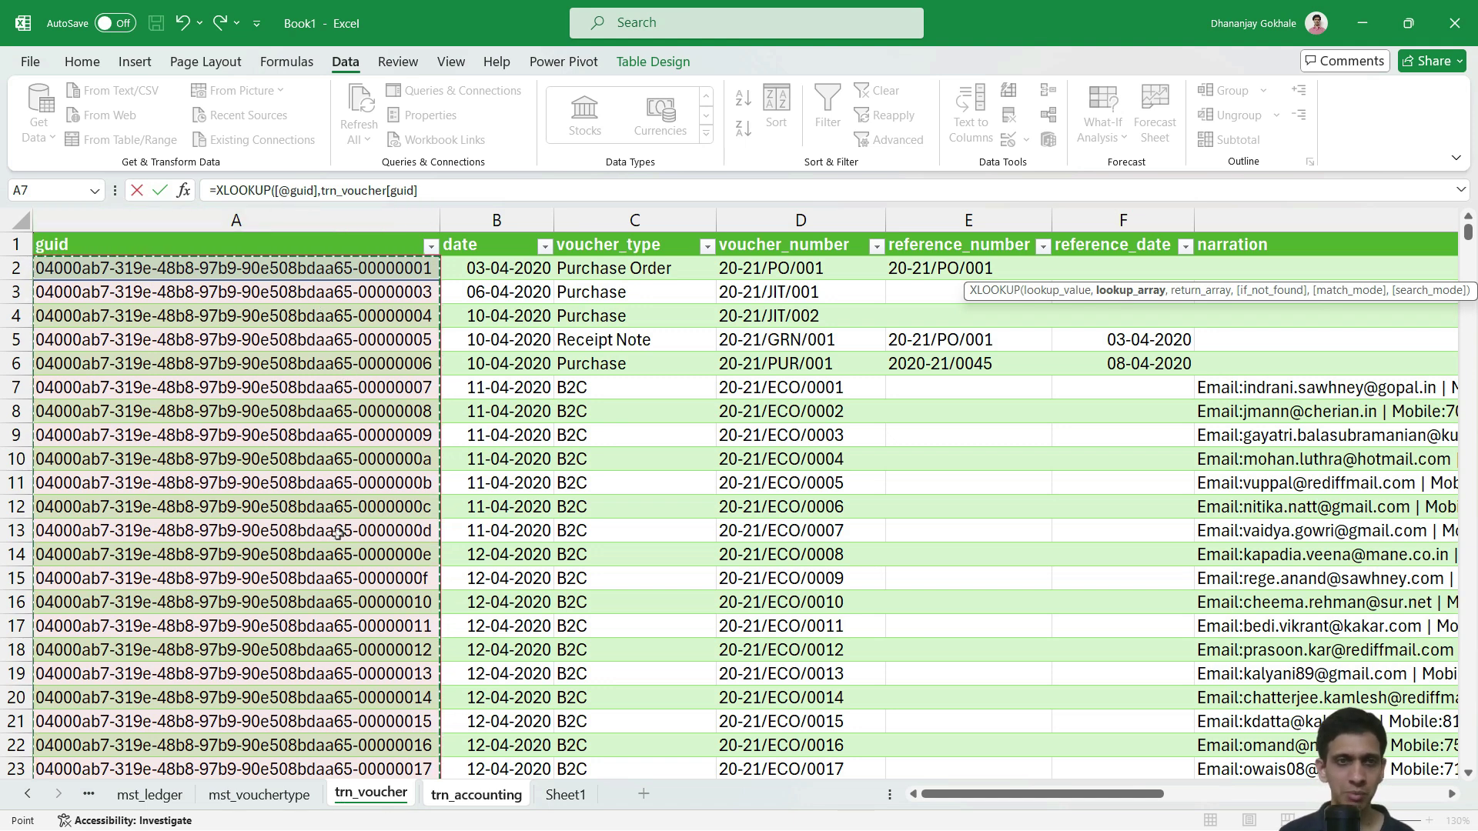
pyautogui.write(',')
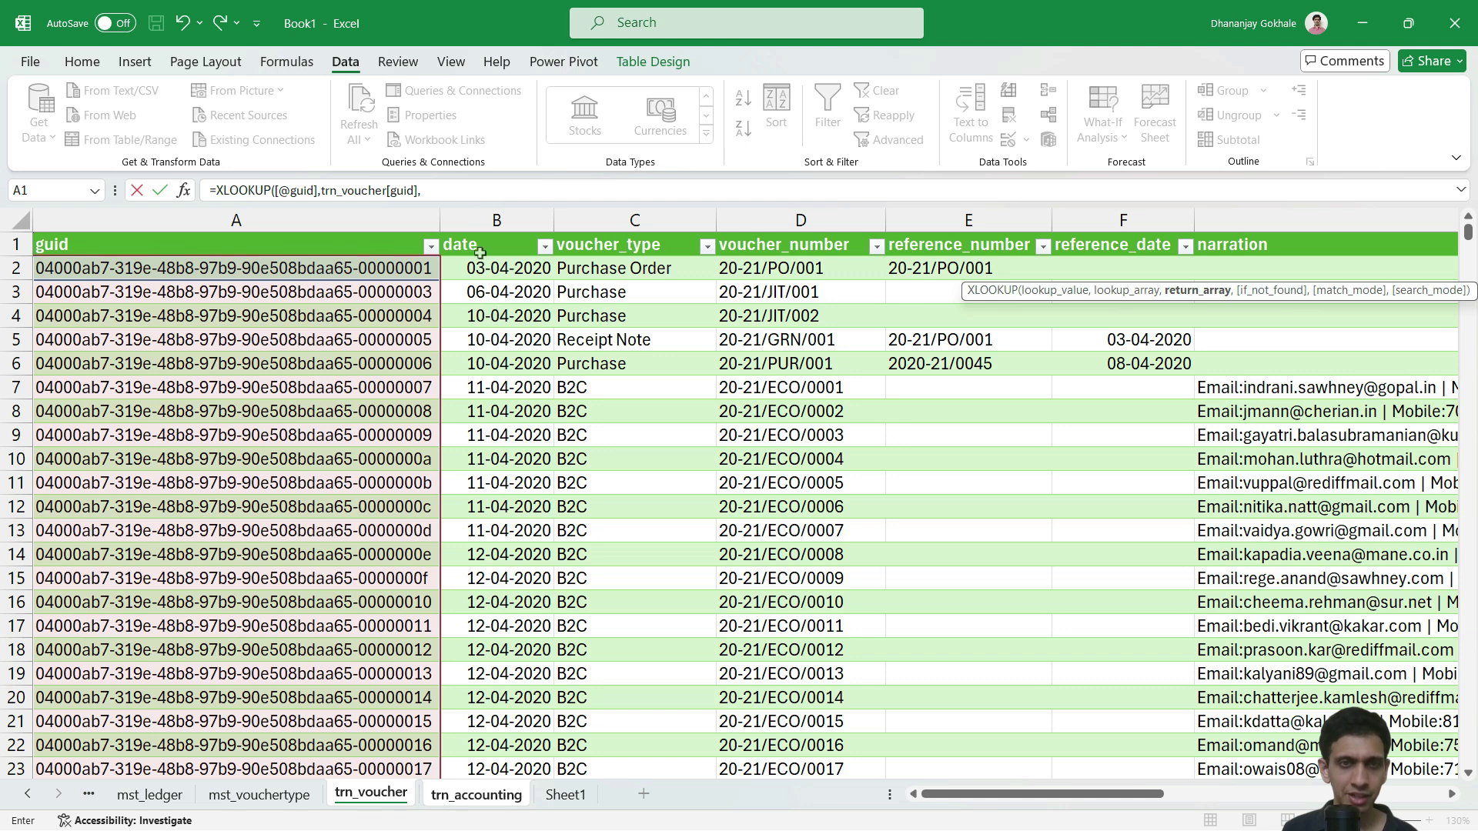
pyautogui.click(498, 340)
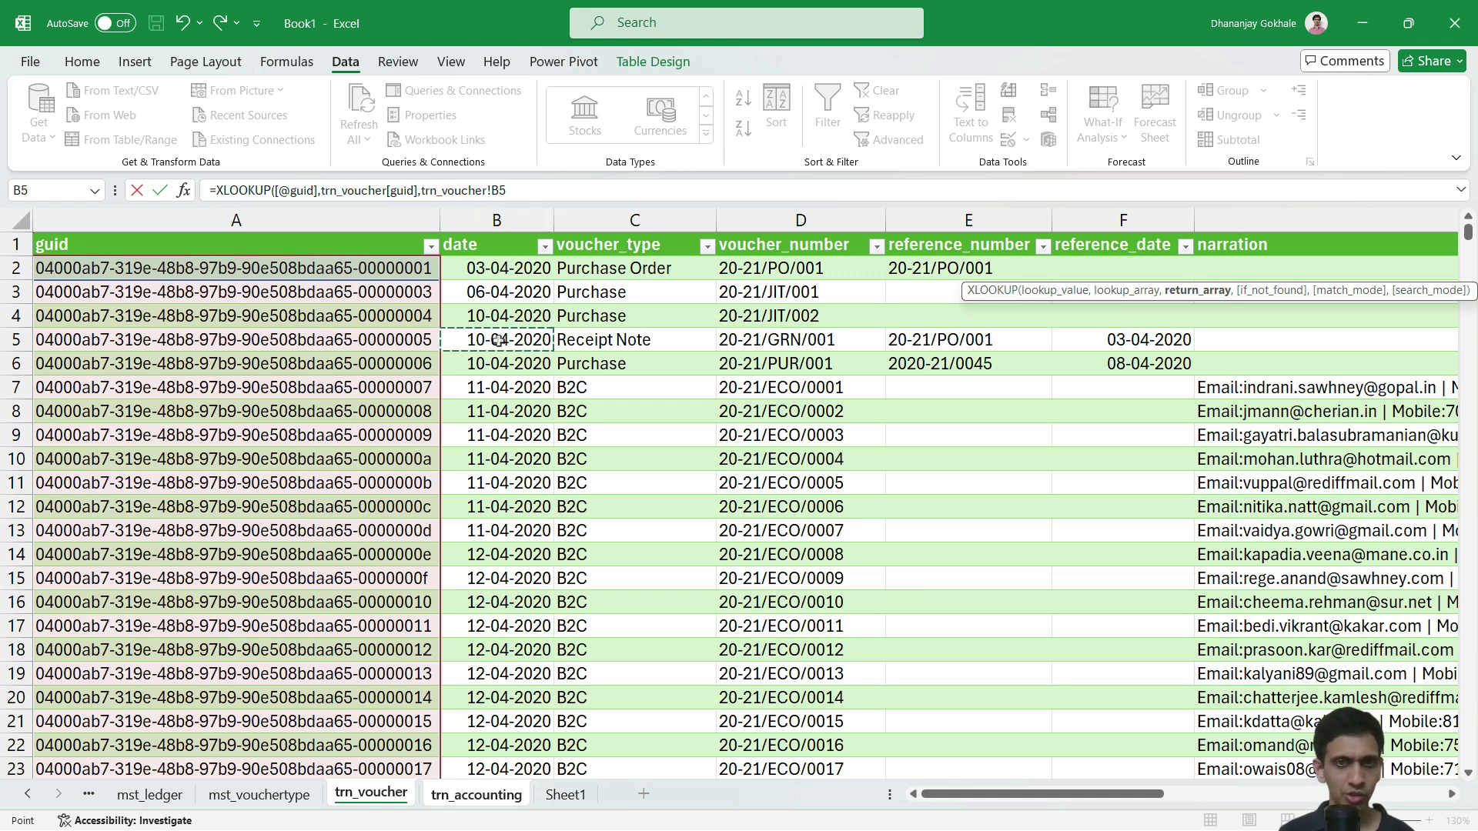
pyautogui.hotkey('ctrl', 'space')
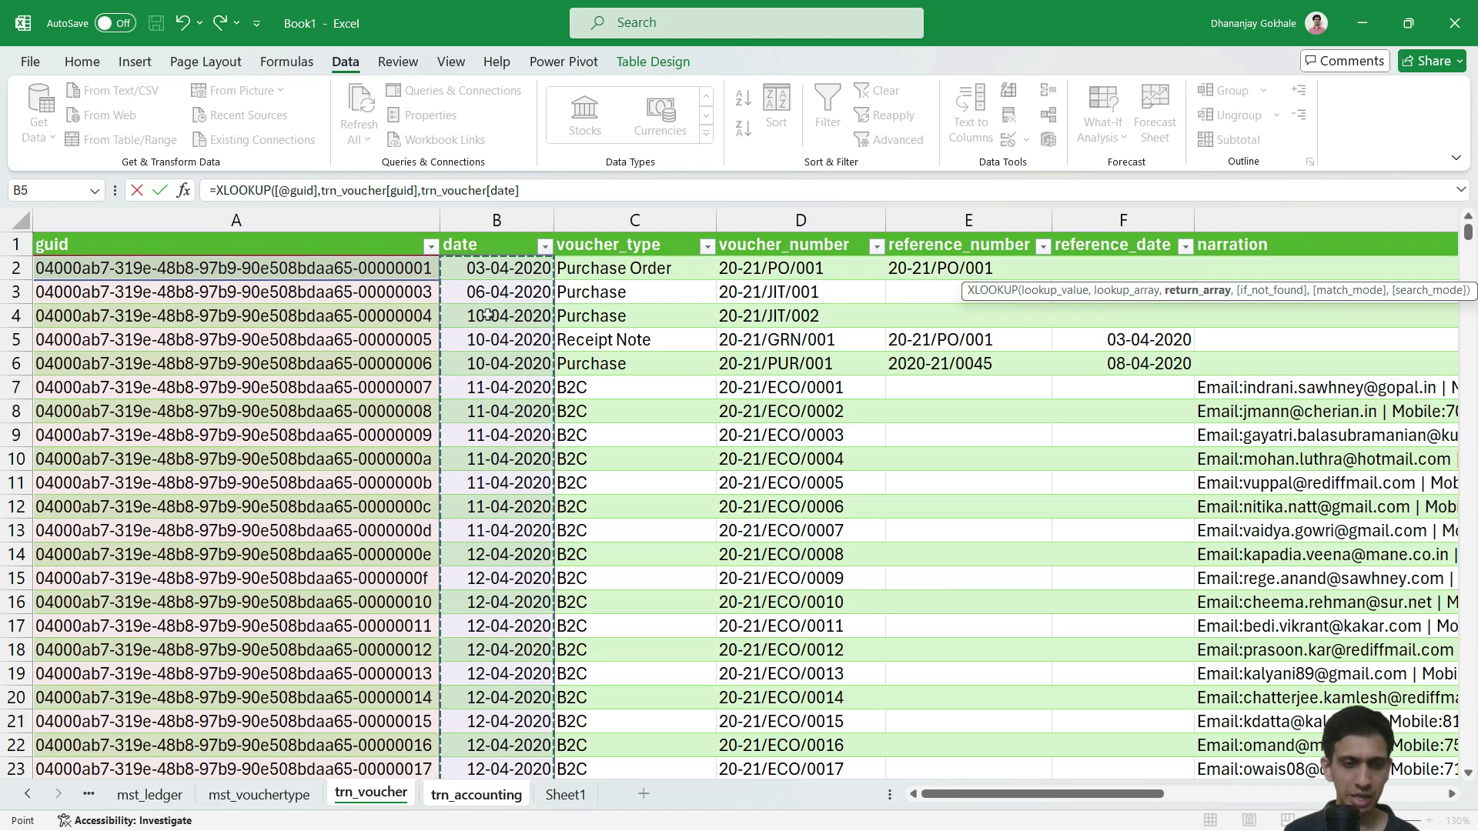
pyautogui.write(')')
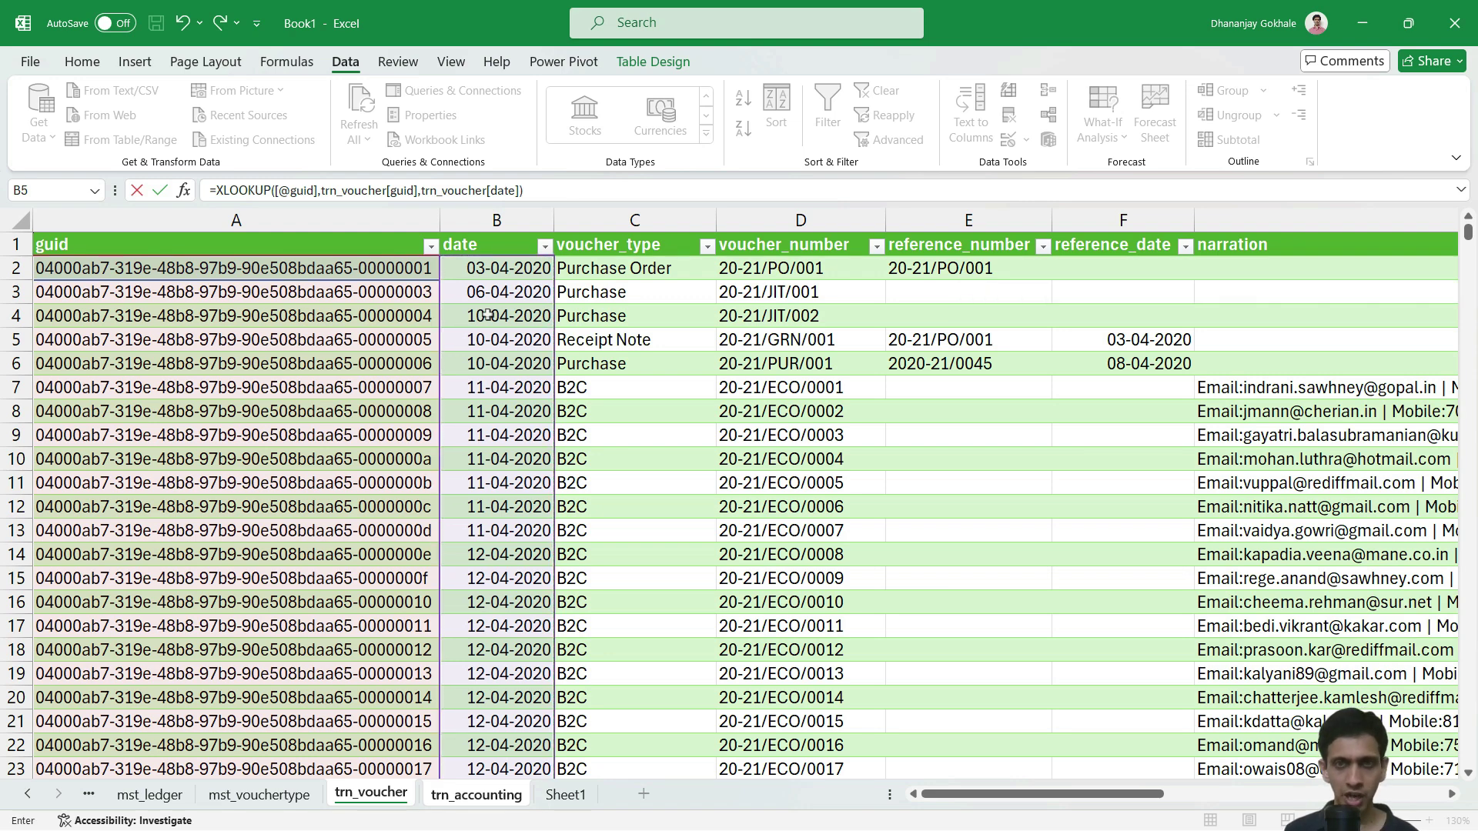
pyautogui.press('Return')
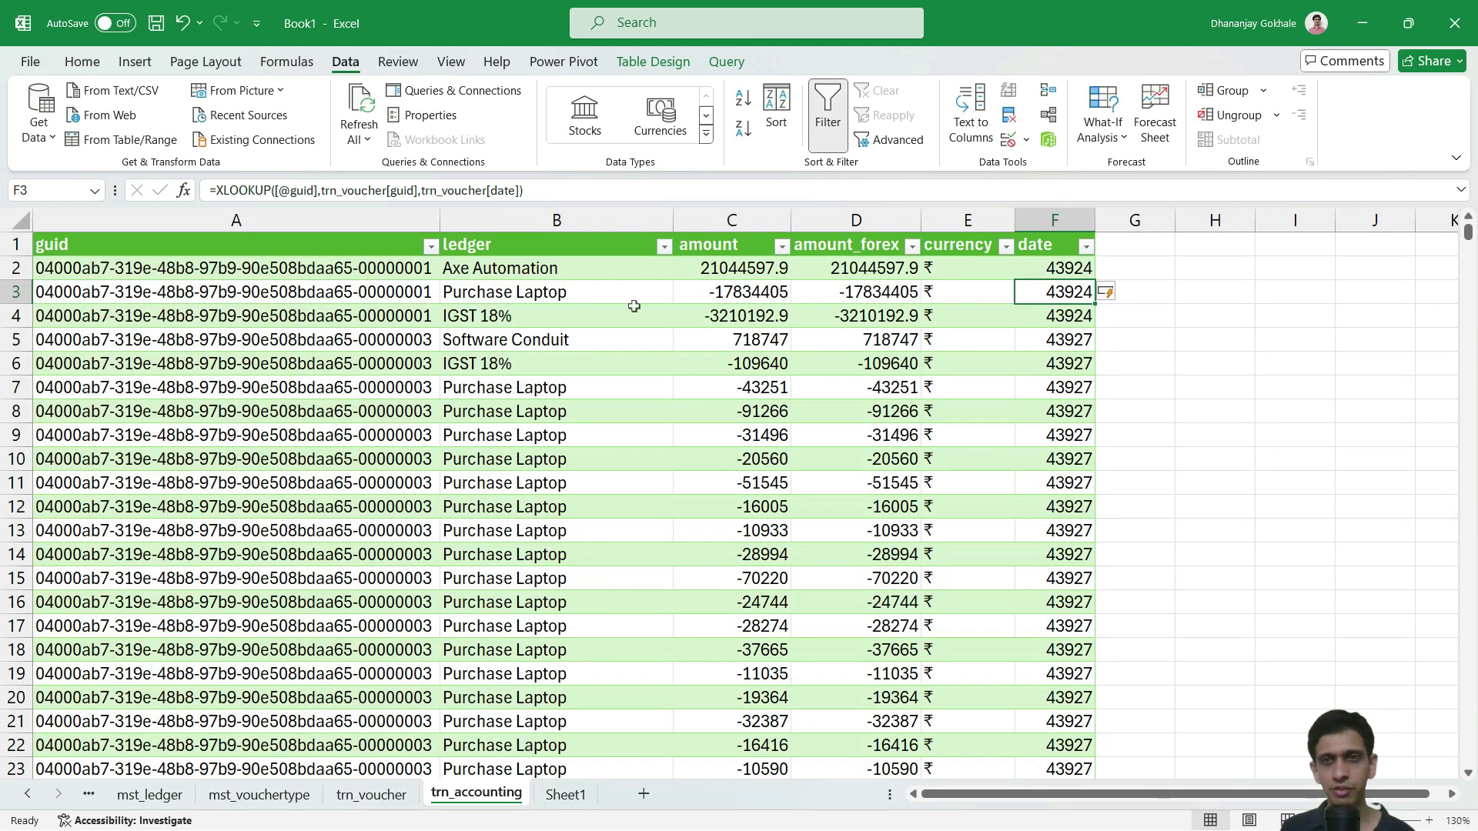
pyautogui.scroll(-8, 1078, 339)
pyautogui.scroll(8, 1082, 382)
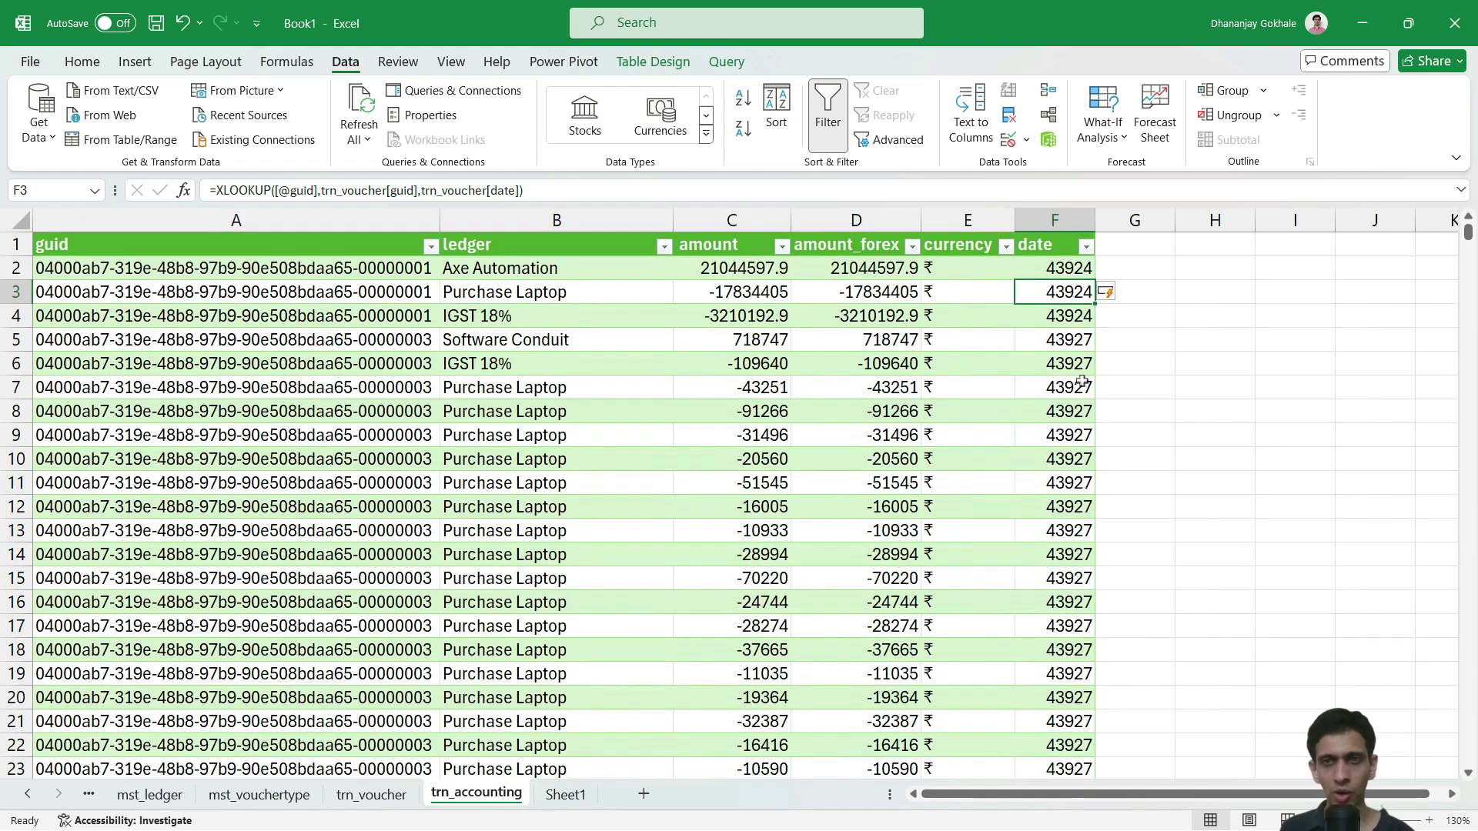
# Widen the date column of trn_accounting slightly and format the whole column as Short Date.
pyautogui.click(1052, 267)
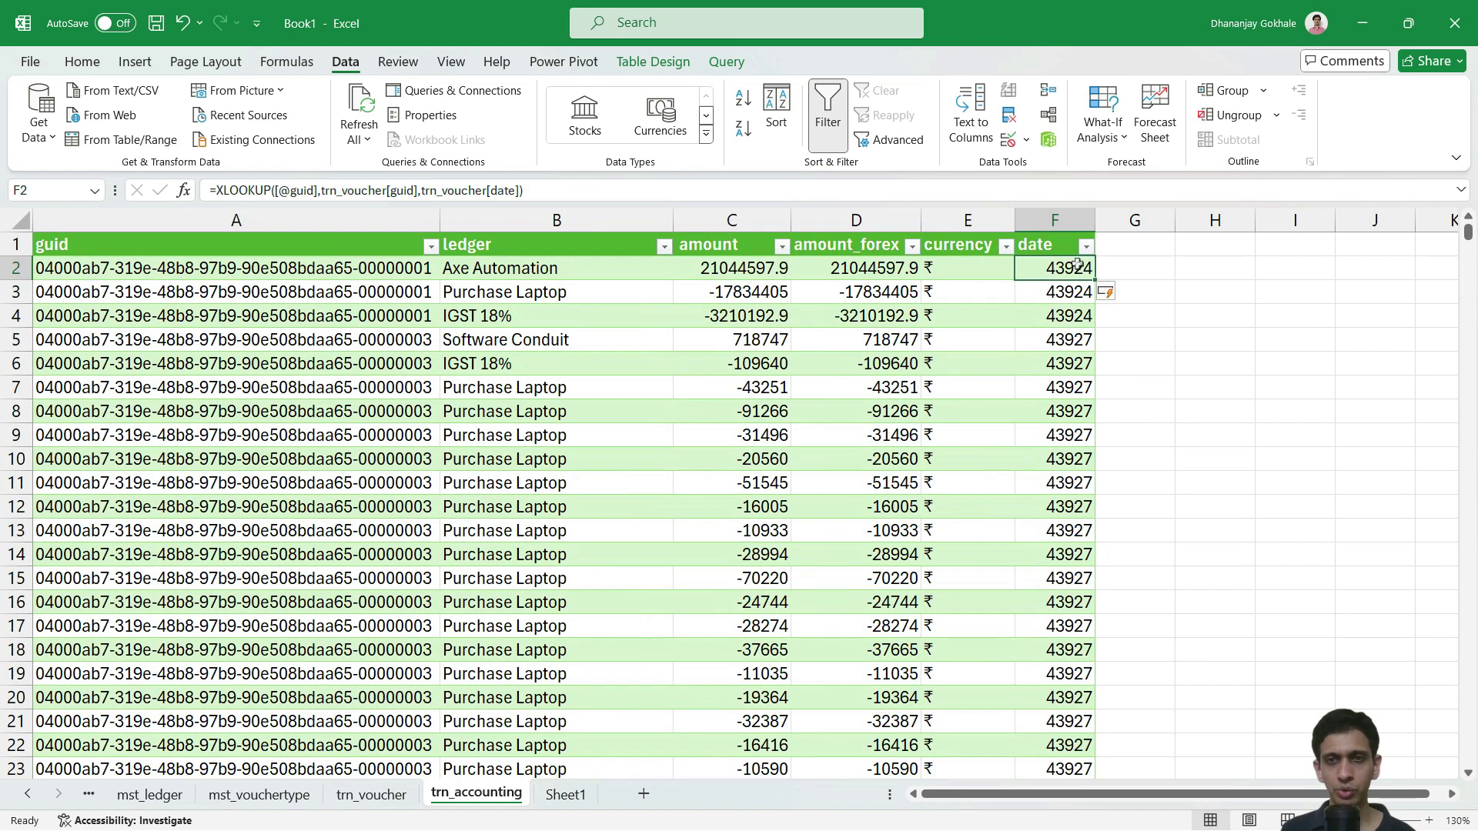
pyautogui.moveTo(1091, 221); pyautogui.dragTo(1116, 221)
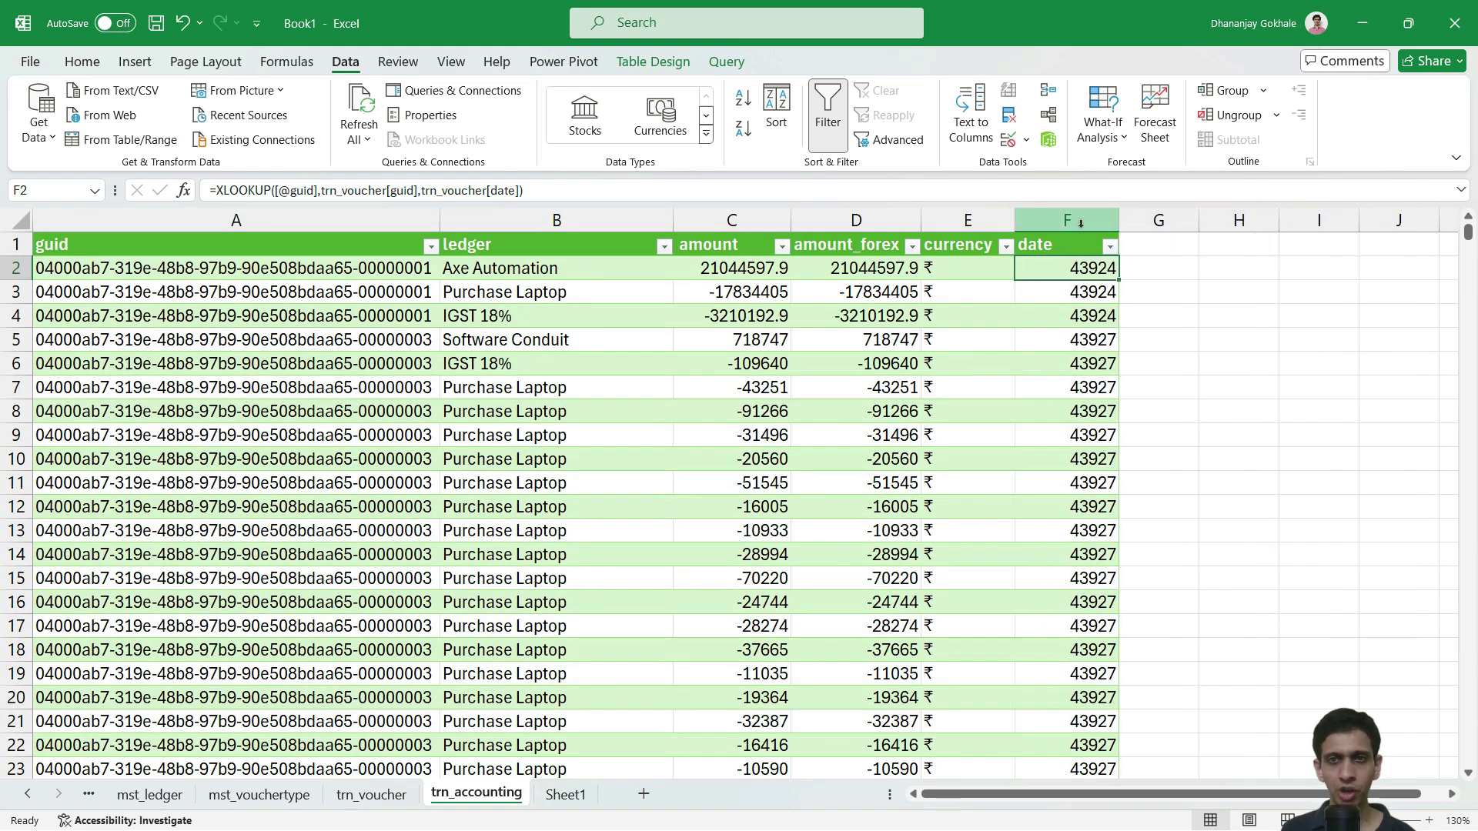
pyautogui.click(1112, 224)
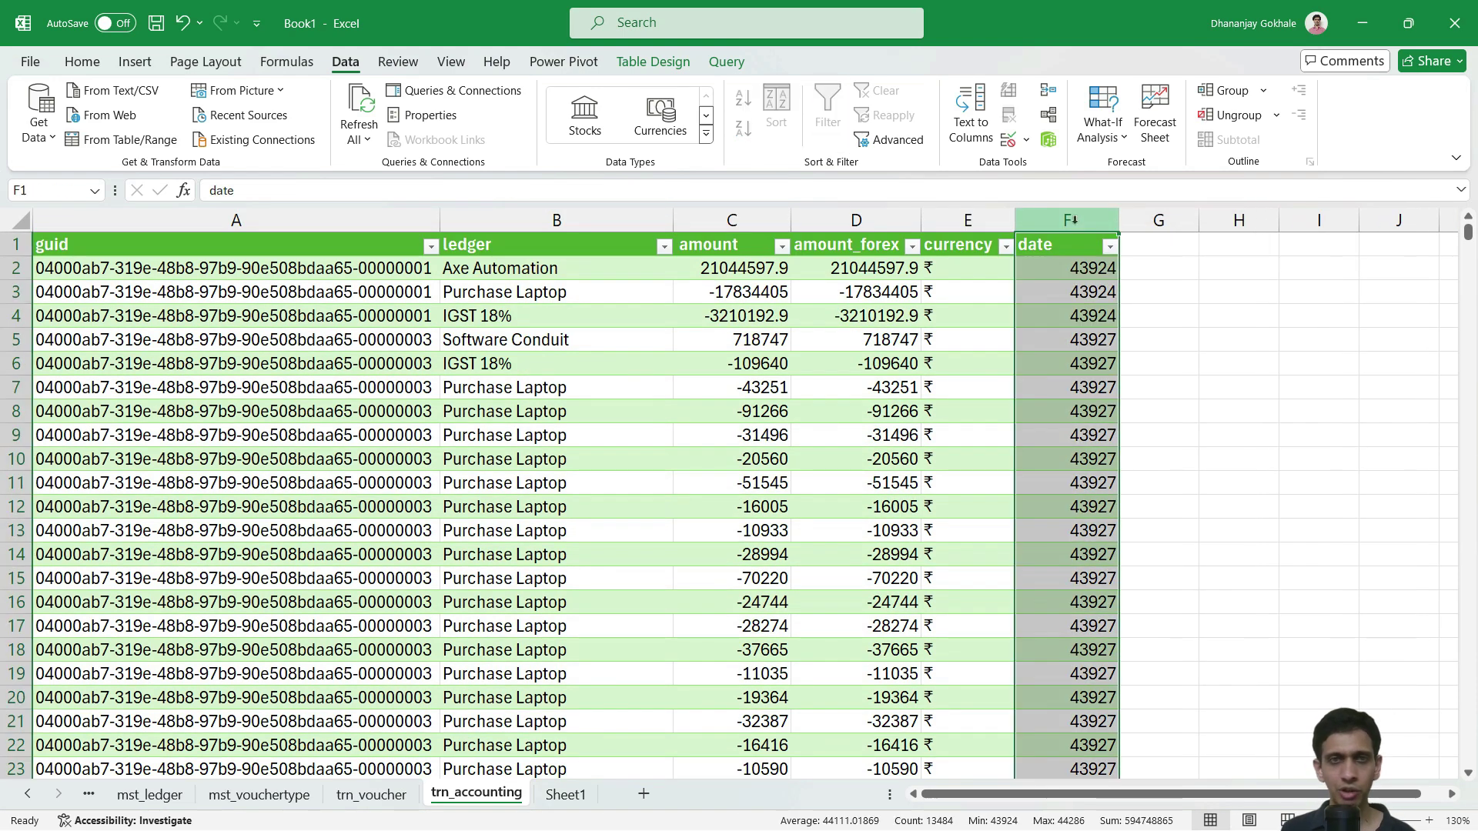
pyautogui.click(84, 63)
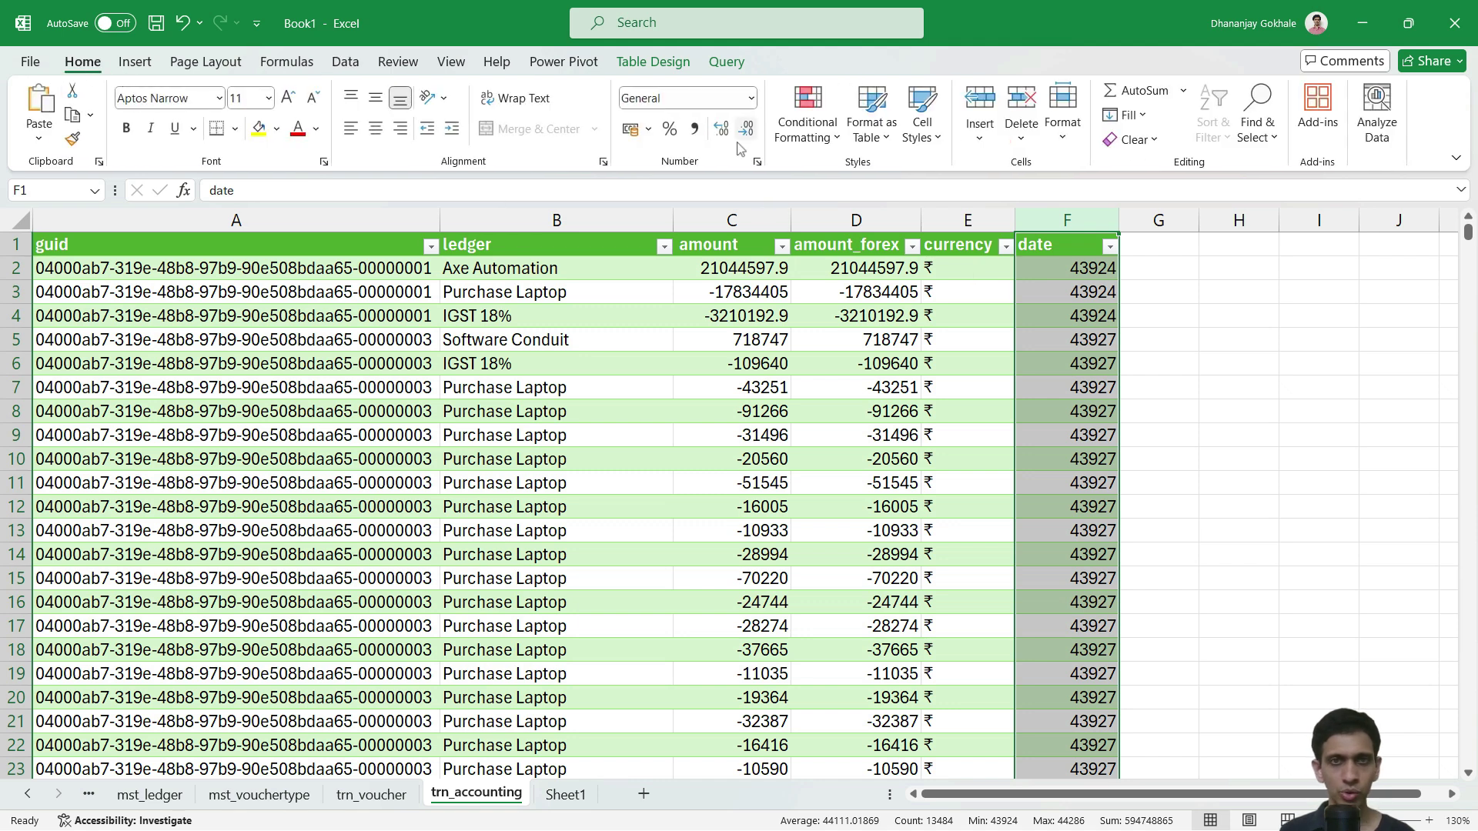
pyautogui.click(750, 98)
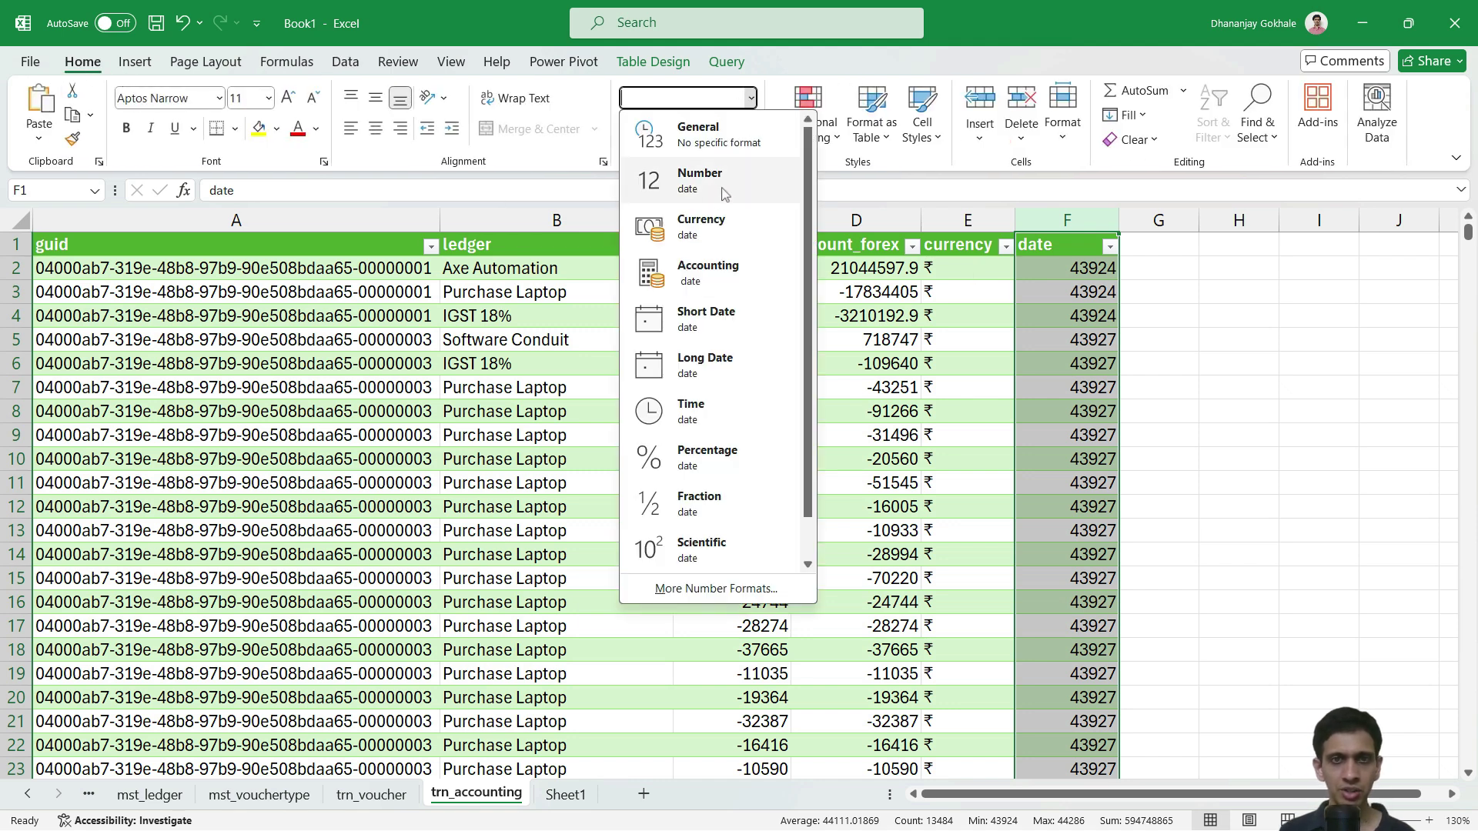
pyautogui.click(706, 331)
pyautogui.click(1089, 321)
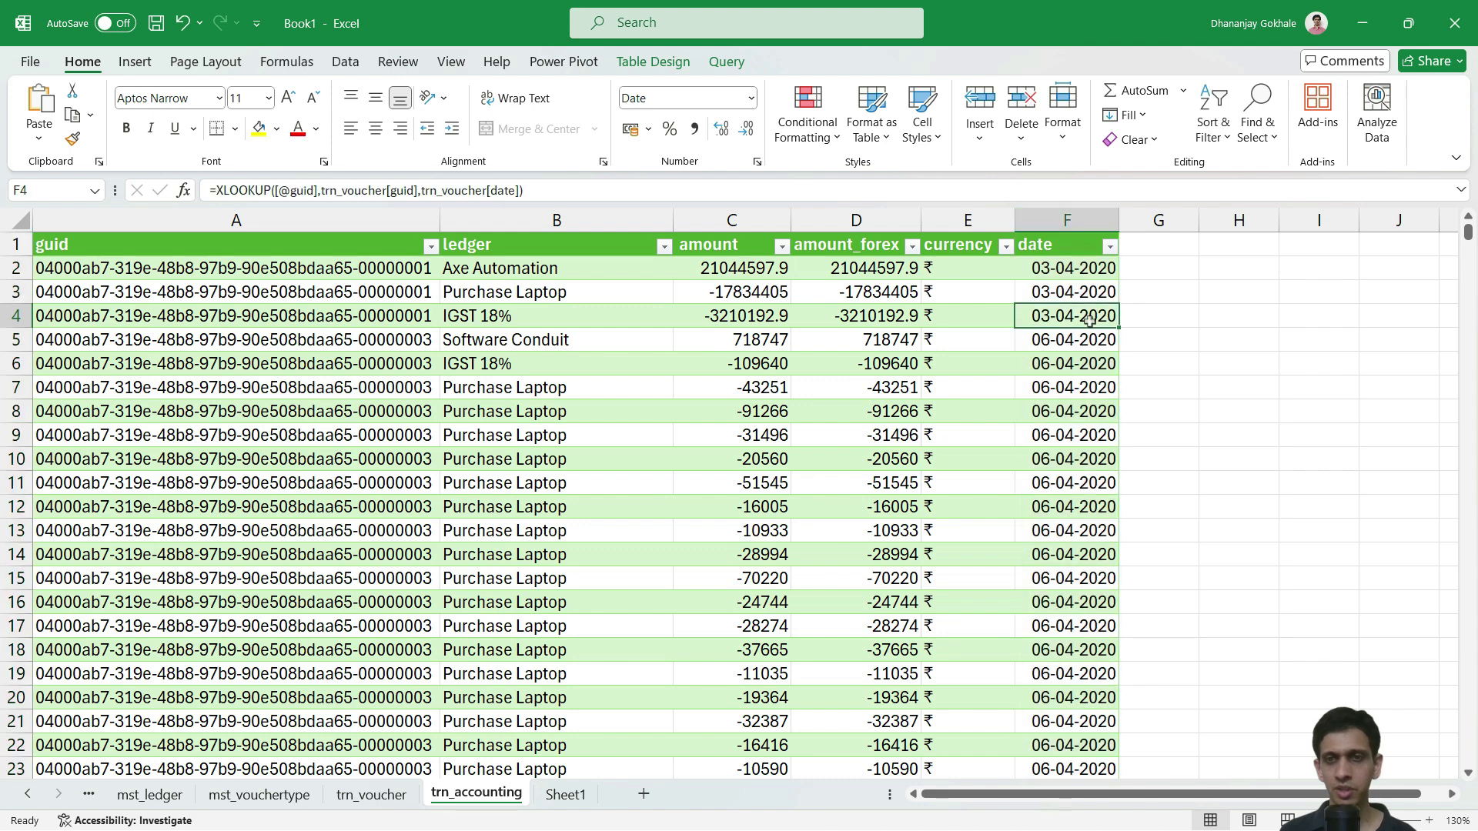
# Review the filled date column and the arguments of the XLOOKUP formula in its first cell.
pyautogui.scroll(-9, 1089, 321)
pyautogui.scroll(9, 1046, 408)
pyautogui.click(1056, 268)
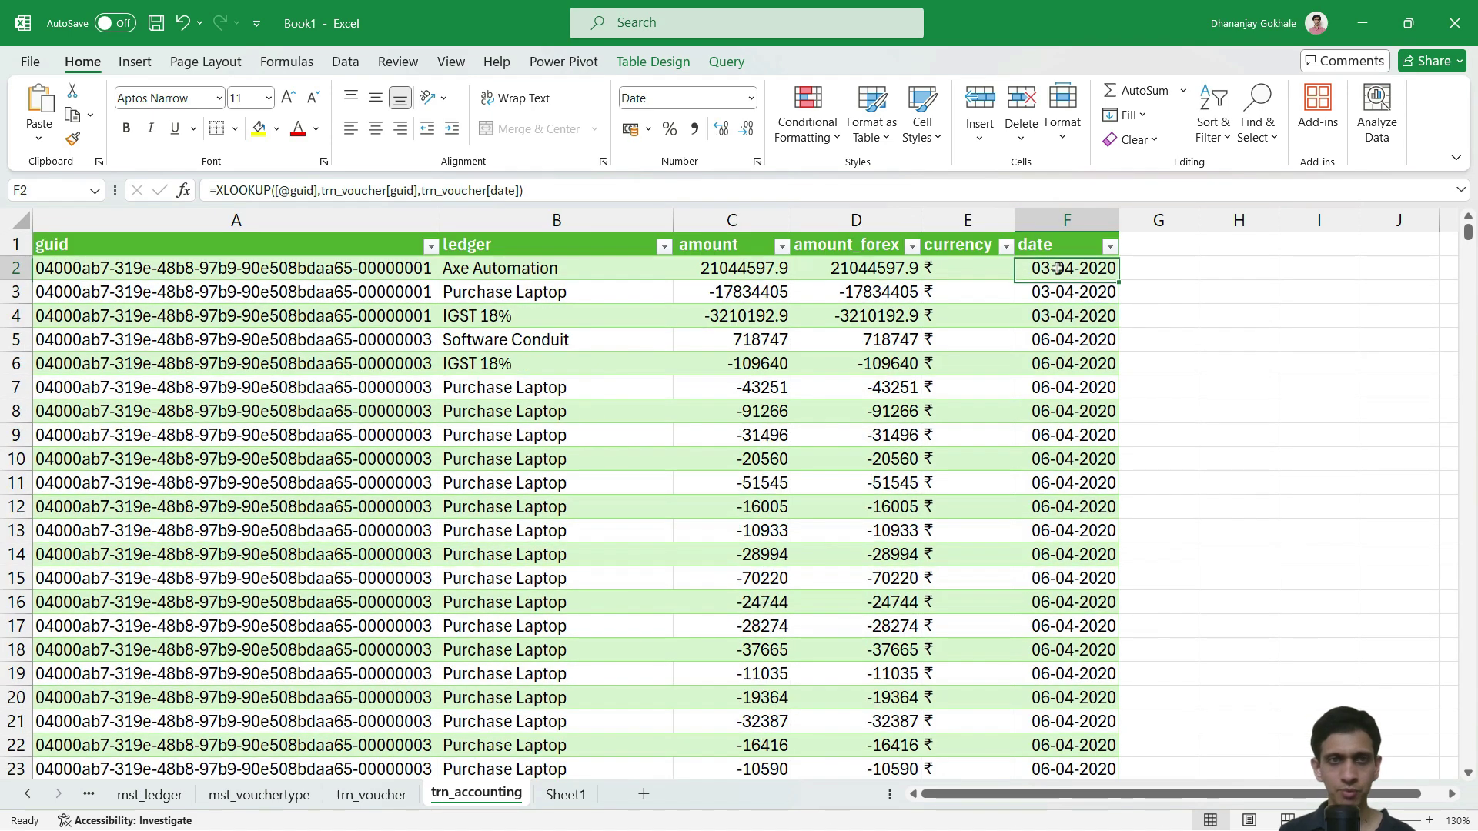
pyautogui.press('F2')
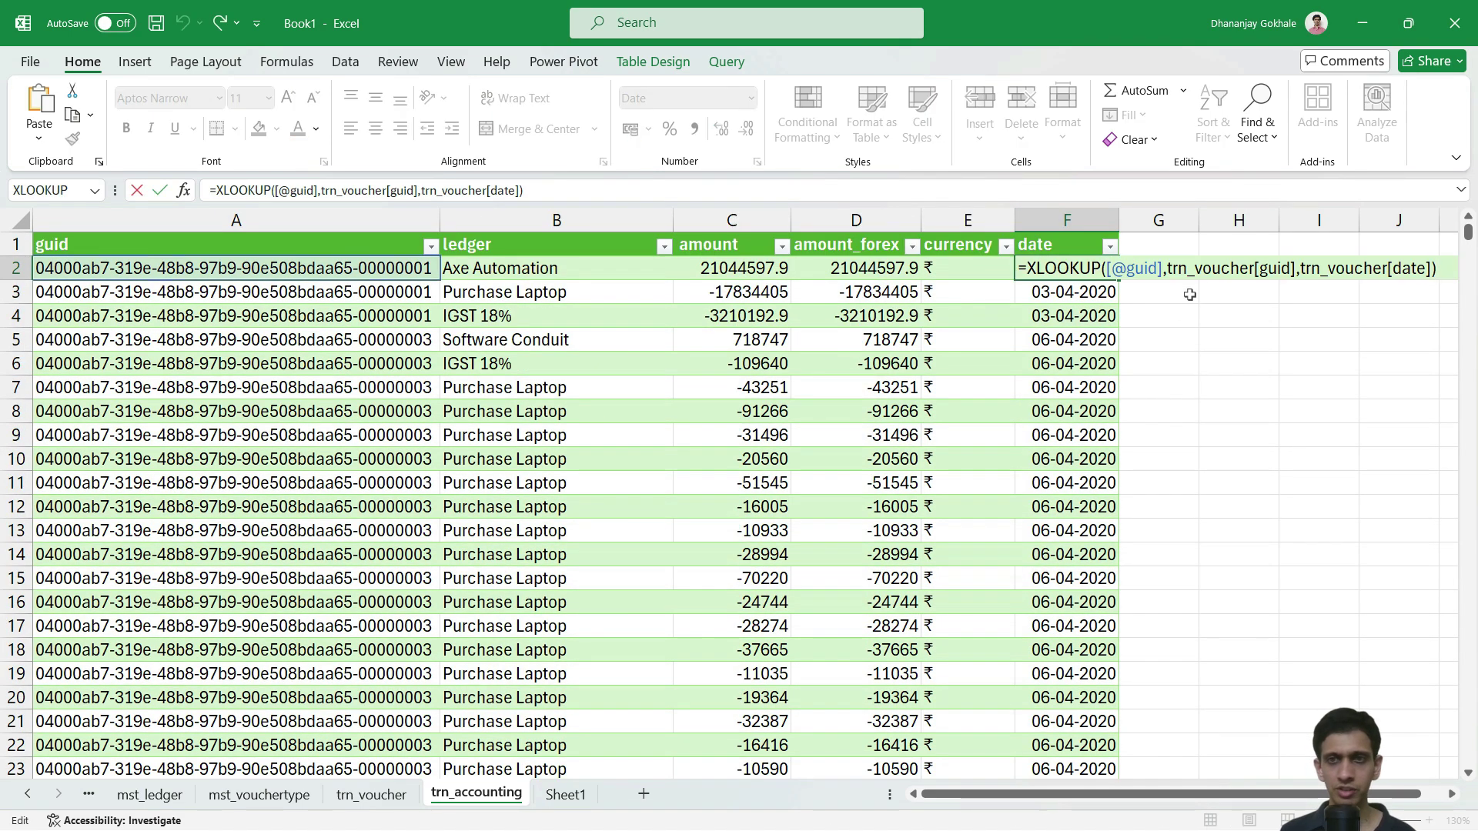
pyautogui.press('Escape')
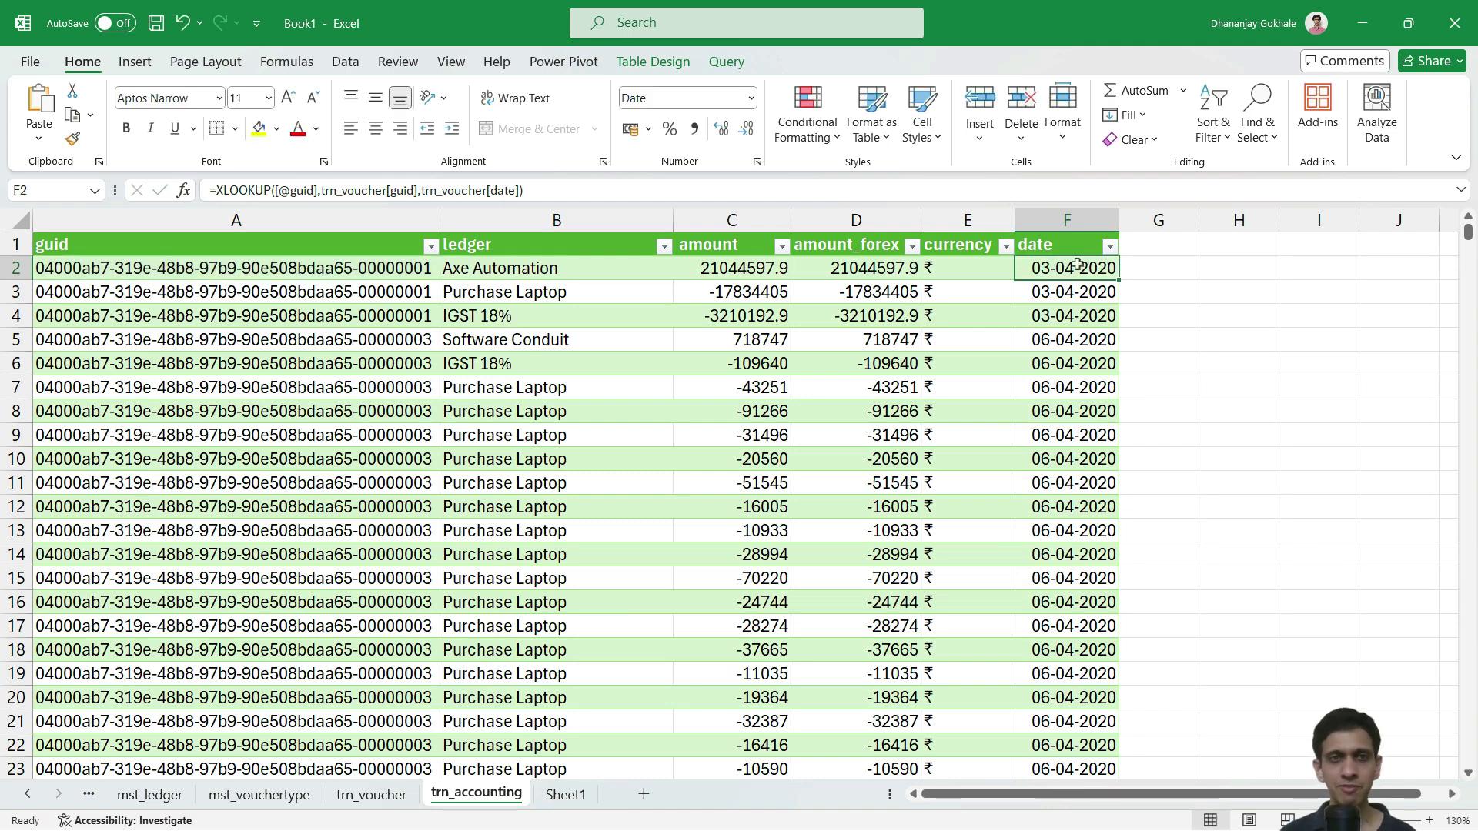
# Check the voucher_type and voucher_number fields of the first record in trn_voucher.
pyautogui.click(371, 800)
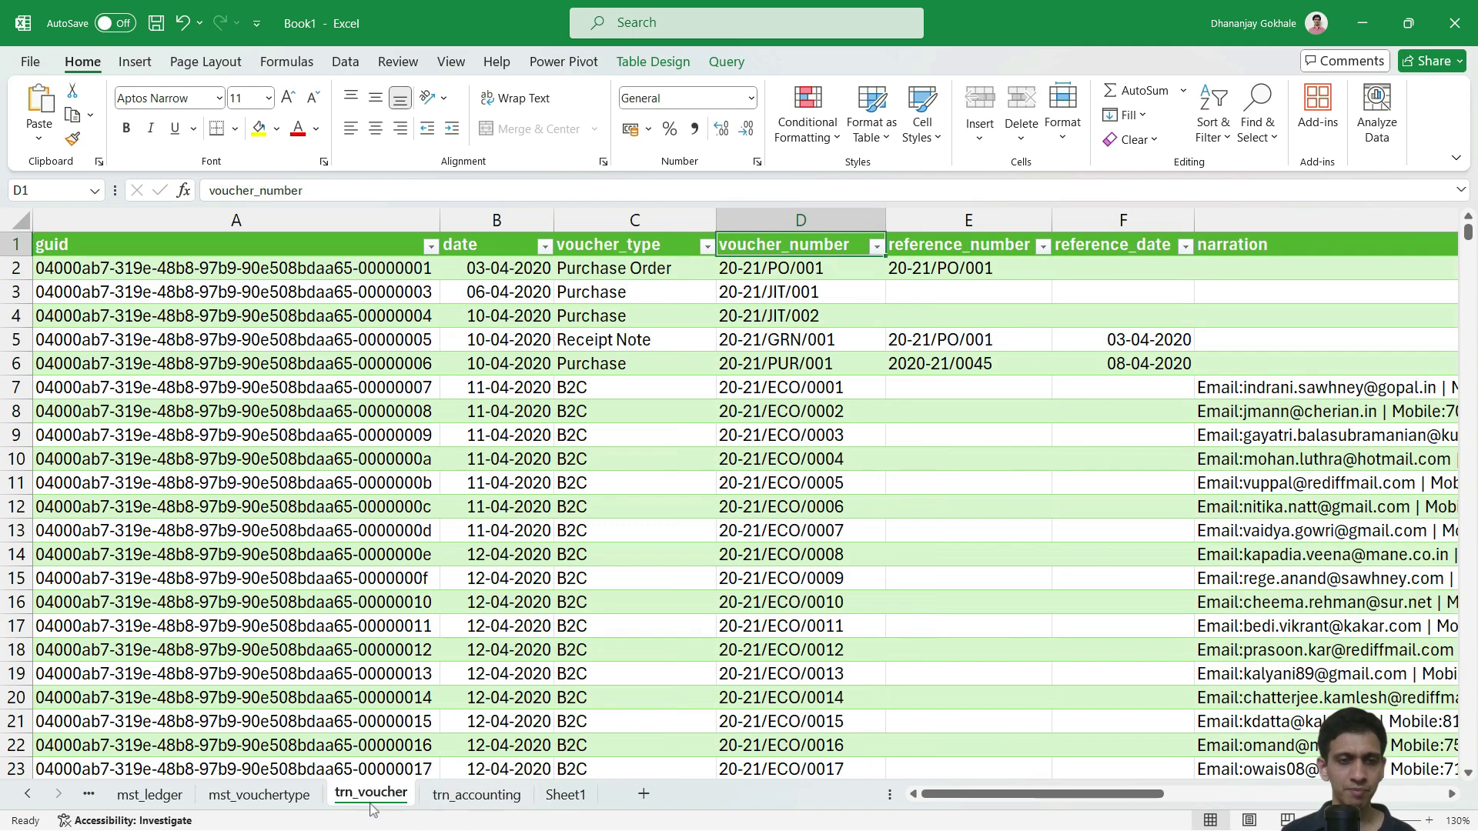
pyautogui.click(631, 268)
pyautogui.press('Right')
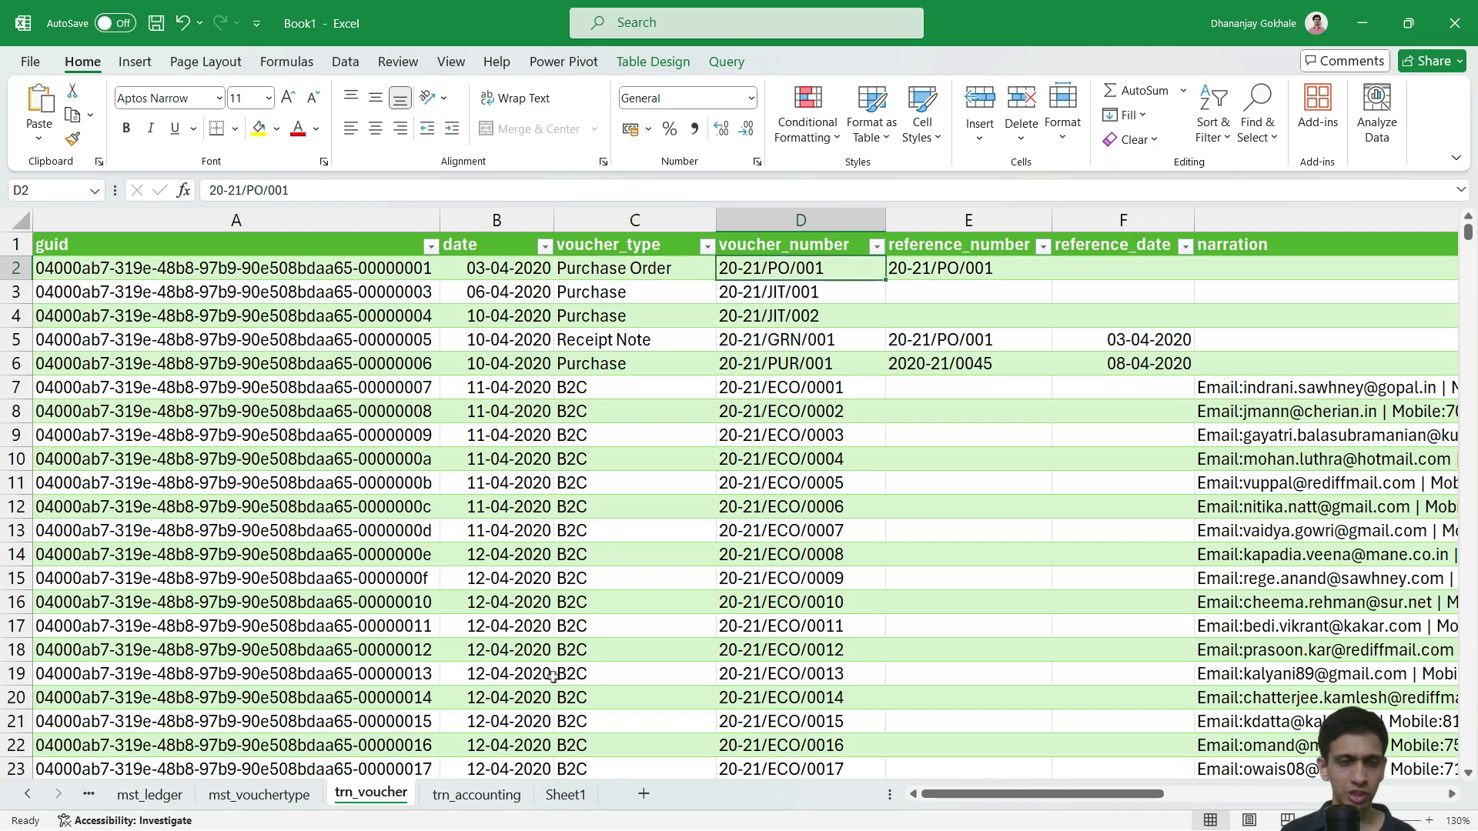
pyautogui.moveTo(1029, 797); pyautogui.dragTo(882, 795)
# Add a voucher_type column to the trn_accounting table directly after the date column.
pyautogui.click(457, 800)
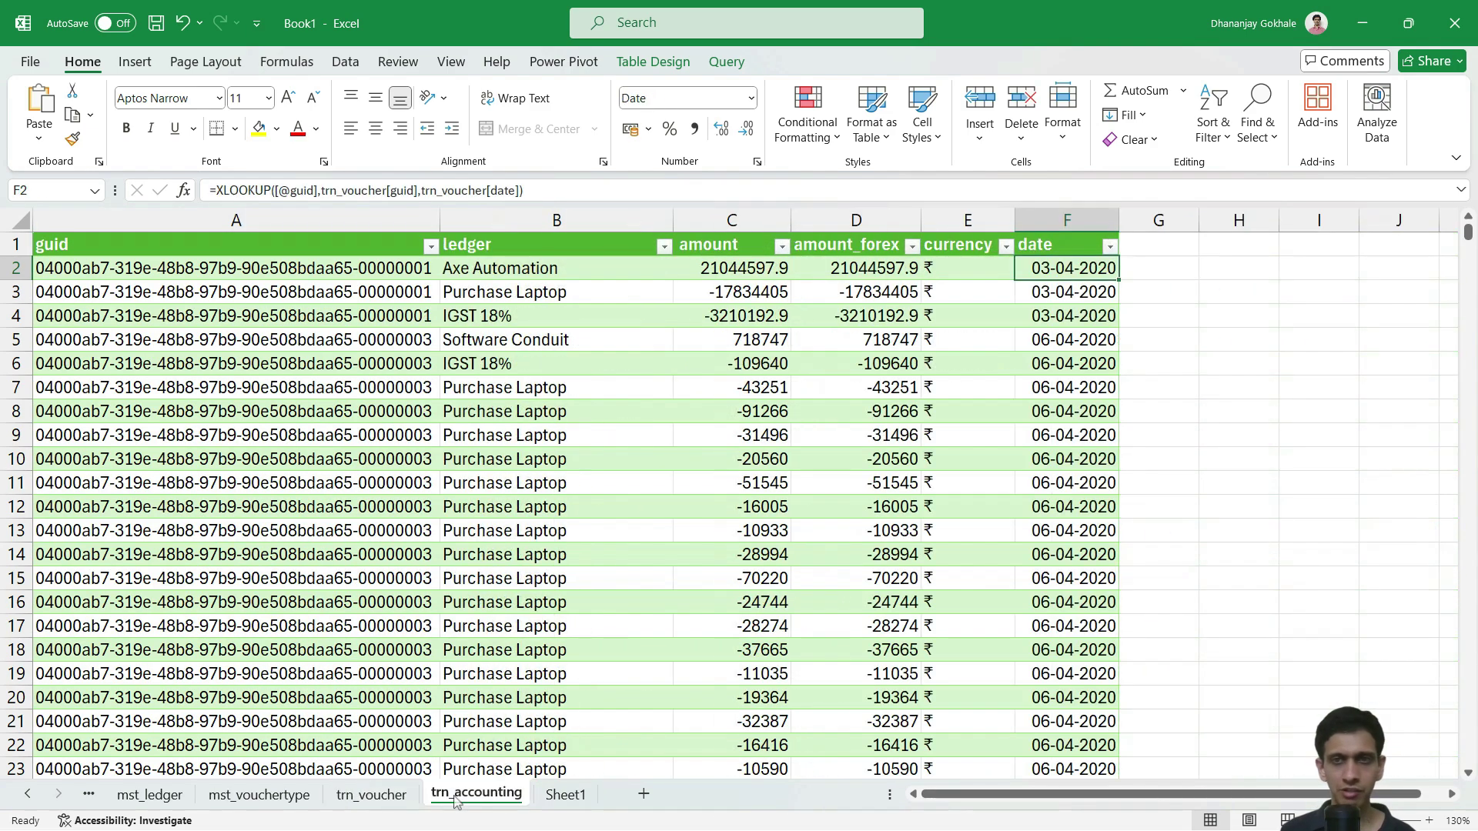
pyautogui.press('Up')
pyautogui.press('Right')
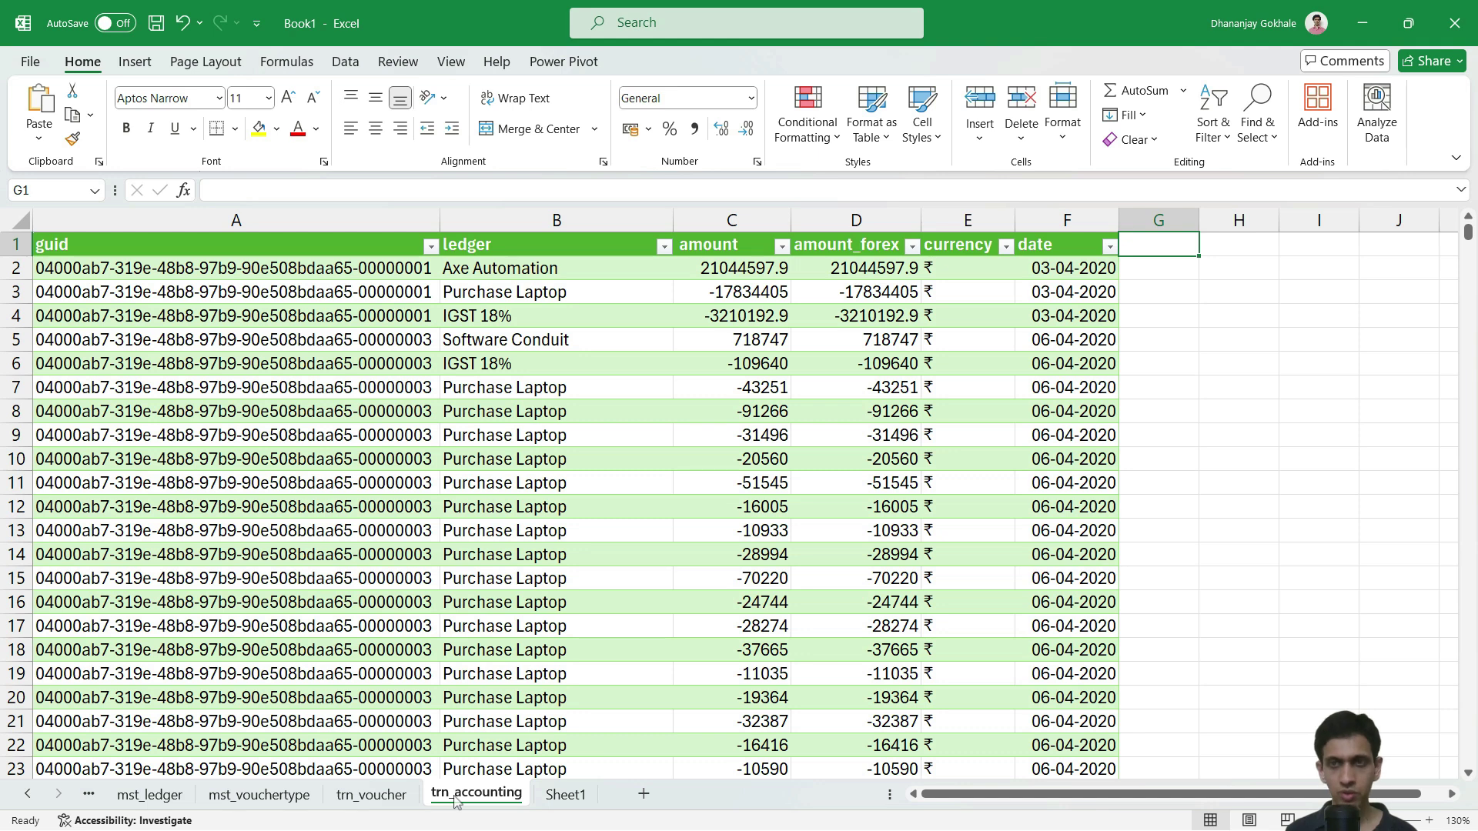
pyautogui.write('VOUCH')
pyautogui.press('BackSpace')
pyautogui.press('BackSpace')
pyautogui.press('BackSpace')
pyautogui.press('BackSpace')
pyautogui.write('vou')
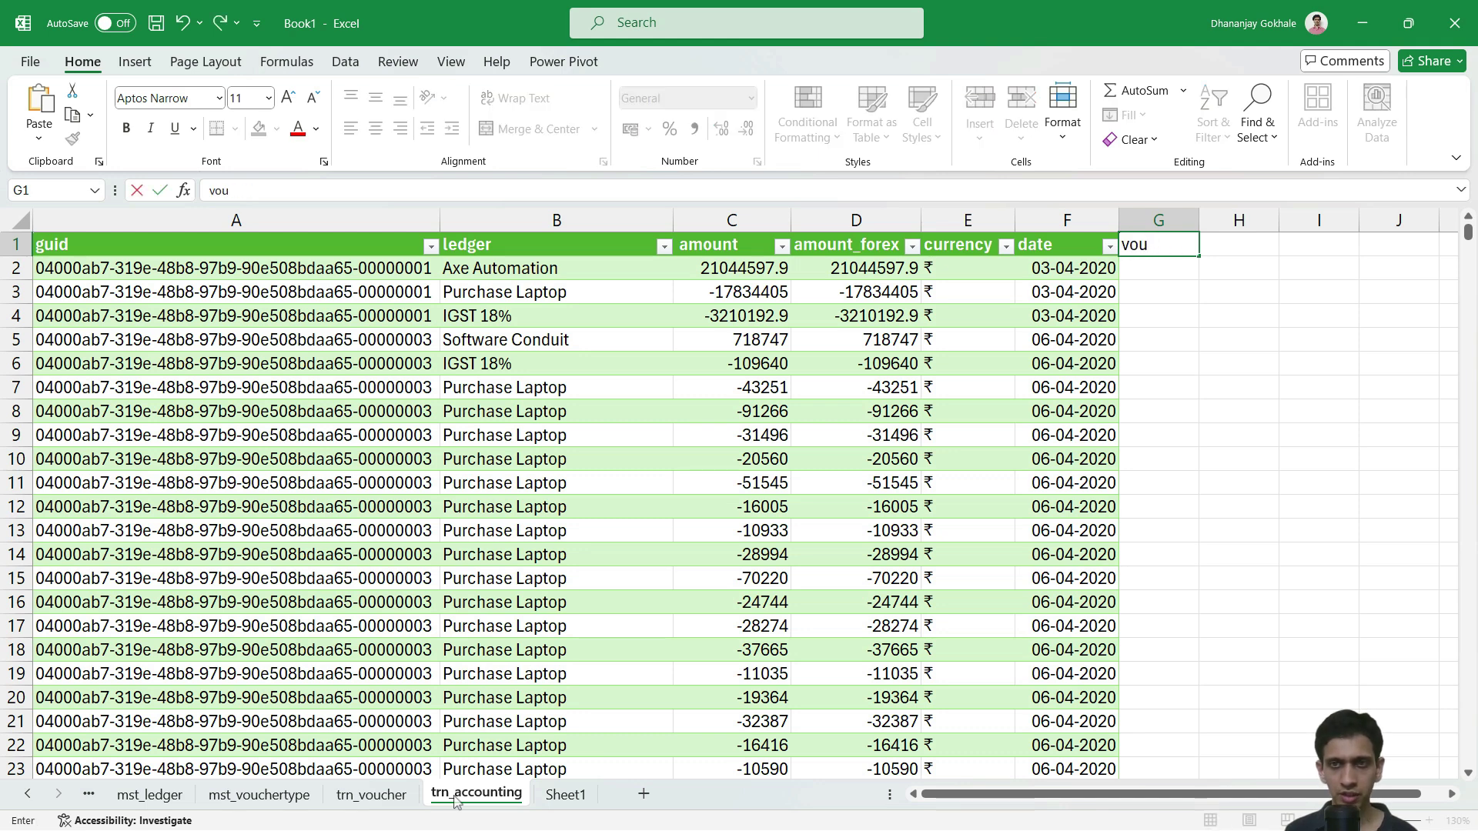
pyautogui.write('cher_type')
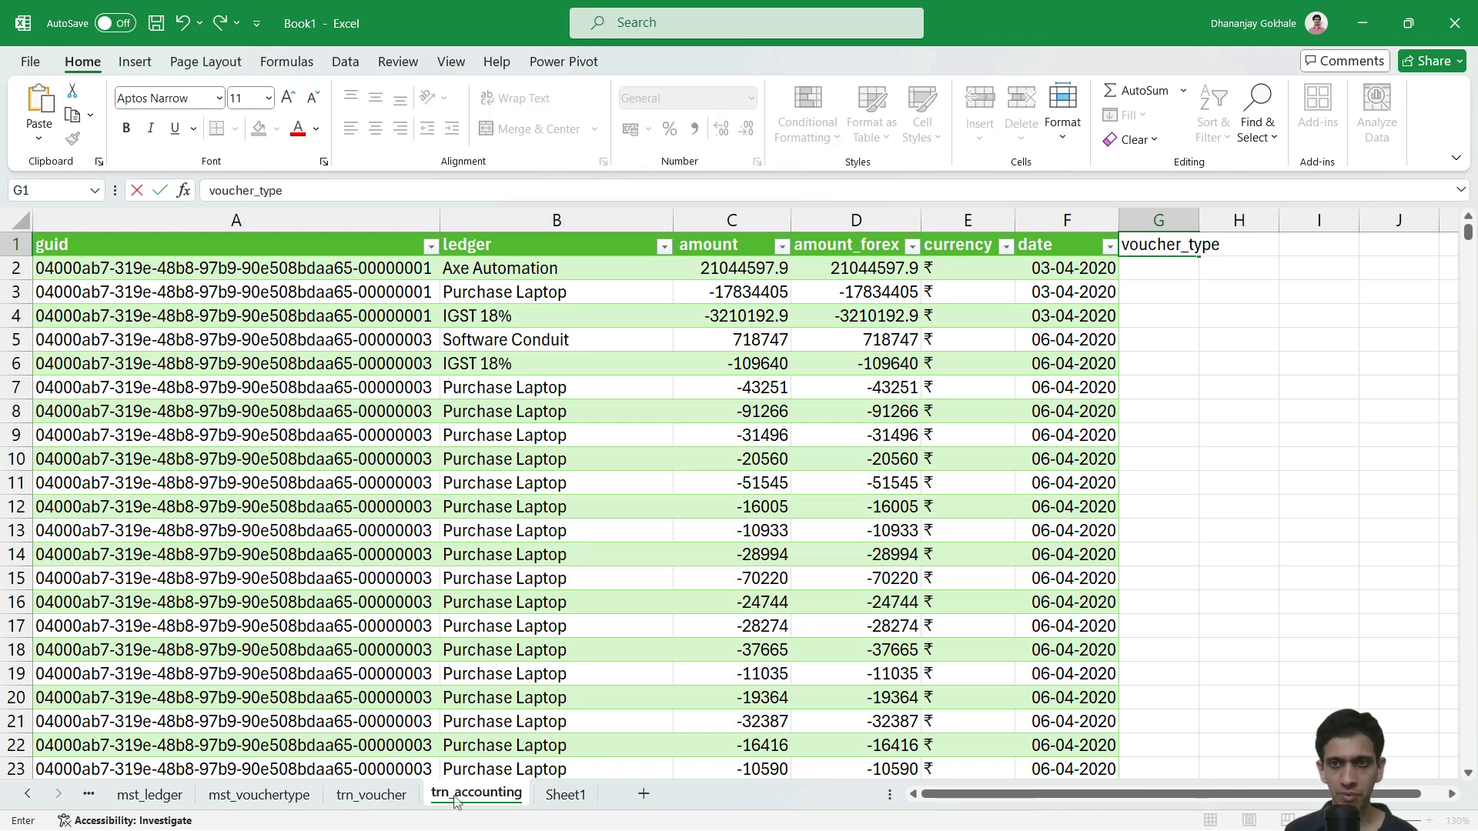
pyautogui.press('Return')
# Fill the voucher_type column of trn_accounting with an XLOOKUP matching guid against trn_voucher[guid] and returning trn_voucher[voucher_type].
pyautogui.write('=XLO')
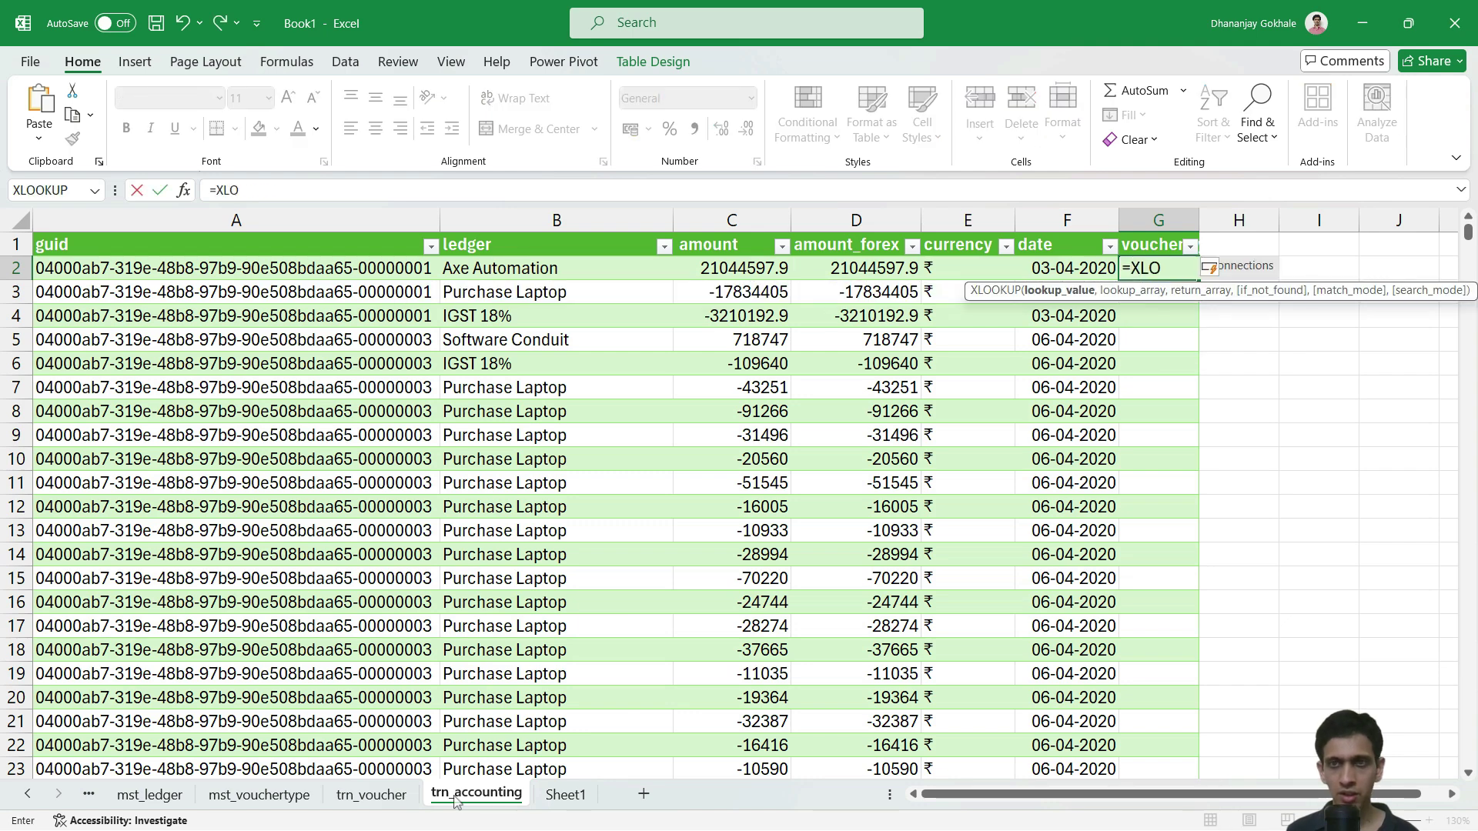
pyautogui.press('Tab')
pyautogui.hotkey('ctrl', 'Left')
pyautogui.write(',')
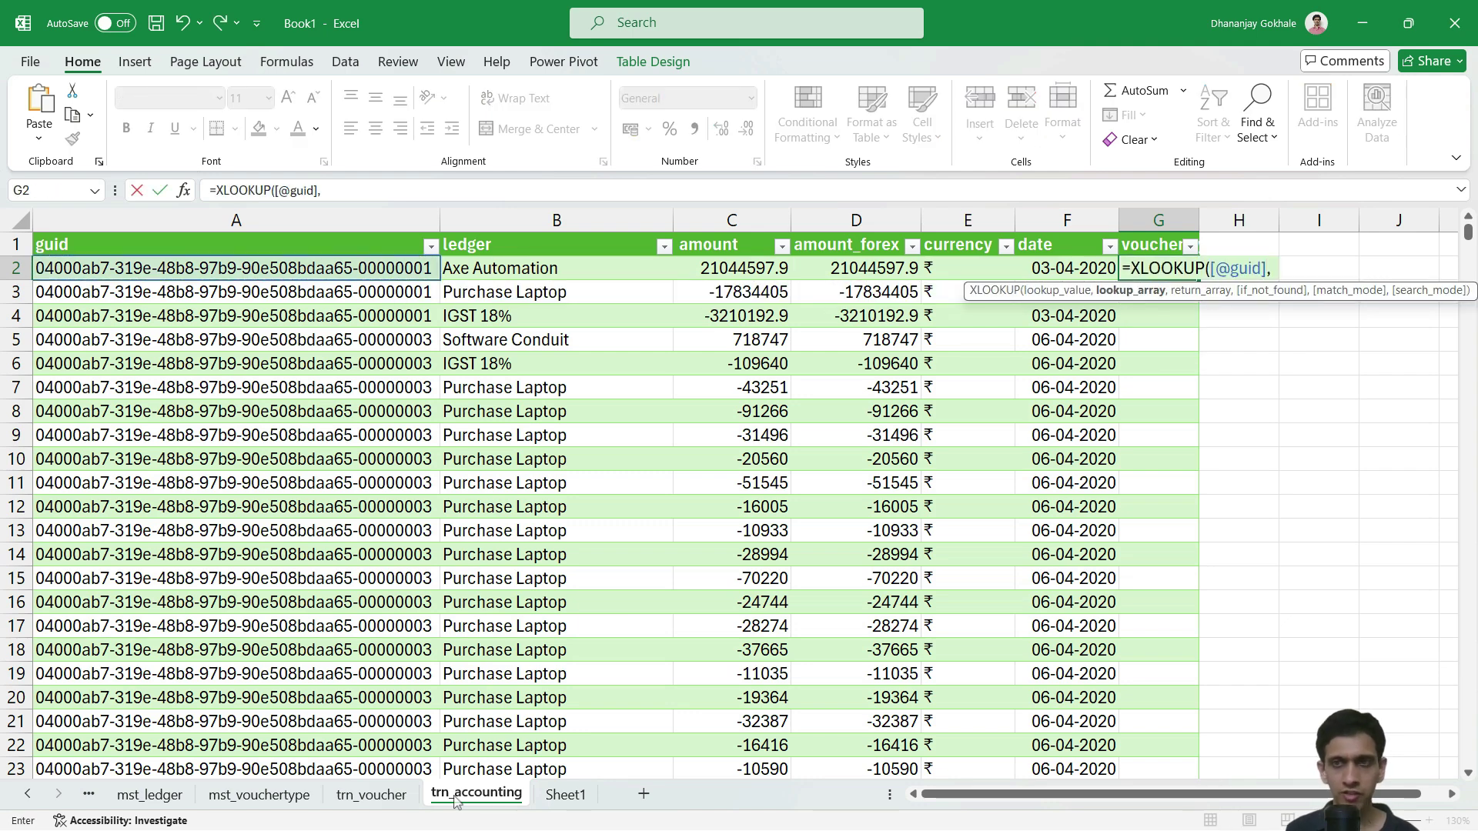
pyautogui.click(371, 794)
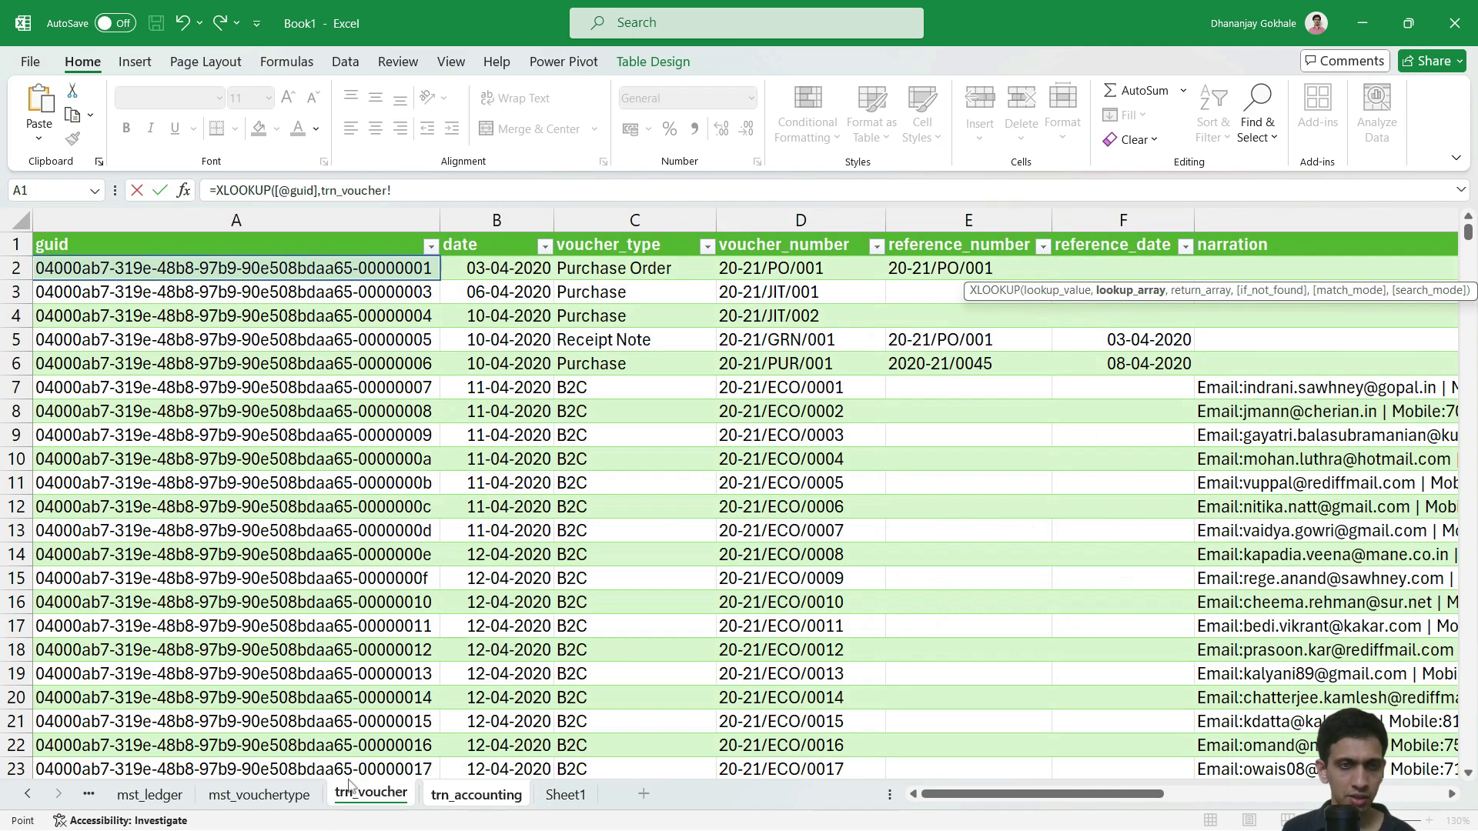
pyautogui.click(240, 462)
pyautogui.hotkey('ctrl', 'space')
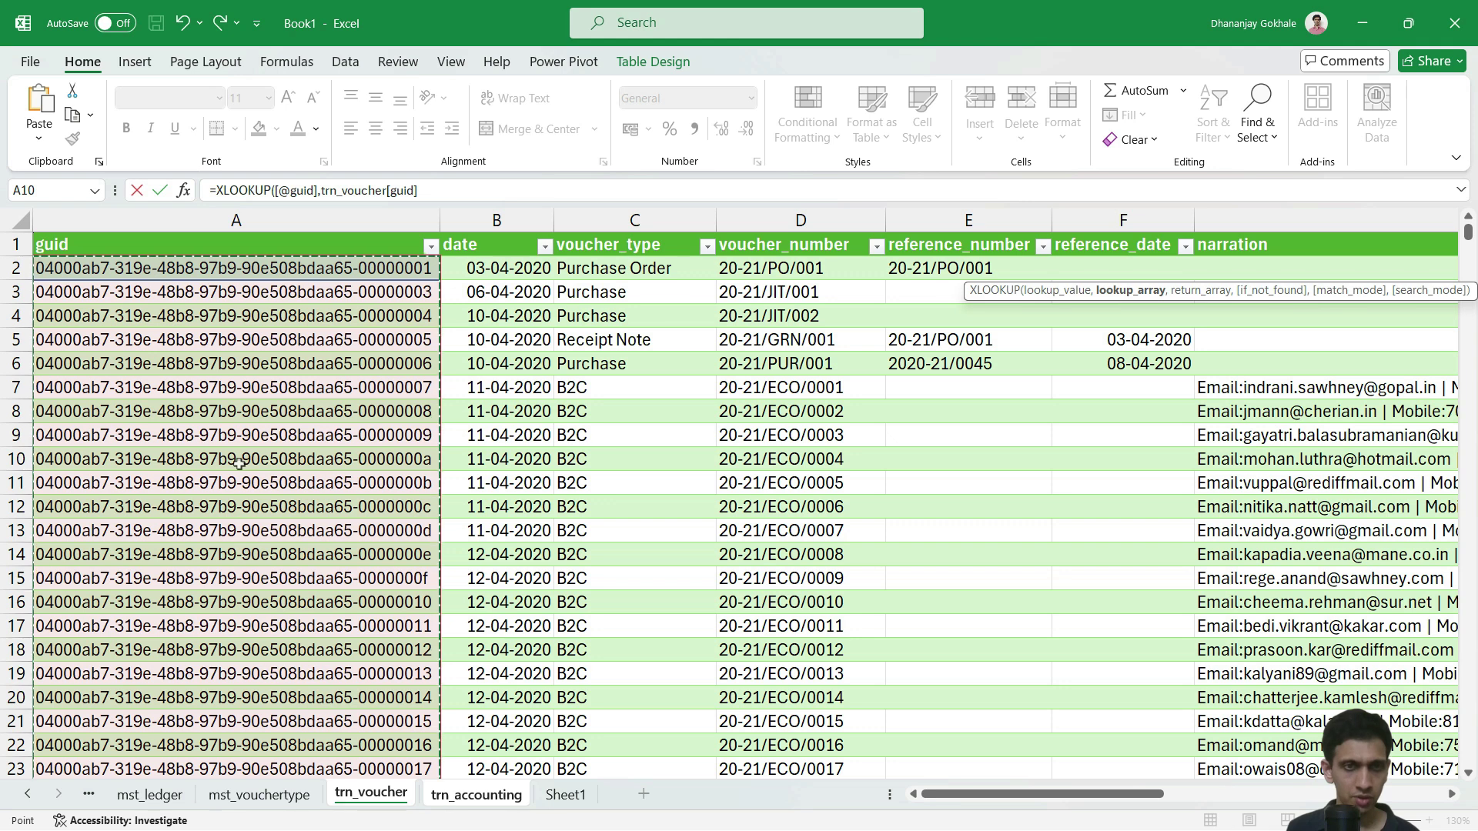
pyautogui.write(',')
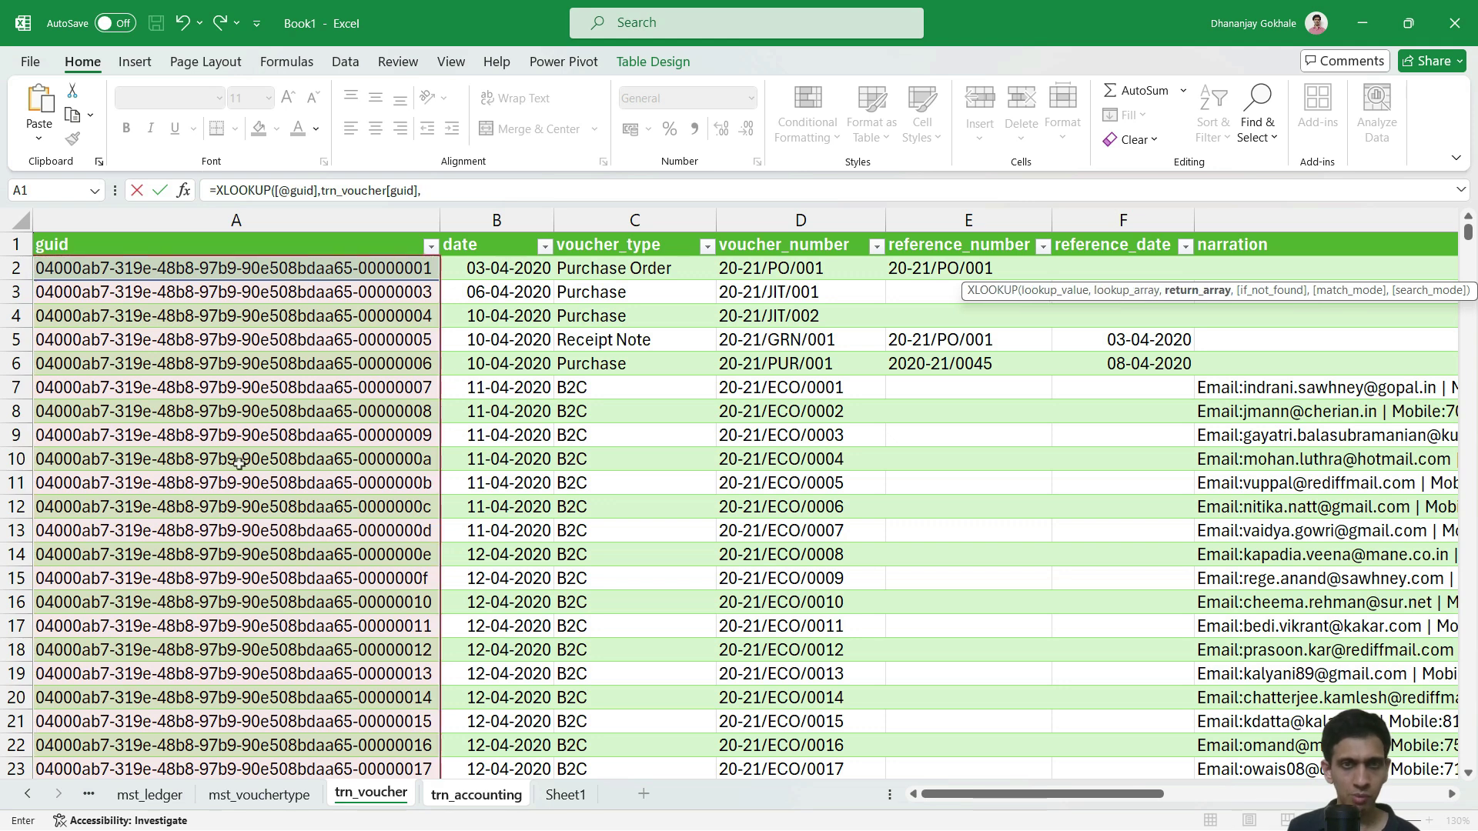
pyautogui.click(618, 458)
pyautogui.hotkey('ctrl', 'space')
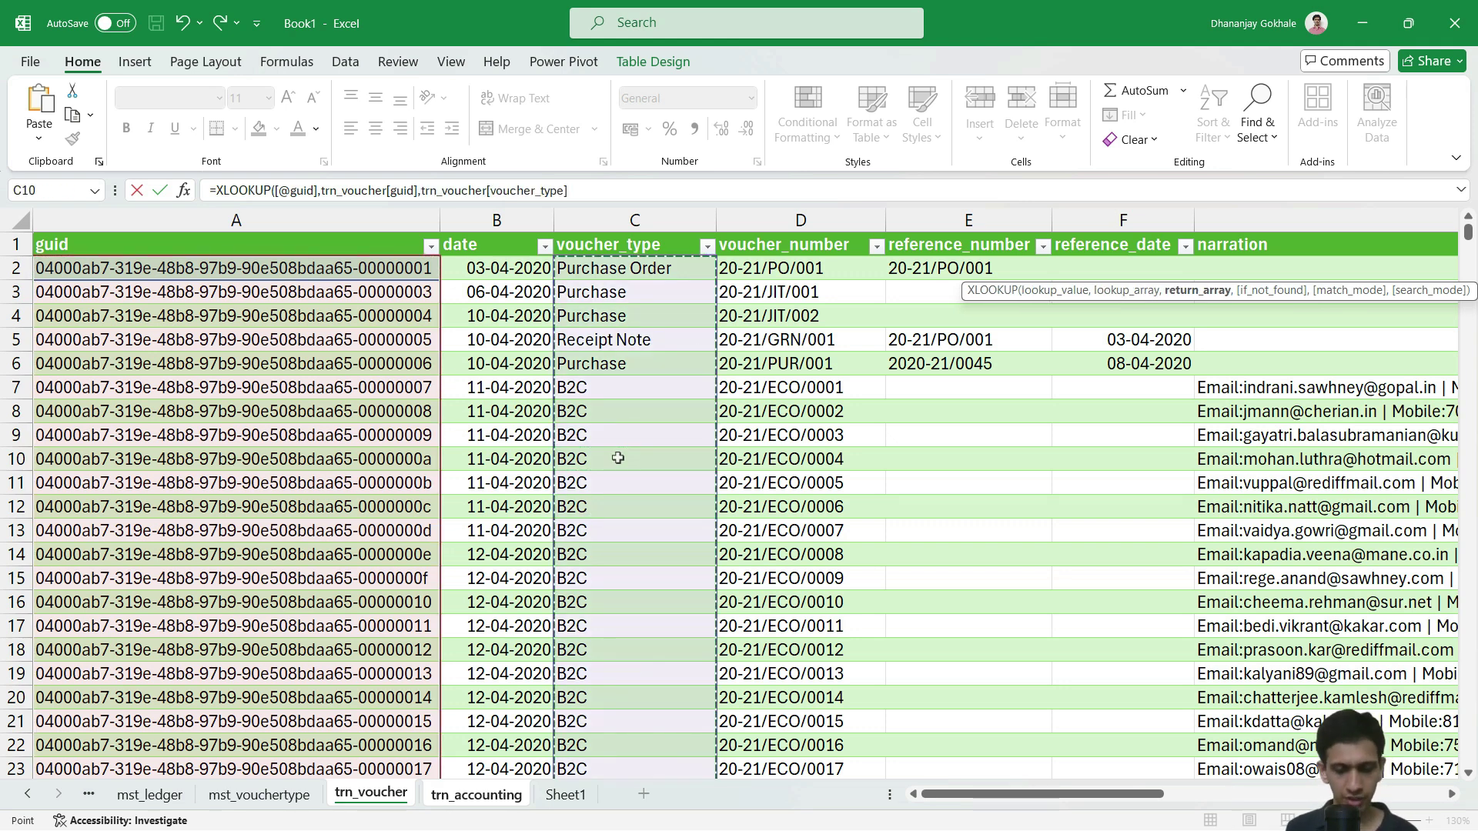
pyautogui.write(')')
pyautogui.press('Return')
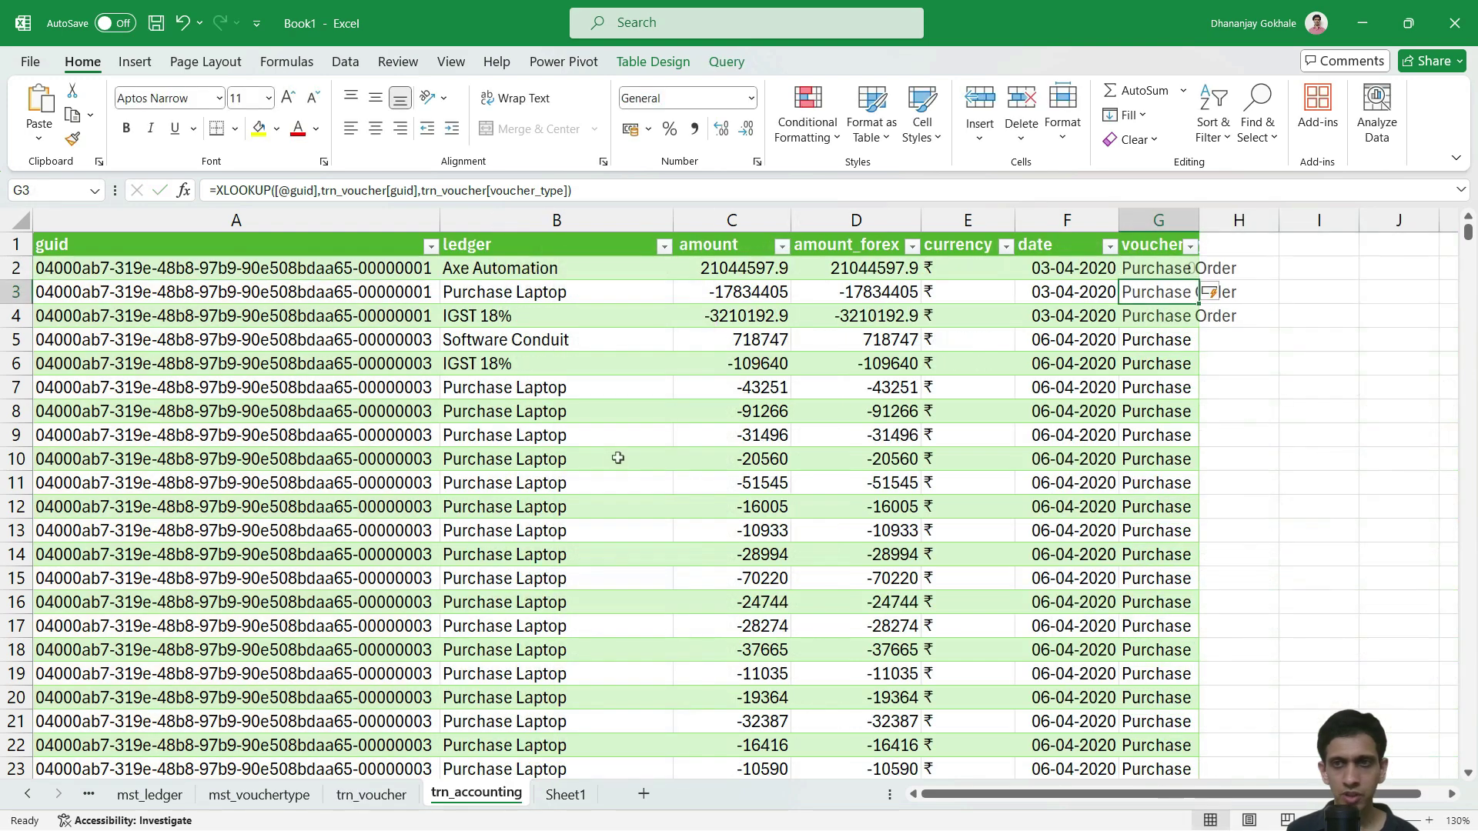
# Add a voucher_number column to the trn_accounting table directly after the voucher_type column.
pyautogui.press('Up')
pyautogui.press('Up')
pyautogui.press('Right')
pyautogui.write('VO')
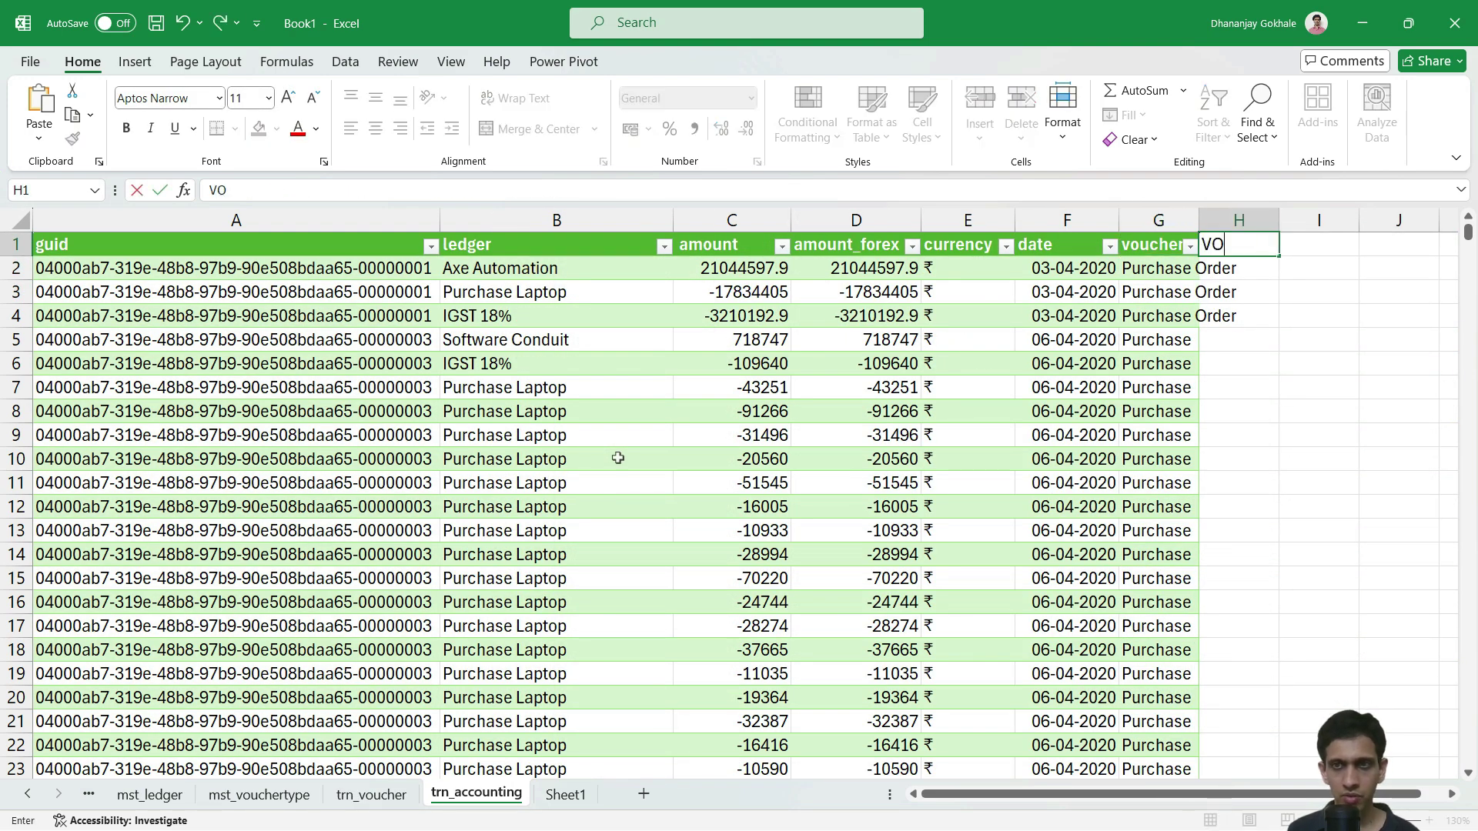
pyautogui.write('pic')
pyautogui.write('ouc')
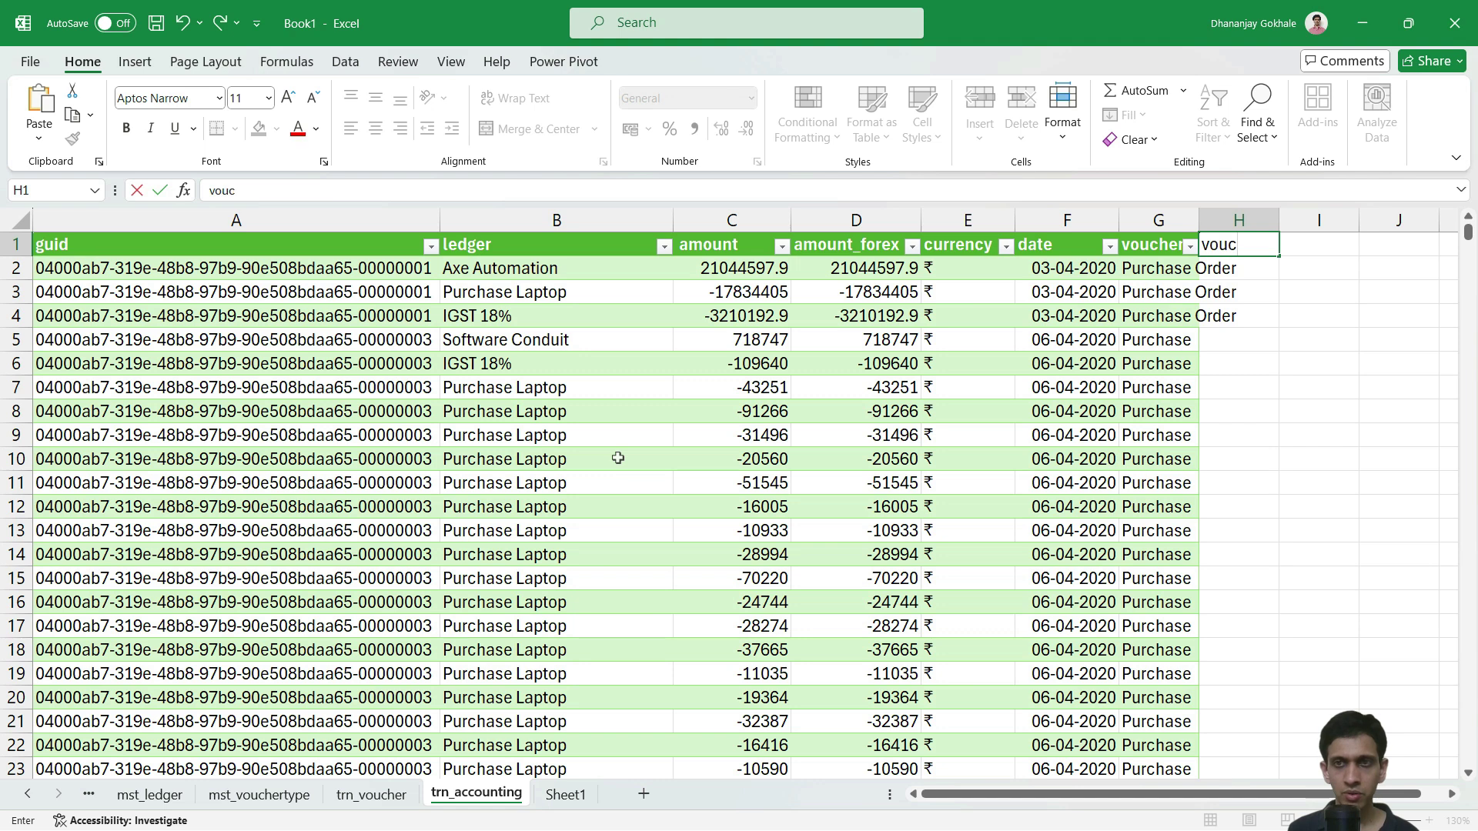
pyautogui.write('her_number')
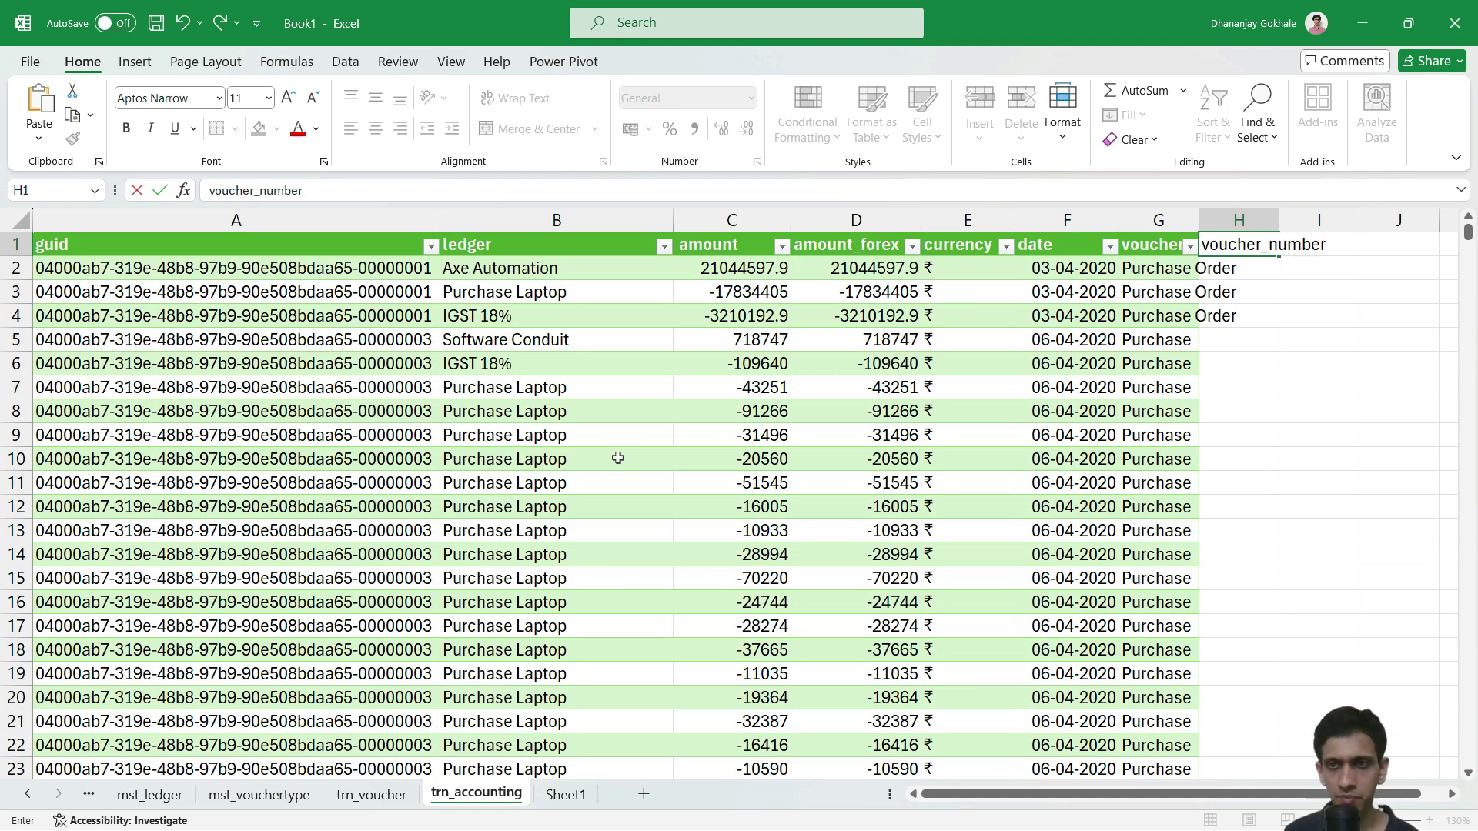
pyautogui.press('Return')
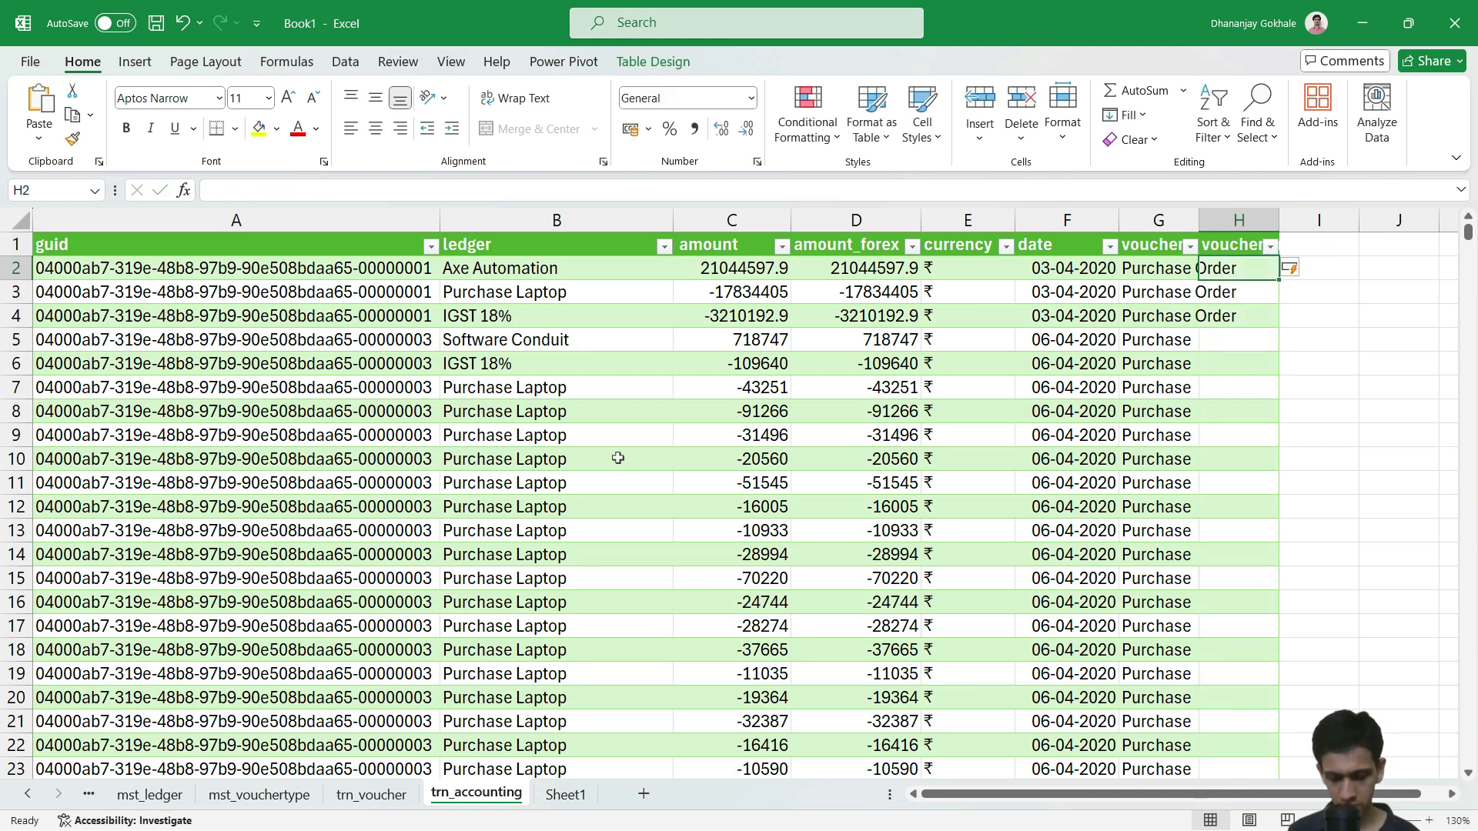
# Start an XLOOKUP in the first voucher_number cell, with the row's guid as lookup value and trn_voucher[guid] as lookup array.
pyautogui.write('=xl')
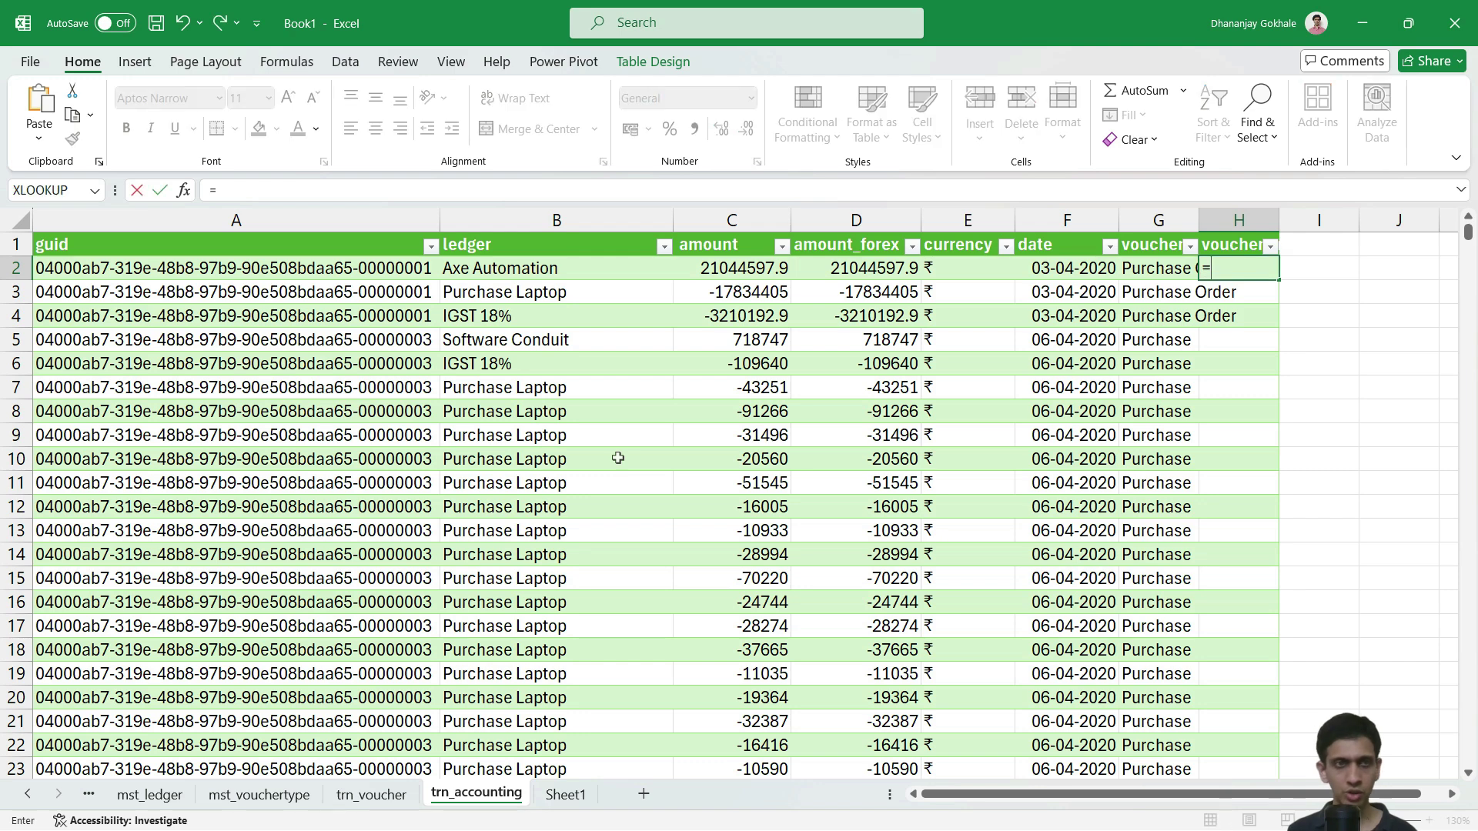
pyautogui.press('Tab')
pyautogui.hotkey('ctrl', 'Left')
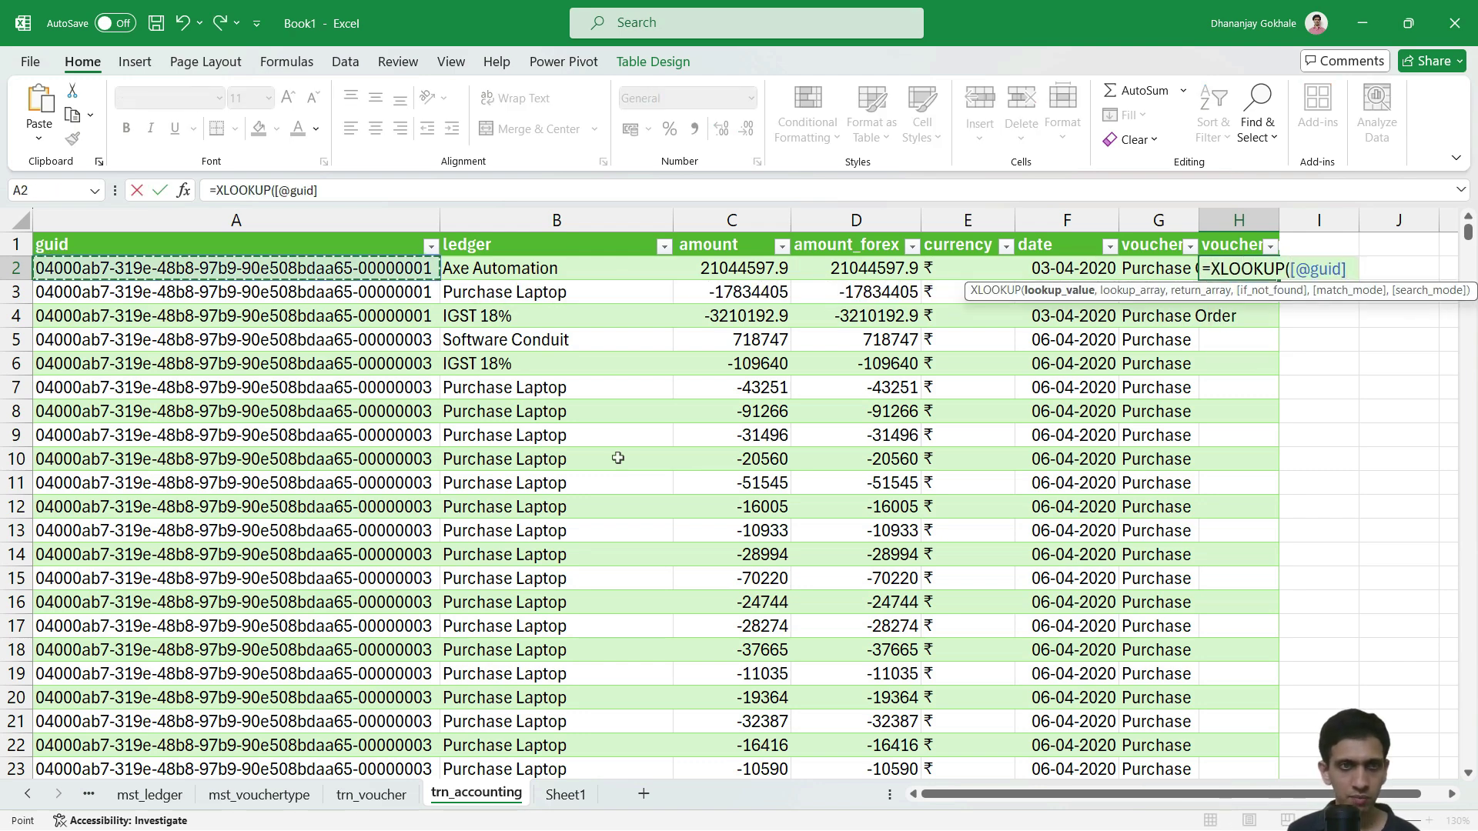
pyautogui.write(',')
pyautogui.hotkey('ctrl', 'pageup')
pyautogui.press('Down')
pyautogui.press('Down')
pyautogui.hotkey('ctrl', 'space')
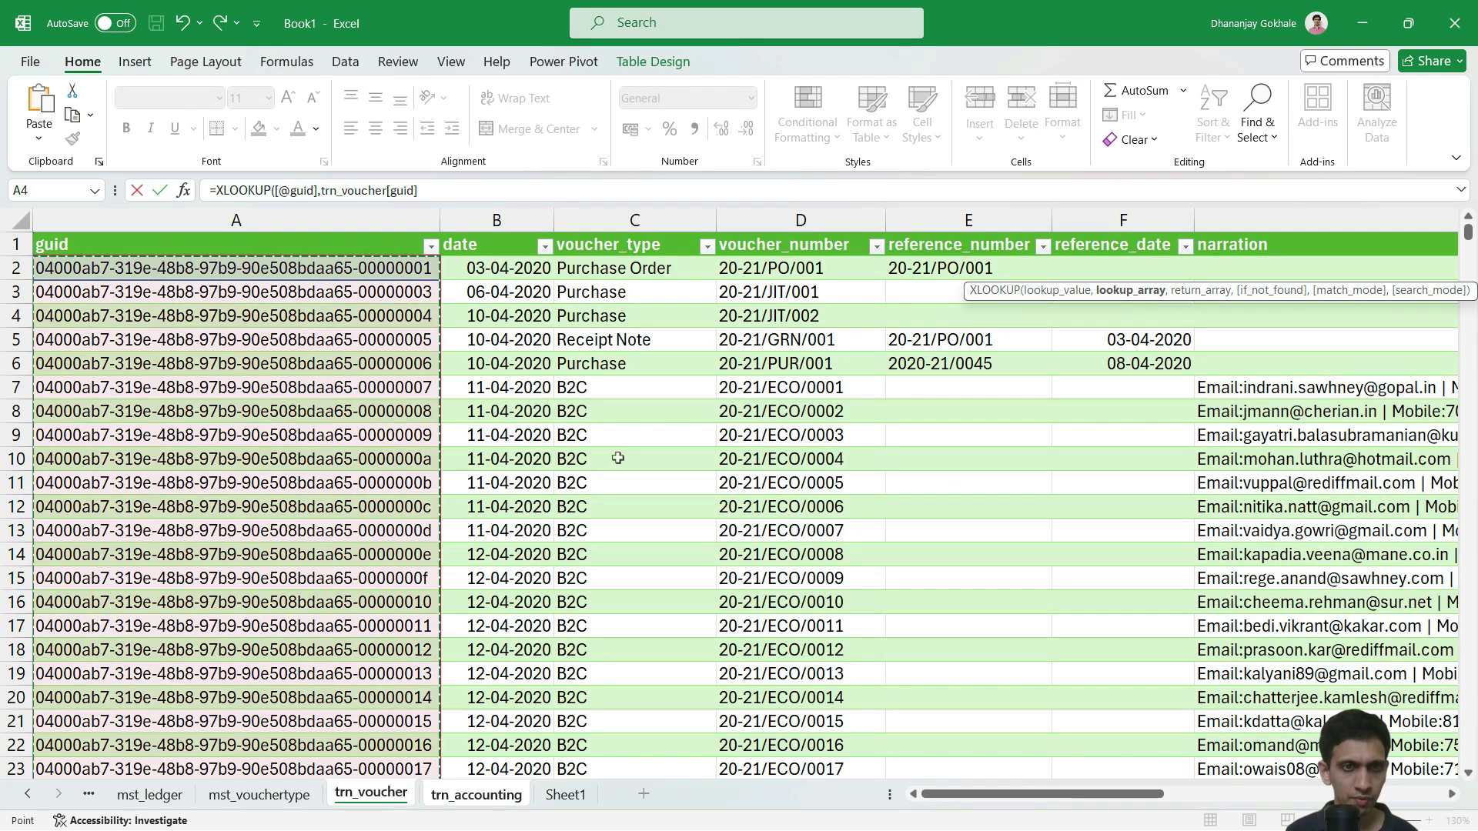
# Complete the XLOOKUP with trn_voucher[voucher_number] as return array and widen the voucher_number column slightly.
pyautogui.write(',')
pyautogui.press('Up')
pyautogui.press('Right')
pyautogui.press('Right')
pyautogui.press('Right')
pyautogui.hotkey('ctrl', 'space')
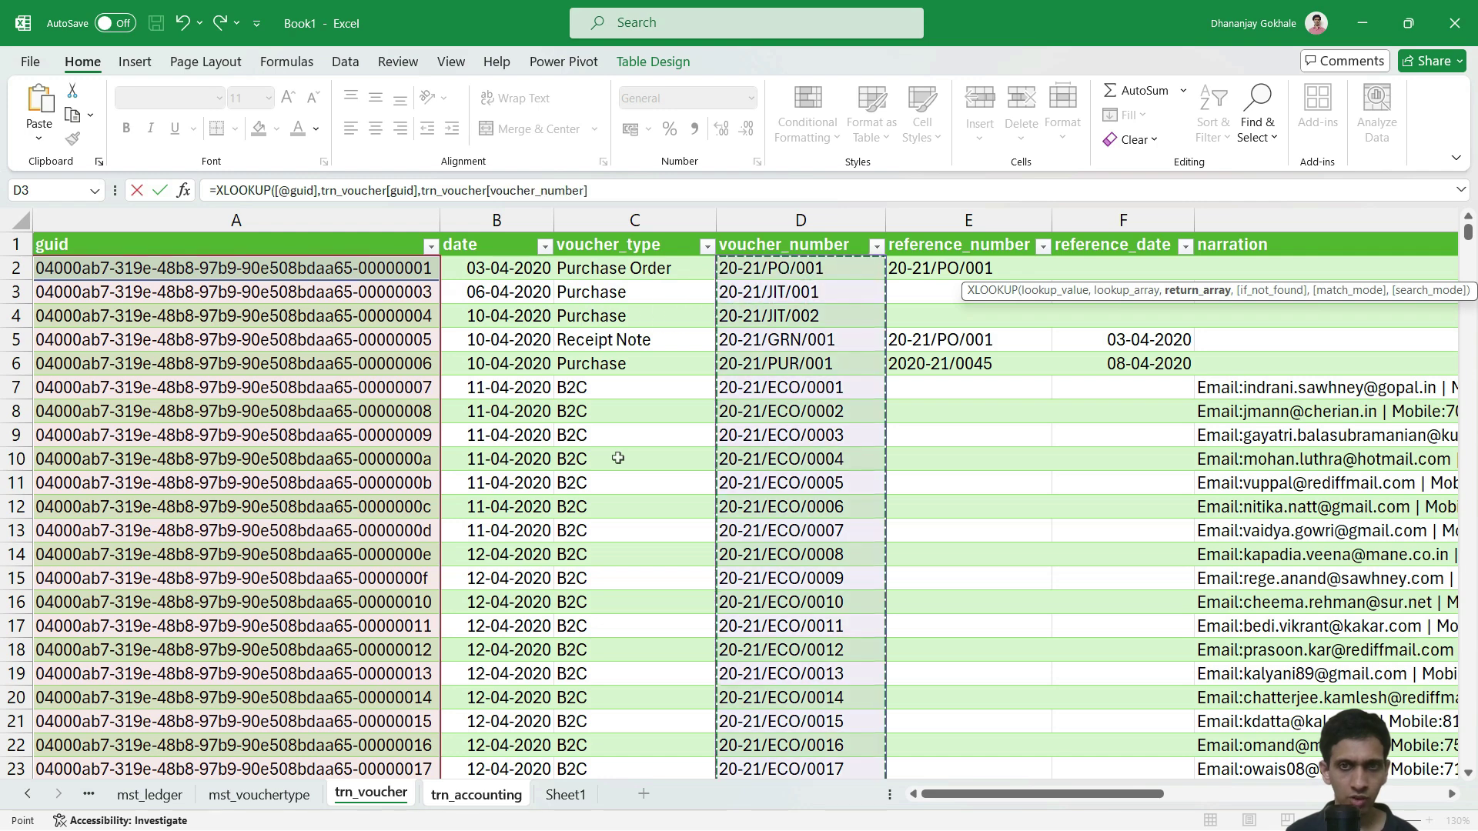
pyautogui.write(')')
pyautogui.press('Return')
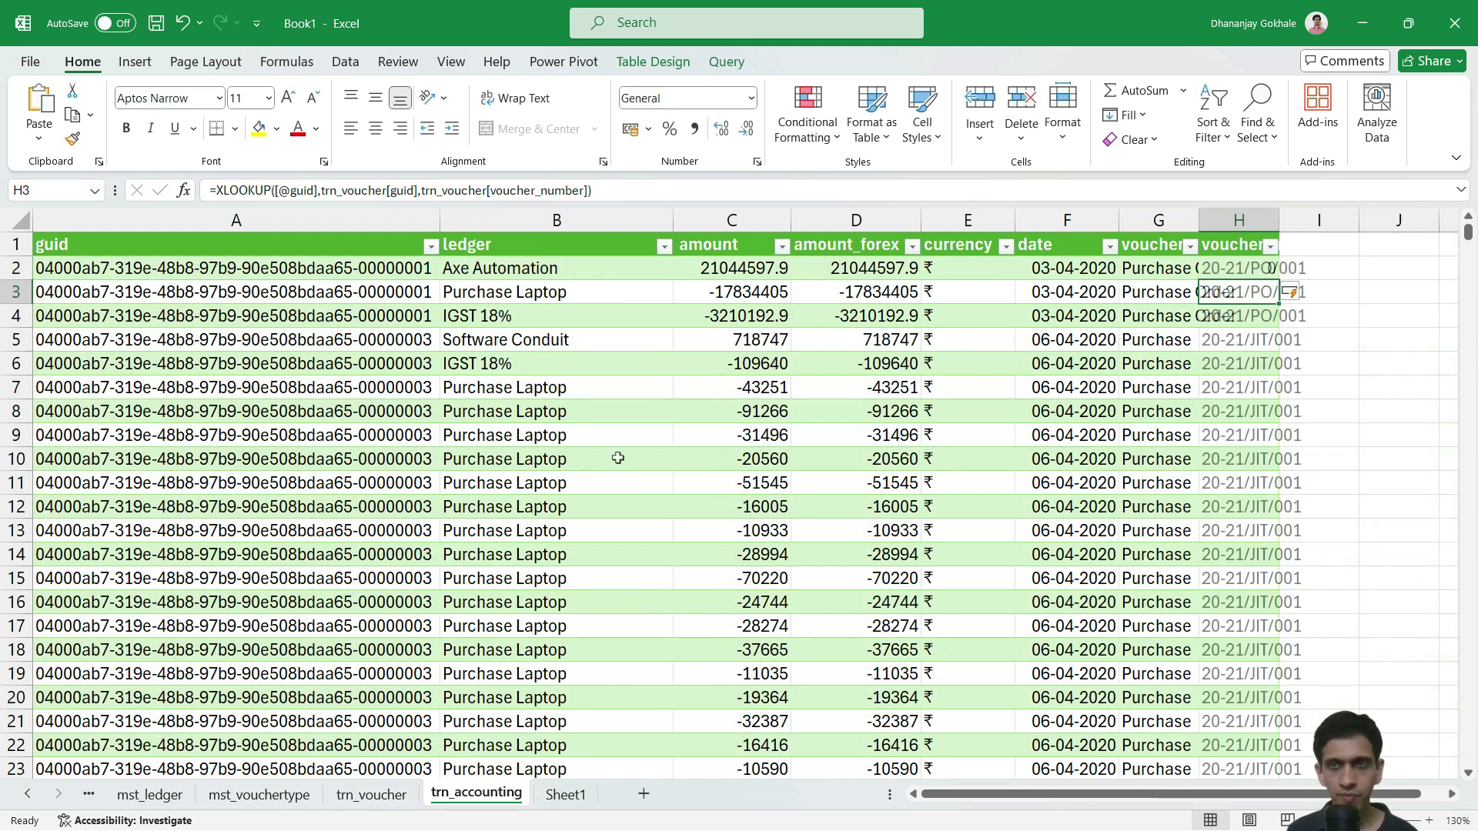
pyautogui.doubleClick(1278, 225)
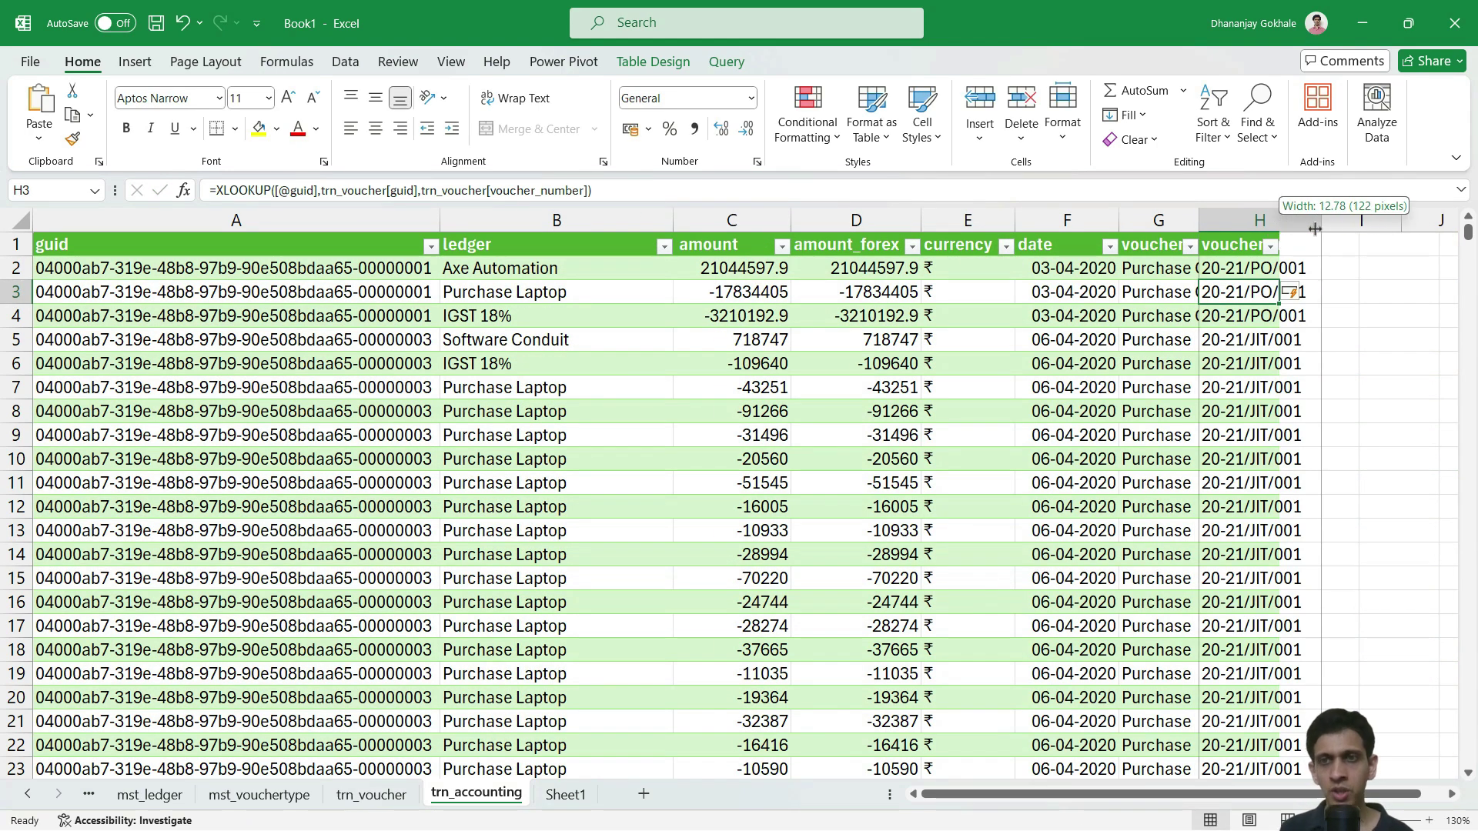
pyautogui.click(1240, 269)
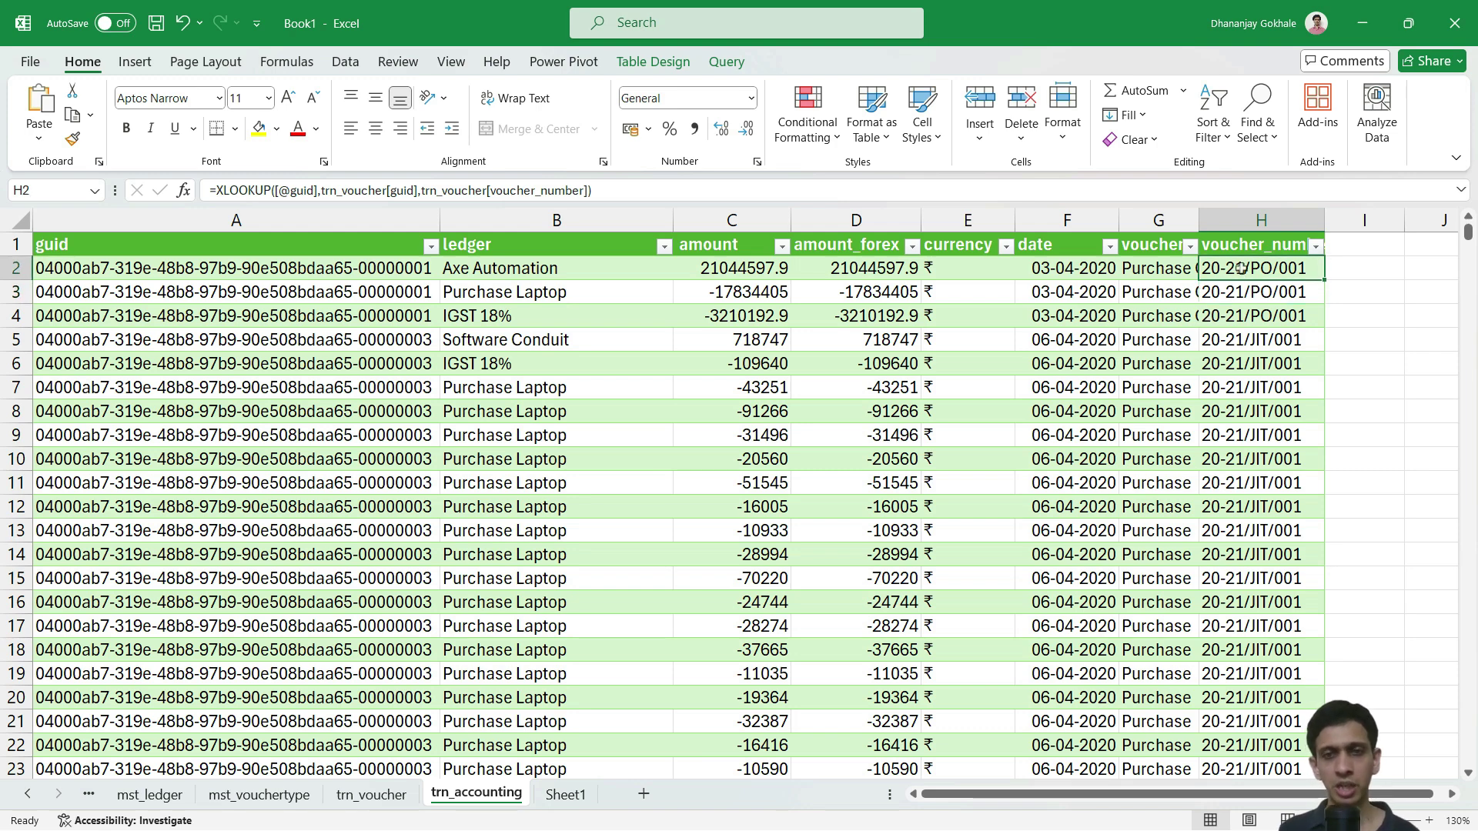
# Examine the remaining fields of trn_voucher through to is_inventory_voucher and is_order_voucher.
pyautogui.click(372, 794)
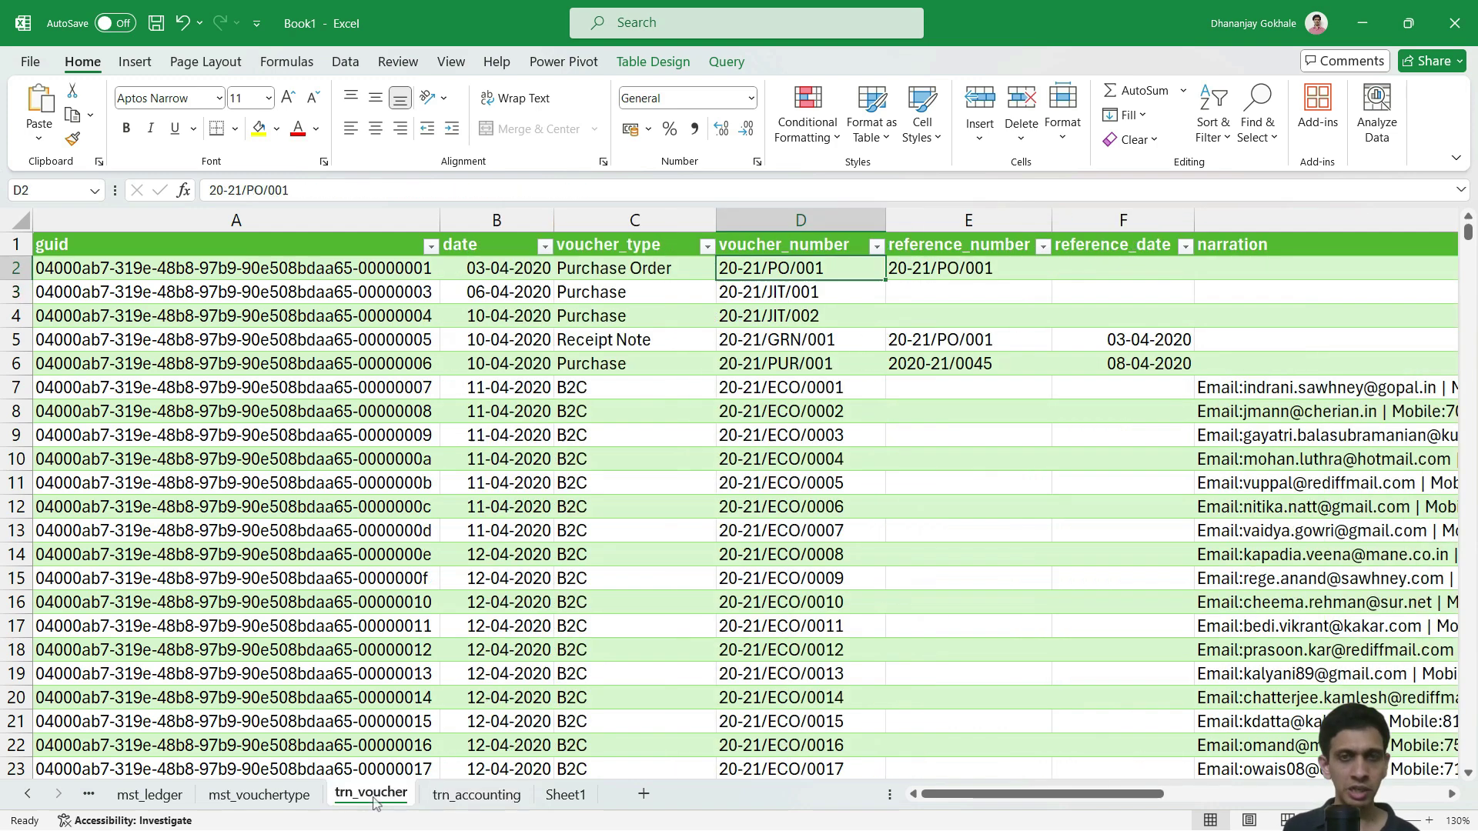
pyautogui.press('Right')
pyautogui.press('Right')
pyautogui.press('Right')
pyautogui.press('Right')
pyautogui.press('Right')
pyautogui.press('Right')
pyautogui.press('Right')
pyautogui.press('Right')
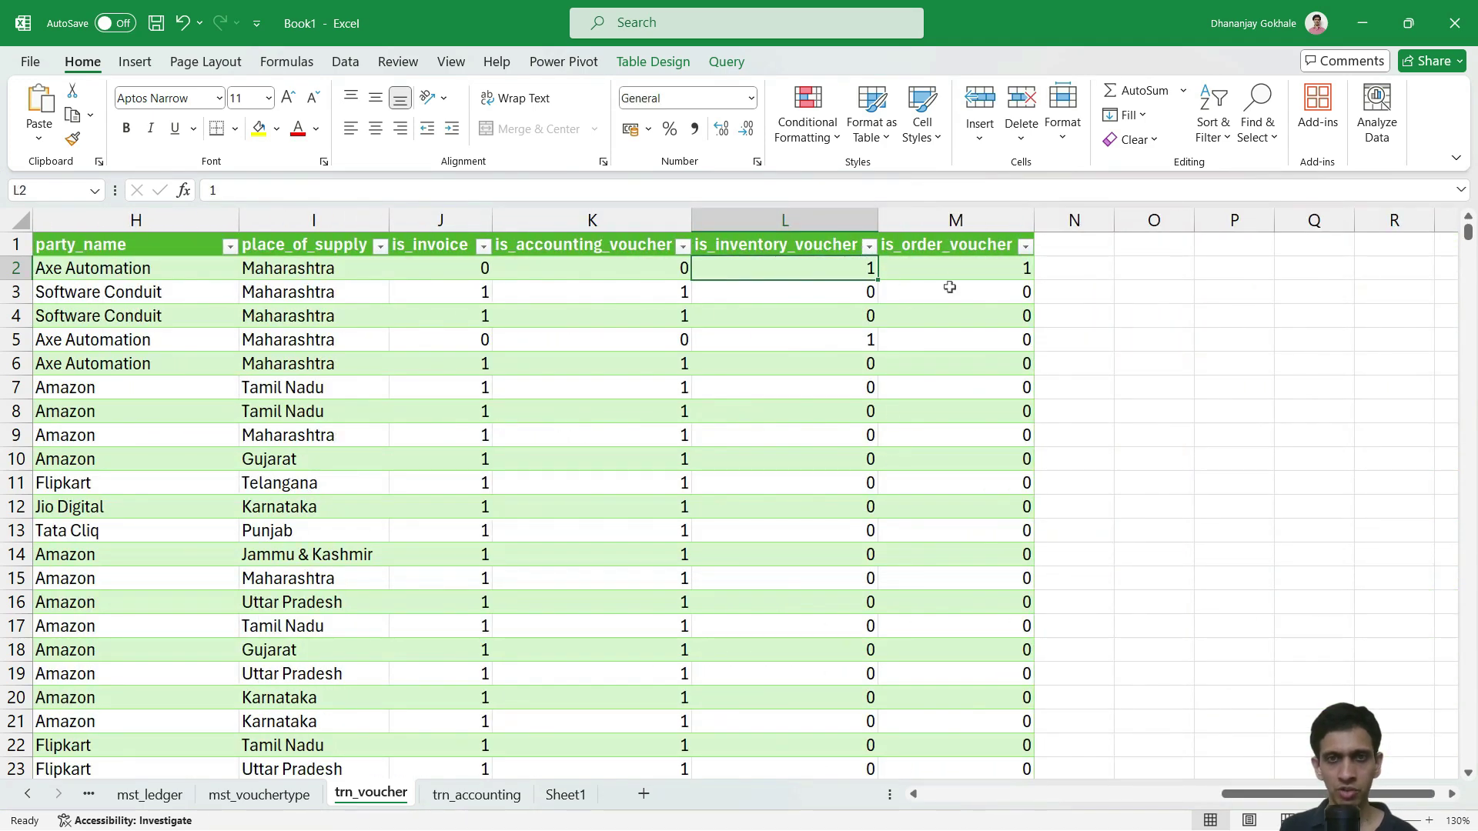
pyautogui.press('Up')
pyautogui.press('Down')
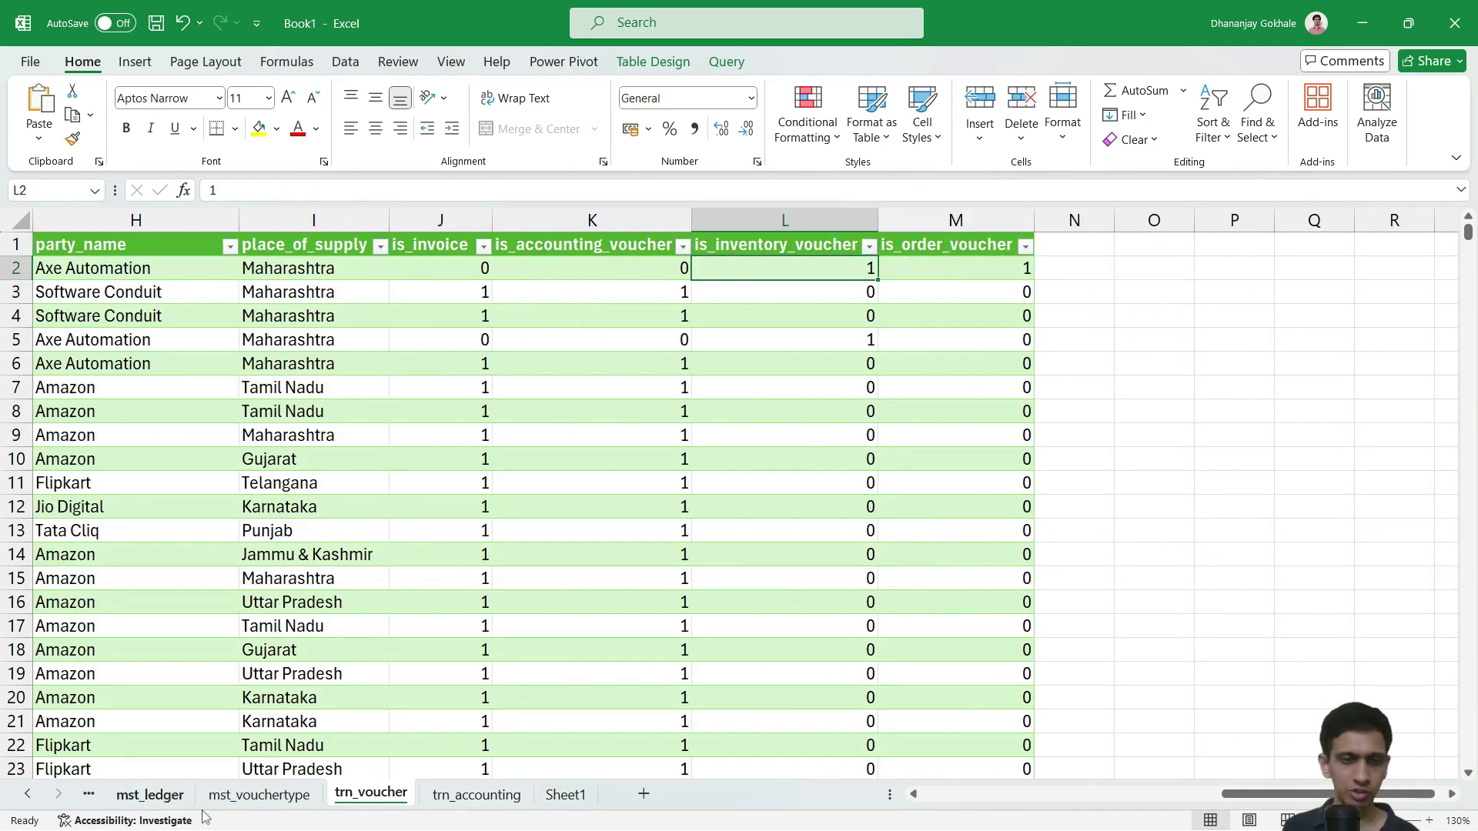
# Copy the is_inventory_voucher and is_order_voucher headers from trn_voucher into trn_accounting as new columns directly after voucher_number.
pyautogui.click(494, 801)
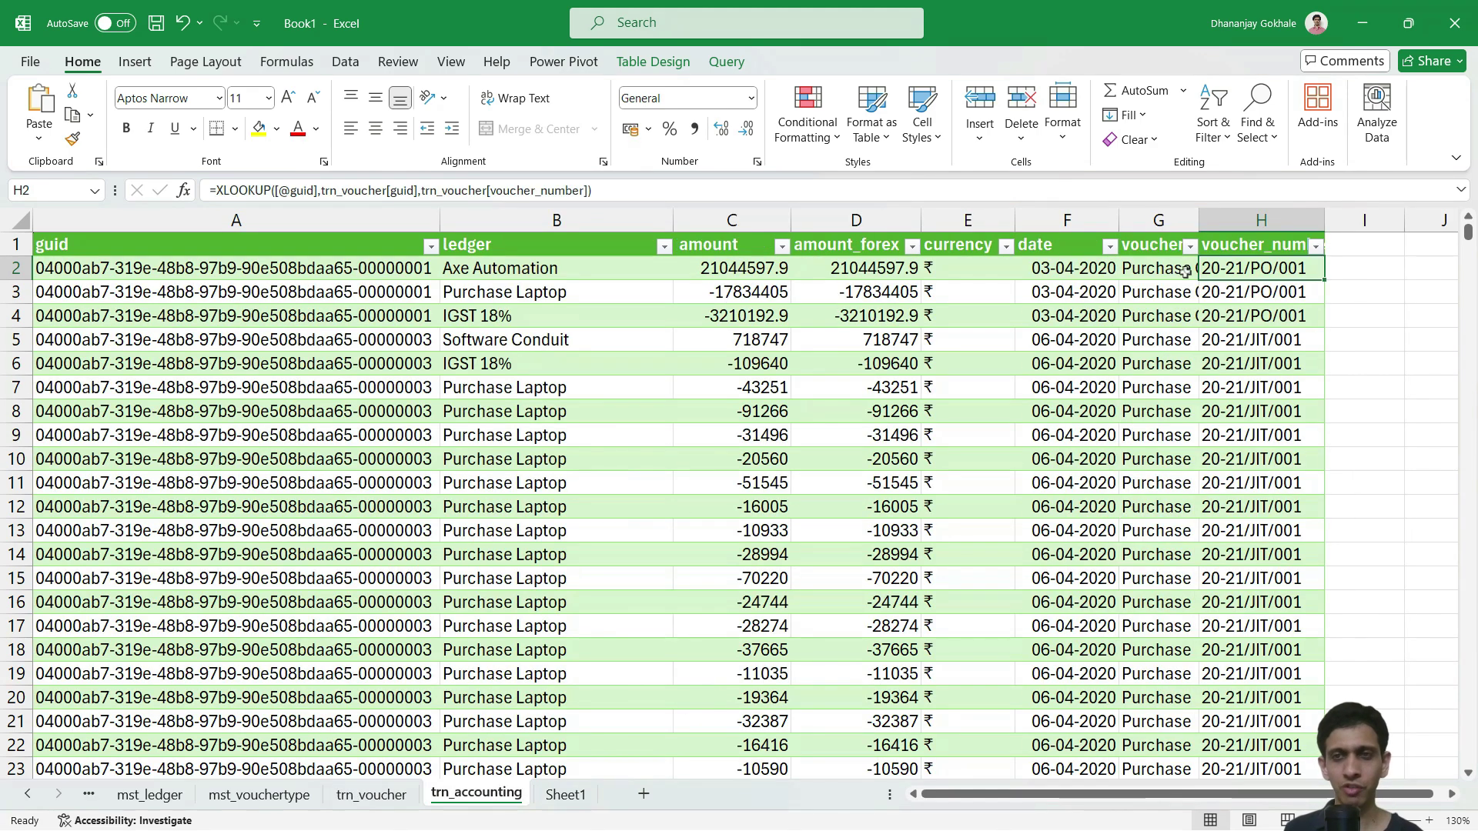
pyautogui.press('Up')
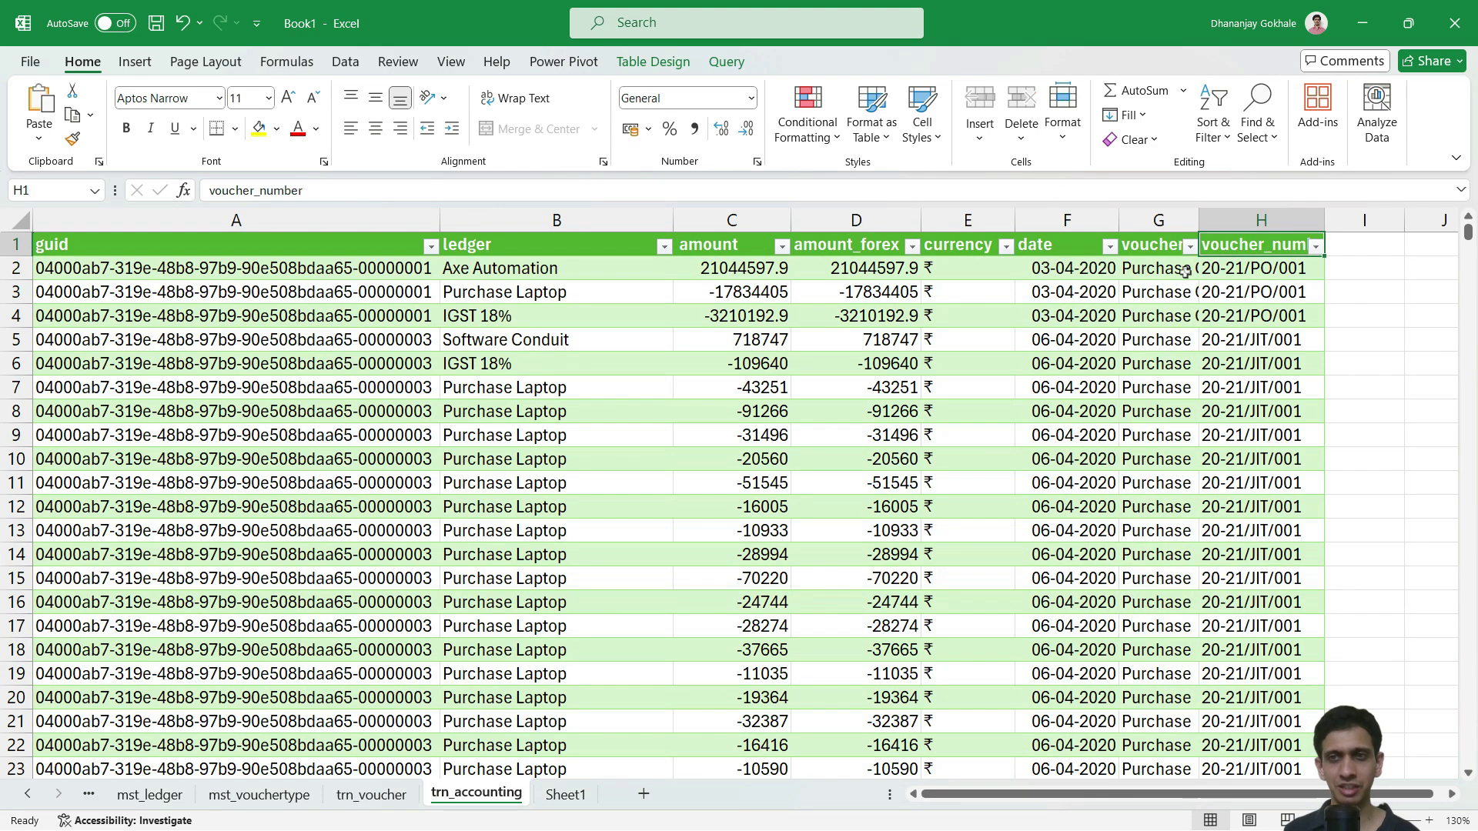
pyautogui.press('Right')
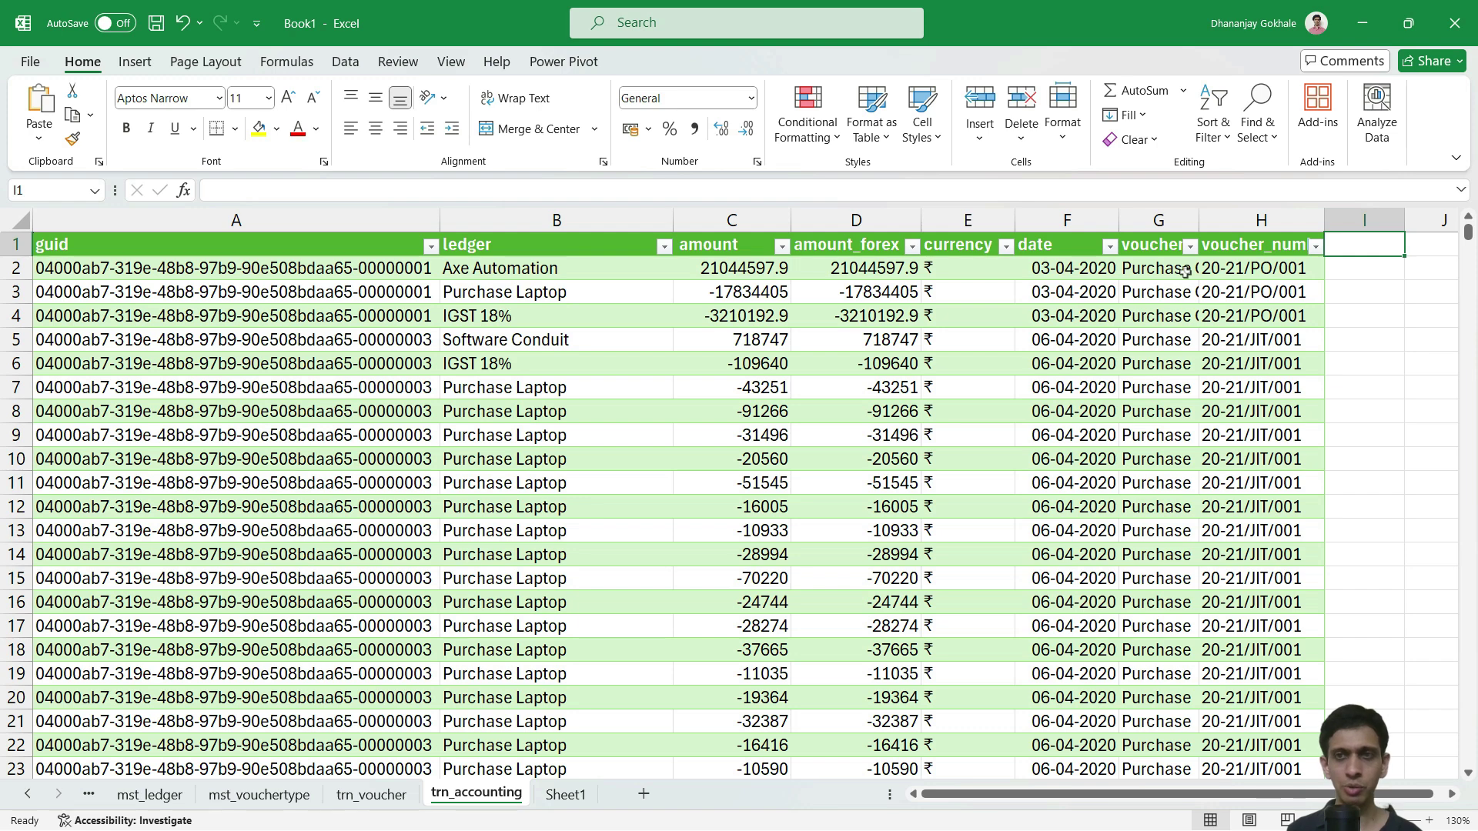
pyautogui.press('Left')
pyautogui.press('Down')
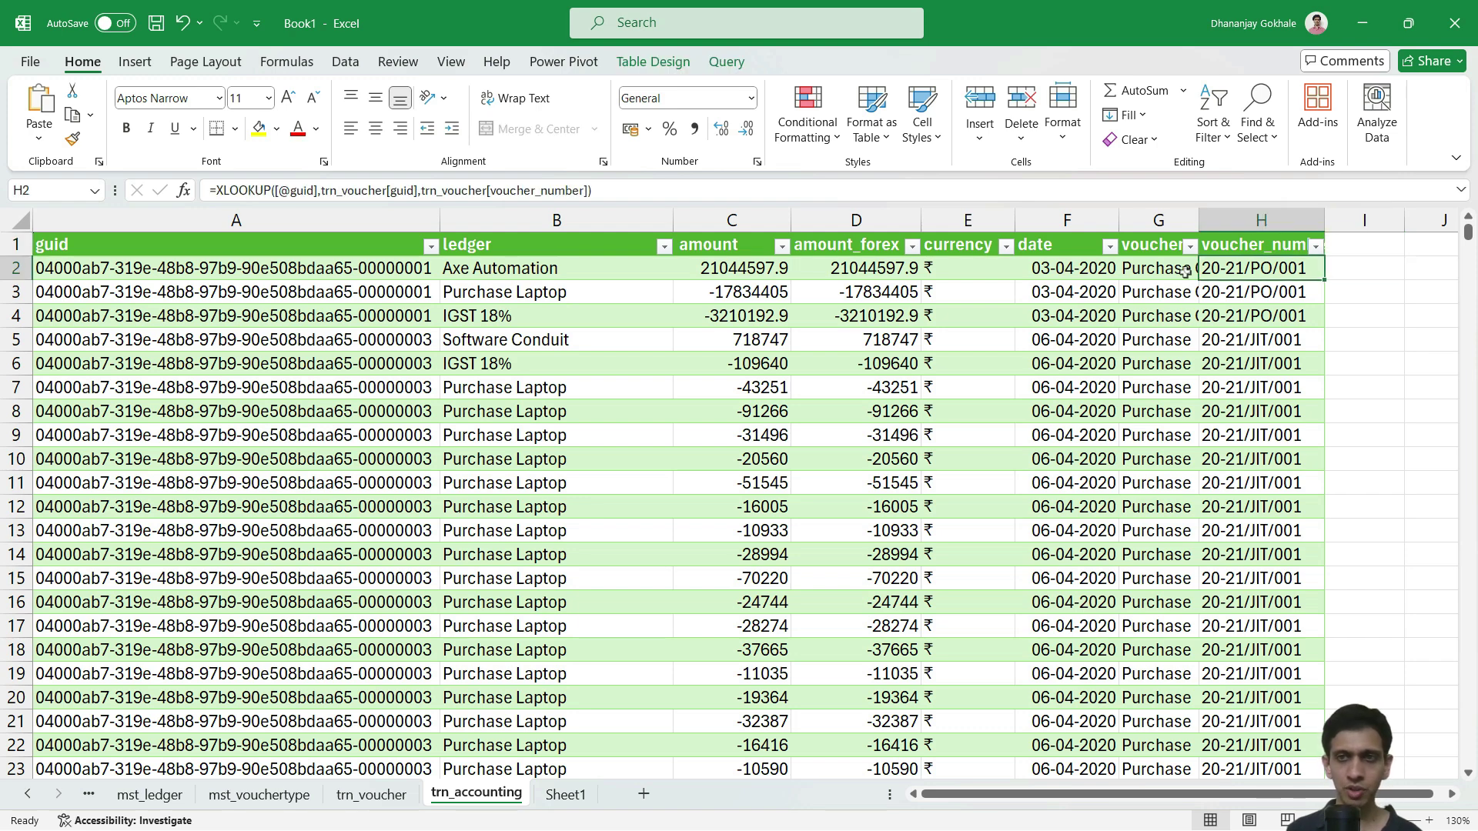
pyautogui.press('Up')
pyautogui.press('Right')
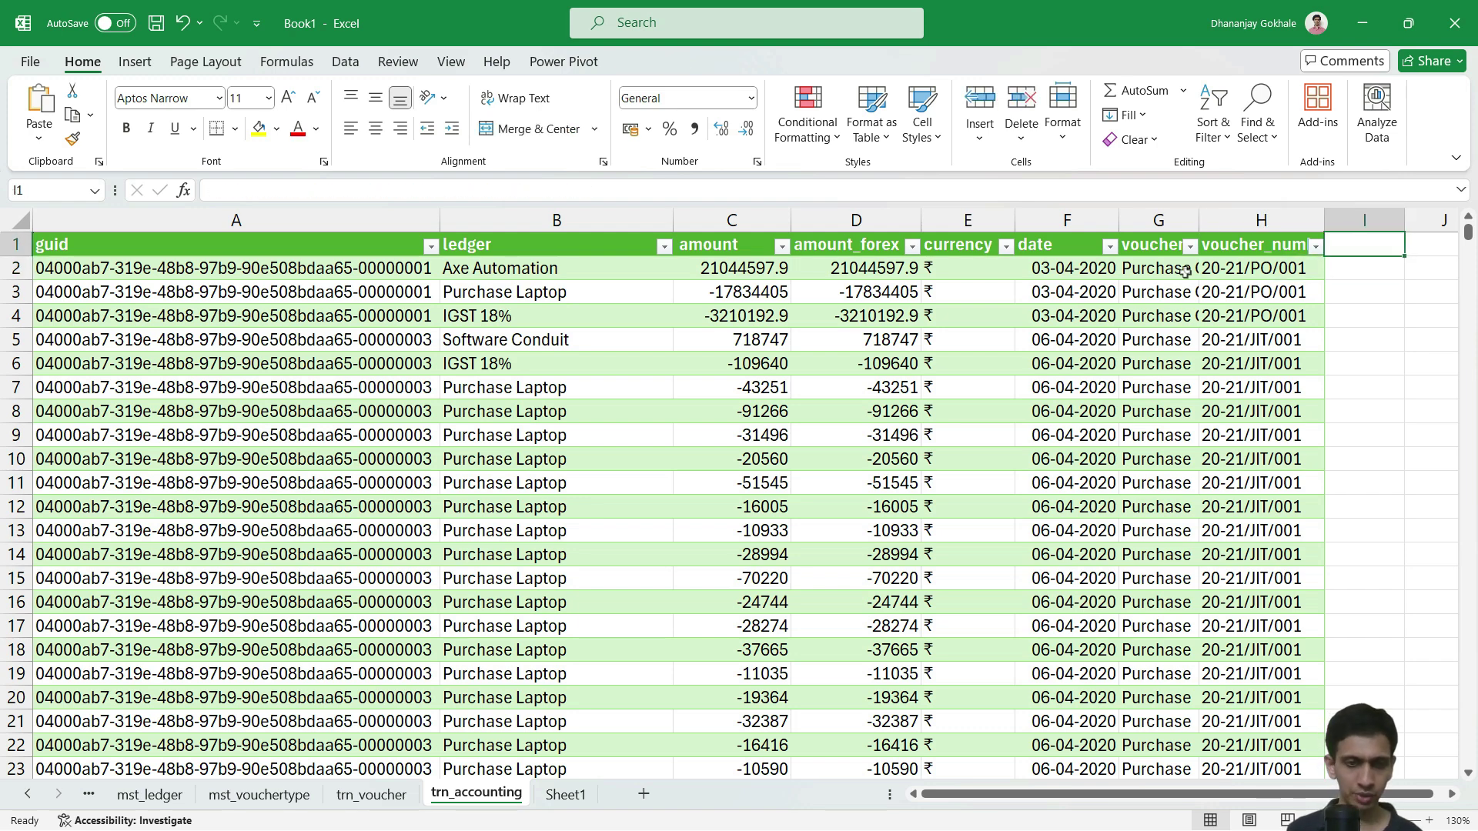
pyautogui.hotkey('ctrl', 'pageup')
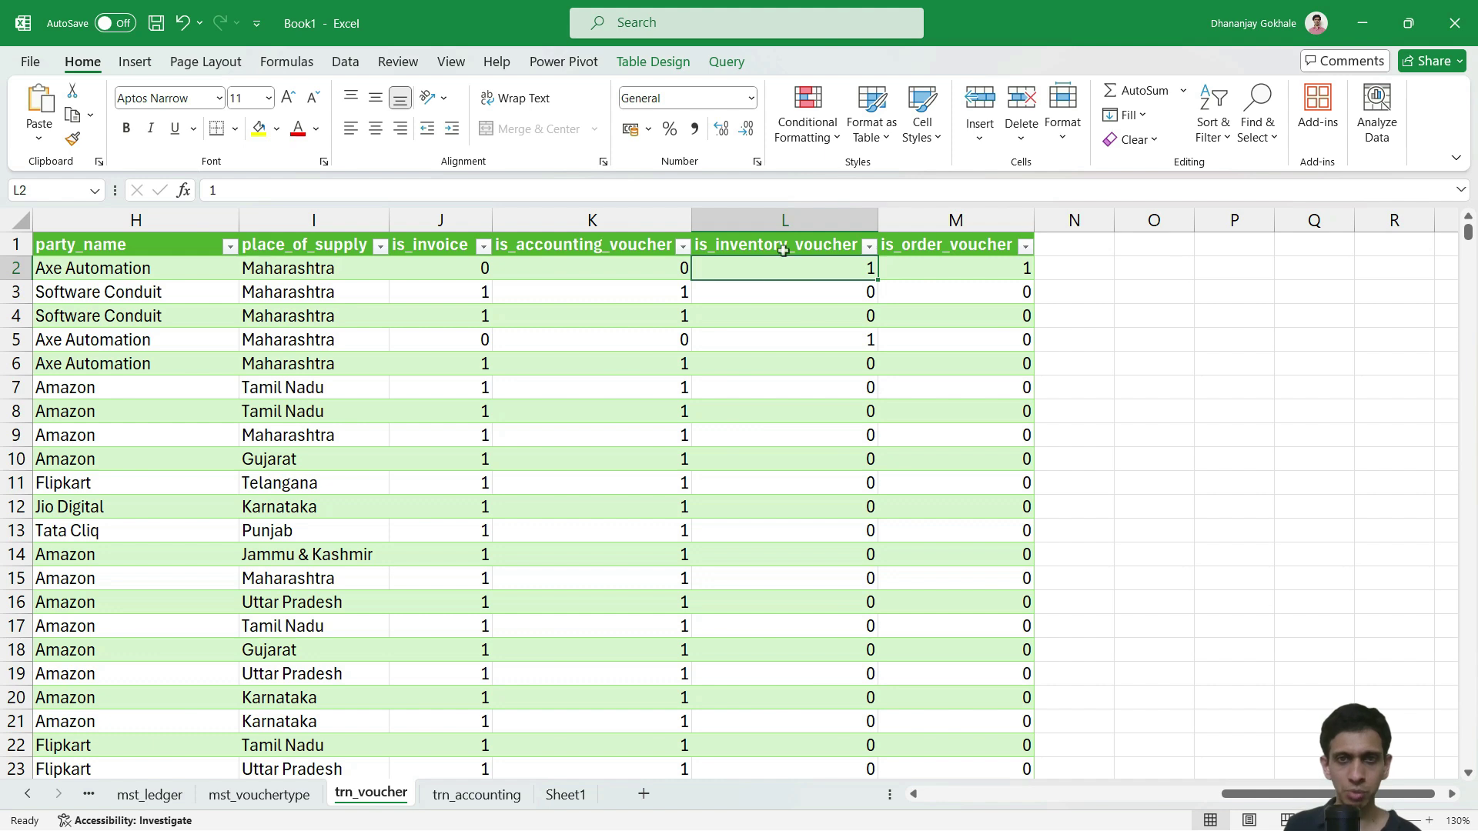
pyautogui.moveTo(786, 220); pyautogui.dragTo(957, 219)
pyautogui.click(792, 272)
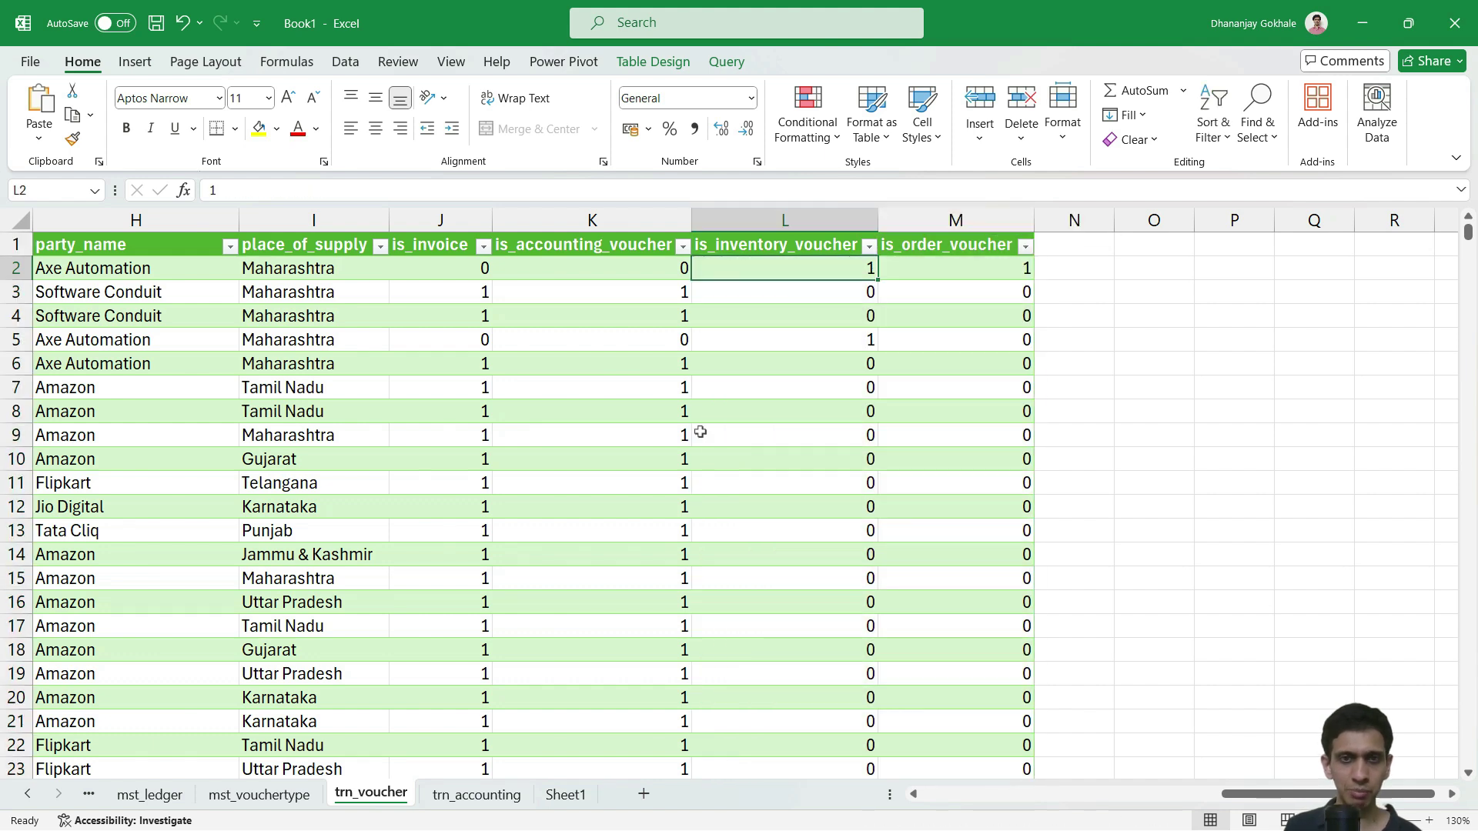
pyautogui.click(476, 795)
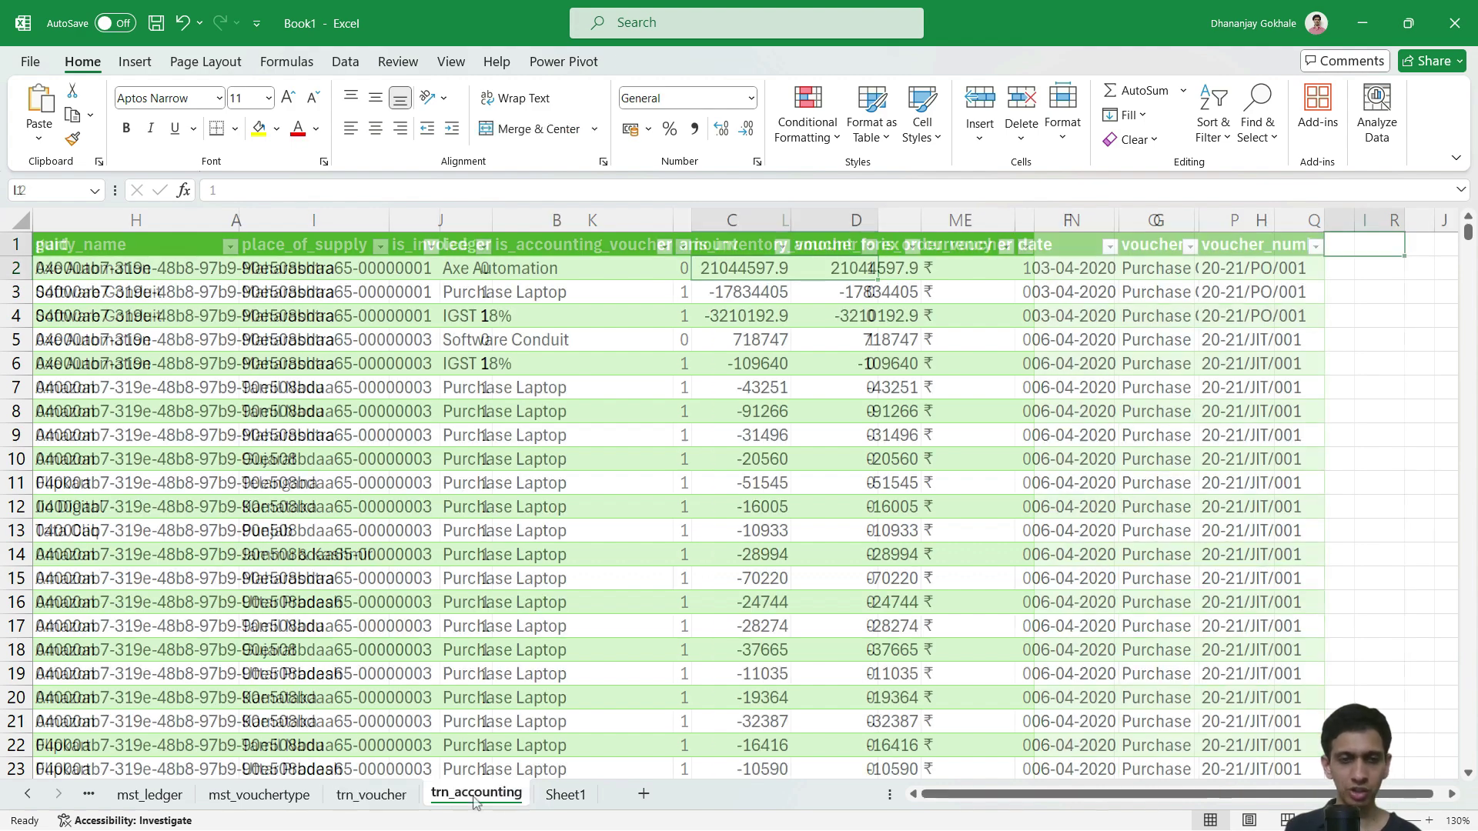
pyautogui.click(373, 792)
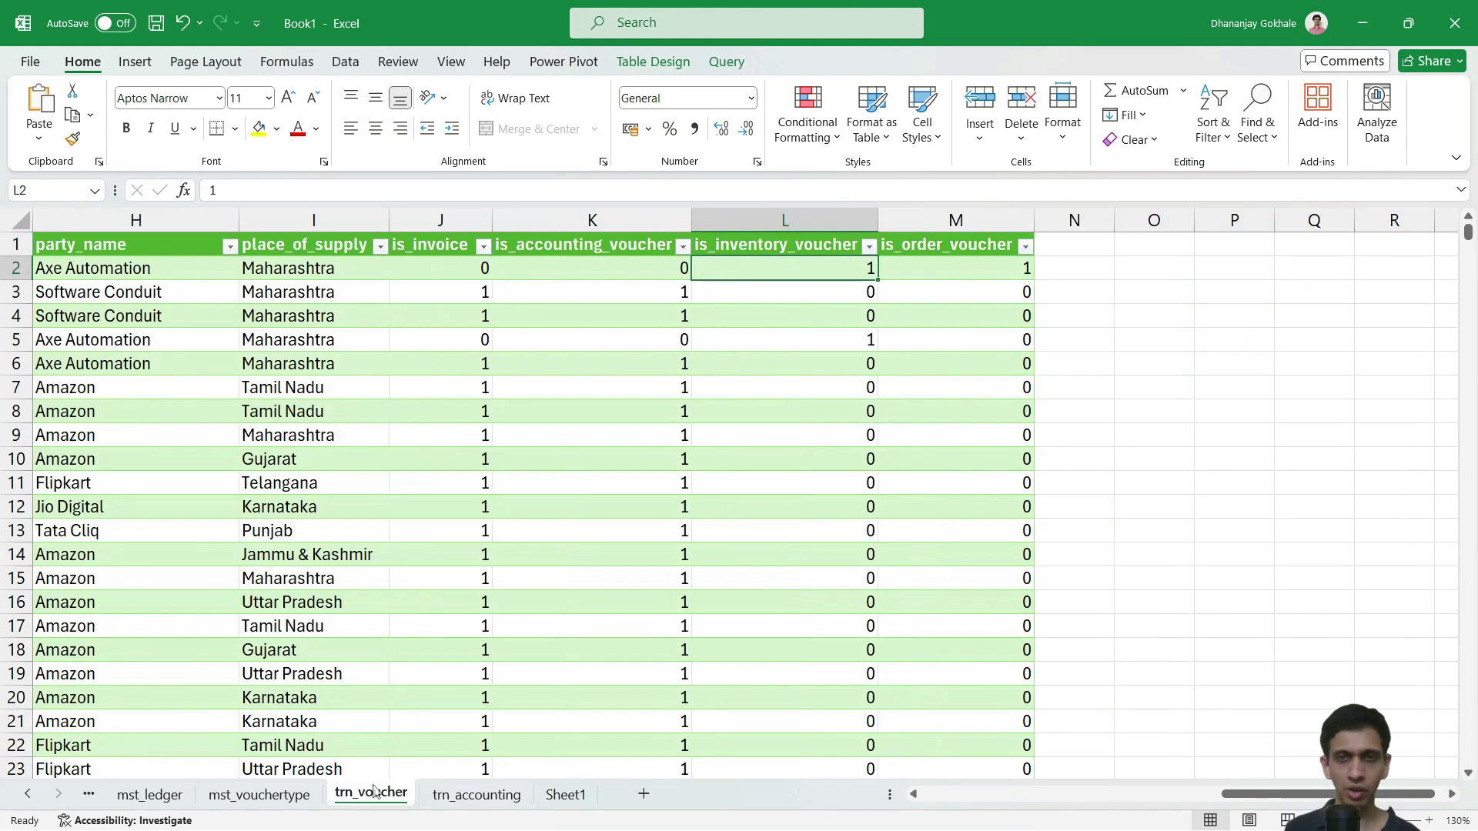
pyautogui.hotkey('ctrl', 'c')
pyautogui.hotkey('ctrl', 'pagedown')
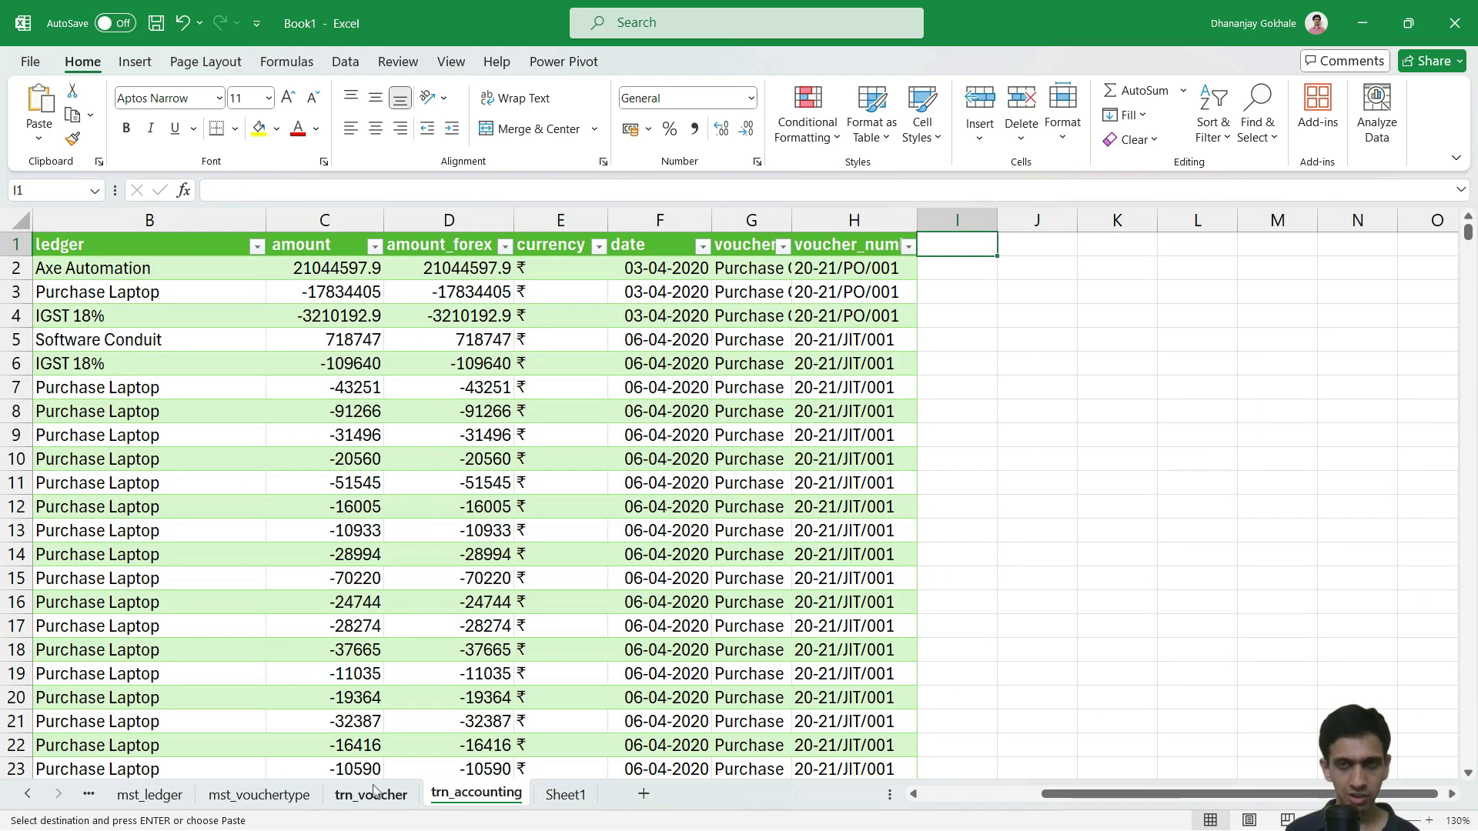
pyautogui.hotkey('ctrl', 'v')
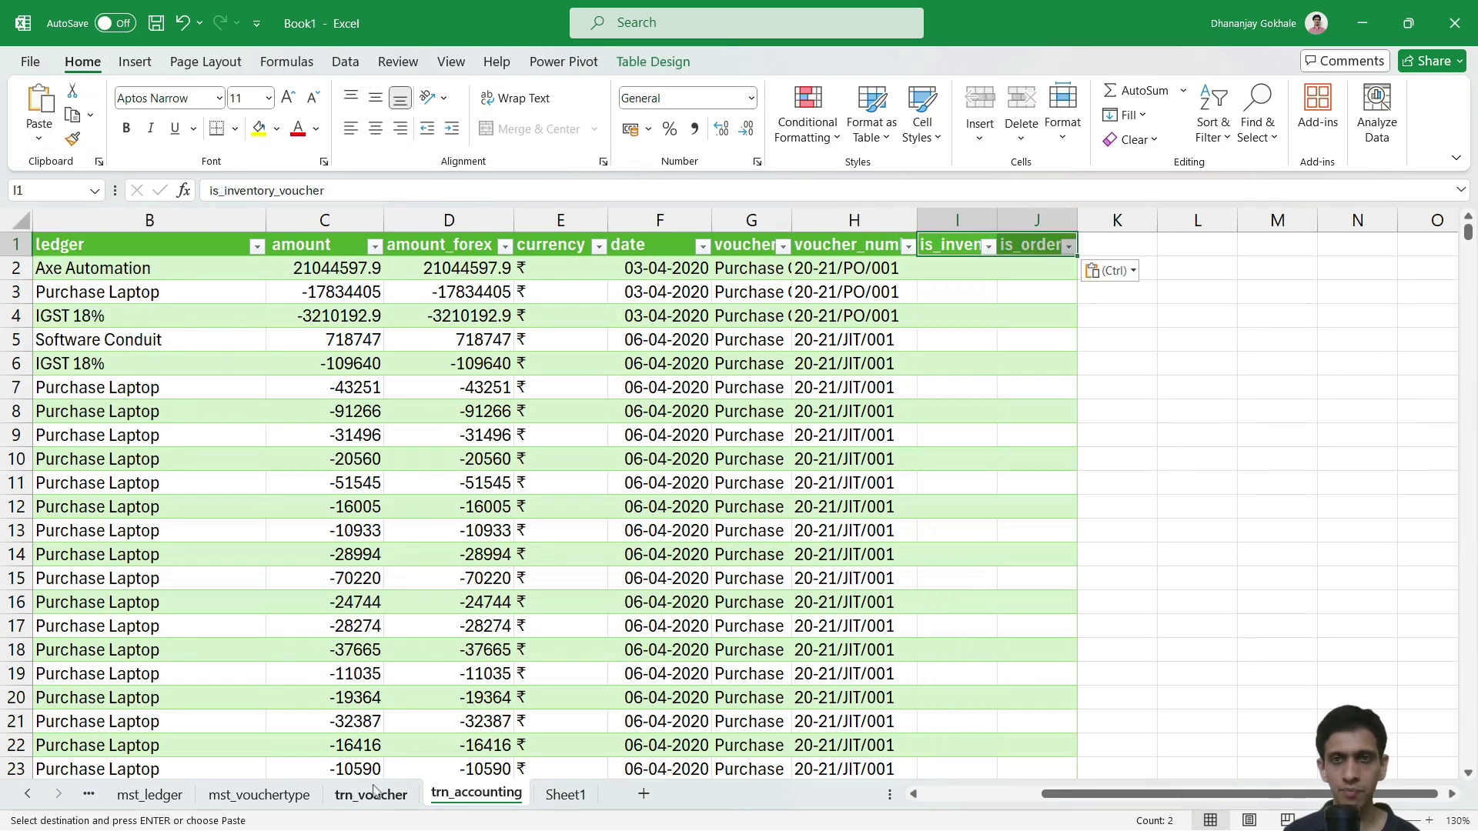
# Start an XLOOKUP in the first is_inventory_voucher cell, with the row's guid as lookup value and trn_voucher[guid] as lookup array.
pyautogui.press('Down')
pyautogui.write('=')
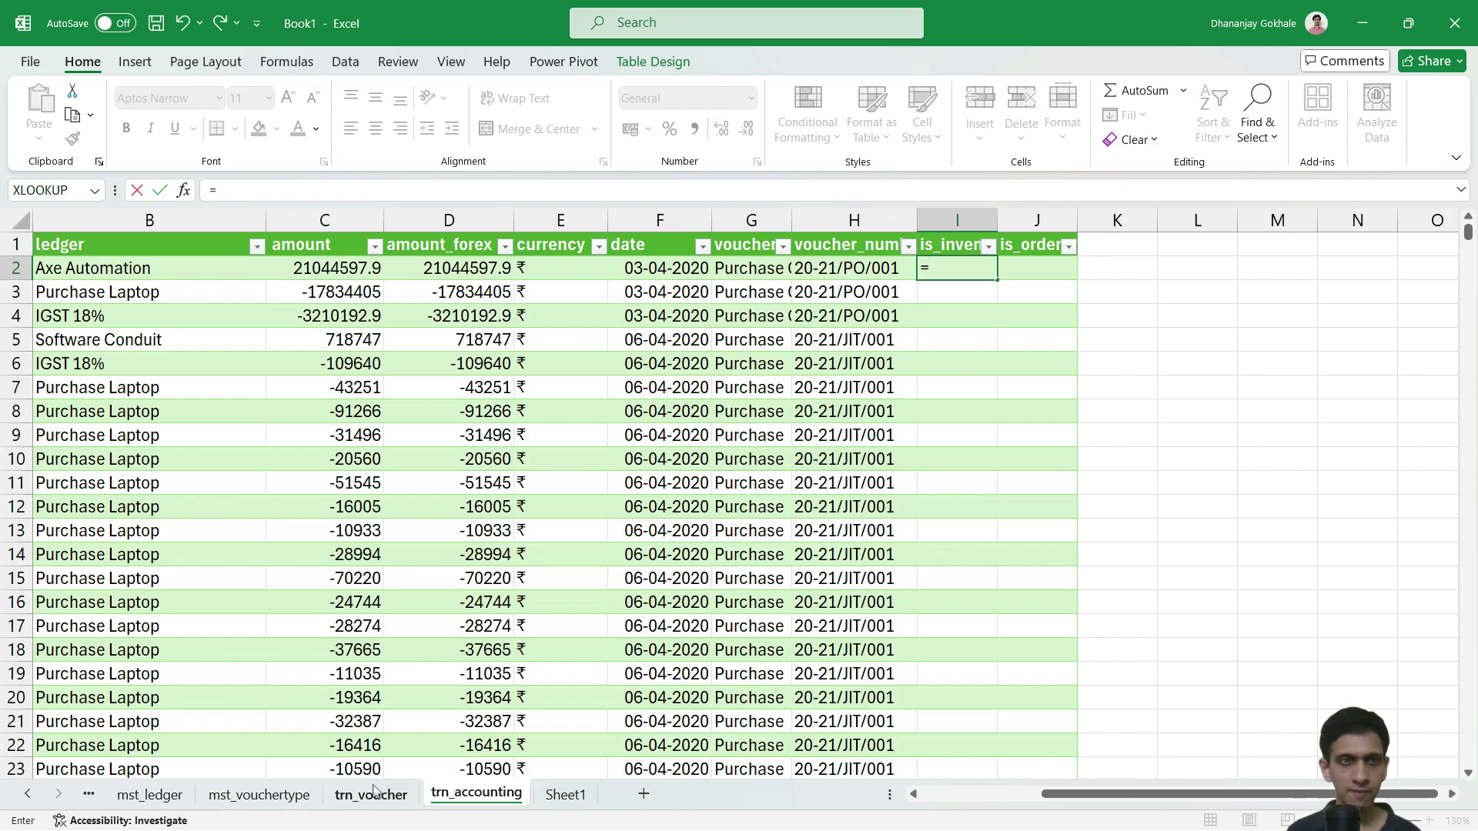
pyautogui.write('XLOOKUP(')
pyautogui.press('Left')
pyautogui.press('Left')
pyautogui.press('Left')
pyautogui.press('Left')
pyautogui.press('Left')
pyautogui.press('Left')
pyautogui.press('Left')
pyautogui.press('Left')
pyautogui.write(',')
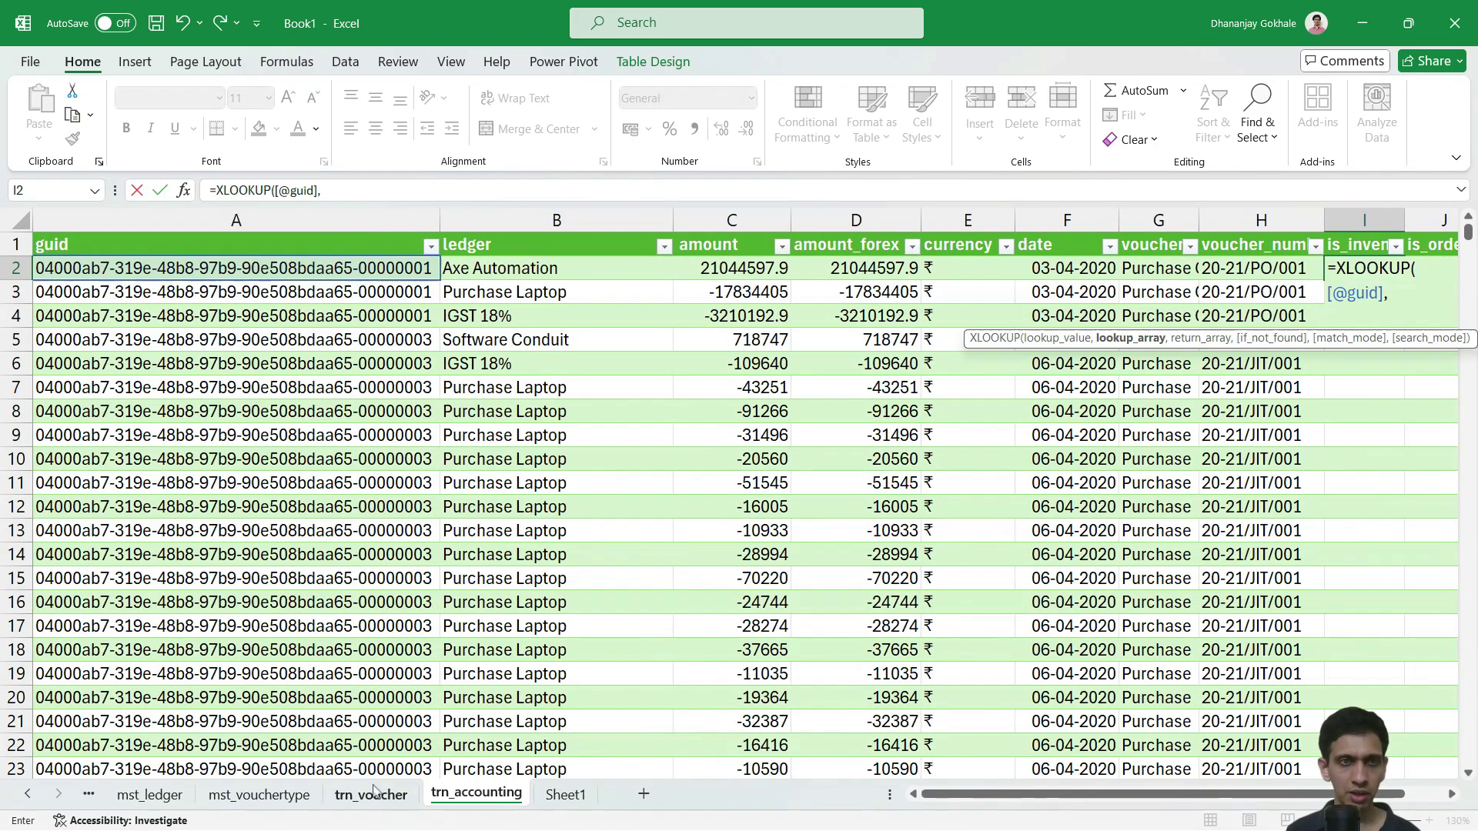
pyautogui.click(371, 793)
pyautogui.press('Right')
pyautogui.press('Home')
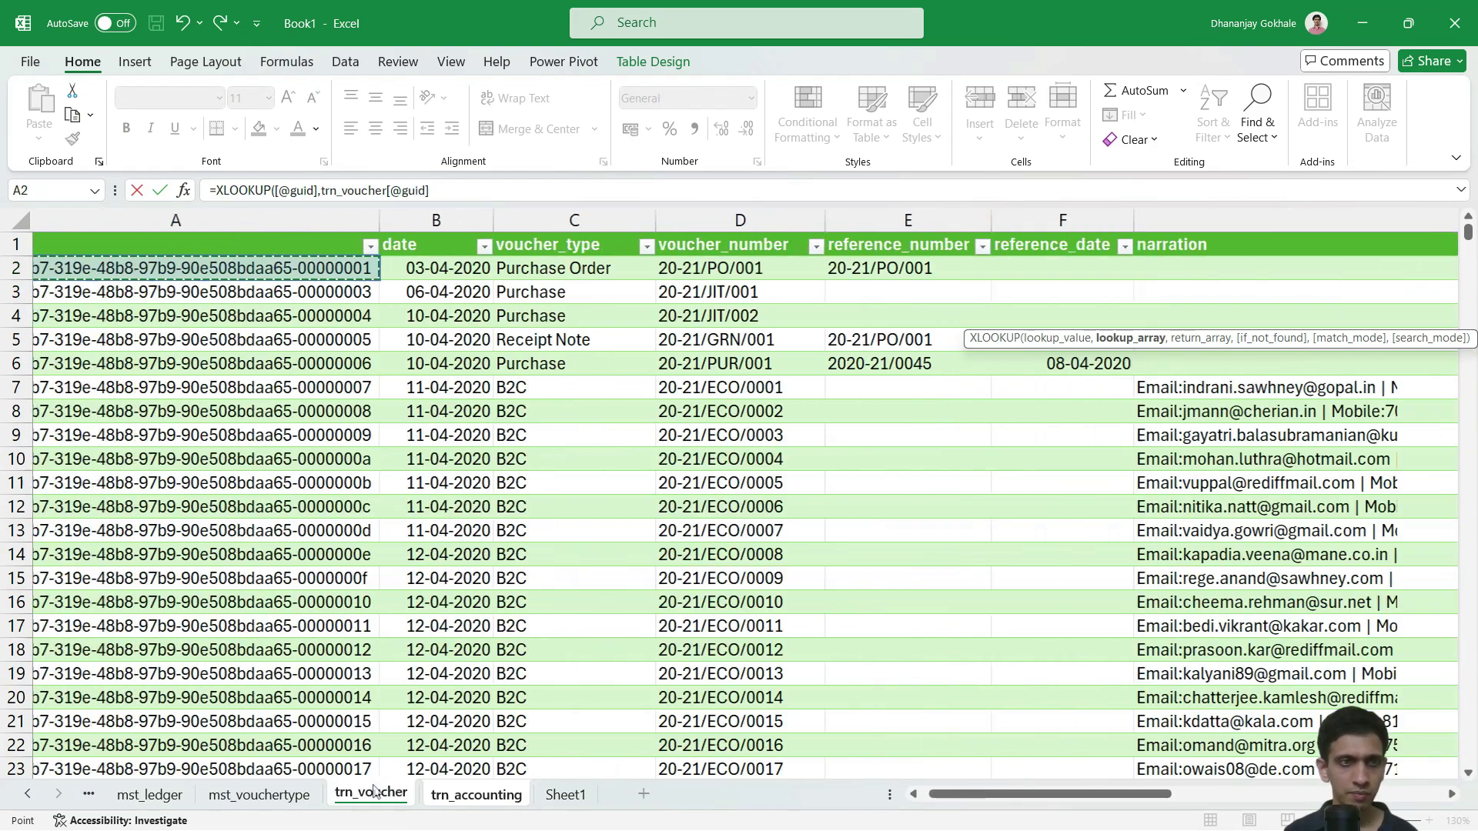
pyautogui.hotkey('ctrl', 'shift', 'Down')
# Complete the is_inventory_voucher XLOOKUP with trn_voucher[is_inventory_voucher] as return array and fill the column.
pyautogui.write(',')
pyautogui.press('Down')
pyautogui.press('Right')
pyautogui.press('Right')
pyautogui.press('Right')
pyautogui.press('Right')
pyautogui.press('Right')
pyautogui.press('Right')
pyautogui.press('Right')
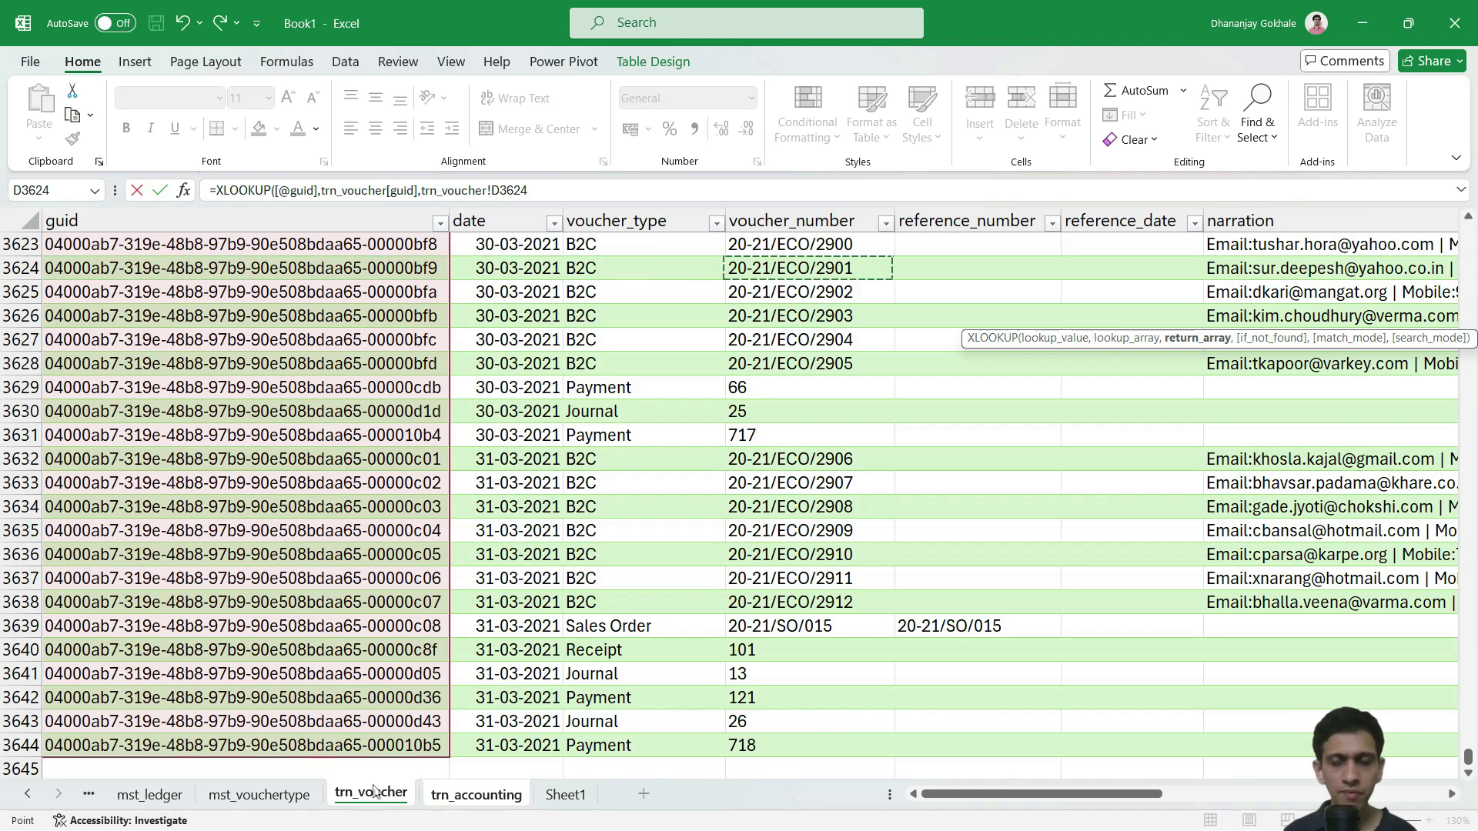
pyautogui.press('Right')
pyautogui.press('Right')
pyautogui.press('Right')
pyautogui.press('Right')
pyautogui.hotkey('ctrl', 'space')
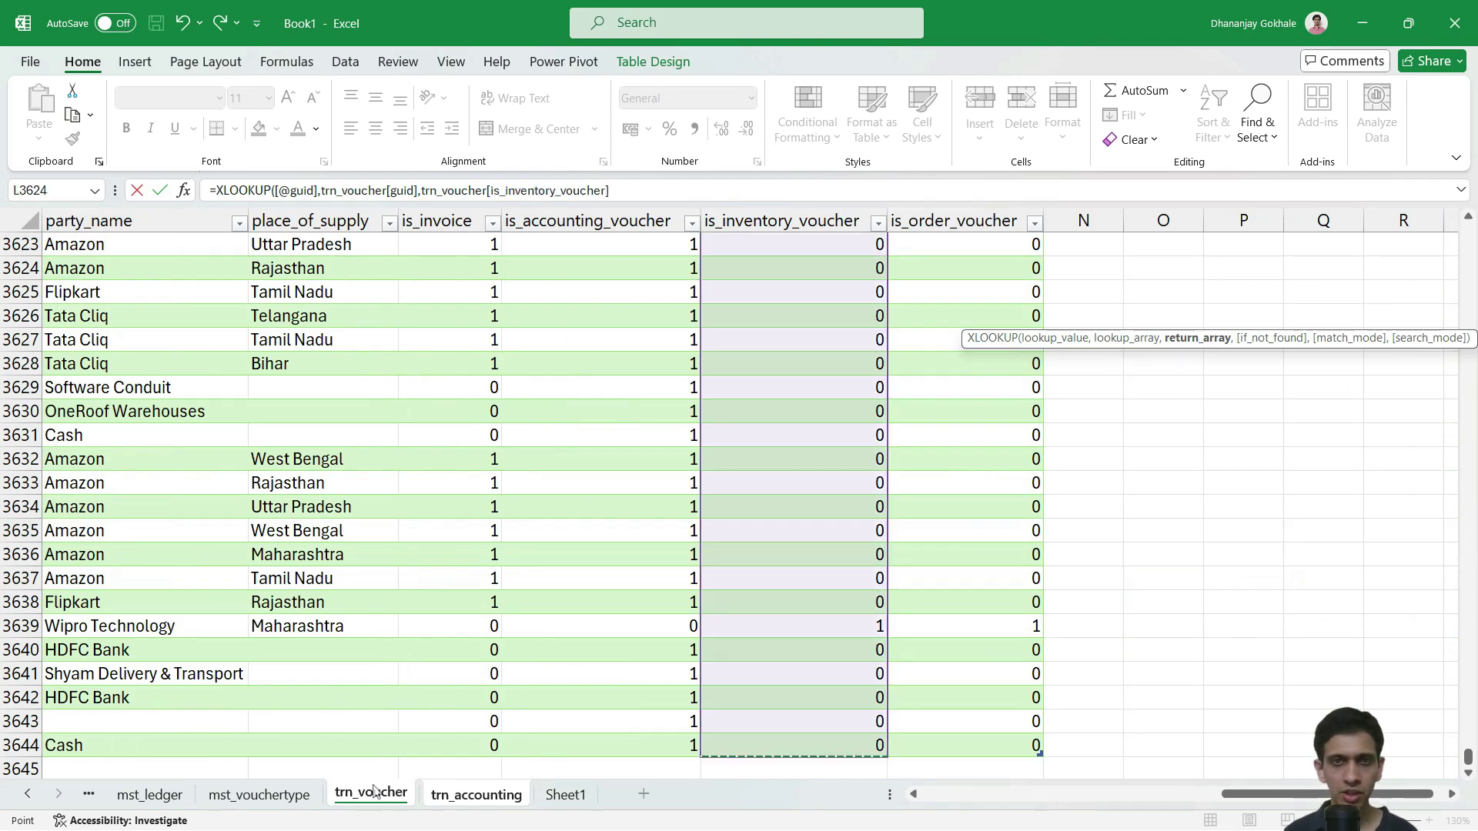
pyautogui.press('Tab')
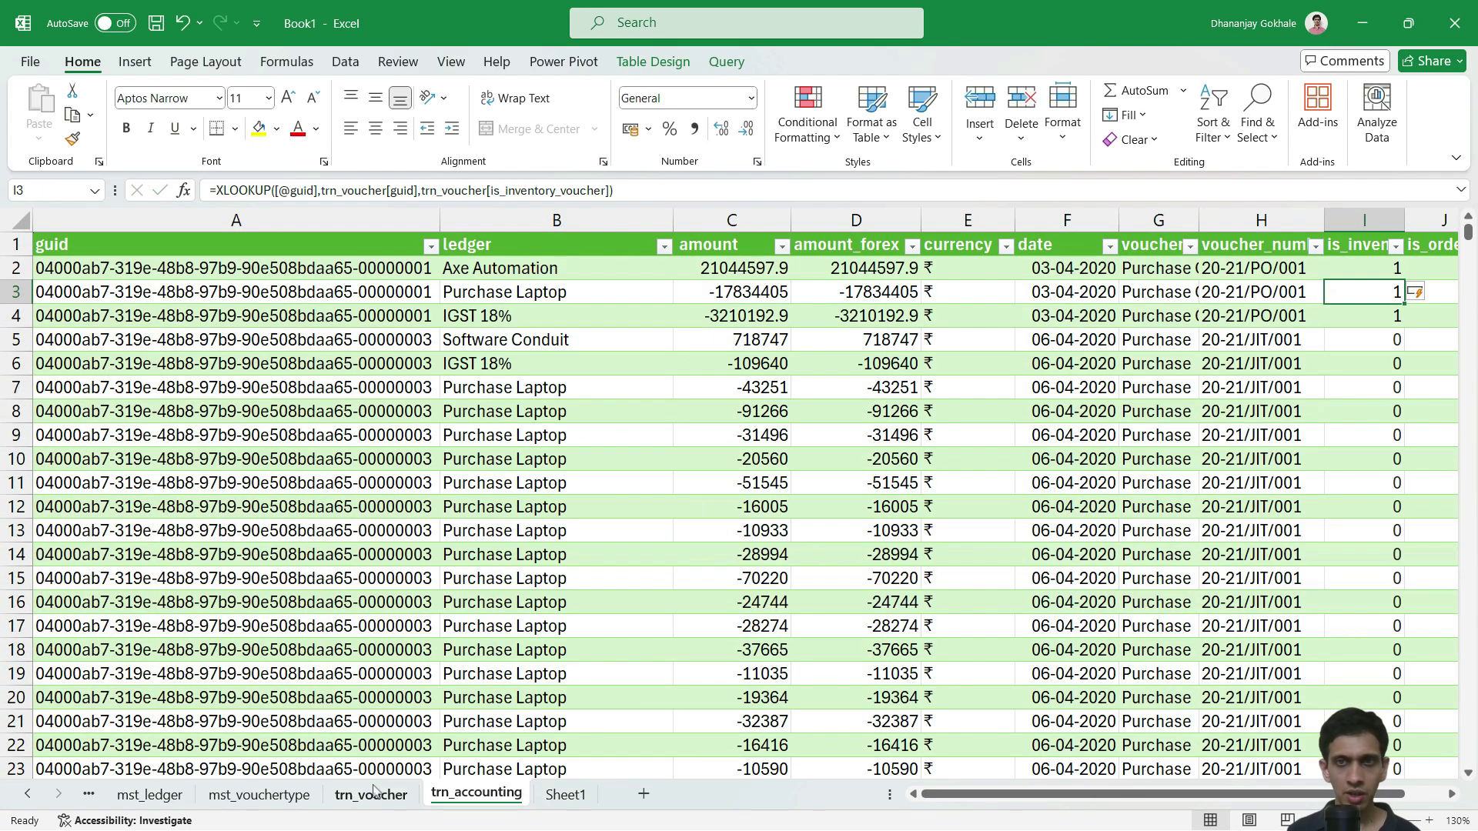
pyautogui.write('-XL')
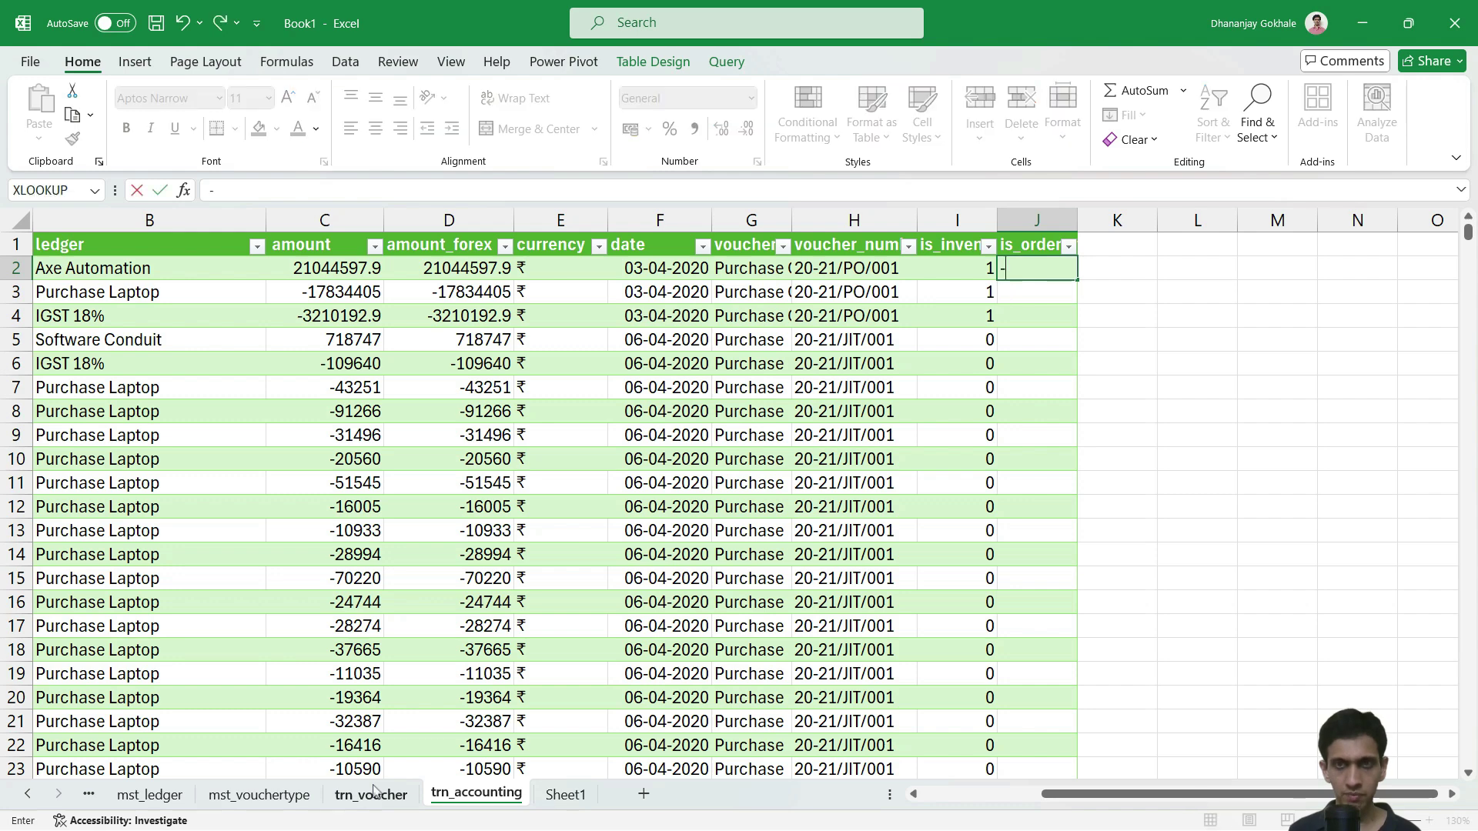
pyautogui.press('BackSpace')
pyautogui.press('BackSpace')
pyautogui.press('BackSpace')
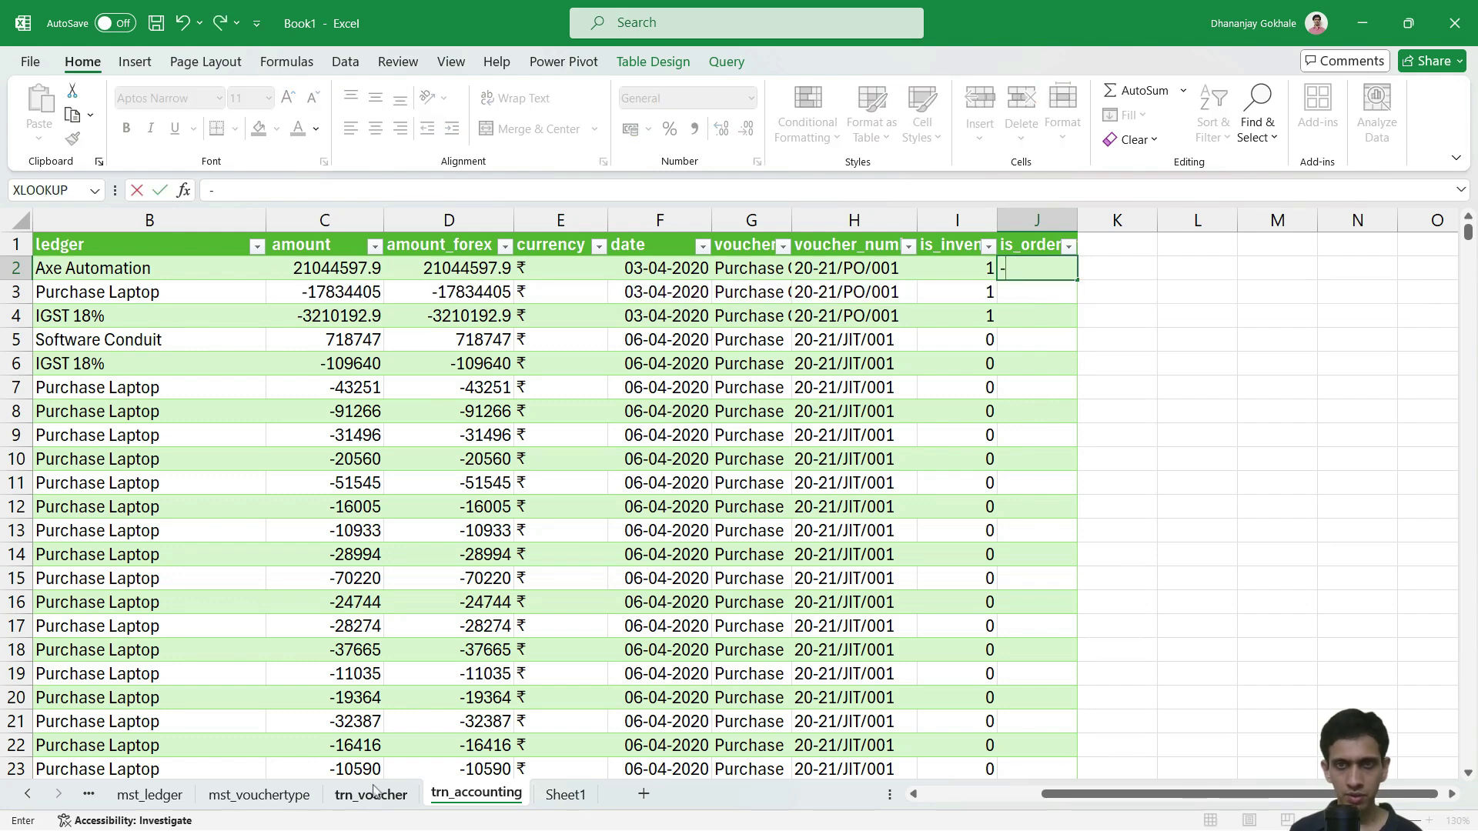
# Start an XLOOKUP in the first is_order_voucher cell, with the row's guid as lookup value and trn_voucher[guid] as lookup array.
pyautogui.write('=XL')
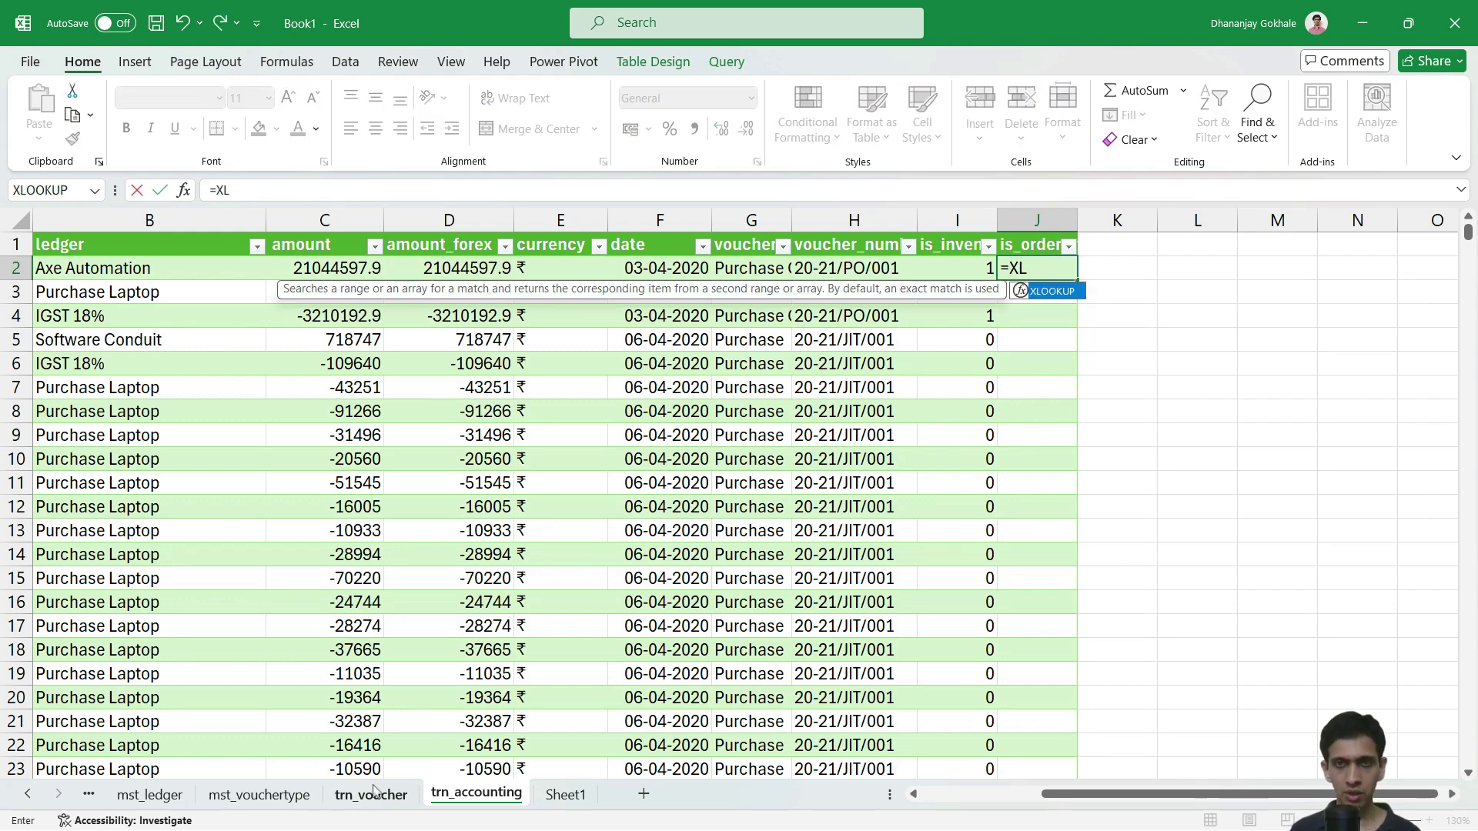
pyautogui.press('Tab')
pyautogui.press('Left')
pyautogui.press('Left')
pyautogui.press('Left')
pyautogui.press('Left')
pyautogui.press('Left')
pyautogui.press('Left')
pyautogui.press('Left')
pyautogui.press('Left')
pyautogui.press('Left')
pyautogui.write(',')
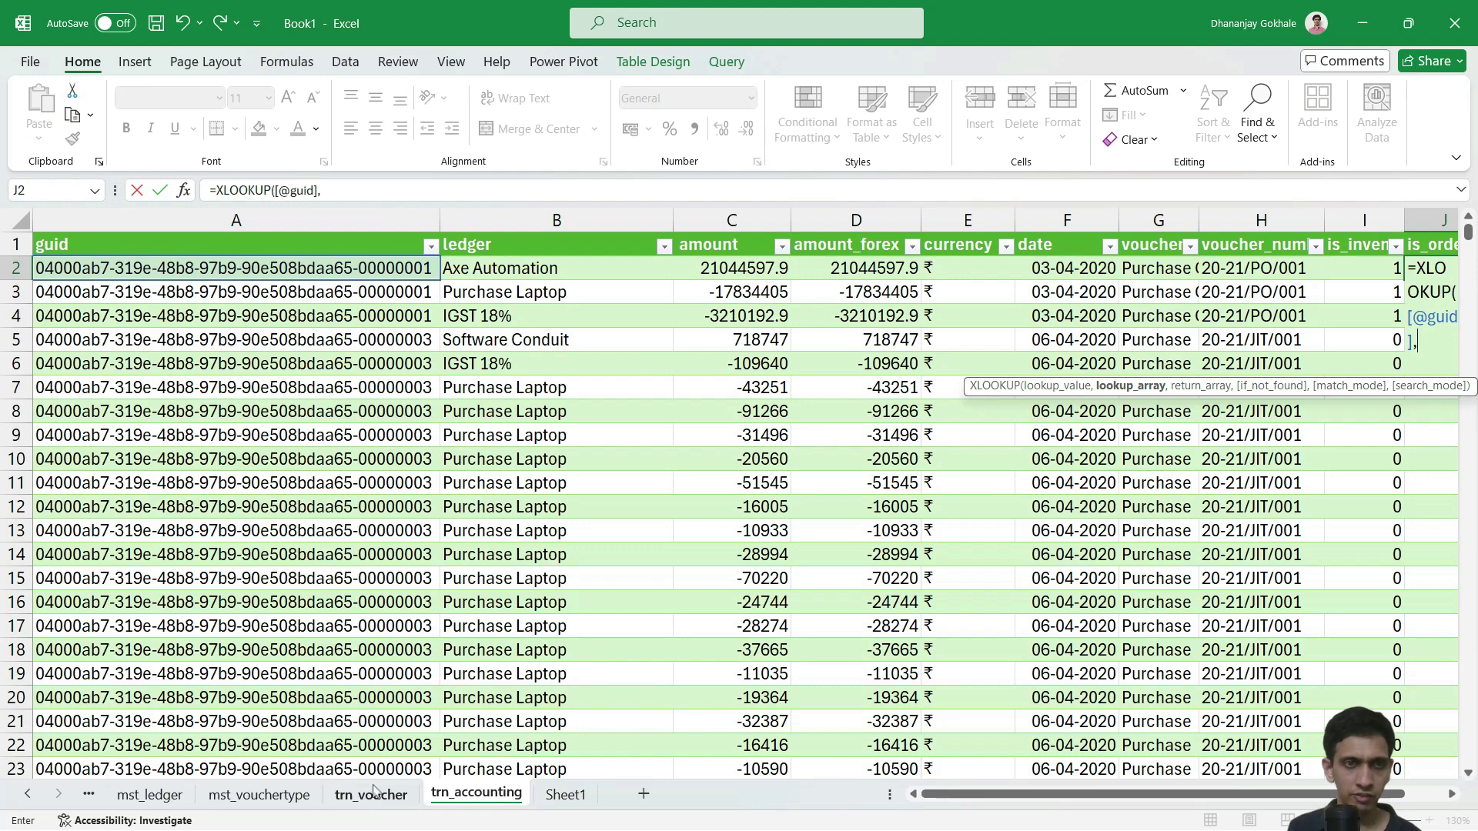
pyautogui.click(371, 792)
pyautogui.click(208, 481)
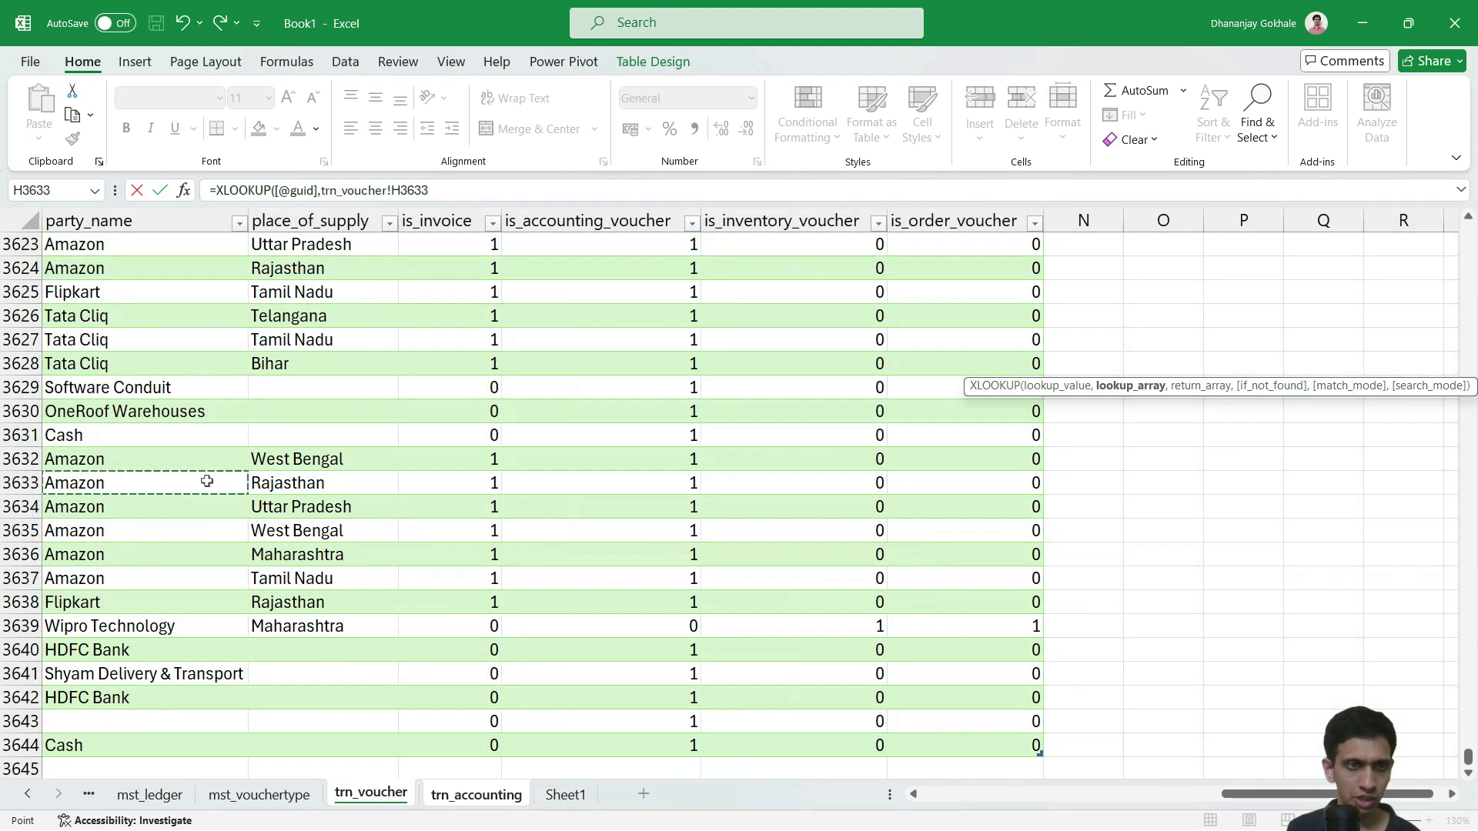
pyautogui.press('Home')
pyautogui.hotkey('ctrl', 'space')
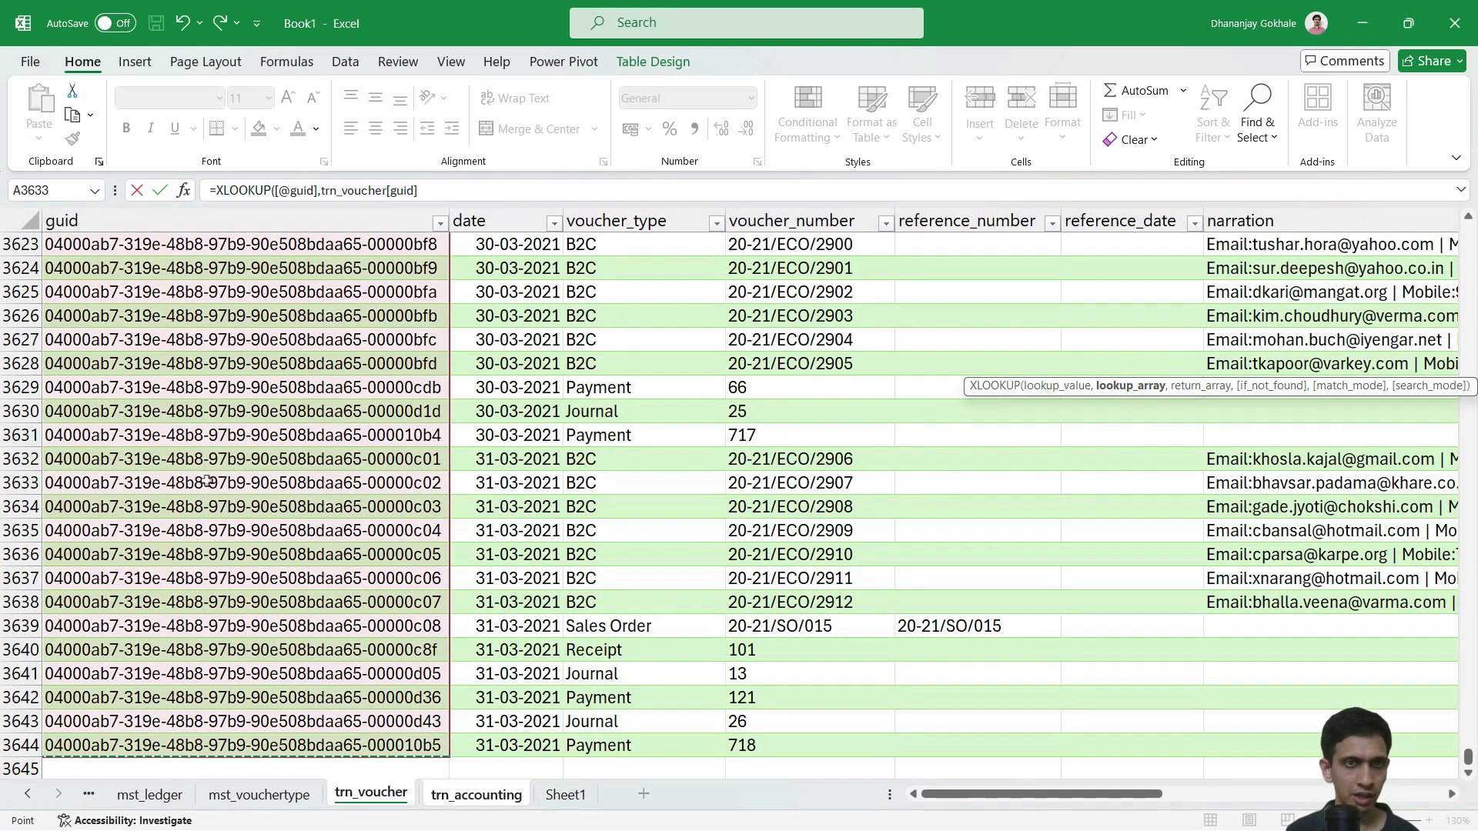
# Complete the is_order_voucher XLOOKUP with trn_voucher[is_order_voucher] as return array and fill the column.
pyautogui.write(',')
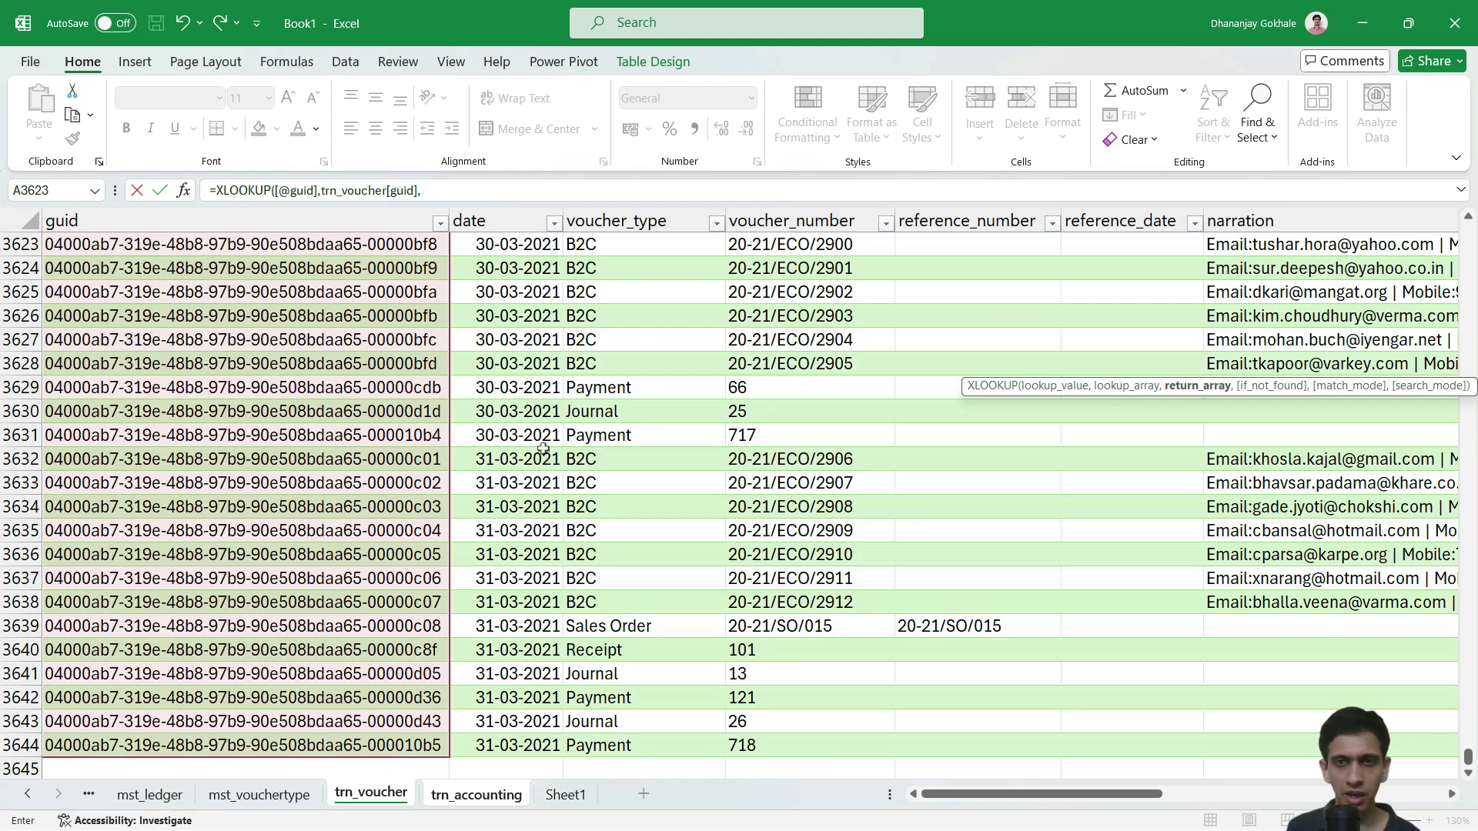
pyautogui.click(603, 250)
pyautogui.press('Right')
pyautogui.press('Right')
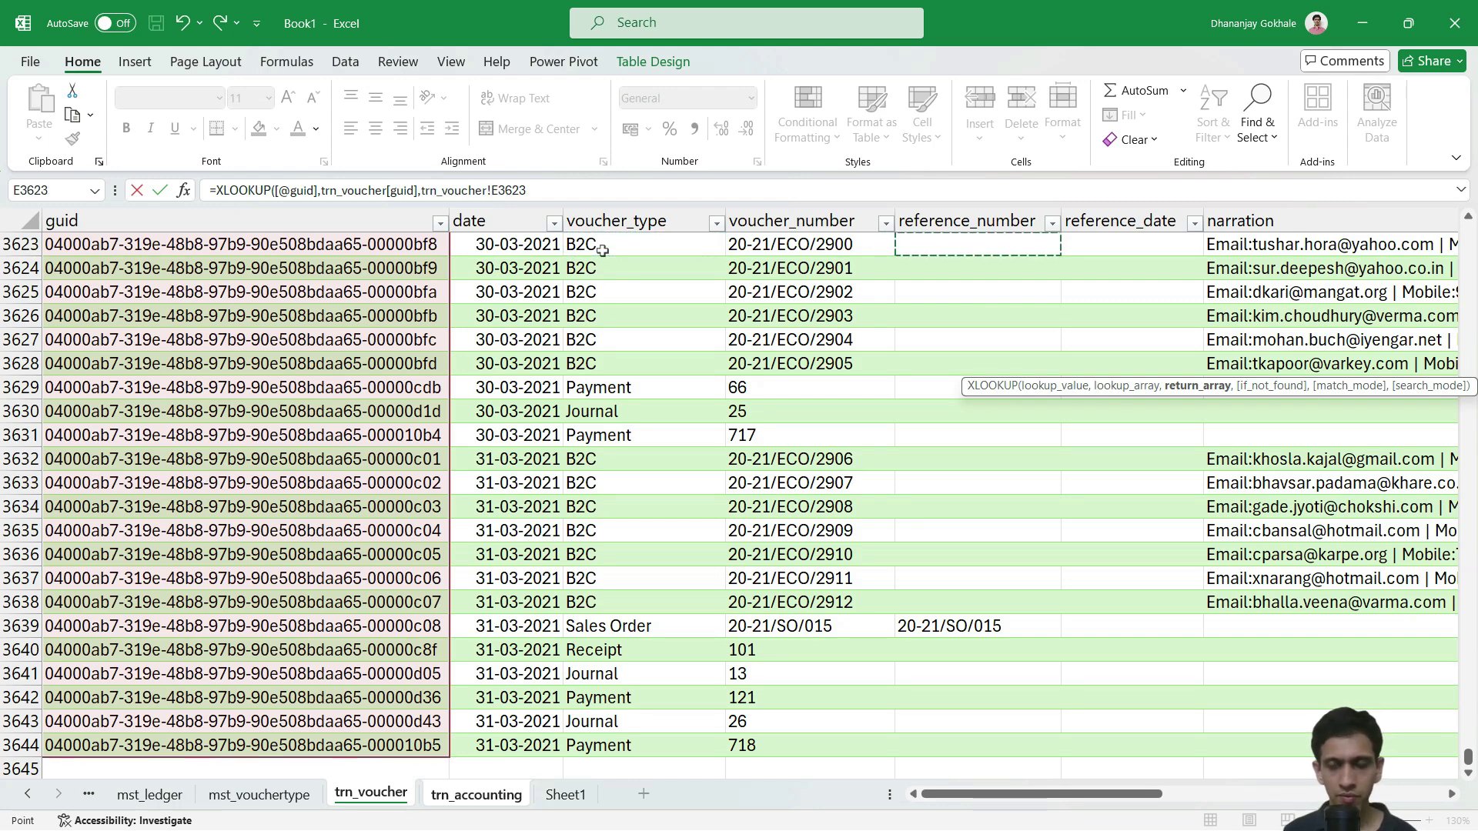
pyautogui.press('Right')
pyautogui.press('Right')
pyautogui.press('Right')
pyautogui.press('Right')
pyautogui.press('Right')
pyautogui.press('Right')
pyautogui.press('Right')
pyautogui.press('Right')
pyautogui.press('Right')
pyautogui.press('Left')
pyautogui.hotkey('ctrl', 'space')
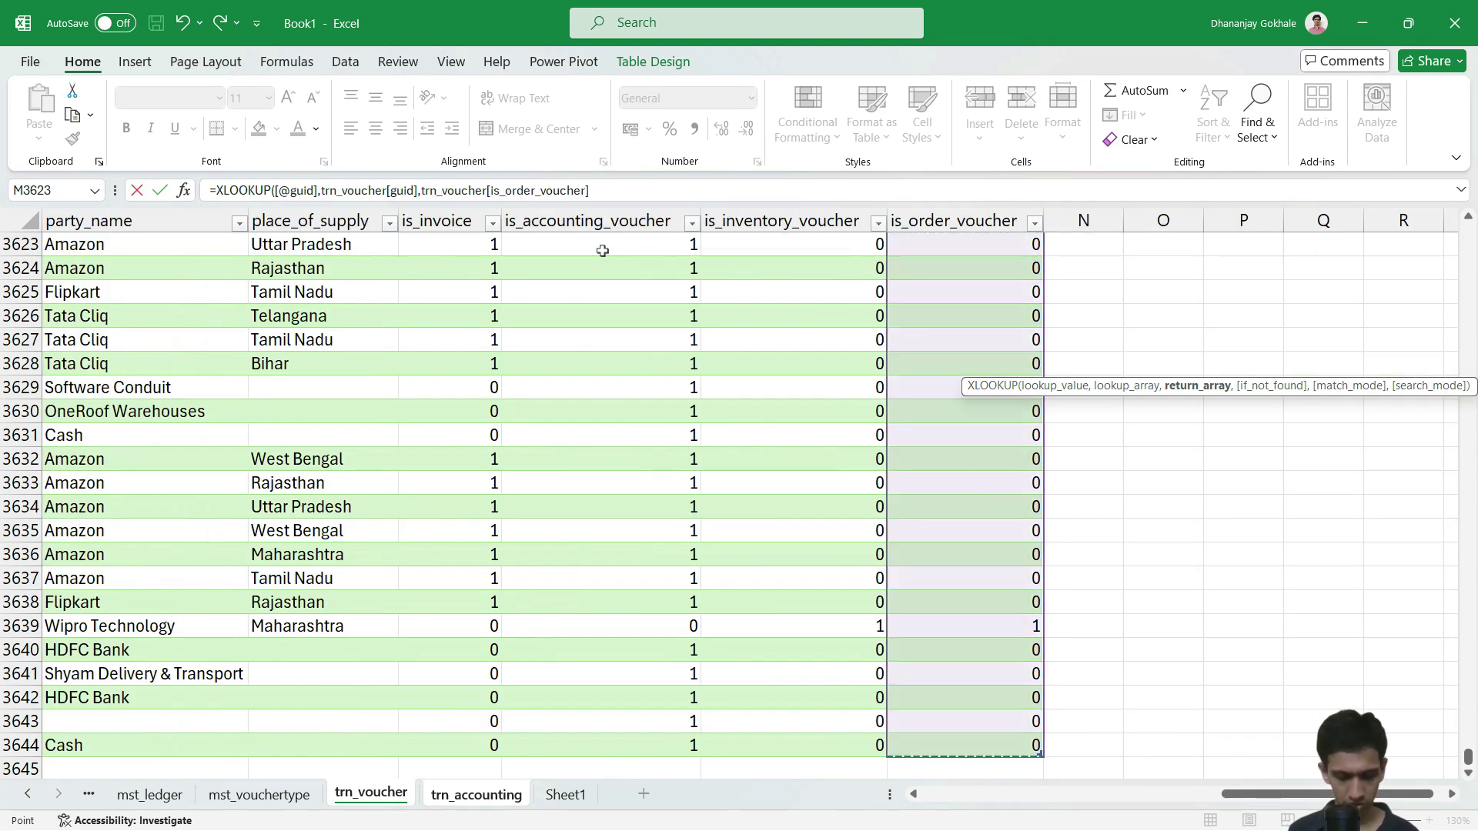
pyautogui.write('_')
pyautogui.write(')')
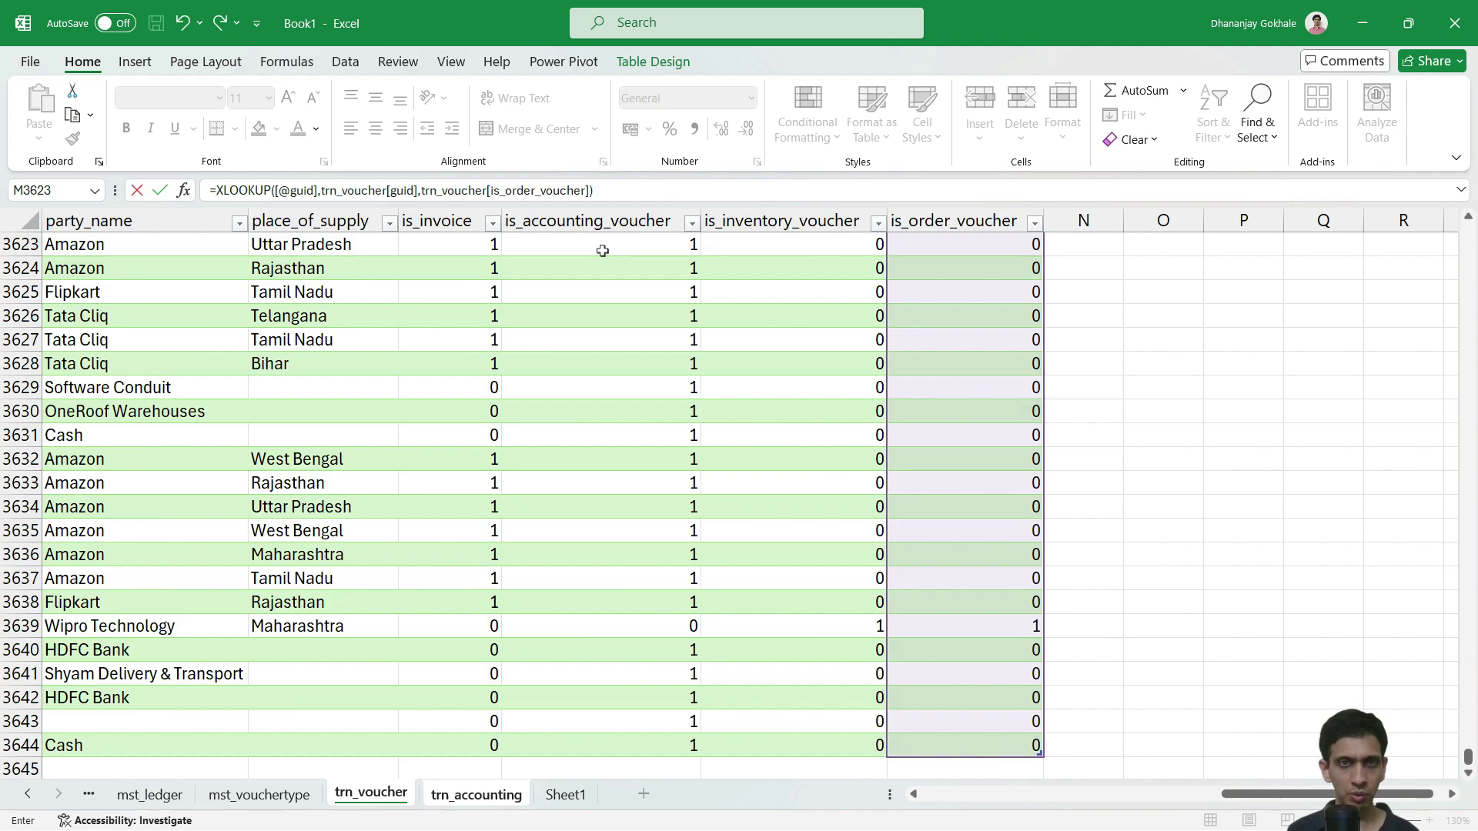
pyautogui.press('Return')
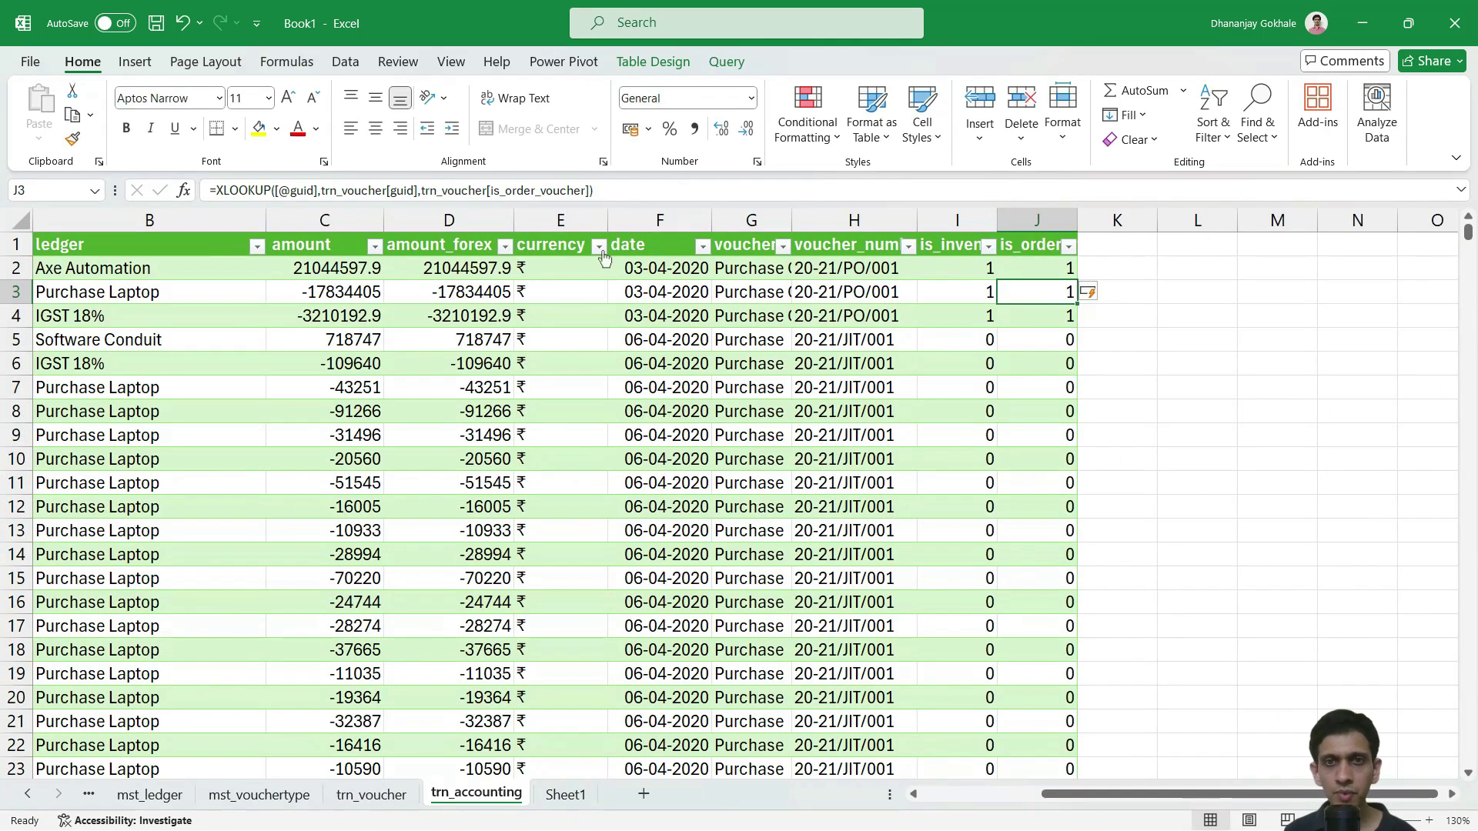
# Compare the start of the extended trn_accounting table with the trn_voucher sheet and return to trn_accounting.
pyautogui.hotkey('ctrl', 'Up')
pyautogui.press('Left')
pyautogui.hotkey('ctrl', 'Left')
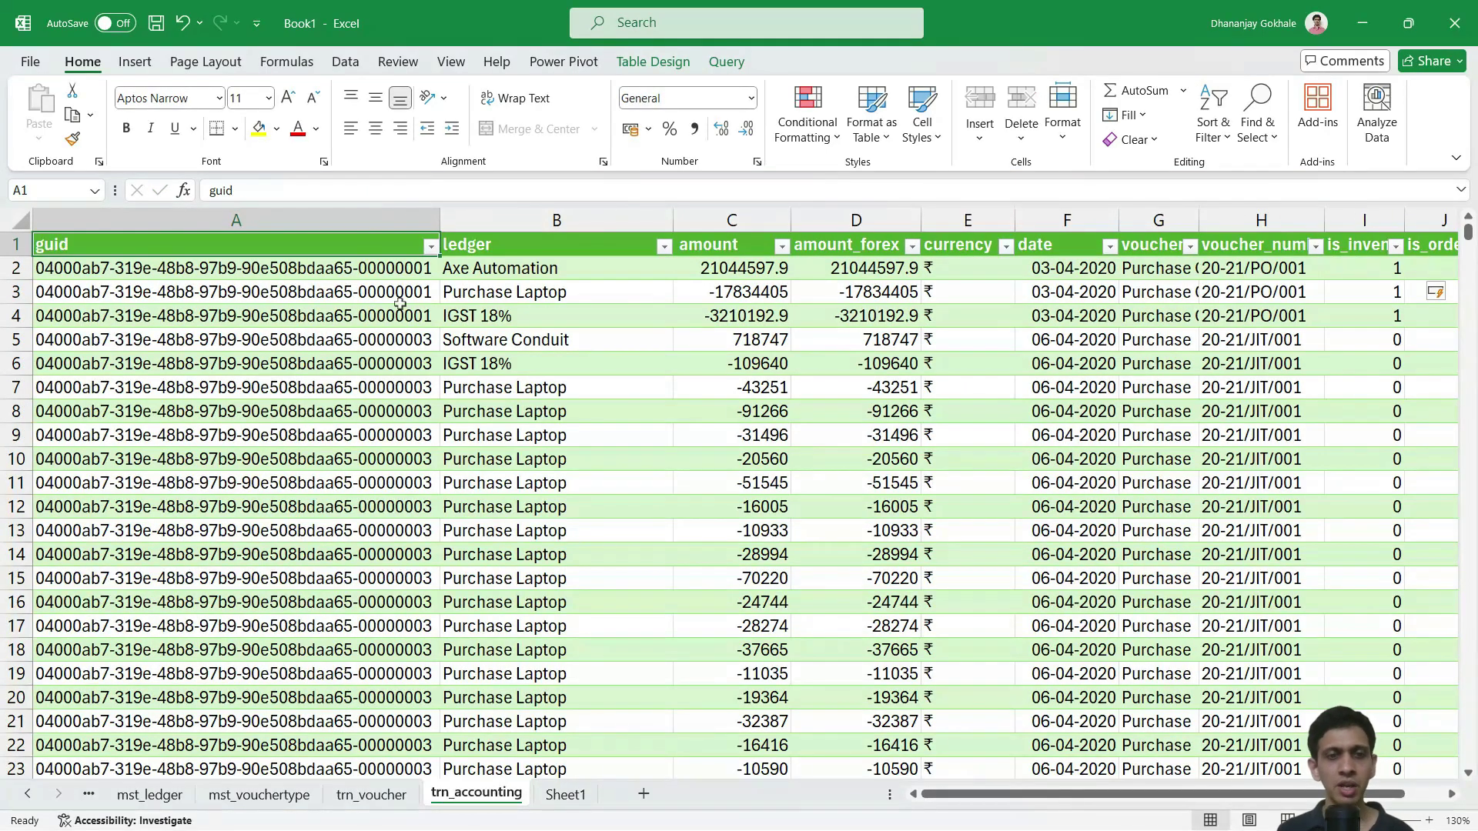
pyautogui.click(378, 796)
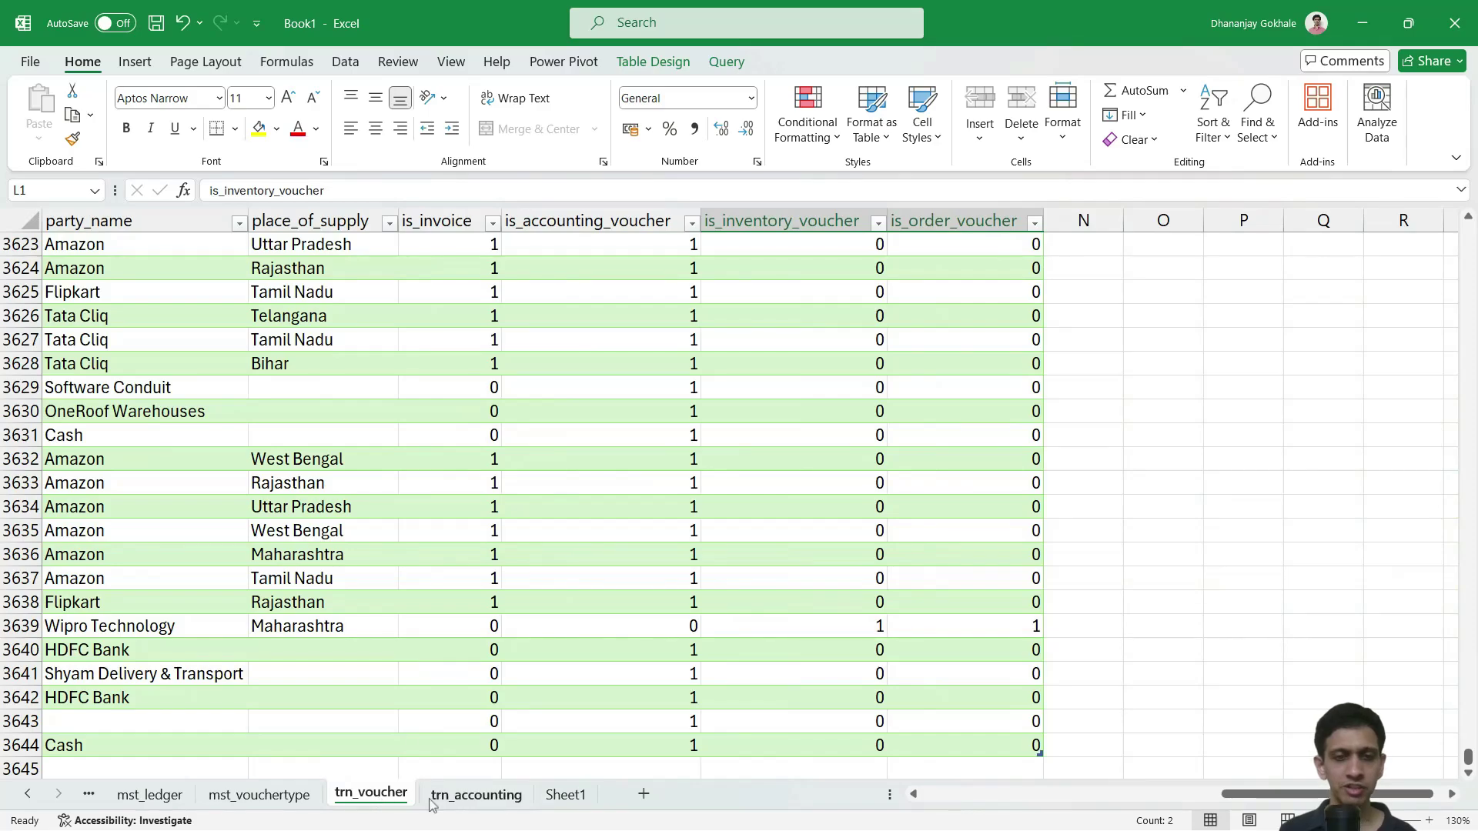
pyautogui.click(458, 797)
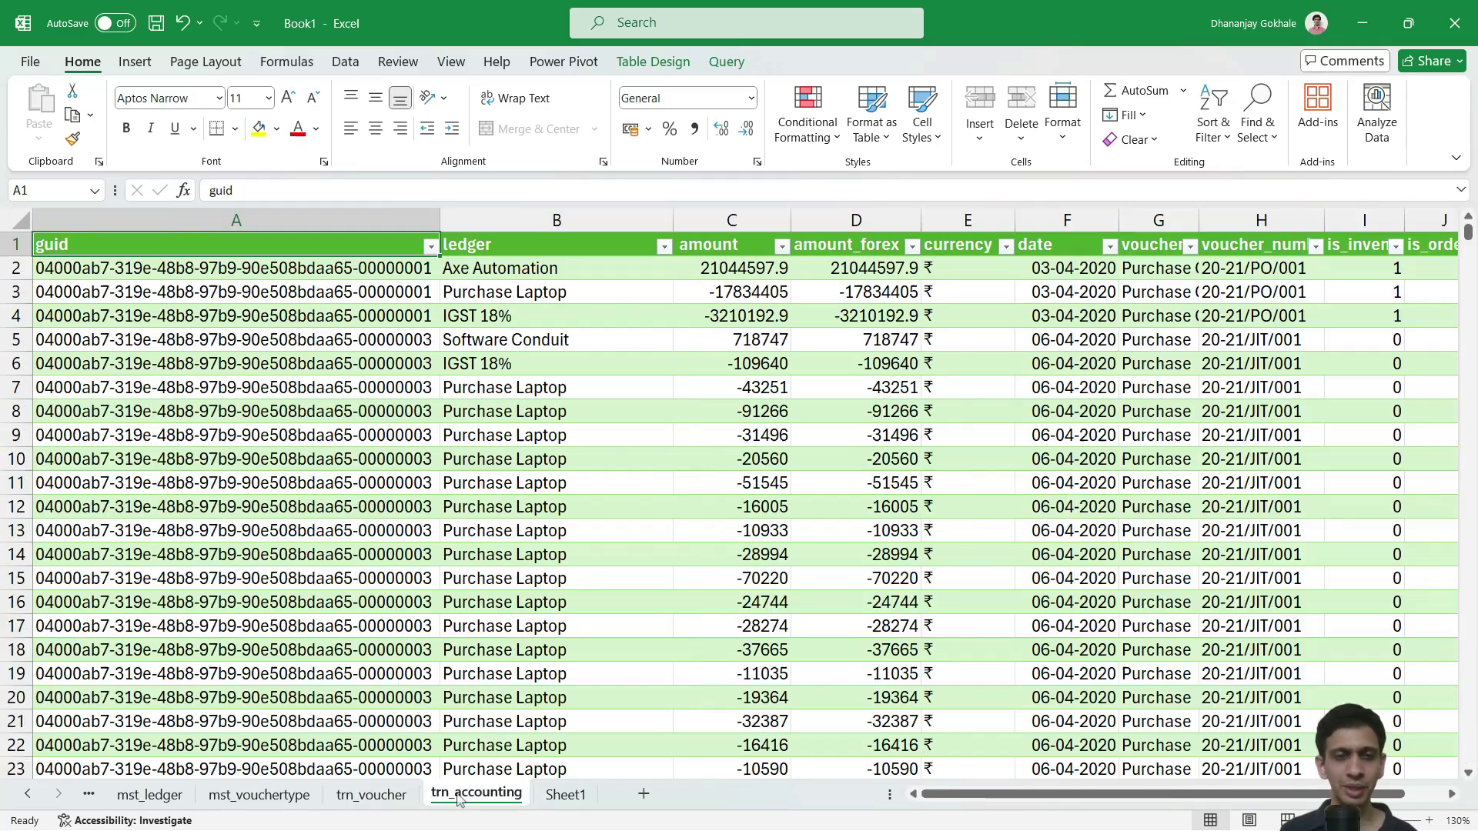
# Switch to TallyPrime and check the type, date and ledger amounts of the open Infosys Ltd sales voucher.
pyautogui.click(516, 337)
pyautogui.press('Up')
pyautogui.press('Up')
pyautogui.press('Up')
pyautogui.press('Up')
pyautogui.hotkey('alt', 'Tab')
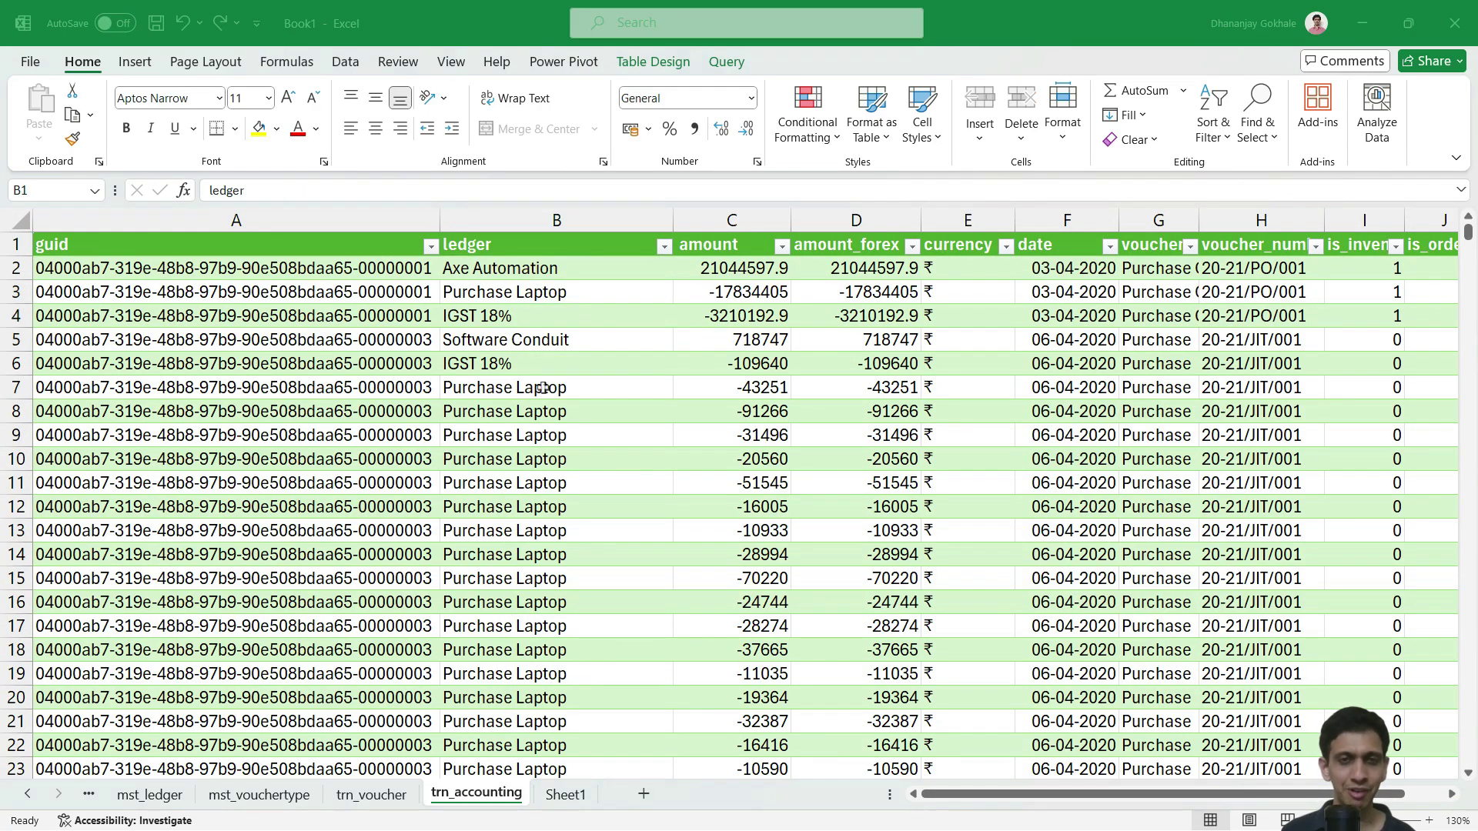
pyautogui.click(1172, 279)
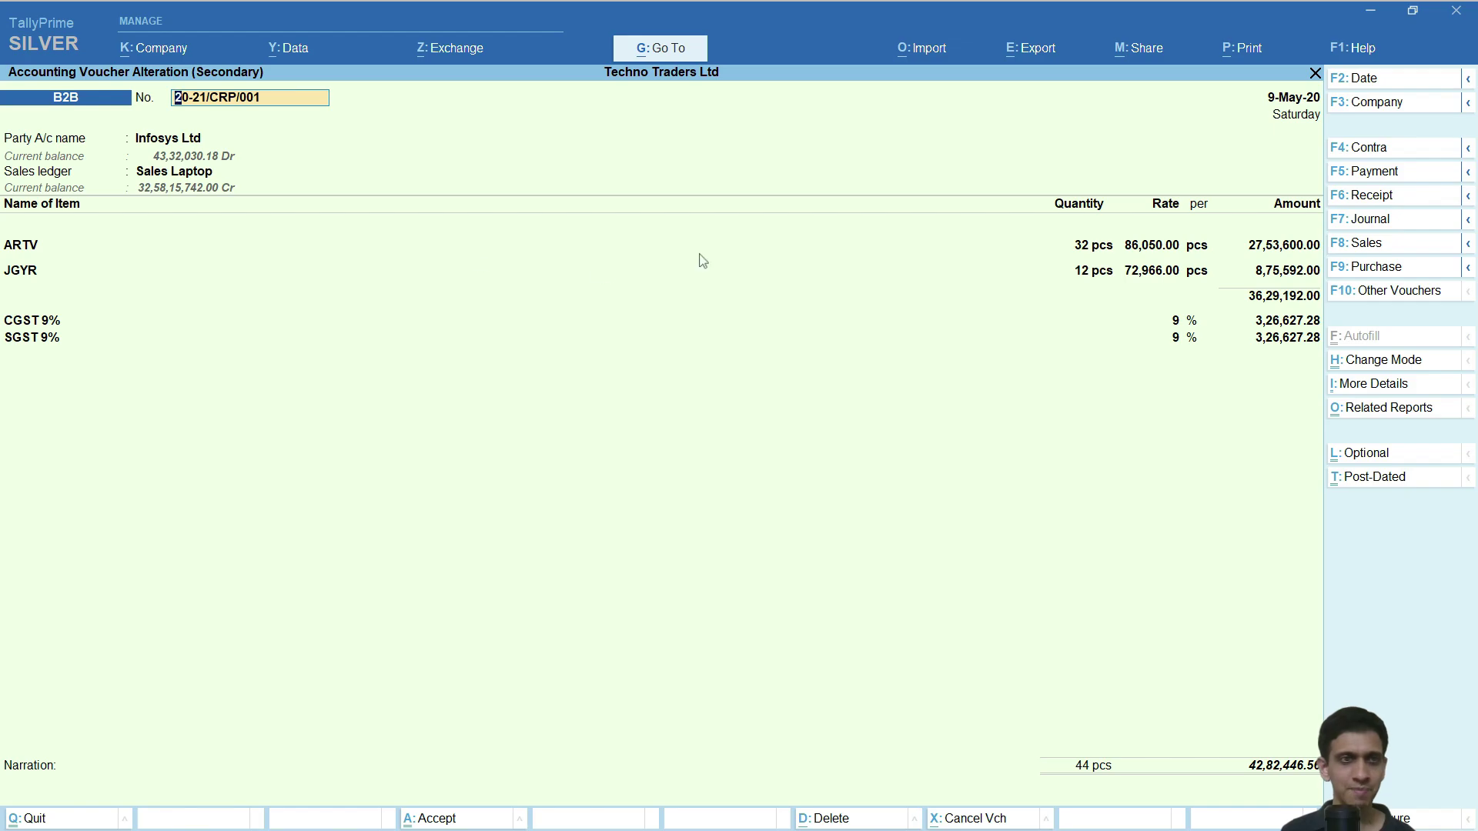
# Return to the Excel workbook and filter the voucher_type column of trn_accounting to B2B only.
pyautogui.hotkey('alt', 'Tab')
pyautogui.press('Right')
pyautogui.press('Right')
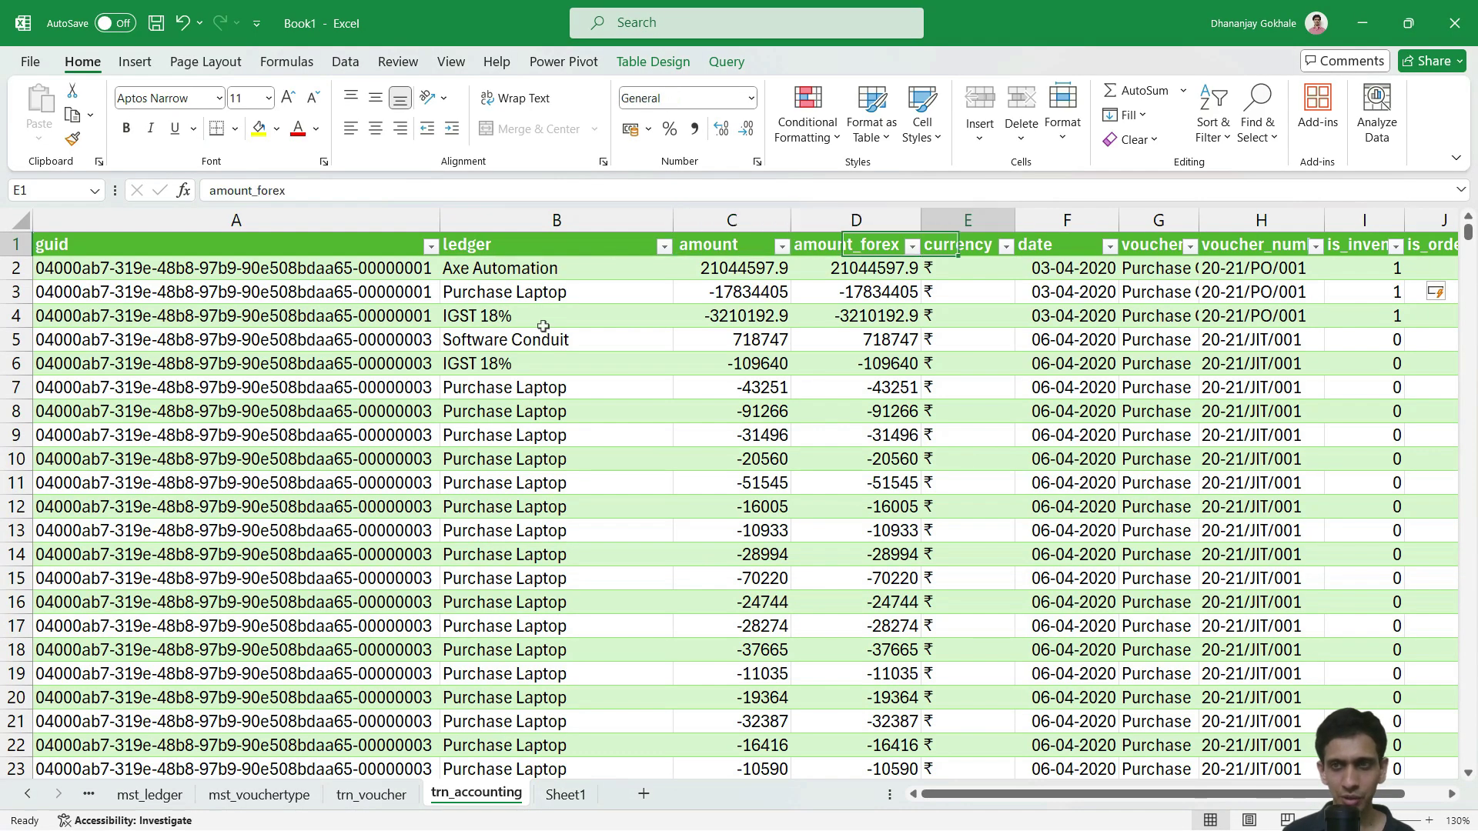
pyautogui.press('Right')
pyautogui.press('Right')
pyautogui.press('Right')
pyautogui.press('Right')
pyautogui.press('Right')
pyautogui.press('Left')
pyautogui.press('Left')
pyautogui.press('Left')
pyautogui.press('Left')
pyautogui.press('Left')
pyautogui.hotkey('alt', 'Down')
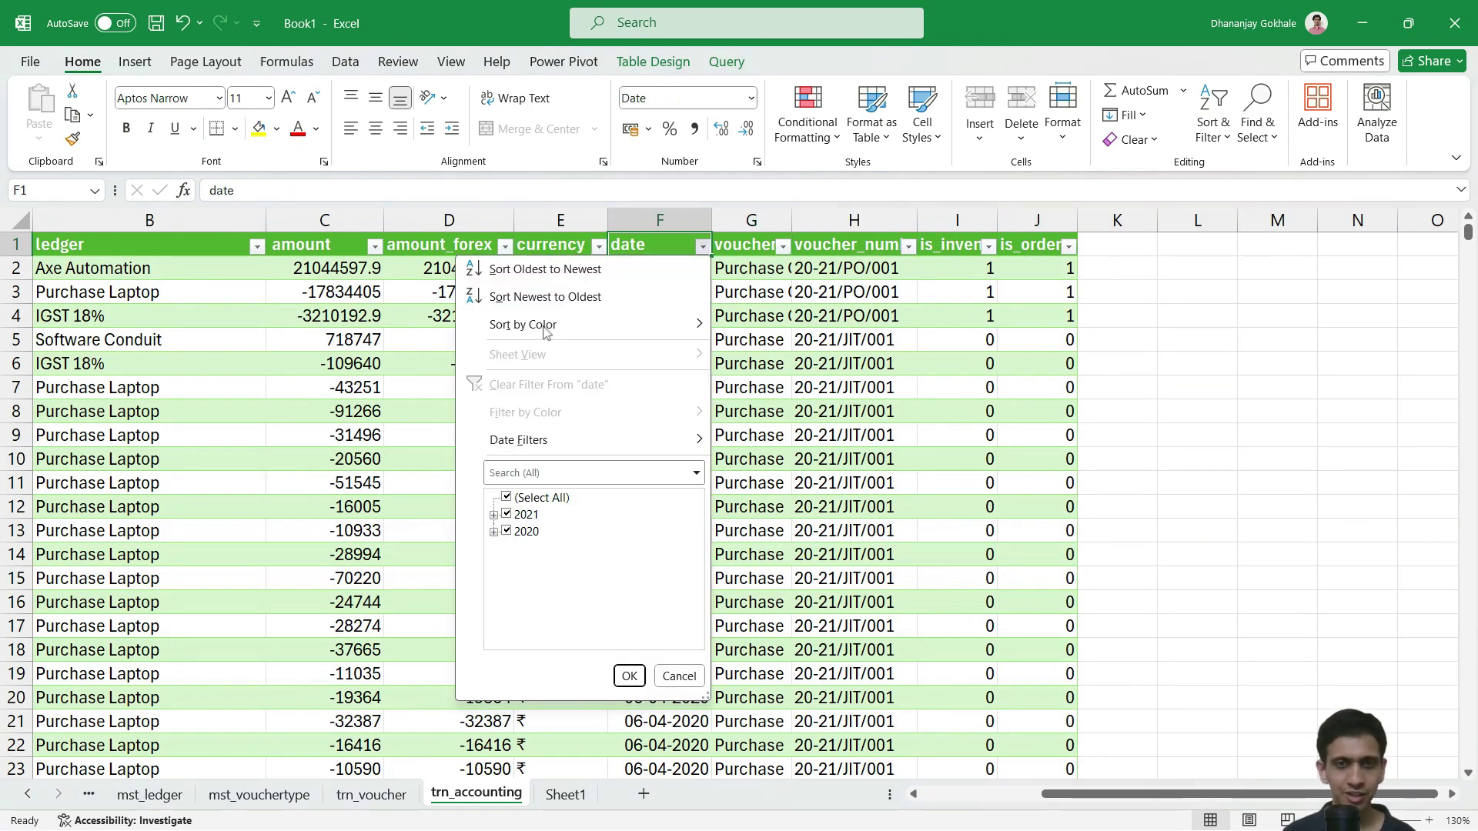
pyautogui.press('Escape')
pyautogui.press('Right')
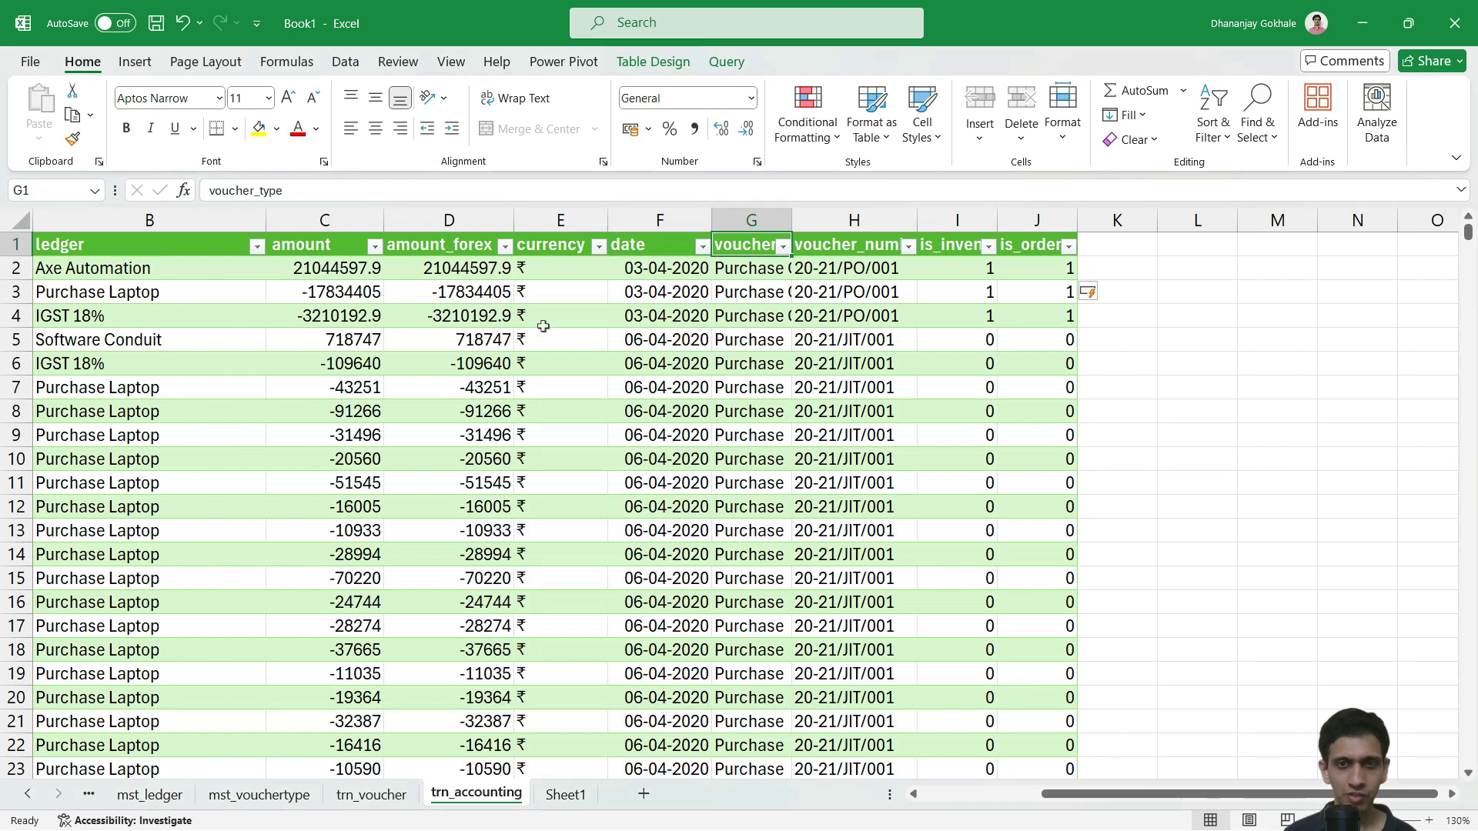
pyautogui.hotkey('alt', 'Down')
pyautogui.press('Tab')
pyautogui.press('space')
pyautogui.press('Down')
pyautogui.press('space')
pyautogui.press('Return')
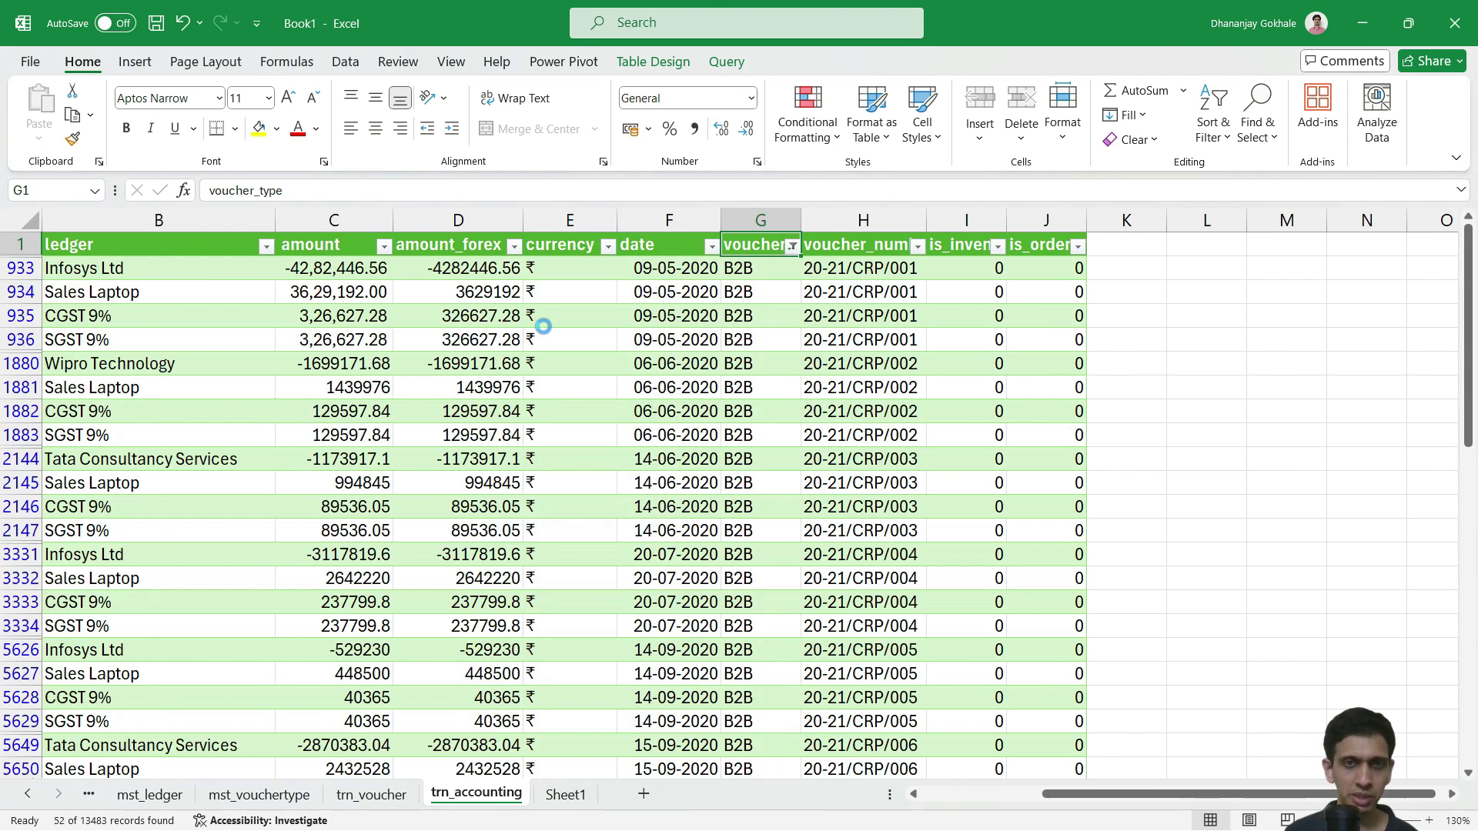
# Filter the date column of trn_accounting to May 2020 only.
pyautogui.press('Left')
pyautogui.hotkey('alt', 'Down')
pyautogui.press('Tab')
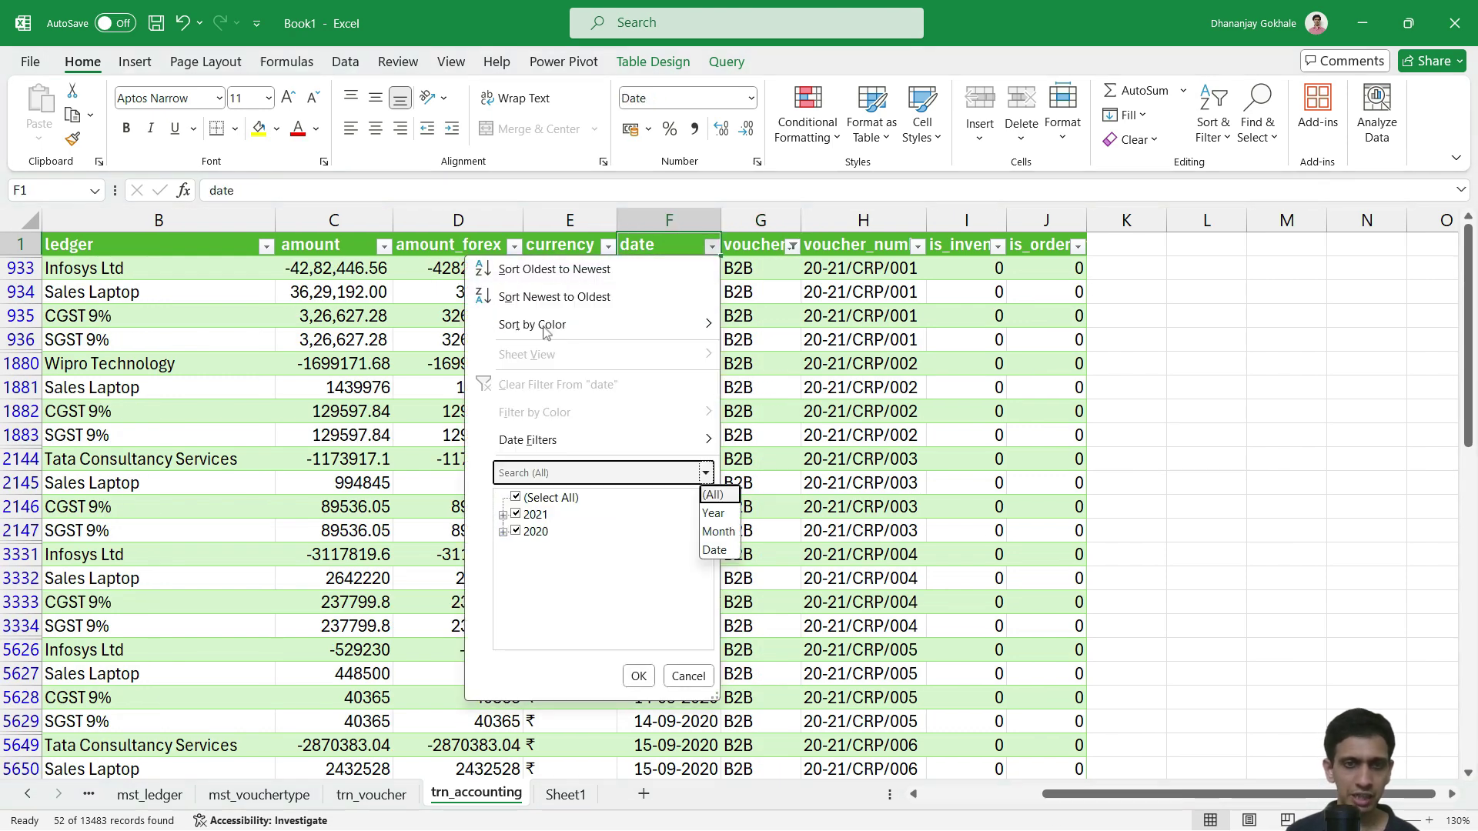
pyautogui.press('Tab')
pyautogui.press('space')
pyautogui.press('Down')
pyautogui.press('Down')
pyautogui.press('Right')
pyautogui.press('Right')
pyautogui.press('Right')
pyautogui.press('Right')
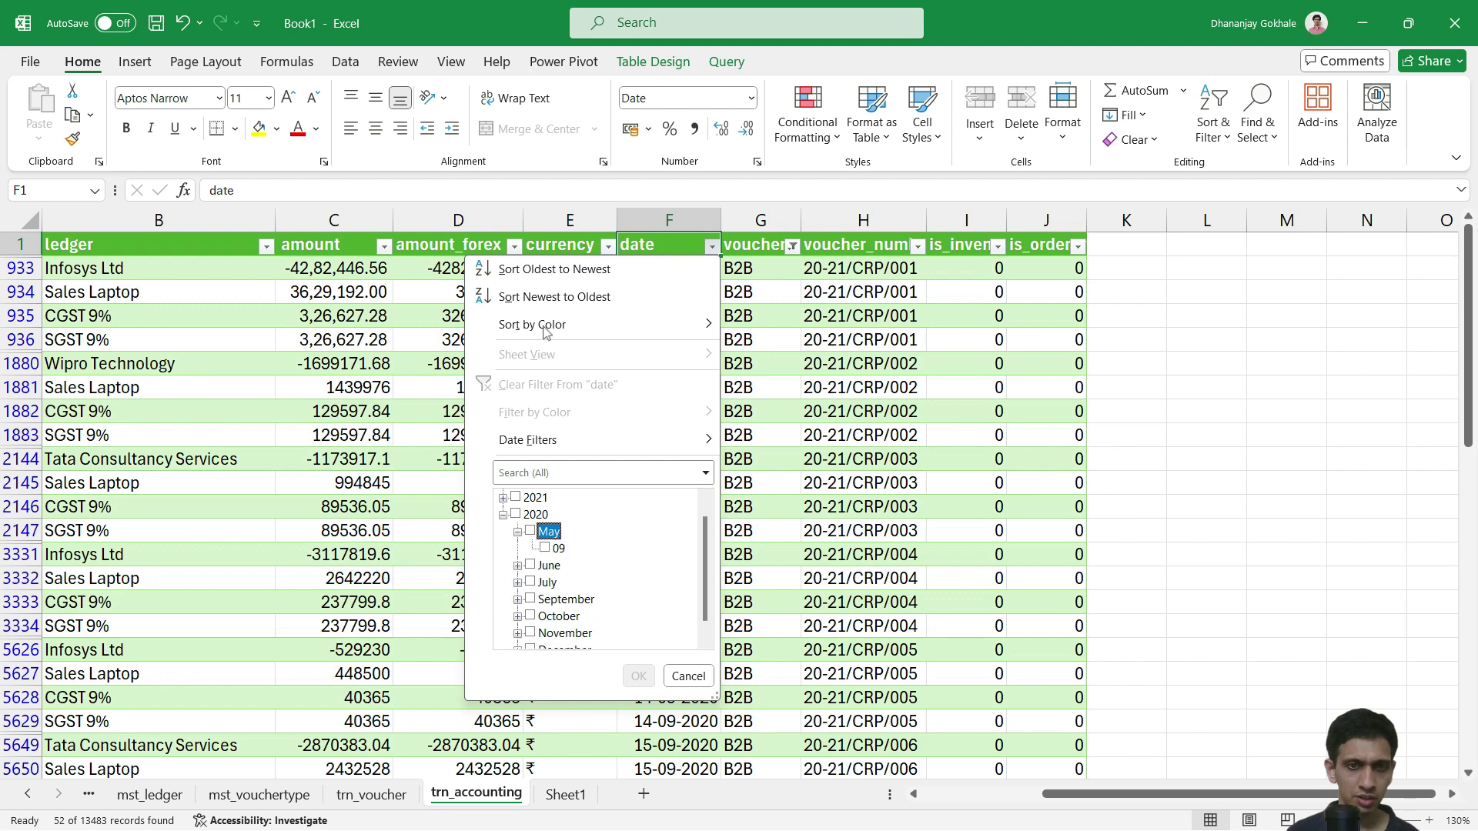
pyautogui.press('space')
pyautogui.press('Return')
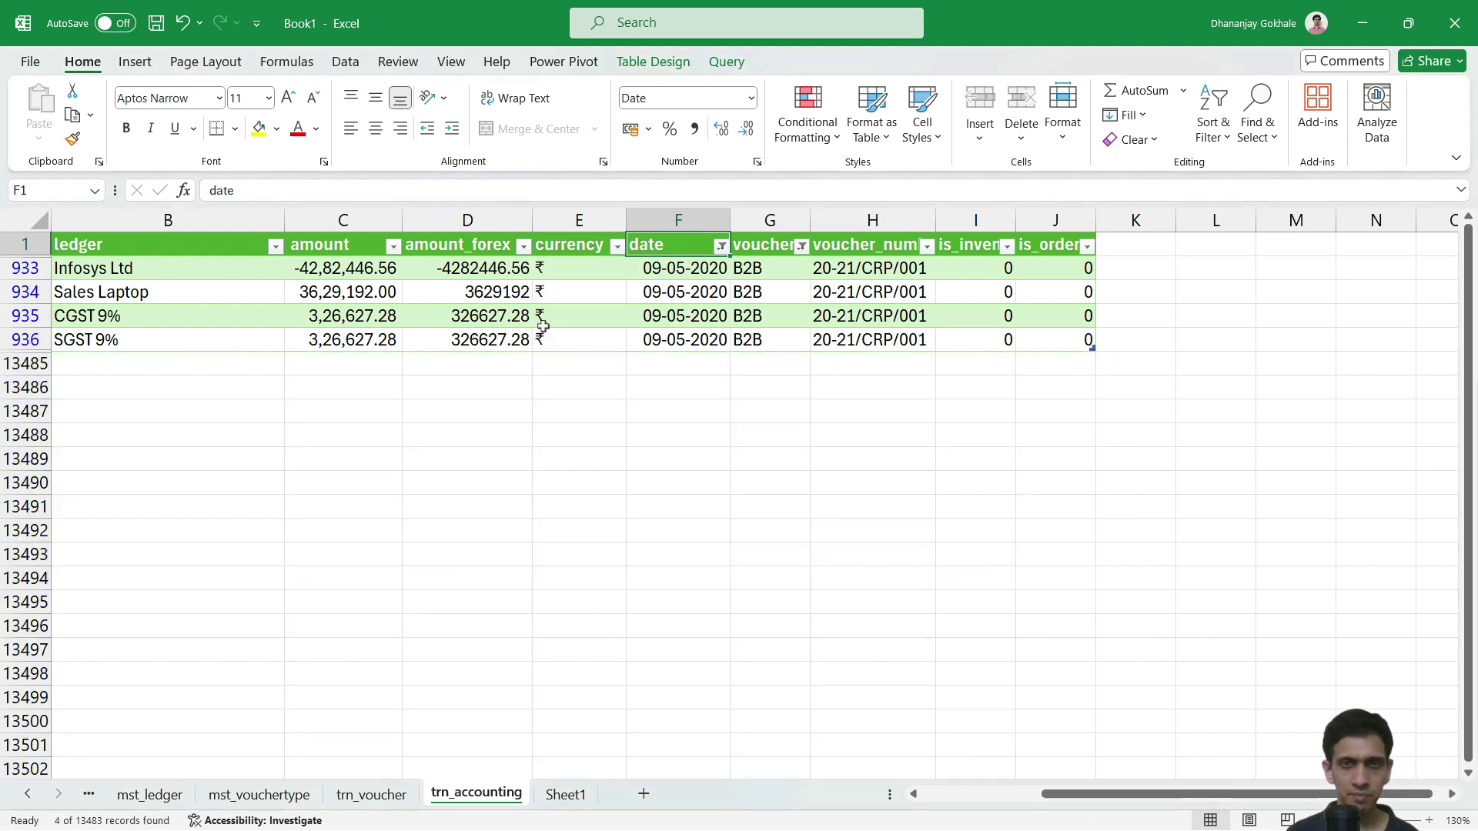
# Examine the ledger, amount, date and voucher fields of the filtered B2B voucher's accounting rows.
pyautogui.press('Down')
pyautogui.press('Right')
pyautogui.press('Home')
pyautogui.press('Down')
pyautogui.press('Right')
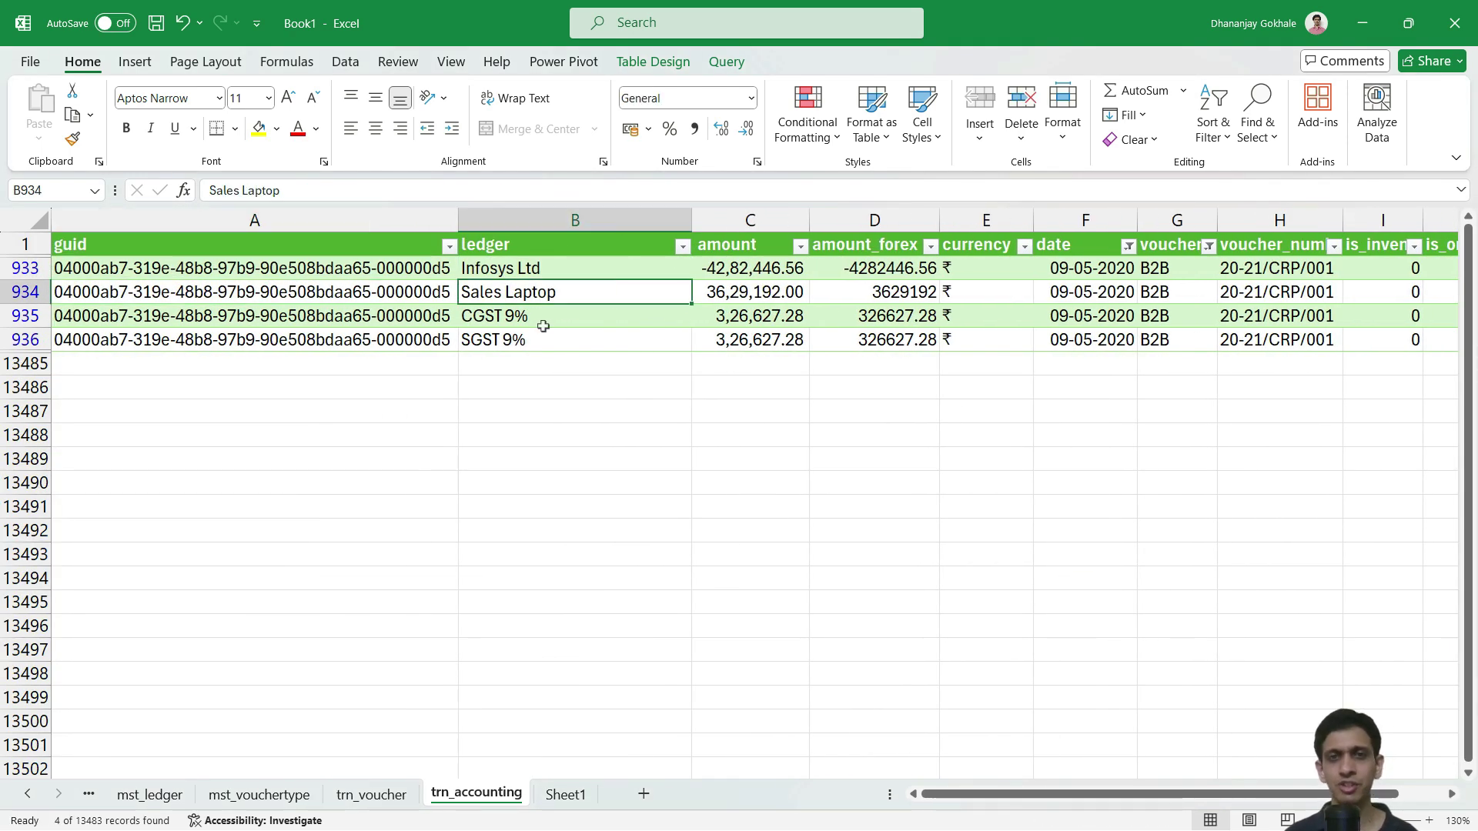
pyautogui.press('Up')
pyautogui.press('Up')
pyautogui.press('Right')
pyautogui.press('Right')
pyautogui.press('Right')
pyautogui.press('Right')
pyautogui.press('Right')
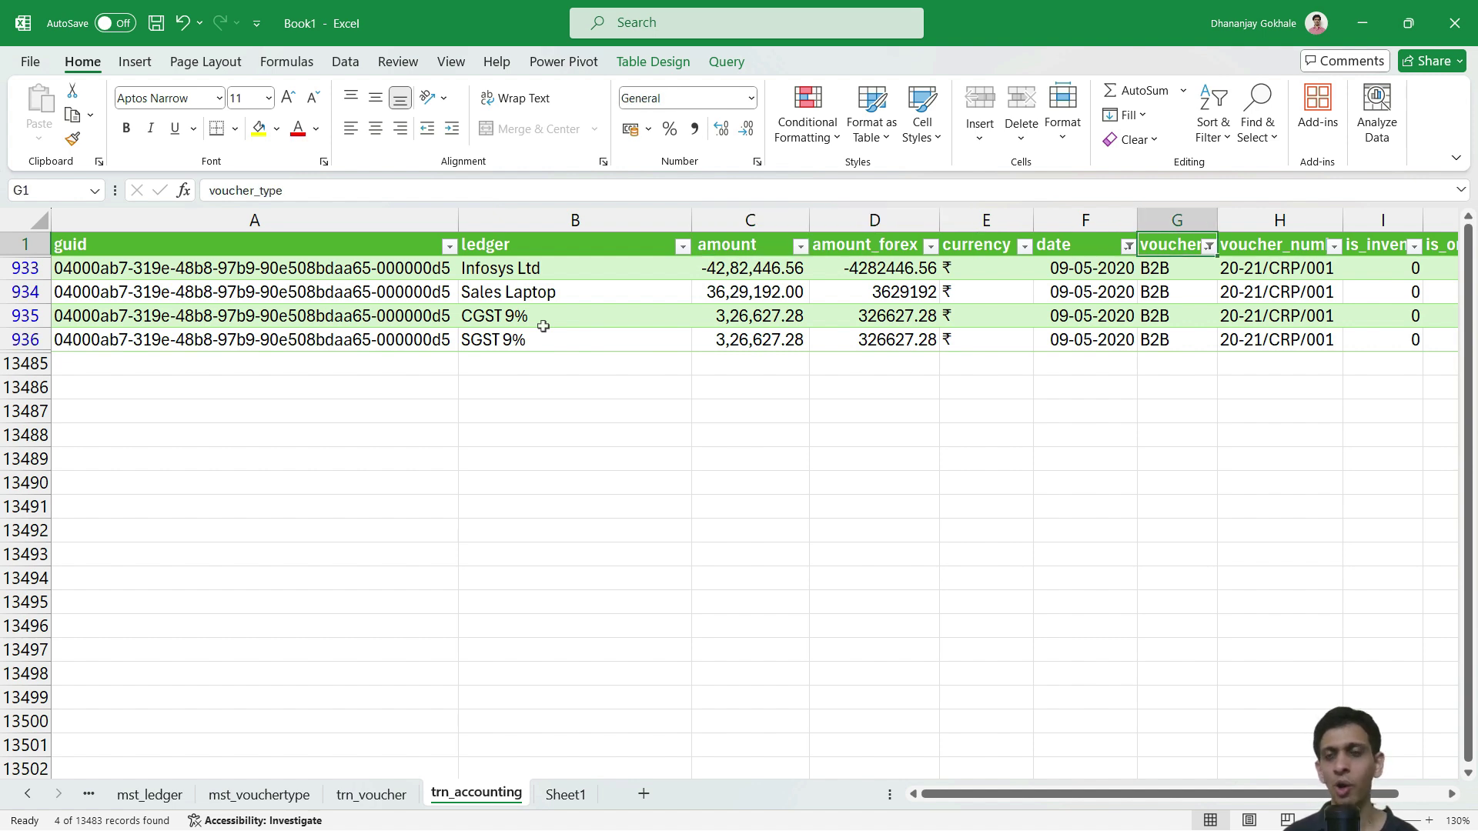
pyautogui.press('Left')
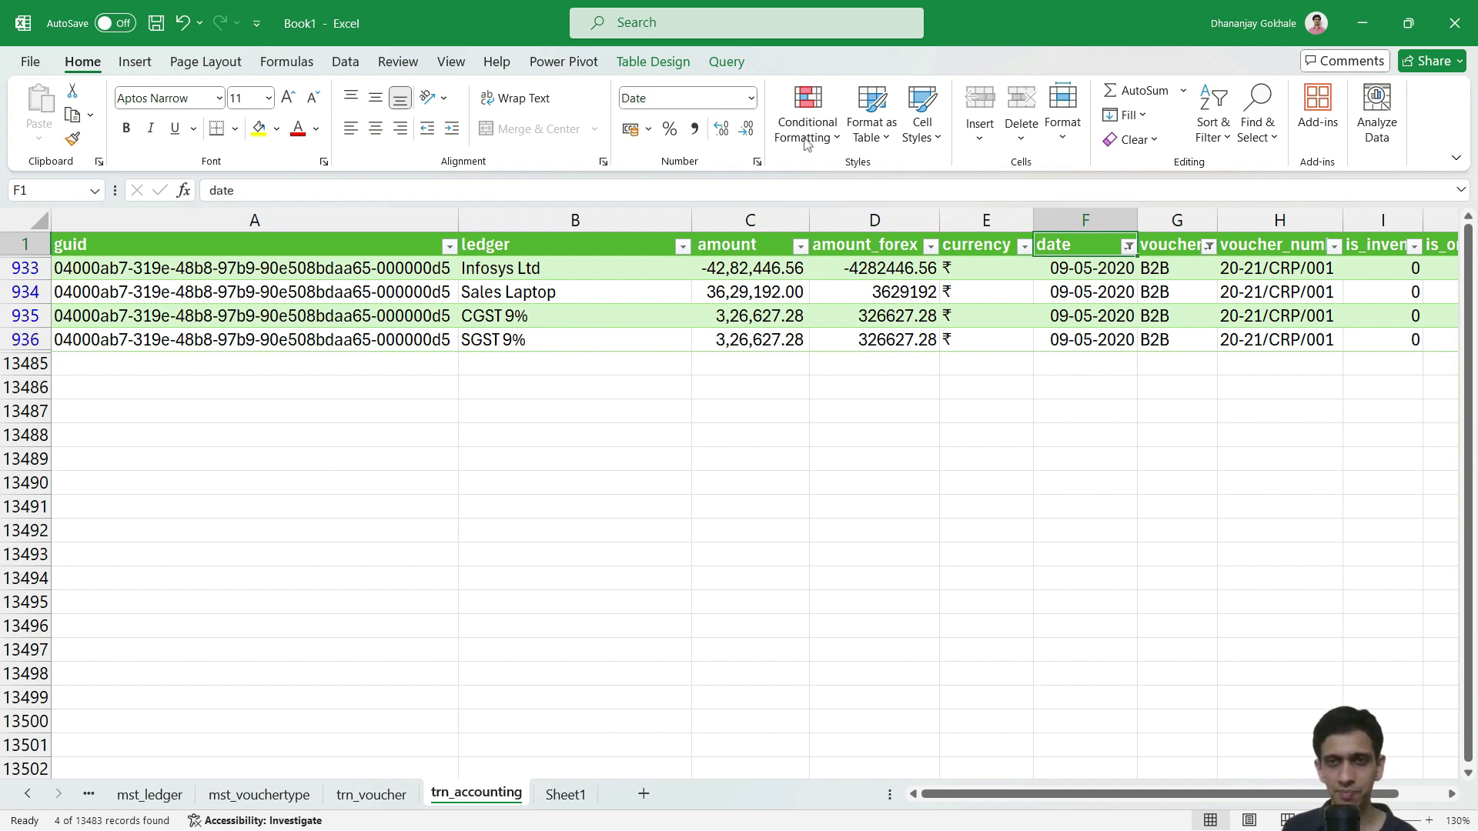
# Clear the date filter in trn_accounting, keep the voucher_type filter, and select the is_inventory_voucher header.
pyautogui.click(1127, 246)
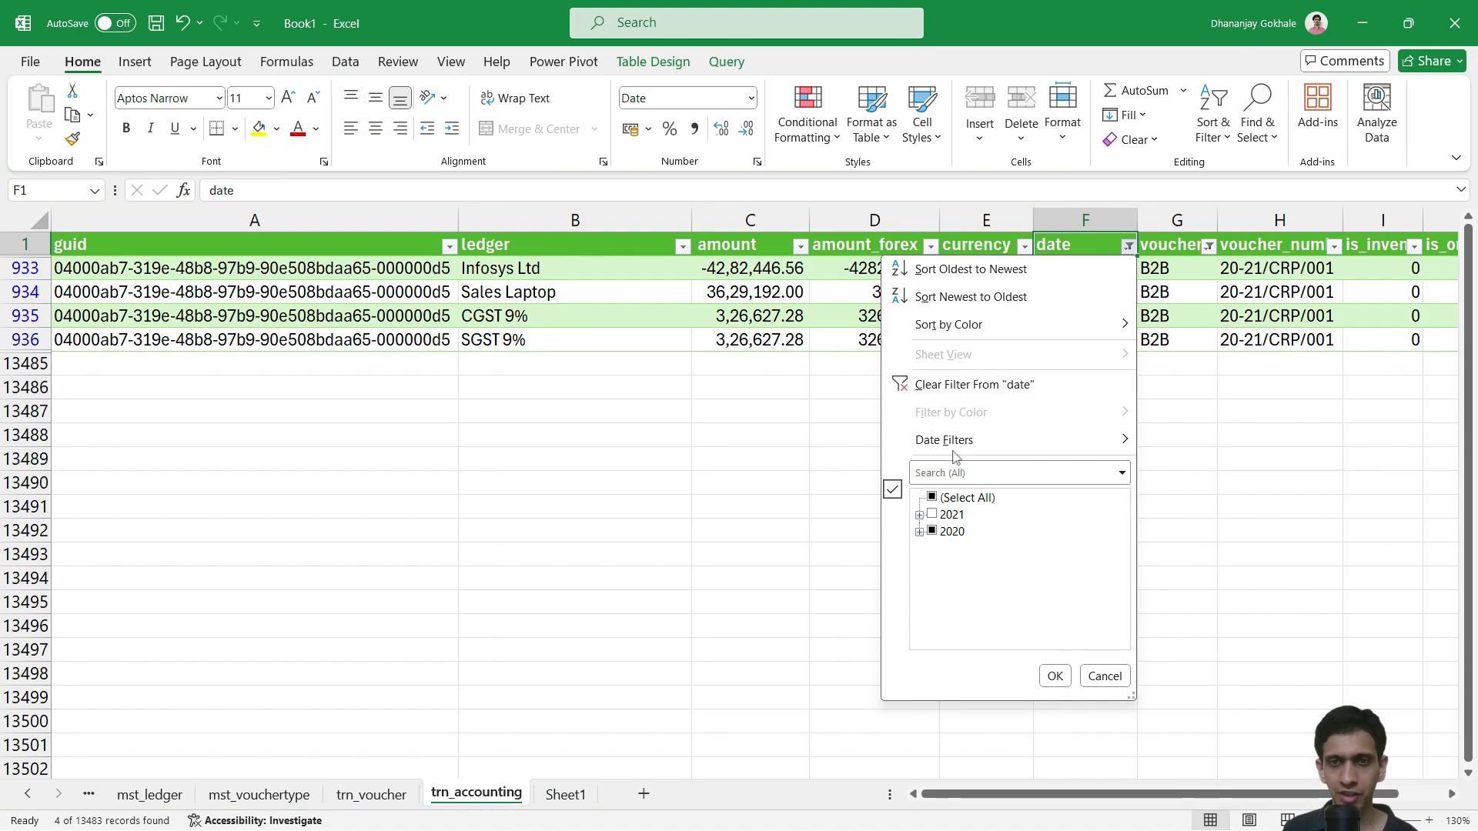
pyautogui.click(971, 384)
pyautogui.click(1176, 284)
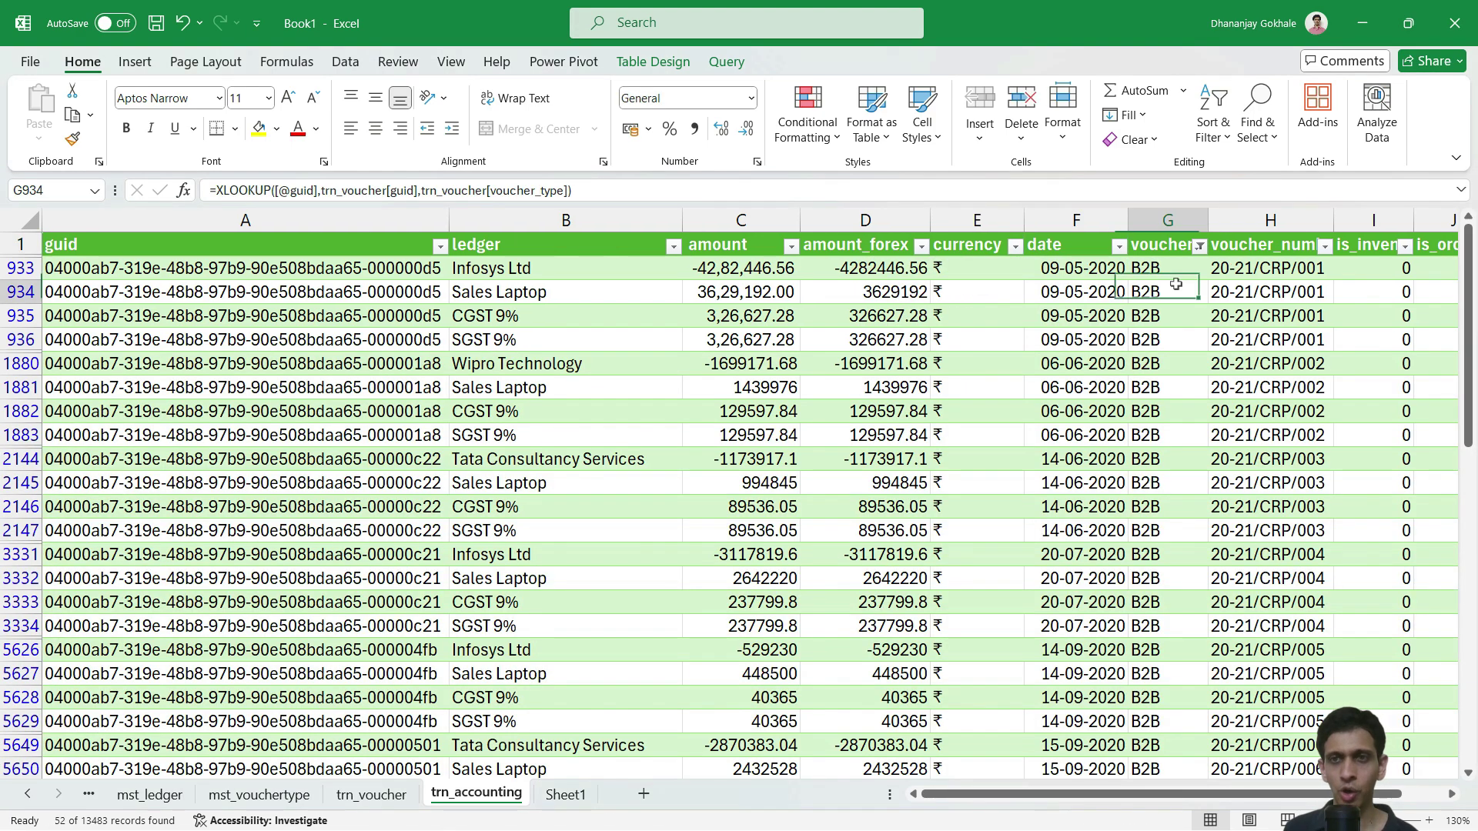
pyautogui.hotkey('ctrl', 'Up')
pyautogui.press('Right')
pyautogui.press('Right')
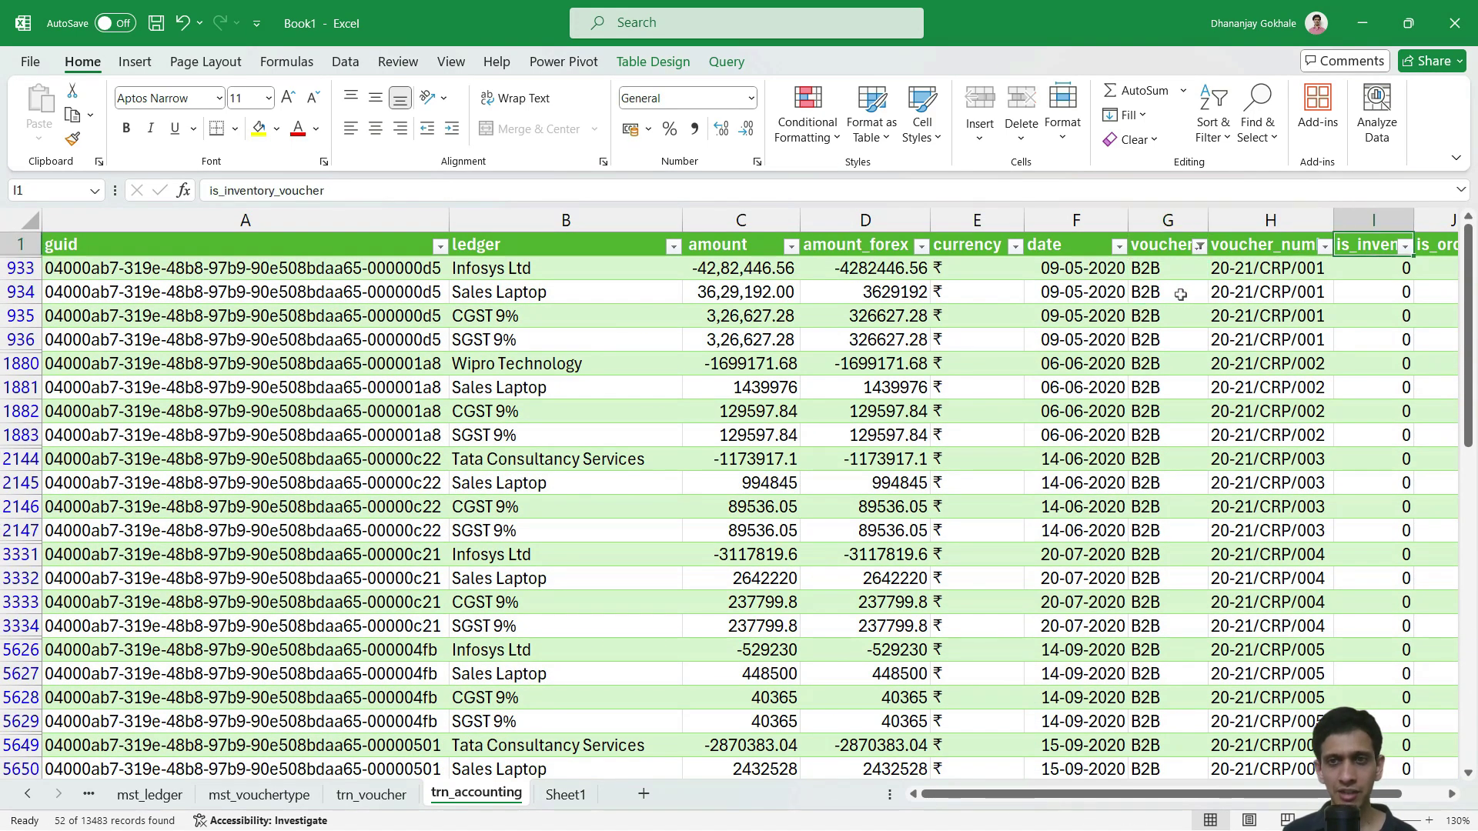
# Filter the ledger column of trn_accounting to Sales Laptop only, keeping the B2B voucher_type filter.
pyautogui.press('Right')
pyautogui.press('Left')
pyautogui.press('Left')
pyautogui.press('Left')
pyautogui.press('Left')
pyautogui.press('Left')
pyautogui.press('Left')
pyautogui.press('Left')
pyautogui.press('Left')
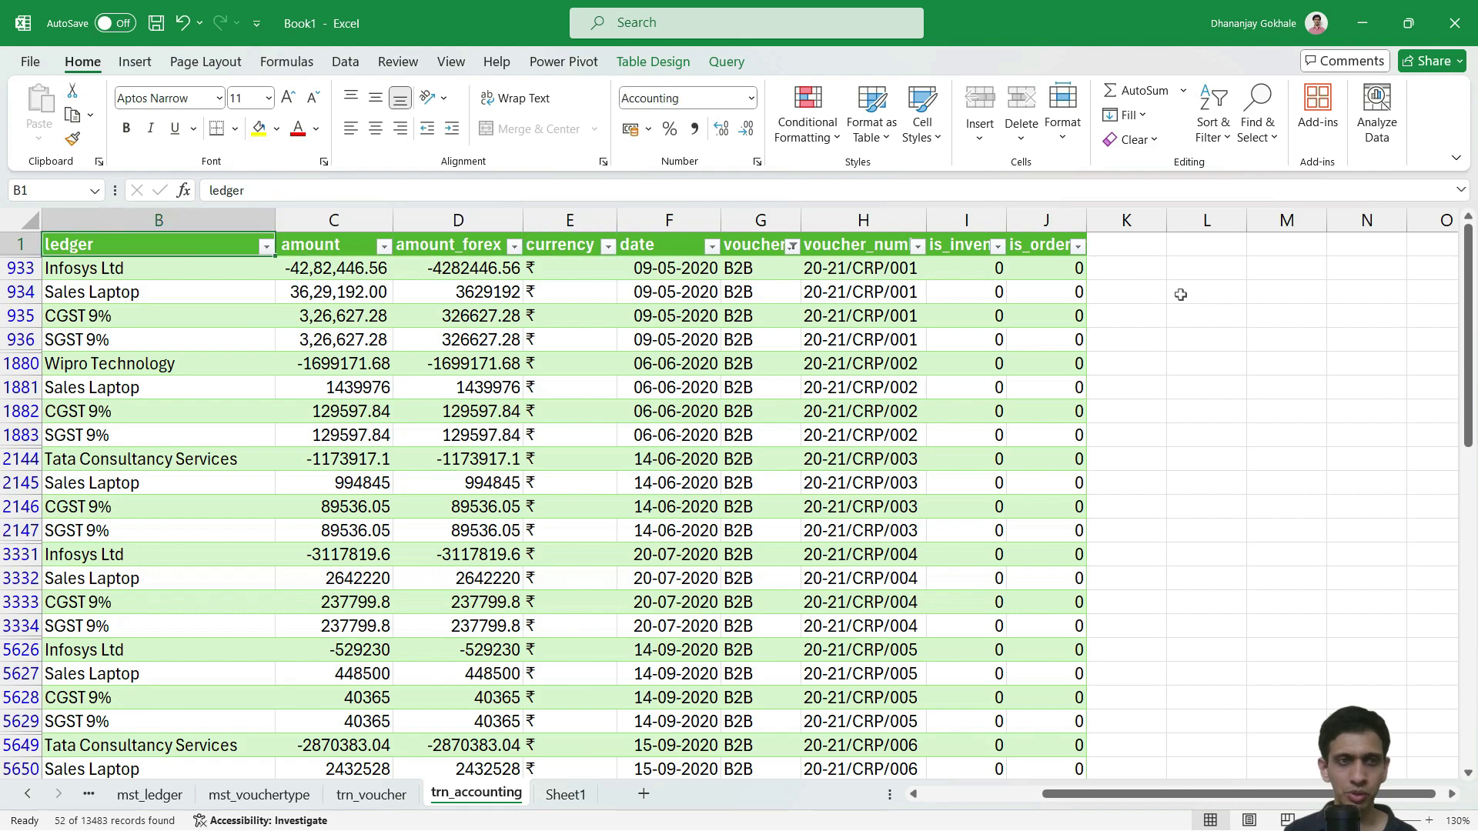
pyautogui.press('Left')
pyautogui.click(579, 290)
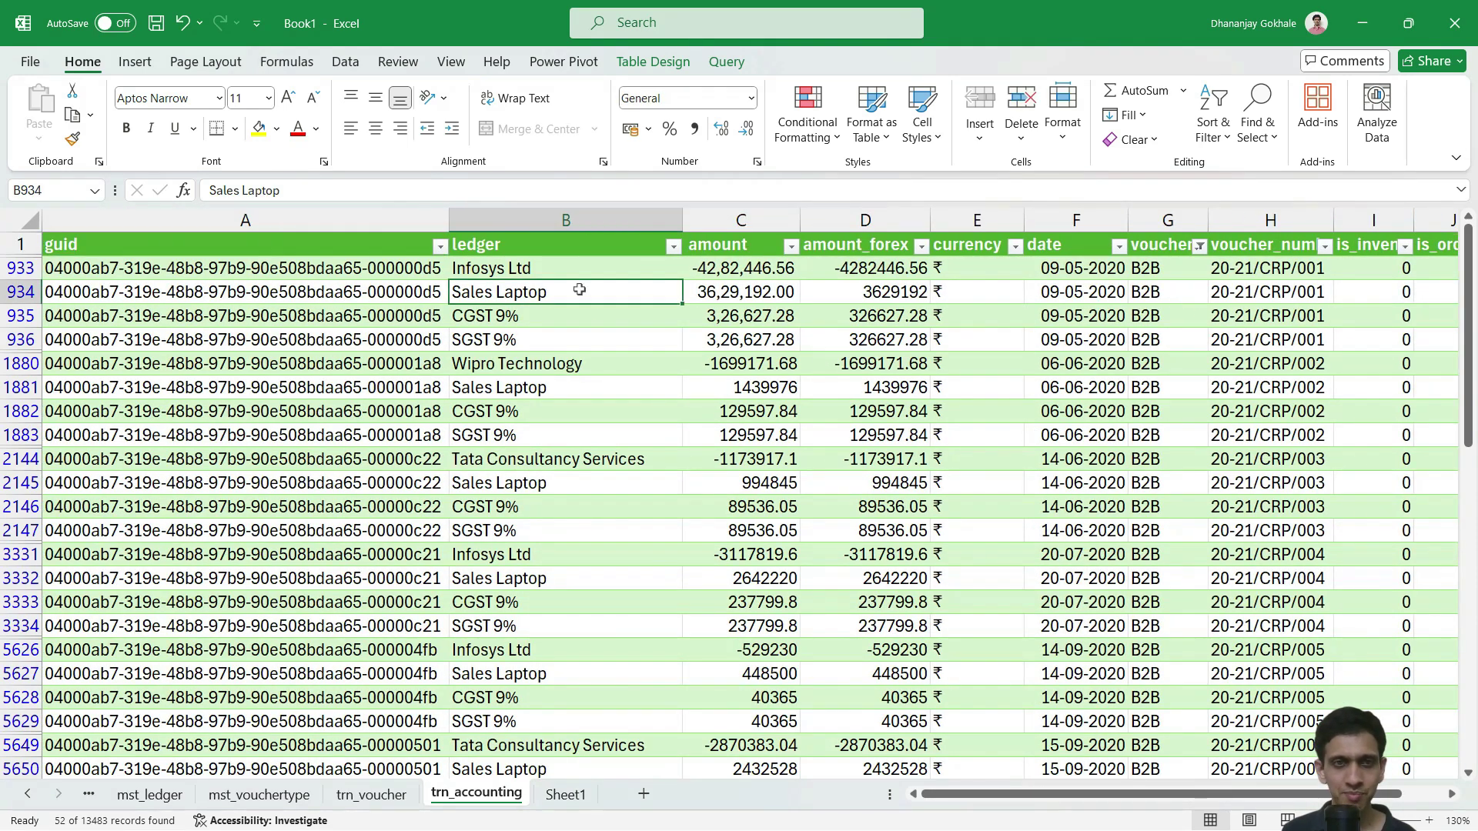
pyautogui.click(673, 245)
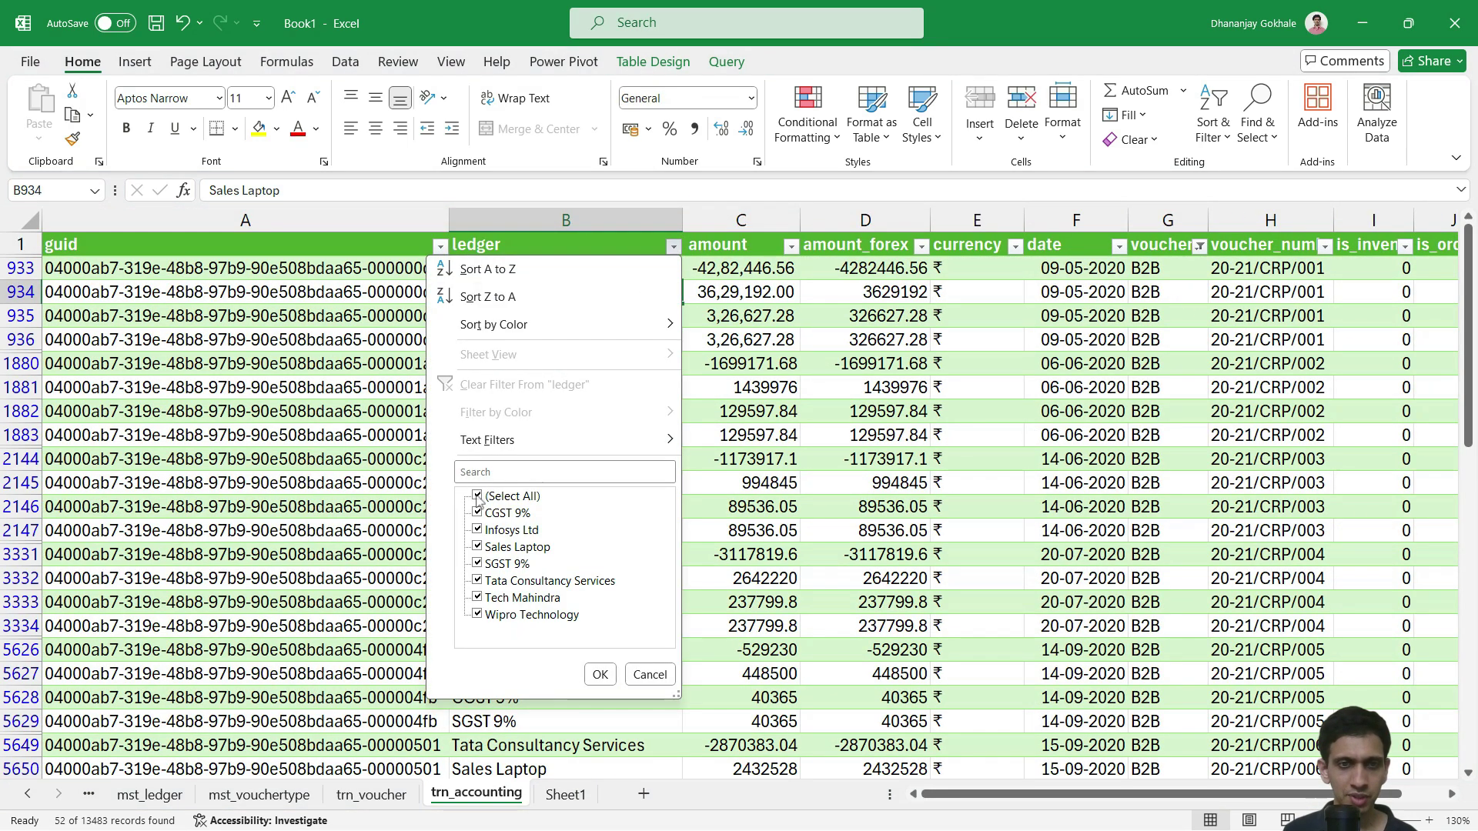
pyautogui.click(477, 496)
pyautogui.click(477, 548)
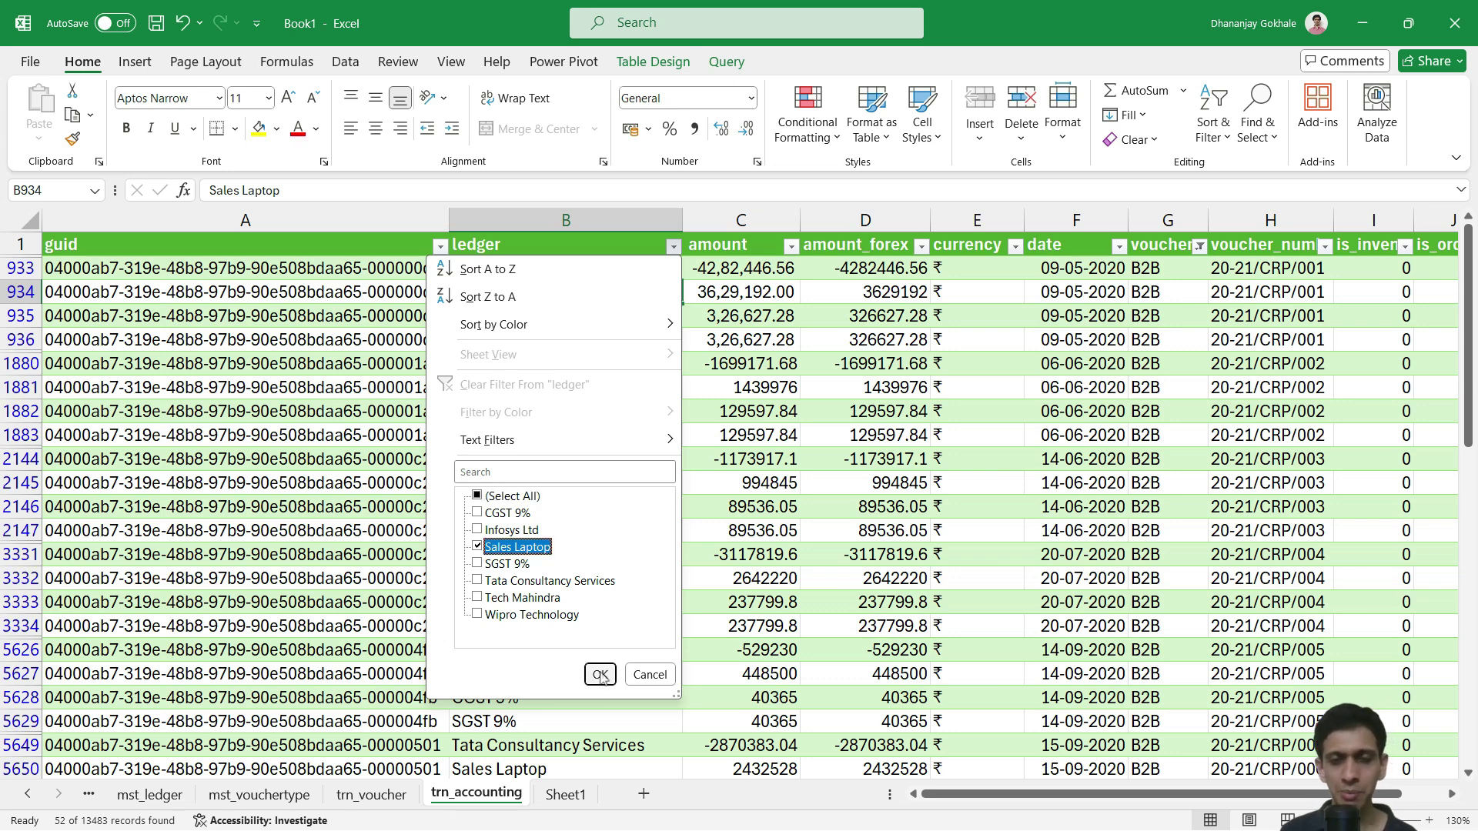
pyautogui.click(600, 675)
# Examine the amount, date, voucher and flag columns of the filtered Sales Laptop rows in trn_accounting.
pyautogui.click(581, 367)
pyautogui.press('Up')
pyautogui.press('Up')
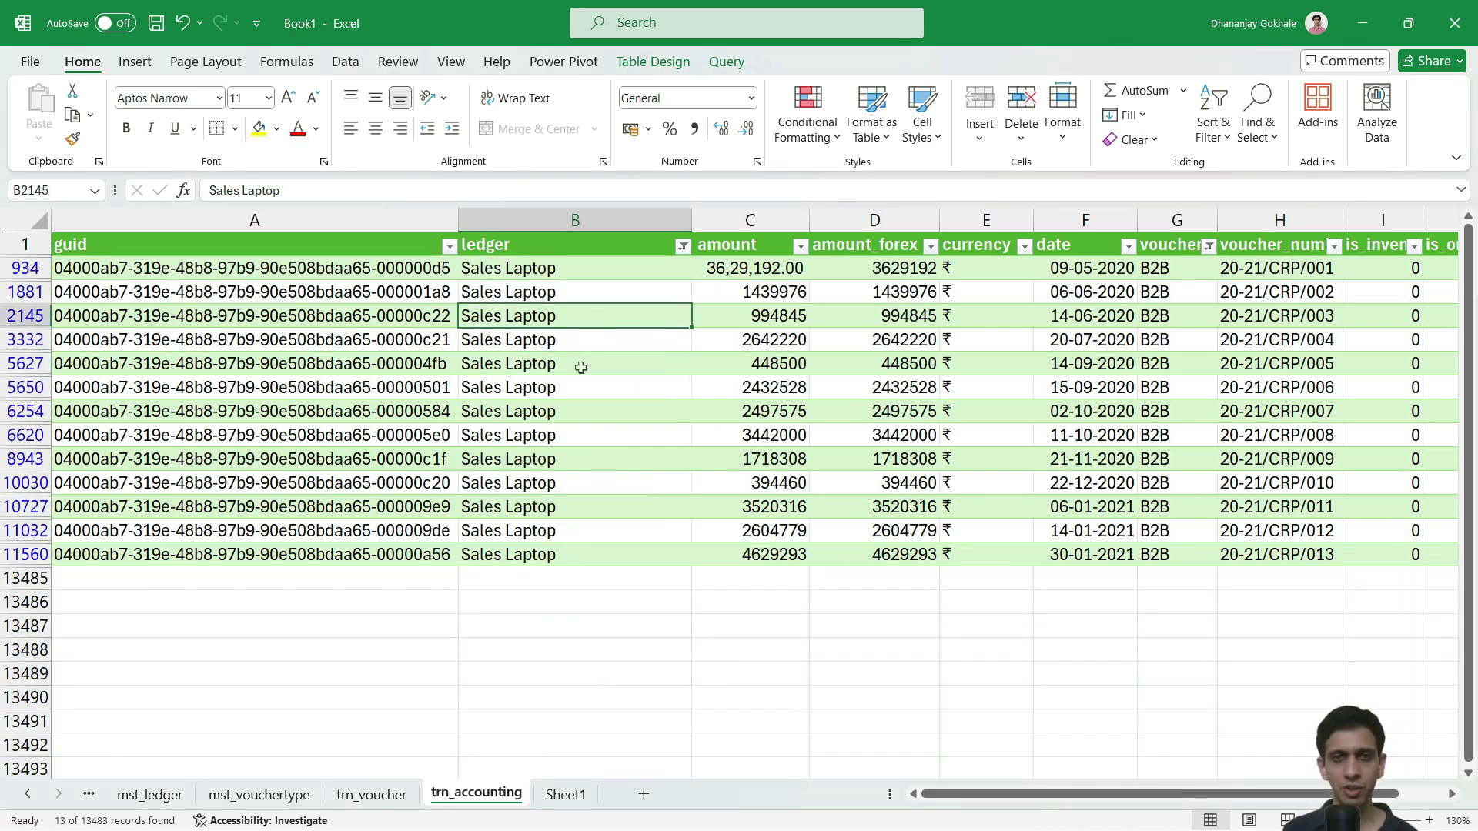
pyautogui.hotkey('ctrl', 'Up')
pyautogui.press('Down')
pyautogui.press('Right')
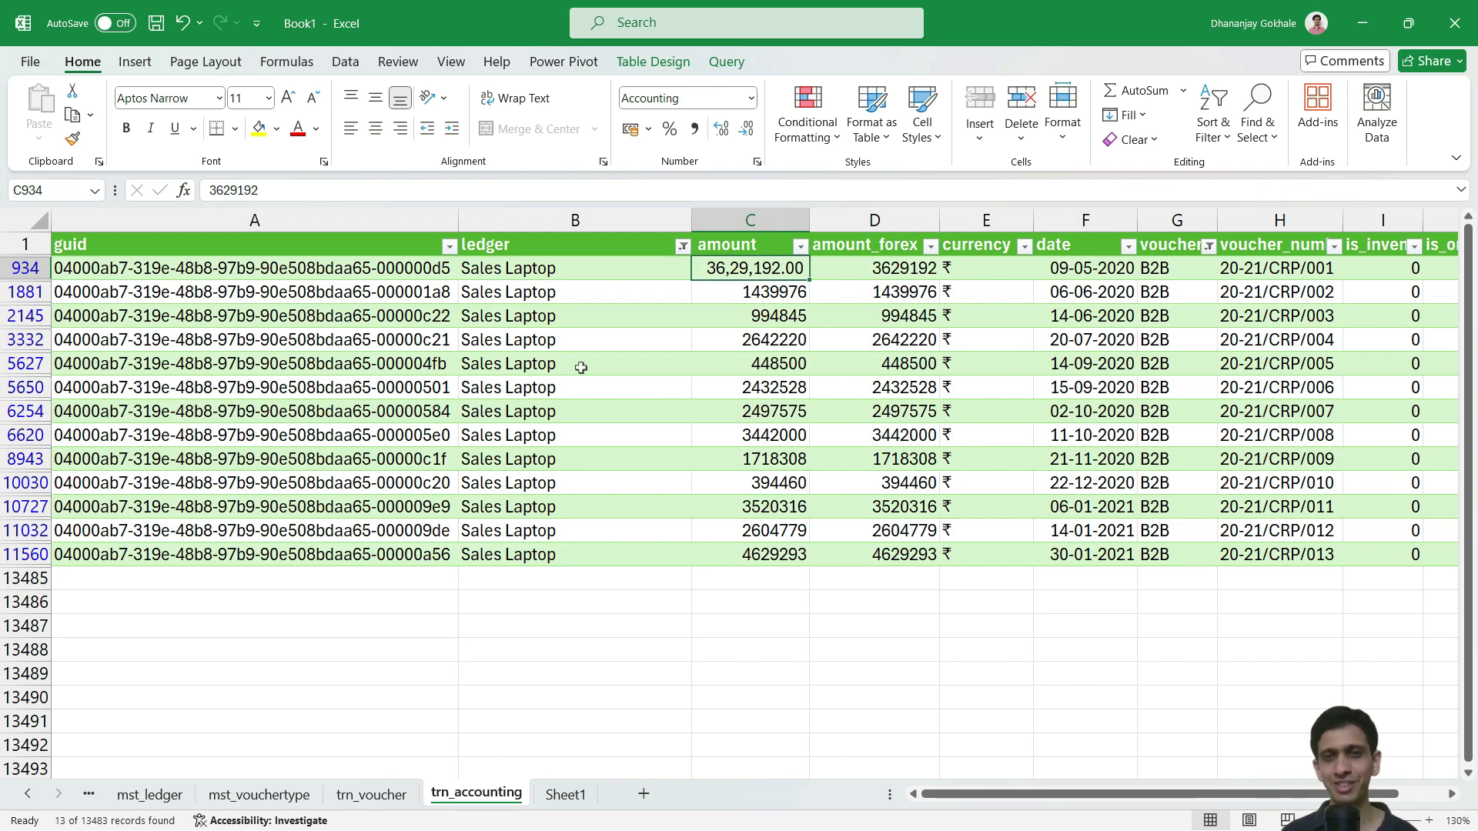
pyautogui.press('Up')
pyautogui.press('Right')
pyautogui.press('Right')
pyautogui.press('Right')
pyautogui.press('Right')
pyautogui.press('Right')
pyautogui.press('Right')
pyautogui.press('Right')
pyautogui.press('Right')
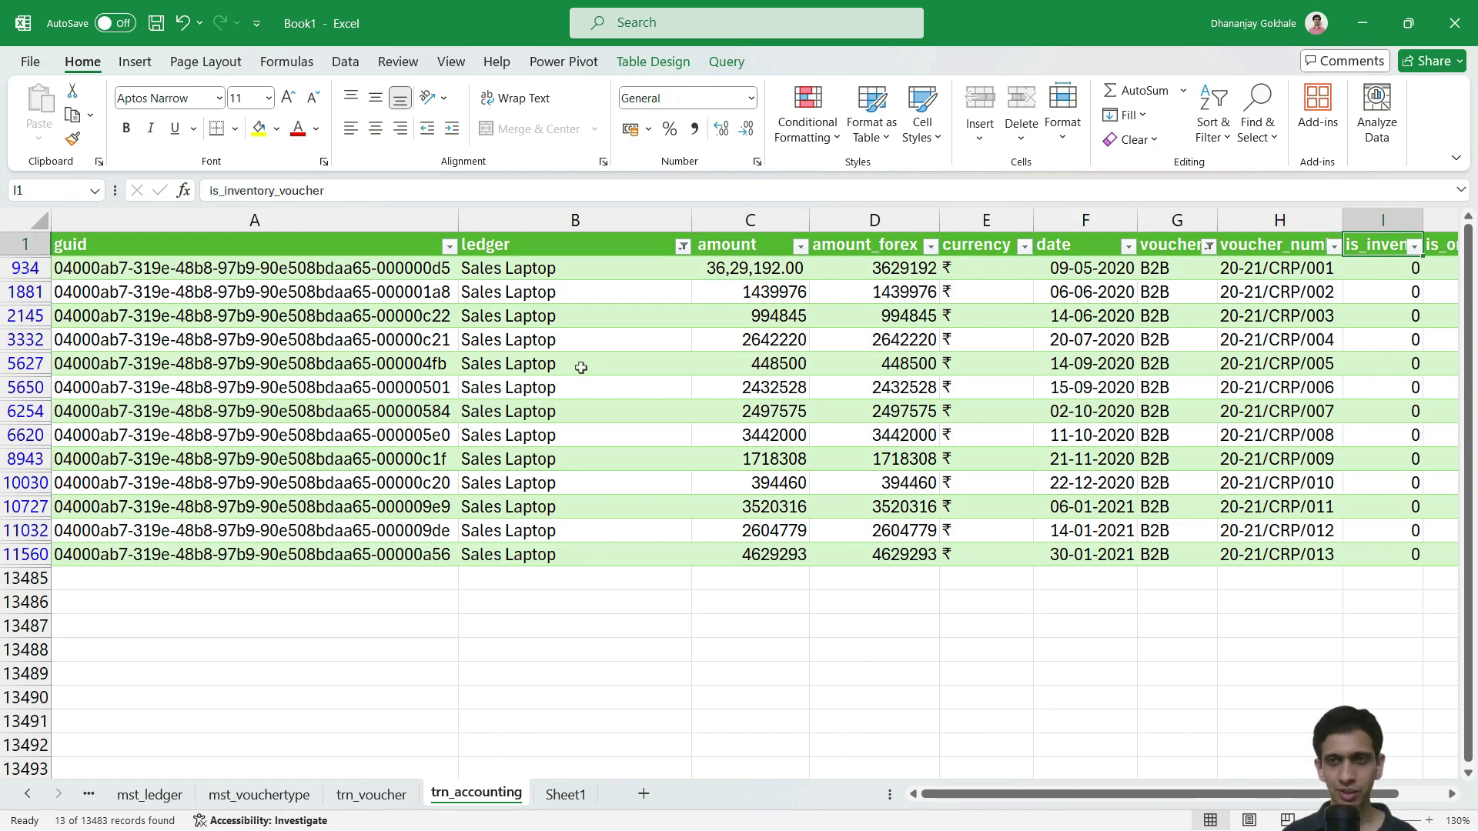
pyautogui.press('Left')
pyautogui.press('Left')
pyautogui.press('Left')
pyautogui.hotkey('ctrl', 'Left')
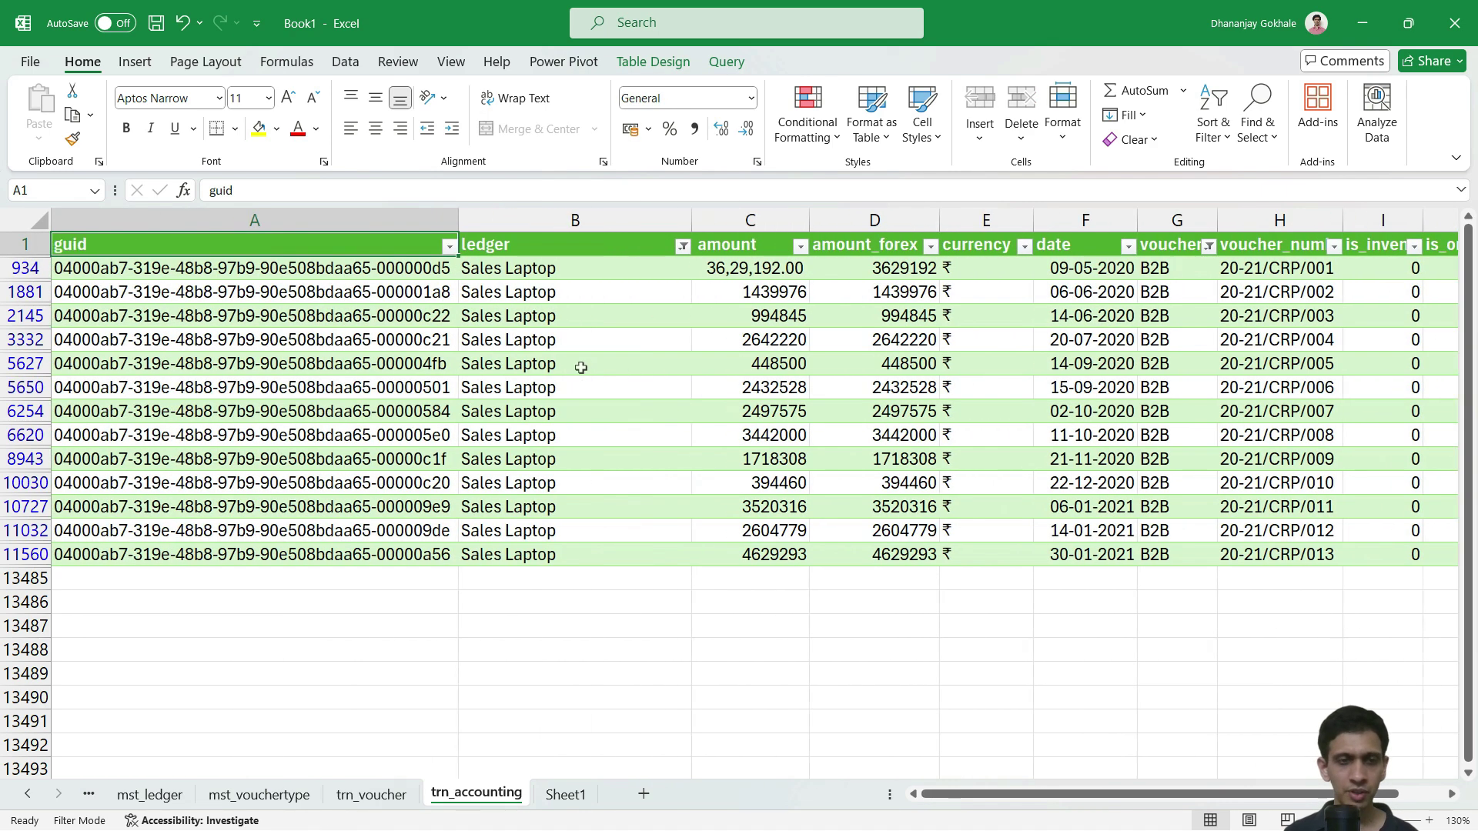
# Switch to the trn_voucher sheet and review its reference, narration, party_name and place_of_supply columns.
pyautogui.hotkey('ctrl', 'pageup')
pyautogui.hotkey('ctrl', 'Home')
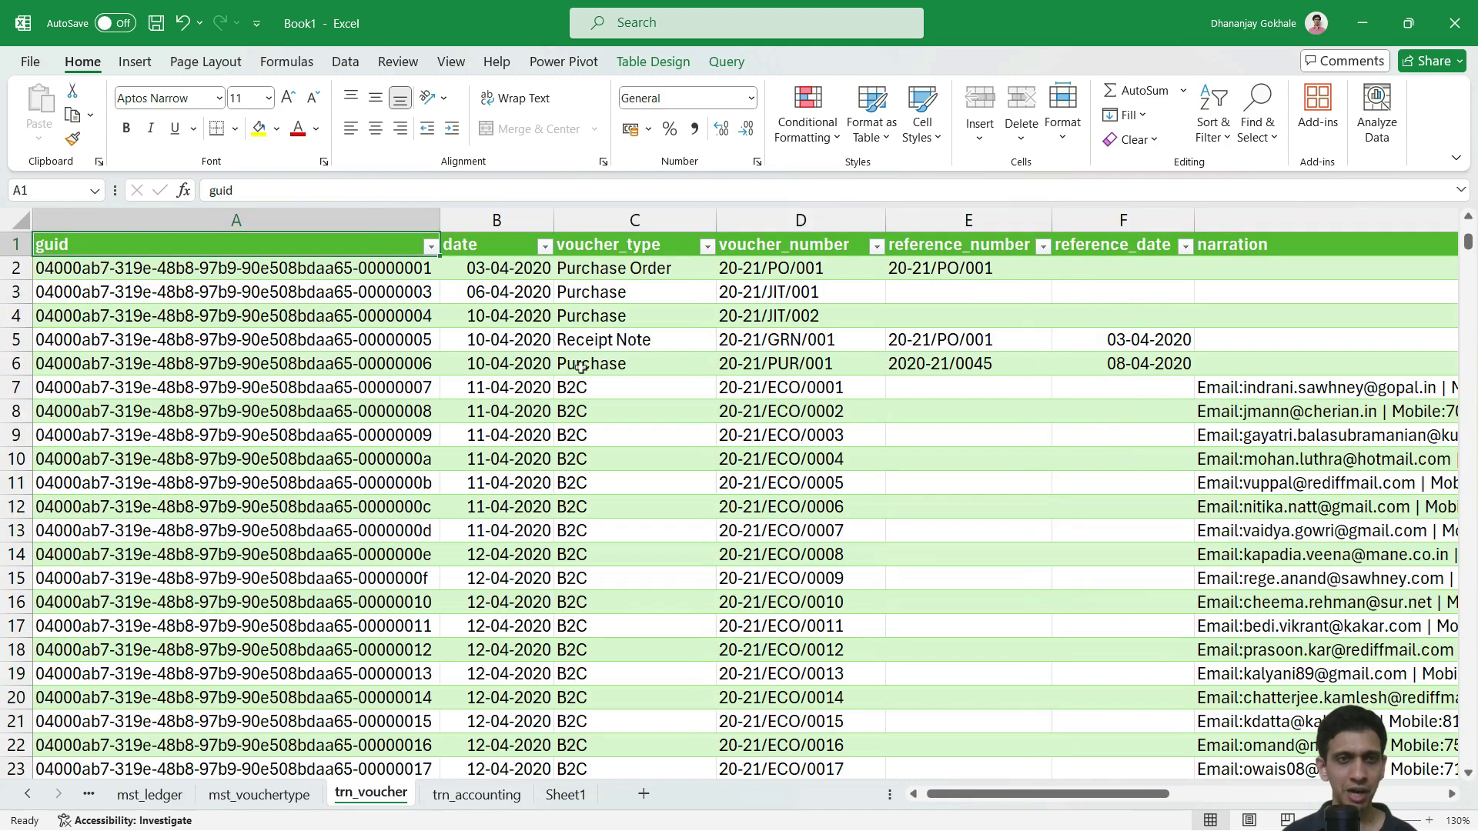
pyautogui.click(975, 369)
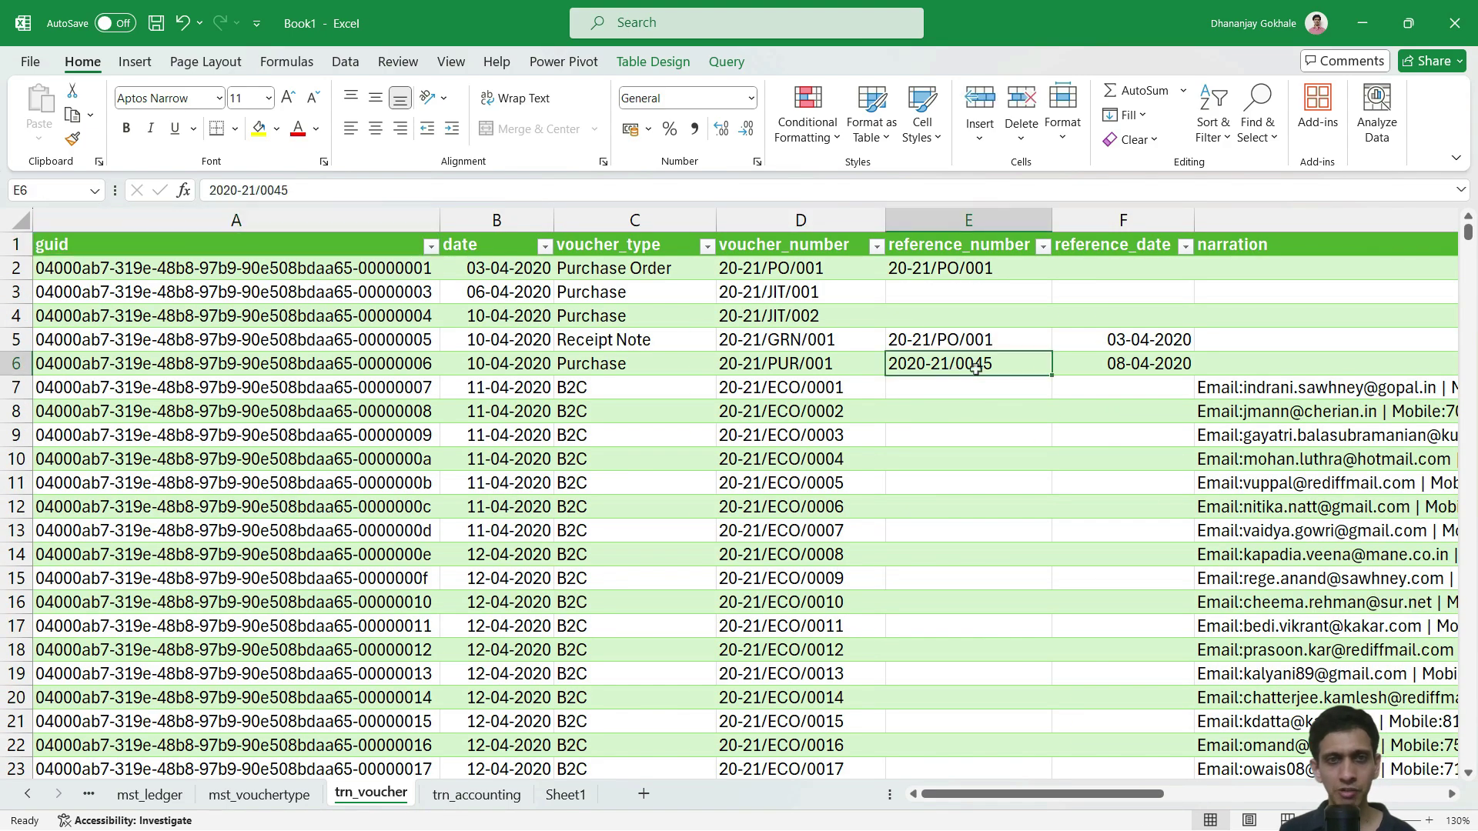
pyautogui.press('Right')
pyautogui.press('Right')
pyautogui.press('Right')
pyautogui.press('Right')
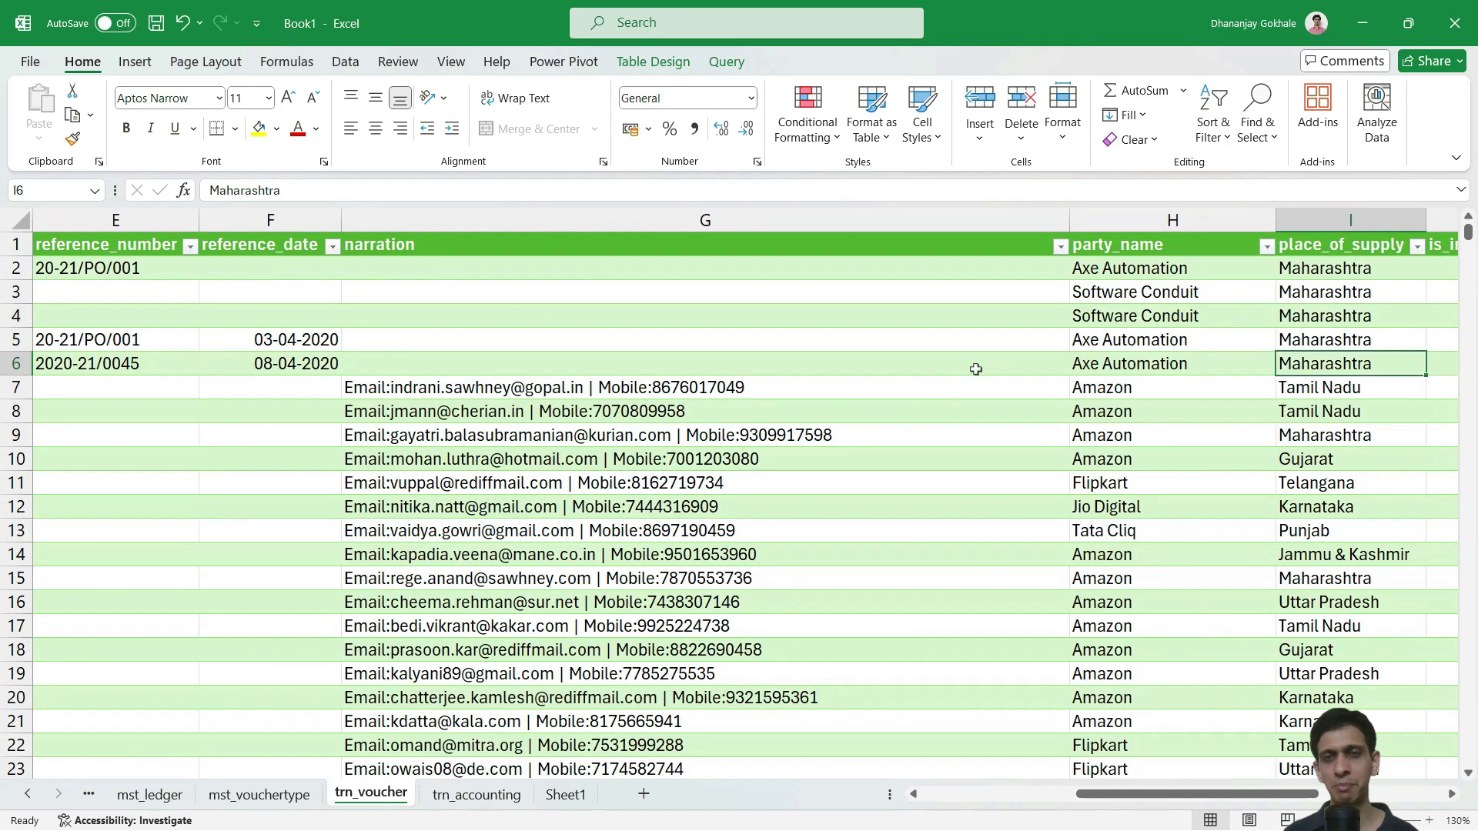